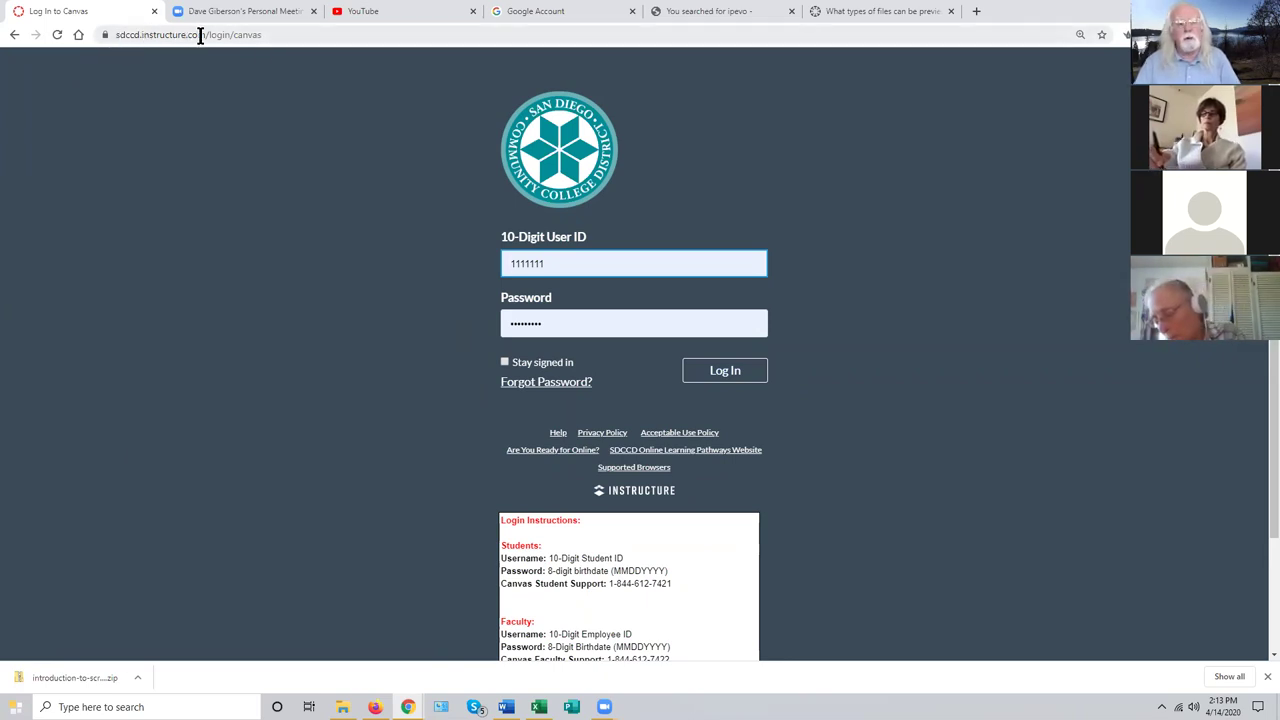
Scroll the Canvas login page, then switch to the Word document 'SPRING 2020 CANVAS INSTITUTE - 2020 April 9.docx'
left_click_drag(206, 34, 112, 34)
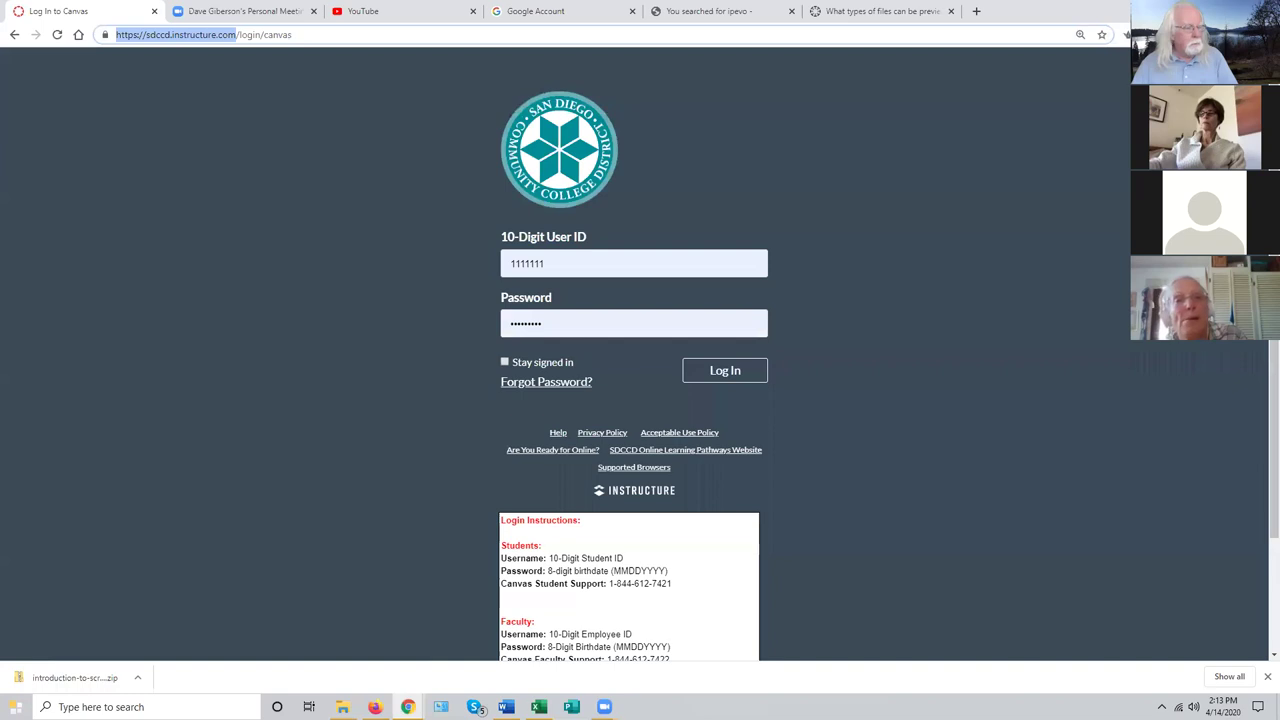
key("Escape")
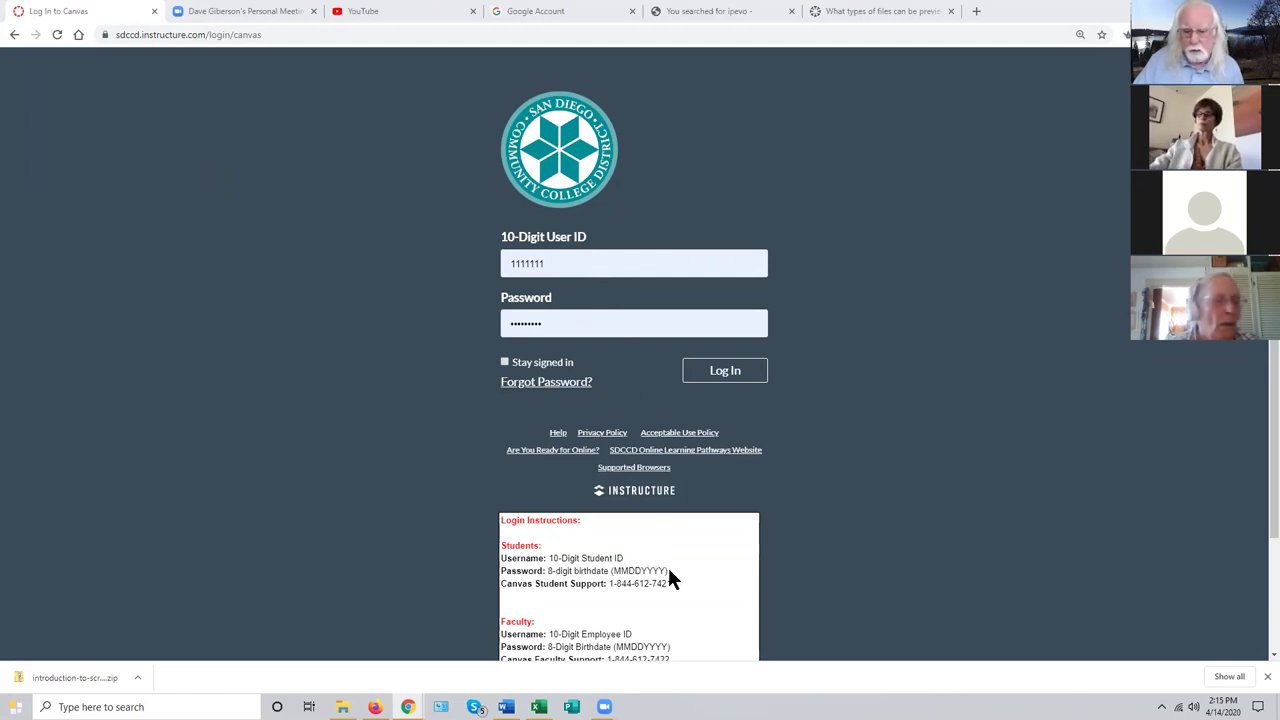
scroll(688, 570, "down", 1)
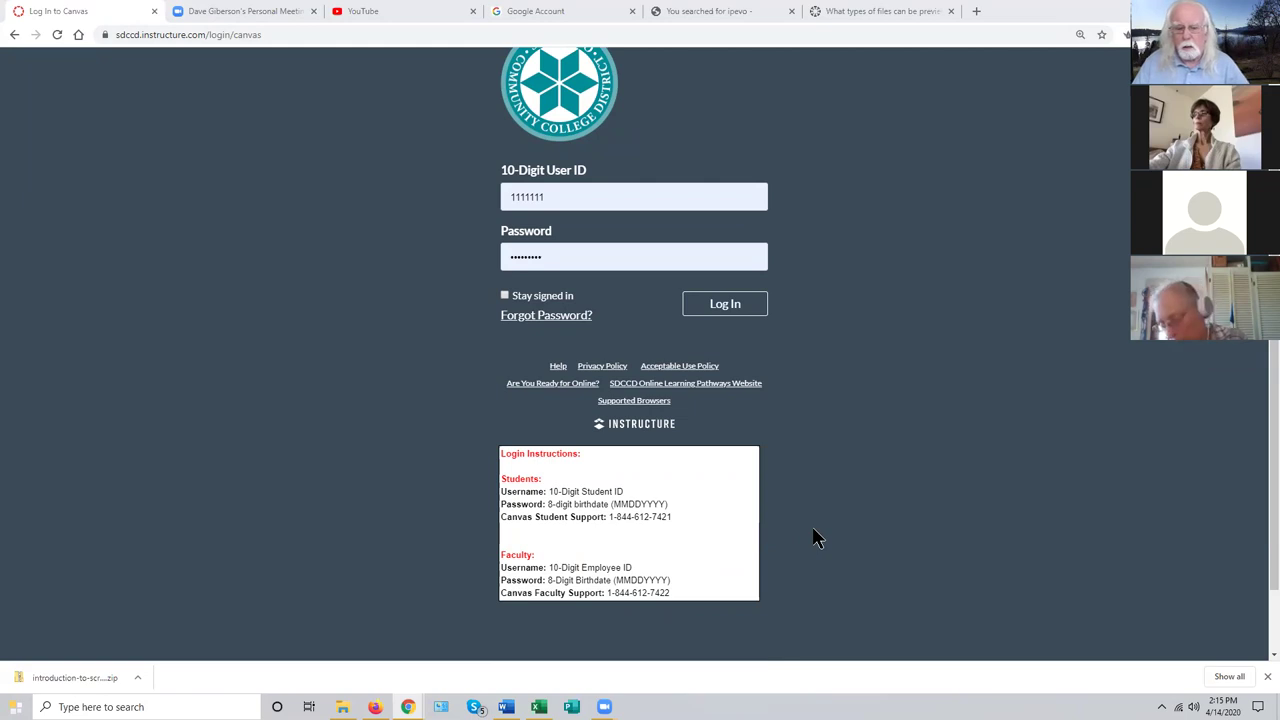
scroll(815, 538, "up", 1)
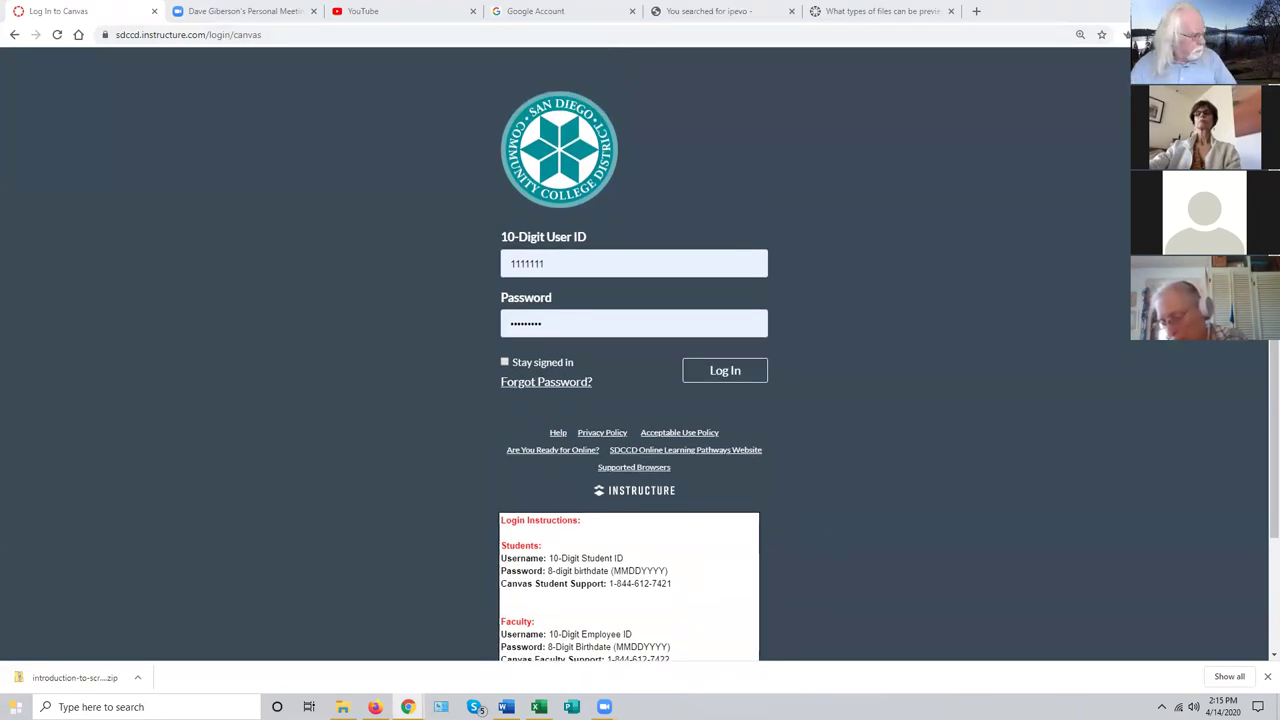
key("alt+Tab")
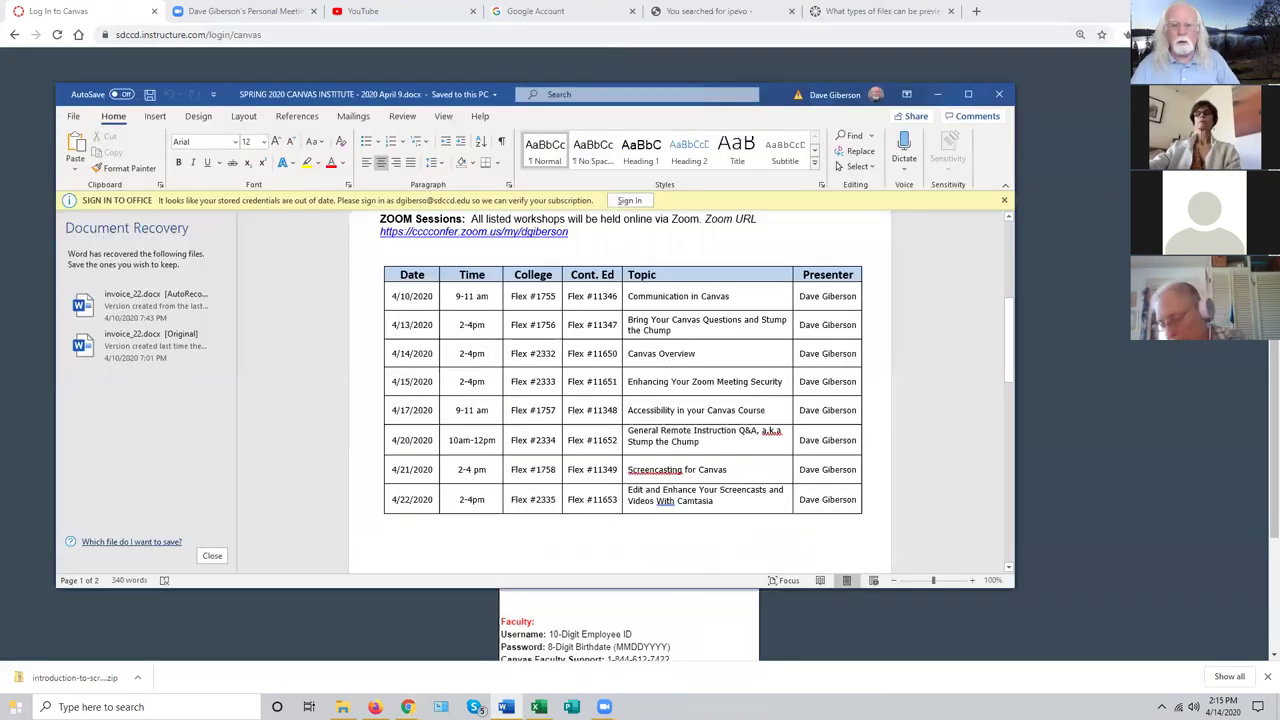
Create a new blank Word document
left_click(76, 120)
left_click(93, 177)
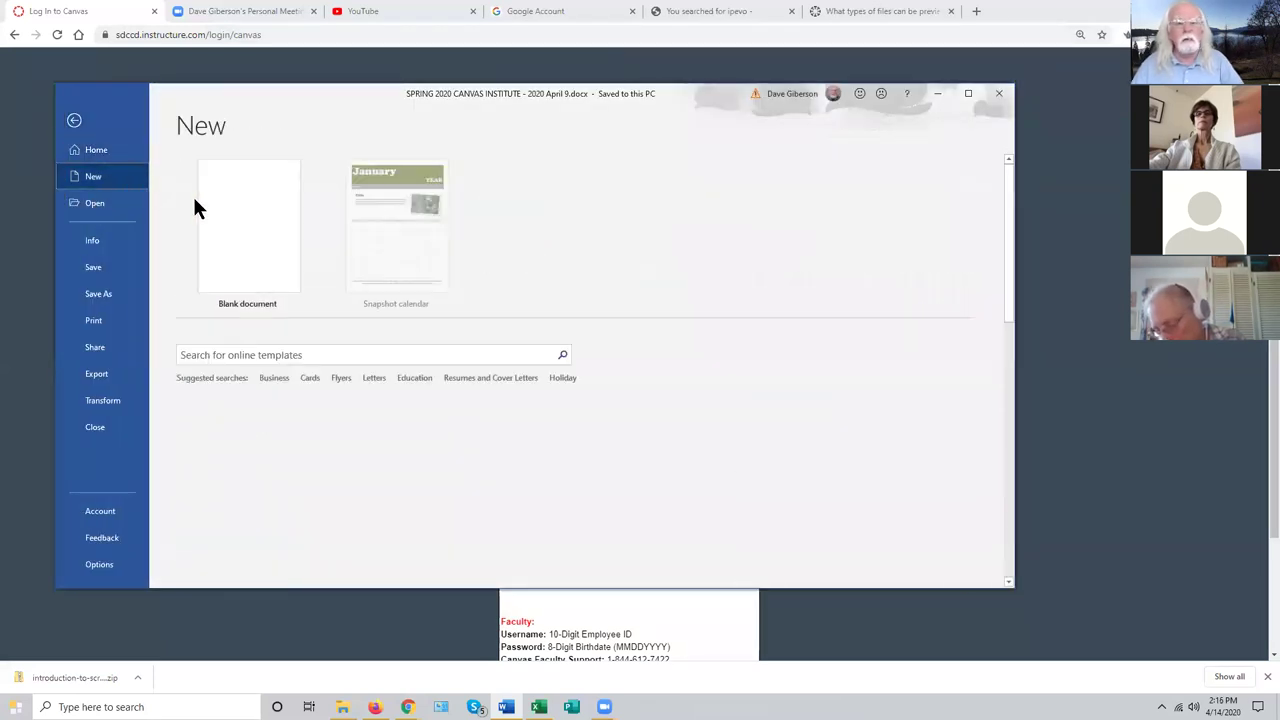
left_click(268, 230)
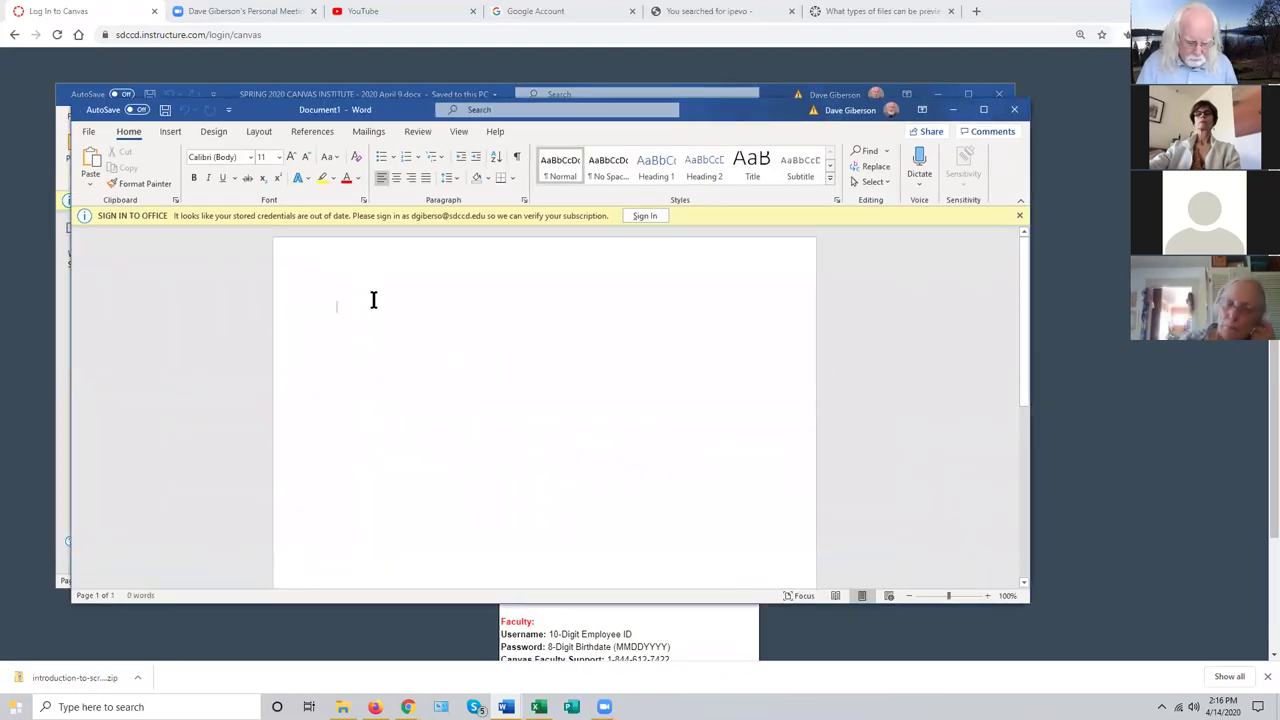
Type MMDDYYYY and set it to 20 pt font size
type("MMDDYYYY")
key("Return")
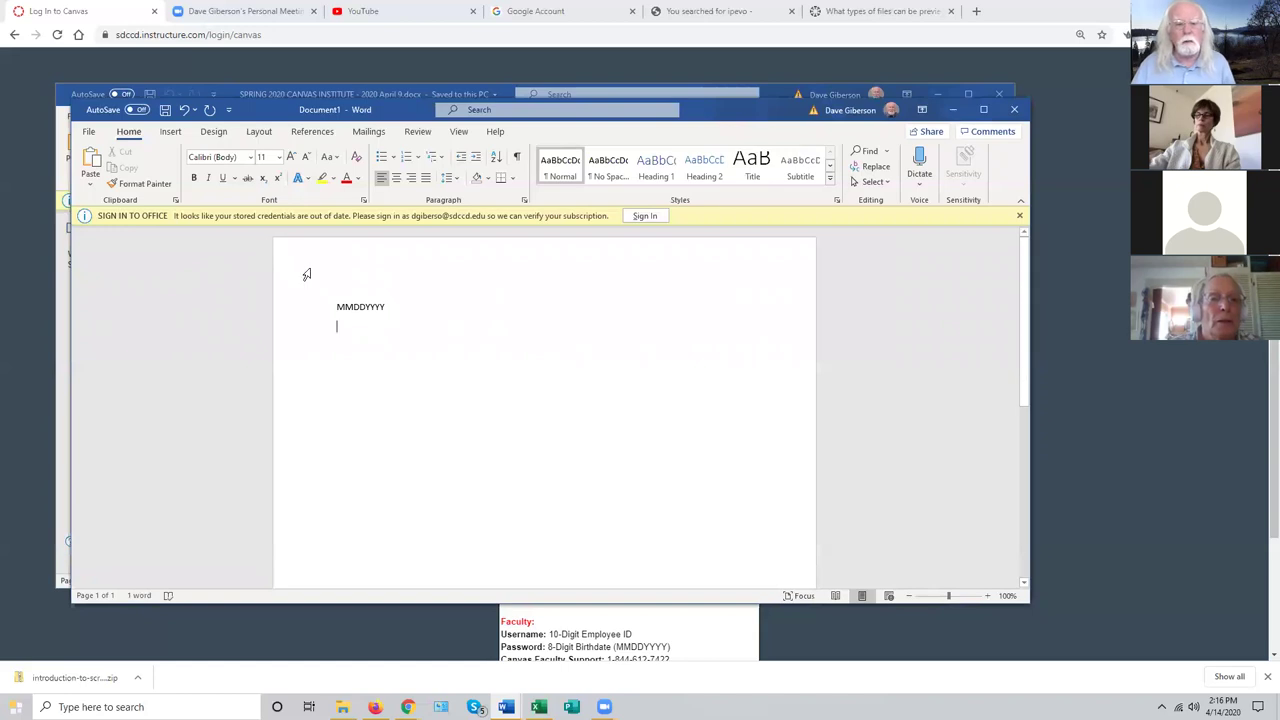
left_click_drag(328, 300, 428, 346)
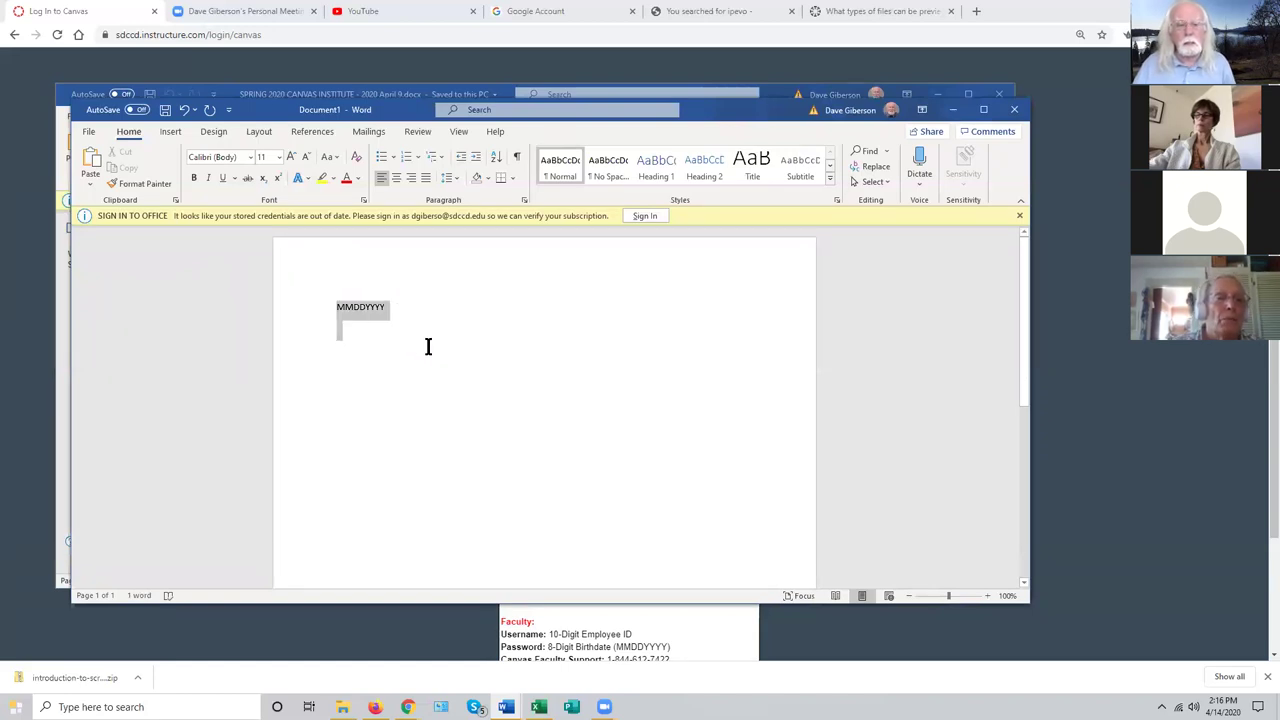
left_click(279, 158)
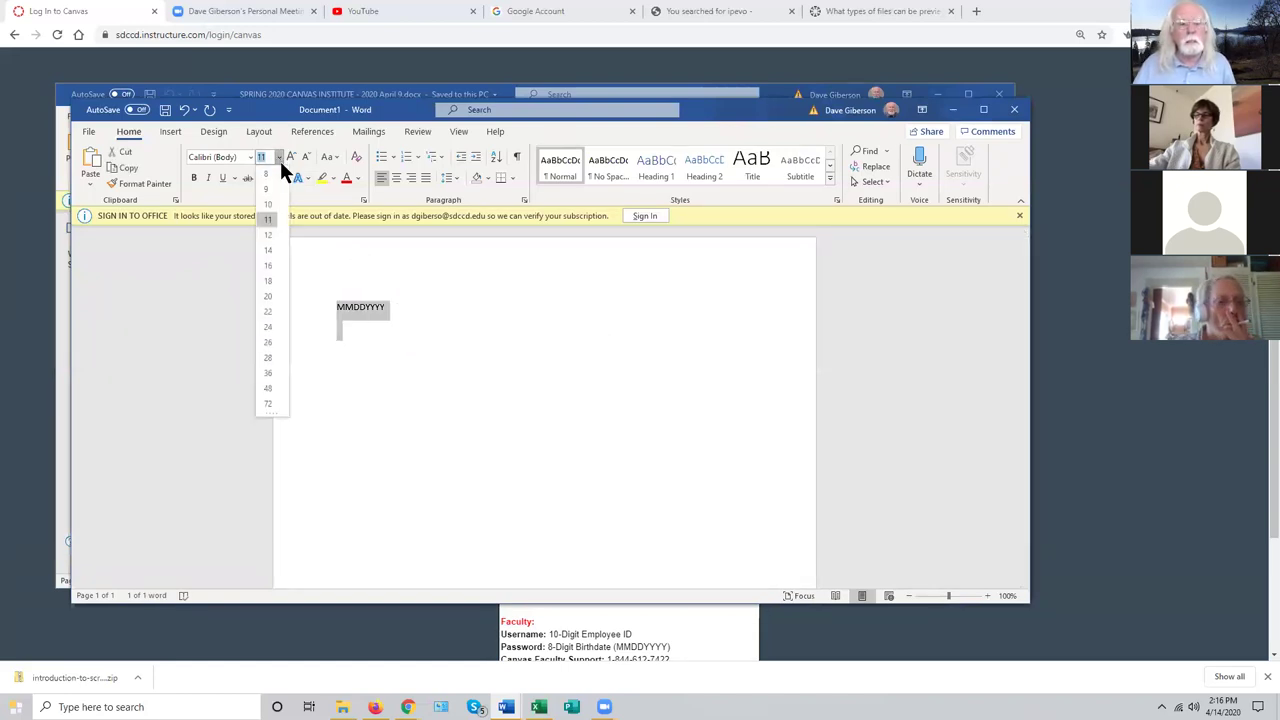
left_click(268, 296)
left_click(449, 315)
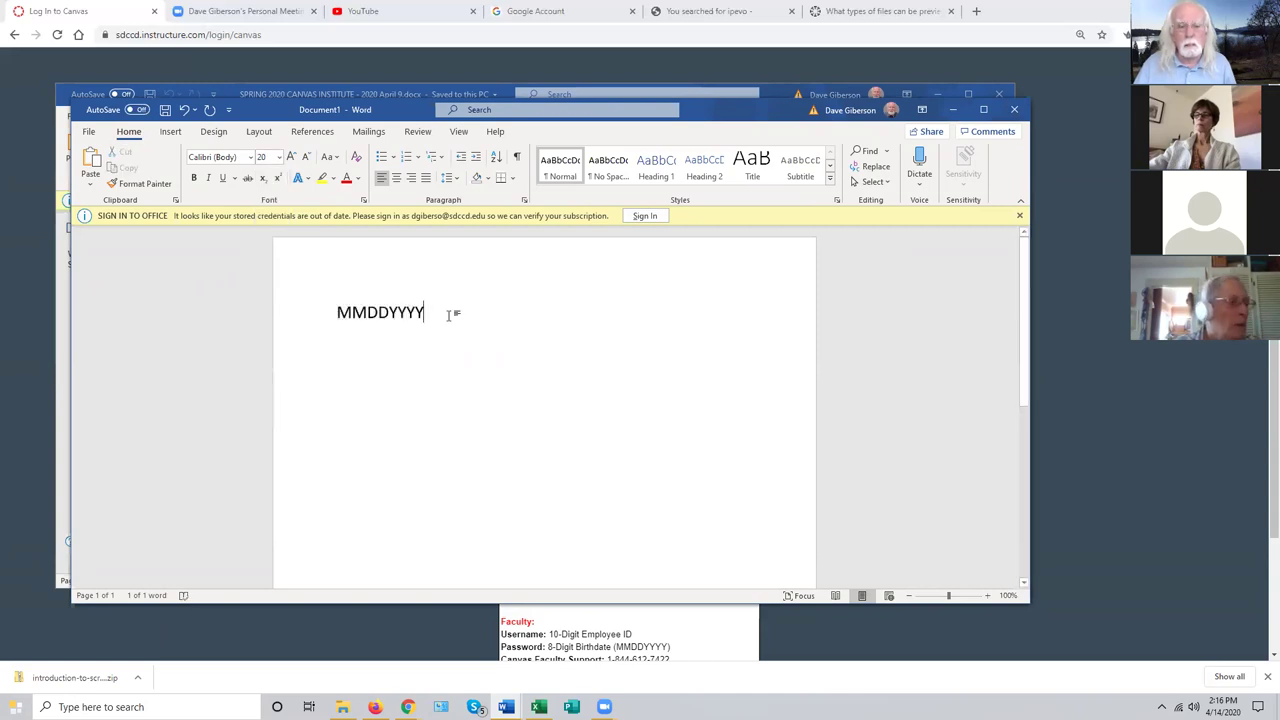
Add the example line 'June 1, 1998 = 06011998' below it, then minimize the document
key("Return")
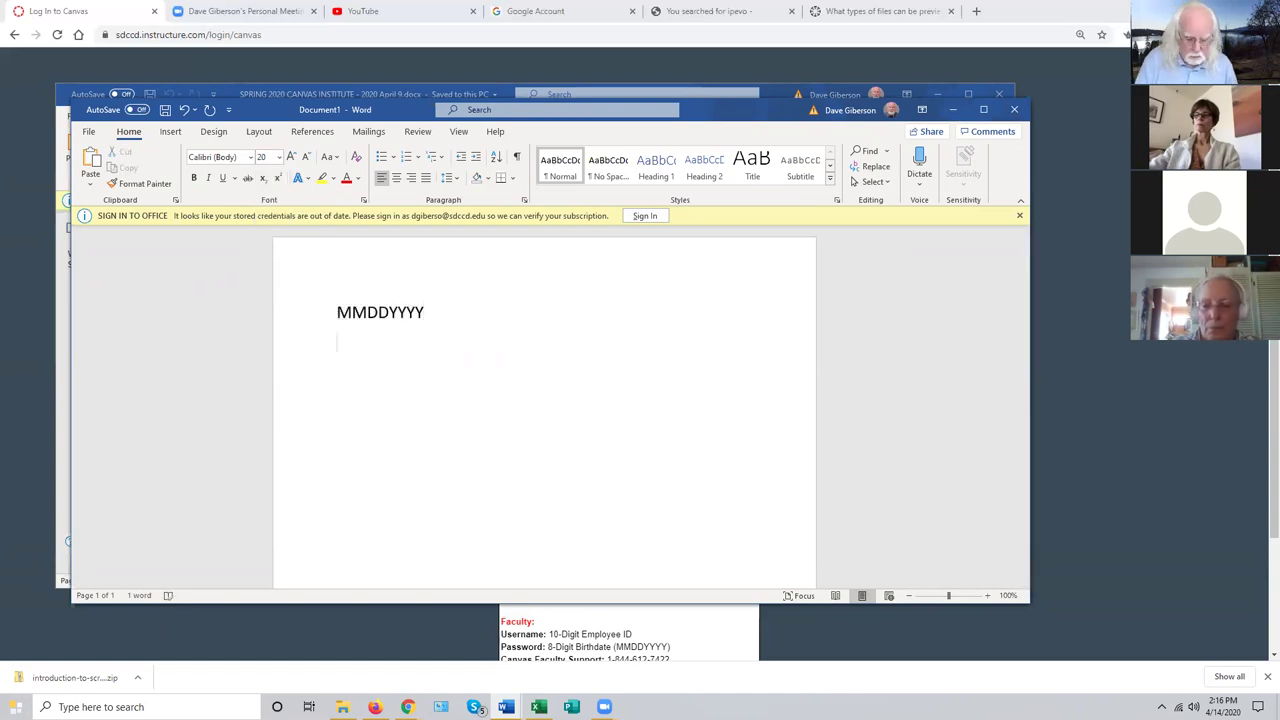
type("June 1")
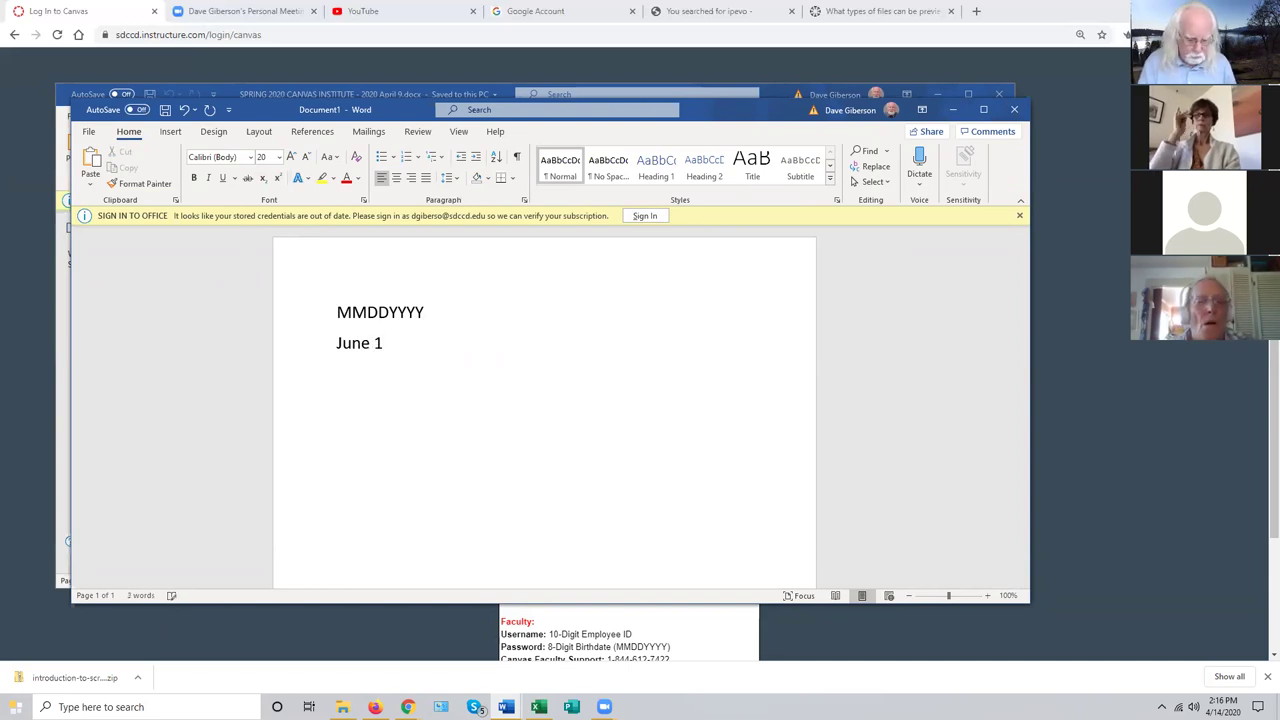
type(", 1998")
key("Return")
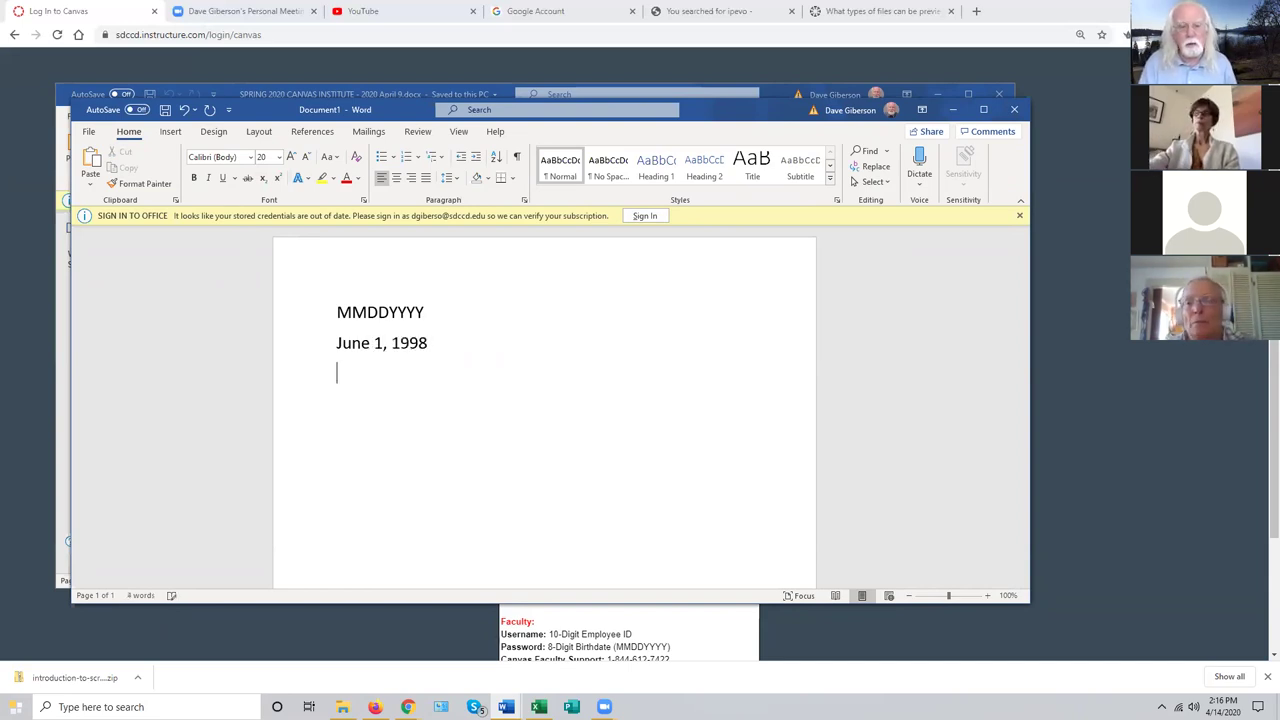
key("BackSpace")
type("= ")
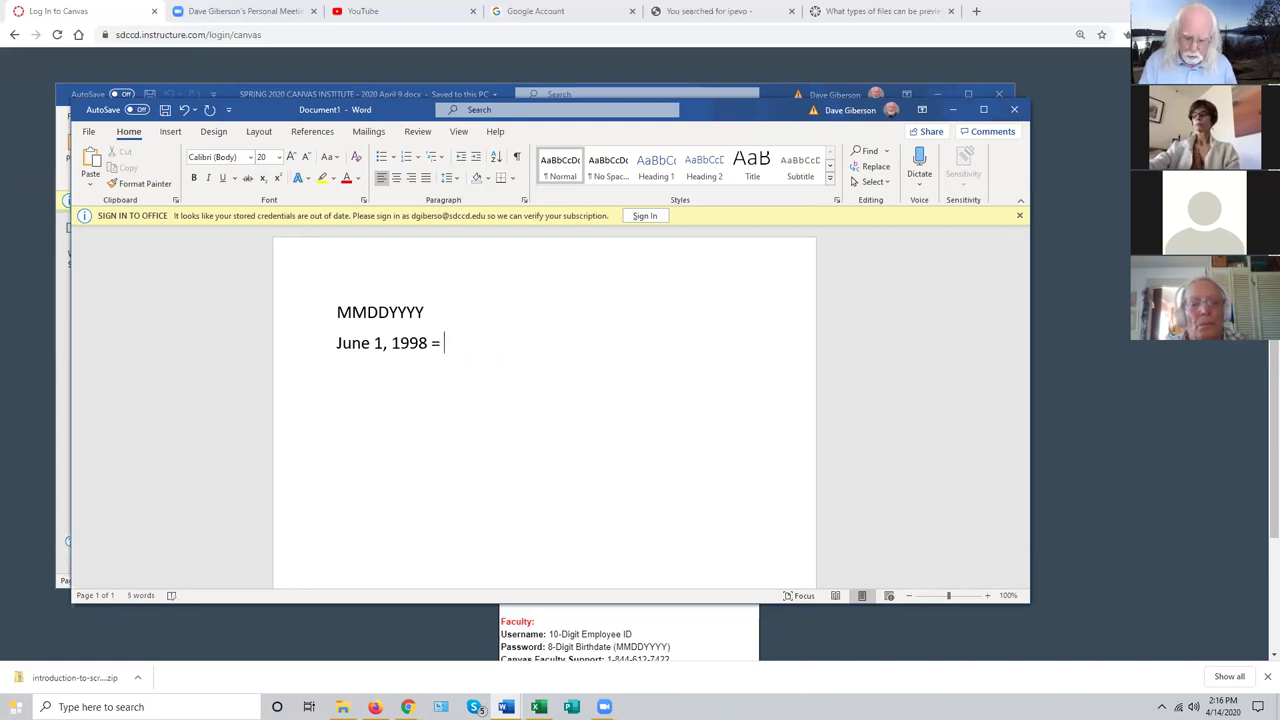
type("06")
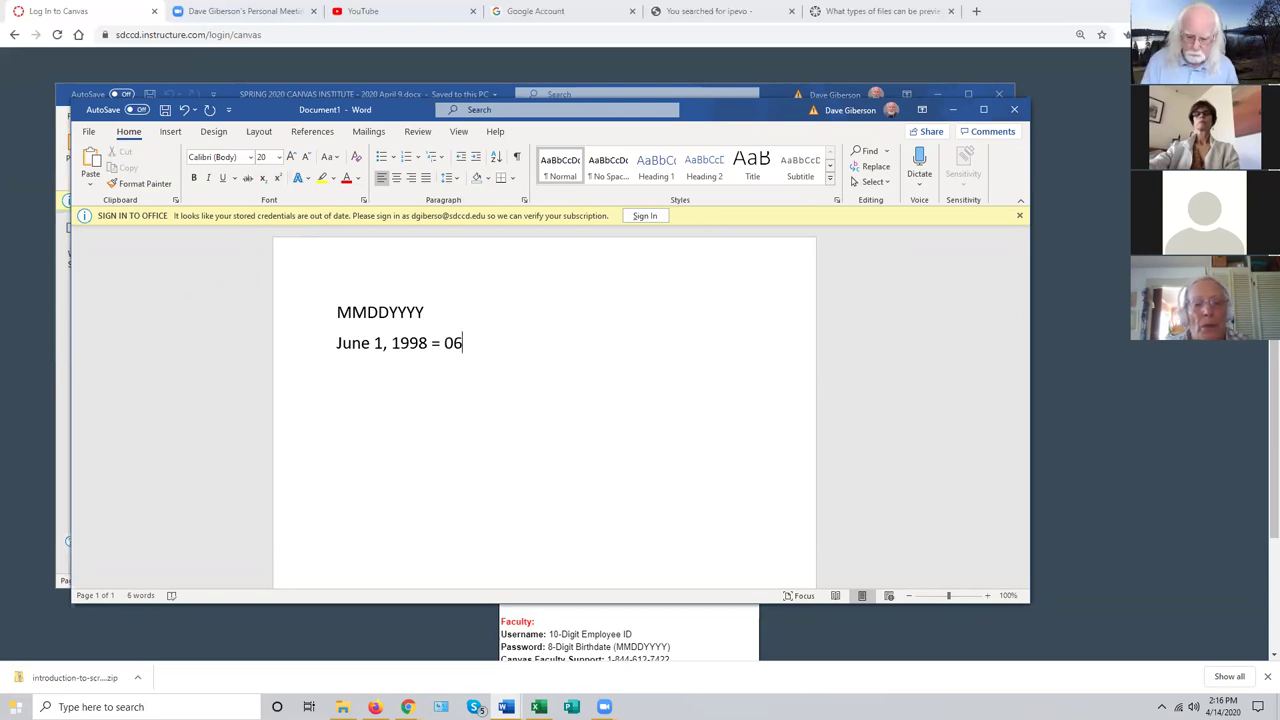
type("01")
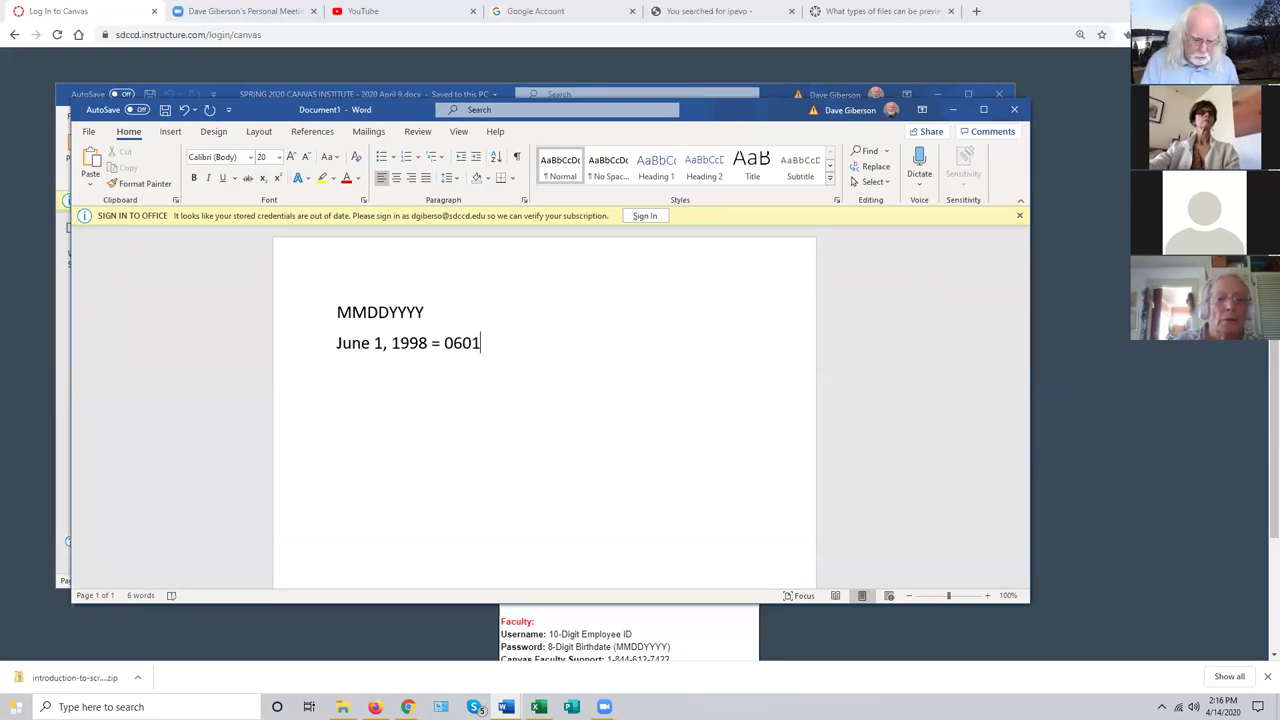
type("1998")
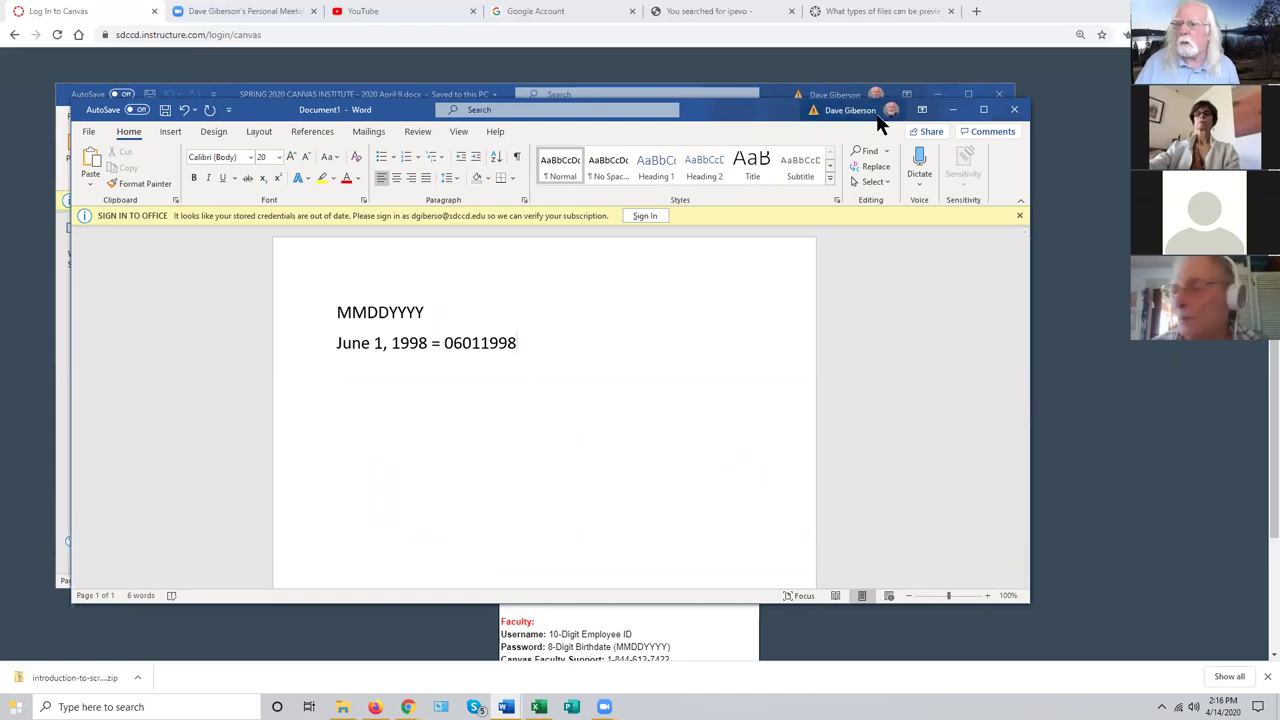
left_click(950, 111)
Minimize the schedule document and log in on the Canvas login page
left_click(937, 94)
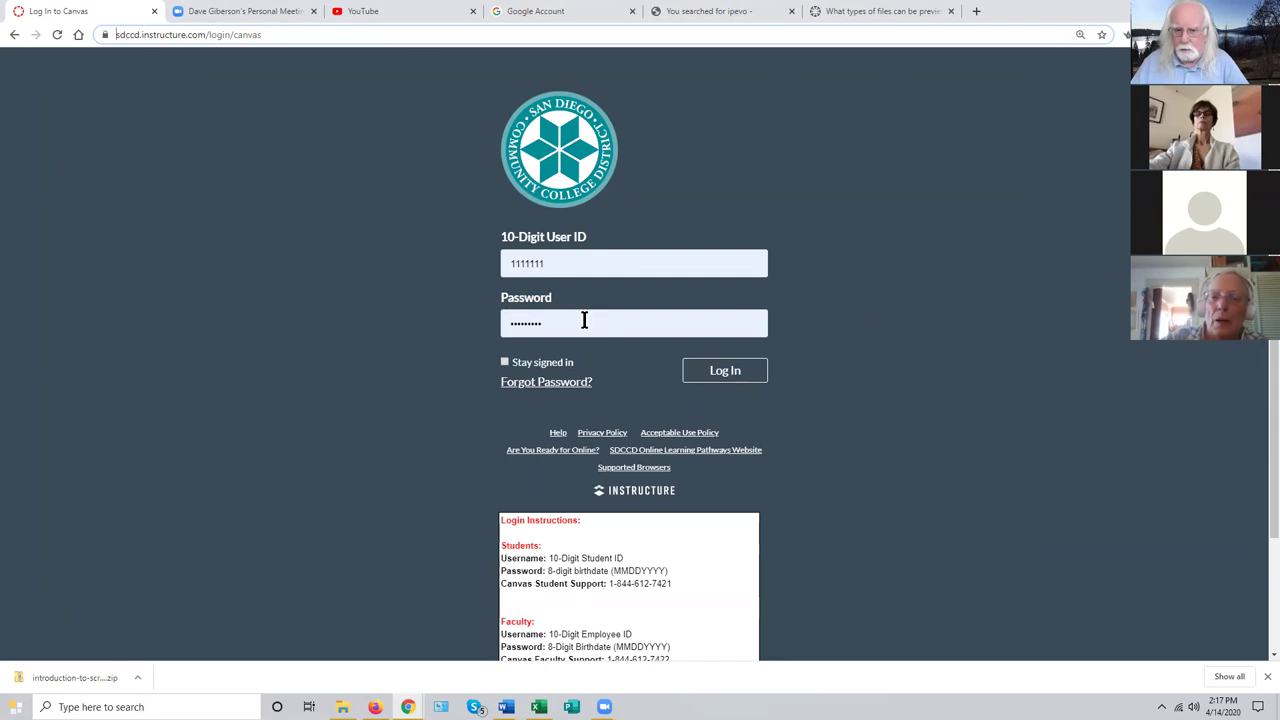
left_click(725, 371)
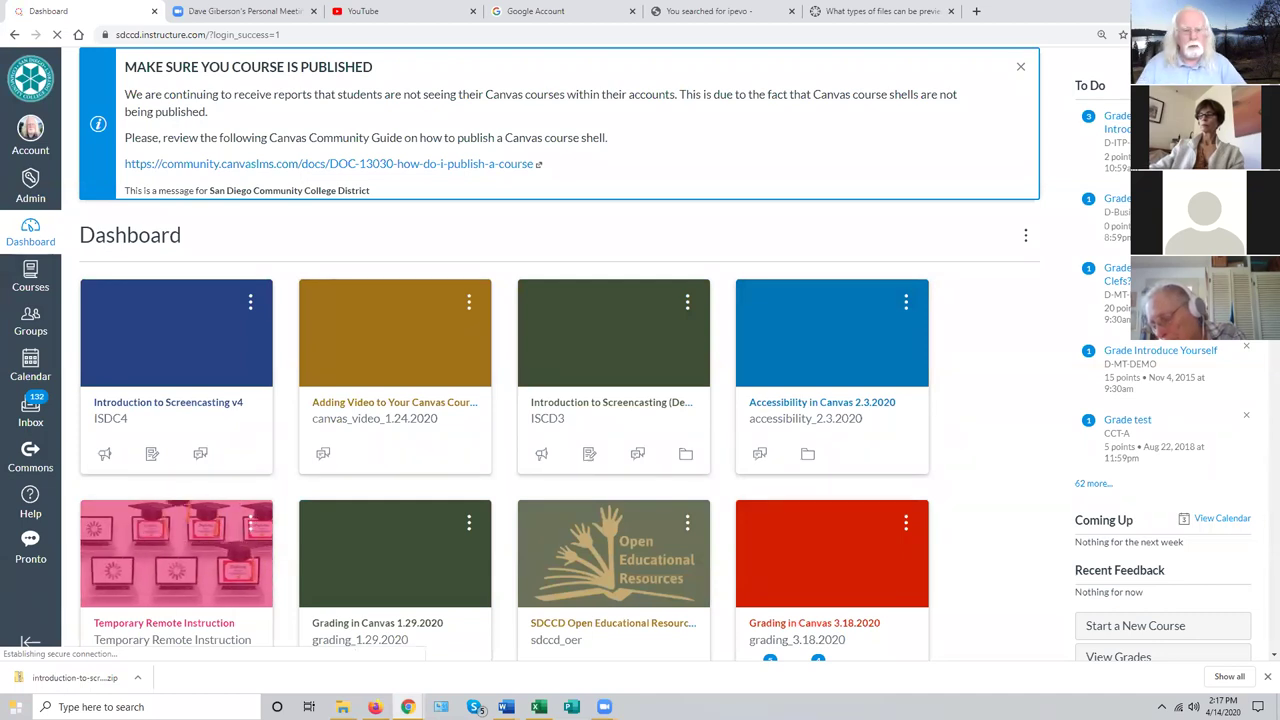
scroll(950, 510, "down", 2)
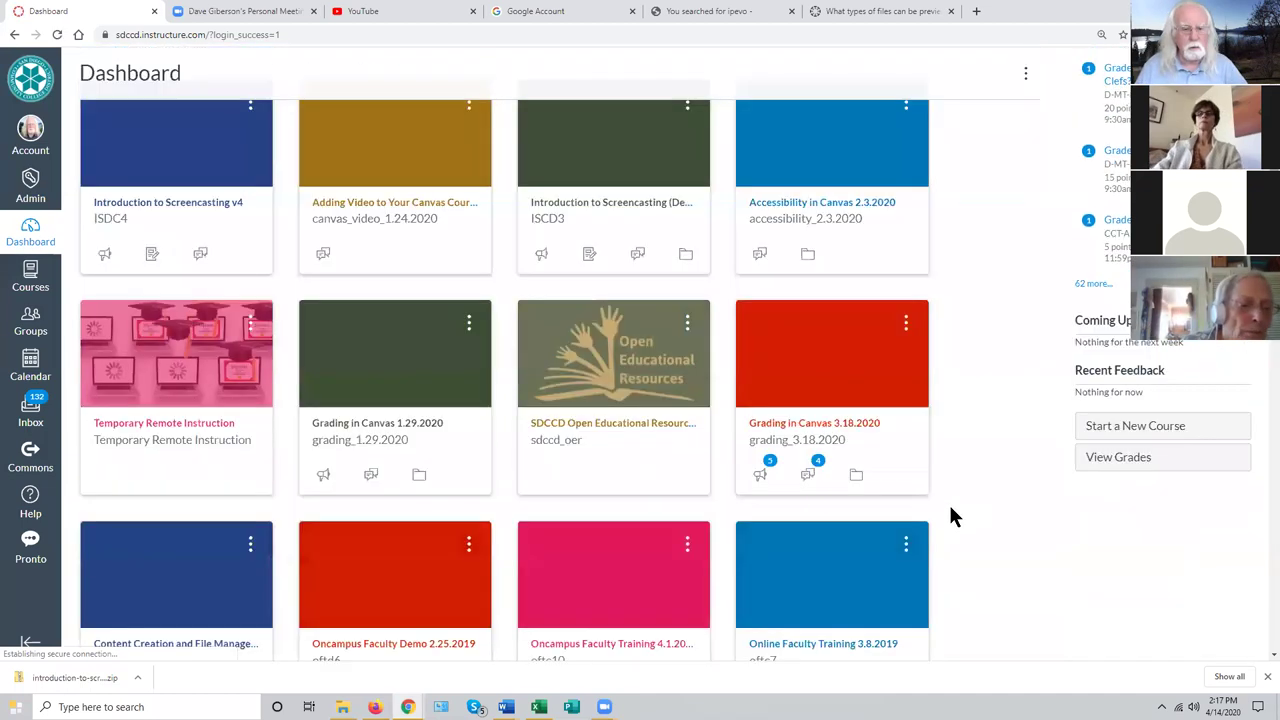
scroll(951, 507, "down", 3)
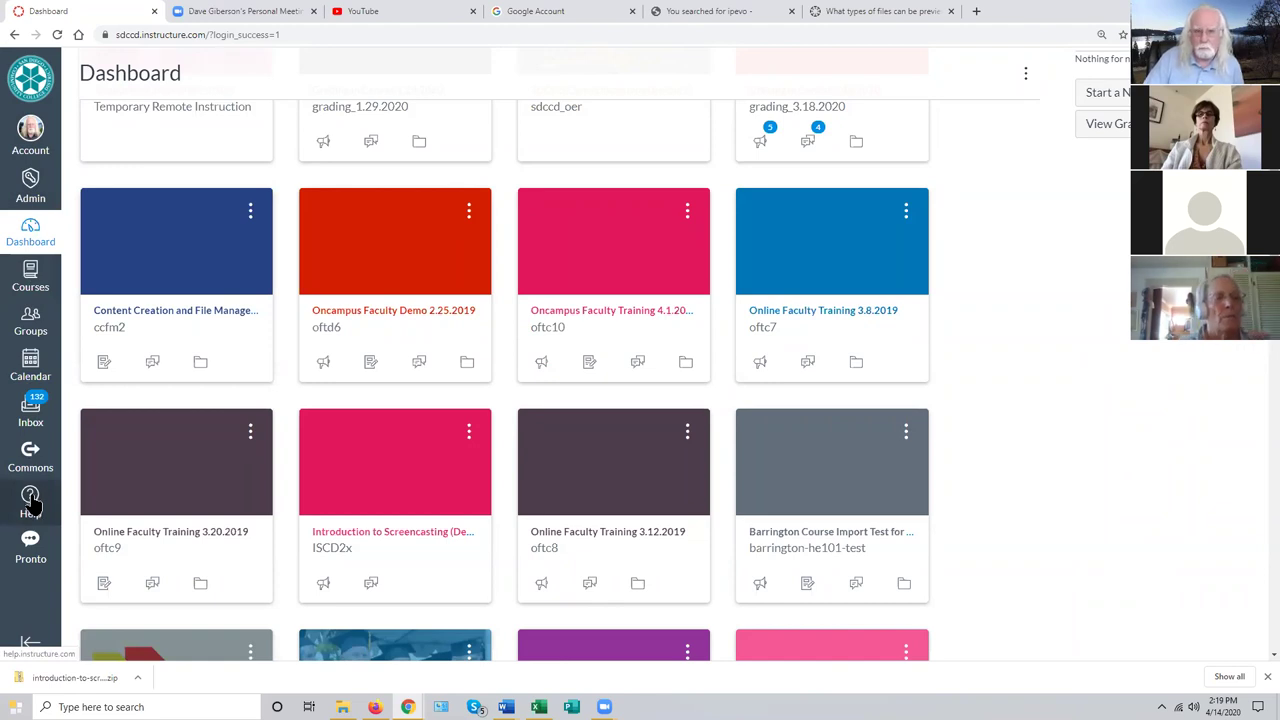
Open the Help panel from the Canvas global navigation bar
left_click(30, 500)
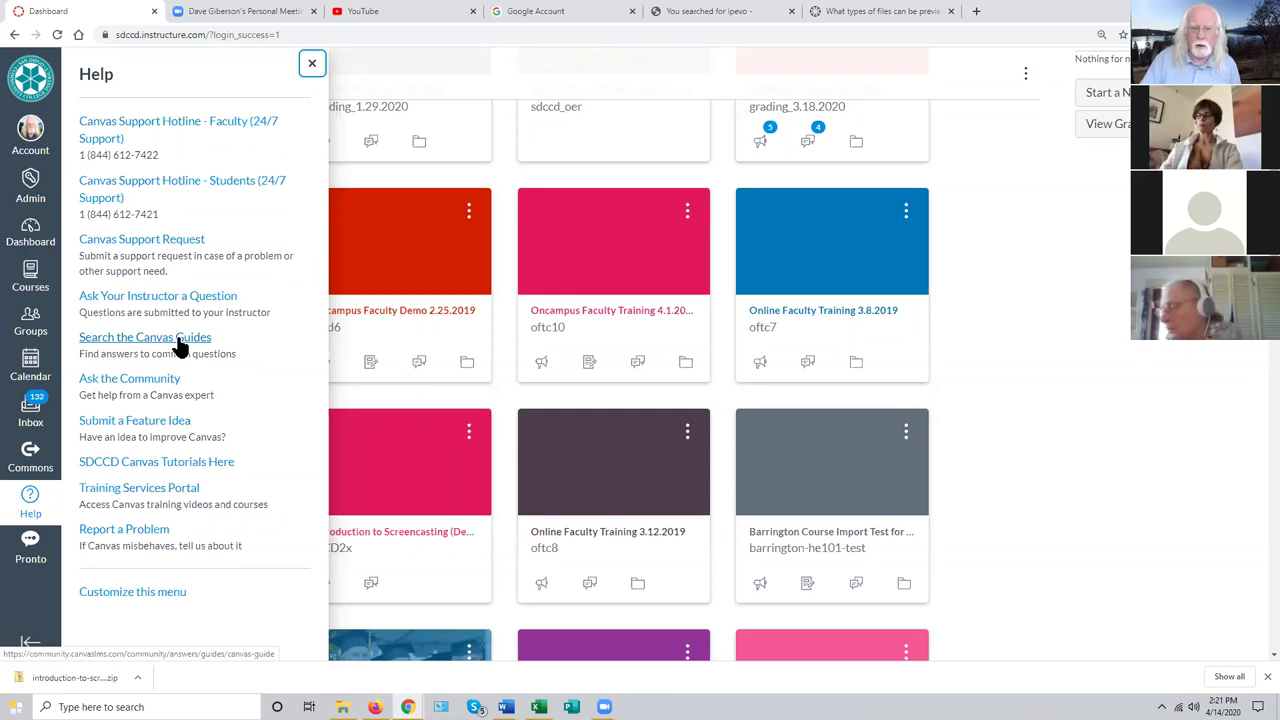
Open 'Search the Canvas Guides' from the Help panel and scroll down to the How-To Guides
left_click(179, 340)
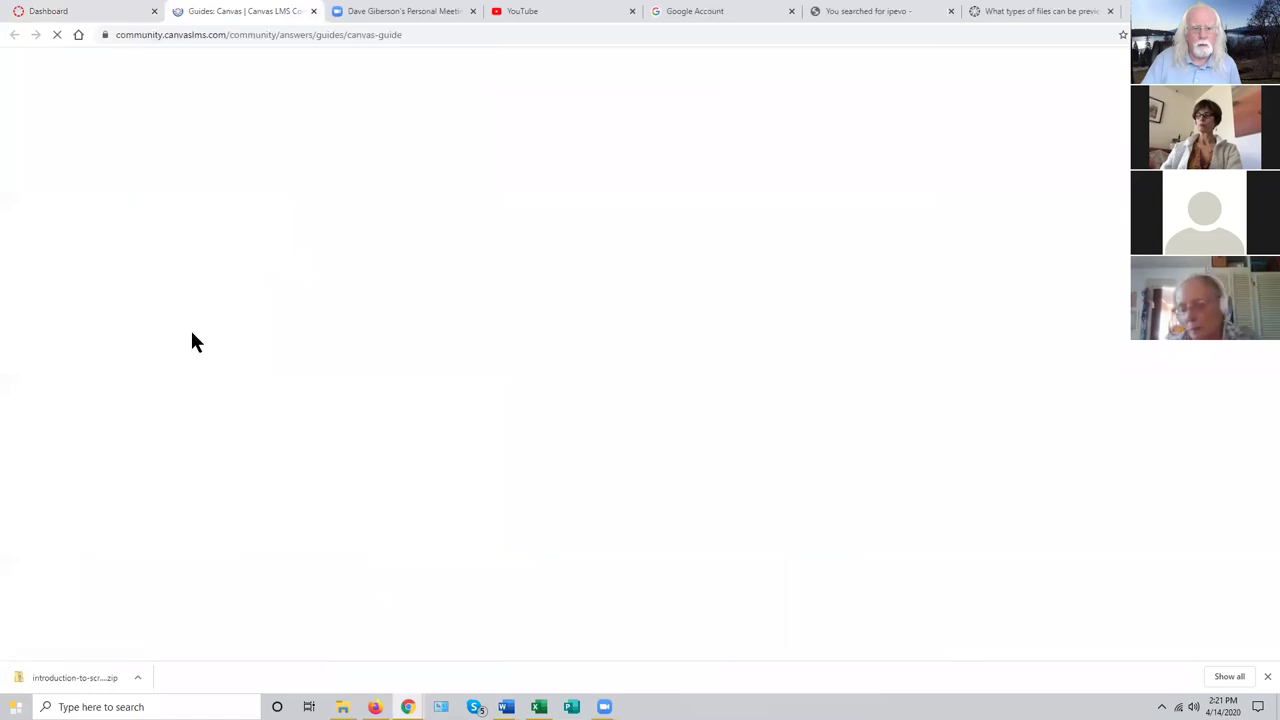
scroll(377, 525, "down", 1)
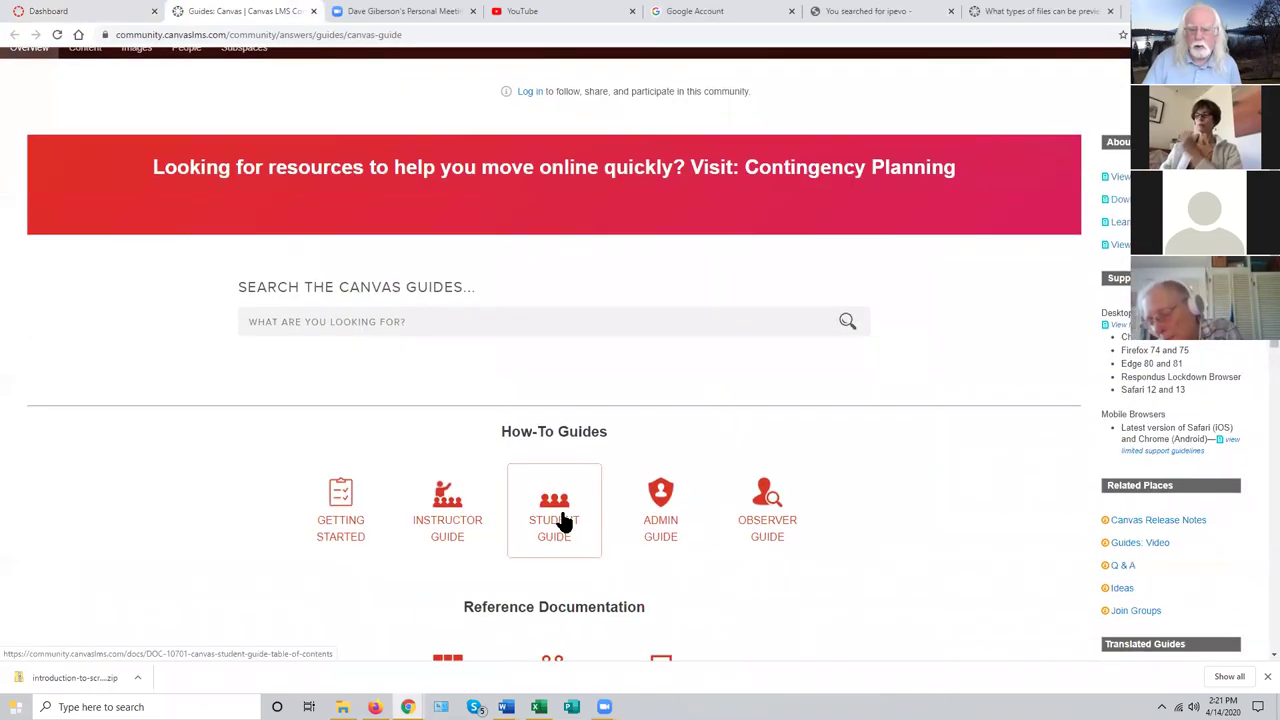
Open the Instructor Guide, jump to Assignments, and open 'How do I create an assignment?'
left_click(447, 512)
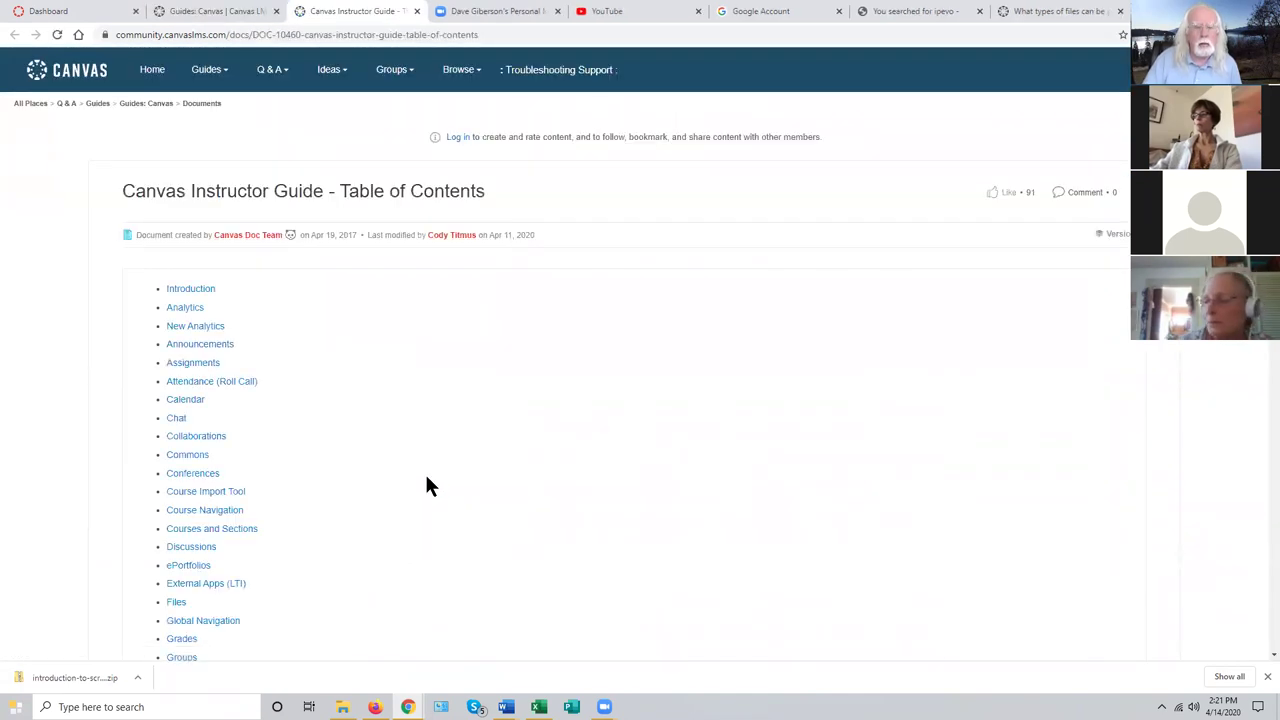
scroll(358, 376, "down", 2)
scroll(356, 368, "down", 2)
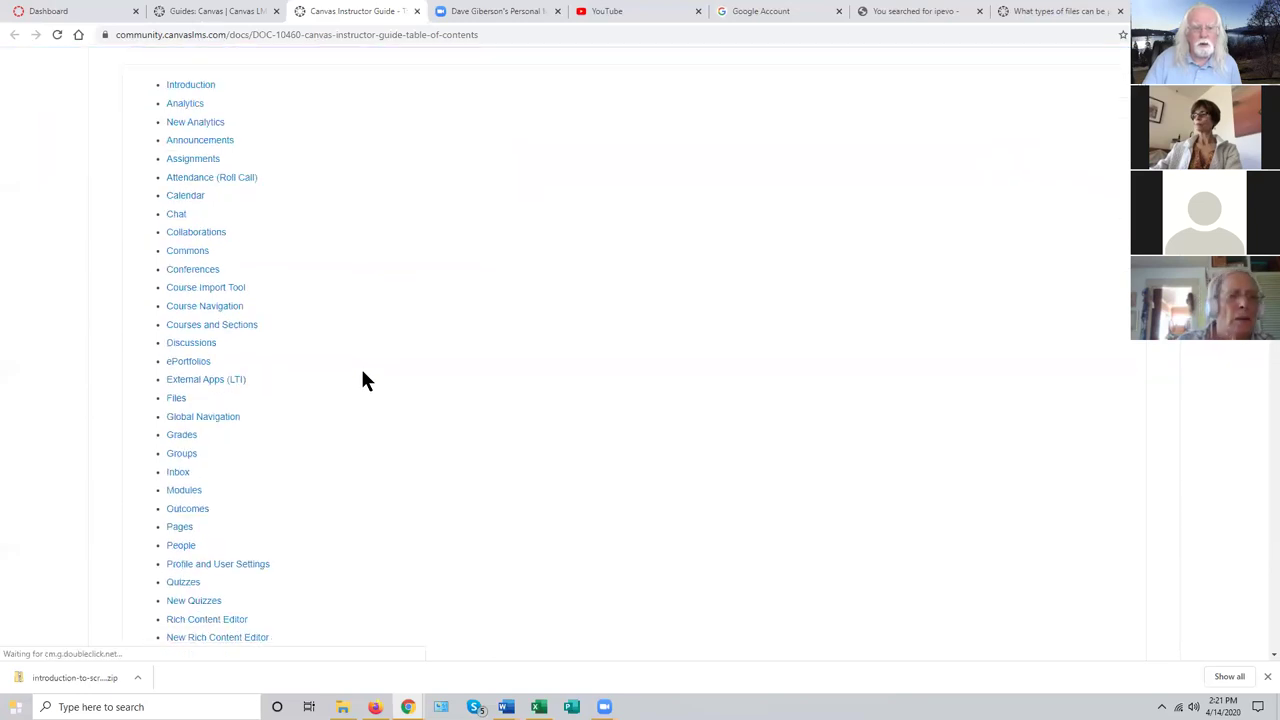
scroll(352, 361, "up", 3)
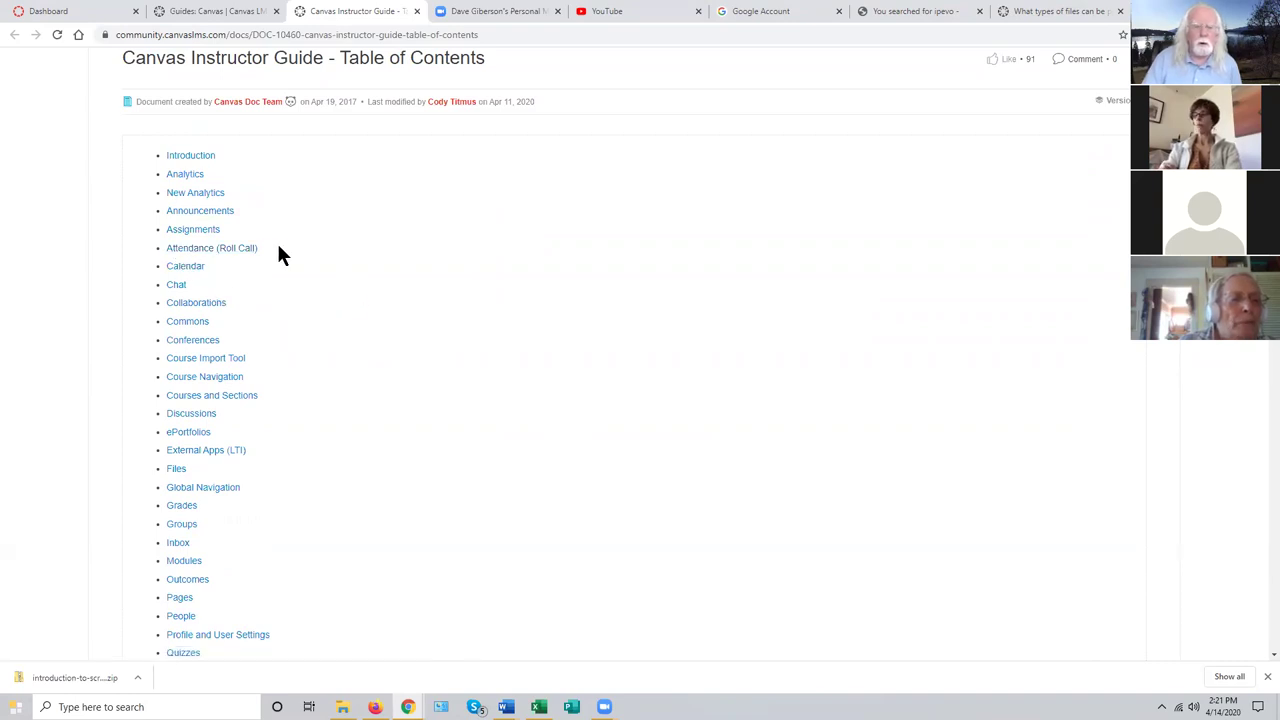
left_click(192, 231)
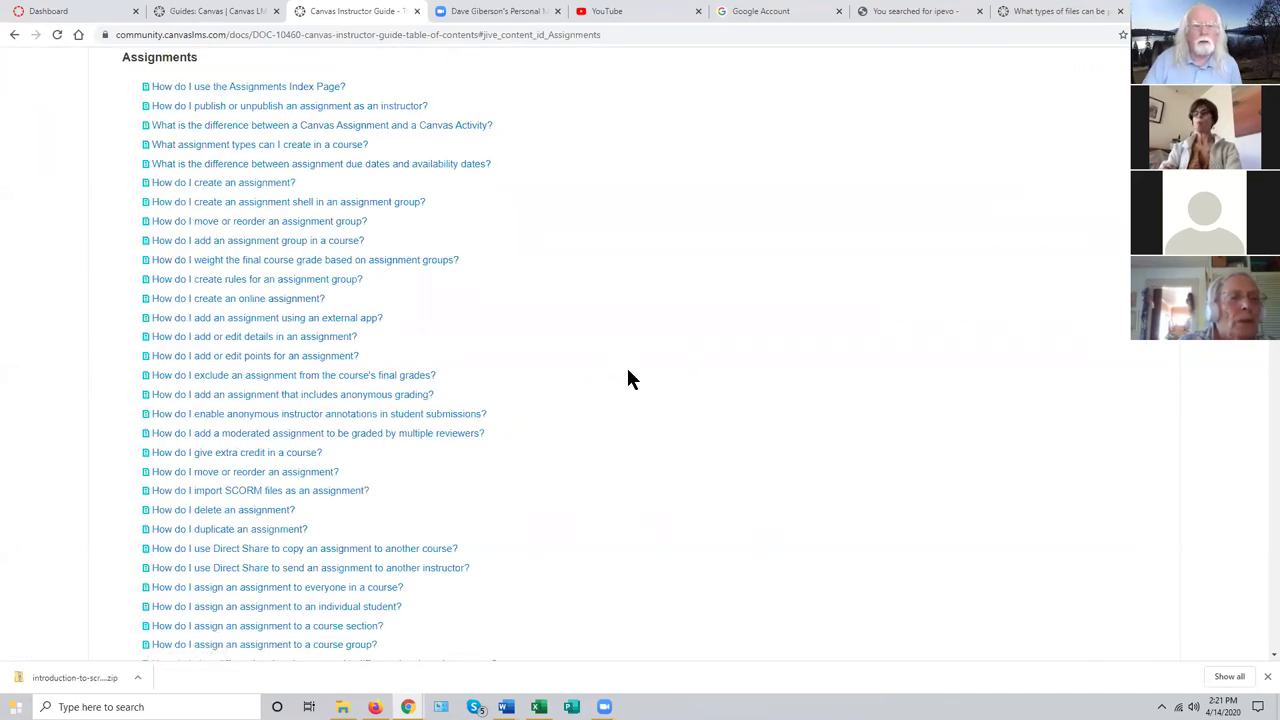
left_click(247, 187)
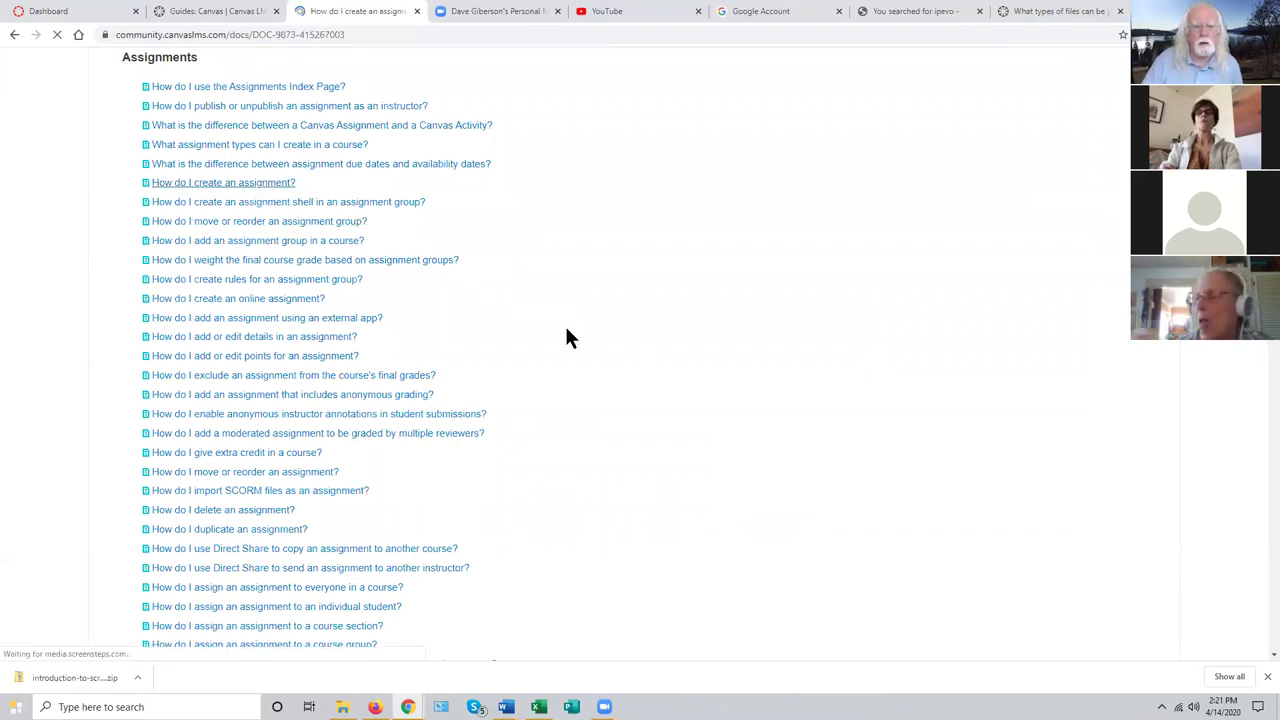
scroll(558, 395, "down", 5)
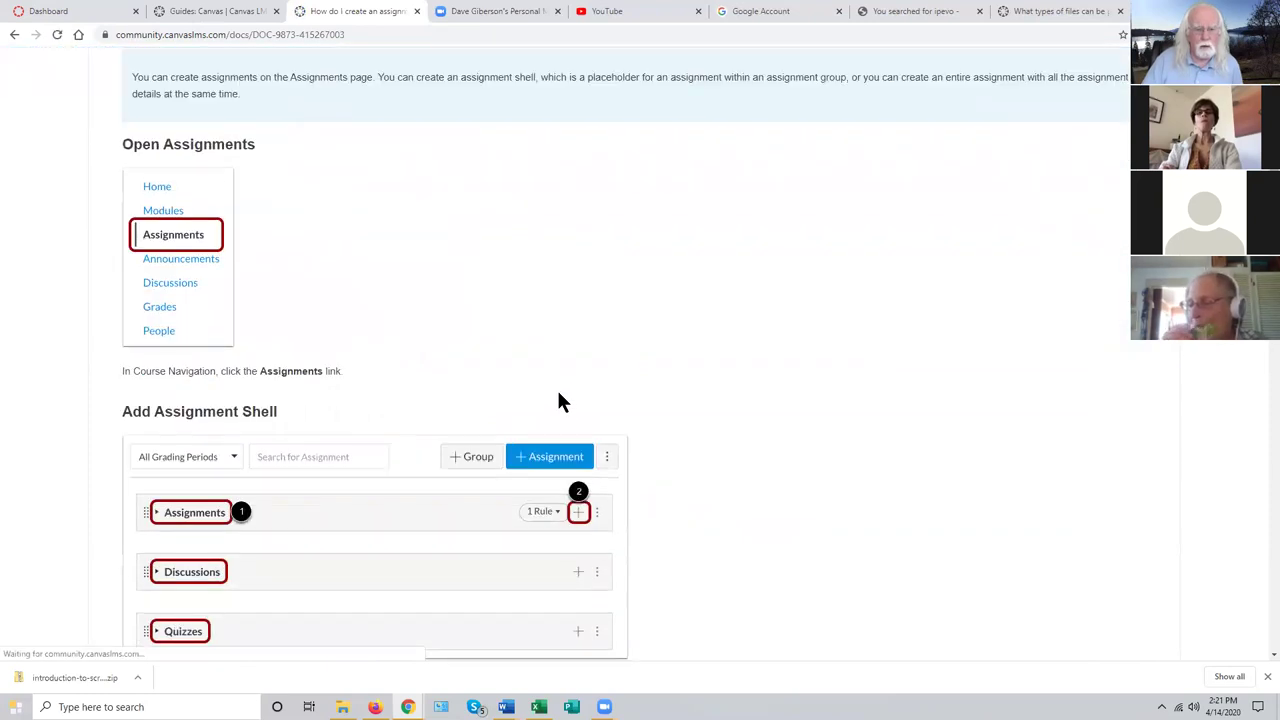
Scroll through the assignment article, then switch to the Google Account browser tab
scroll(560, 400, "down", 7)
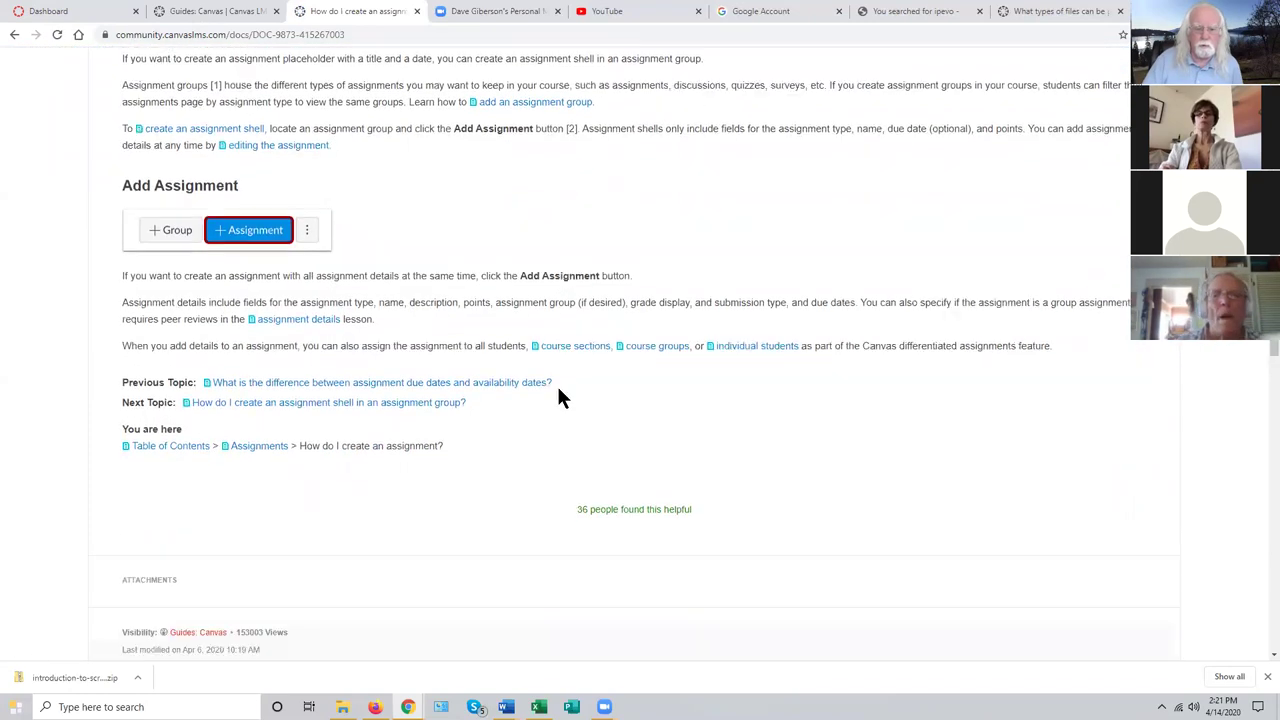
scroll(558, 398, "down", 1)
scroll(558, 398, "up", 12)
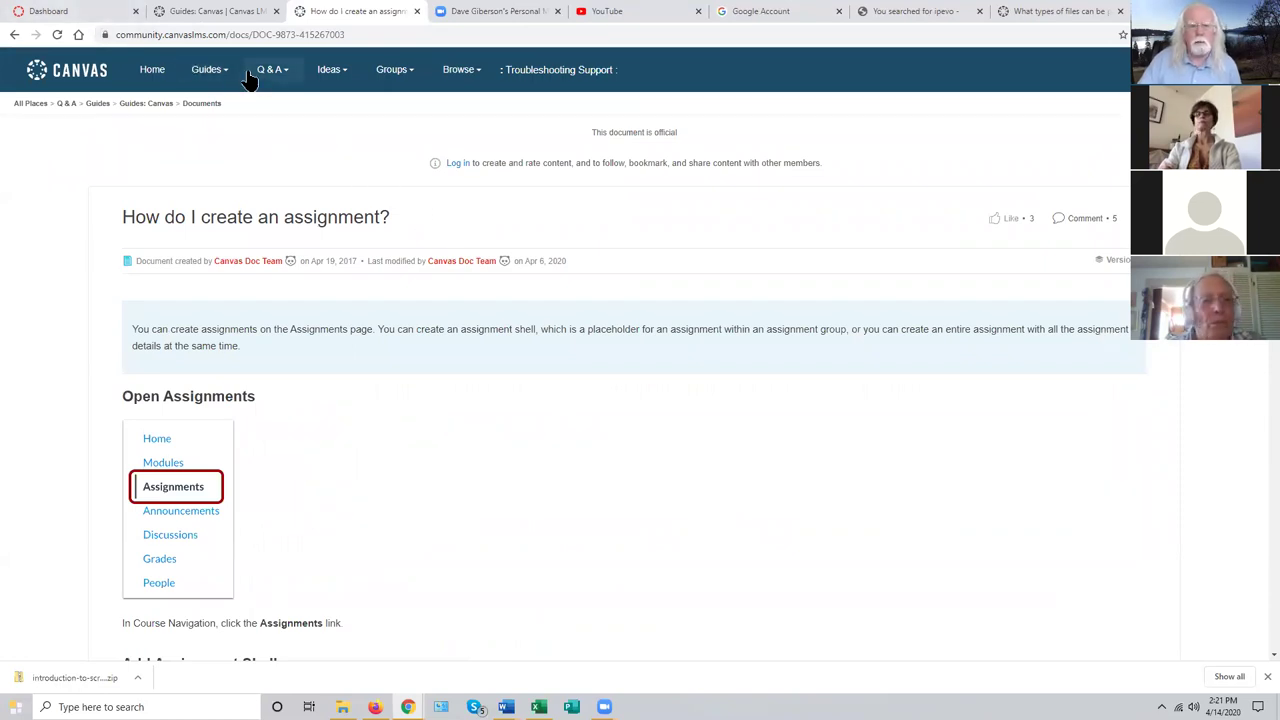
left_click(360, 34)
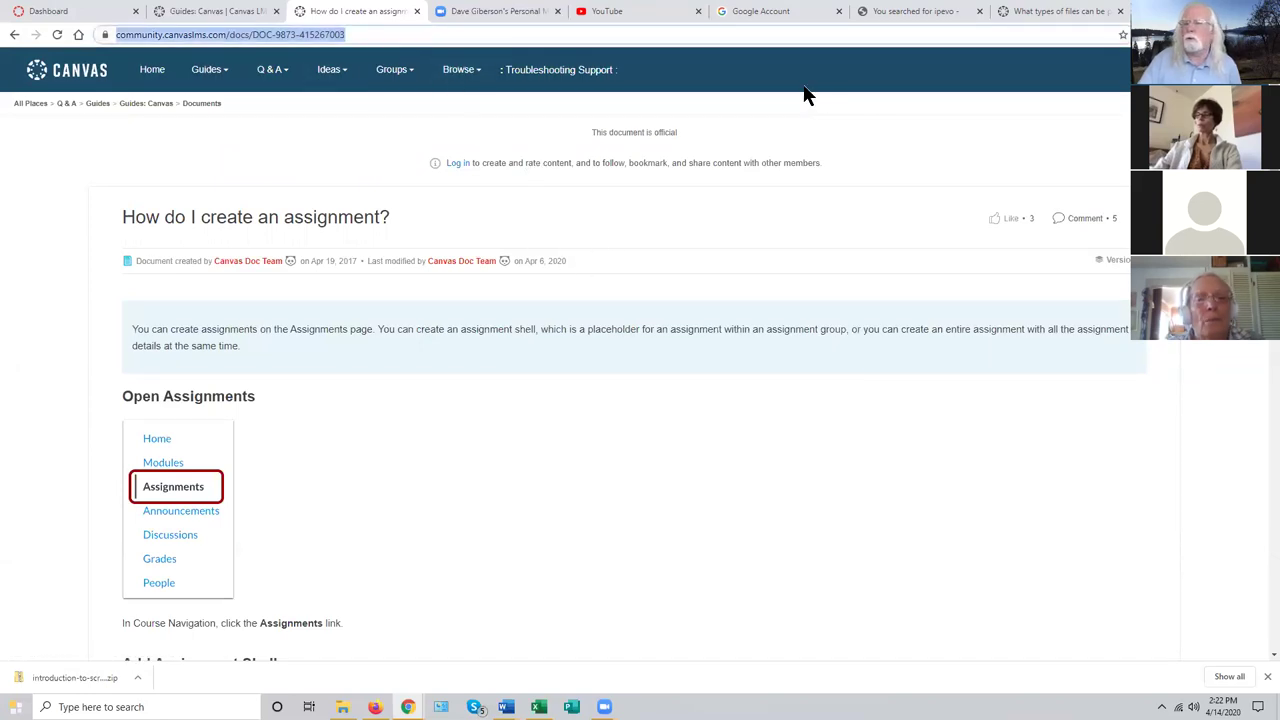
left_click(773, 15)
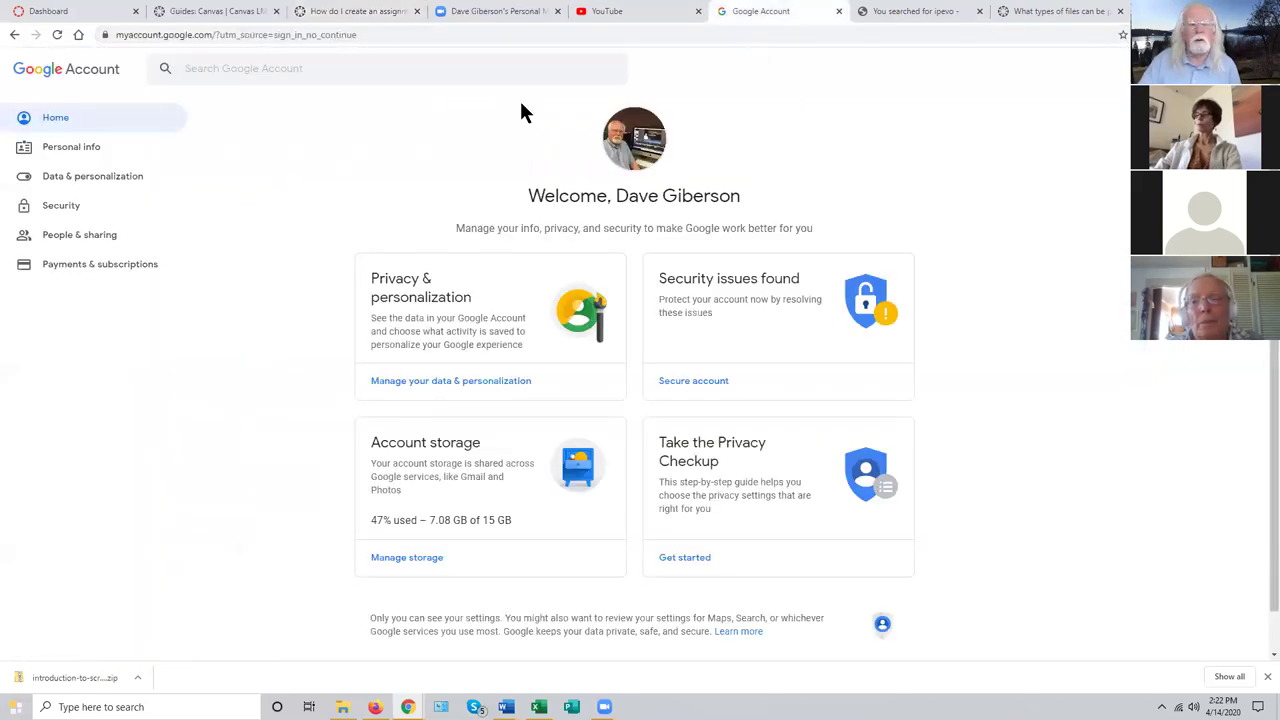
Reload the Google Account page, then go to the Google home page
left_click(376, 34)
left_click(90, 76)
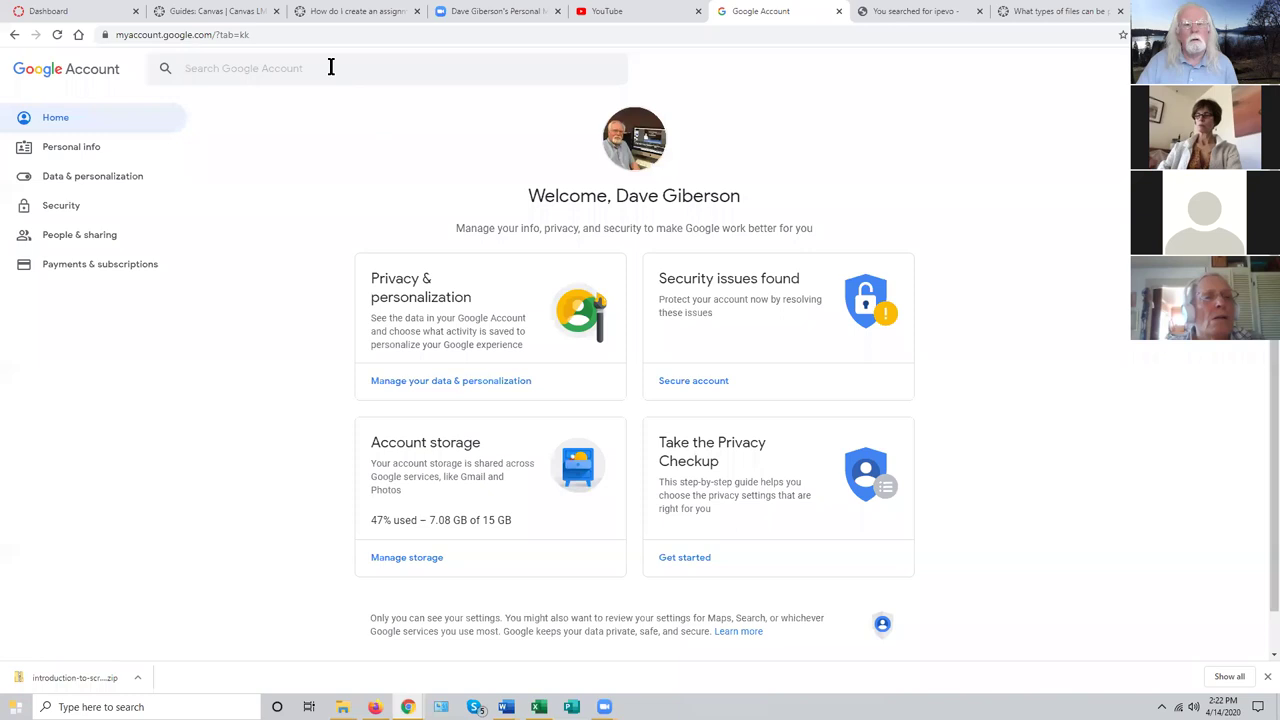
left_click(278, 35)
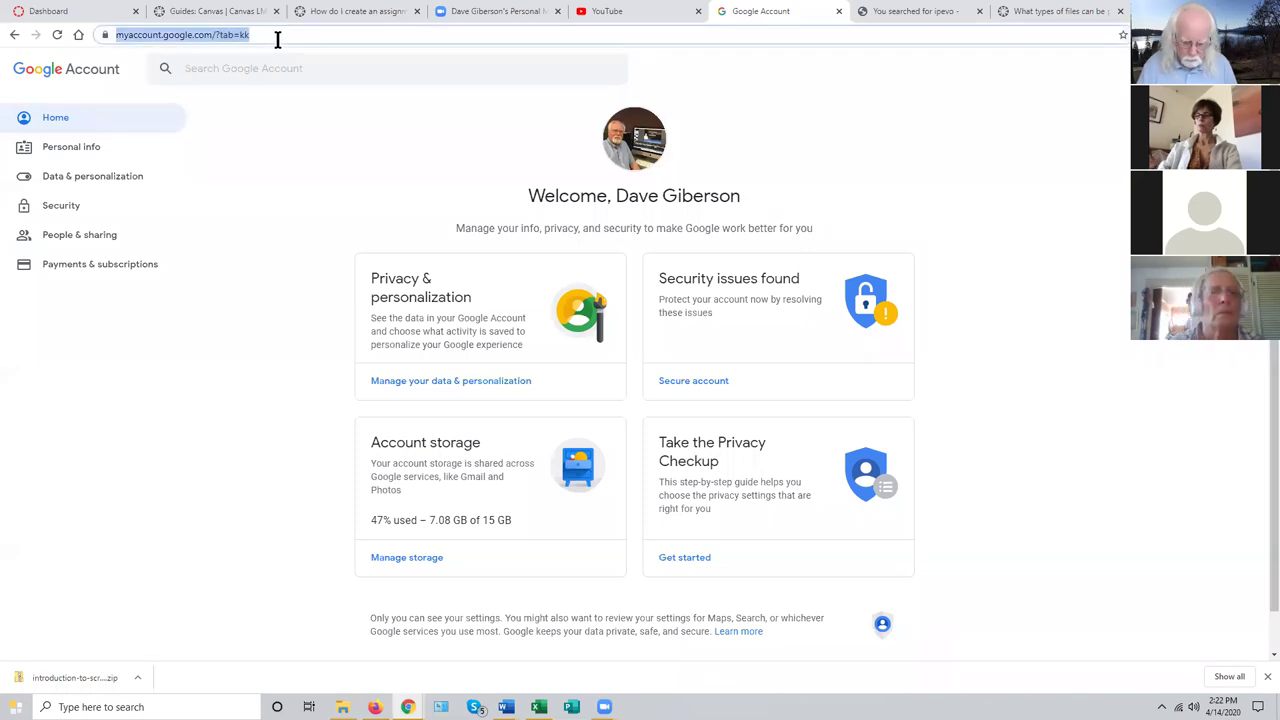
type("google")
key("Return")
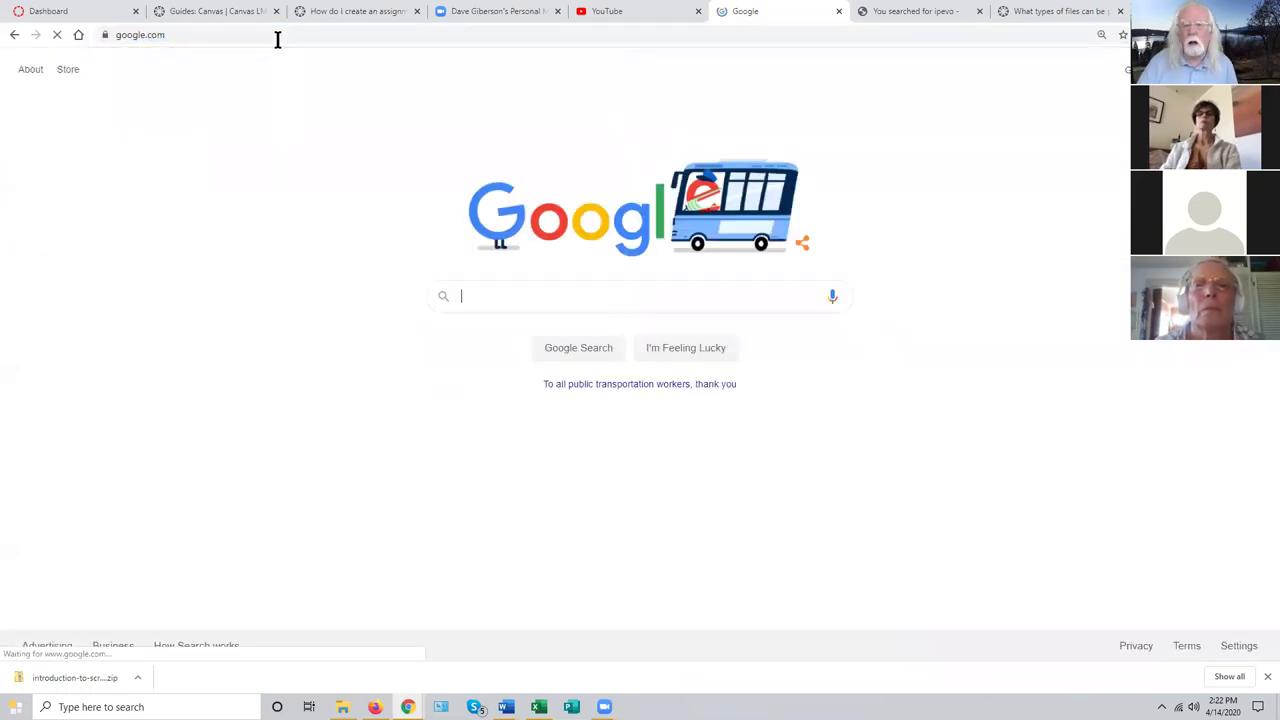
Search Google for 'how do i upload a file to canvas', browse the results, then return to Canvas
left_click(471, 300)
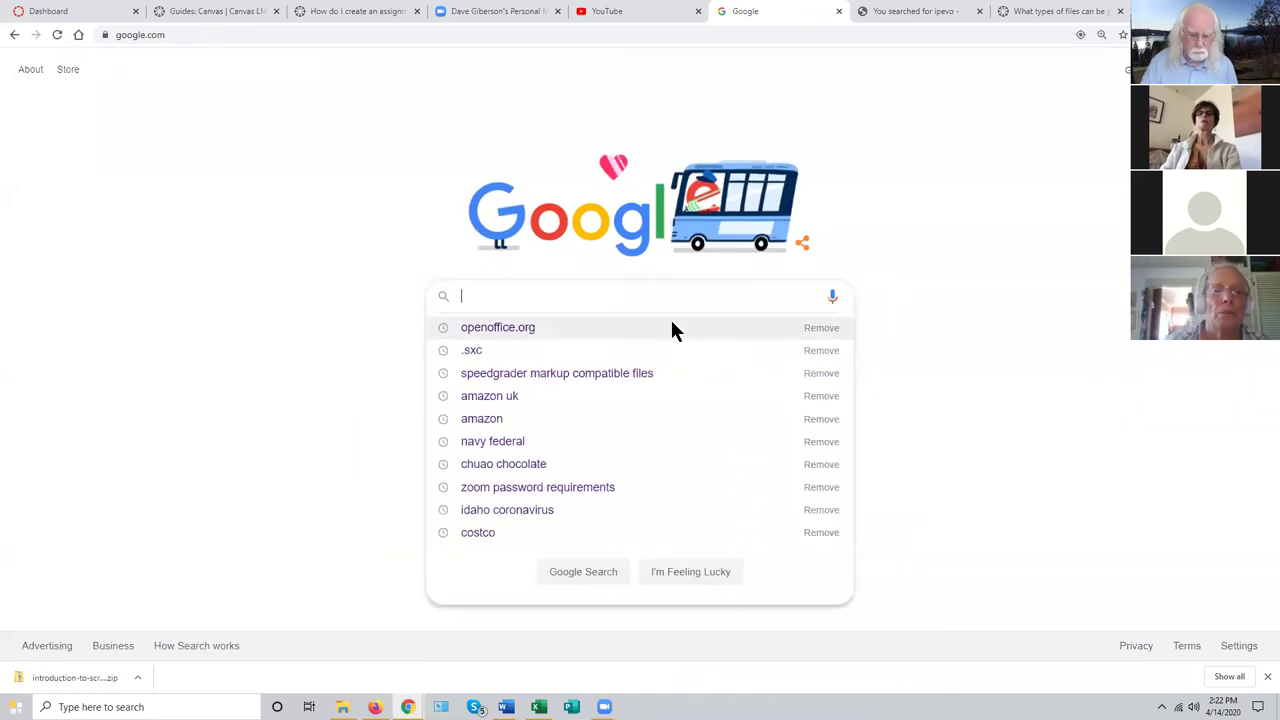
type("How")
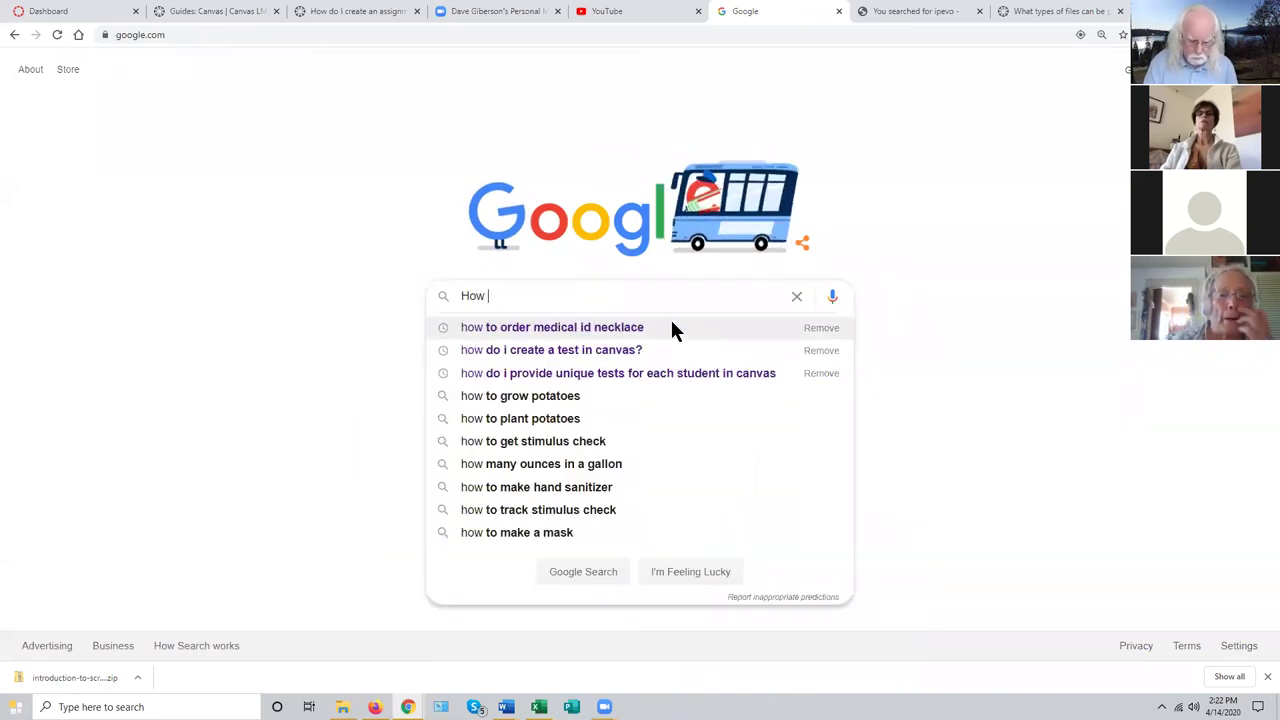
type(" do I up")
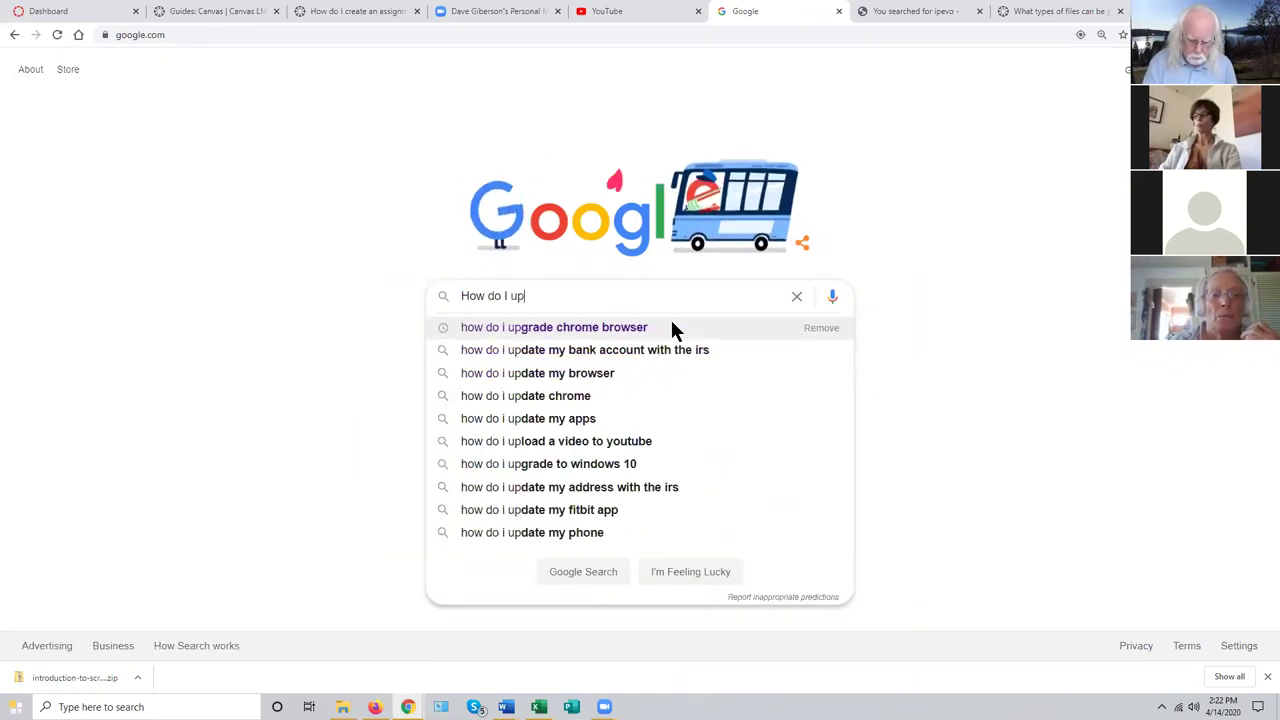
type("load a file to c")
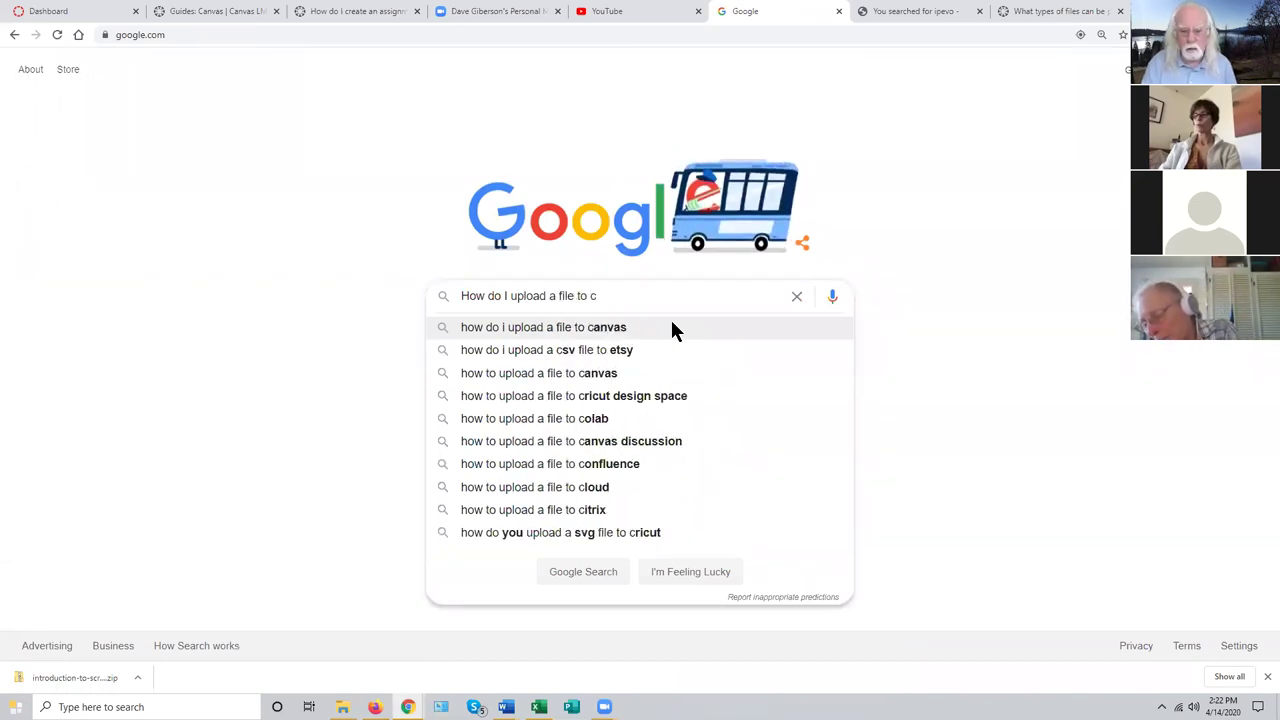
left_click(606, 330)
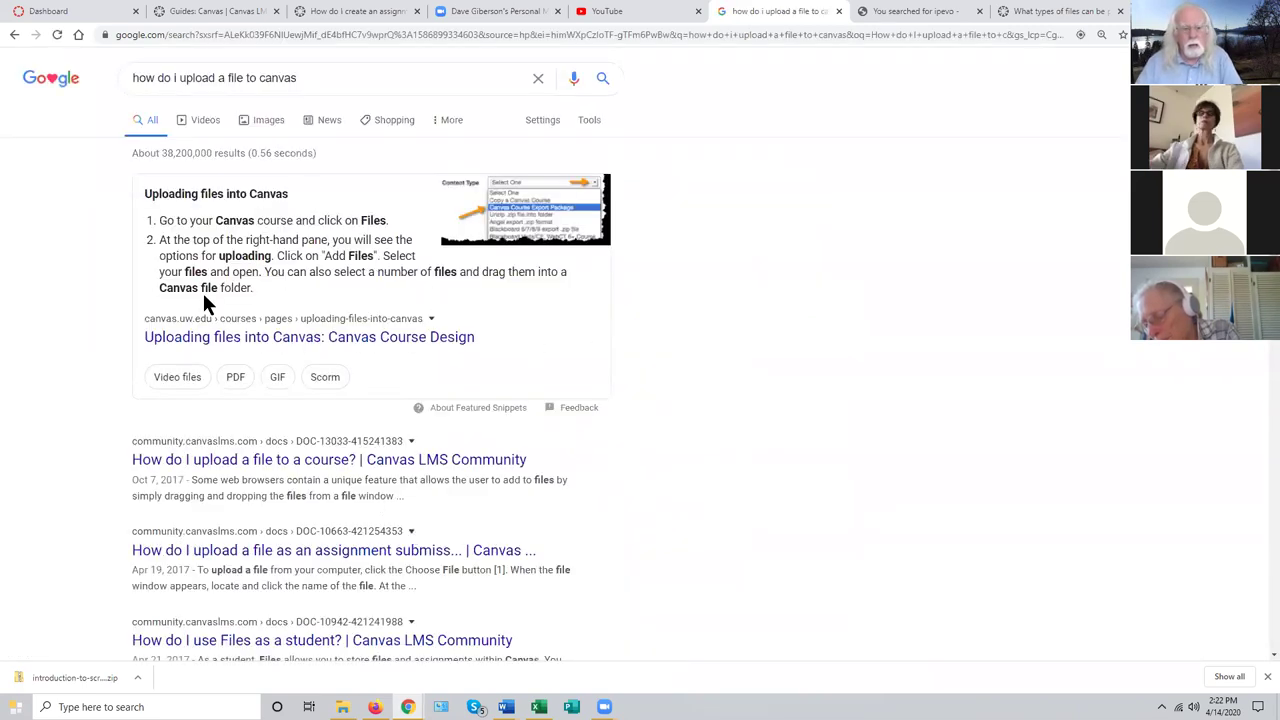
scroll(202, 294, "down", 1)
scroll(605, 315, "up", 1)
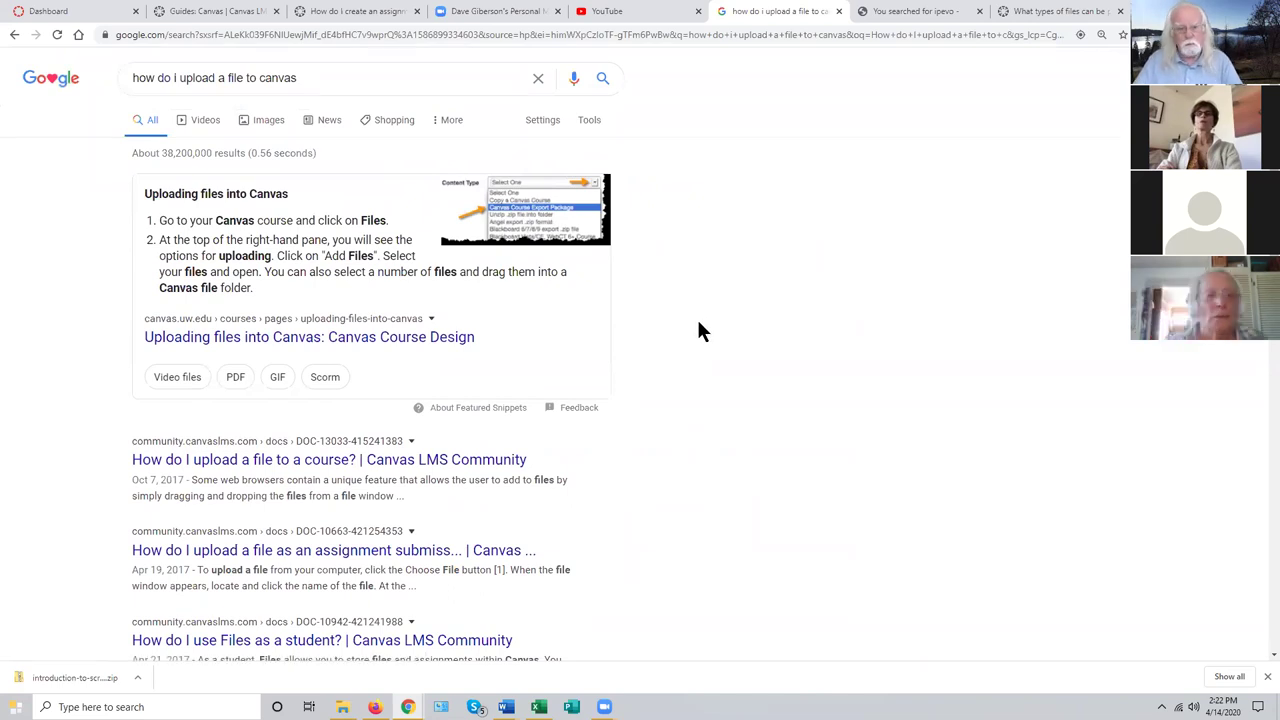
scroll(699, 331, "down", 2)
scroll(699, 331, "down", 2)
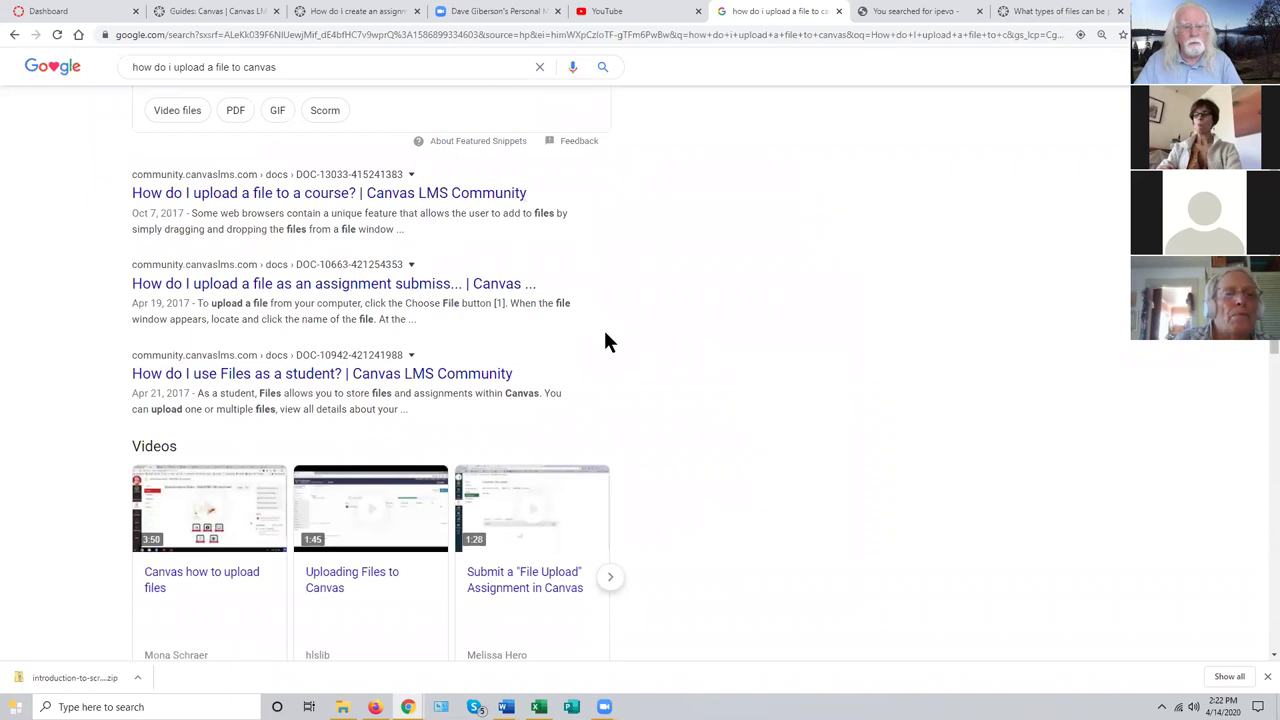
scroll(605, 340, "down", 3)
scroll(606, 351, "down", 4)
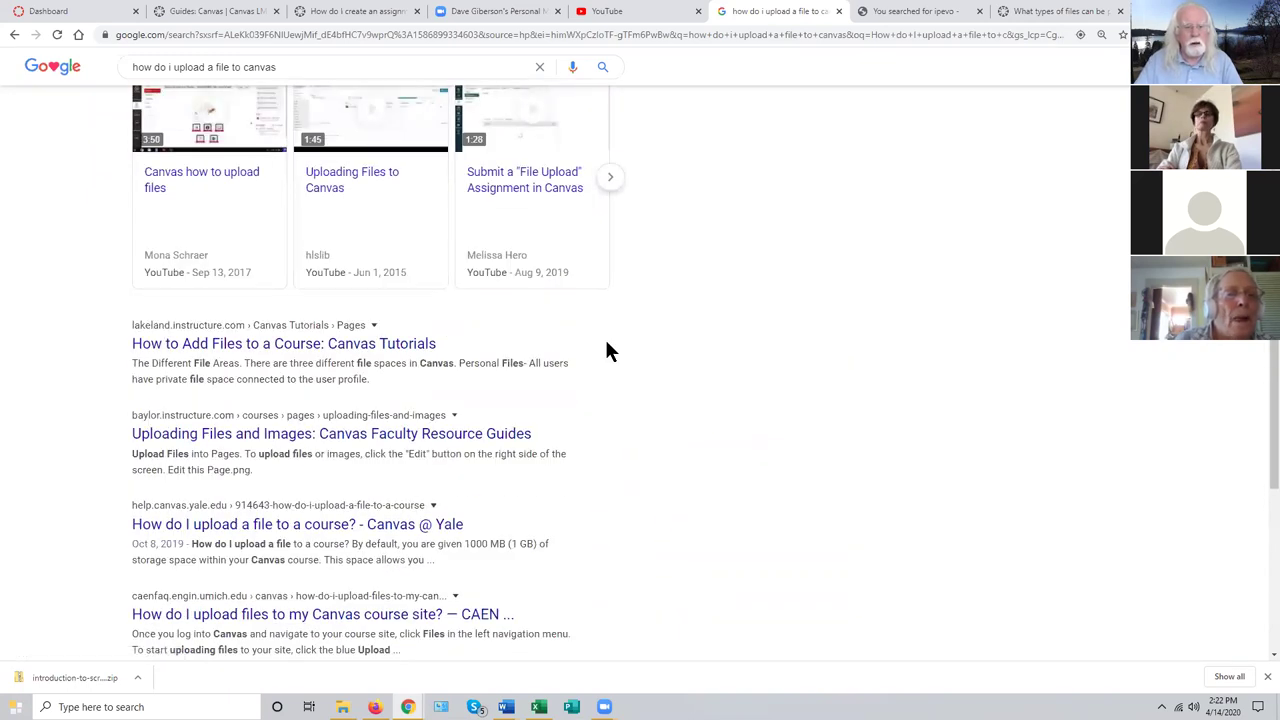
scroll(406, 316, "down", 1)
scroll(942, 450, "down", 2)
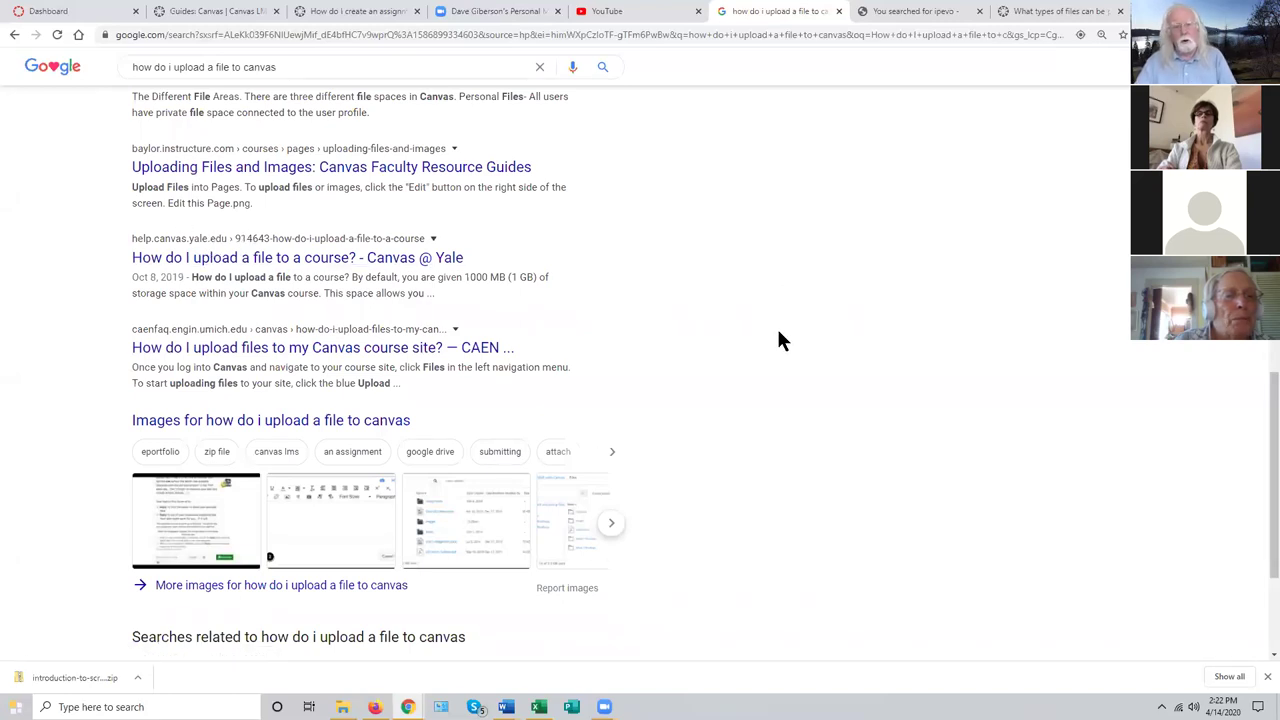
scroll(771, 340, "up", 10)
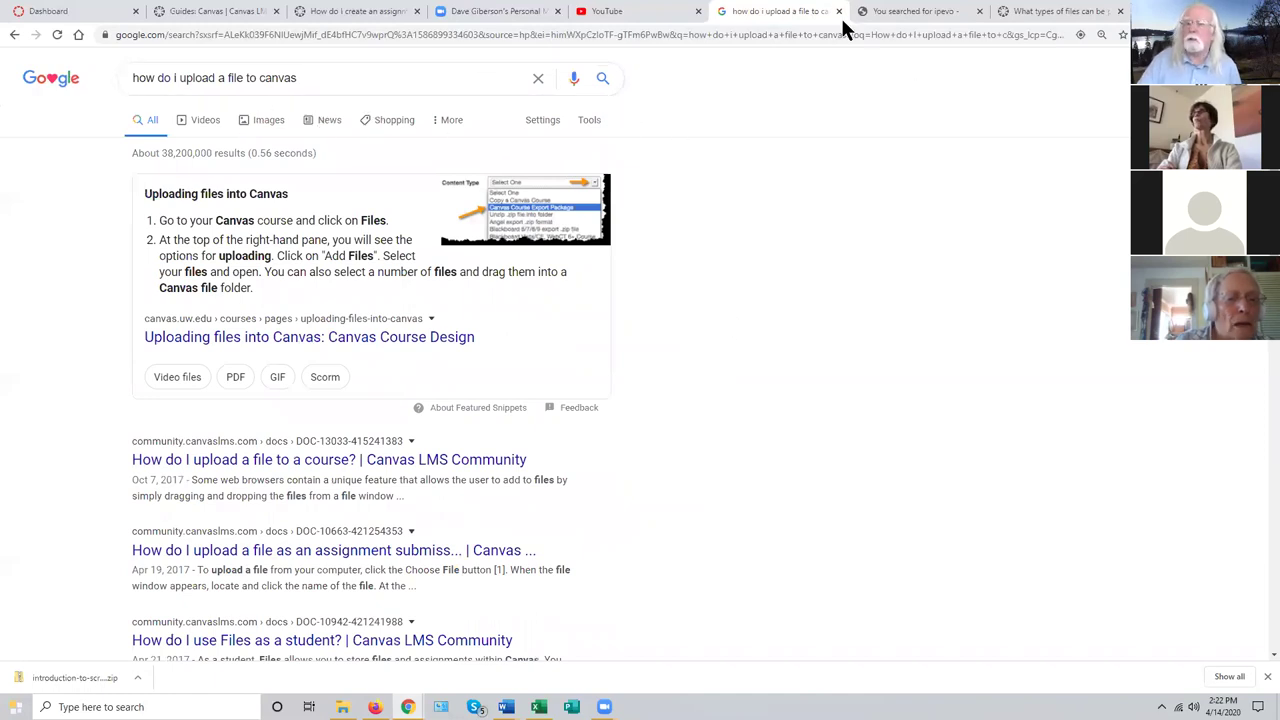
left_click(75, 12)
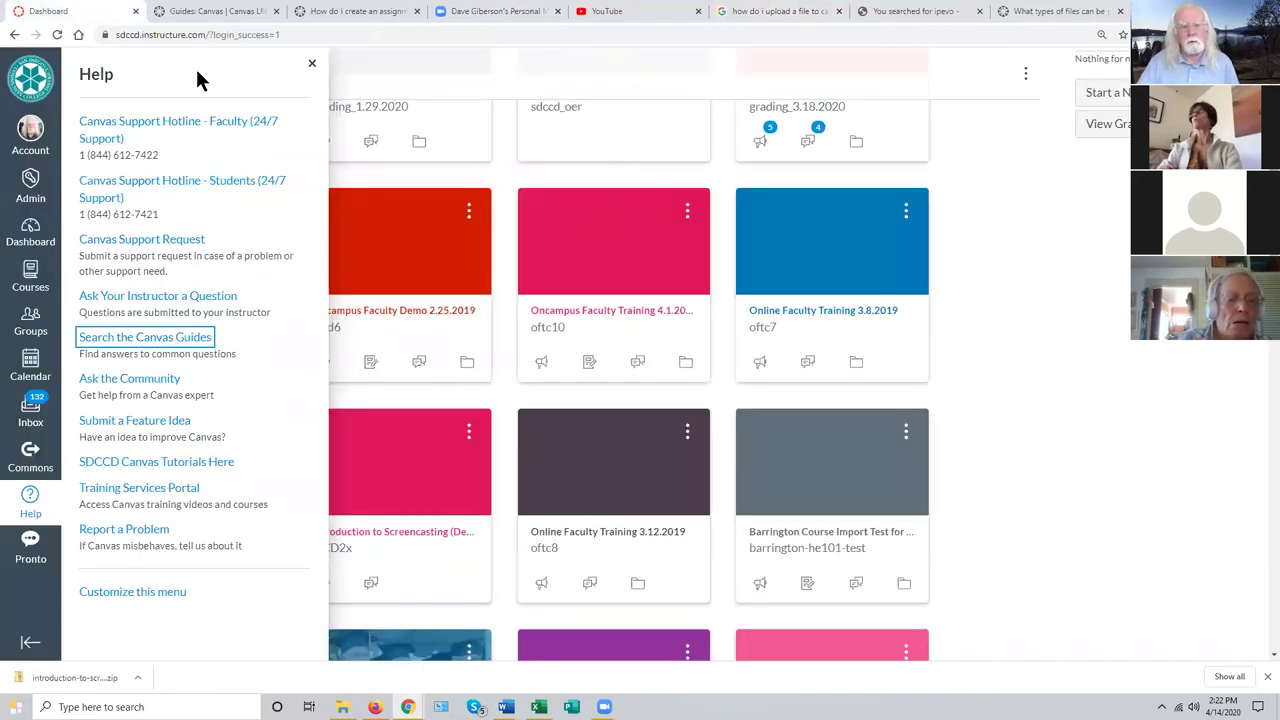
left_click(180, 465)
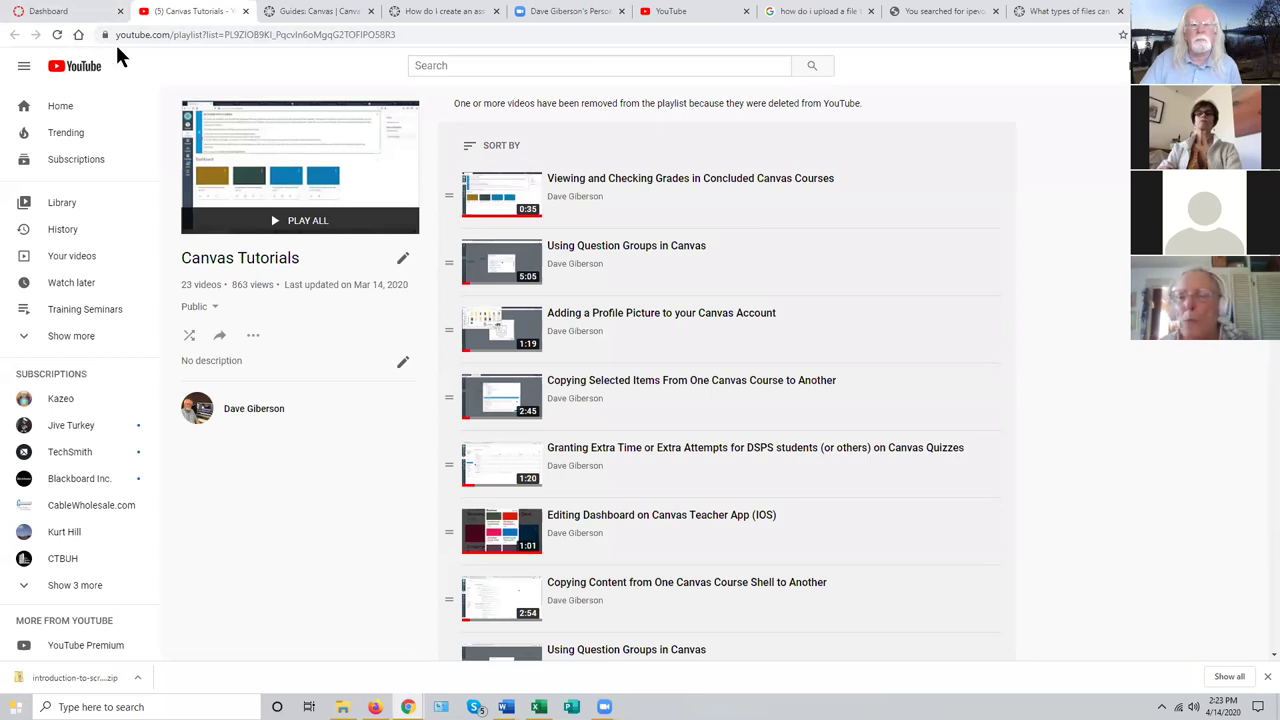
left_click(245, 12)
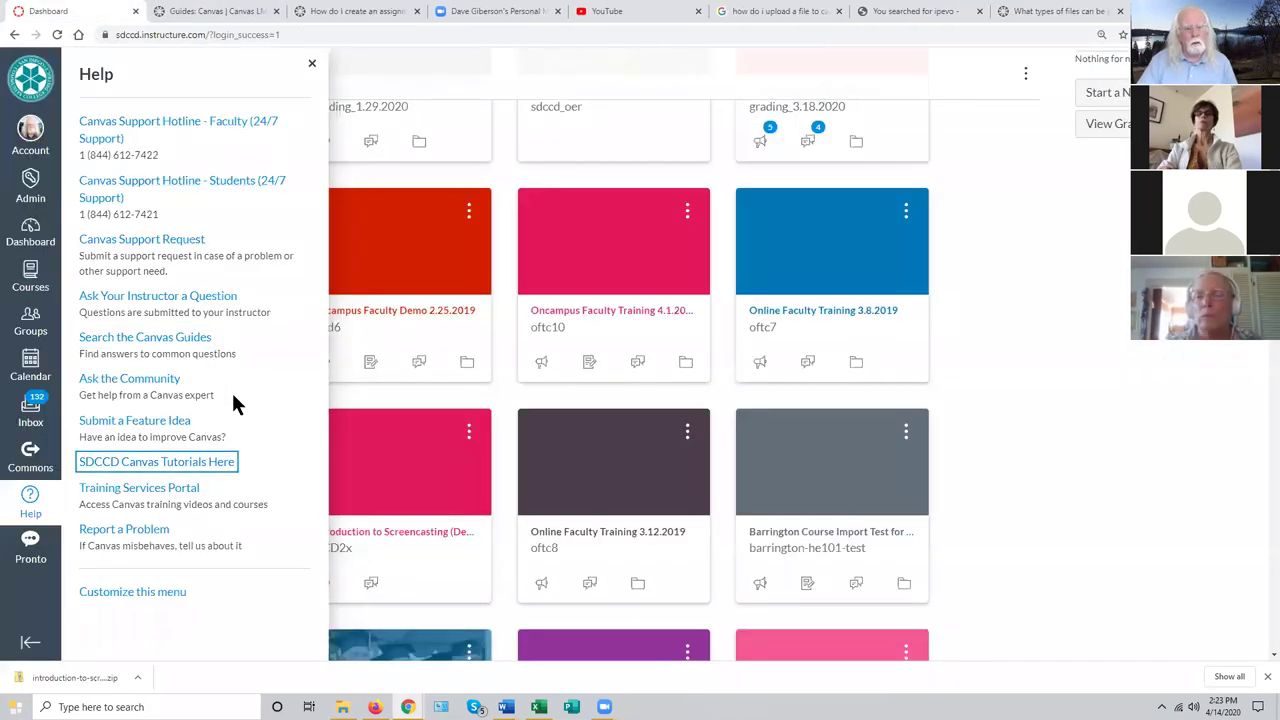
scroll(234, 390, "down", 2)
scroll(172, 440, "down", 1)
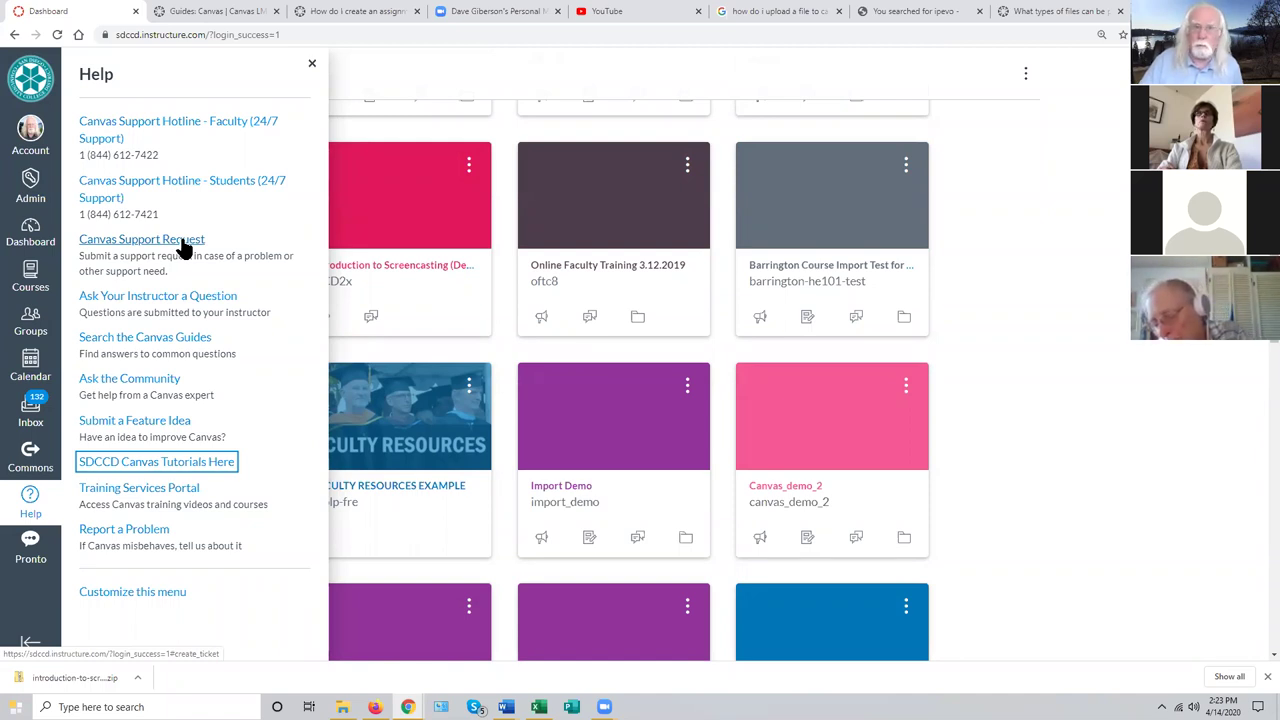
Close the Help panel, scroll the Dashboard course cards, and open Sandbox for Tutorials and Seminars
left_click(312, 68)
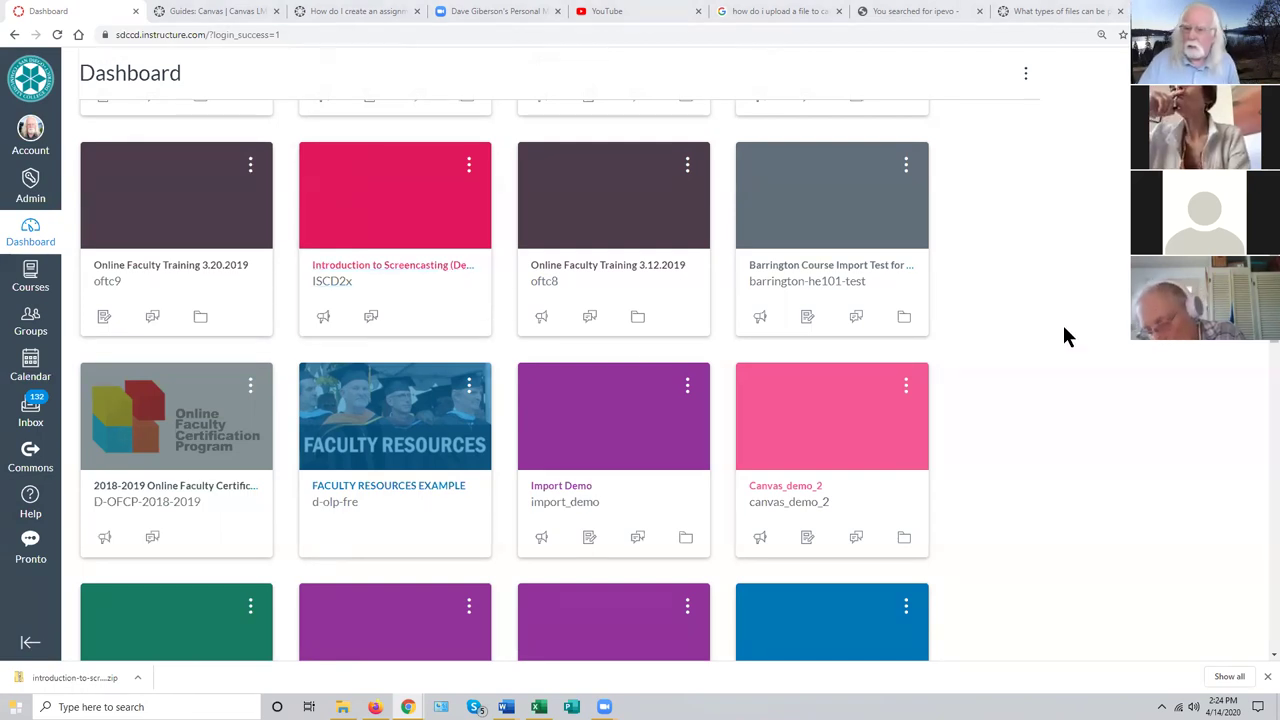
scroll(1068, 340, "down", 1)
scroll(1066, 345, "up", 4)
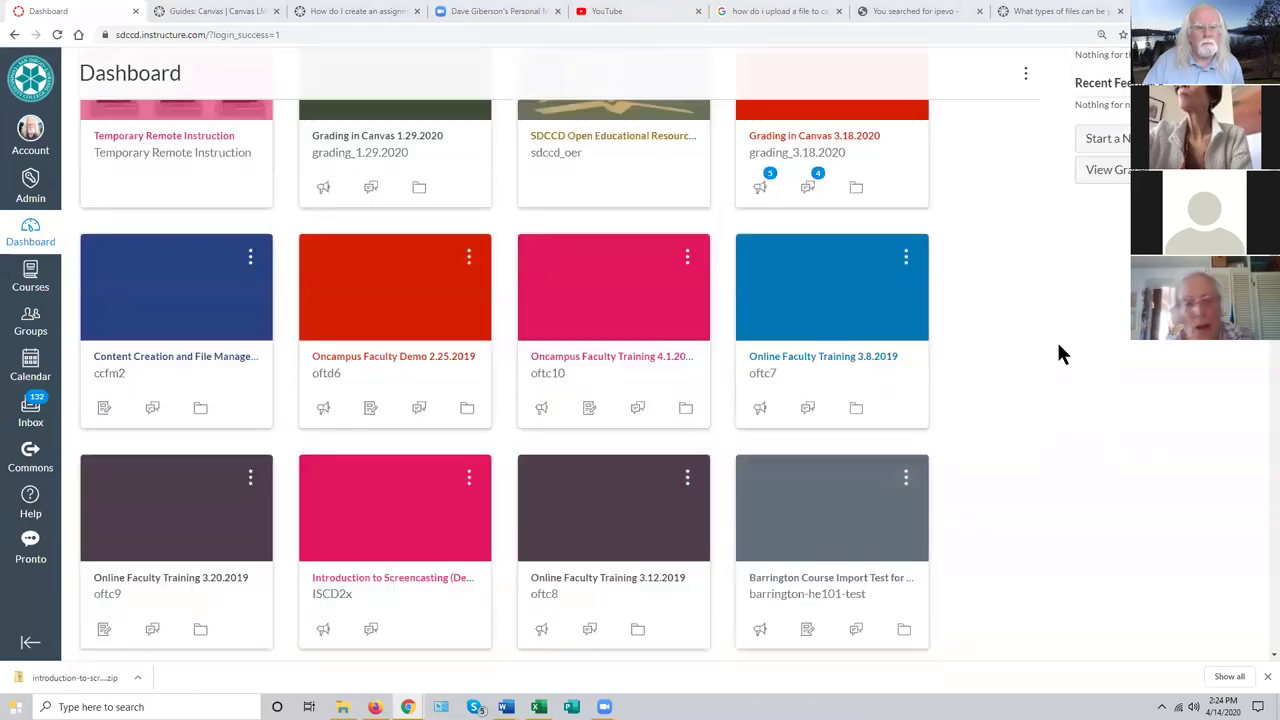
scroll(1060, 349, "down", 1)
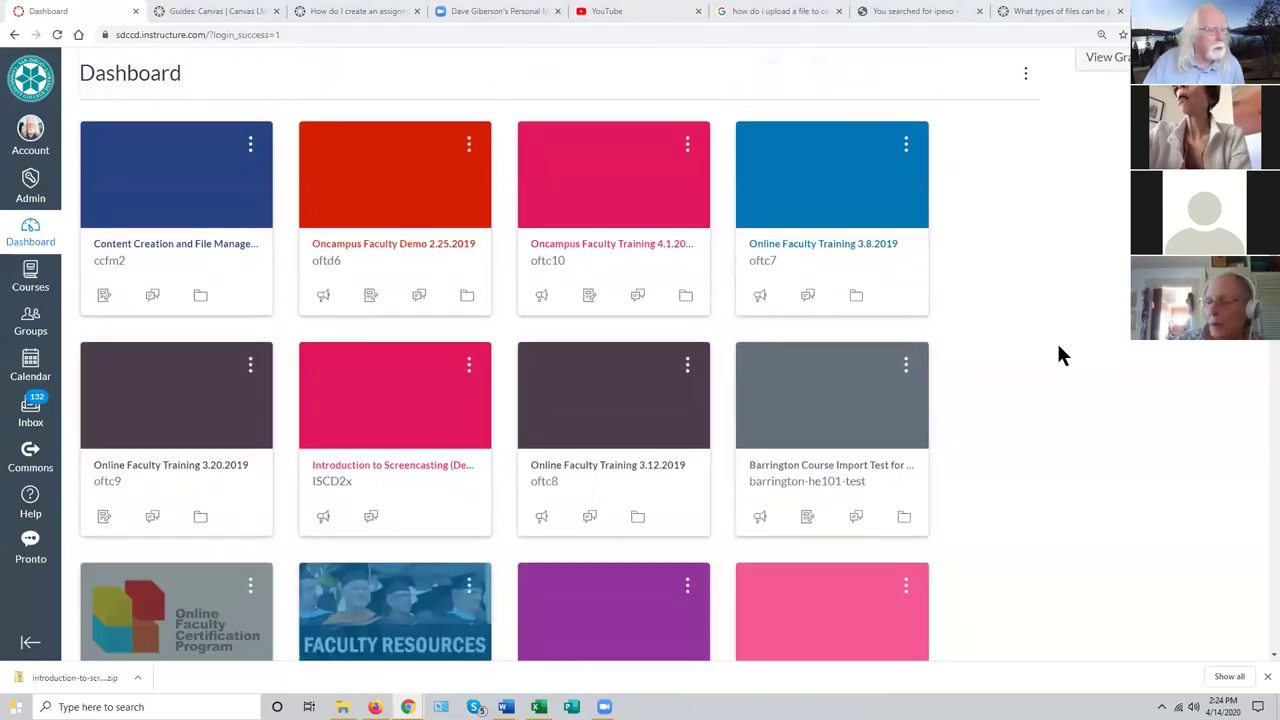
scroll(1060, 355, "up", 5)
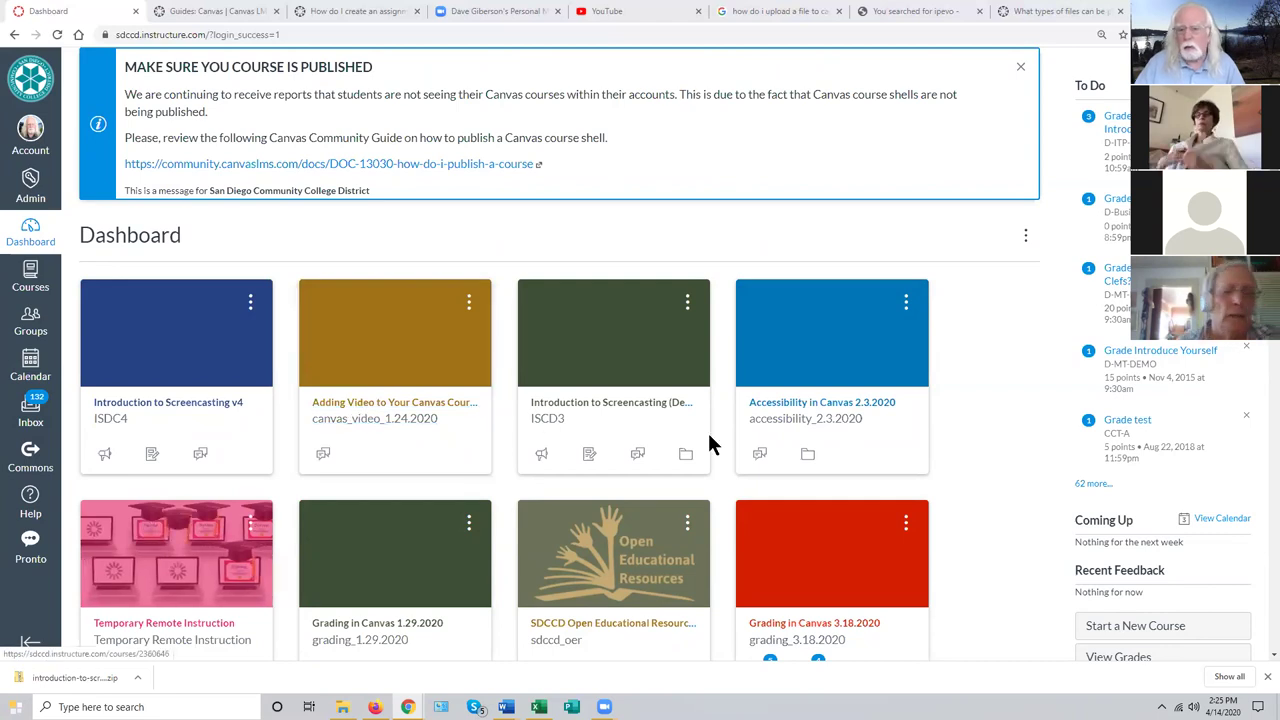
scroll(609, 480, "down", 10)
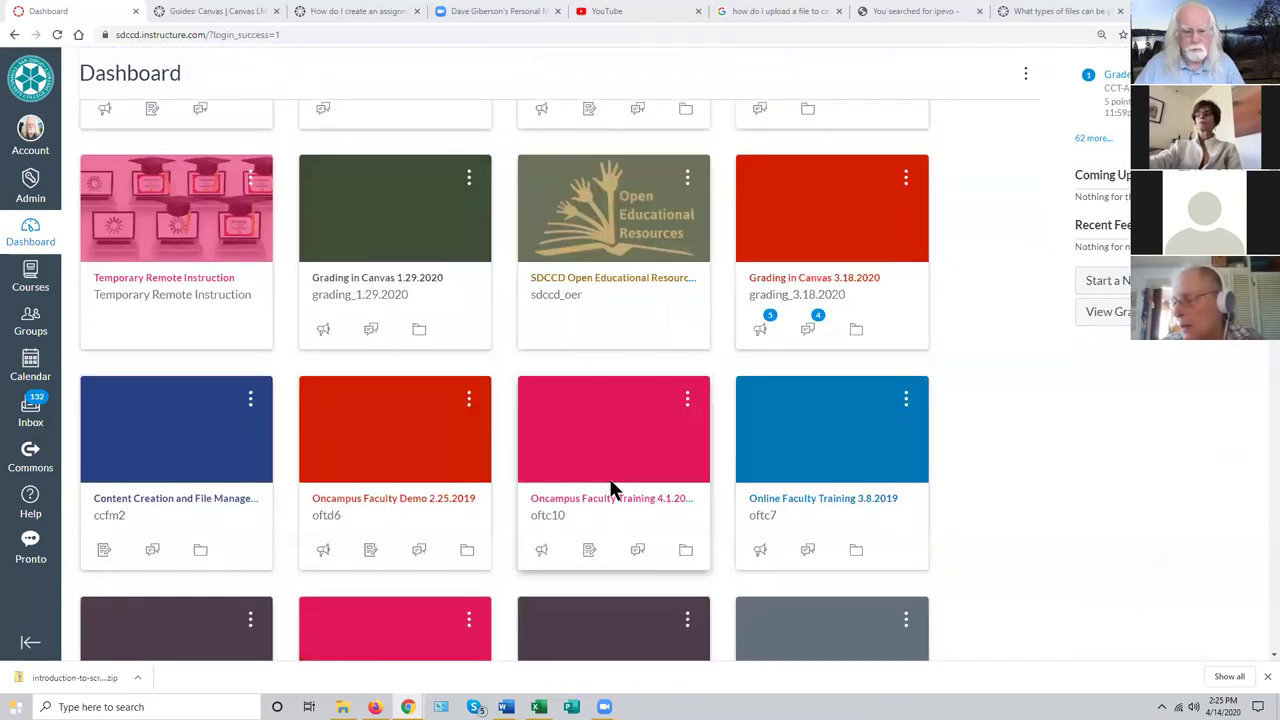
scroll(608, 492, "down", 12)
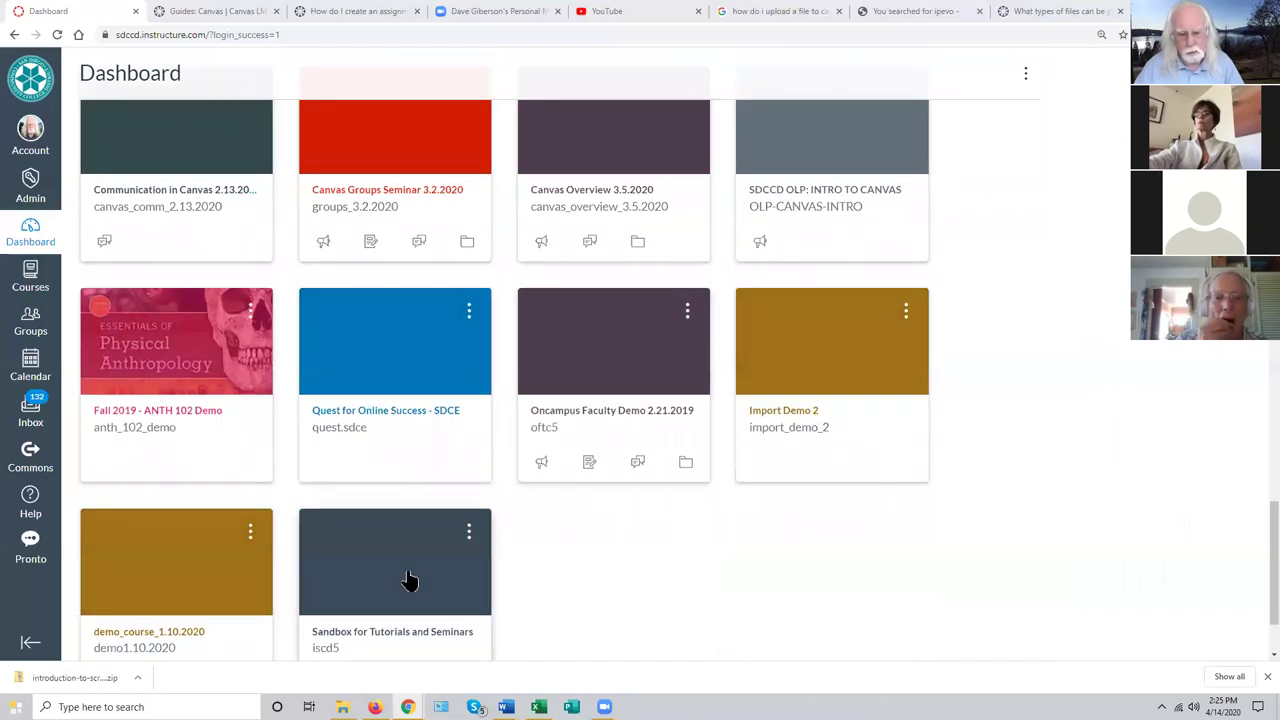
left_click(408, 583)
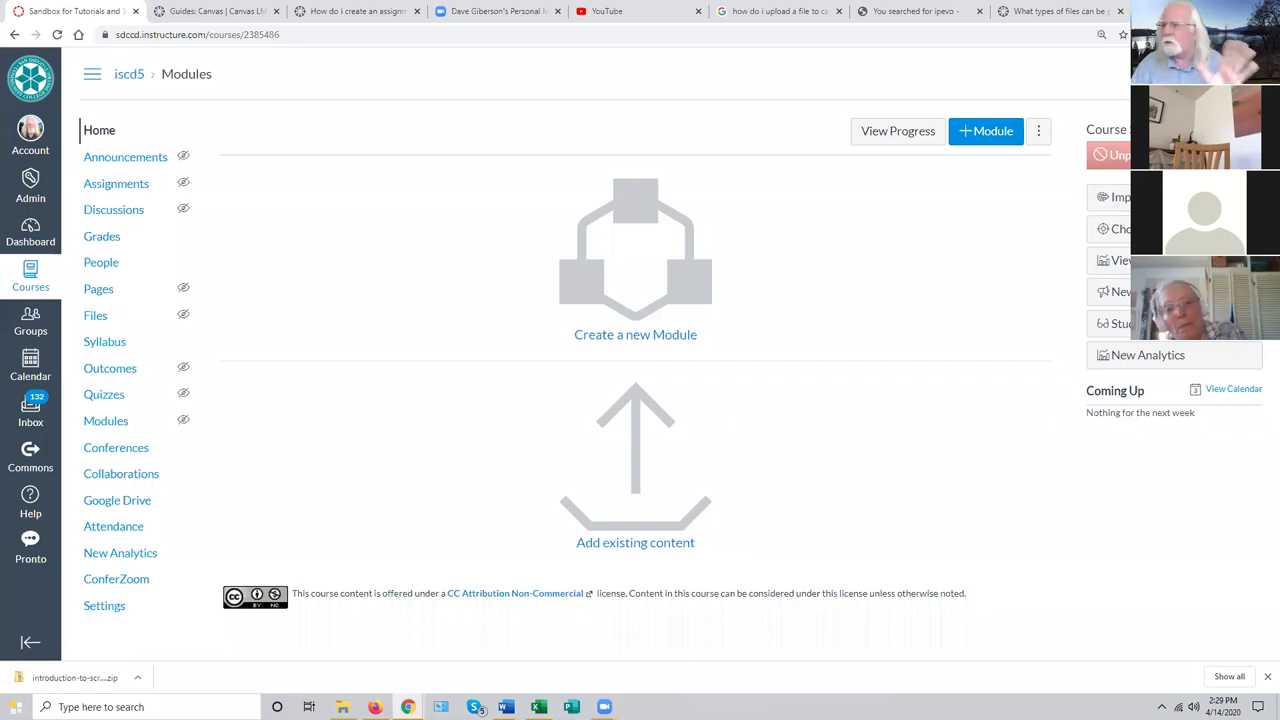
Use Dashboard in the global navigation to return from ISCD5 to the course cards
left_click(30, 230)
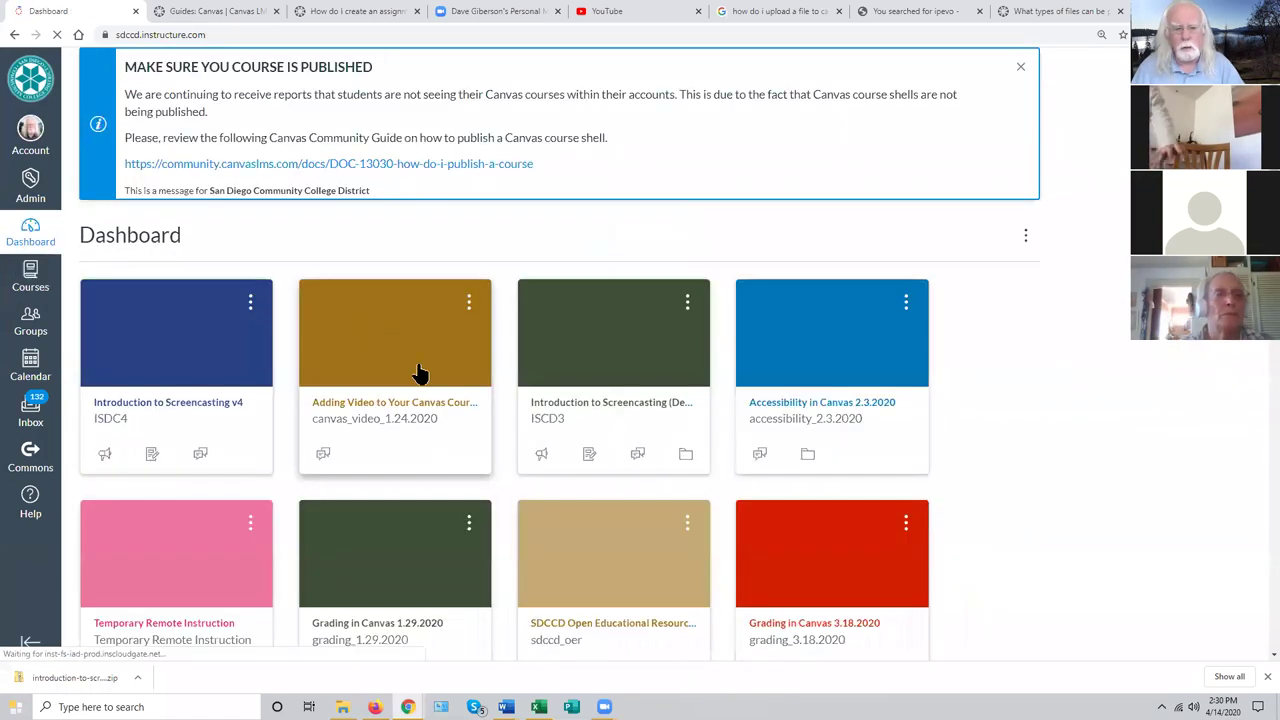
Open the Introduction to Screencasting (ISCD3) course and browse its Getting Started and Topic 1 modules
left_click(593, 358)
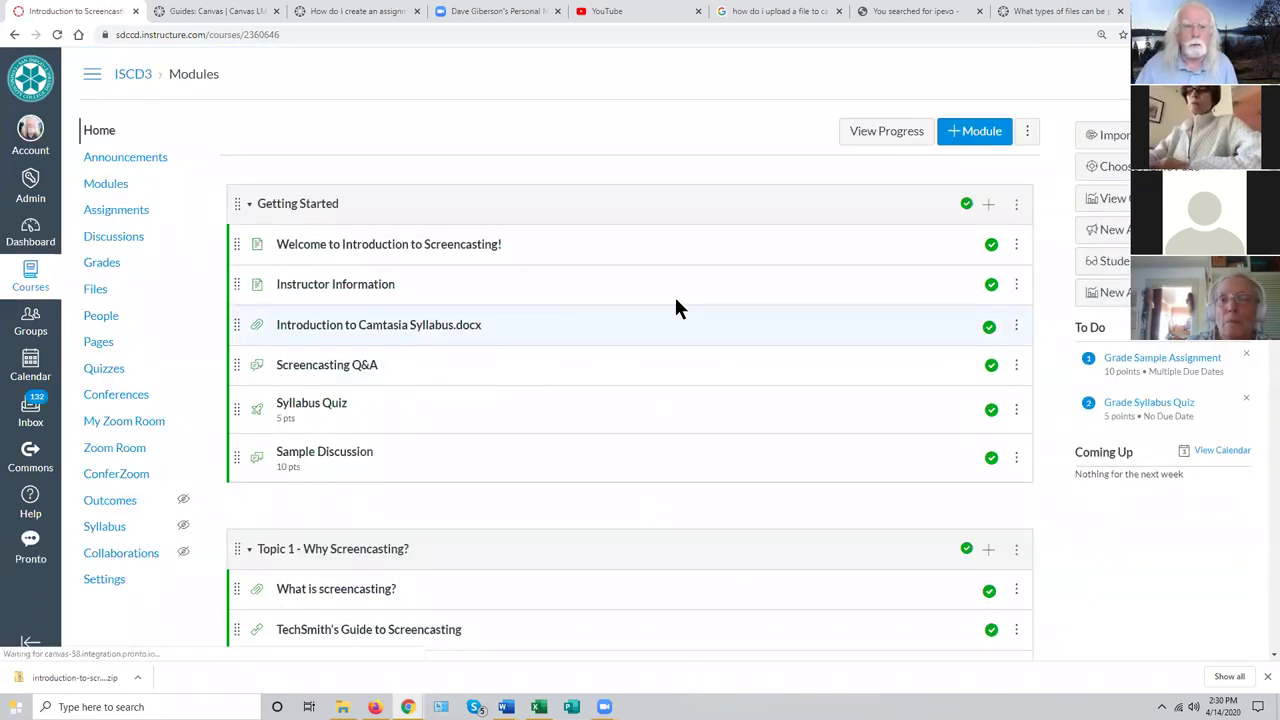
scroll(715, 362, "down", 1)
scroll(708, 361, "up", 1)
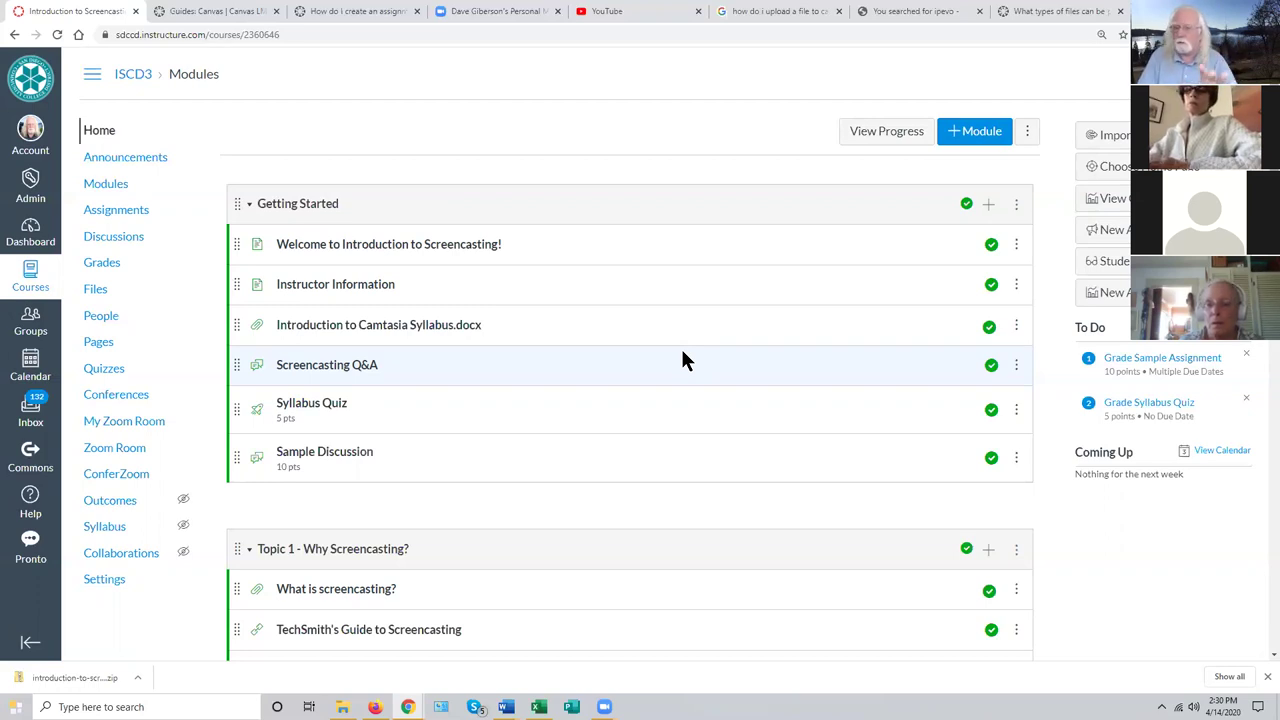
scroll(488, 272, "down", 3)
scroll(488, 270, "up", 3)
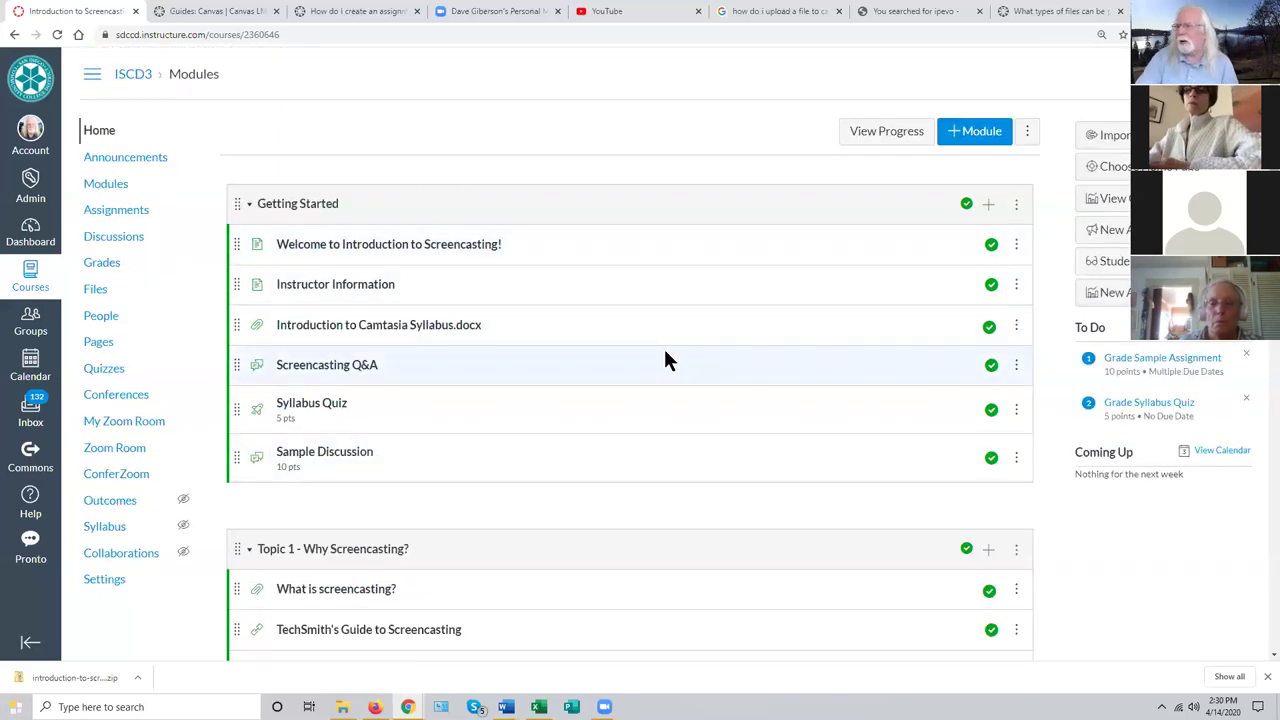
scroll(666, 360, "down", 2)
scroll(666, 360, "down", 1)
scroll(666, 360, "up", 3)
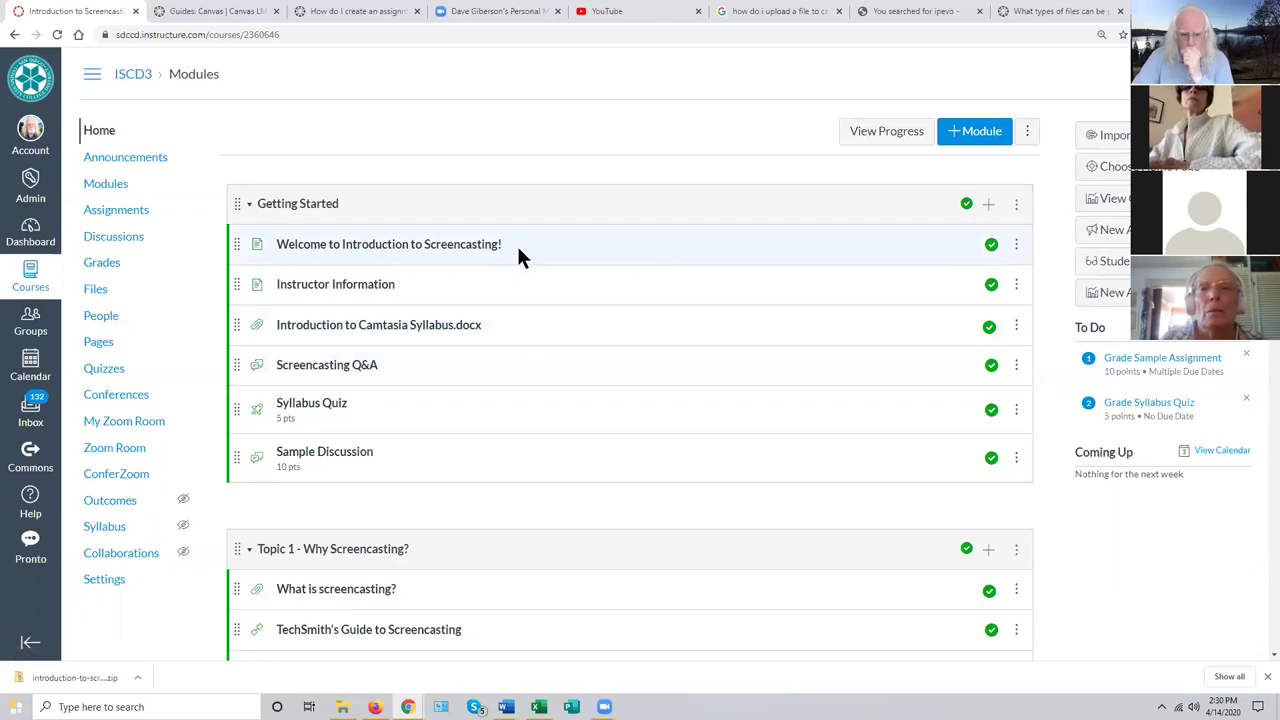
scroll(632, 430, "down", 3)
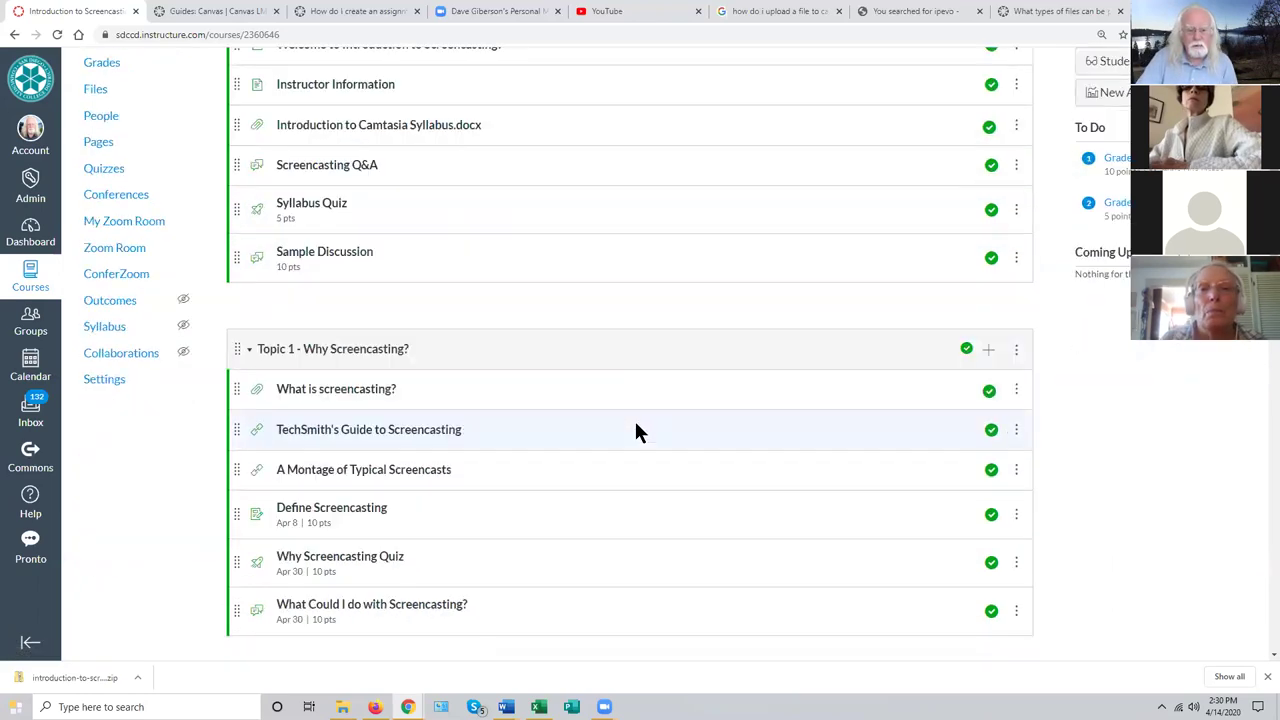
scroll(420, 240, "up", 3)
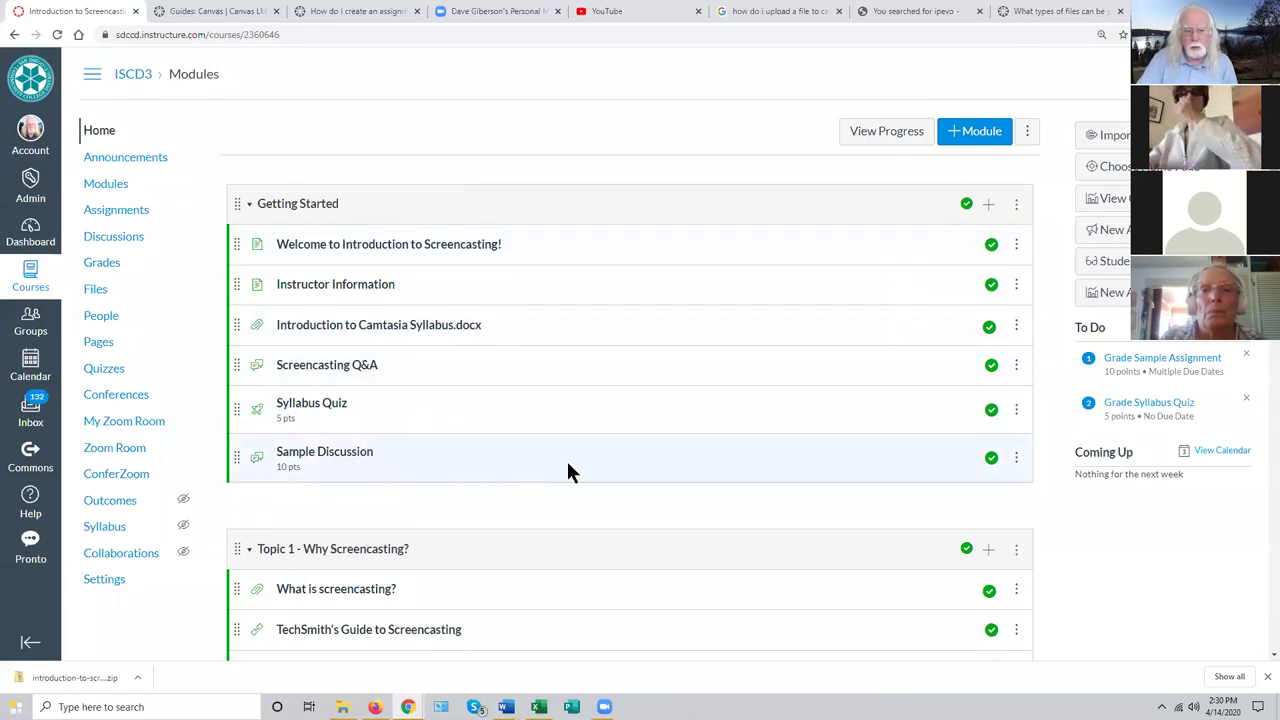
scroll(581, 568, "down", 4)
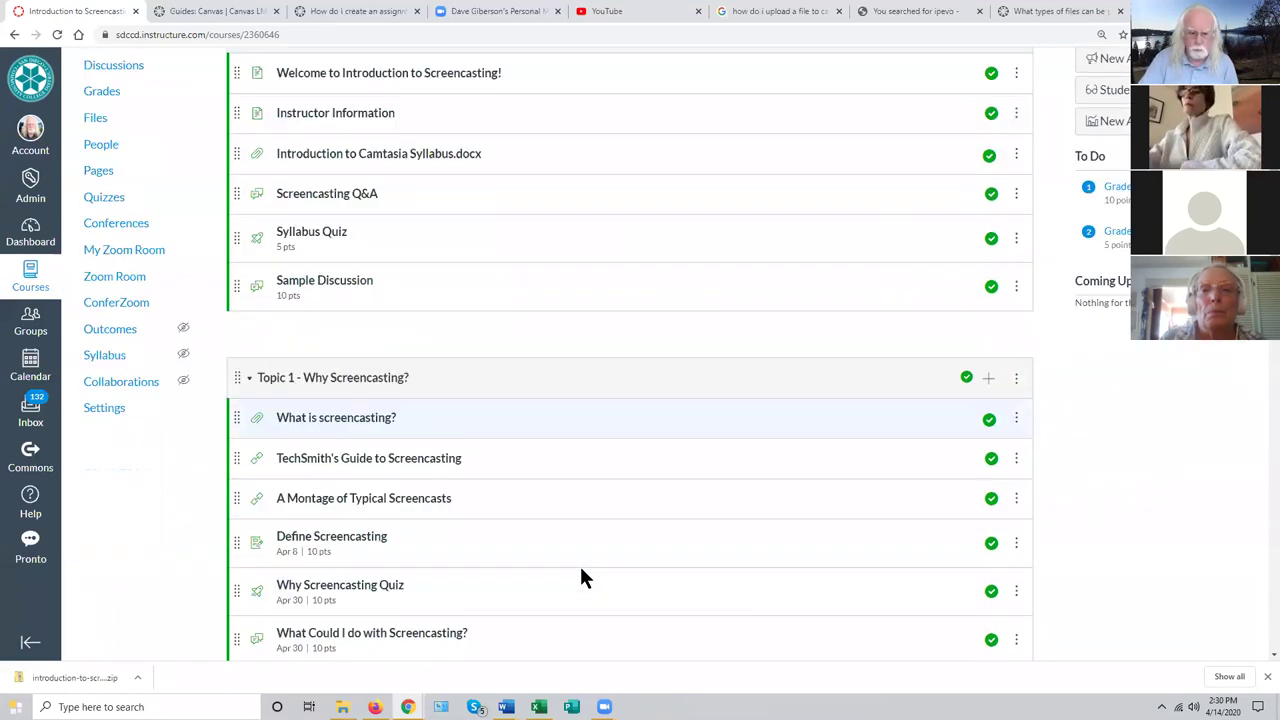
scroll(581, 561, "up", 5)
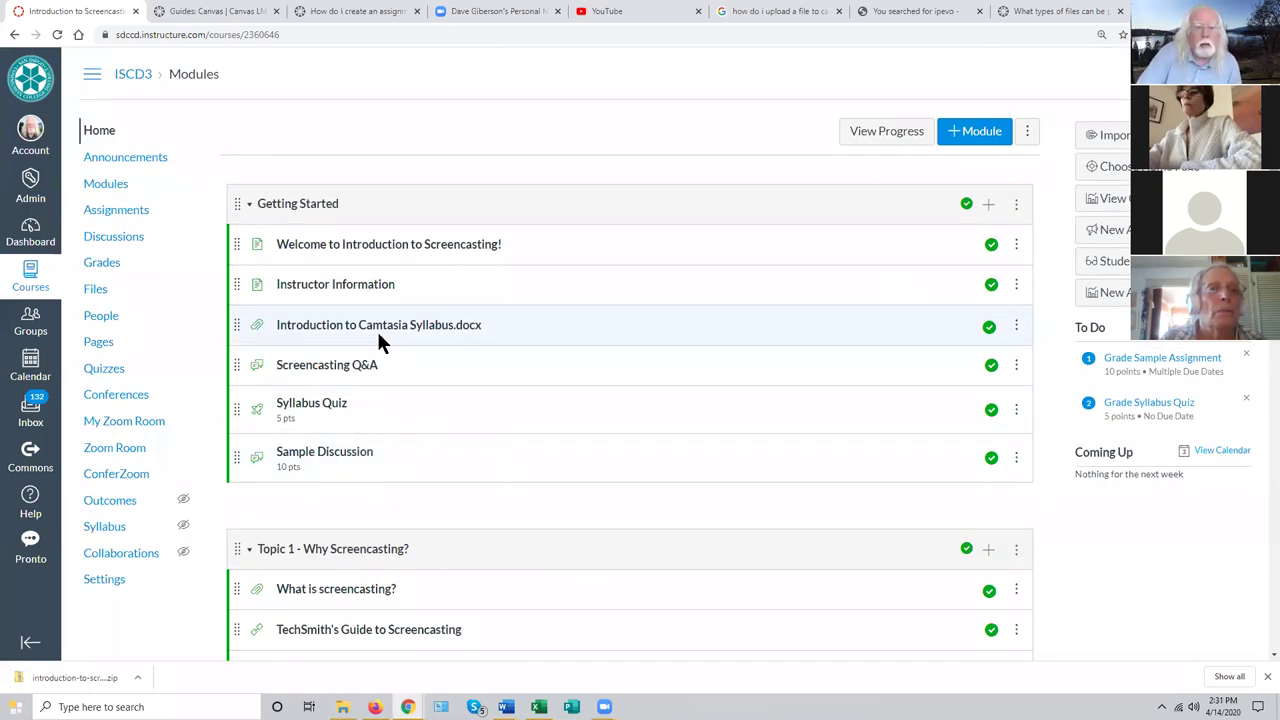
Return to the ISCD3 course's Modules page showing the six Getting Started items
left_click(110, 186)
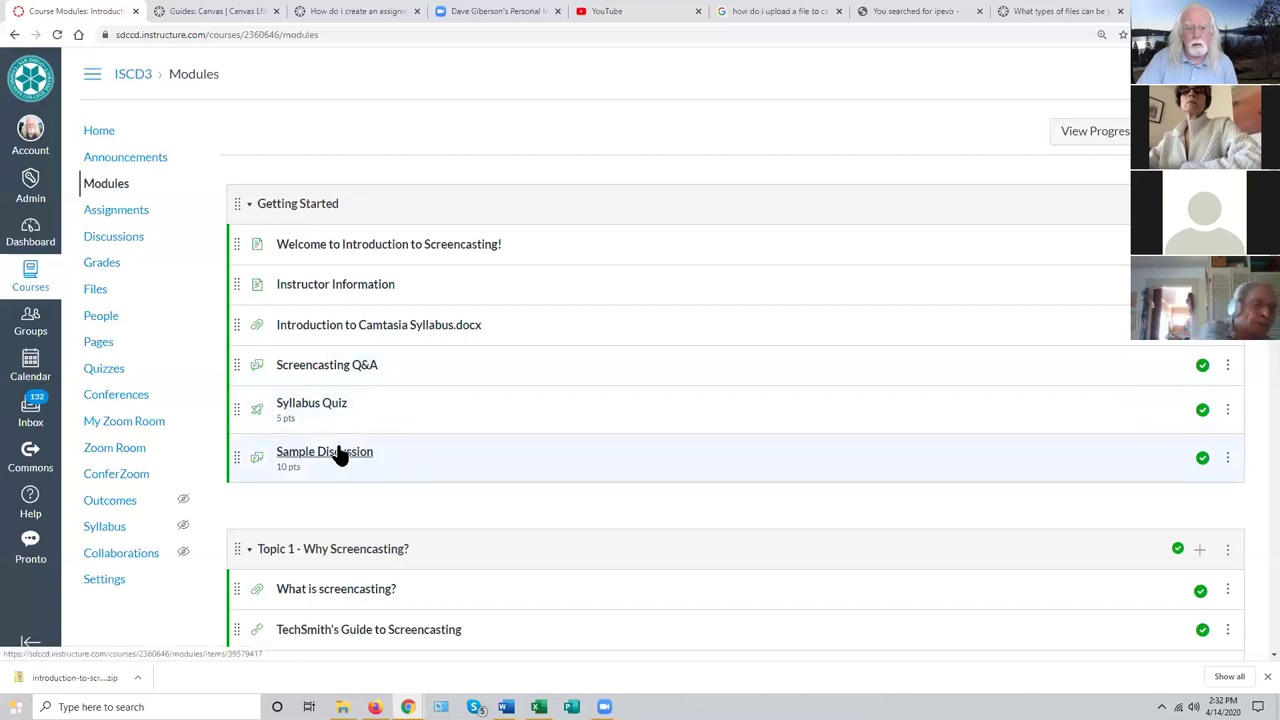
Remove the Sample Discussion item from the Getting Started module and confirm
left_click(1227, 461)
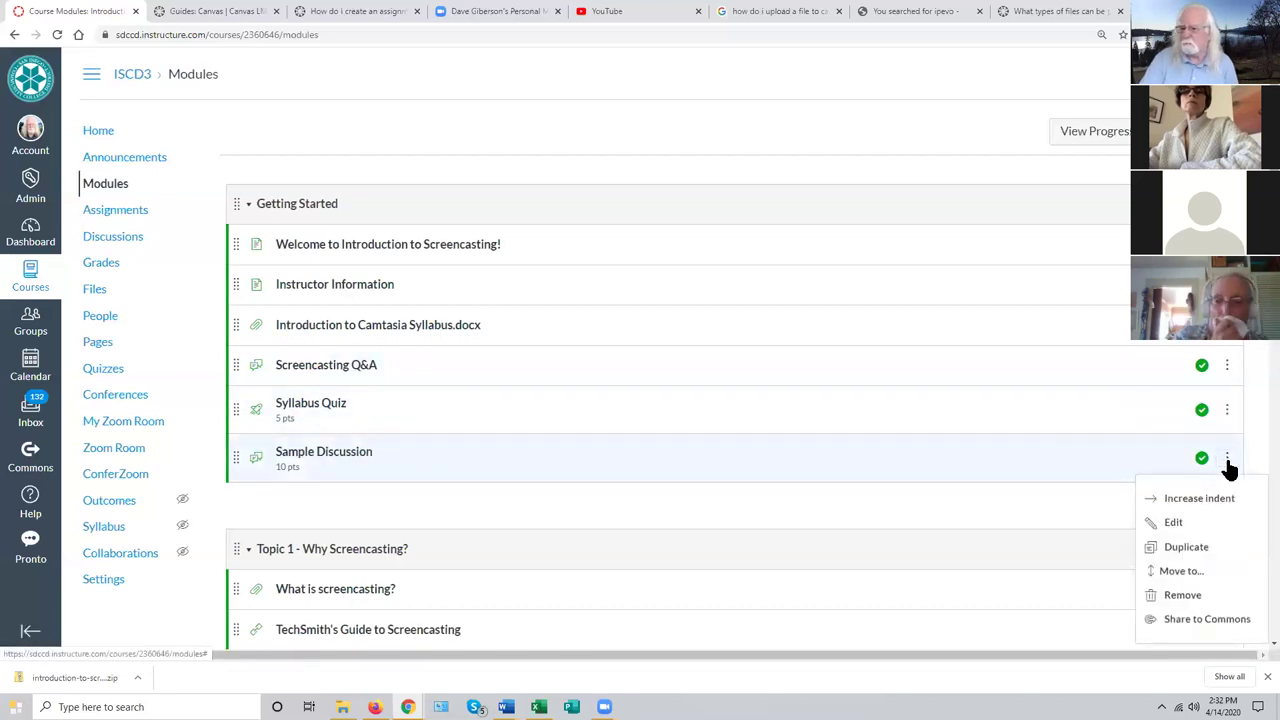
left_click(1180, 595)
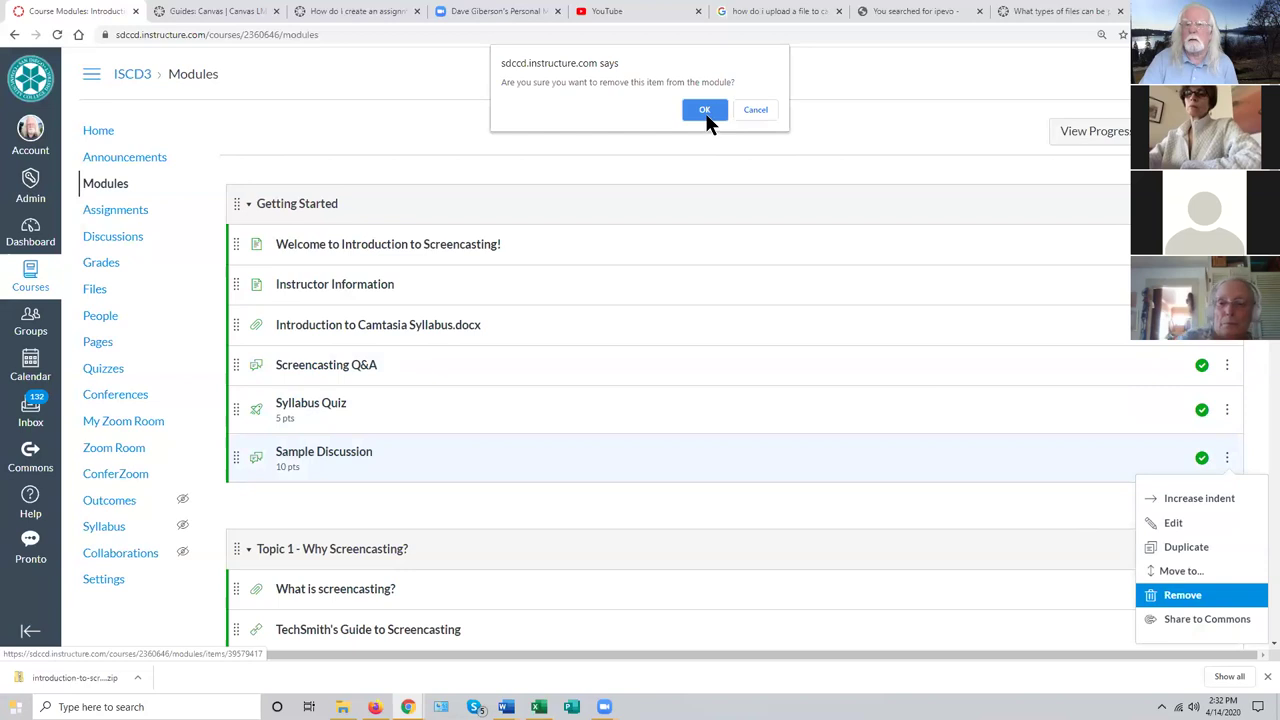
left_click(706, 110)
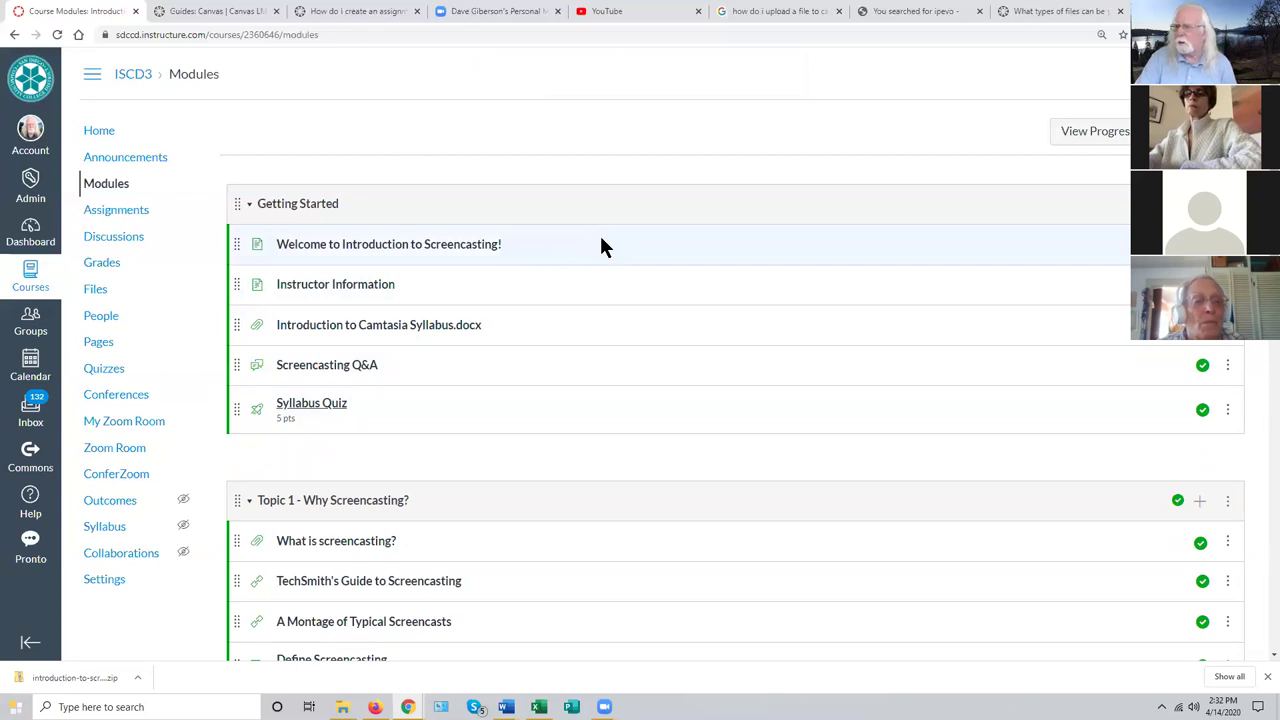
Scroll down the ISCD3 Modules page past Getting Started toward the Topic 3 module
scroll(603, 246, "down", 3)
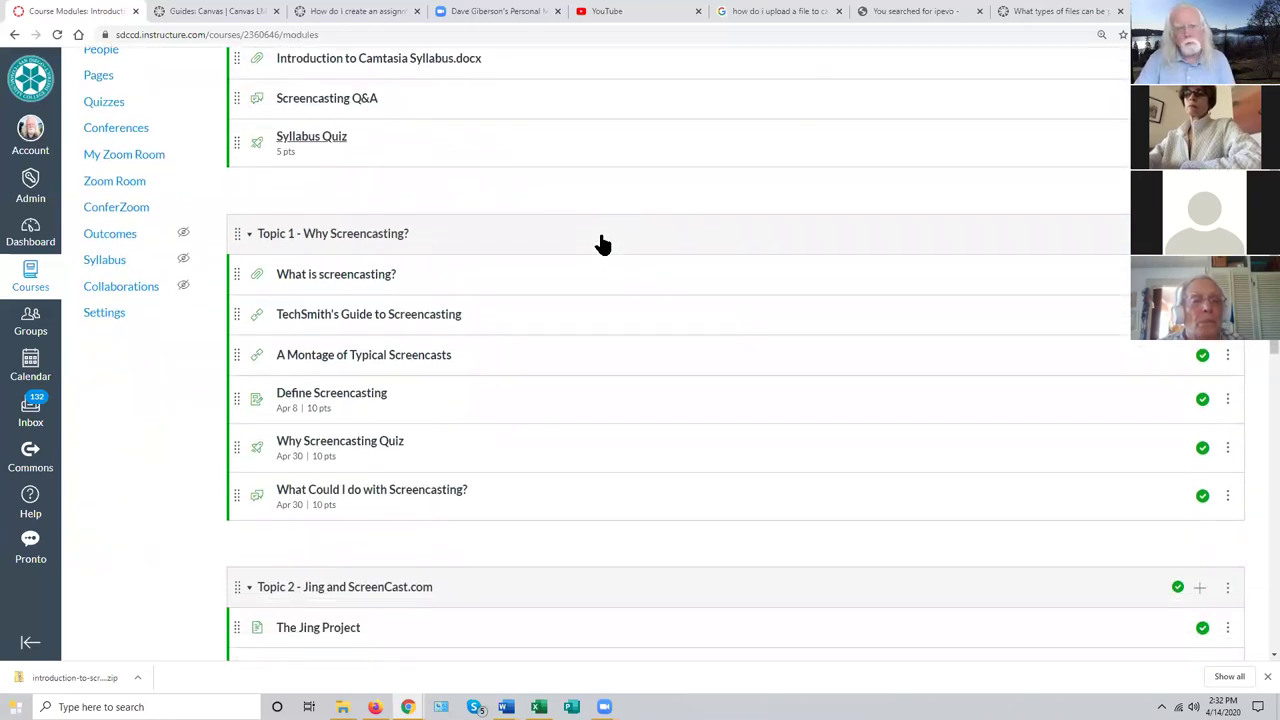
scroll(604, 240, "down", 1)
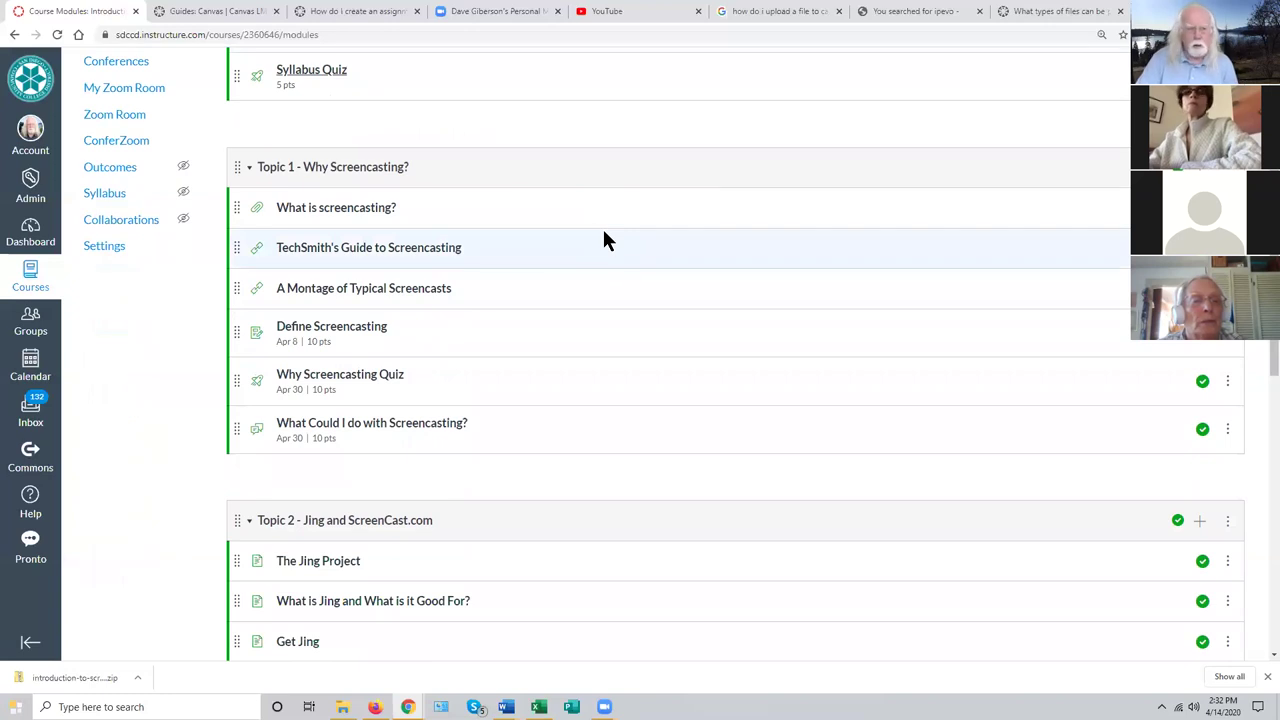
scroll(604, 240, "up", 1)
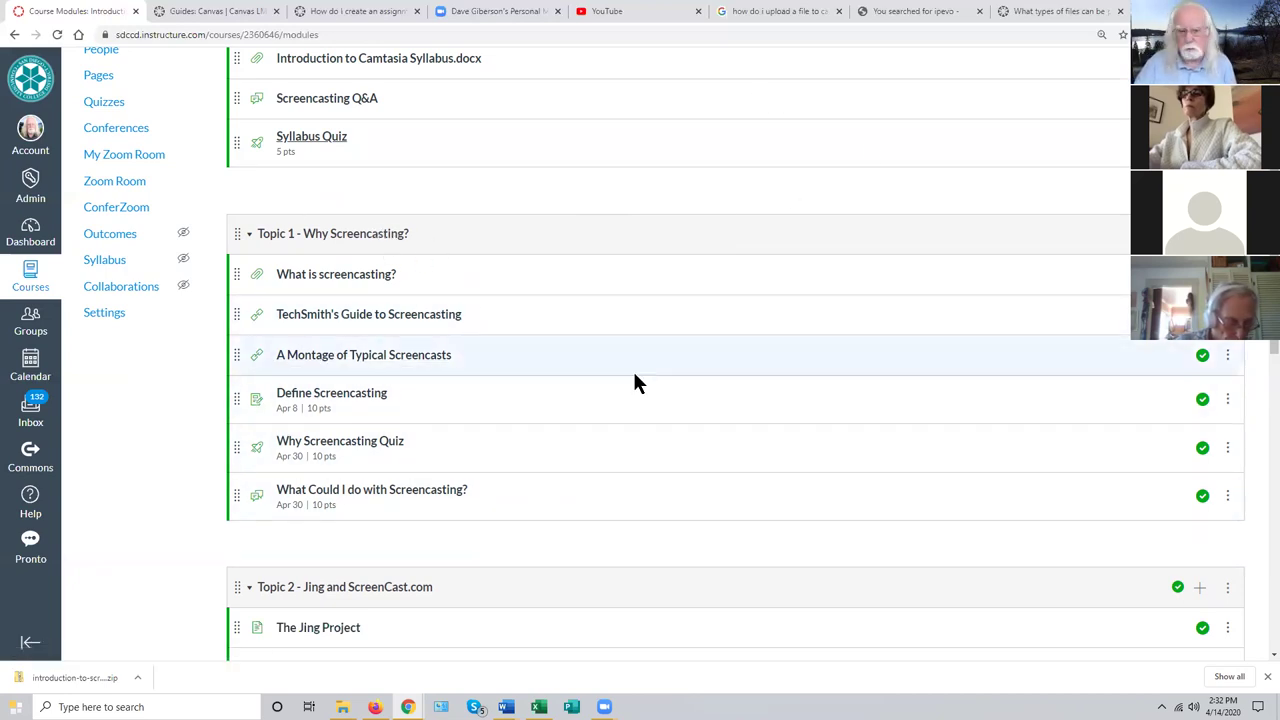
scroll(632, 372, "down", 1)
scroll(632, 368, "down", 2)
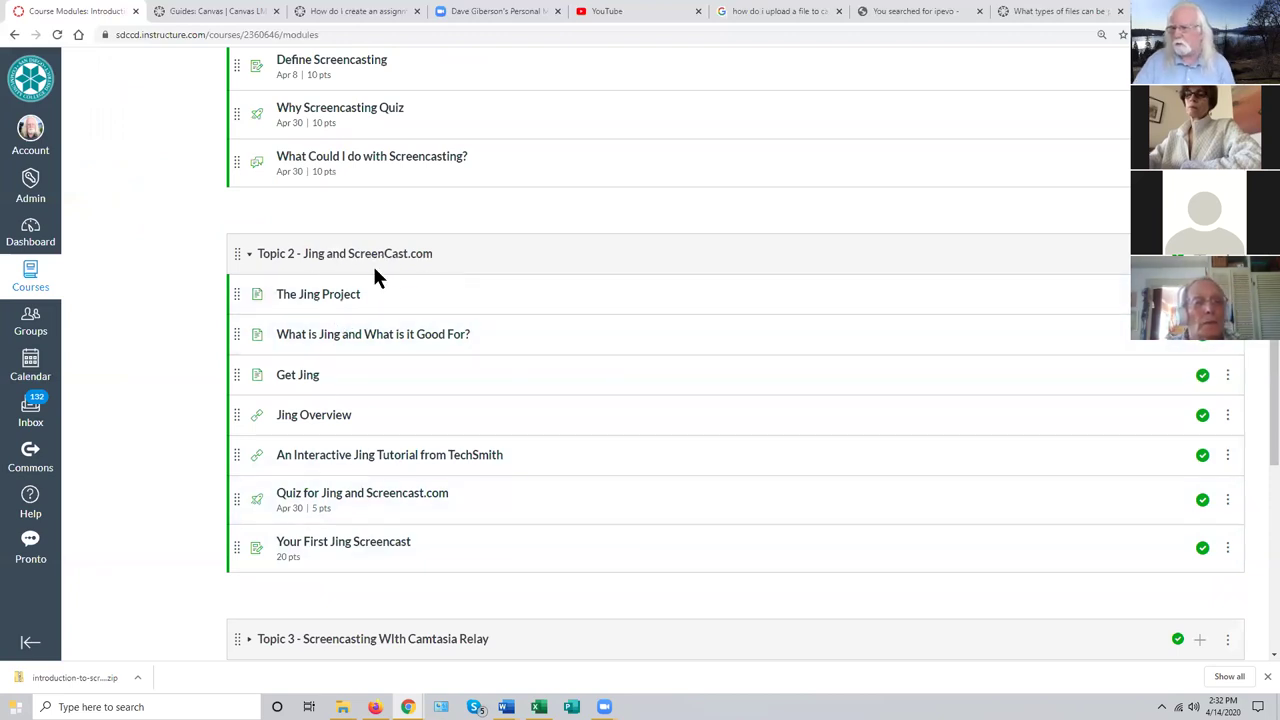
scroll(611, 315, "down", 3)
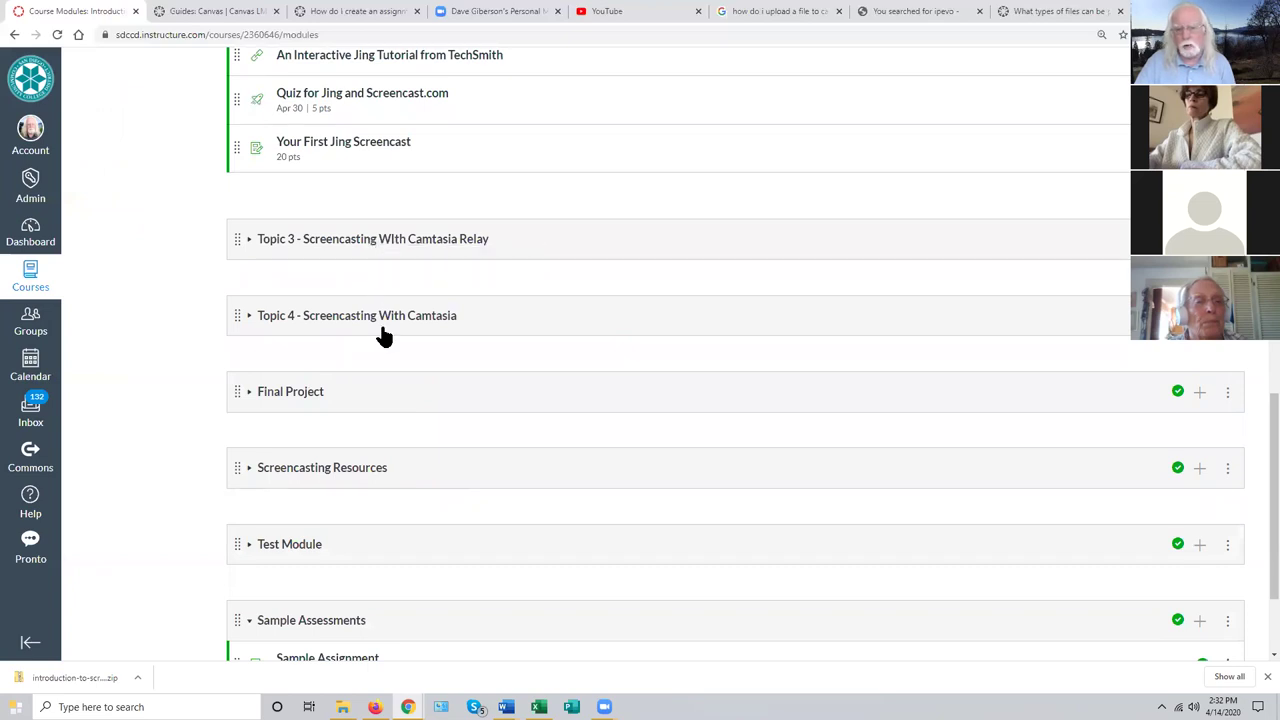
Expand the Topic 3 Camtasia Relay and Topic 4 modules to list their items
left_click(248, 243)
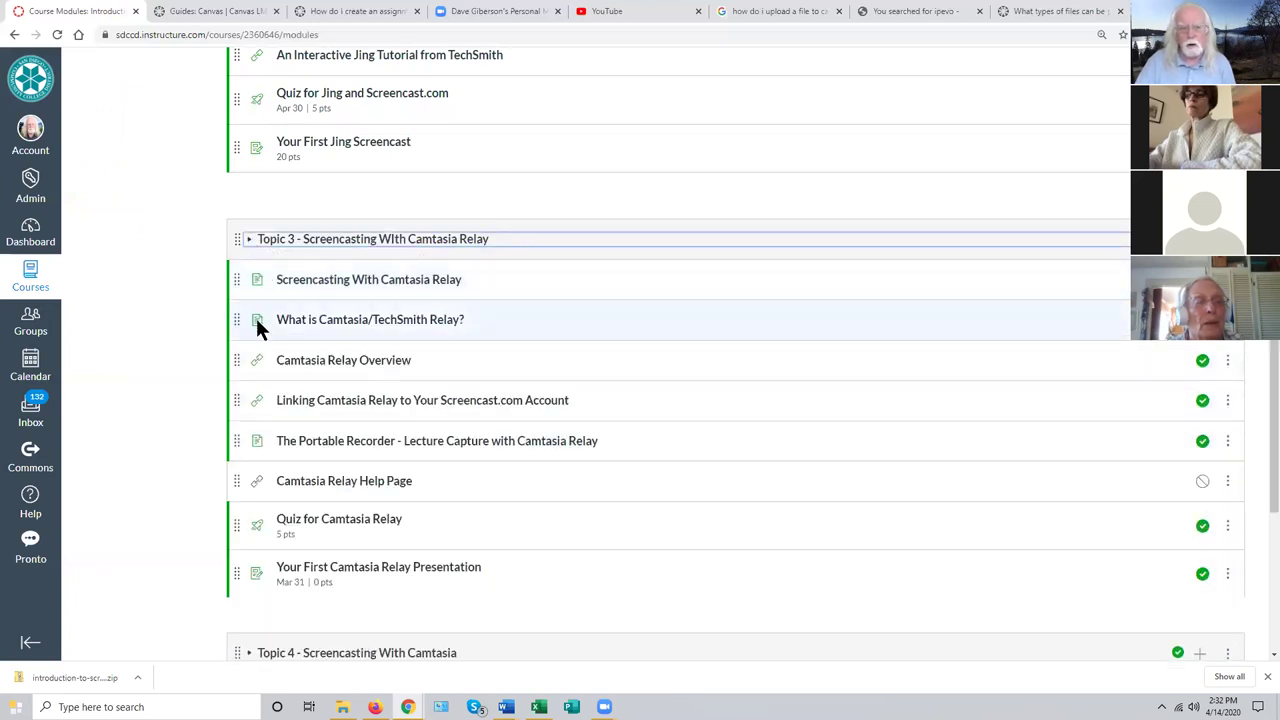
scroll(307, 447, "down", 2)
left_click(251, 466)
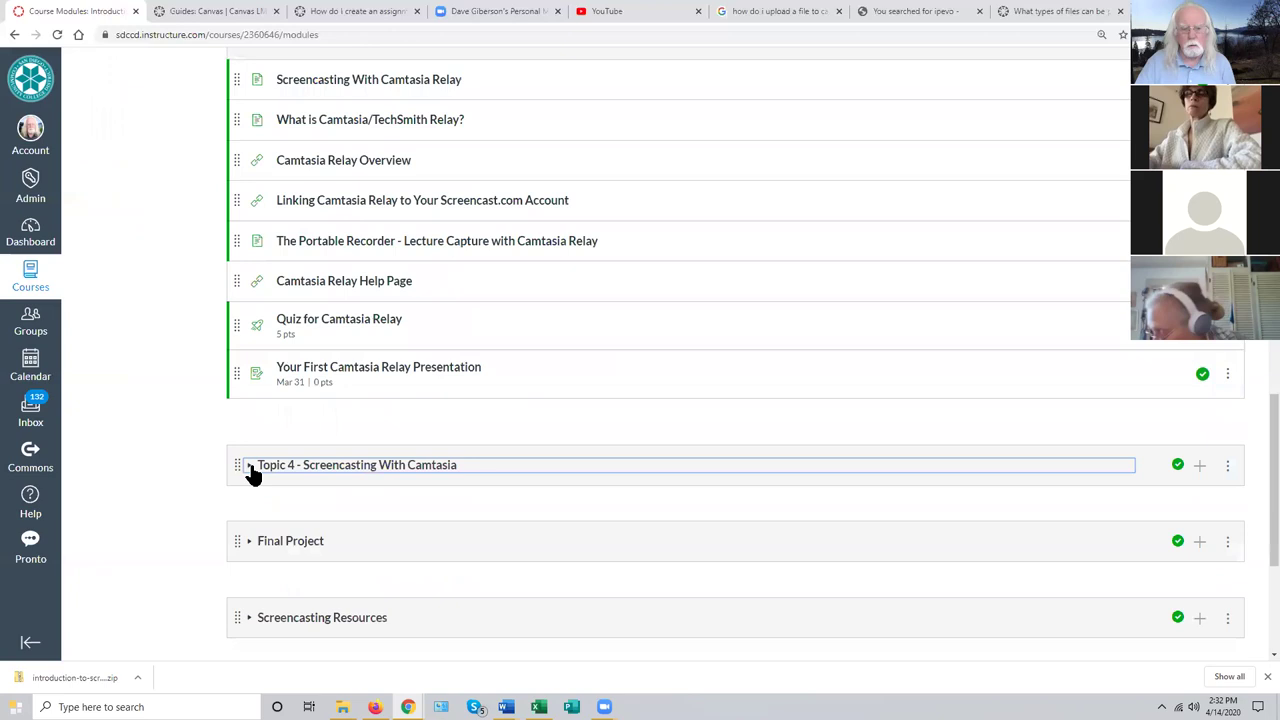
scroll(593, 457, "down", 1)
scroll(514, 417, "down", 1)
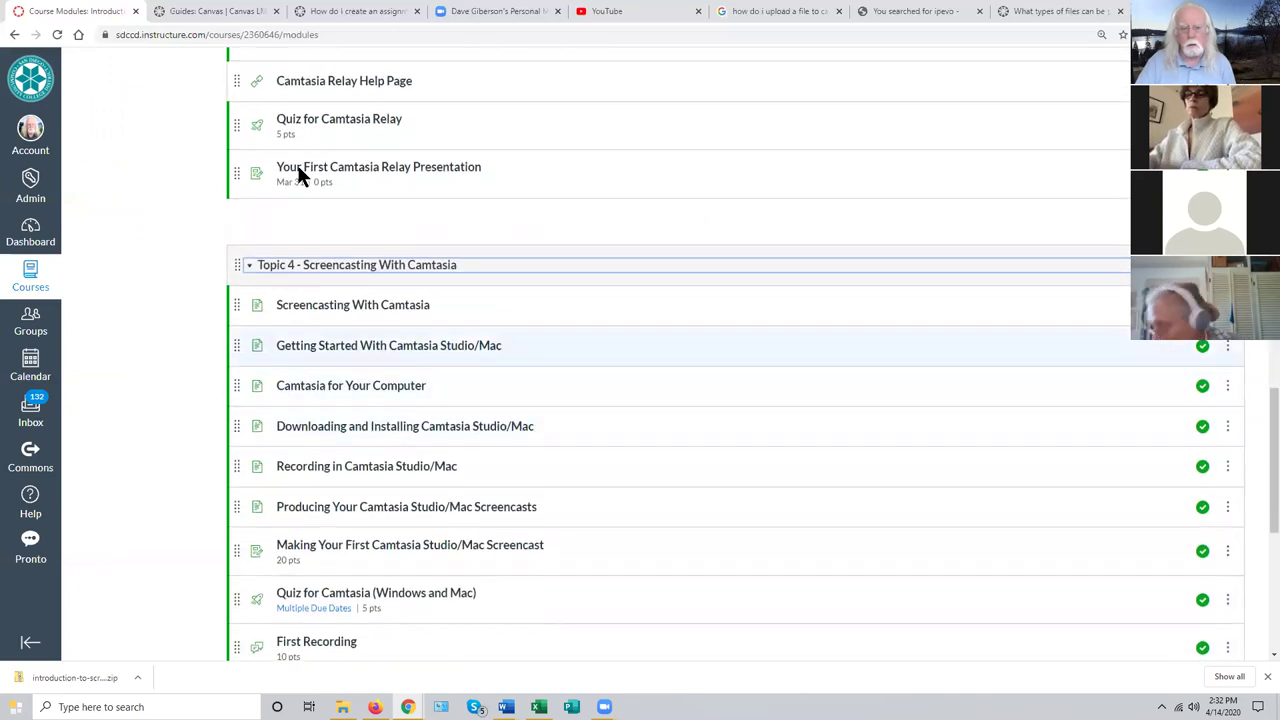
scroll(598, 430, "down", 3)
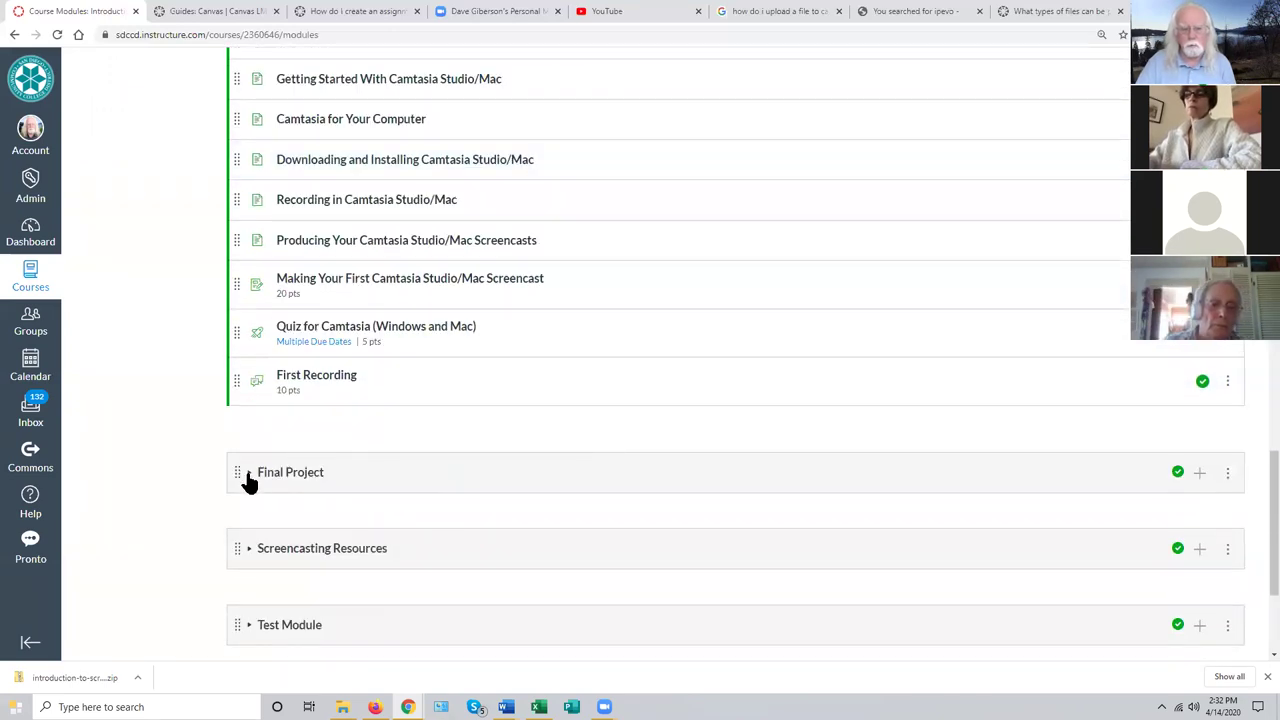
Expand the Final Project and Screencasting Resources modules, then return up to Topic 1
left_click(249, 476)
scroll(806, 518, "down", 2)
scroll(803, 535, "up", 2)
scroll(798, 530, "down", 4)
left_click(247, 357)
scroll(695, 463, "down", 2)
scroll(694, 470, "down", 2)
scroll(690, 472, "up", 6)
scroll(688, 480, "up", 9)
scroll(684, 470, "up", 6)
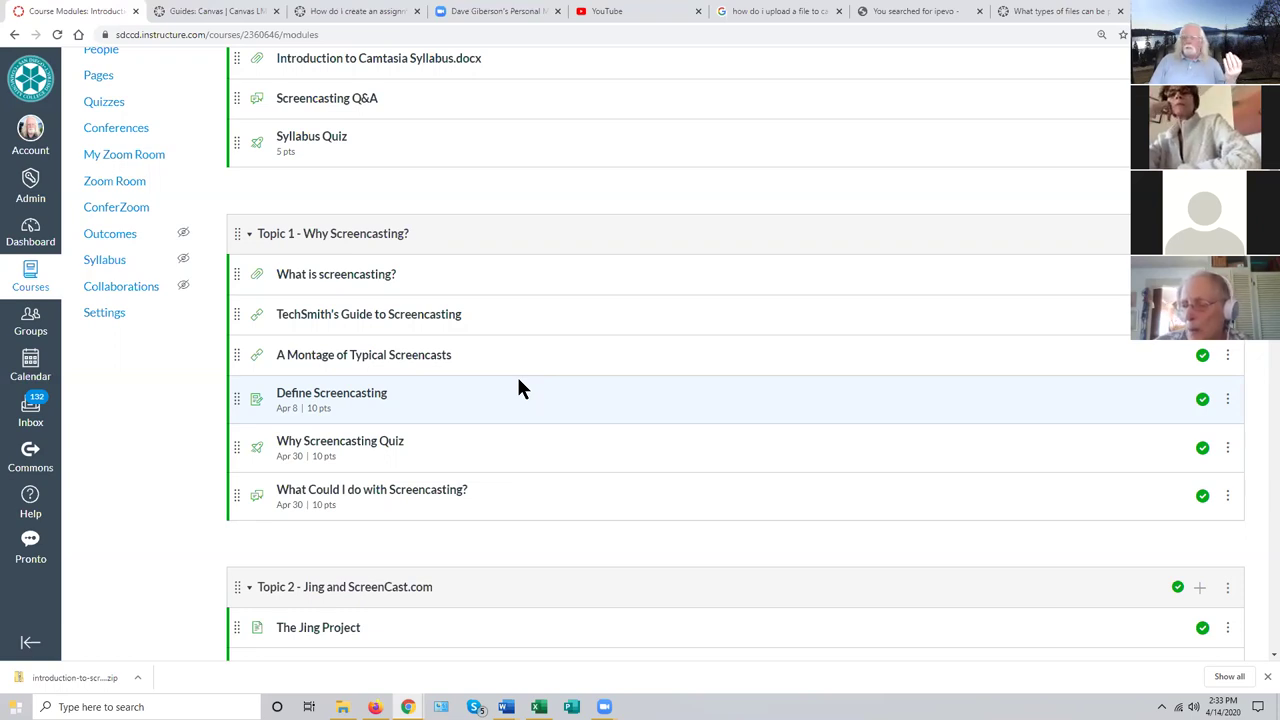
scroll(652, 290, "up", 3)
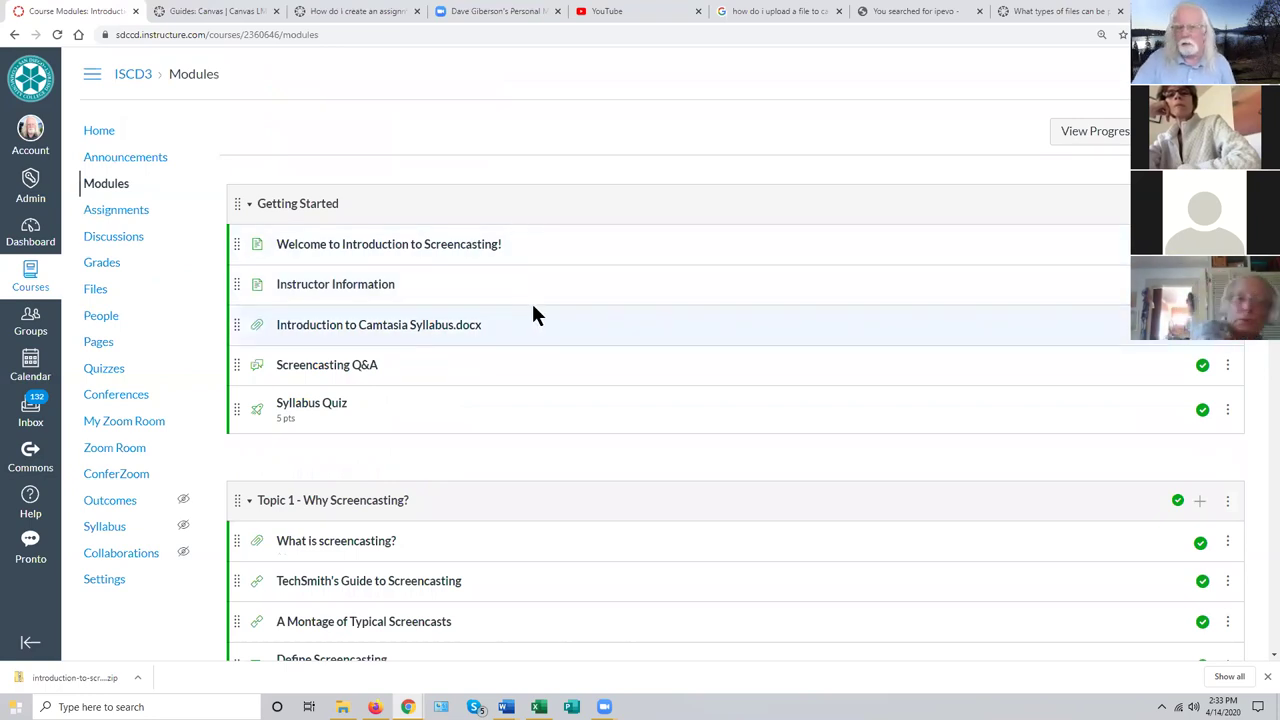
scroll(531, 314, "down", 2)
scroll(531, 314, "up", 2)
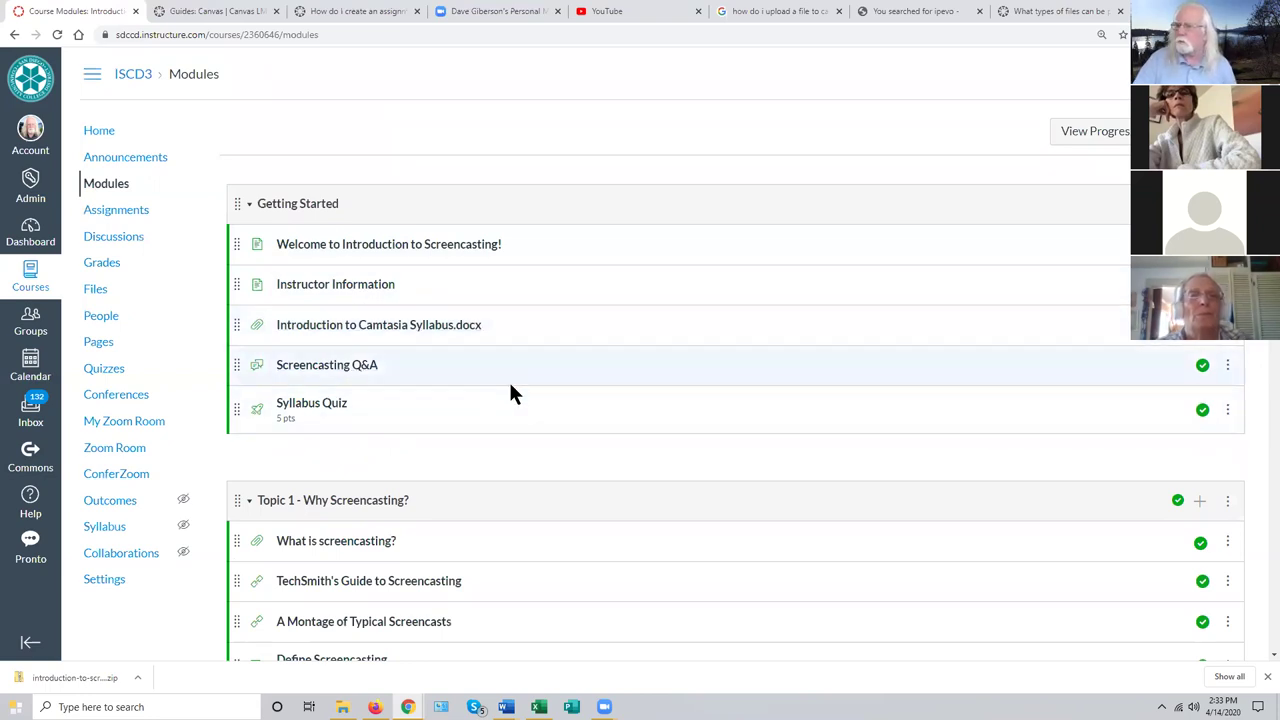
scroll(590, 443, "down", 2)
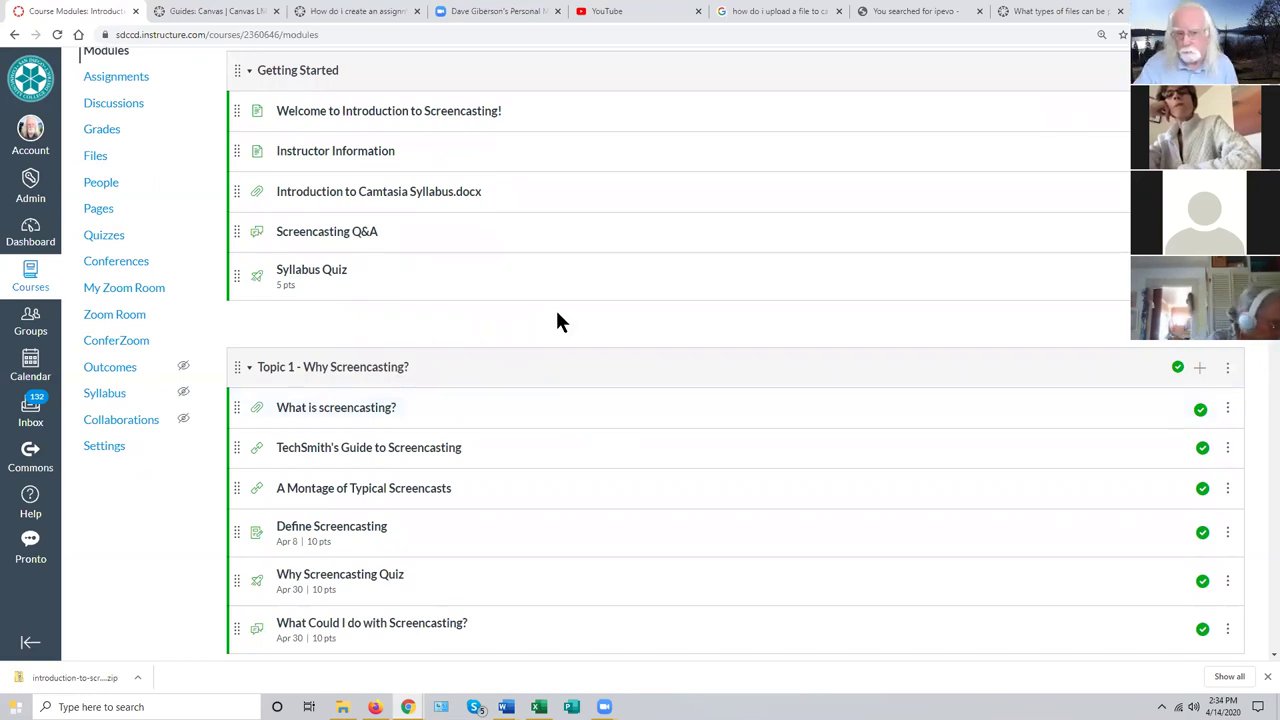
scroll(557, 320, "up", 2)
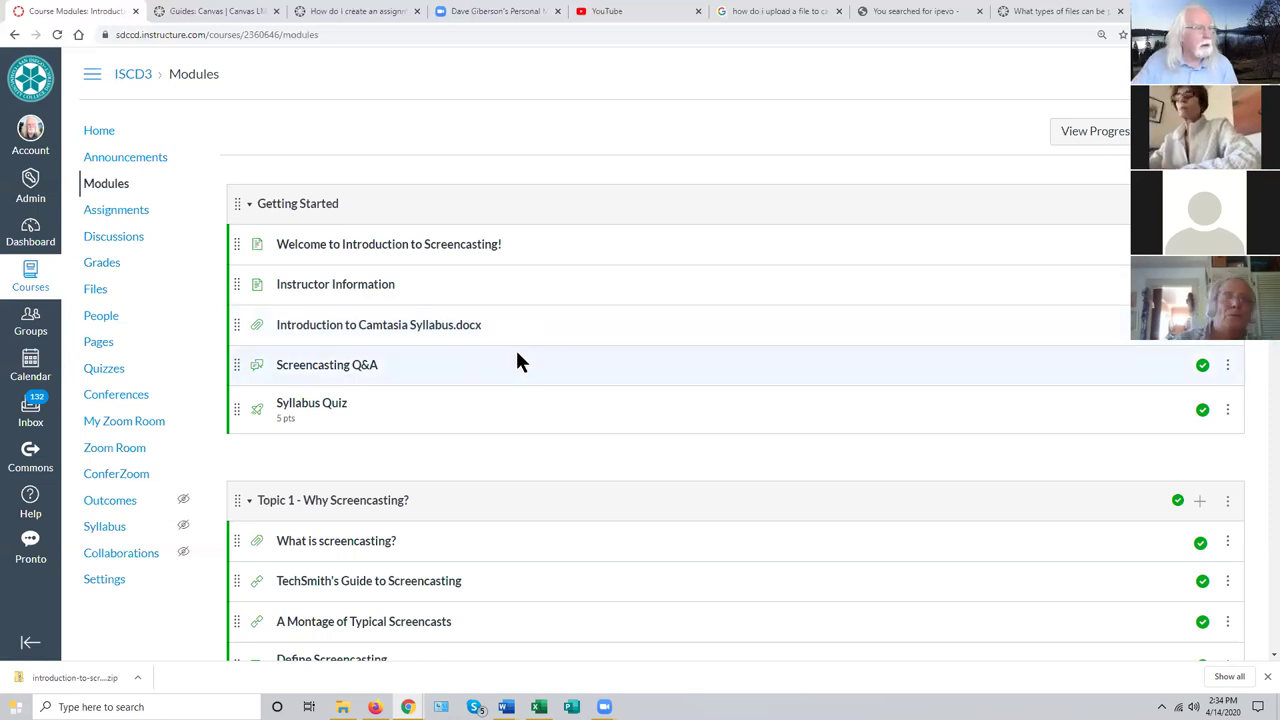
scroll(520, 360, "down", 1)
scroll(525, 365, "up", 1)
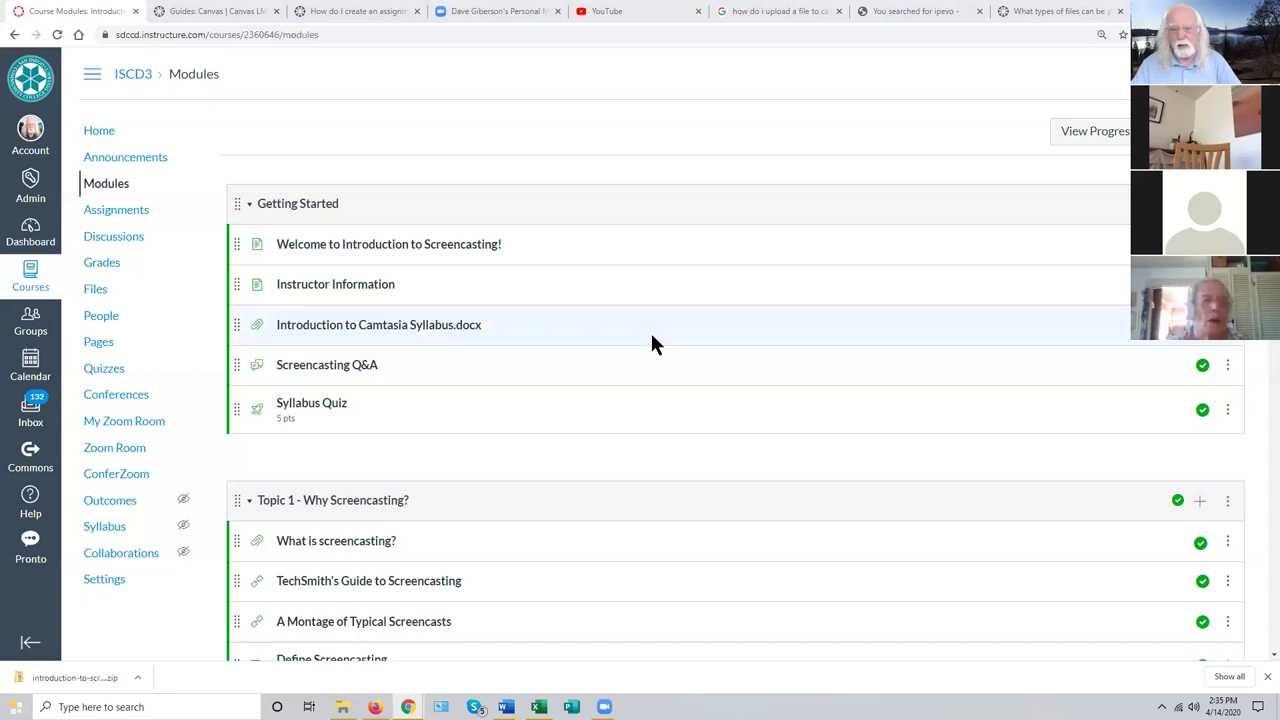
scroll(652, 340, "down", 2)
scroll(652, 343, "up", 2)
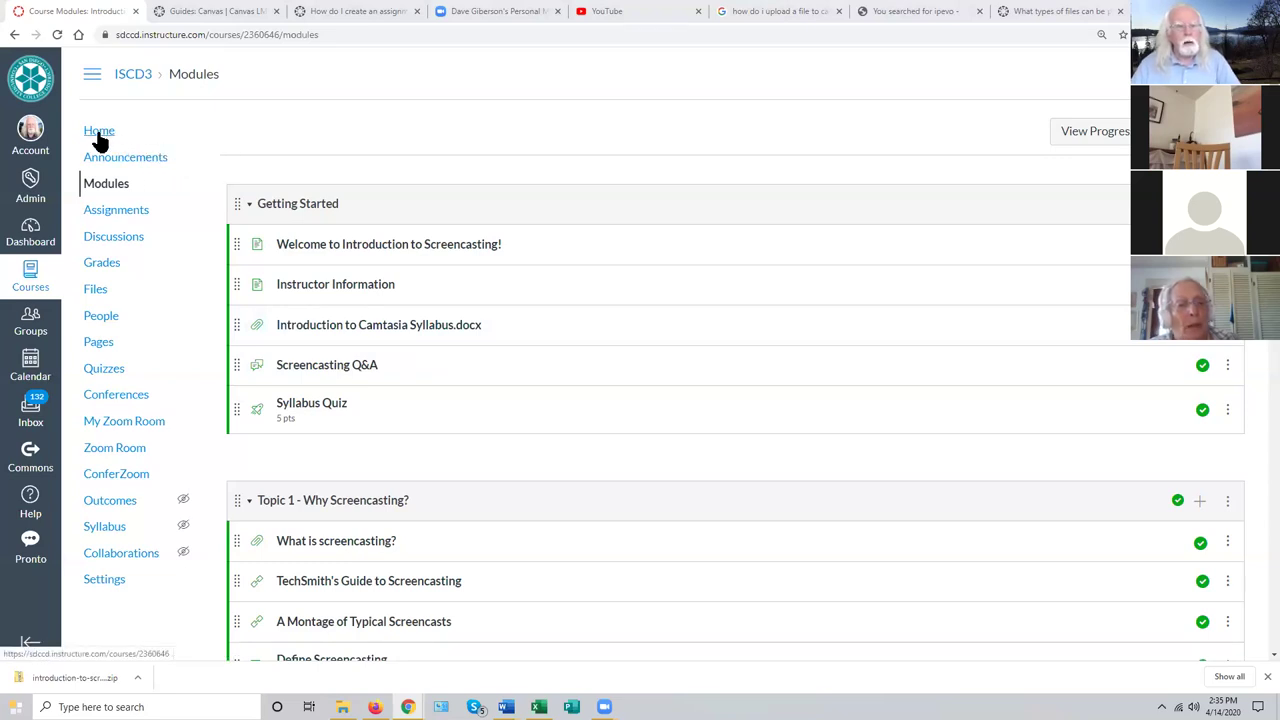
Return to the Dashboard and scroll the course cards down to Sandbox for Tutorials and Seminars
left_click(40, 238)
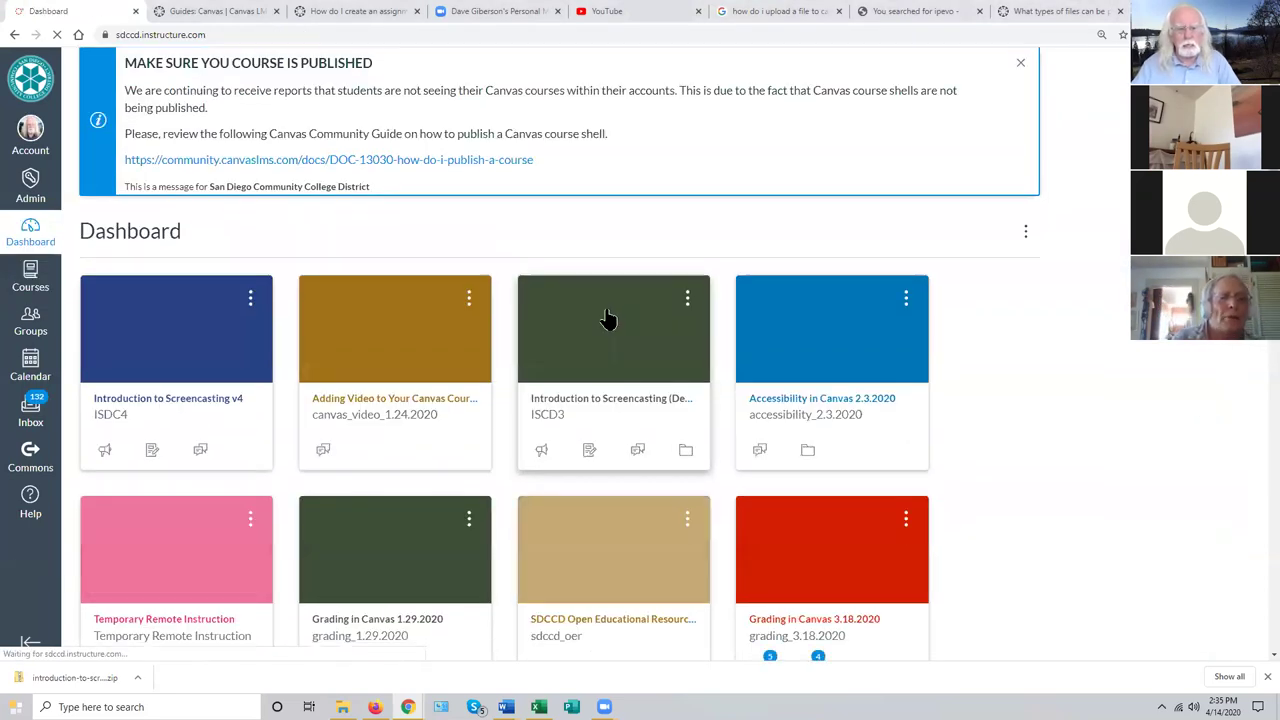
scroll(608, 318, "down", 15)
scroll(608, 322, "down", 3)
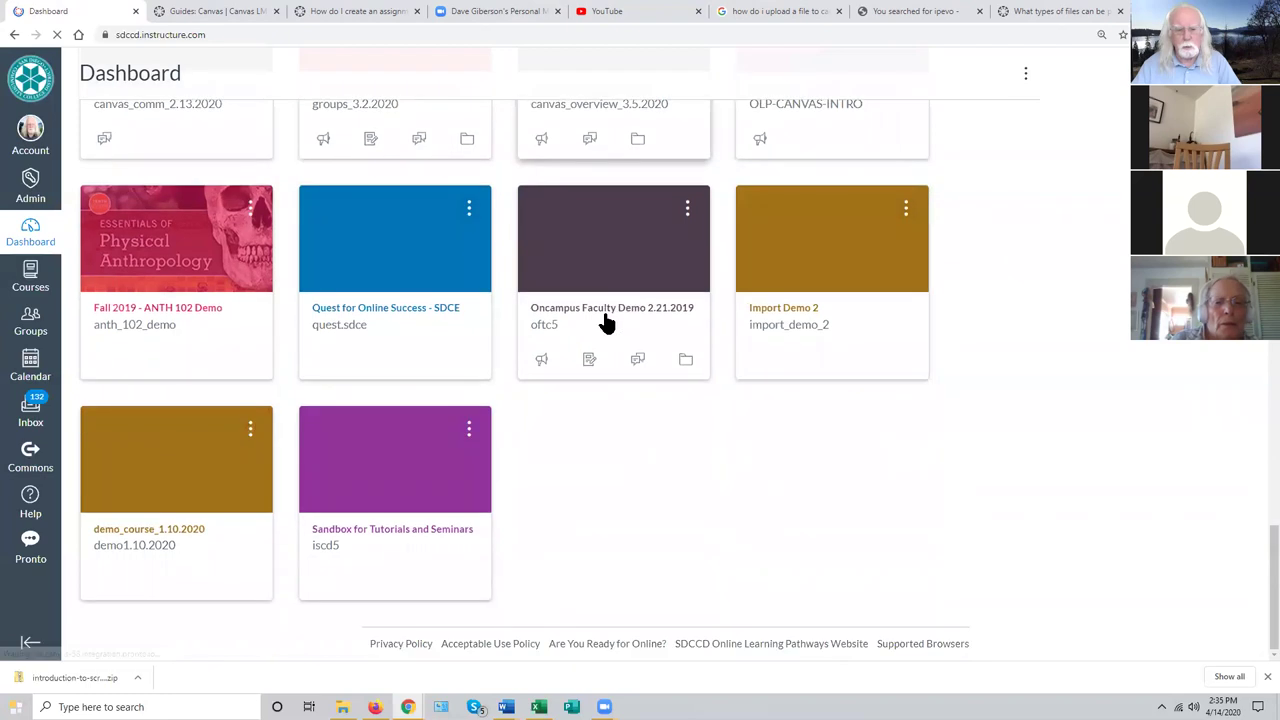
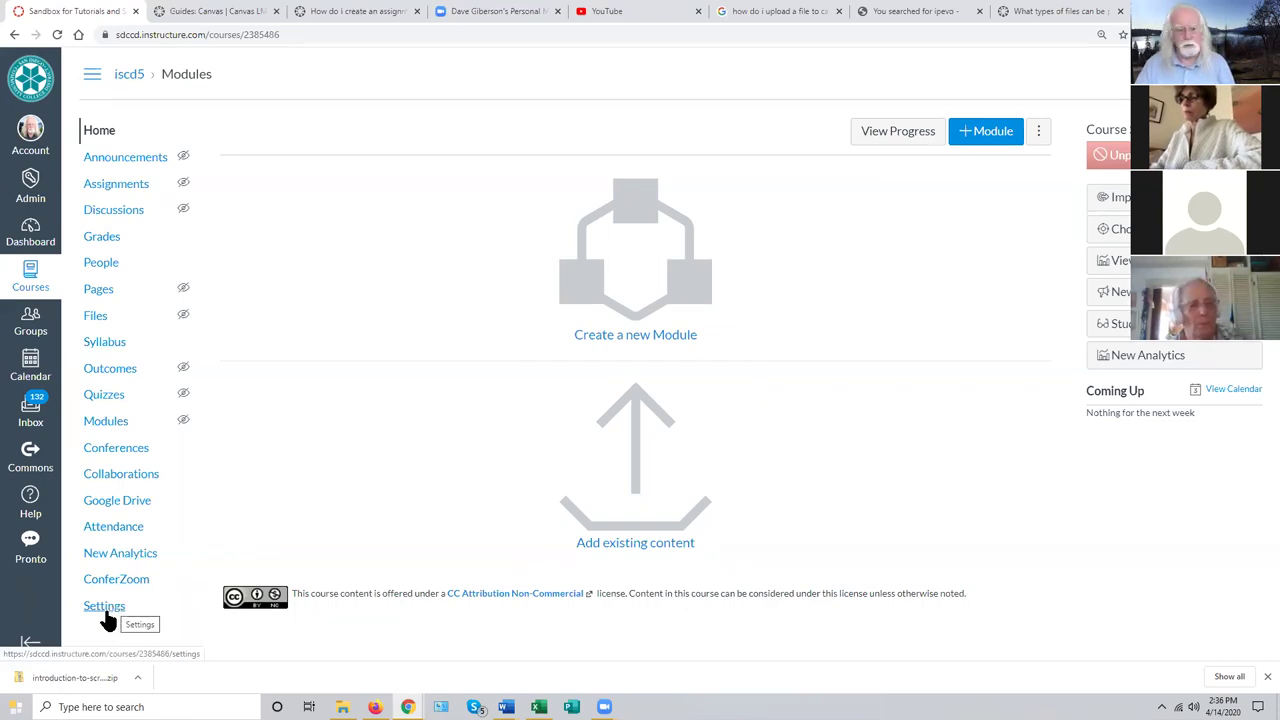
Open the course Settings page and restore the browser to a smaller window shifted slightly left
left_click(106, 612)
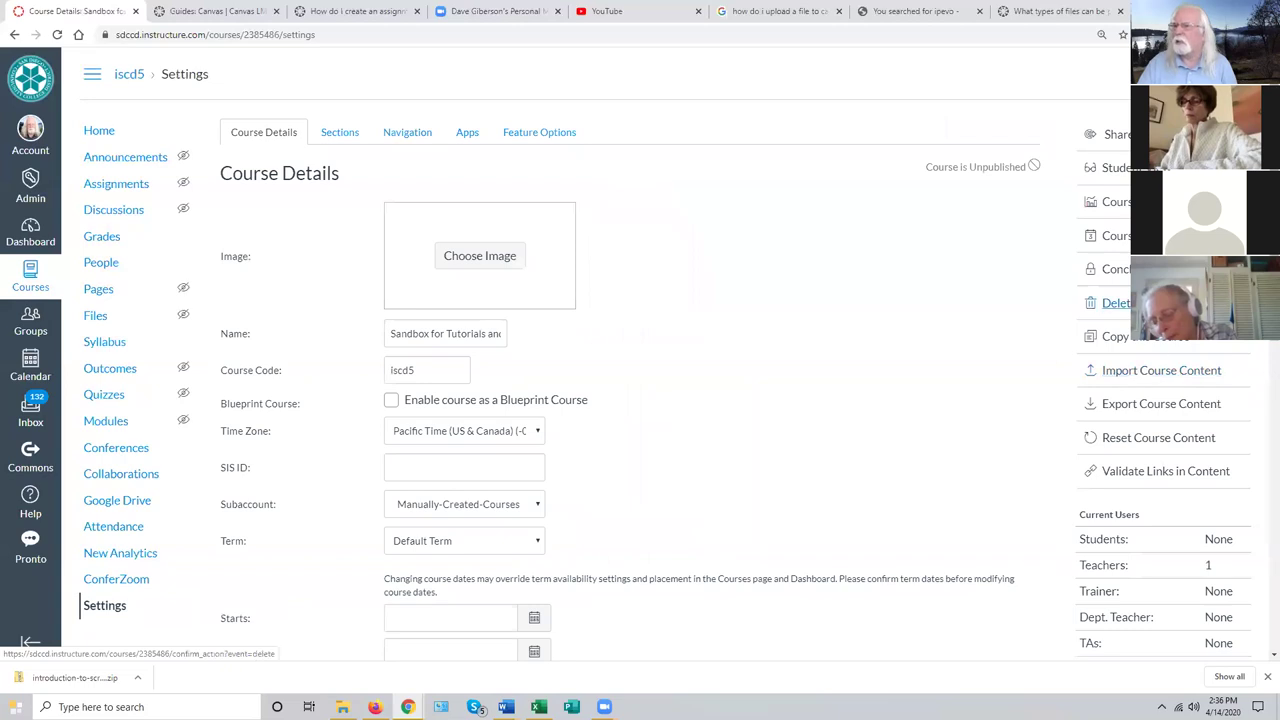
key("super+Down")
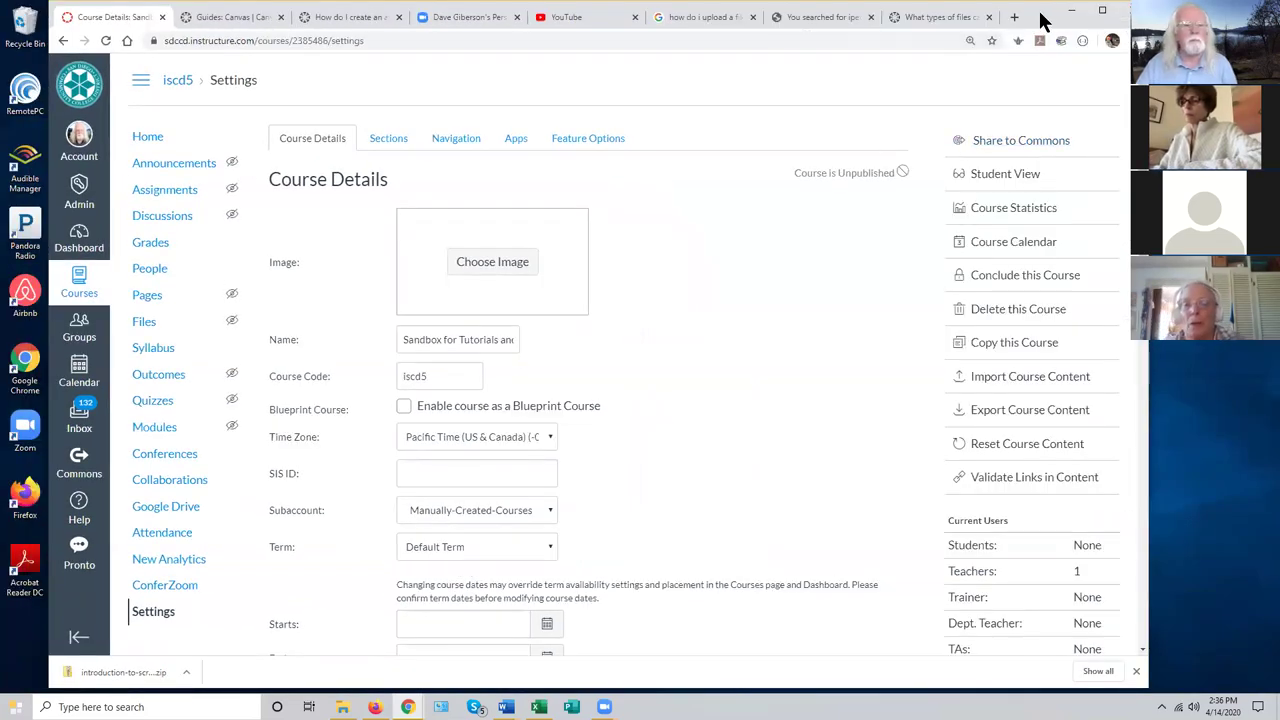
left_click_drag(1040, 20, 996, 24)
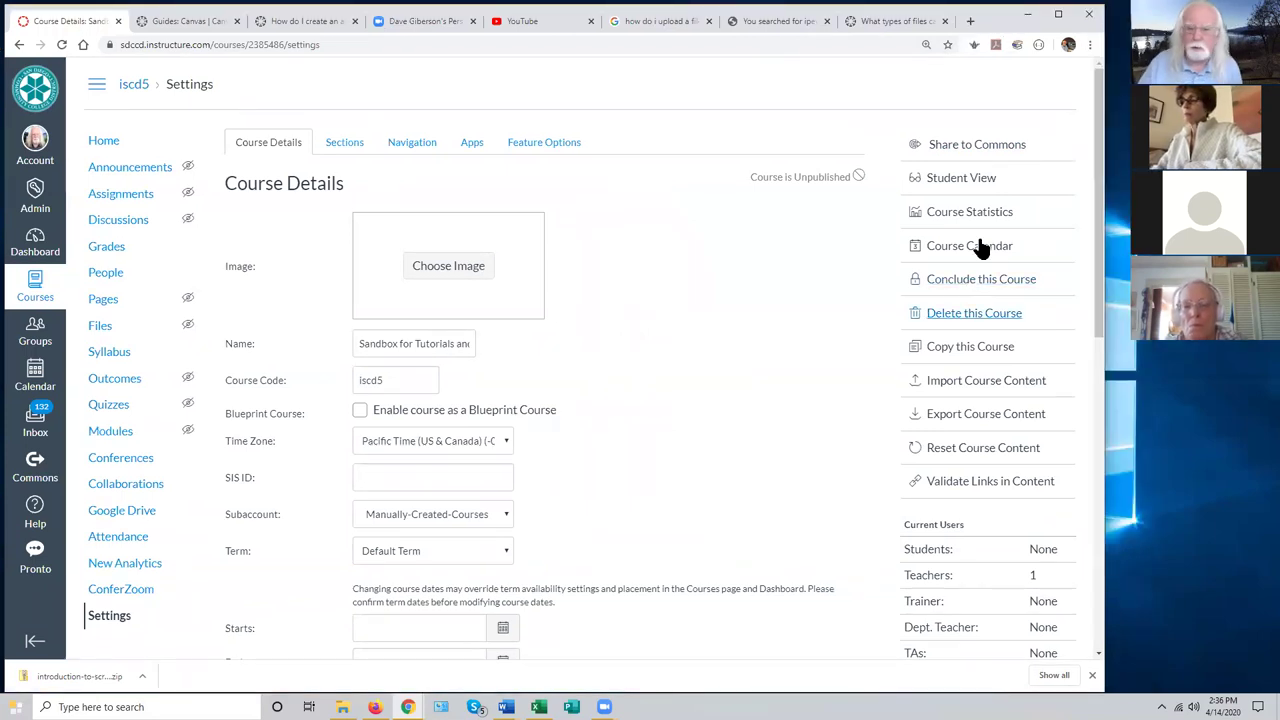
Start Import Course Content and pick Canvas Course Export Package as the content type
left_click(968, 385)
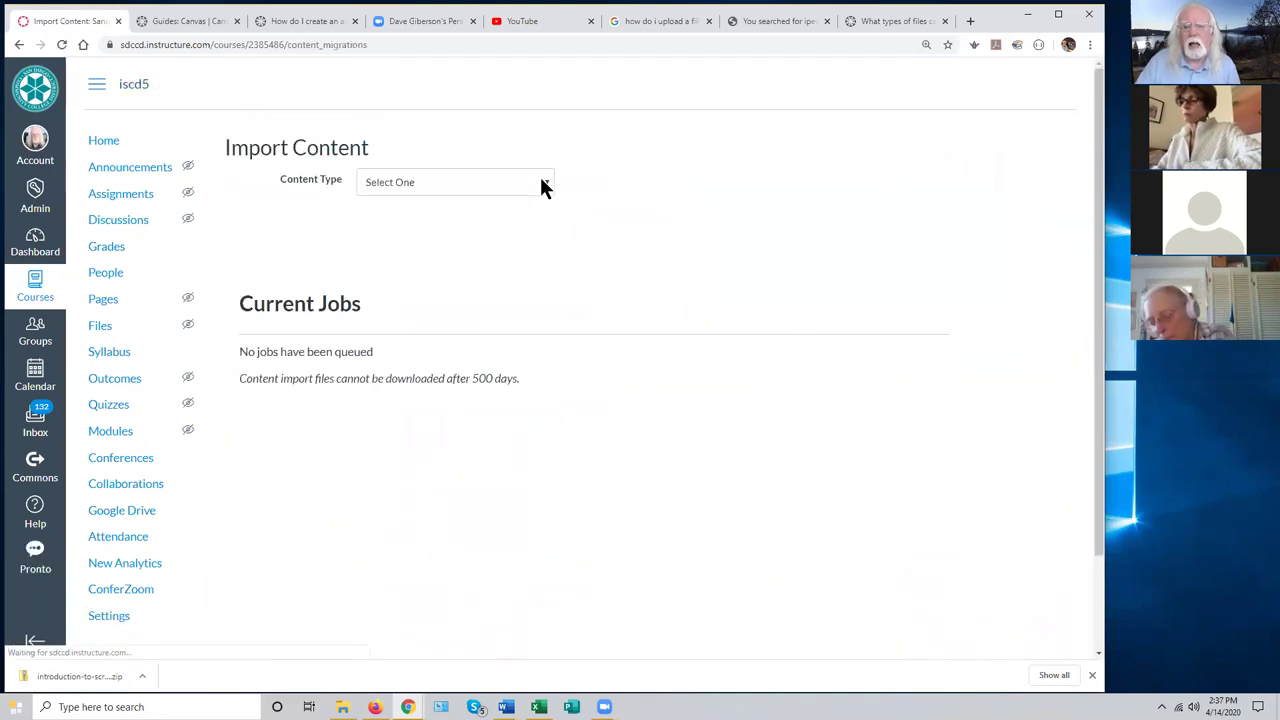
left_click(544, 181)
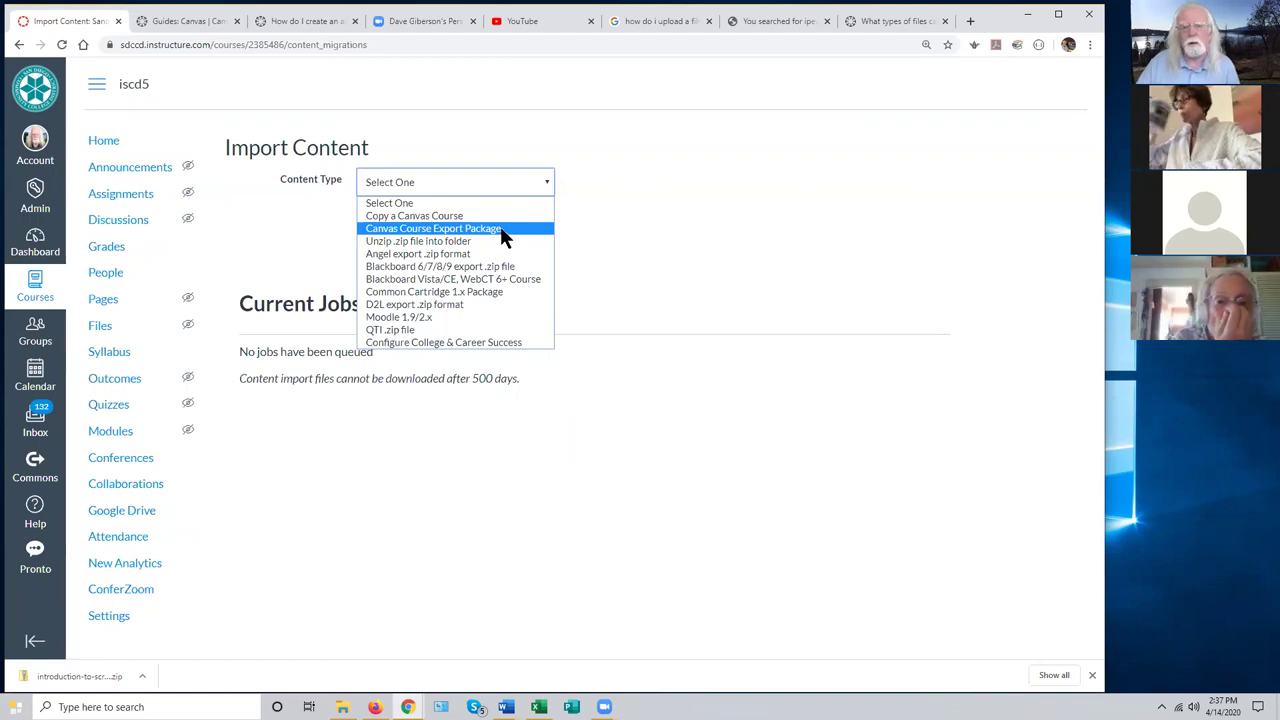
left_click(500, 229)
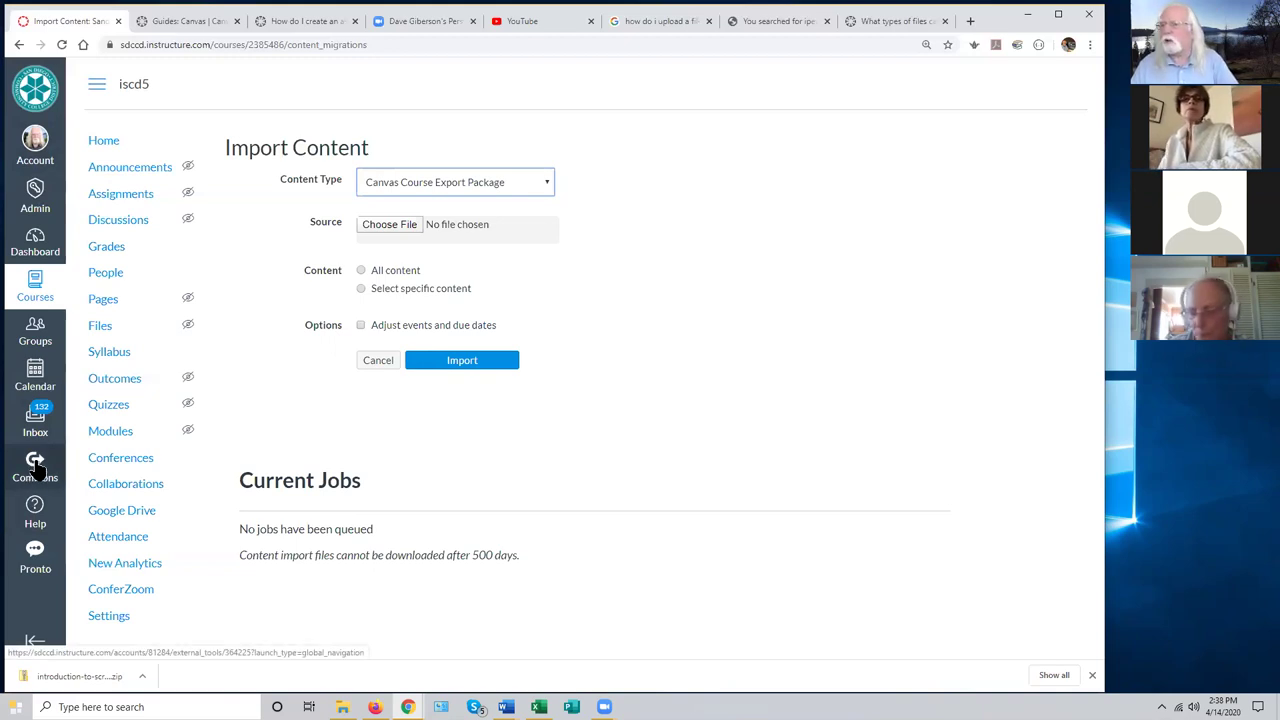
Open Canvas Commons from the global navigation and place the cursor in its search field
left_click(33, 468)
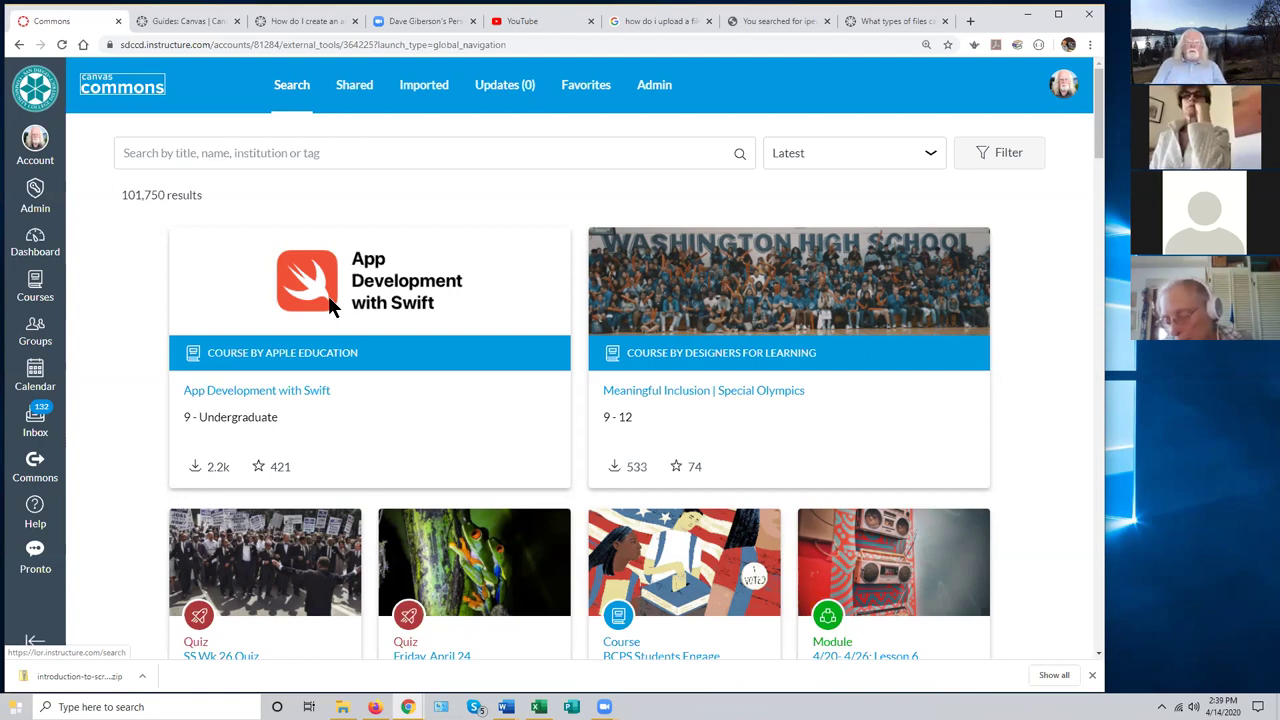
left_click(124, 153)
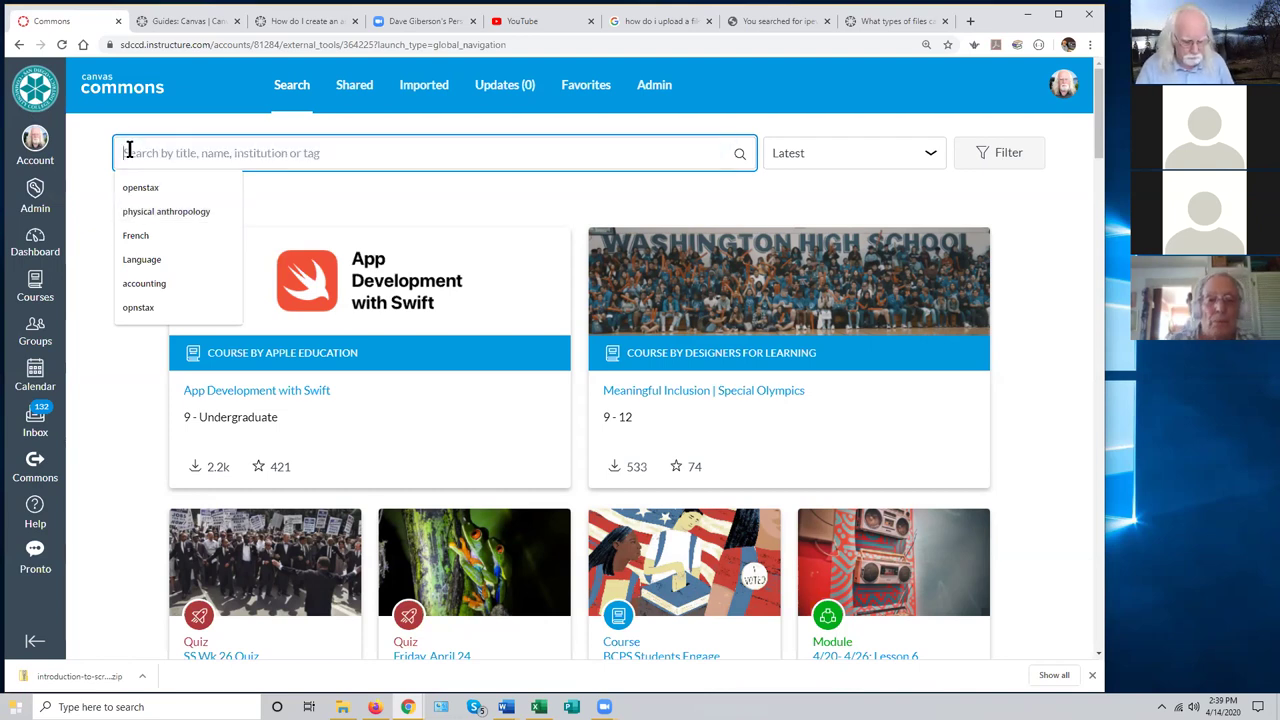
Search Commons for 'english as a second language' and browse the 29 result cards
type("eng")
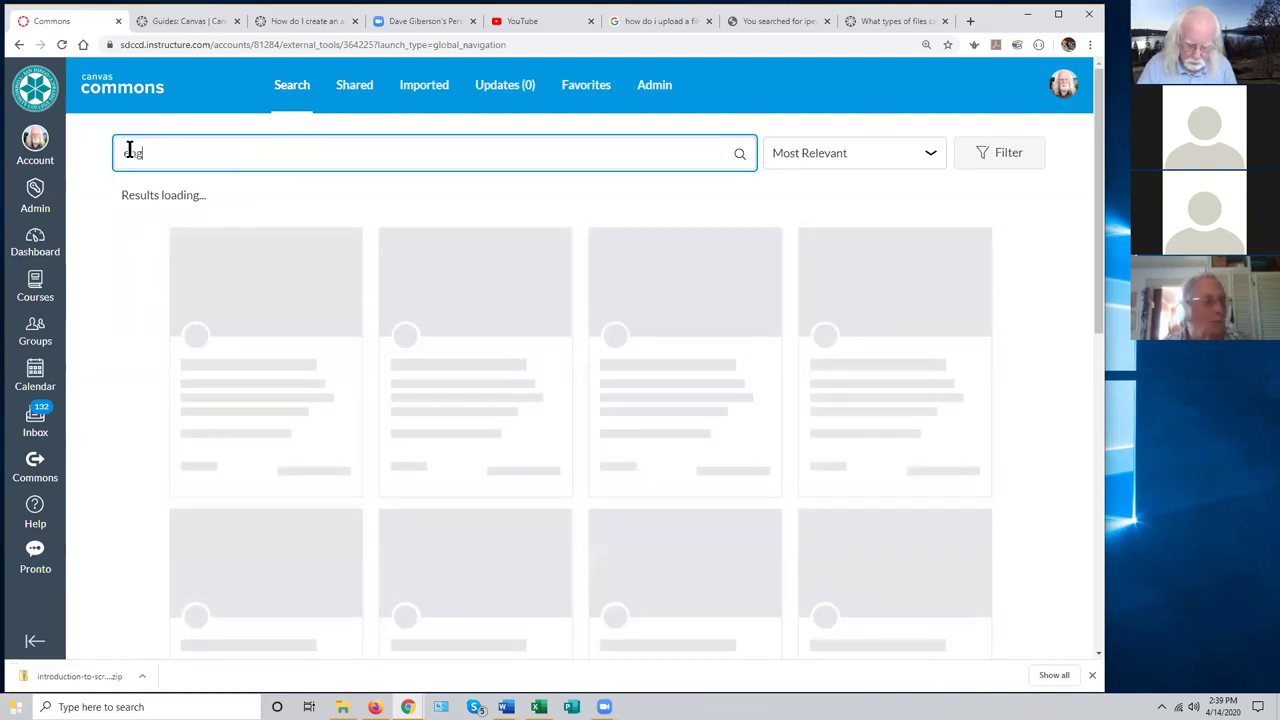
type("lish")
key("BackSpace")
key("BackSpace")
key("BackSpace")
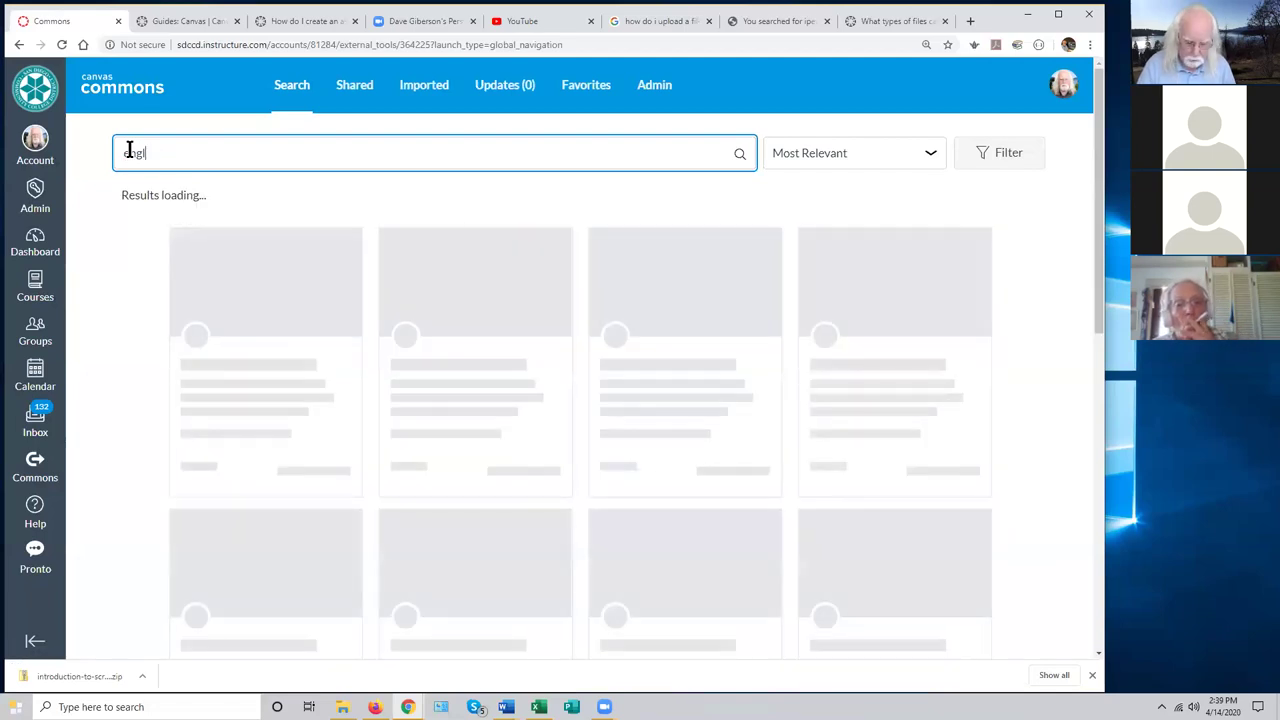
type("ish as a second language")
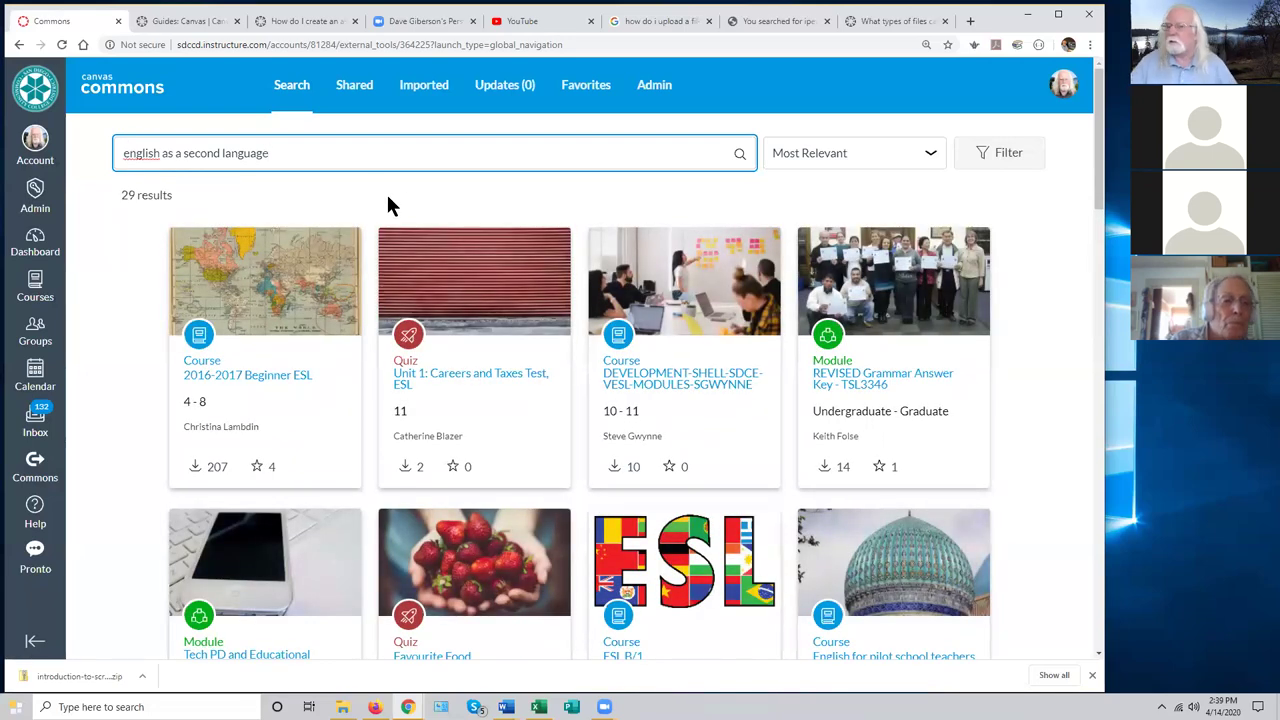
scroll(992, 422, "down", 3)
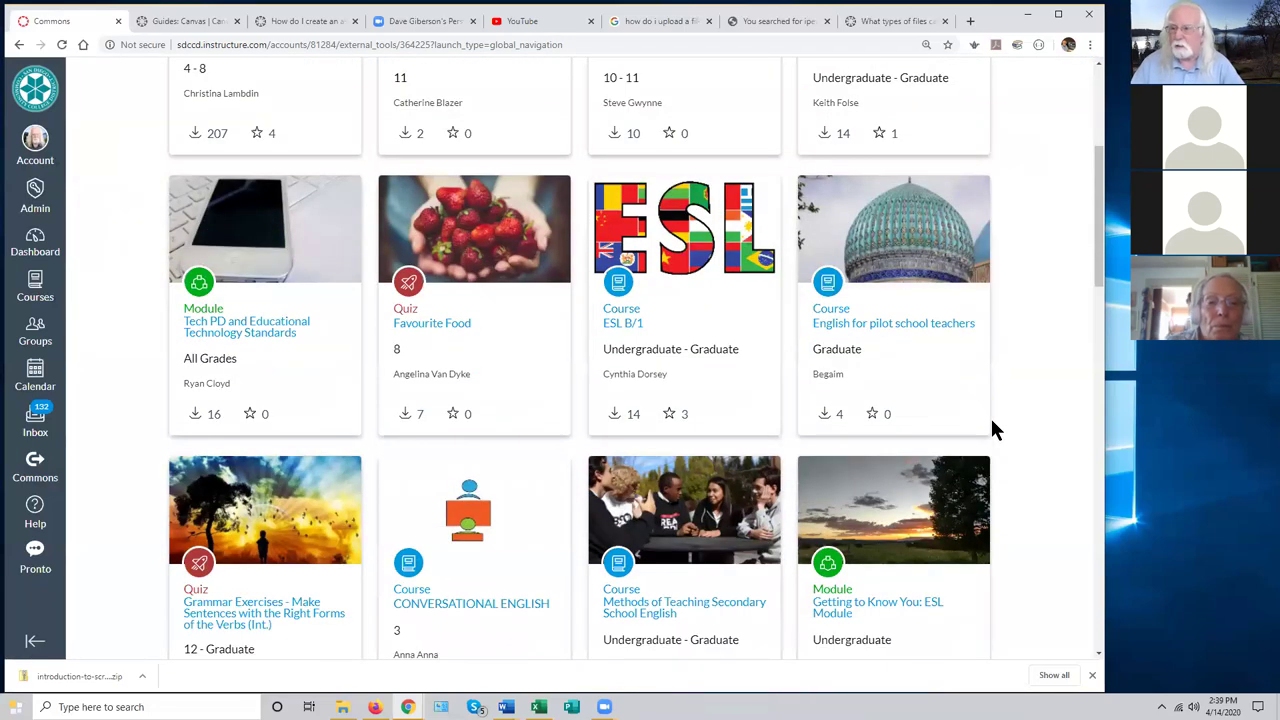
scroll(993, 435, "down", 1)
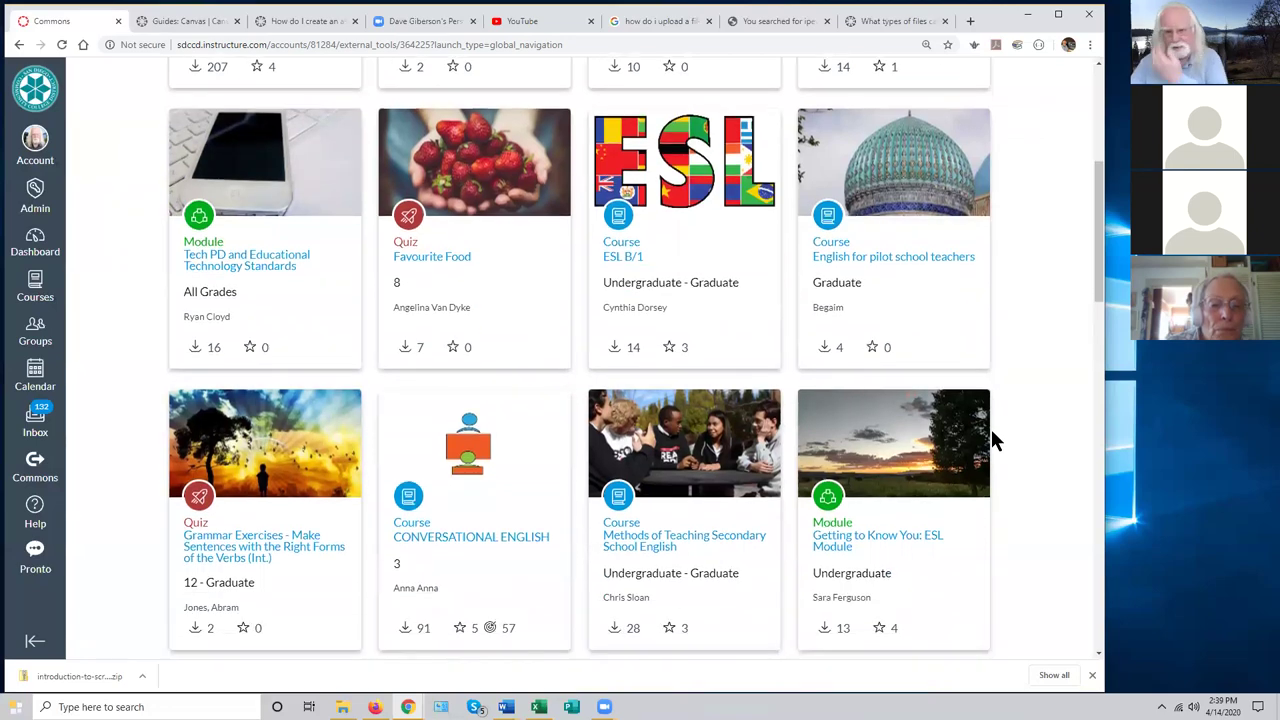
scroll(992, 430, "down", 2)
scroll(989, 444, "up", 3)
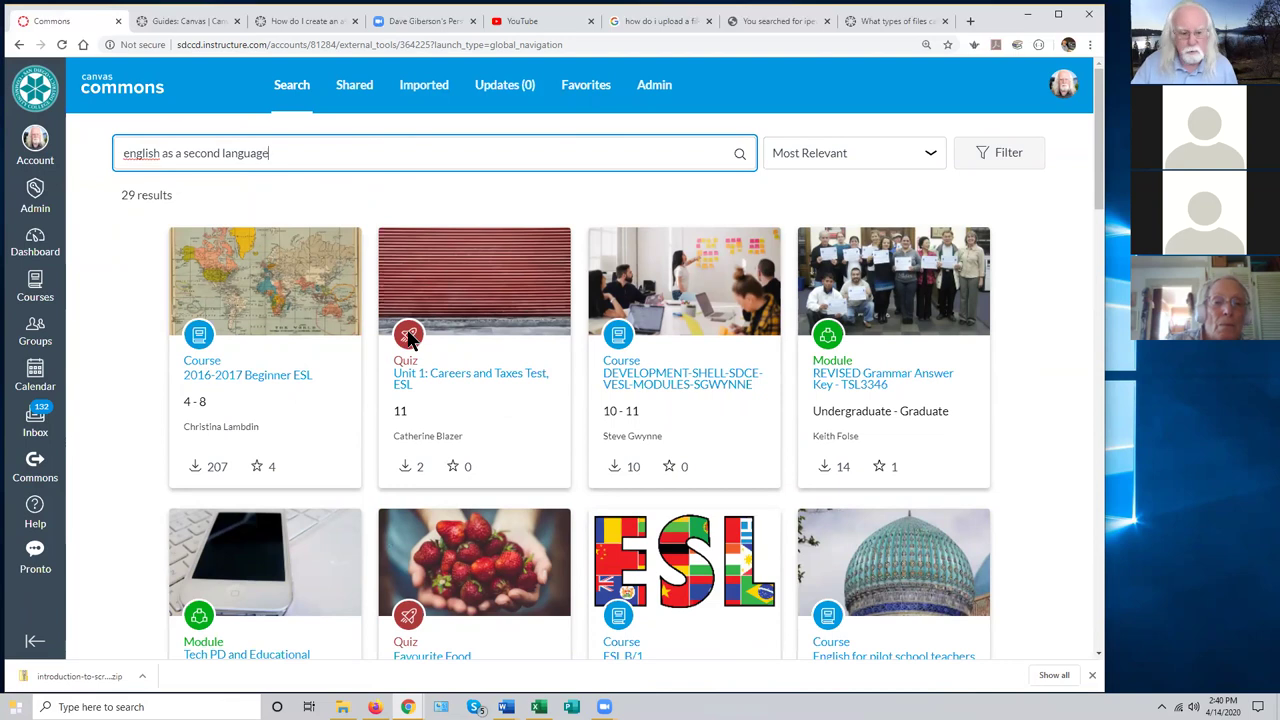
scroll(380, 370, "down", 2)
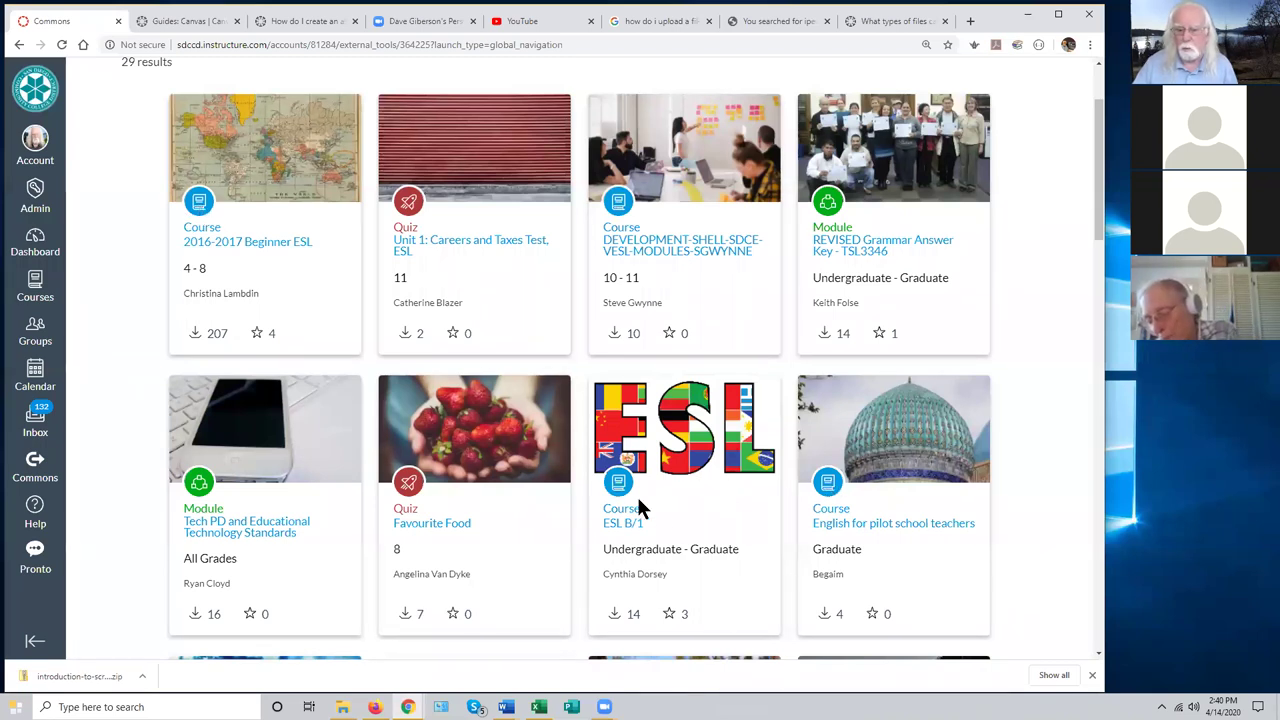
scroll(702, 525, "down", 3)
scroll(705, 538, "down", 3)
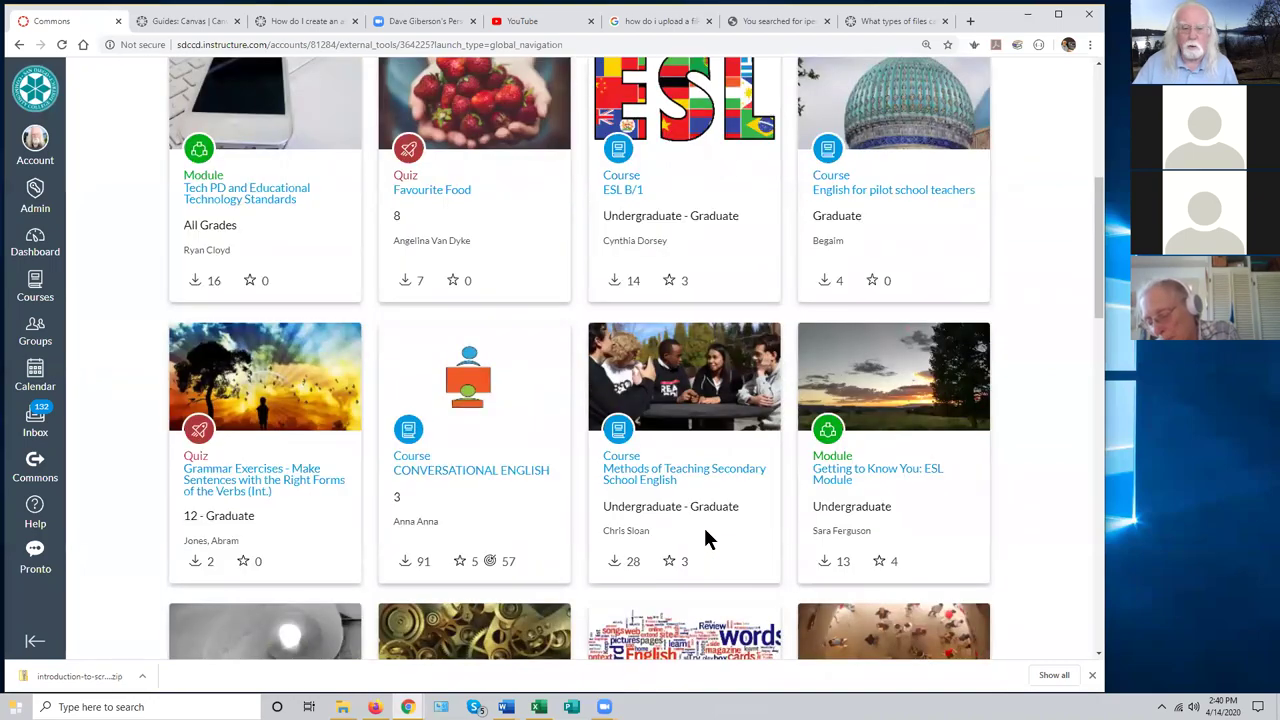
scroll(703, 526, "up", 3)
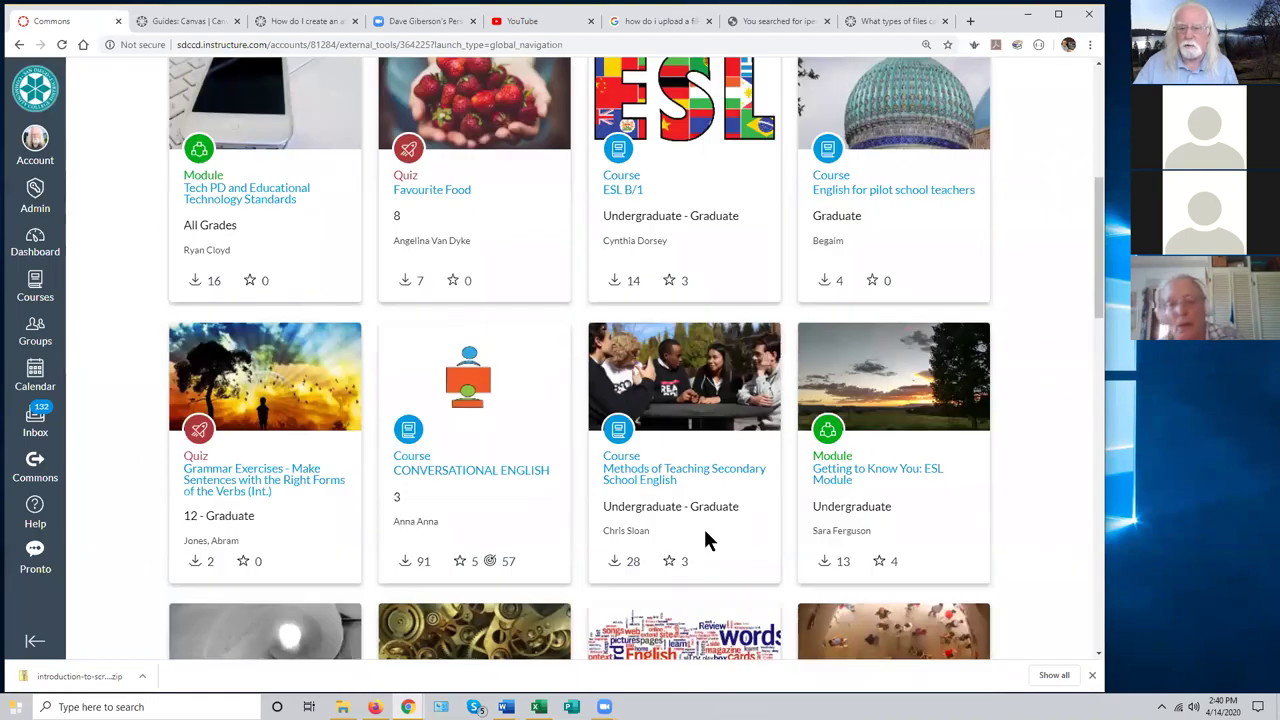
scroll(703, 526, "up", 4)
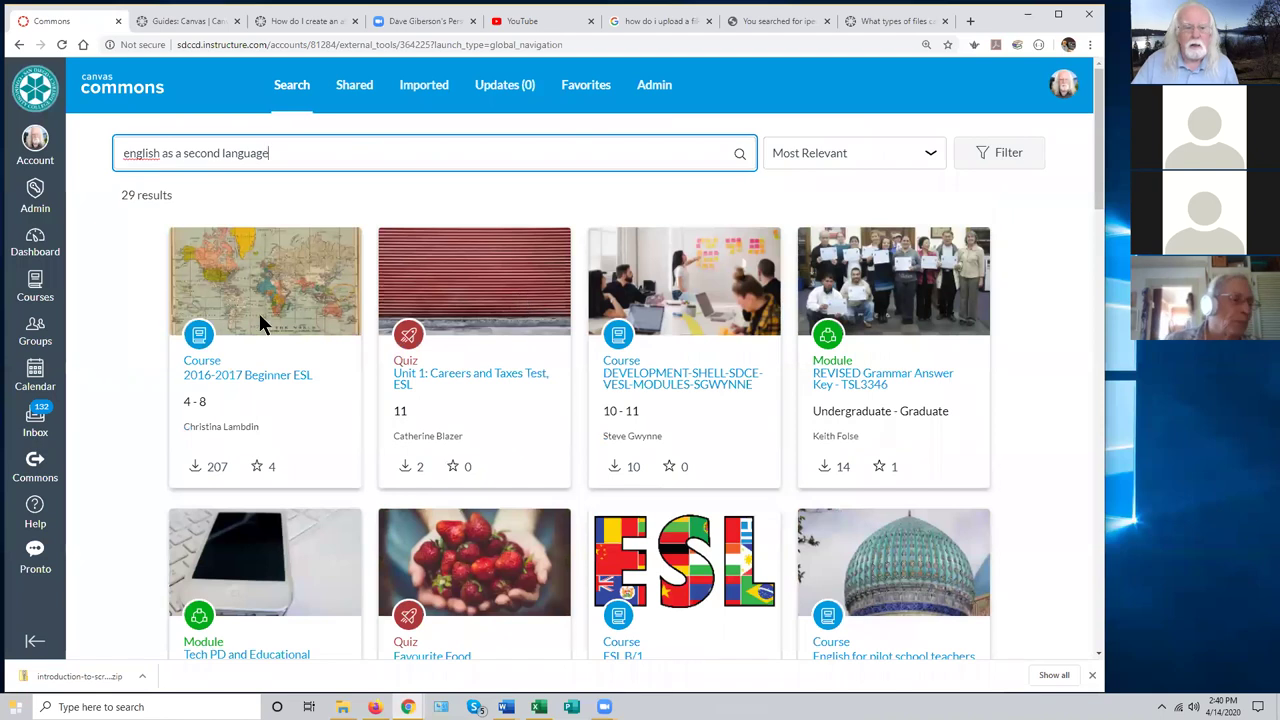
Open the 2016-2017 Beginner ESL course preview from the search results
left_click(257, 379)
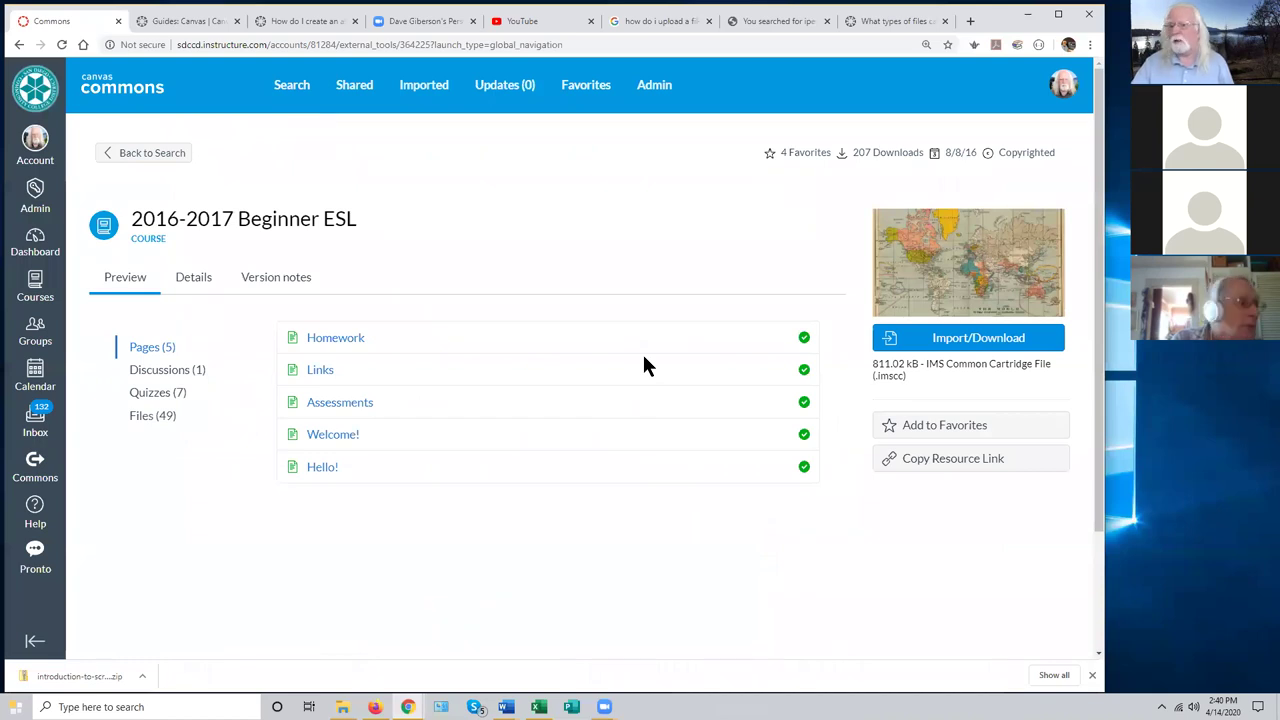
Import the 2016-2017 Beginner ESL course into Import Demo, leaving Sandbox for Tutorials and Seminars unchecked
left_click(967, 348)
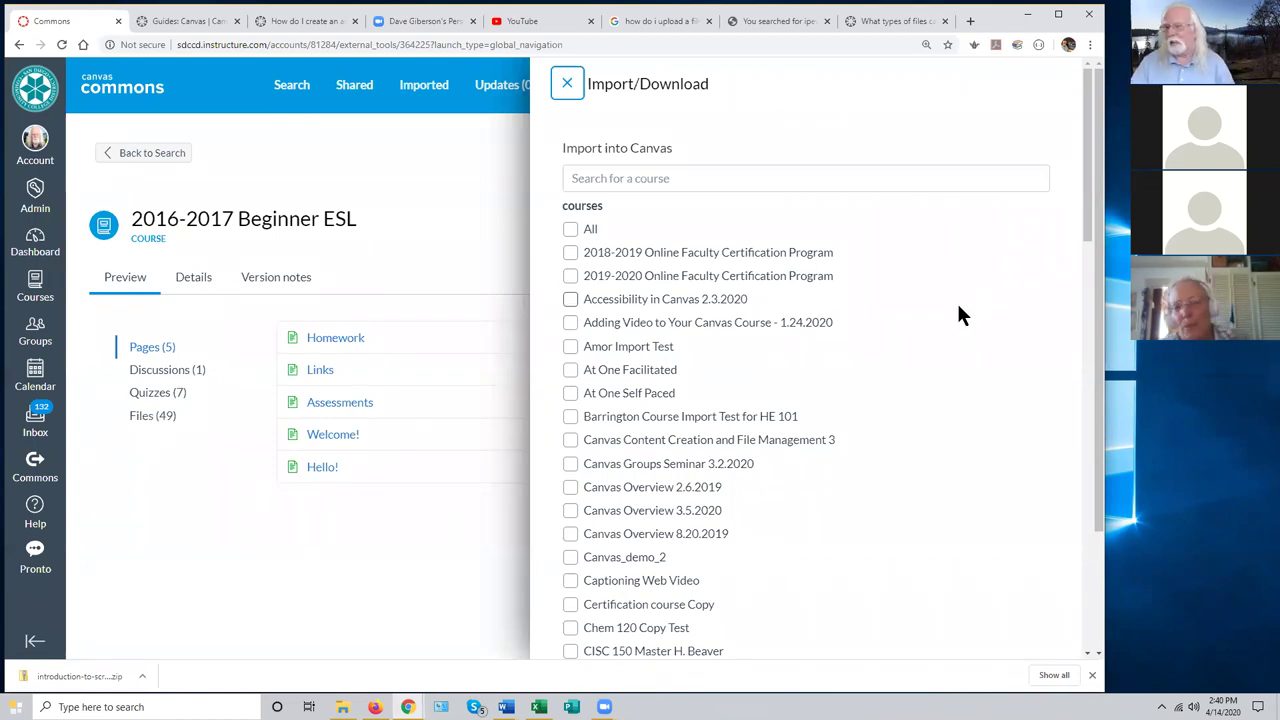
left_click_drag(1087, 230, 1078, 656)
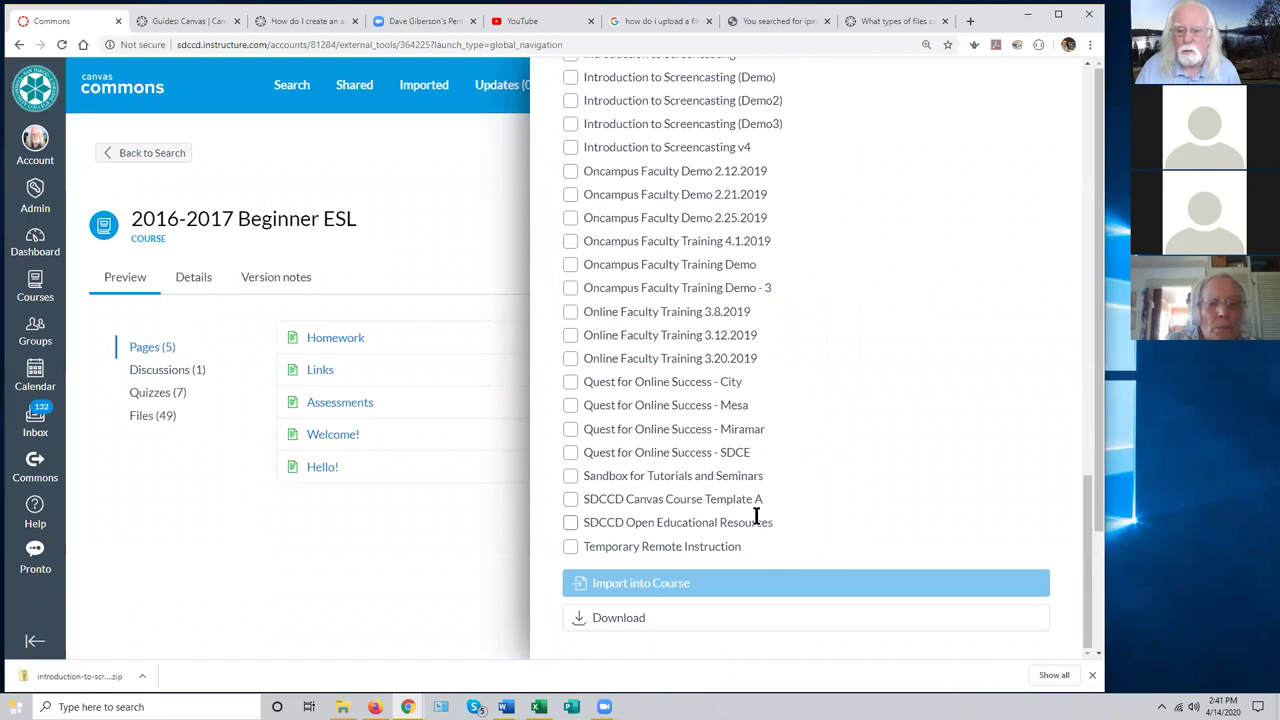
left_click(569, 474)
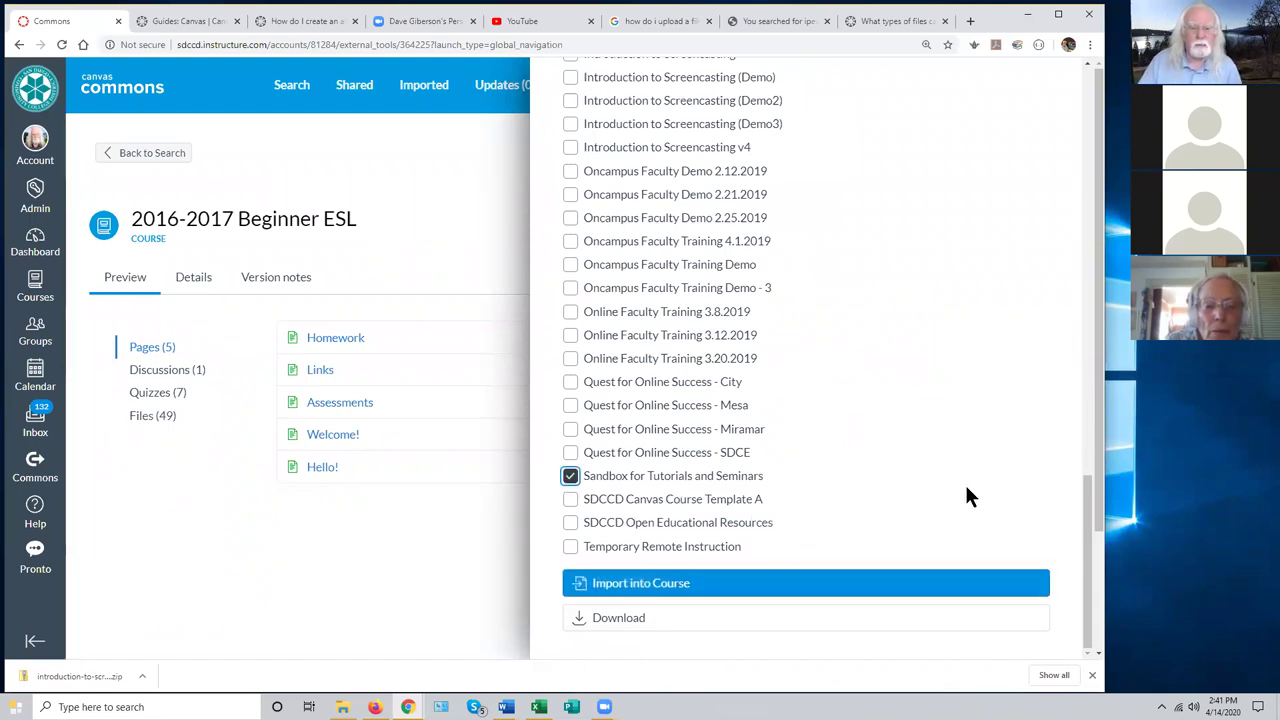
left_click(571, 478)
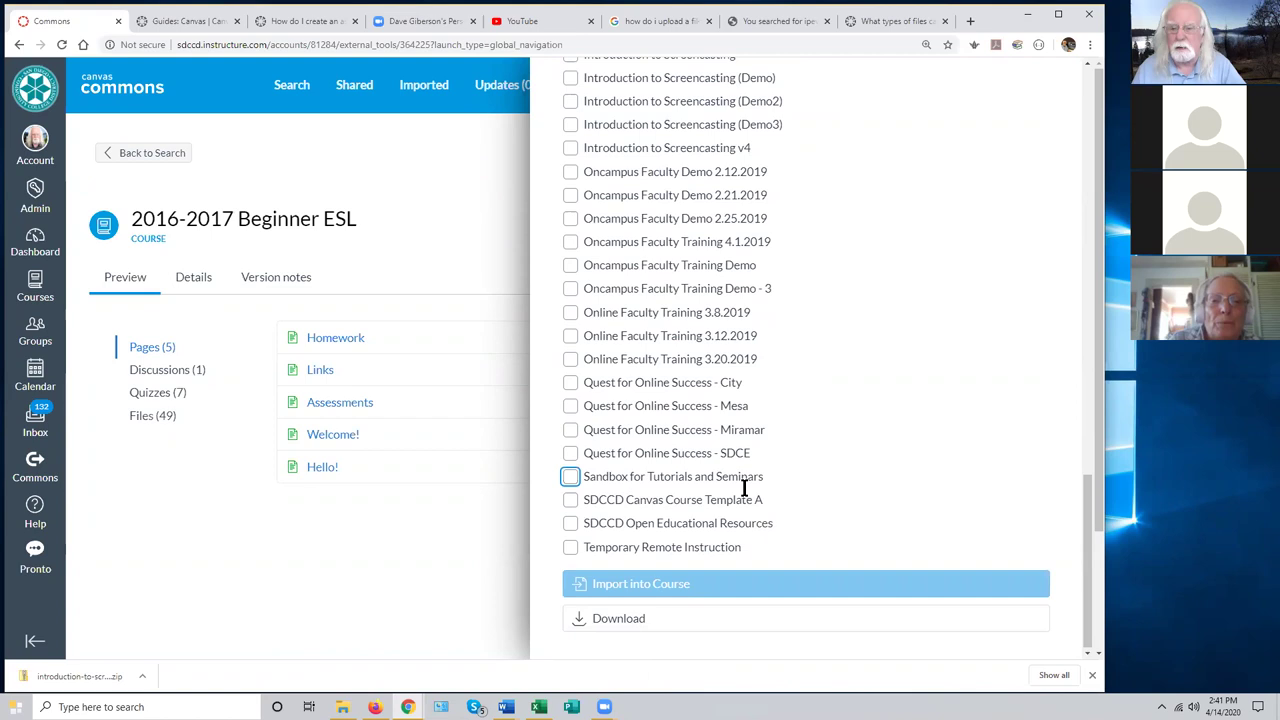
scroll(744, 488, "up", 4)
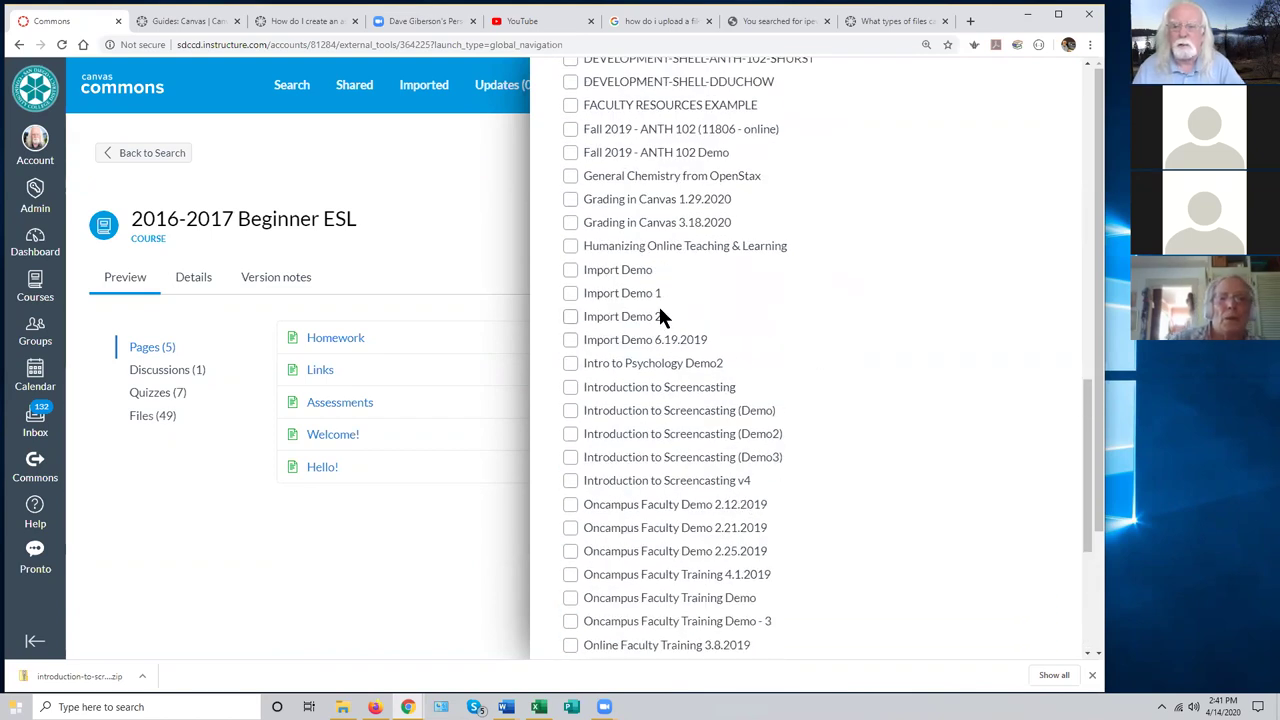
left_click(570, 269)
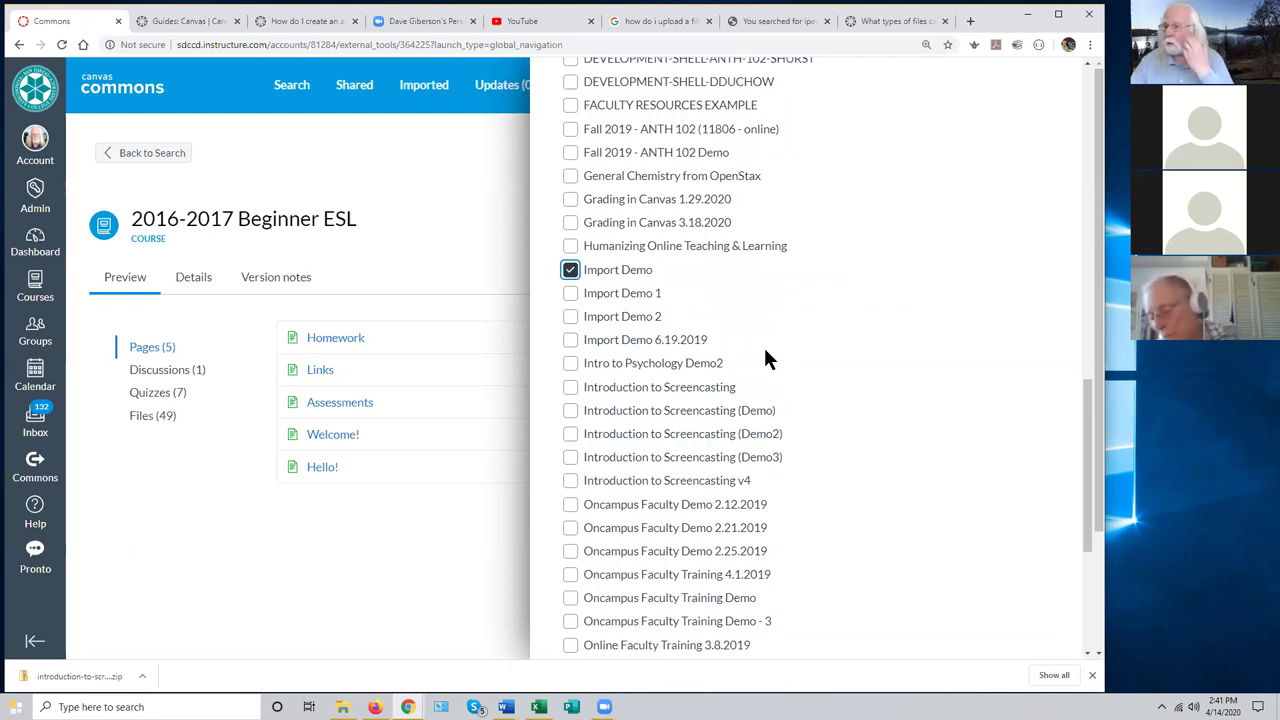
left_click_drag(1084, 428, 1068, 612)
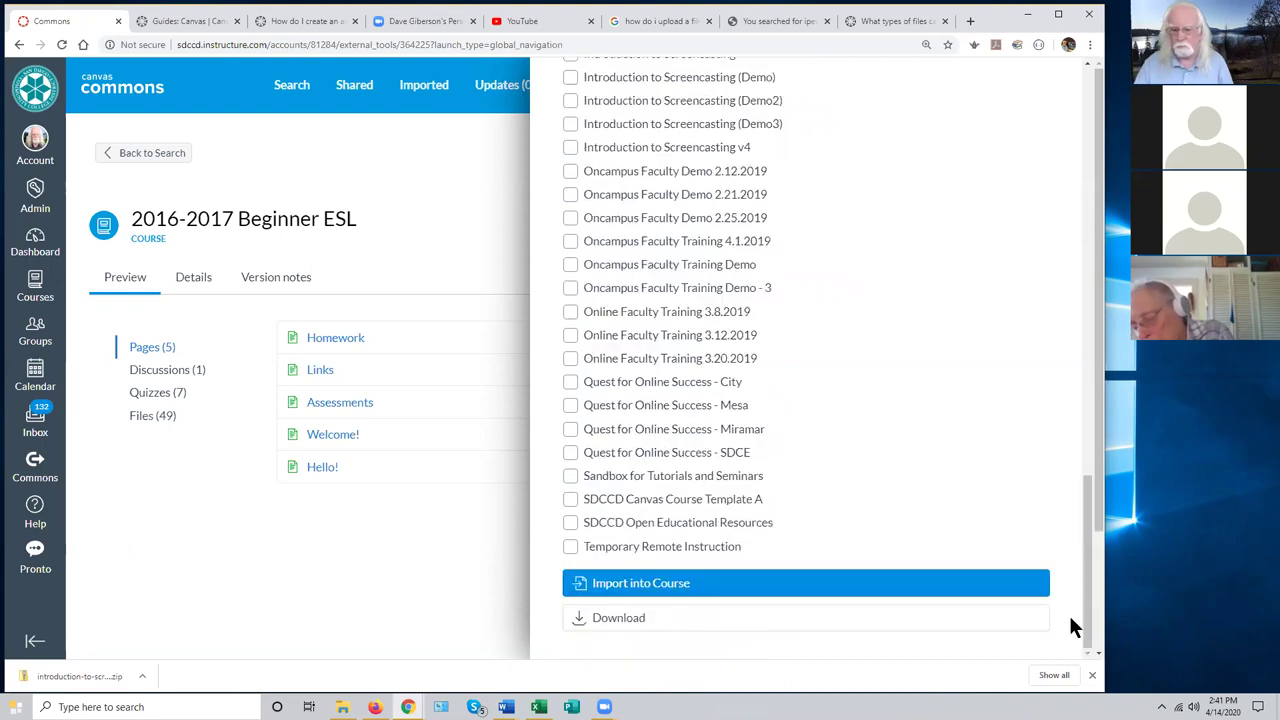
left_click(655, 590)
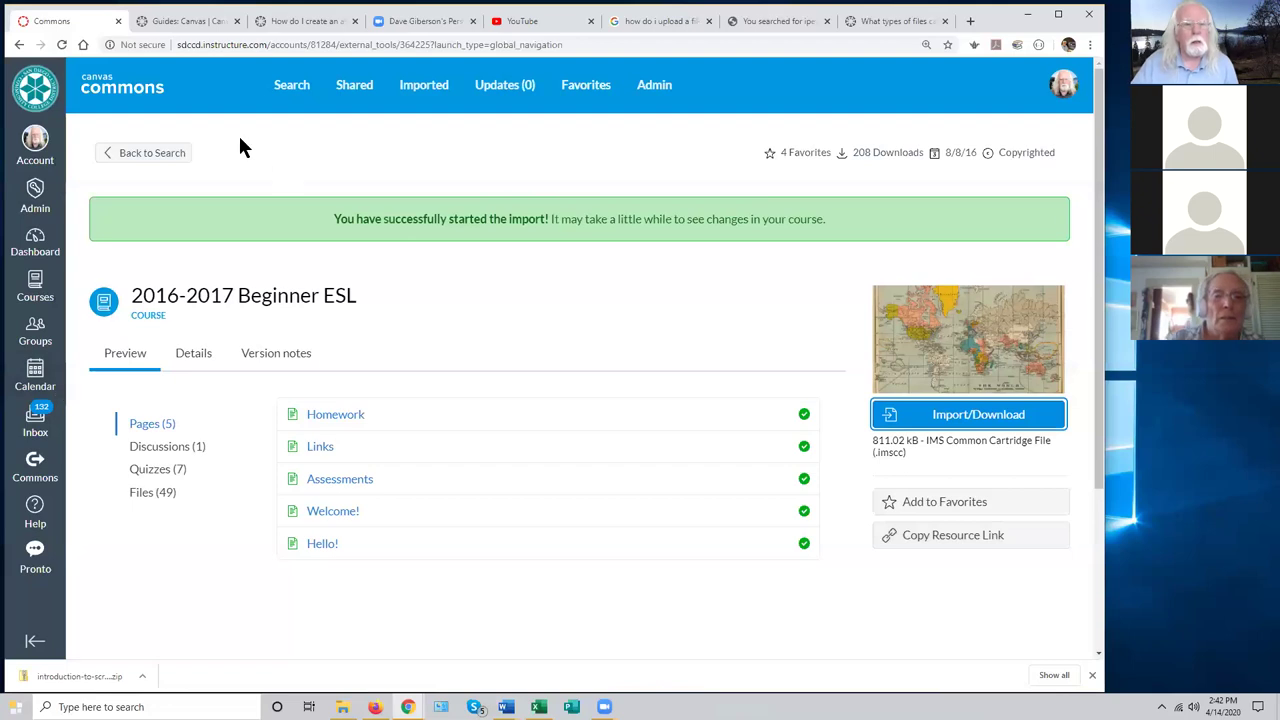
left_click(37, 243)
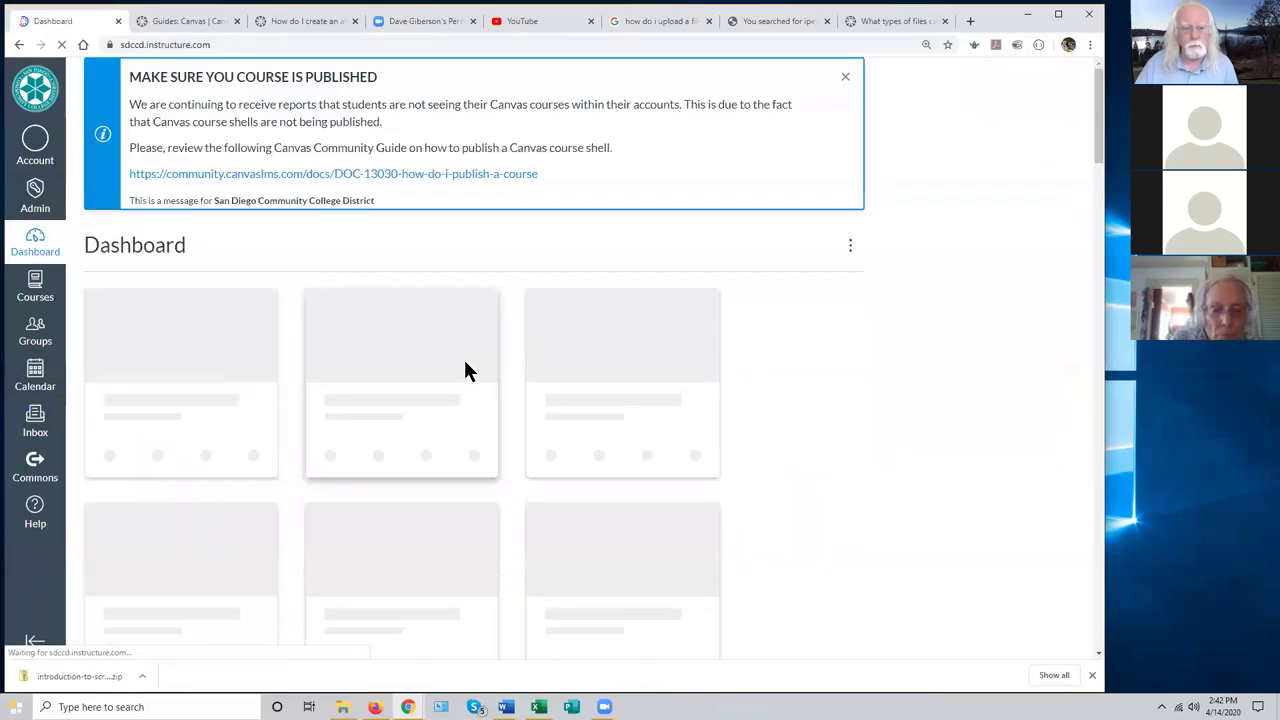
Scroll the Dashboard and open the Sandbox for Tutorials and Seminars course card
scroll(470, 362, "down", 4)
scroll(479, 353, "down", 20)
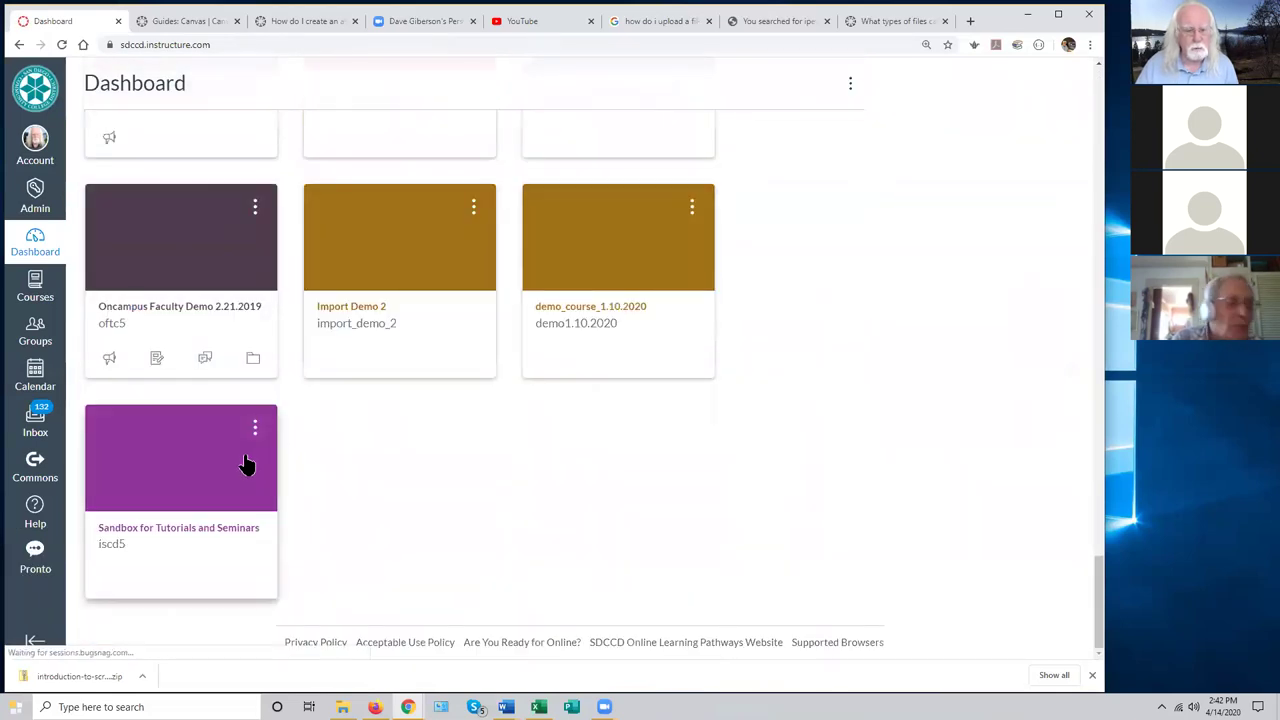
left_click(174, 431)
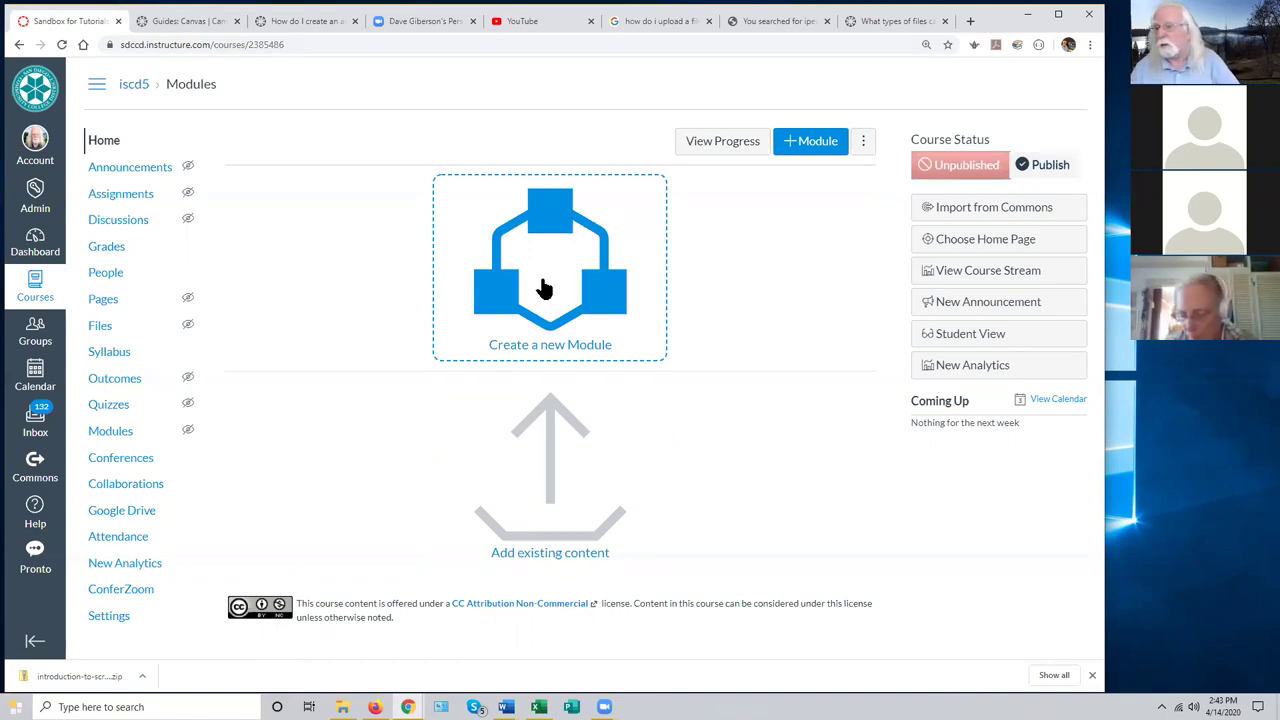
Create a new module named 'Introduction' on the Modules page
left_click(544, 283)
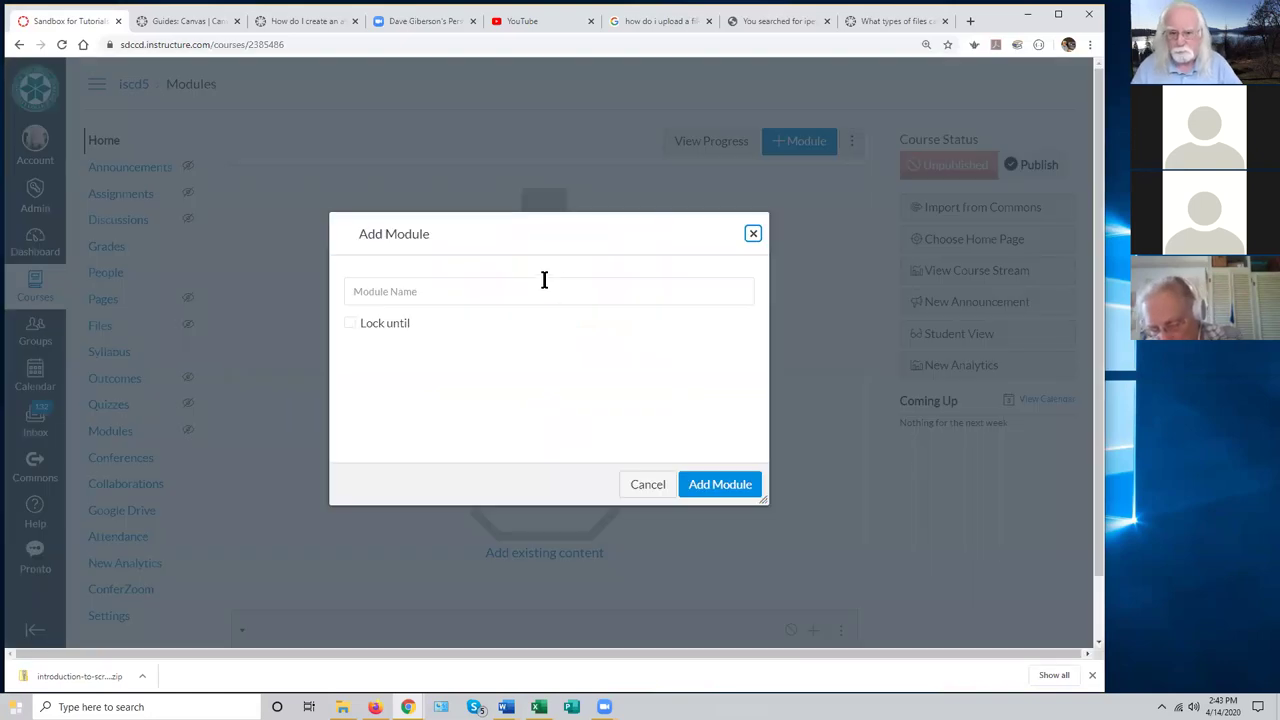
left_click(603, 289)
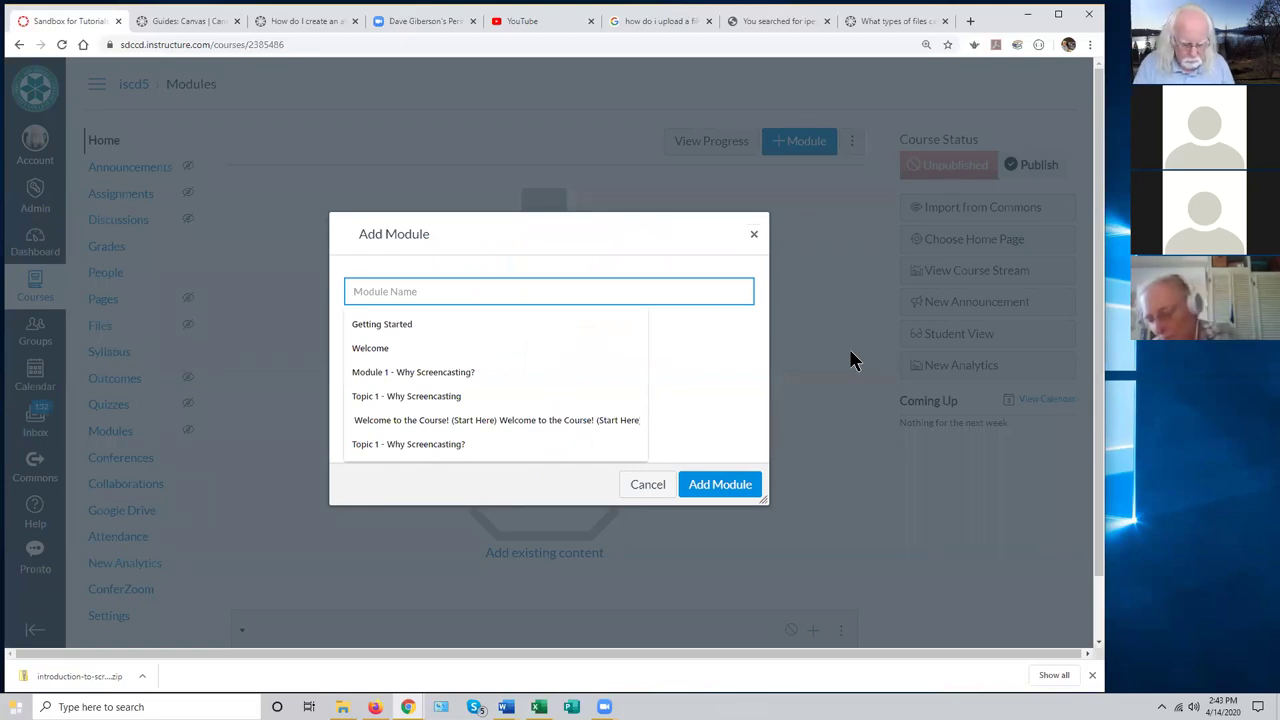
type("Getting S")
key("BackSpace")
key("BackSpace")
key("BackSpace")
key("BackSpace")
key("BackSpace")
key("BackSpace")
key("BackSpace")
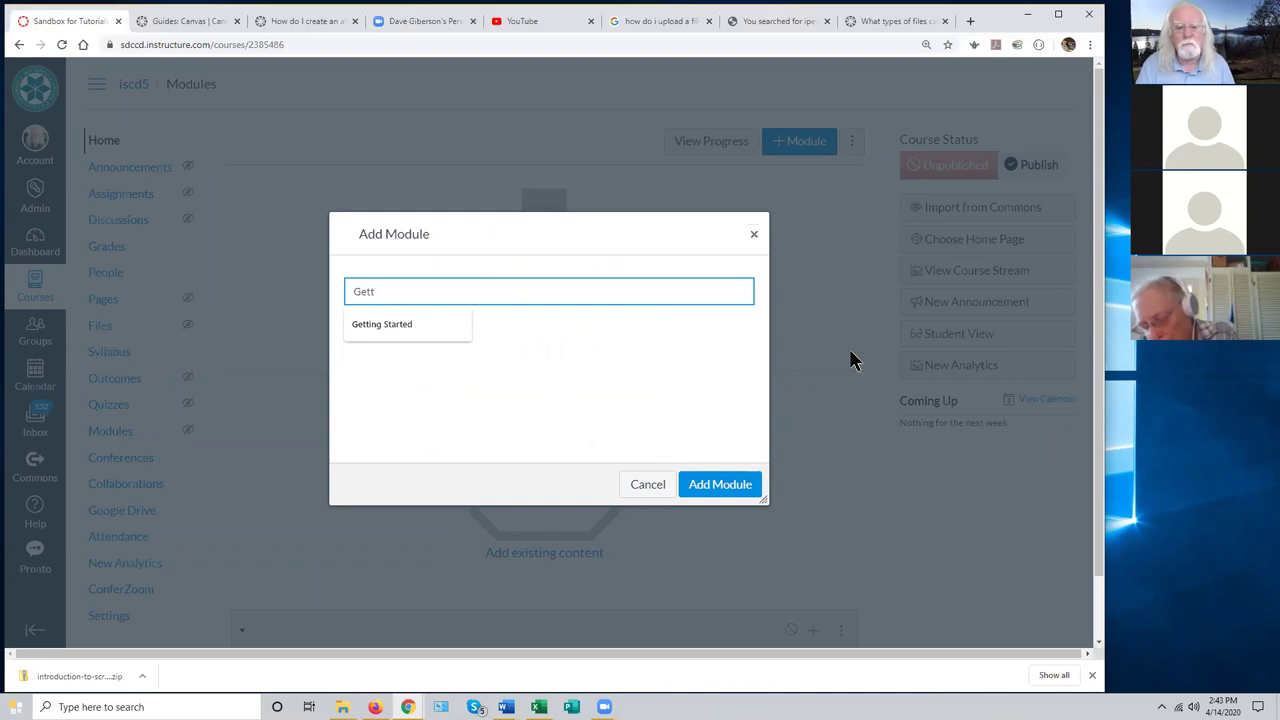
type("In")
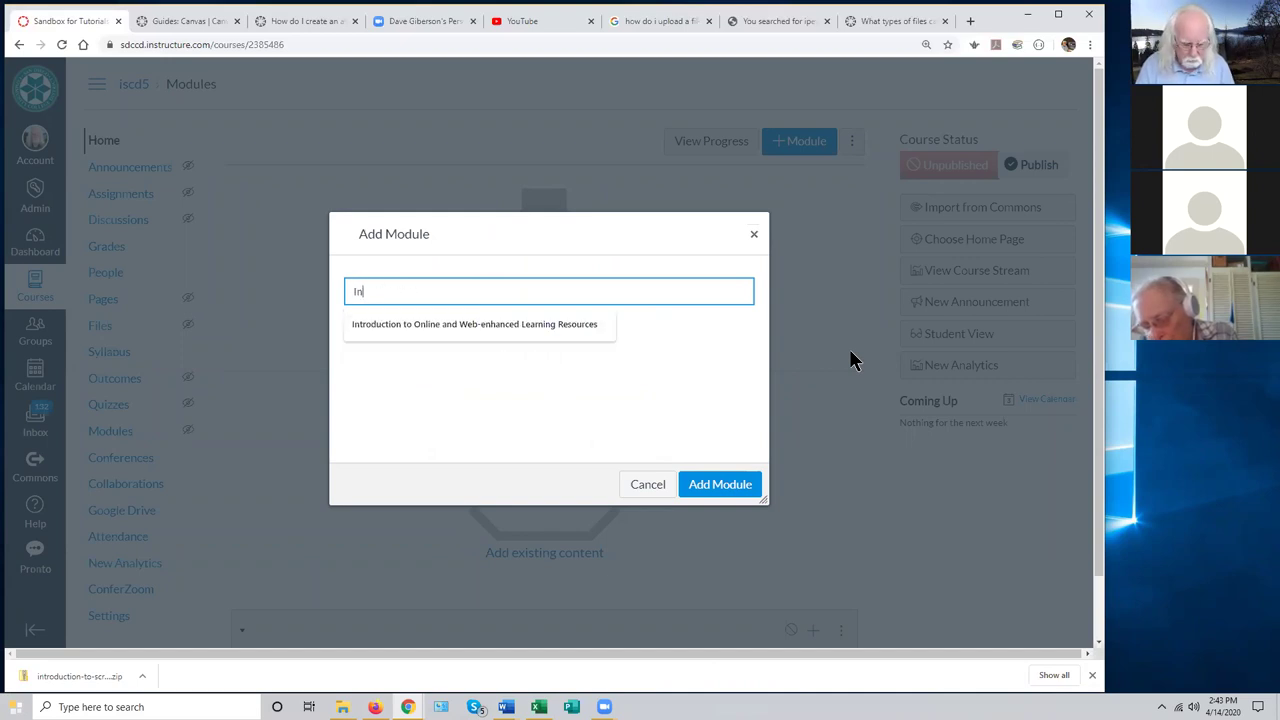
type("troduction")
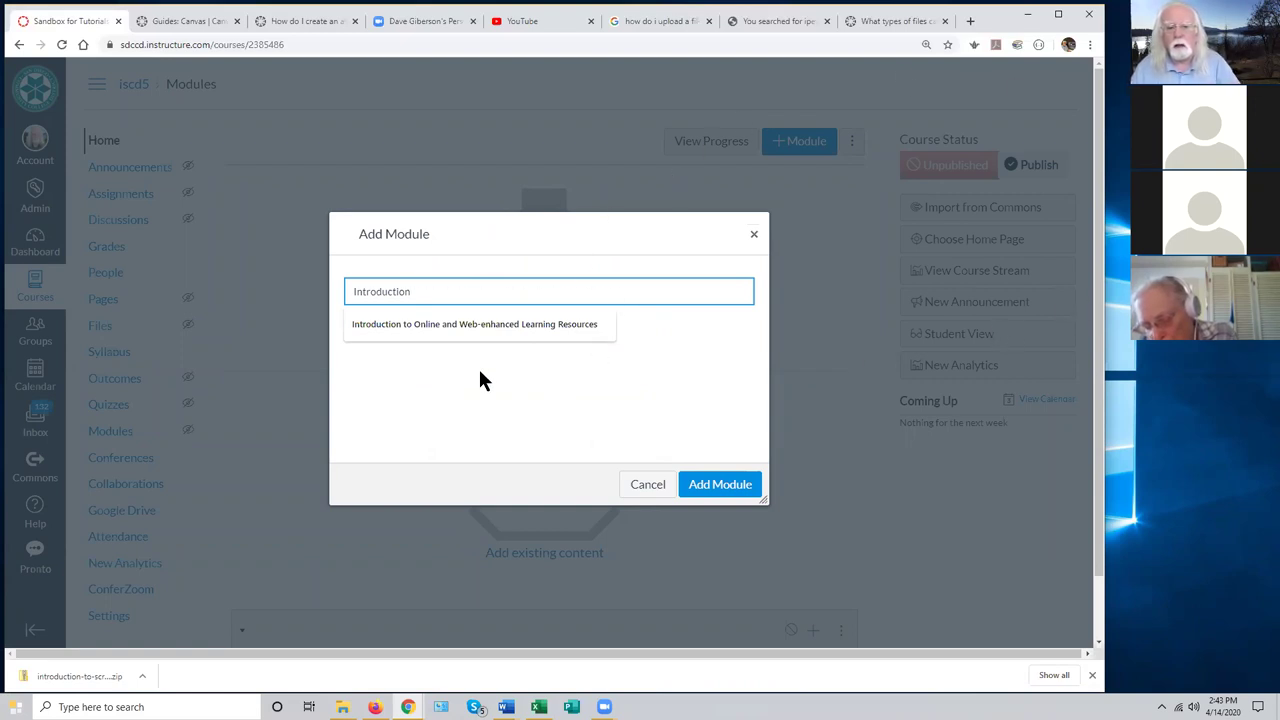
left_click(716, 487)
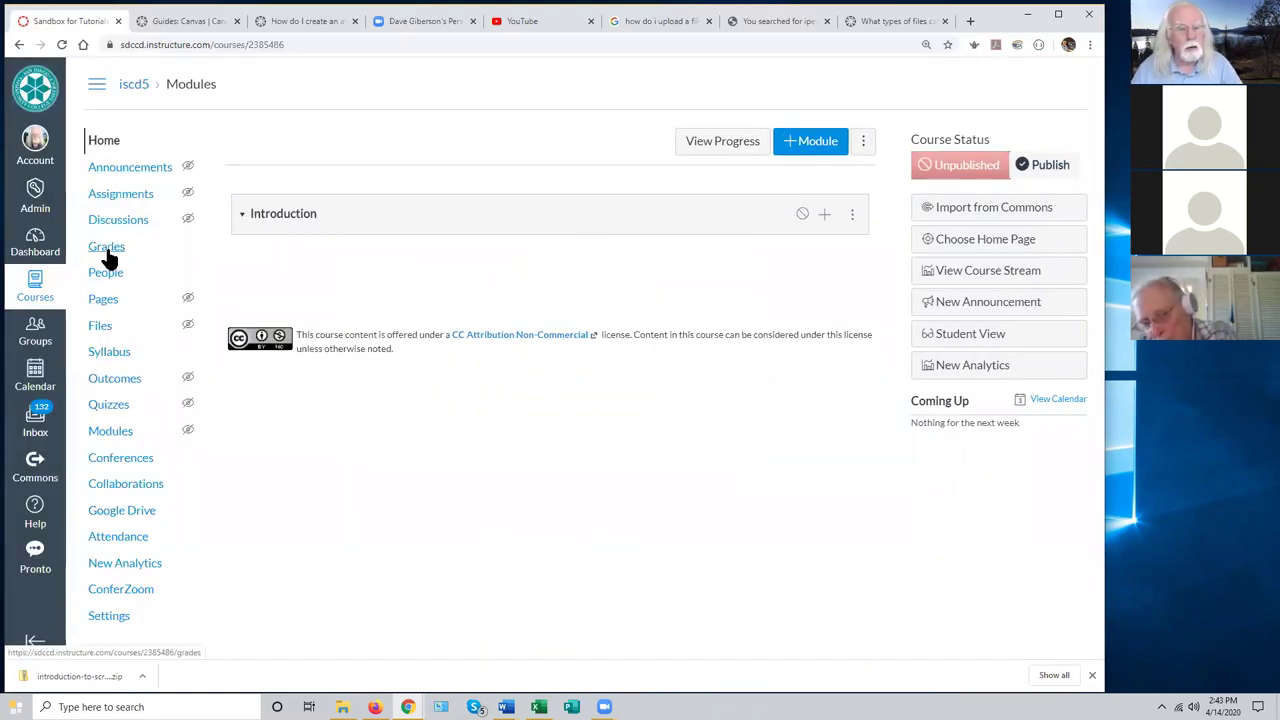
left_click(126, 434)
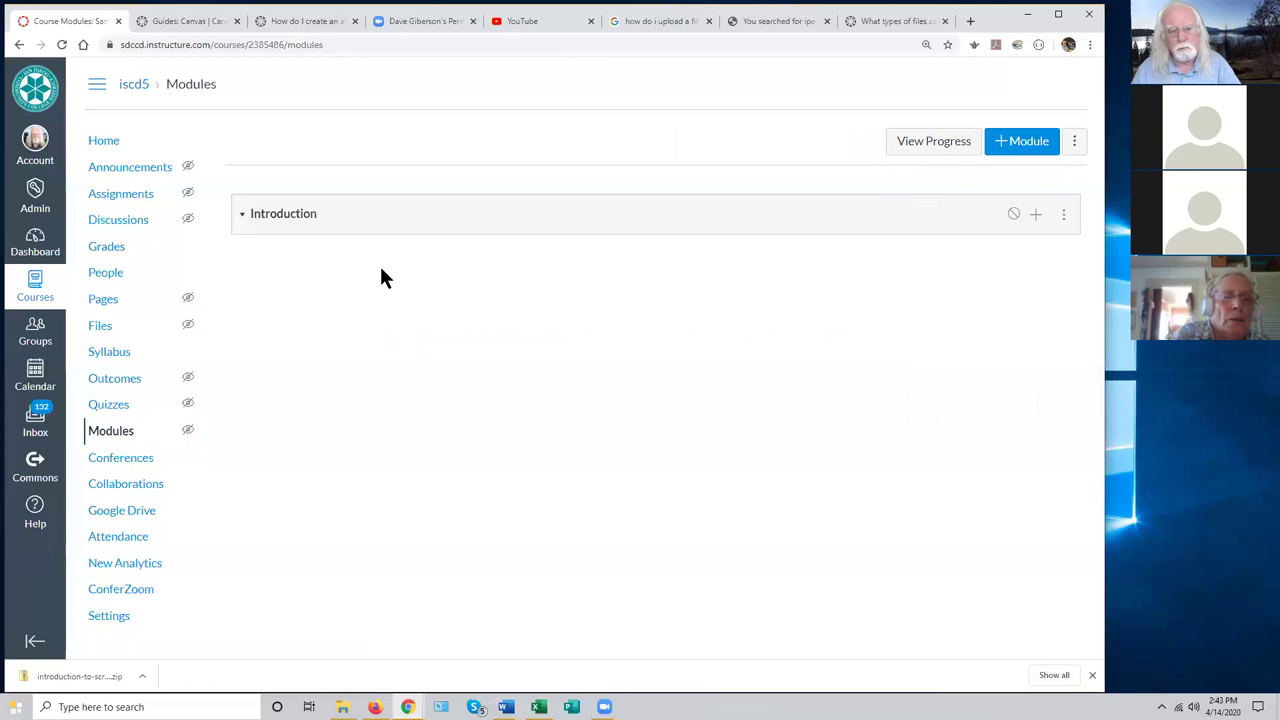
left_click(102, 142)
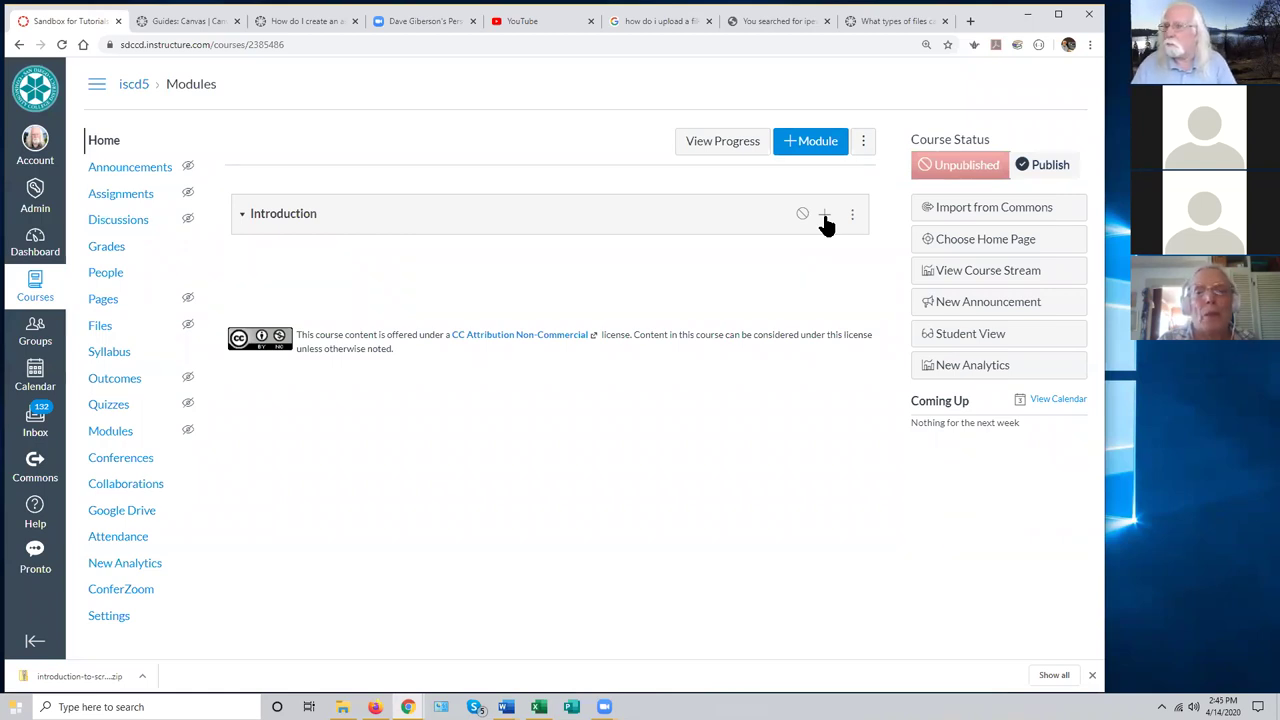
Open Add Item for the Introduction module and expand the item type dropdown
left_click(824, 216)
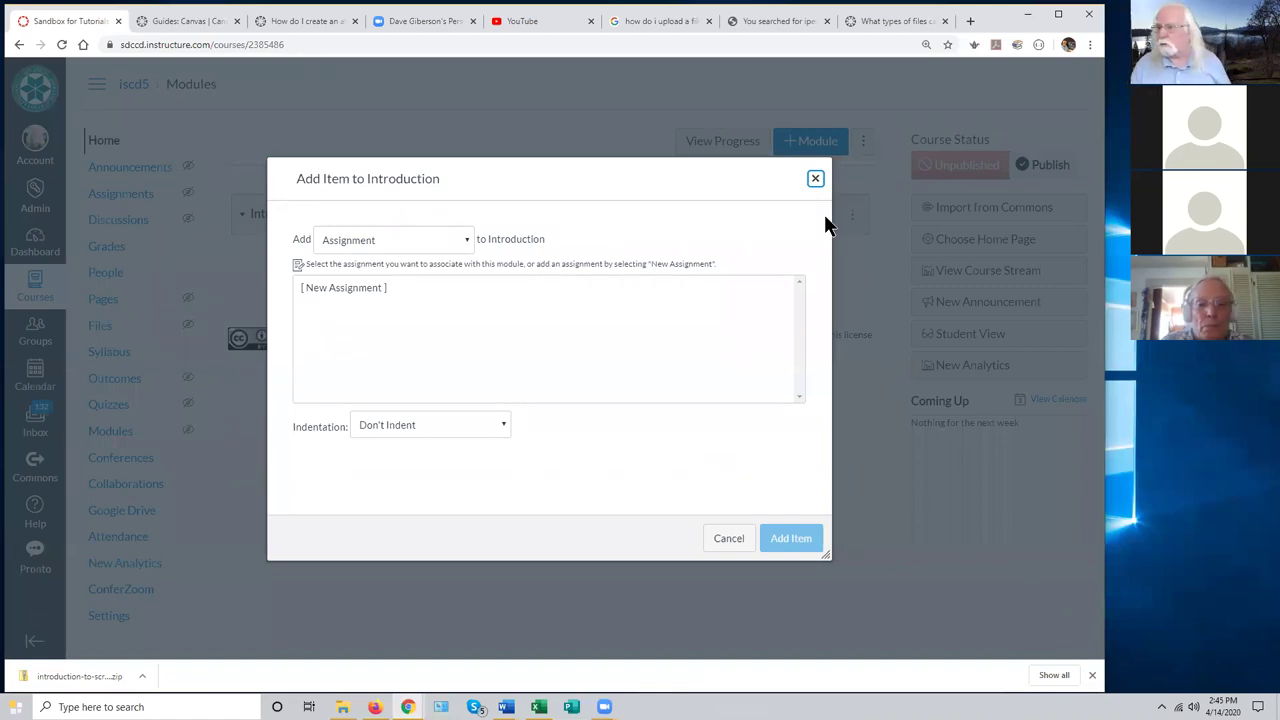
left_click(466, 240)
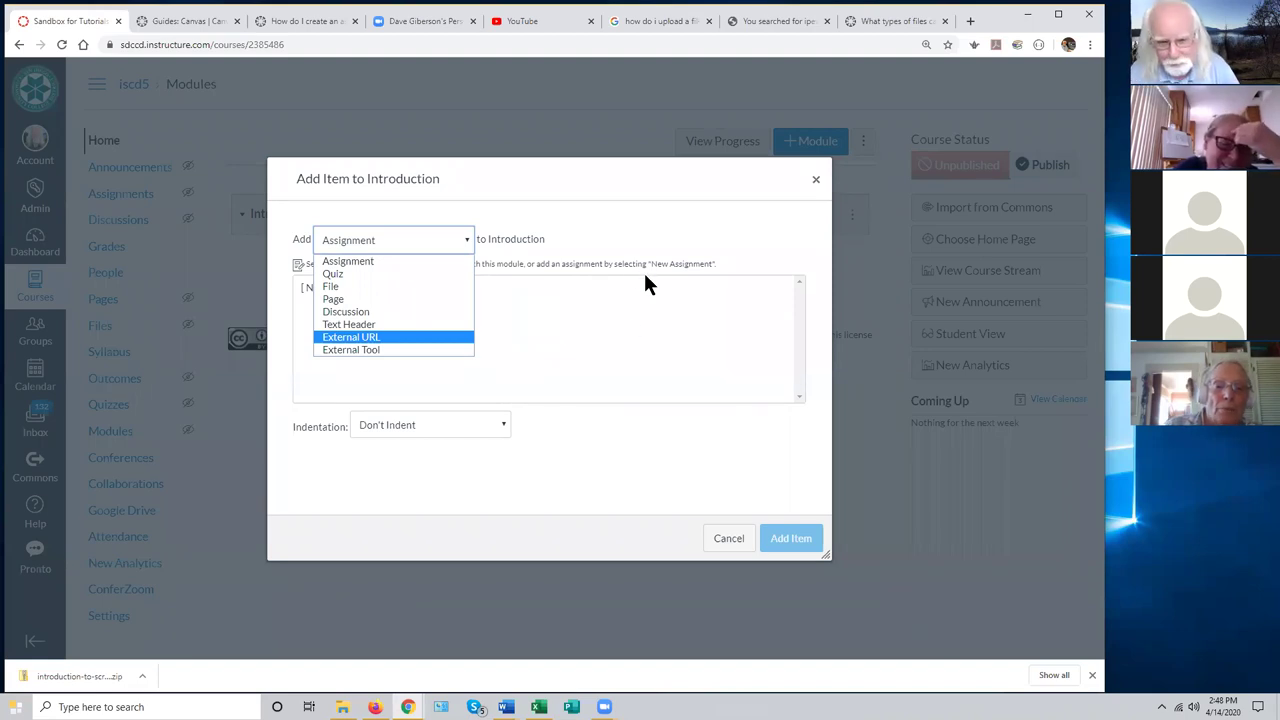
left_click(652, 318)
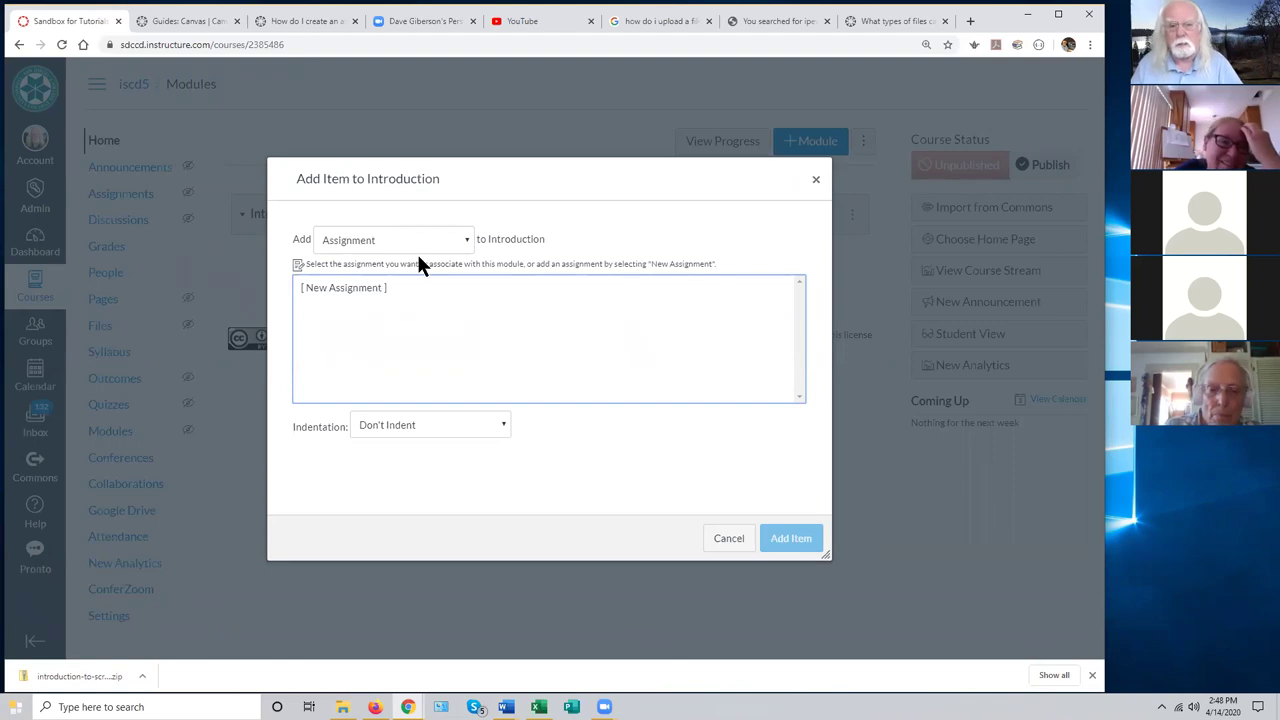
left_click(466, 244)
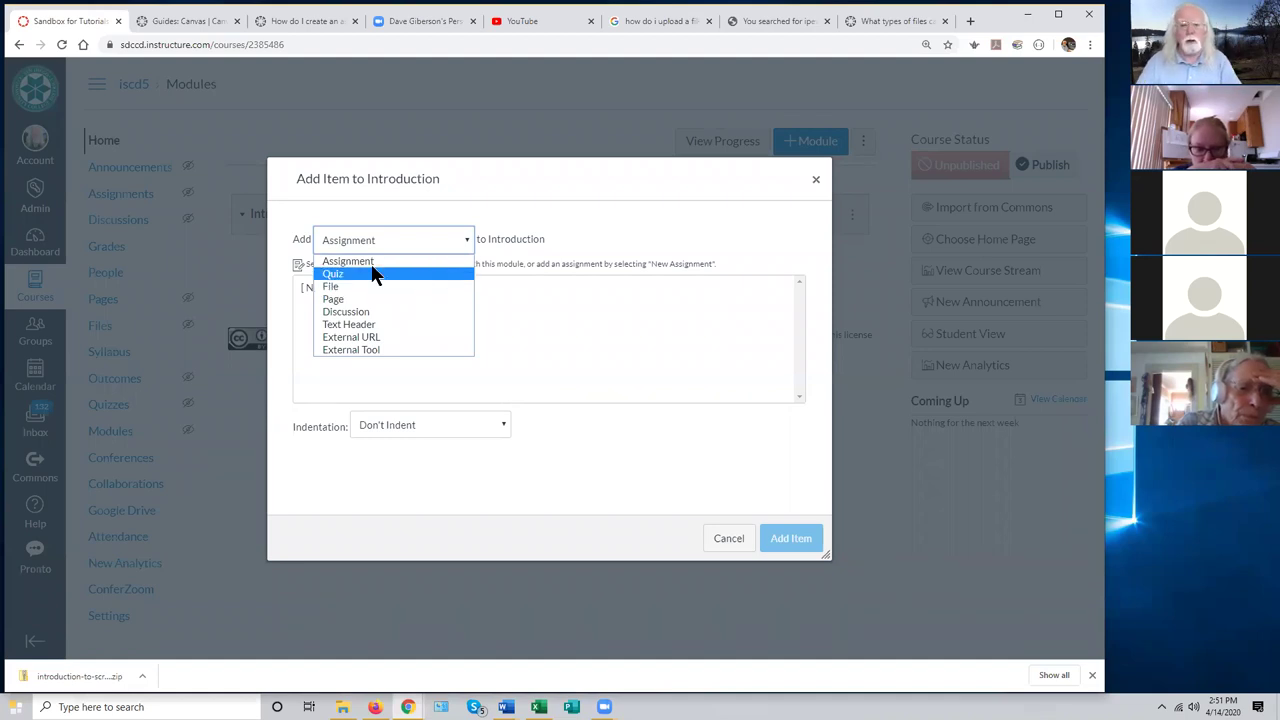
Set the item type to File and select [ New File ] for uploading
left_click(332, 289)
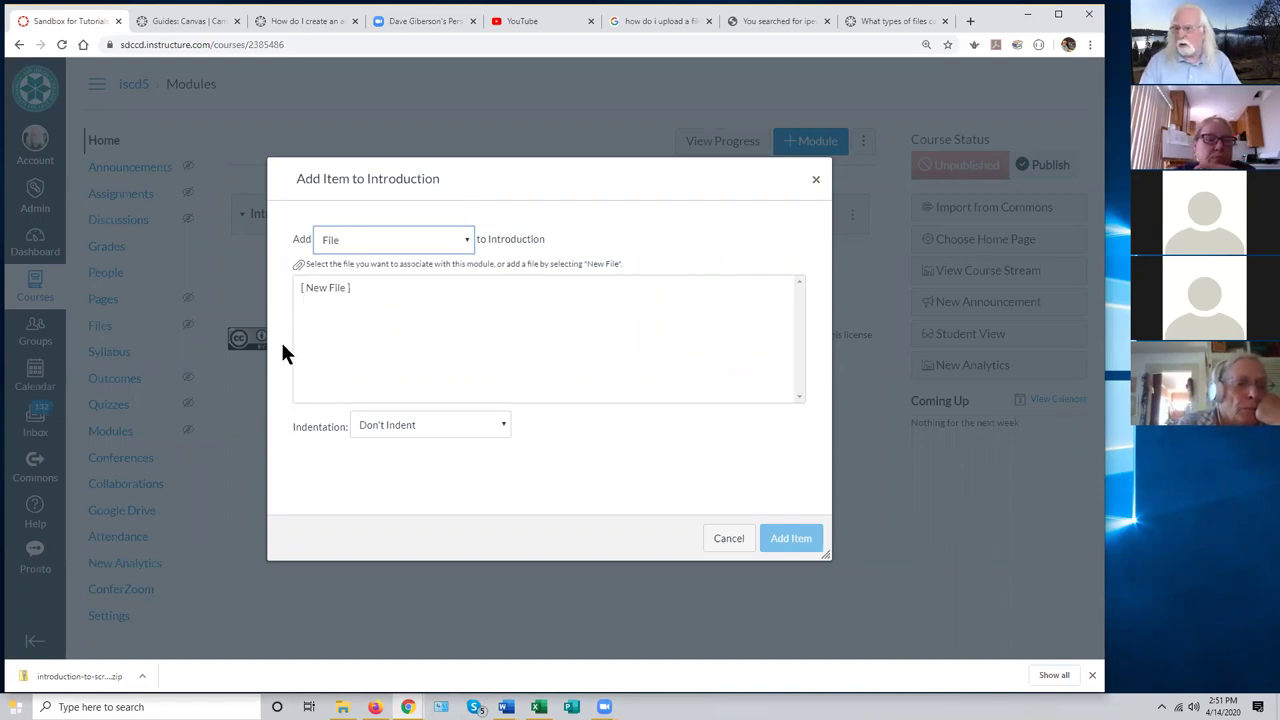
left_click(323, 284)
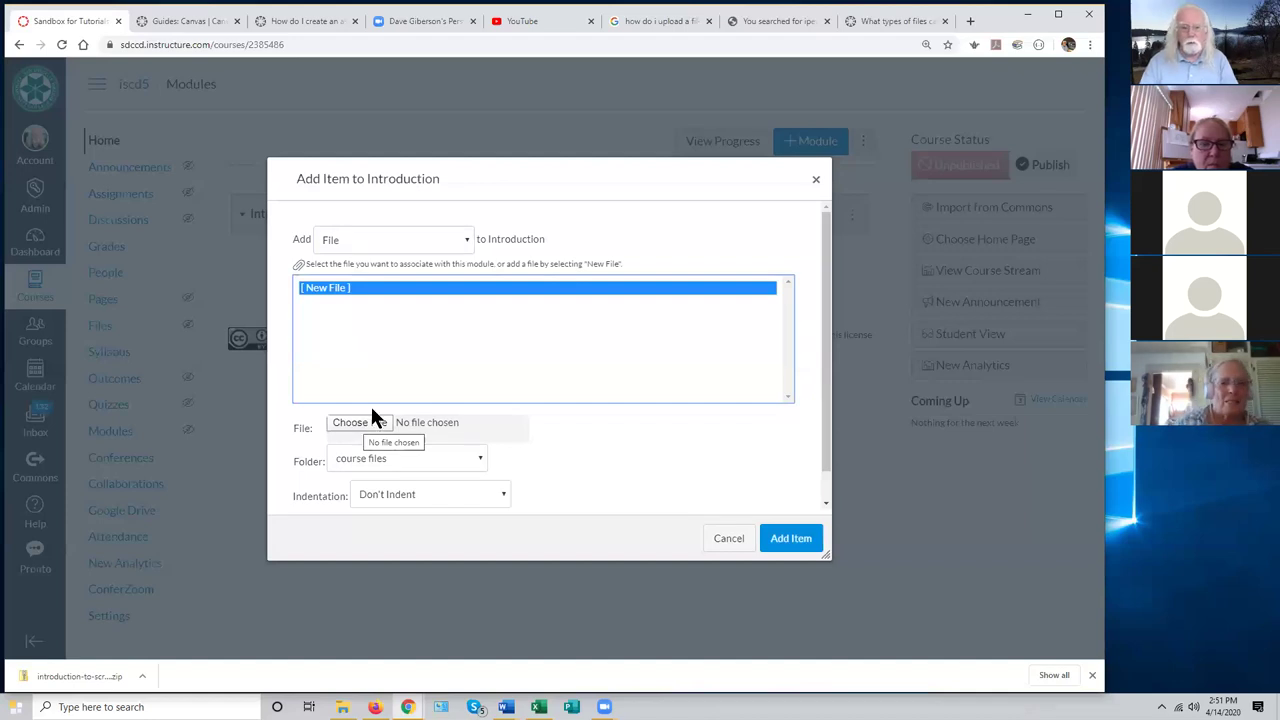
Attach Introduction to Camtasia Syllabus.docx from the Content Creation Tutorial Files folder as the new file
left_click(358, 416)
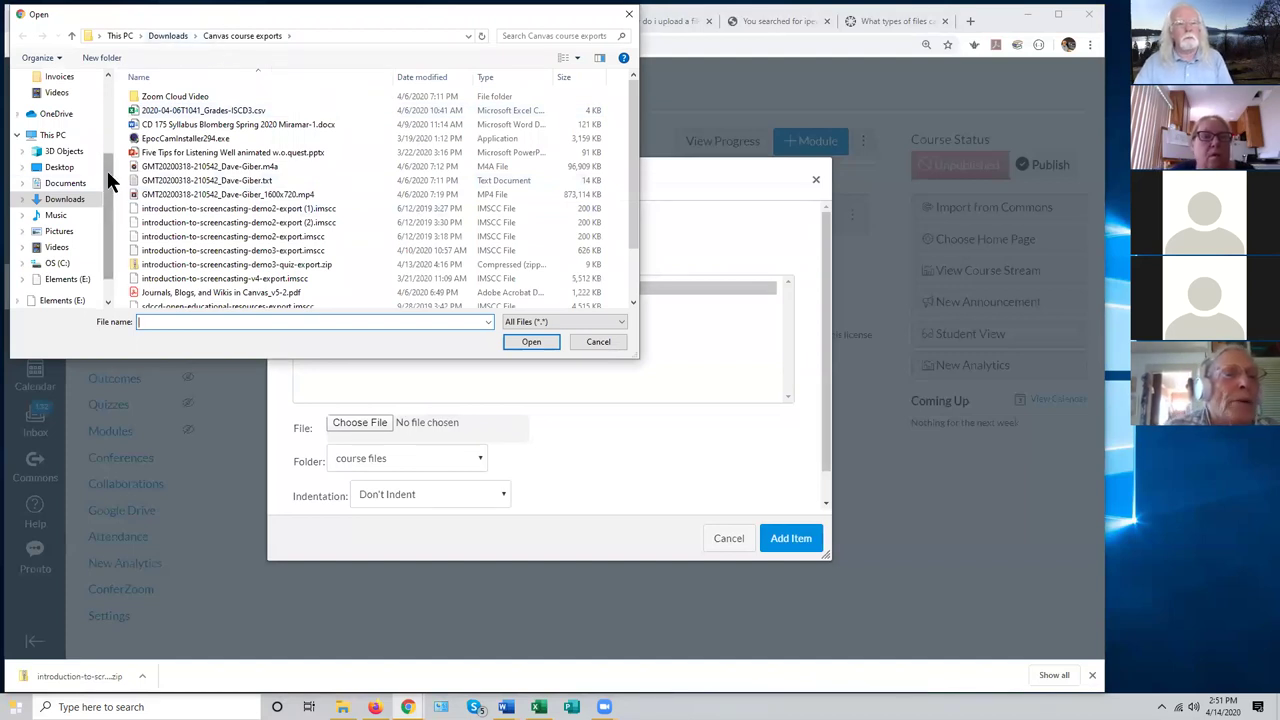
left_click_drag(107, 170, 112, 109)
left_click(78, 133)
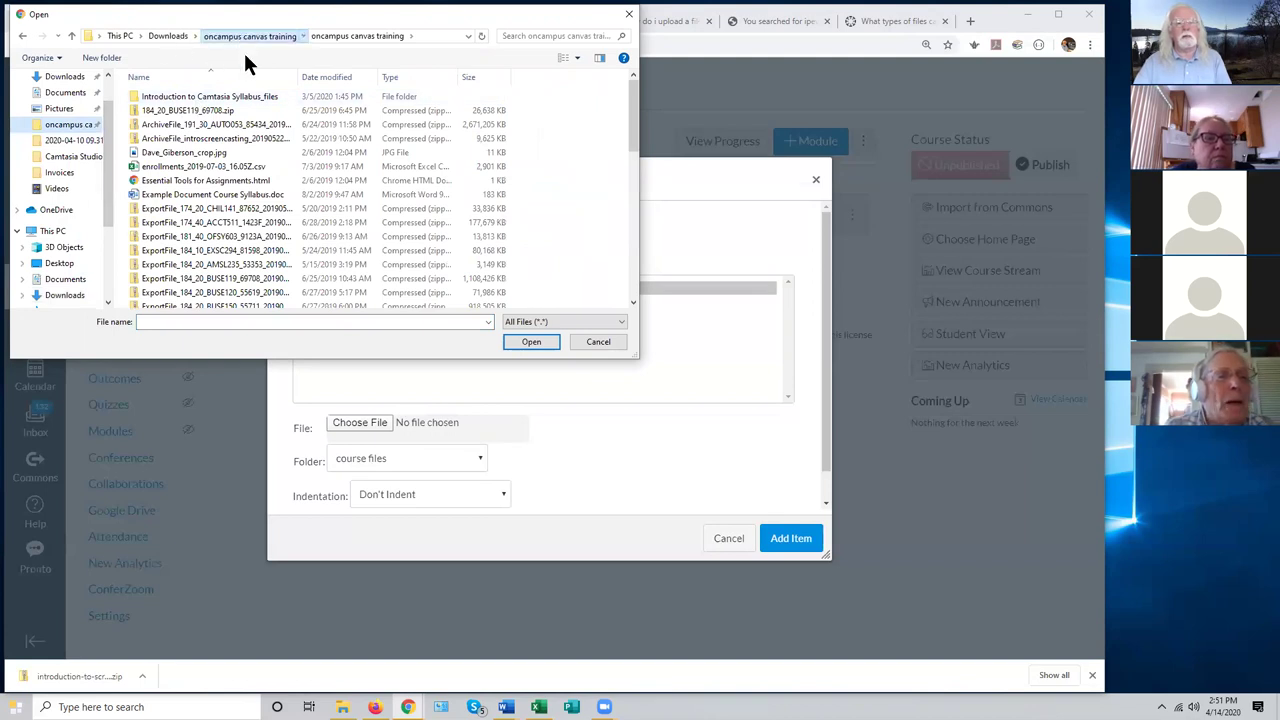
left_click(237, 37)
left_click(215, 96)
double_click(215, 96)
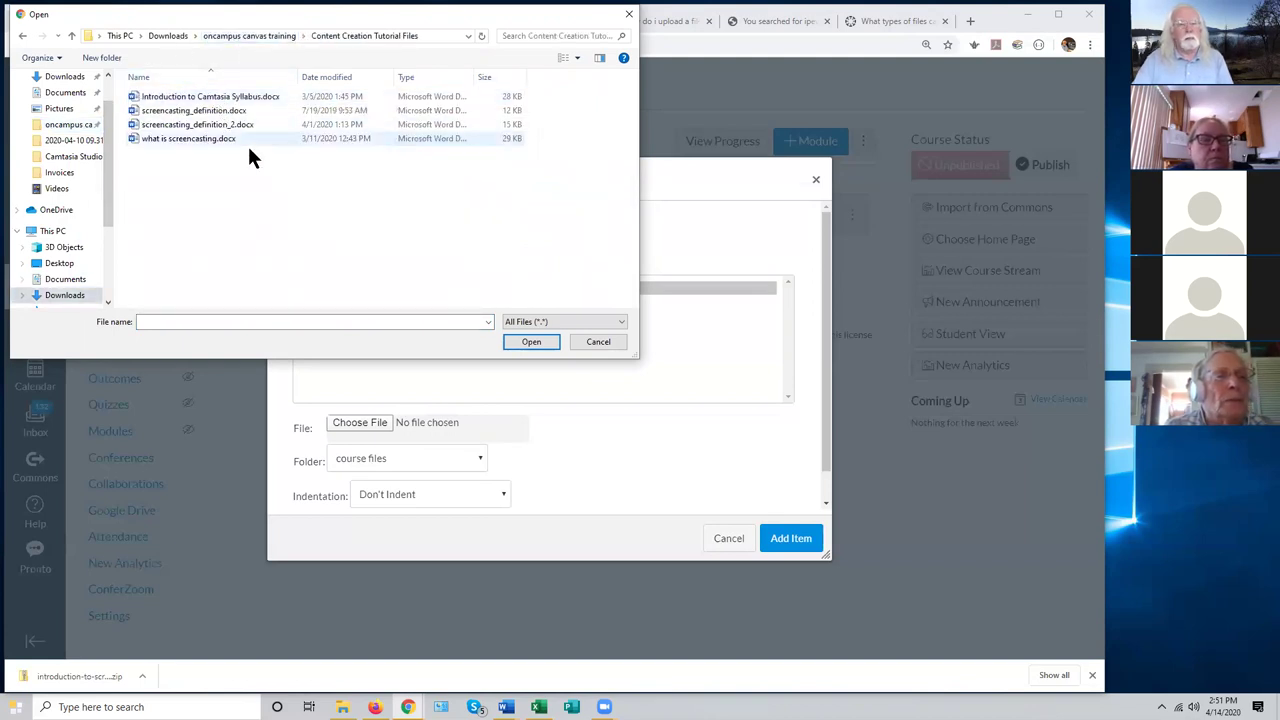
left_click(245, 103)
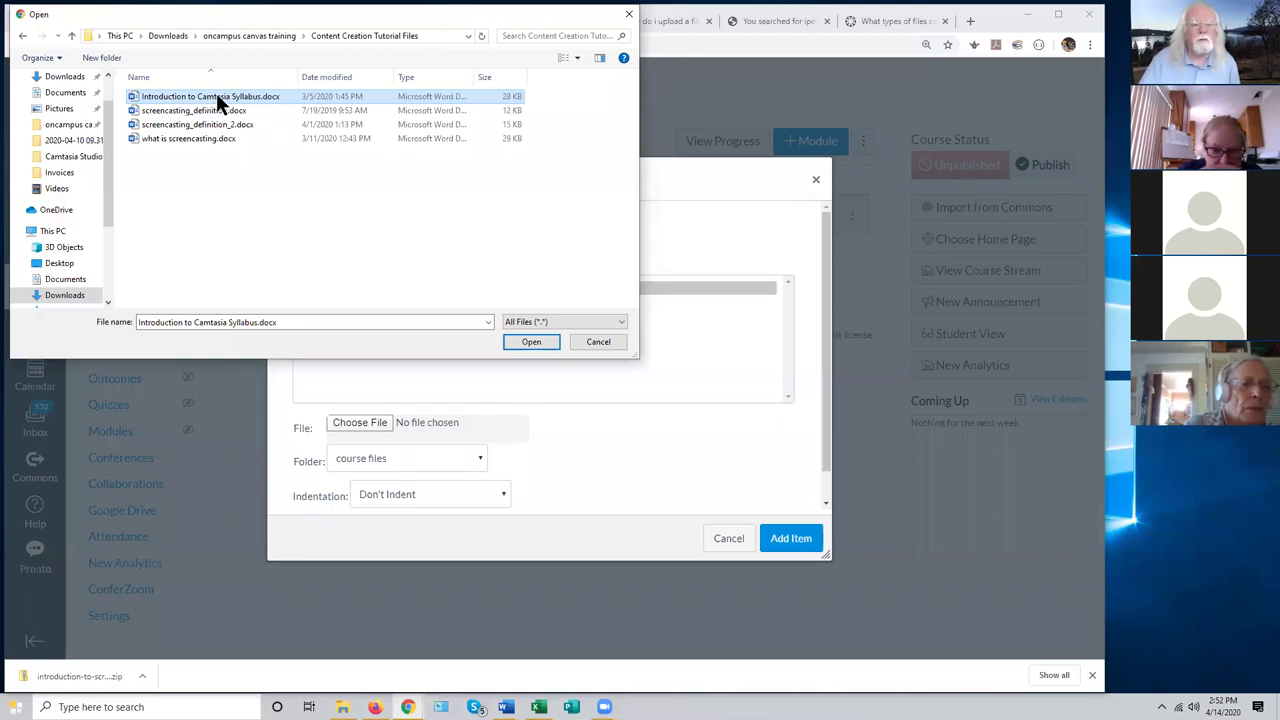
left_click(533, 340)
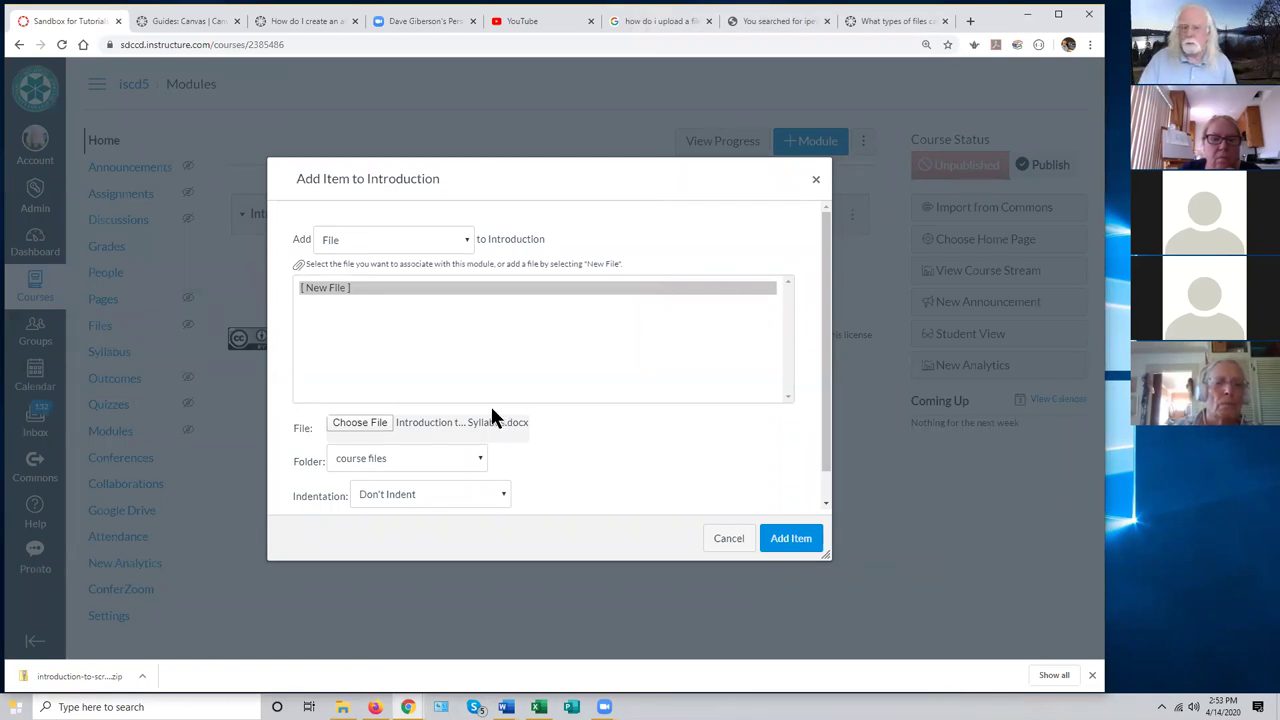
Add the syllabus file to the Introduction module and open its item options menu
left_click(791, 542)
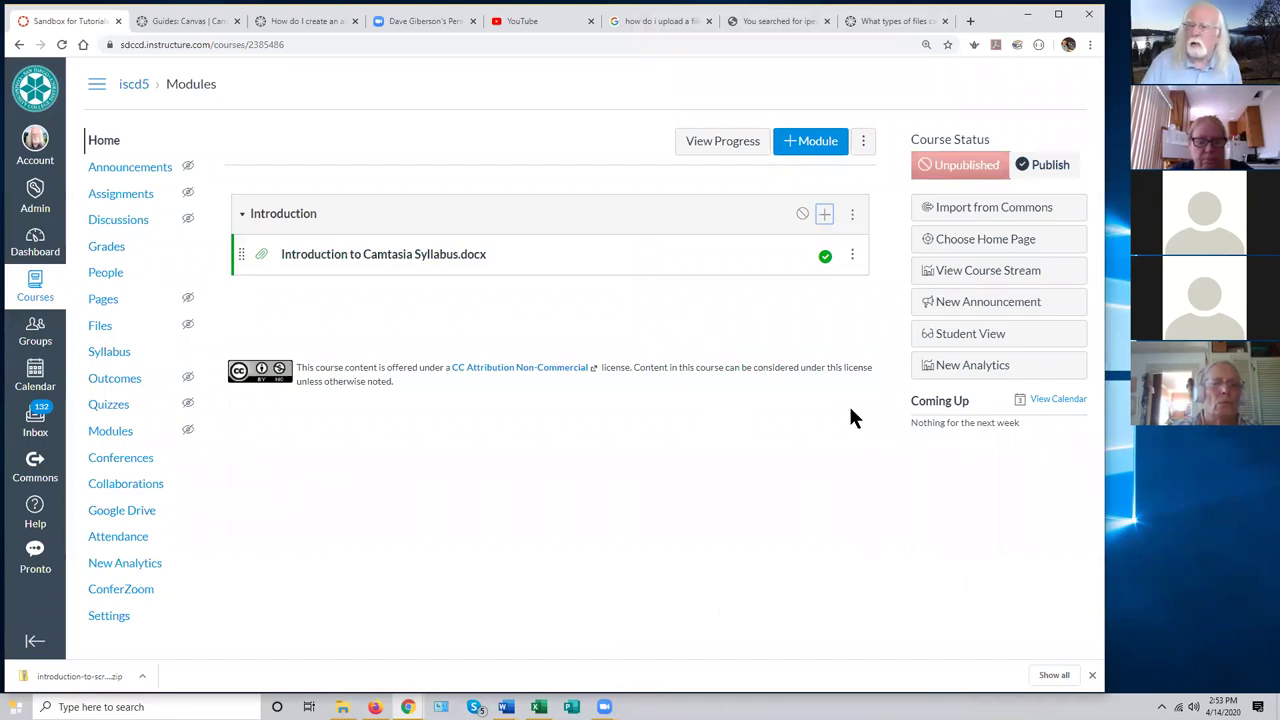
left_click(852, 258)
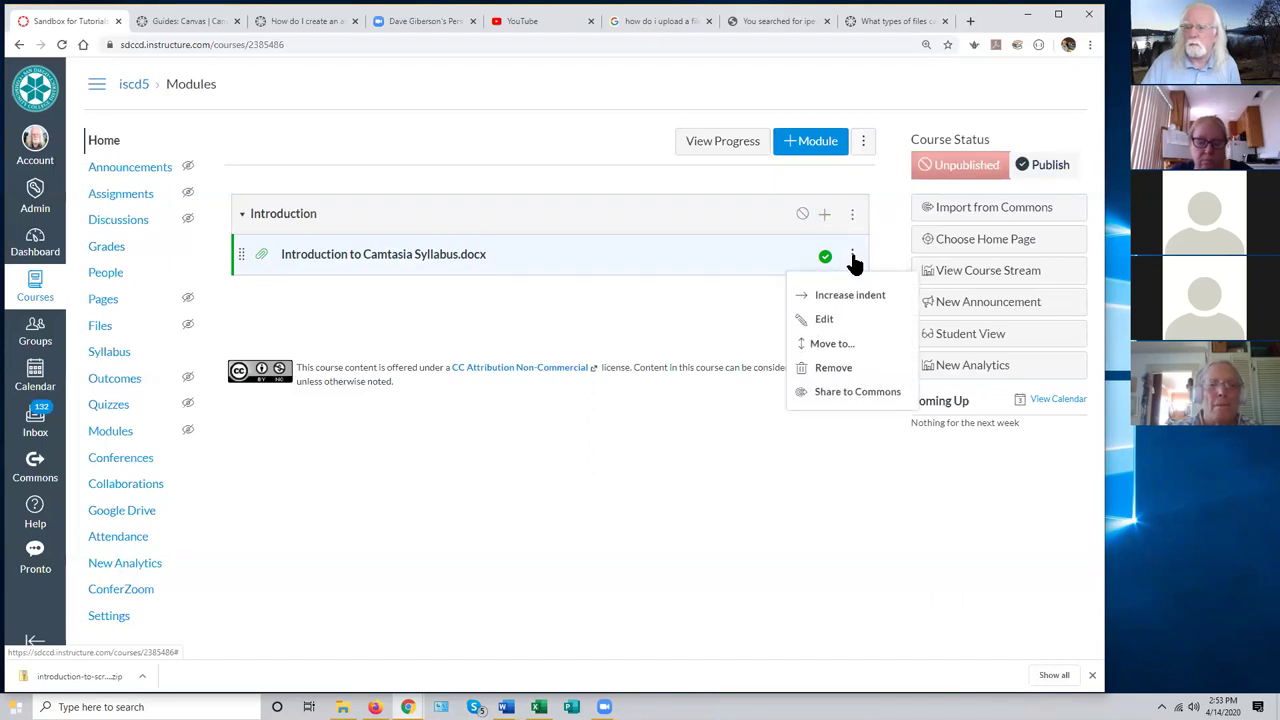
Retitle the syllabus item 'Introduction to Camtasia Syllabus' by removing the '.docx' extension
left_click(832, 322)
left_click(612, 343)
key("End")
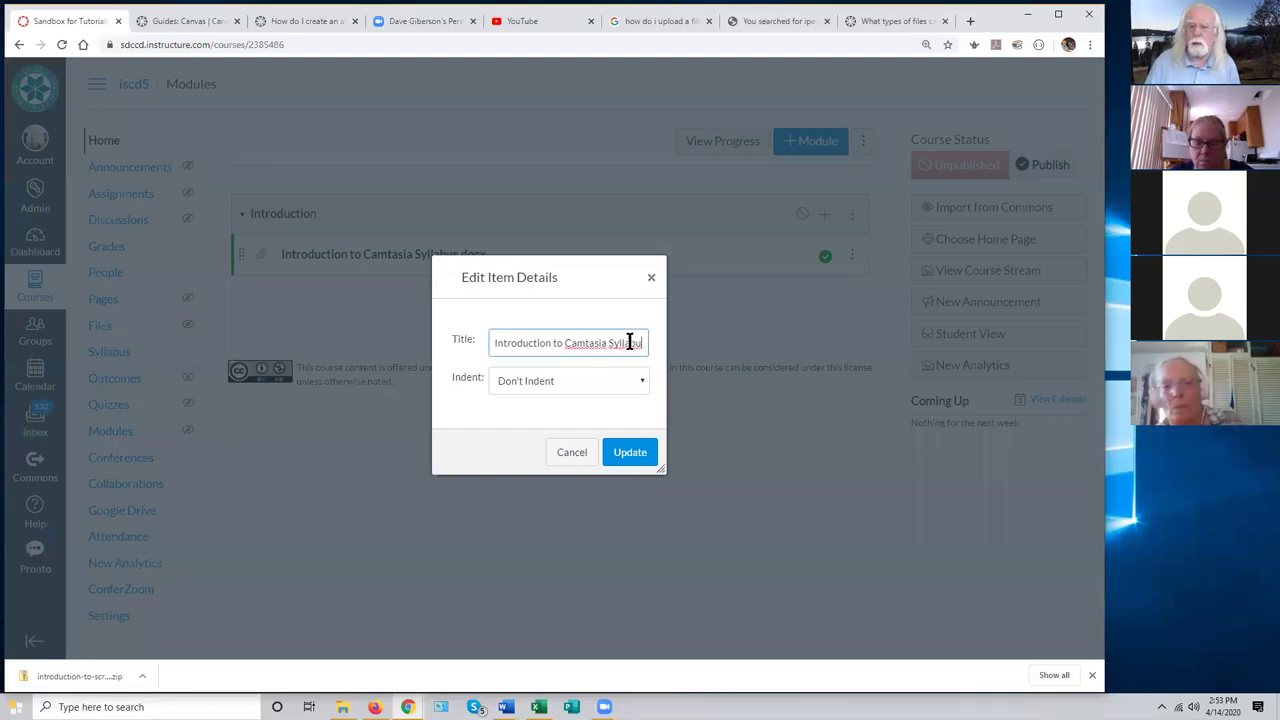
key("BackSpace")
key("BackSpace")
key("BackSpace")
key("BackSpace")
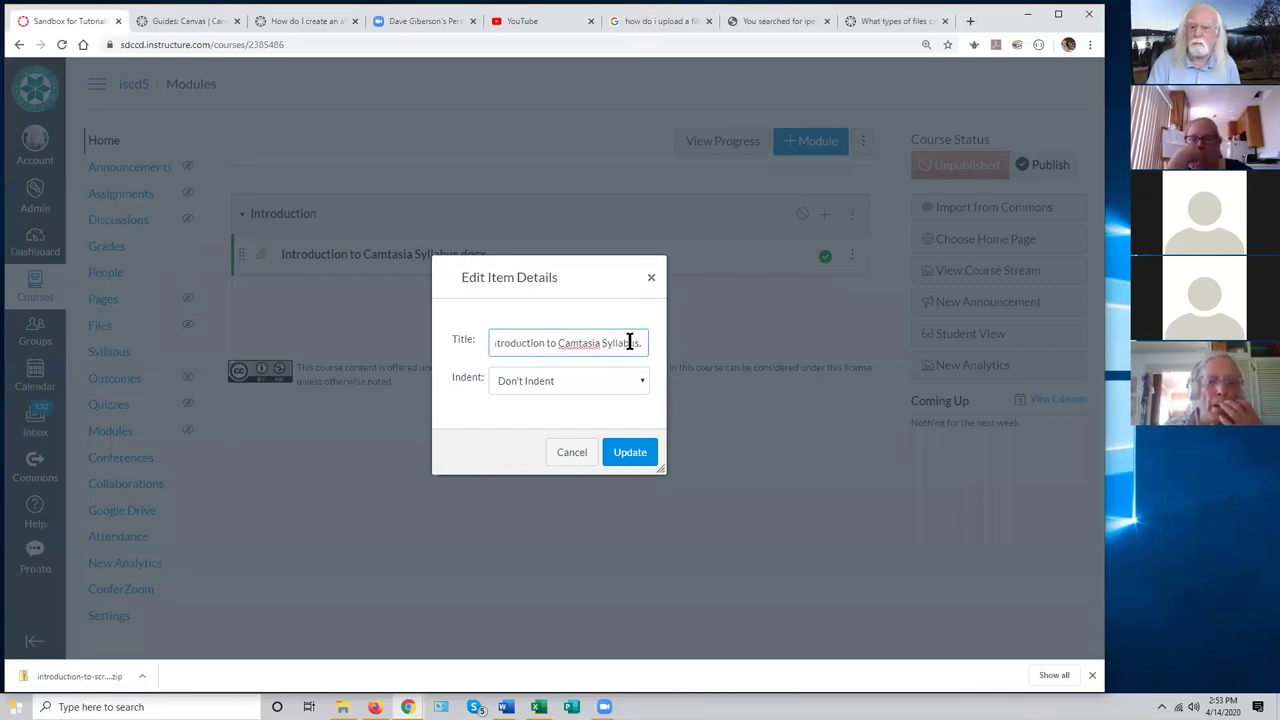
key("BackSpace")
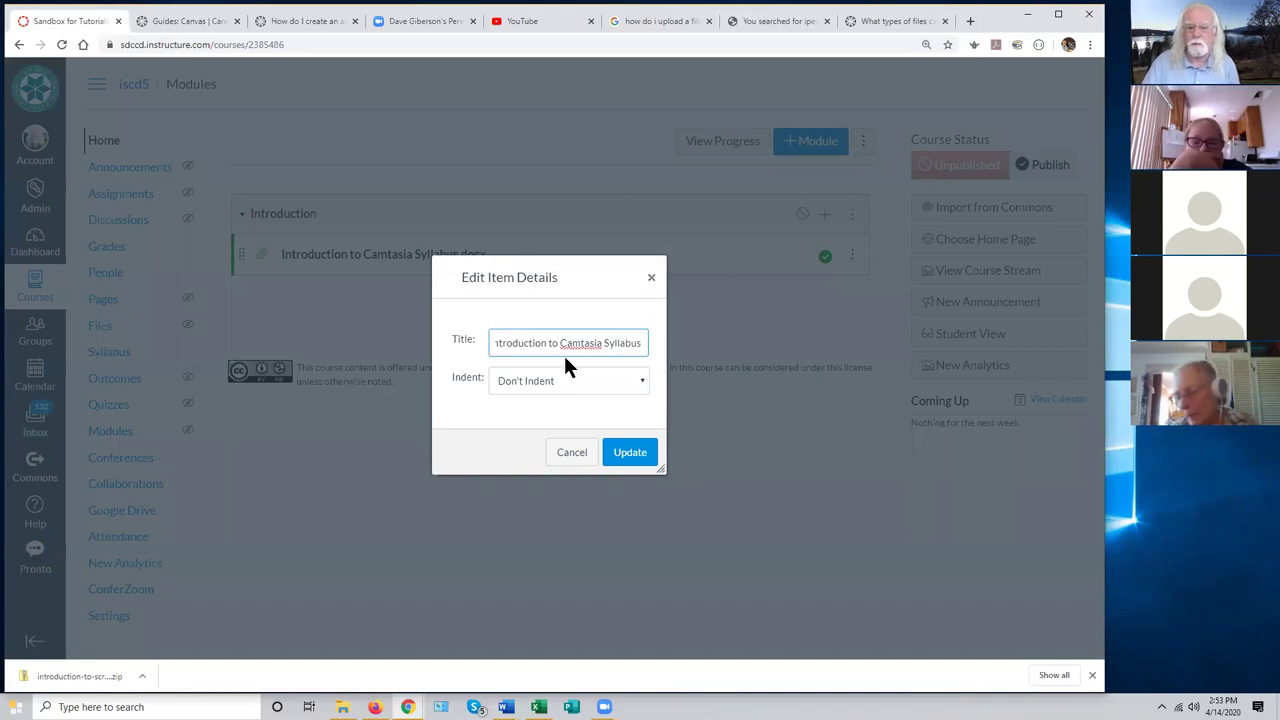
left_click(630, 455)
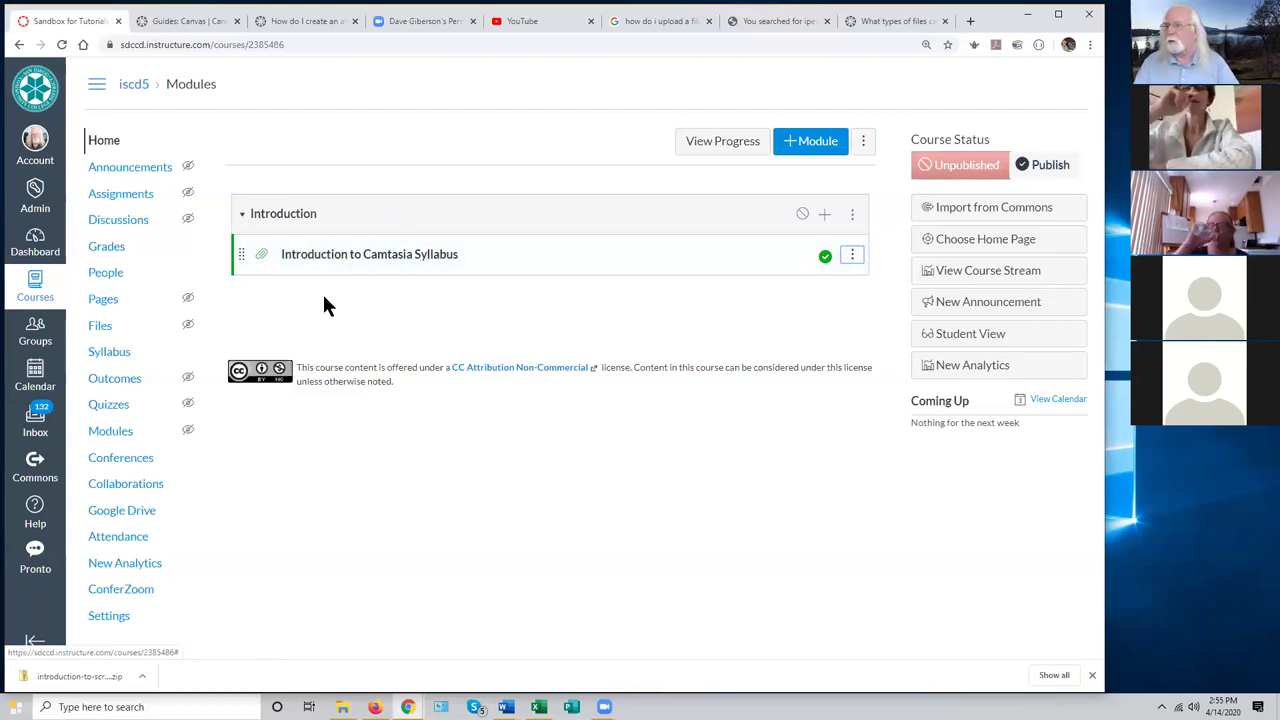
left_click(402, 259)
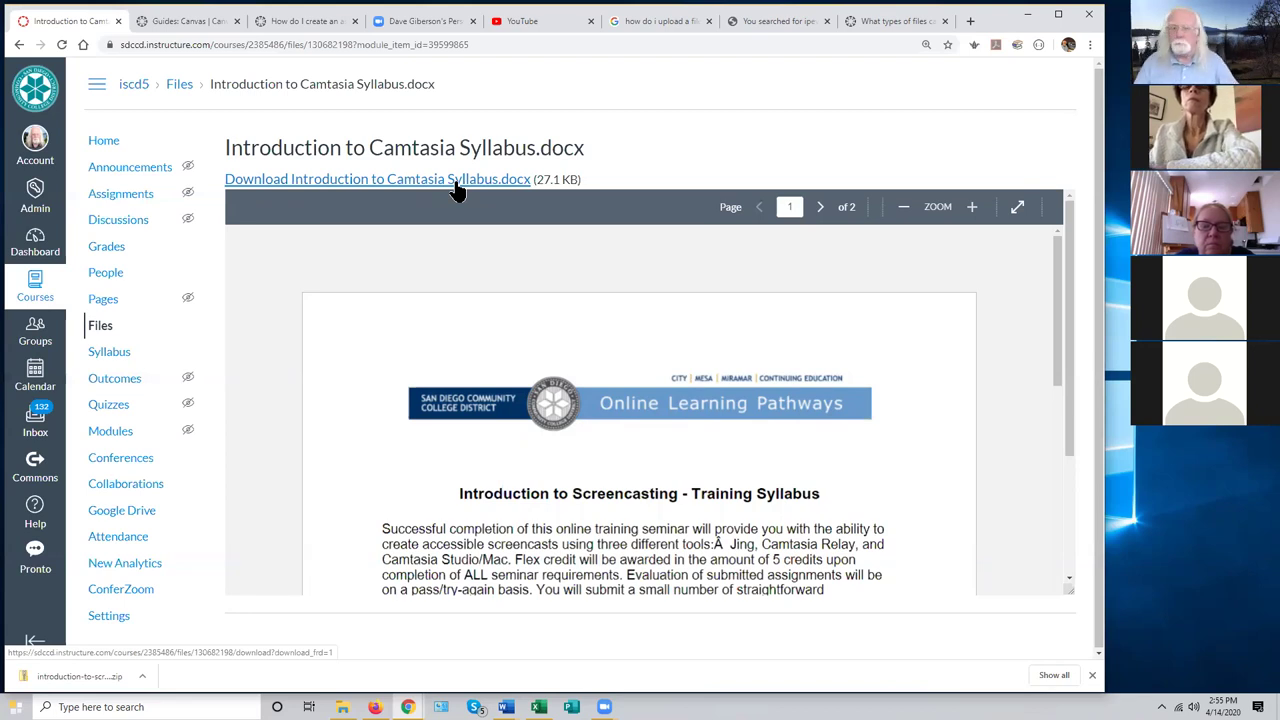
Scroll through the syllabus file preview showing the Online Learning Pathways banner
left_click_drag(1056, 348, 1050, 290)
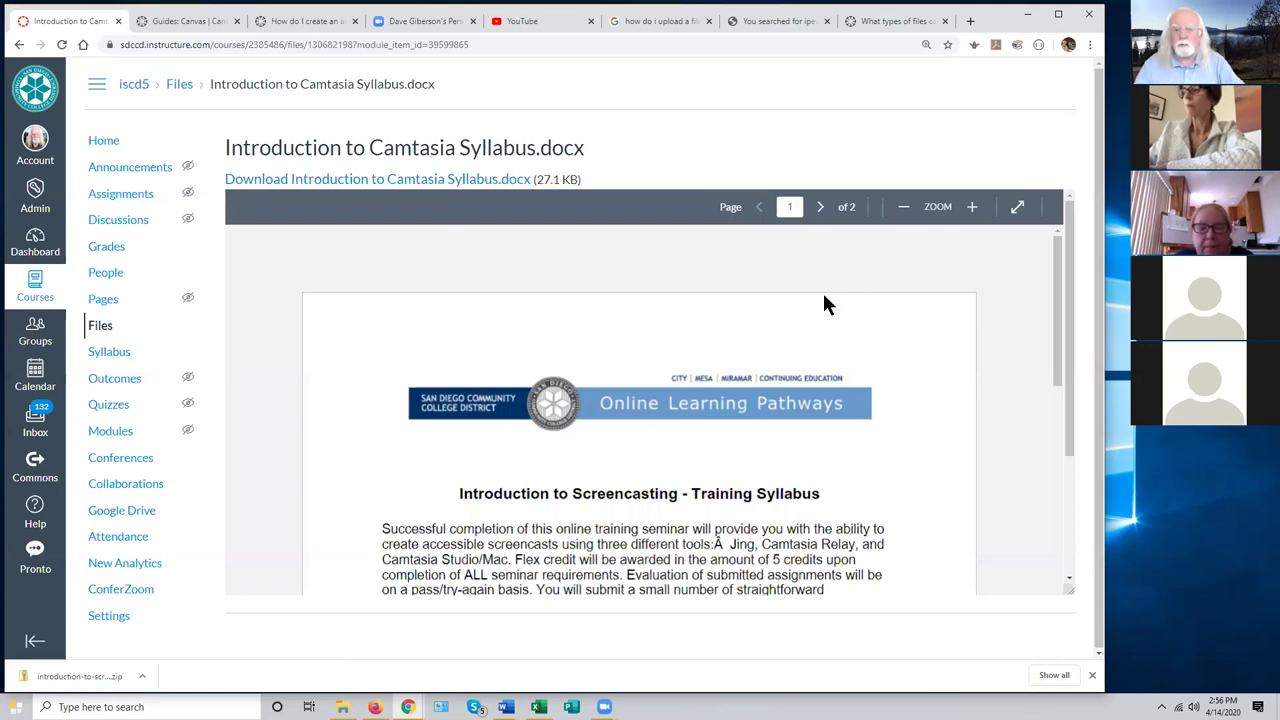
scroll(660, 492, "down", 1)
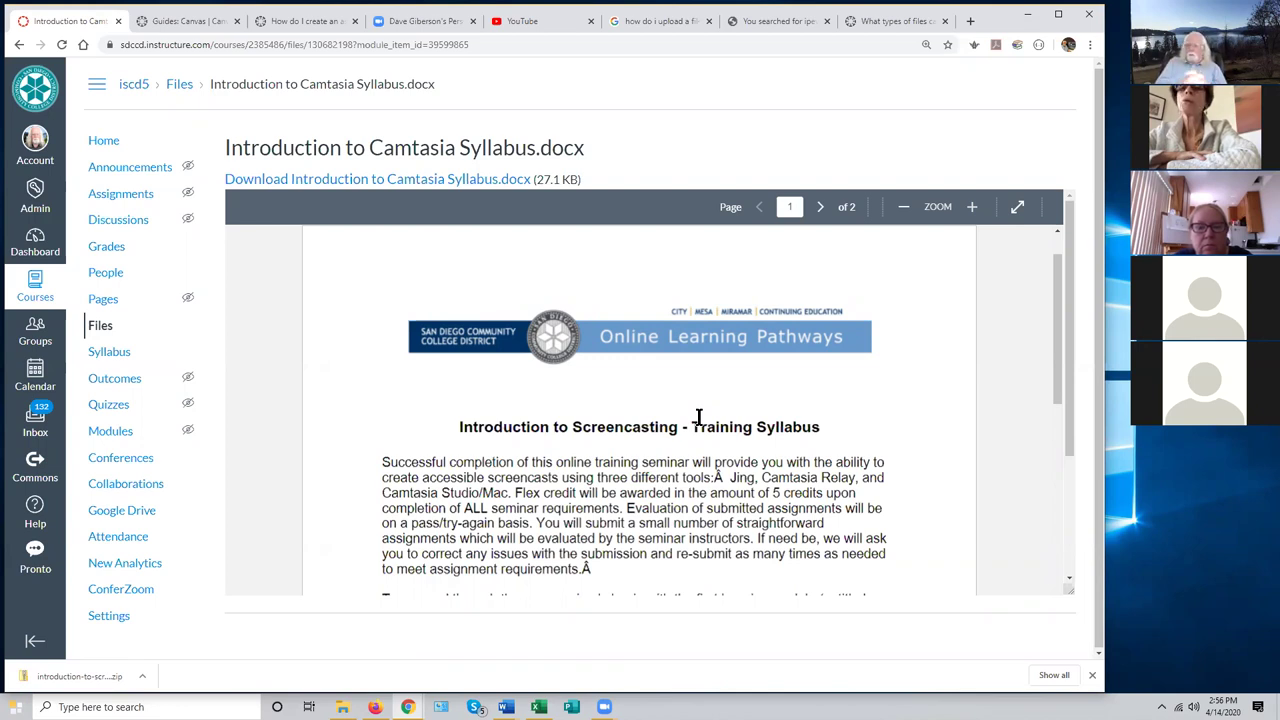
Review the rest of the syllabus preview, then return to the course Modules page
scroll(646, 330, "down", 3)
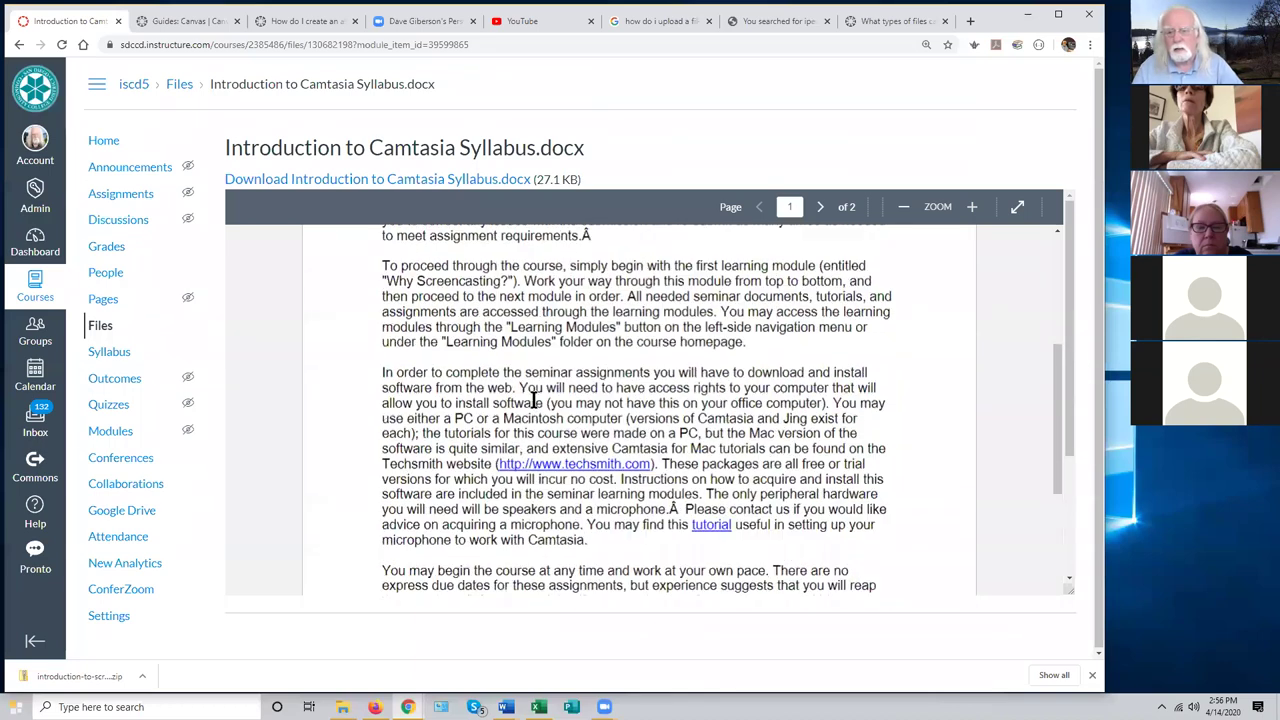
left_click_drag(1053, 391, 1045, 278)
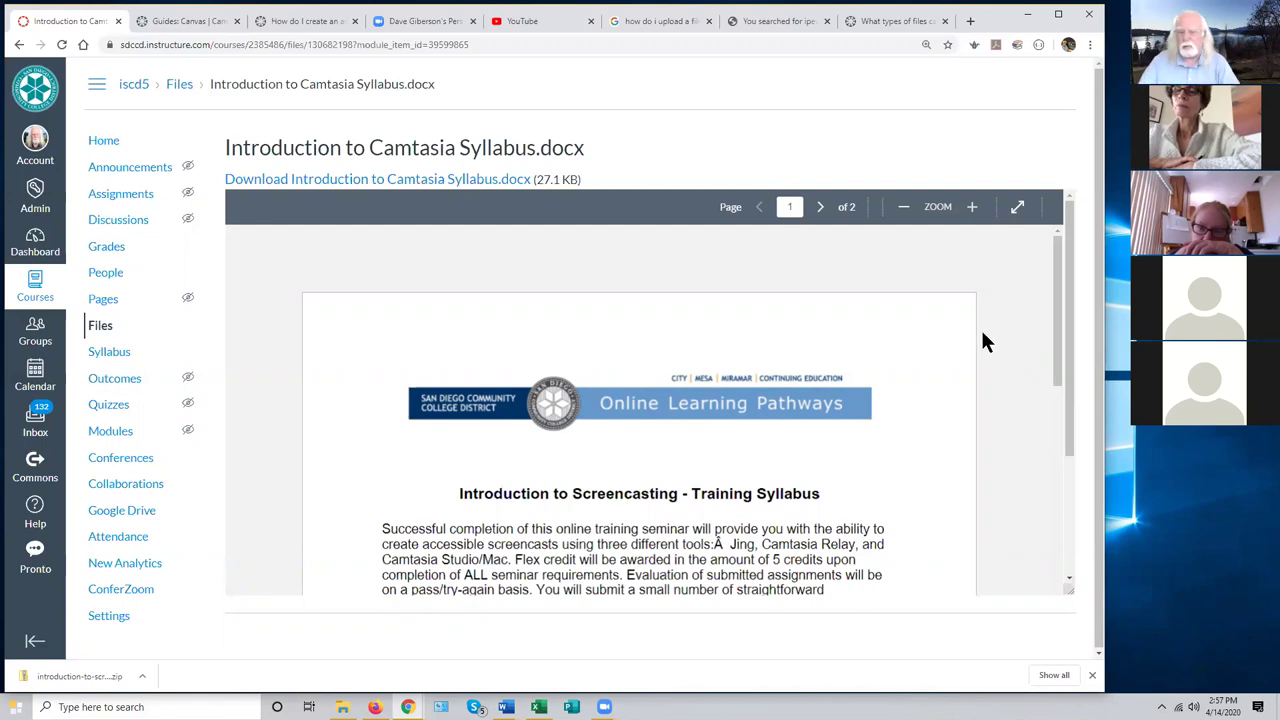
scroll(921, 360, "down", 5)
scroll(924, 417, "down", 4)
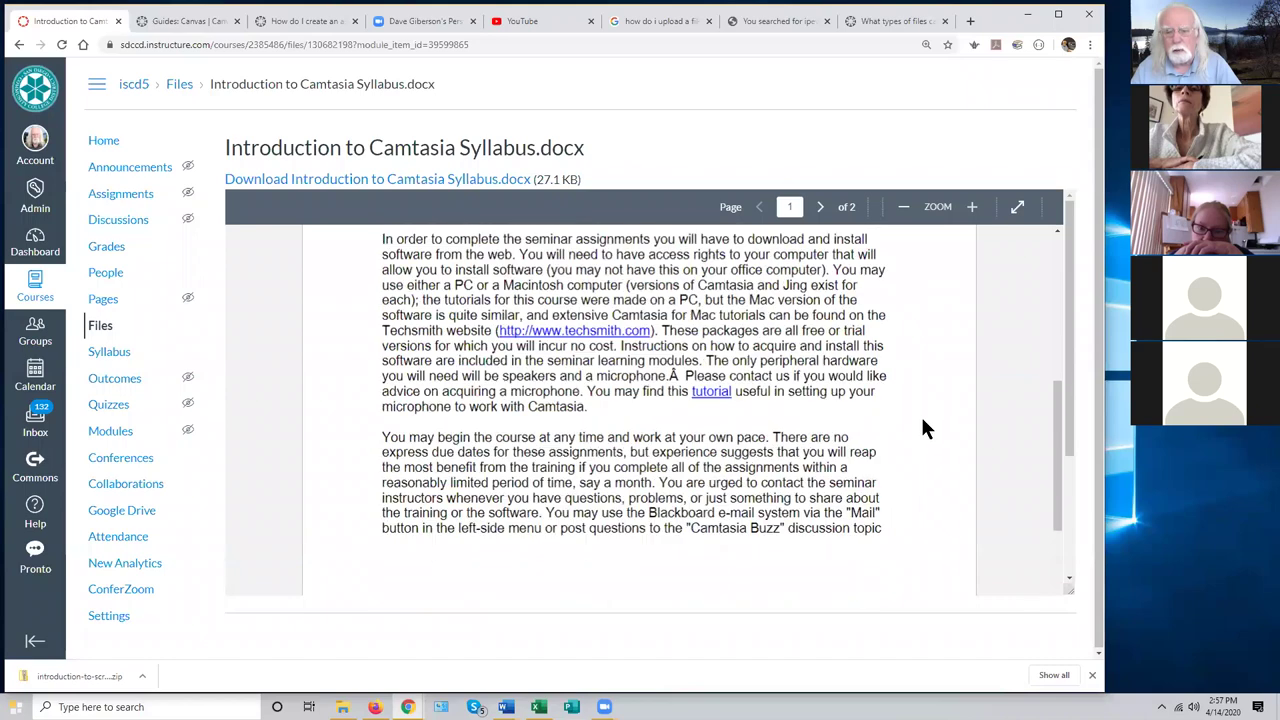
scroll(921, 437, "down", 3)
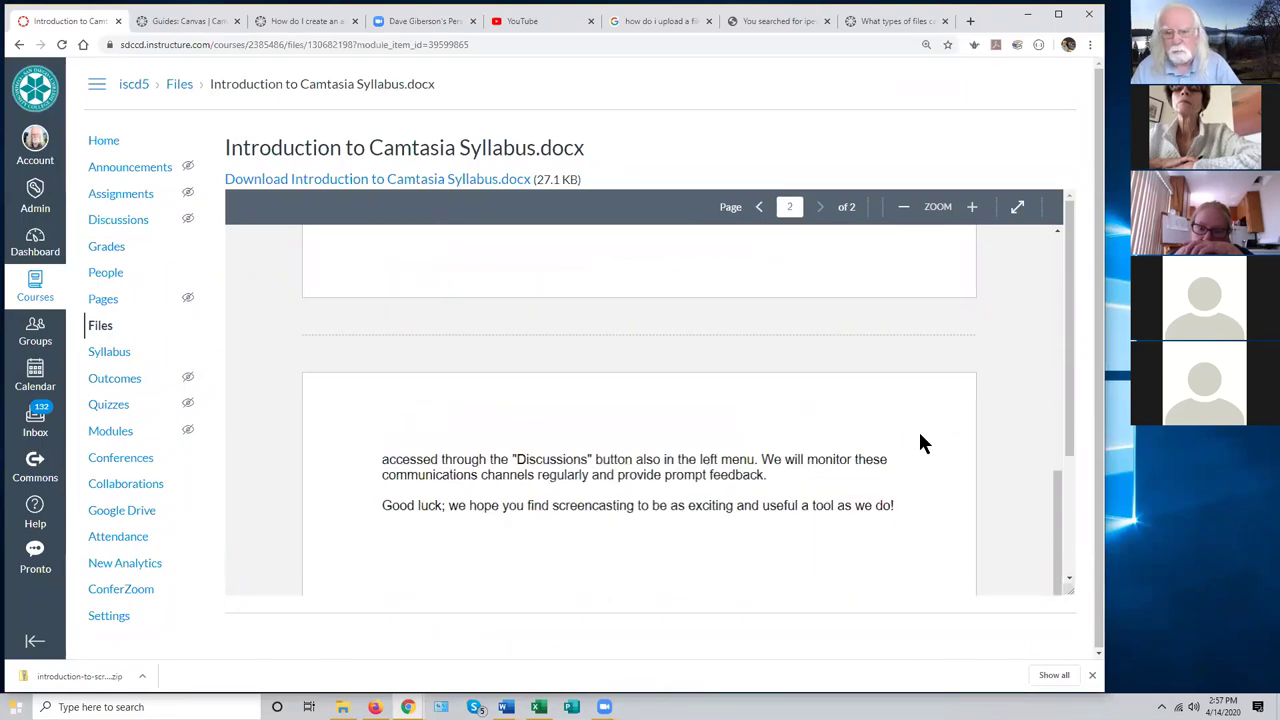
scroll(918, 440, "up", 12)
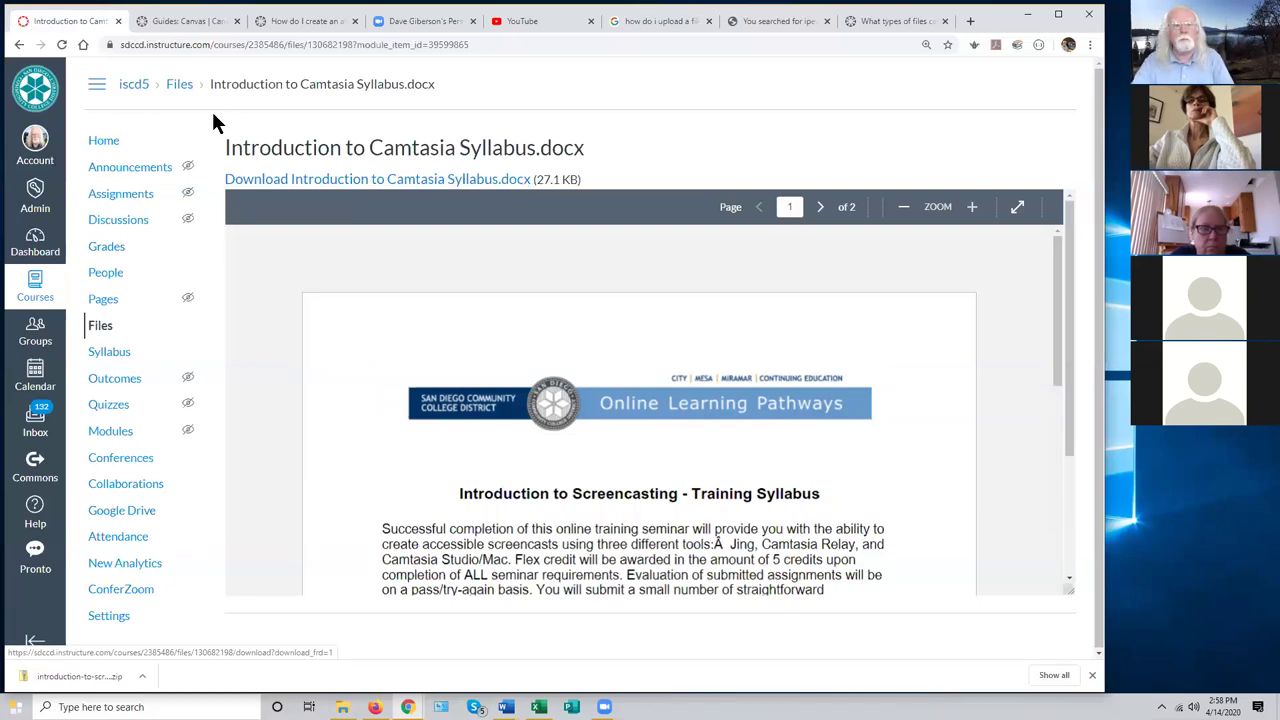
left_click(124, 438)
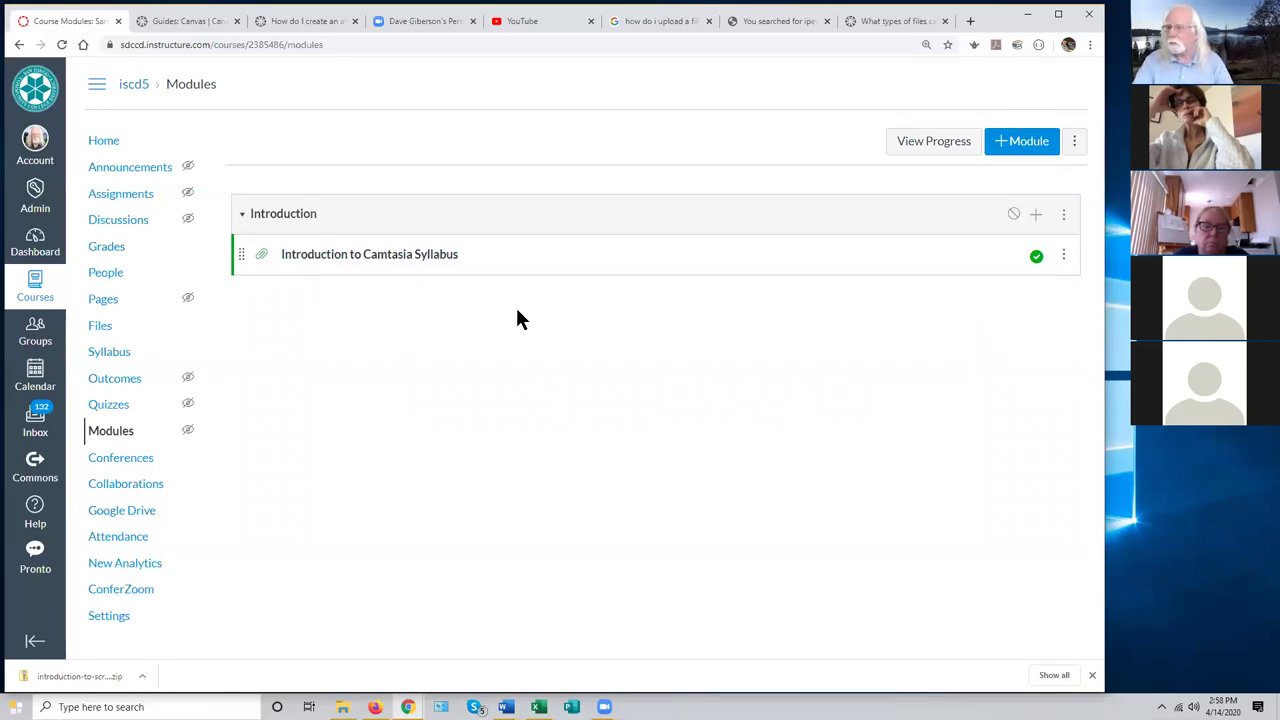
Start adding a new item to the Introduction module
left_click(1036, 214)
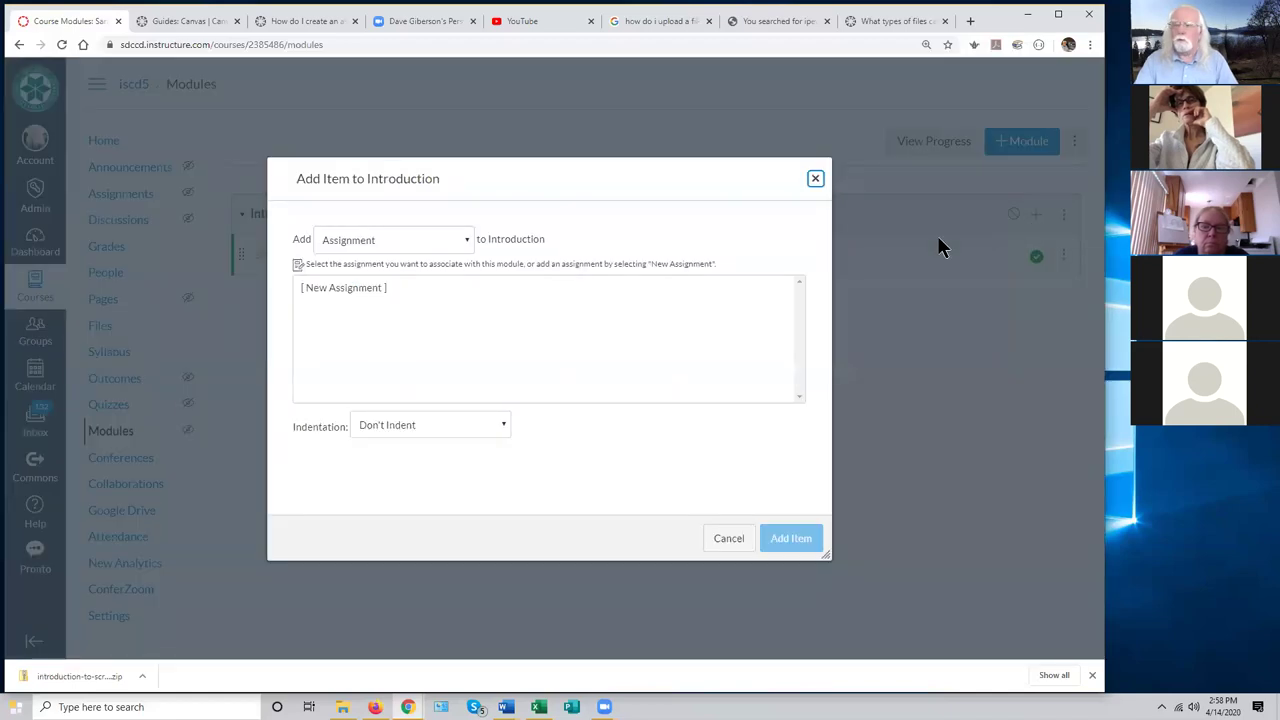
Create a [ New Page ] item named 'Welcome' in the Introduction module
left_click(464, 243)
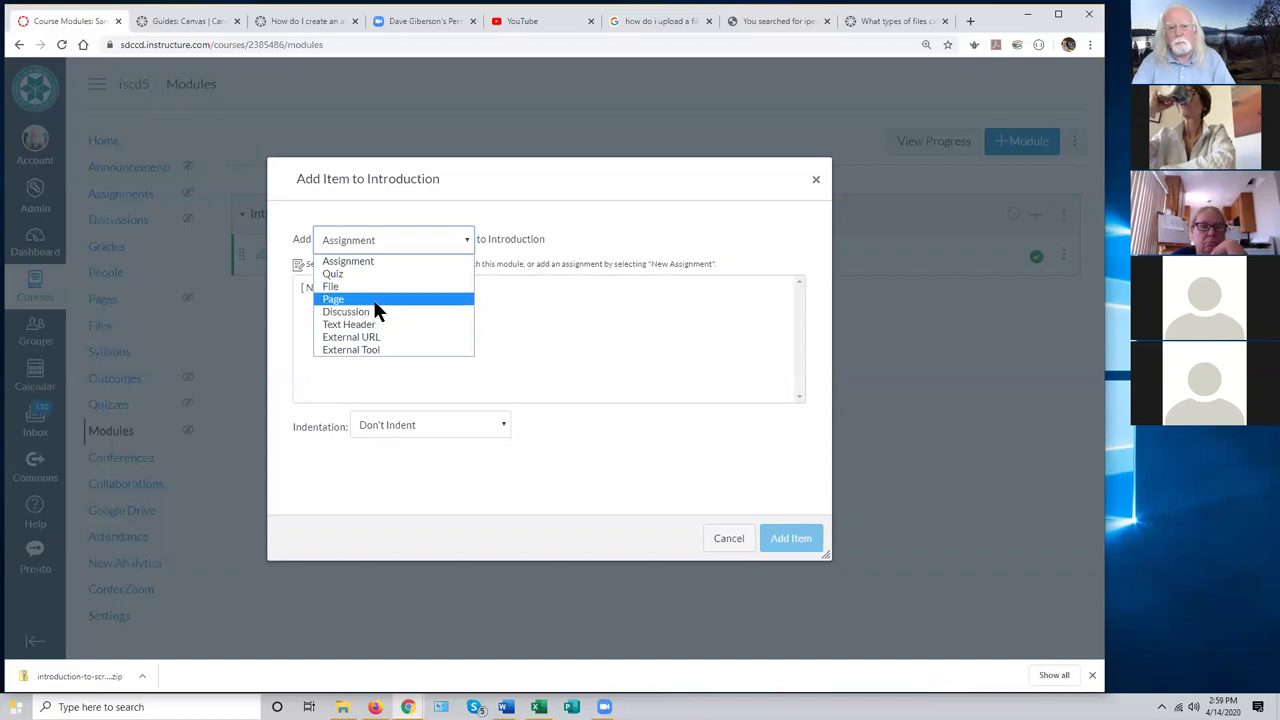
left_click(375, 300)
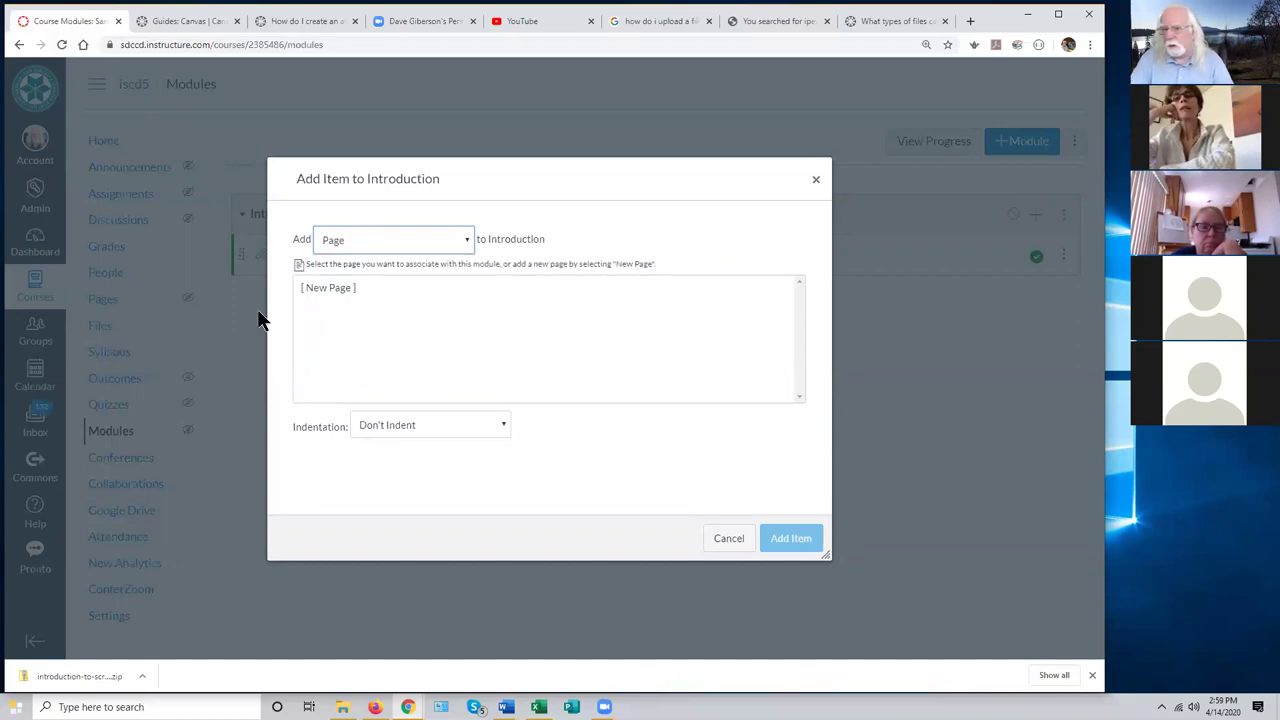
left_click(331, 288)
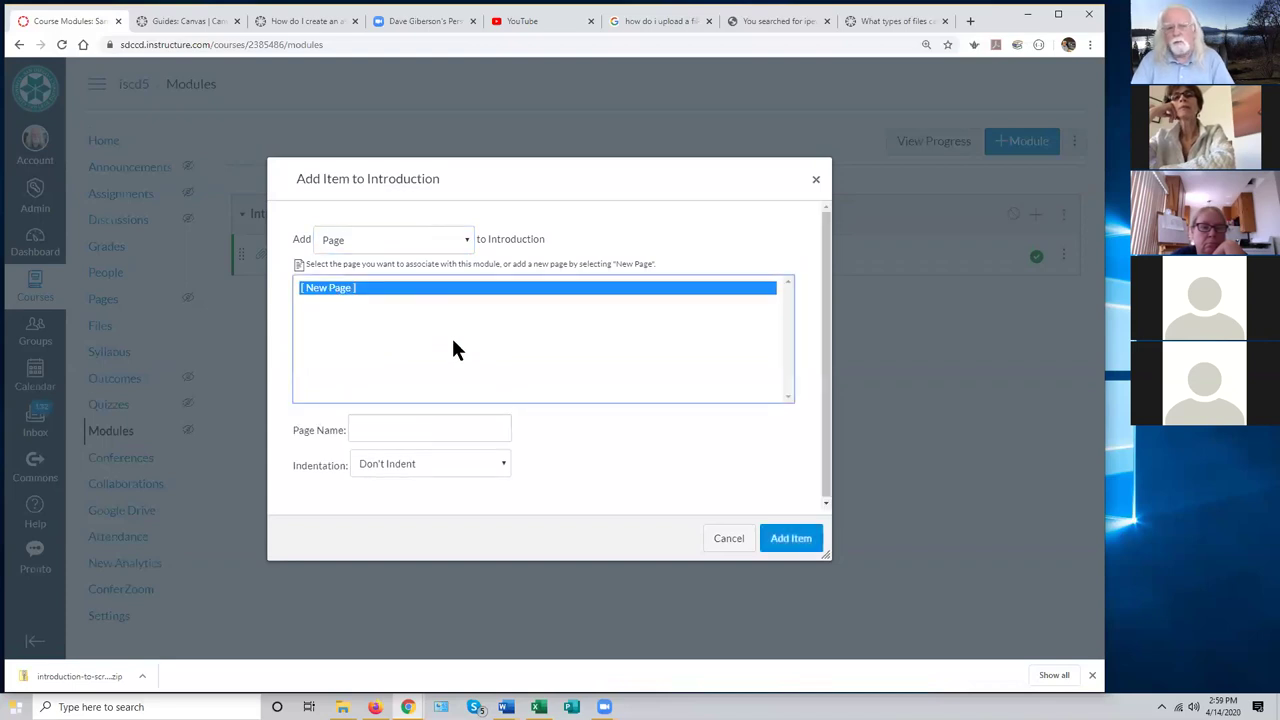
left_click(377, 428)
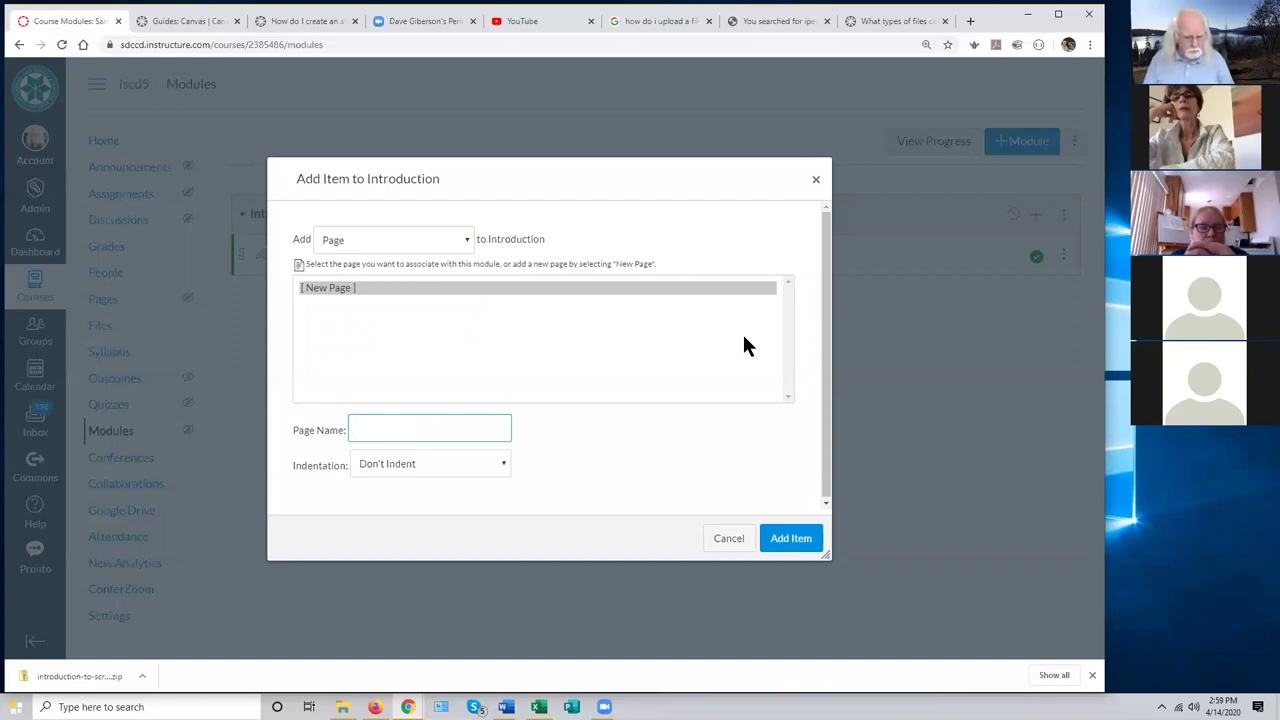
type("Welcome")
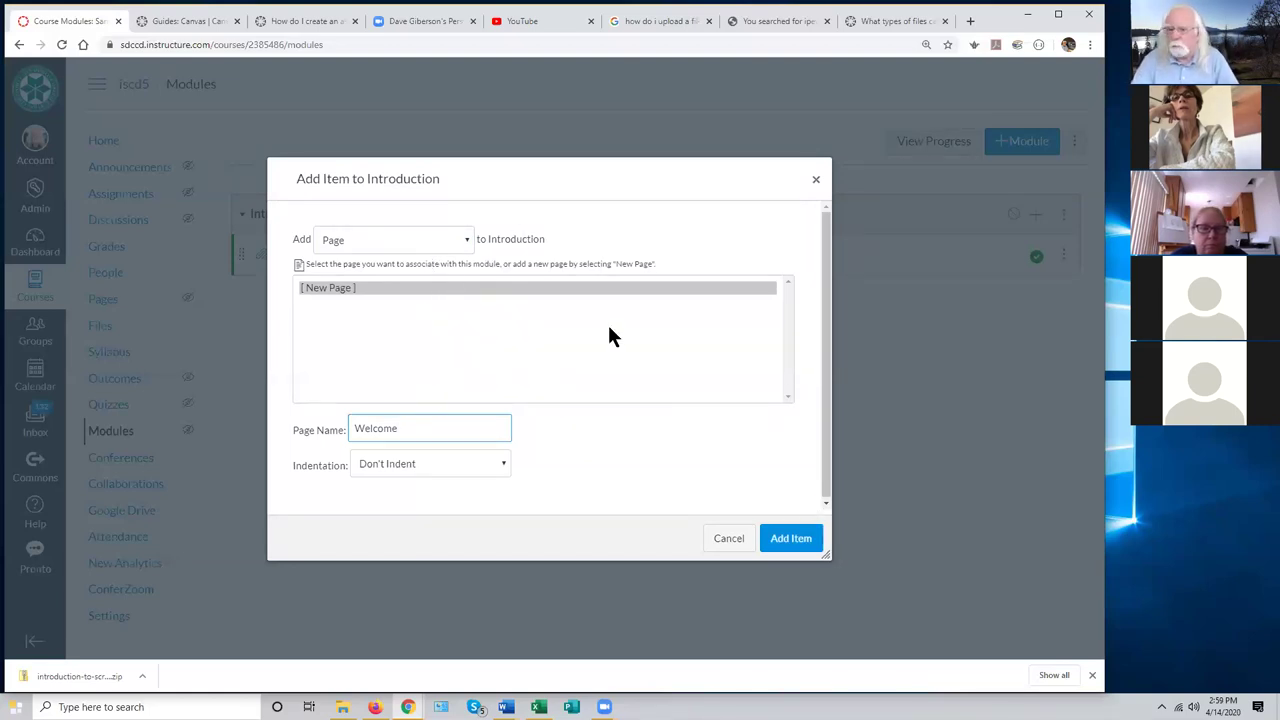
left_click(782, 545)
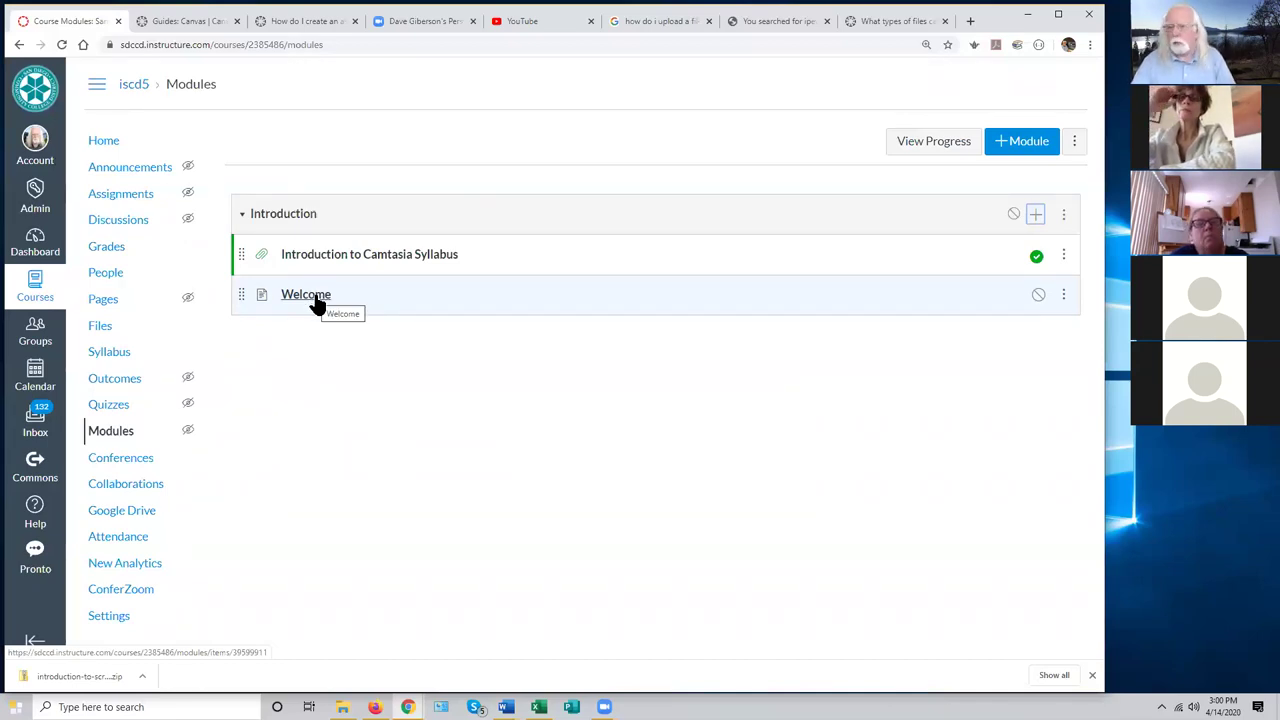
Open the Welcome page from the module list and put it into edit mode
left_click(314, 297)
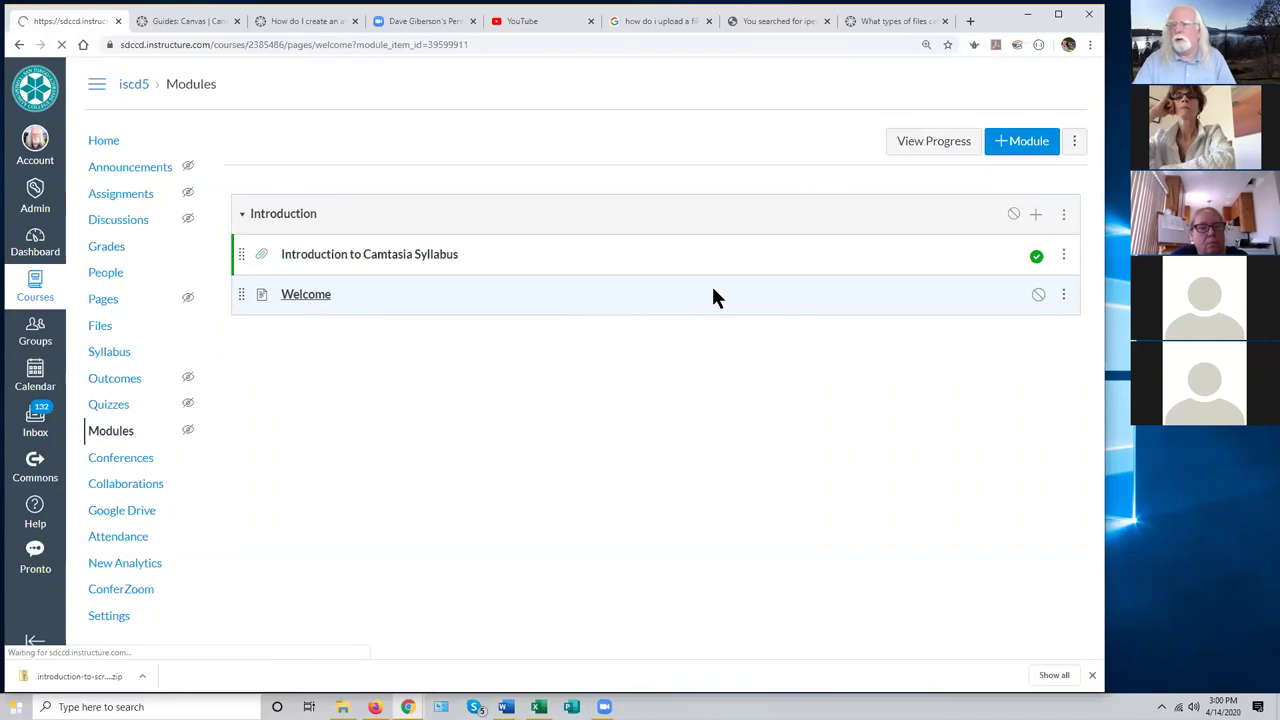
left_click(893, 147)
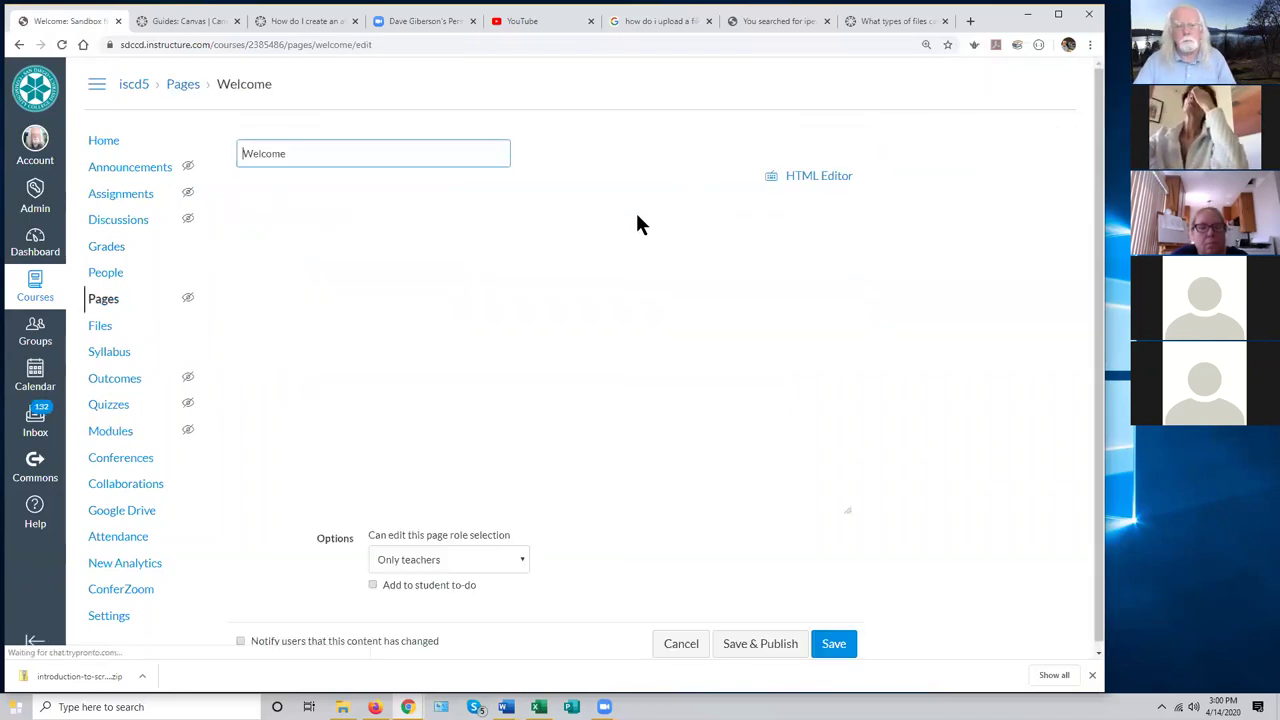
Type 'Welcome to Introduction to Screencasting' in the page body and select the line
left_click(263, 275)
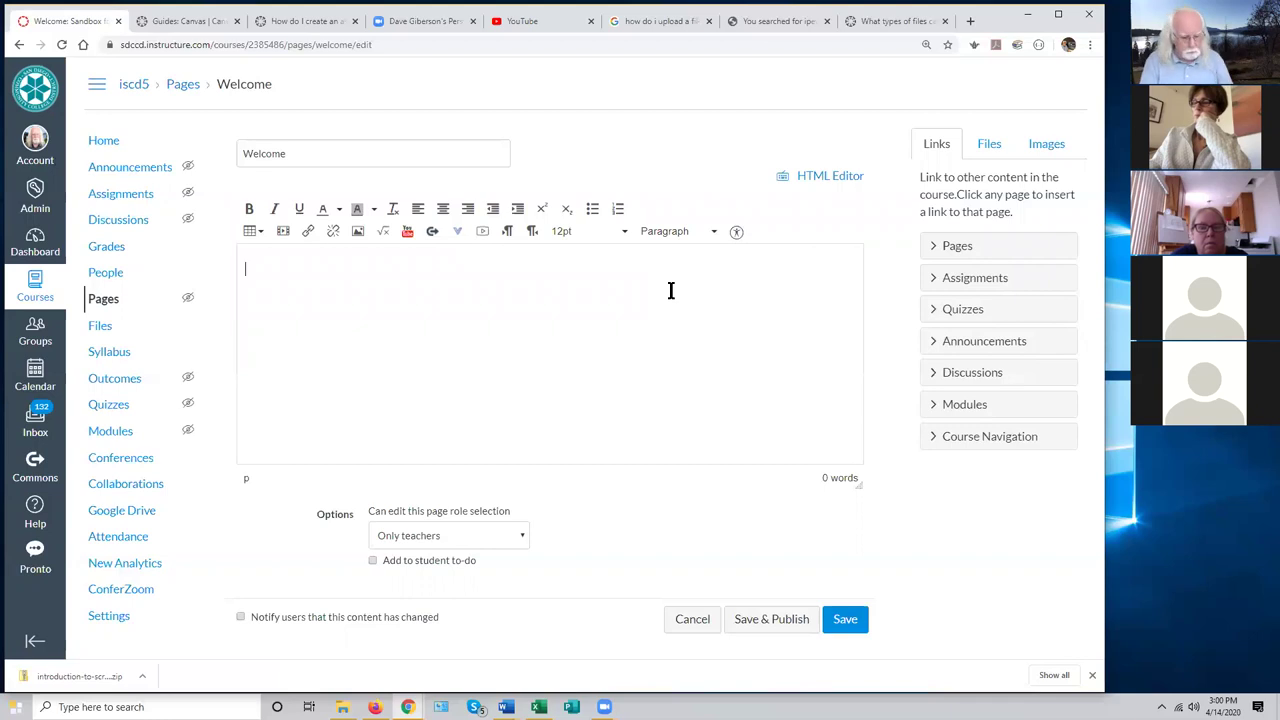
type("We")
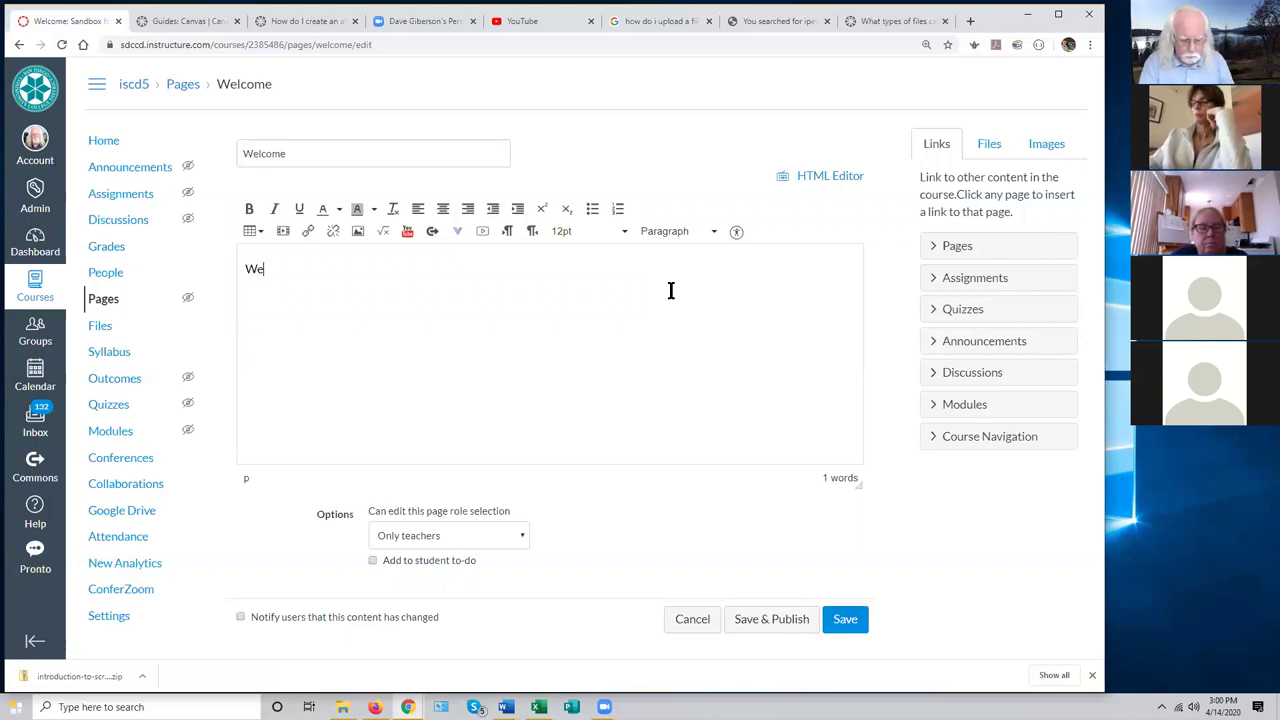
type("lcome to Introduction to Screencasting")
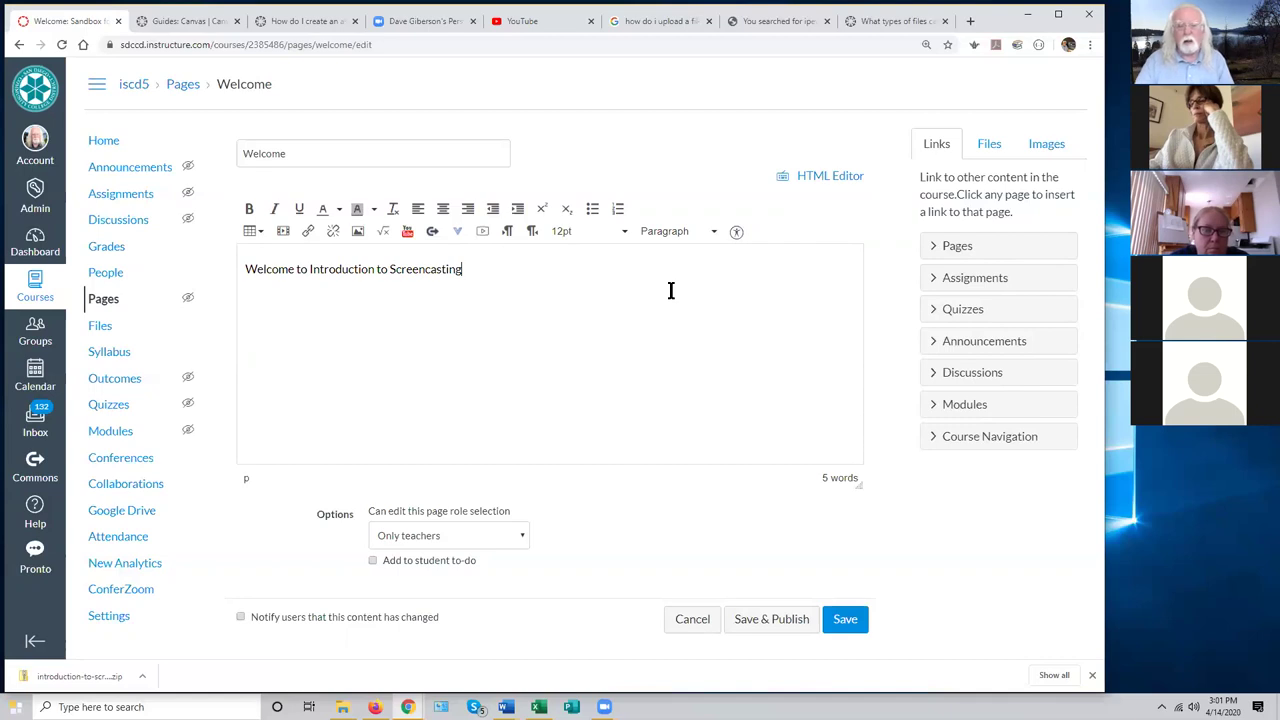
left_click_drag(475, 271, 238, 271)
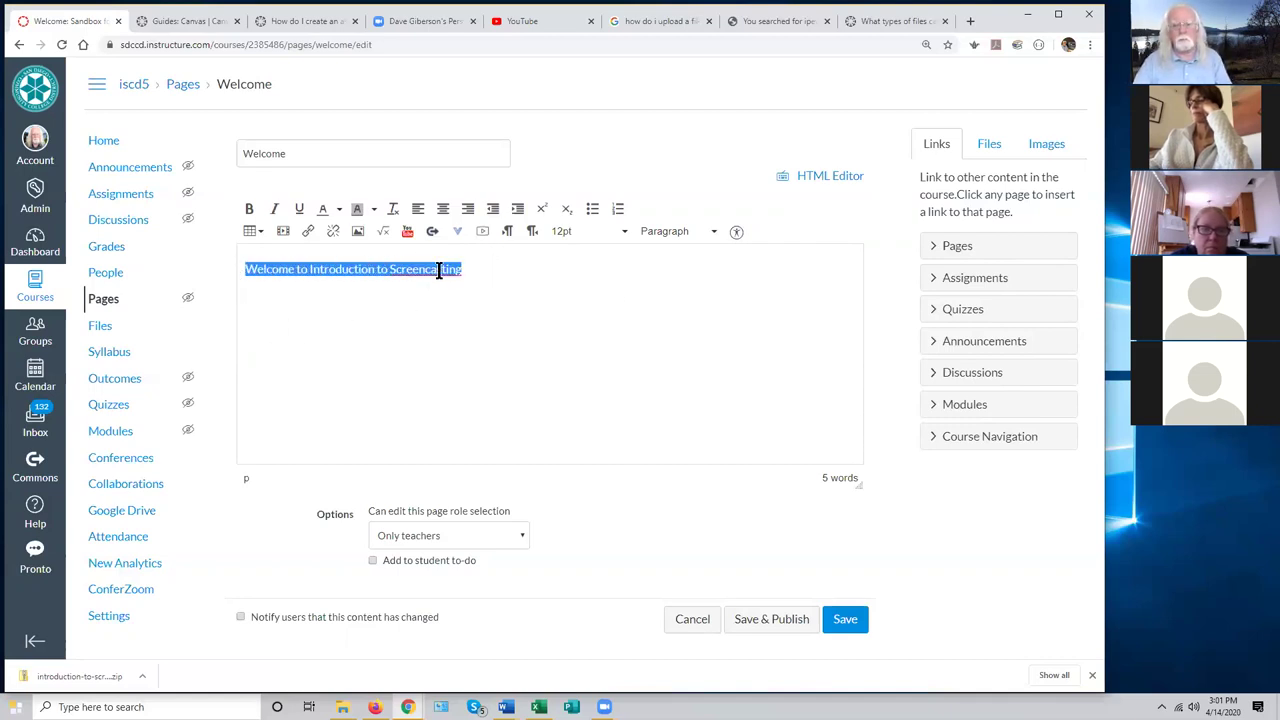
Make the welcome line centred, bold, italic and 18pt, with an empty line above it
left_click(443, 210)
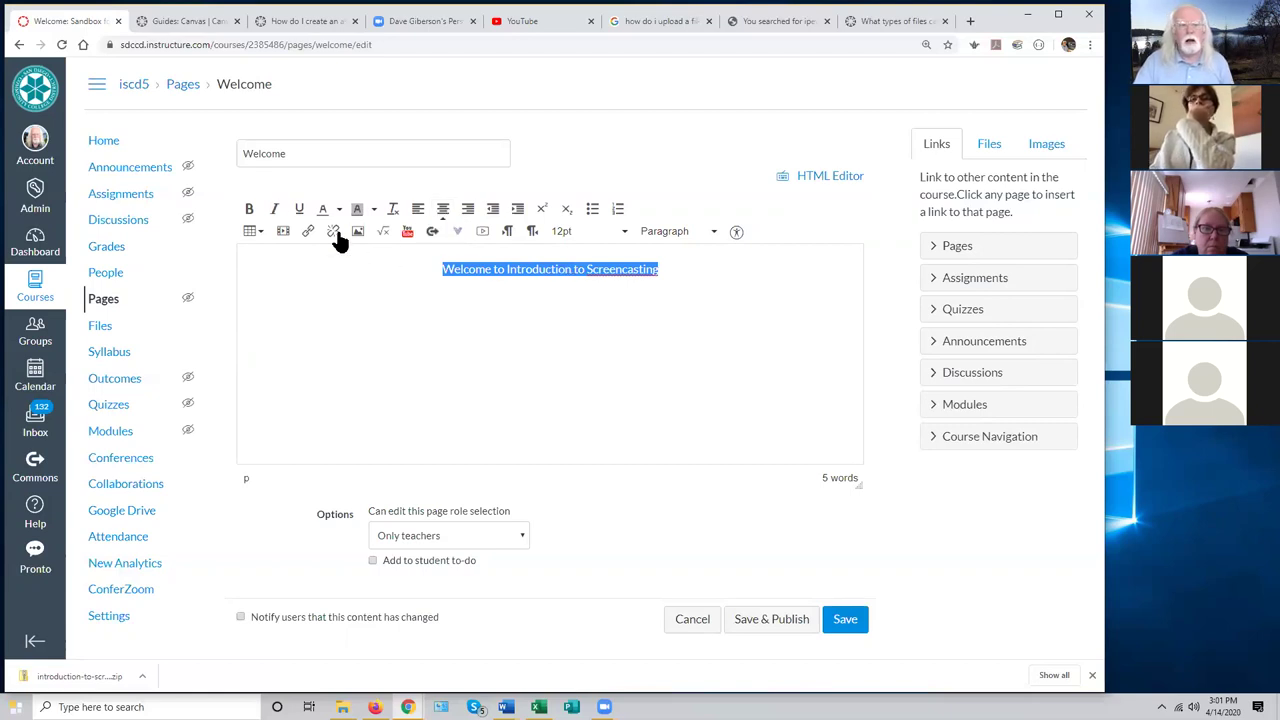
left_click(249, 211)
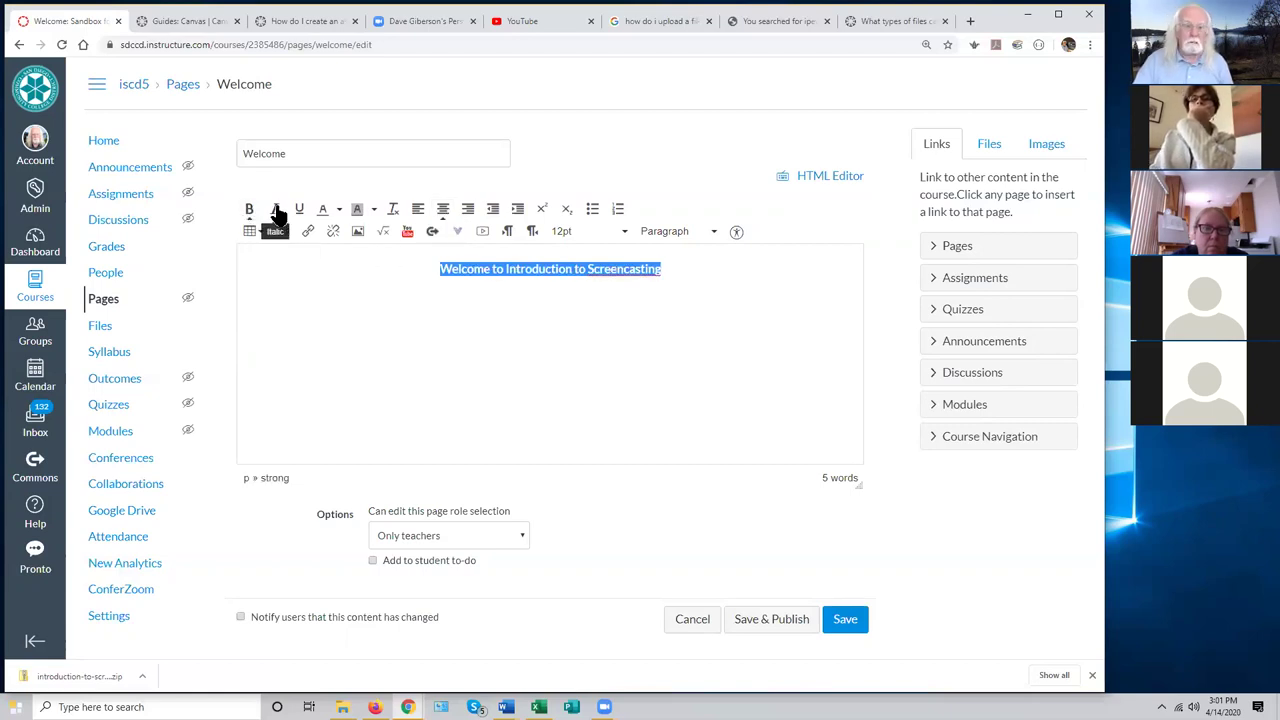
left_click(275, 211)
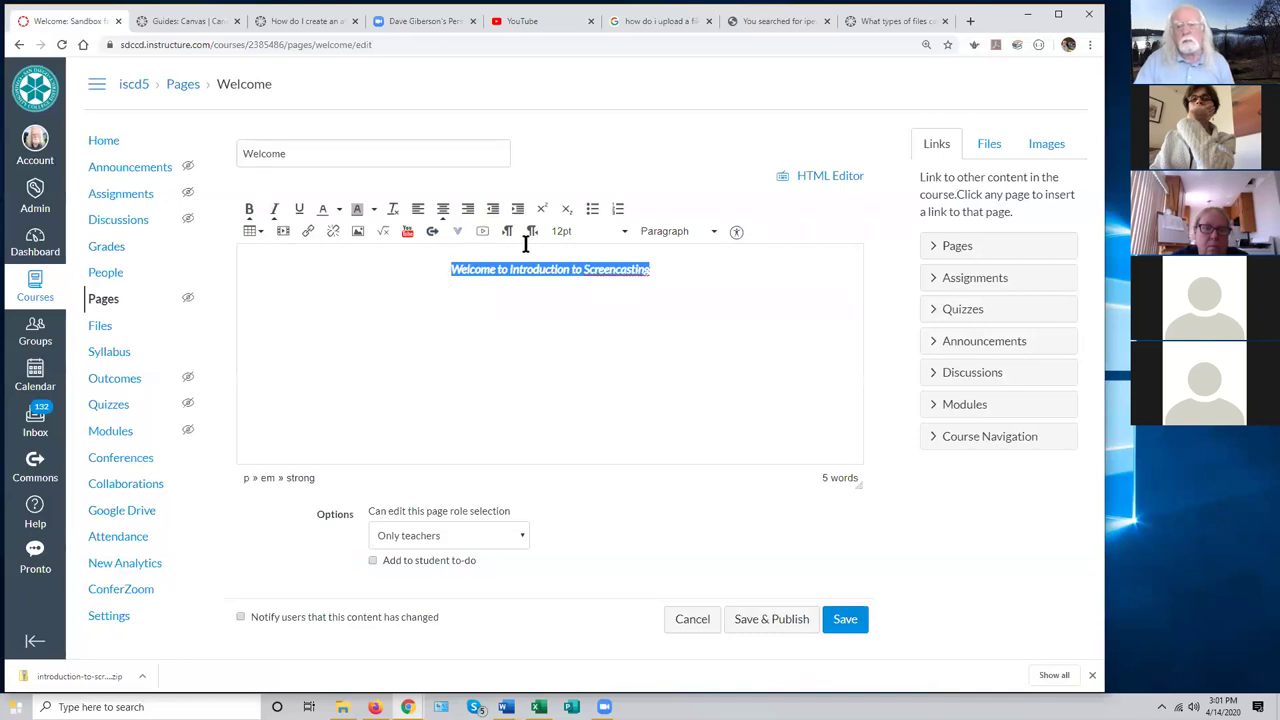
left_click(621, 237)
left_click(578, 345)
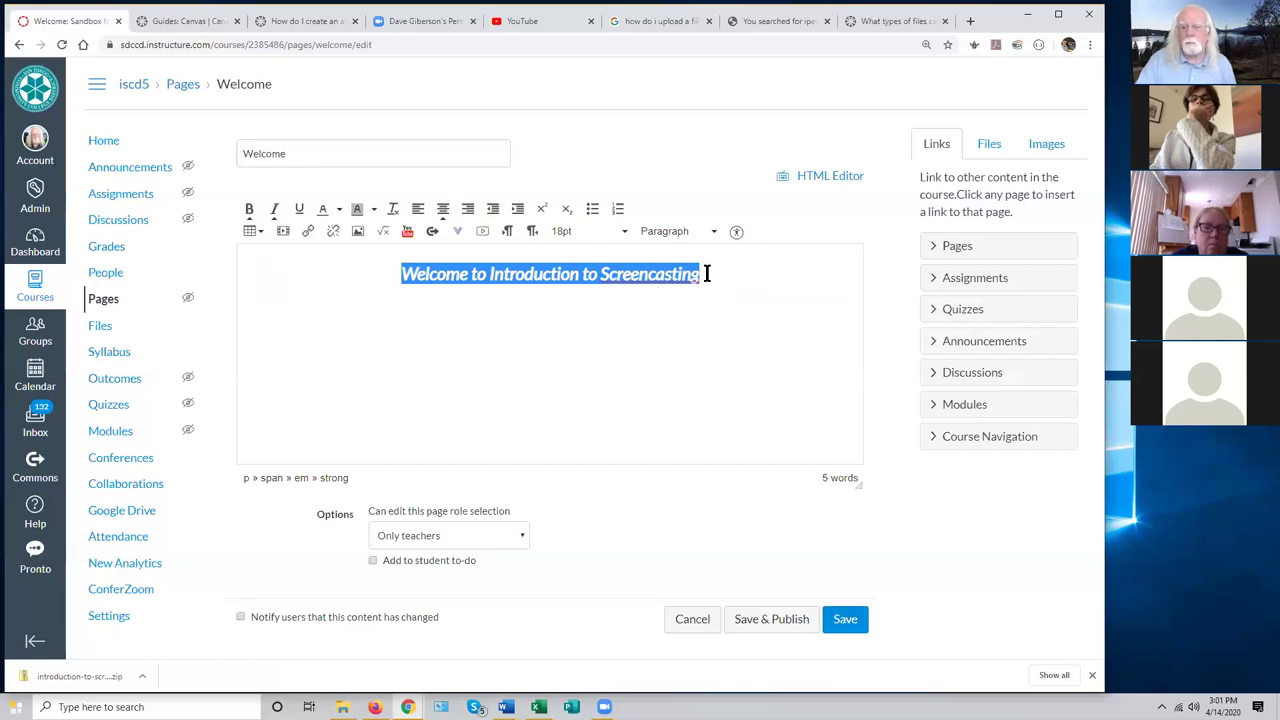
left_click(640, 315)
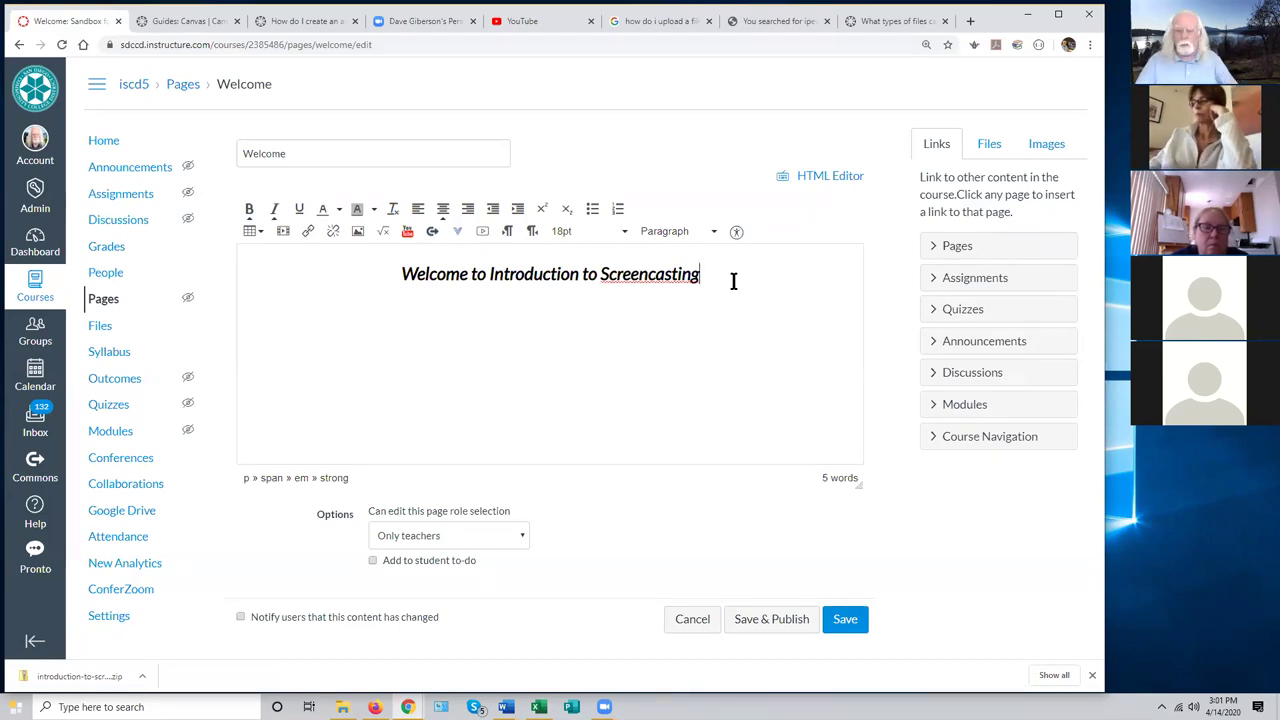
left_click(399, 273)
key("Return")
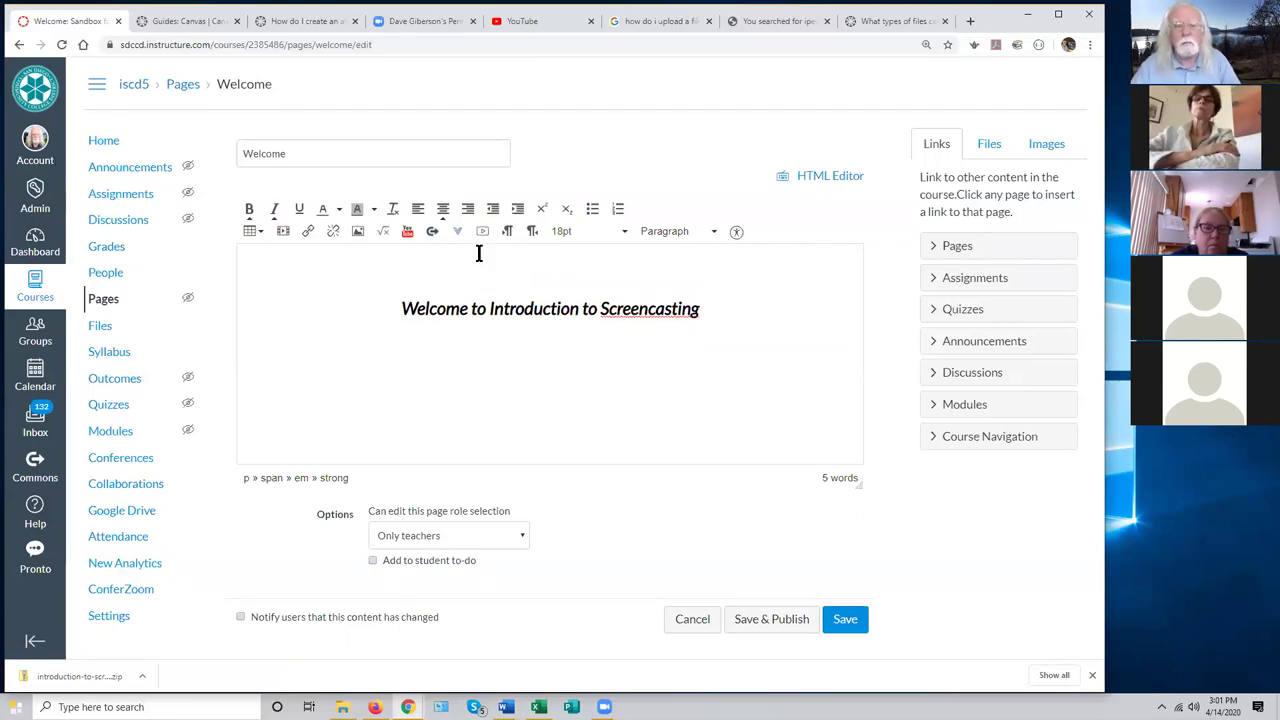
Start an image insert and choose Canvas's Course files folder as the image location
left_click(358, 235)
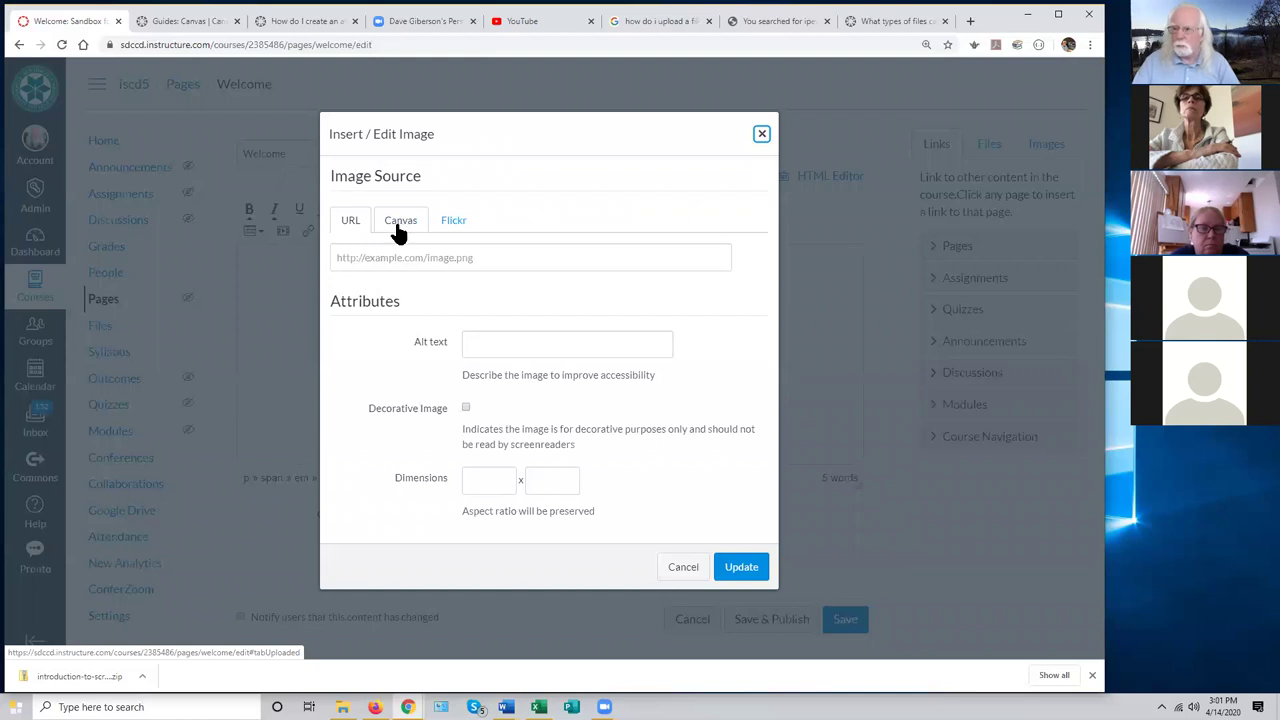
left_click(399, 229)
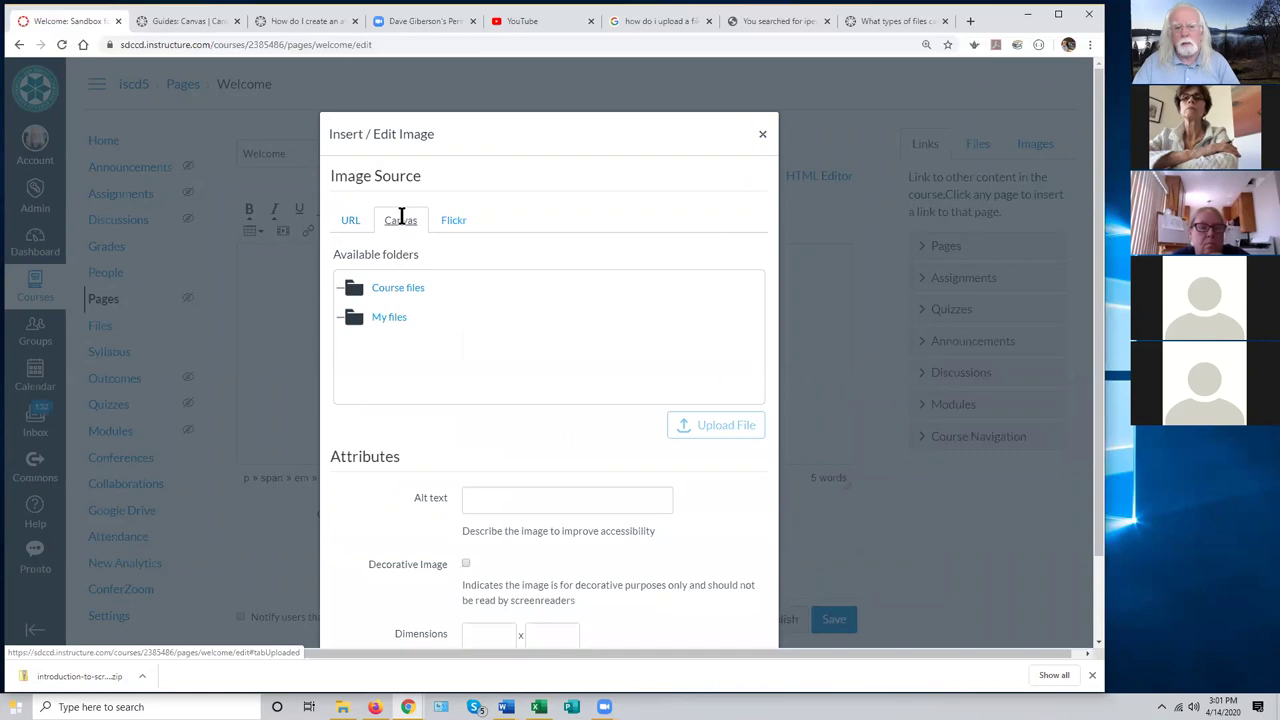
left_click(352, 288)
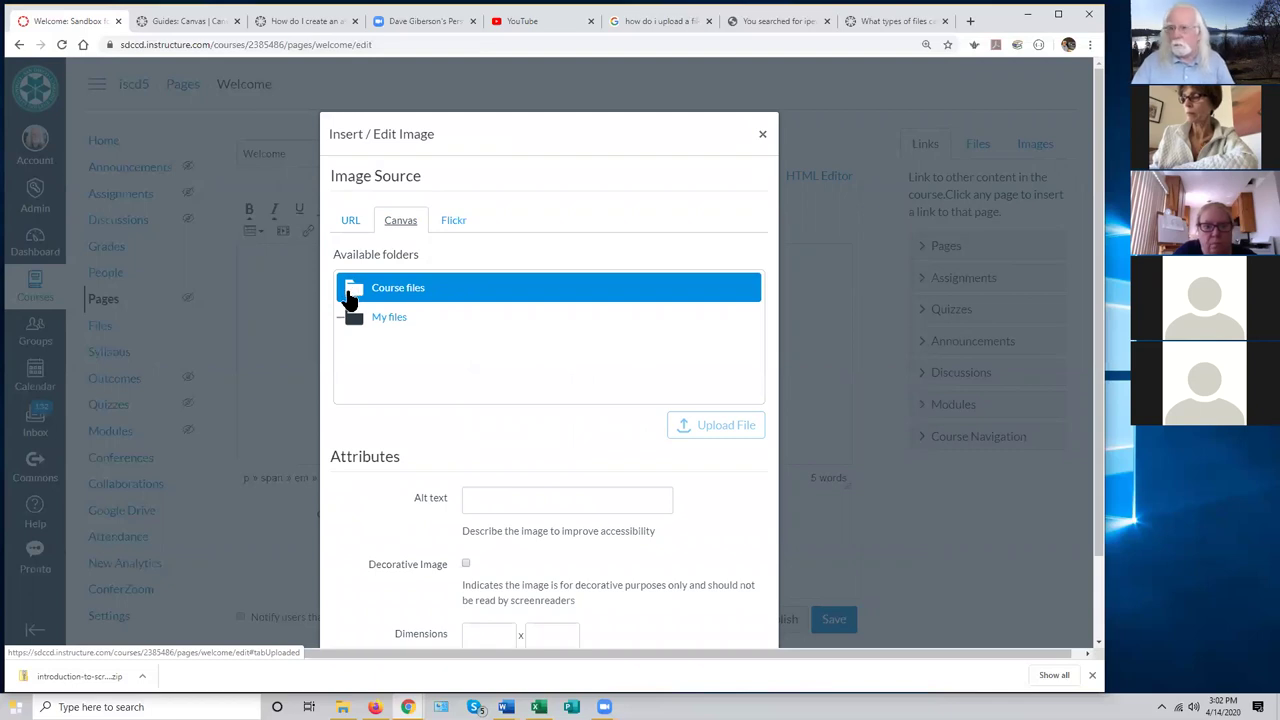
left_click(355, 291)
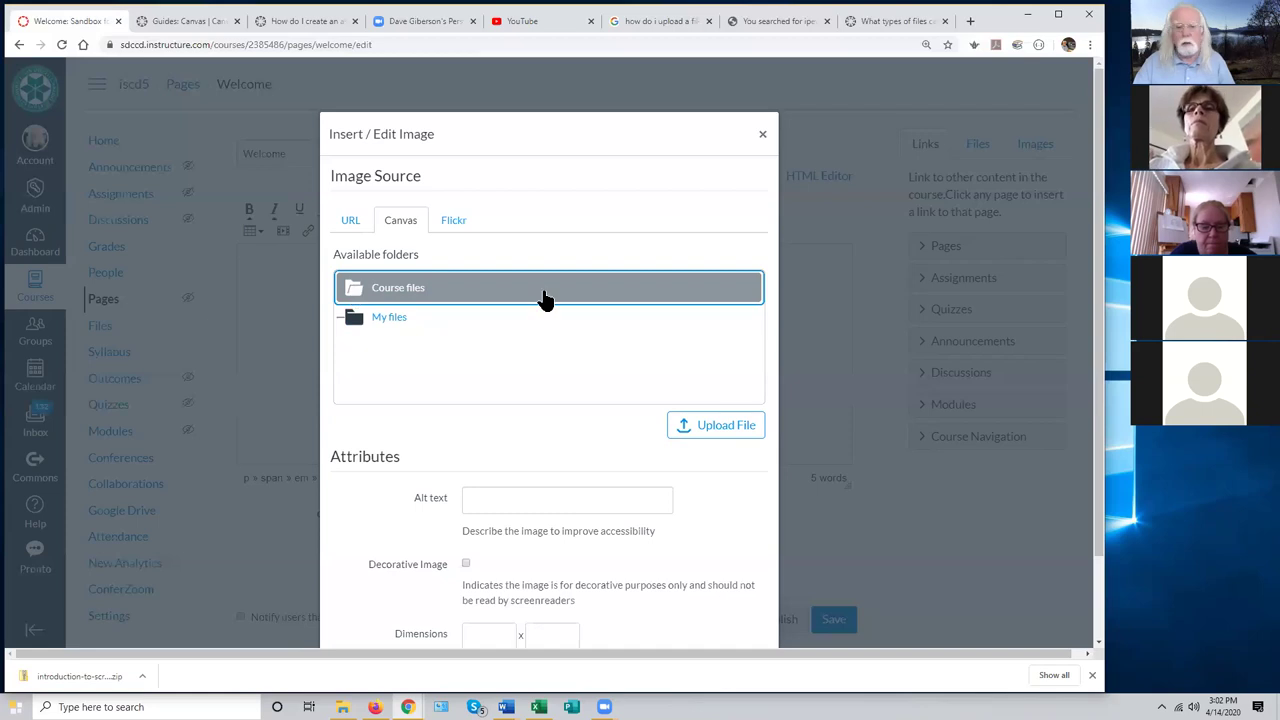
left_click(714, 427)
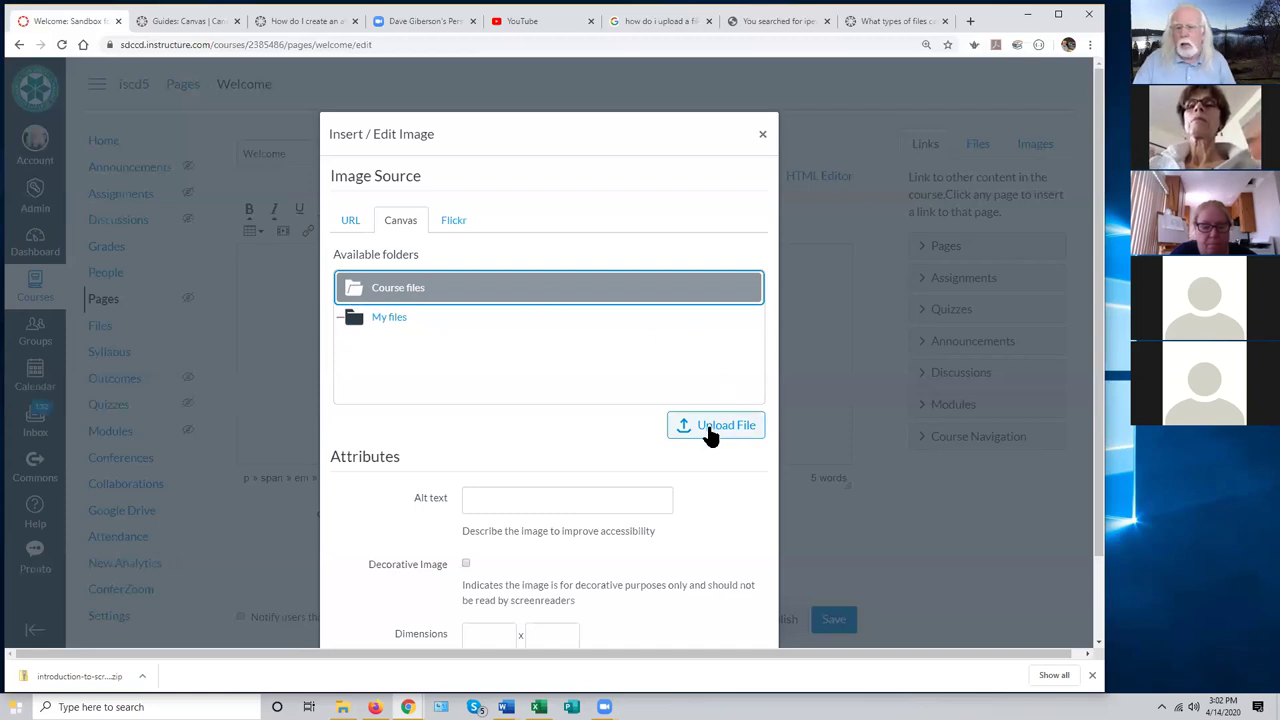
left_click(363, 289)
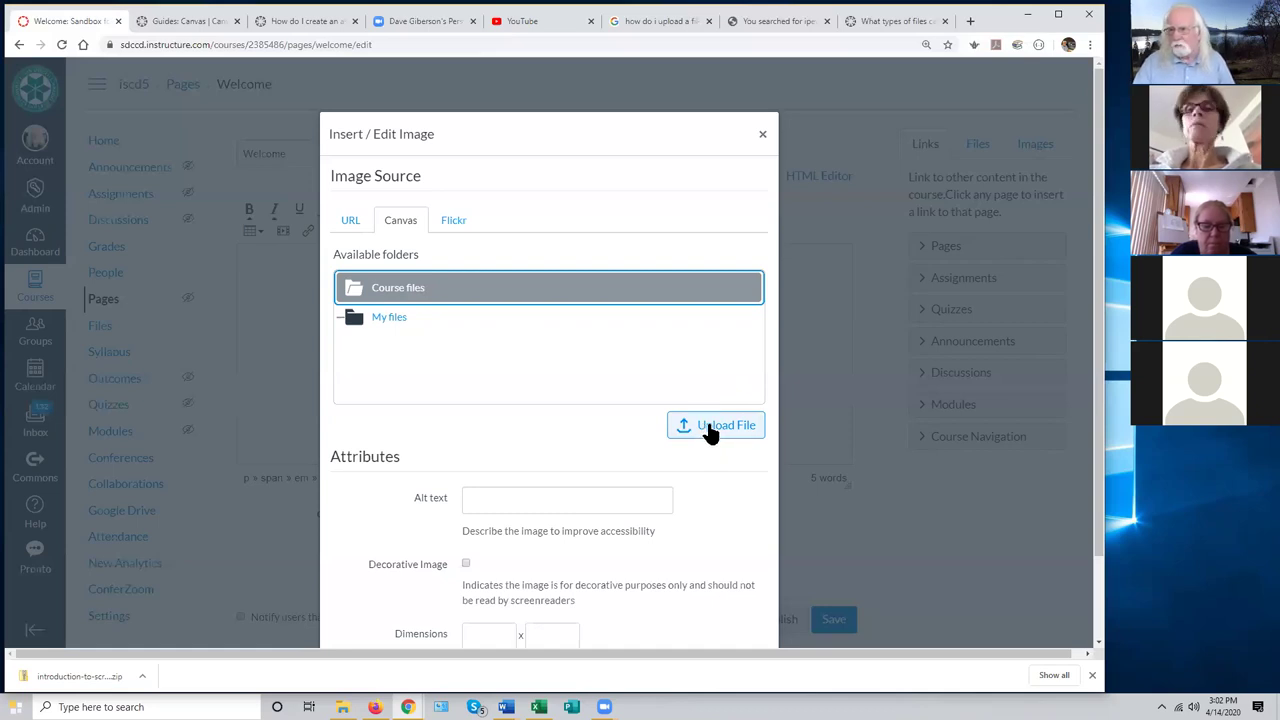
Upload olp.gif from the computer's Pictures folder into Course files
left_click(710, 426)
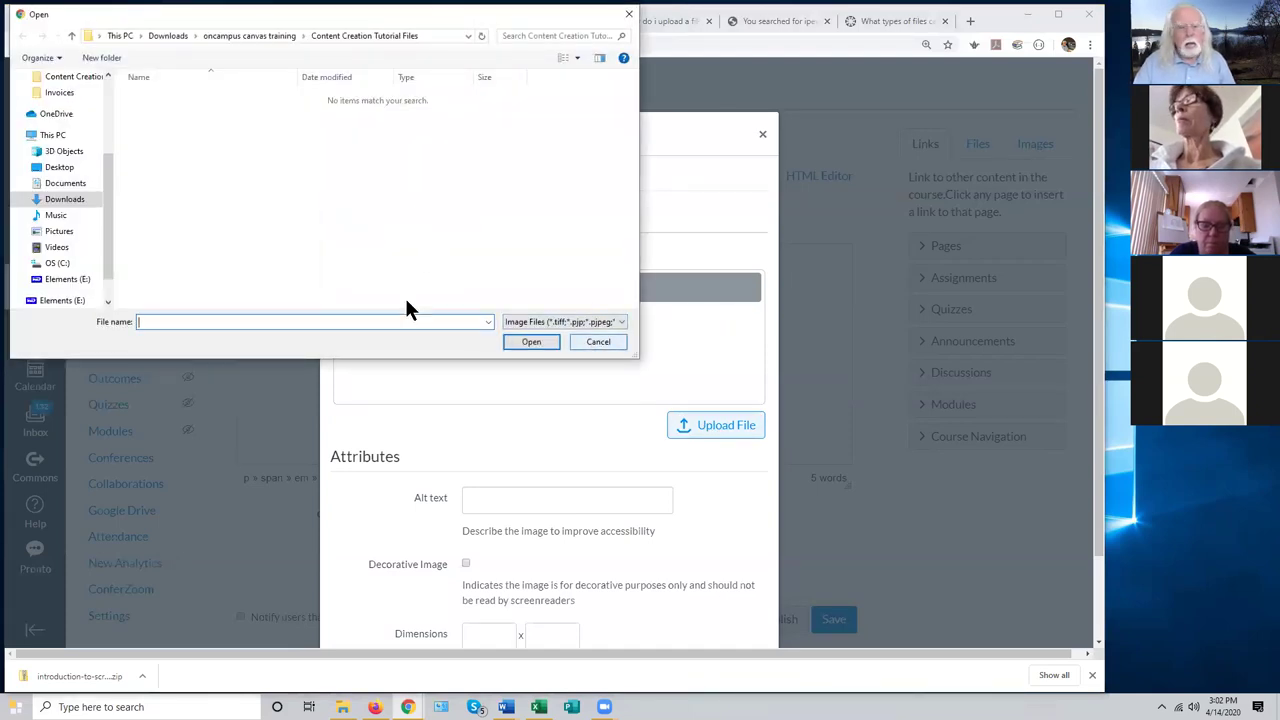
left_click(60, 232)
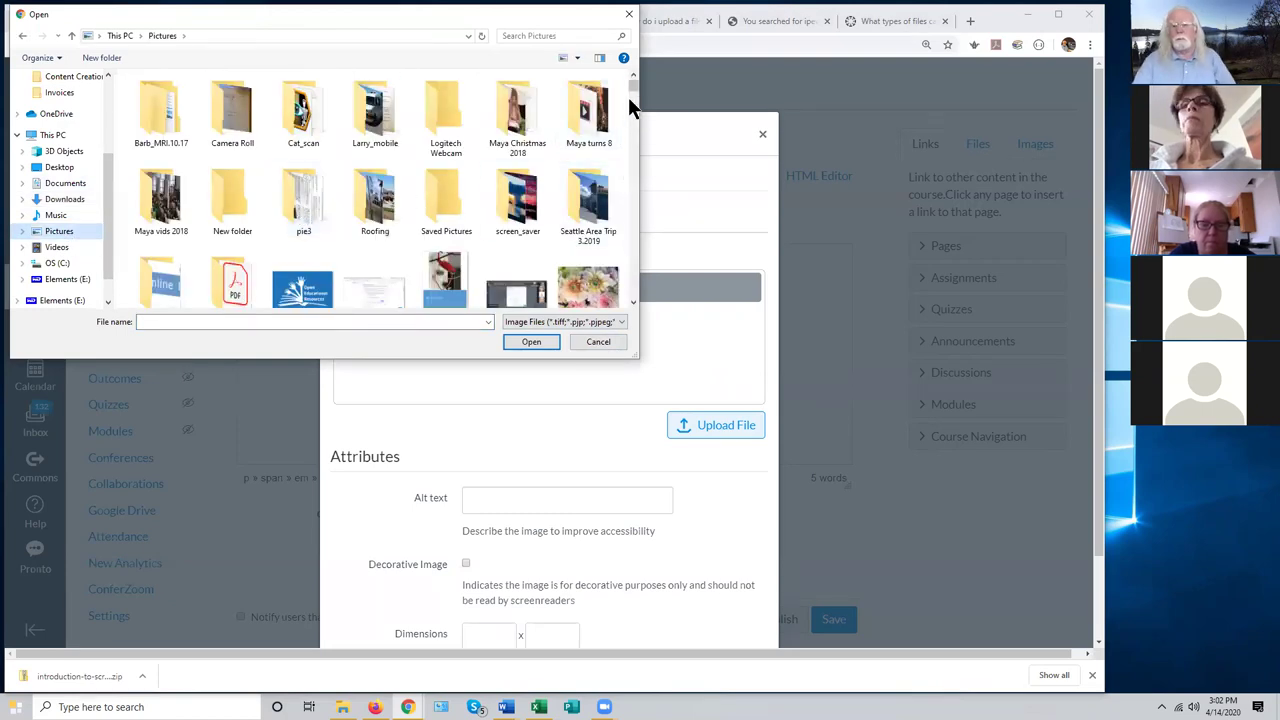
scroll(413, 190, "down", 5)
scroll(418, 225, "down", 5)
scroll(419, 213, "down", 10)
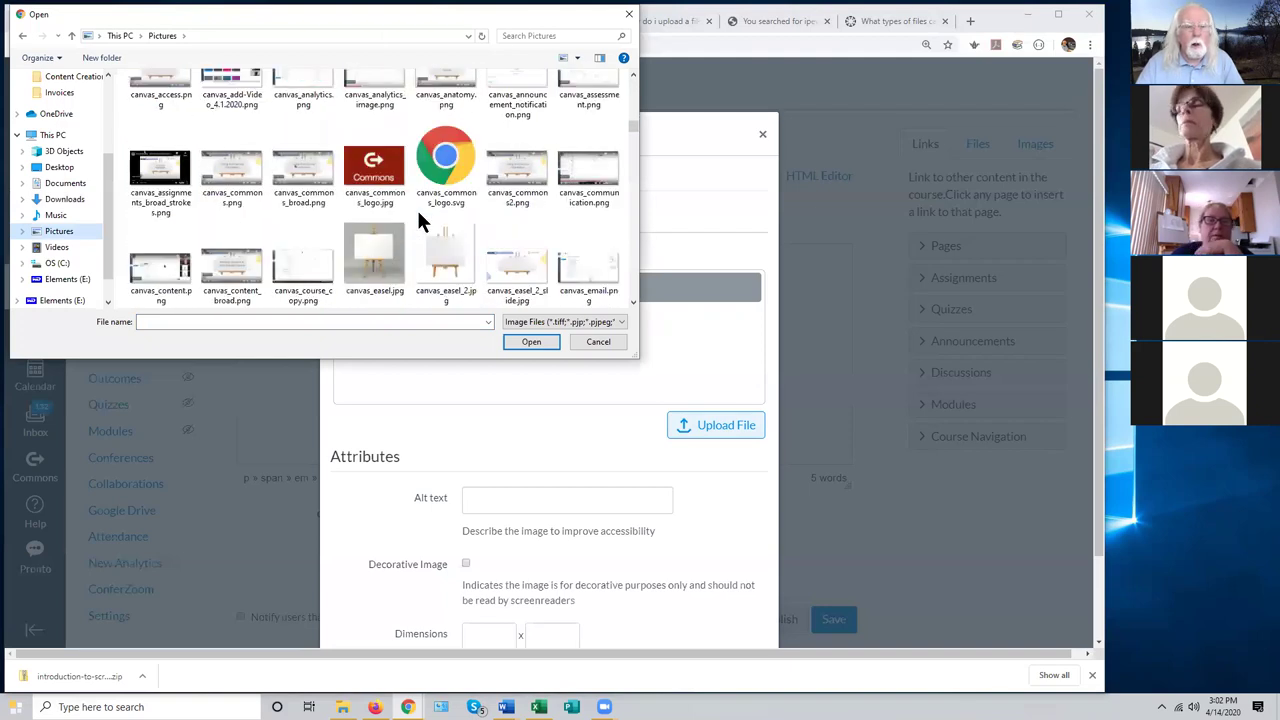
scroll(416, 207, "down", 10)
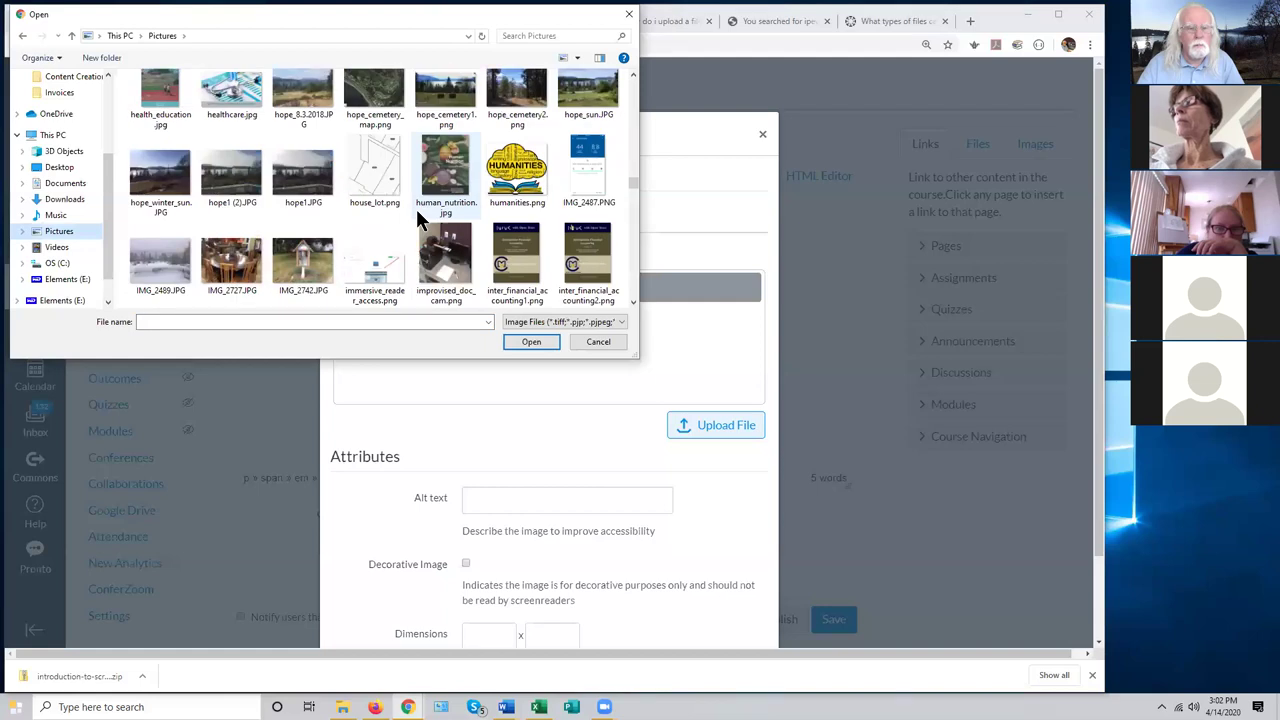
scroll(417, 212, "down", 10)
scroll(421, 221, "down", 2)
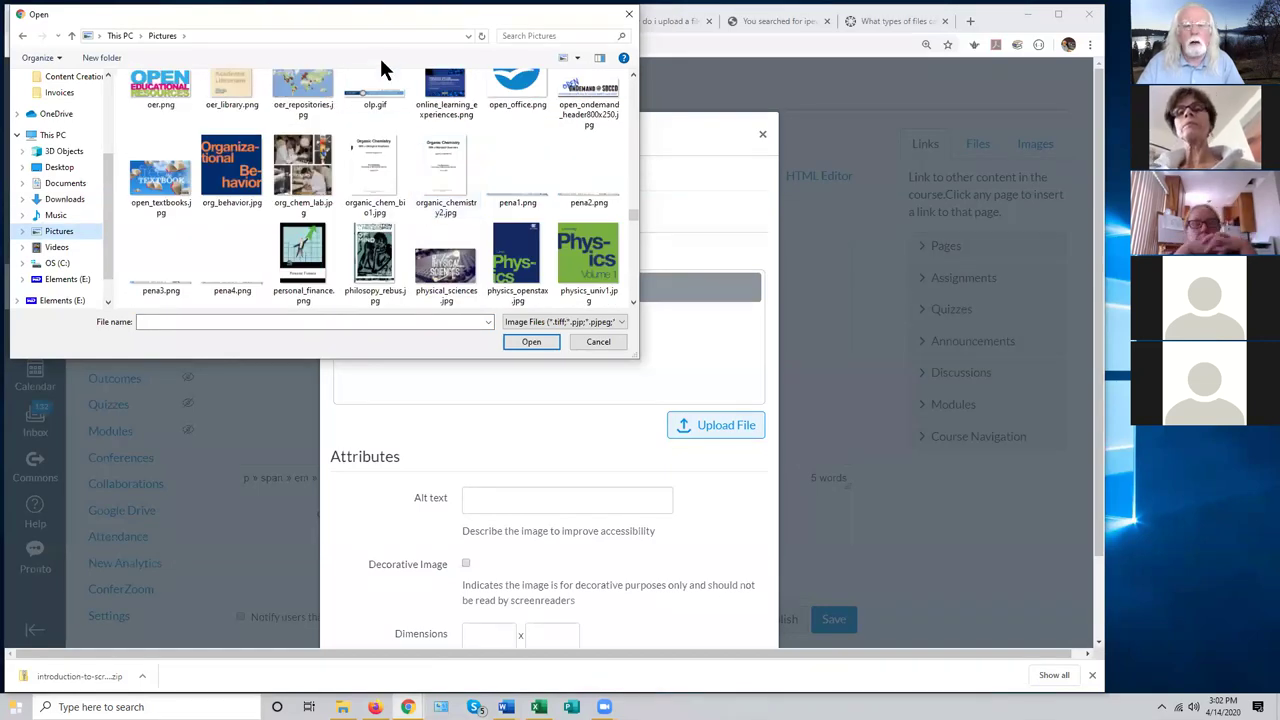
scroll(370, 200, "up", 1)
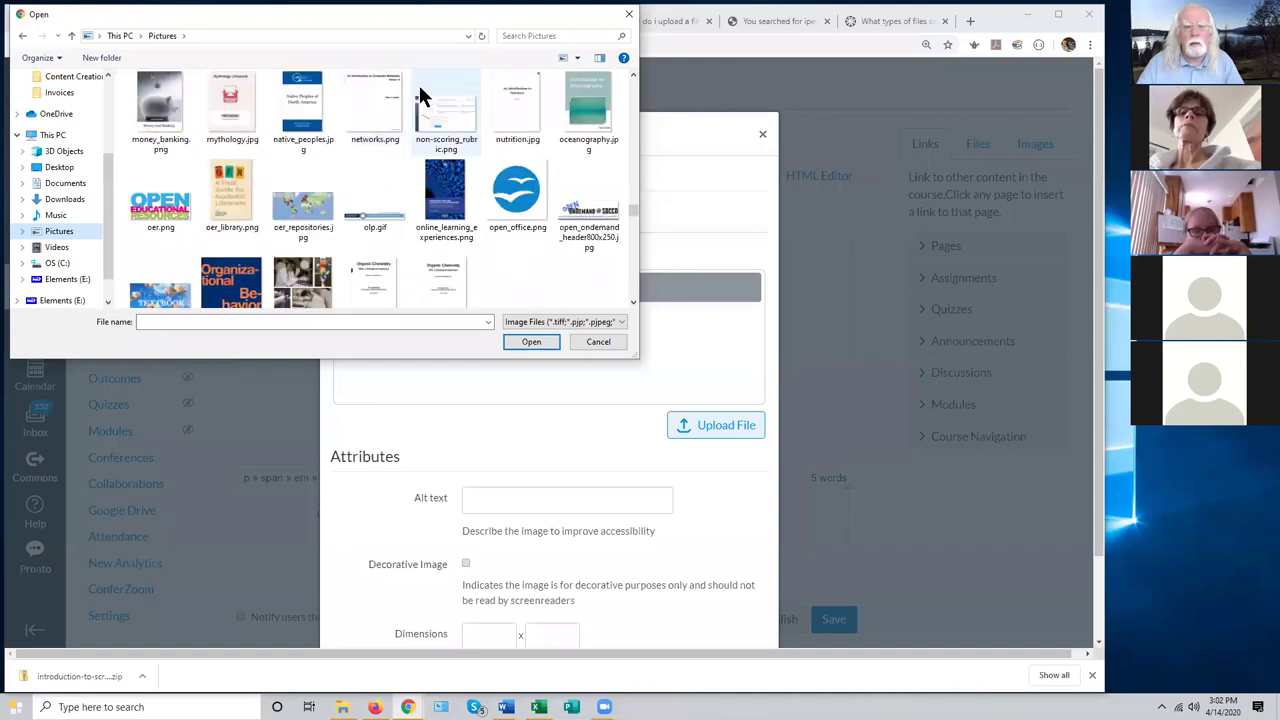
left_click(379, 204)
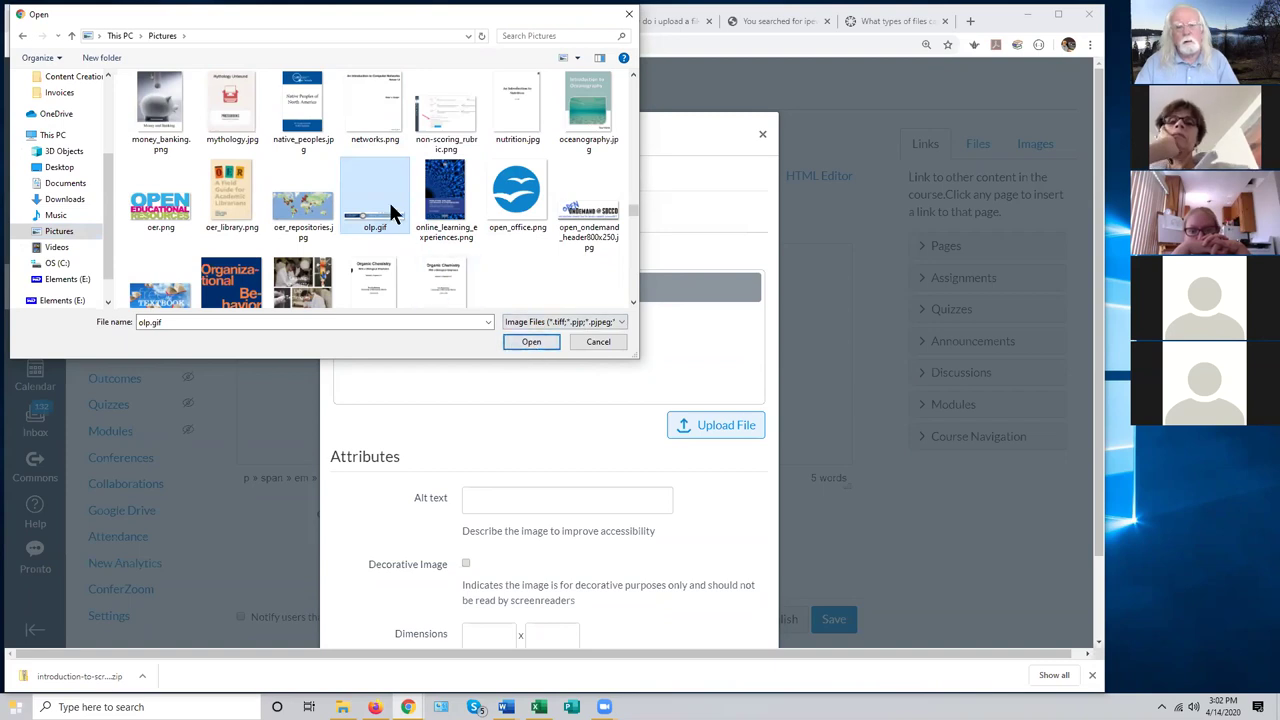
left_click(532, 339)
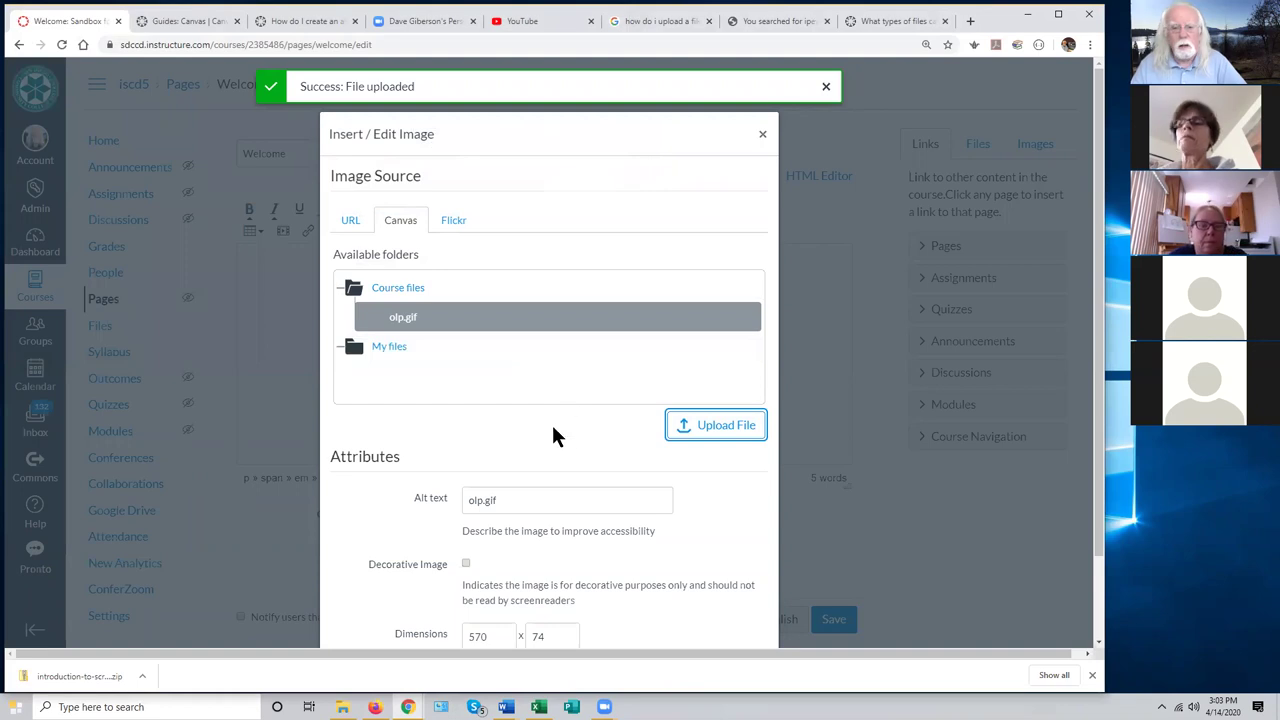
Replace the default alt text 'olp.gif' with 'Online Learning Pathways Logo'
left_click_drag(512, 500, 443, 500)
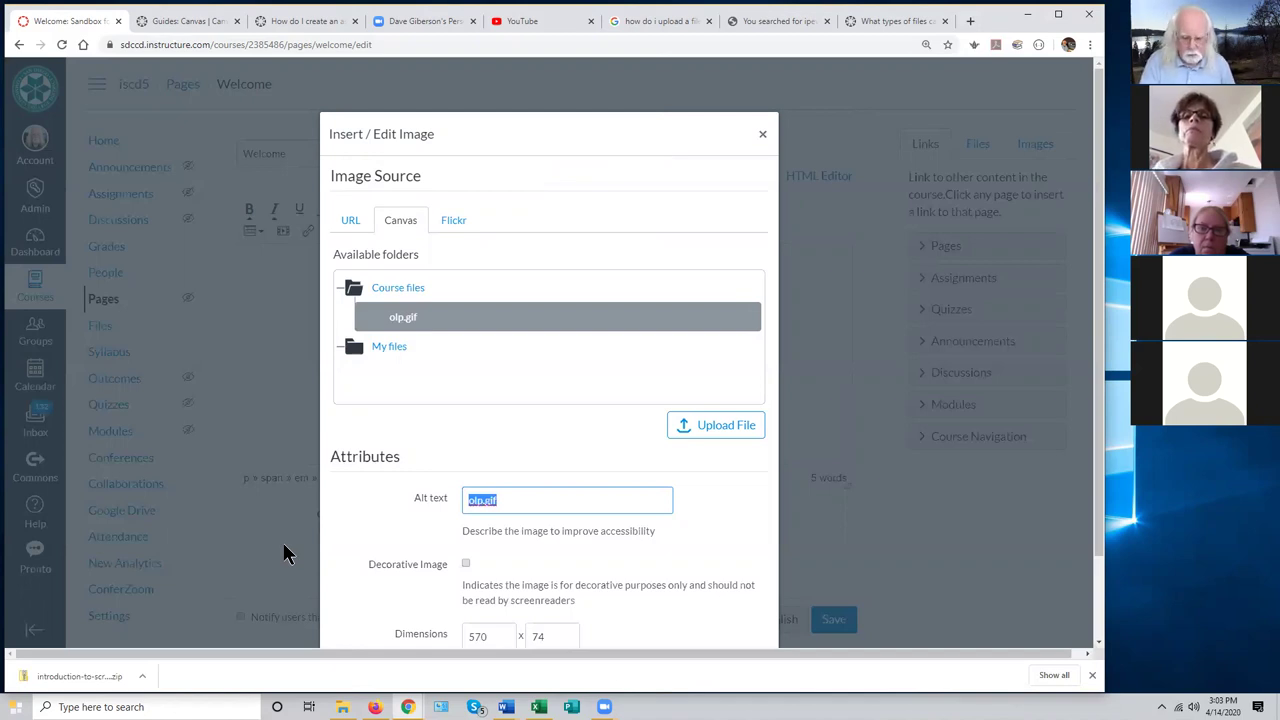
type("Online Learning")
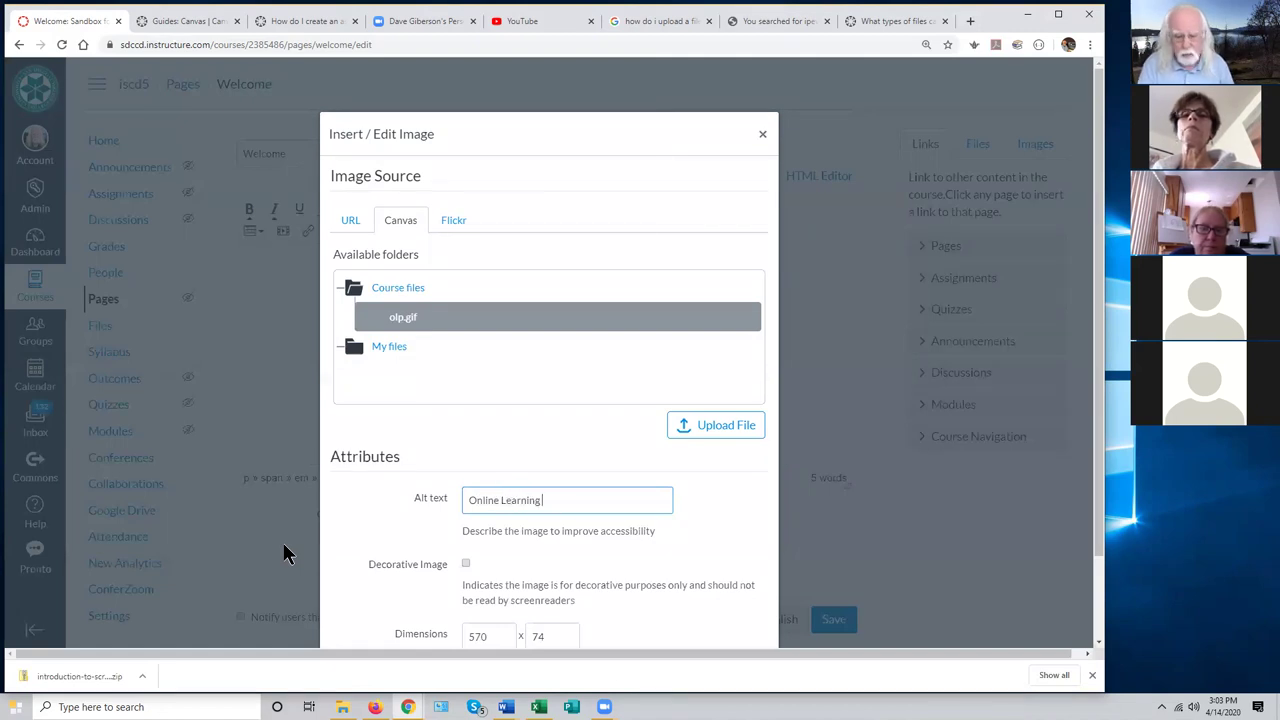
type(" Pathways Logo")
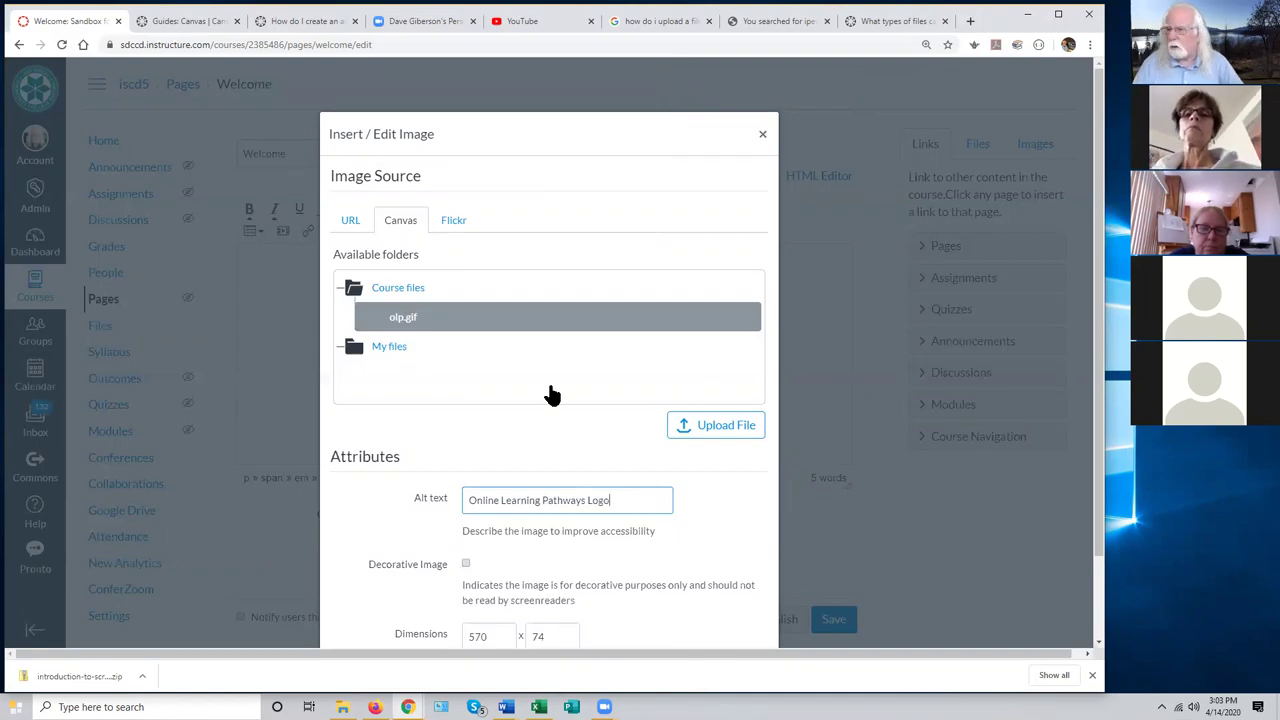
scroll(758, 517, "down", 1)
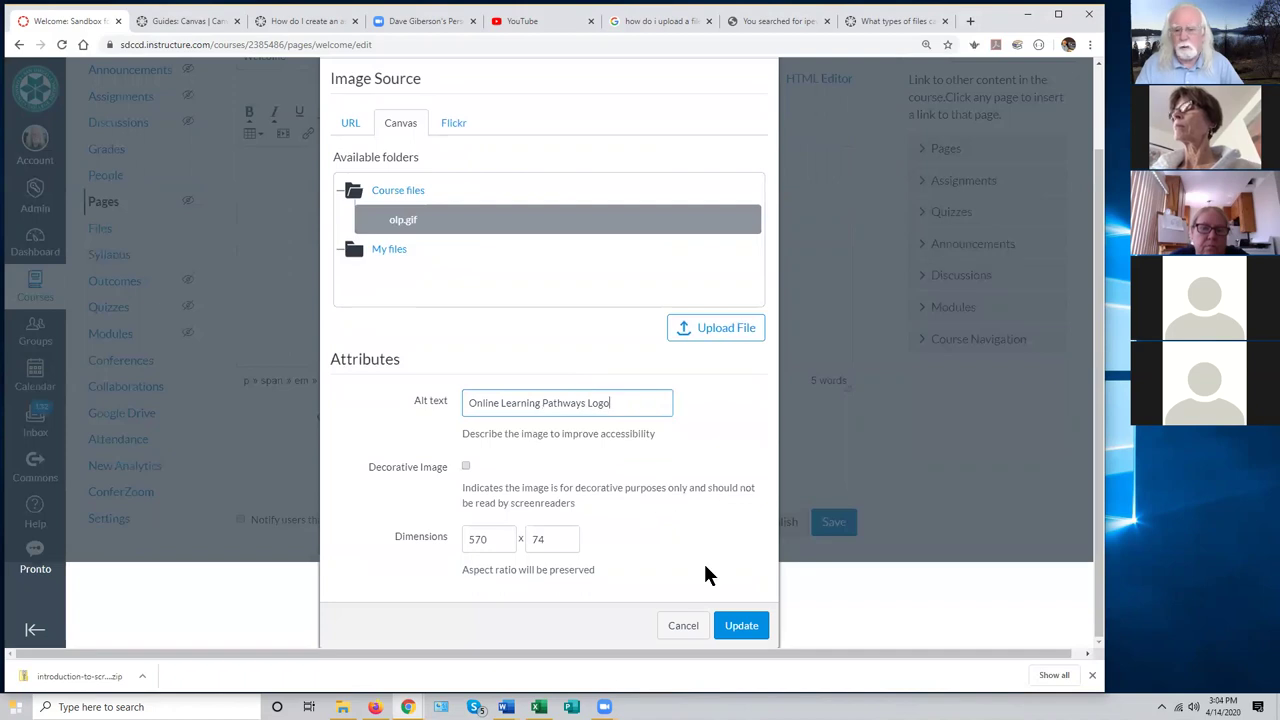
Insert the logo above the heading, add an empty line below it, and start a media insert
left_click(740, 630)
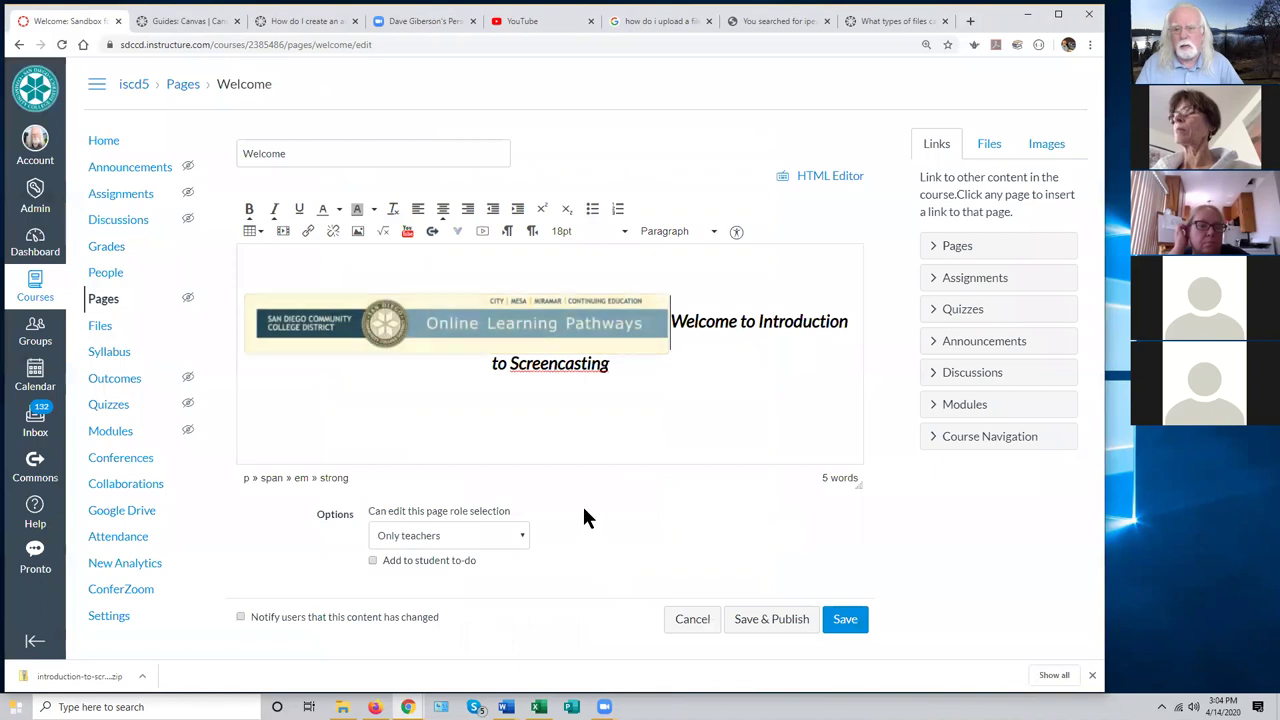
key("Return")
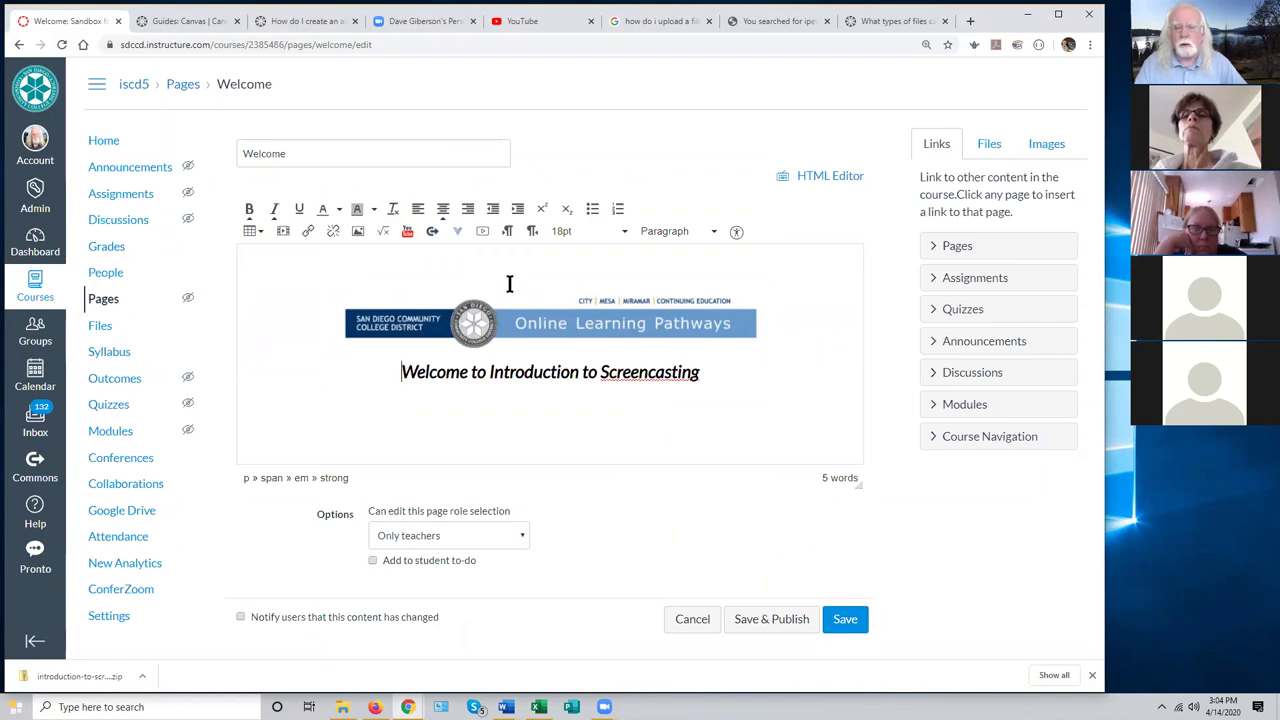
left_click(713, 371)
key("Return")
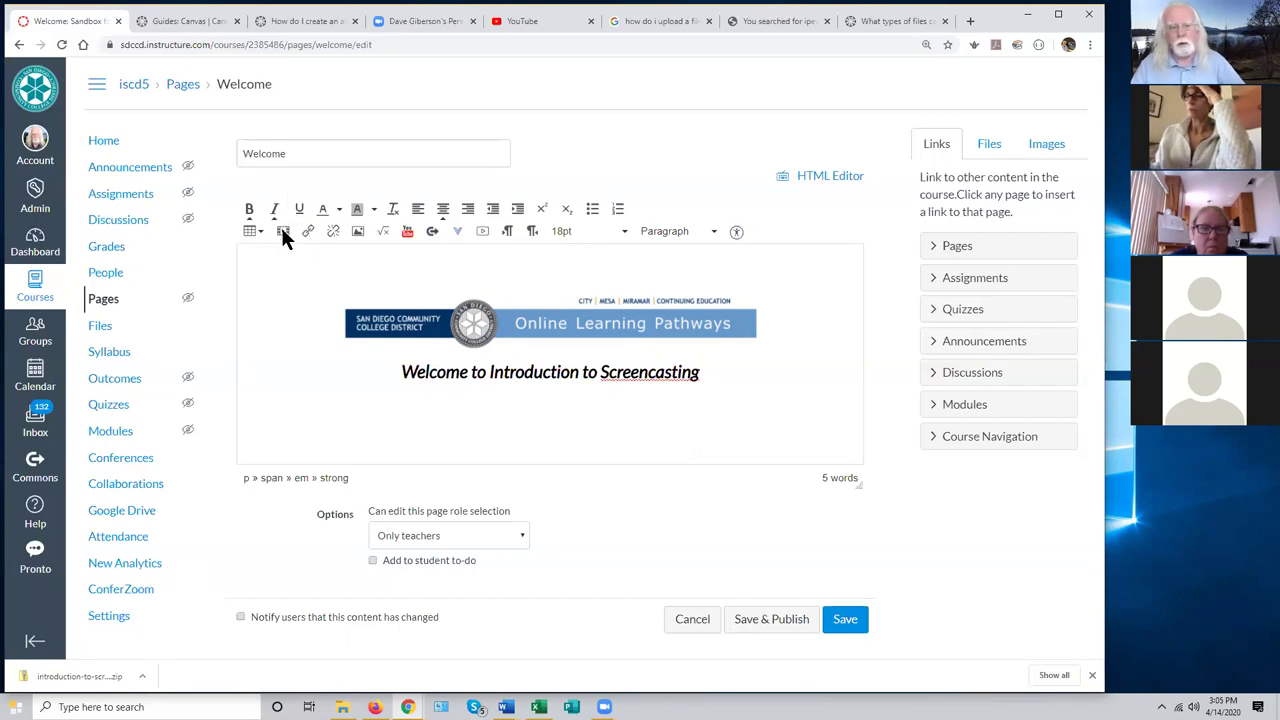
left_click(283, 231)
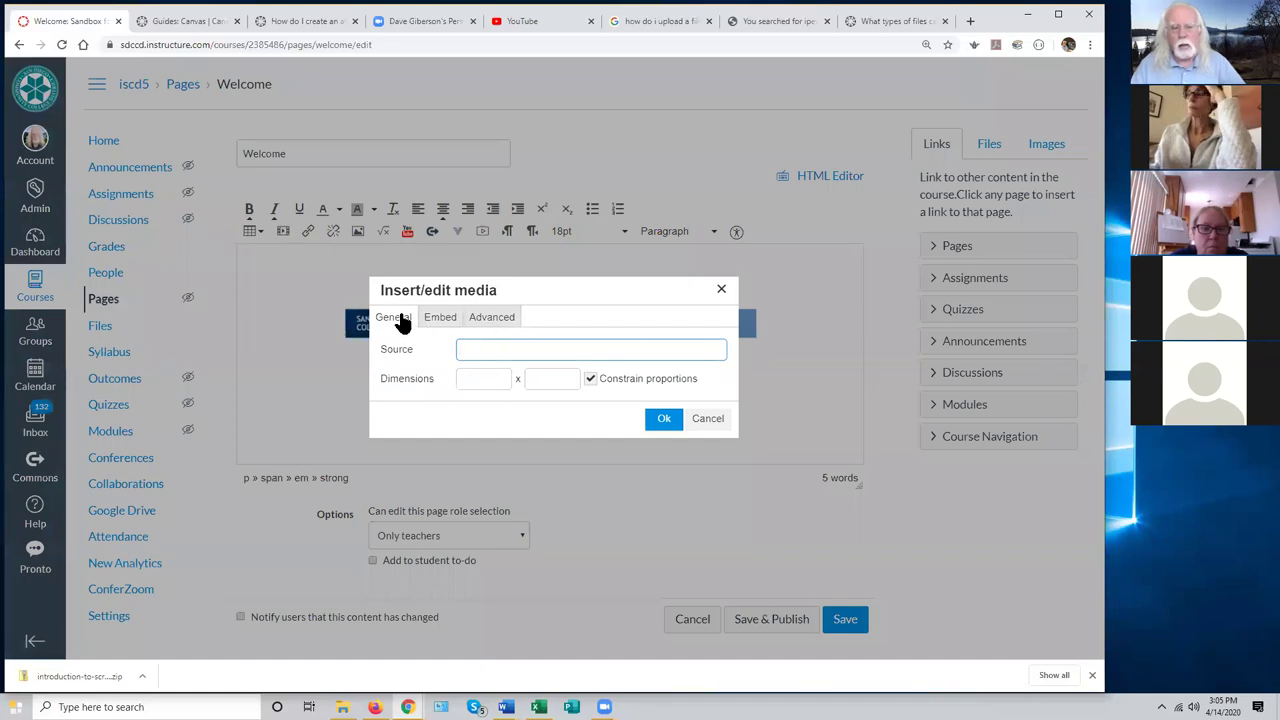
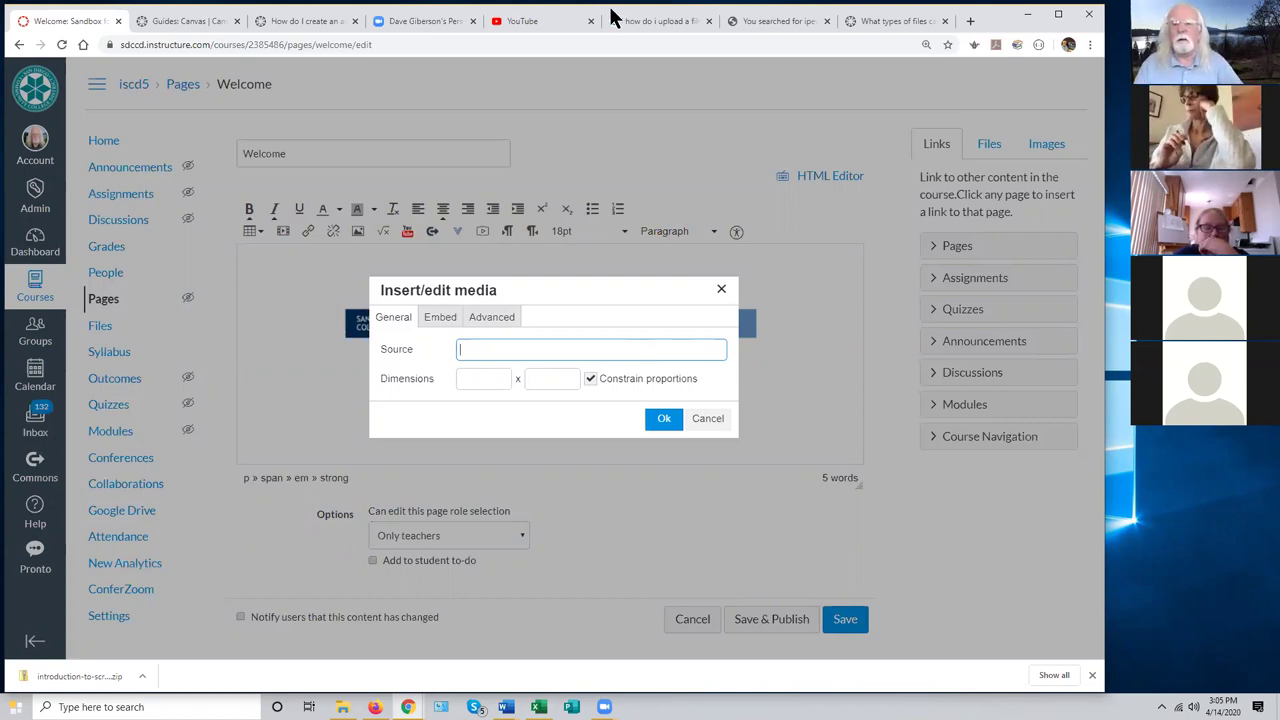
Switch to the YouTube tab, exit Studio and load youtube.com, then clear the search suggestions
left_click(526, 24)
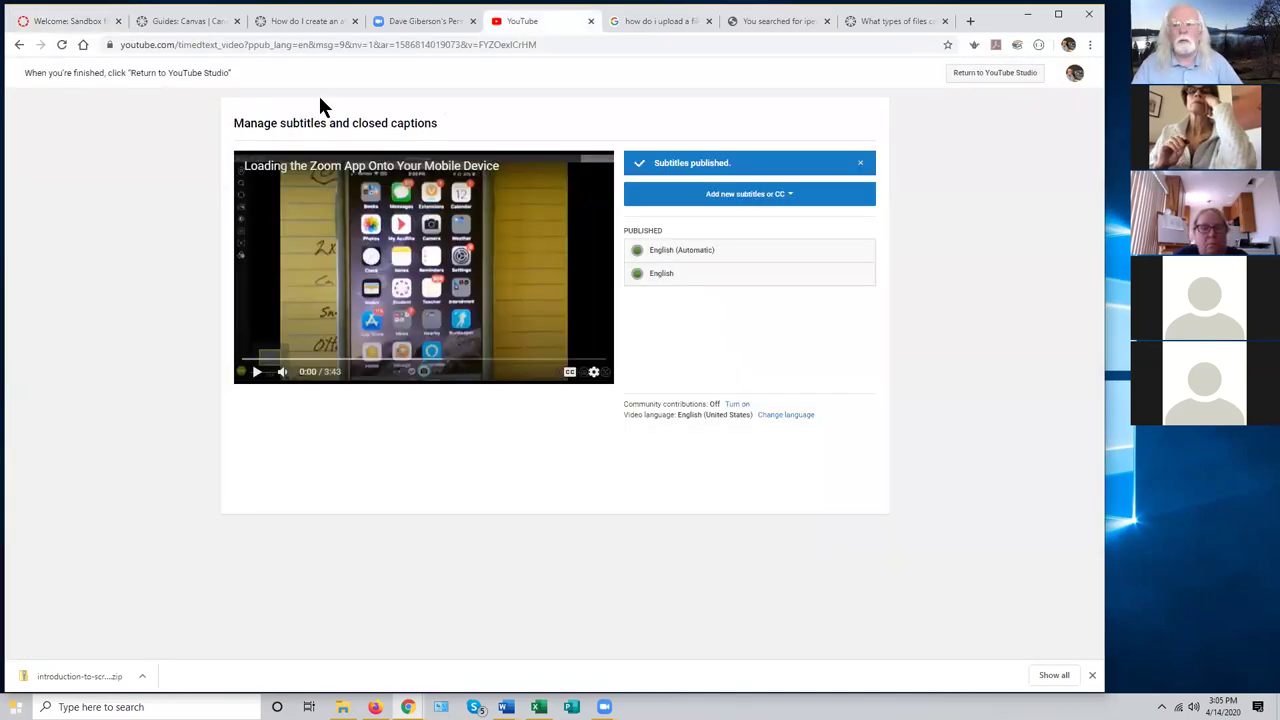
left_click(982, 80)
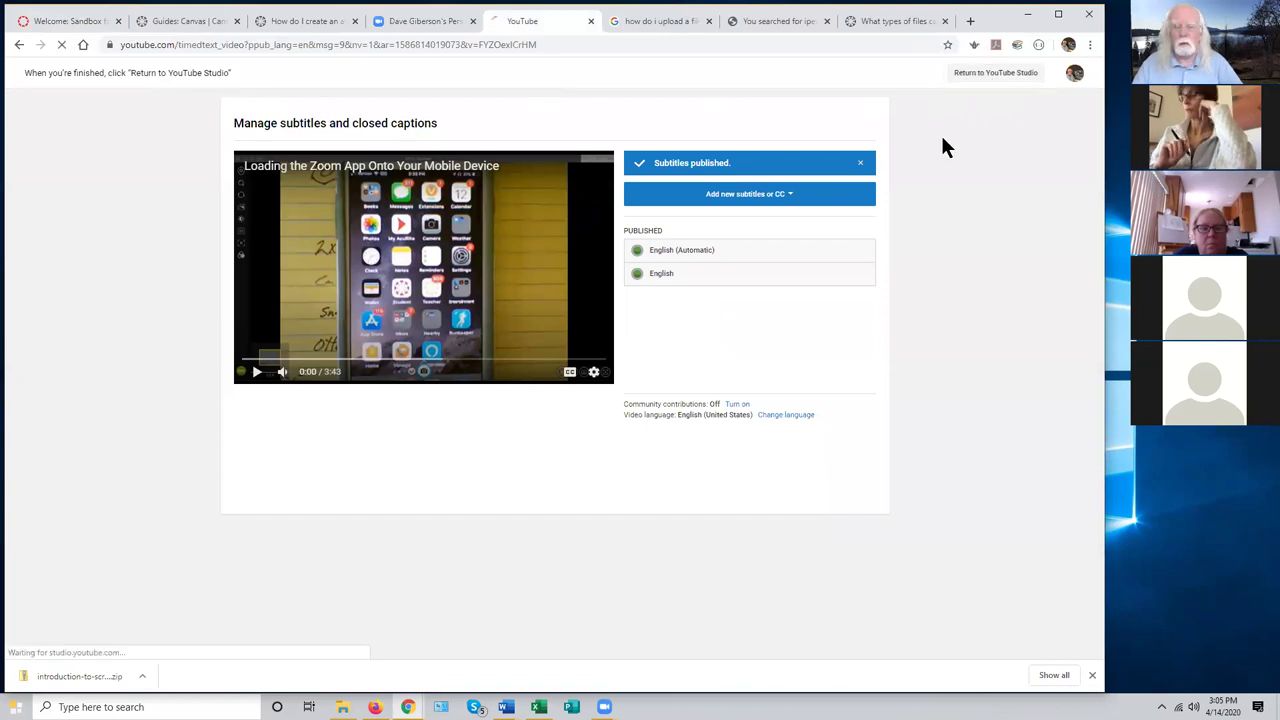
left_click(226, 44)
type("youtube")
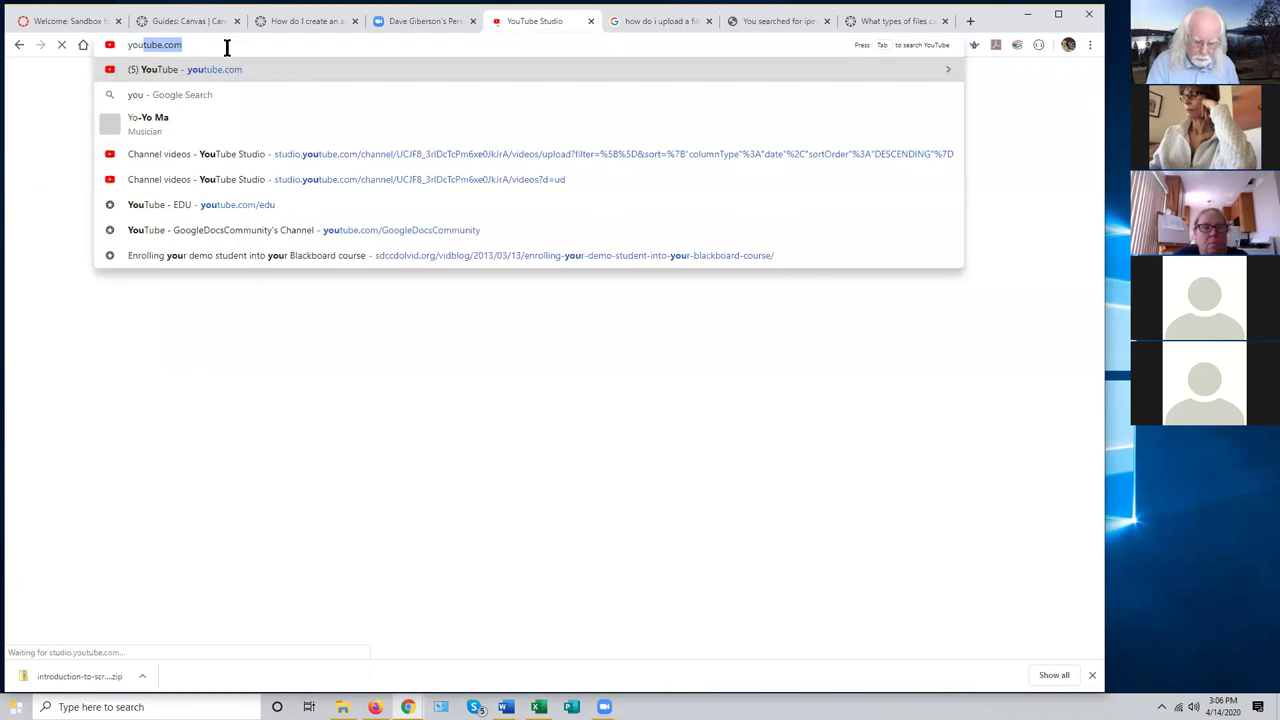
key("Return")
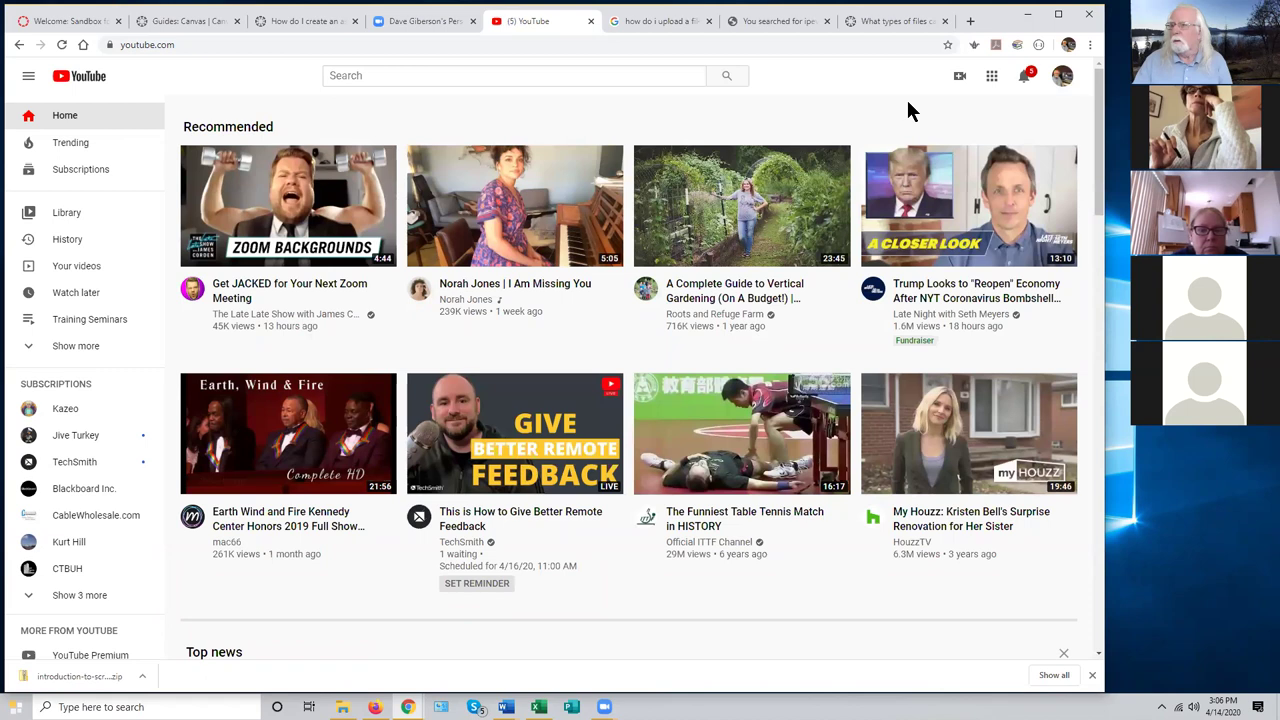
left_click(356, 75)
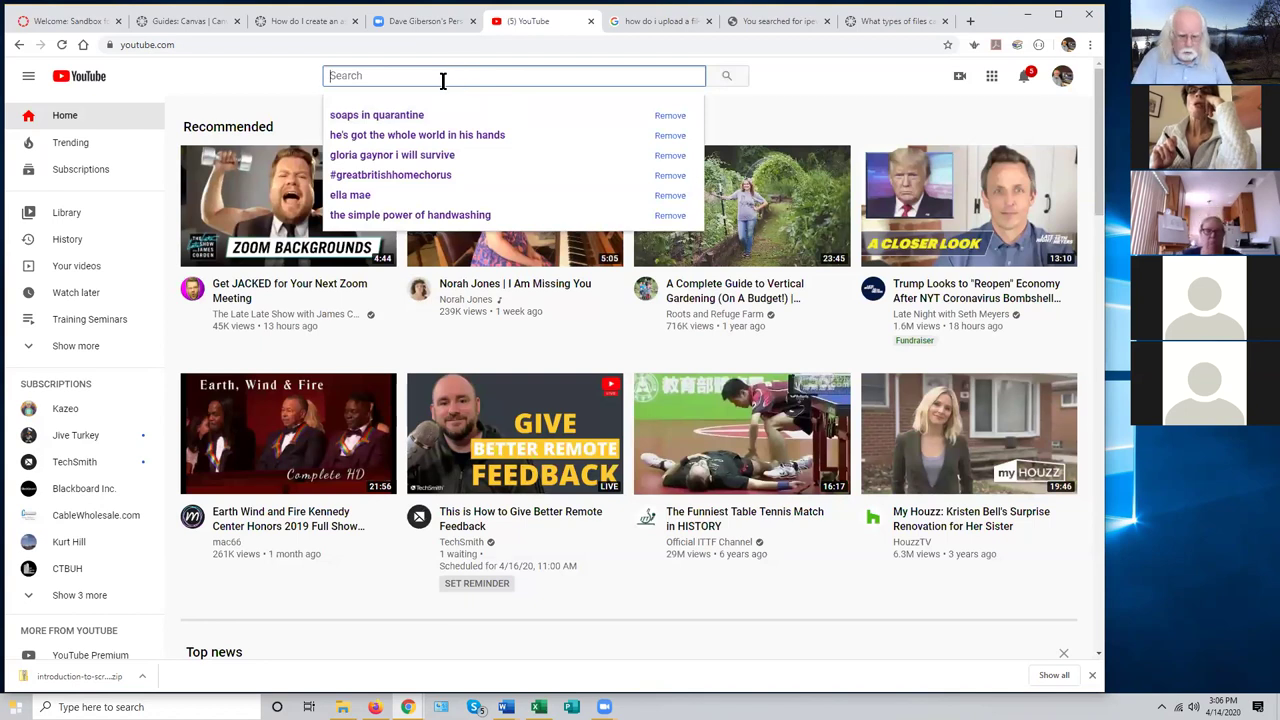
left_click(742, 103)
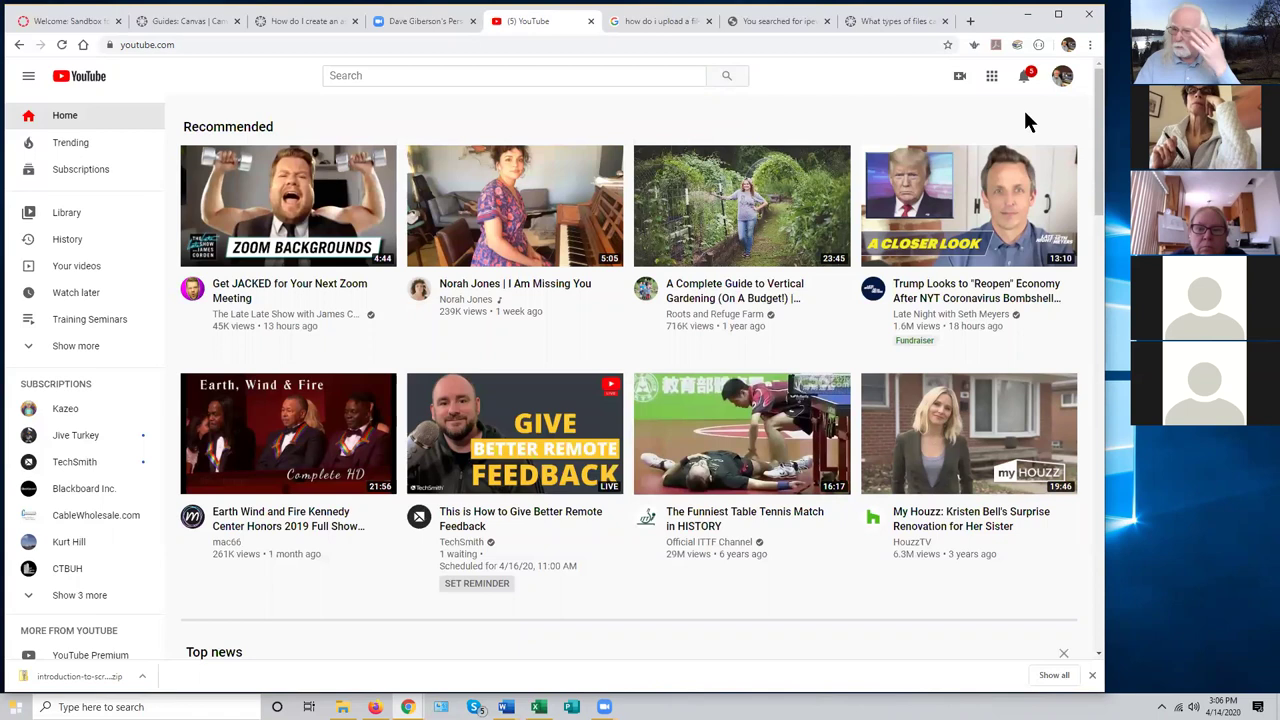
Open YouTube Studio's Videos list and search the channel for 'welcome', which finds nothing
left_click(1063, 78)
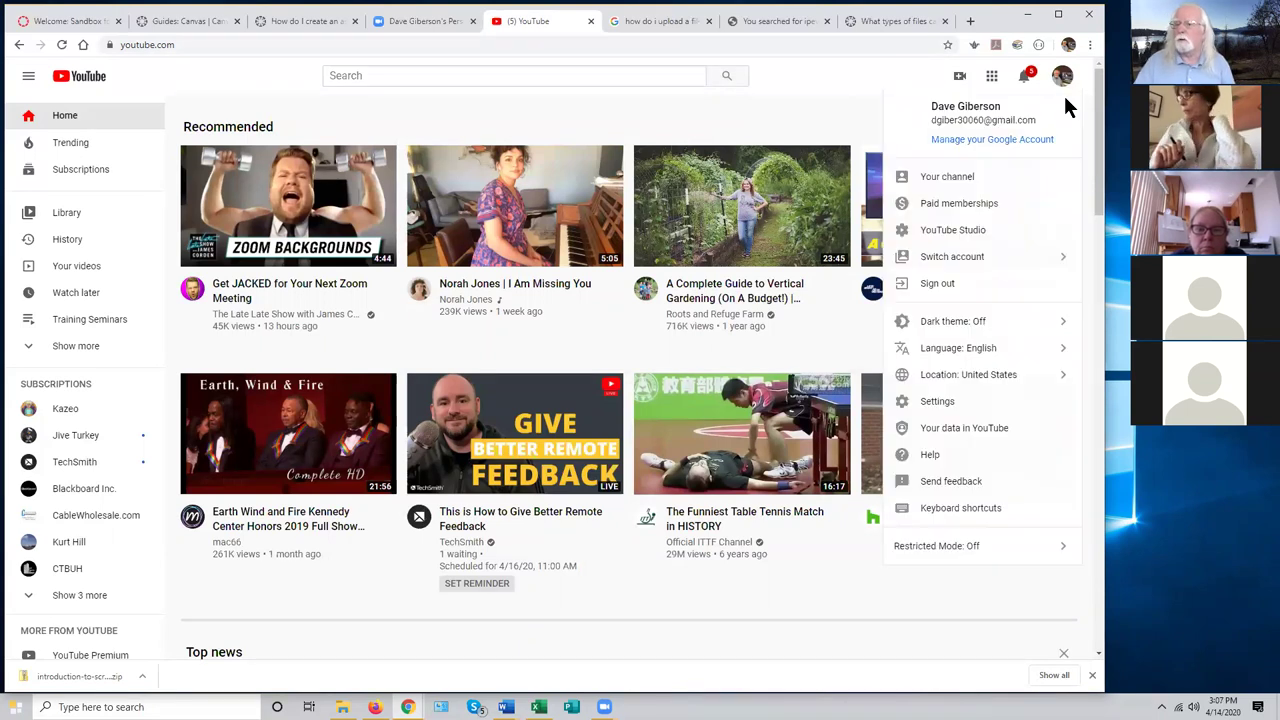
left_click(955, 230)
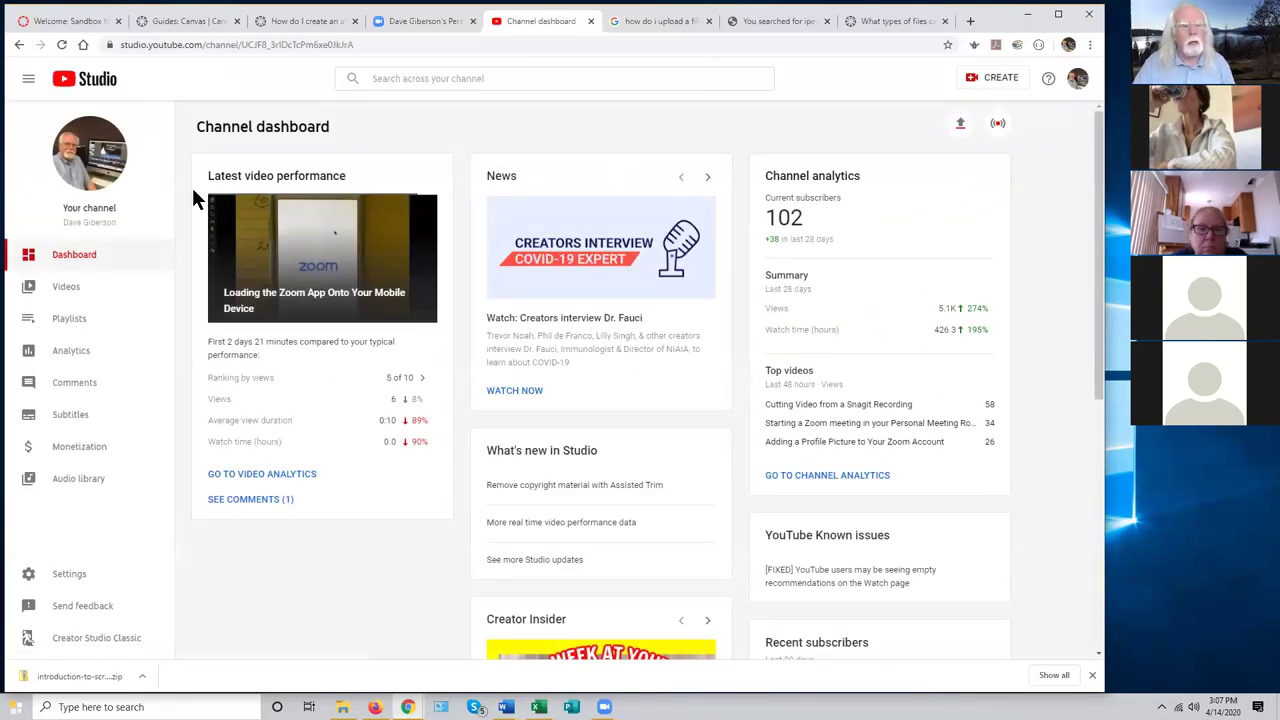
left_click(62, 289)
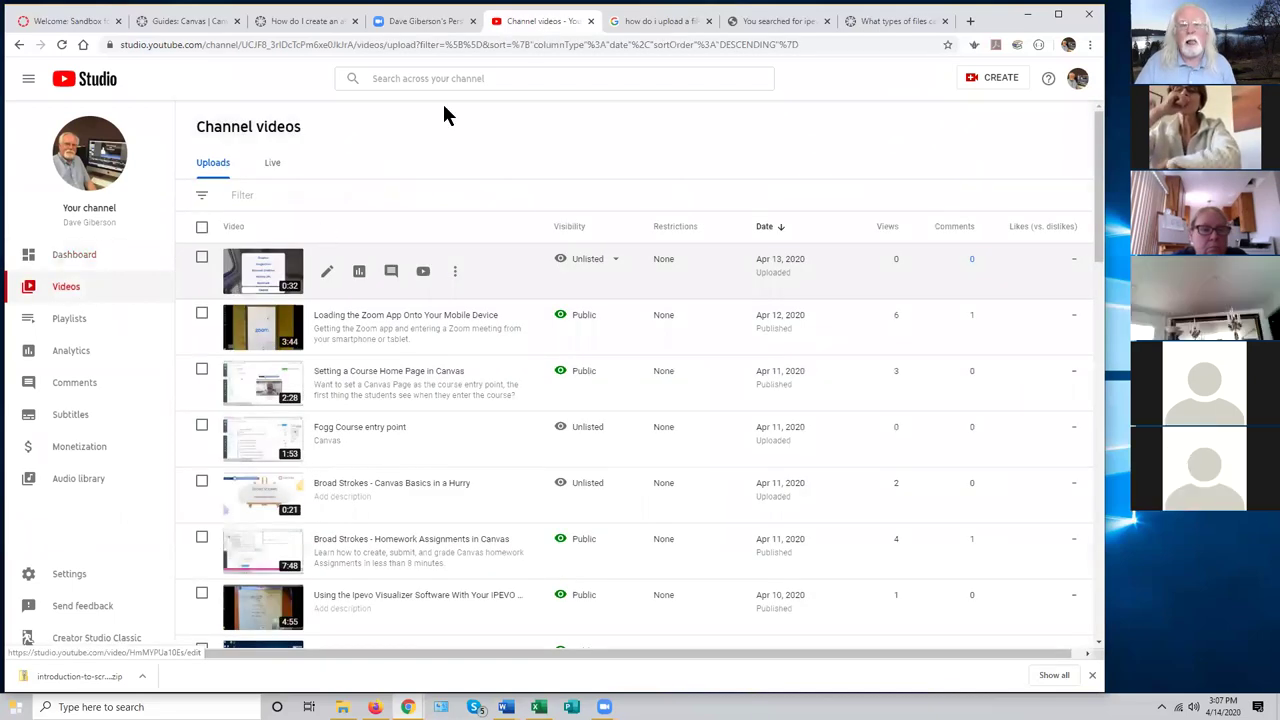
left_click(390, 78)
type("welcom")
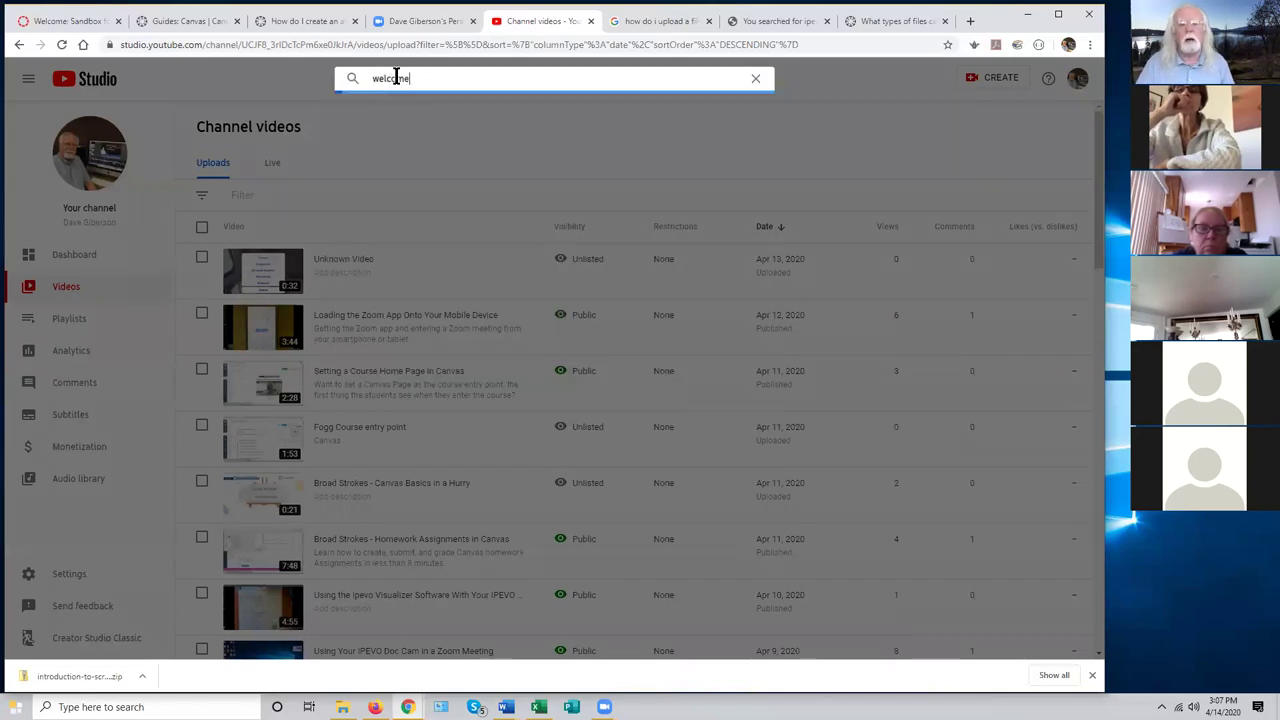
type("e")
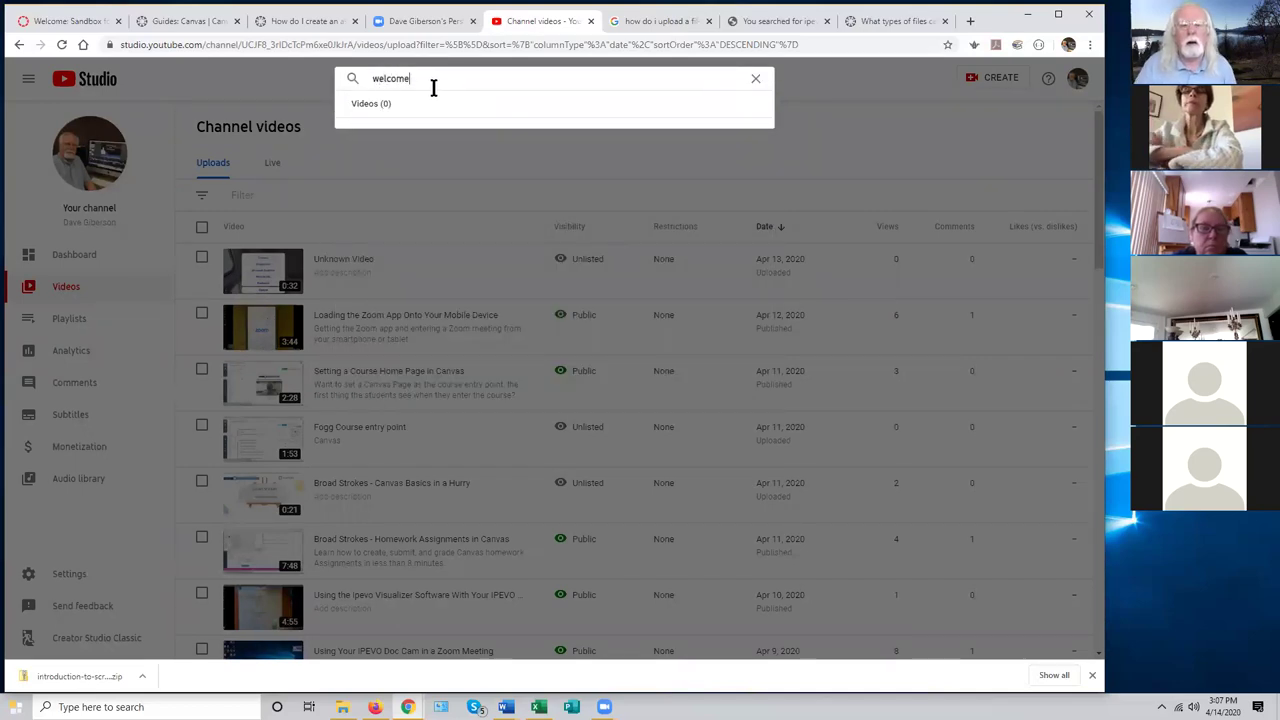
left_click(474, 154)
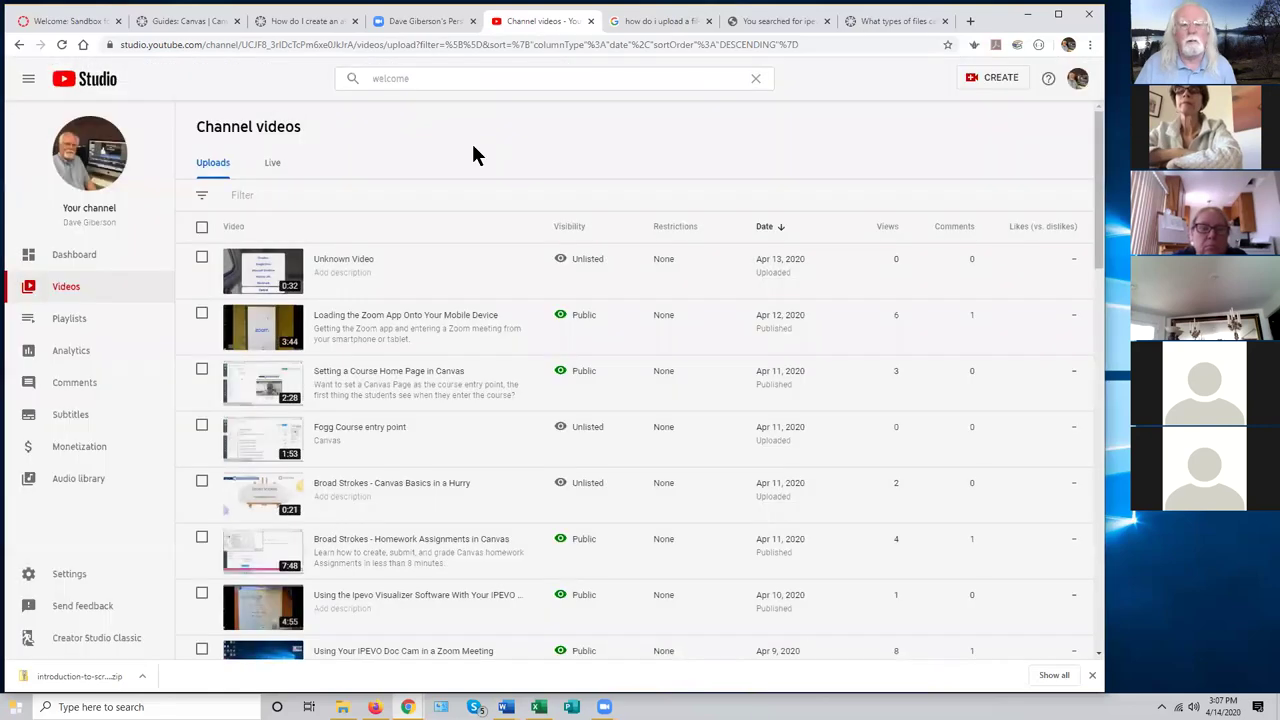
Replace the channel search with 'screencasting' to list the four screencasting videos
double_click(397, 78)
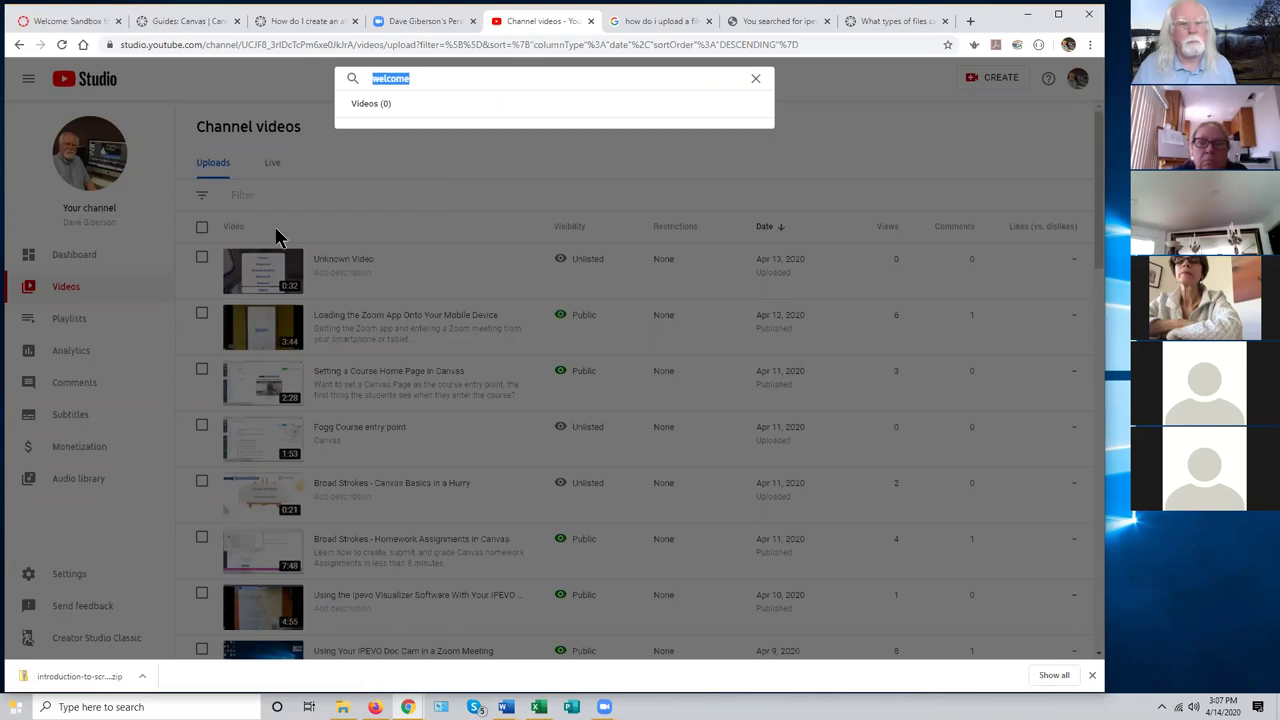
left_click(450, 160)
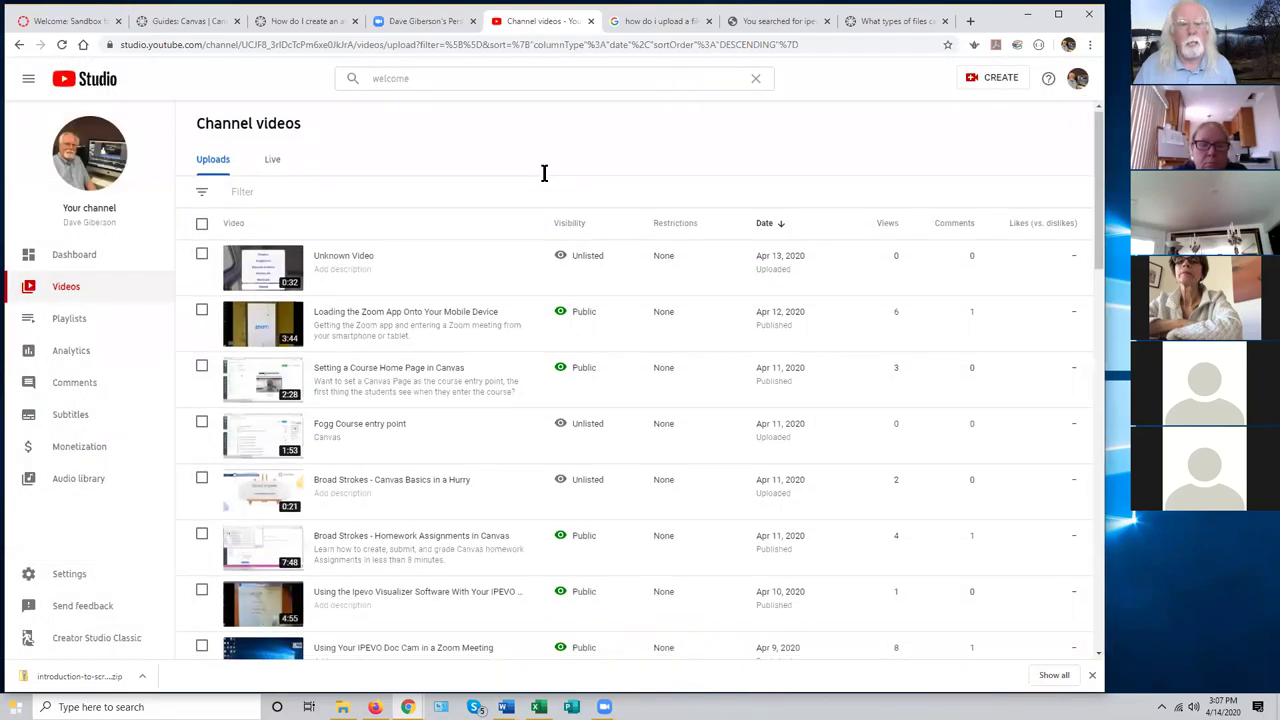
scroll(546, 170, "down", 15)
scroll(548, 183, "up", 15)
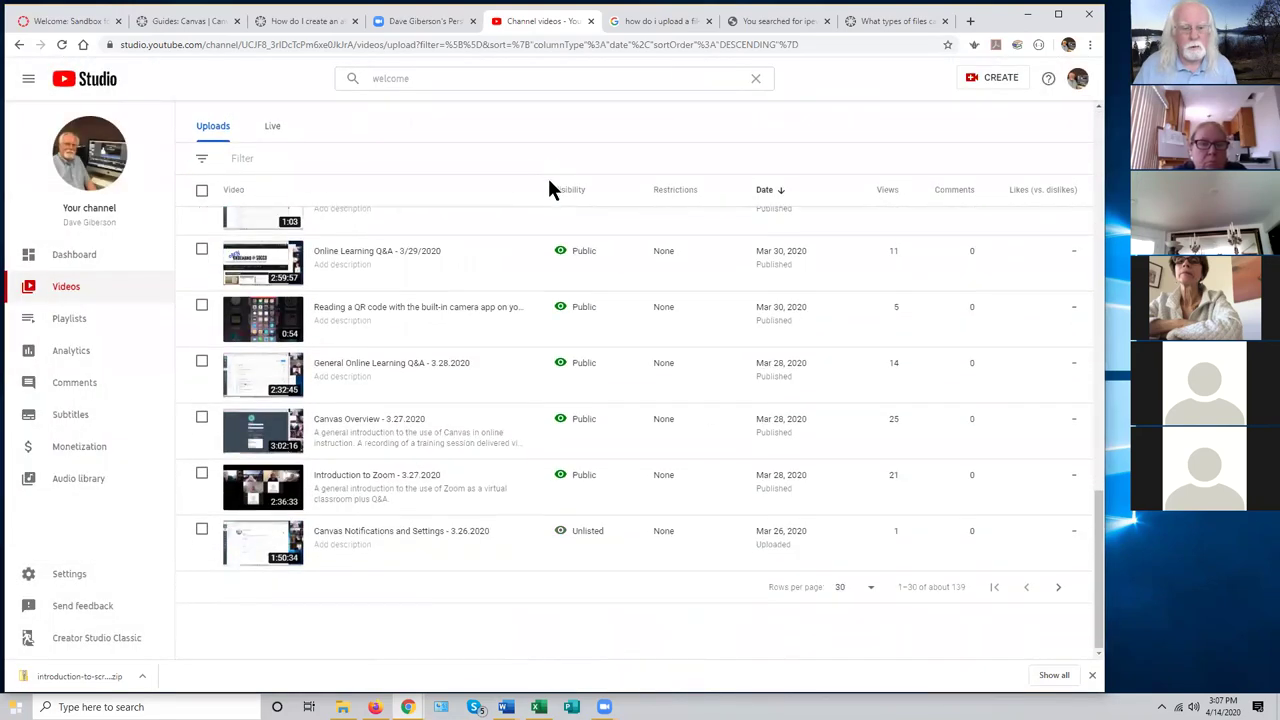
left_click(437, 80)
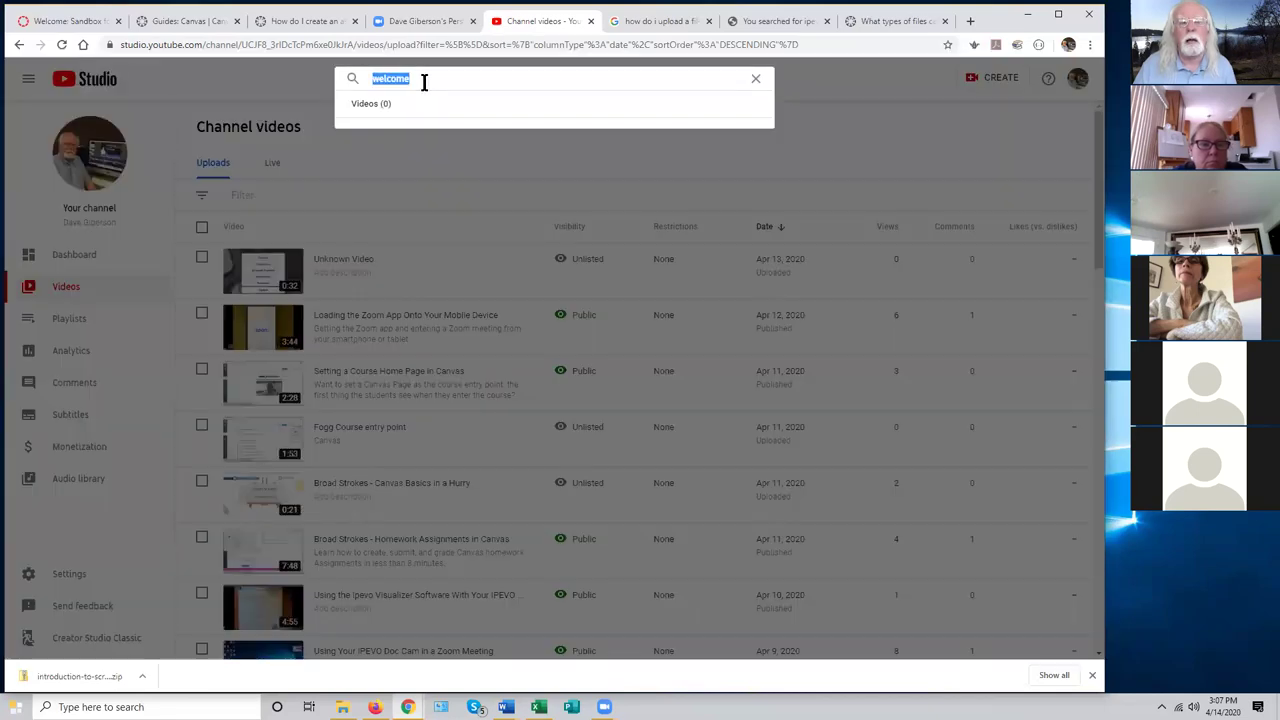
key("BackSpace")
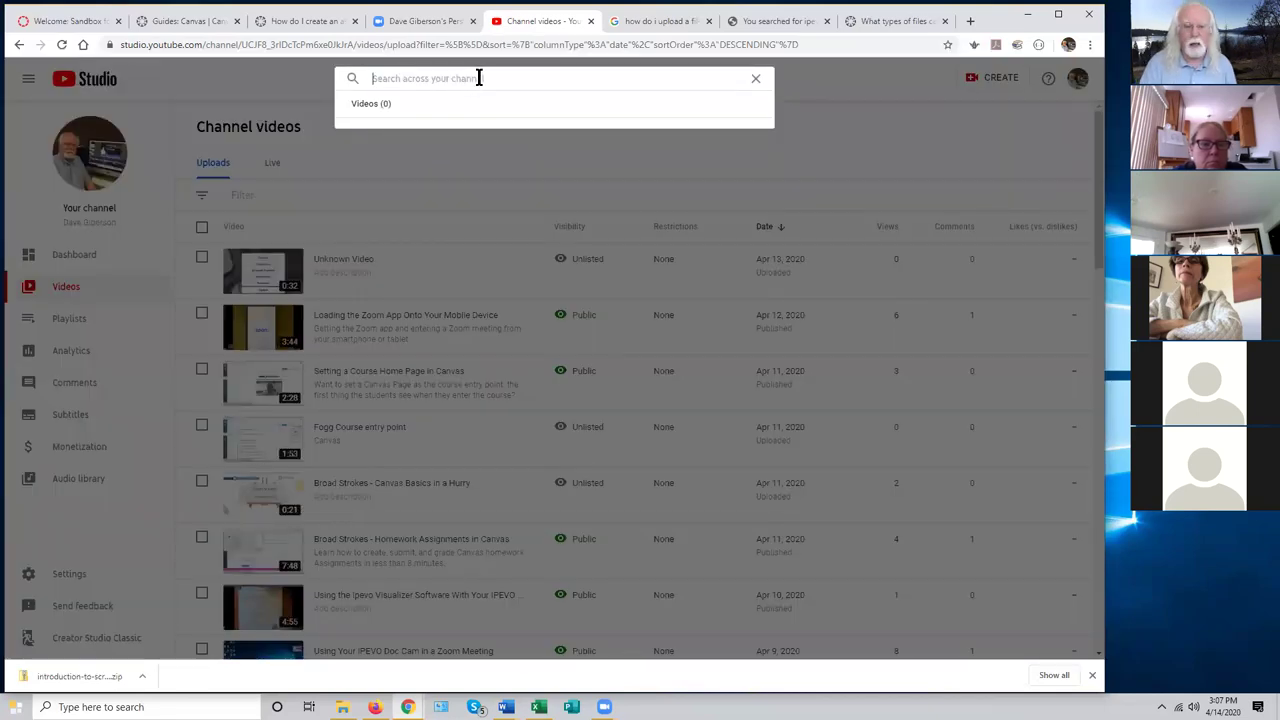
type("screencasting")
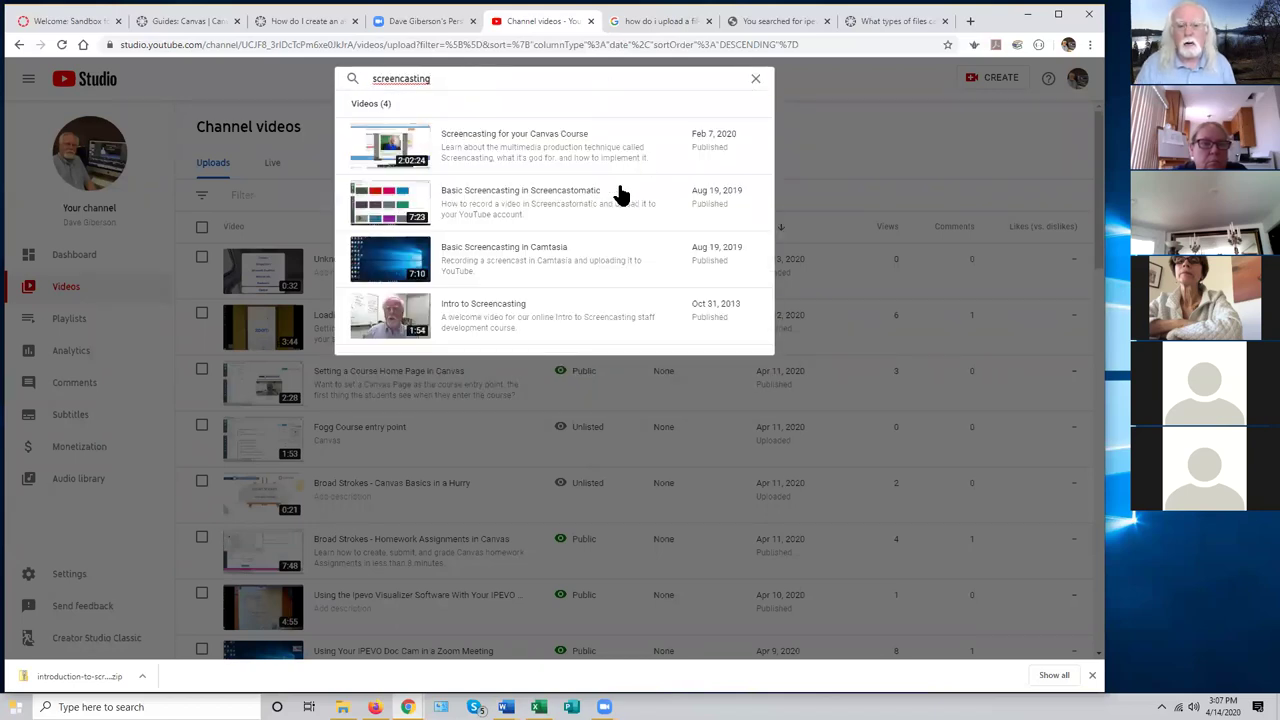
mouse_move(509, 314)
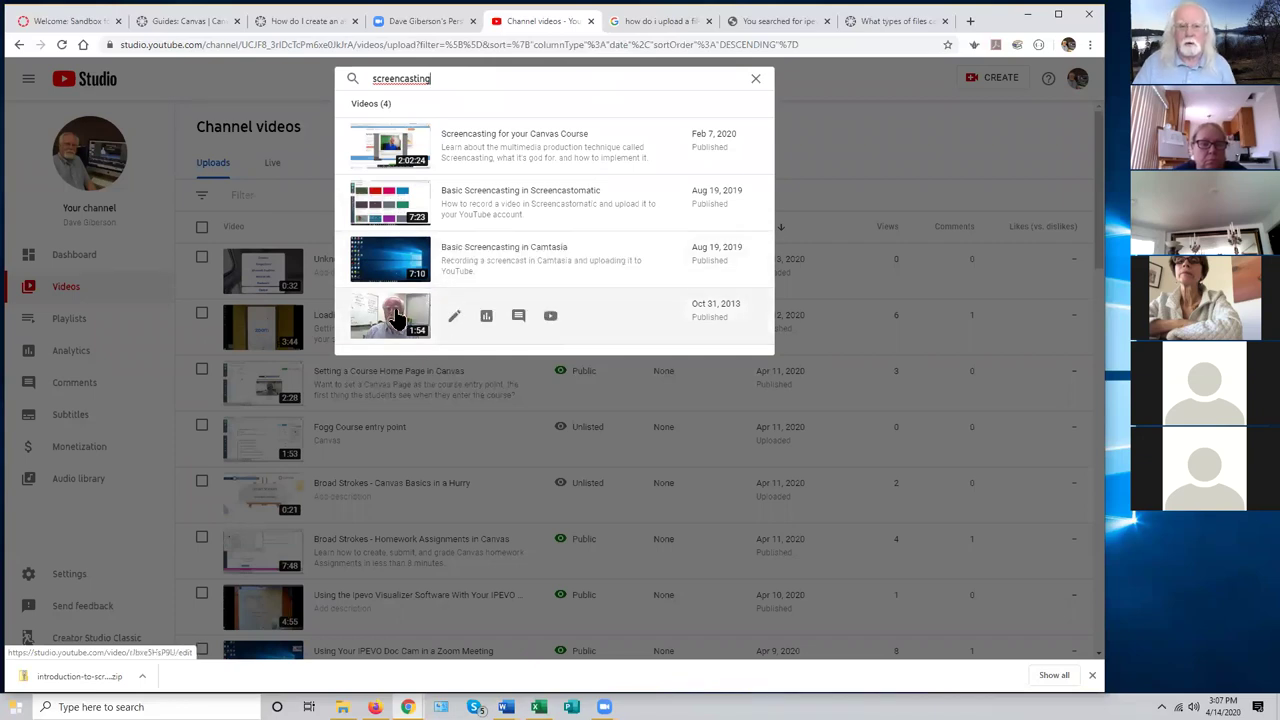
Copy the Intro to Screencasting video link from its Studio details page and return to Canvas
left_click(453, 318)
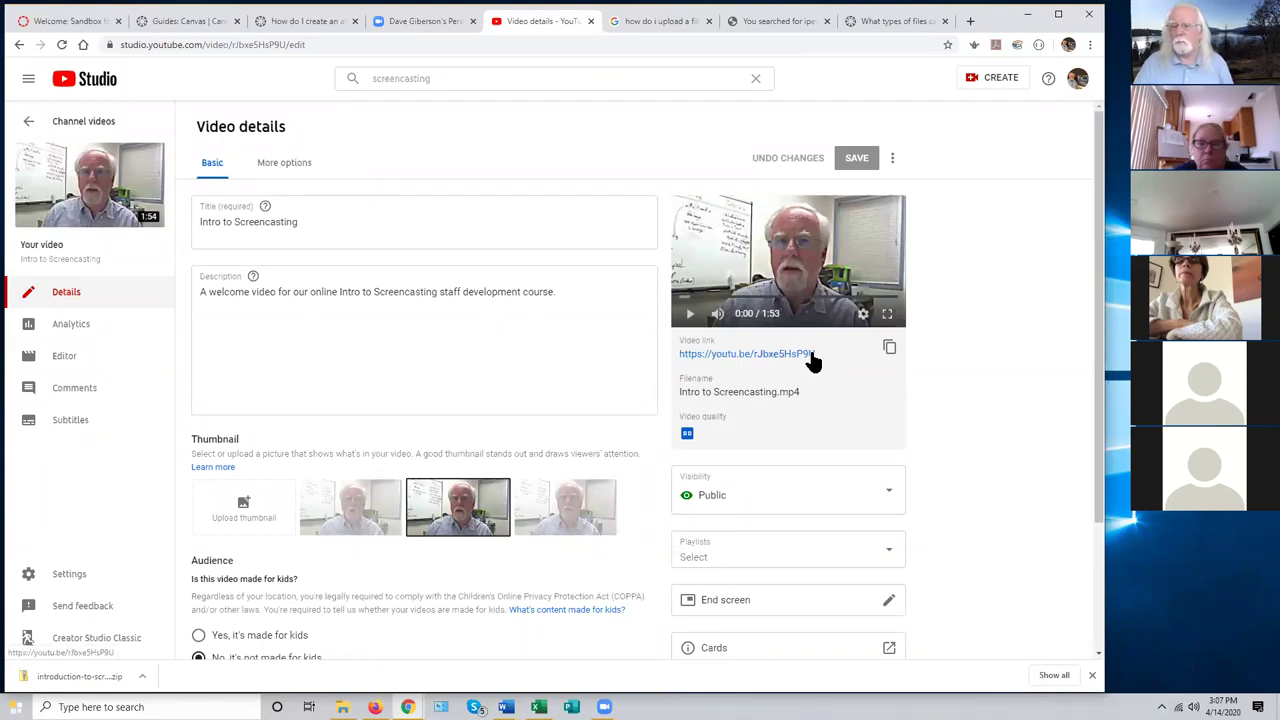
left_click_drag(663, 347, 816, 354)
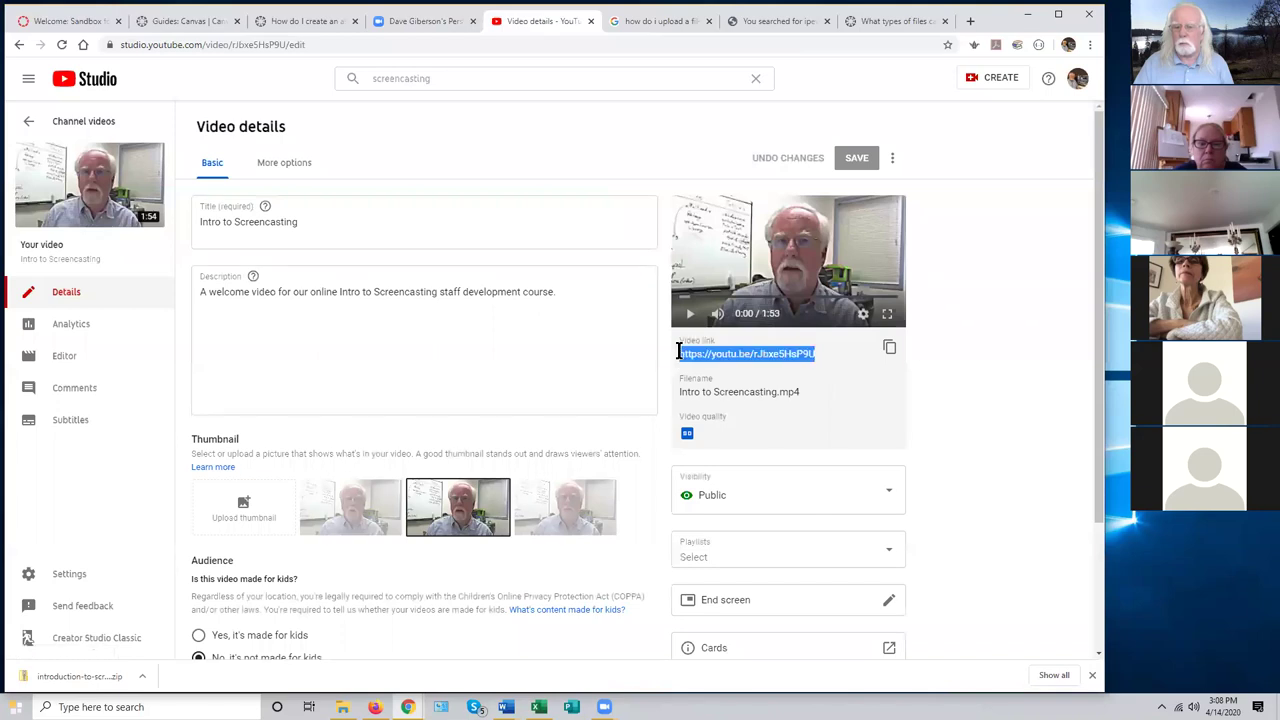
right_click(731, 356)
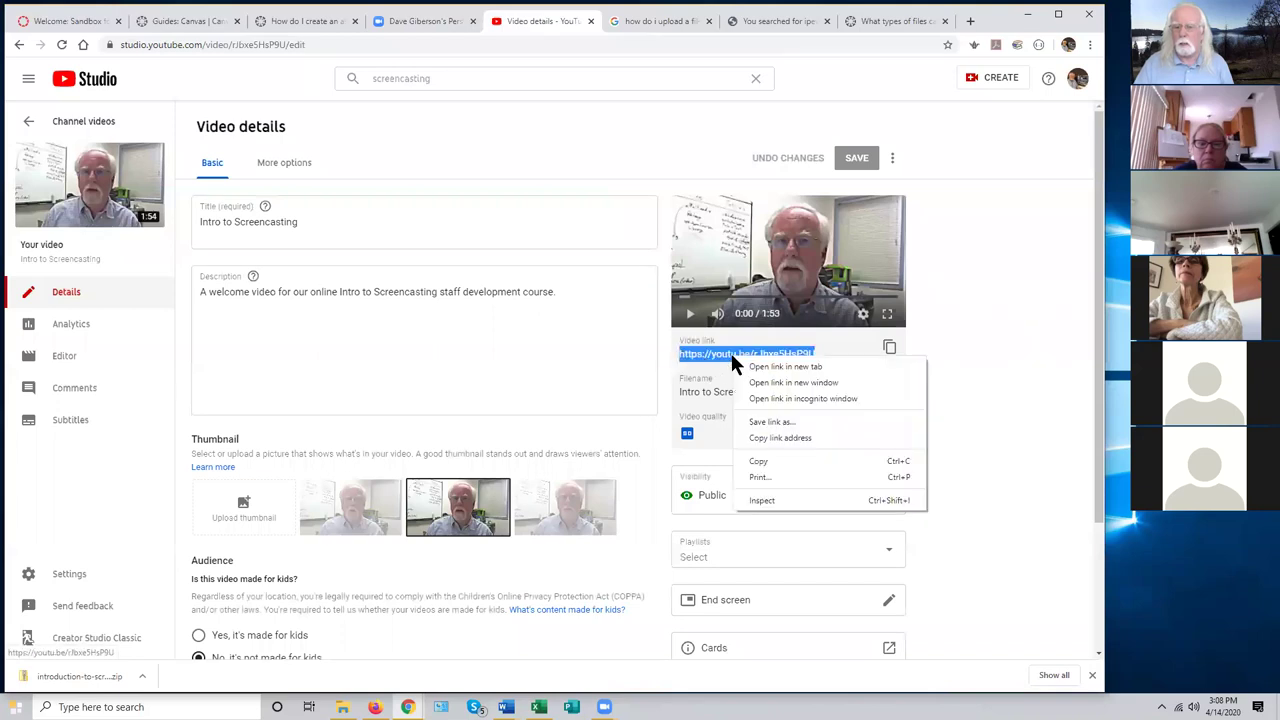
left_click(761, 461)
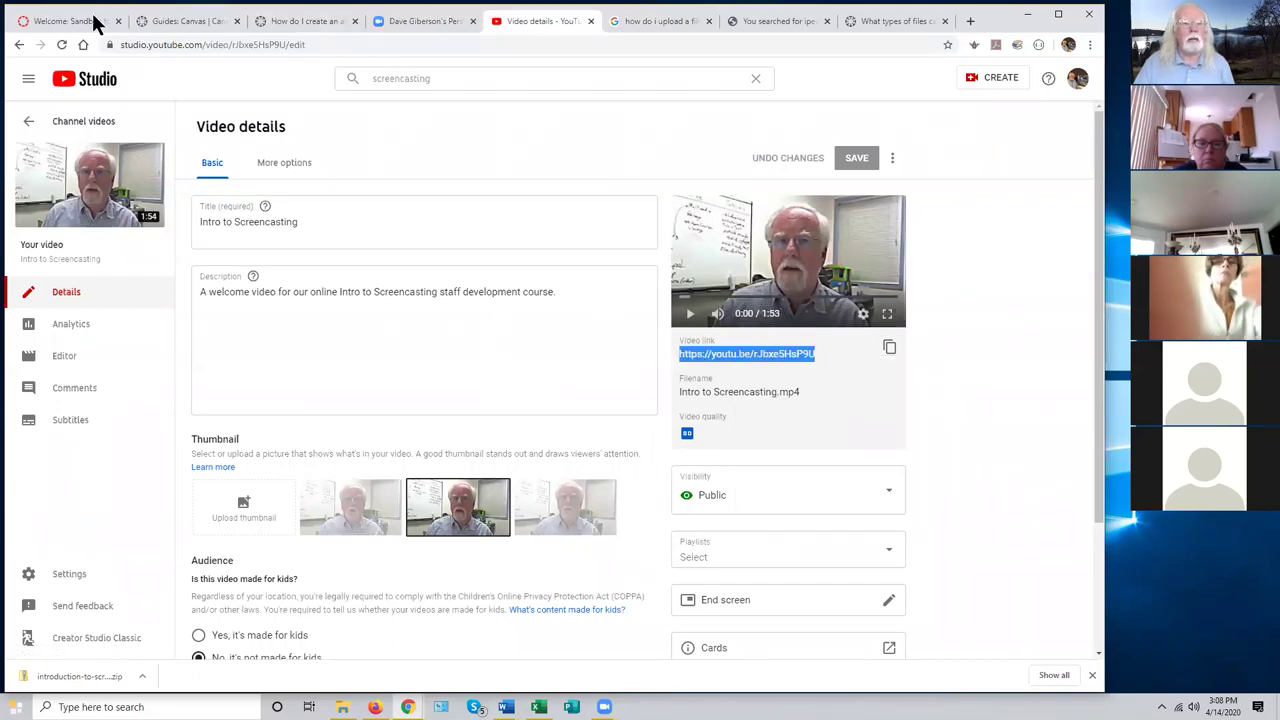
left_click(94, 21)
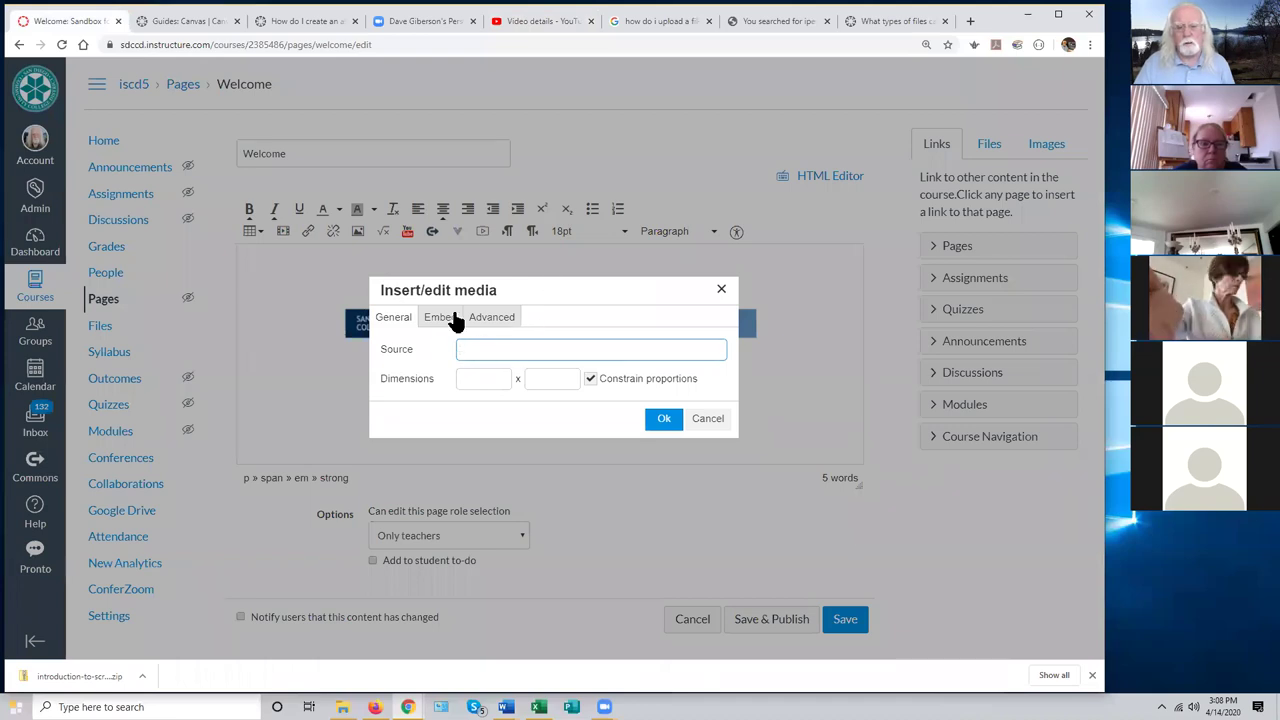
Paste the copied YouTube link as the media Source and insert the video into the Welcome page
right_click(530, 348)
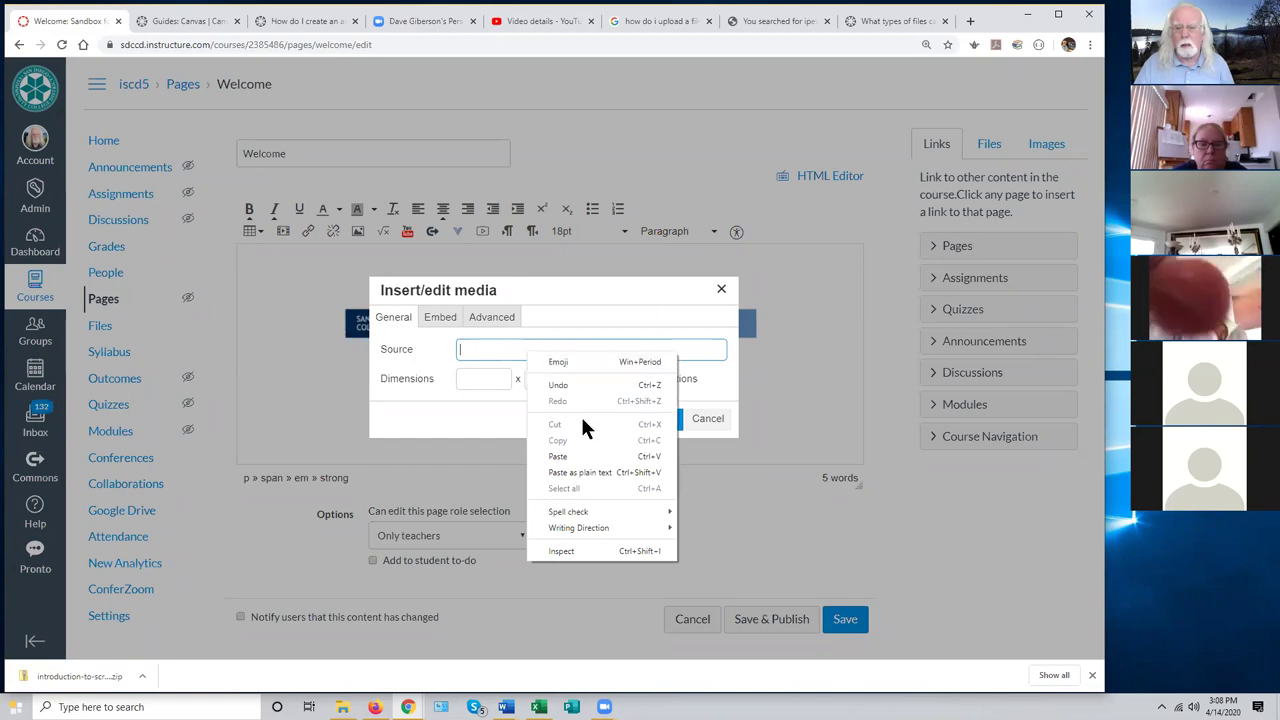
left_click(574, 451)
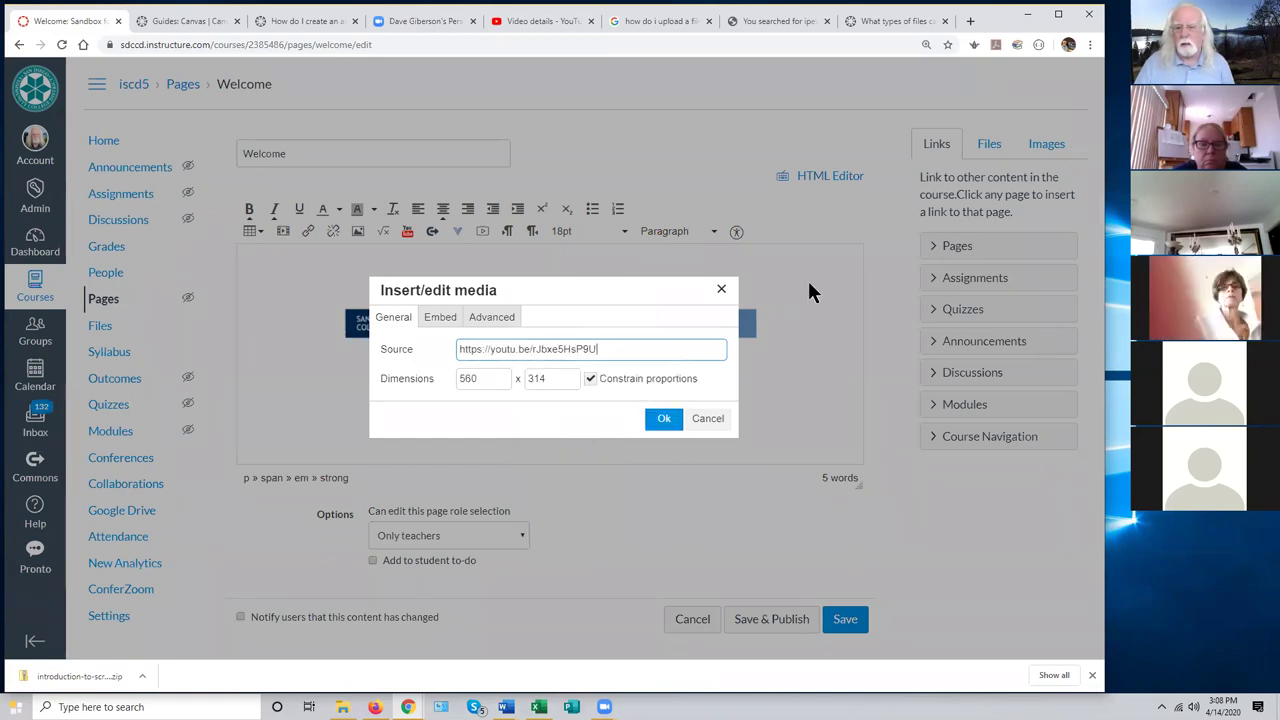
left_click(664, 424)
mouse_move(857, 409)
left_mouse_down()
mouse_move(857, 360)
mouse_move(844, 400)
left_mouse_up()
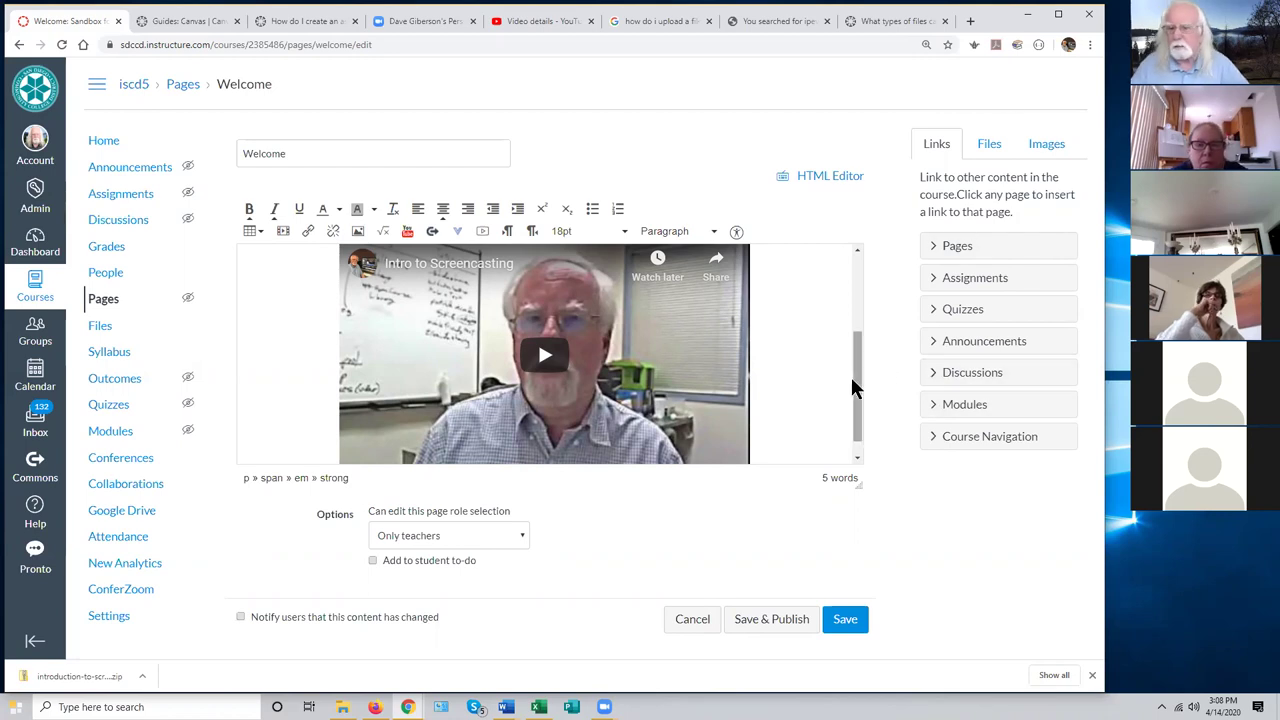
scroll(857, 394, "down", 1)
left_click(530, 372)
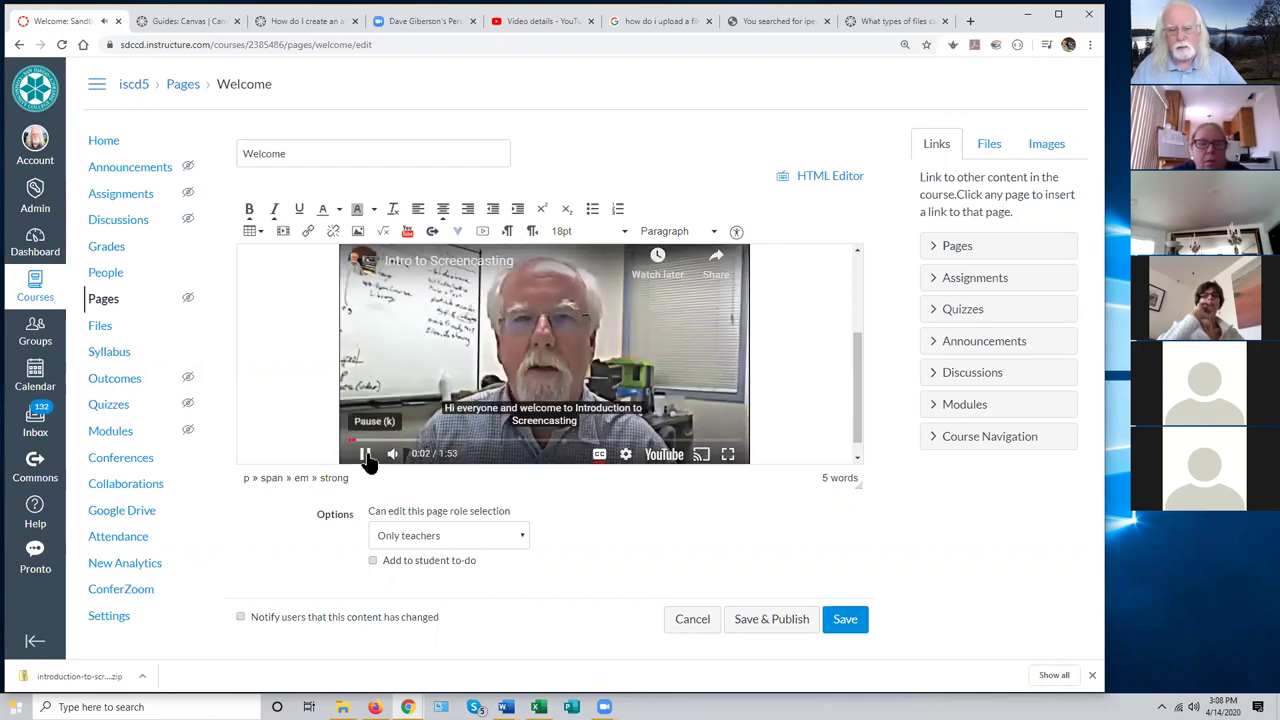
left_click(425, 460)
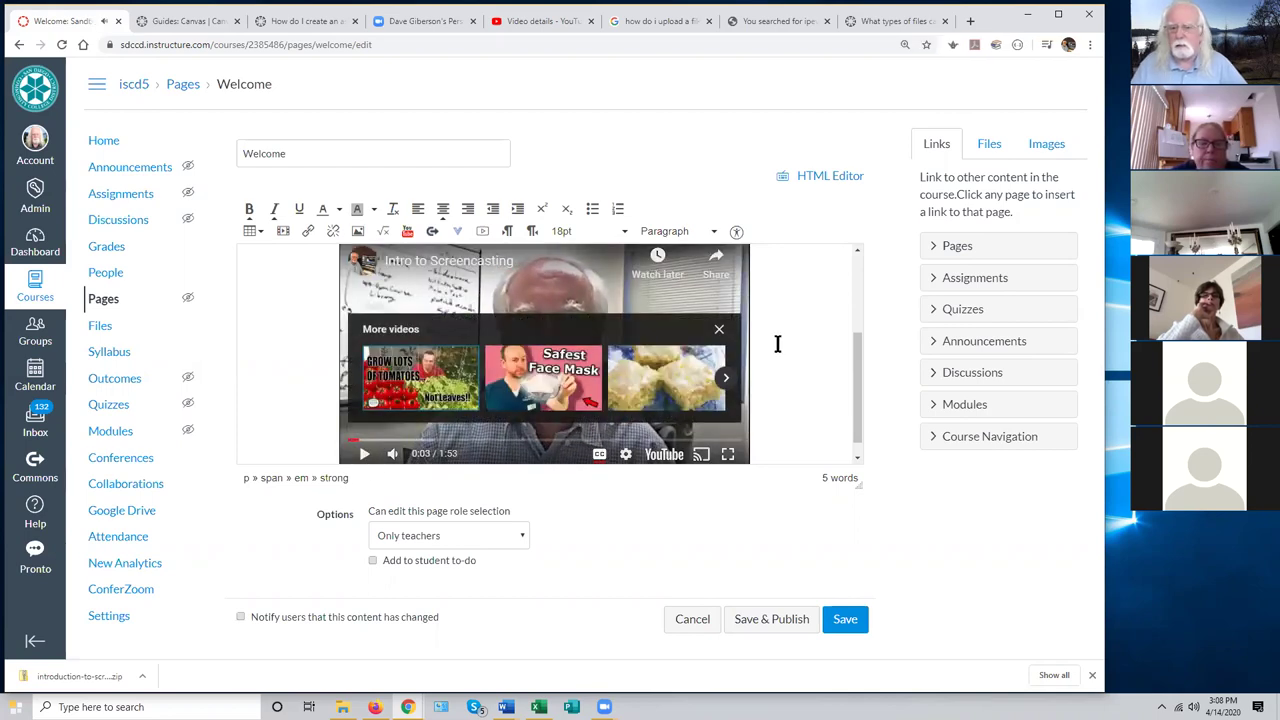
left_click_drag(851, 406, 855, 450)
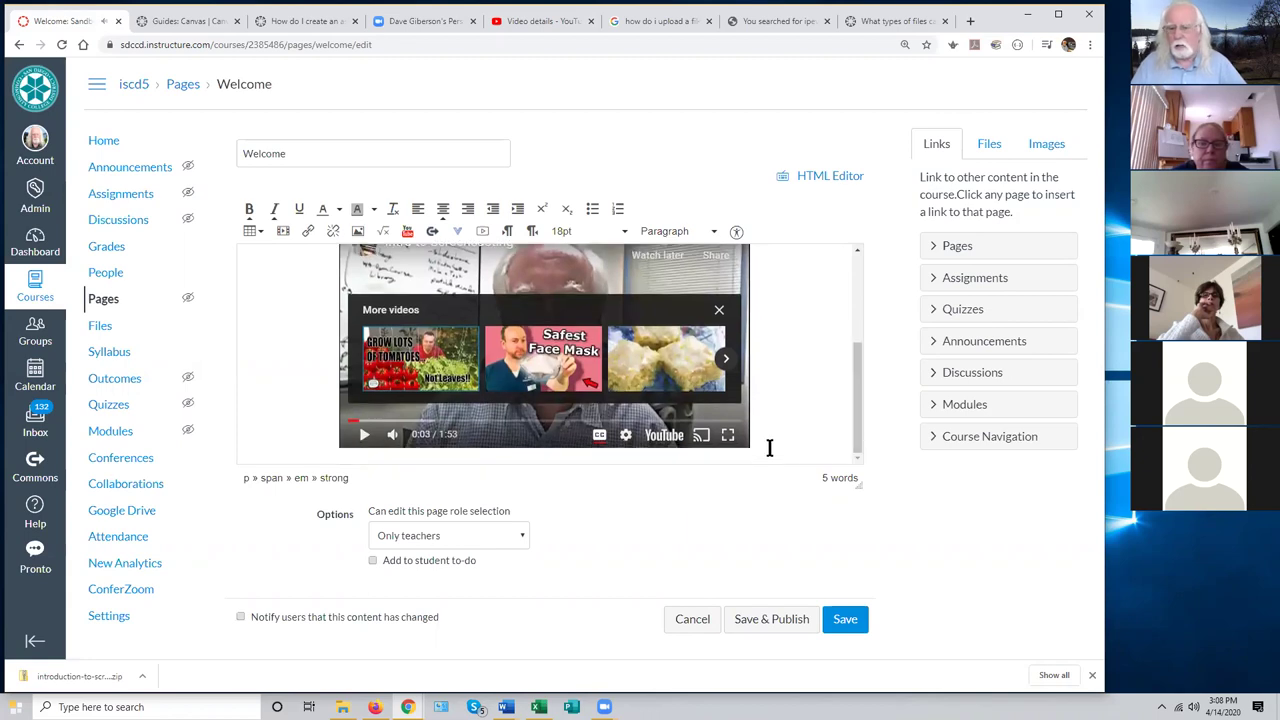
scroll(742, 422, "down", 1)
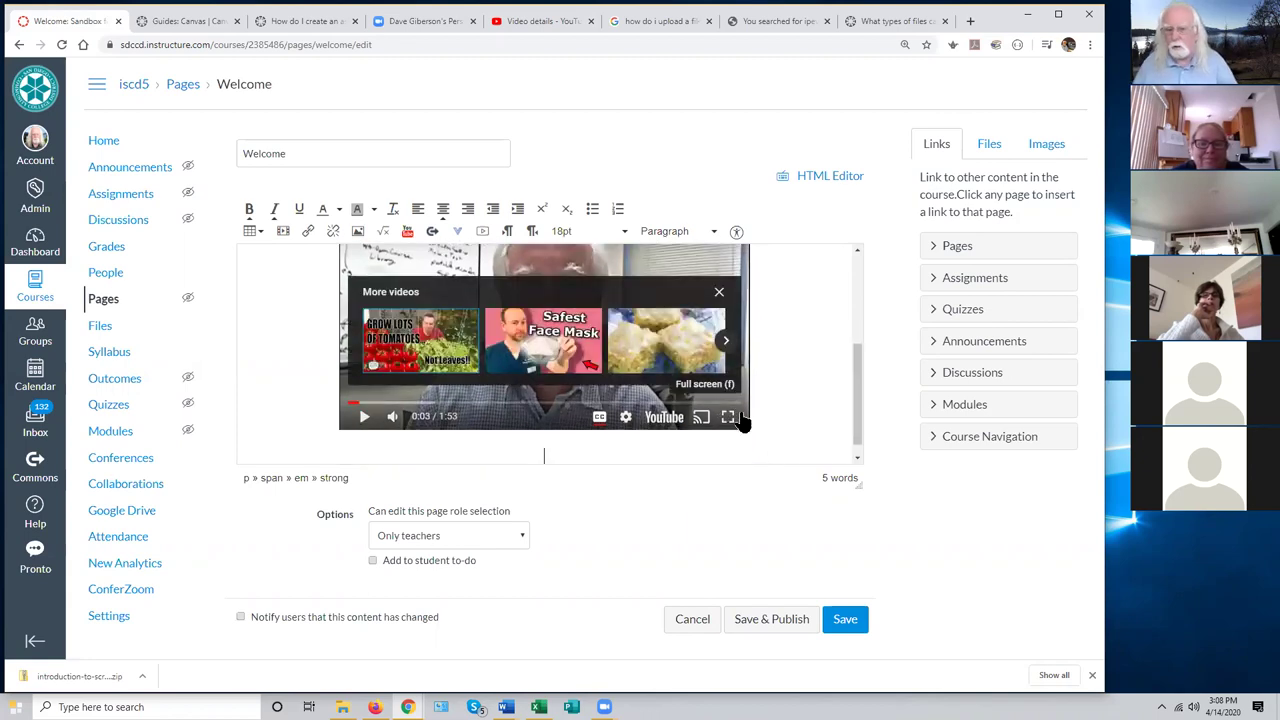
left_click(717, 292)
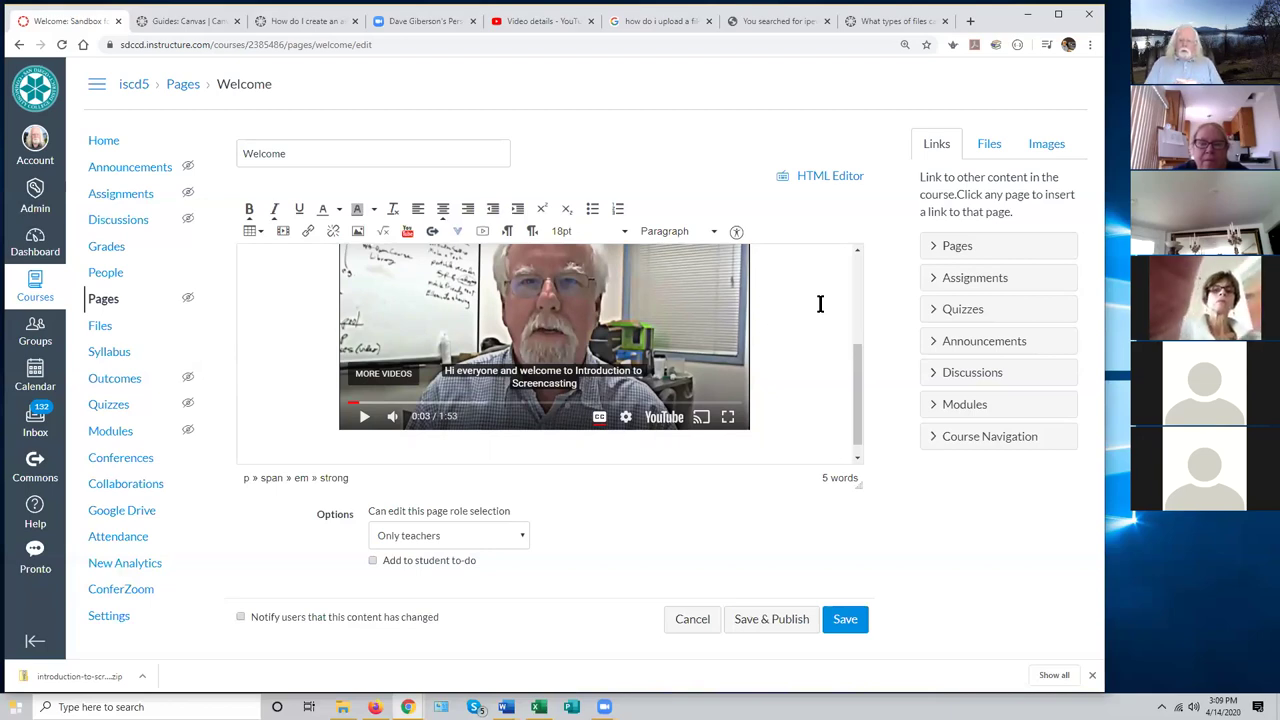
left_click(545, 457)
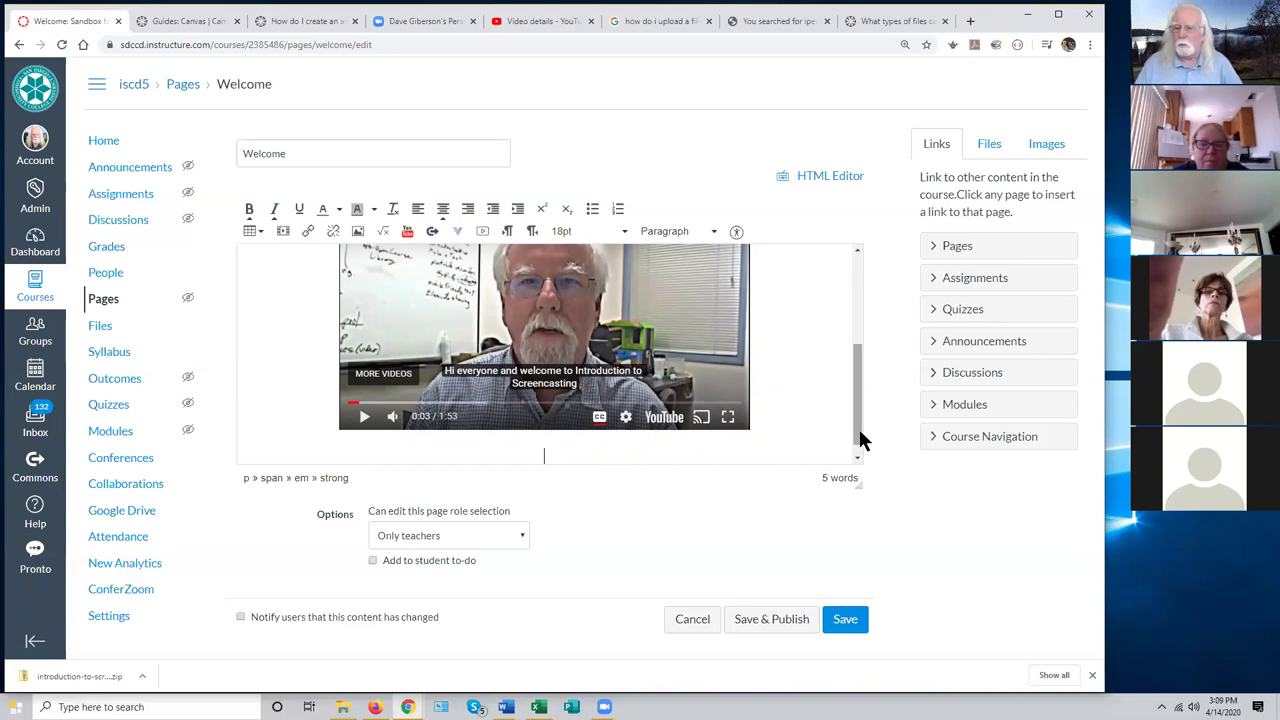
scroll(858, 426, "down", 1)
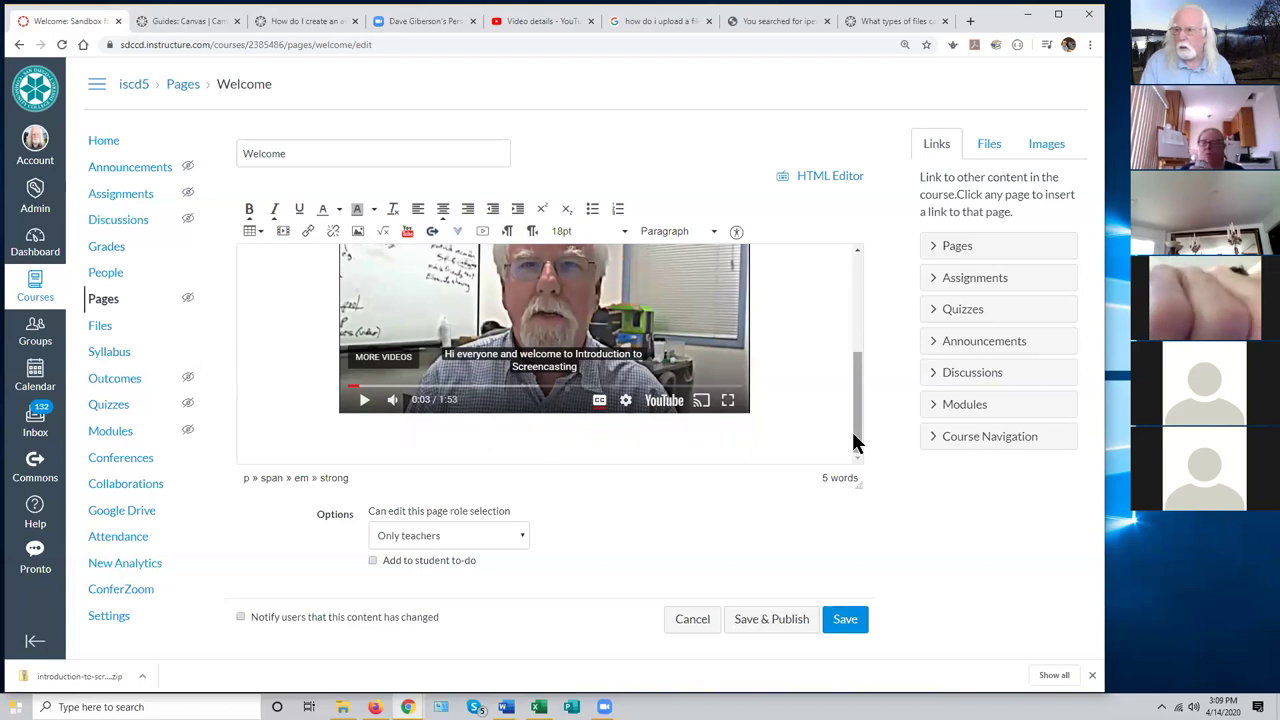
type("CNN We")
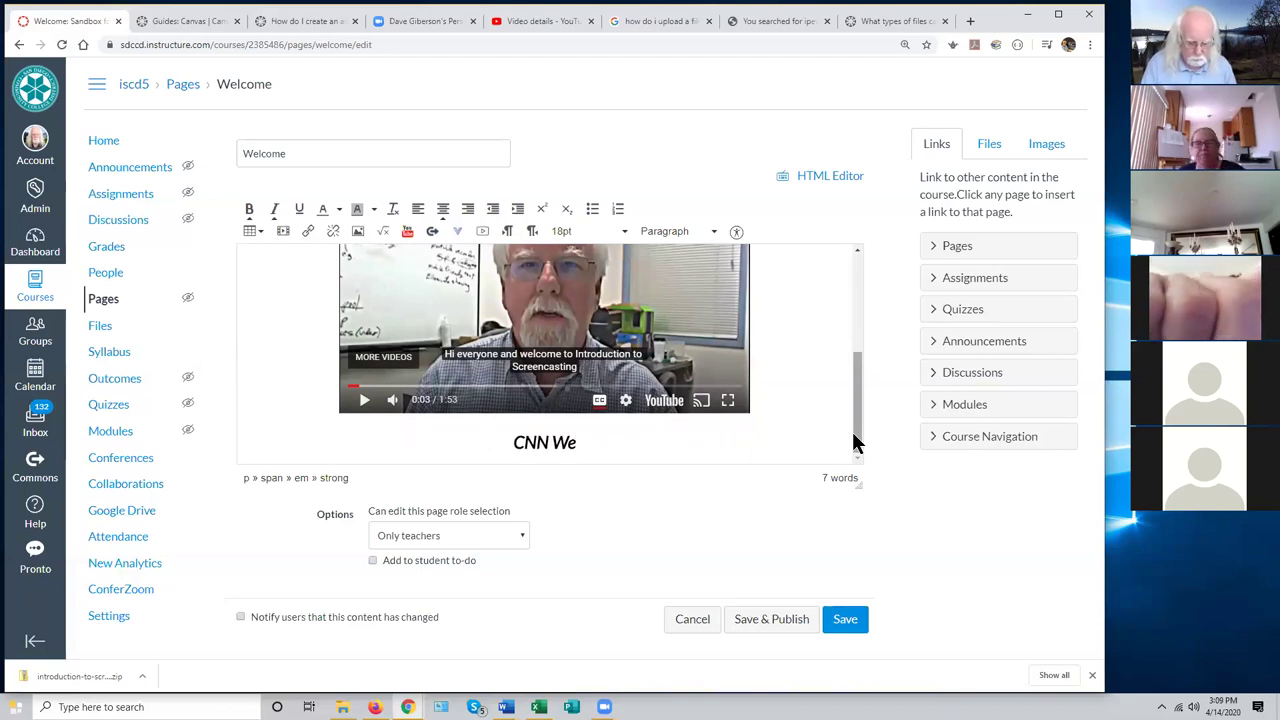
type("bsite")
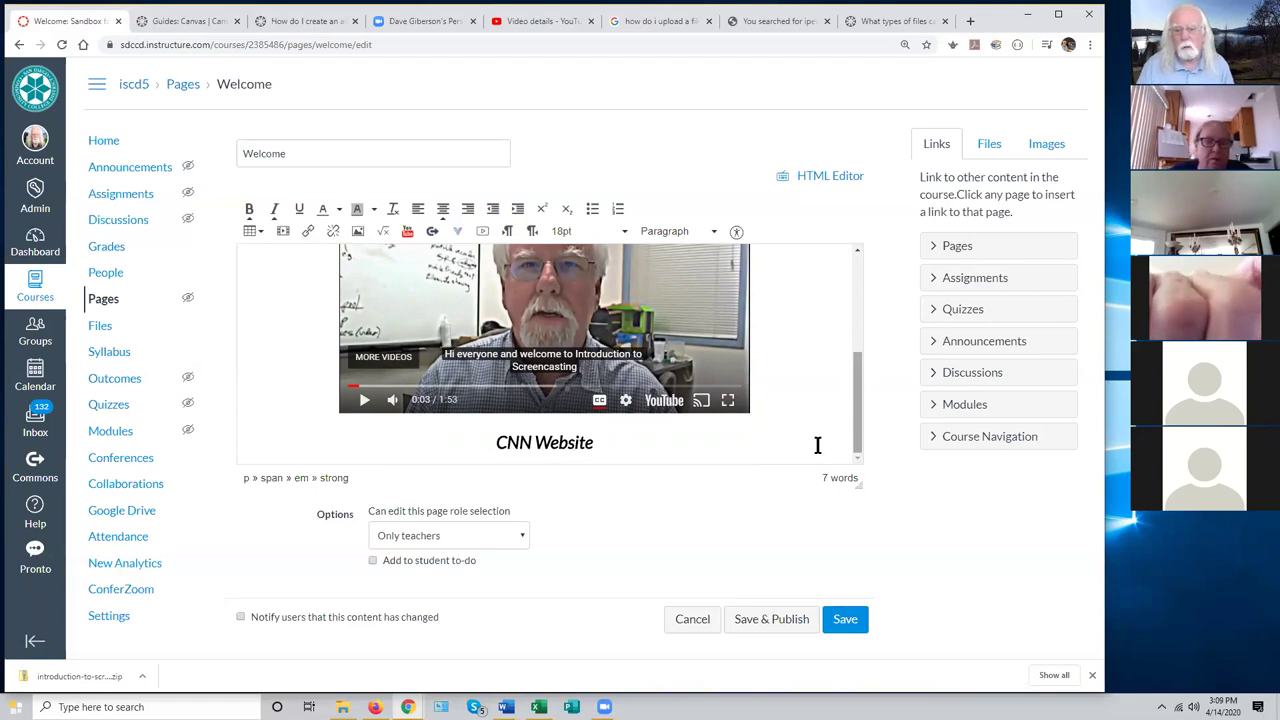
left_click(498, 442)
left_click_drag(498, 442, 595, 442)
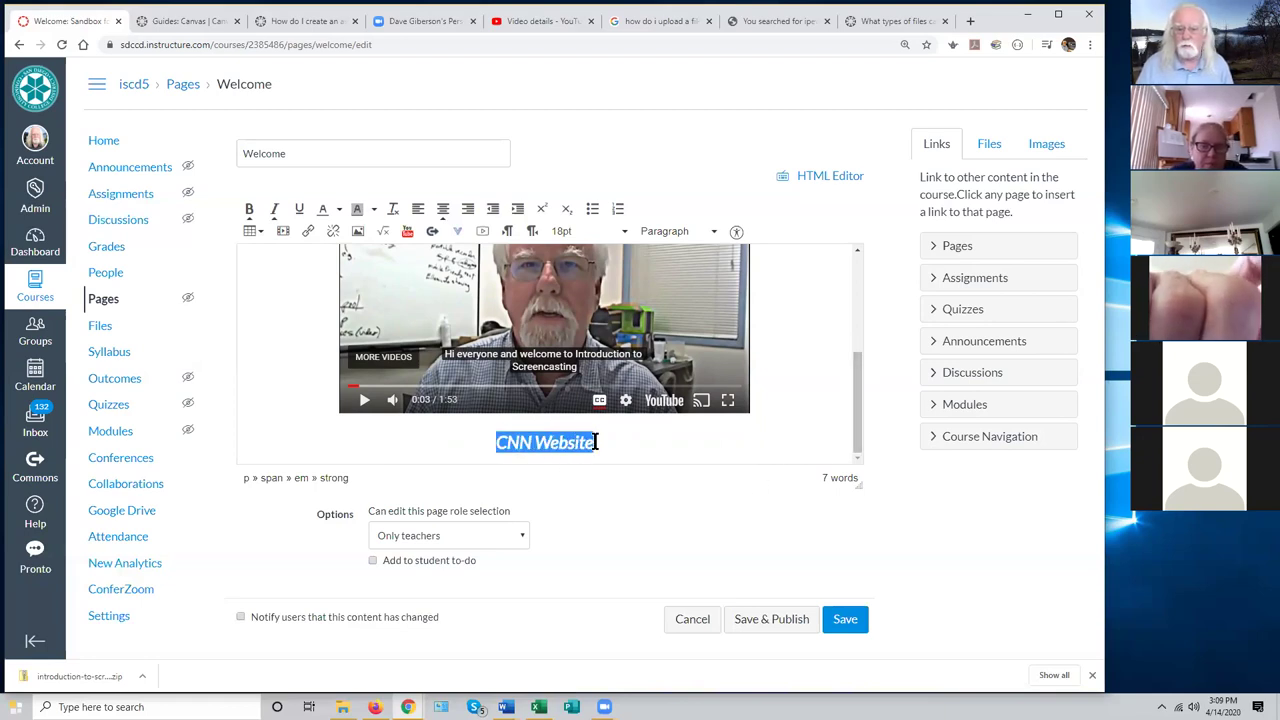
left_click(307, 231)
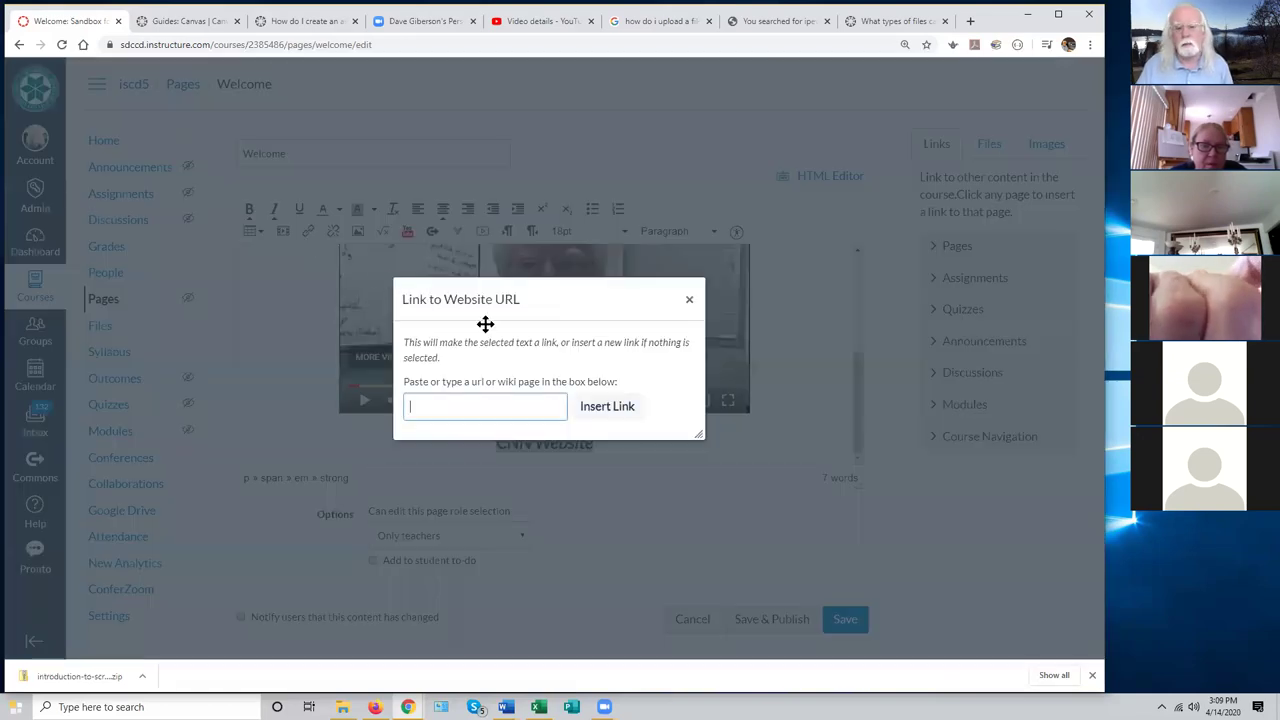
left_click(443, 406)
type("http://www.")
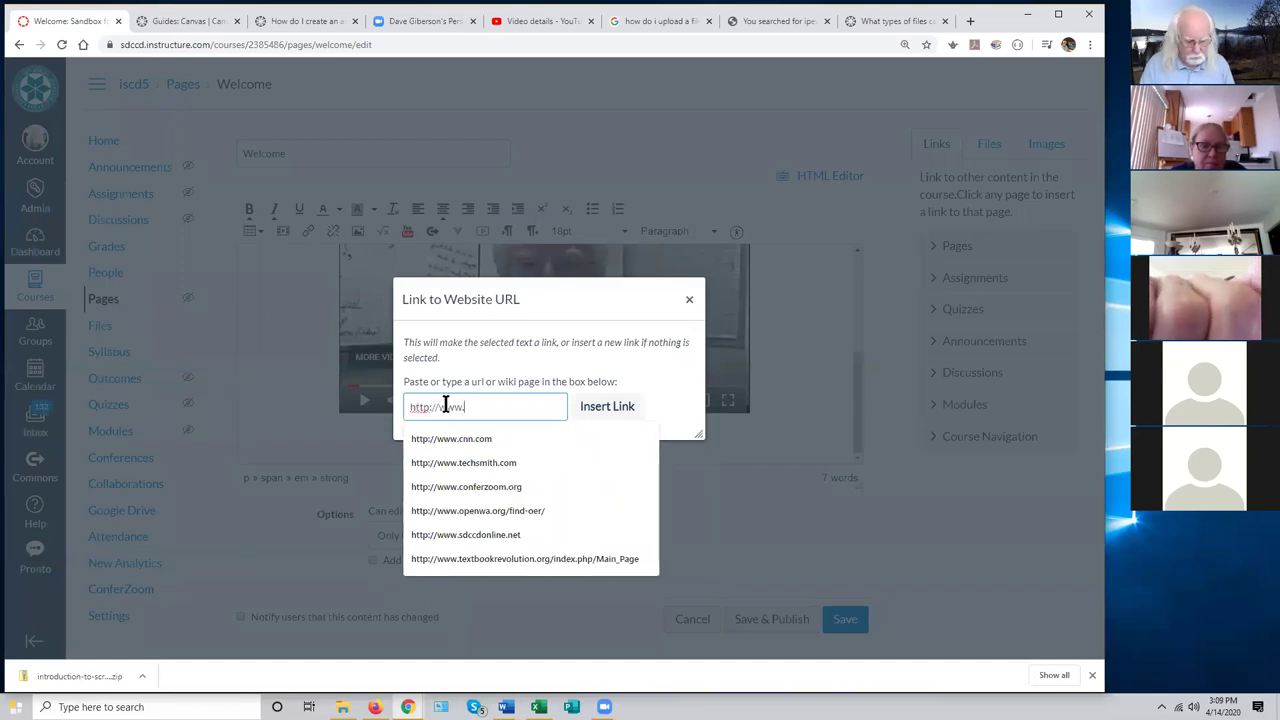
type("cnn.com")
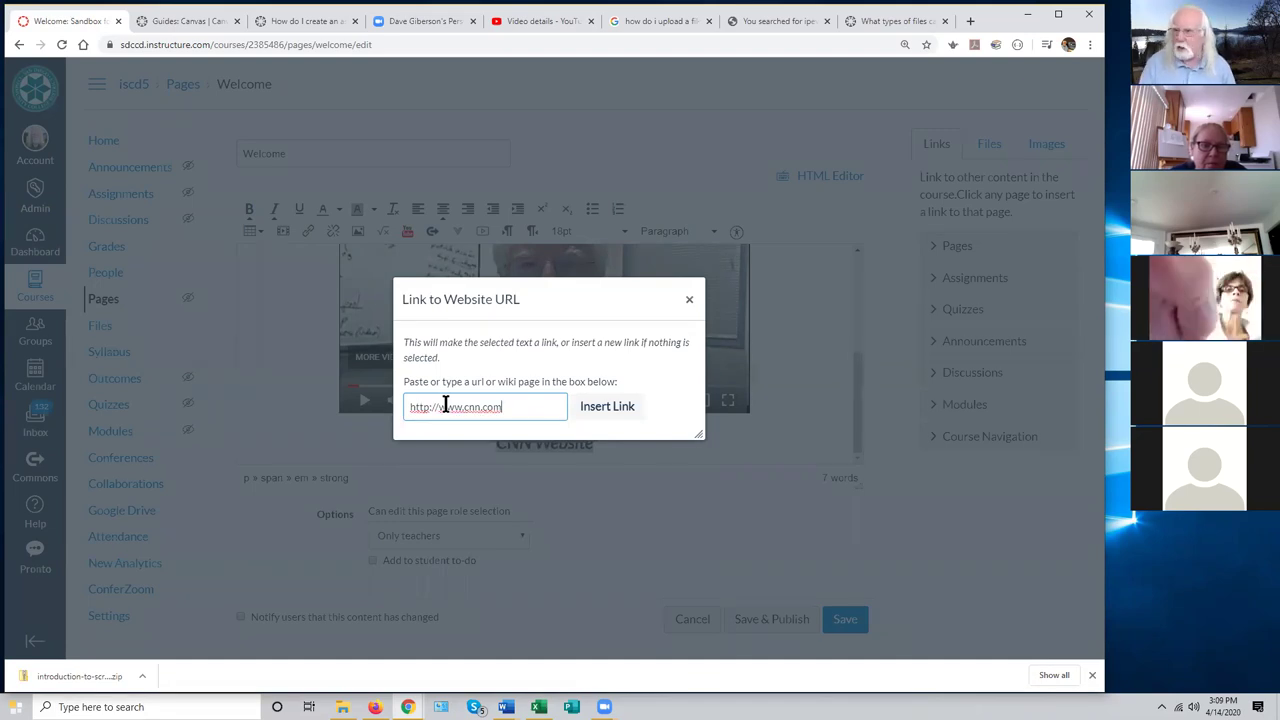
left_click(613, 414)
Start a new line under the link reading 'Modules'
left_click(622, 442)
key("Return")
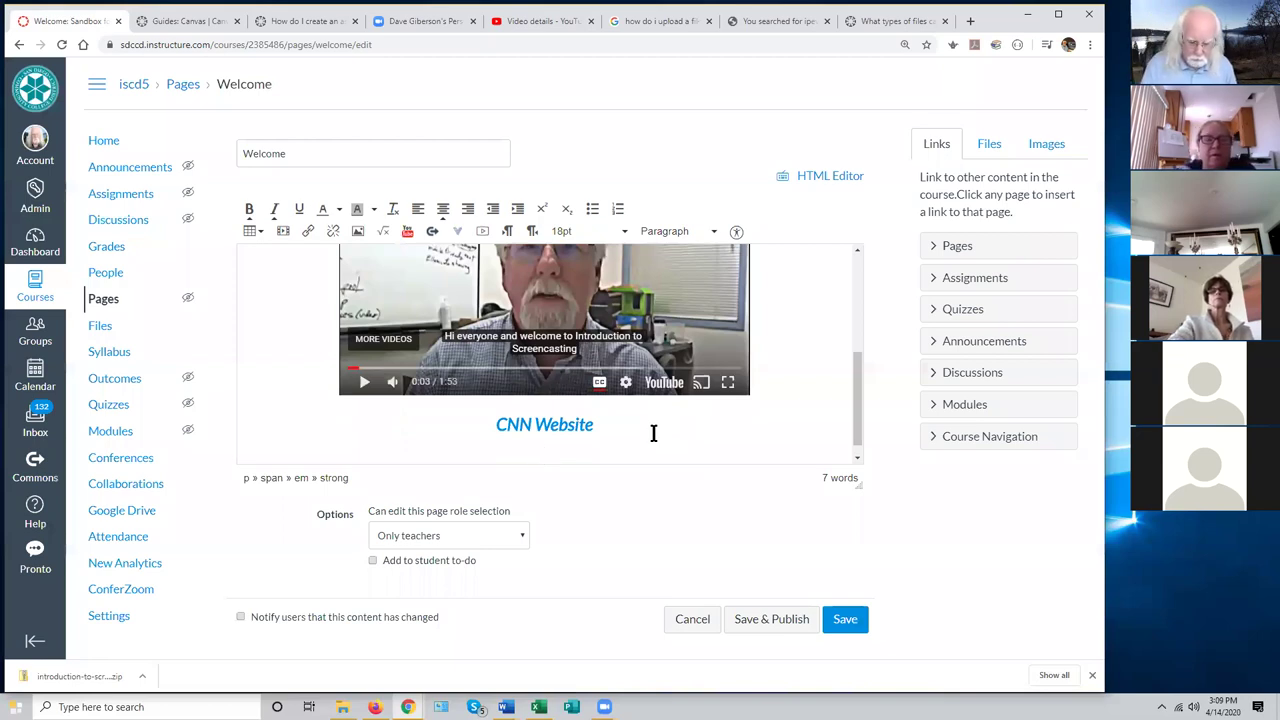
type("Modules")
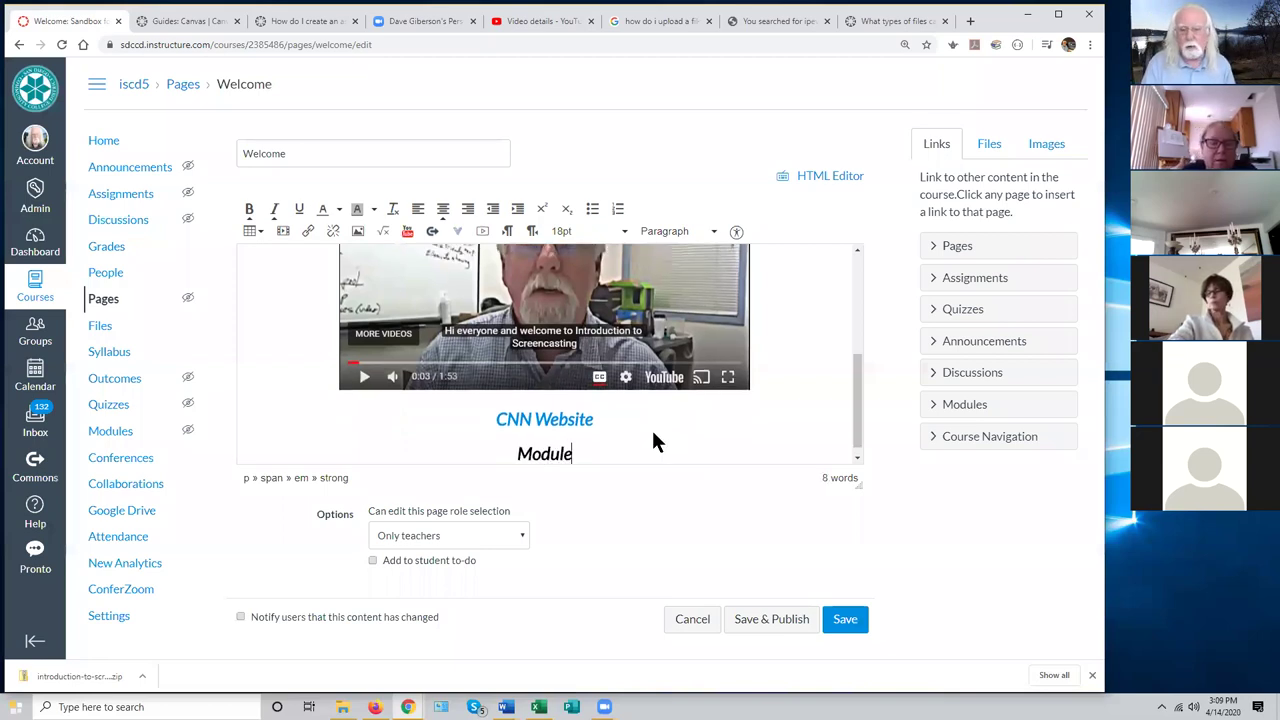
Change the line to 'Course Modules', link it to Course Navigation > Modules, and save the page
key("Left")
key("Left")
key("Left")
key("Left")
key("Left")
key("Left")
key("Left")
type("Course")
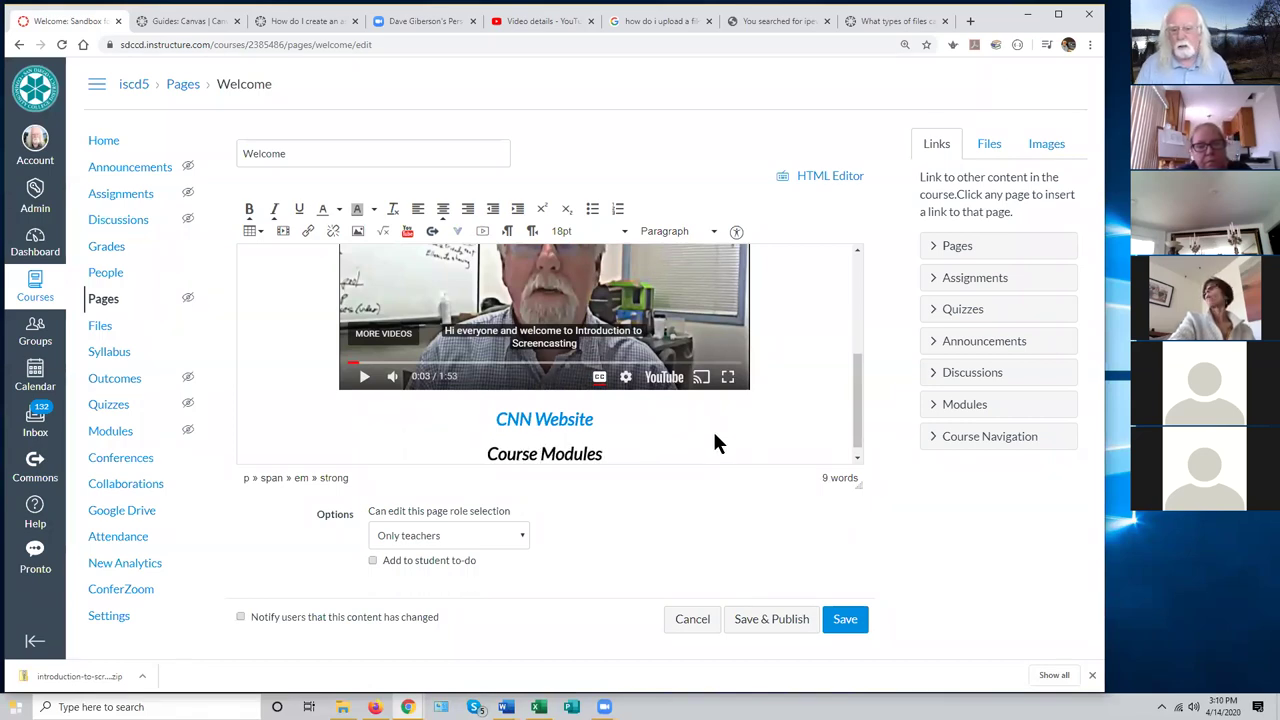
left_click_drag(605, 455, 474, 449)
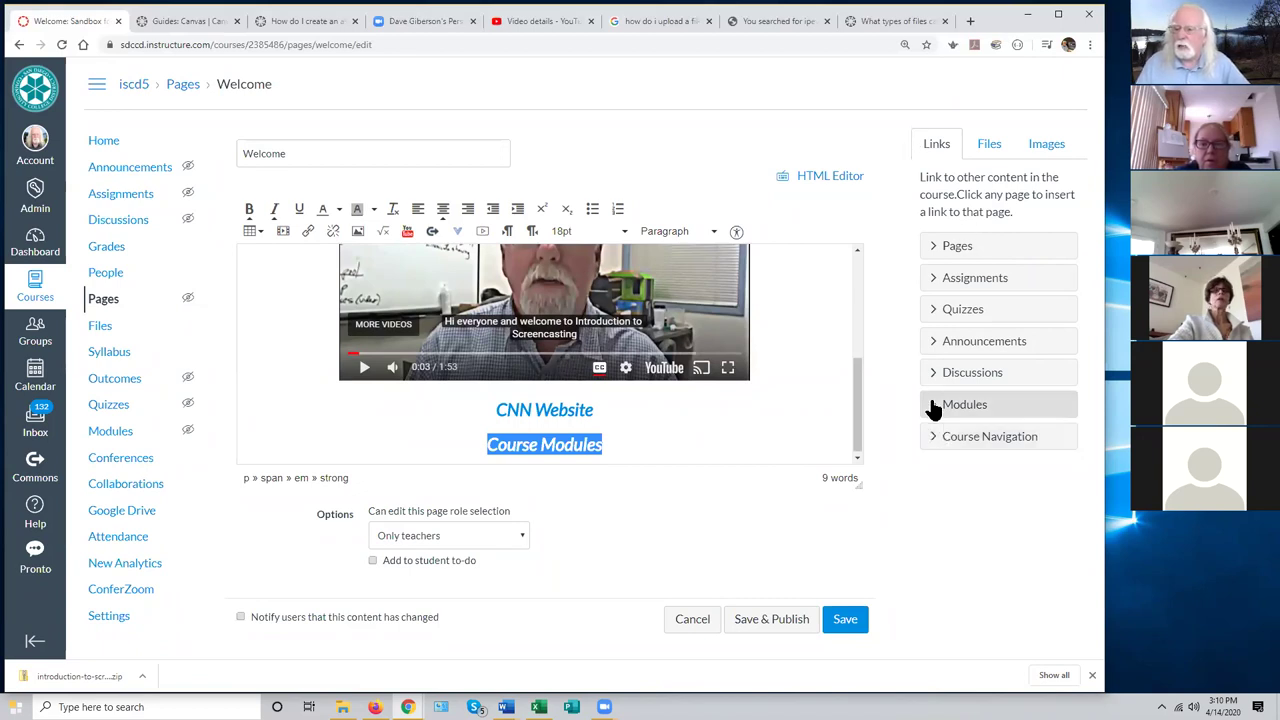
left_click(935, 442)
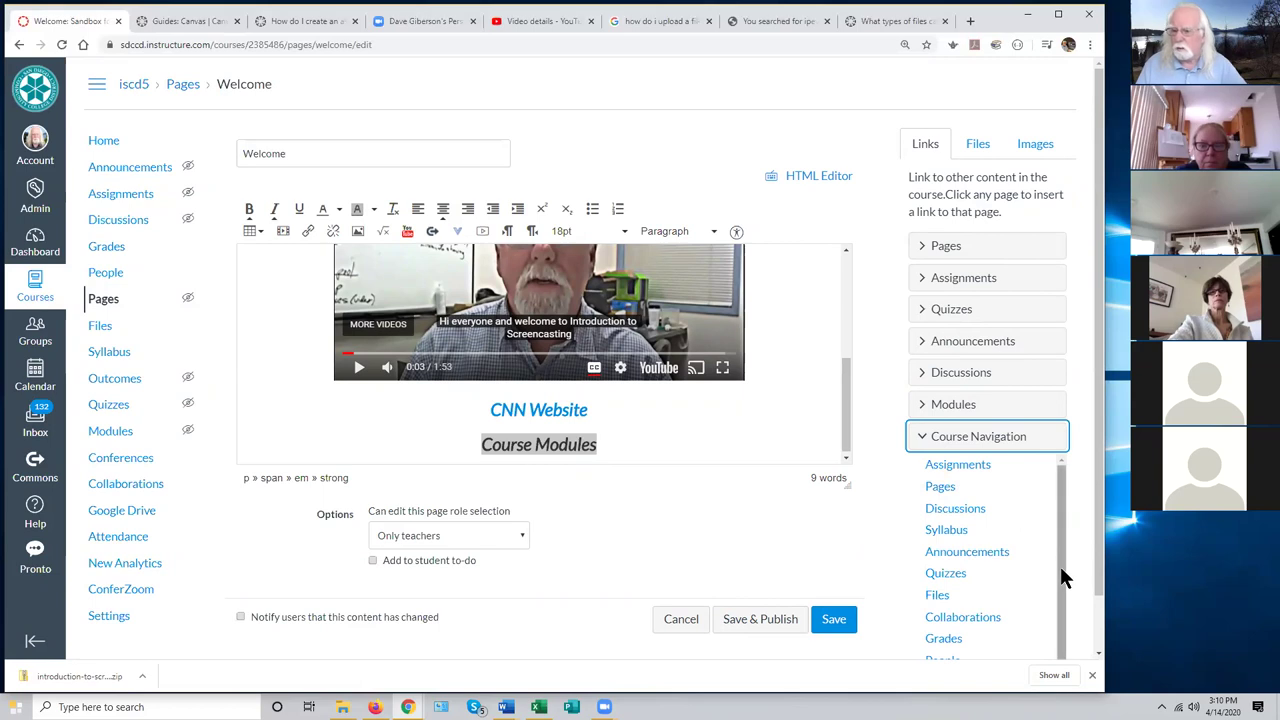
scroll(1061, 590, "down", 1)
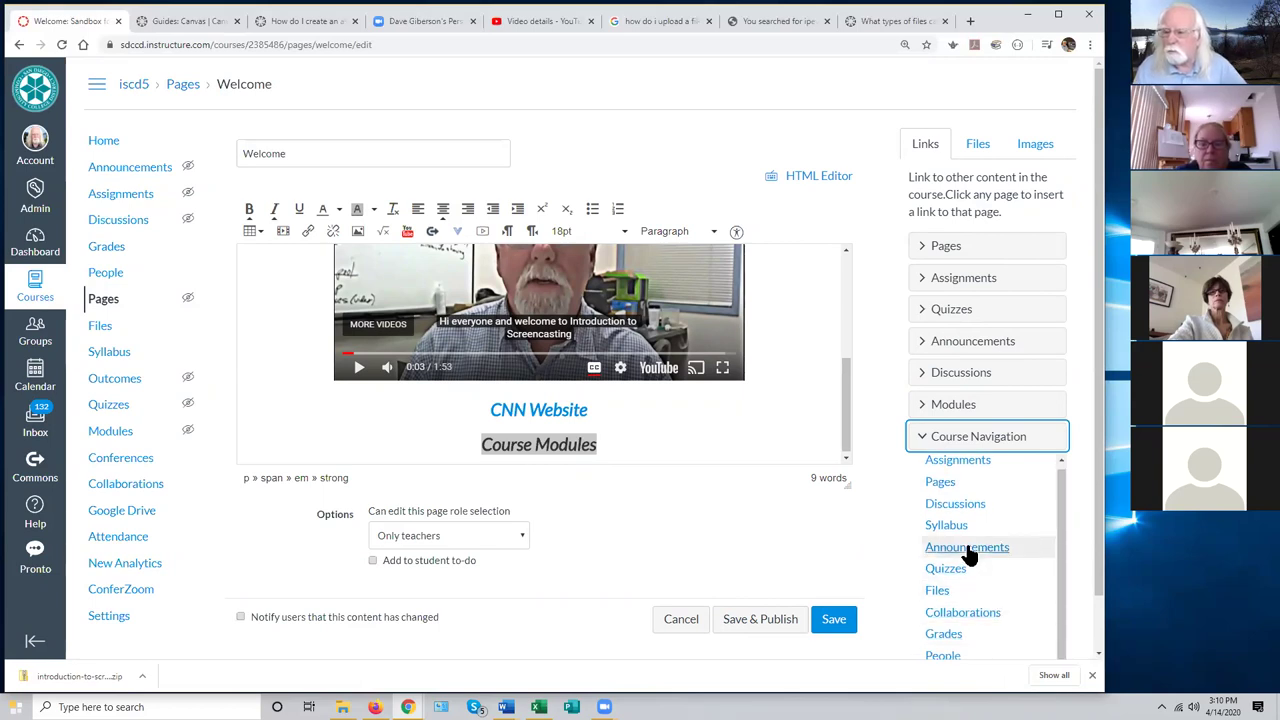
scroll(1063, 570, "up", 1)
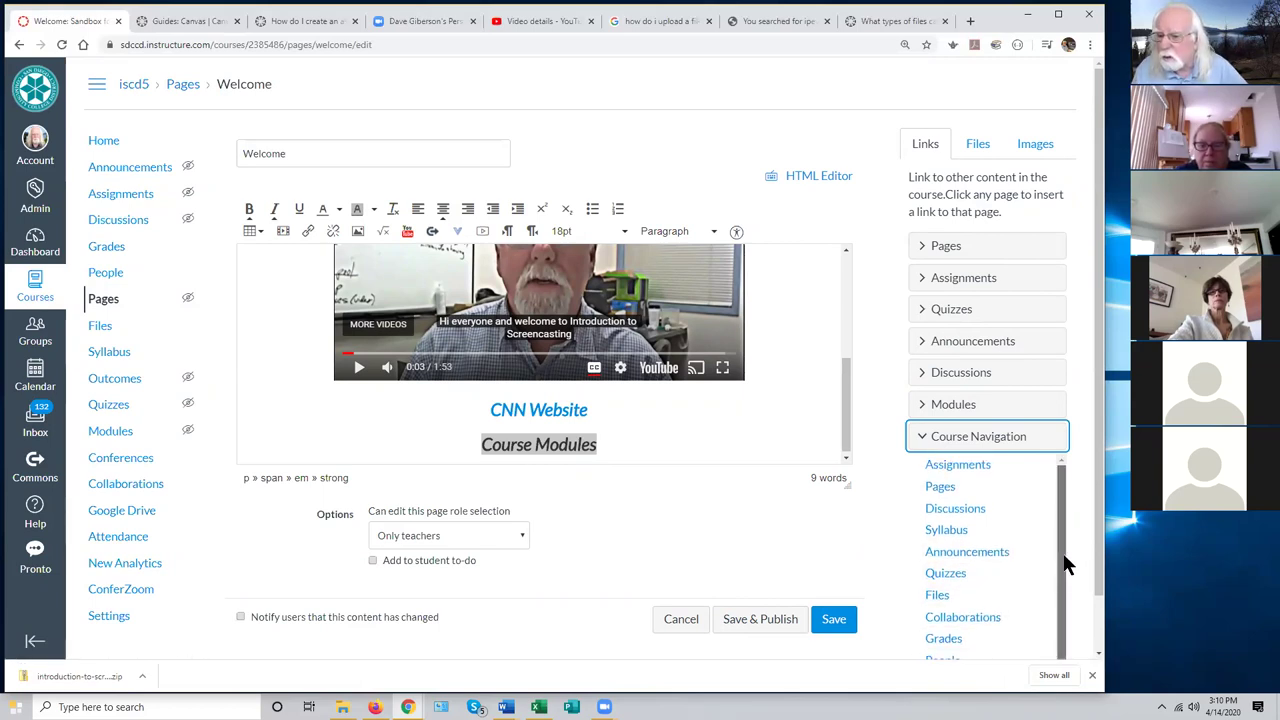
scroll(1097, 563, "down", 1)
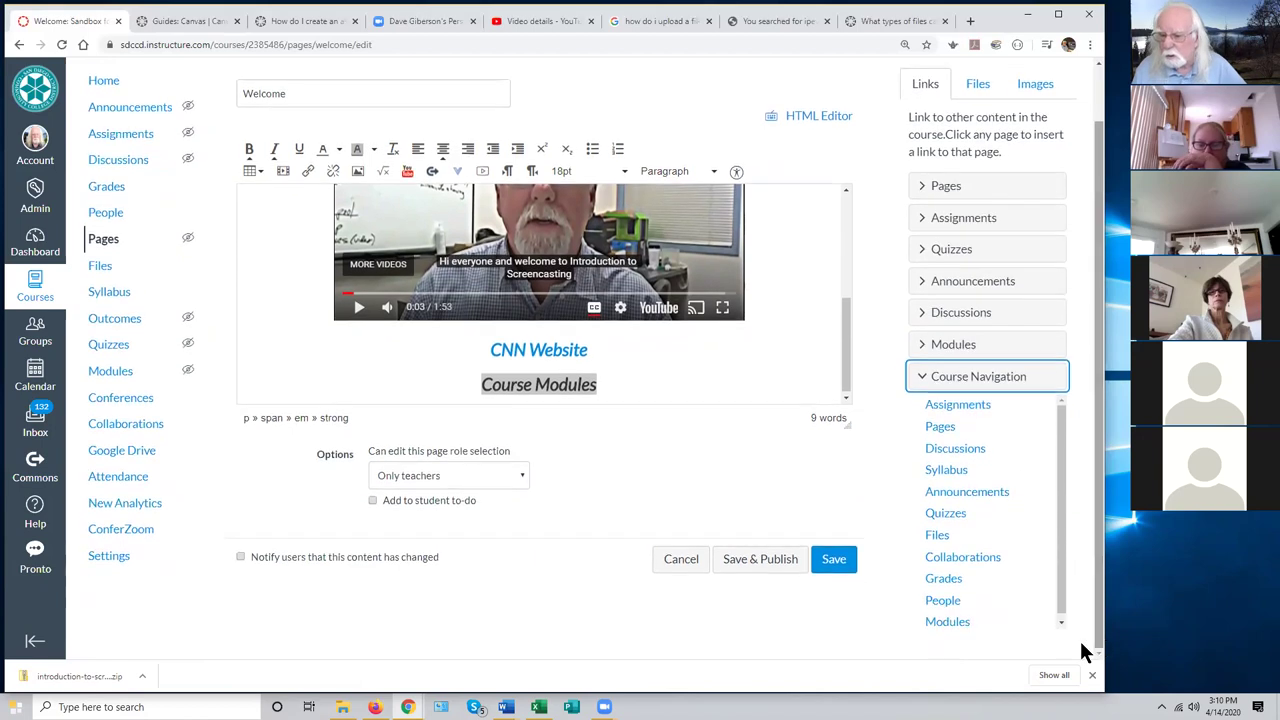
left_click(948, 622)
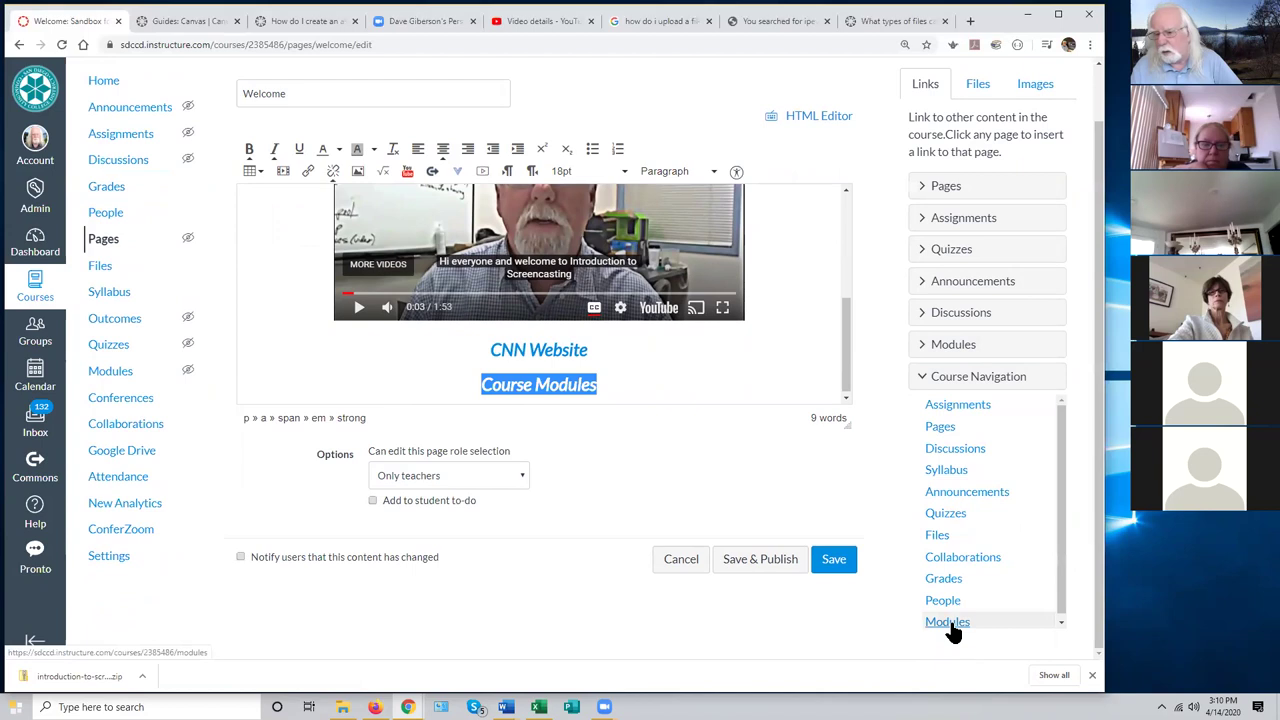
left_click(767, 418)
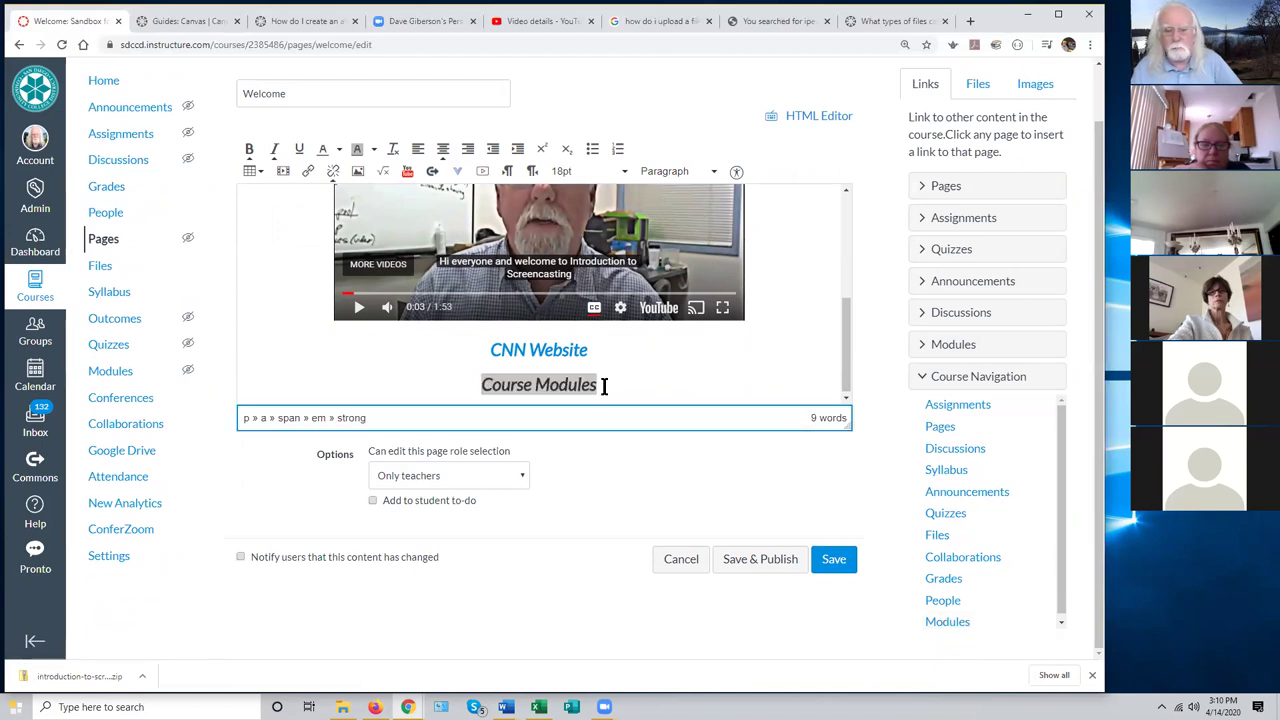
left_click(838, 565)
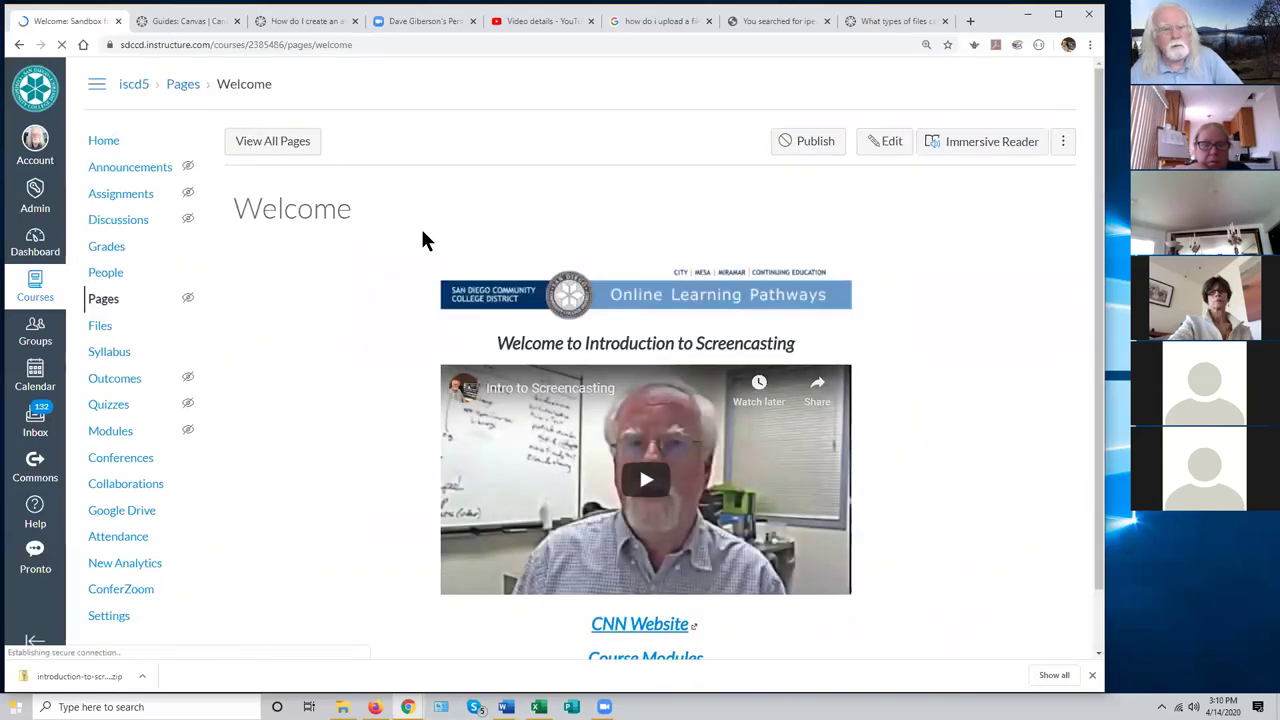
Open the Welcome item from the Introduction module and try its Course Modules link
left_click(140, 430)
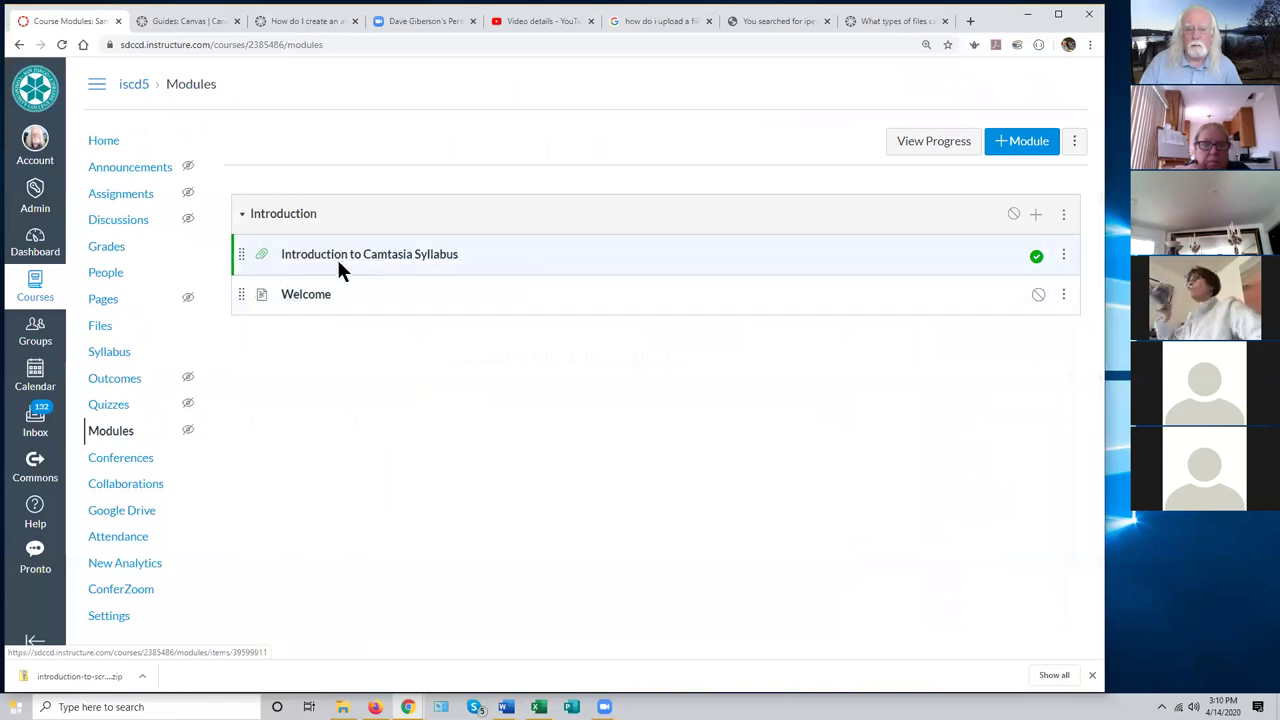
left_click(310, 300)
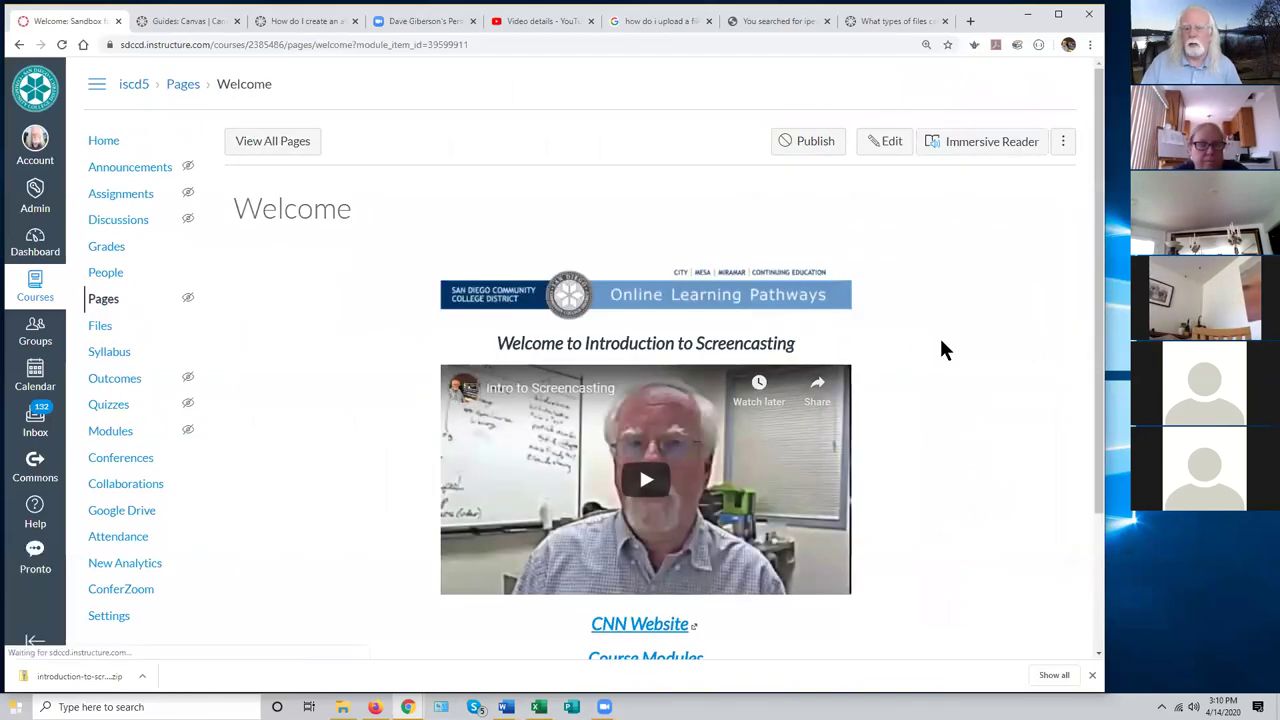
scroll(943, 347, "down", 1)
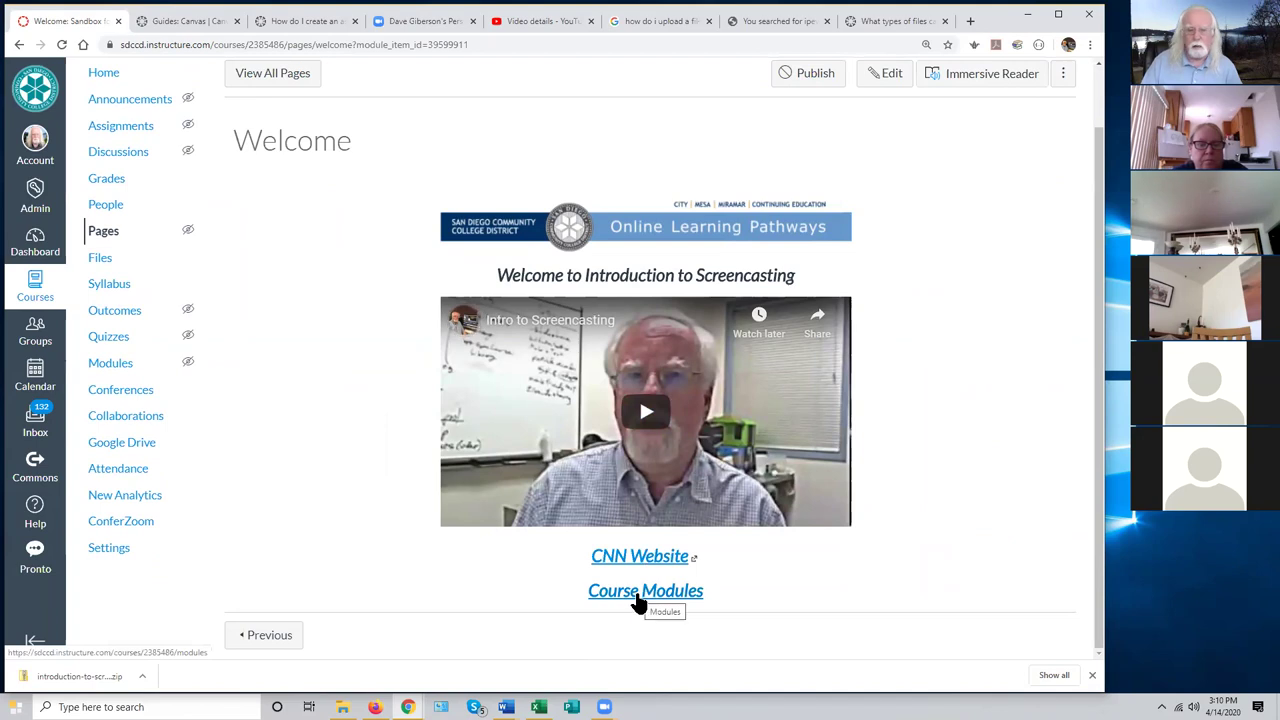
left_click(645, 593)
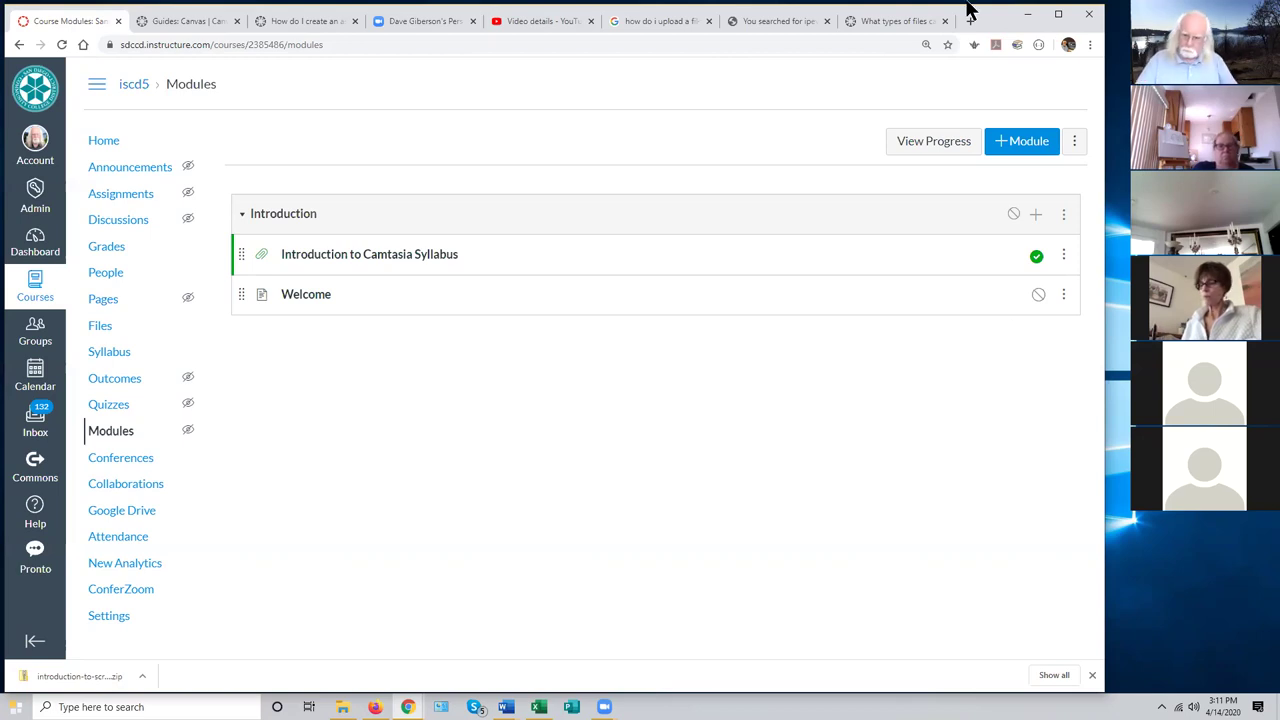
Create a module named 'Topic 1 - Why Screencasting' using the +Module form
left_click(1020, 148)
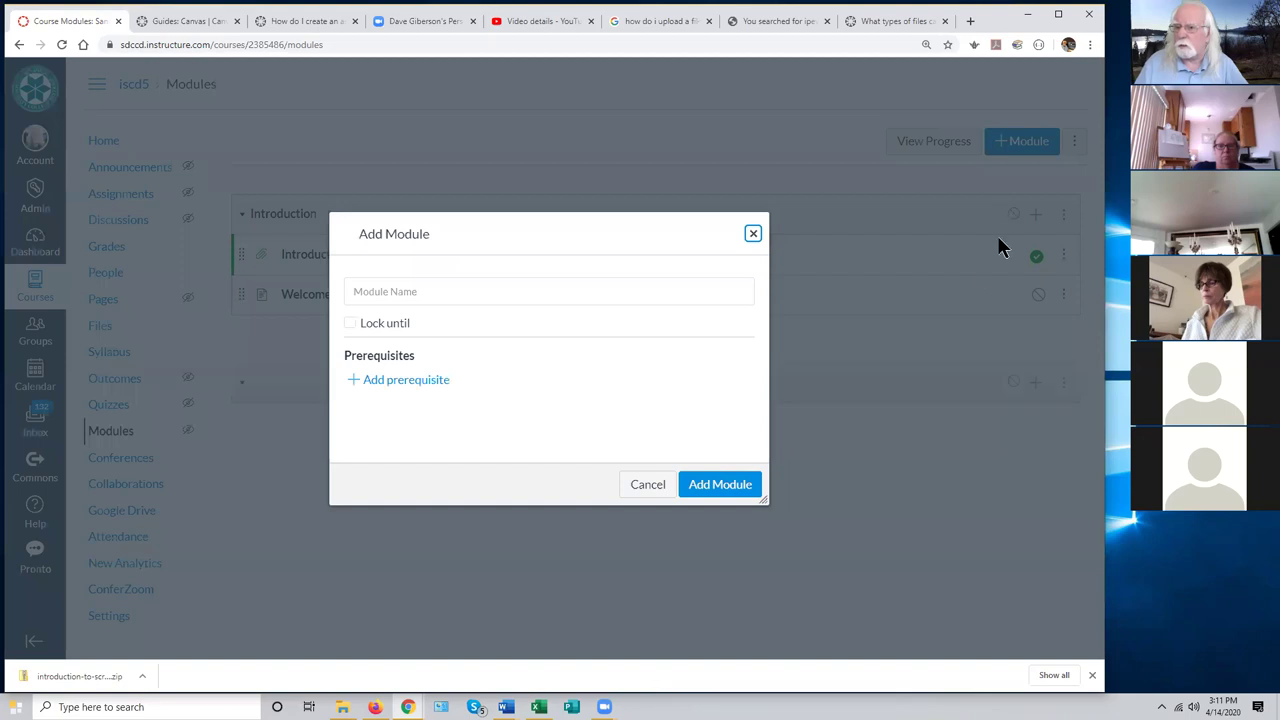
left_click(408, 293)
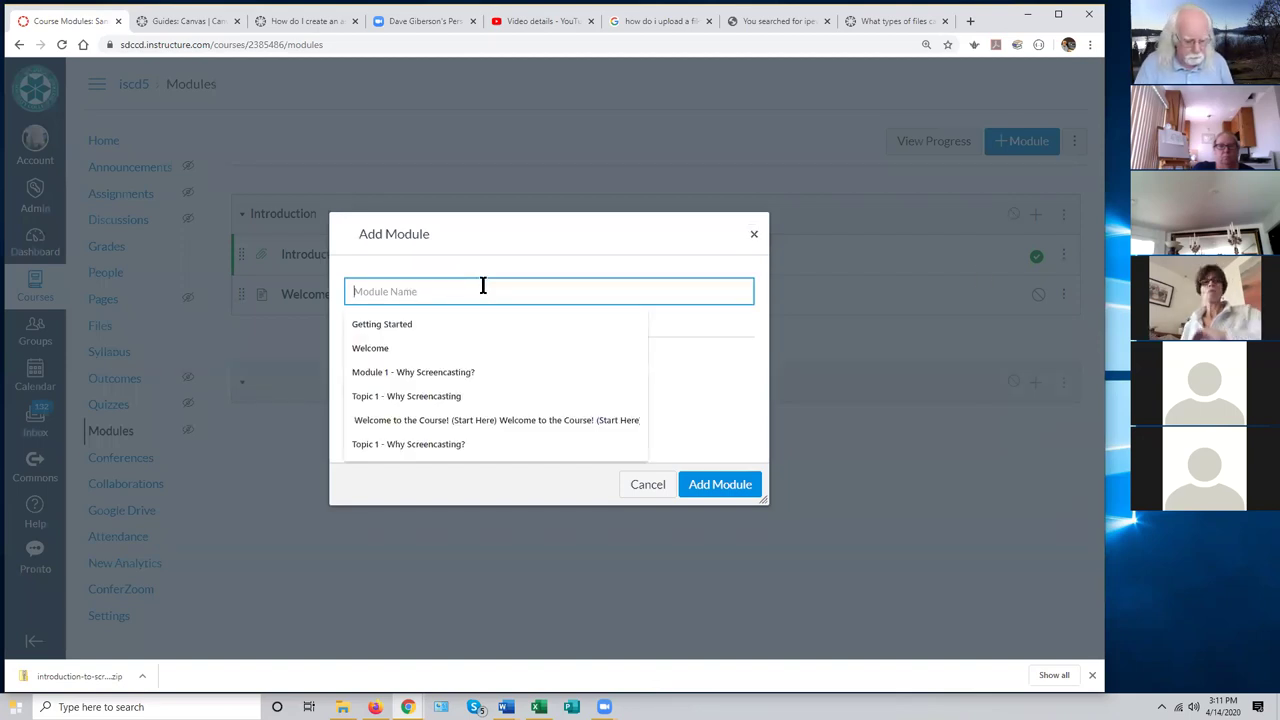
type("Topic 1")
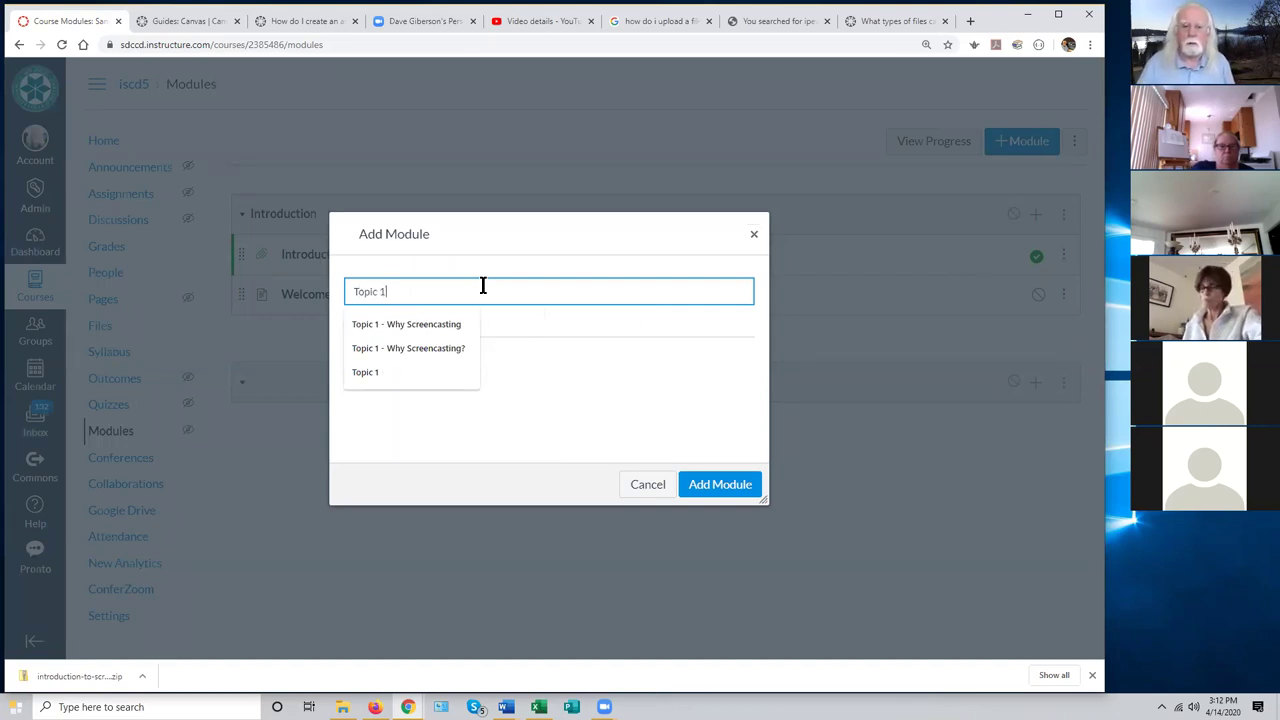
left_click(452, 324)
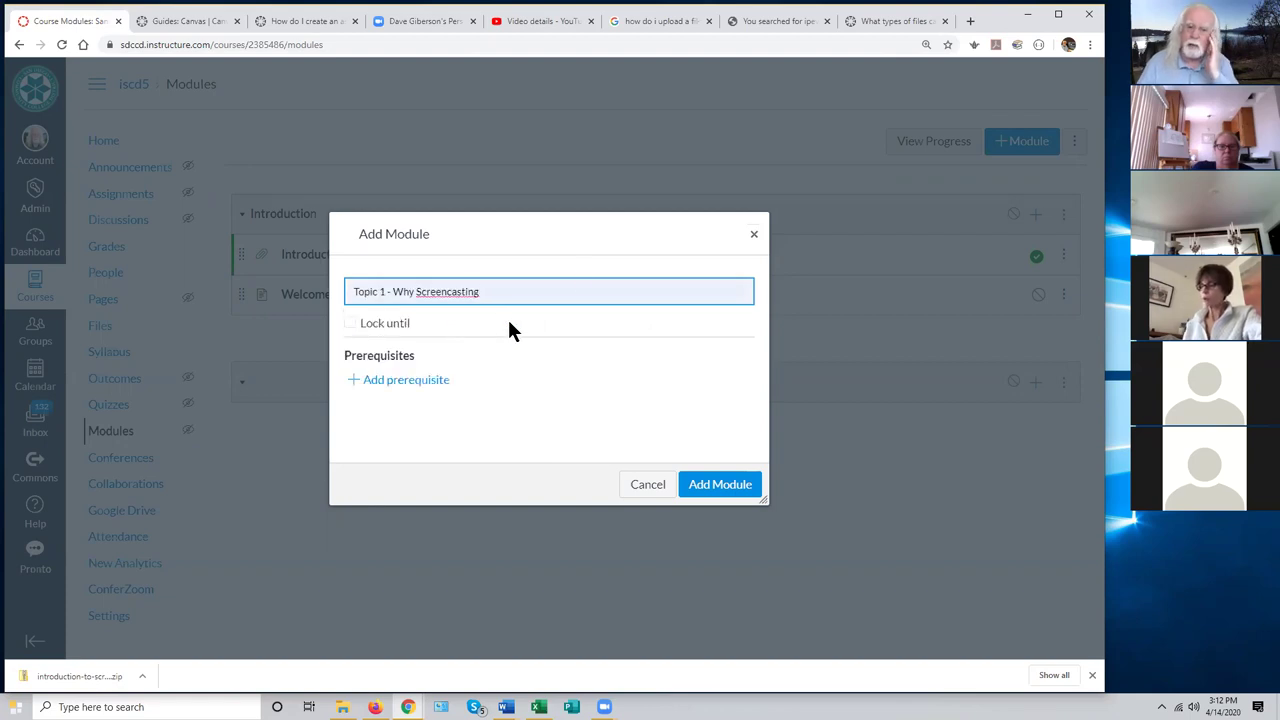
left_click(718, 490)
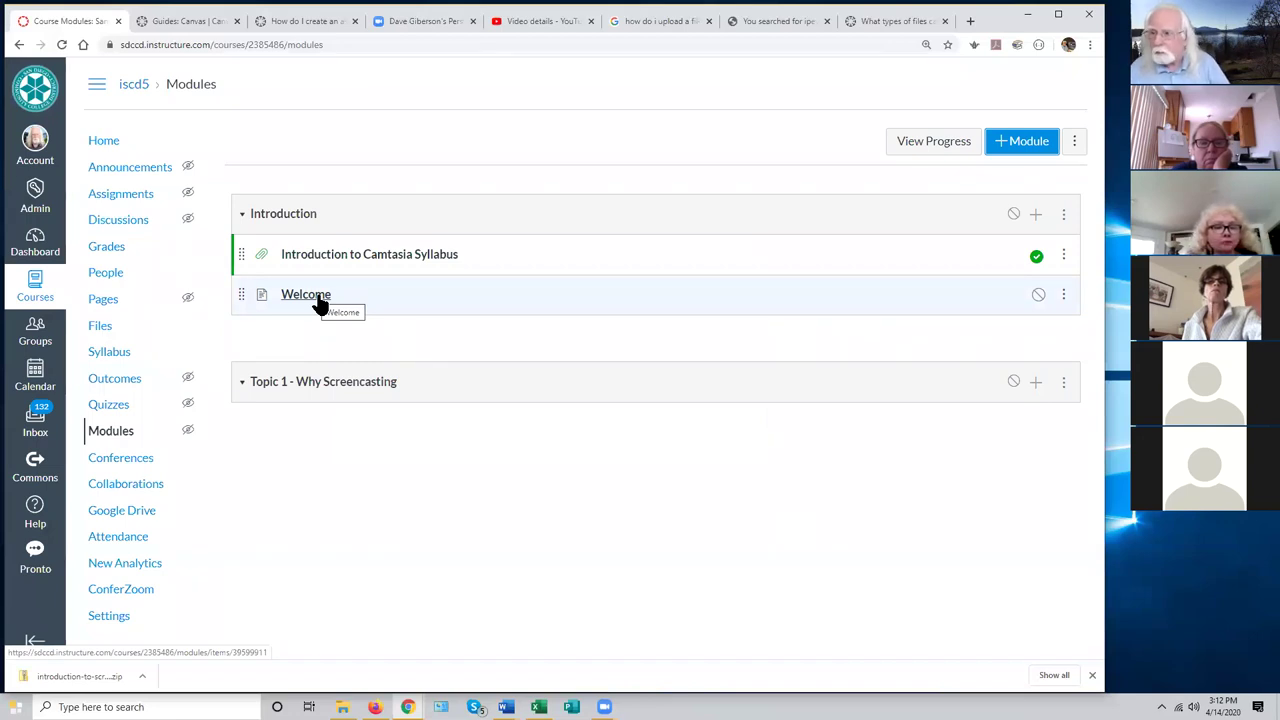
Start an External URL item in the Topic 1 module, ready to enter its URL
left_click(1036, 388)
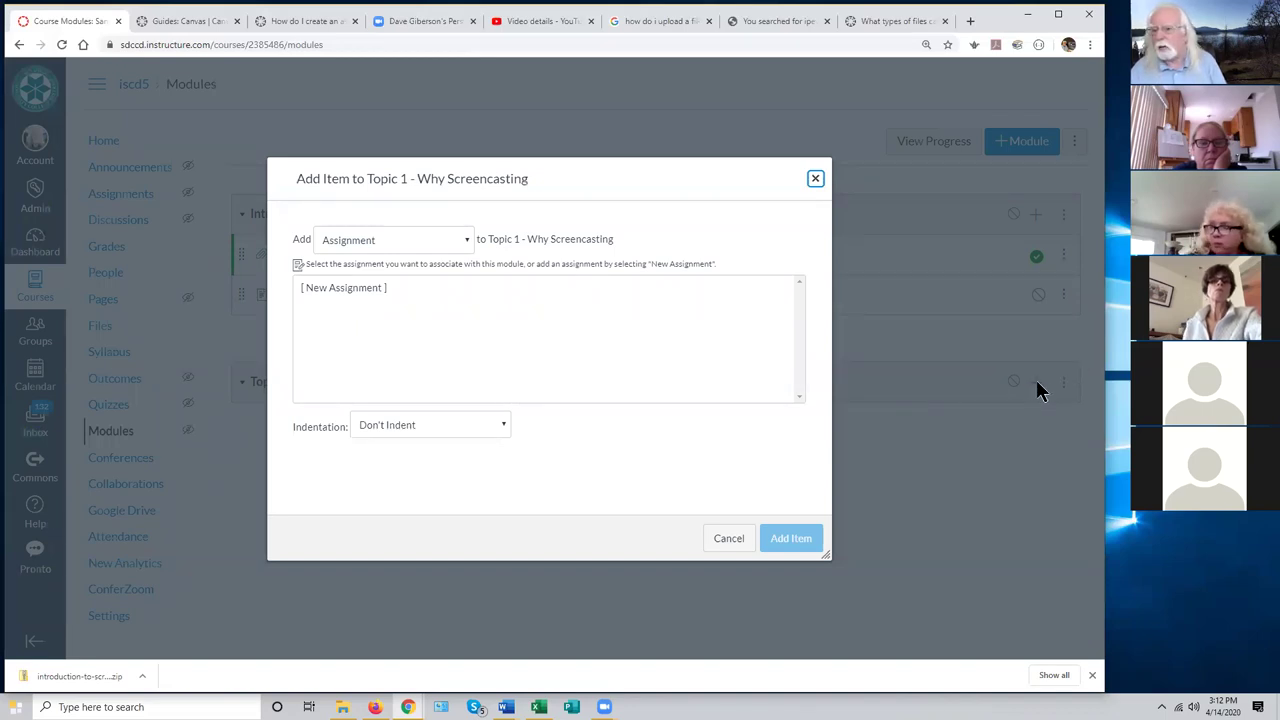
left_click(463, 240)
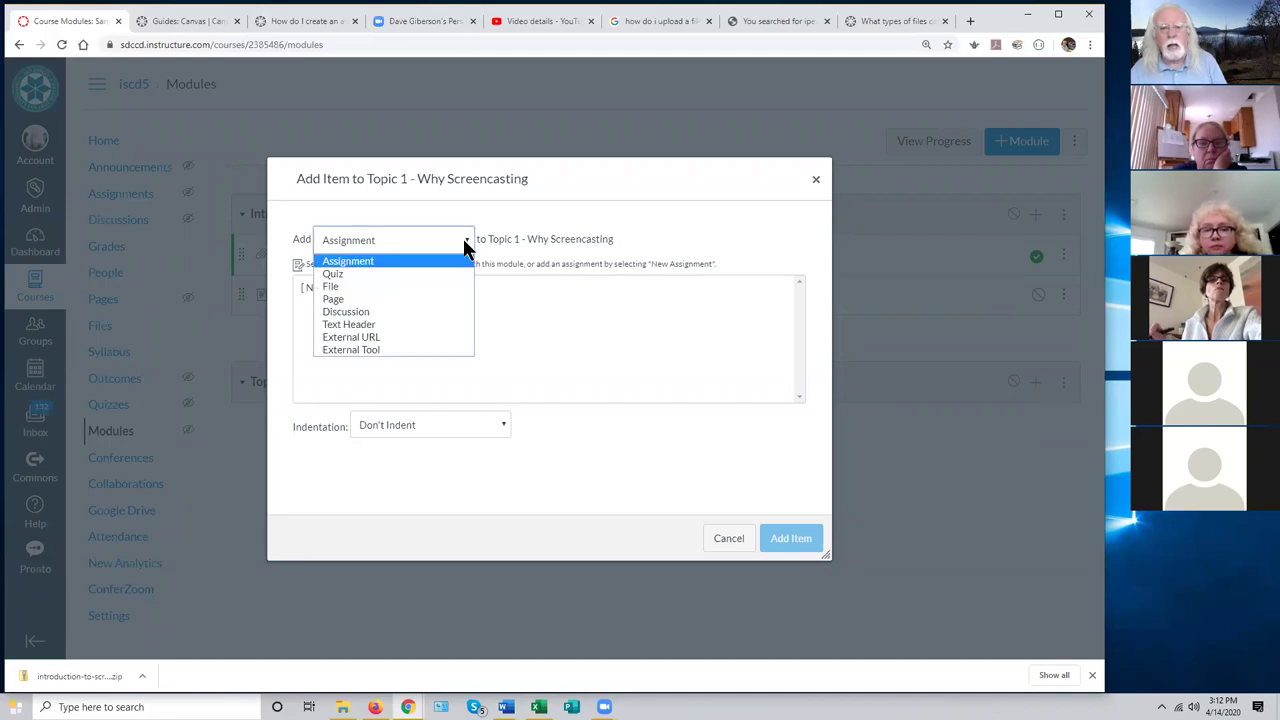
left_click(418, 340)
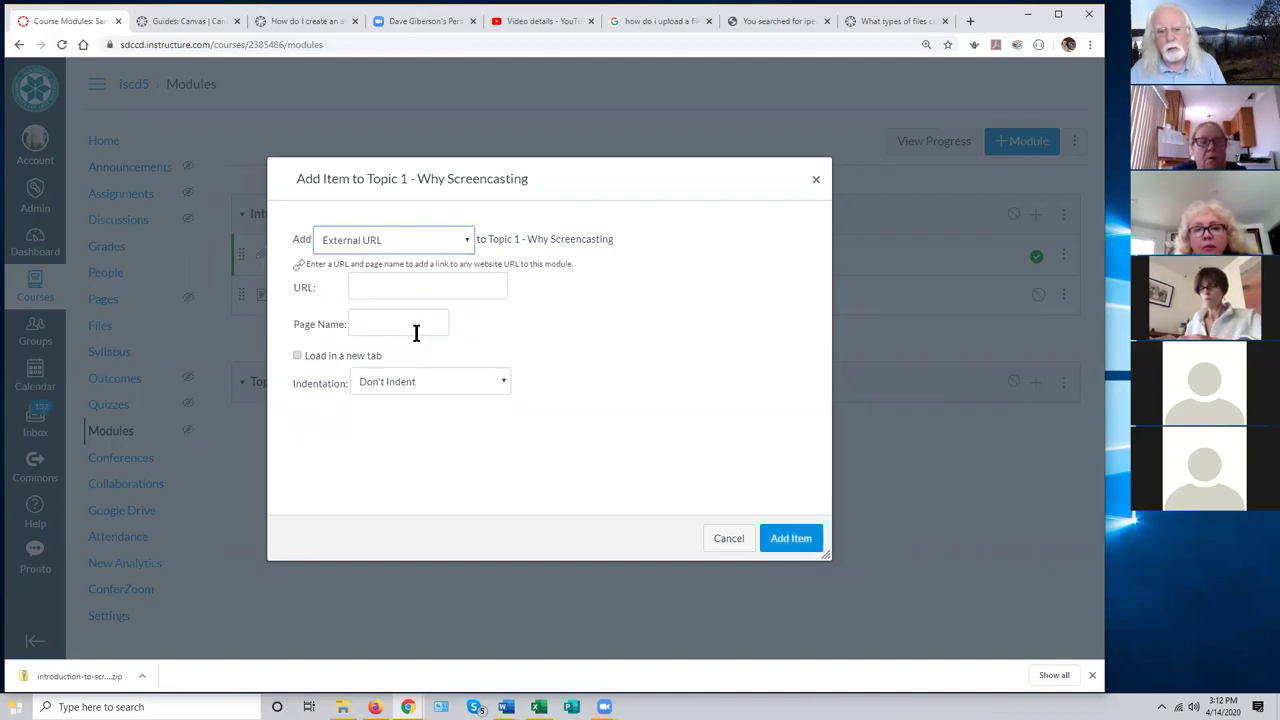
left_click(360, 323)
left_click(360, 287)
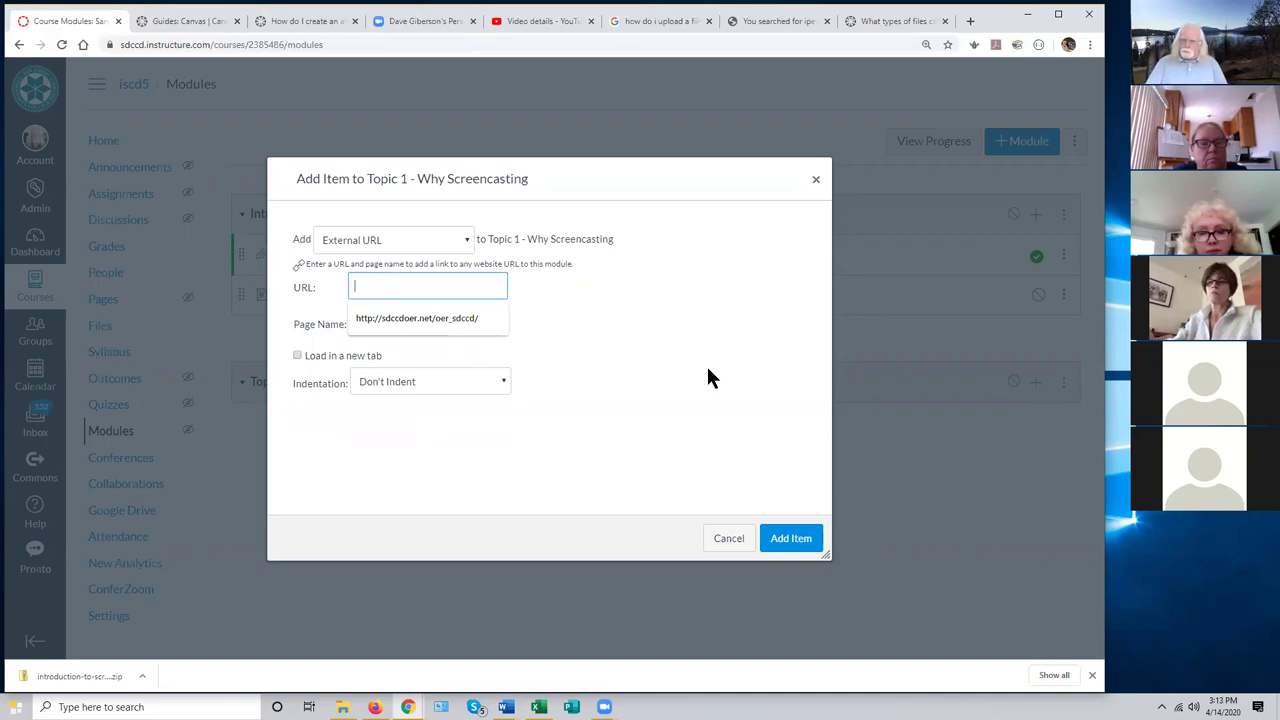
In a new tab, search 'techsmith screencasting guide' and open TechSmith's Ultimate Guide article
left_click(968, 22)
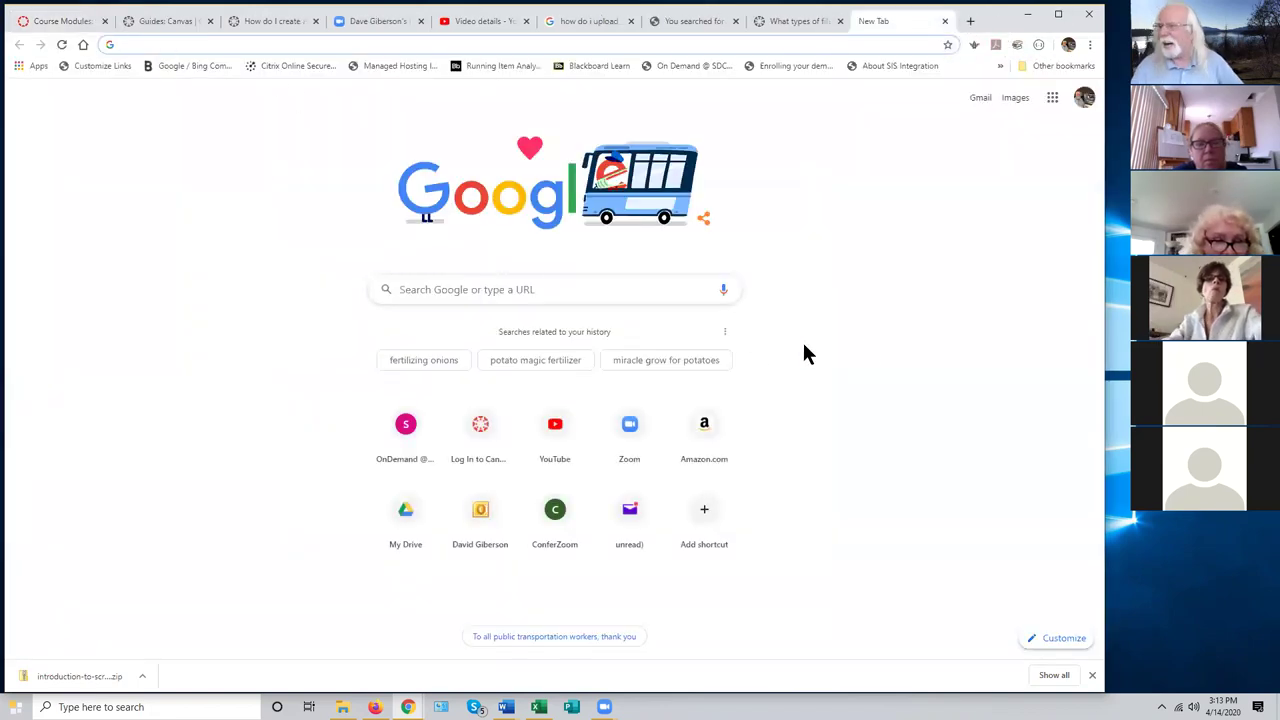
type("techsmith")
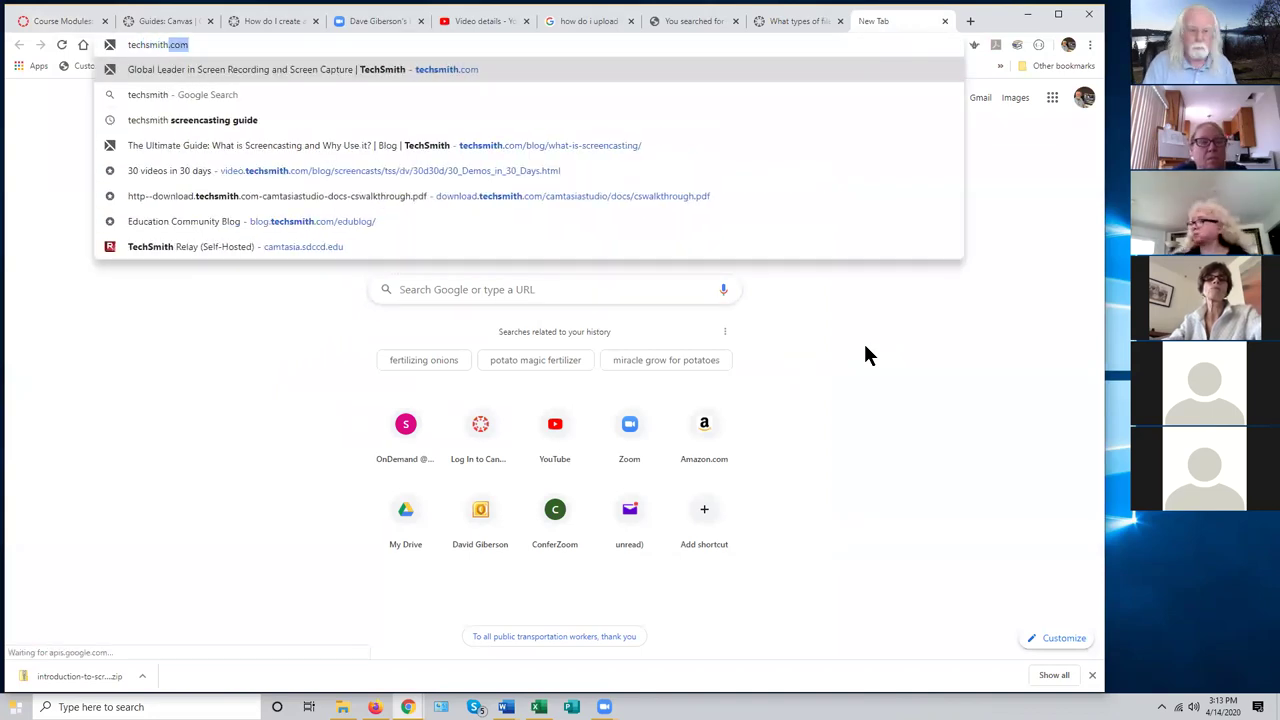
key("Delete")
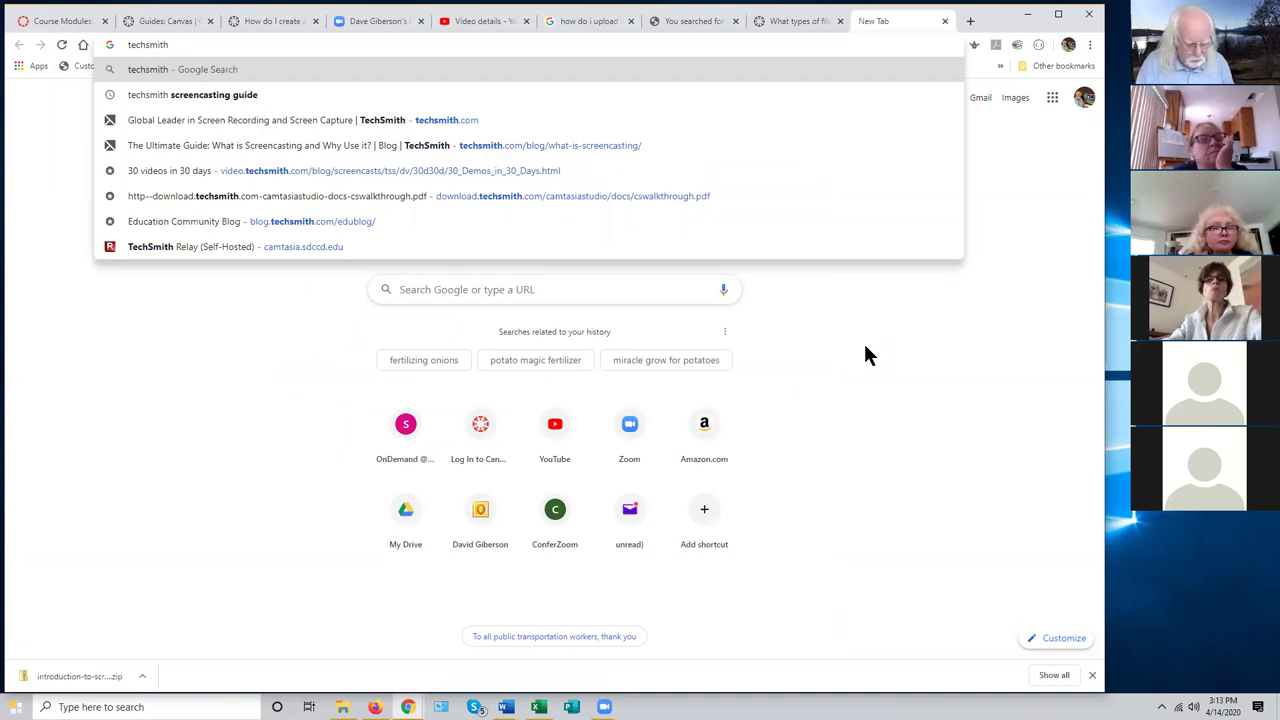
type("screenc")
type("a")
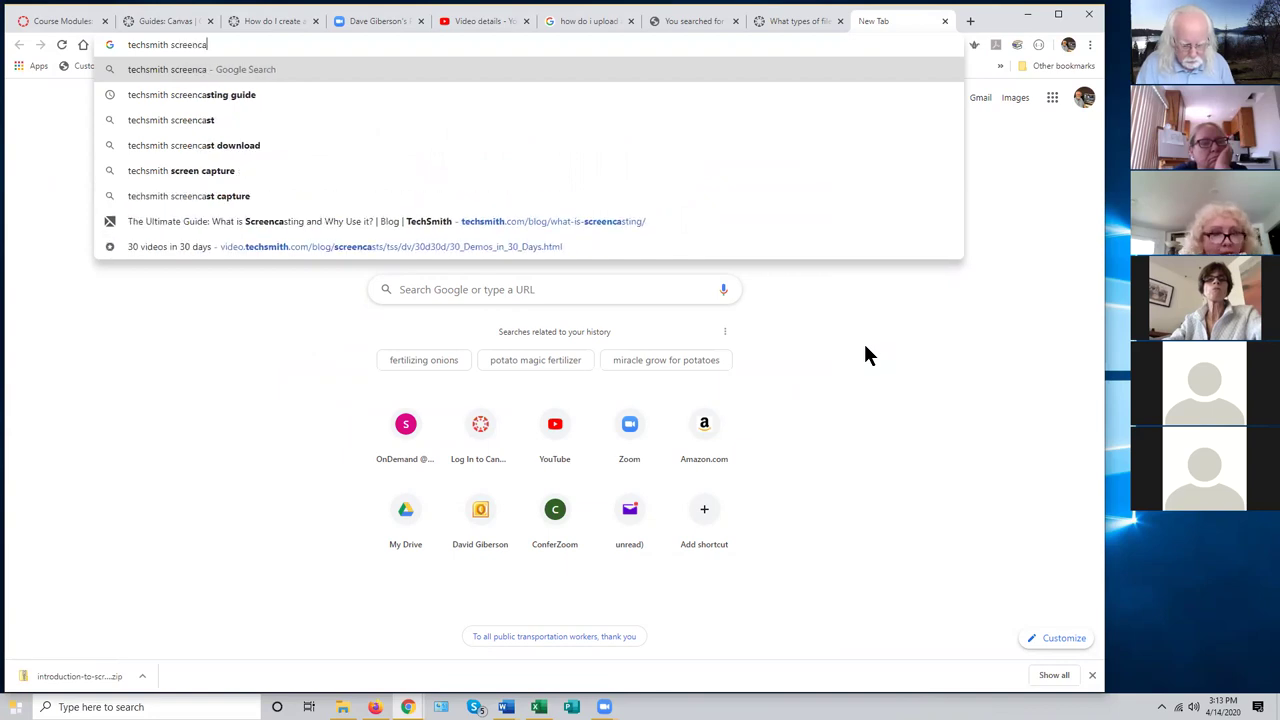
type("s")
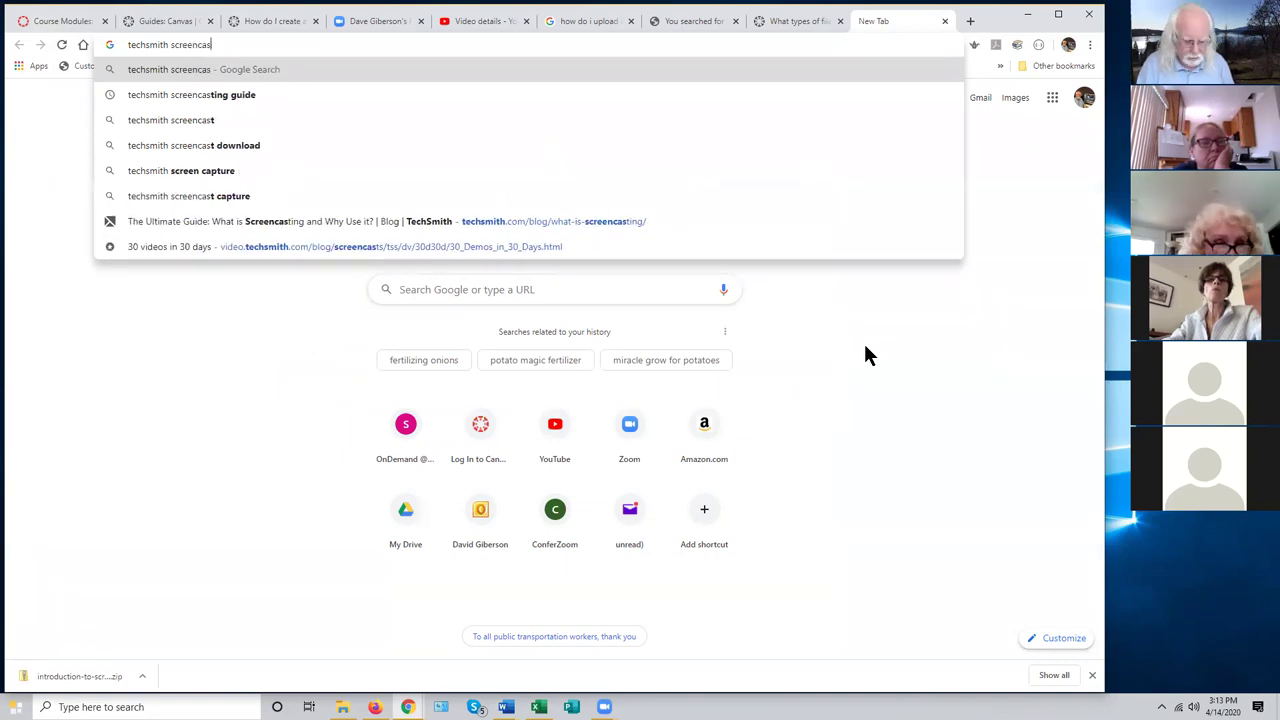
type("ting guide")
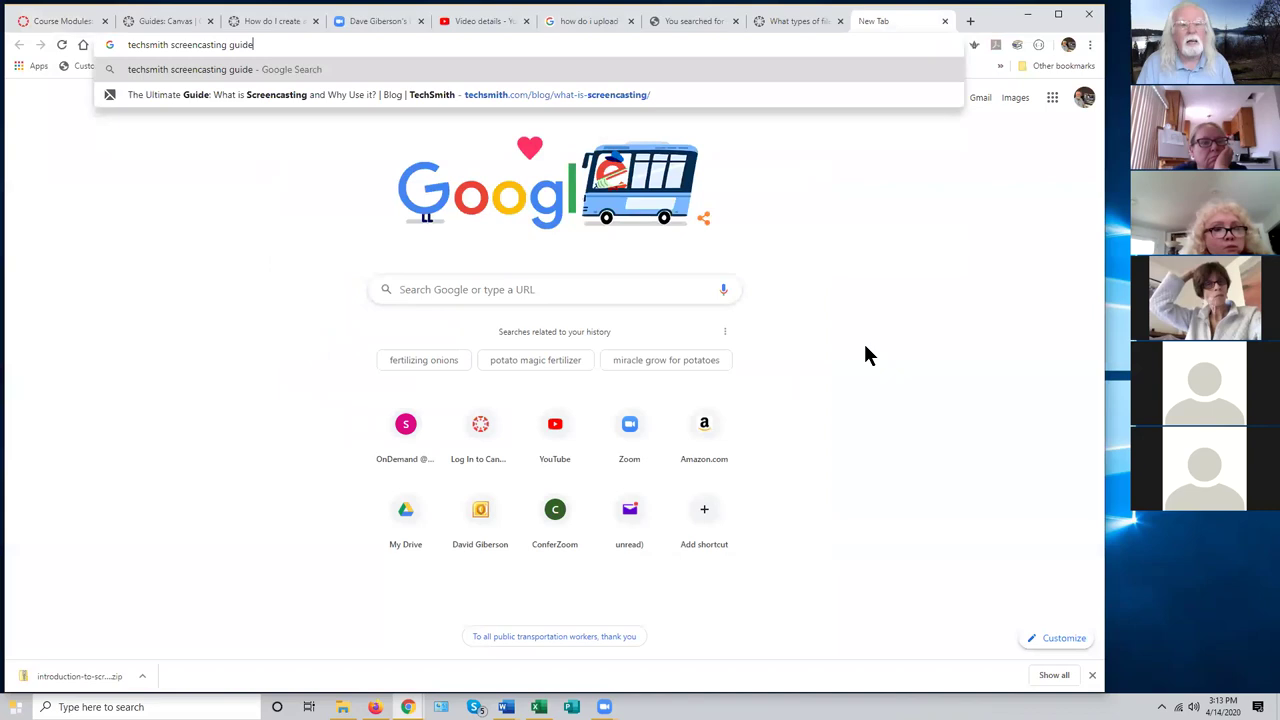
key("Return")
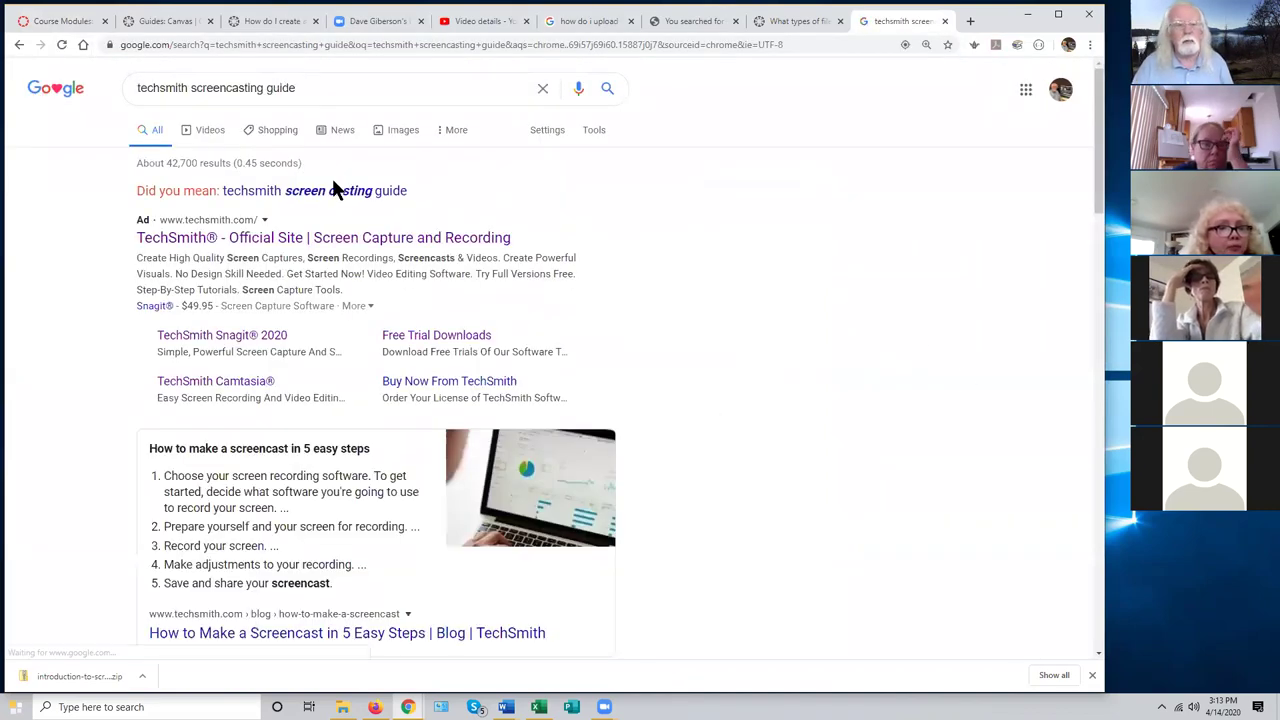
scroll(452, 437, "down", 1)
scroll(480, 445, "down", 1)
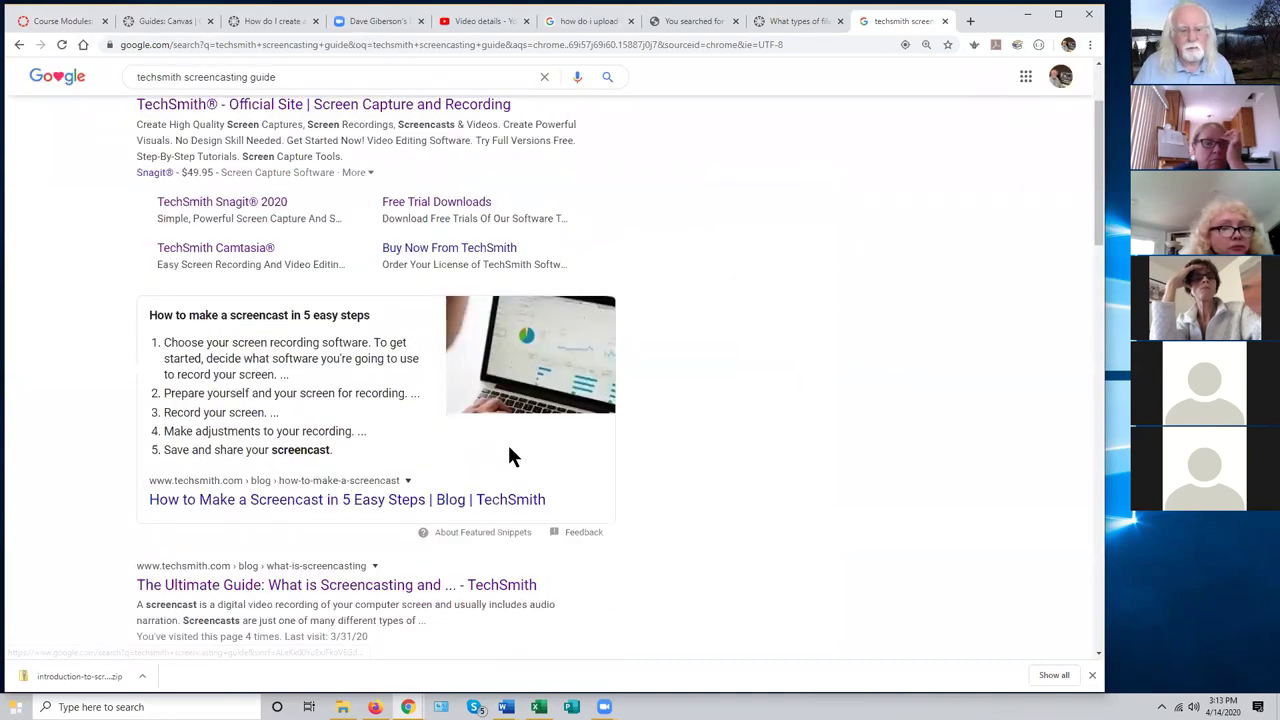
scroll(600, 560, "down", 1)
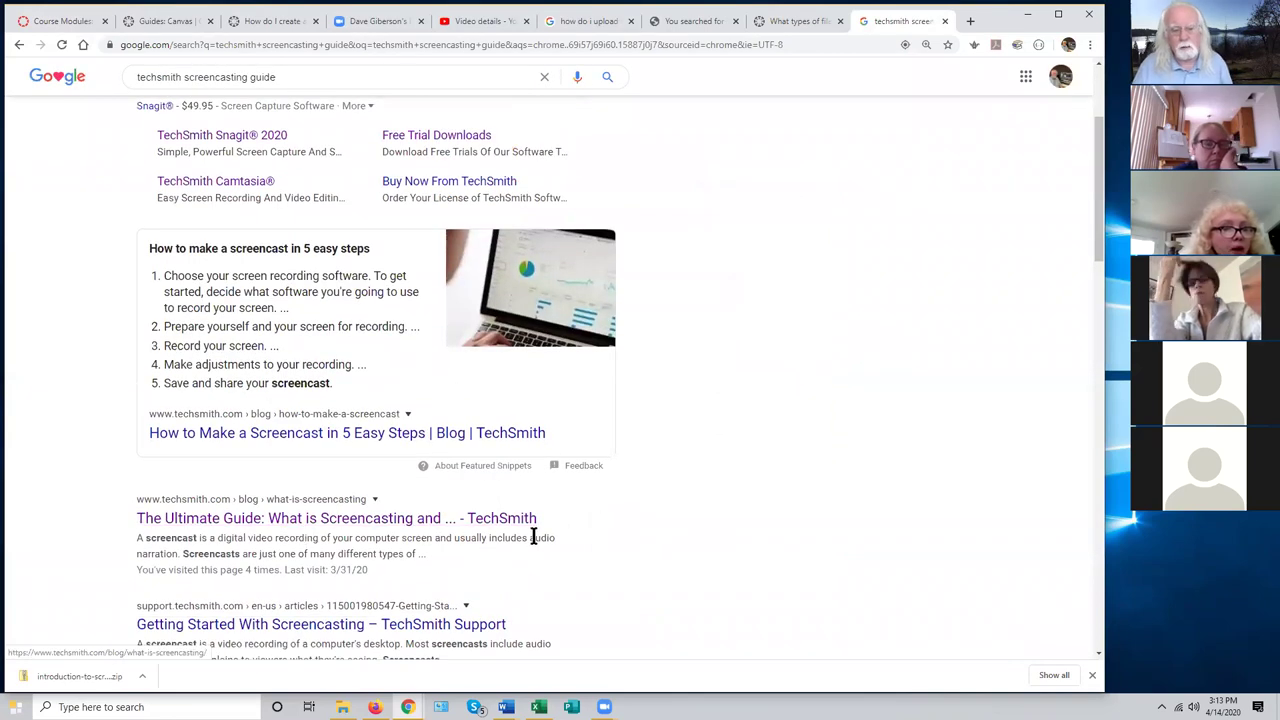
left_click(414, 524)
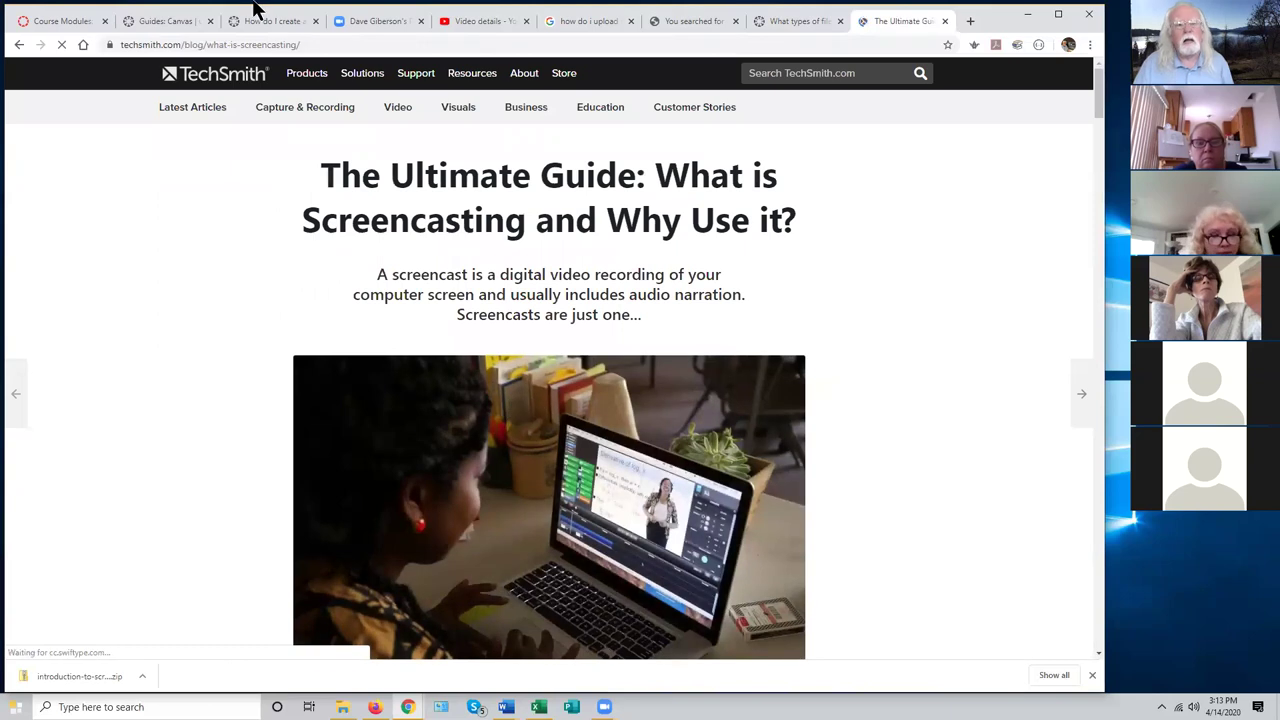
Copy the Ultimate Guide's web address and go back to the Canvas modules tab
left_click(309, 45)
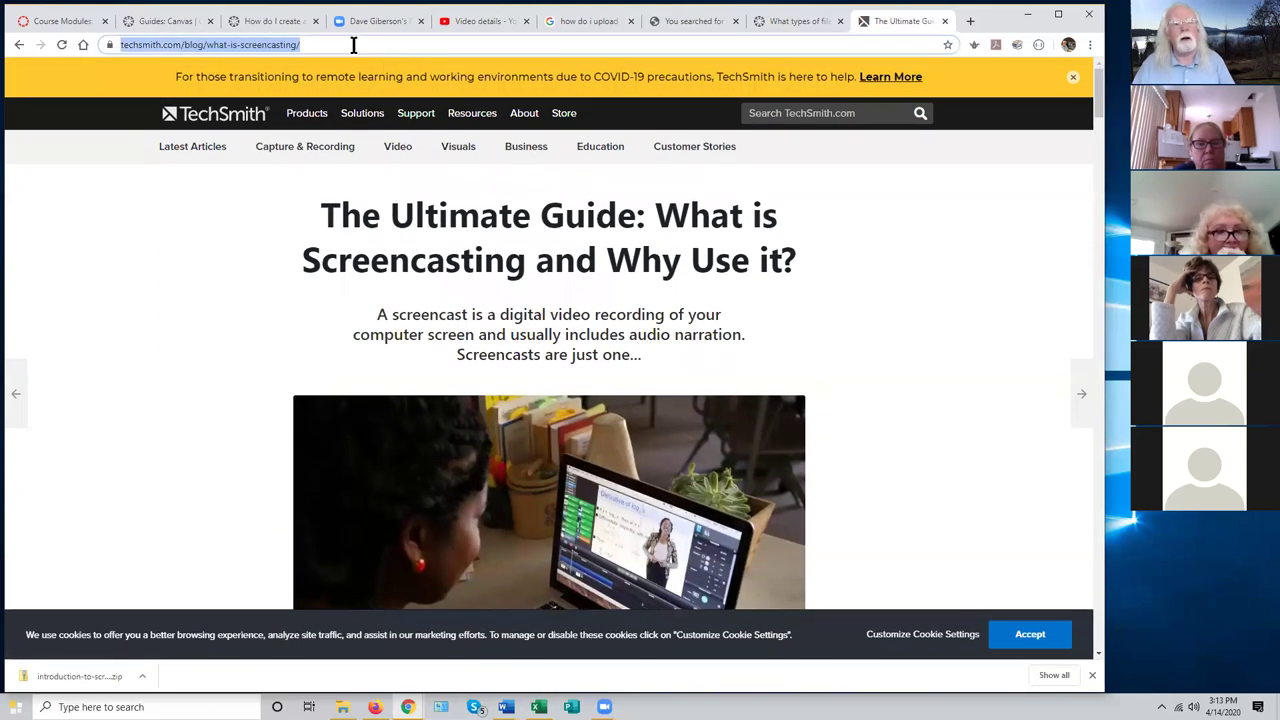
right_click(279, 41)
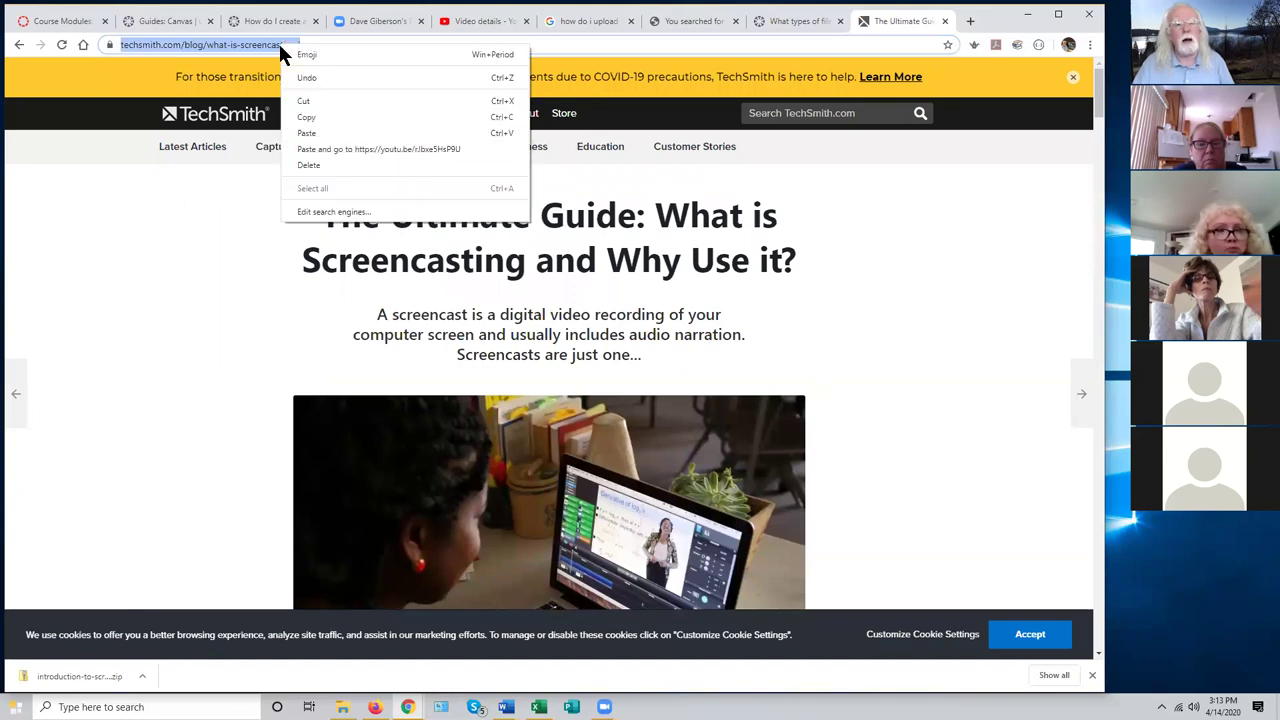
left_click(317, 117)
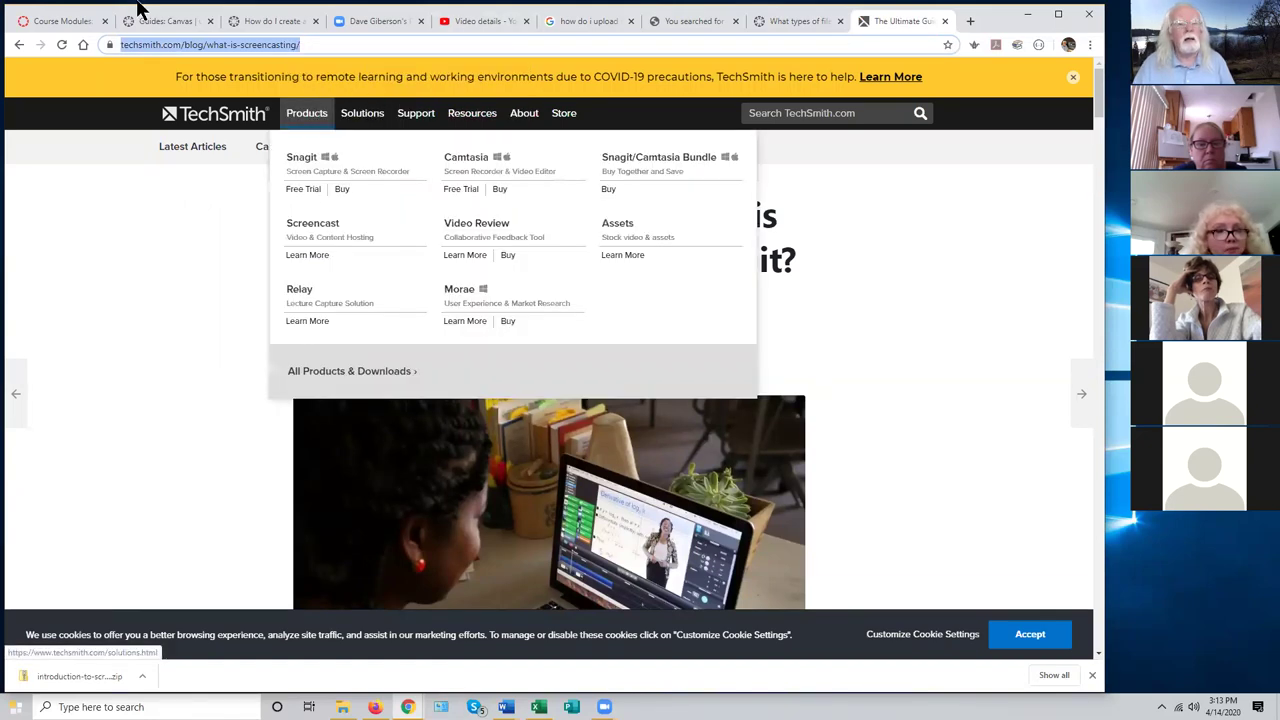
left_click(40, 22)
Add the pasted TechSmith guide URL to Topic 1 as 'TechSmith Guide to Screenasrting', loading in a new tab
left_click(360, 284)
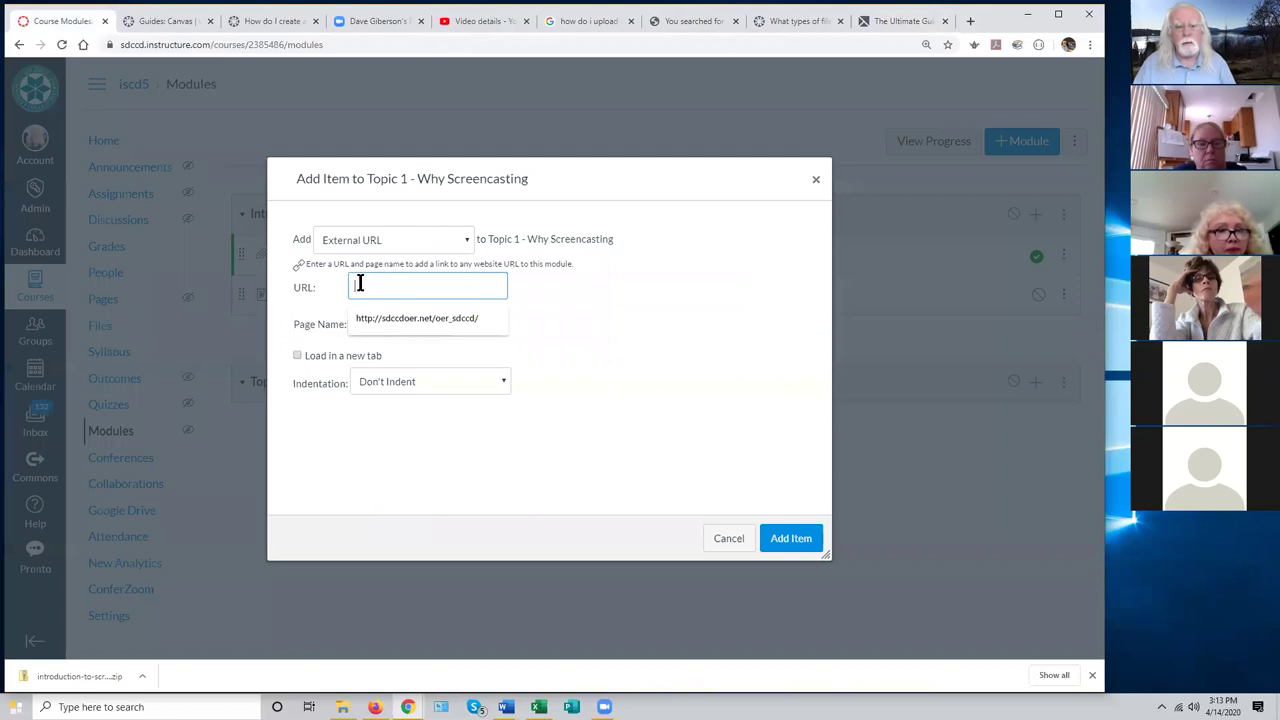
right_click(360, 284)
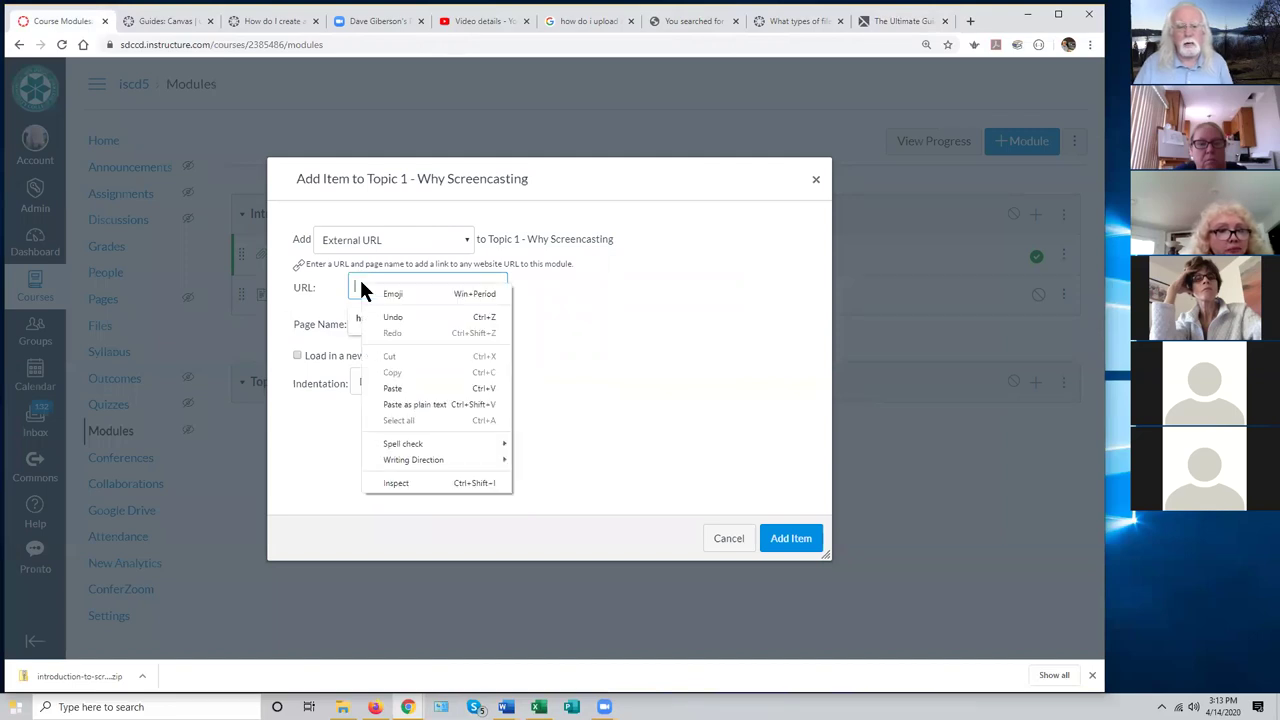
left_click(388, 386)
left_click(392, 320)
type("Tech")
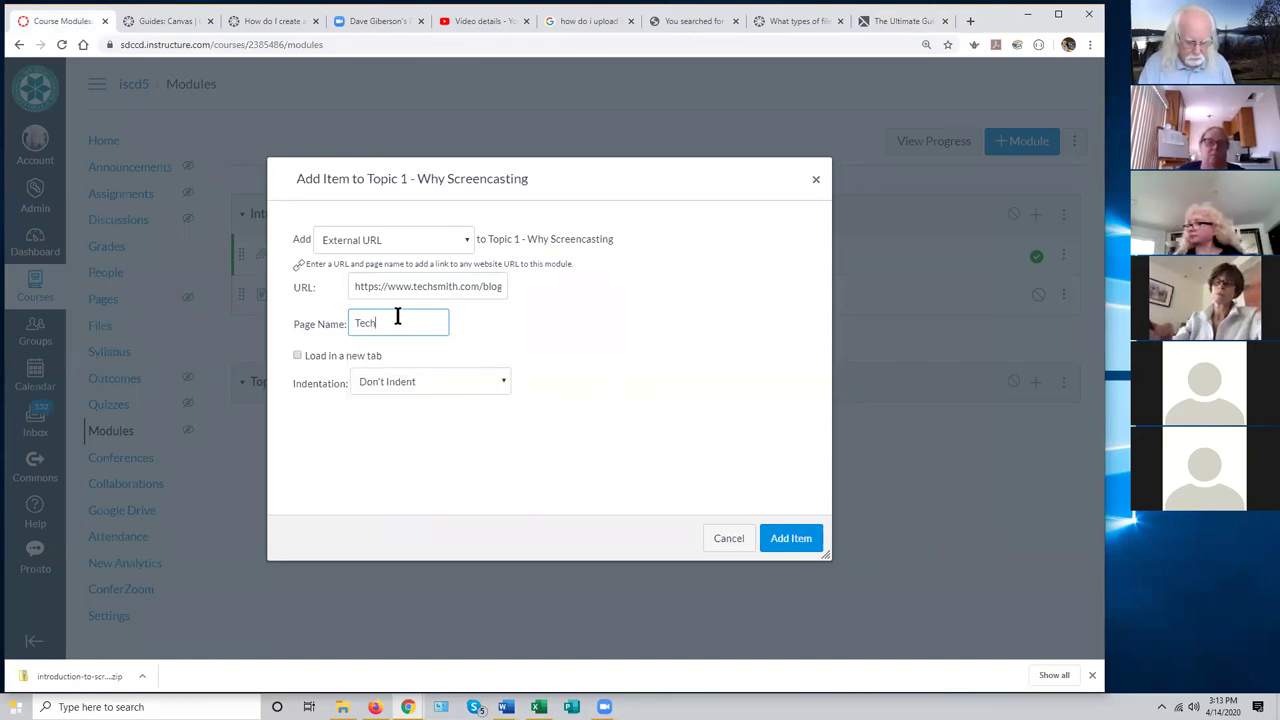
type("Sith")
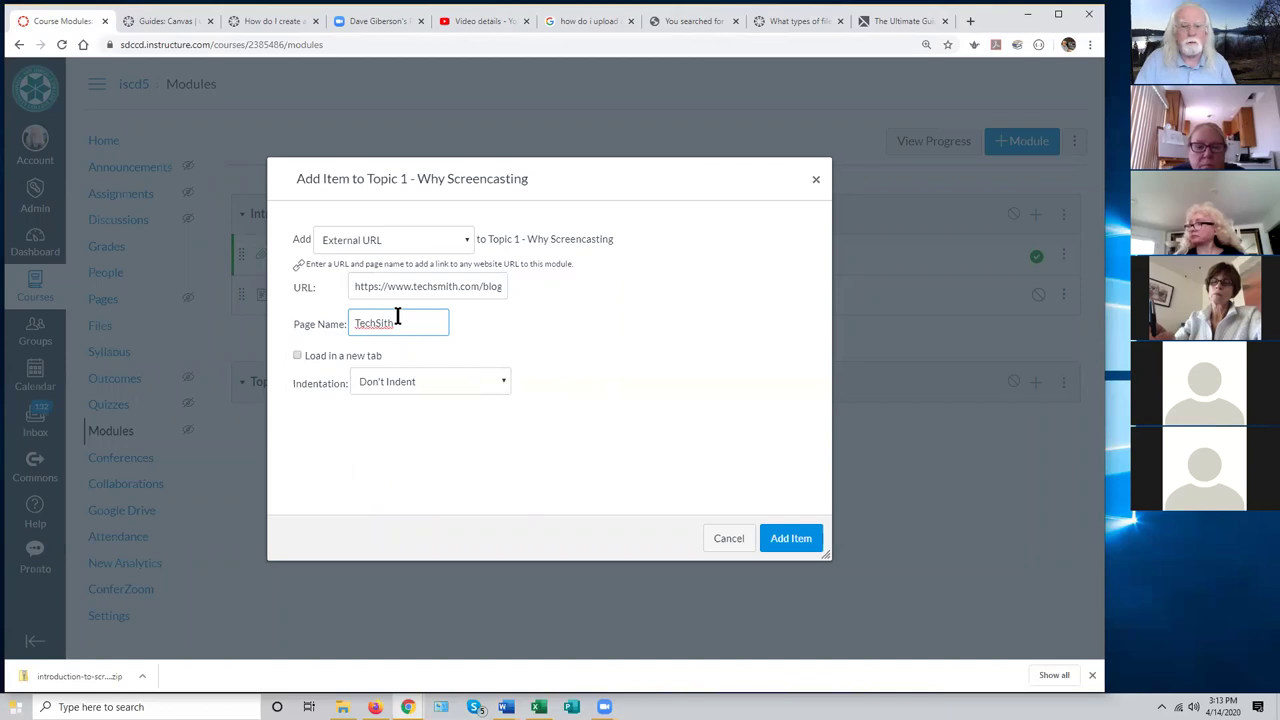
key("BackSpace")
key("BackSpace")
key("BackSpace")
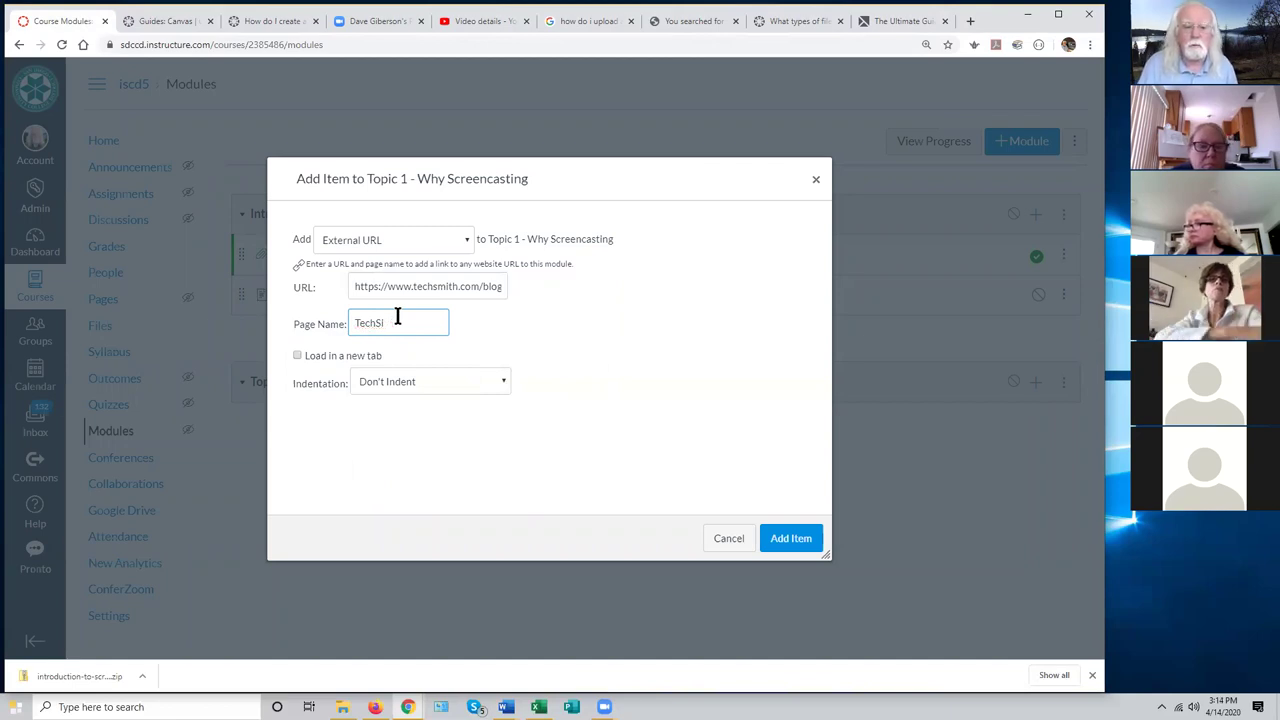
type("mit")
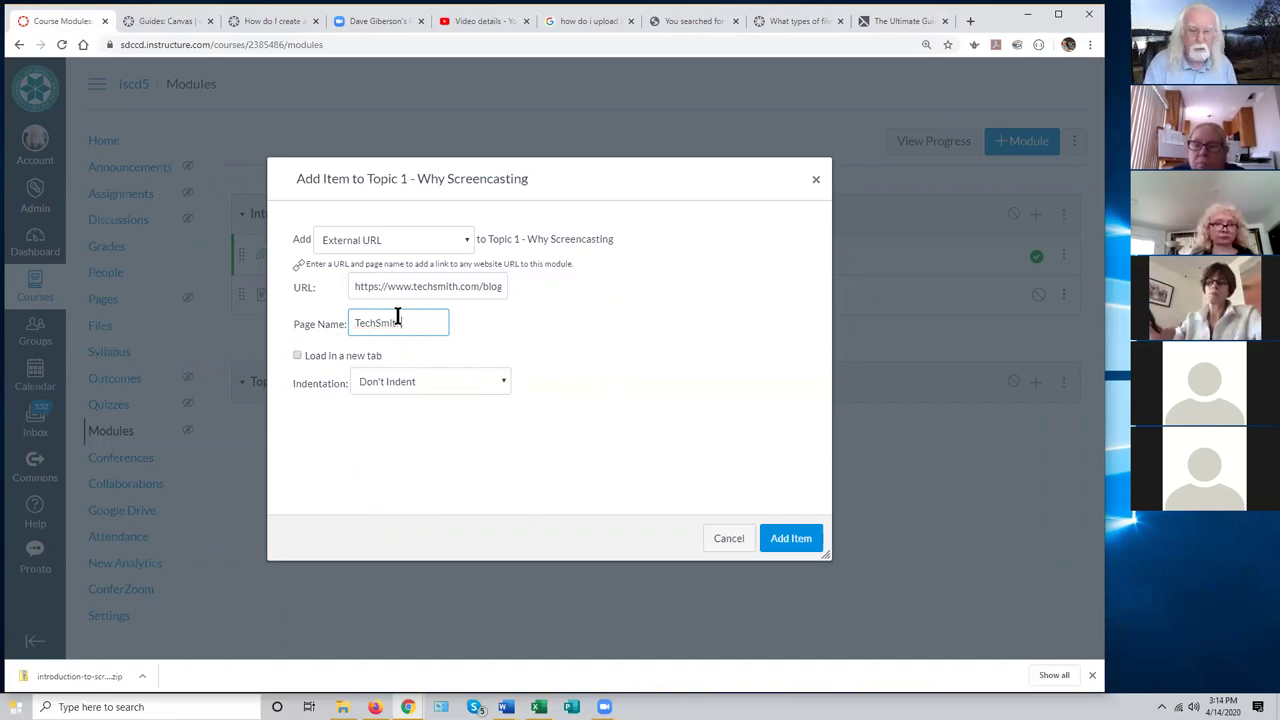
type("h Gui")
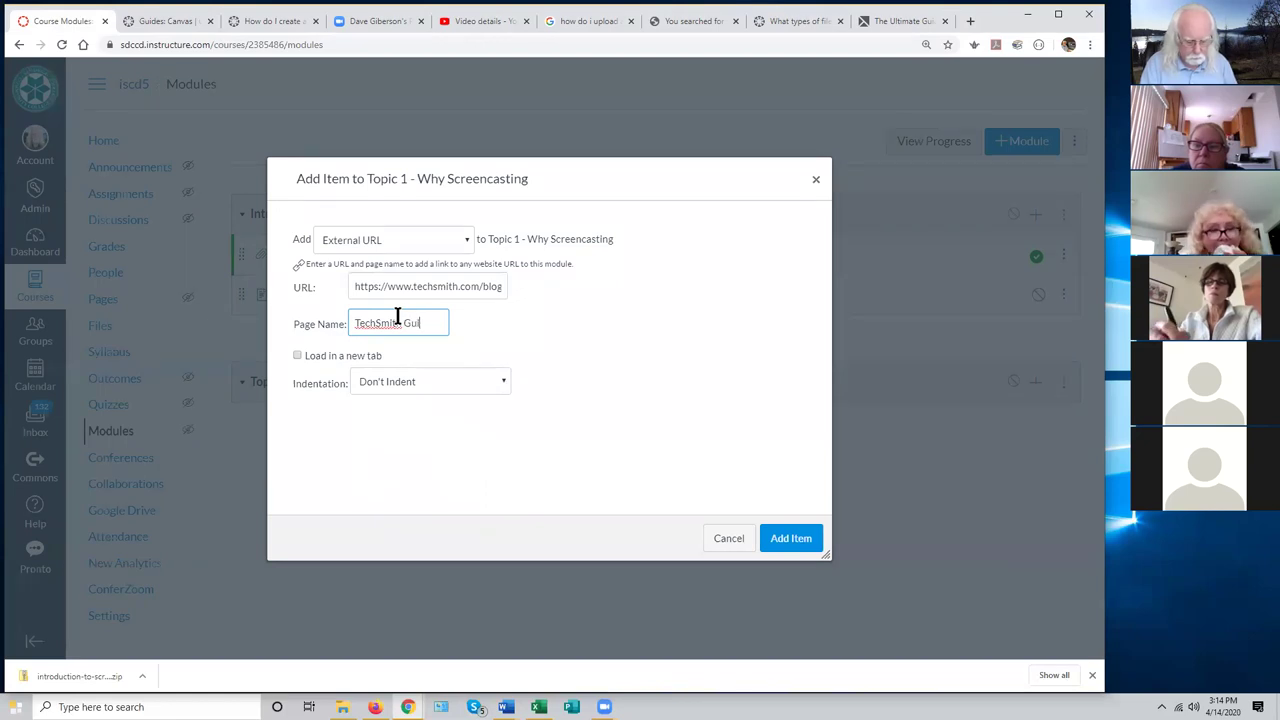
type("de to Screen")
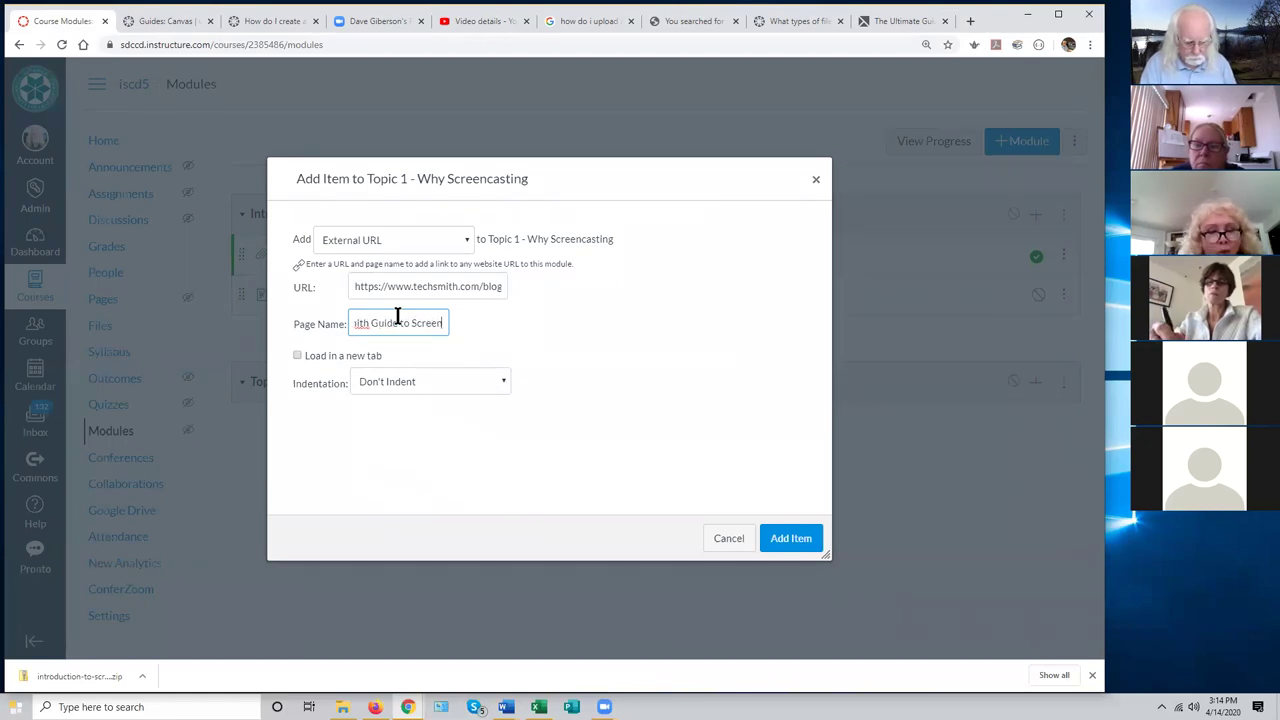
type("asrting")
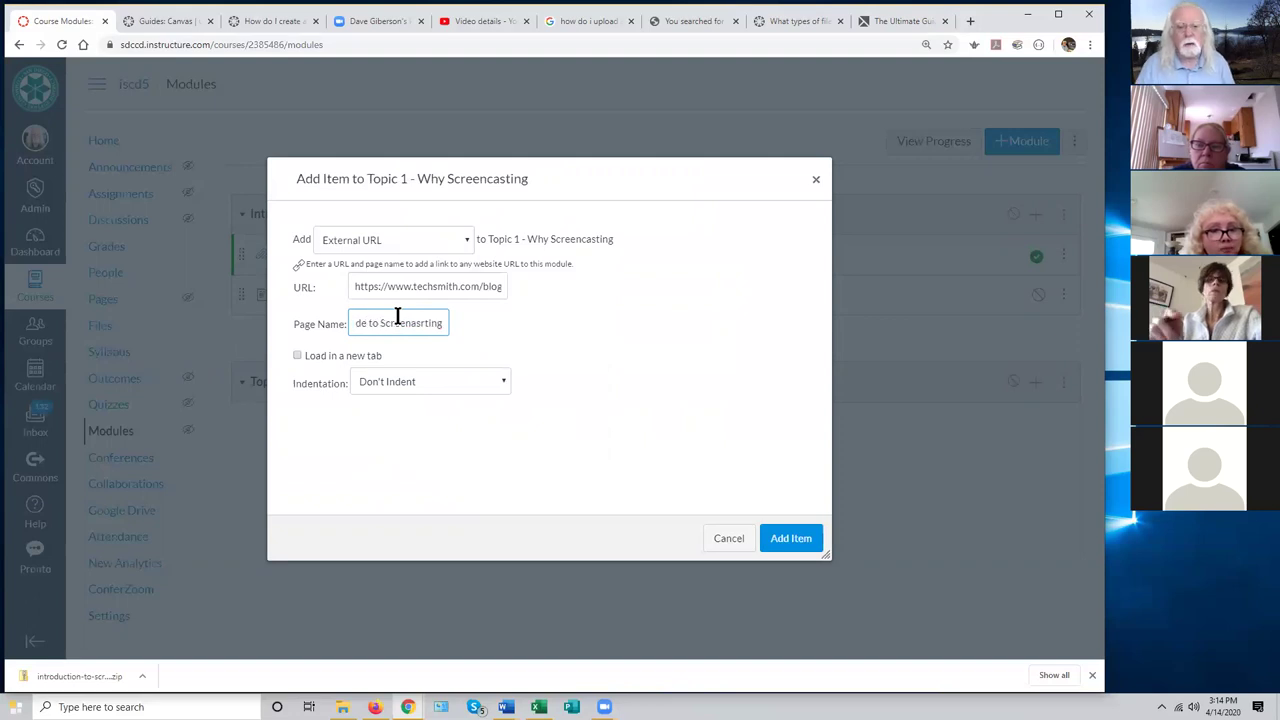
left_click(297, 357)
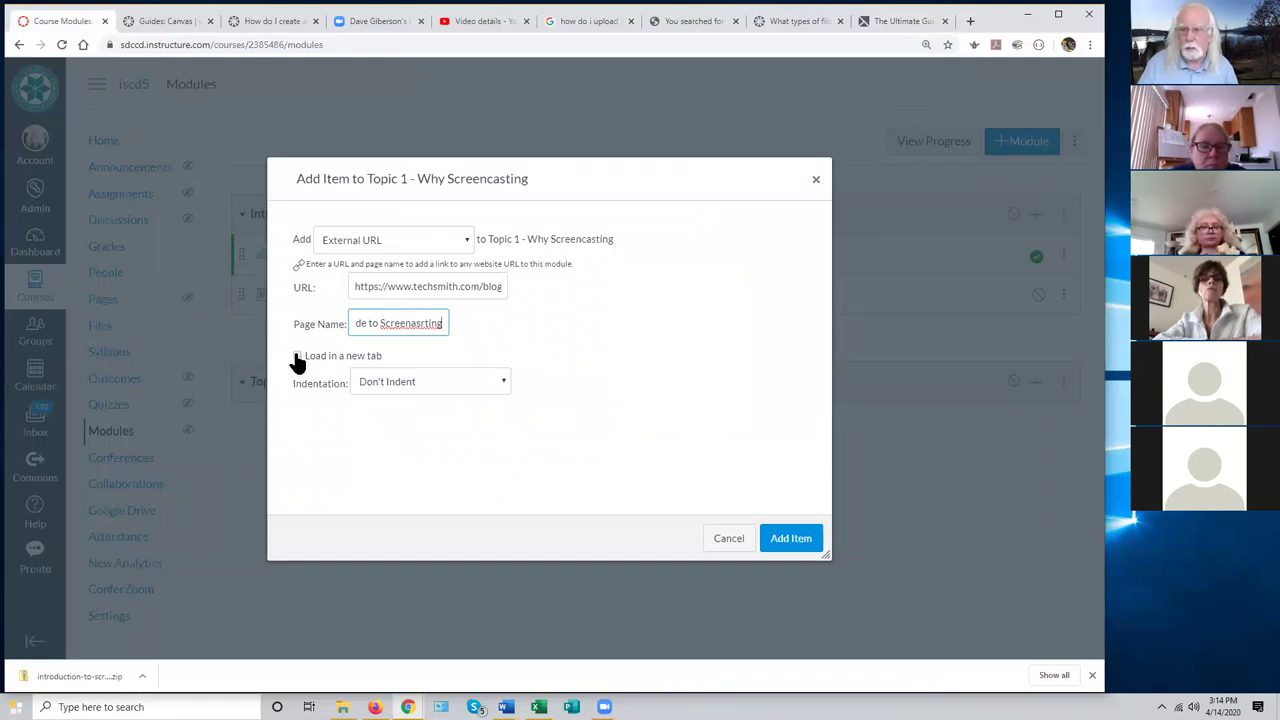
left_click(298, 358)
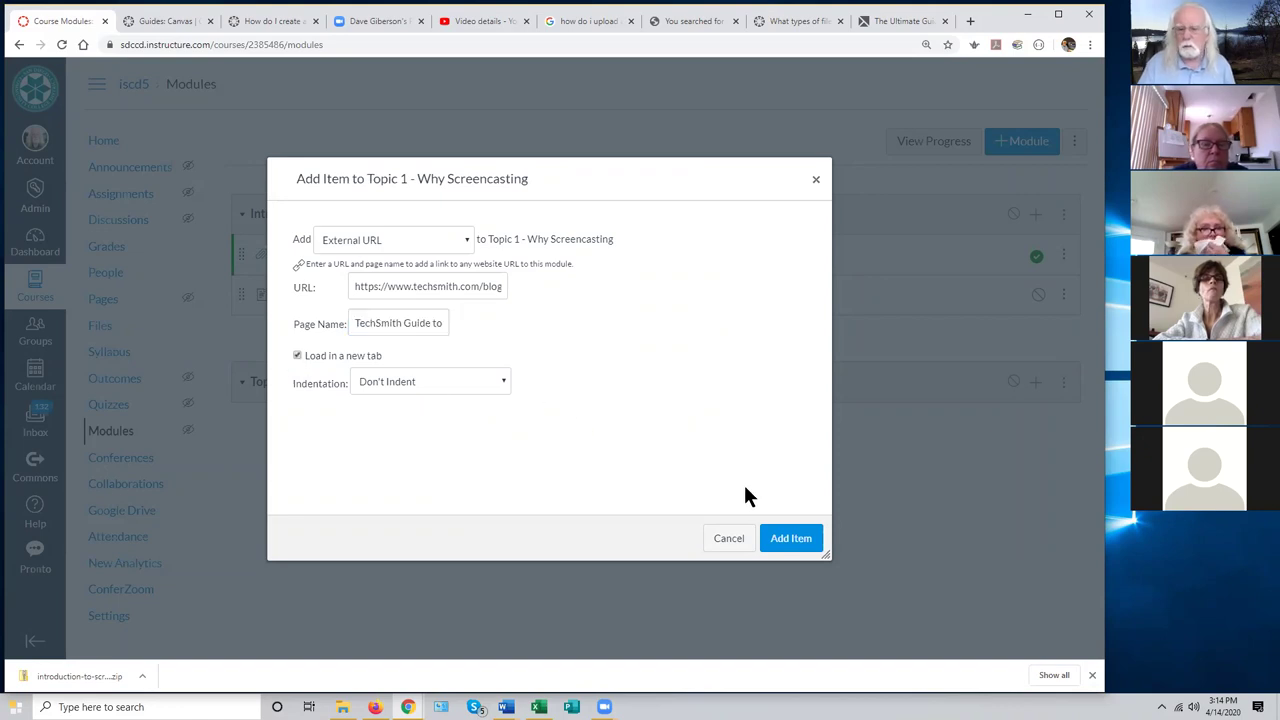
left_click(786, 543)
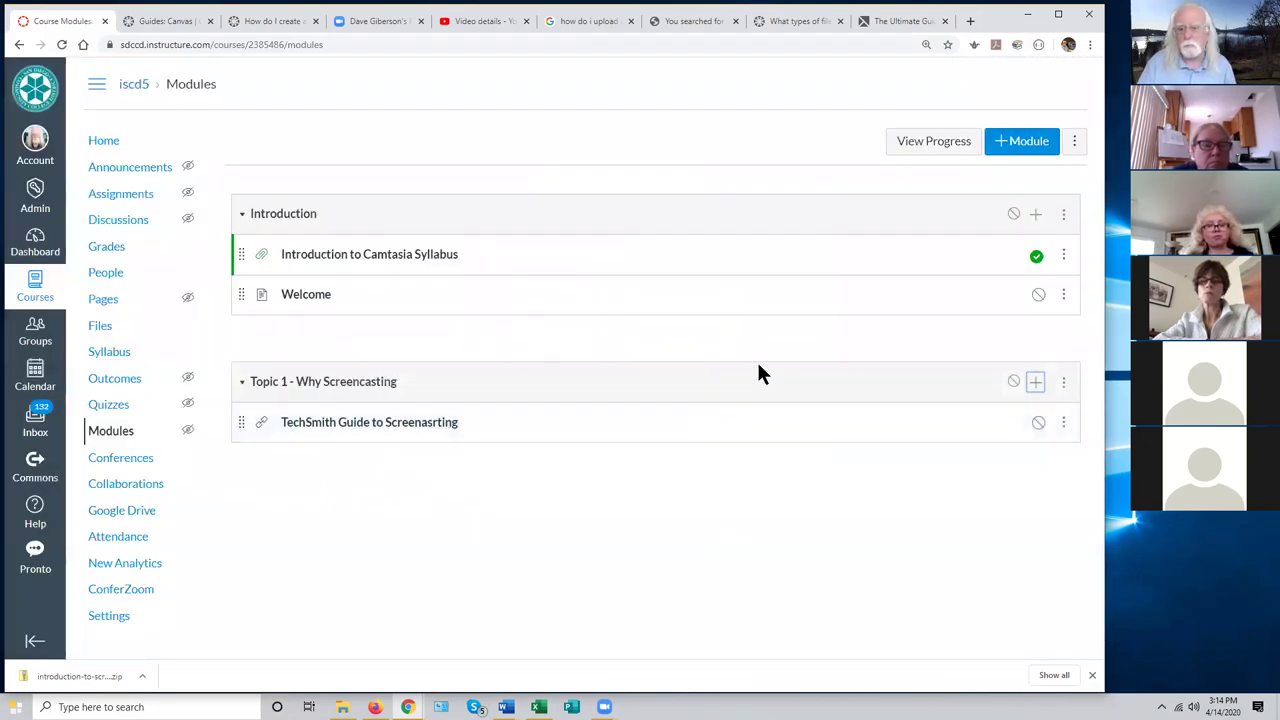
Test the TechSmith guide link by opening the article in a separate tab, then return to Canvas
left_click(373, 424)
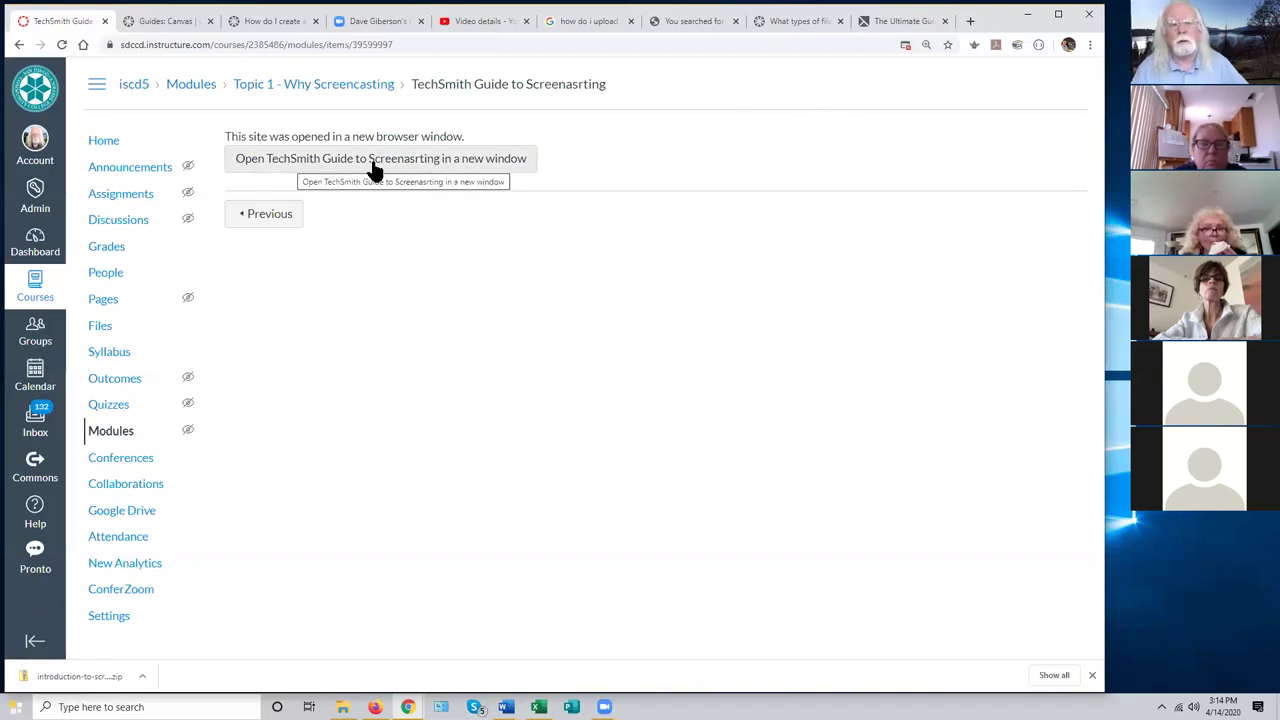
left_click(466, 166)
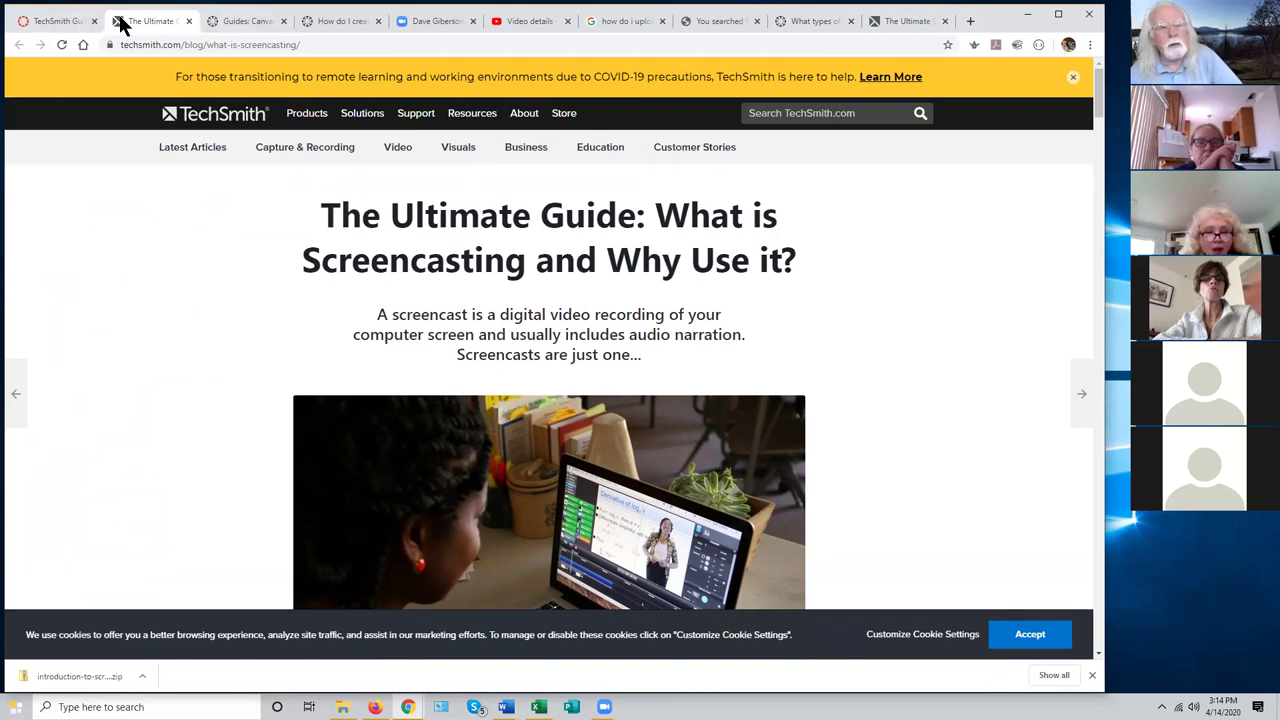
left_click(43, 22)
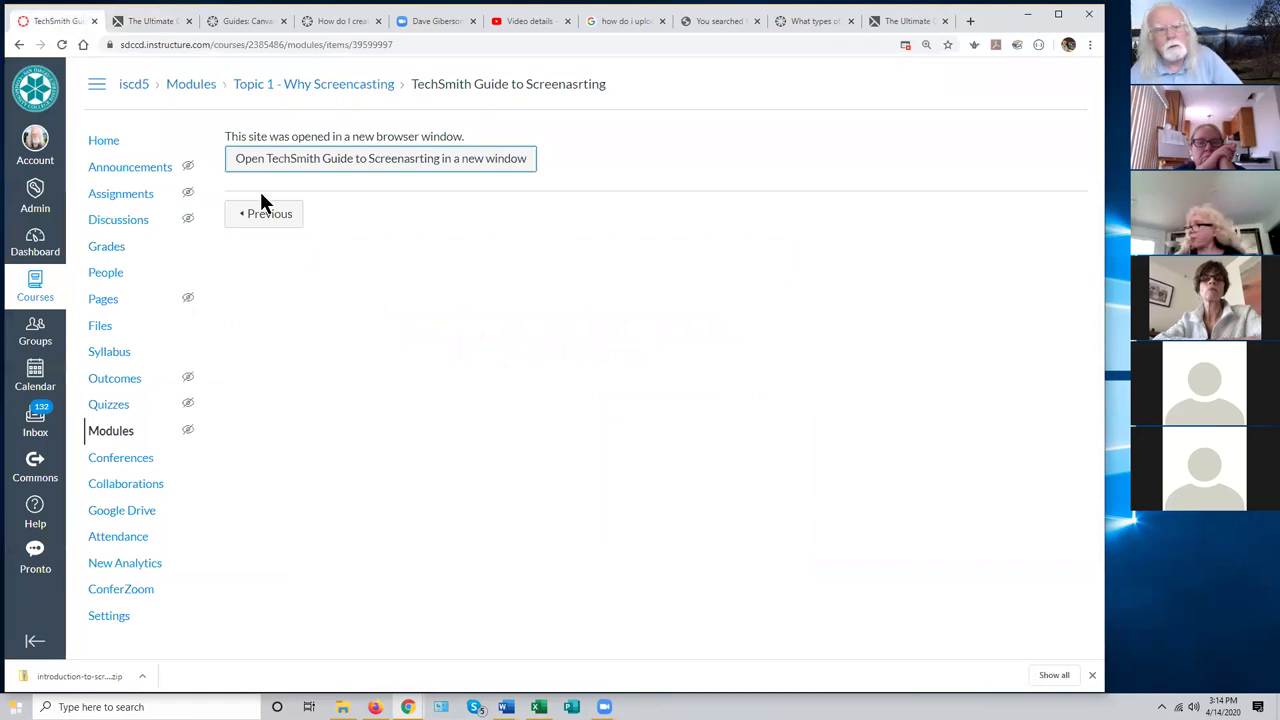
Return to the course Modules list showing Introduction and Topic 1 - Why Screencasting
left_click(111, 434)
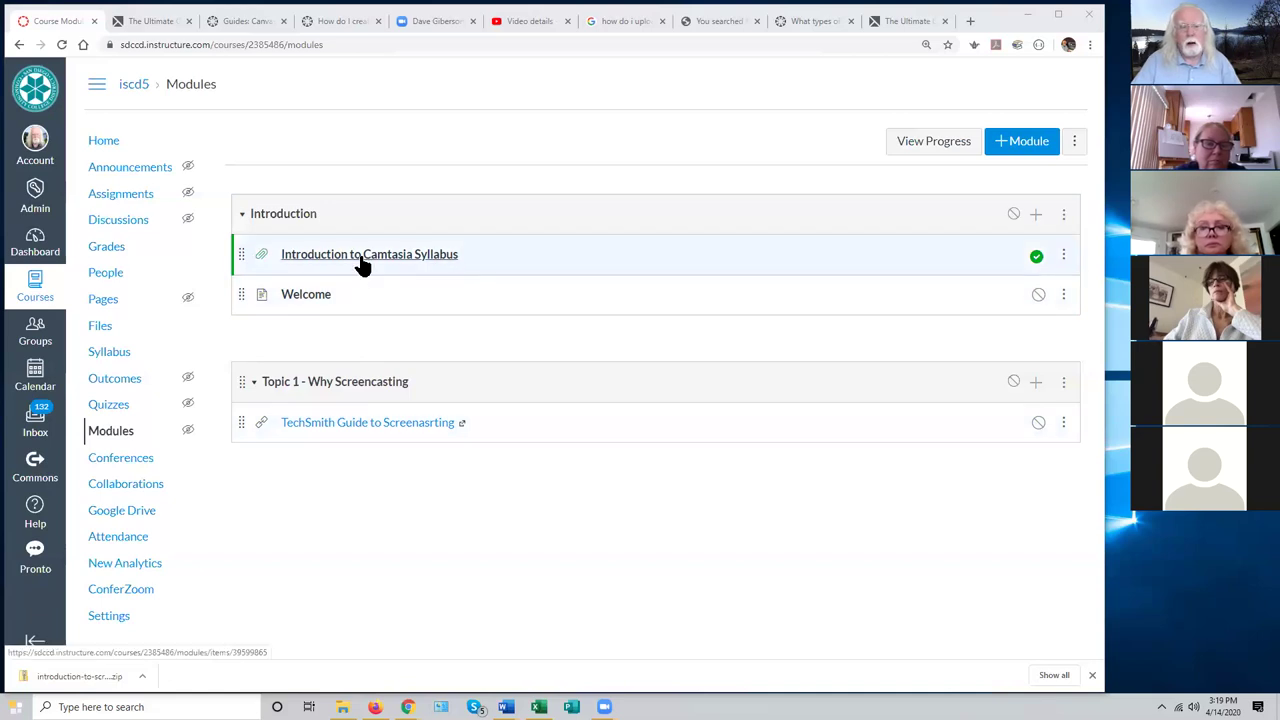
View the Welcome page, then go back to Modules and begin adding an item to Introduction
left_click(305, 296)
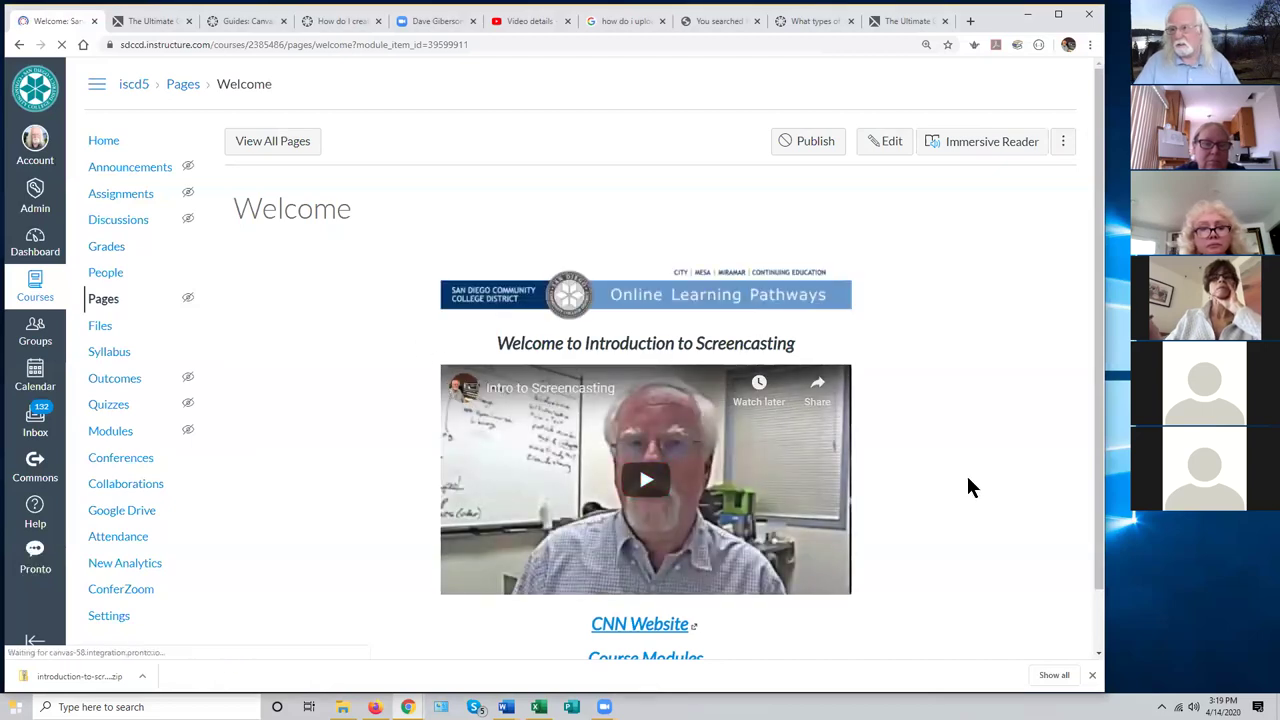
scroll(966, 480, "down", 1)
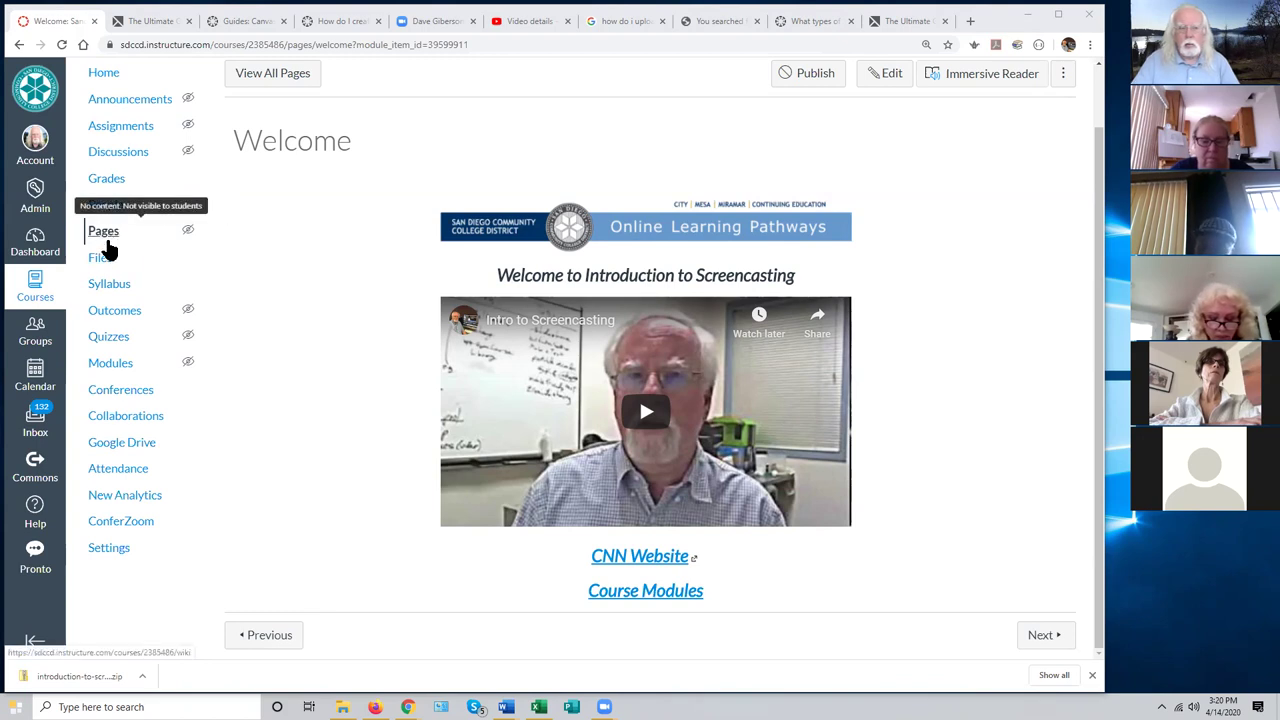
left_click(115, 363)
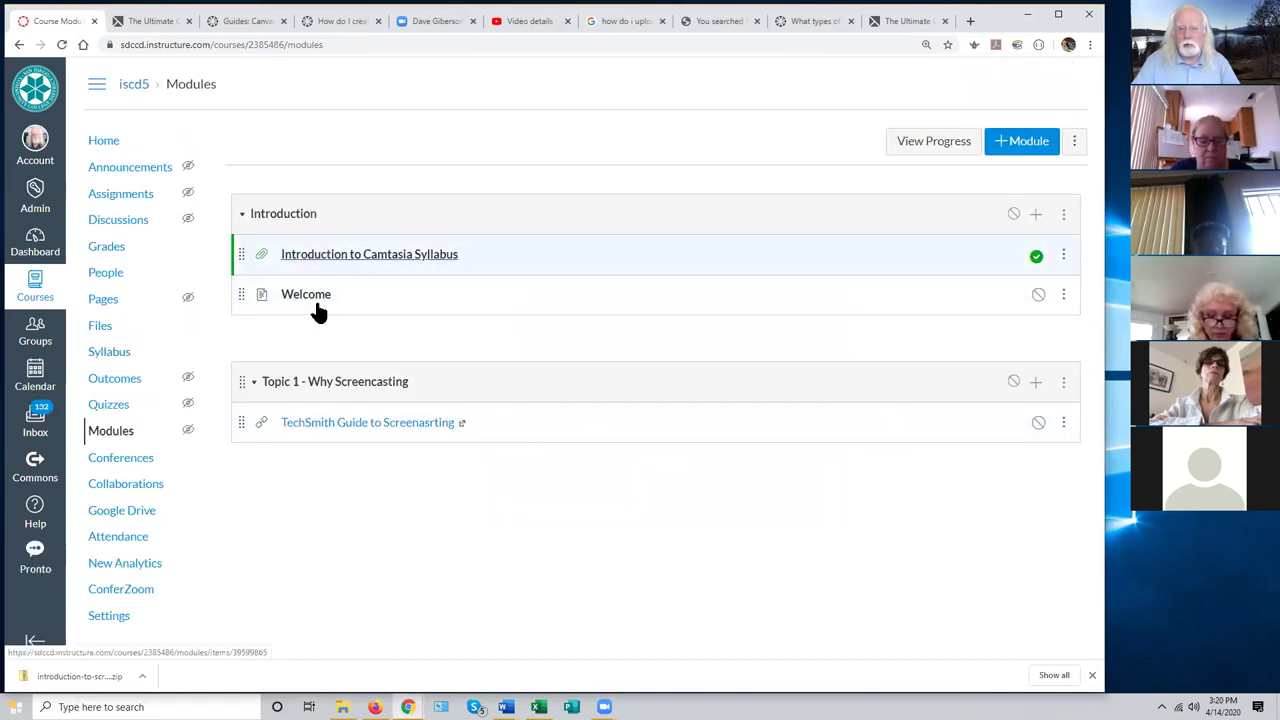
left_click(1035, 216)
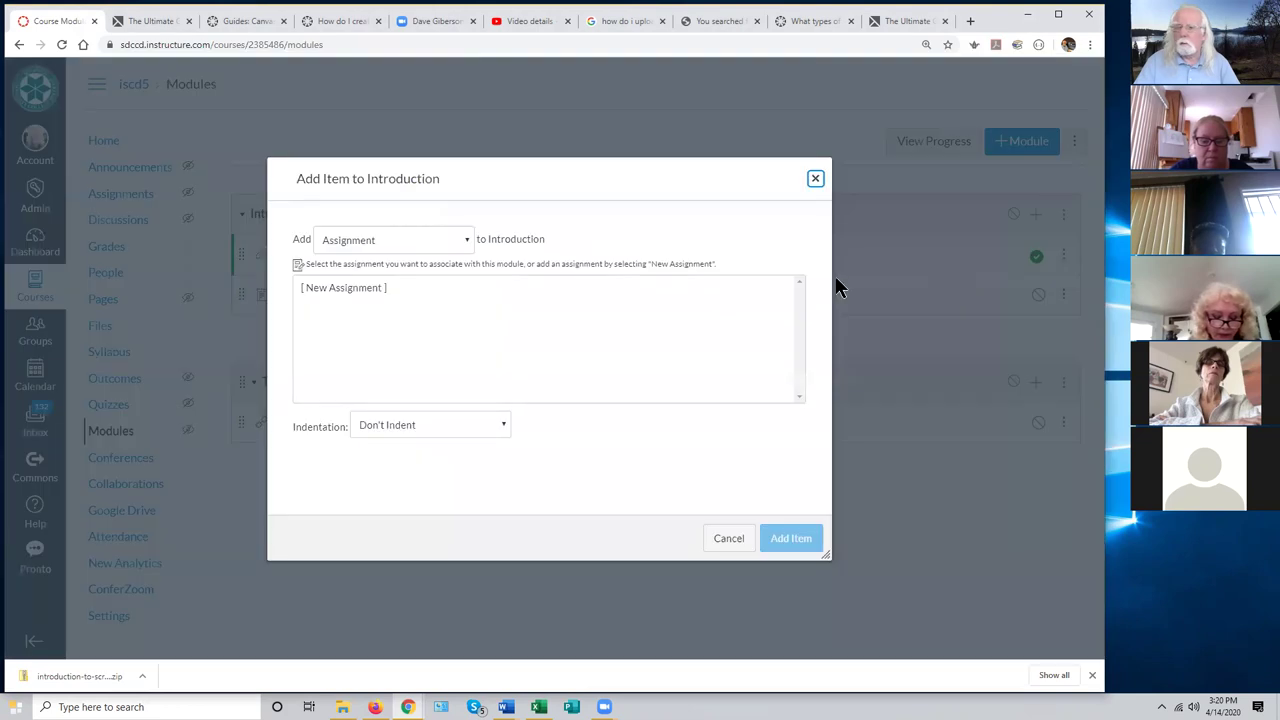
Choose External URL as the item type and clear the wrongly pasted address
left_click(460, 243)
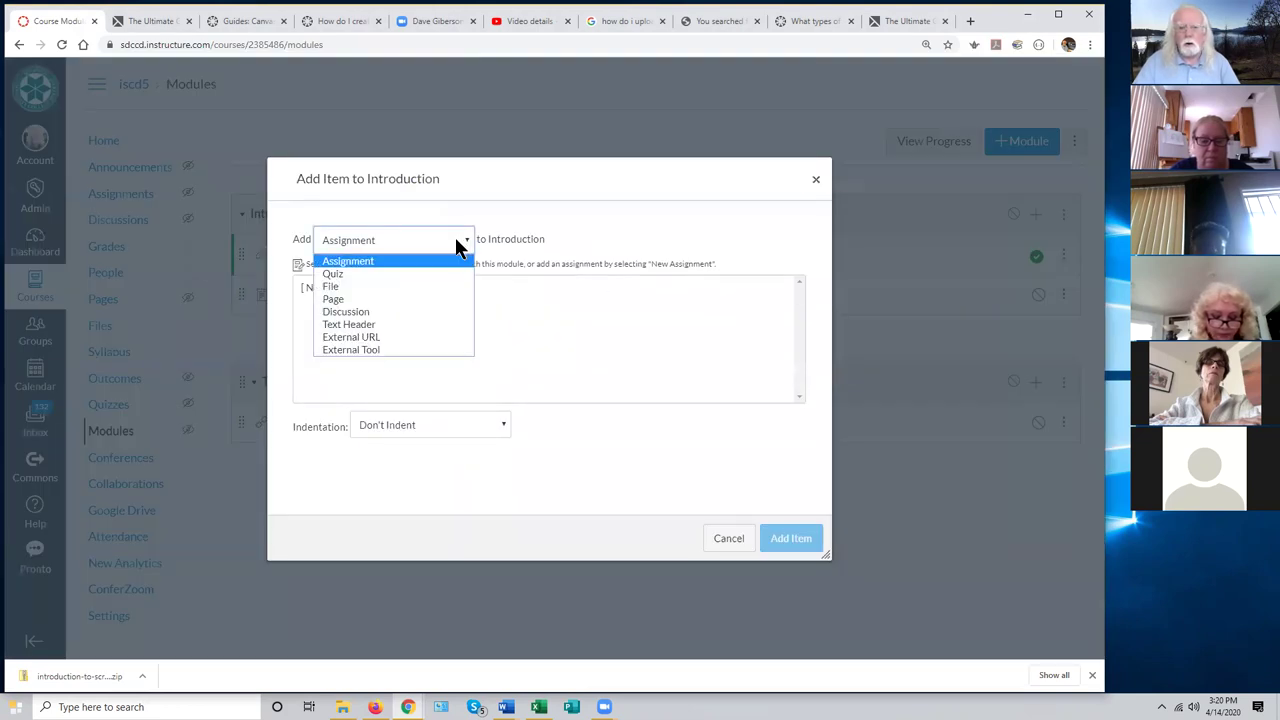
left_click(356, 338)
left_click(382, 284)
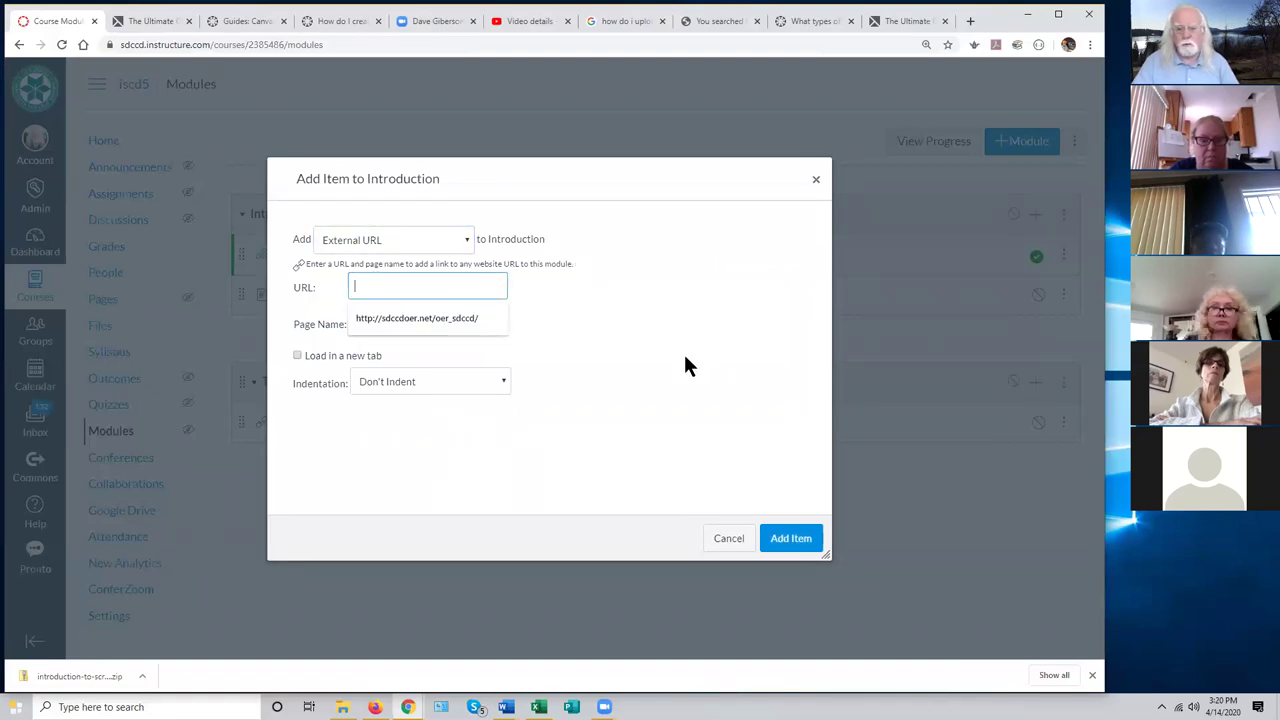
key("ctrl+v")
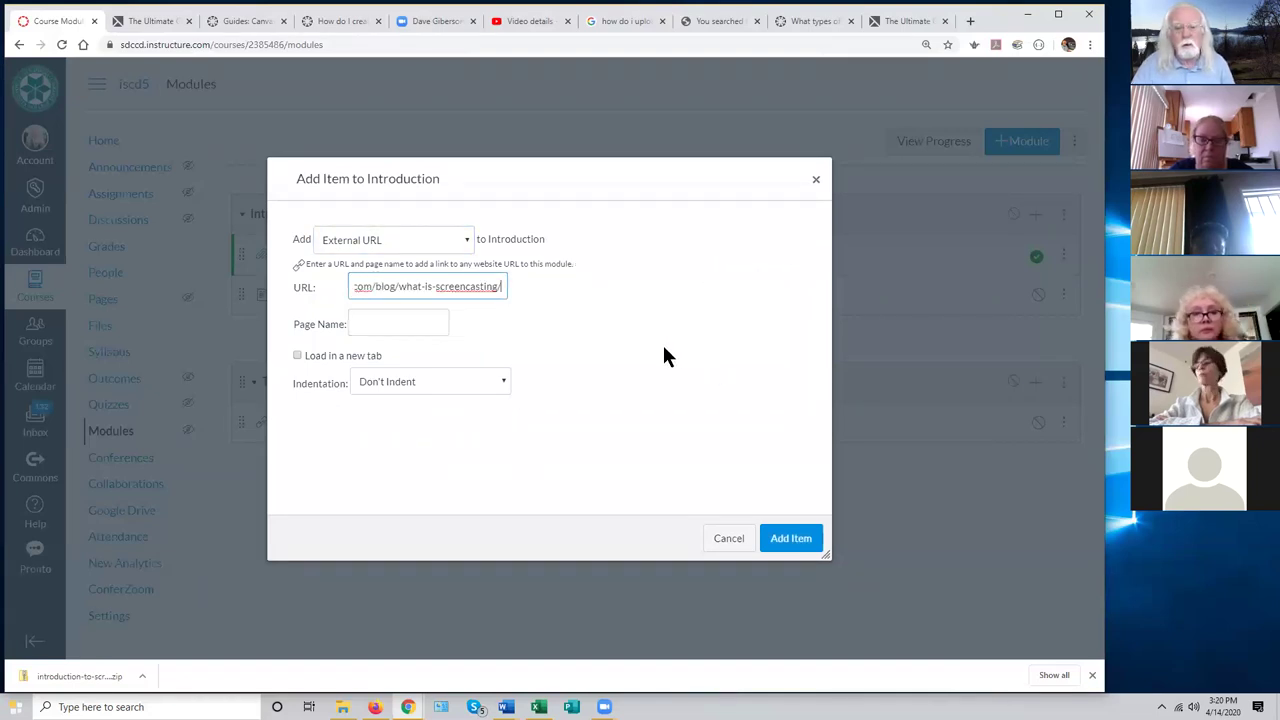
key("Left")
key("Left")
key("Left")
key("Left")
key("Left")
key("Left")
key("Left")
key("Left")
key("Left")
key("Left")
key("Left")
key("Left")
key("Left")
key("Left")
key("Left")
key("Left")
key("Left")
key("Left")
key("Left")
key("Left")
key("BackSpace")
key("BackSpace")
key("BackSpace")
key("BackSpace")
key("BackSpace")
key("BackSpace")
key("BackSpace")
key("BackSpace")
key("BackSpace")
key("BackSpace")
key("BackSpace")
key("BackSpace")
key("BackSpace")
key("BackSpace")
key("BackSpace")
key("BackSpace")
key("BackSpace")
key("BackSpace")
key("BackSpace")
key("BackSpace")
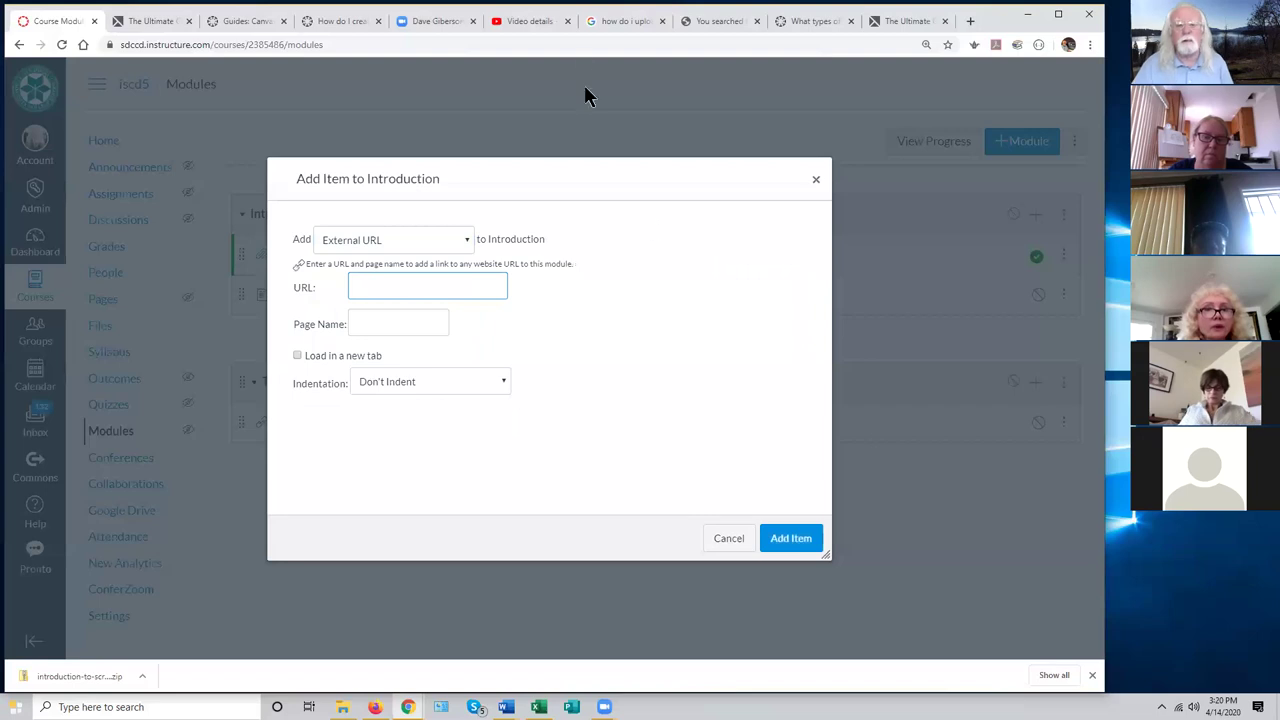
Paste the YouTube share link, name it 'YouTube Video Welcome', load in a new tab, and add it
left_click(533, 22)
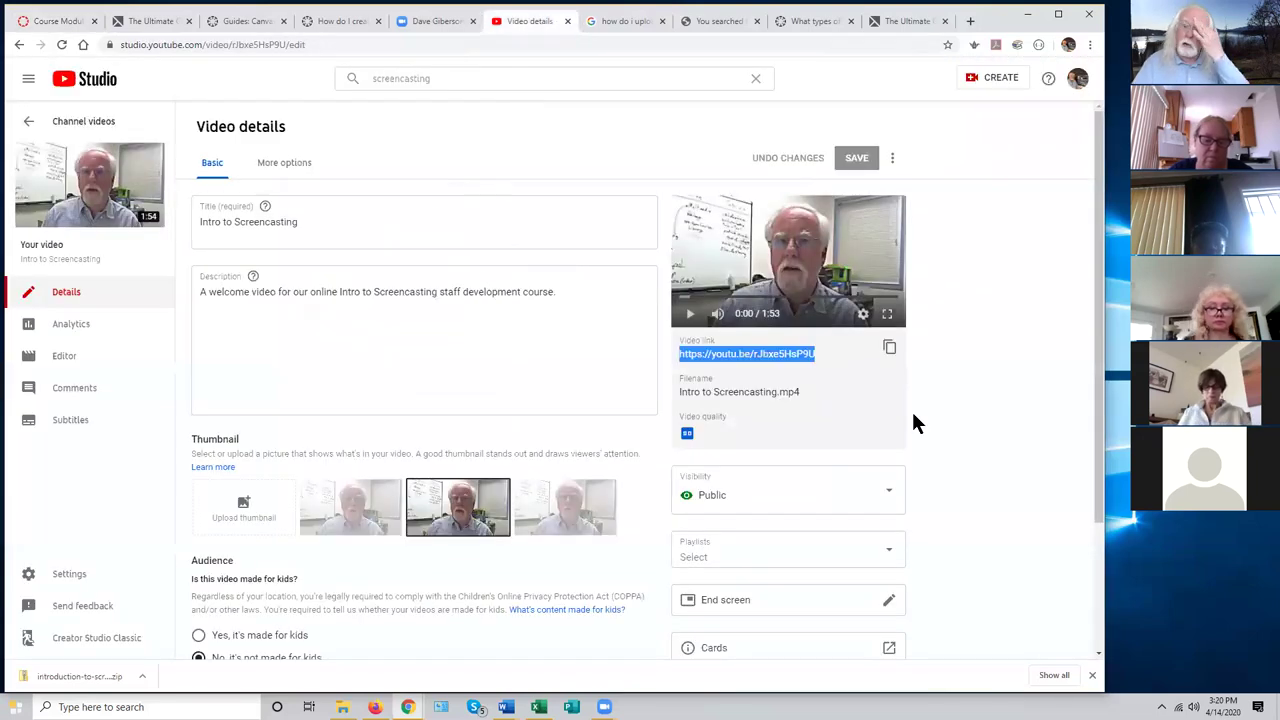
left_click(889, 348)
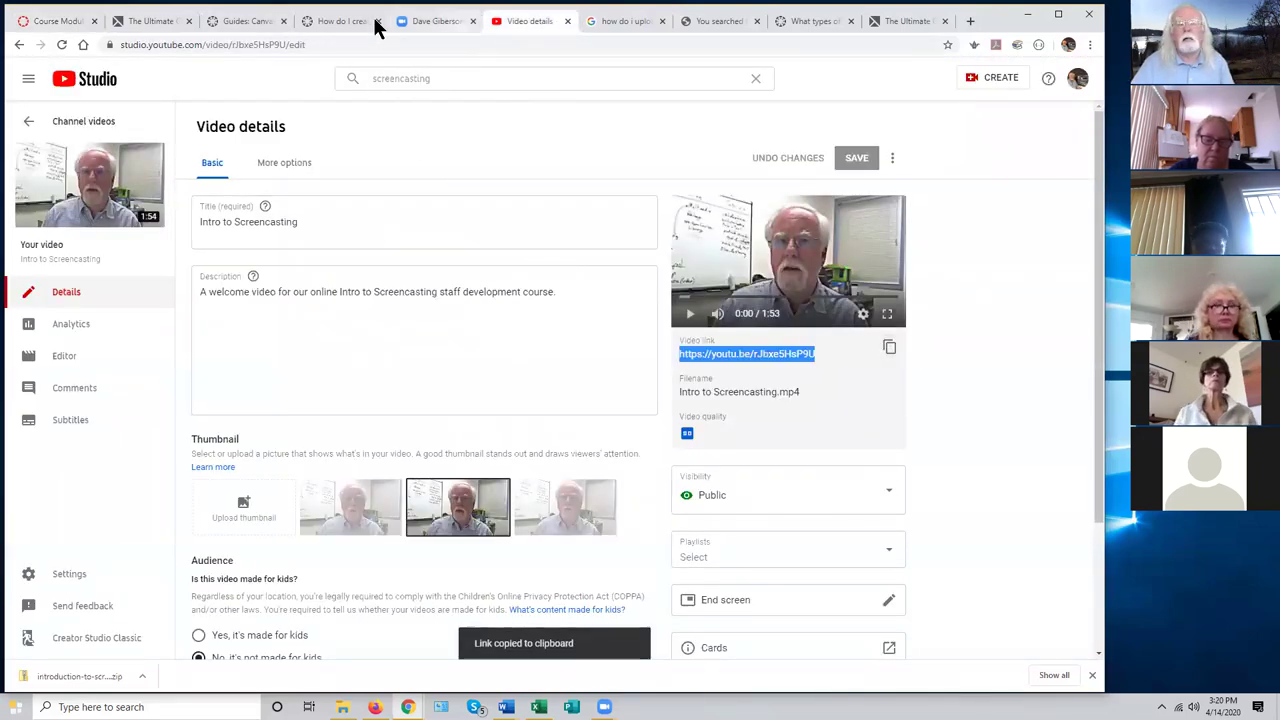
left_click(55, 21)
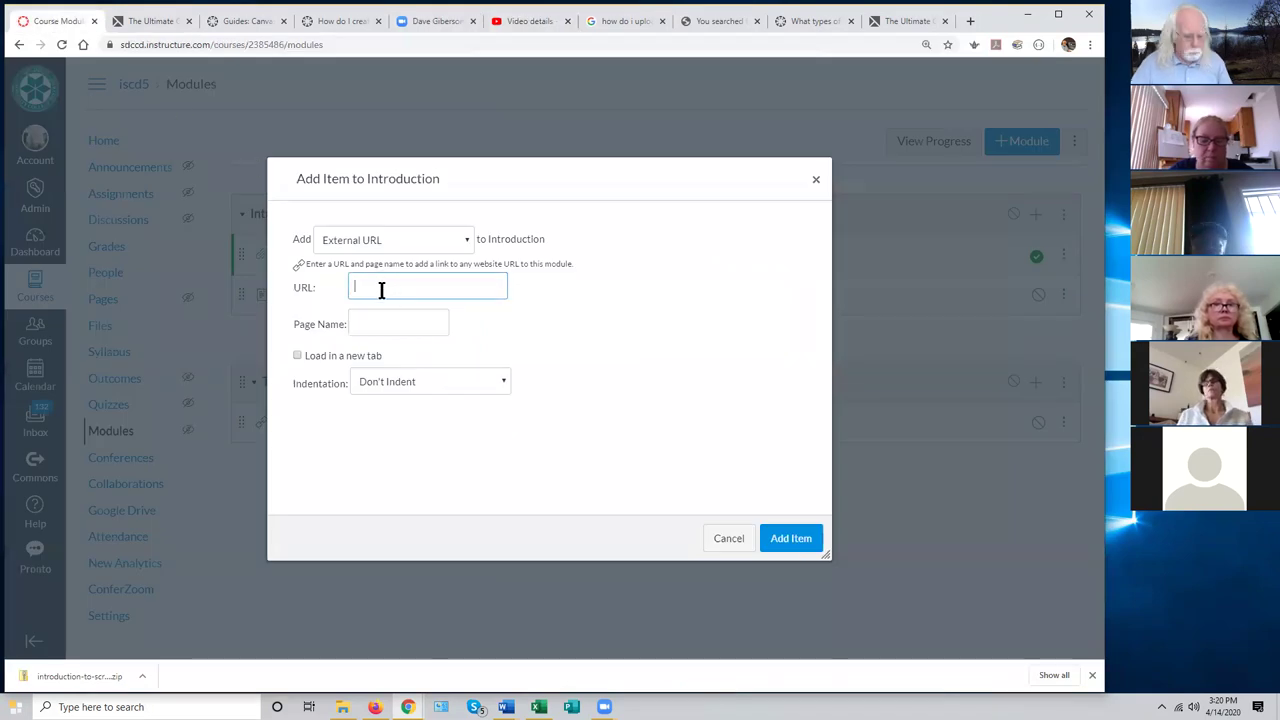
key("ctrl+v")
left_click(385, 324)
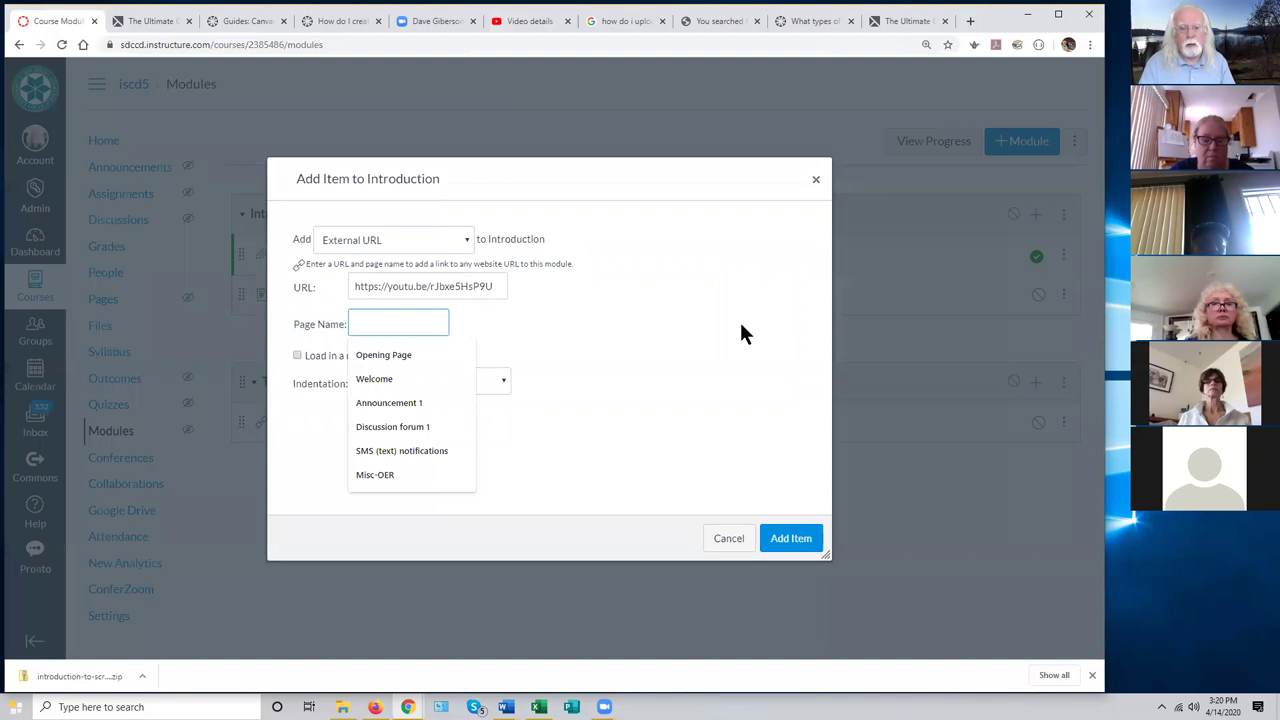
type("YouTube")
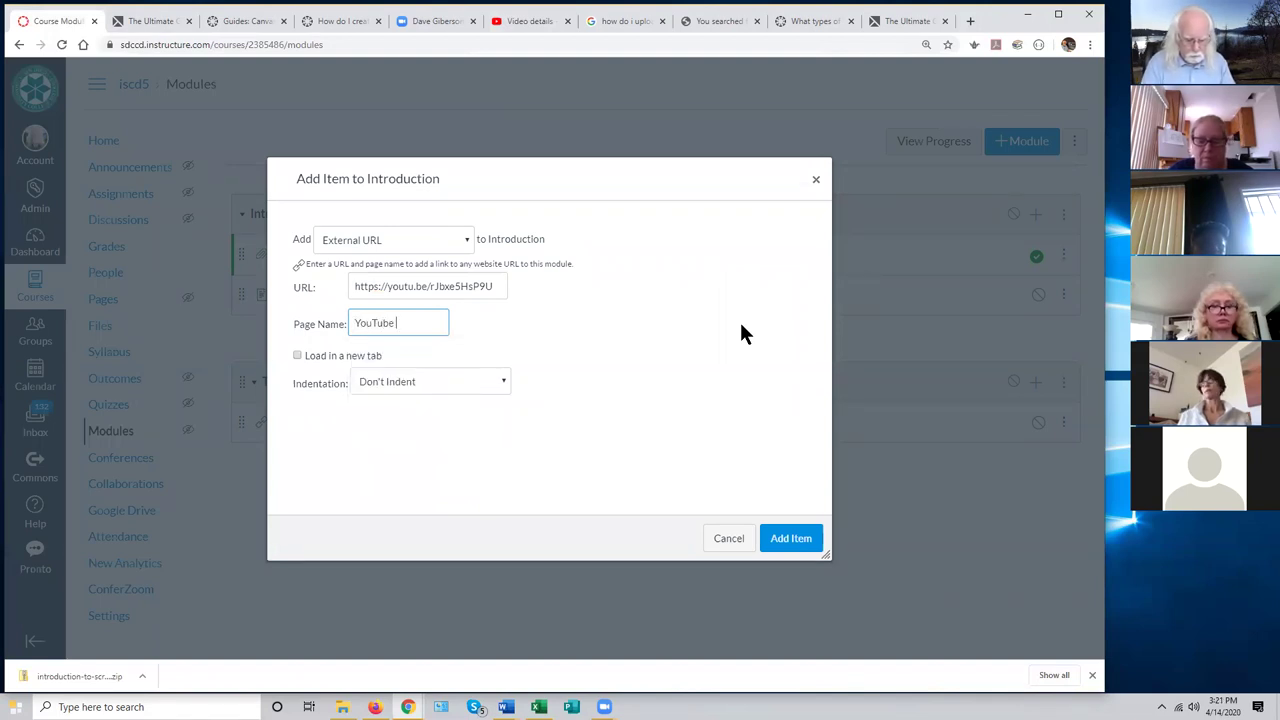
type(" Video Welcome")
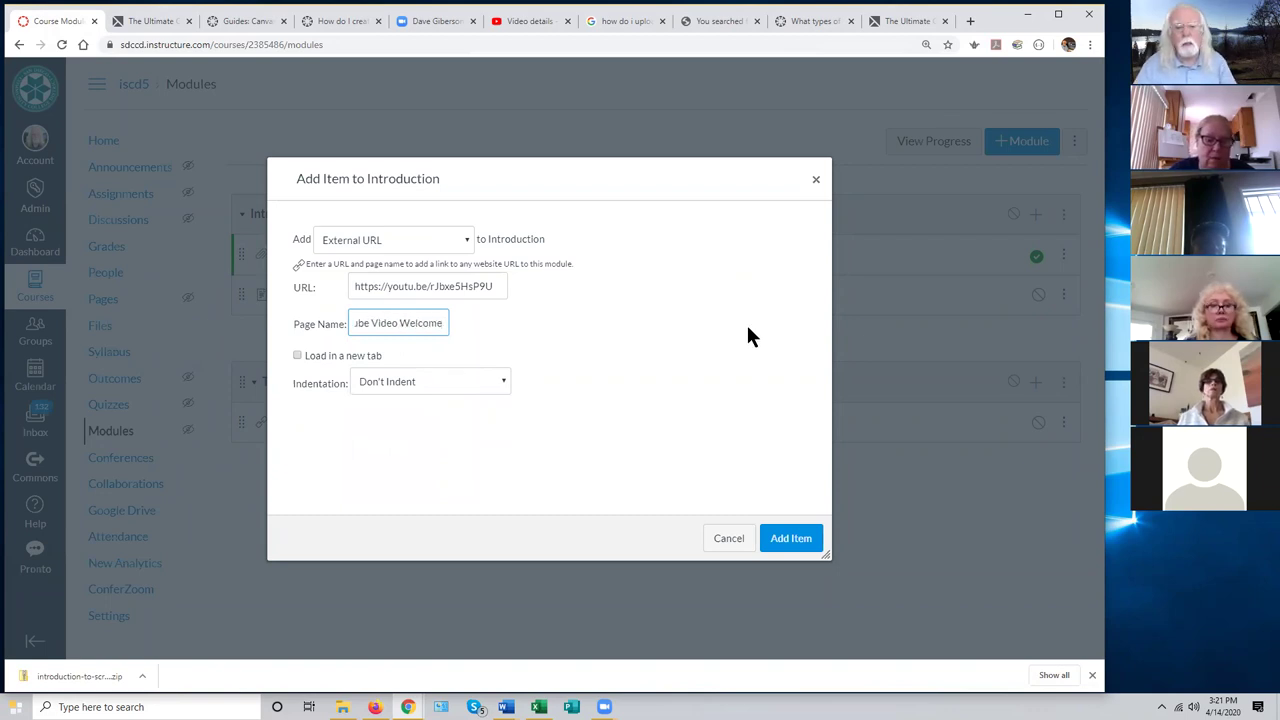
left_click(297, 357)
left_click(783, 545)
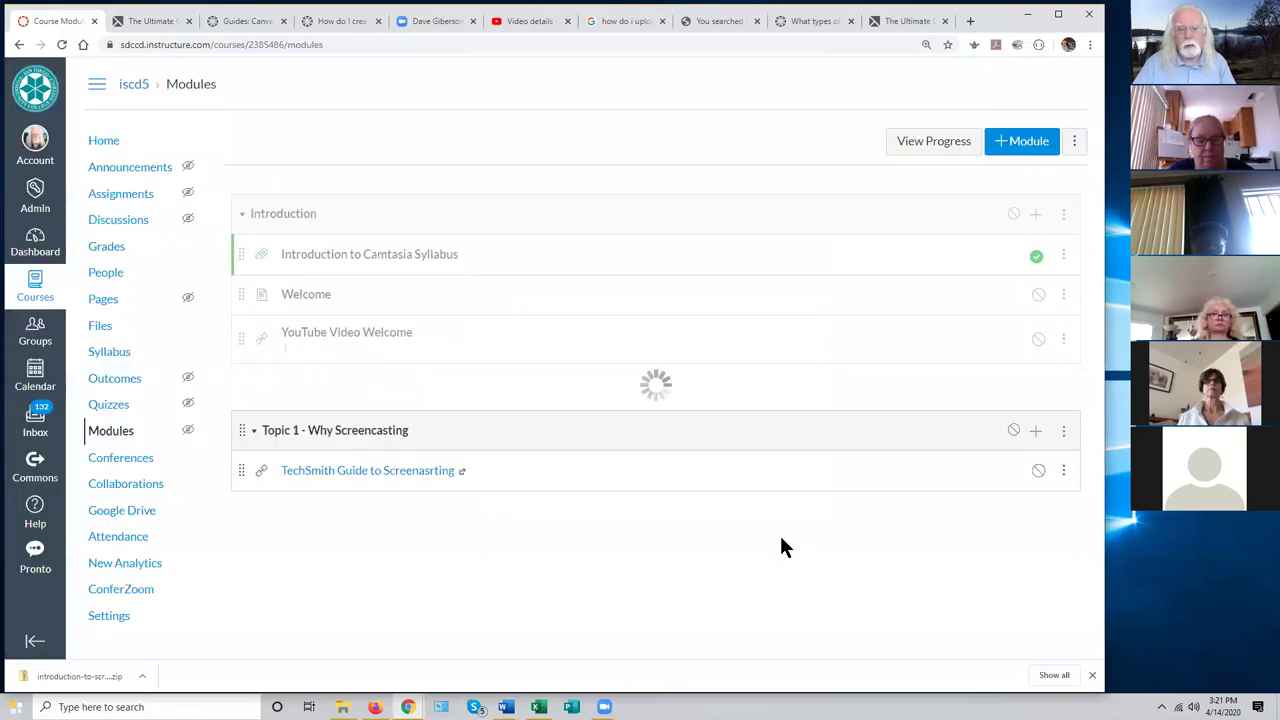
Test YouTube Video Welcome, pause Intro to Screencasting in its new tab, and return to Modules
left_click(368, 338)
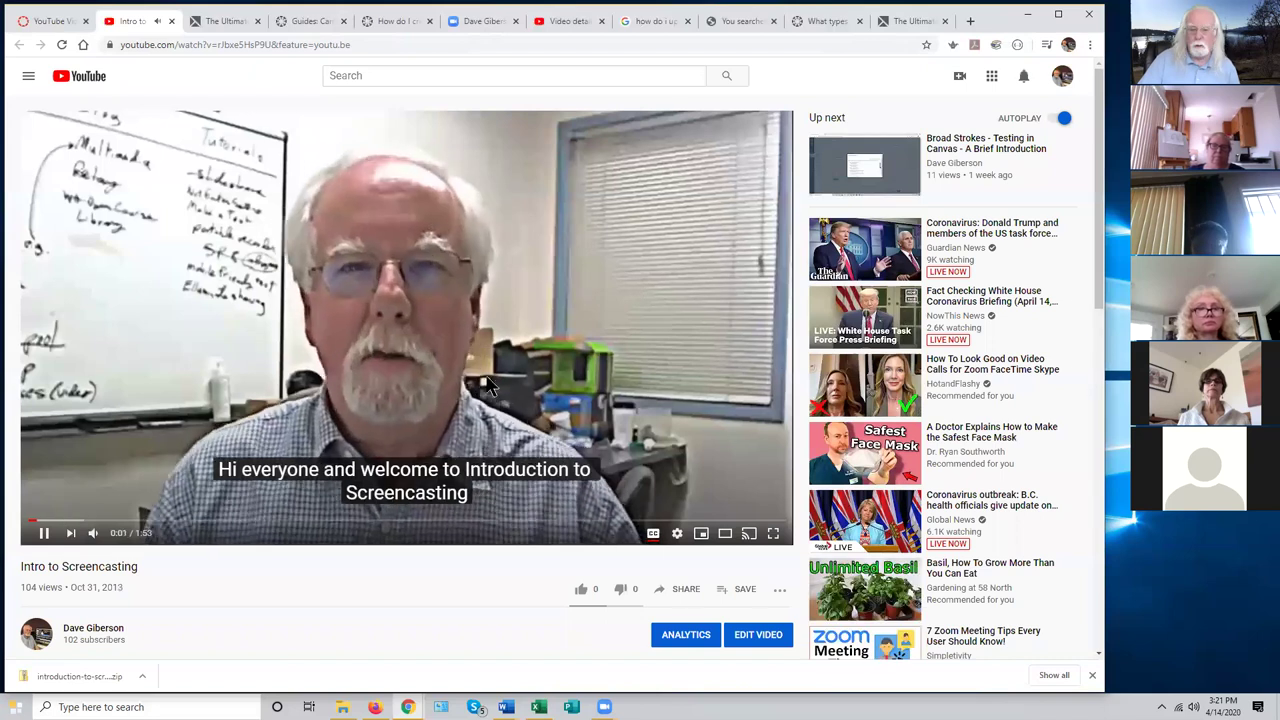
key("space")
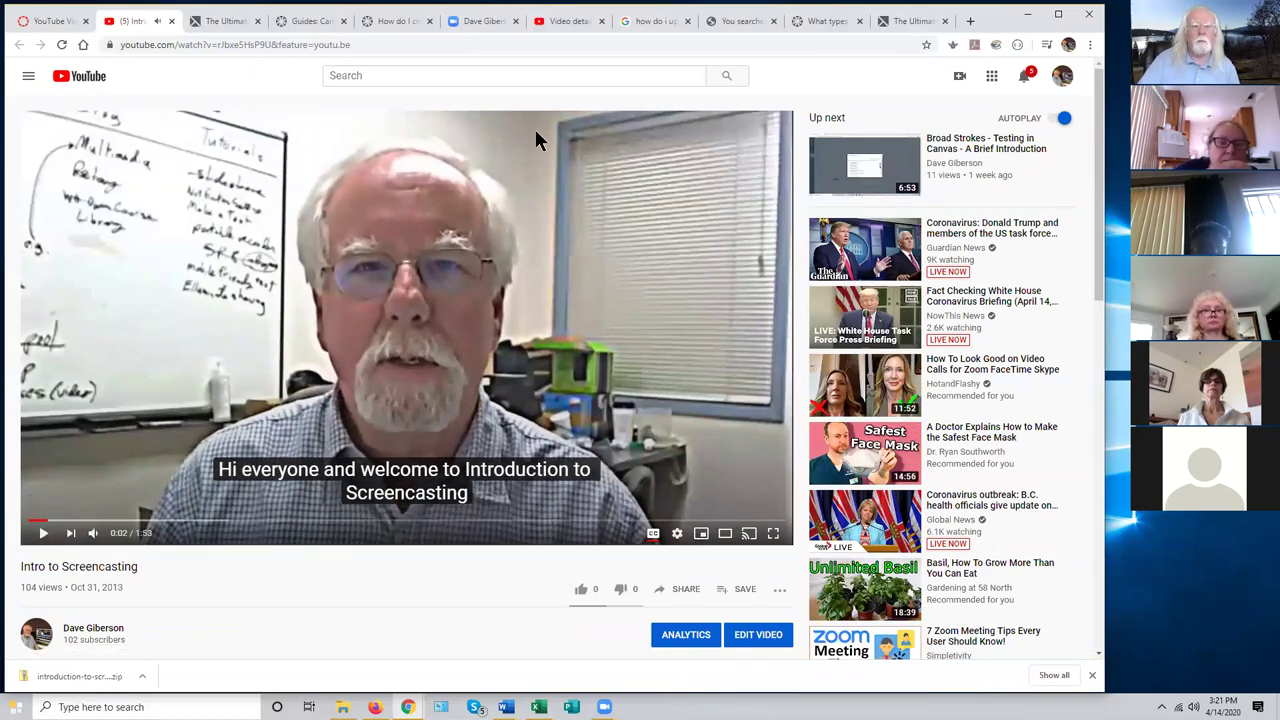
left_click(57, 22)
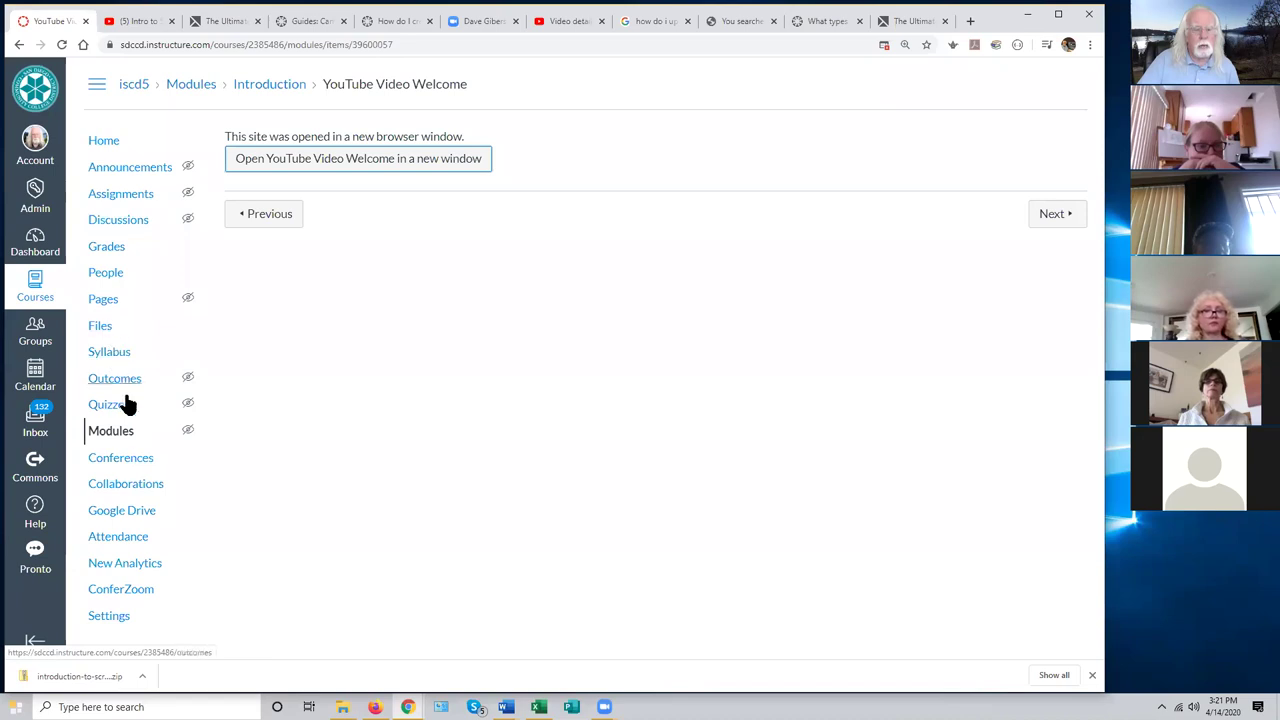
left_click(110, 431)
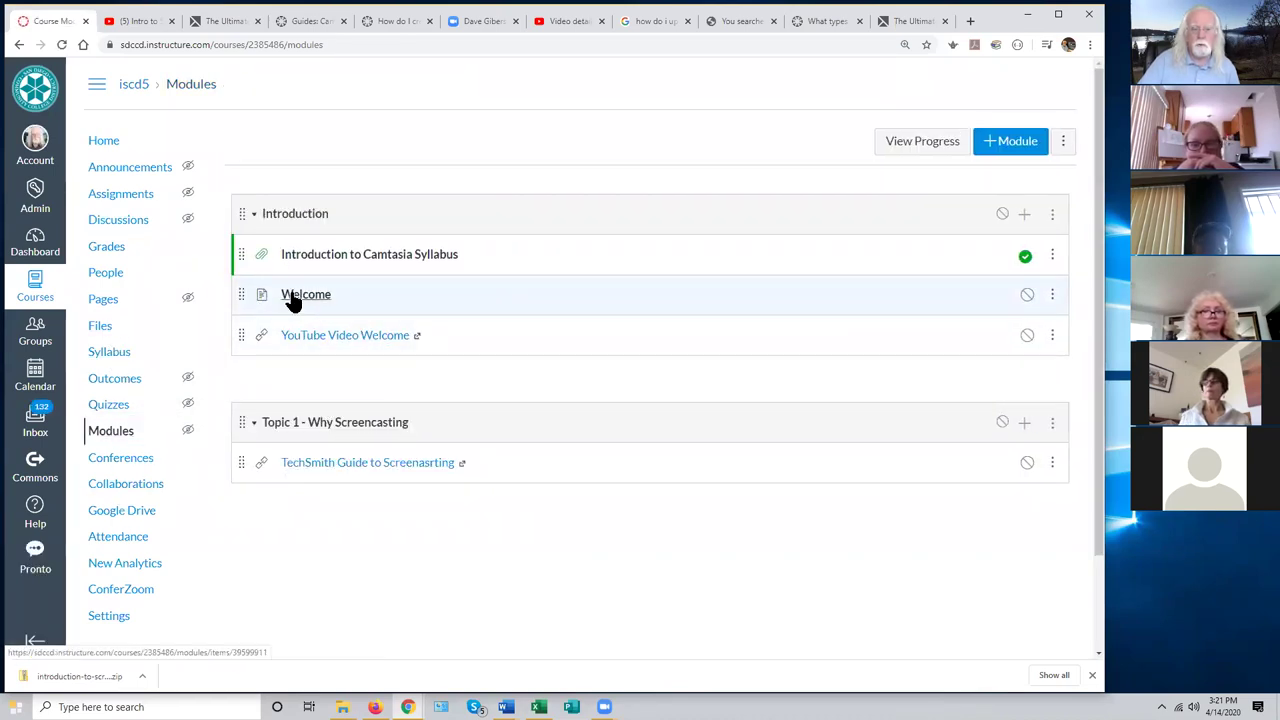
Open the Welcome page from Introduction and scroll down to its CNN Website and Course Modules links
left_click(324, 305)
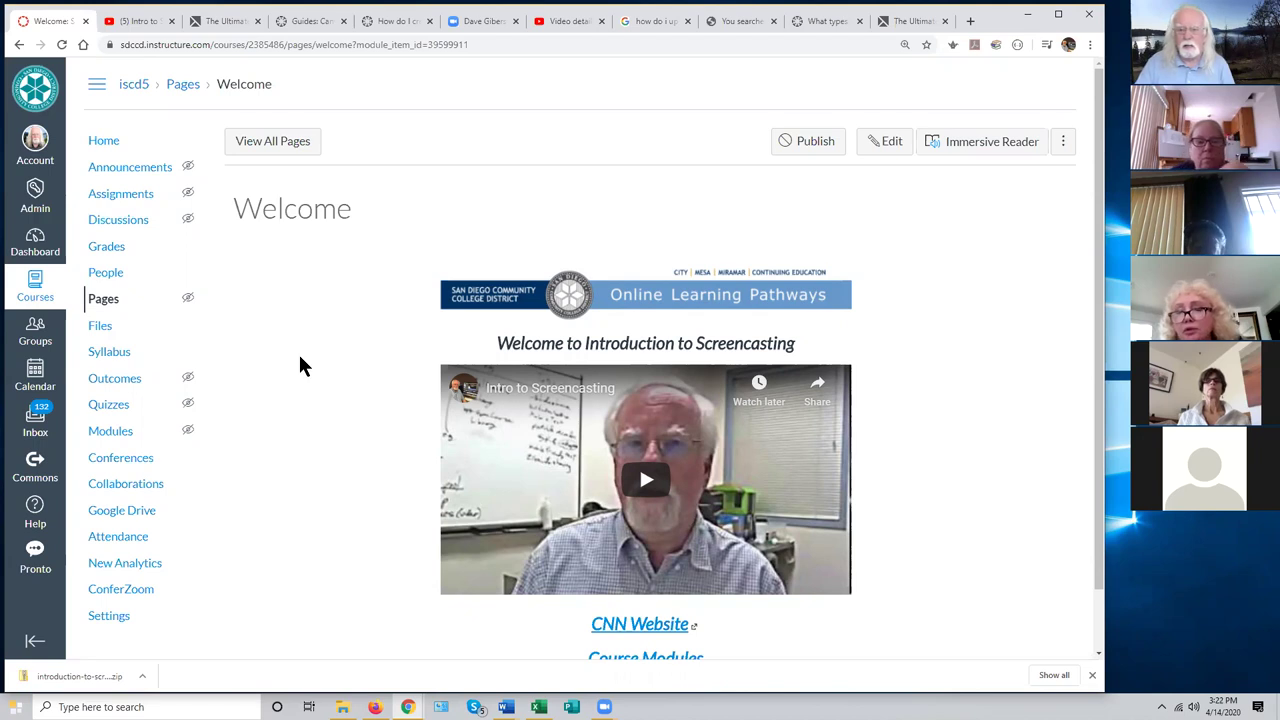
left_click(112, 435)
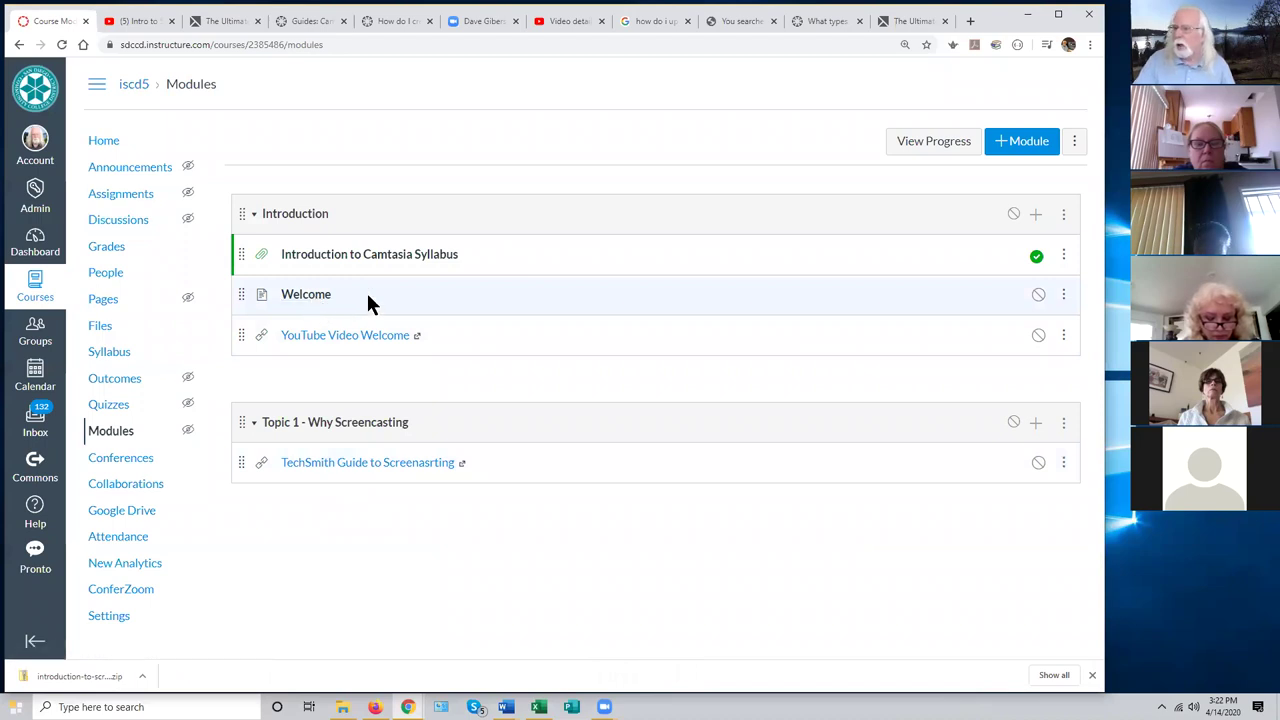
left_click(303, 298)
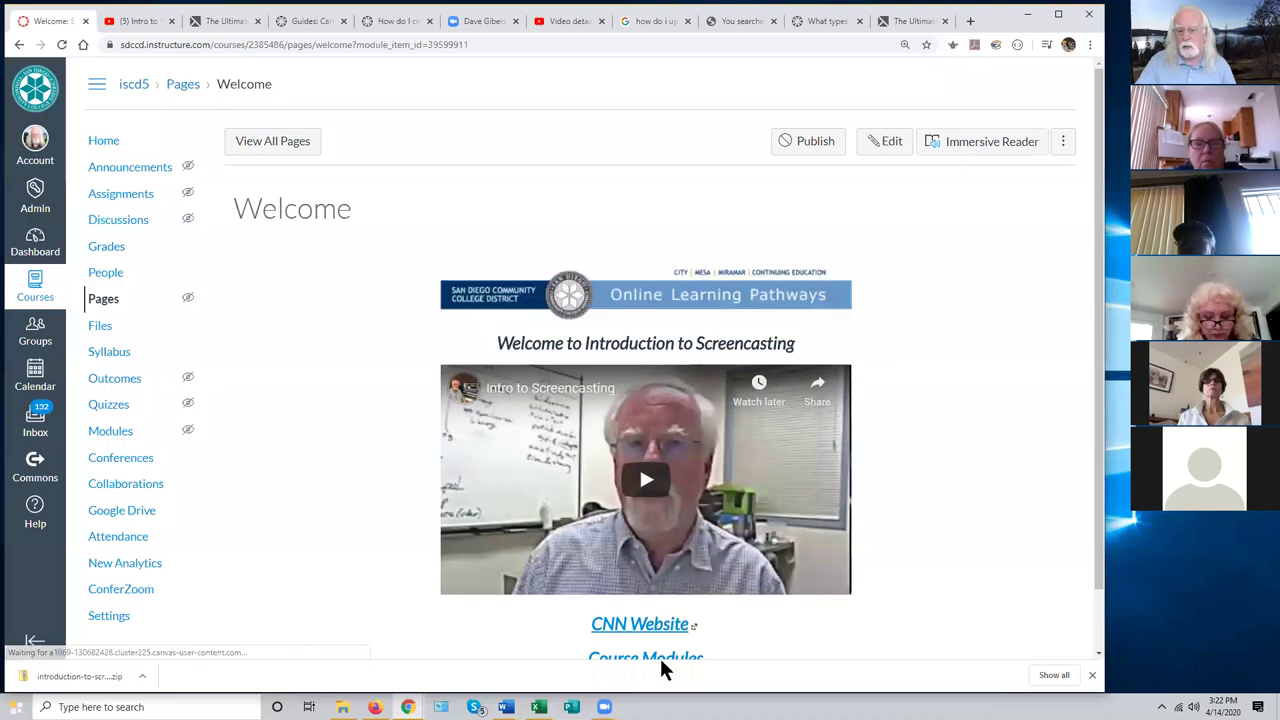
scroll(780, 630, "down", 1)
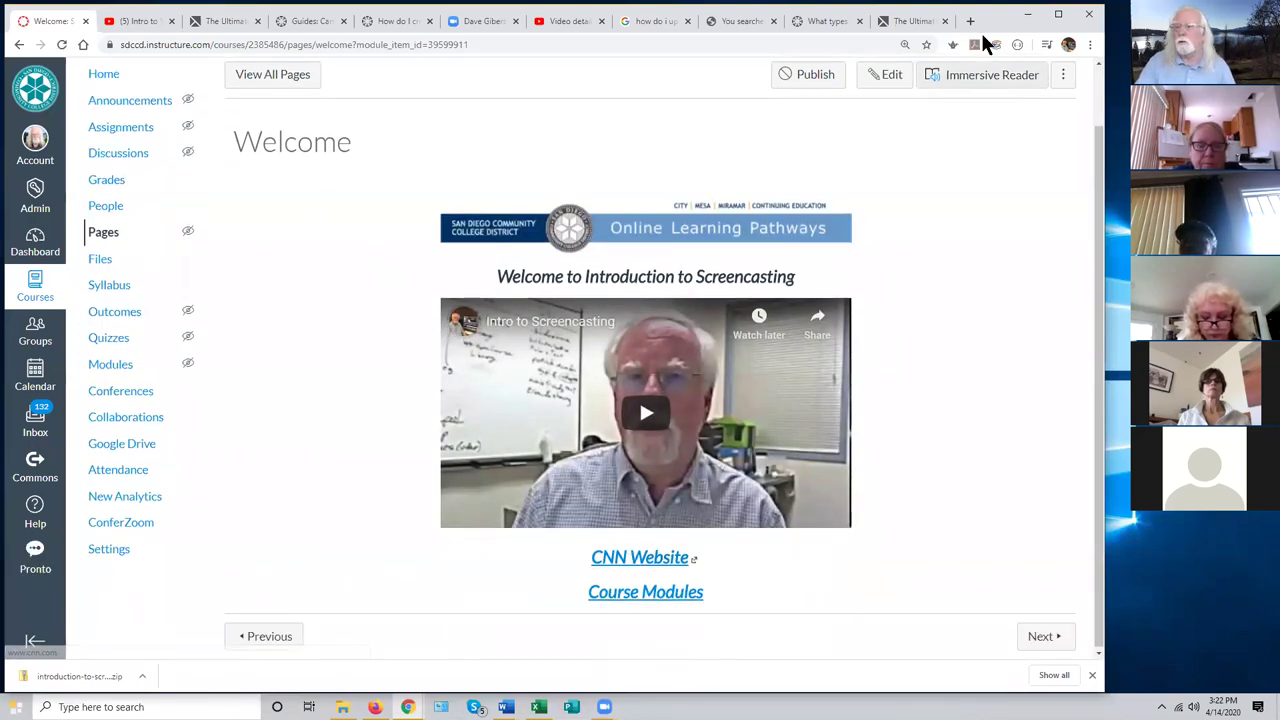
left_click(887, 77)
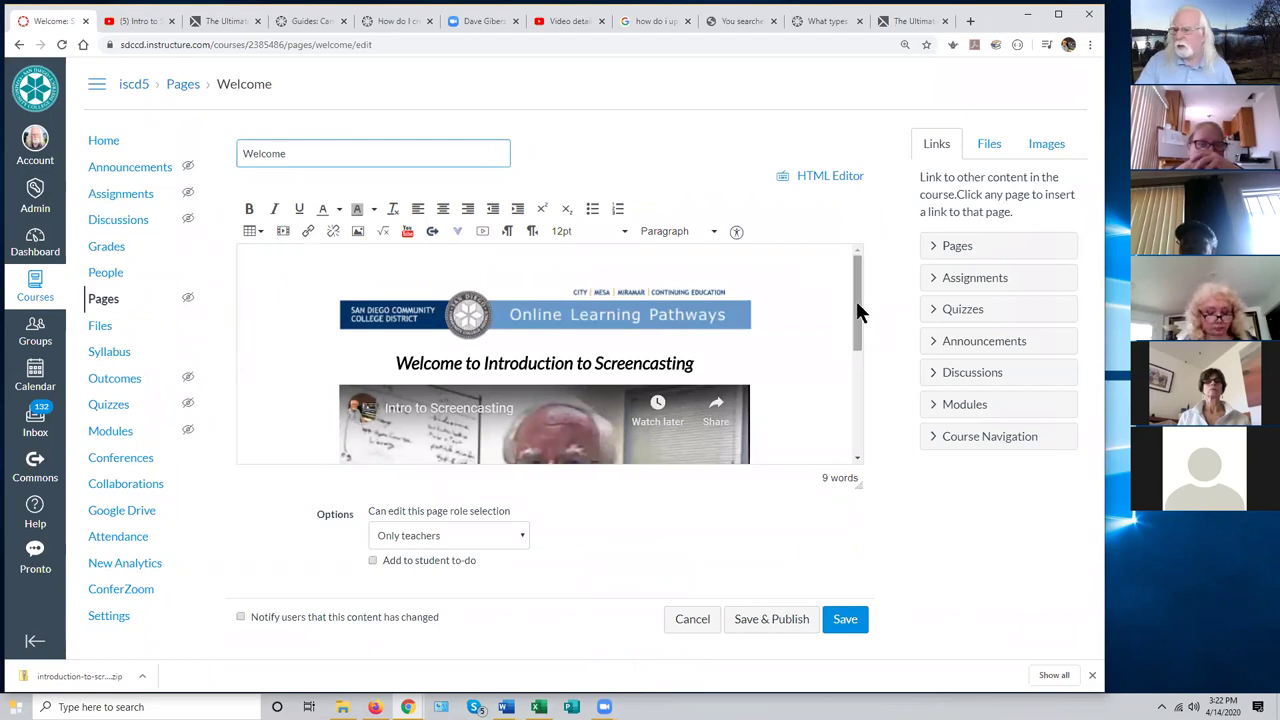
mouse_move(855, 301)
left_mouse_down()
mouse_move(857, 423)
mouse_move(844, 286)
left_mouse_up()
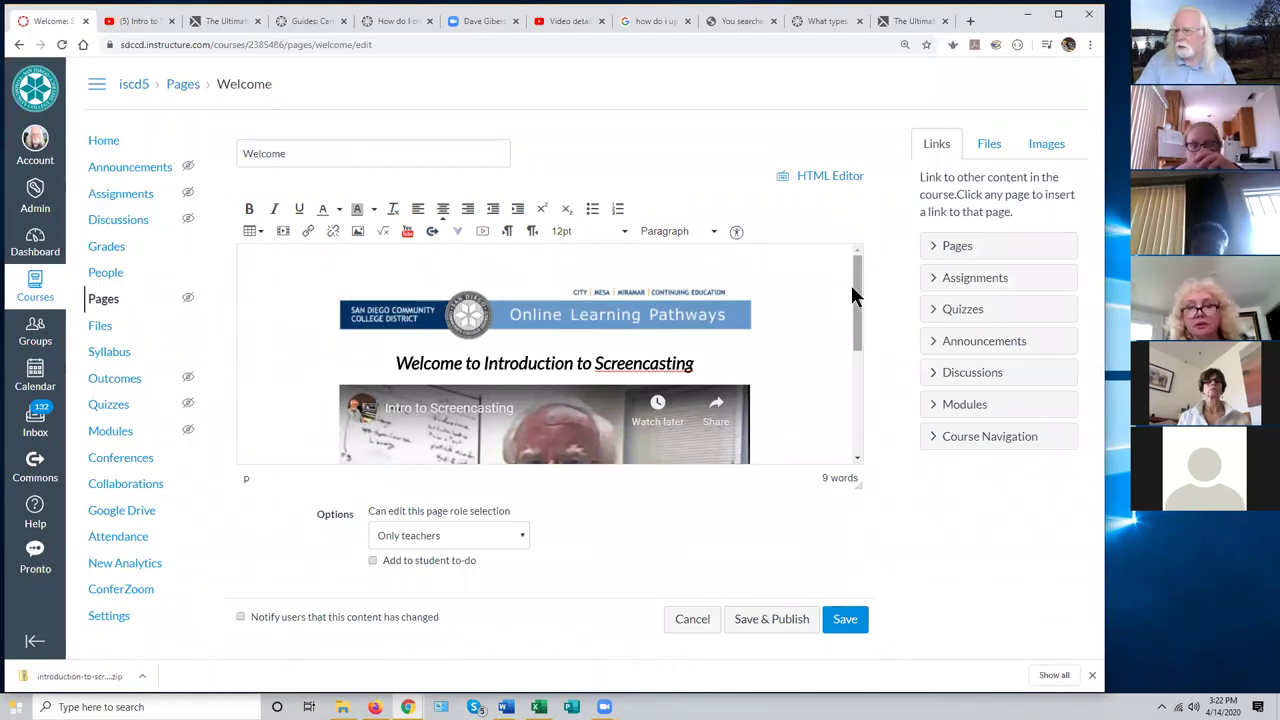
left_click_drag(857, 285, 857, 378)
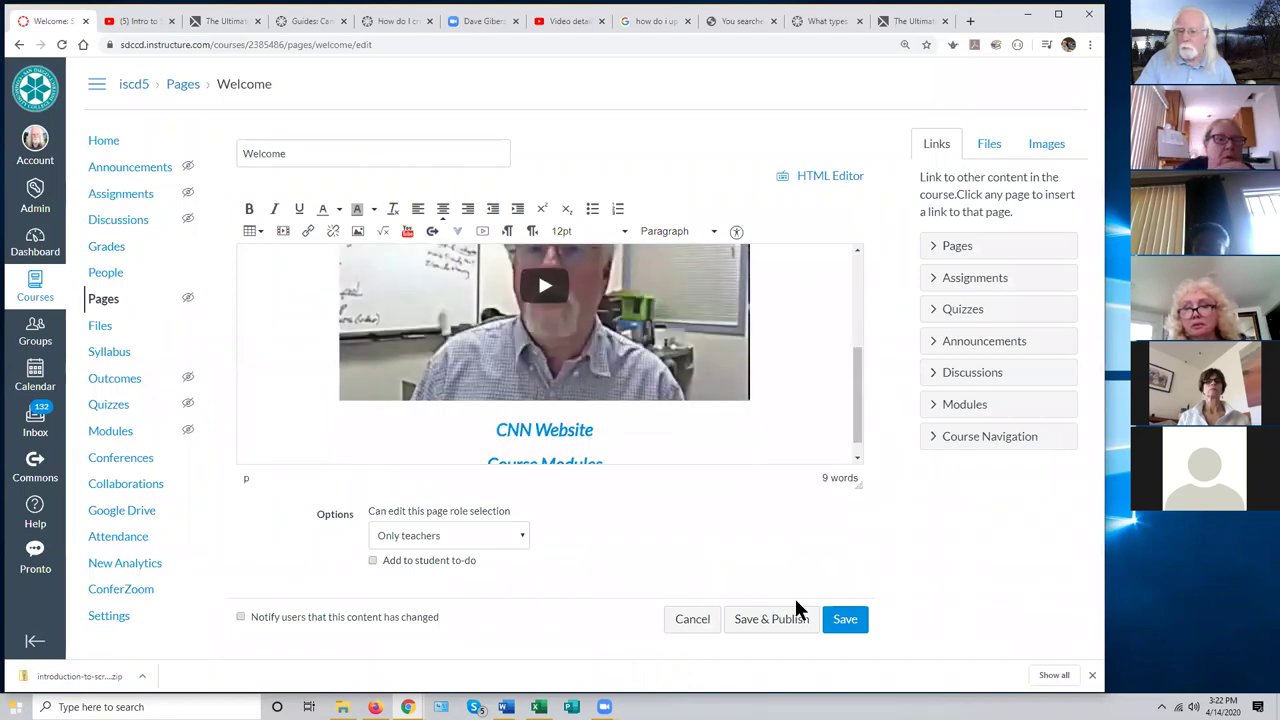
left_click(690, 621)
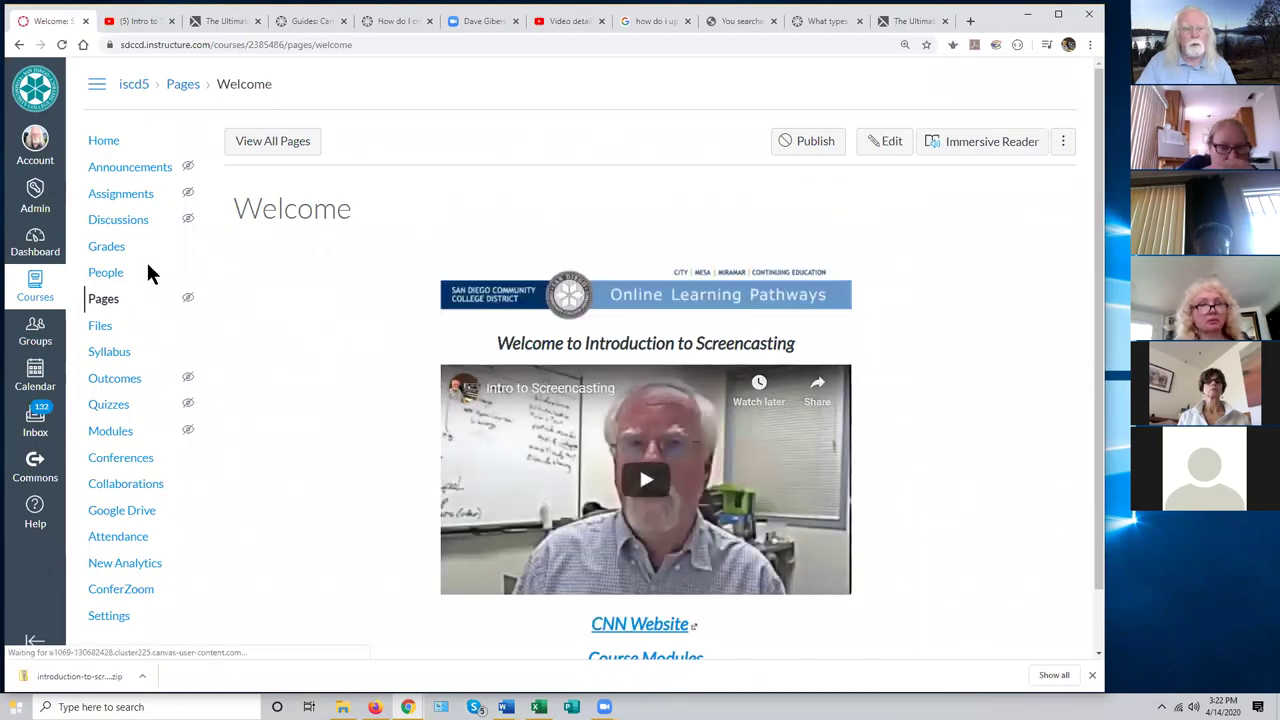
left_click(112, 432)
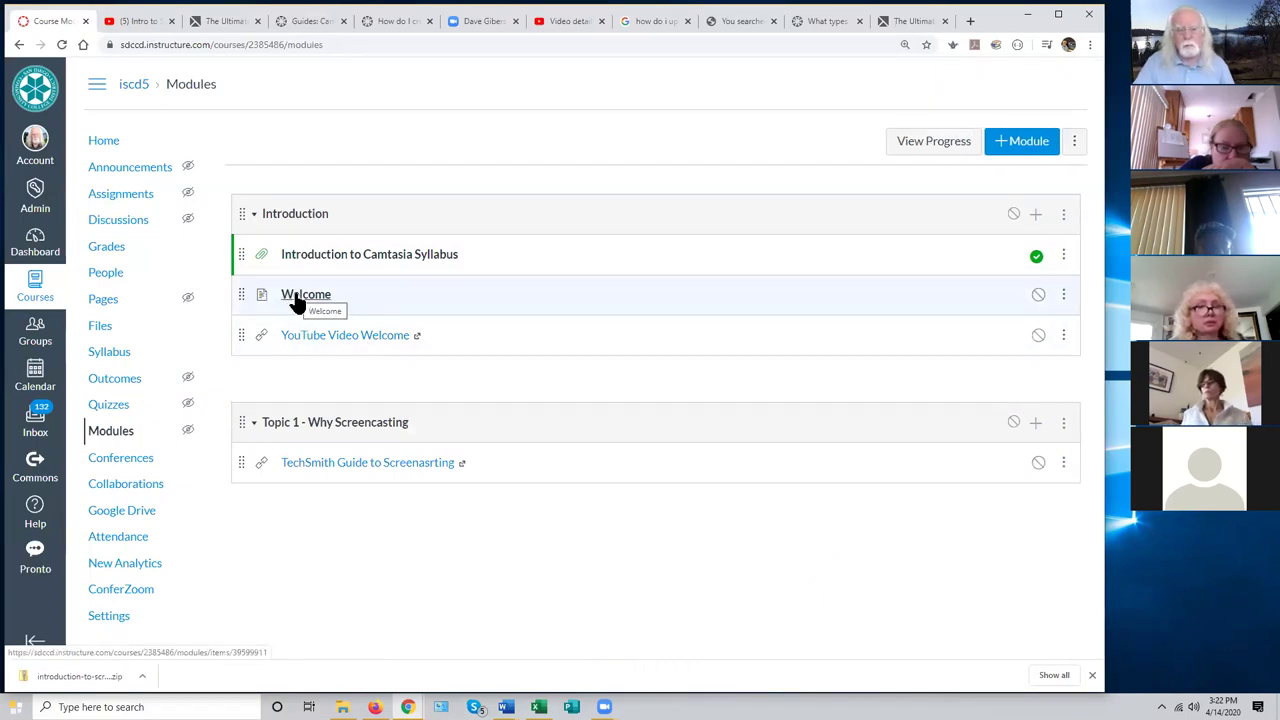
left_click(103, 310)
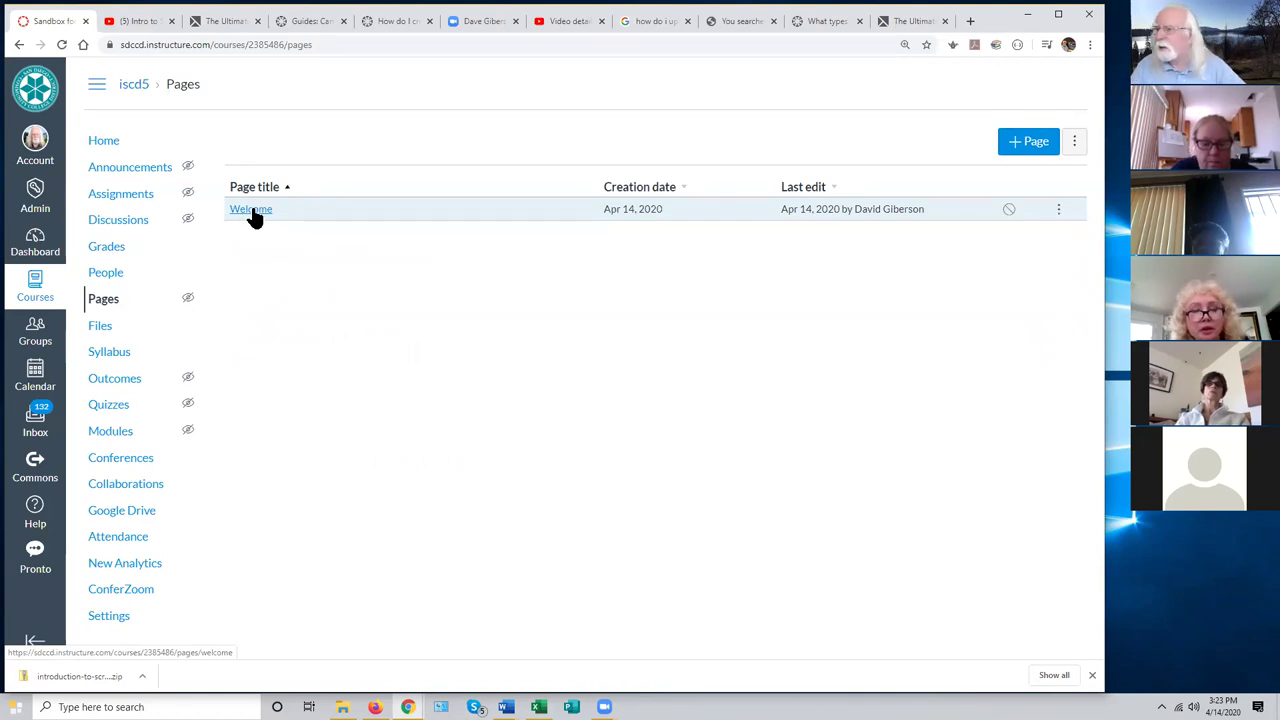
left_click(112, 432)
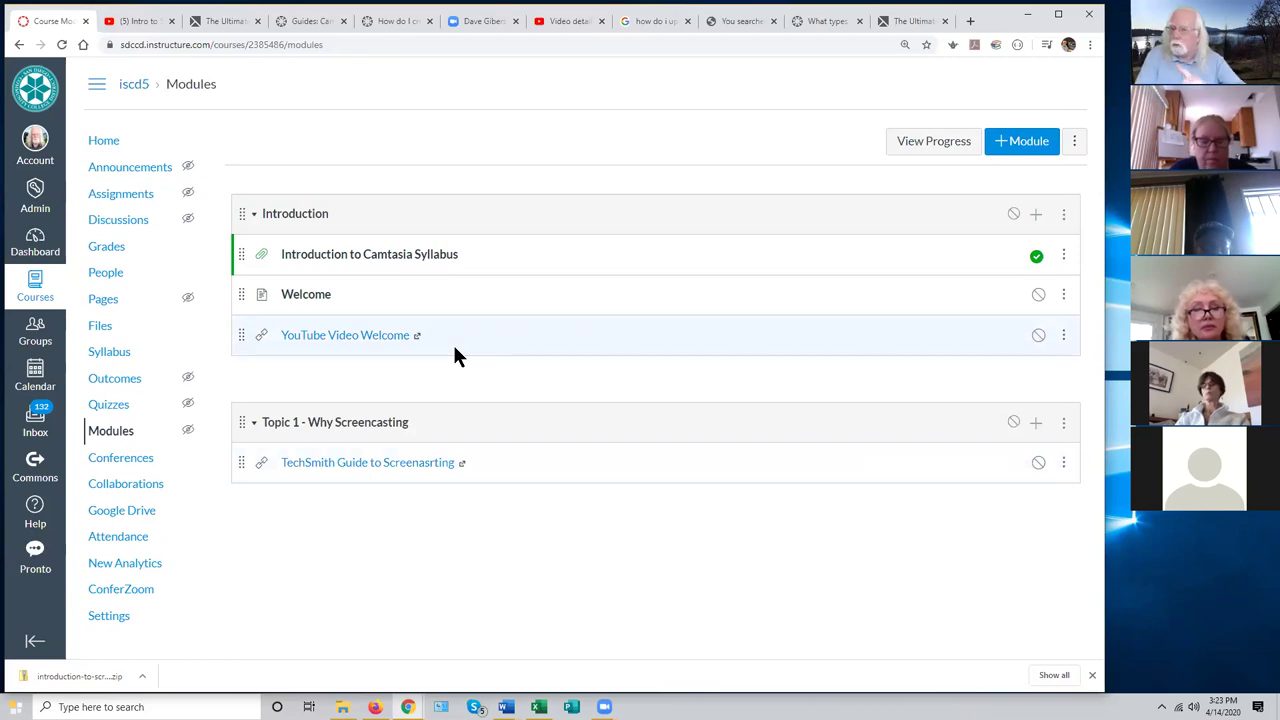
left_click(1036, 216)
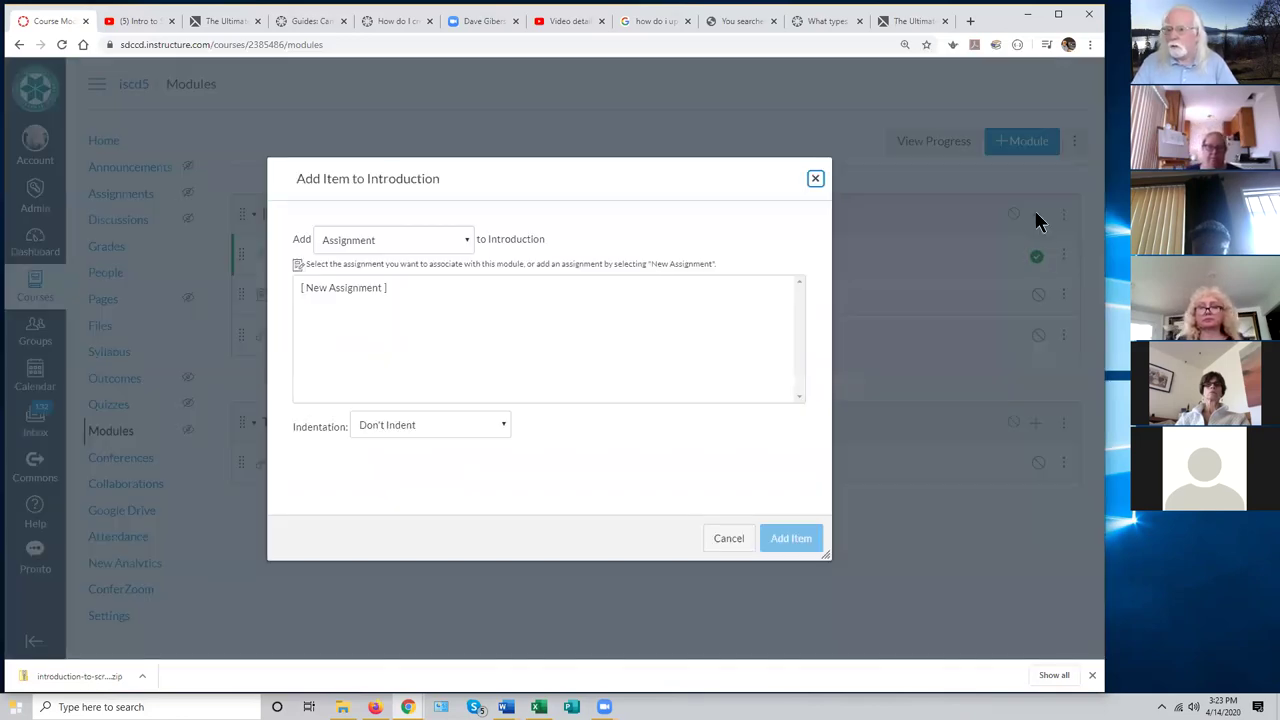
left_click(404, 245)
left_click(362, 302)
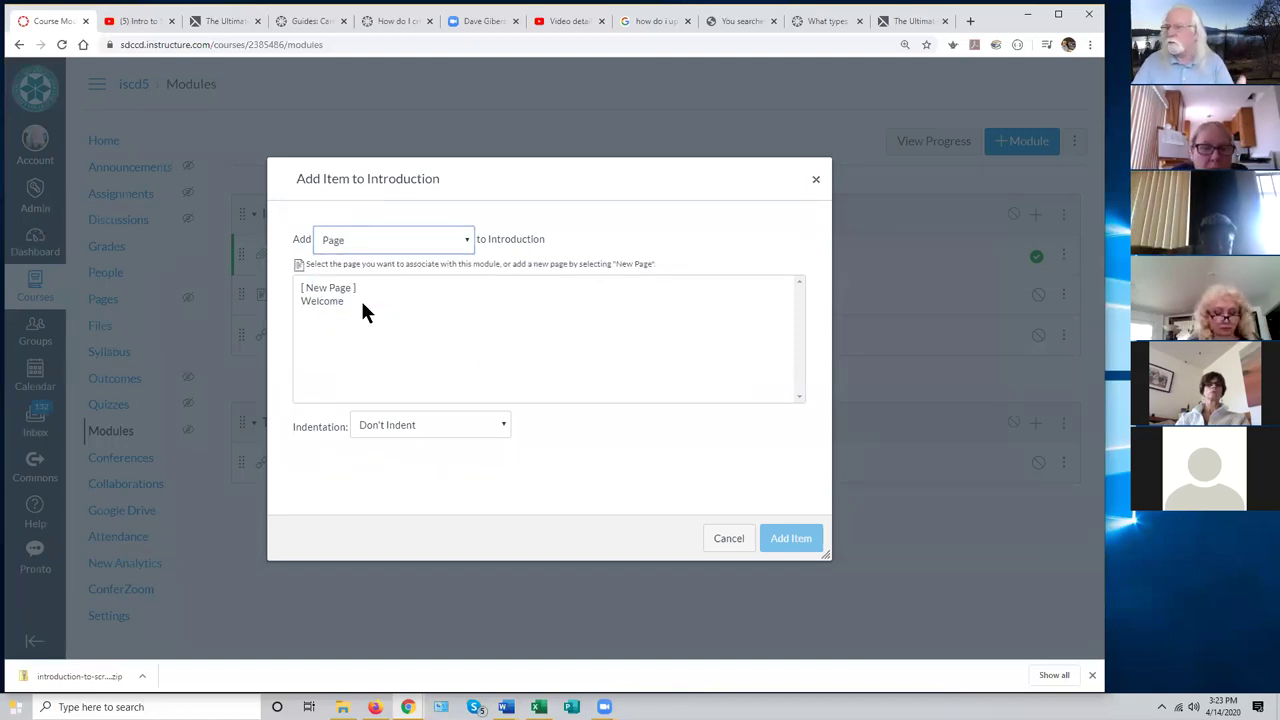
left_click(729, 539)
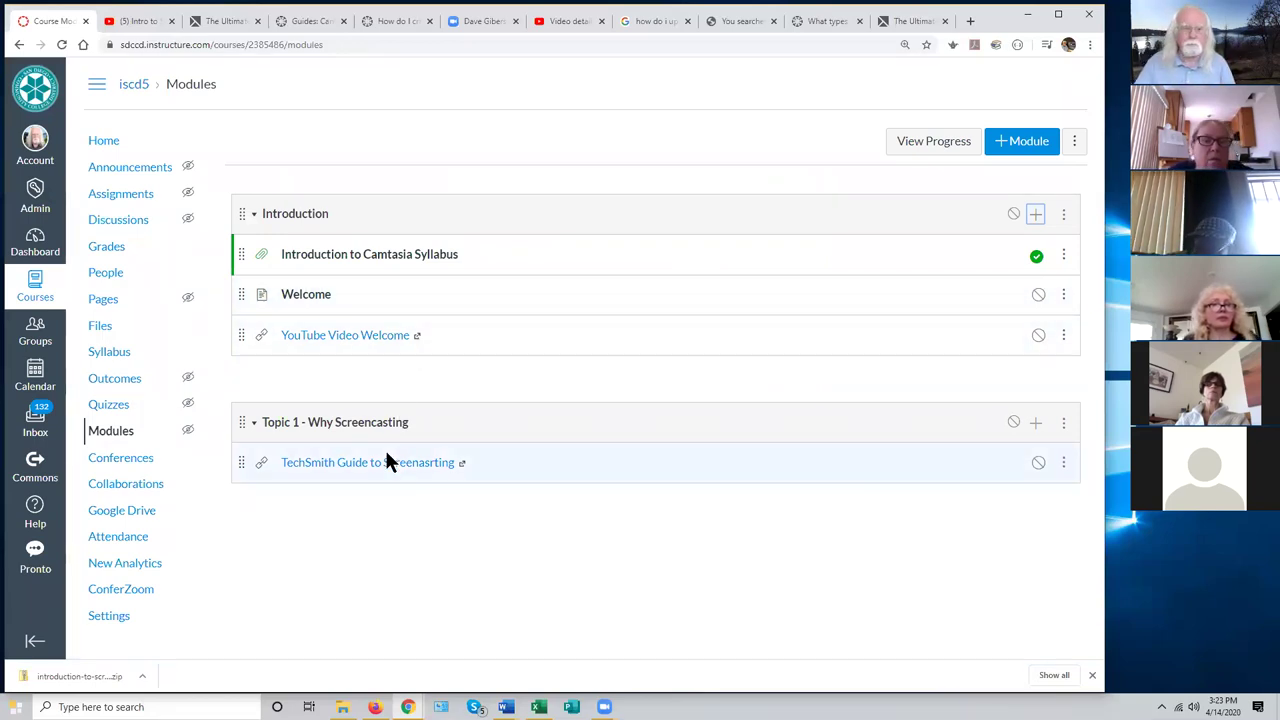
left_click(103, 300)
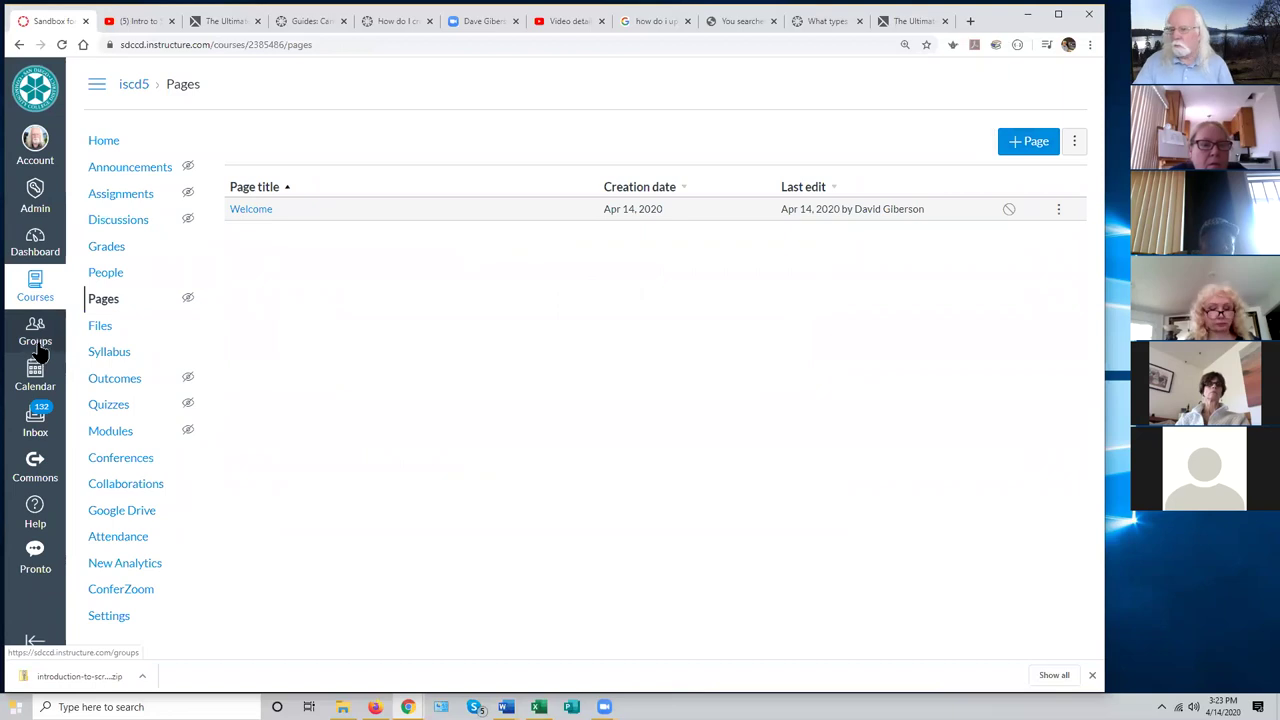
left_click(150, 438)
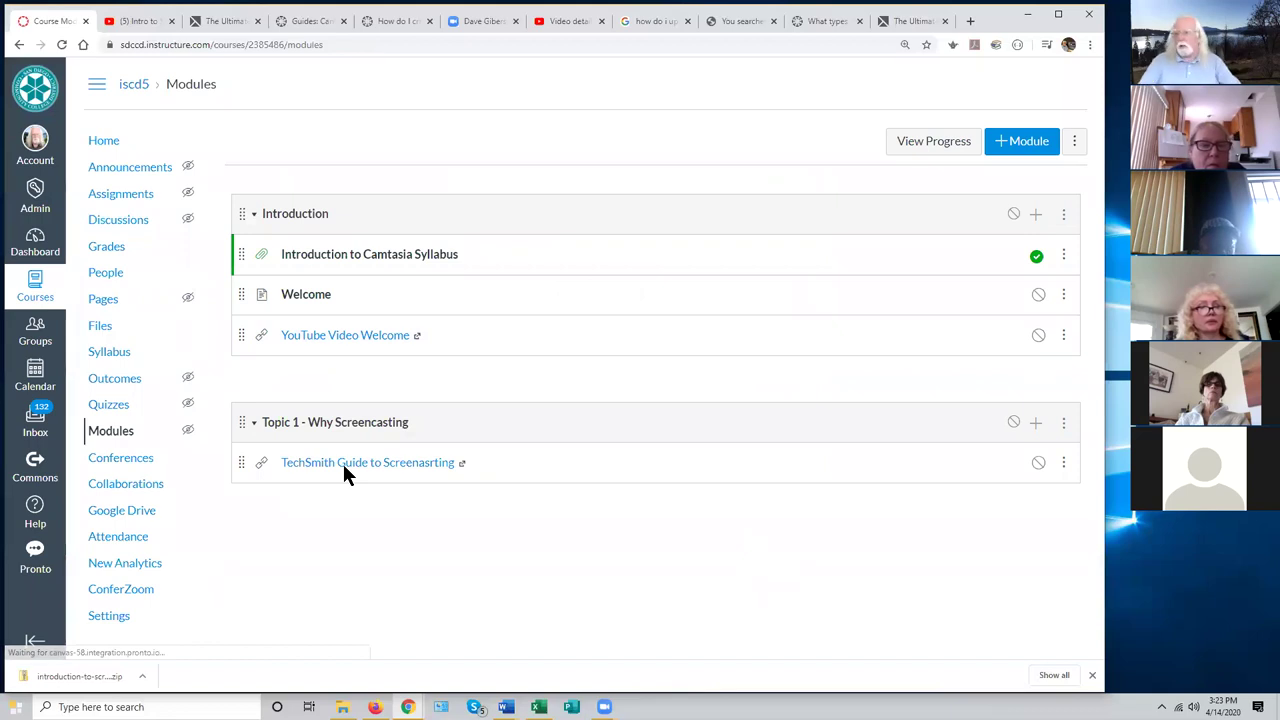
left_click(1034, 424)
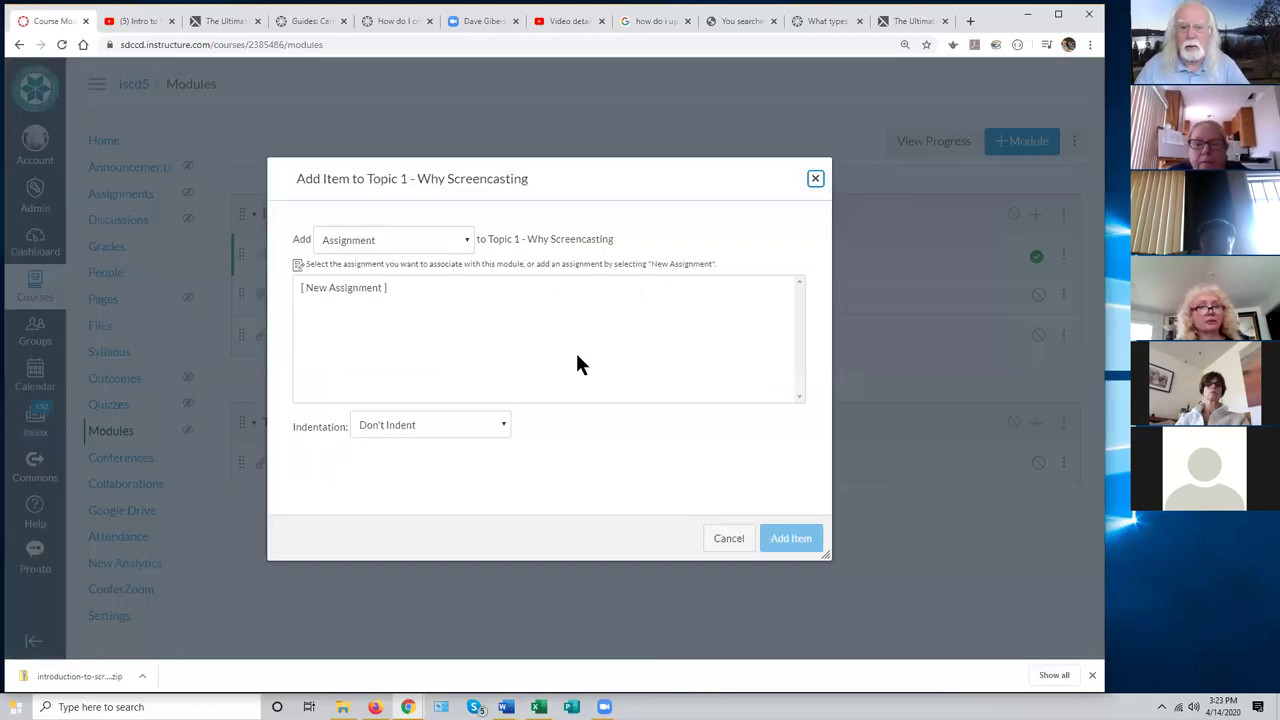
left_click(404, 250)
left_click(360, 298)
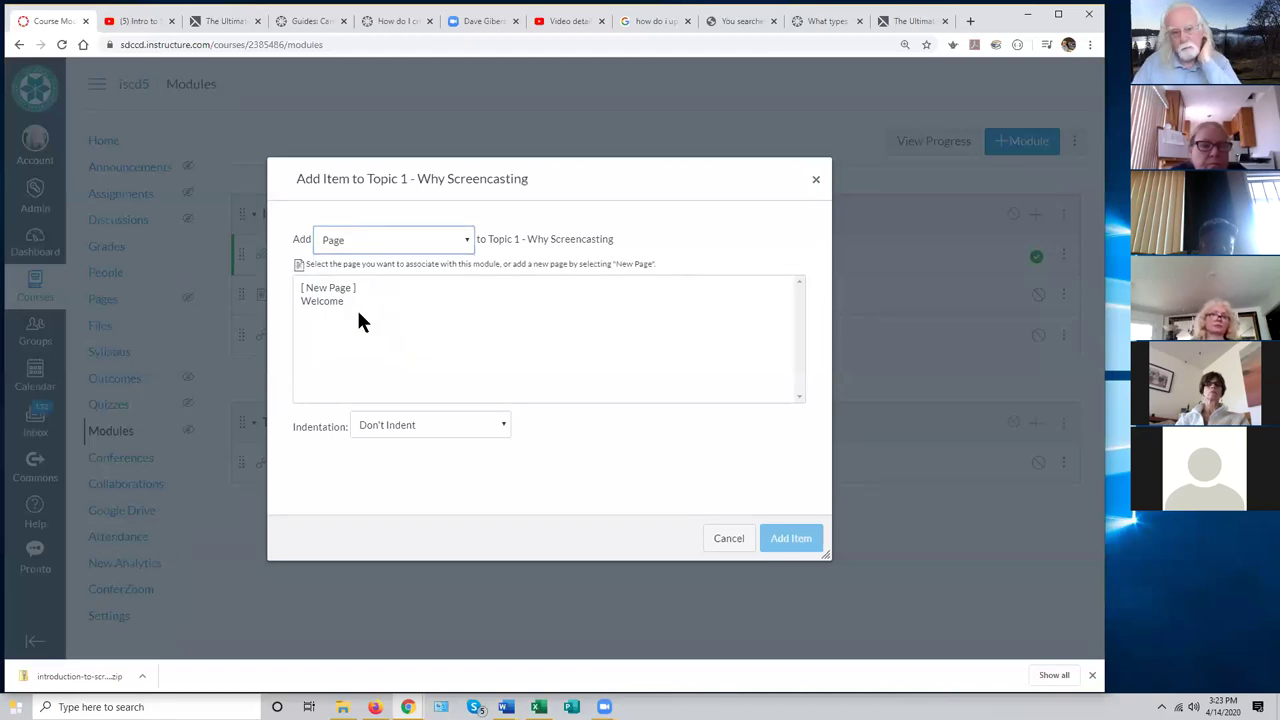
left_click(731, 538)
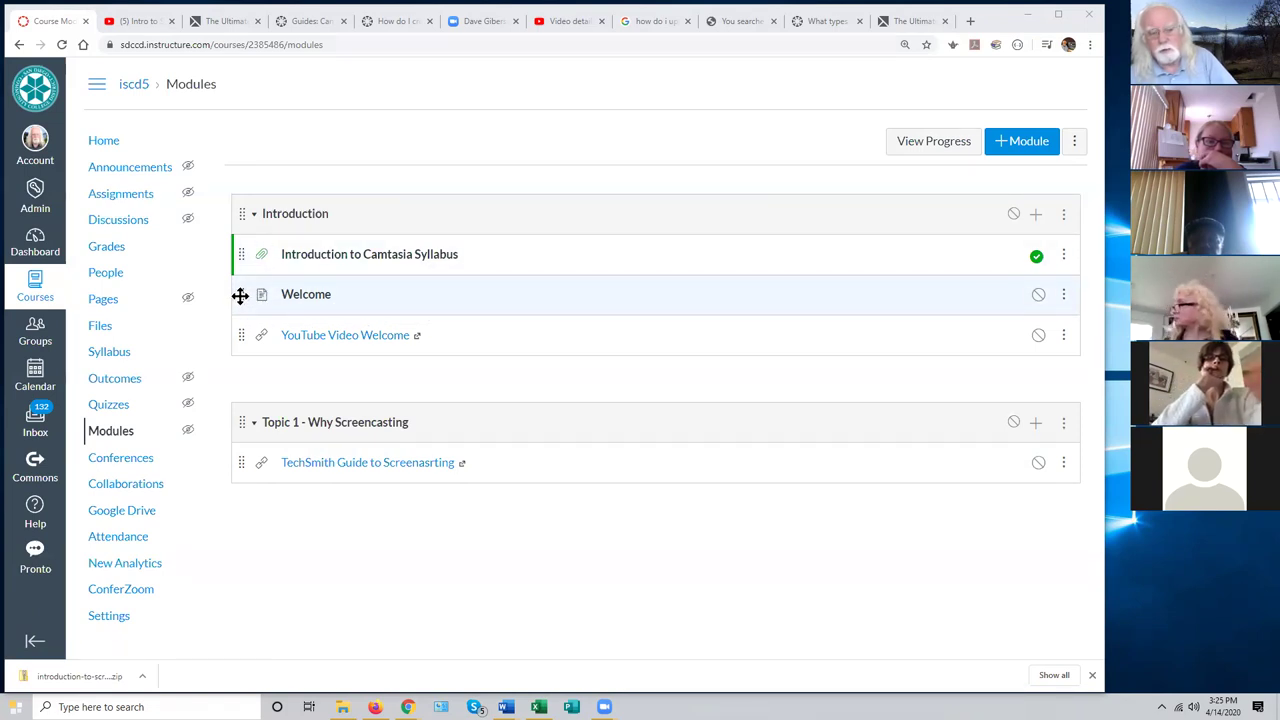
Drag Welcome above the syllabus and move YouTube Video Welcome into Topic 1 below the TechSmith guide
left_click_drag(240, 294, 230, 254)
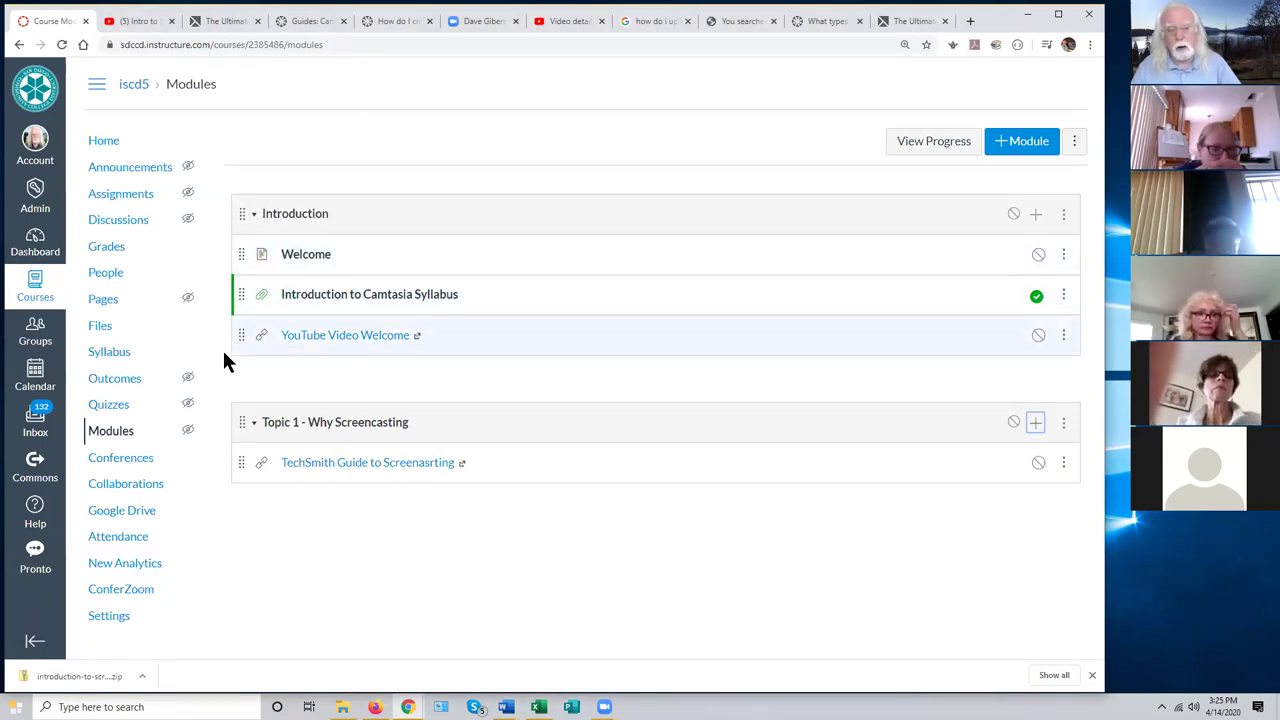
left_click_drag(240, 333, 240, 455)
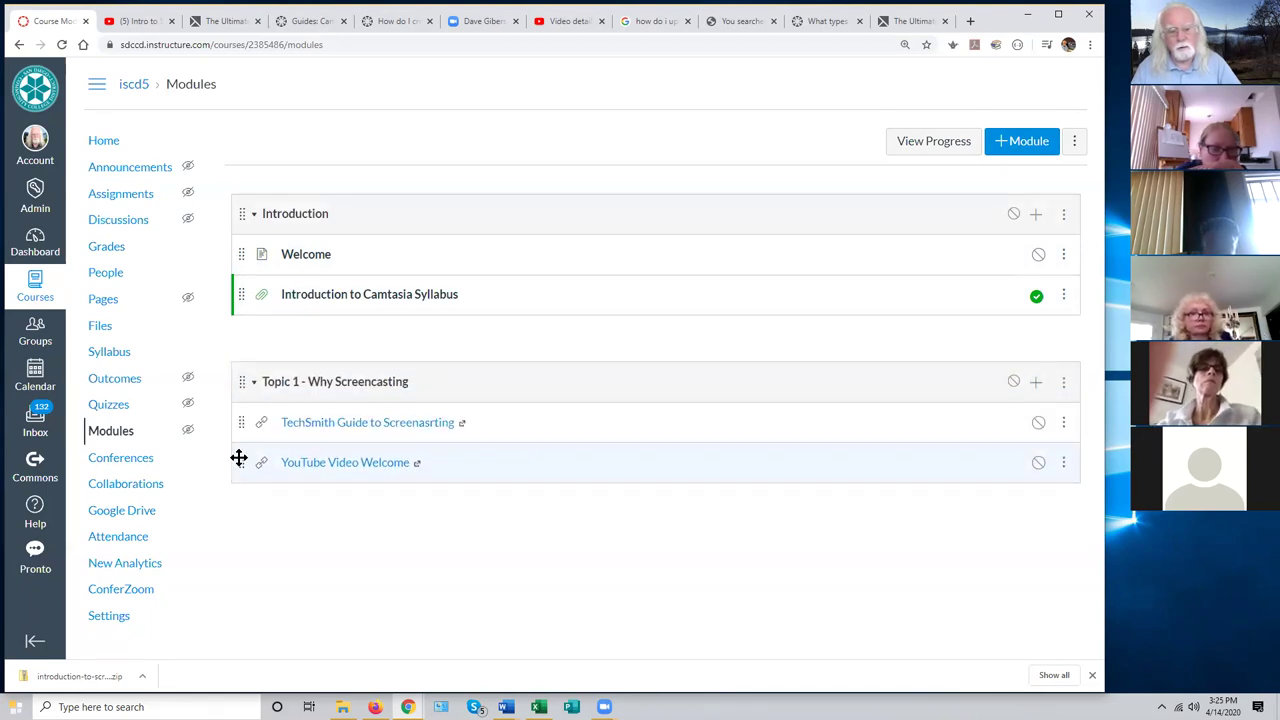
left_click_drag(245, 390, 253, 456)
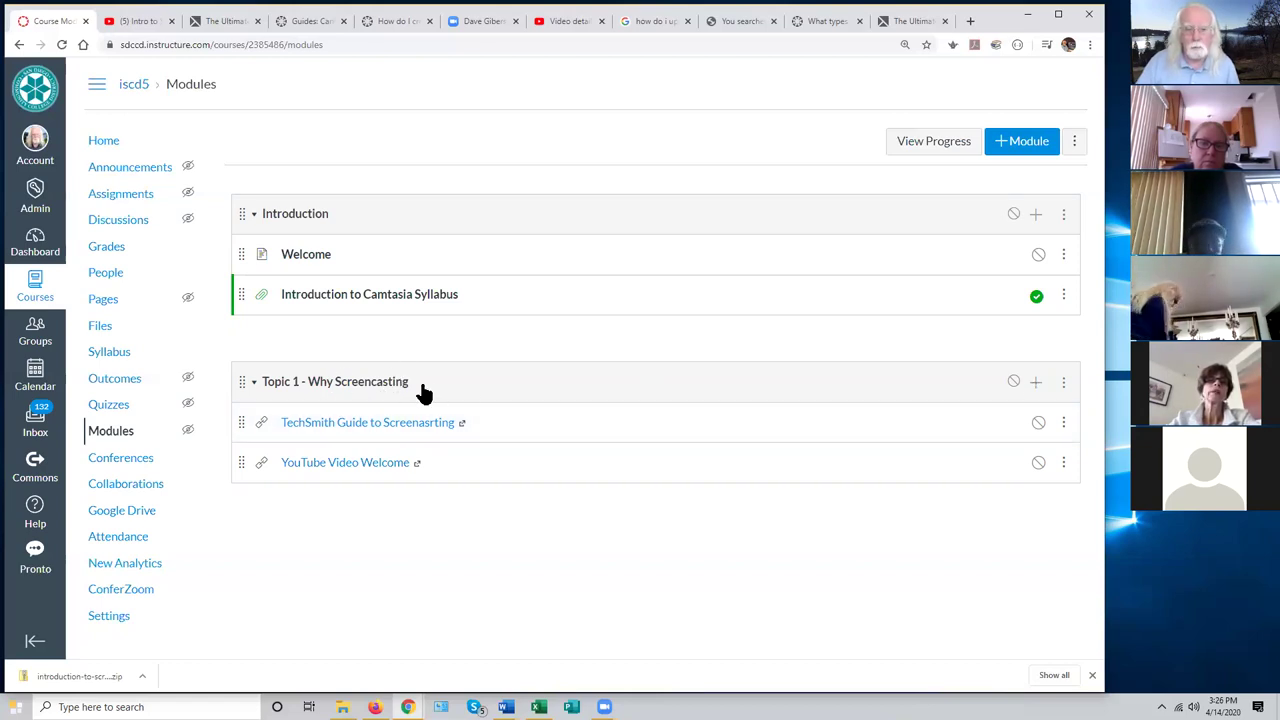
Create a new quiz in Topic 1 named 'Why Sceencasting Quiz', correcting the stray 'f' before adding it
left_click(1036, 382)
left_click(398, 242)
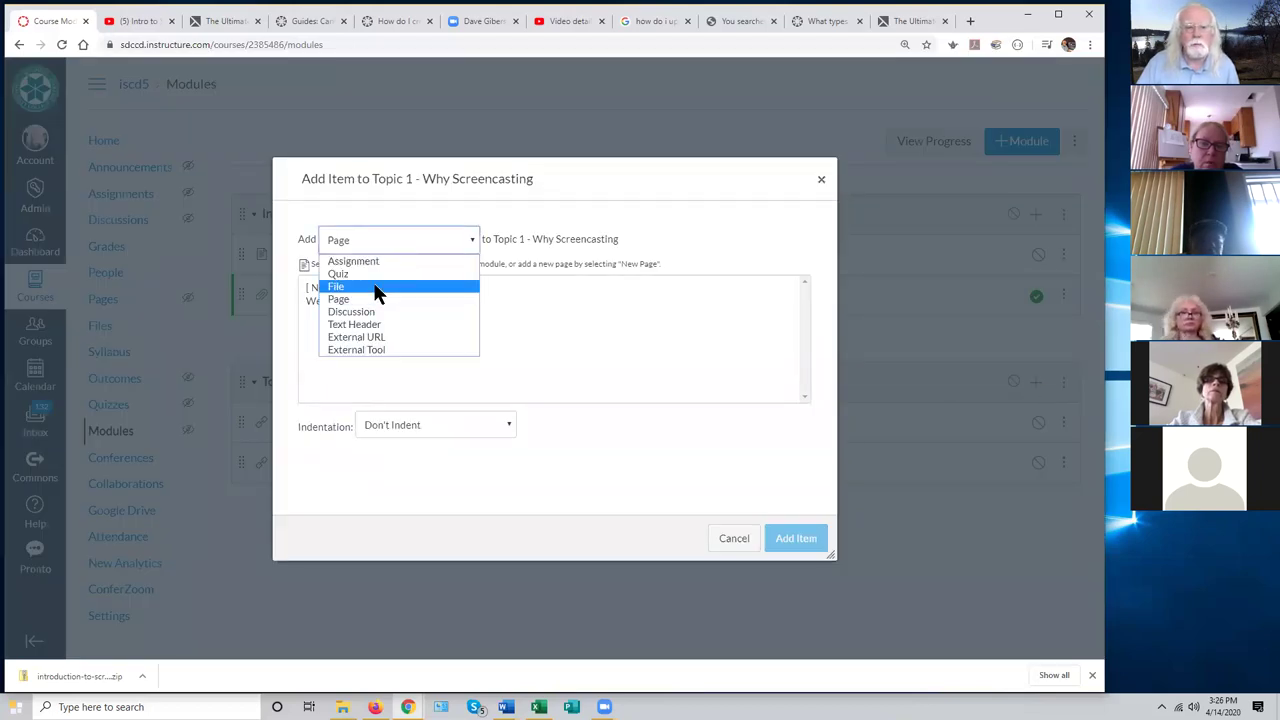
left_click(370, 268)
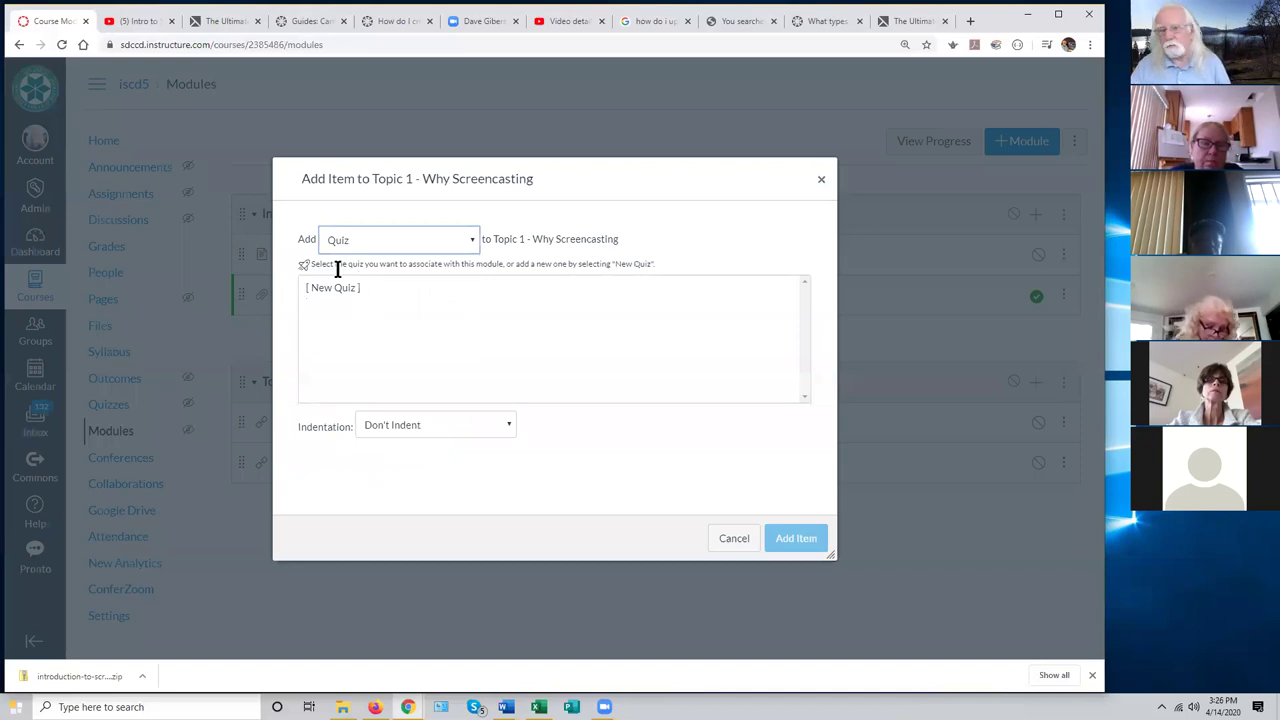
left_click(334, 289)
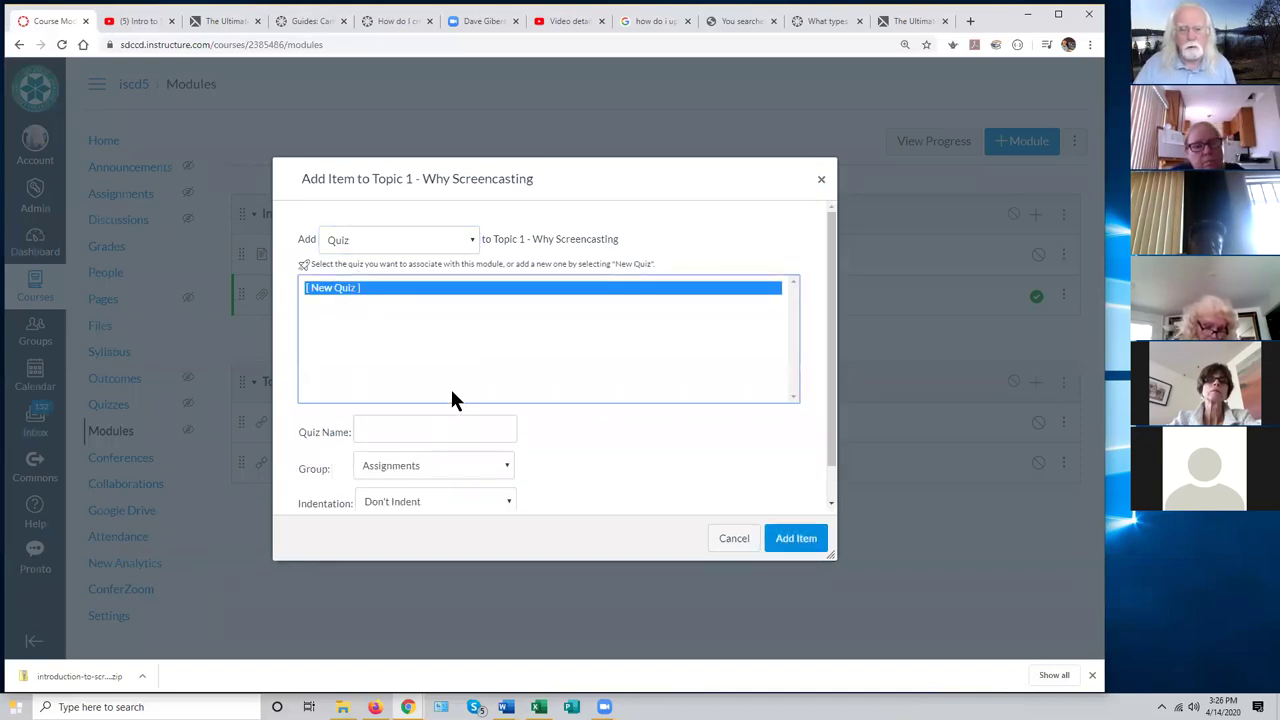
left_click(376, 429)
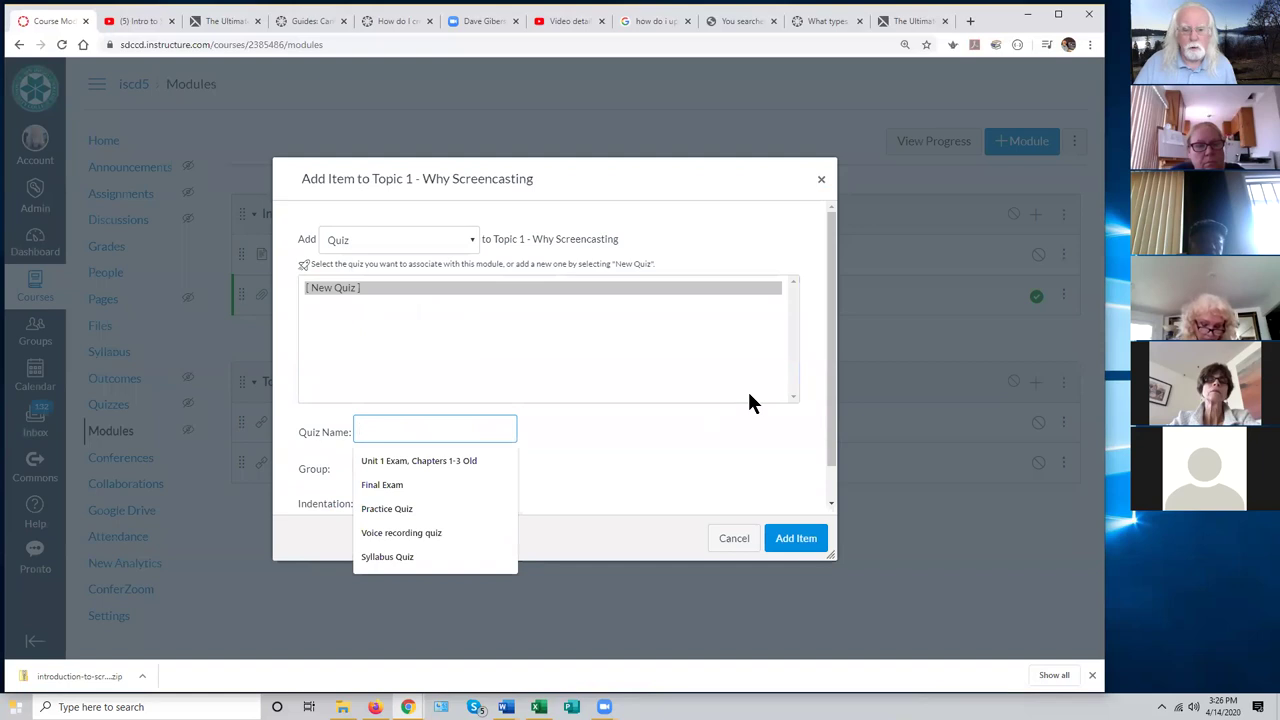
type("Wh")
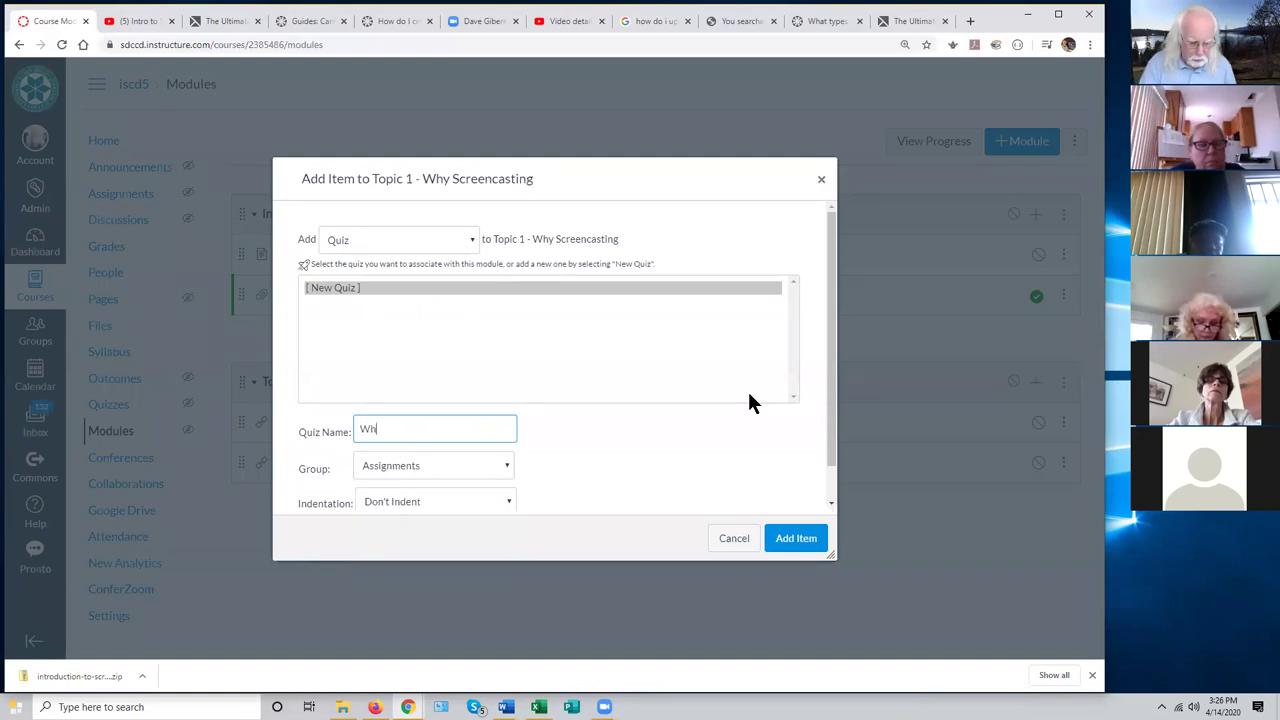
type("y Scfeencasting Quiz")
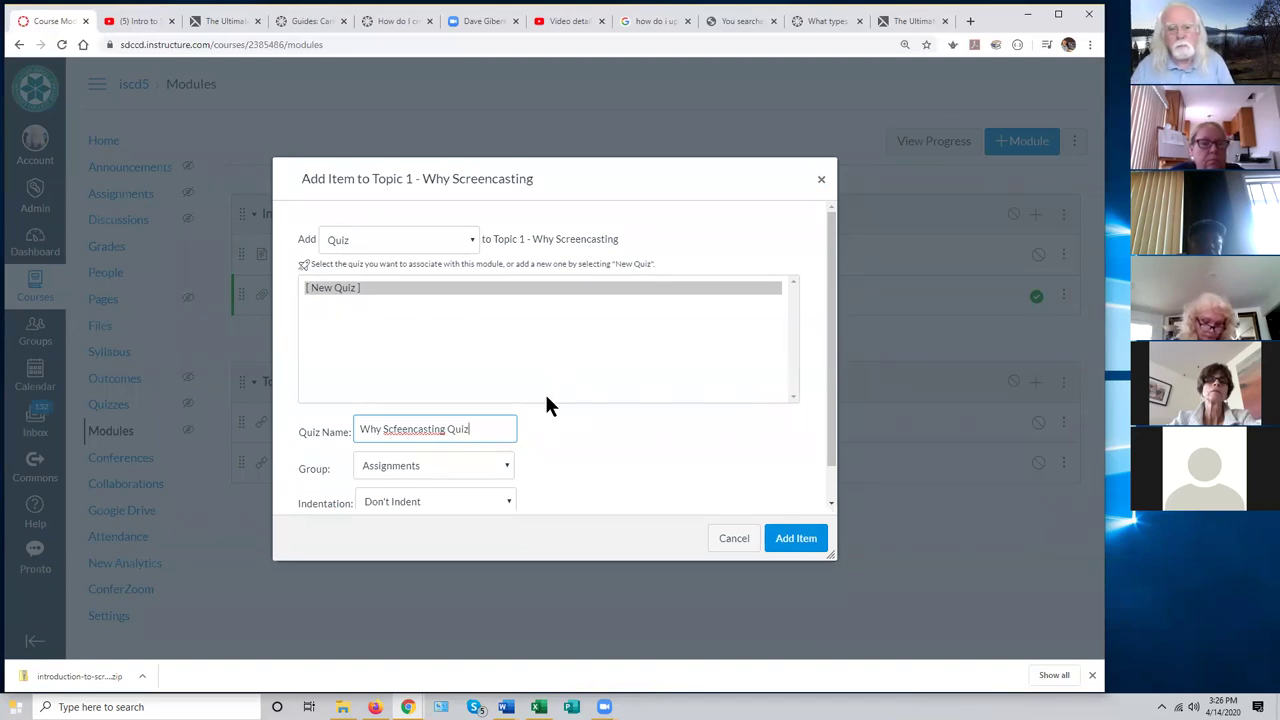
left_click(392, 429)
key("Delete")
type("r")
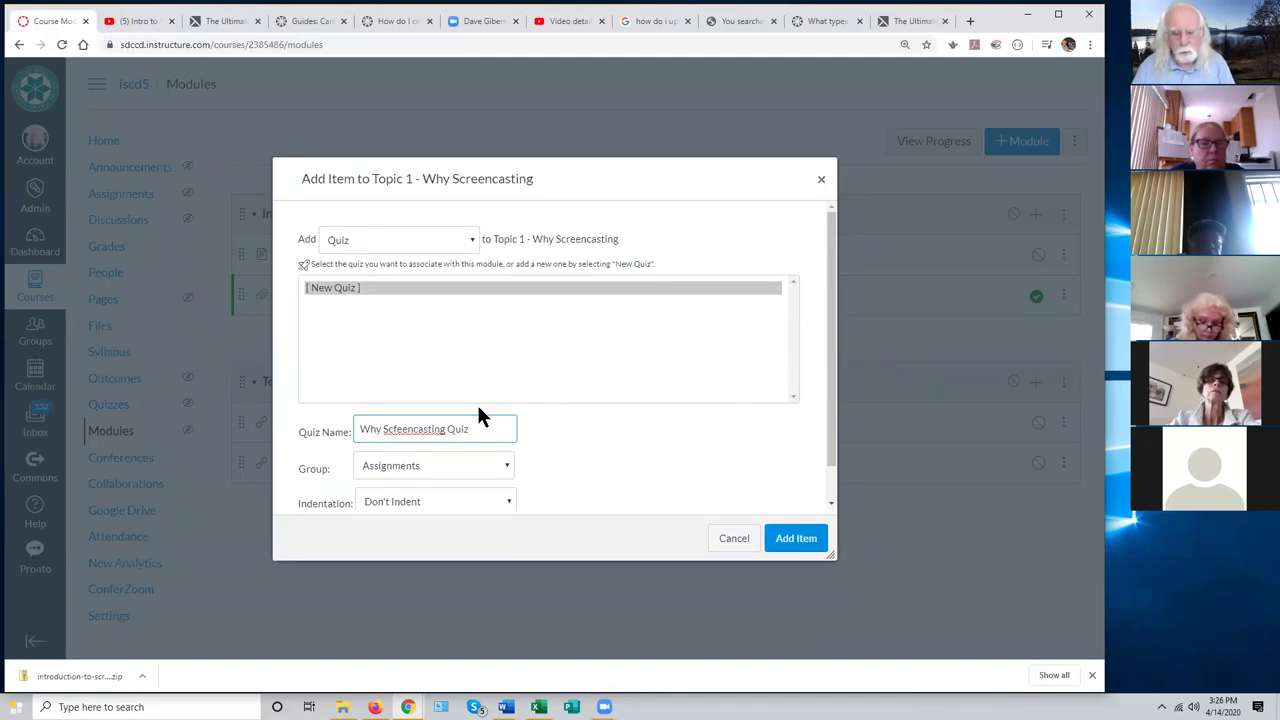
key("Delete")
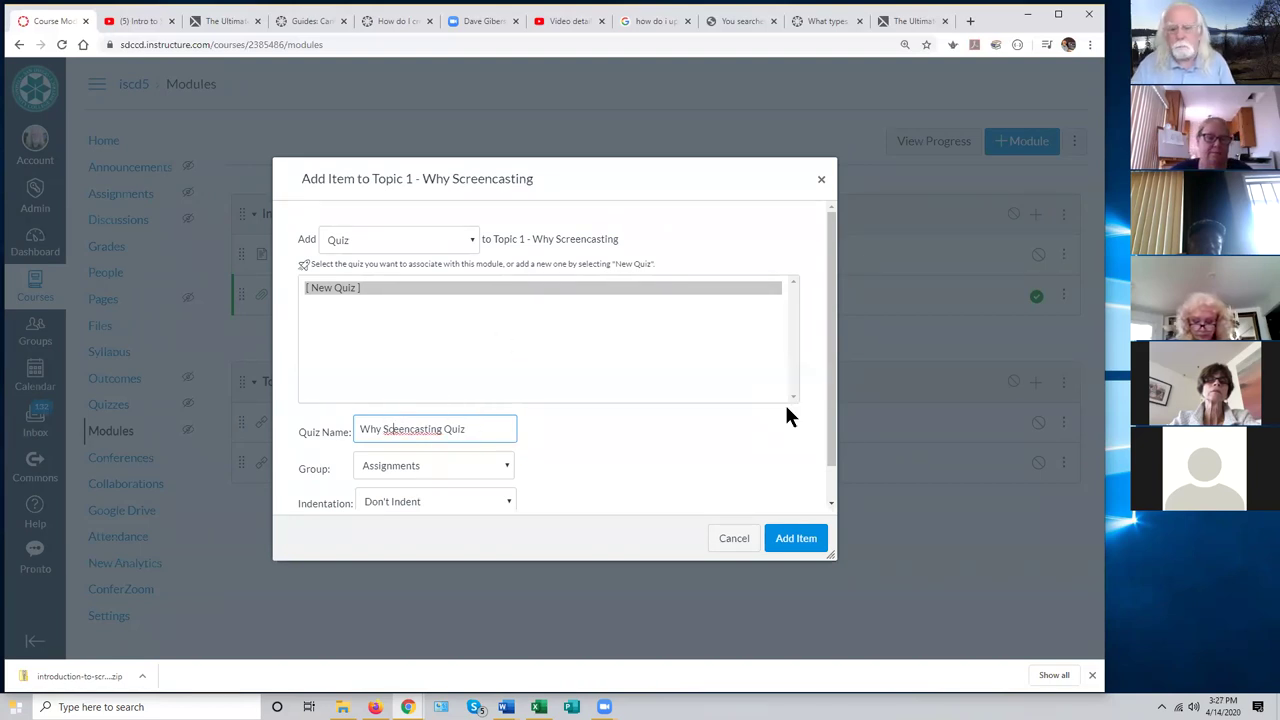
left_click(790, 546)
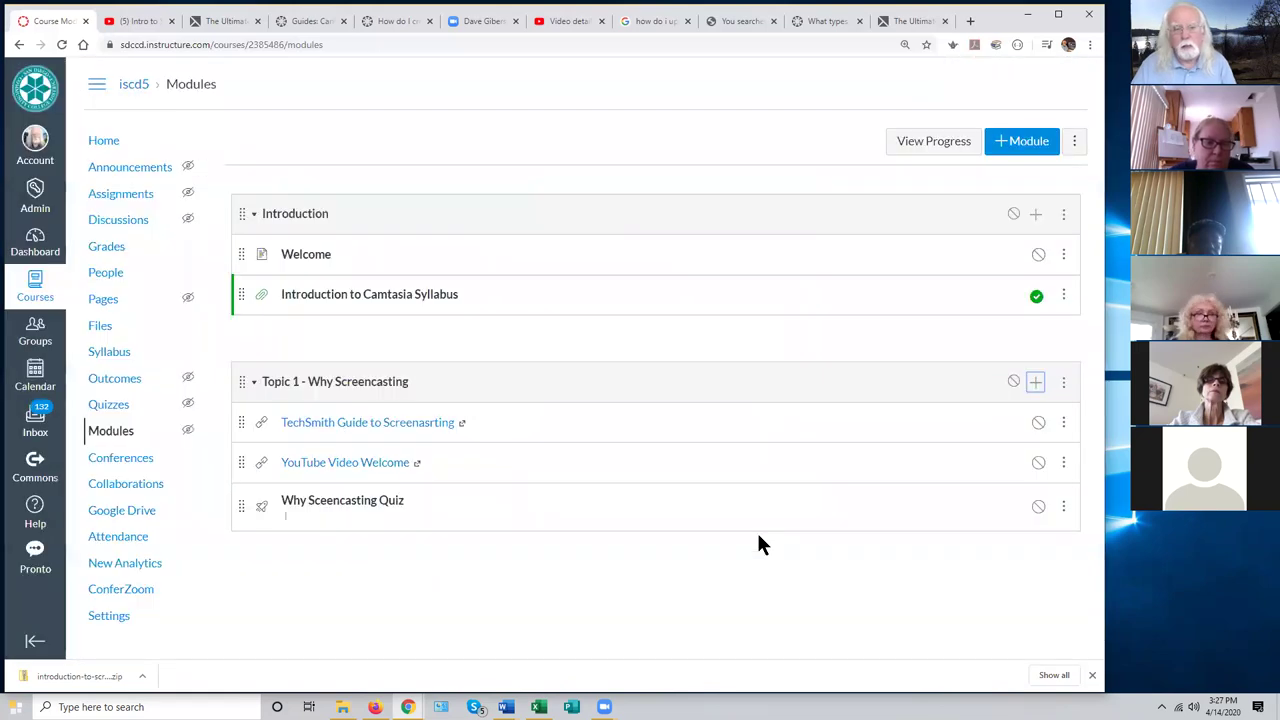
Open Why Sceencasting Quiz from Topic 1 and switch to its edit page
left_click(366, 508)
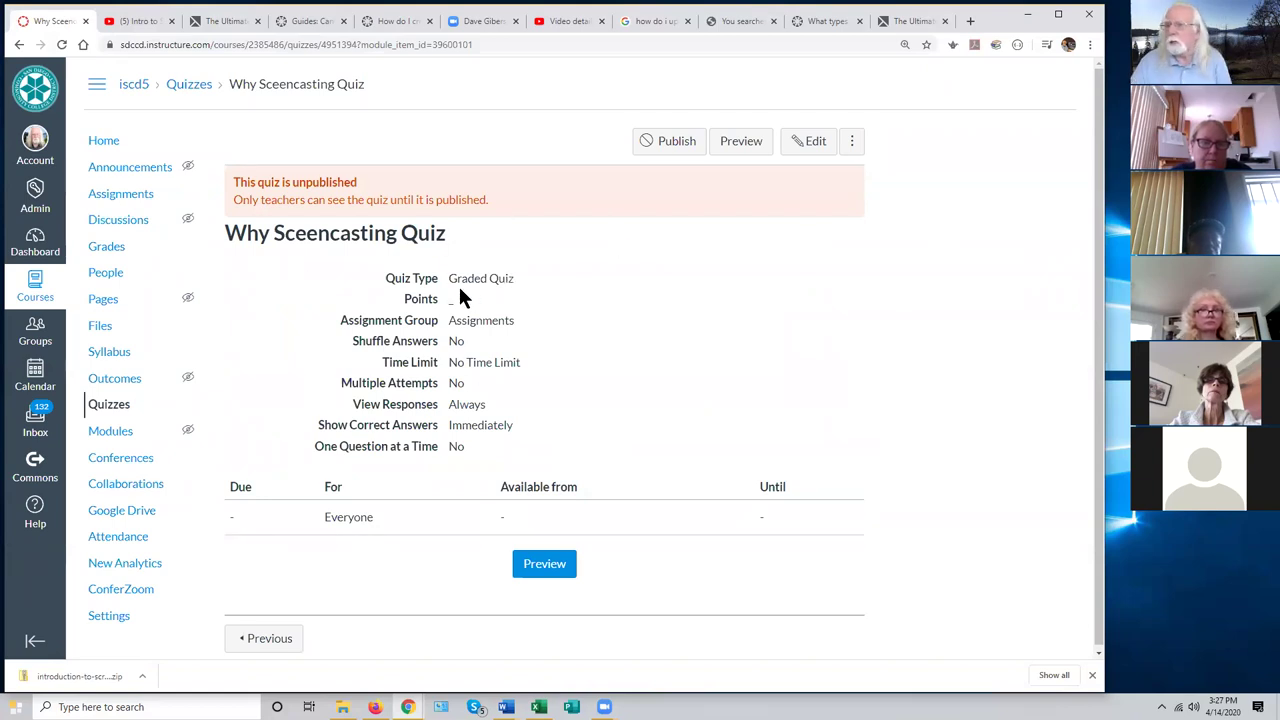
left_click(808, 148)
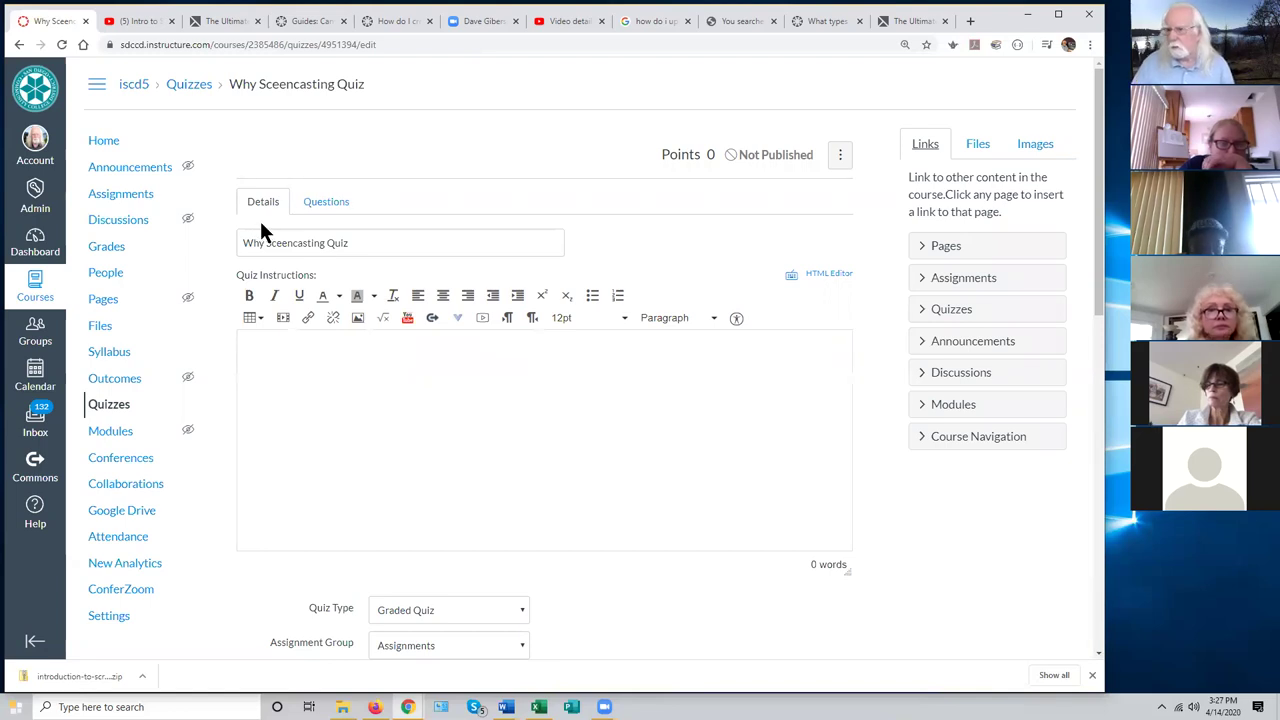
Enter 'Answer the Questions' as the quiz instructions
scroll(260, 226, "down", 1)
left_click(313, 229)
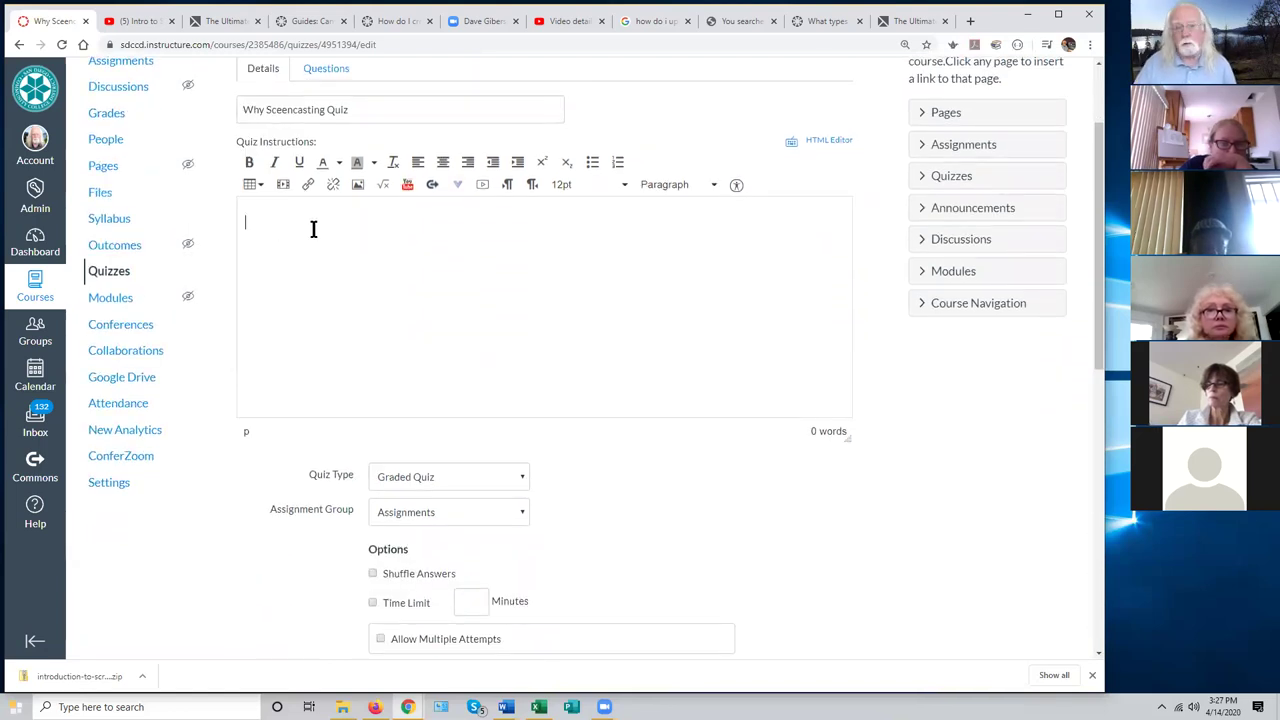
type("Answer the Questions")
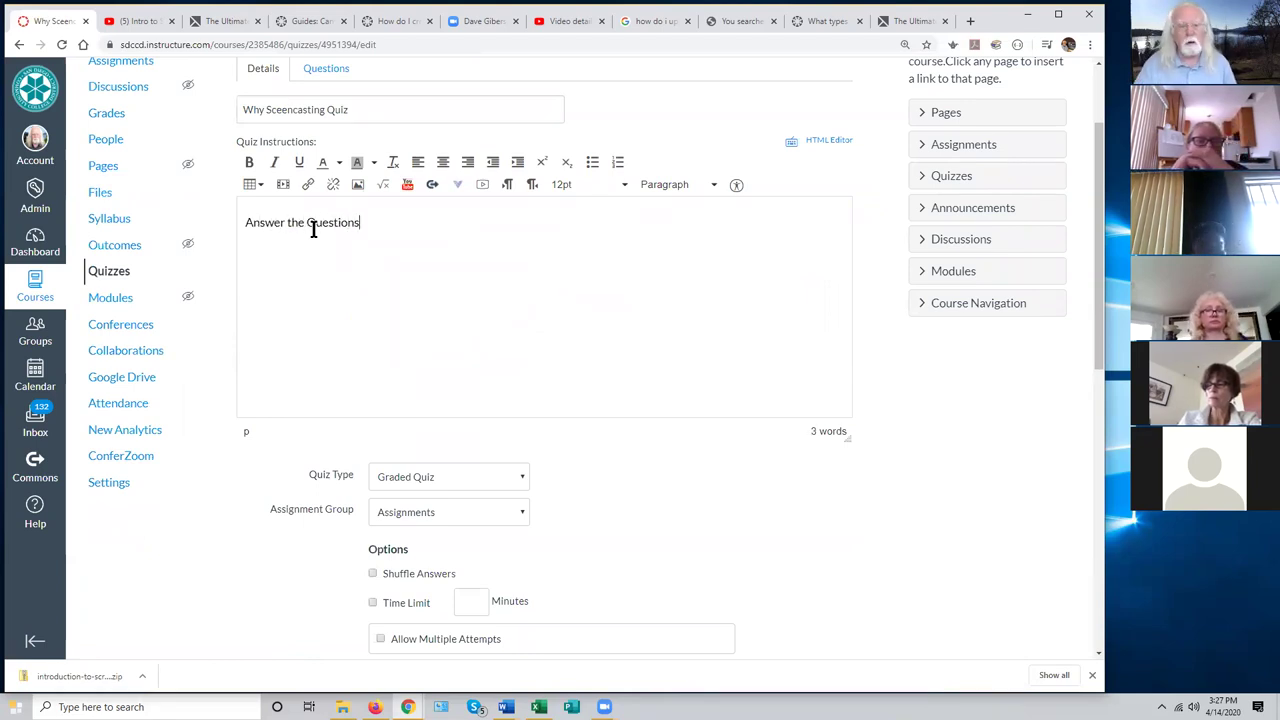
Give the quiz a 10-minute time limit, leaving multiple attempts off
scroll(480, 243, "down", 1)
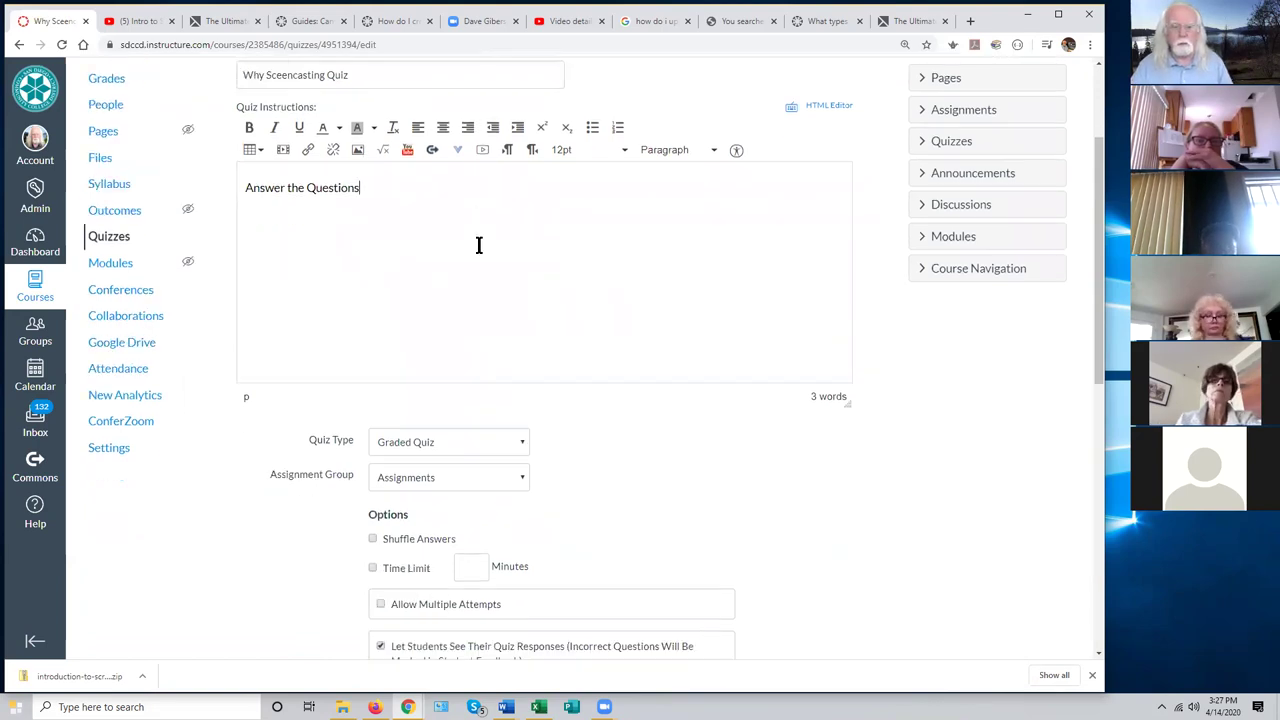
scroll(486, 243, "down", 1)
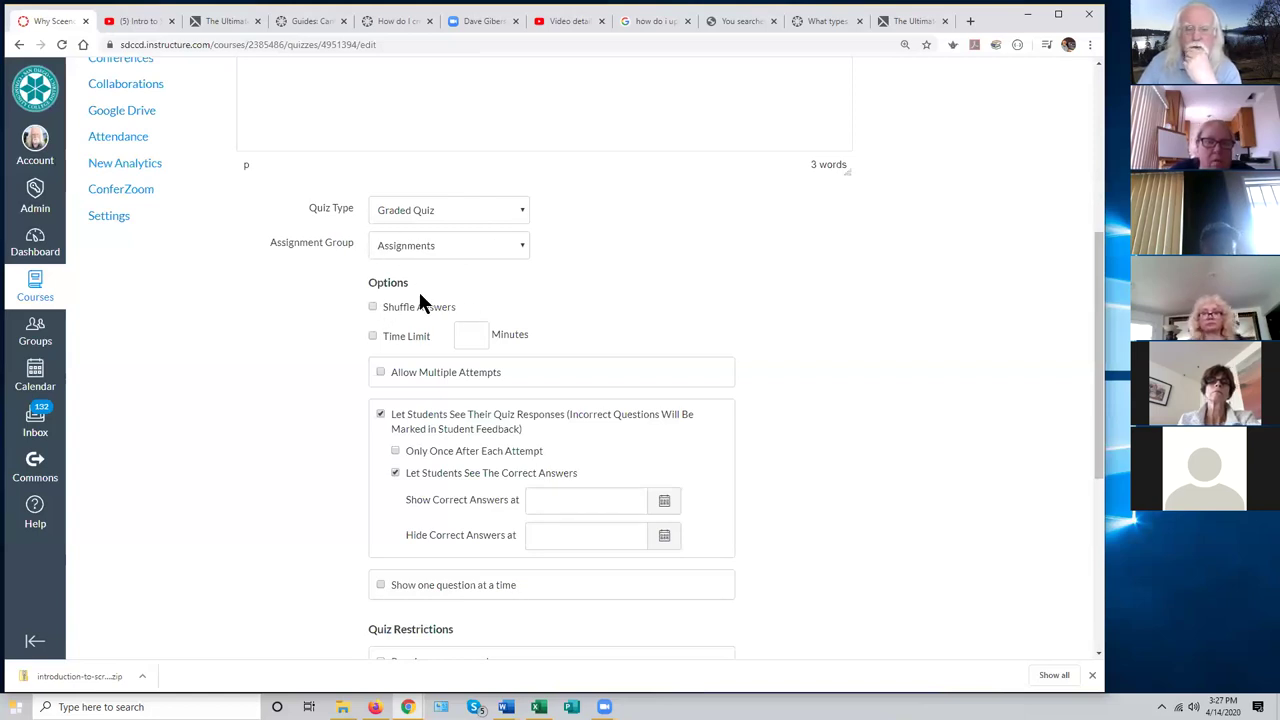
left_click(372, 336)
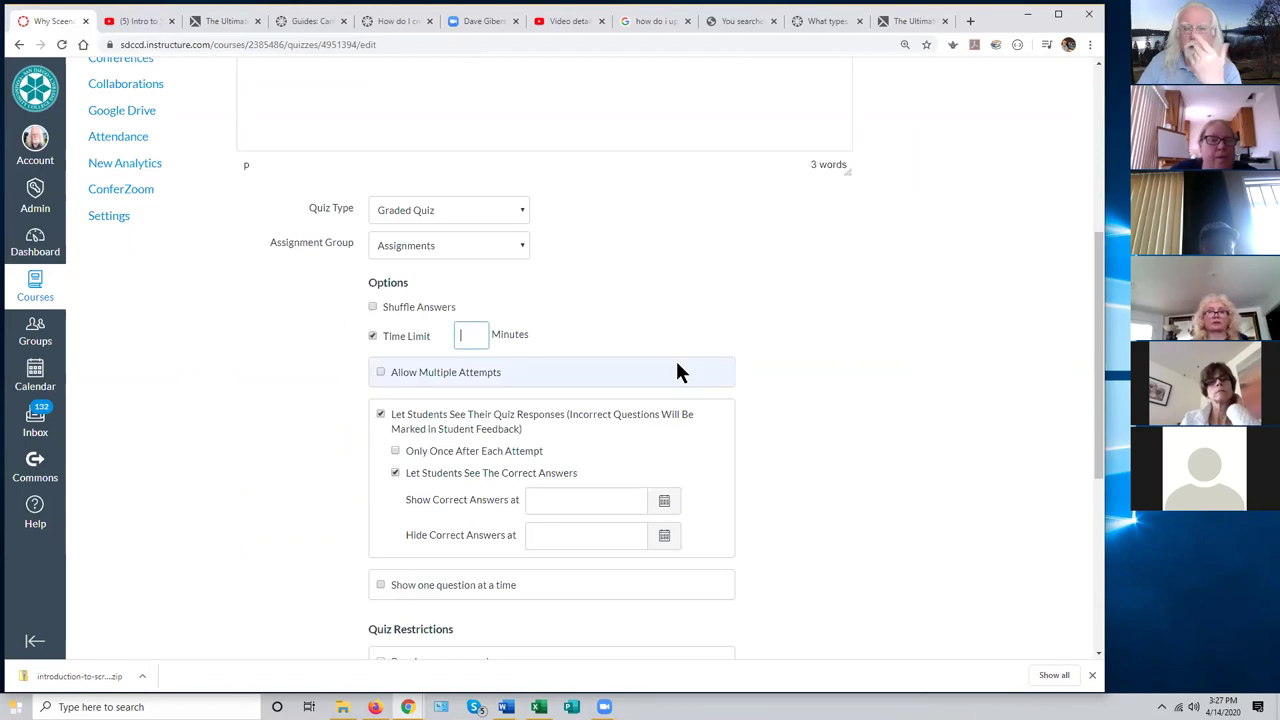
type("10")
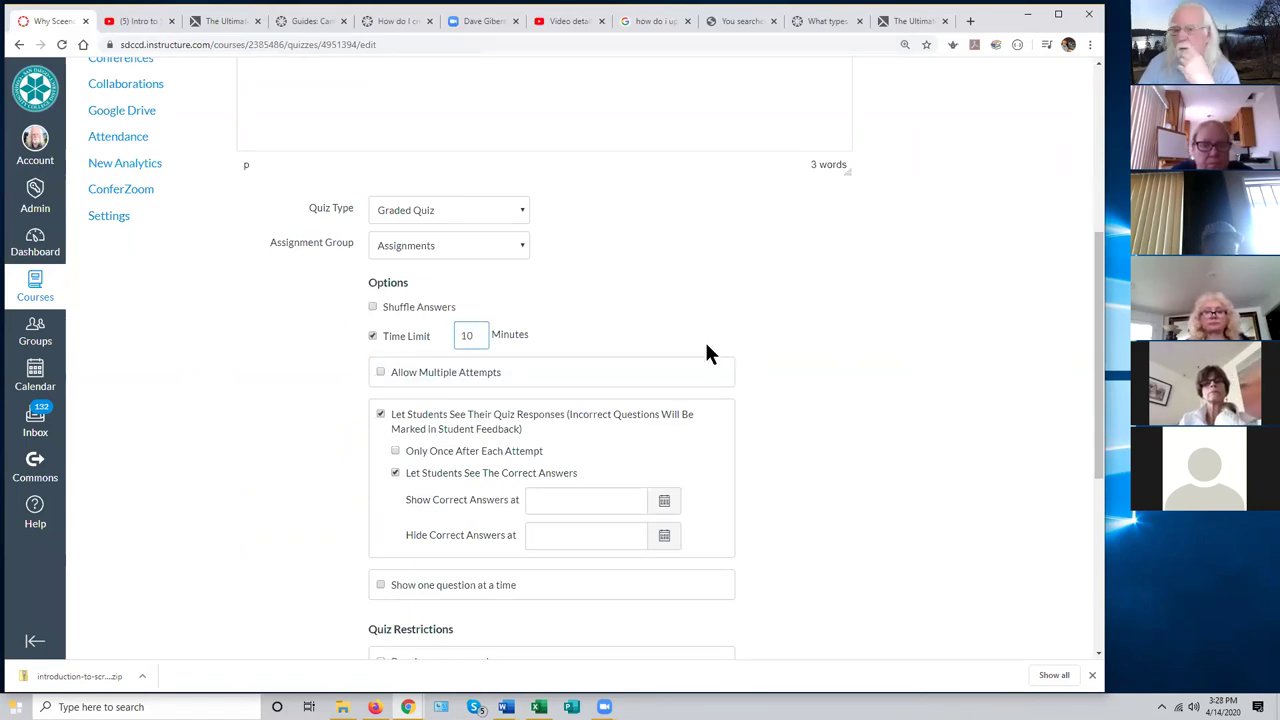
scroll(706, 347, "down", 1)
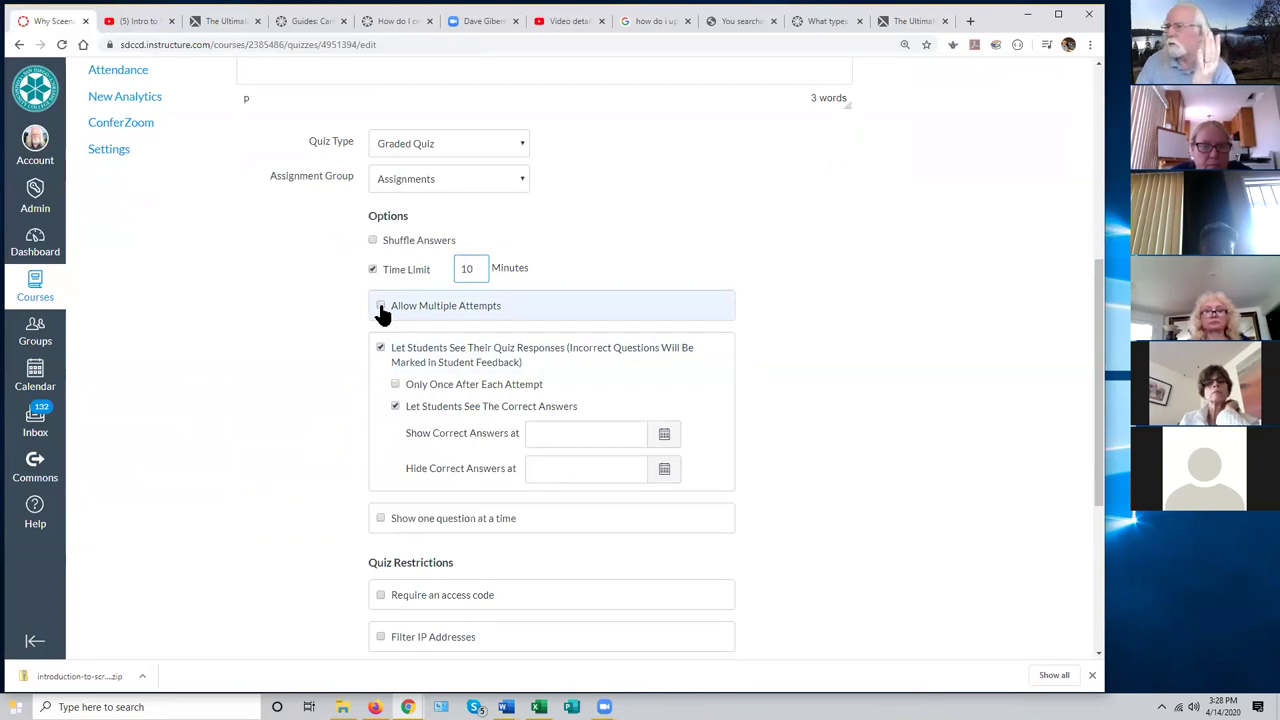
left_click(382, 308)
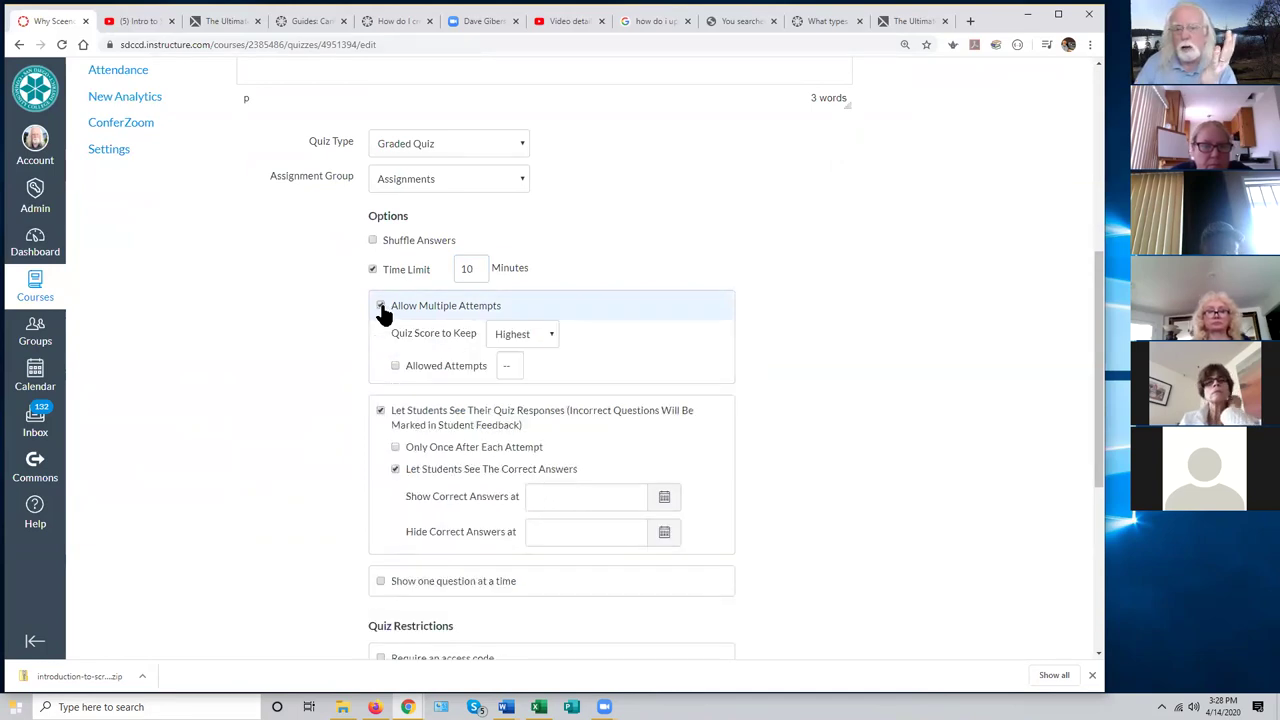
left_click(382, 308)
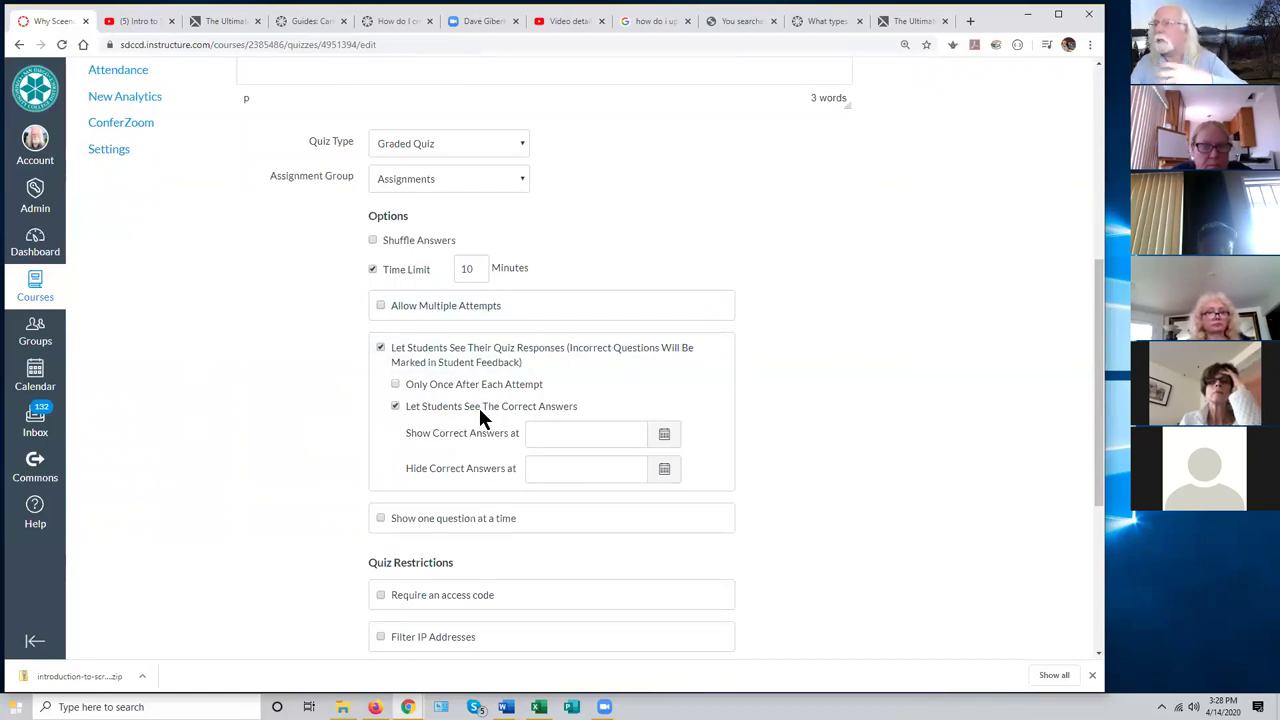
Set the quiz's Due and Until dates to April 30
scroll(822, 433, "down", 3)
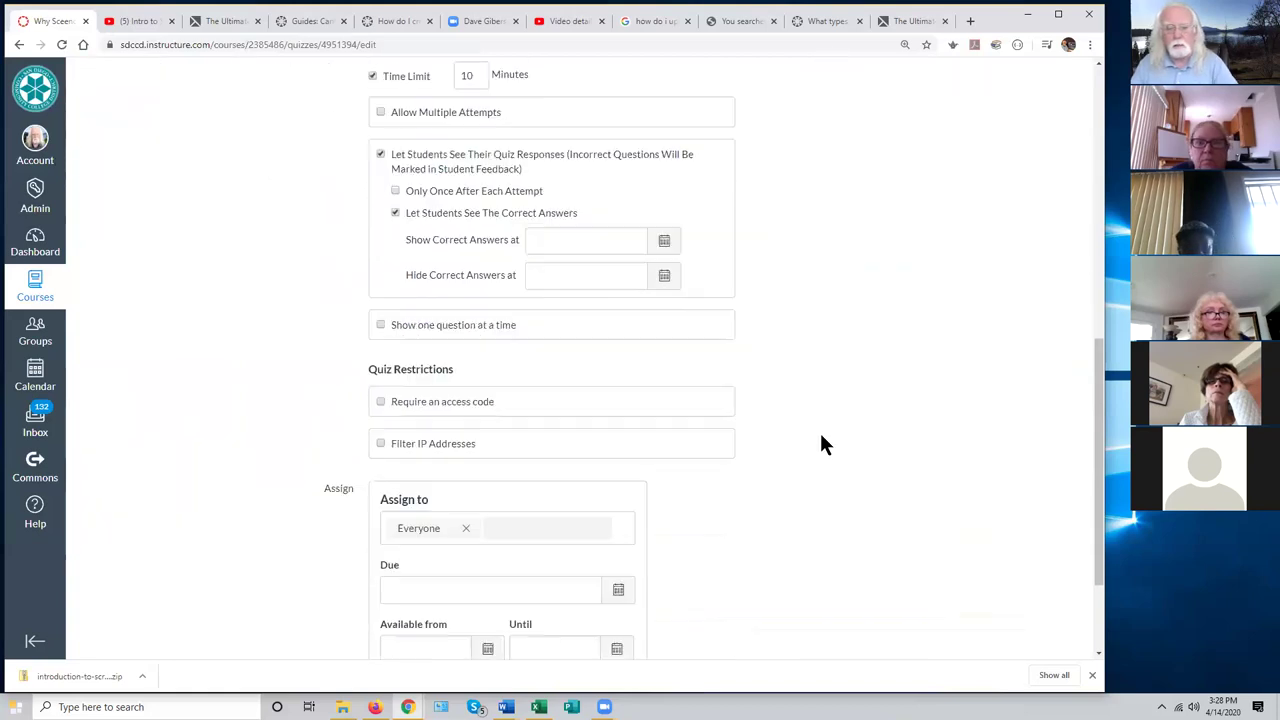
scroll(816, 438, "down", 1)
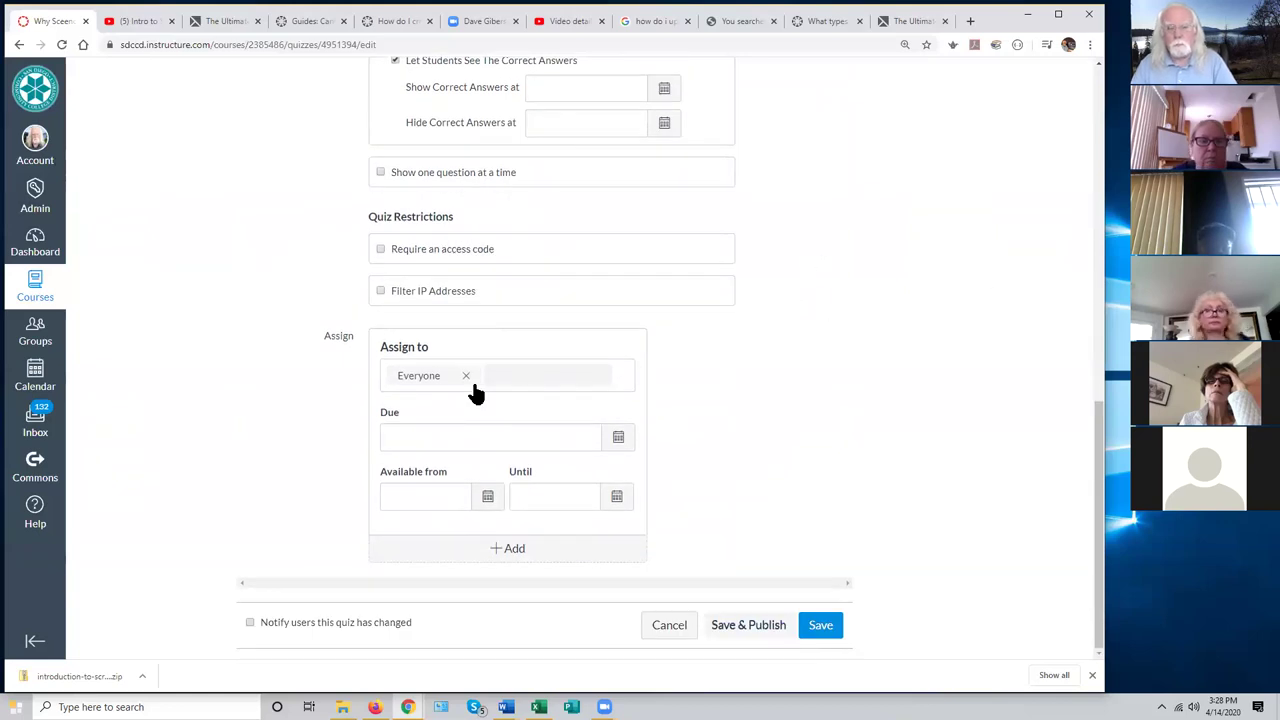
left_click(620, 441)
left_click(497, 592)
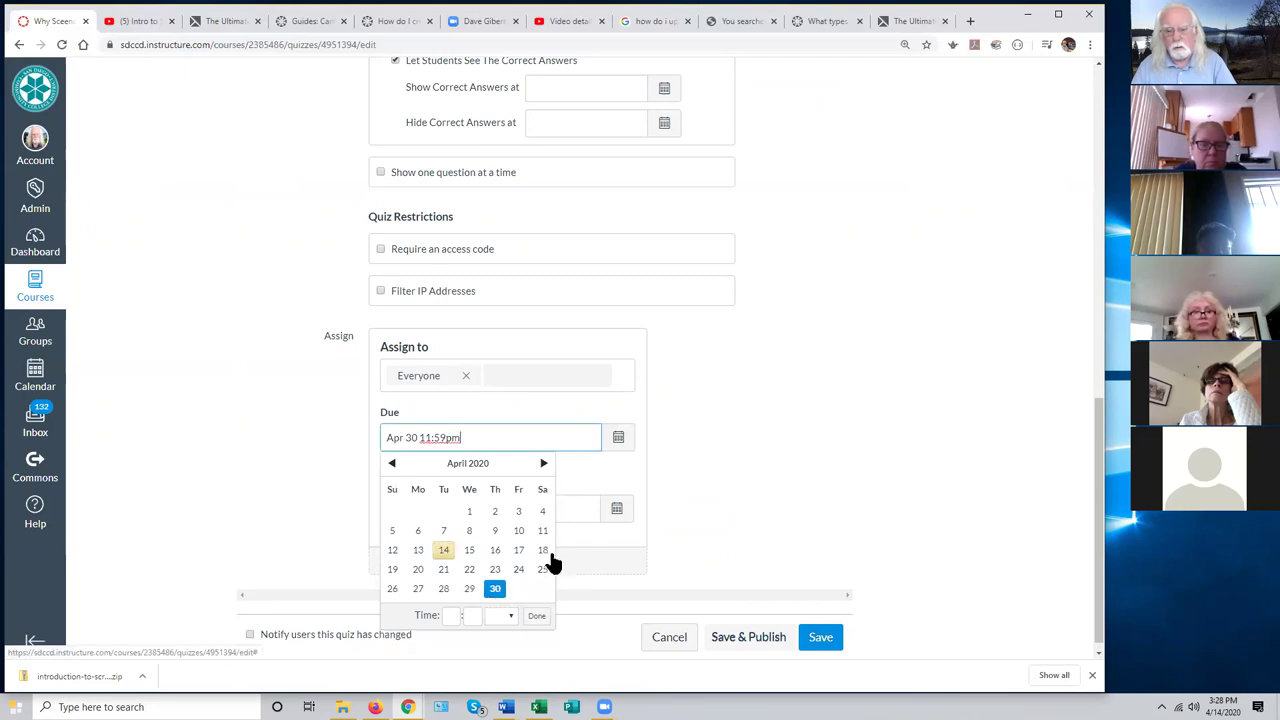
left_click(669, 506)
left_click(616, 511)
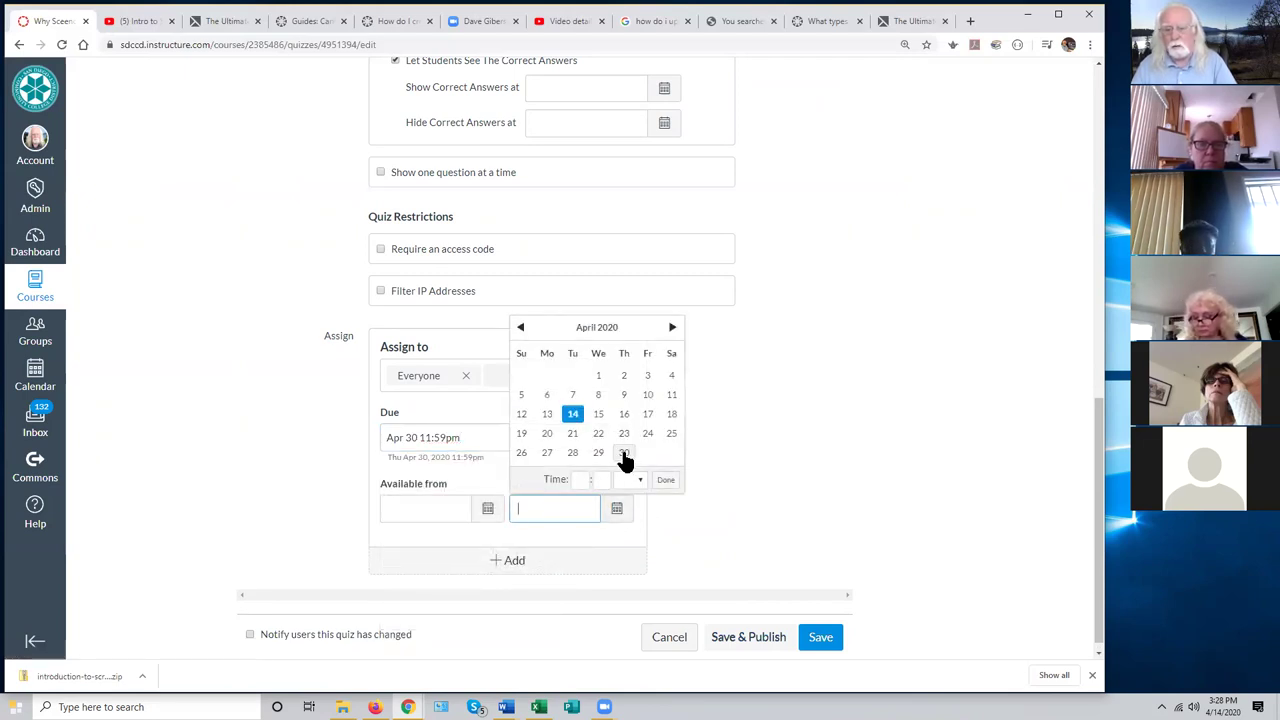
left_click(624, 453)
left_click(795, 510)
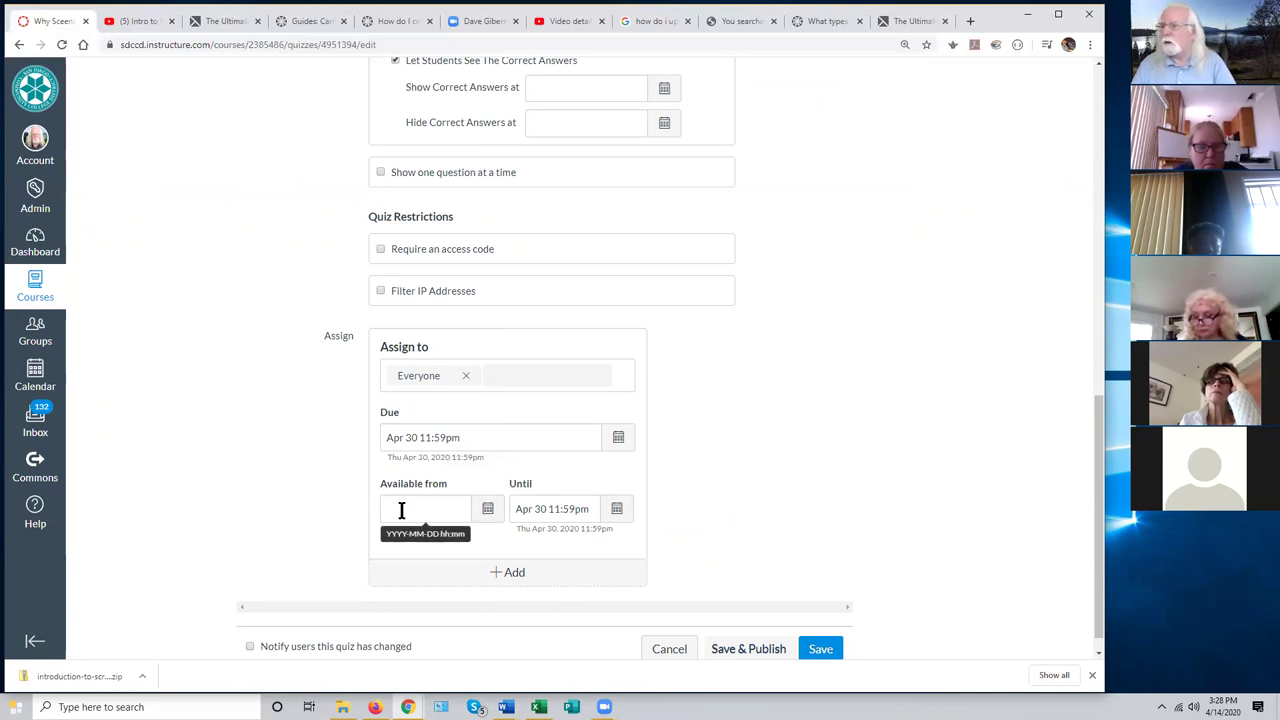
Make the quiz available from April 20
left_click(486, 510)
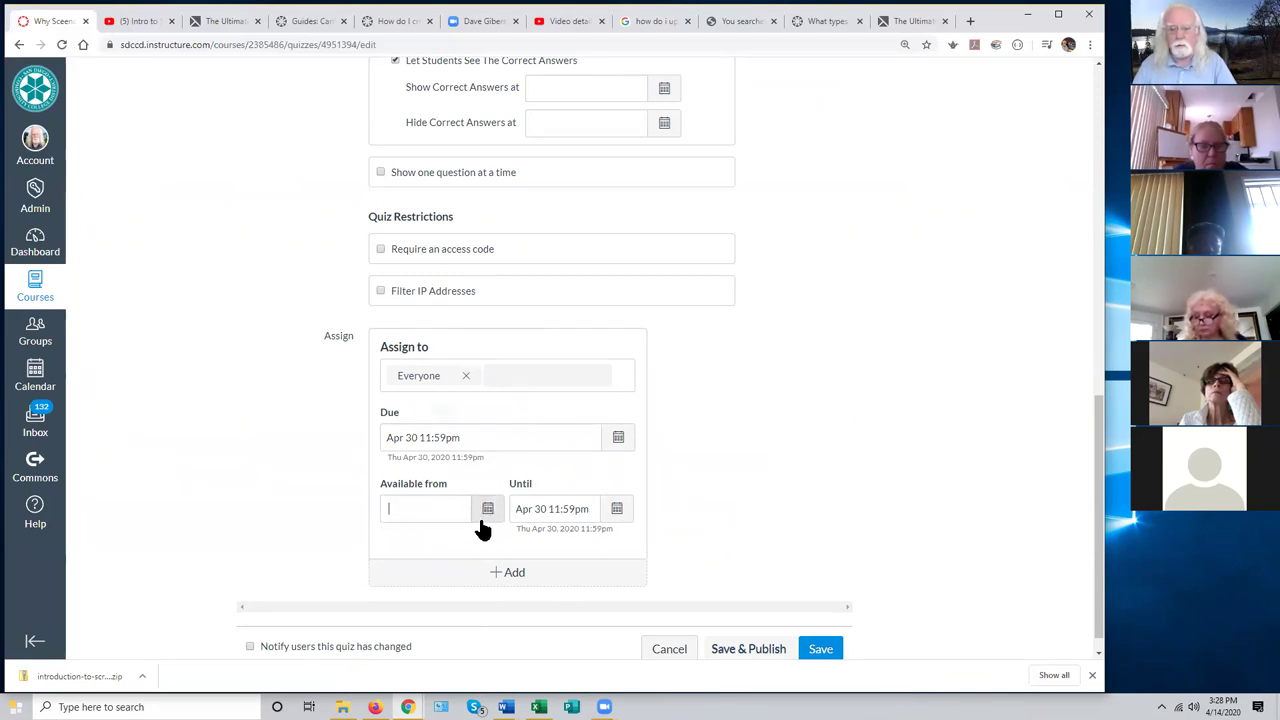
left_click(418, 434)
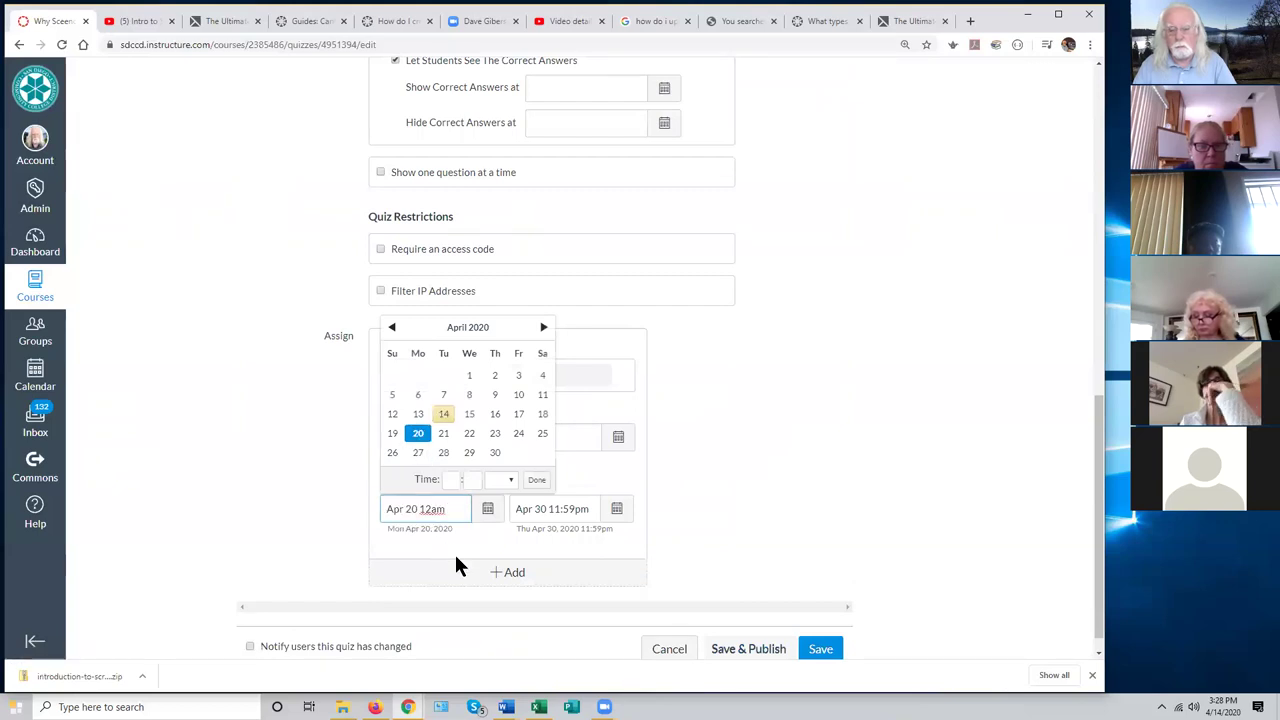
left_click(803, 451)
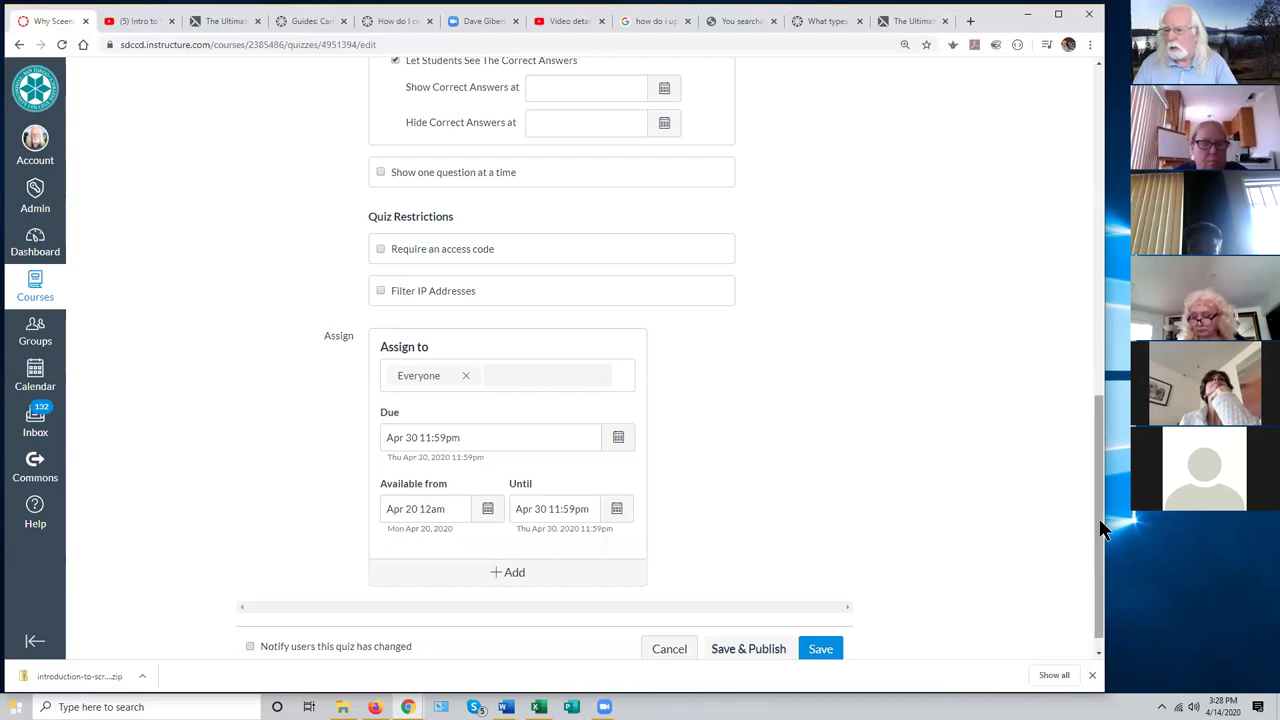
left_click_drag(1096, 531, 1046, 174)
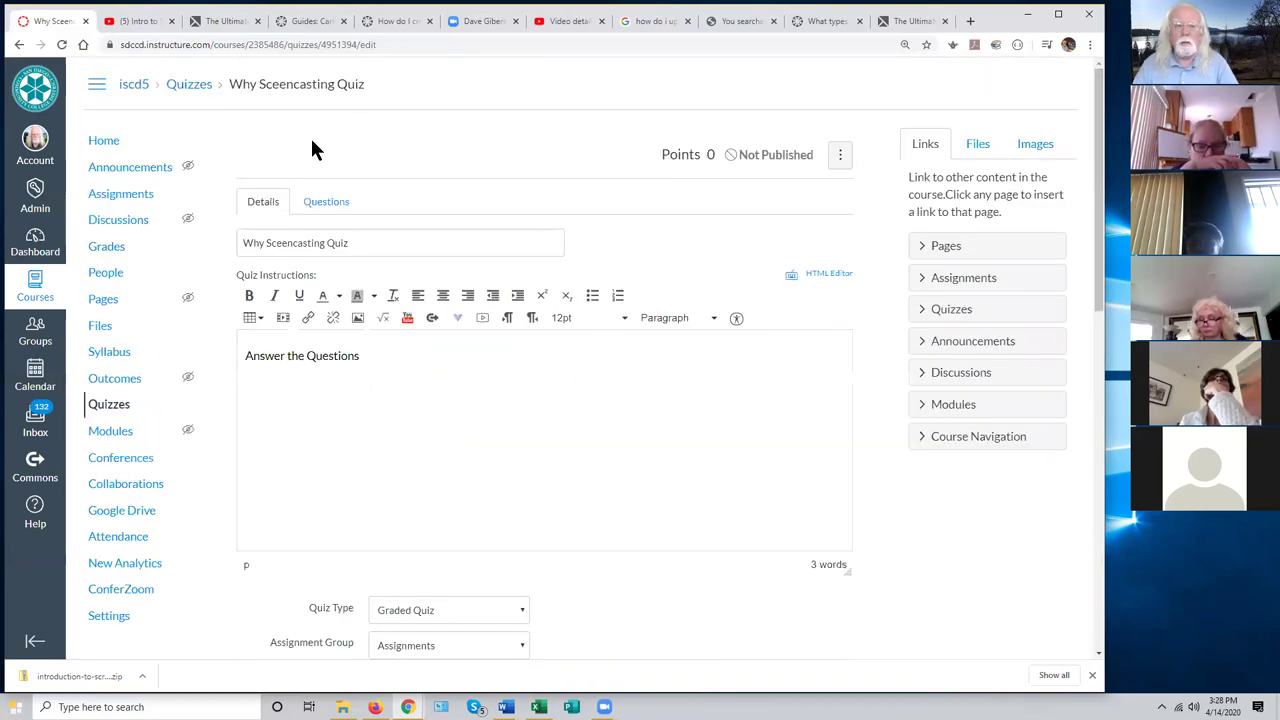
Add a new draft question on the Questions tab and show the question-type list
left_click(328, 204)
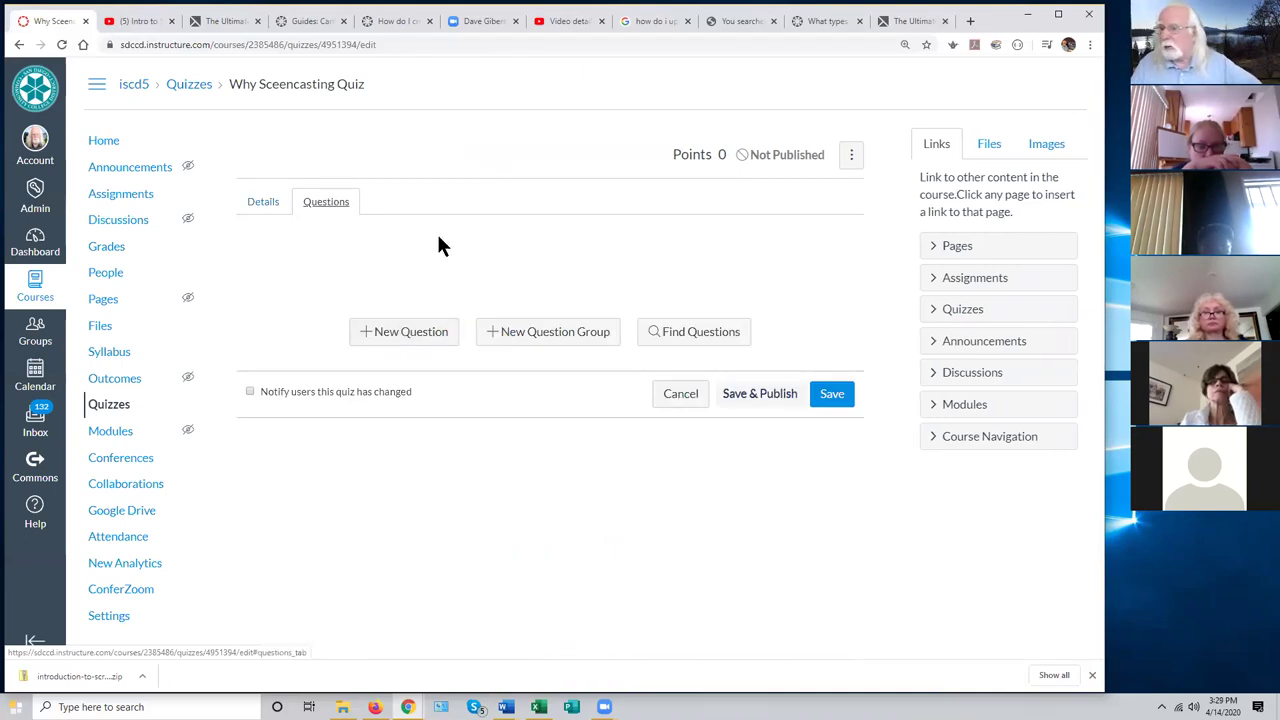
left_click(410, 333)
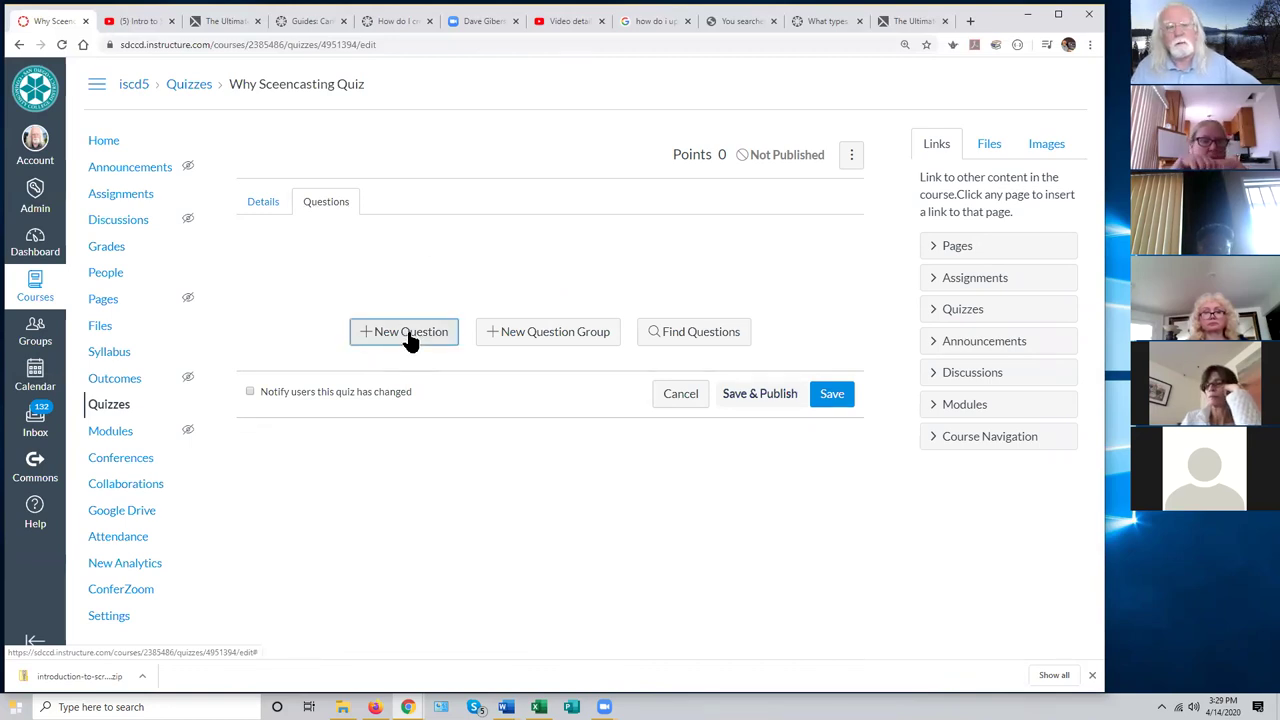
left_click(343, 266)
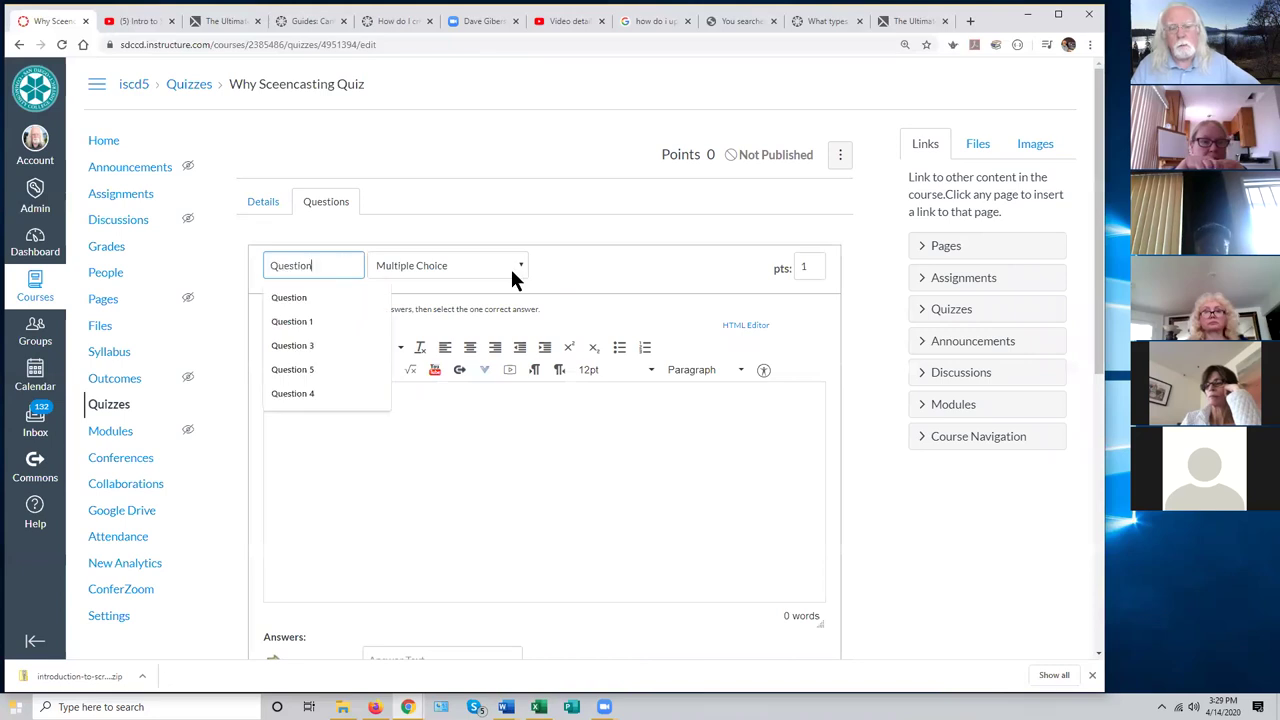
left_click(517, 268)
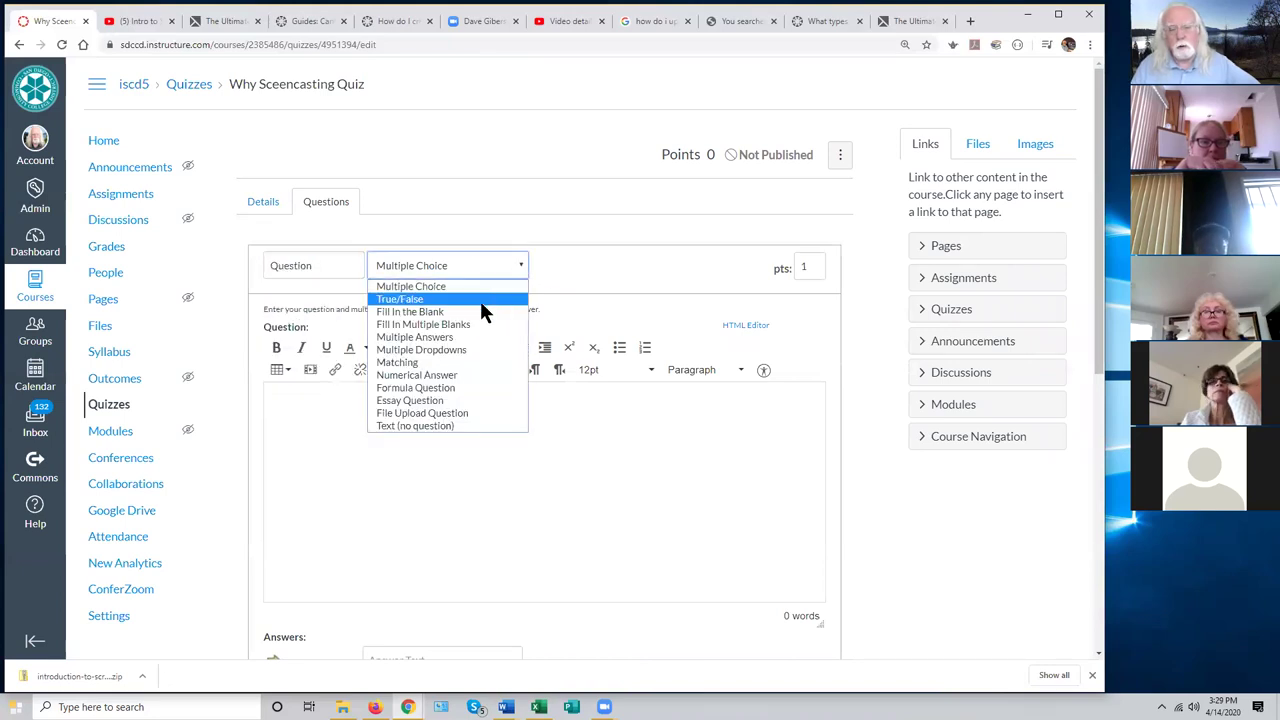
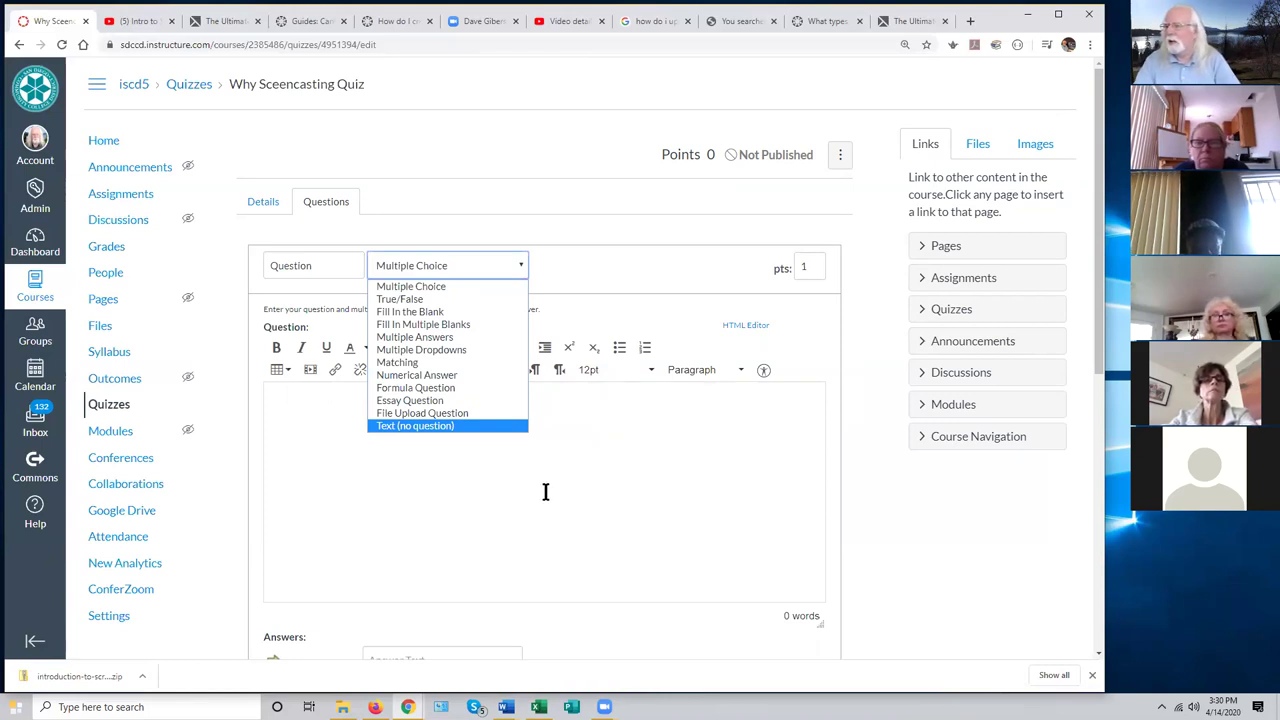
Keep the Multiple Choice type and enter the question 'Which of the following is a screencasting tool?'
left_click(583, 502)
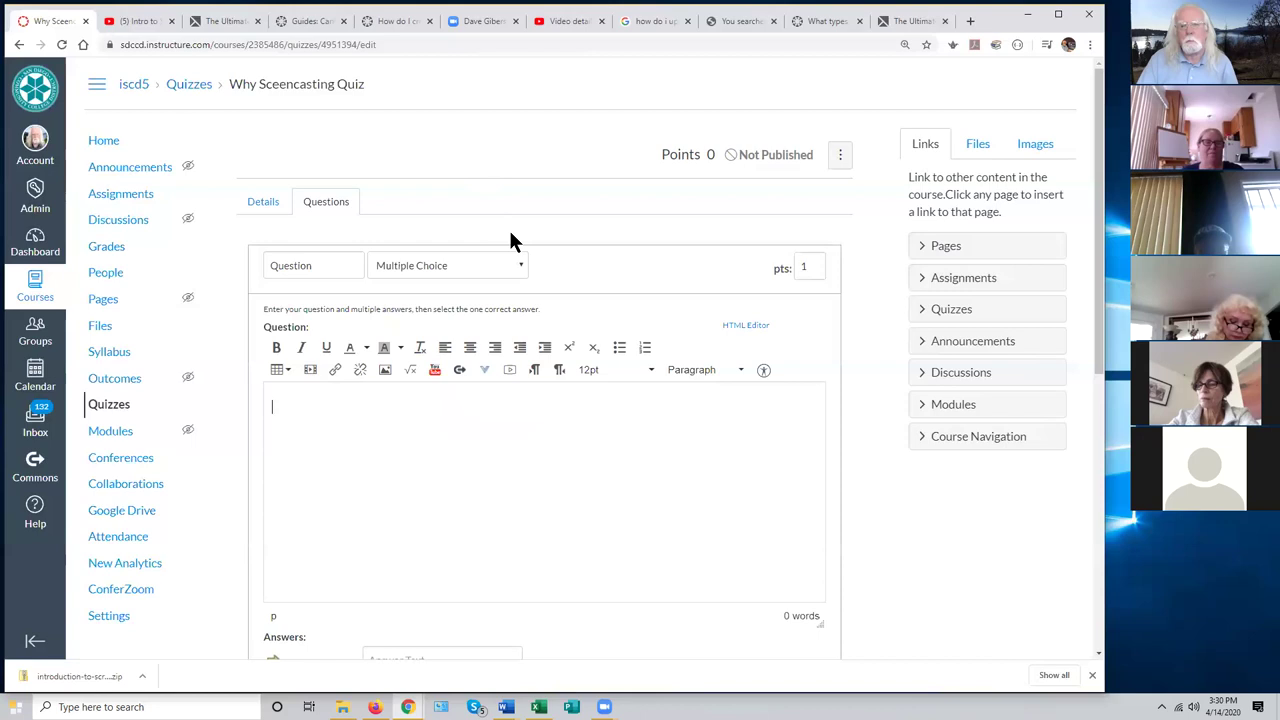
left_click(520, 262)
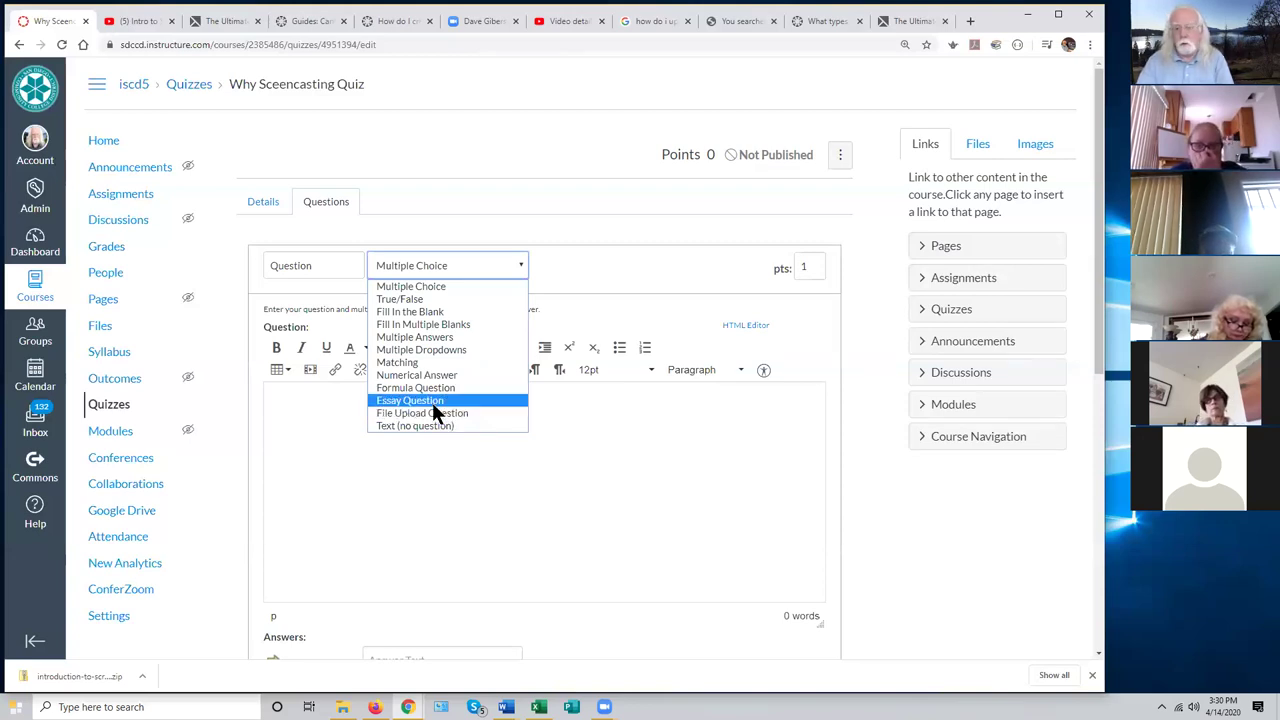
left_click(495, 450)
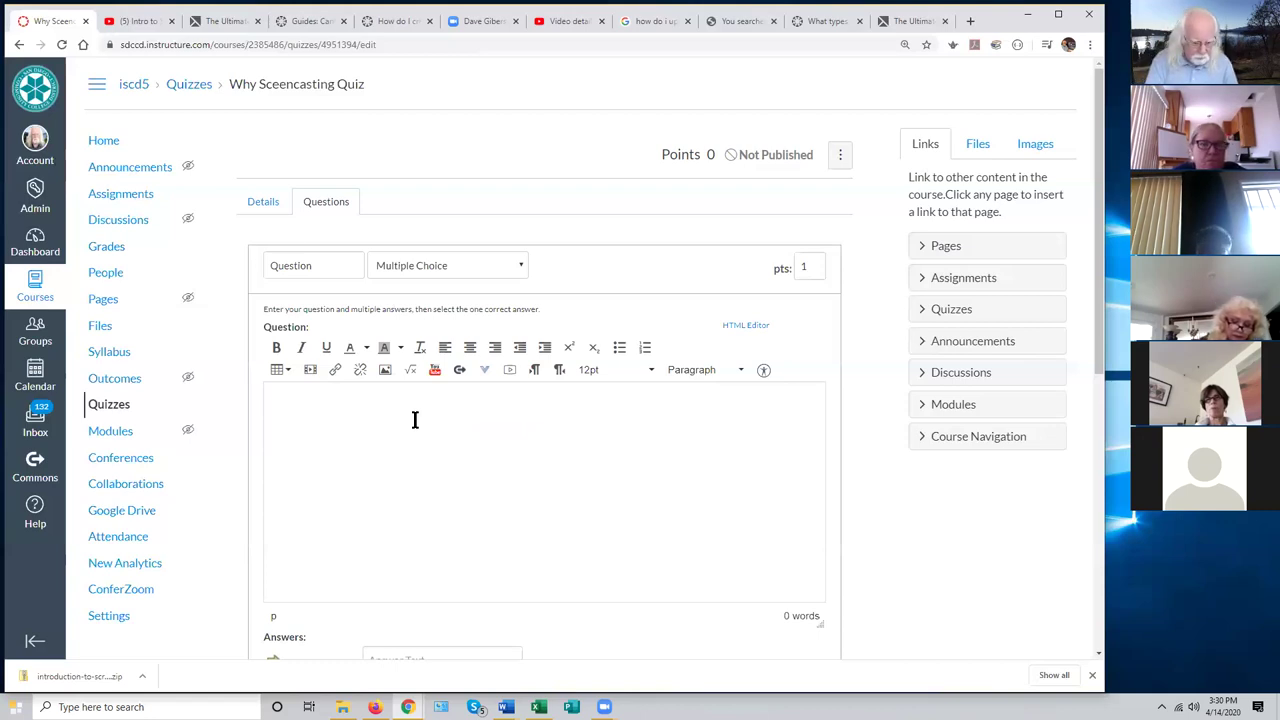
type("Which")
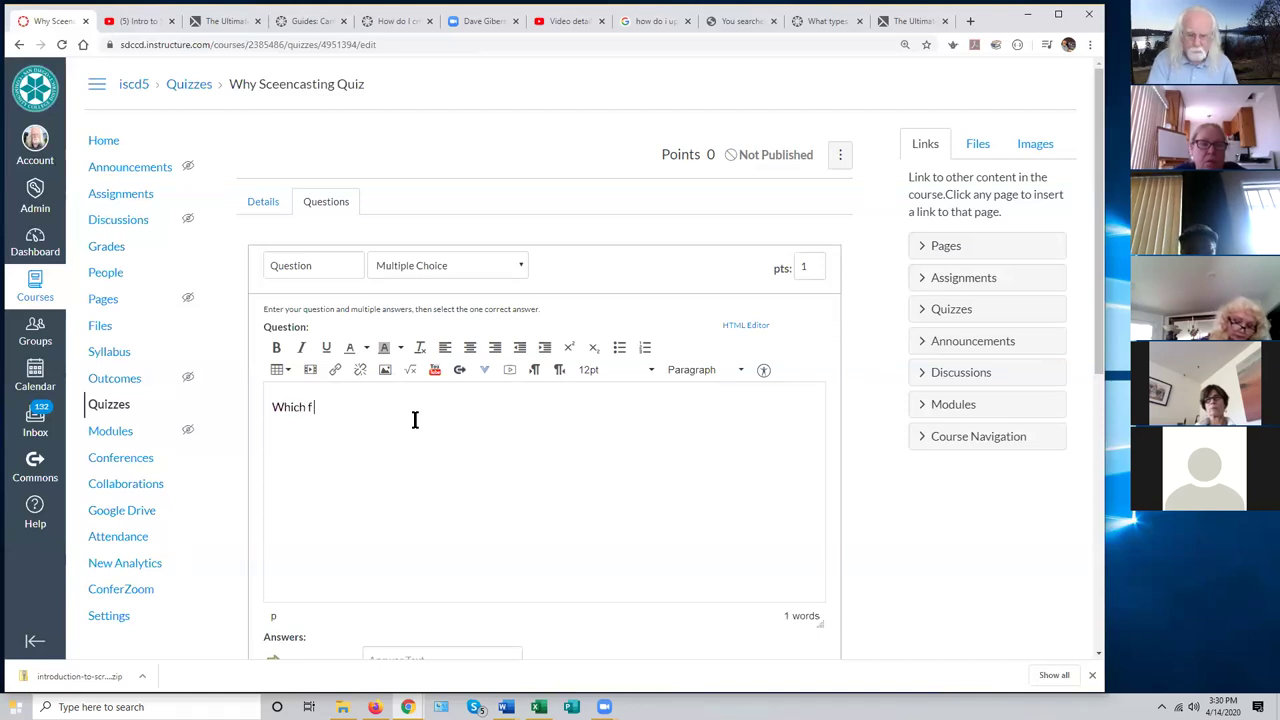
type(" of the ")
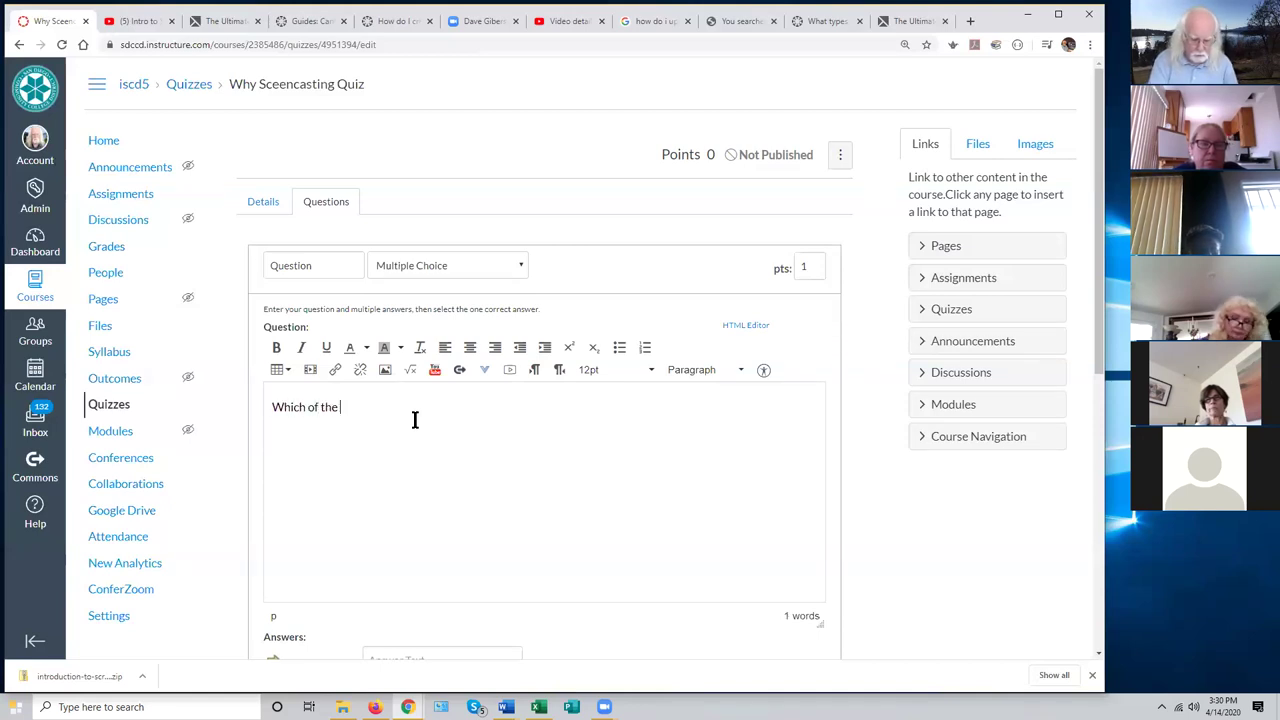
type("following is")
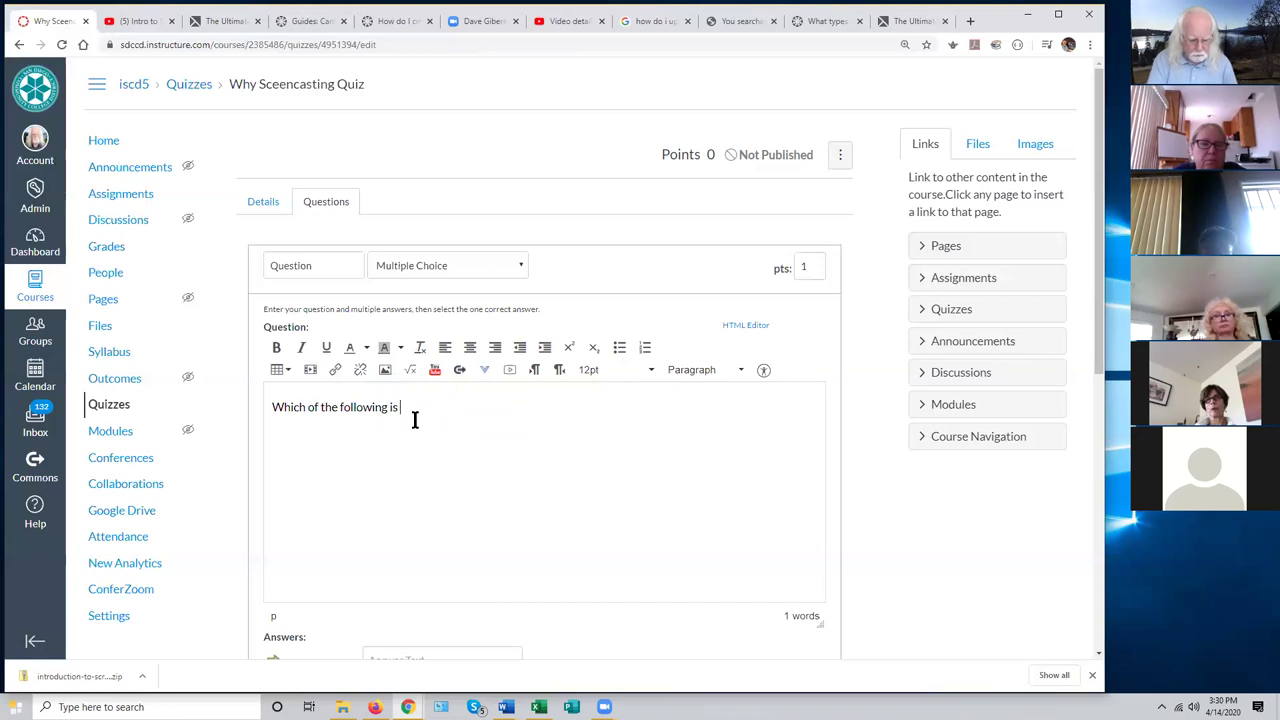
type(" a screencasting tool?")
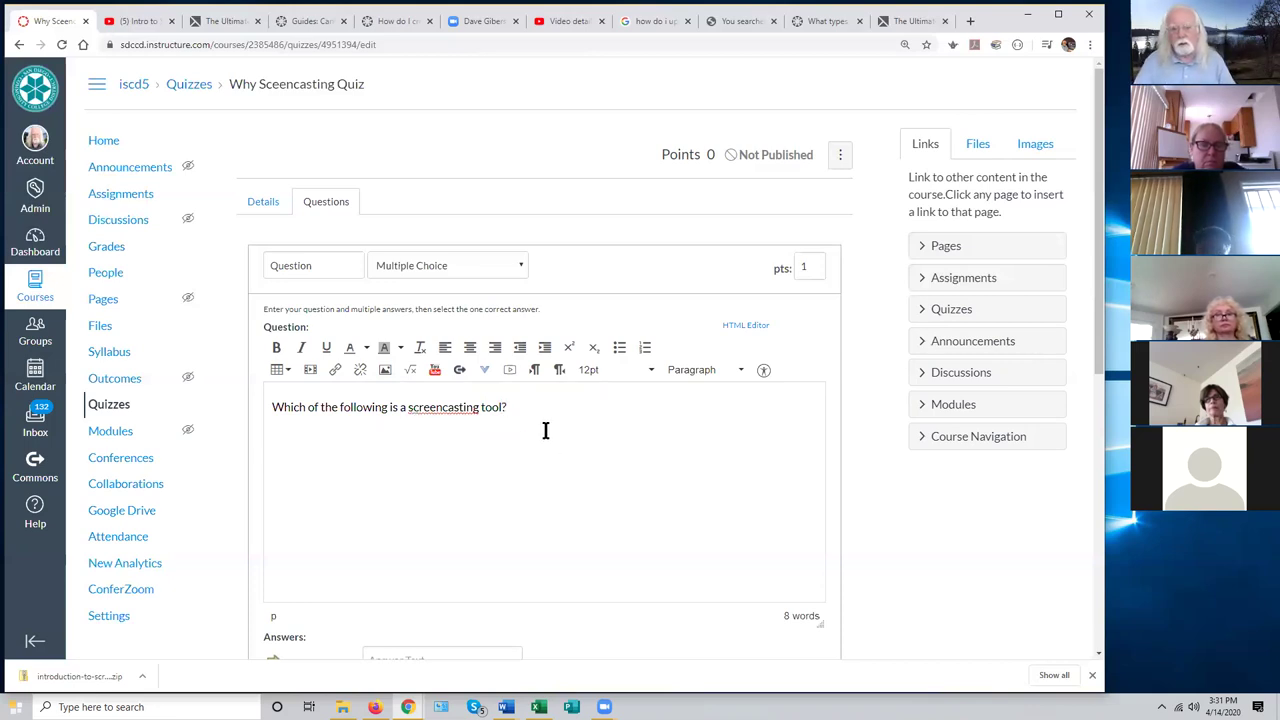
scroll(522, 449, "down", 1)
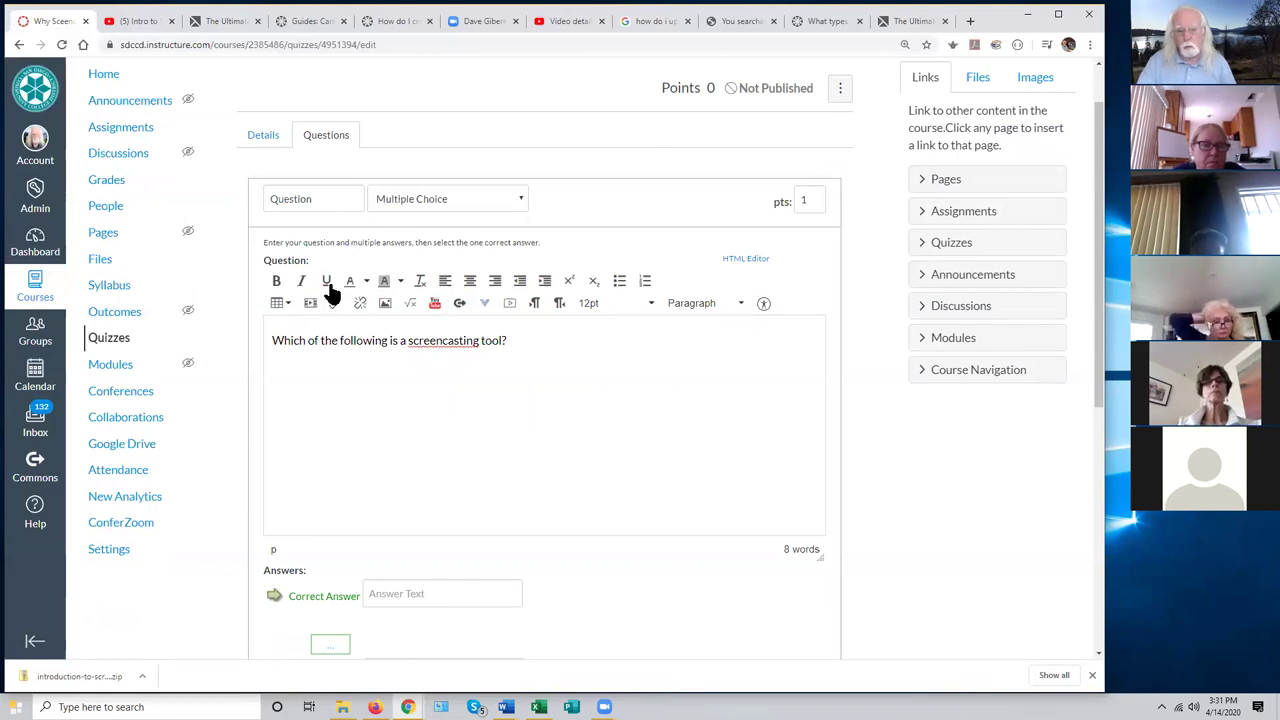
scroll(623, 375, "down", 4)
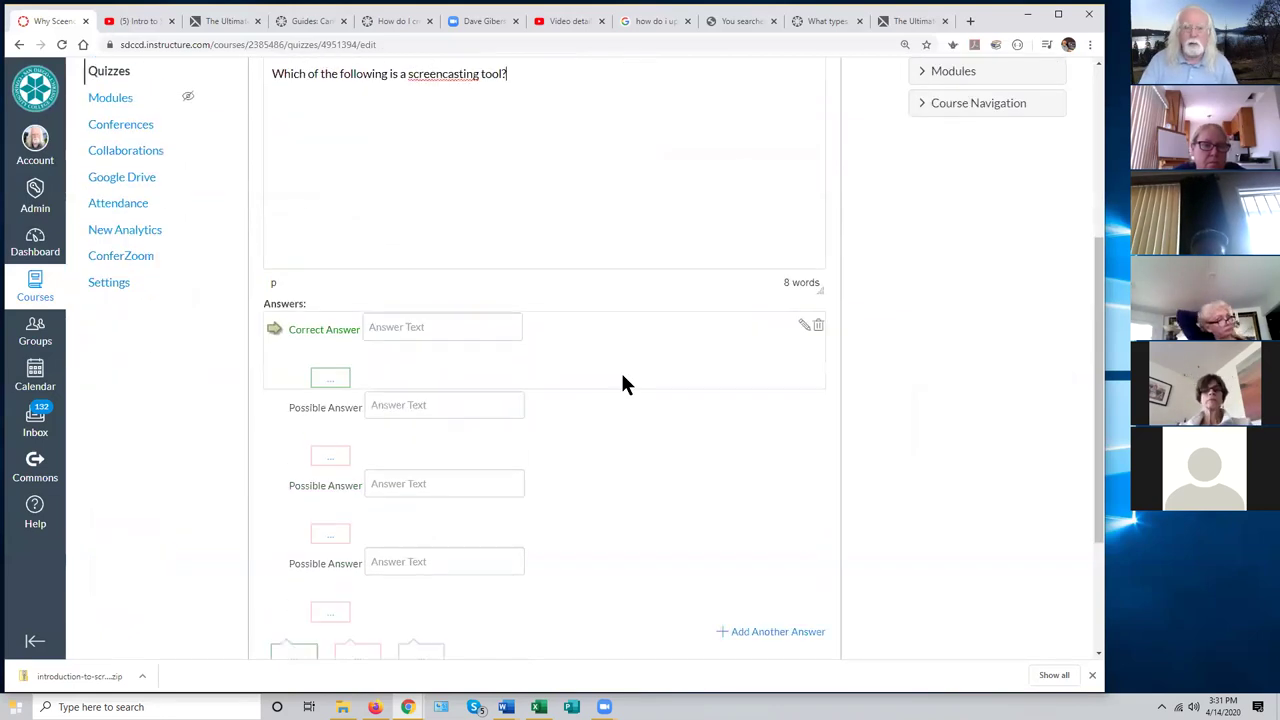
Enter the answers Camtasia (correct), Snagit, Zoom and All of the above
left_click(400, 328)
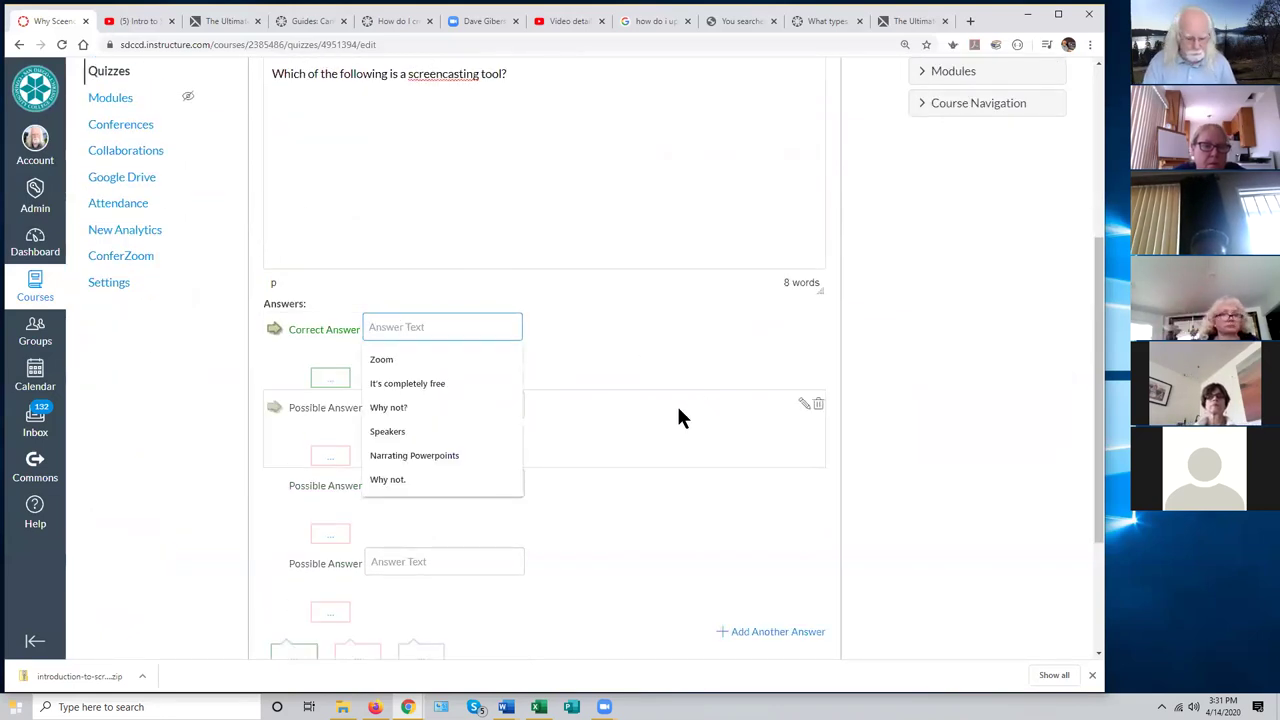
type("Camtasia")
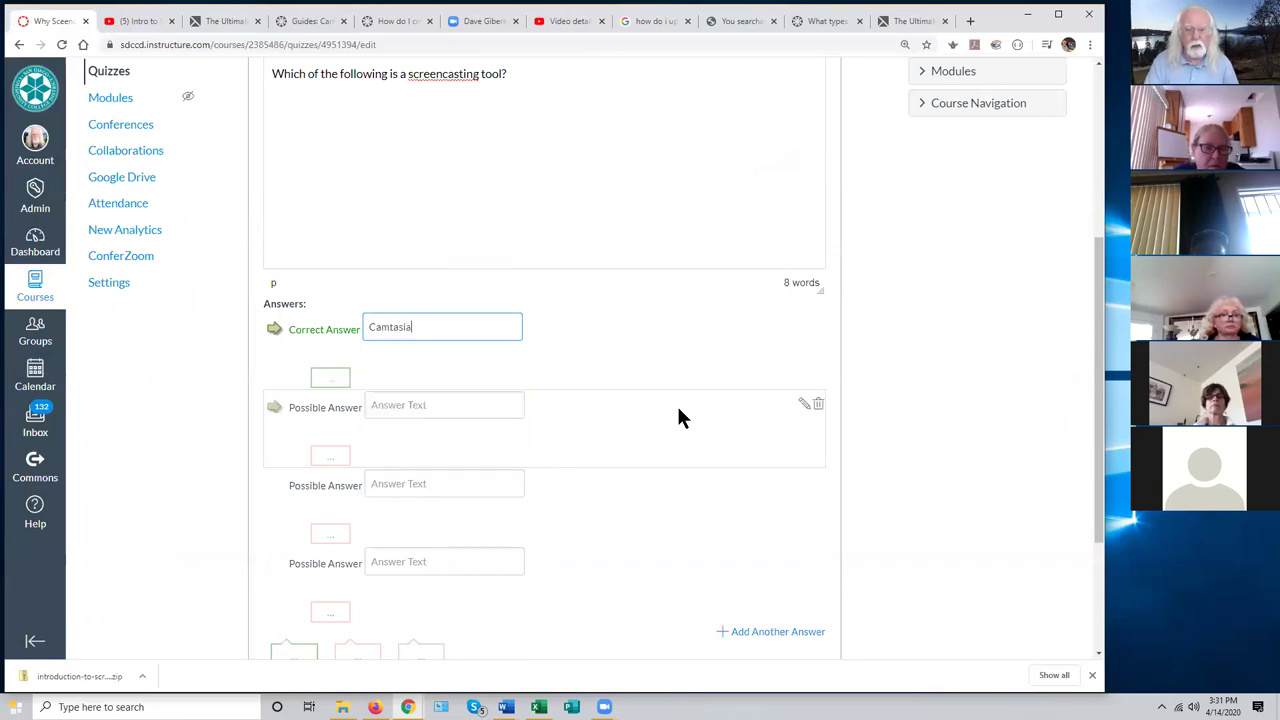
left_click(415, 404)
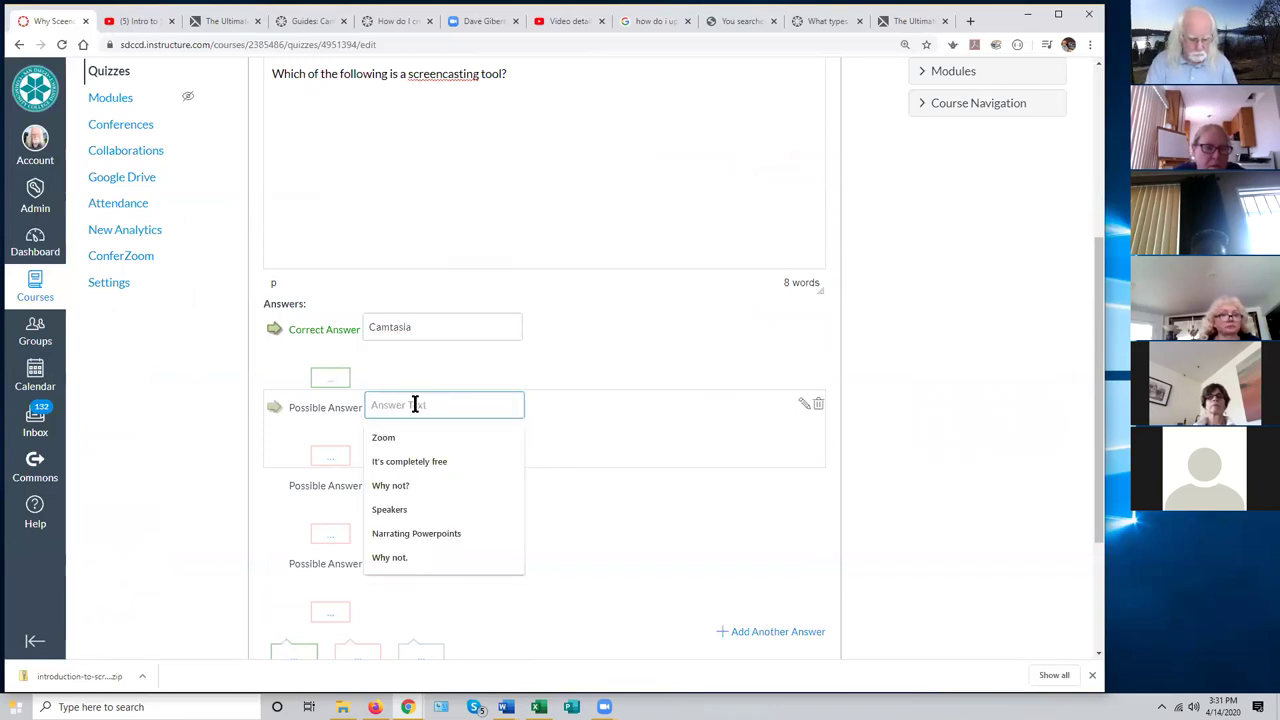
type("Snagit")
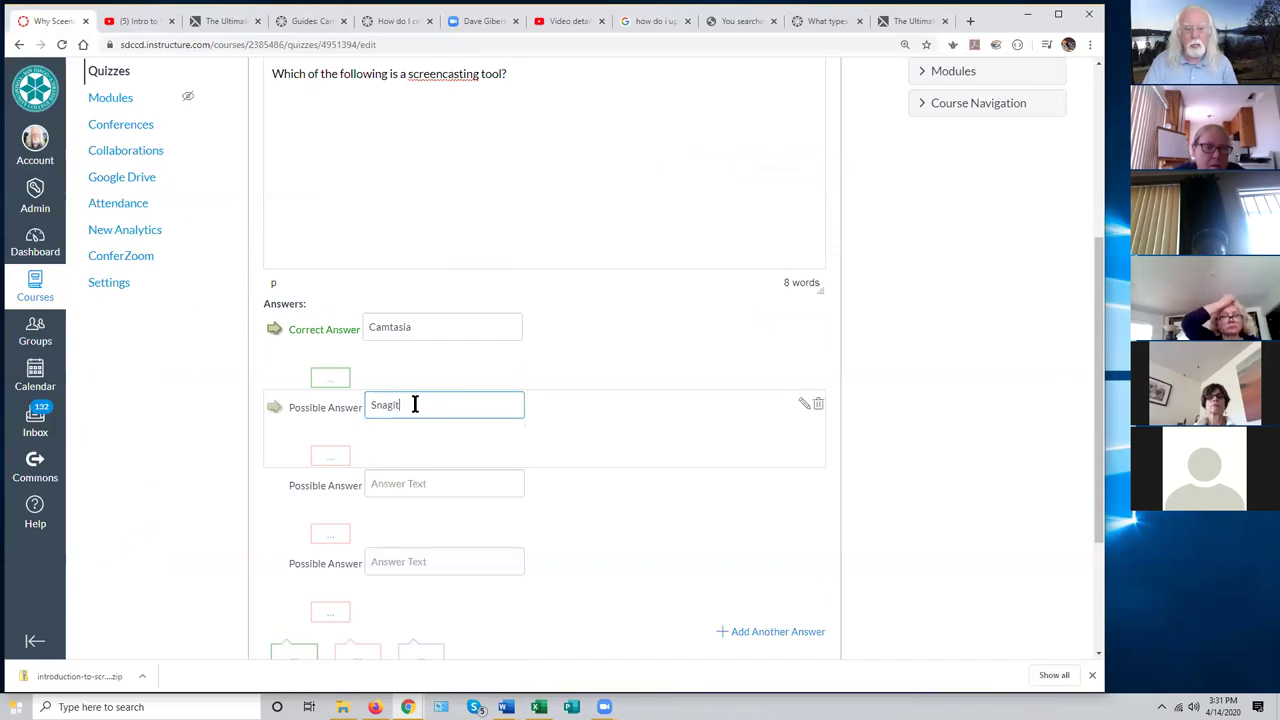
left_click(386, 484)
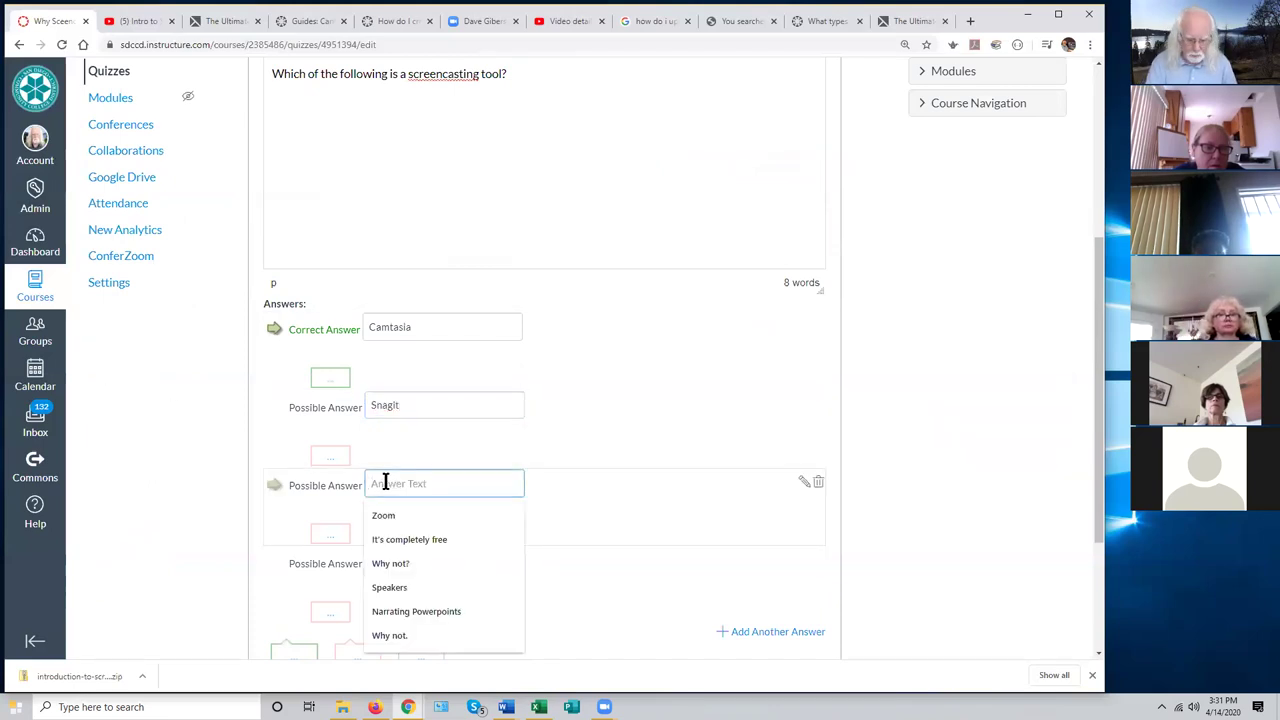
type("Zoom")
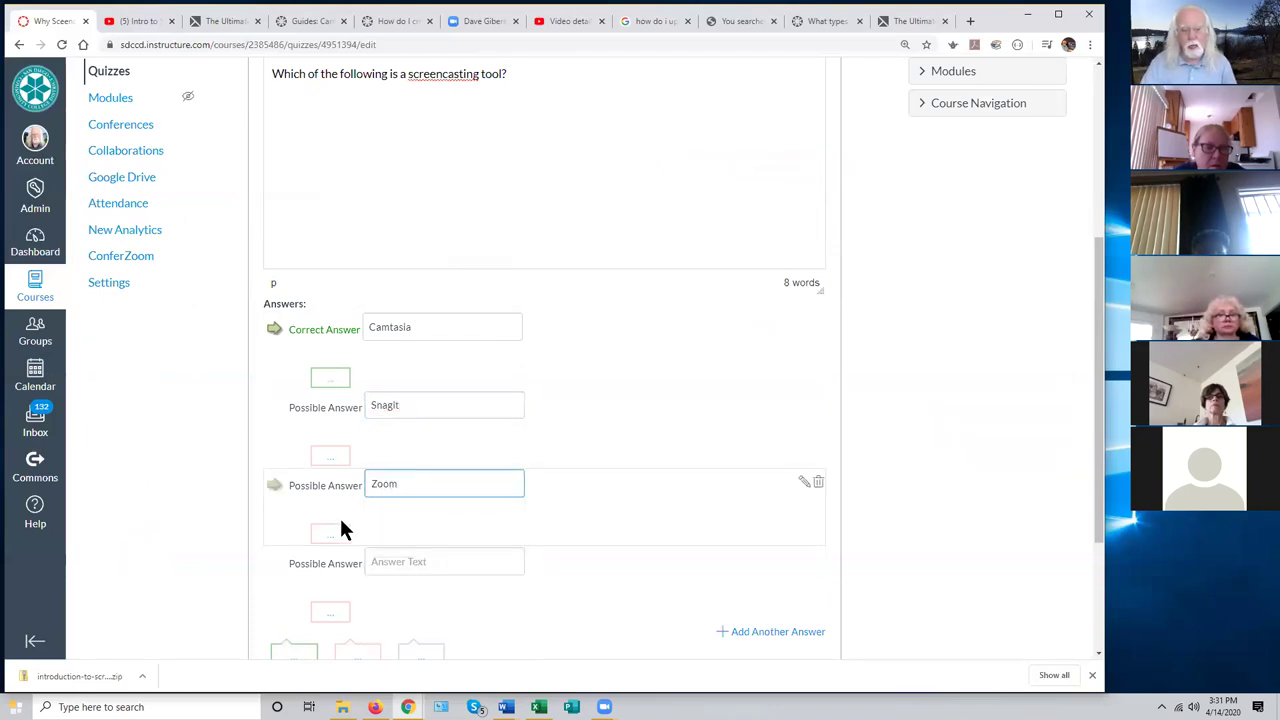
left_click(392, 561)
type("All of the above")
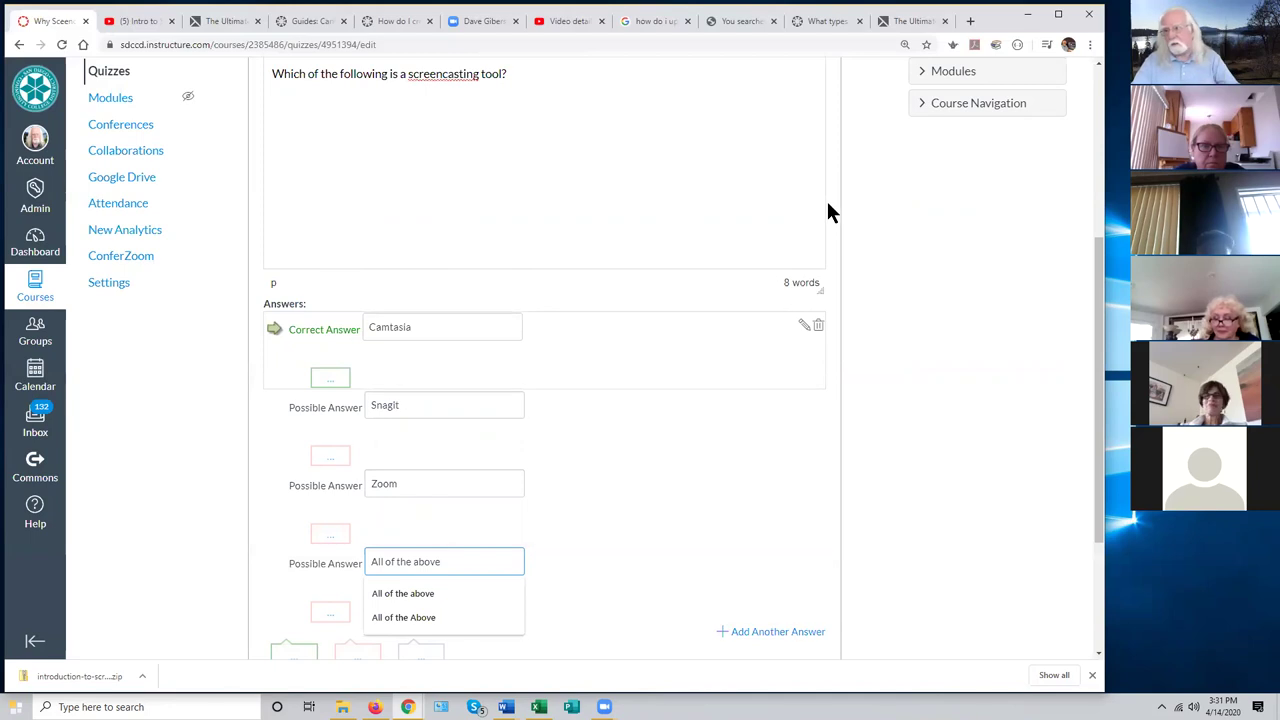
scroll(645, 420, "down", 3)
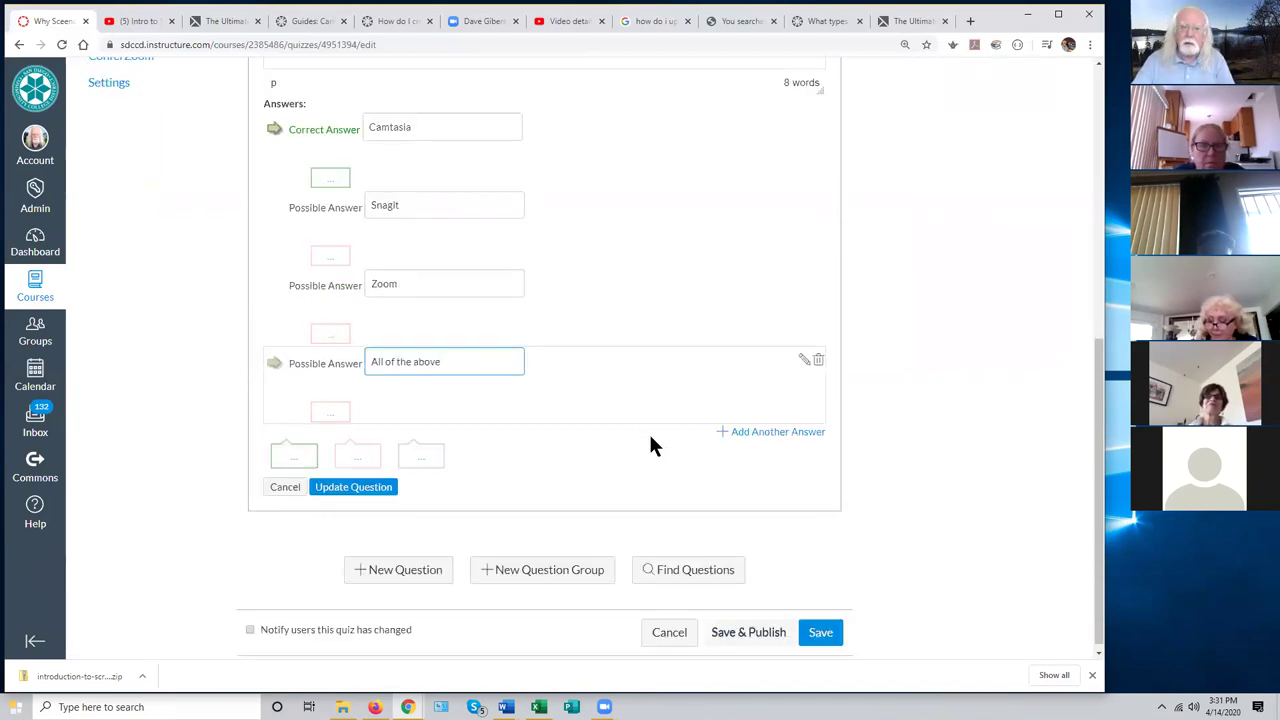
scroll(568, 420, "up", 2)
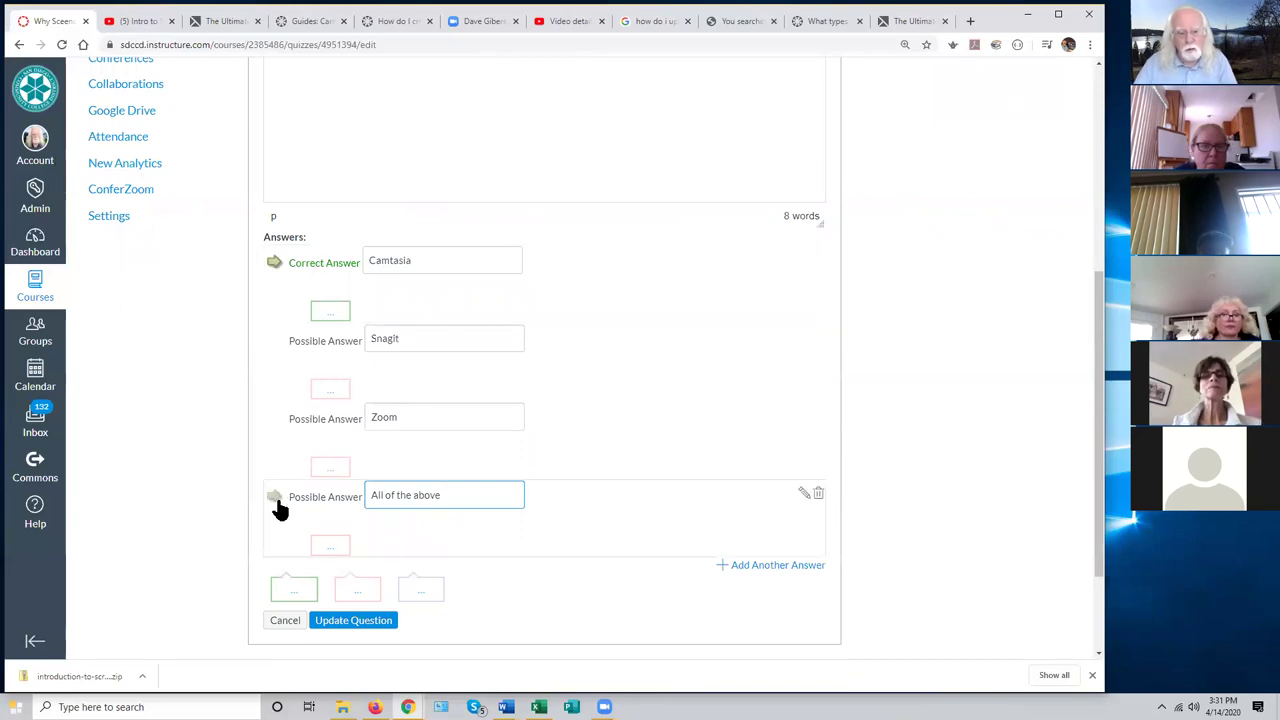
Mark 'All of the above' as the correct answer and update the question
left_click(309, 500)
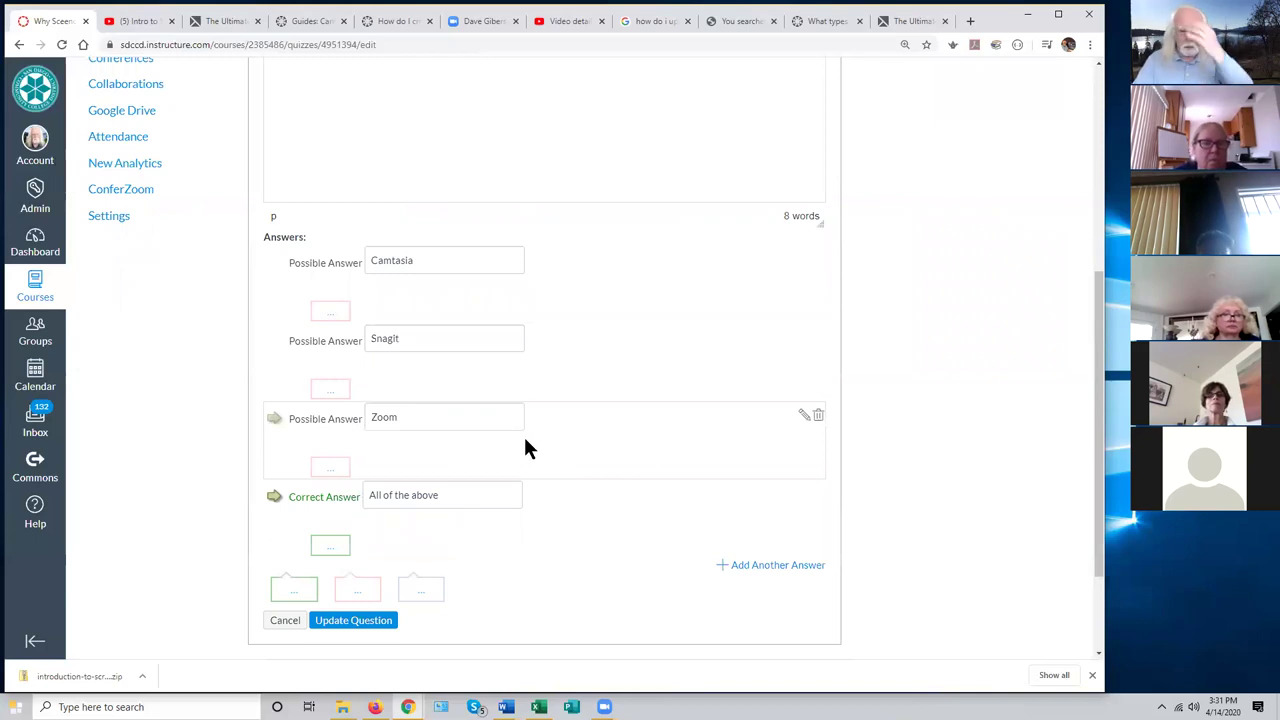
scroll(524, 443, "down", 1)
scroll(522, 440, "up", 5)
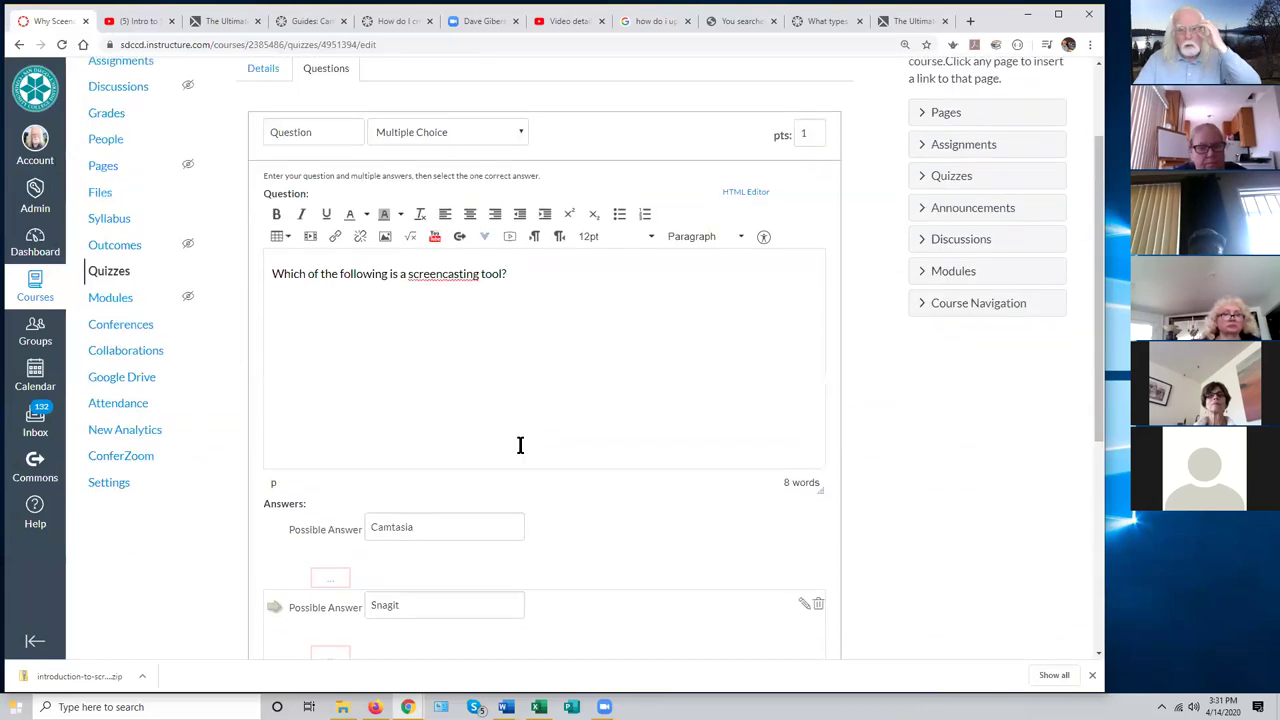
scroll(520, 446, "down", 6)
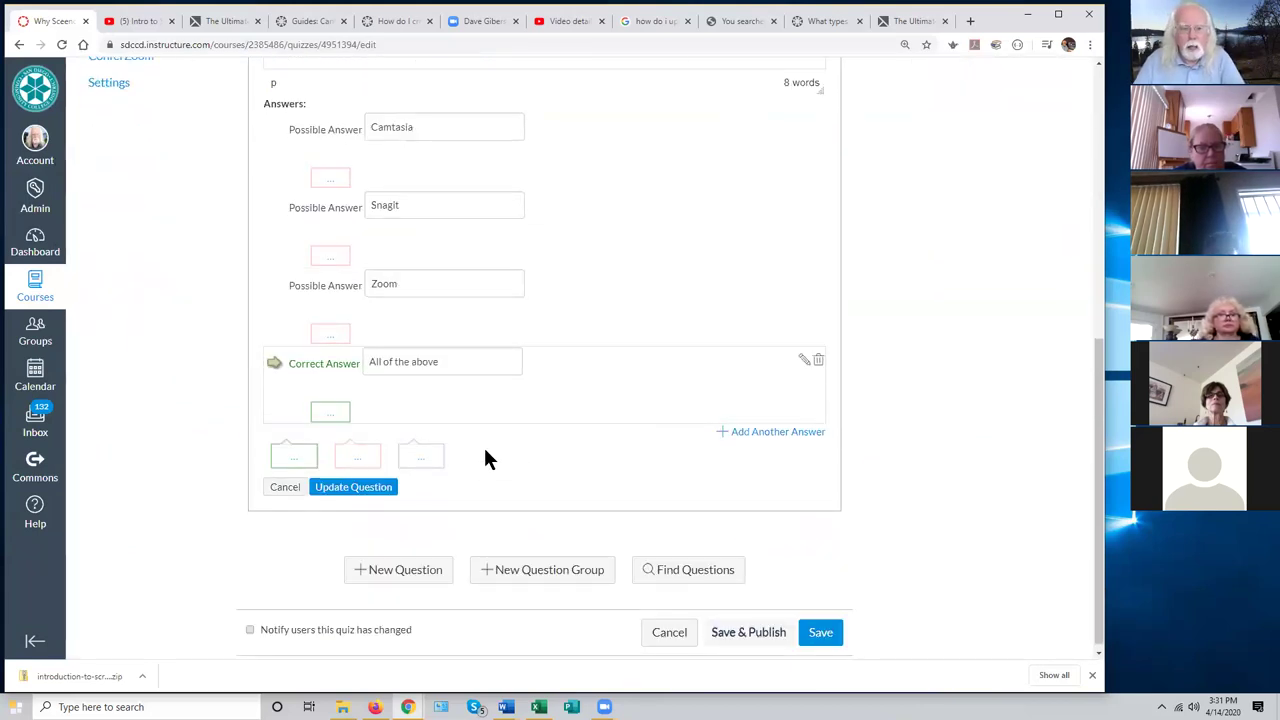
scroll(493, 447, "up", 2)
scroll(493, 442, "down", 2)
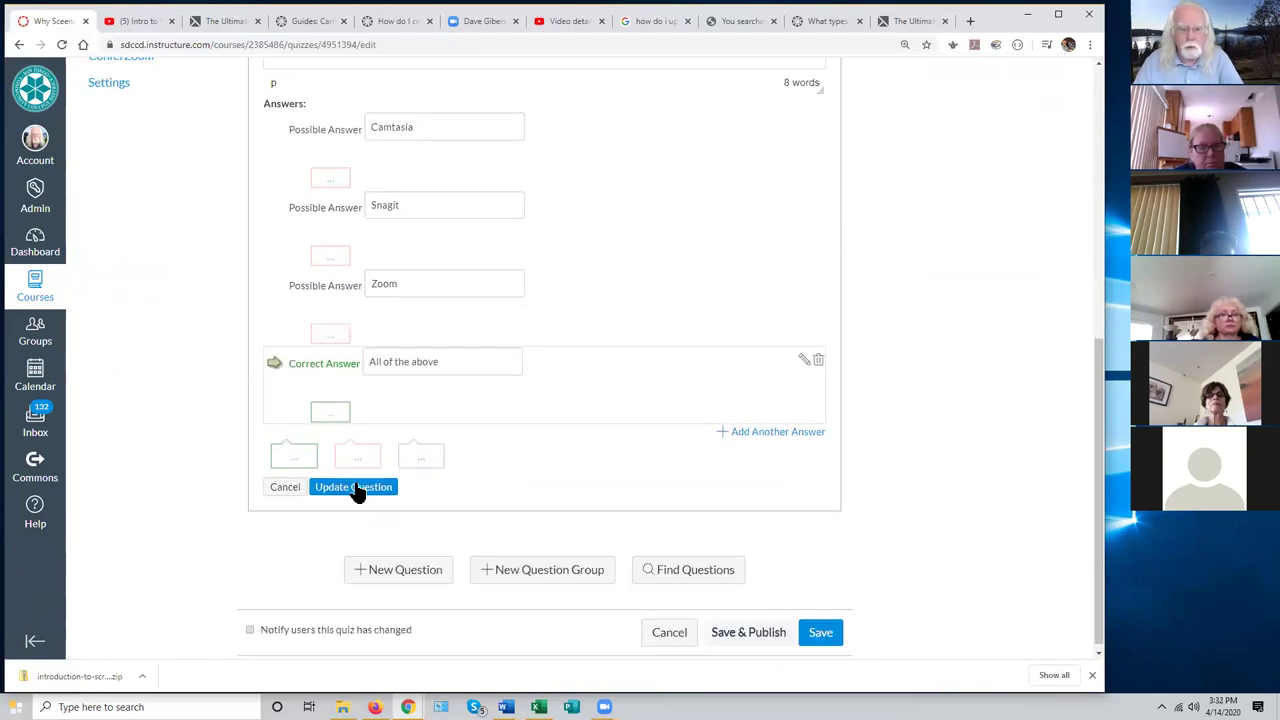
left_click(356, 487)
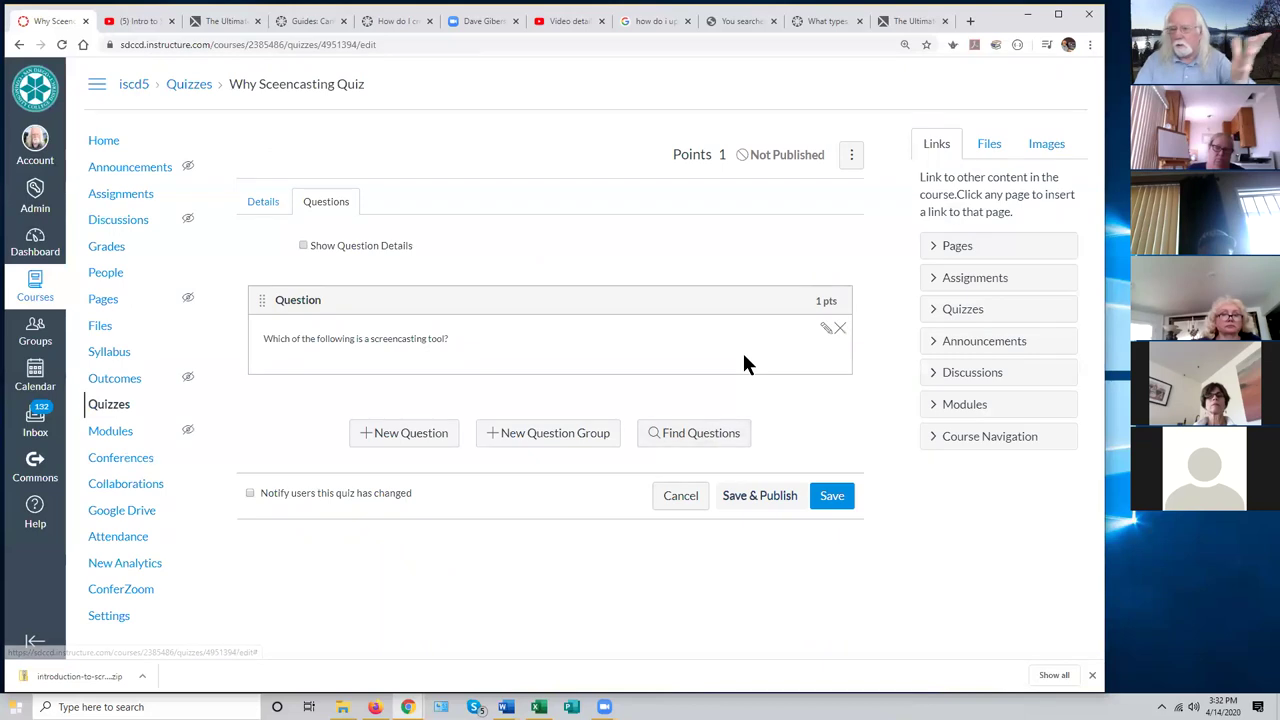
Add Questions 3 and 4 from the Pool for Screencasting bank to the quiz
left_click(712, 442)
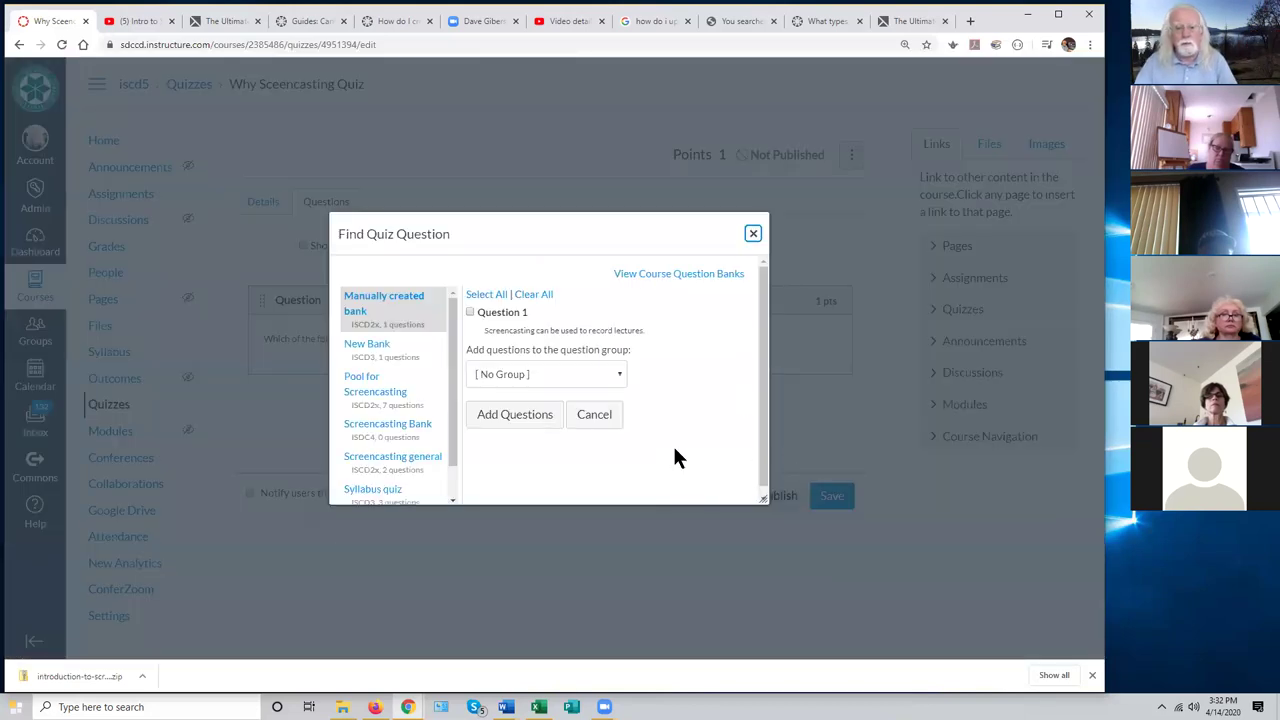
left_click_drag(449, 348, 447, 378)
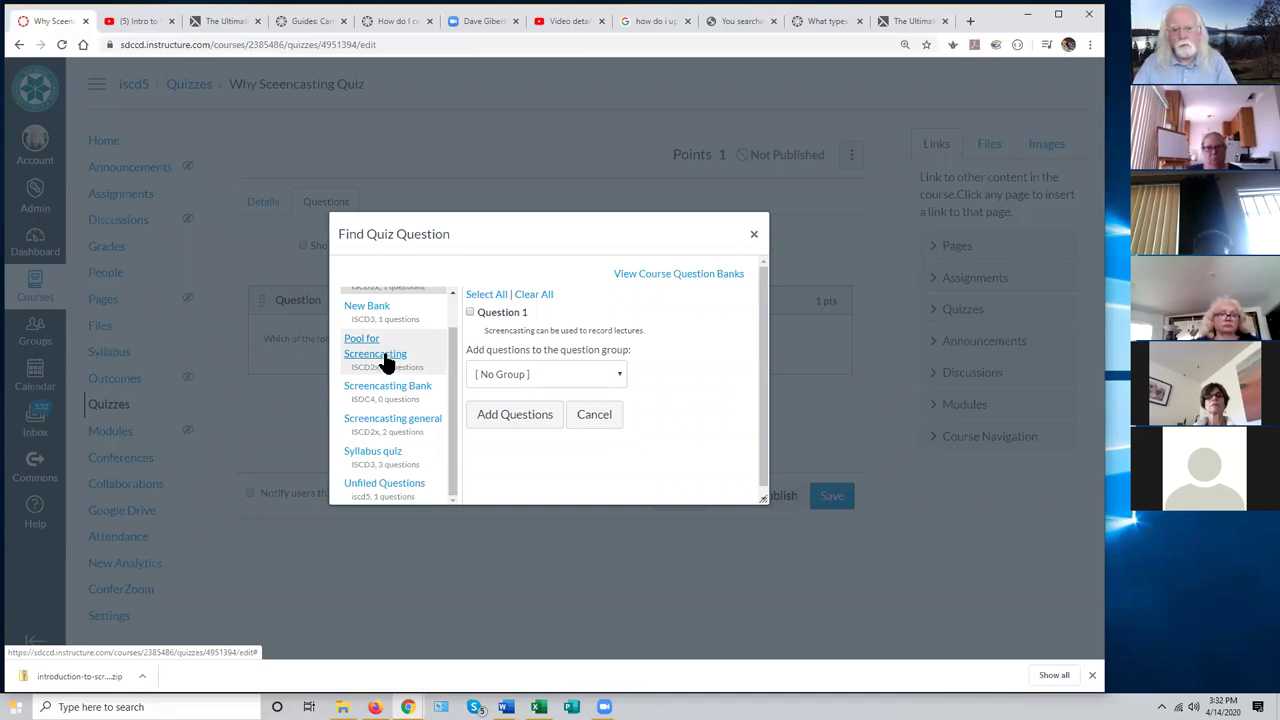
left_click(385, 360)
left_click_drag(741, 375, 728, 470)
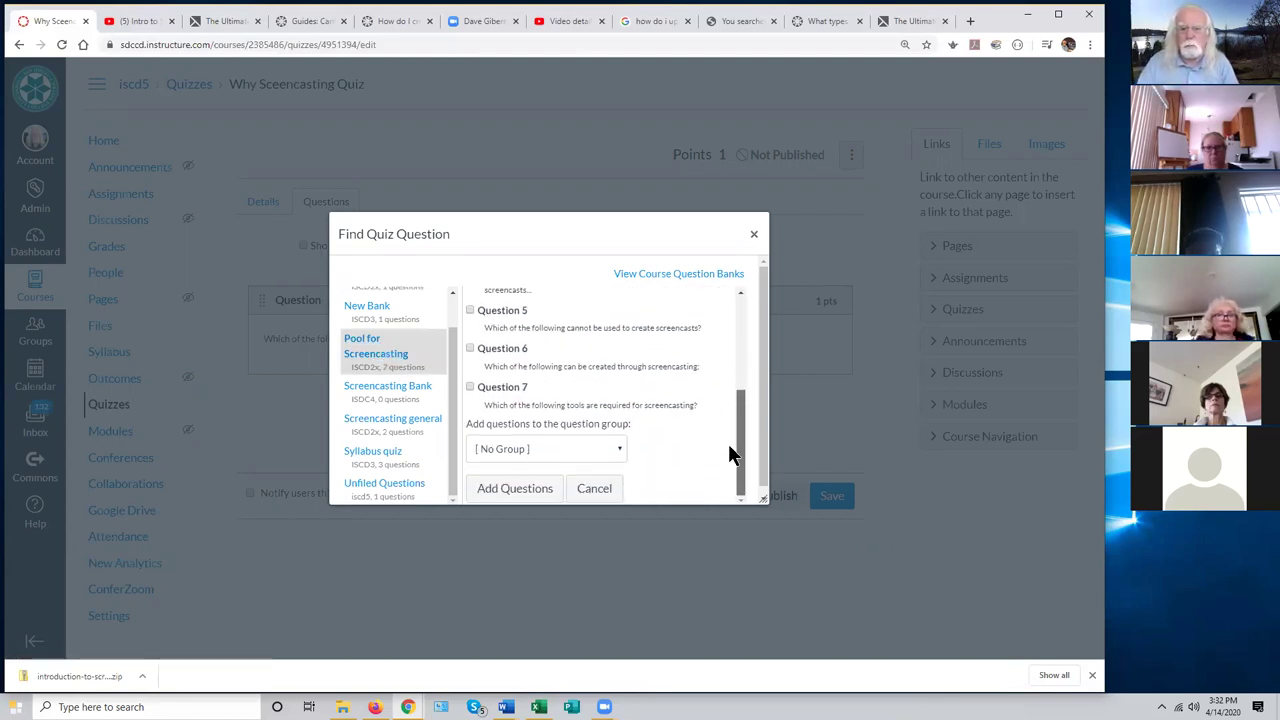
scroll(735, 389, "up", 2)
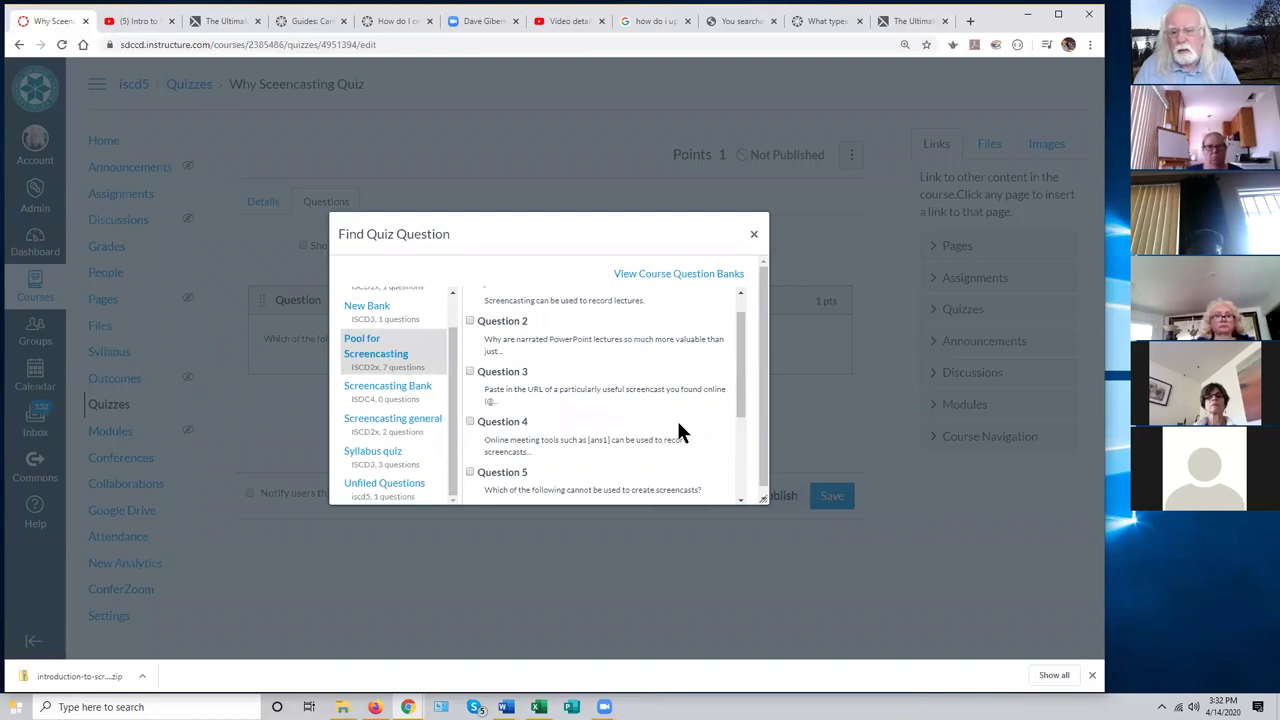
left_click(470, 373)
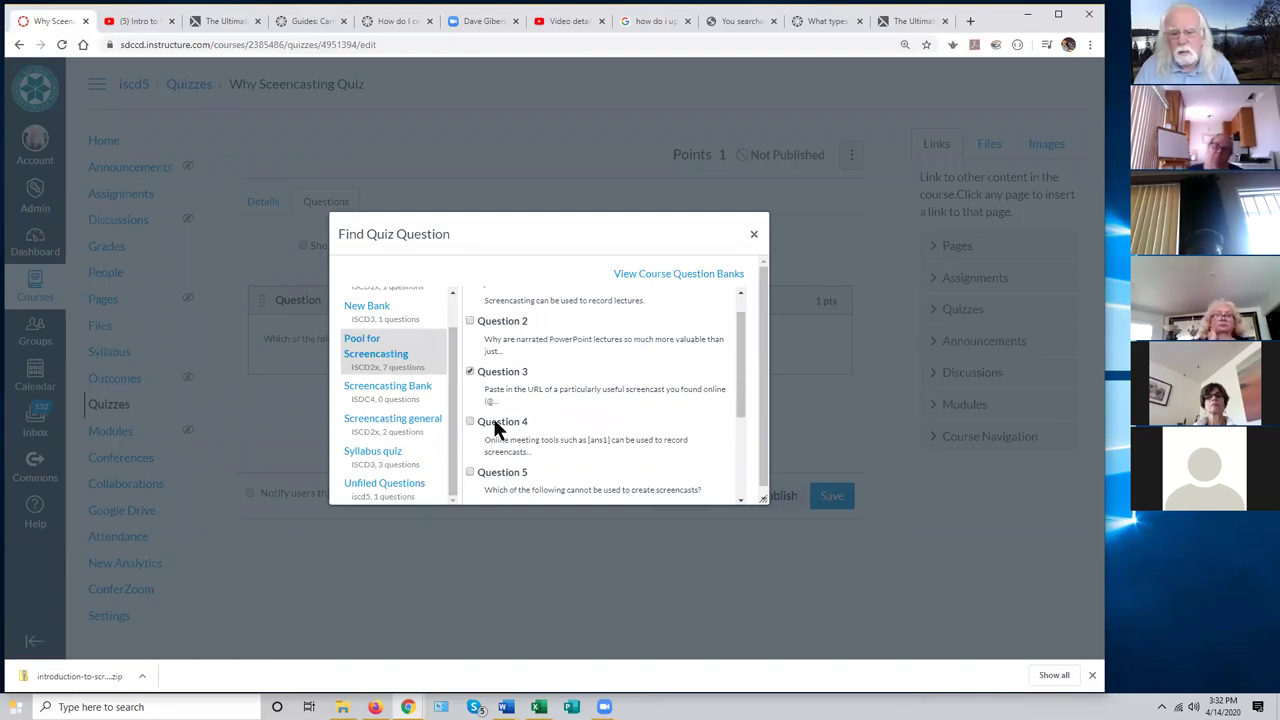
left_click(470, 423)
left_click_drag(740, 410, 734, 491)
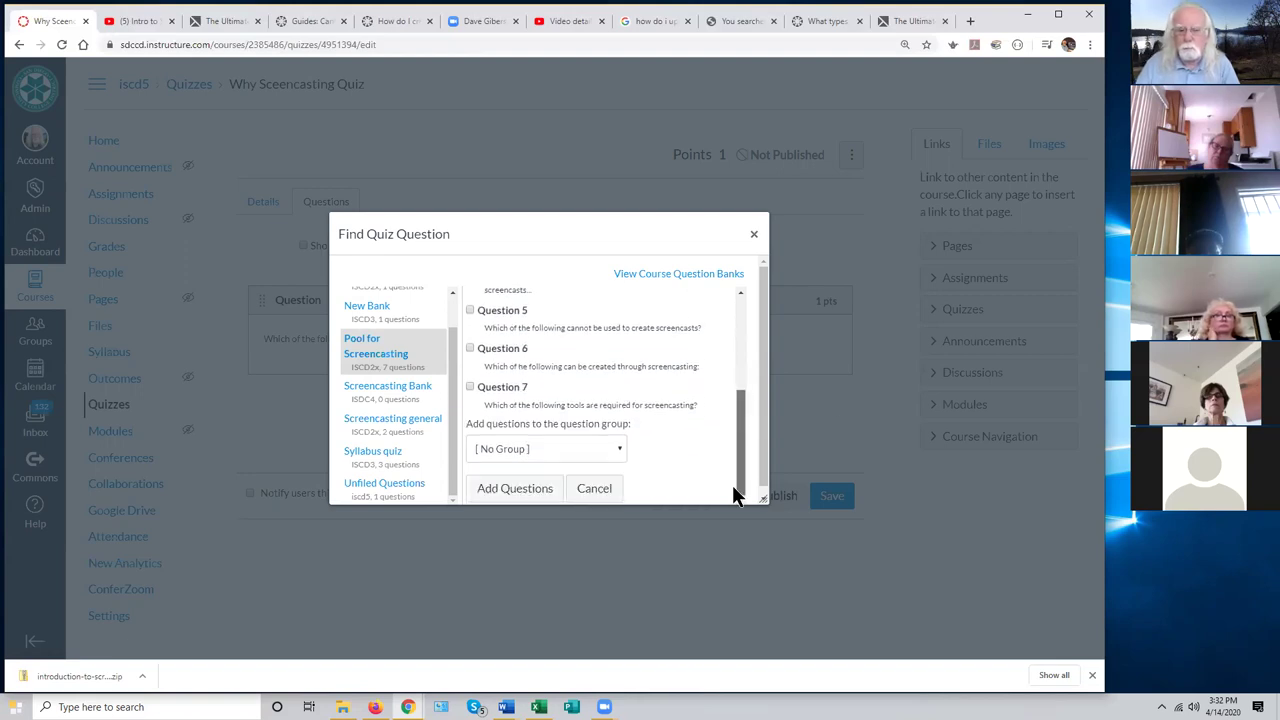
left_click(540, 489)
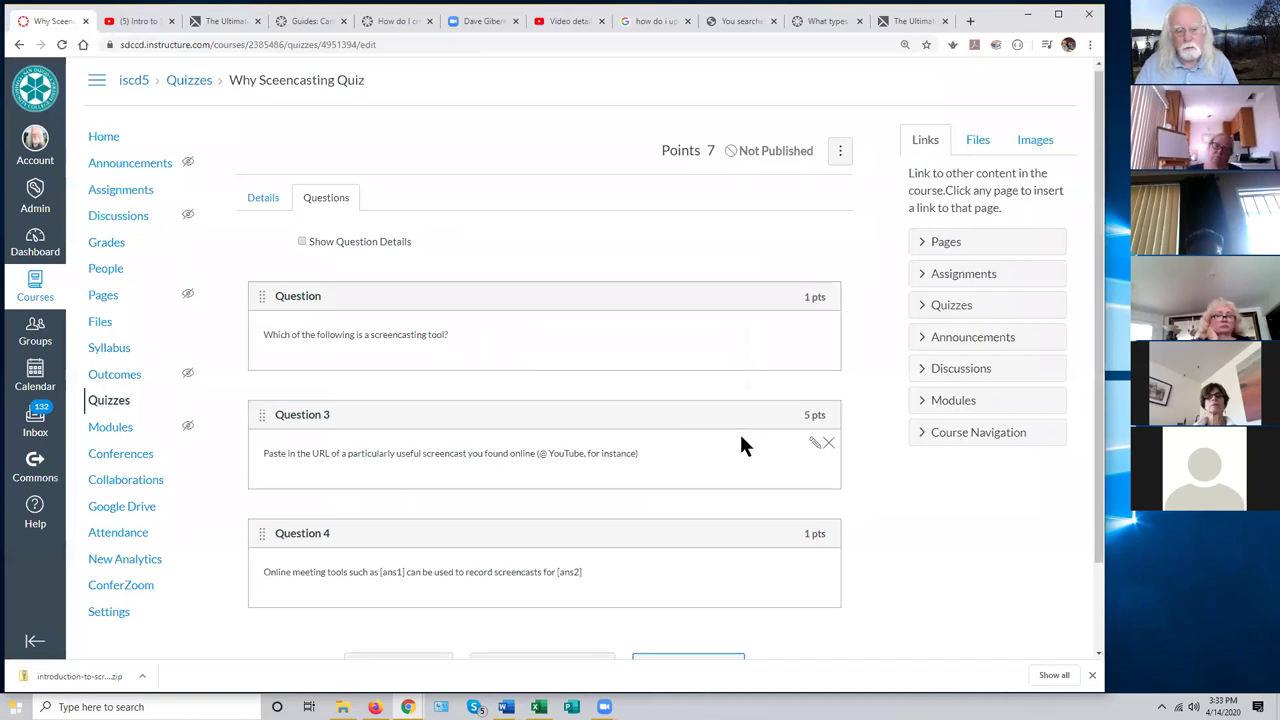
scroll(741, 445, "down", 1)
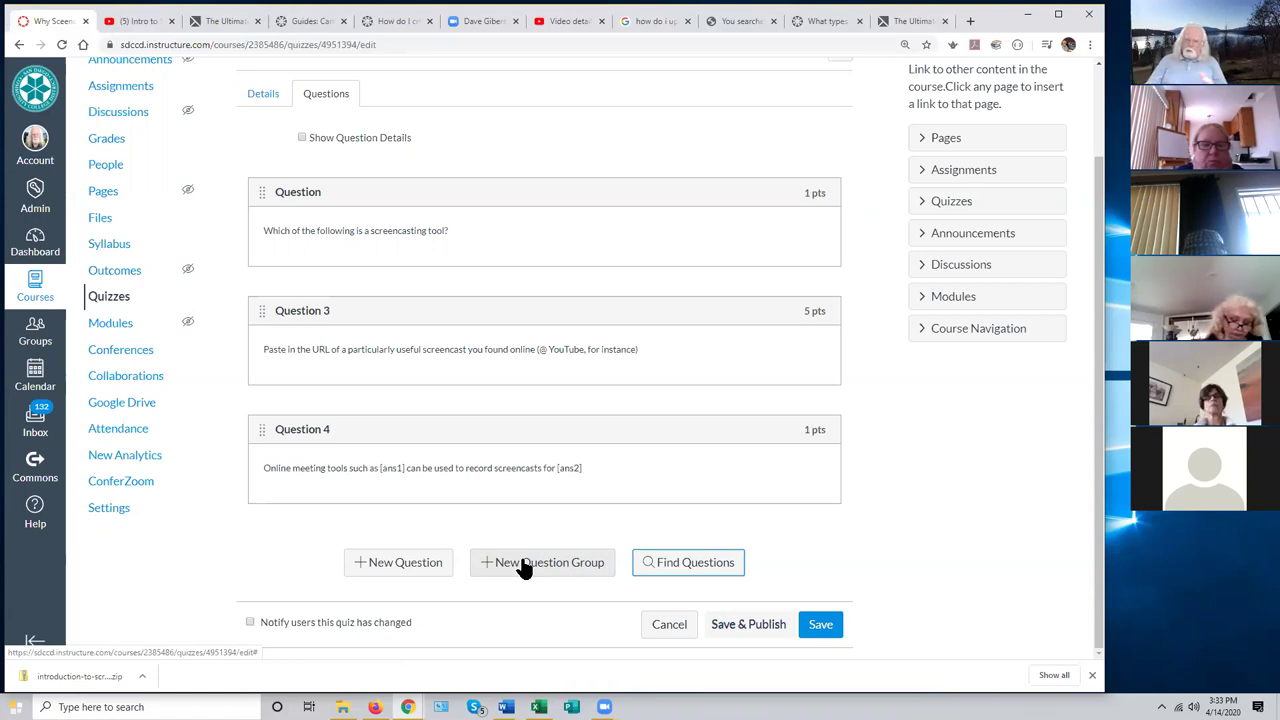
Create a new question group named 'Group 1' linked to the Pool for Screencasting bank
left_click(543, 573)
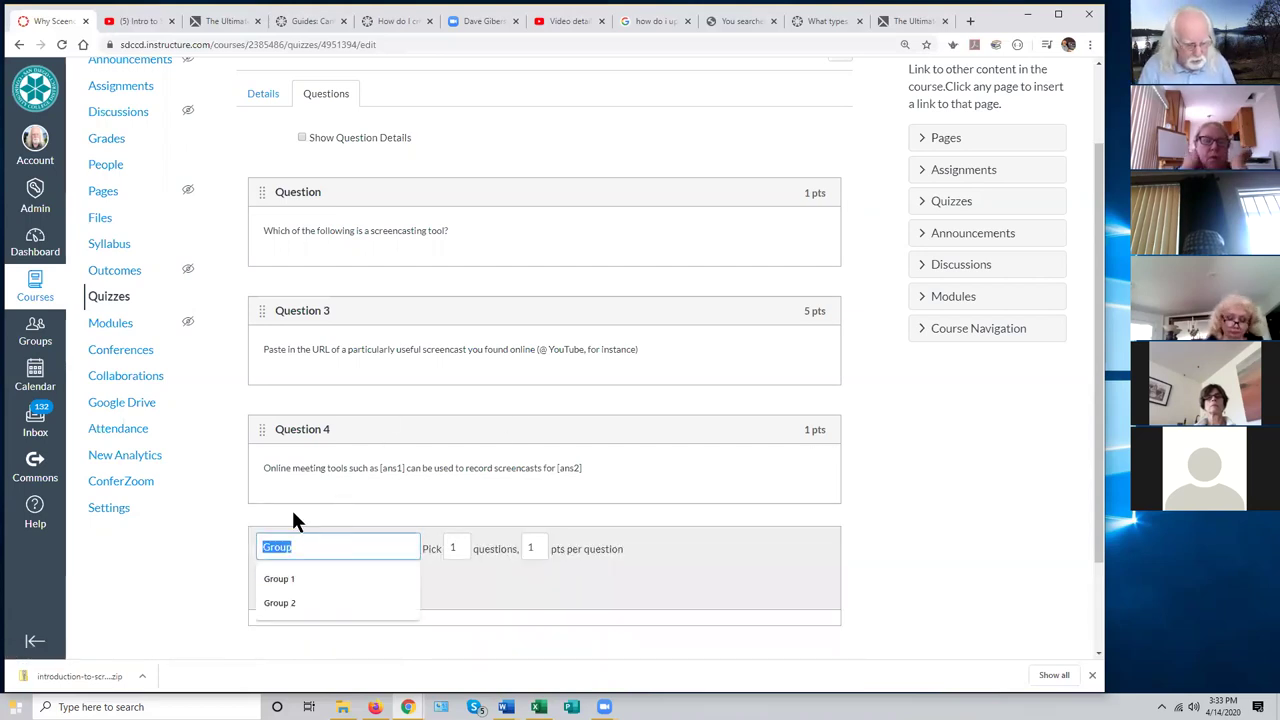
type("1")
key("BackSpace")
type("Group 1")
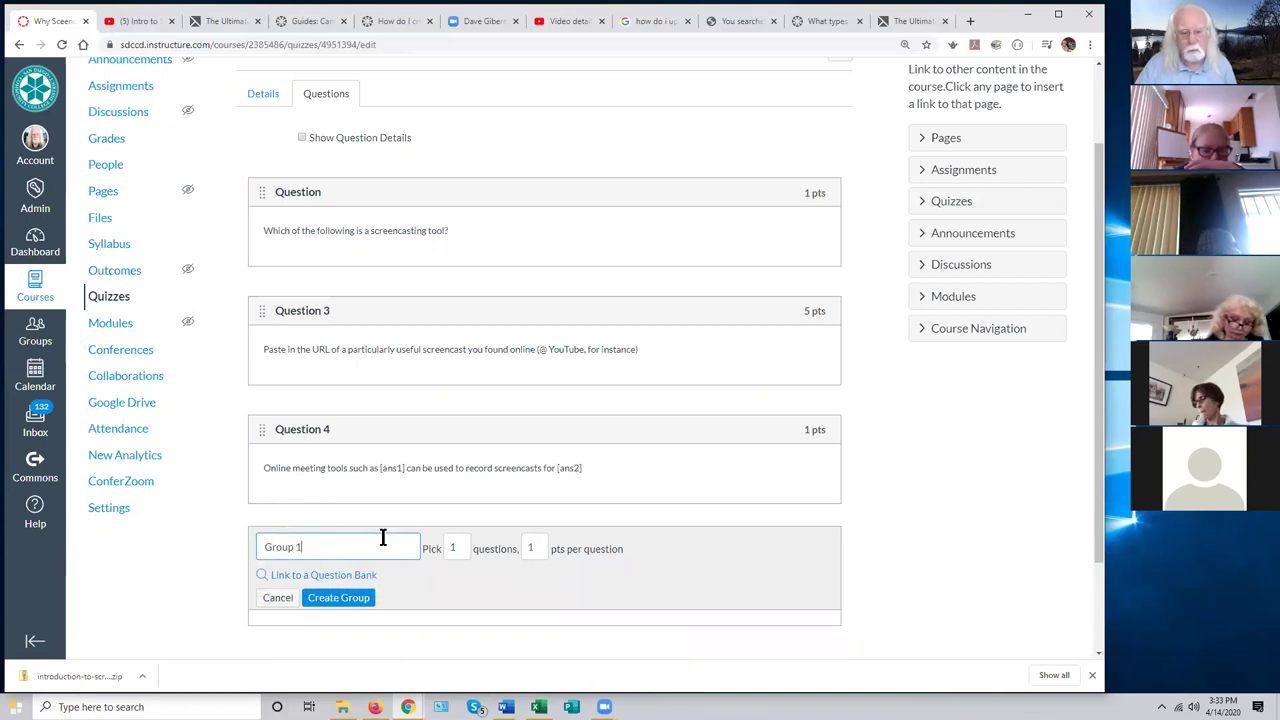
left_click(345, 577)
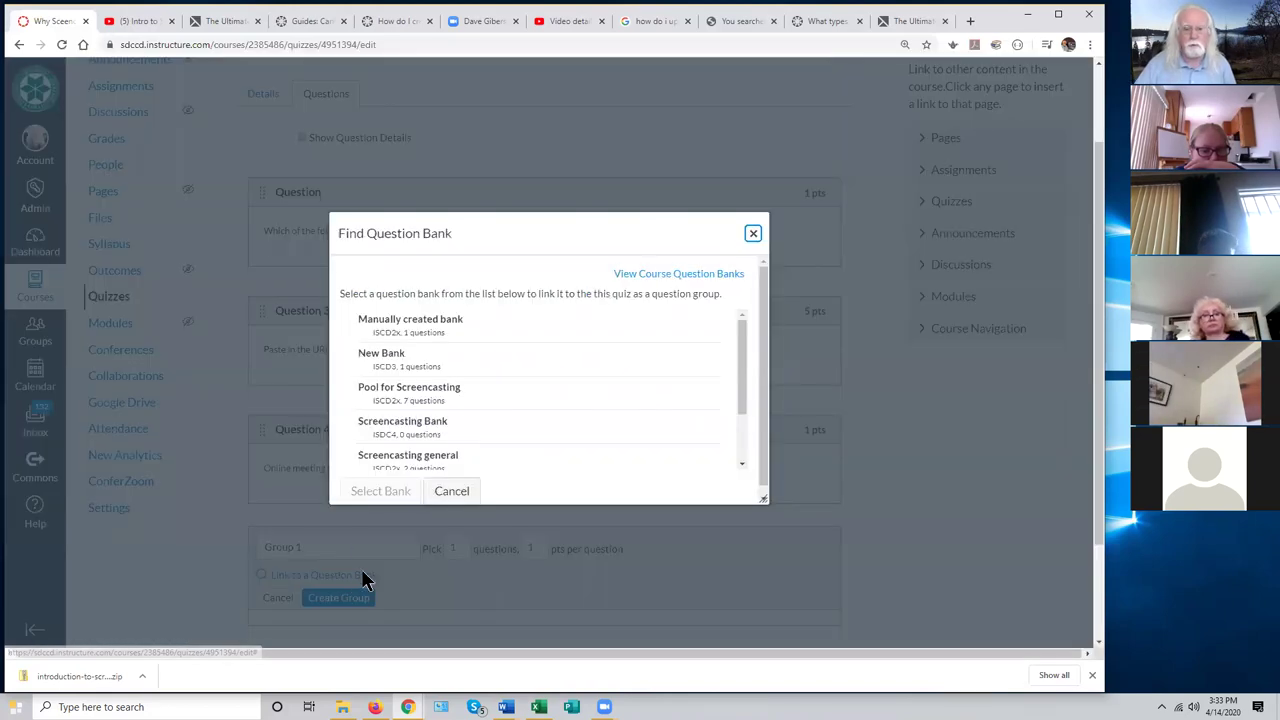
left_click(425, 397)
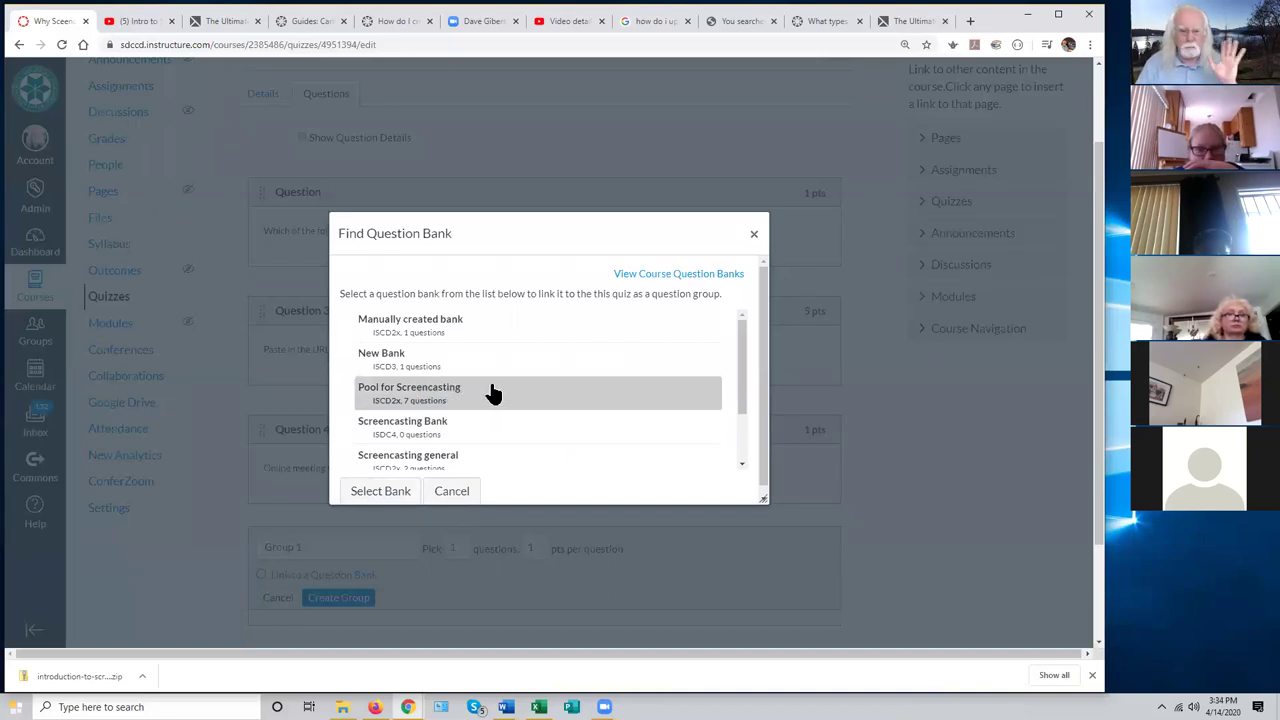
left_click(381, 493)
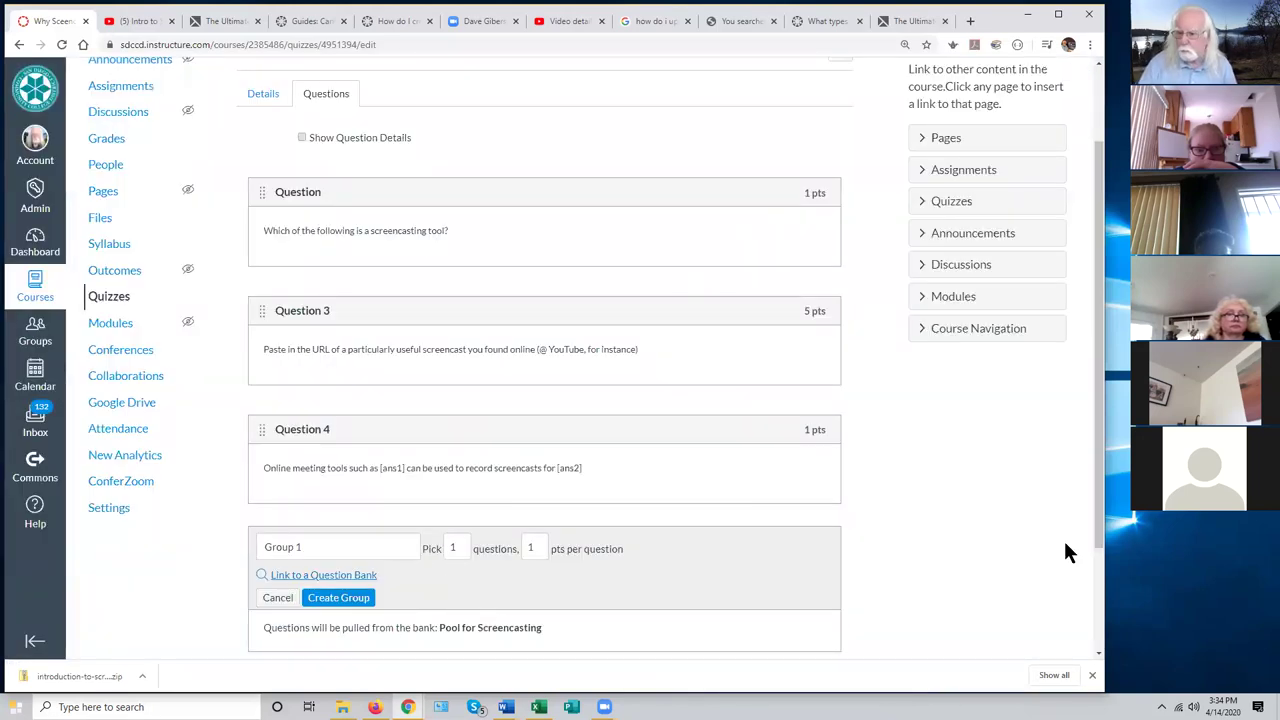
Set the group to pick 2 questions at 2 pts each and create it
scroll(1094, 600, "down", 2)
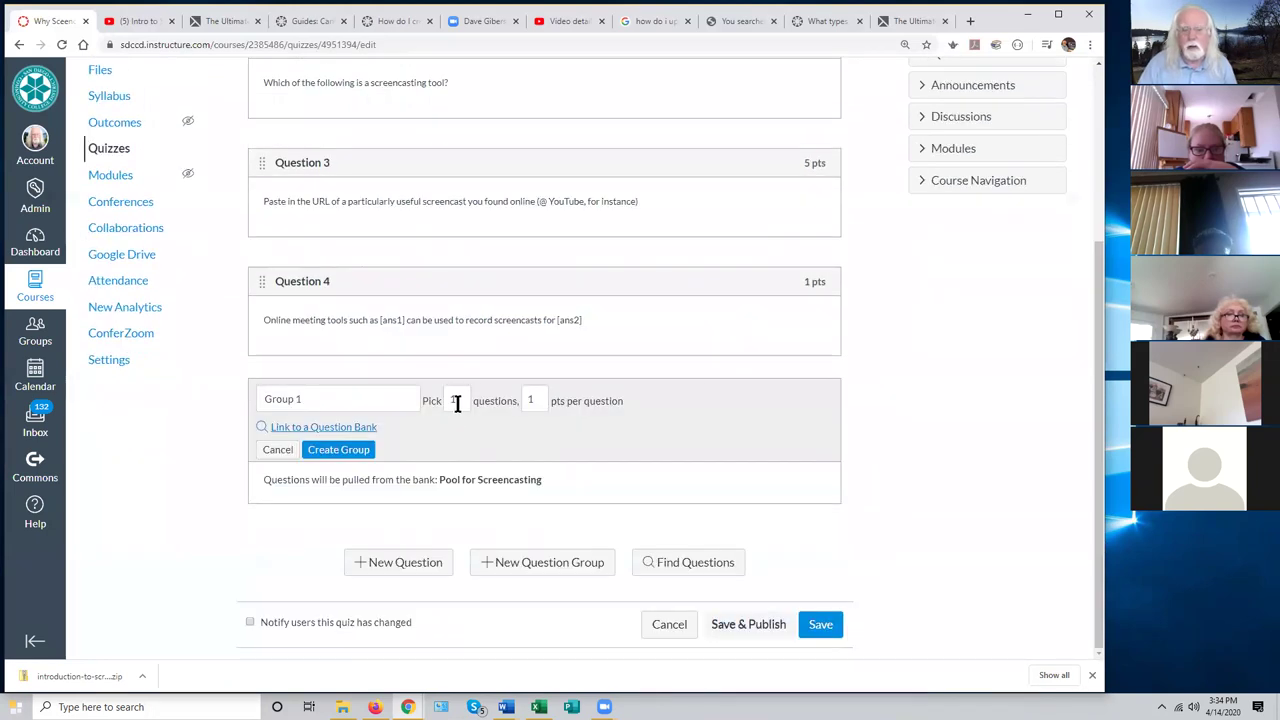
double_click(455, 400)
type("2")
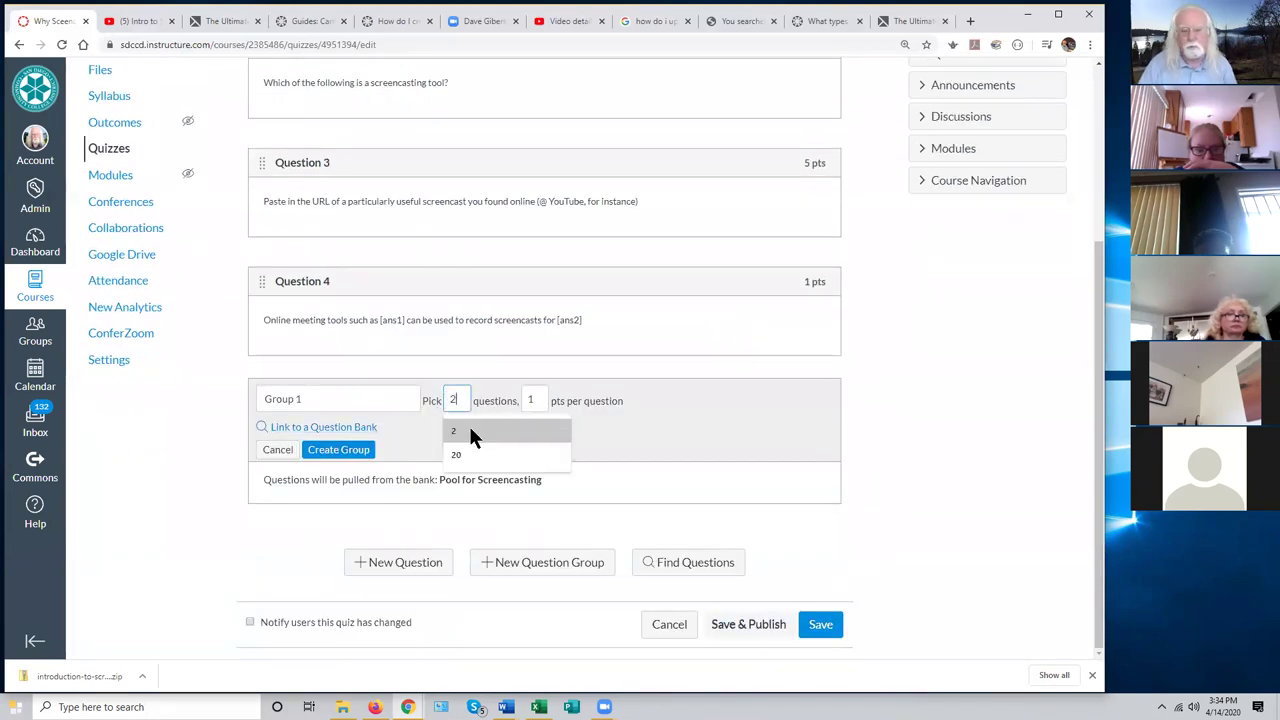
left_click(532, 401)
type("12")
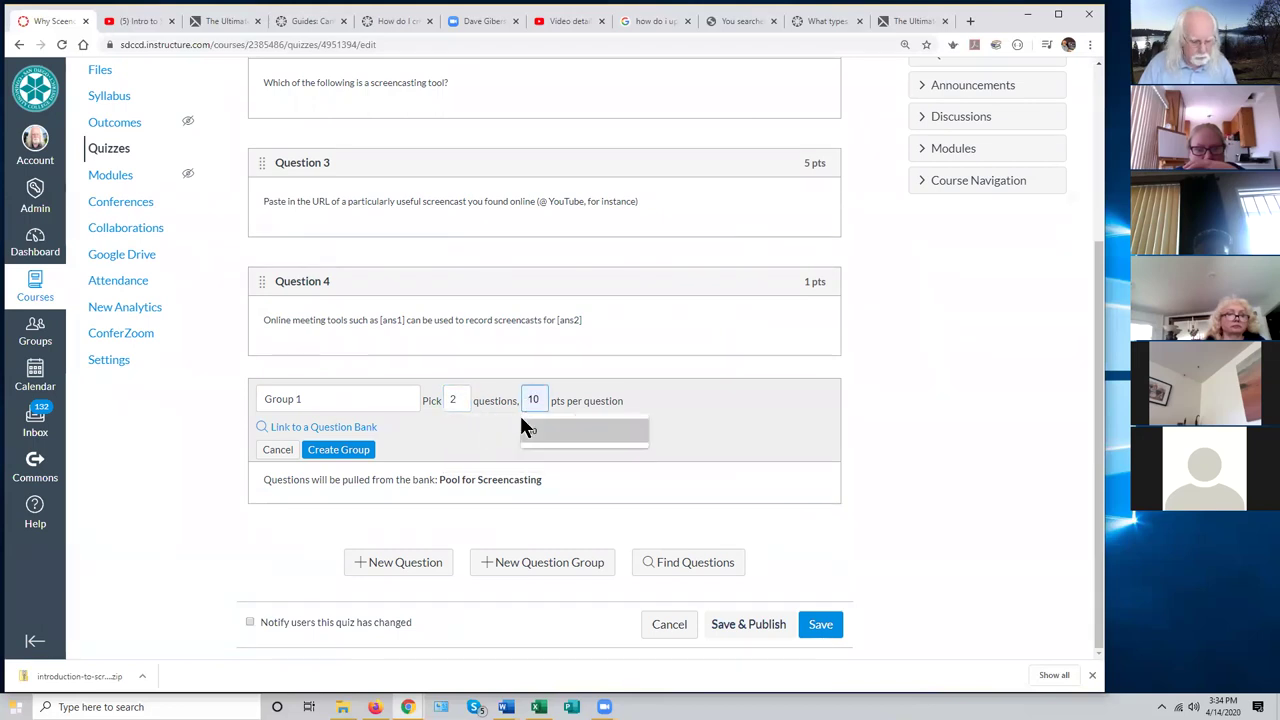
key("BackSpace")
key("BackSpace")
type("2")
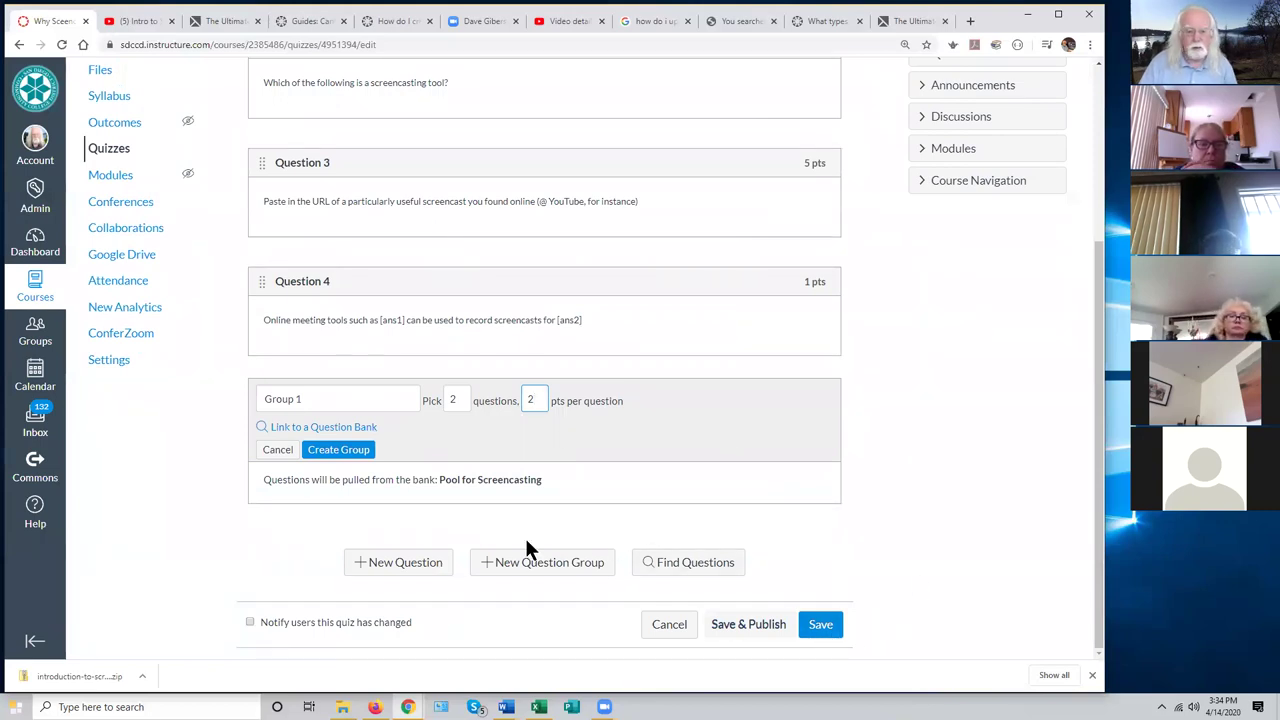
left_click(342, 450)
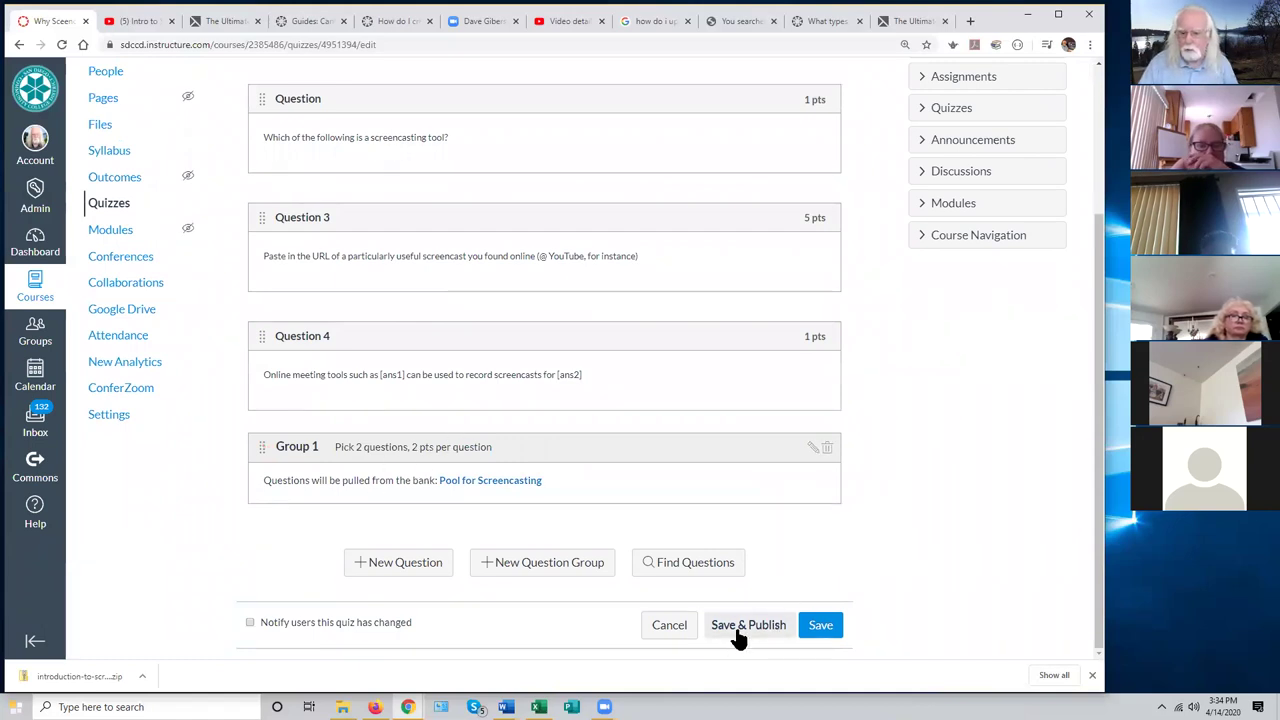
Save the quiz changes
left_click(818, 628)
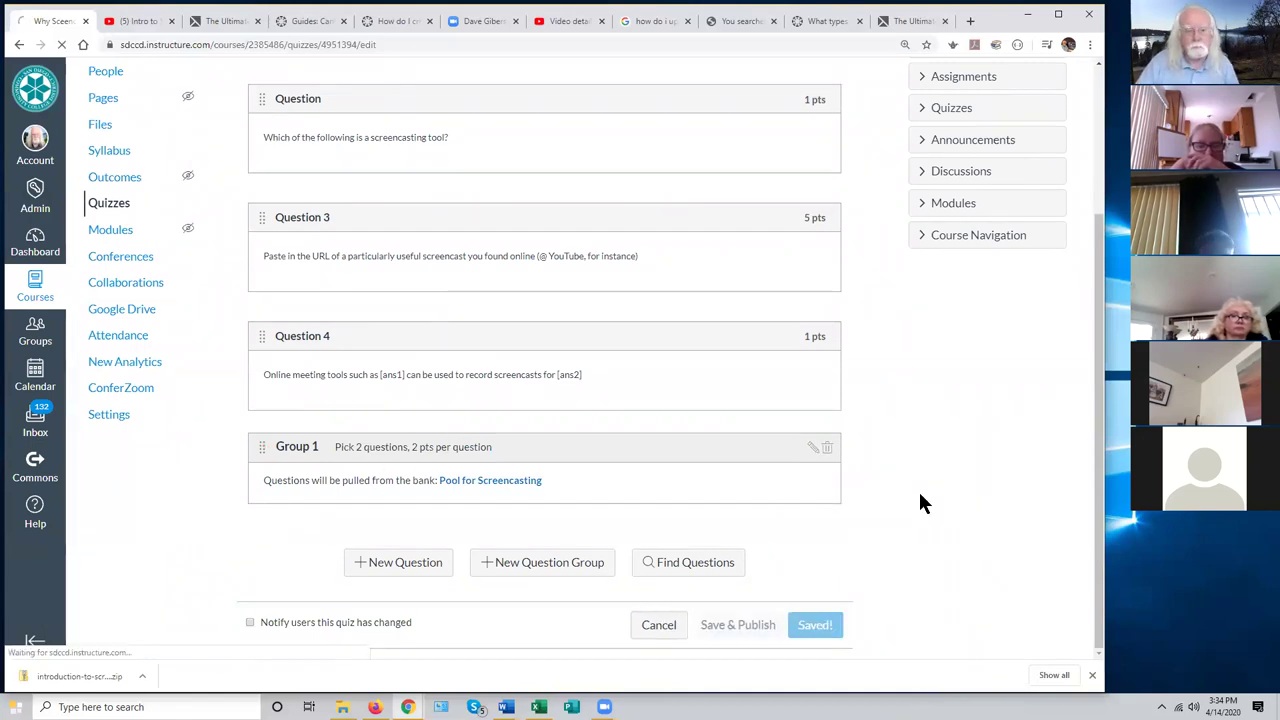
scroll(860, 490, "down", 2)
scroll(852, 490, "up", 2)
Preview the draft quiz's questions, then go to the course Modules page
left_click(737, 142)
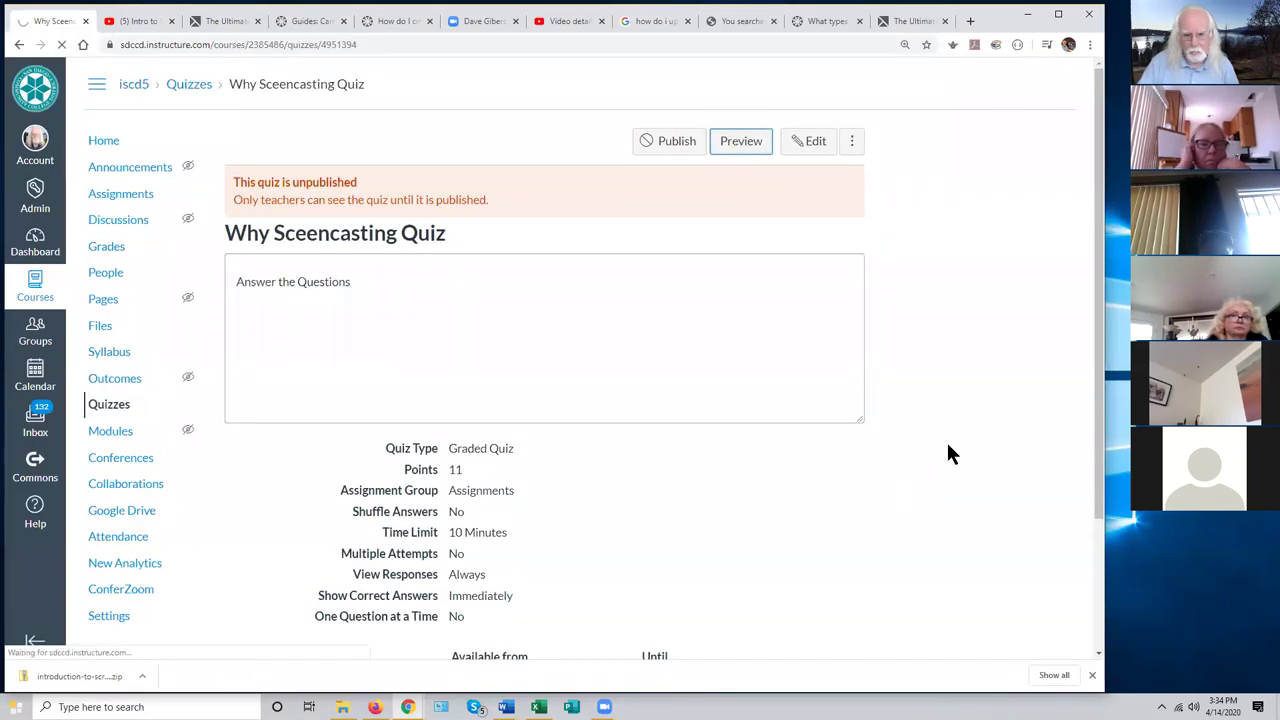
scroll(943, 456, "down", 1)
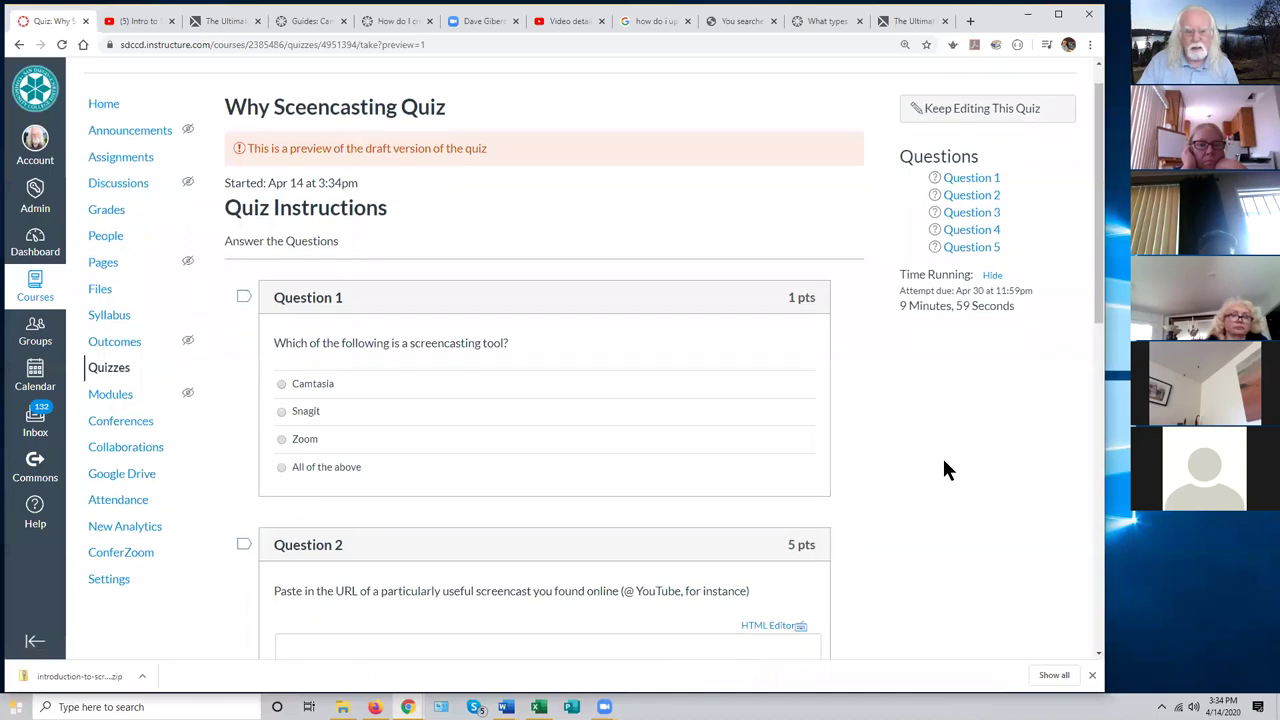
scroll(948, 470, "down", 5)
scroll(700, 240, "up", 3)
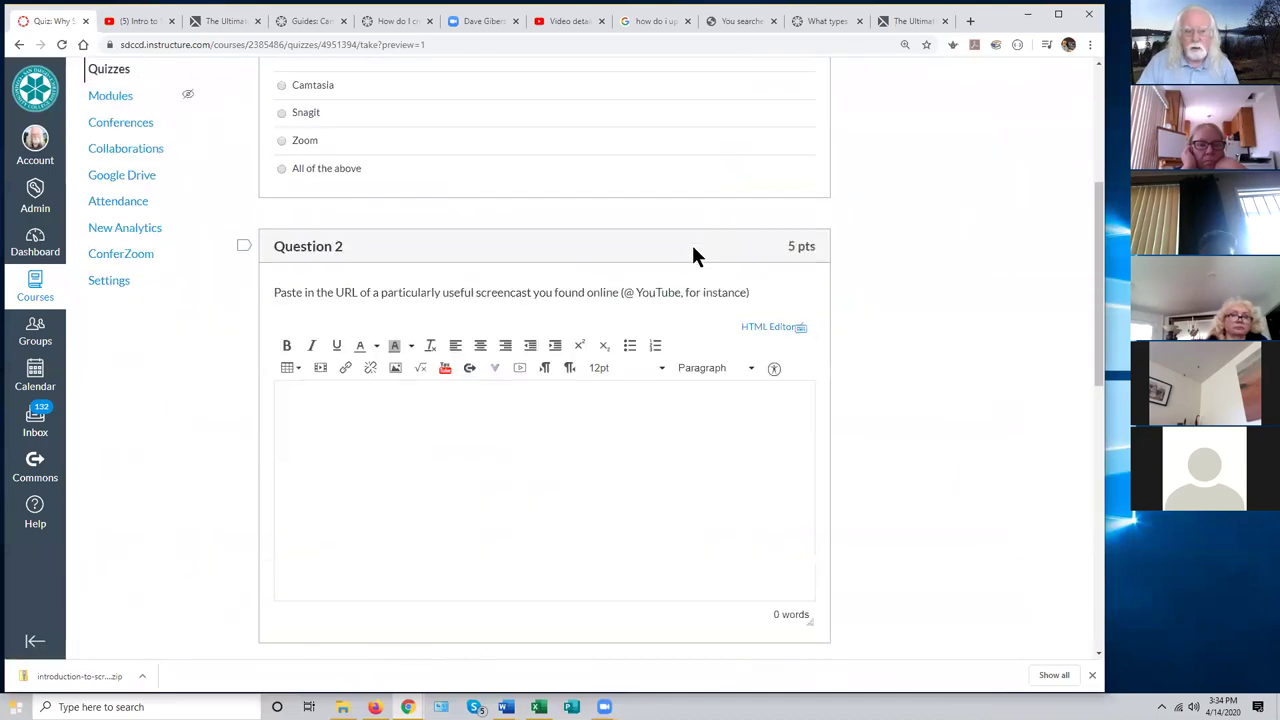
scroll(640, 215, "up", 3)
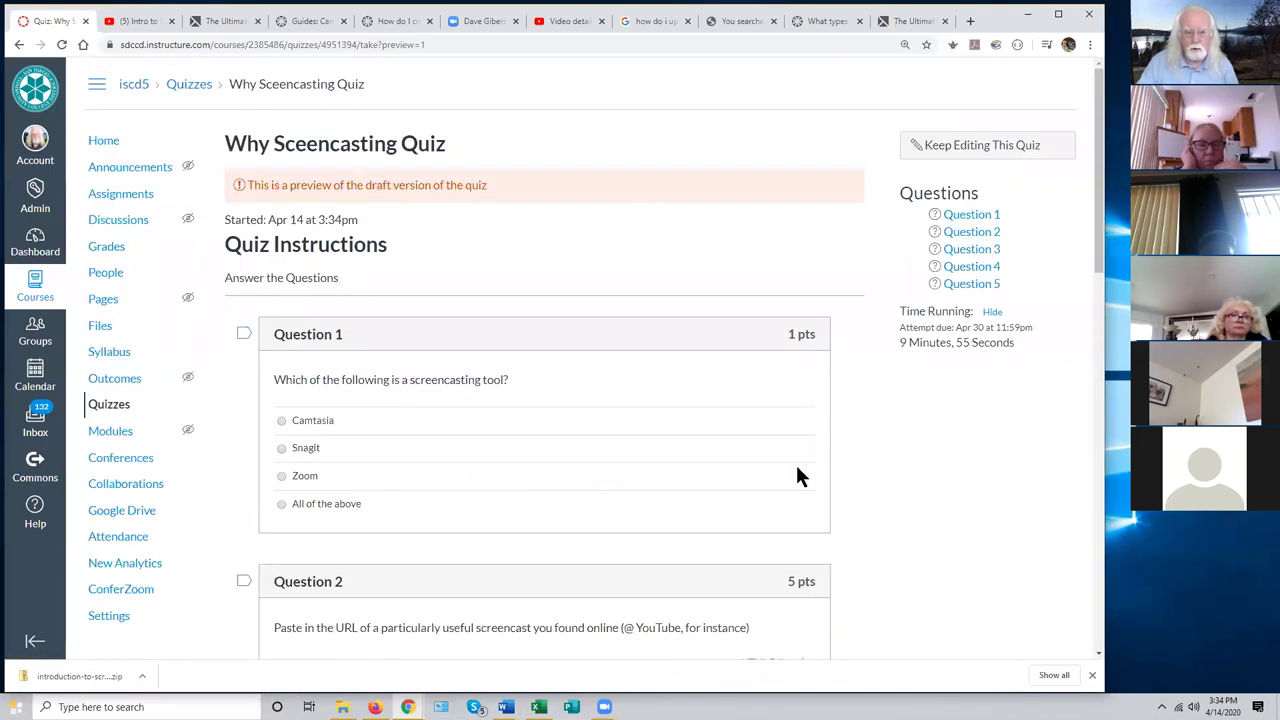
scroll(945, 492, "down", 3)
scroll(945, 492, "down", 4)
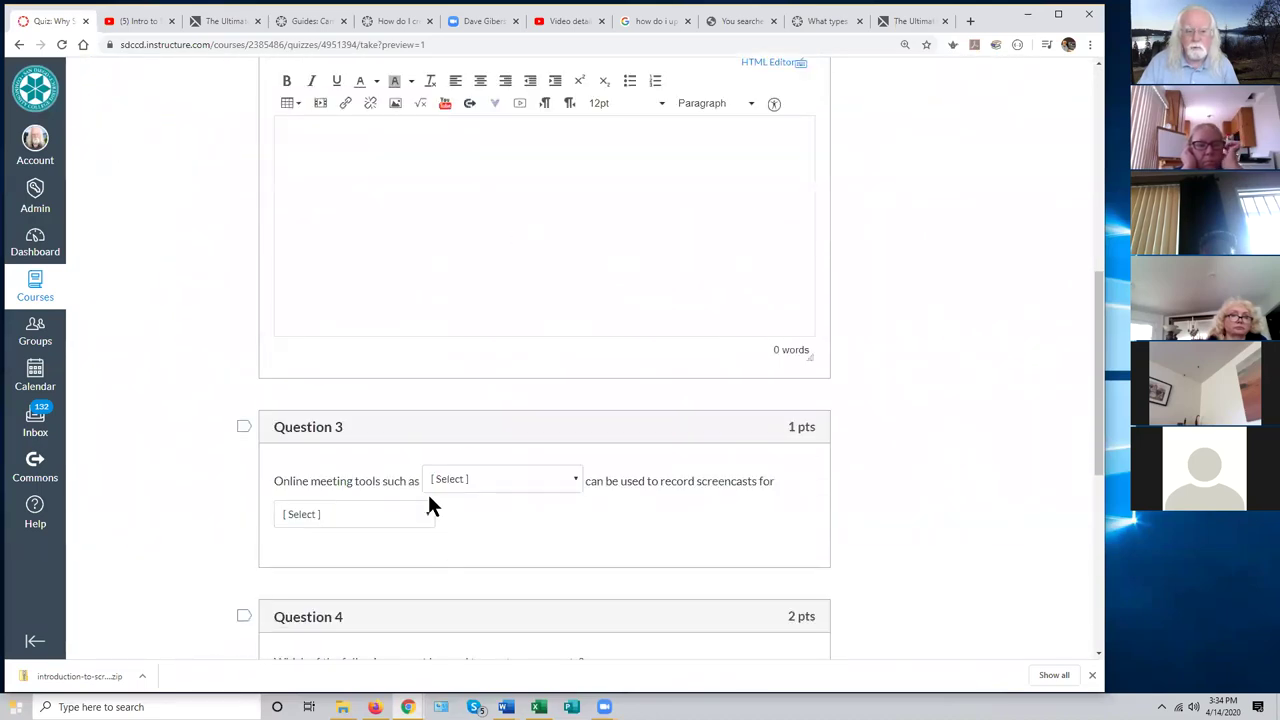
scroll(1052, 520, "down", 5)
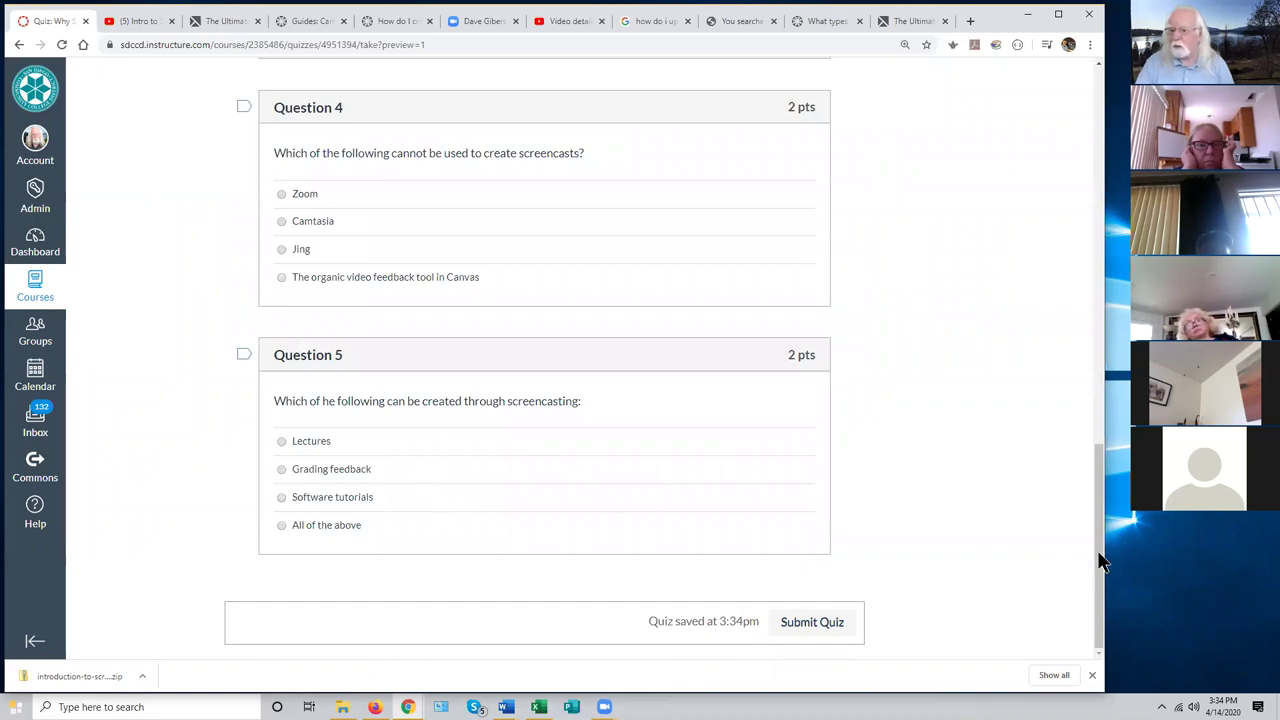
left_click_drag(1100, 563, 1086, 134)
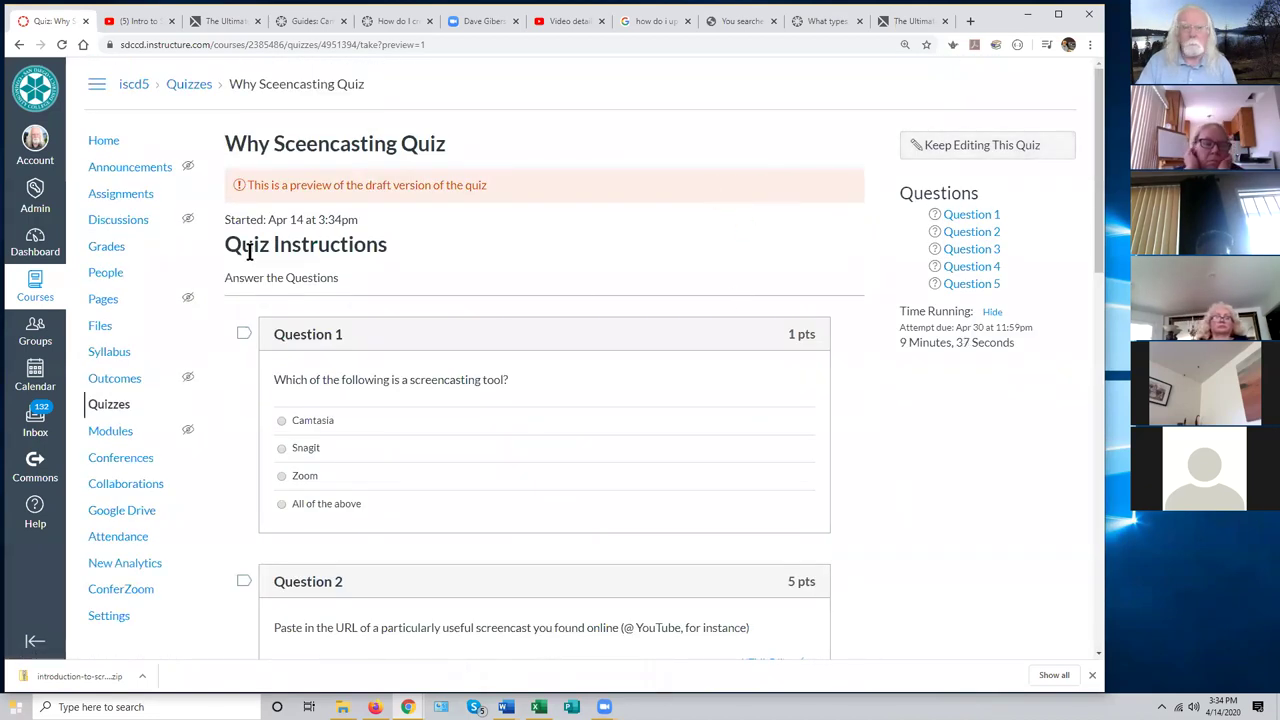
left_click(110, 431)
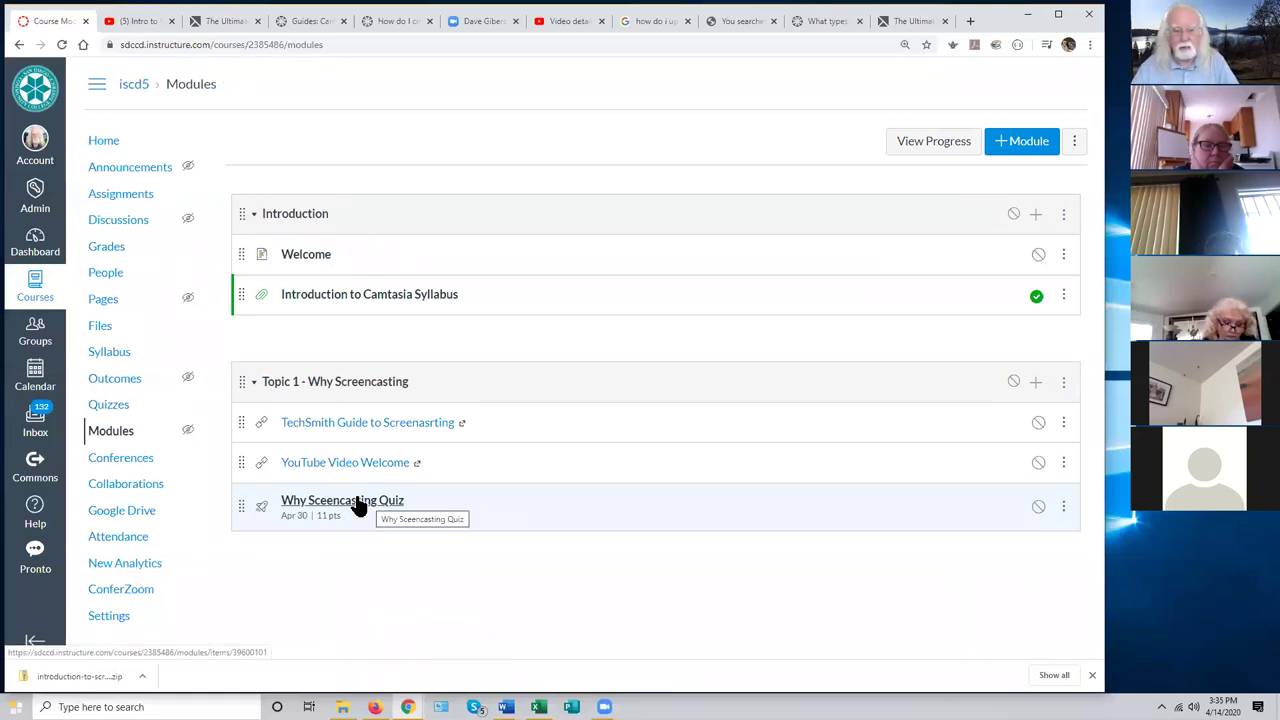
Open Why Sceencasting Quiz from Modules, come back, and go to the course home page
left_click(368, 503)
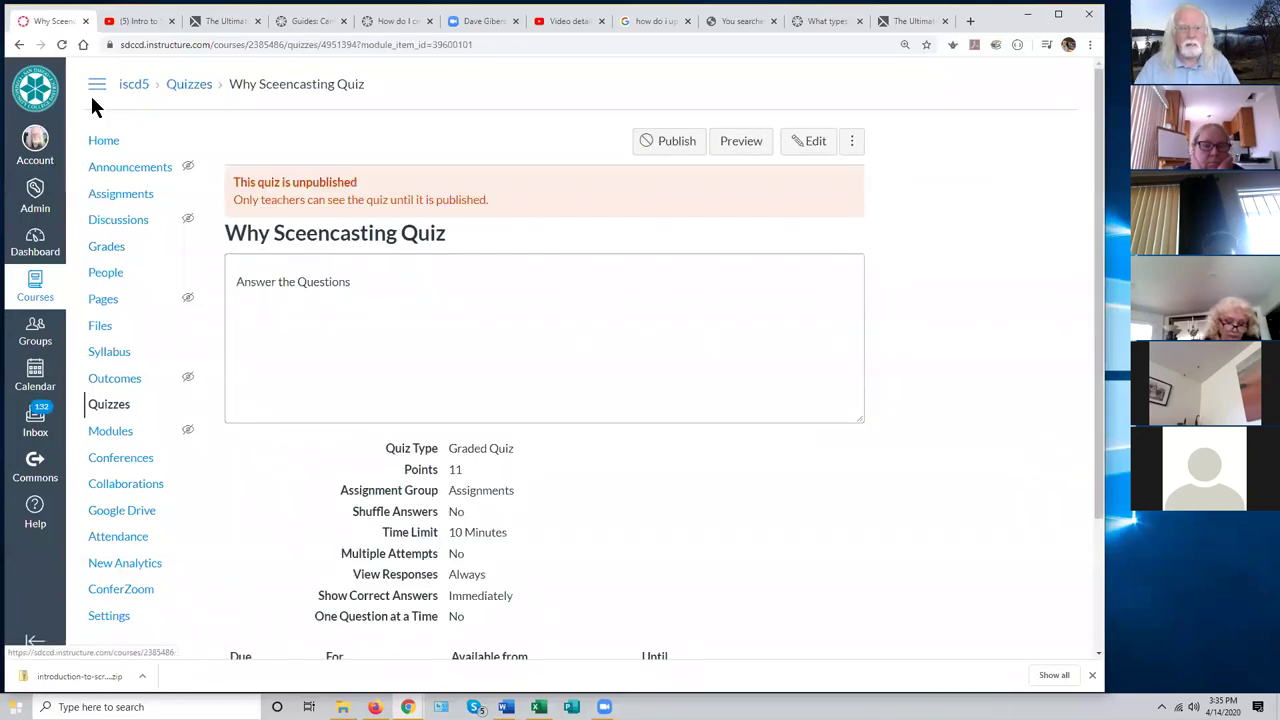
left_click(19, 44)
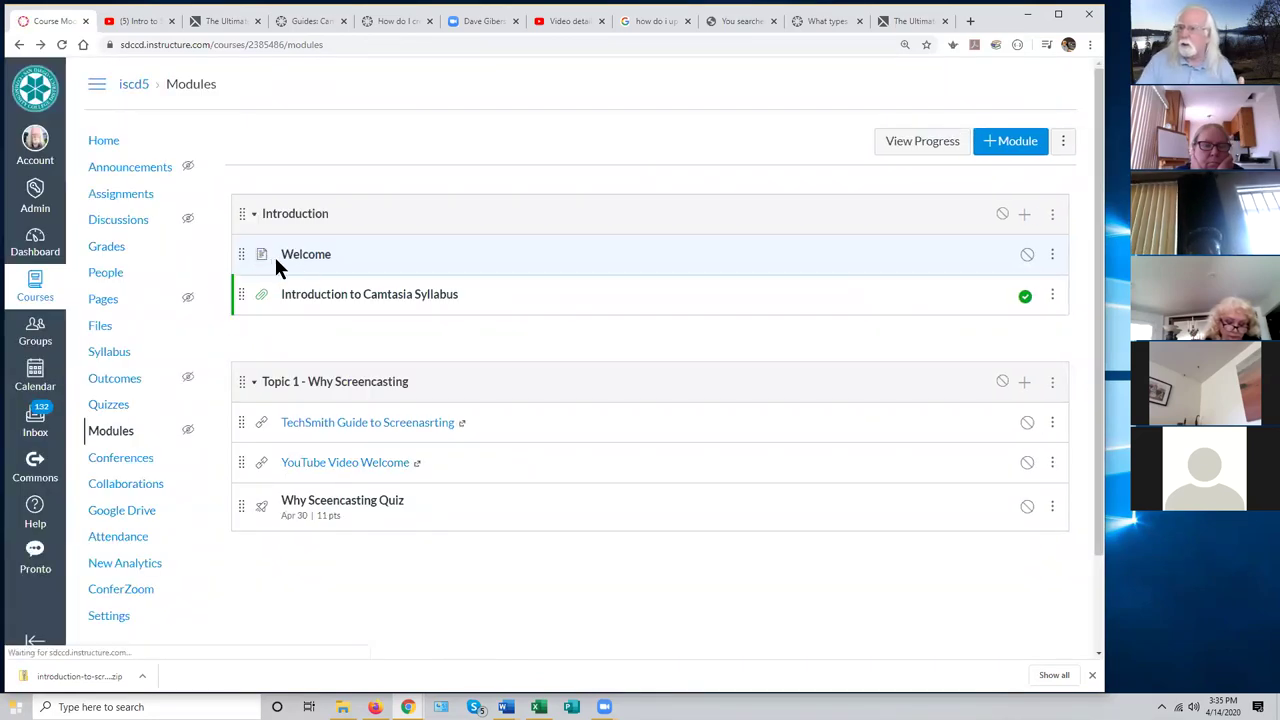
left_click(106, 143)
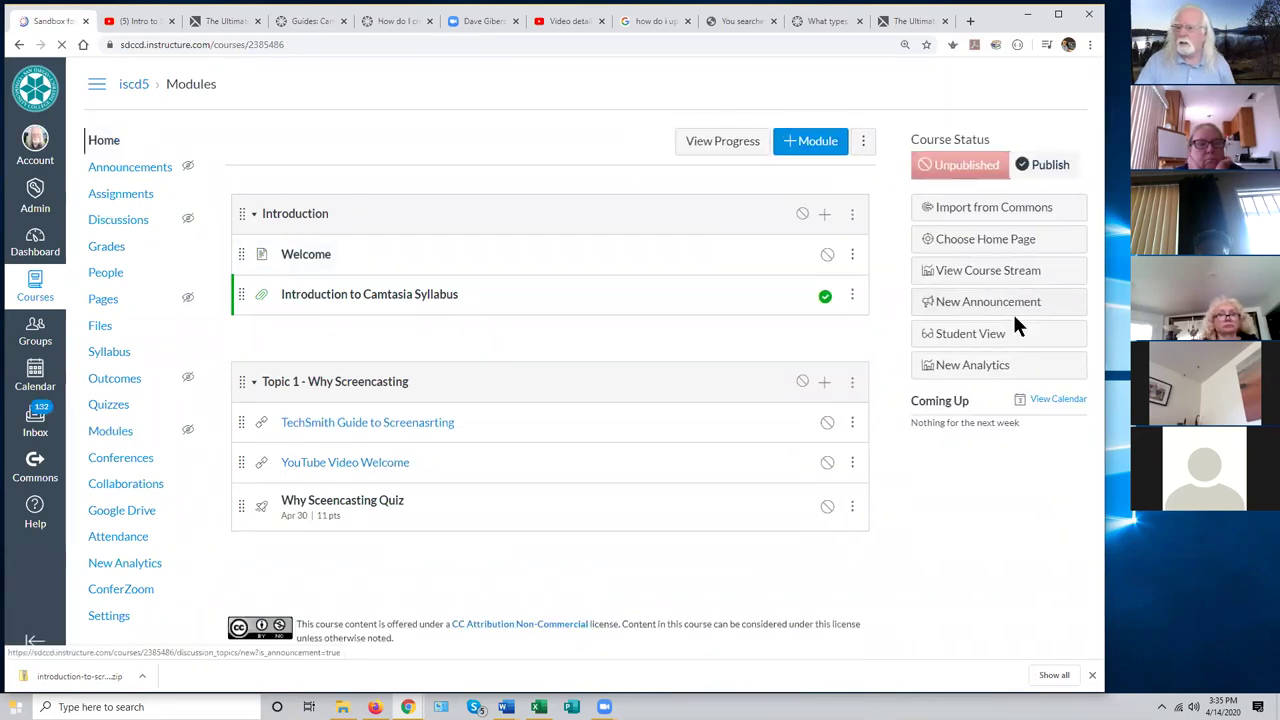
Switch to Student View, where the home page shows no modules defined
left_click(976, 338)
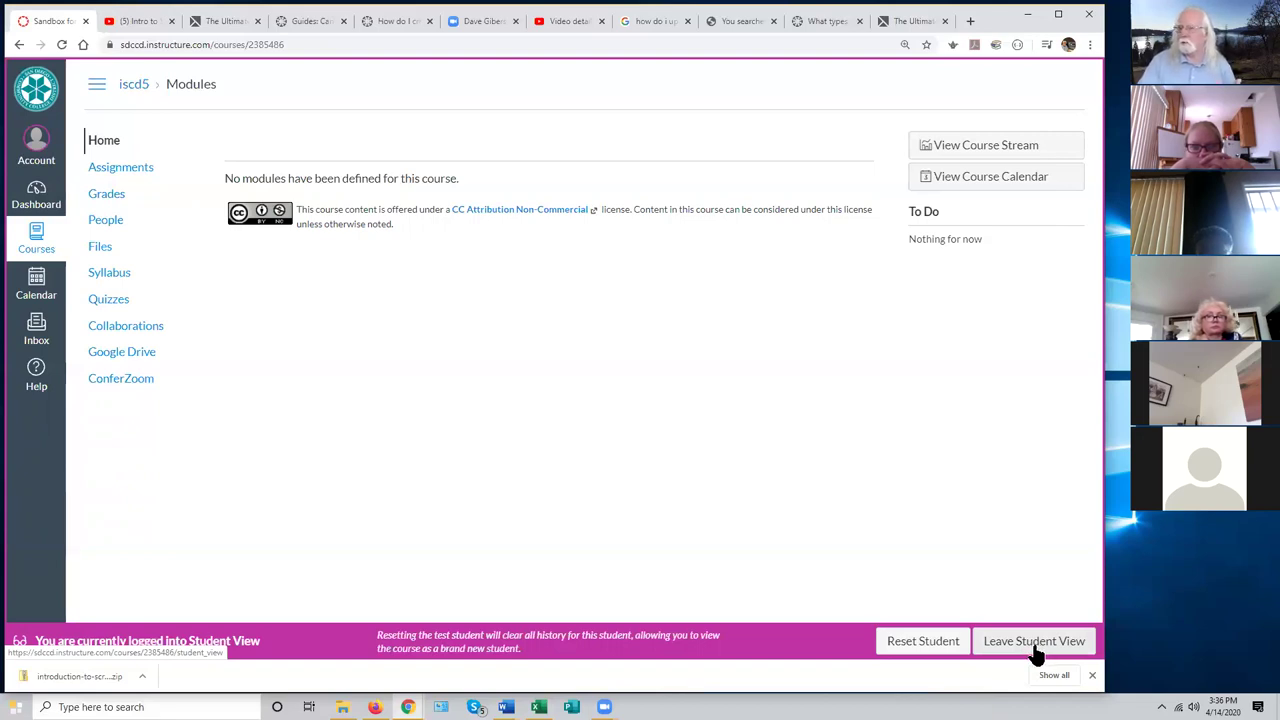
Leave Student View and publish the Introduction module and its items
left_click(1035, 645)
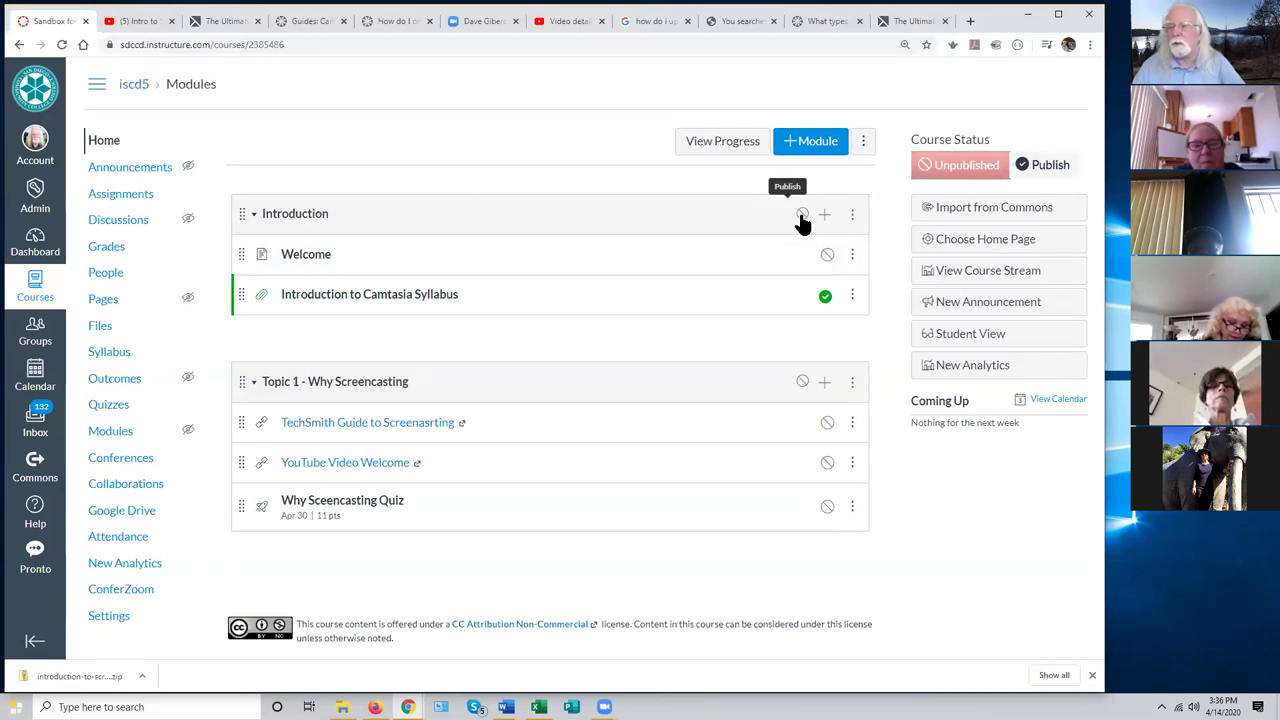
left_click(801, 215)
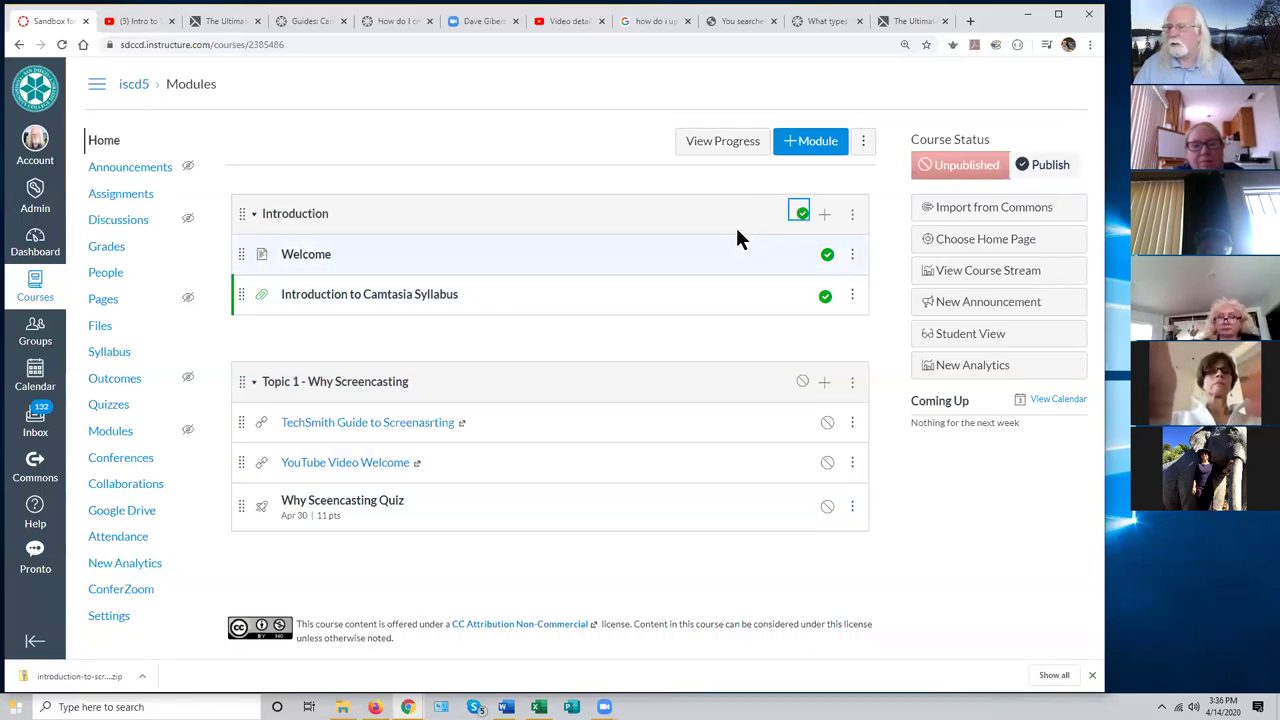
left_click(800, 216)
left_click(799, 218)
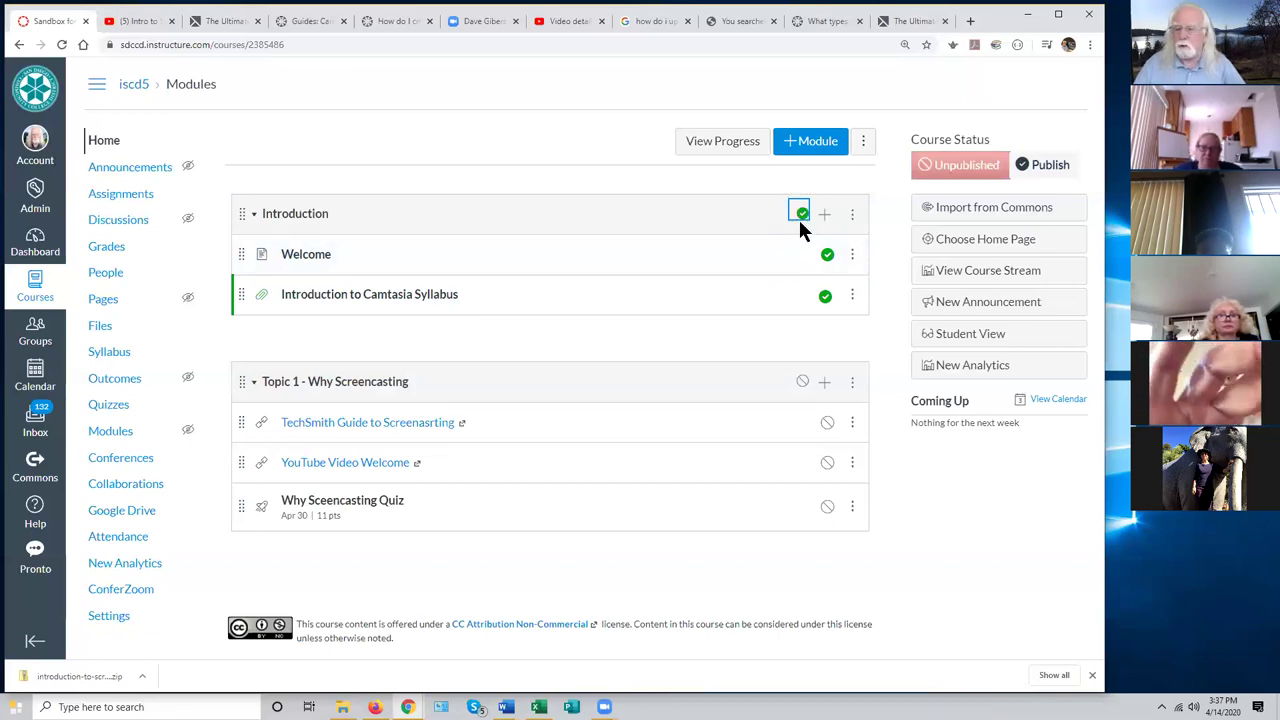
Publish Topic 1, toggle Why Sceencasting Quiz unpublished and back, then go Home
left_click(801, 385)
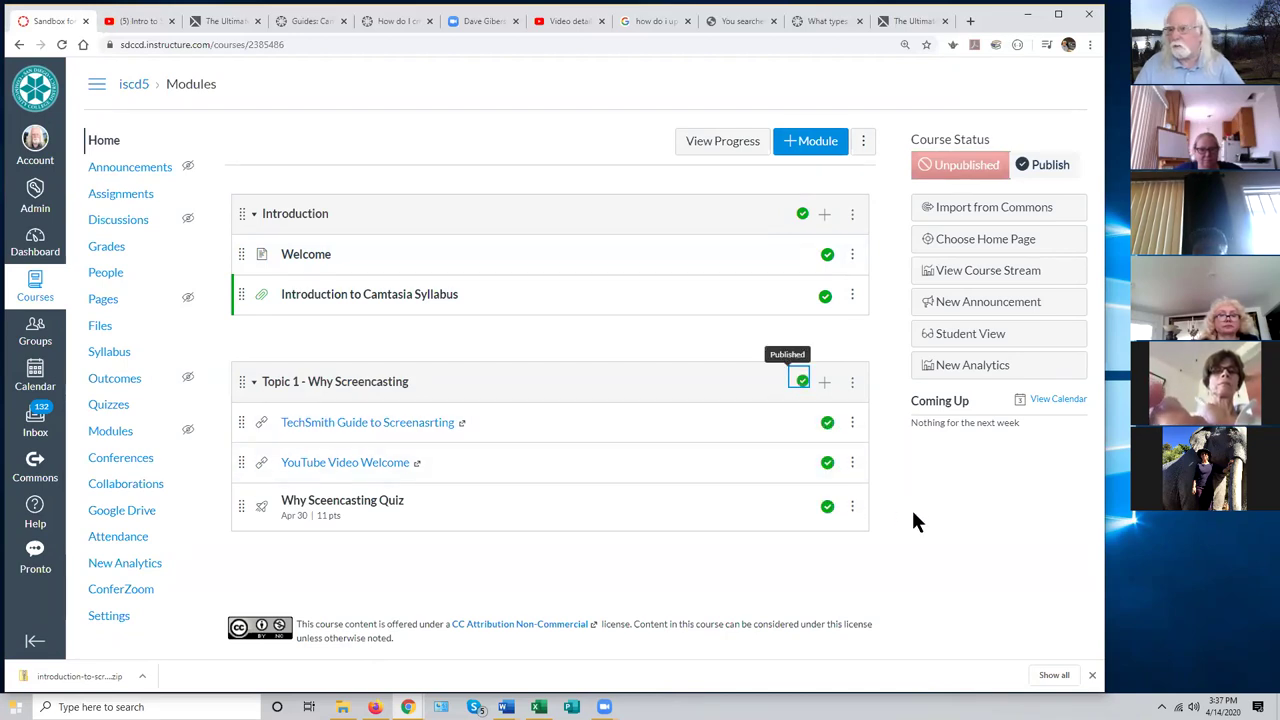
left_click(827, 508)
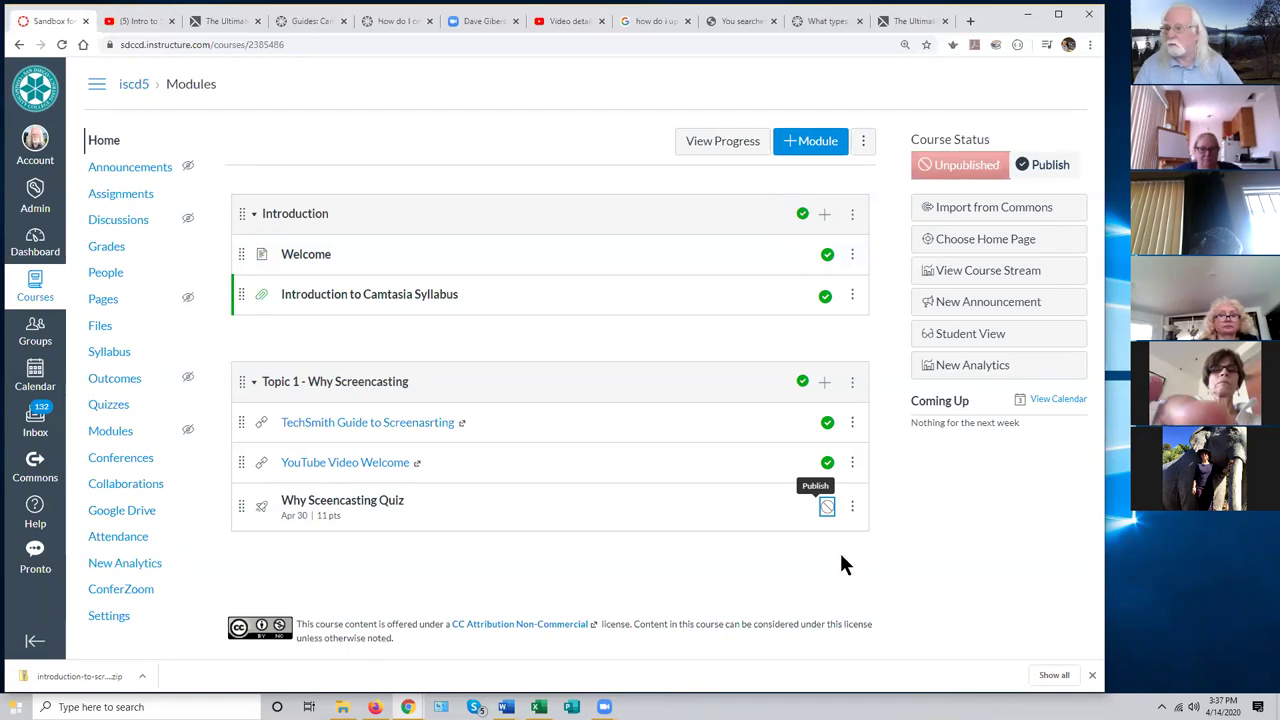
left_click(828, 509)
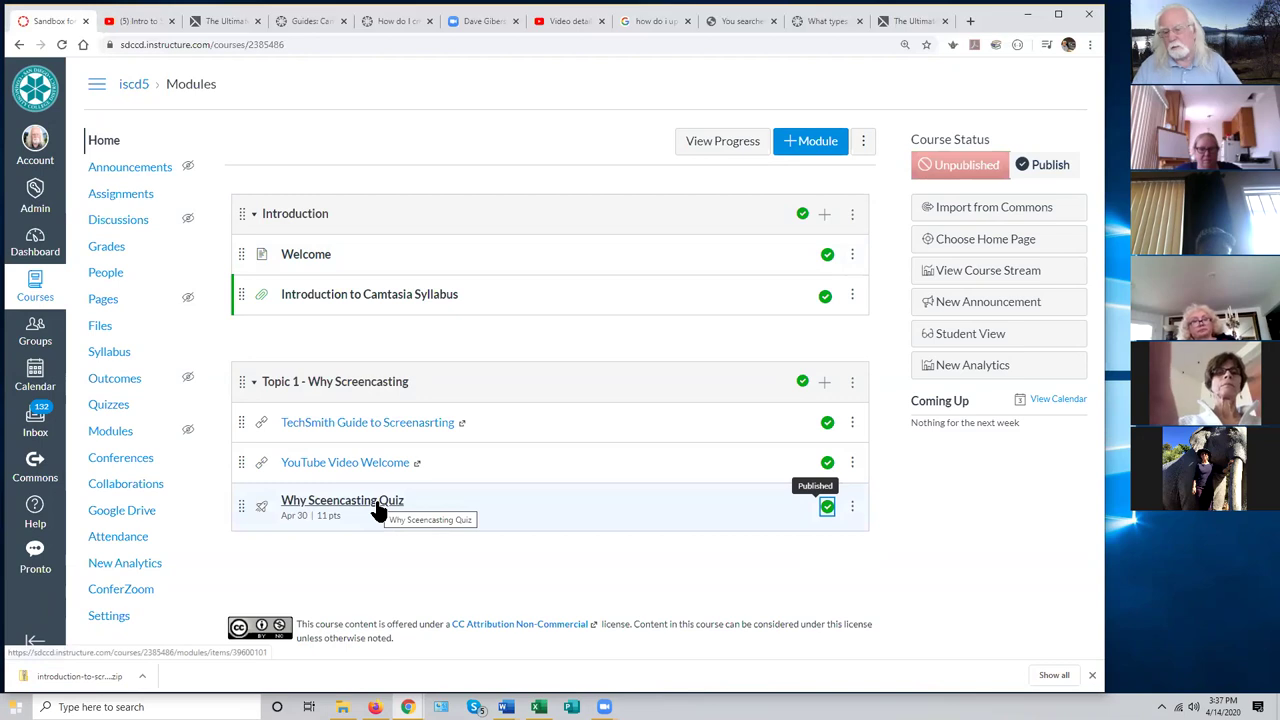
left_click(100, 143)
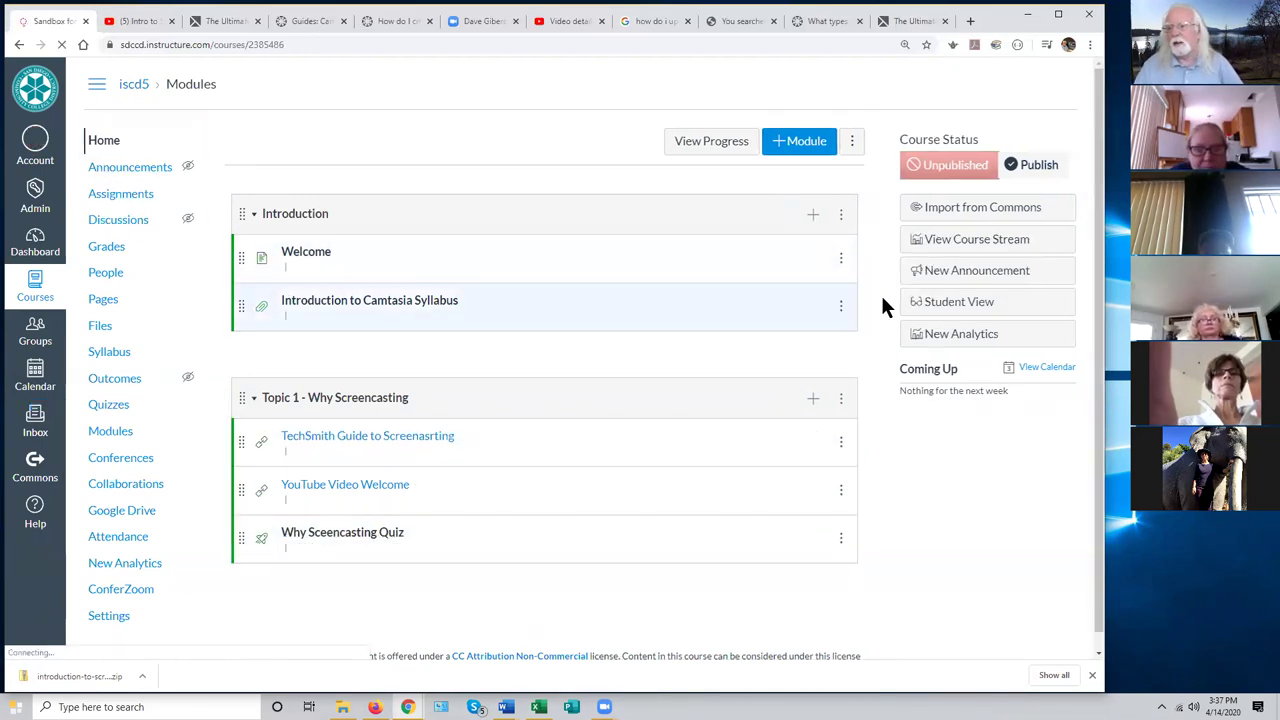
In Student View, open Why Sceencasting Quiz (locked until Apr 20), then leave Student View
left_click(930, 335)
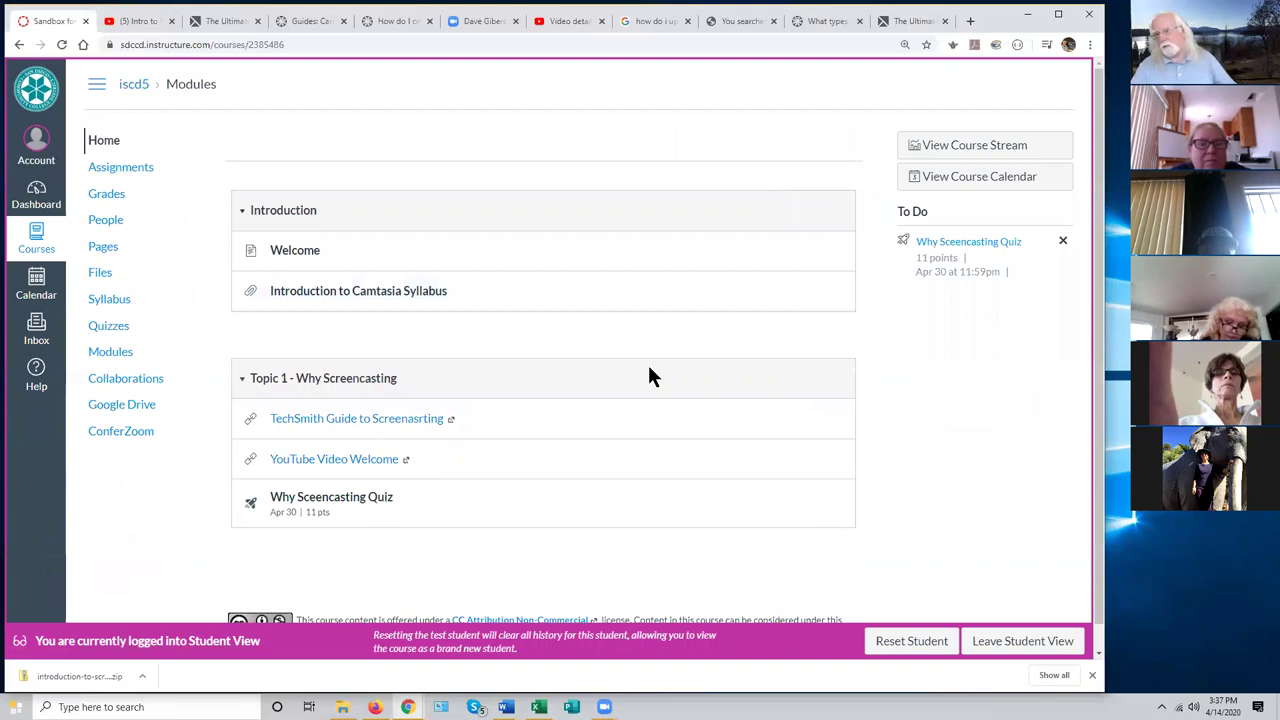
left_click(380, 503)
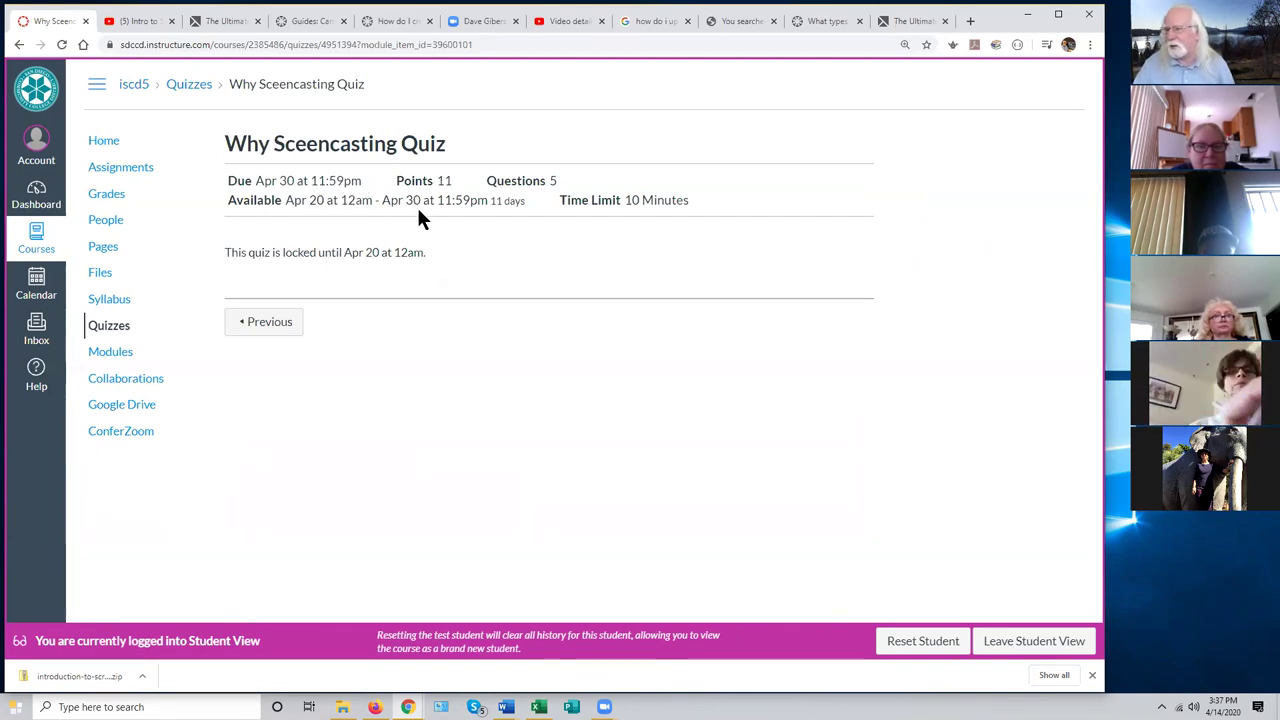
left_click(1004, 655)
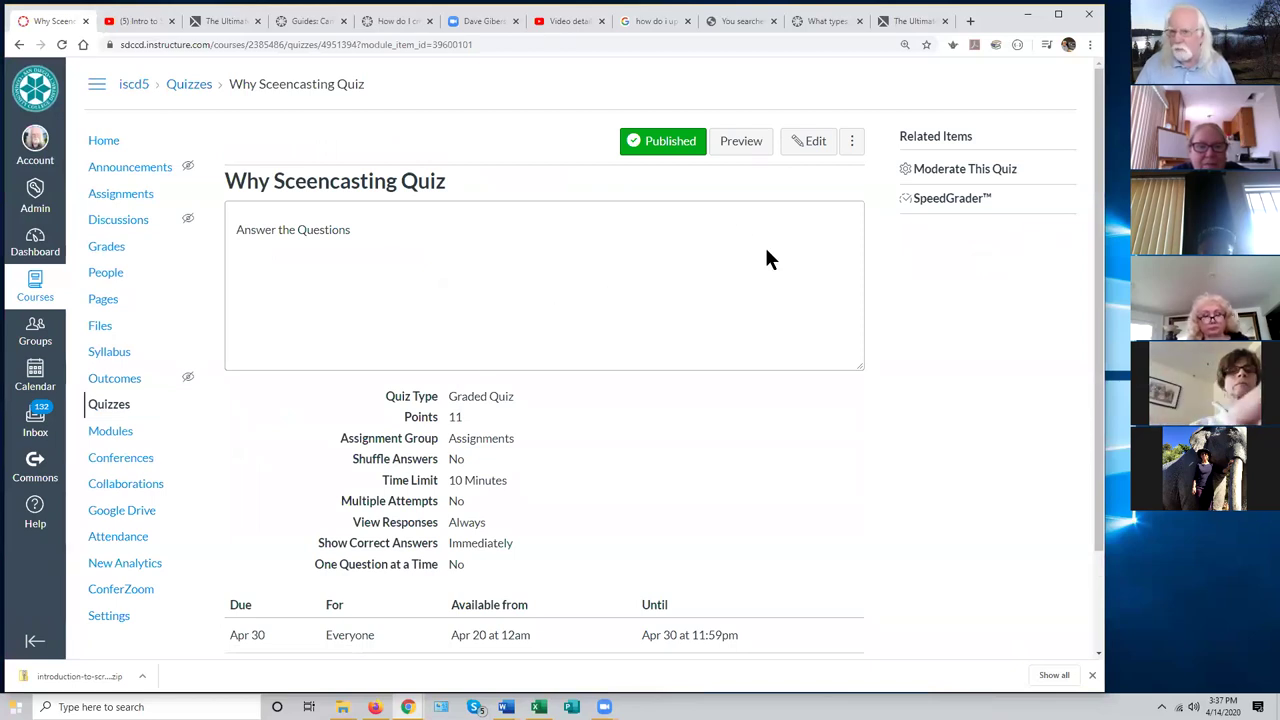
Start a quiz preview and look through Questions 2 and 3 without answering them
left_click(746, 147)
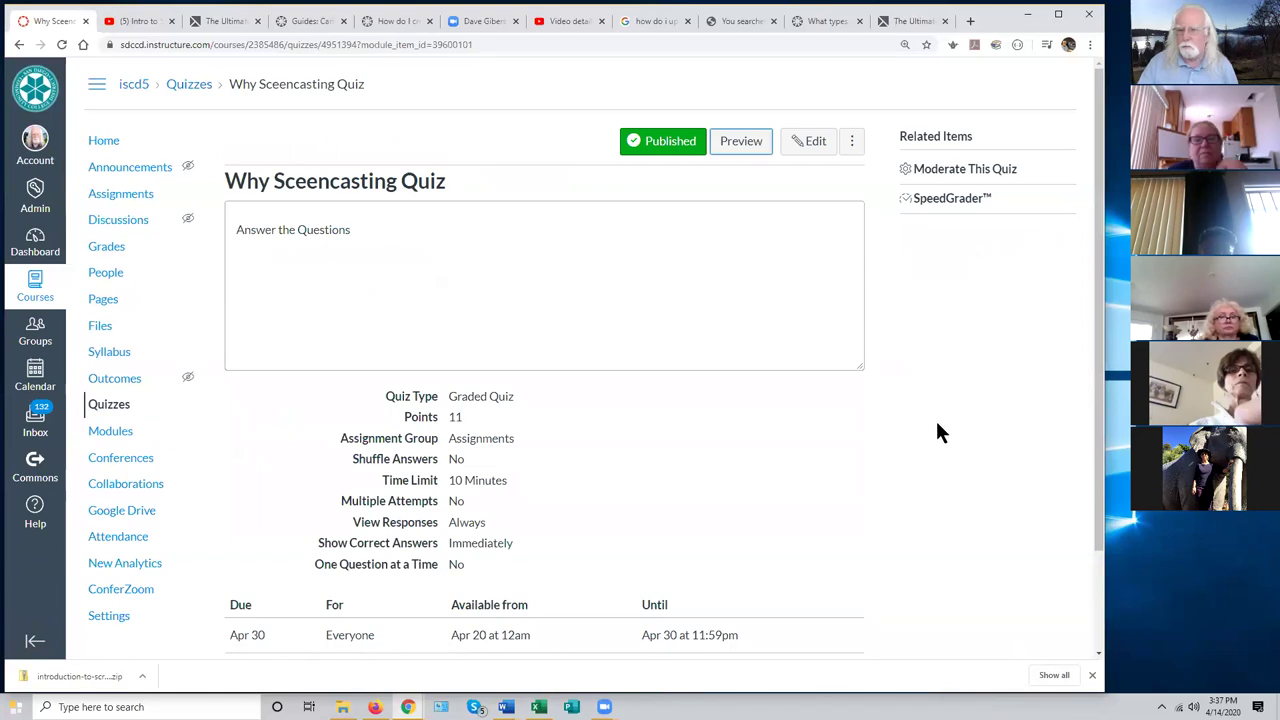
left_click(730, 143)
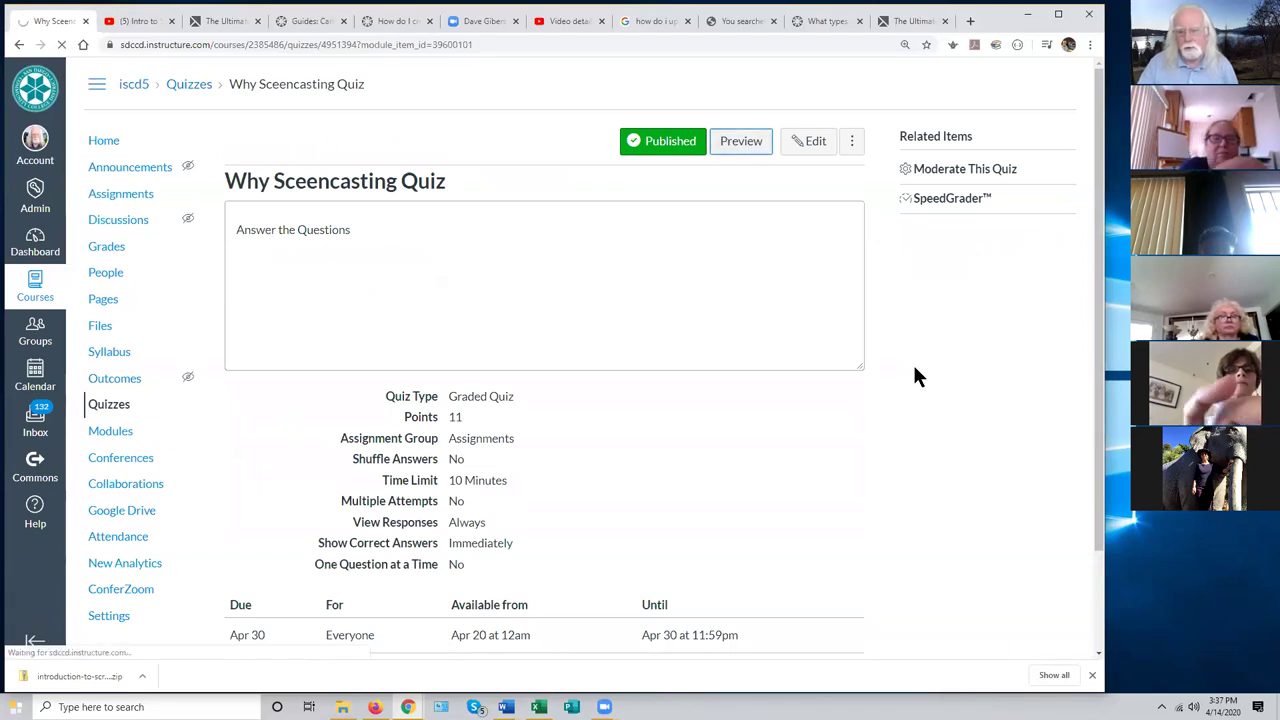
scroll(911, 364, "down", 2)
scroll(910, 375, "down", 3)
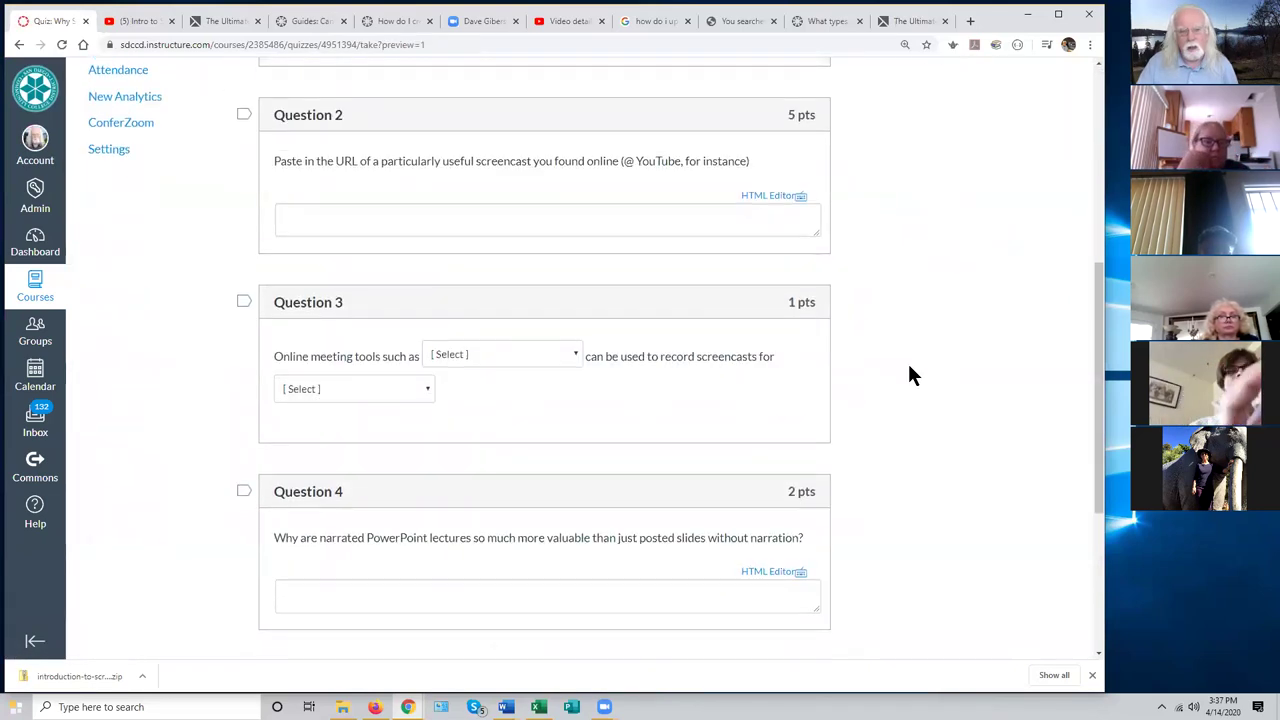
left_click(566, 229)
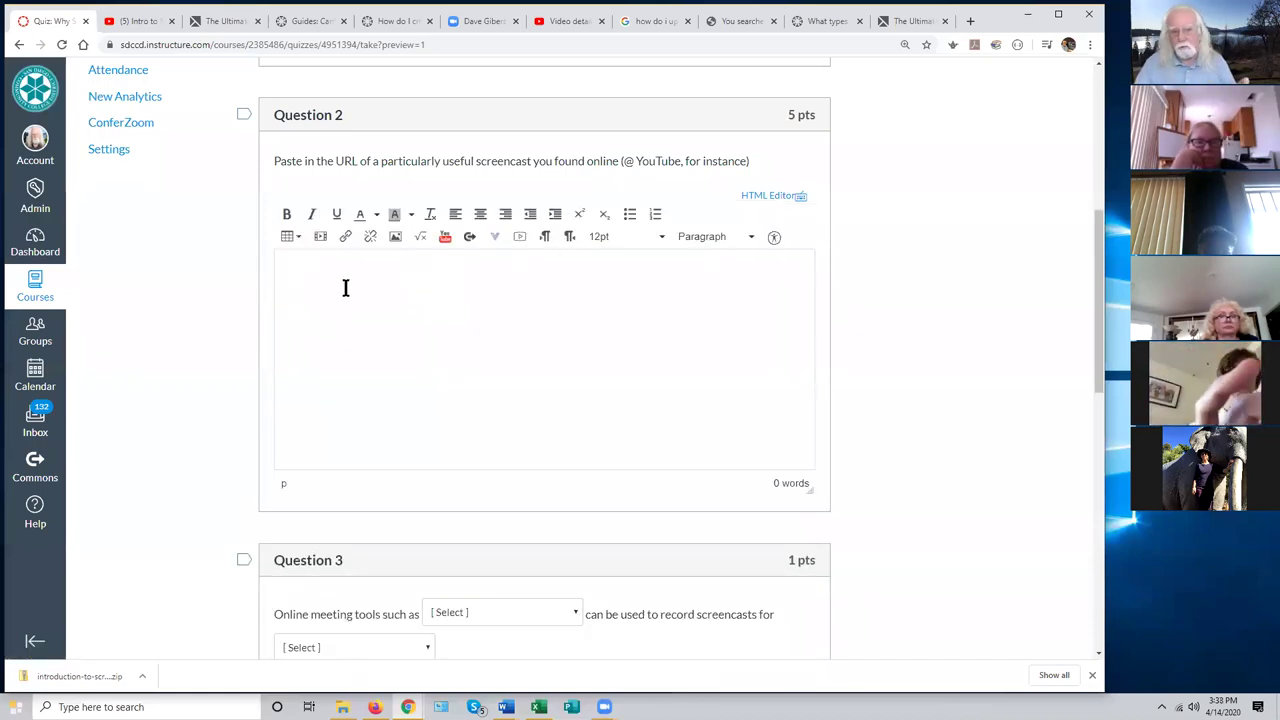
scroll(935, 340, "down", 3)
scroll(922, 335, "down", 1)
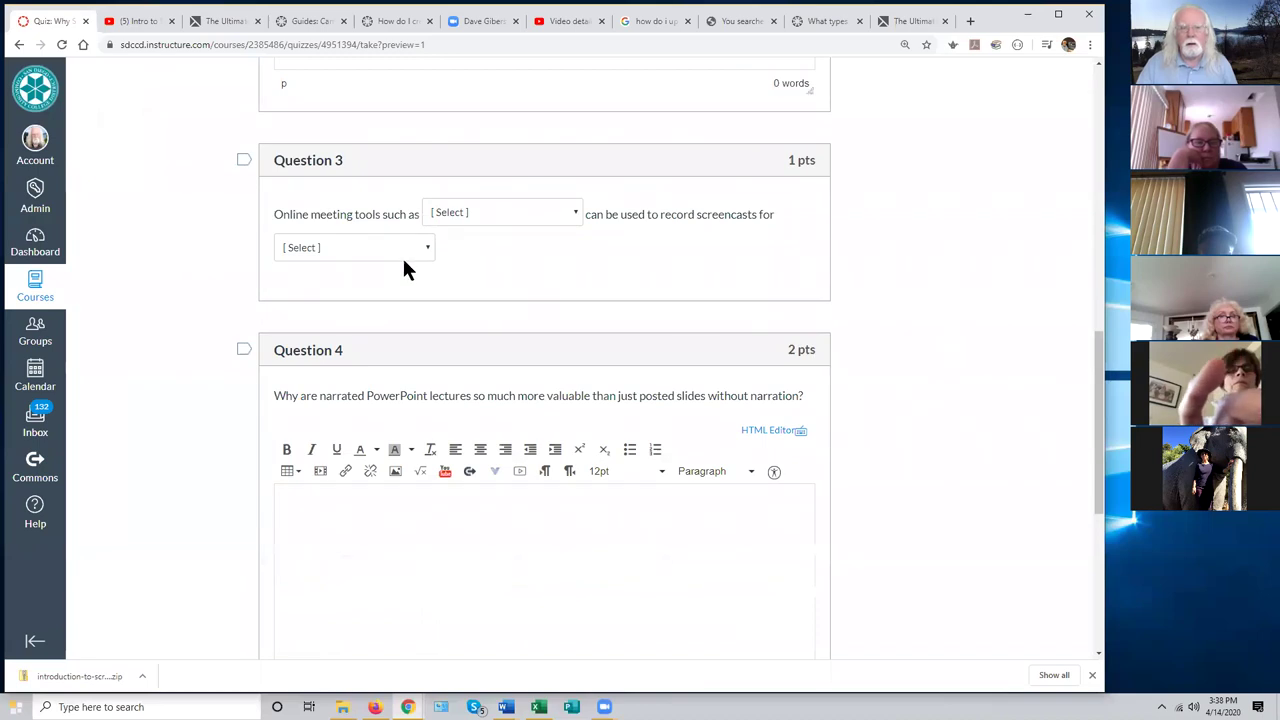
left_click(428, 250)
left_click(428, 250)
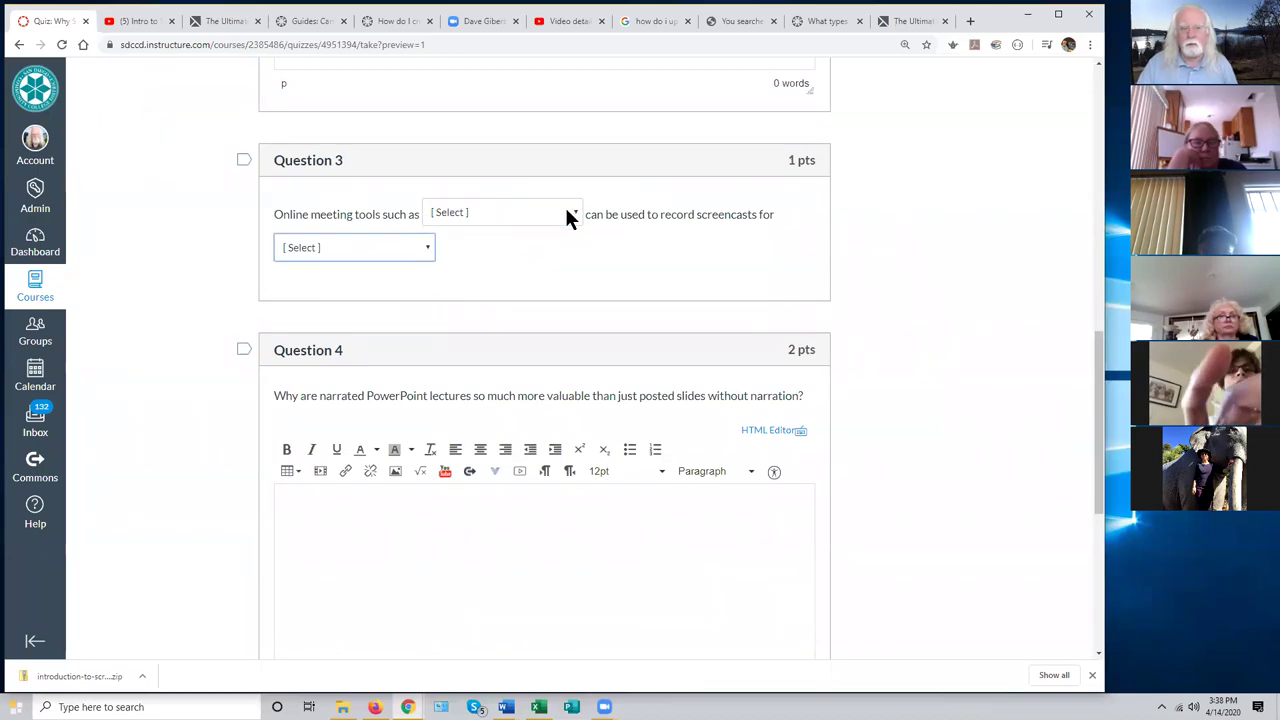
Choose A webcam for Question 5 and submit the preview despite unanswered questions
scroll(575, 240, "up", 2)
scroll(555, 245, "up", 5)
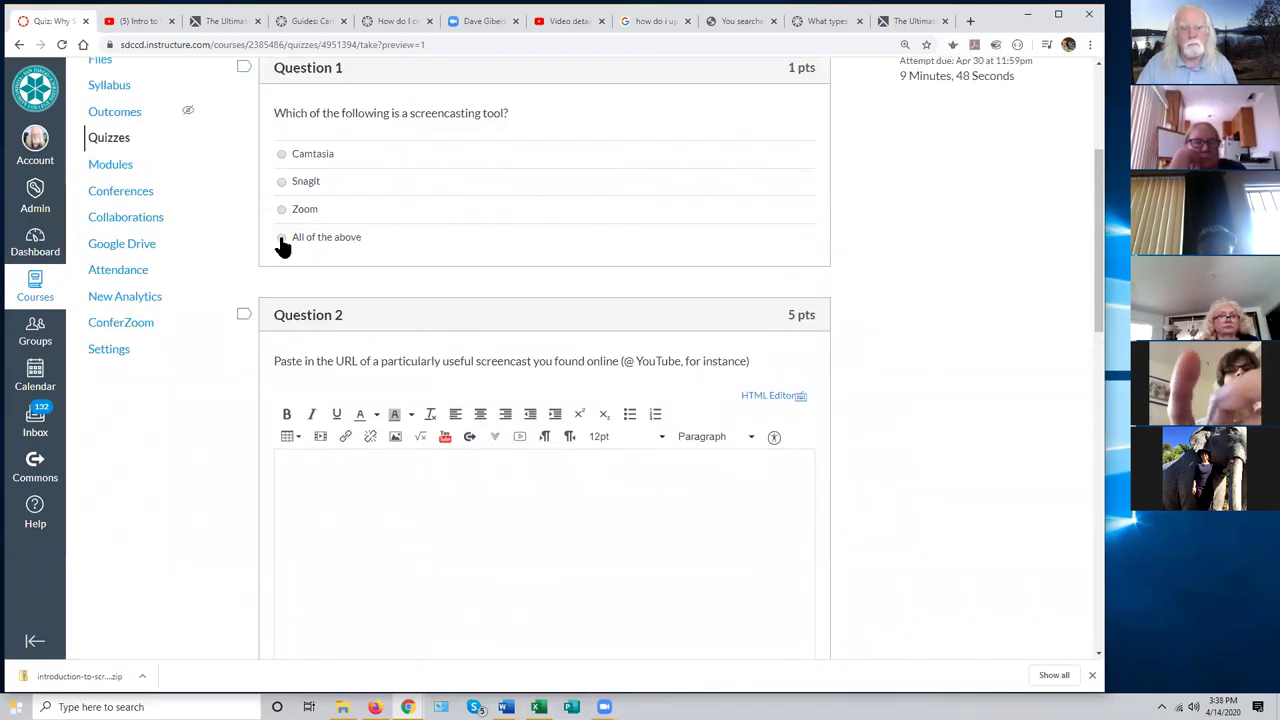
scroll(870, 332, "down", 7)
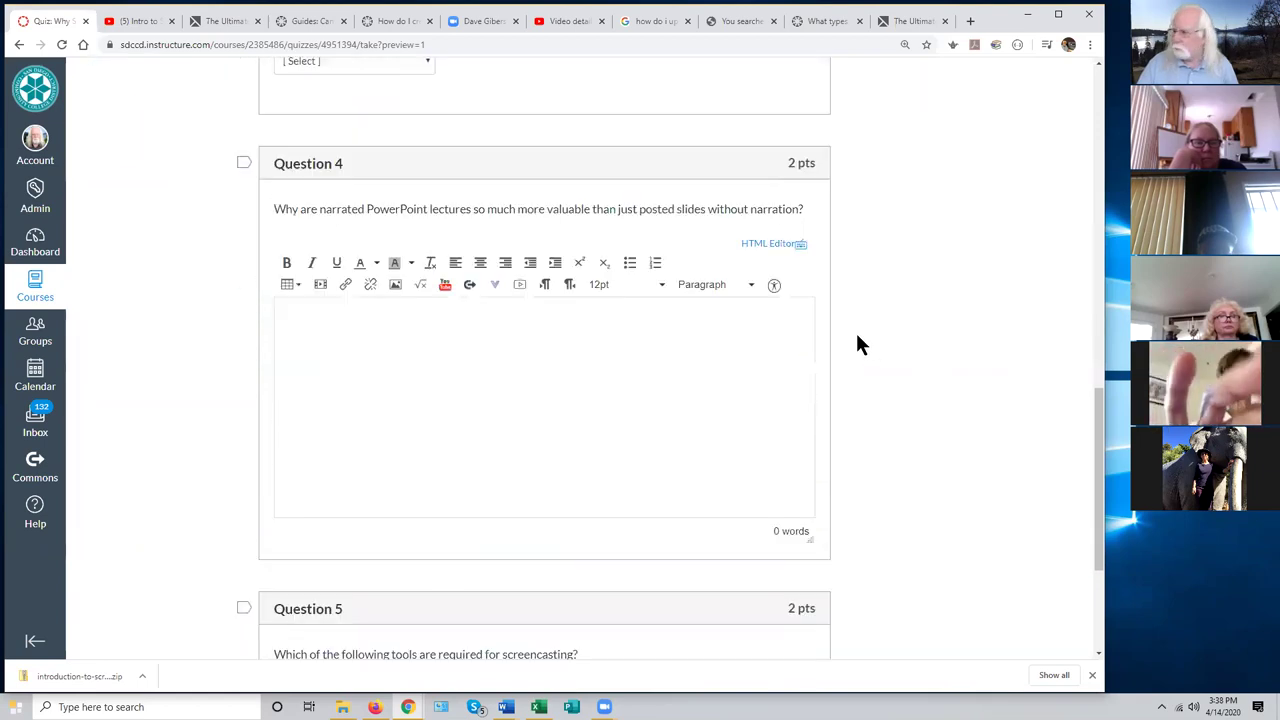
scroll(856, 336, "down", 2)
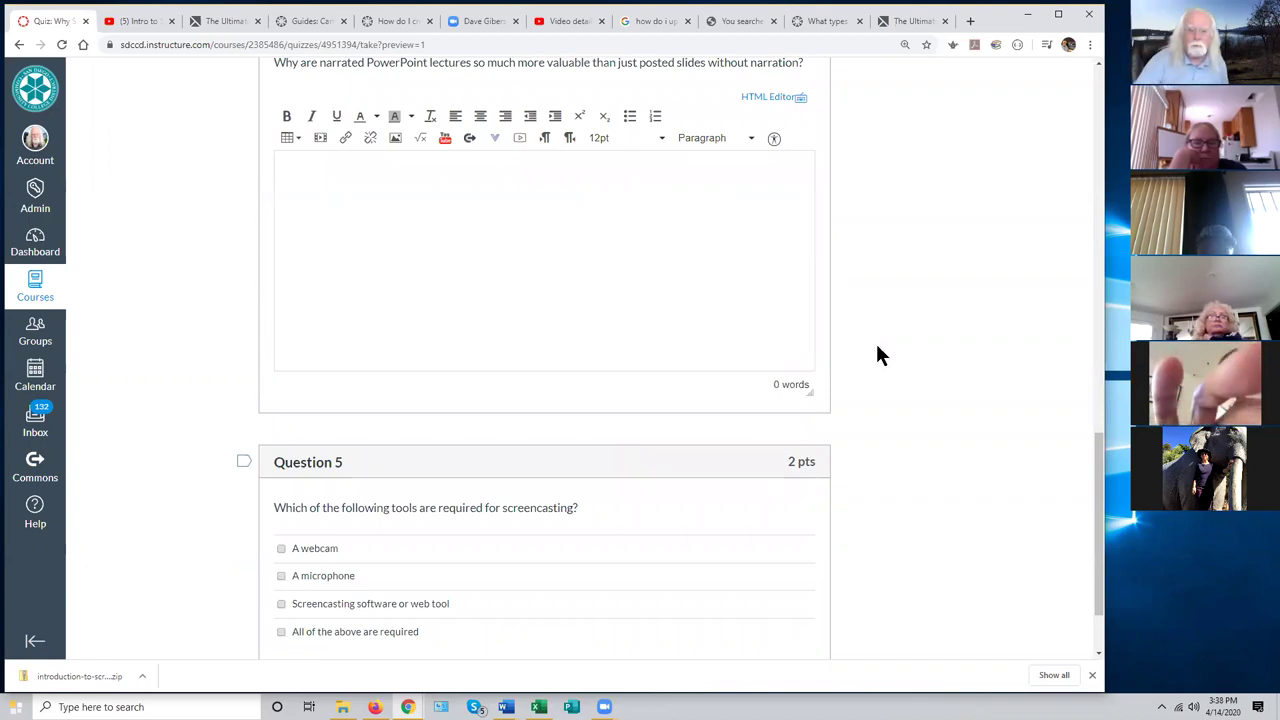
scroll(975, 401, "down", 2)
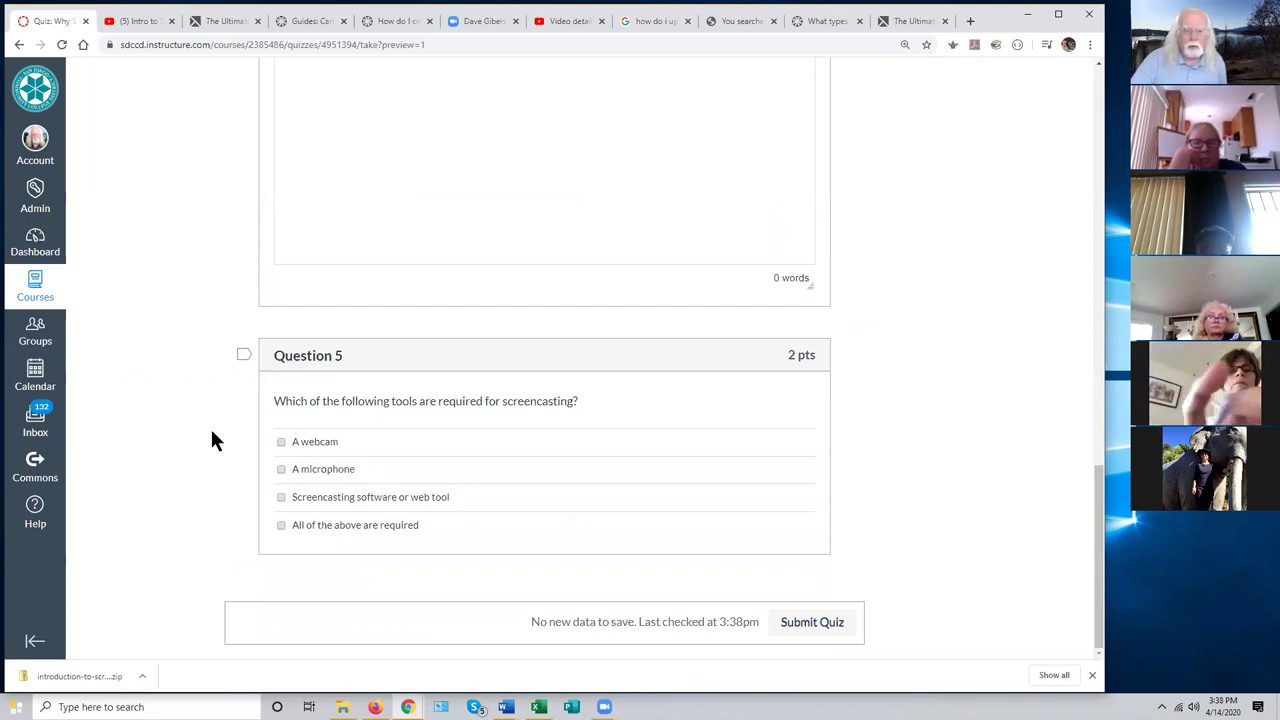
left_click(281, 443)
left_click(812, 624)
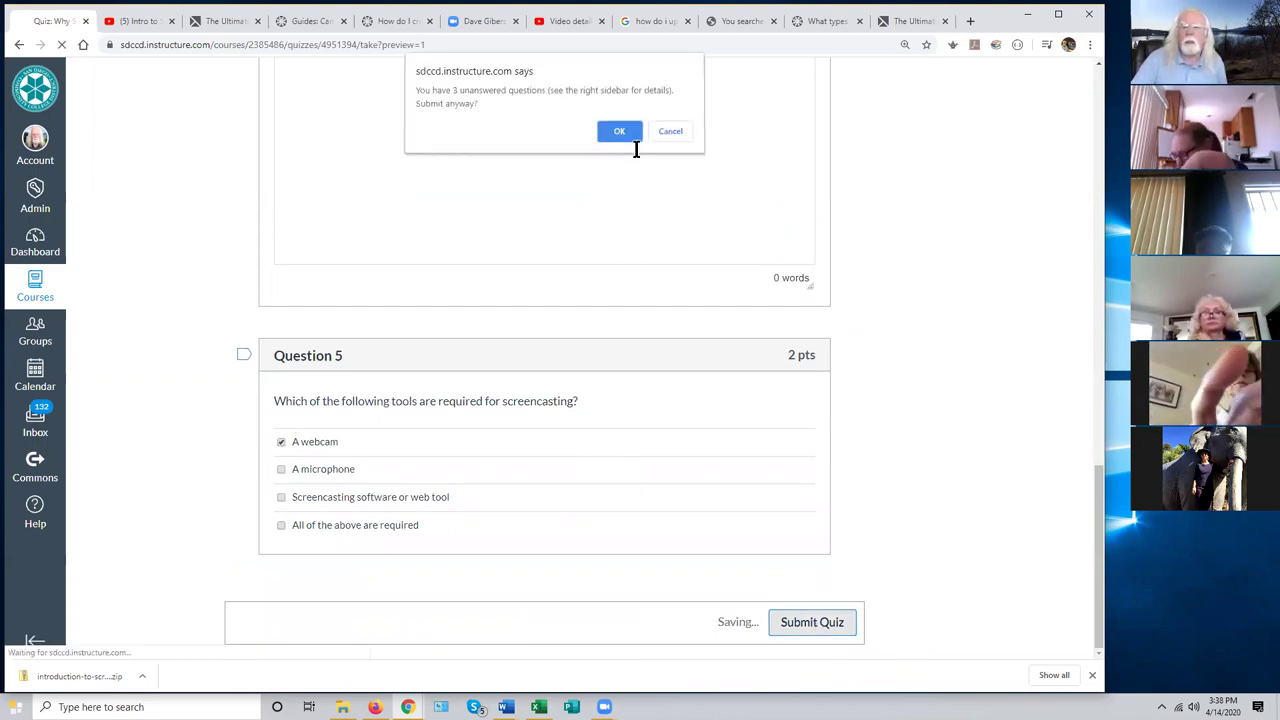
left_click(628, 136)
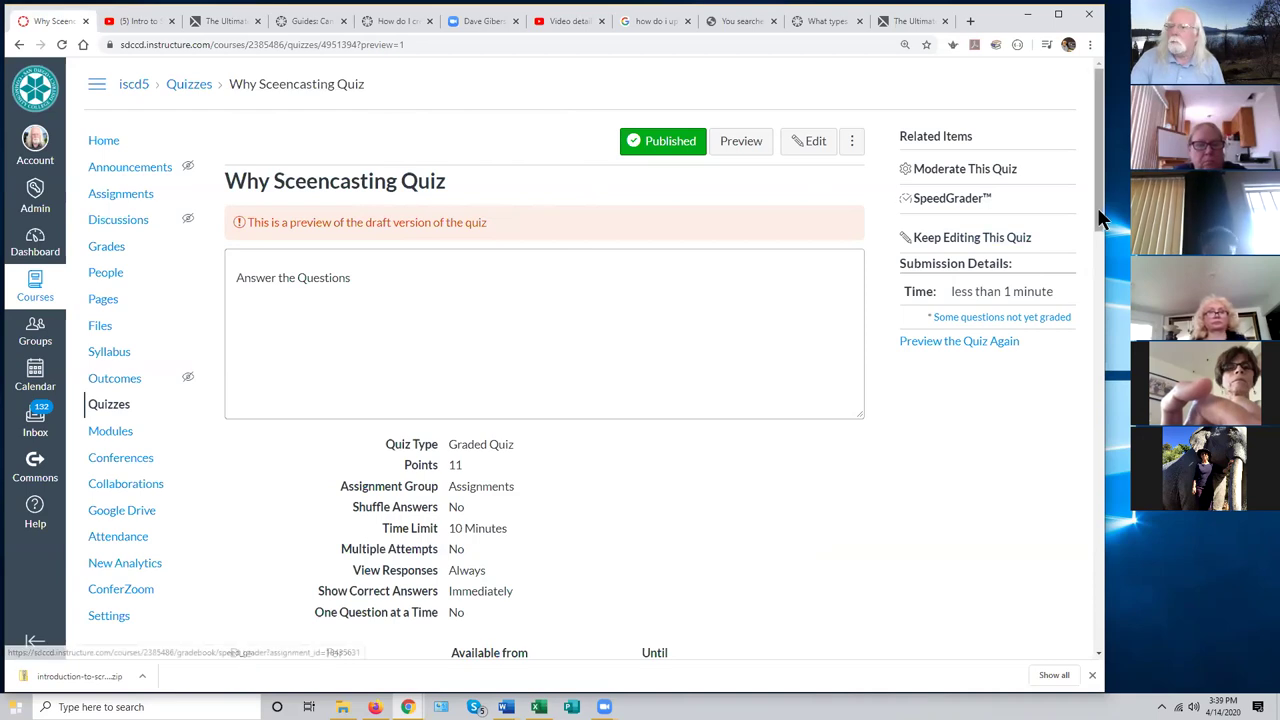
Review the submitted preview attempt's score of 1 out of 11 and Question 1's result
mouse_move(1097, 211)
left_mouse_down()
mouse_move(1085, 380)
mouse_move(1110, 394)
mouse_move(1078, 200)
left_mouse_up()
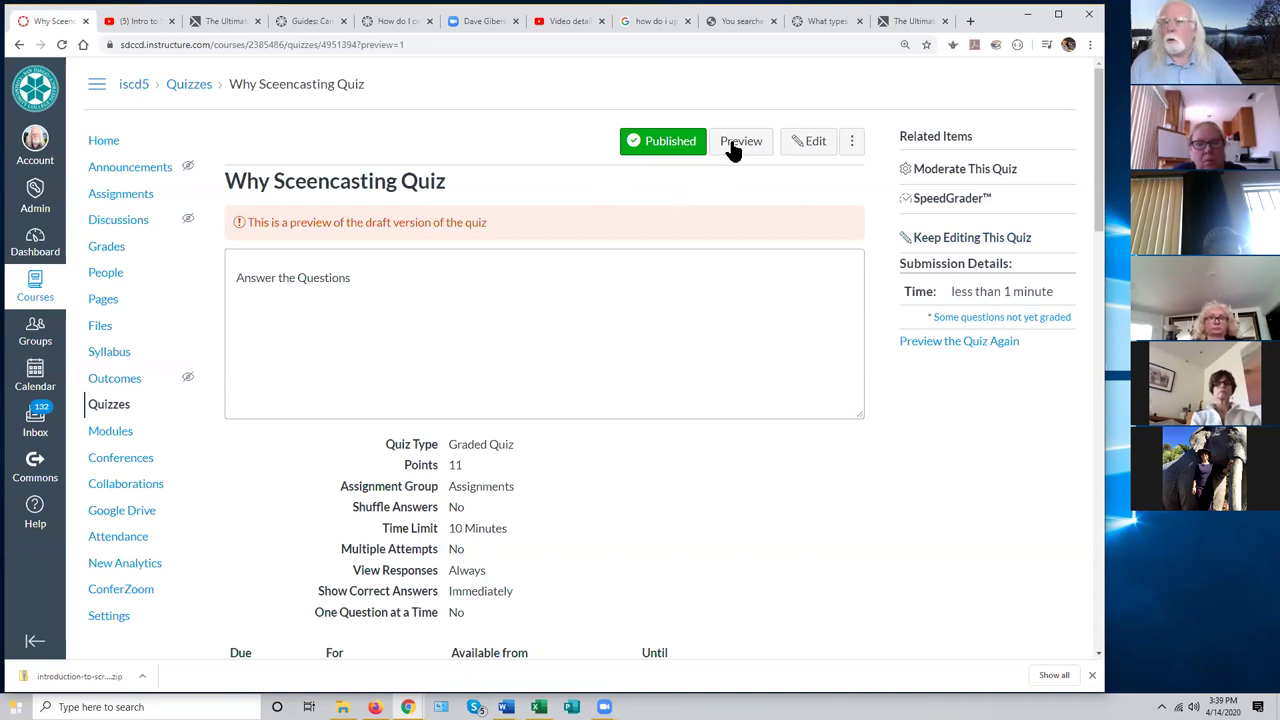
scroll(612, 462, "down", 5)
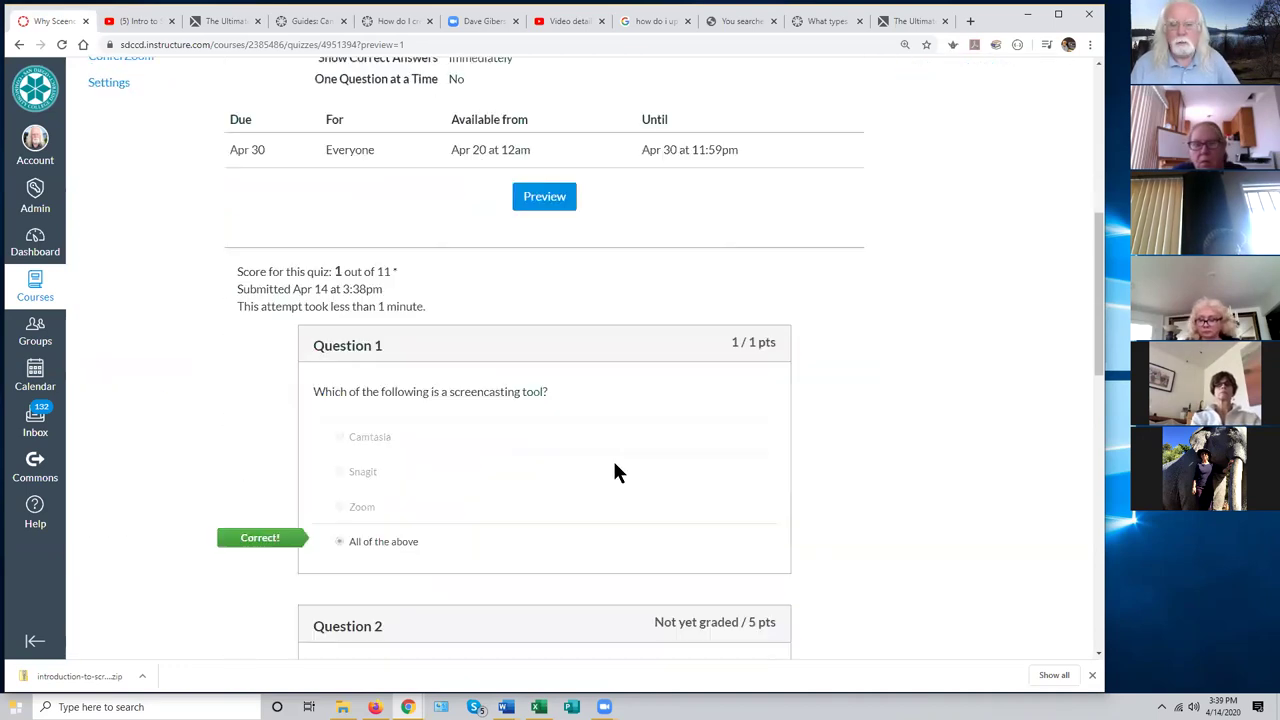
scroll(613, 460, "up", 5)
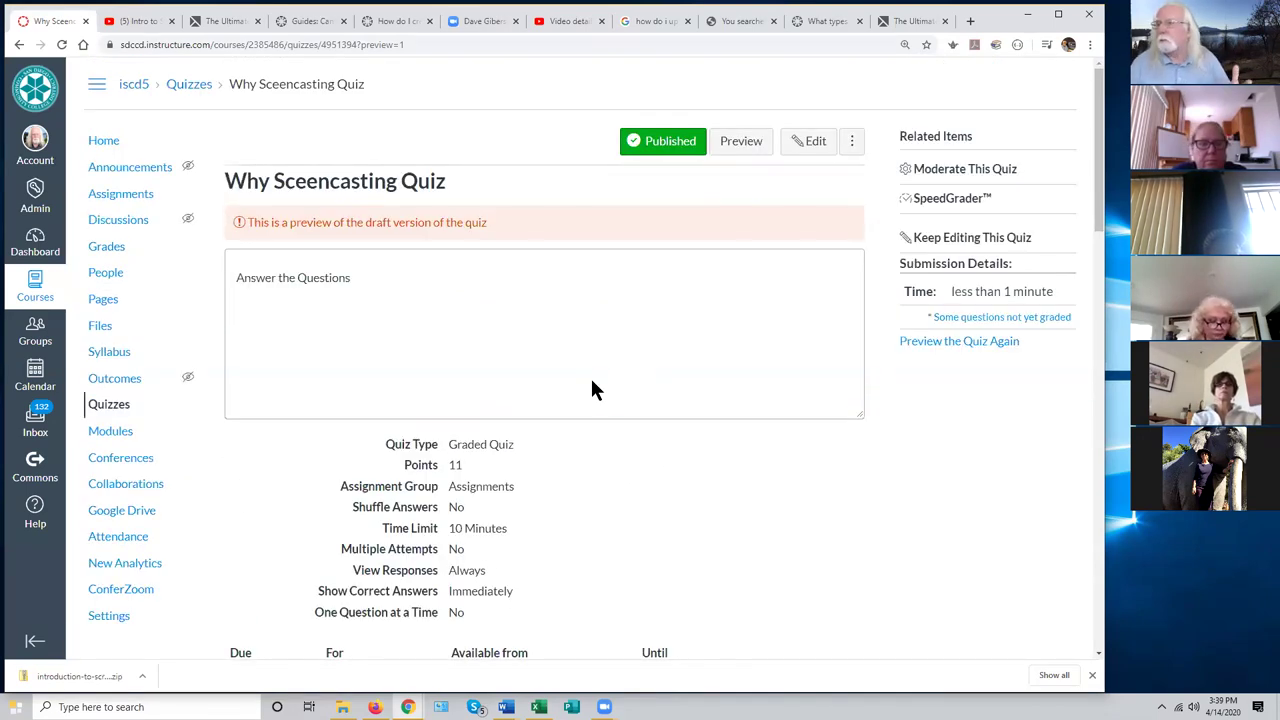
Check the quiz's column in the course Grades, then go to the Modules page
left_click(112, 247)
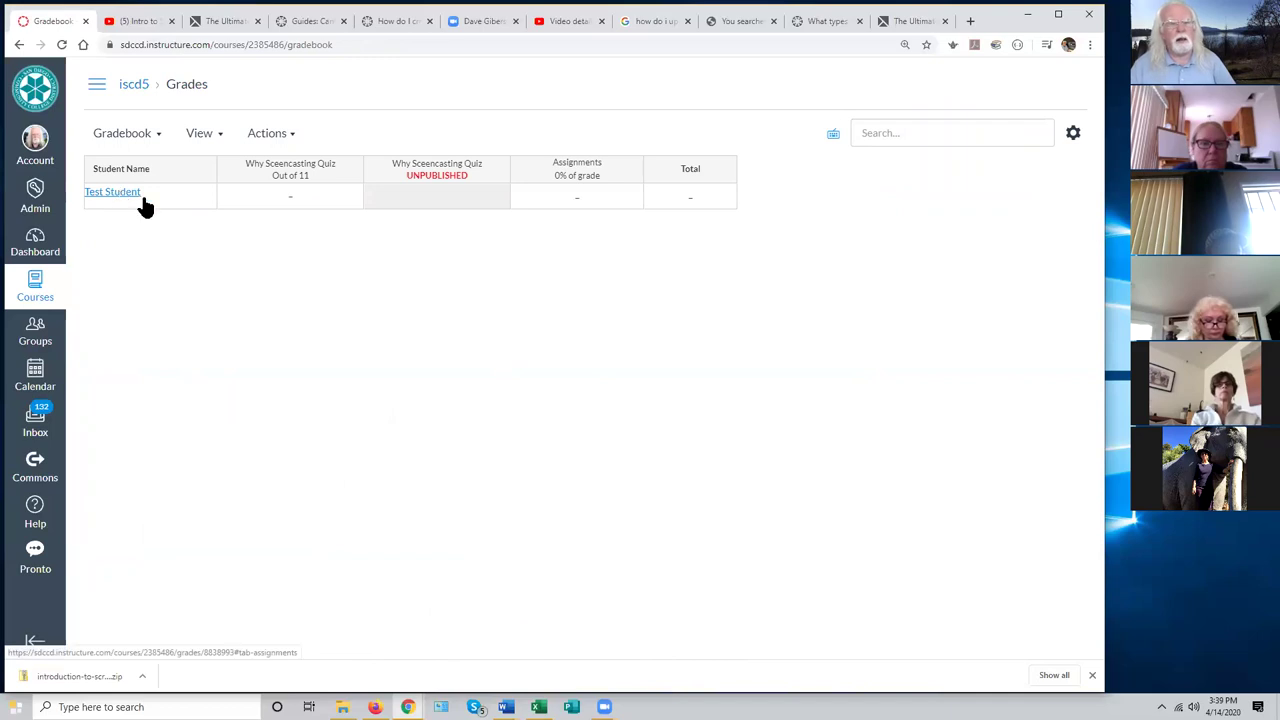
left_click(96, 86)
left_click(110, 247)
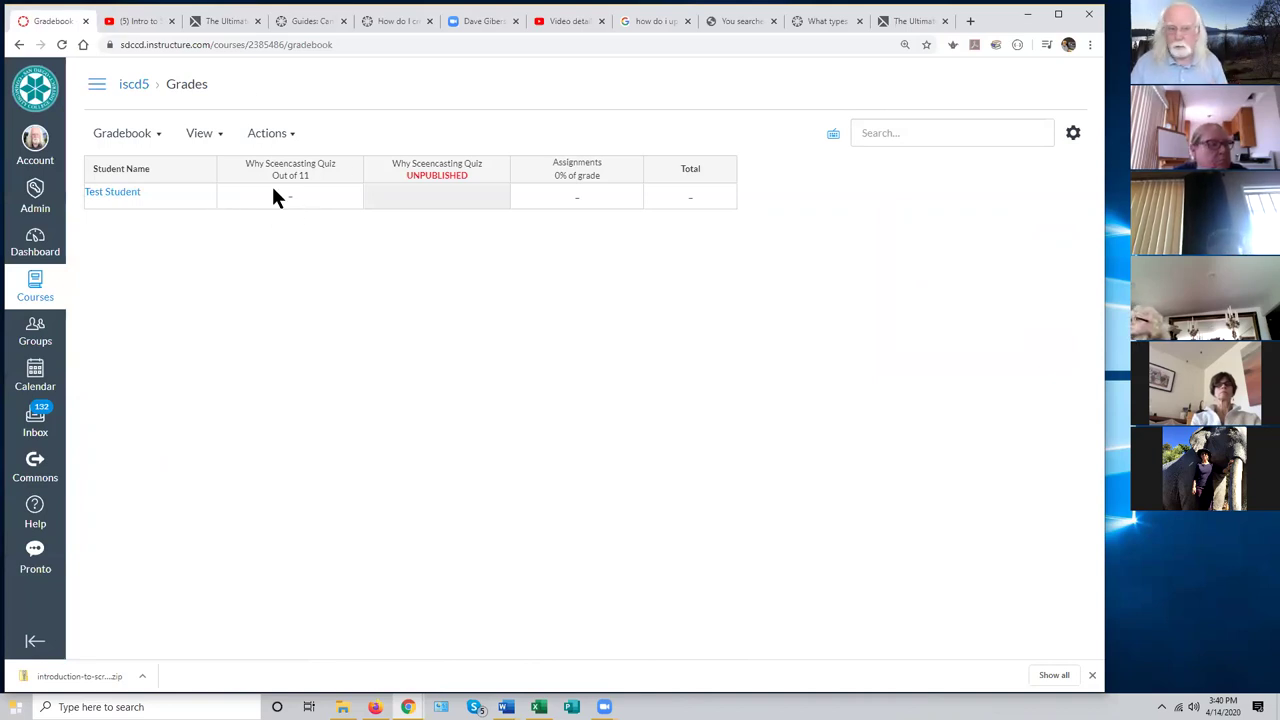
left_click(96, 86)
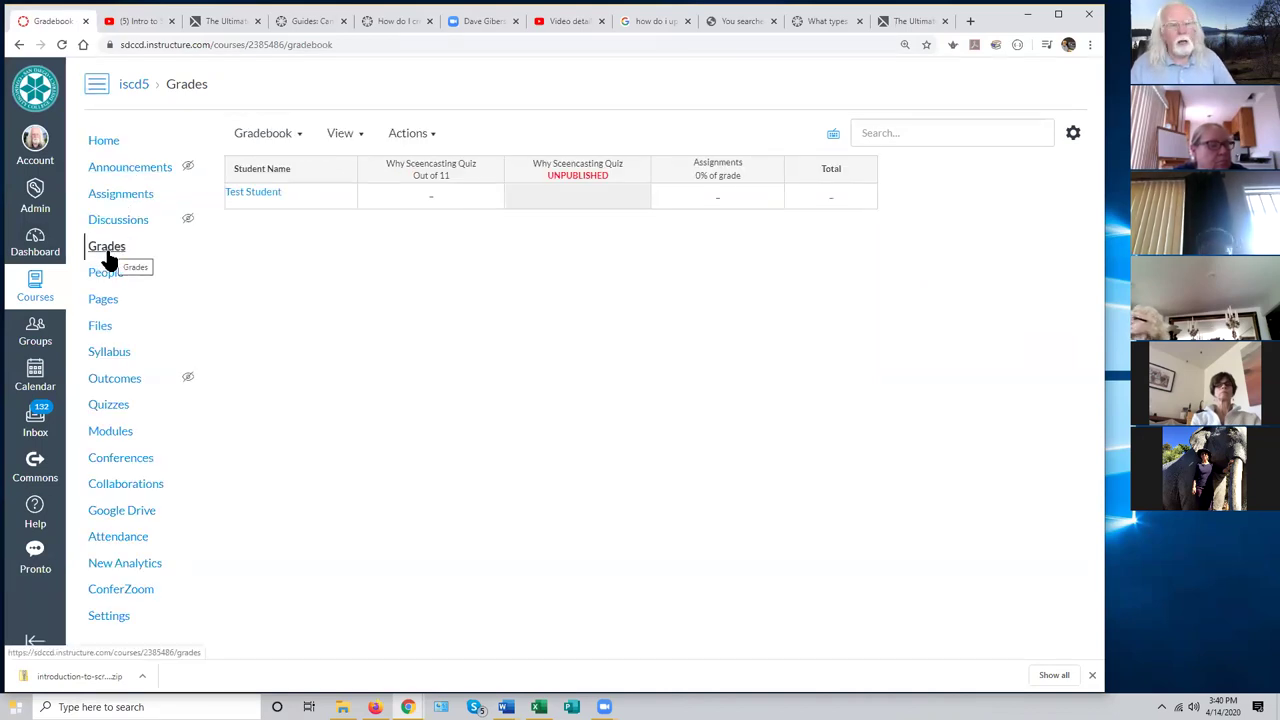
left_click(119, 436)
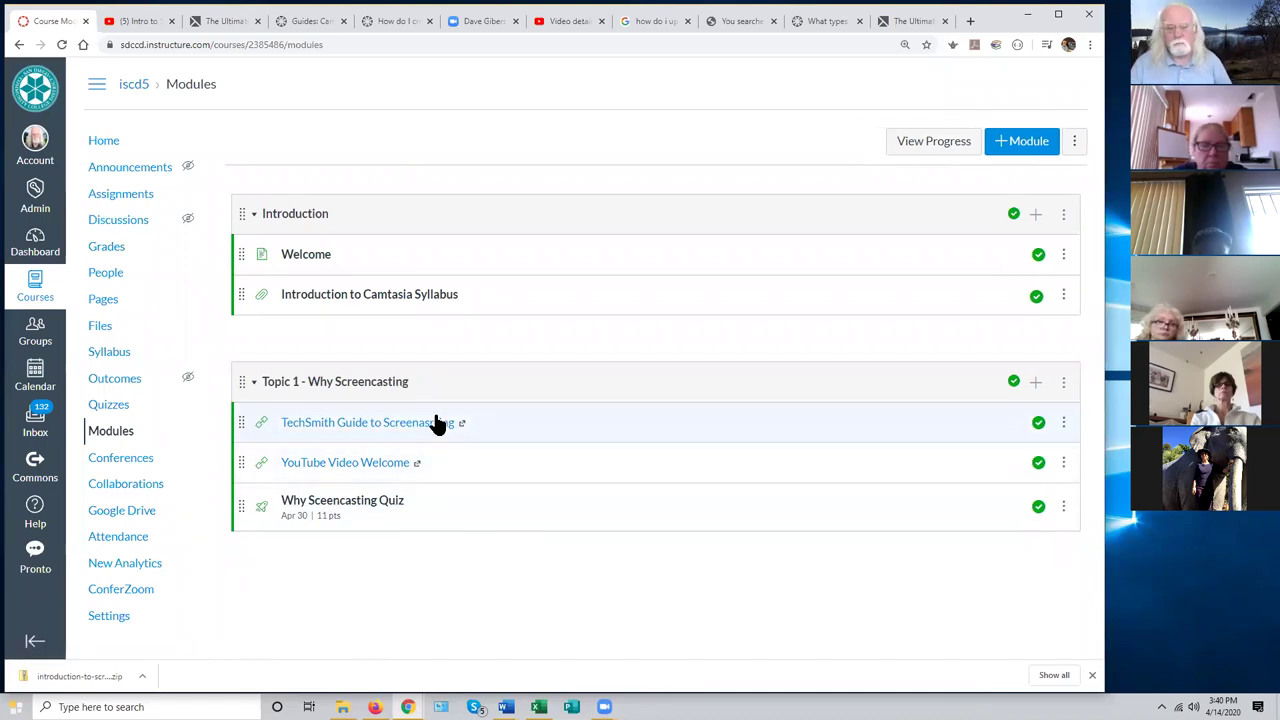
Add a new assignment 'Define Screencasting' to the Topic 1 - Why Screencasting module
left_click(1036, 383)
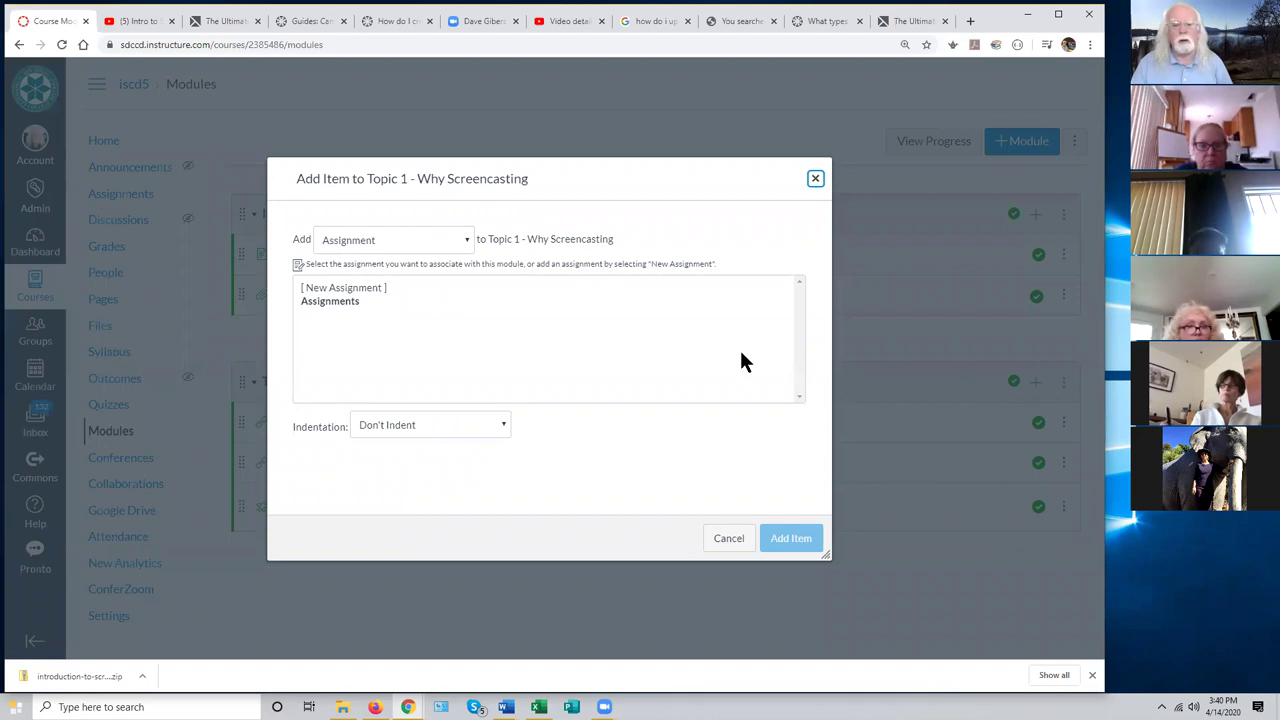
left_click(466, 244)
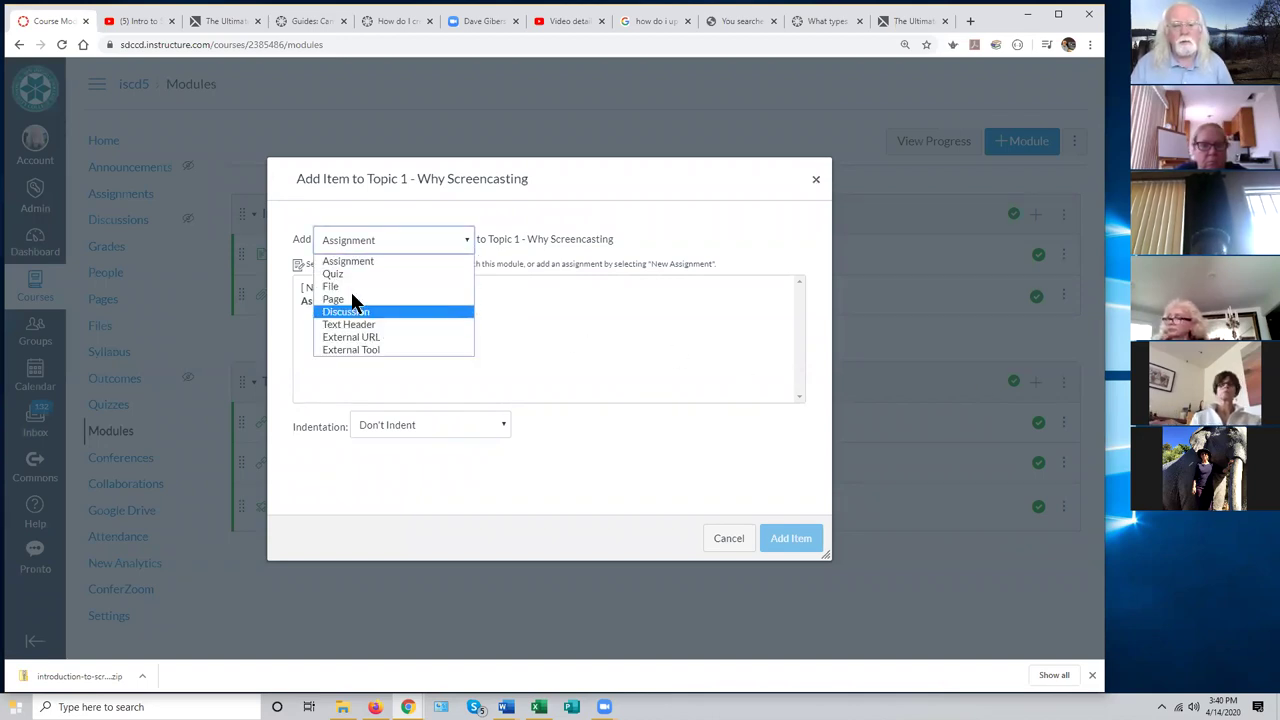
left_click(367, 261)
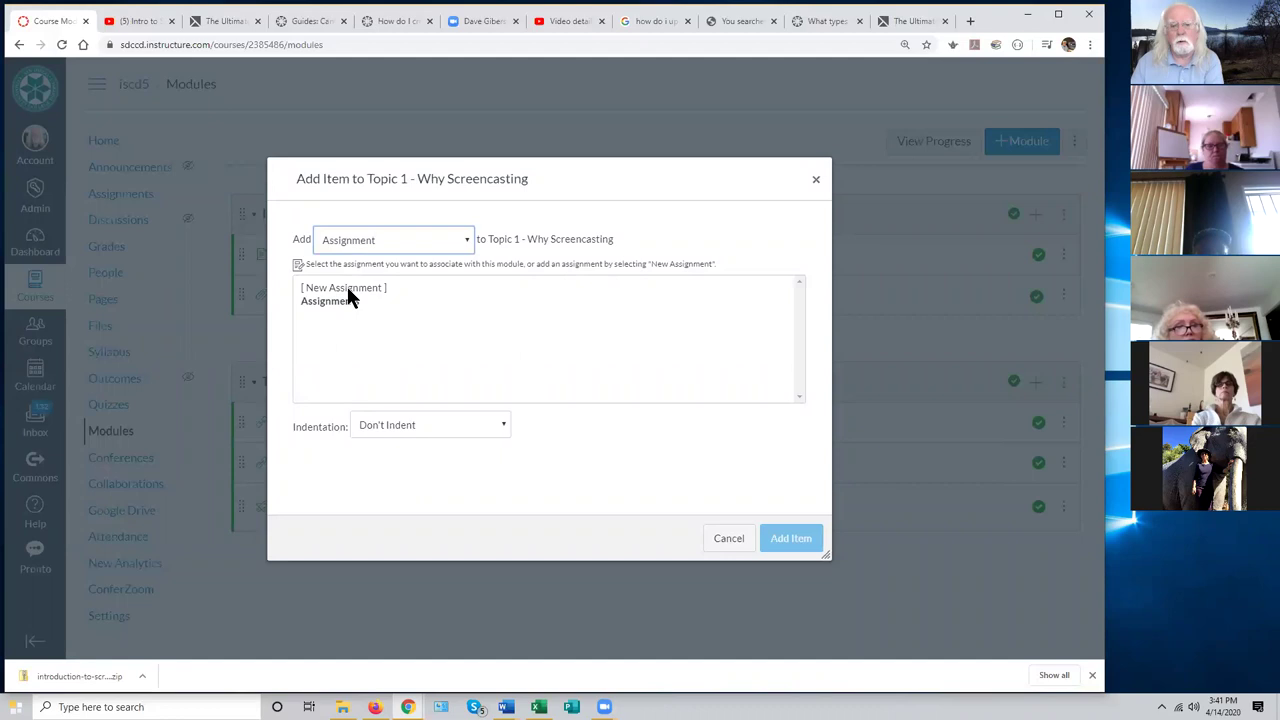
left_click(348, 290)
left_click(404, 427)
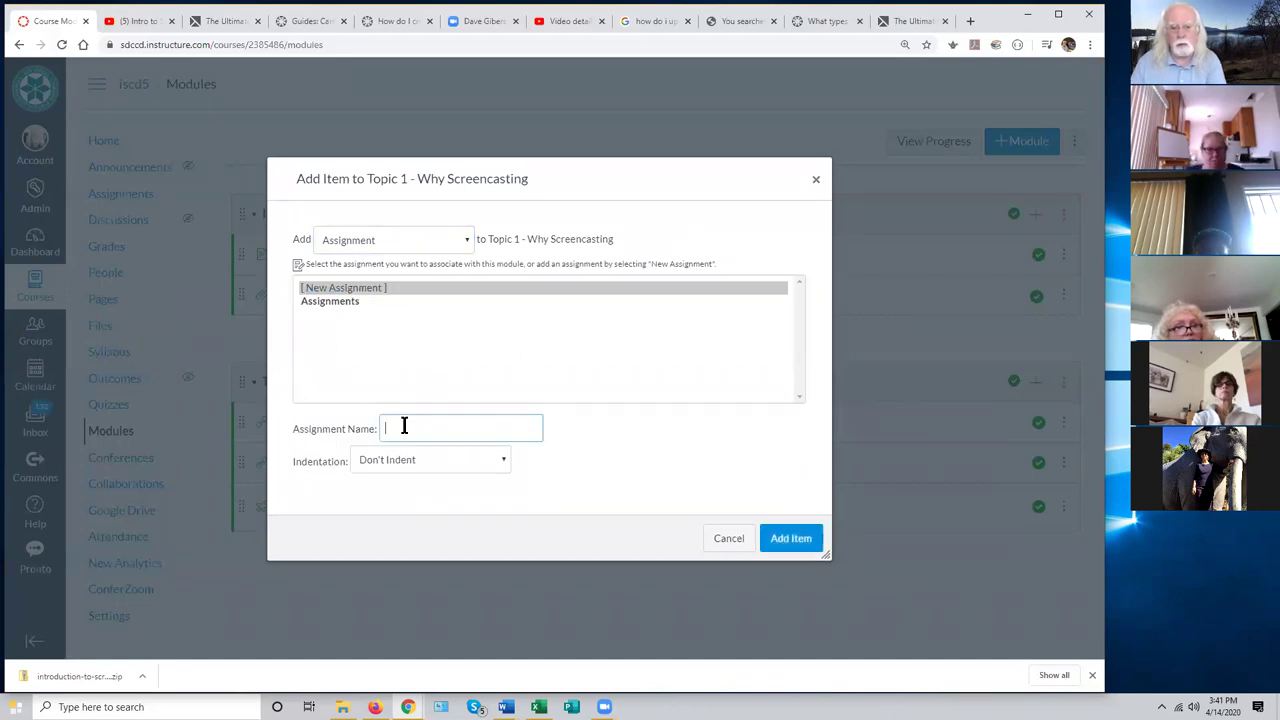
type("Define Screencasting")
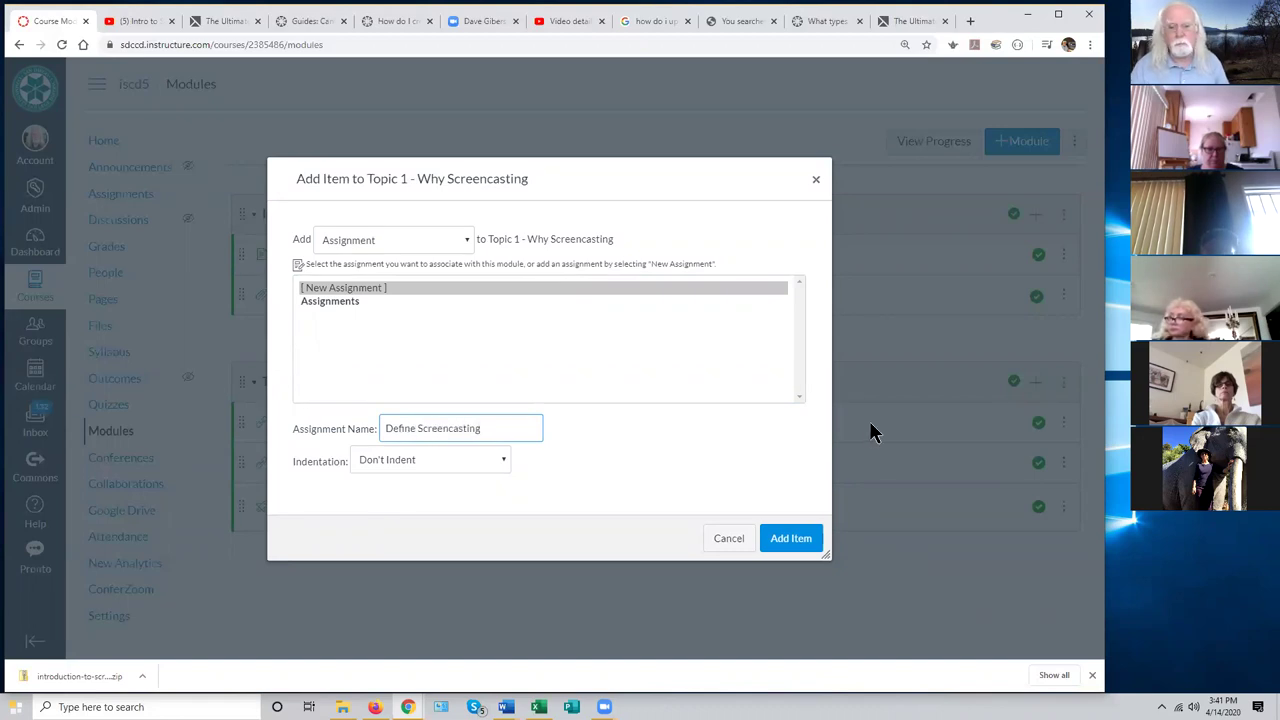
left_click(790, 540)
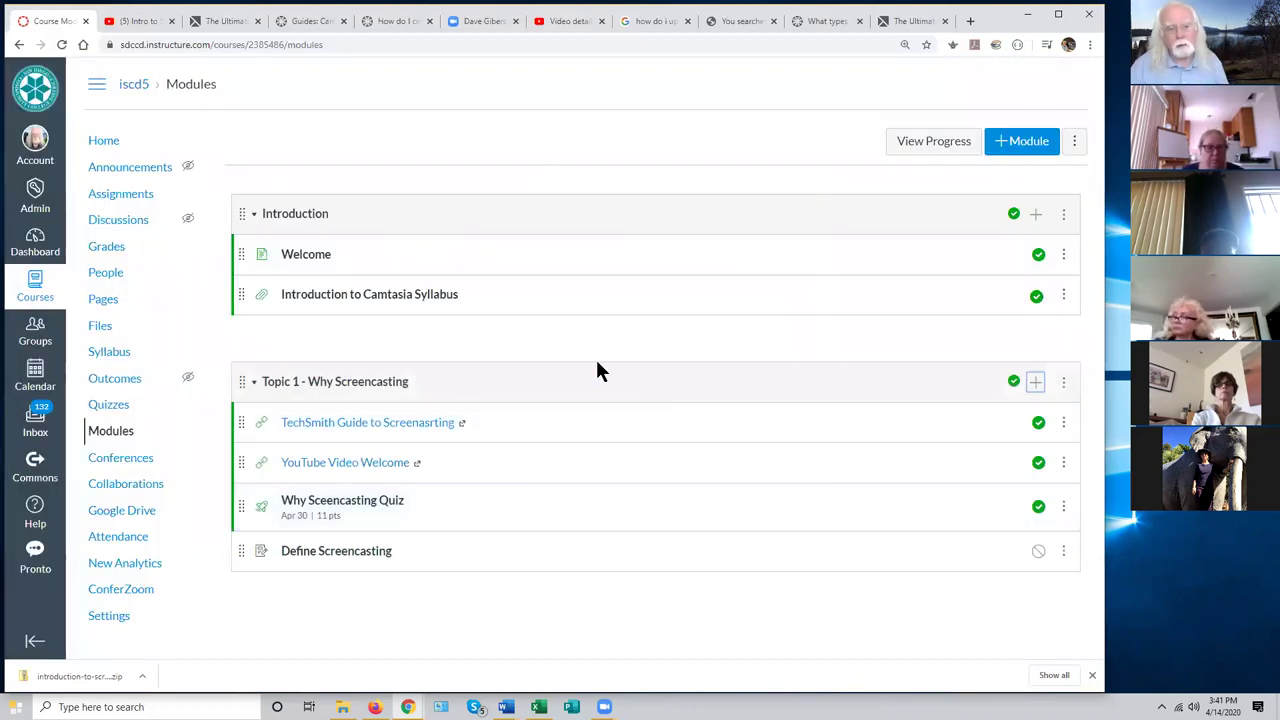
Open the Define Screencasting assignment and switch it to edit mode
left_click(362, 556)
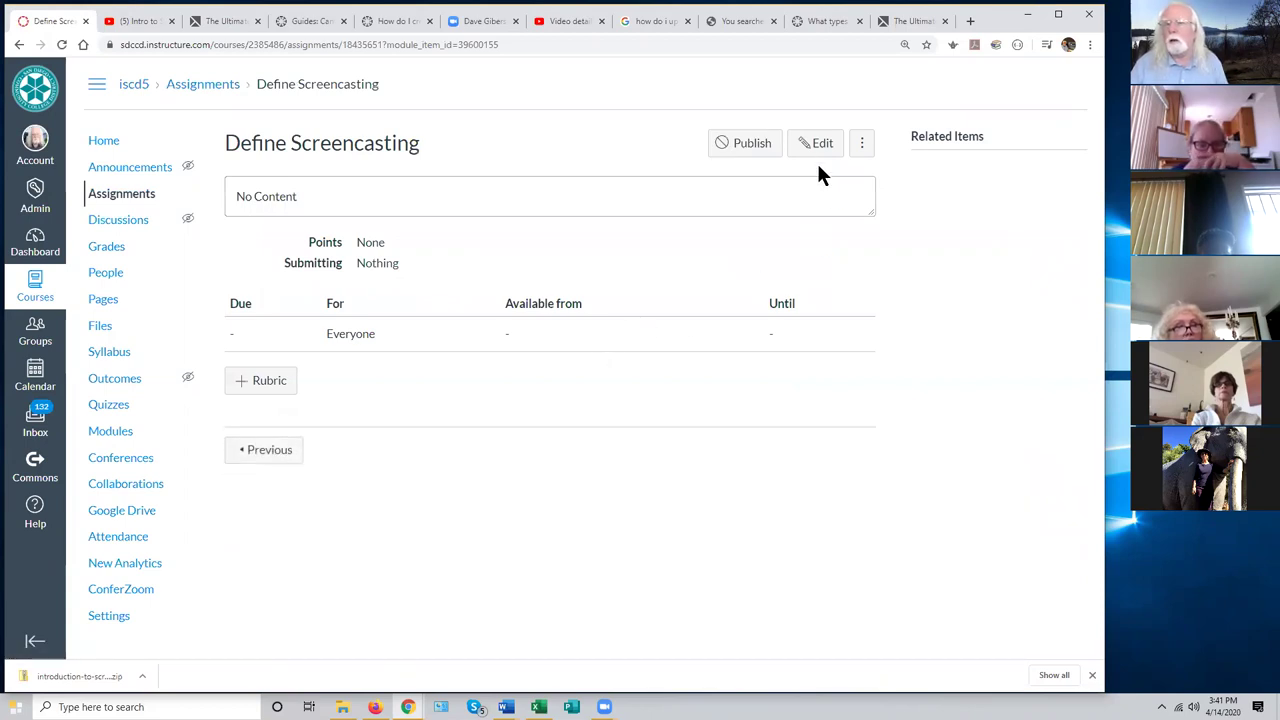
left_click(815, 145)
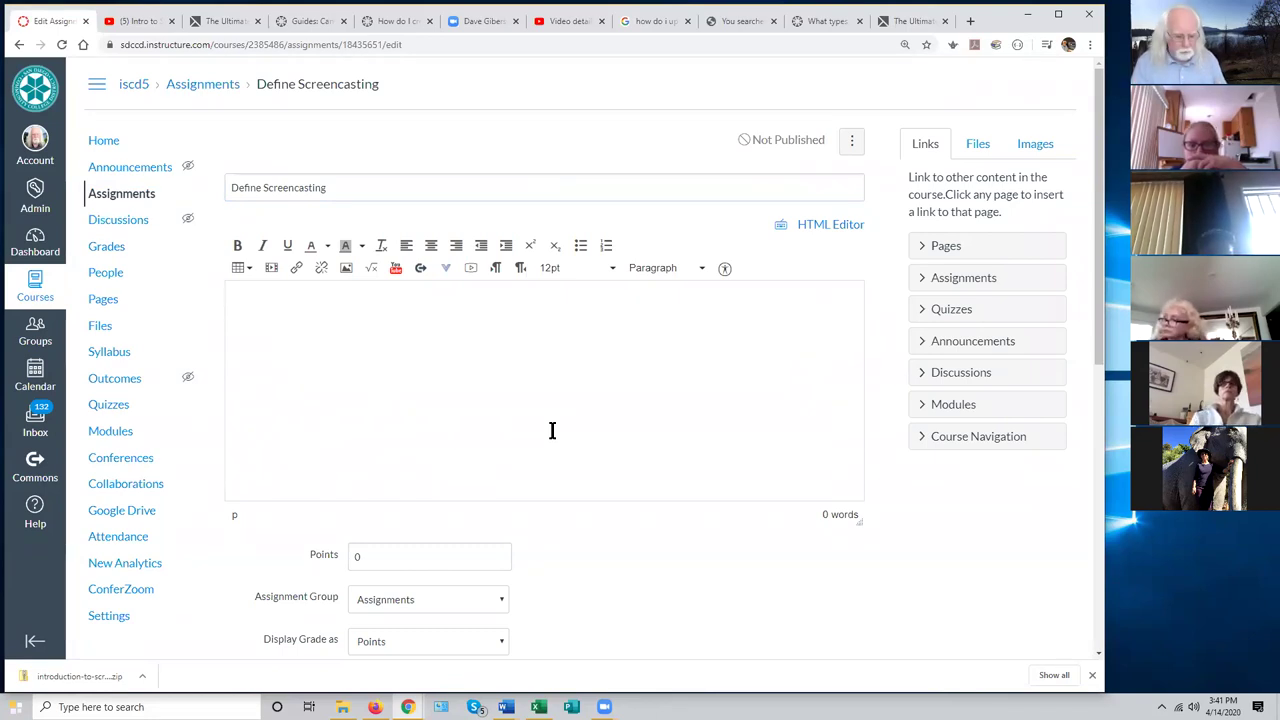
Type 'Write a definition of Screencasting including applications of teh Technique and tools required for screencasting'
type("Write a")
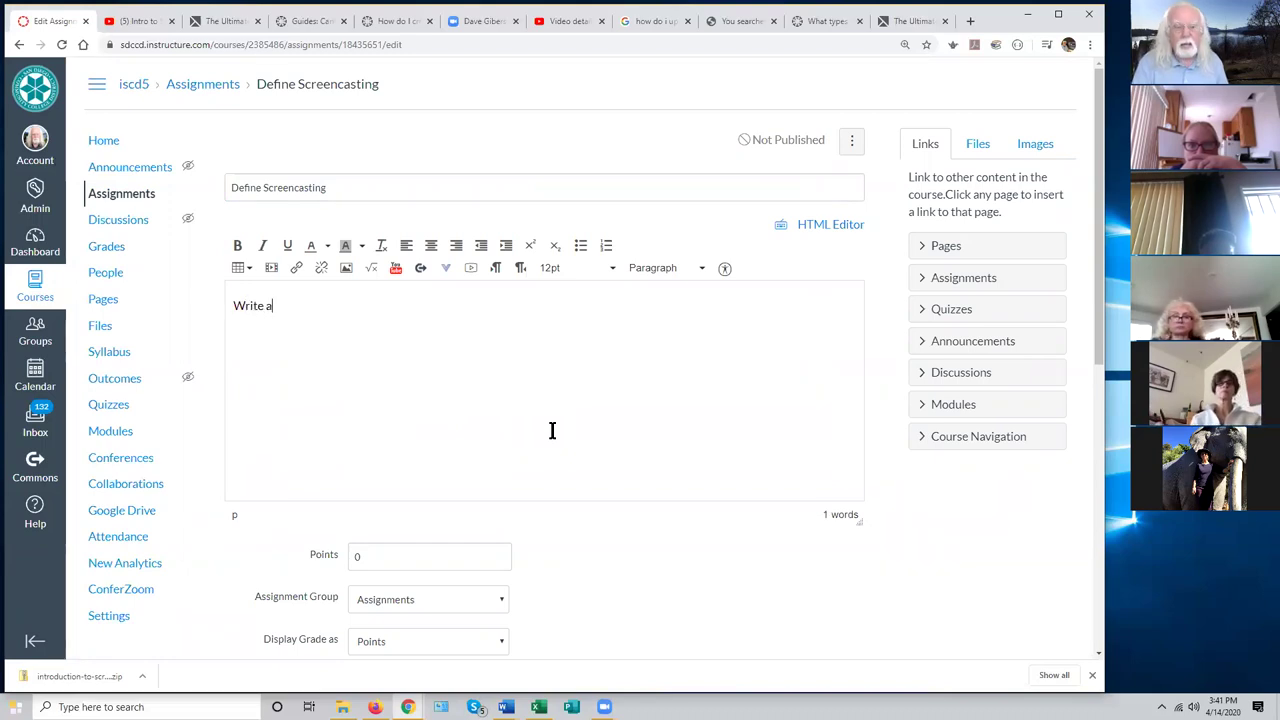
type(" definfntoin")
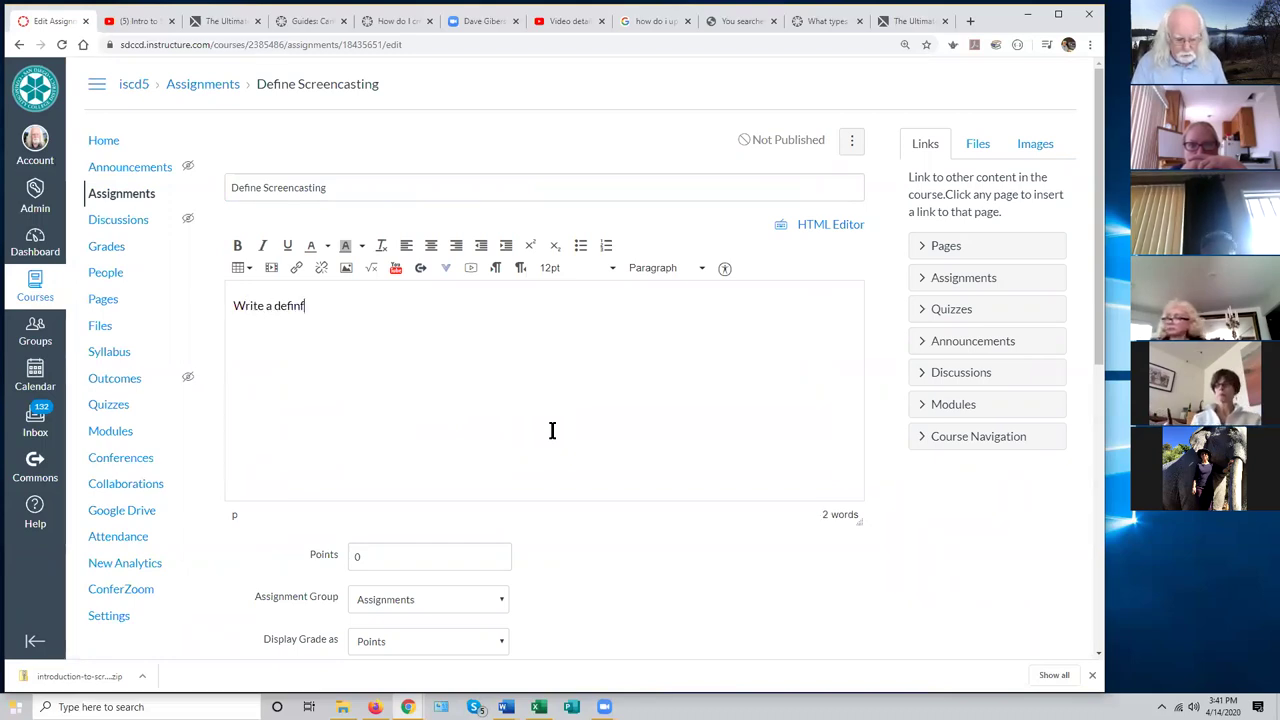
key("BackSpace")
key("BackSpace")
key("BackSpace")
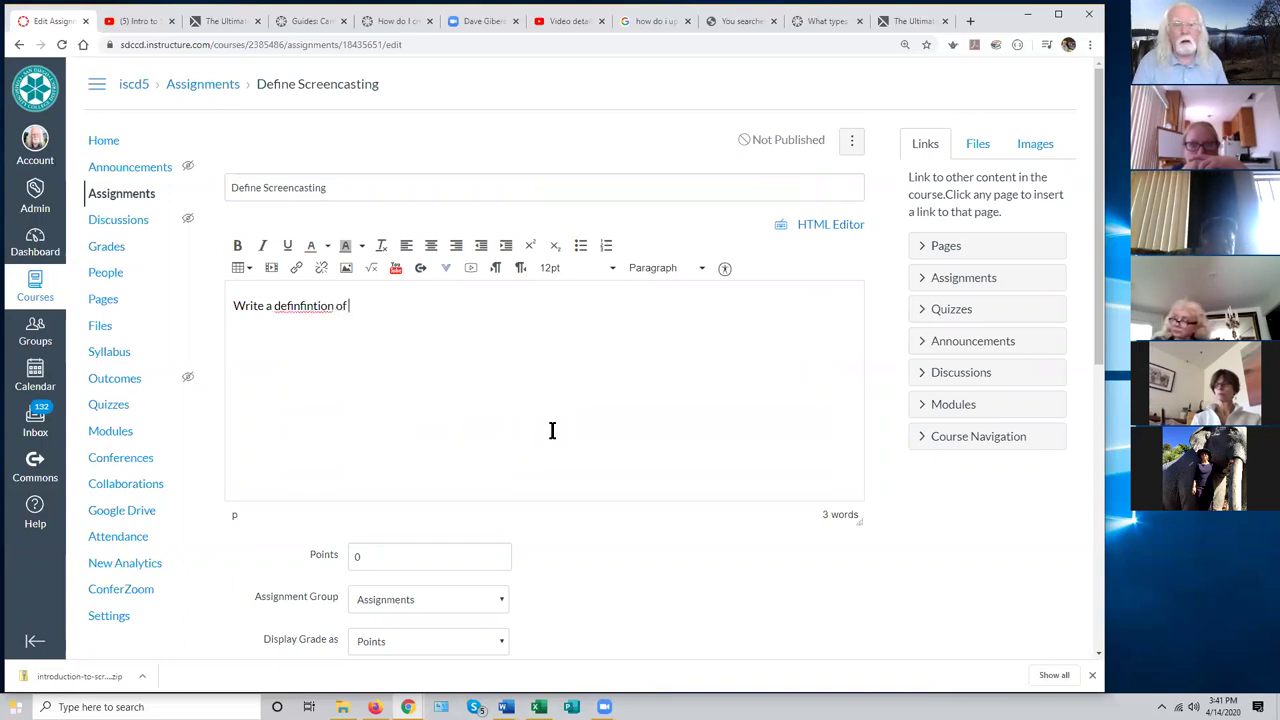
right_click(309, 307)
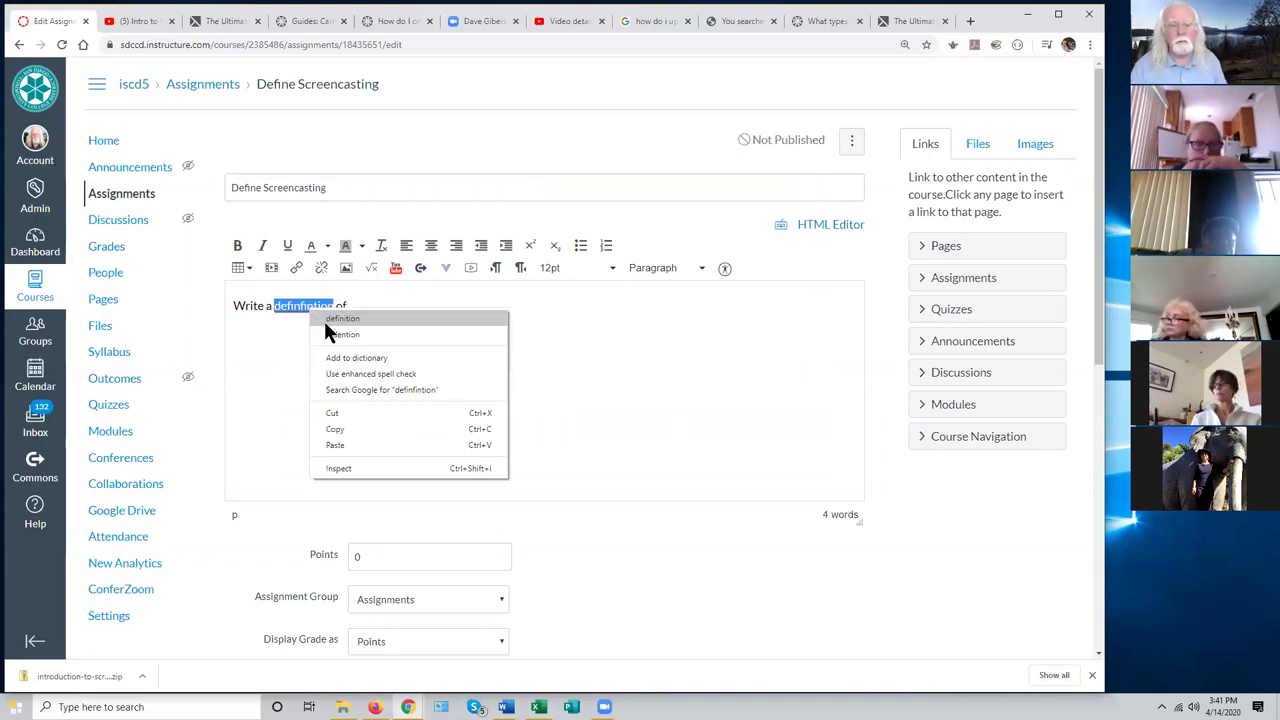
left_click(340, 320)
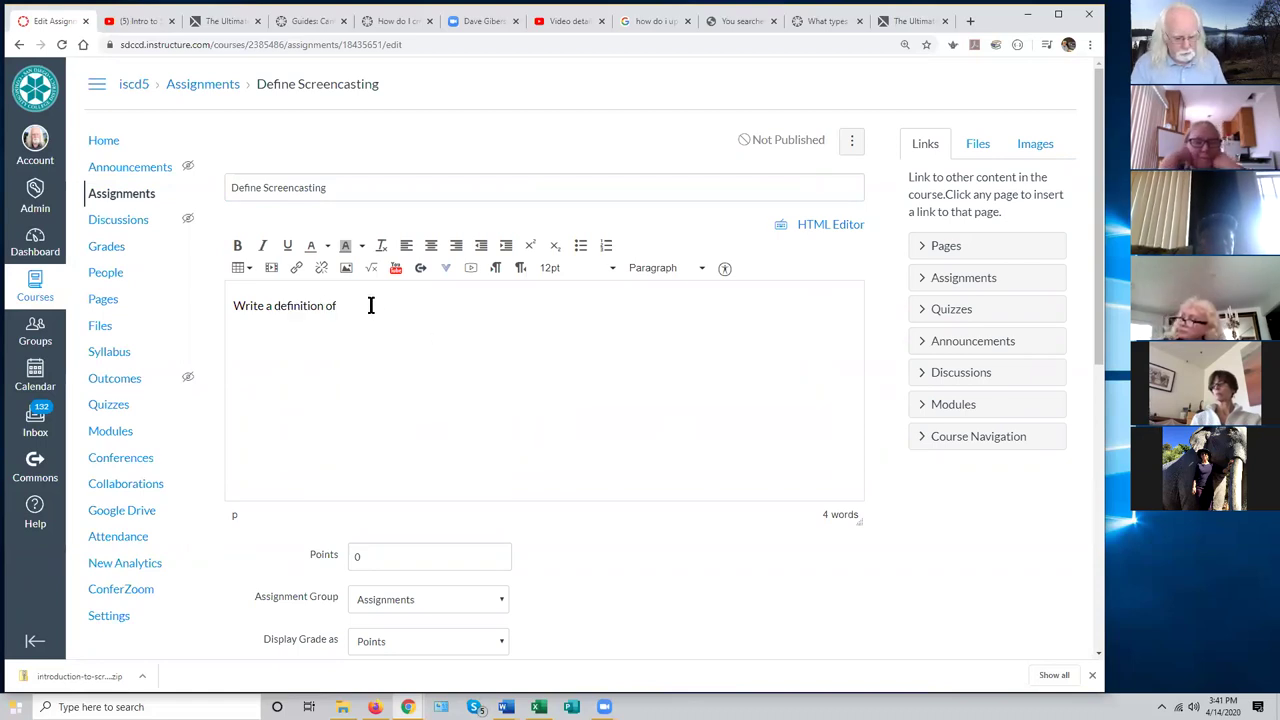
type("Screencas")
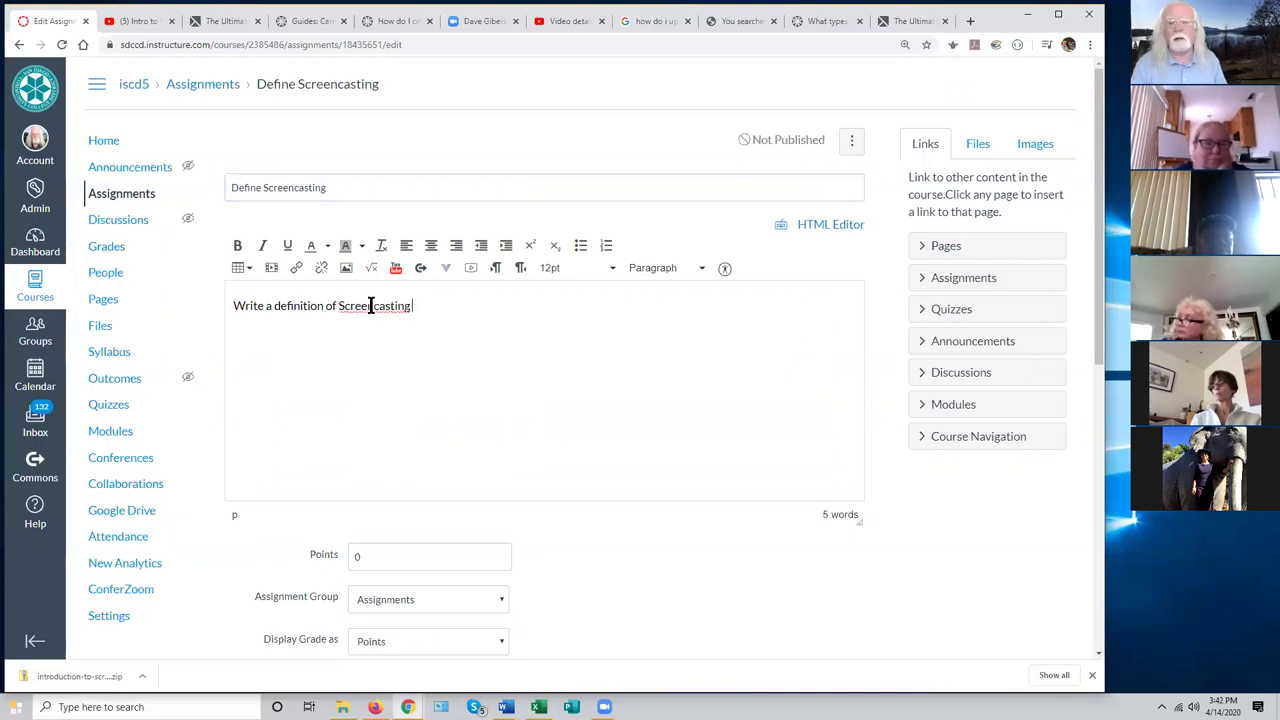
type("ting")
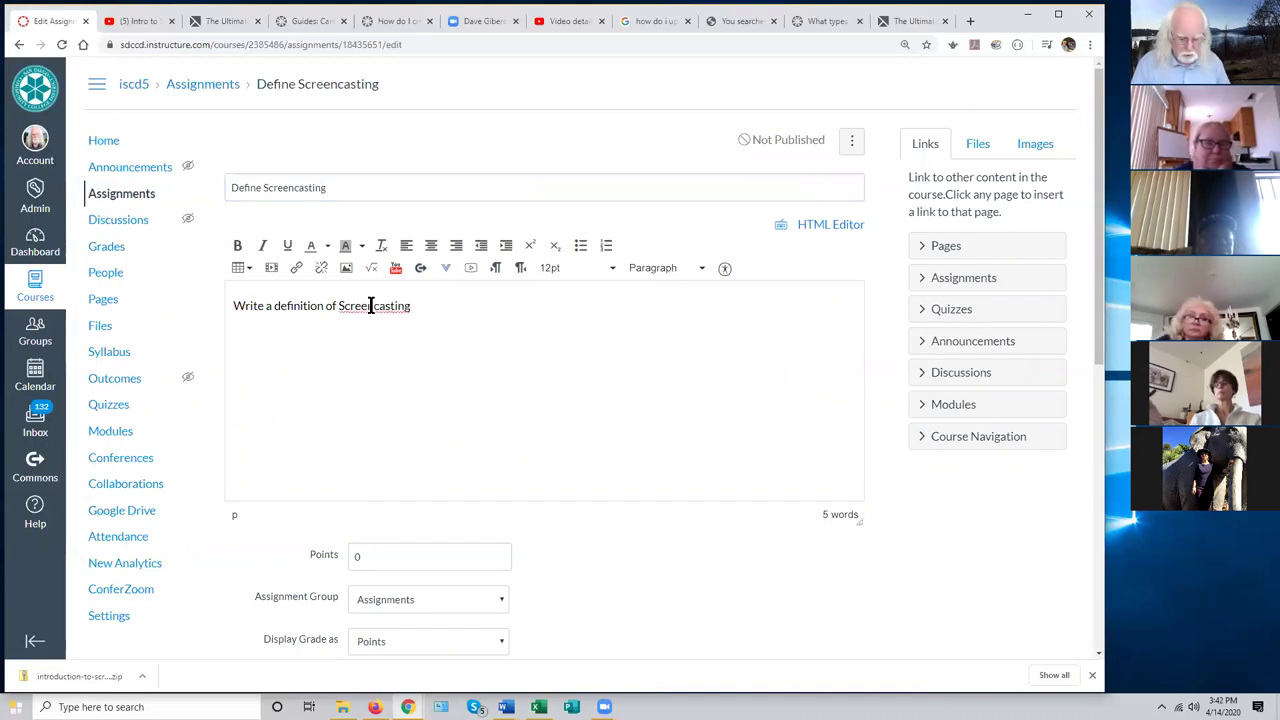
type(" including ")
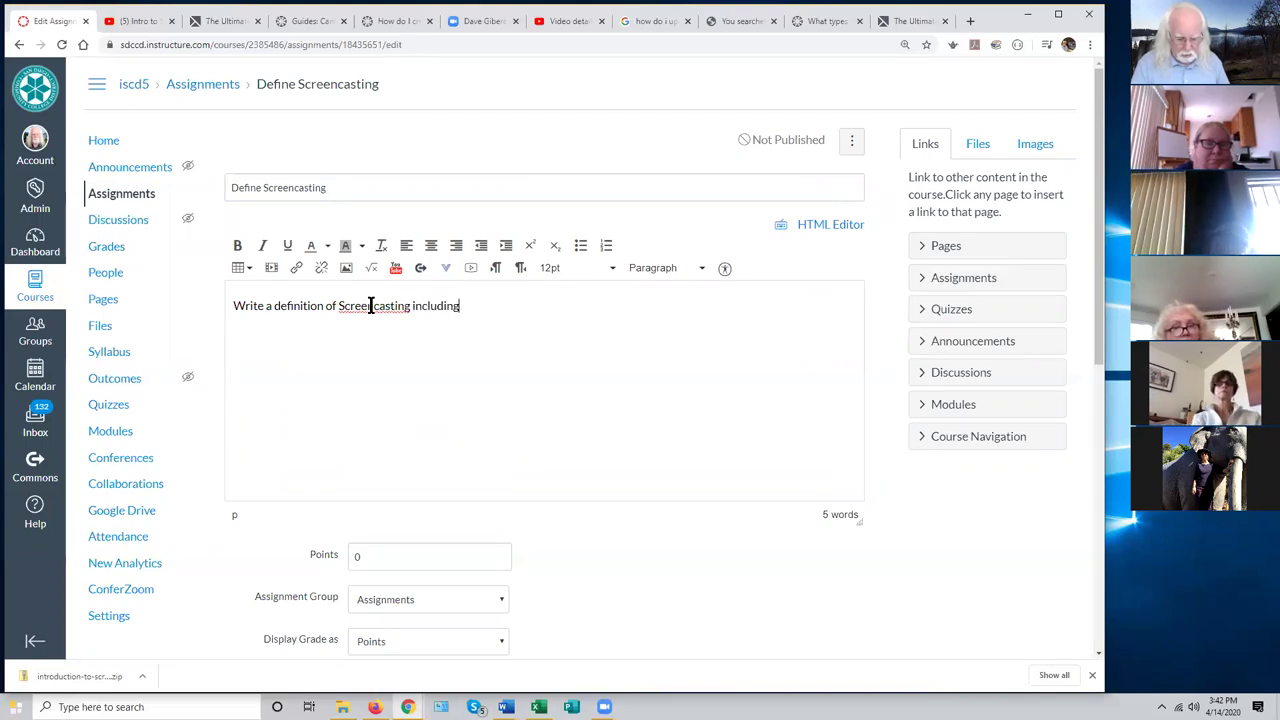
type("applicaitons")
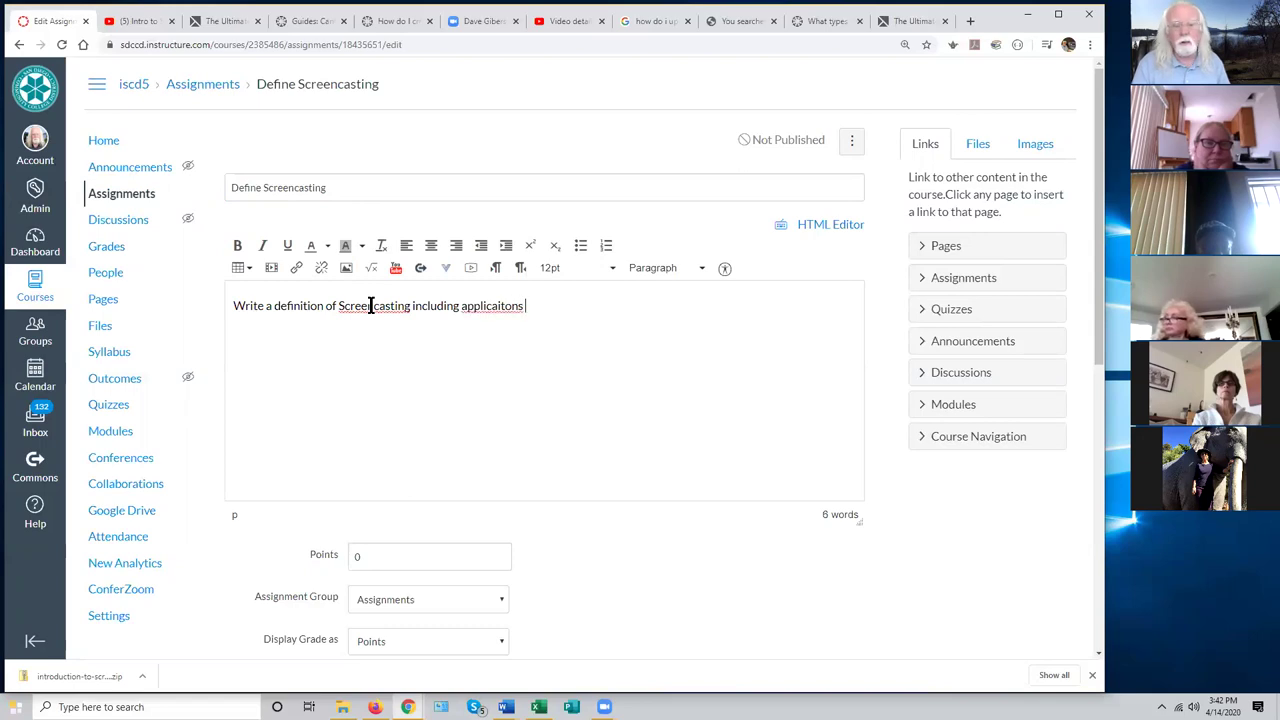
key("BackSpace")
key("BackSpace")
key("BackSpace")
key("BackSpace")
key("BackSpace")
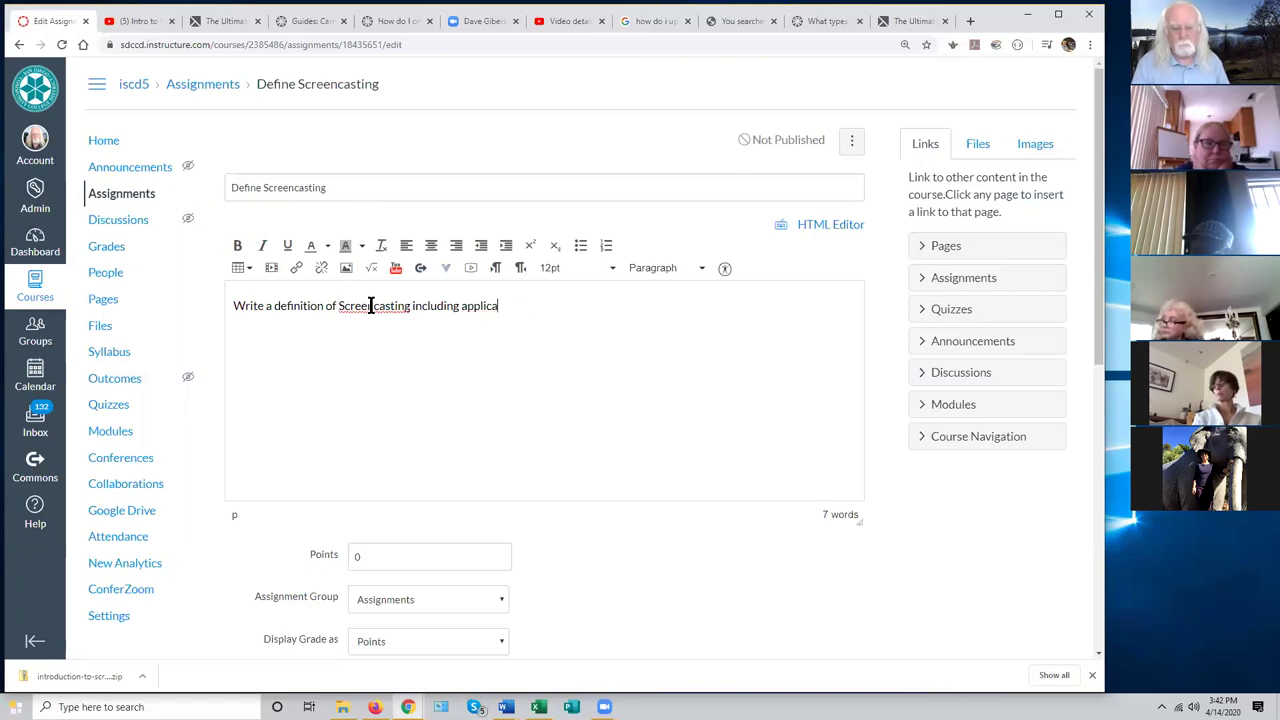
type("tions of teh Technique ")
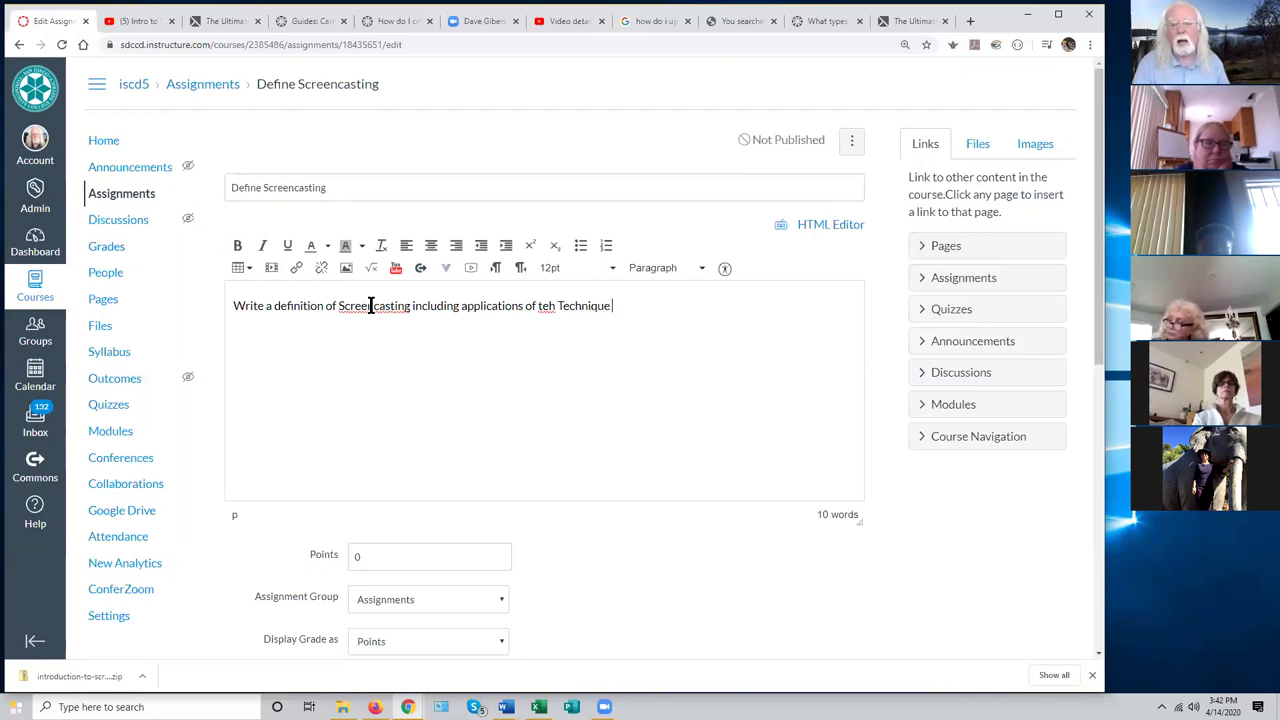
type("an")
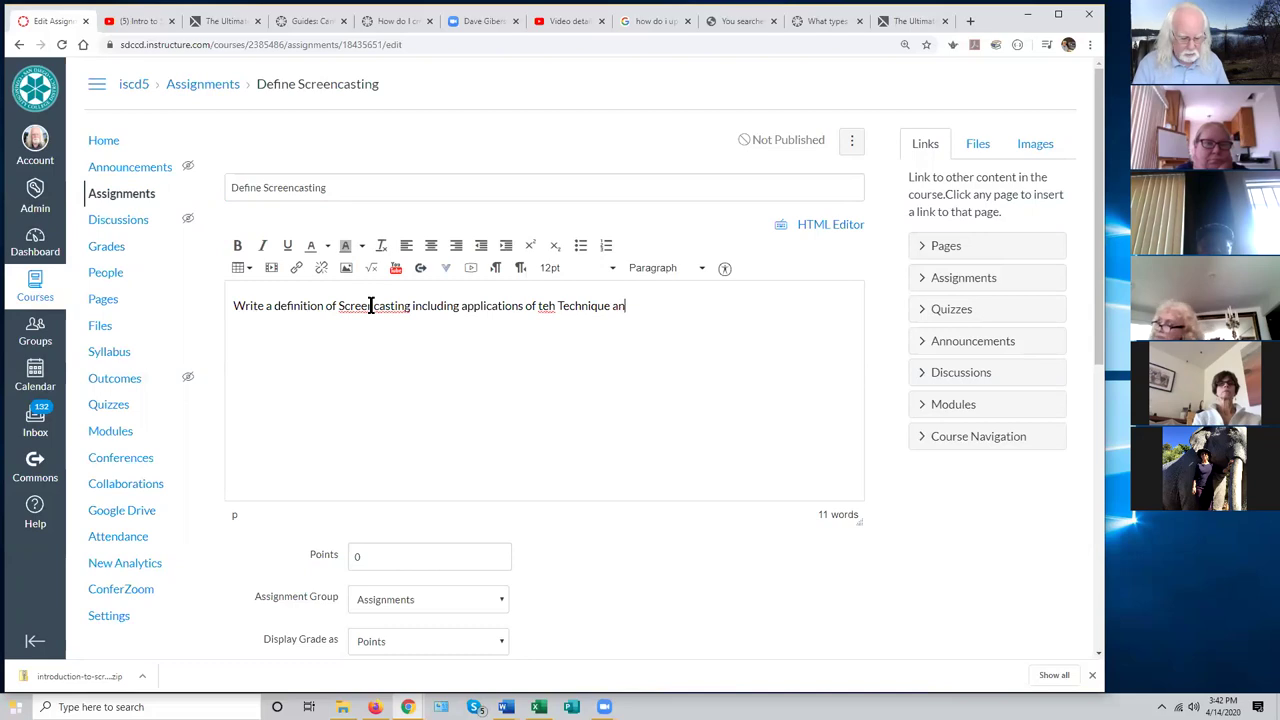
type("d tools re")
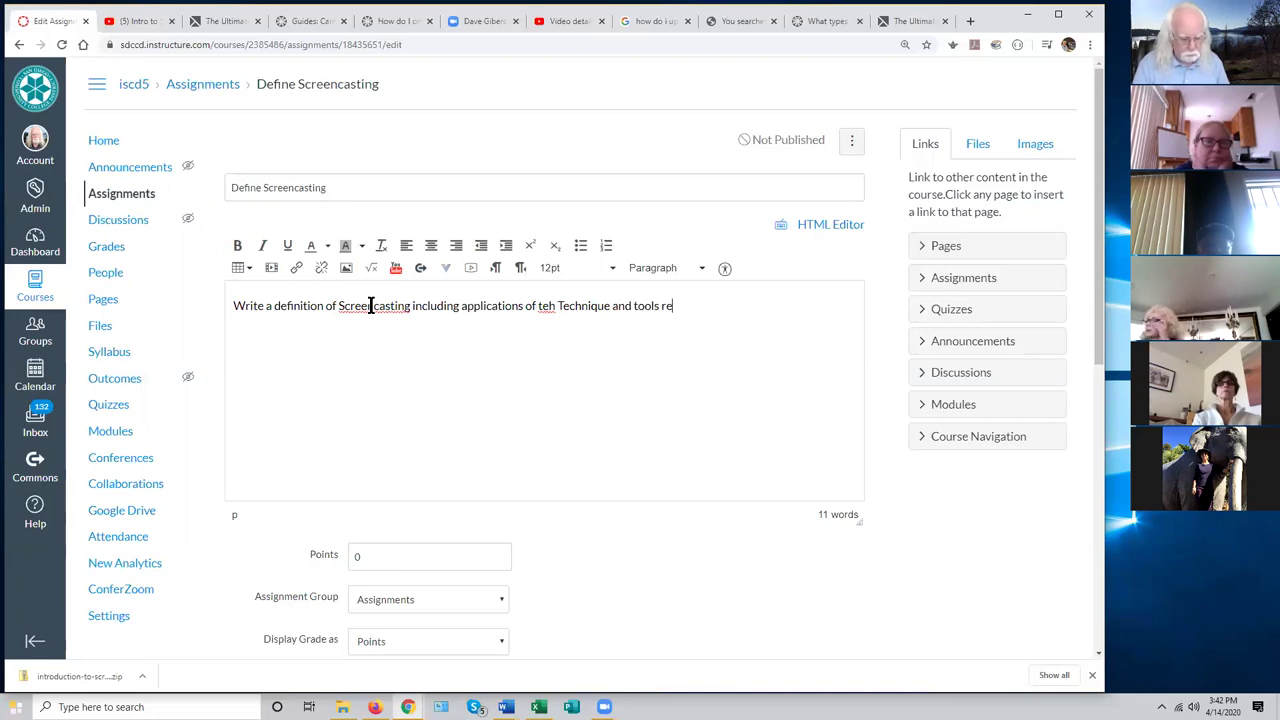
type("quired for")
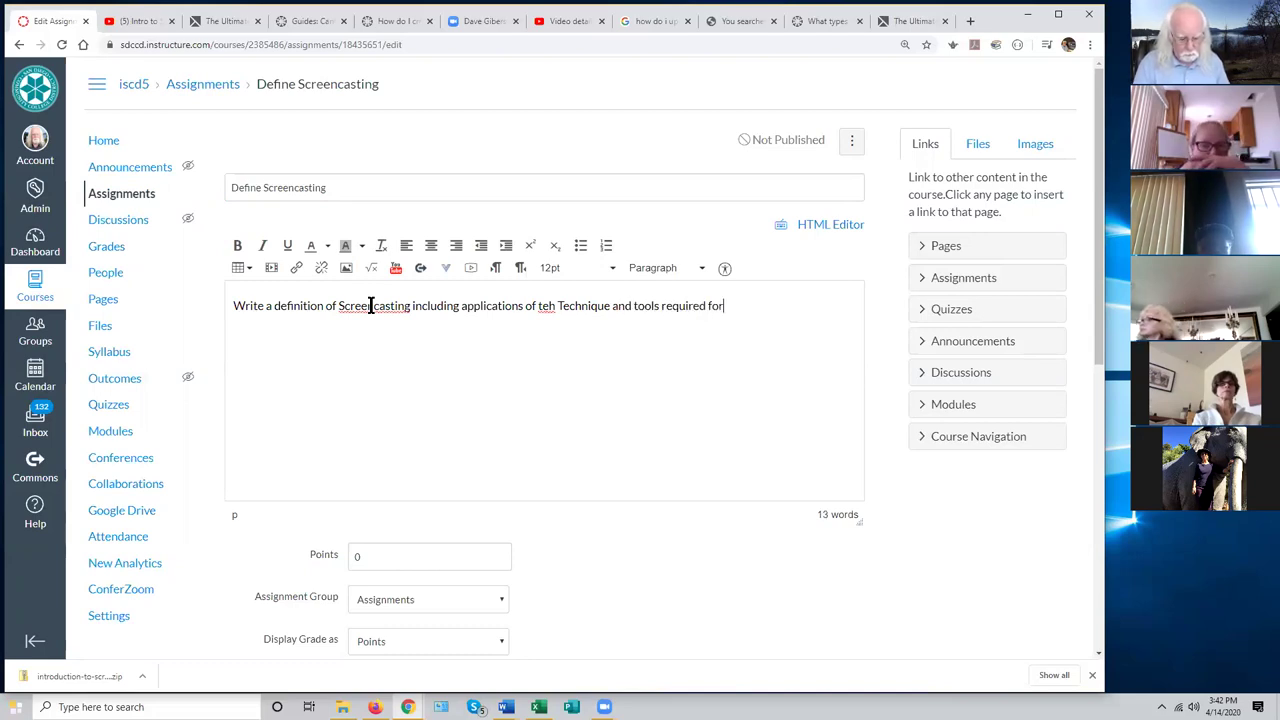
type(" screencasting")
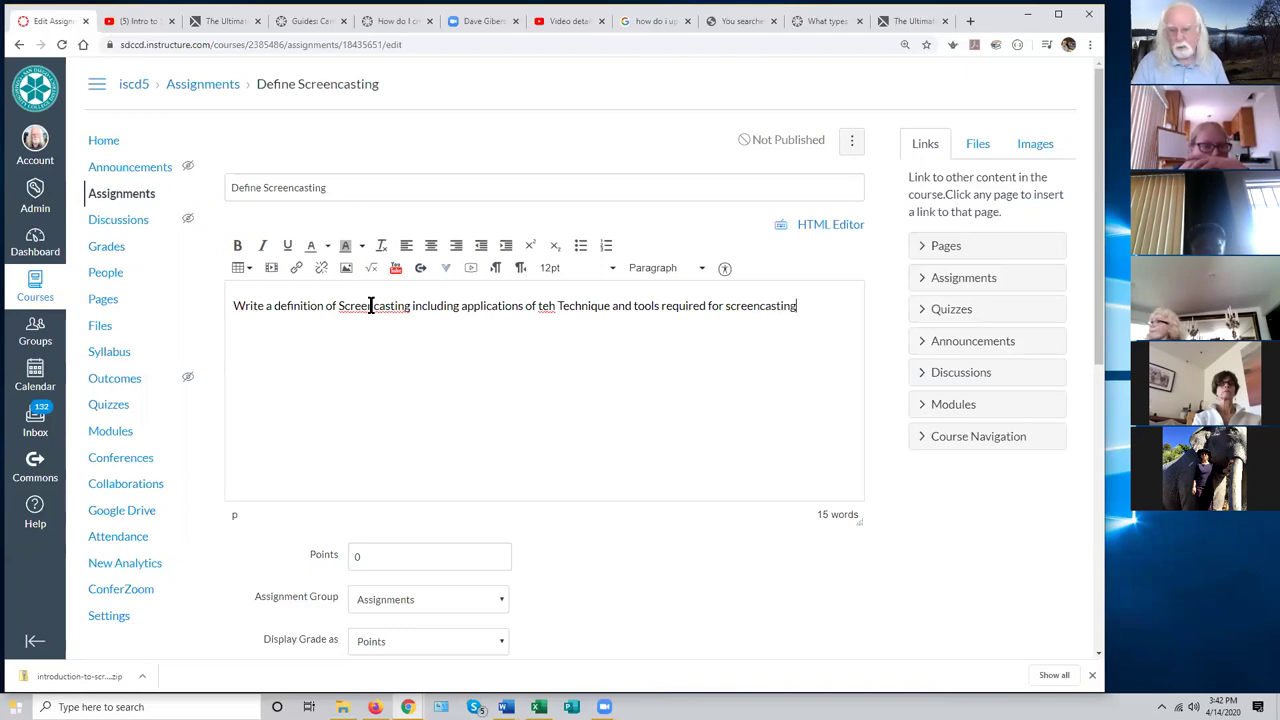
Correct 'teh' to 'the' and append '. Upload your answer in a Word dicument.'
right_click(545, 306)
left_click(569, 320)
left_click(803, 306)
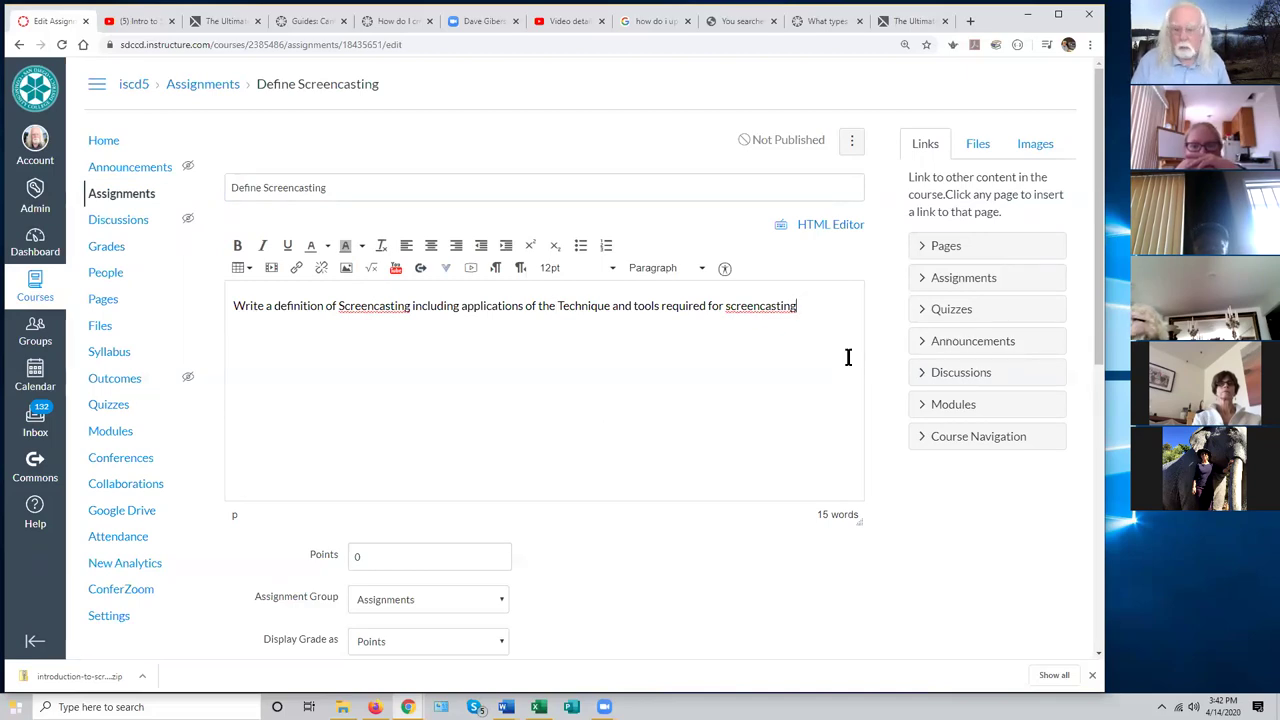
type(". Uplo")
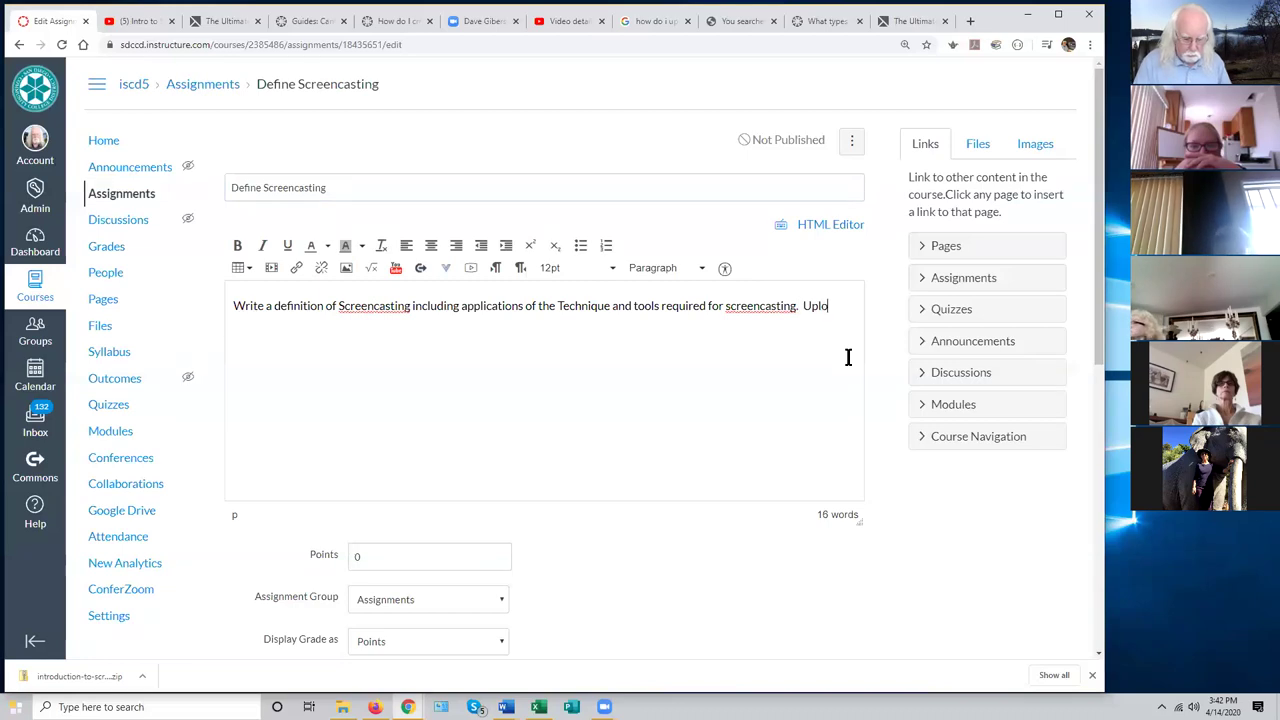
type("ad your answer in a Word di")
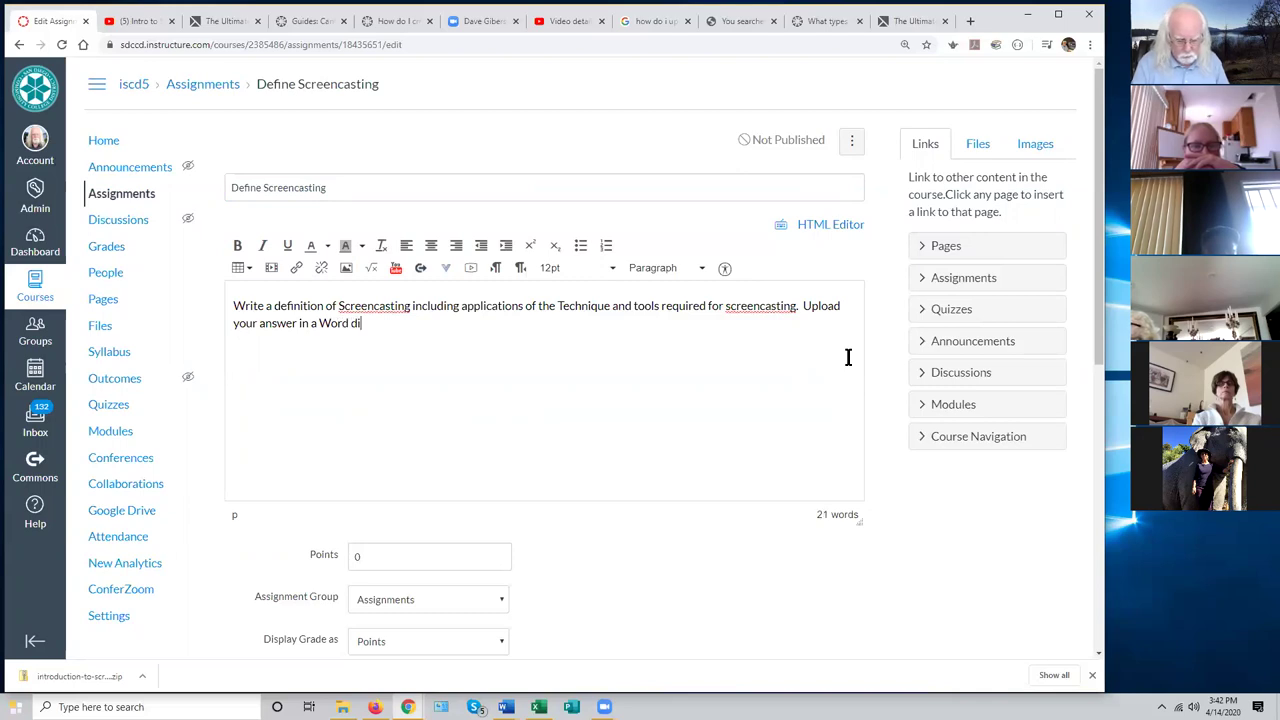
type("cument.")
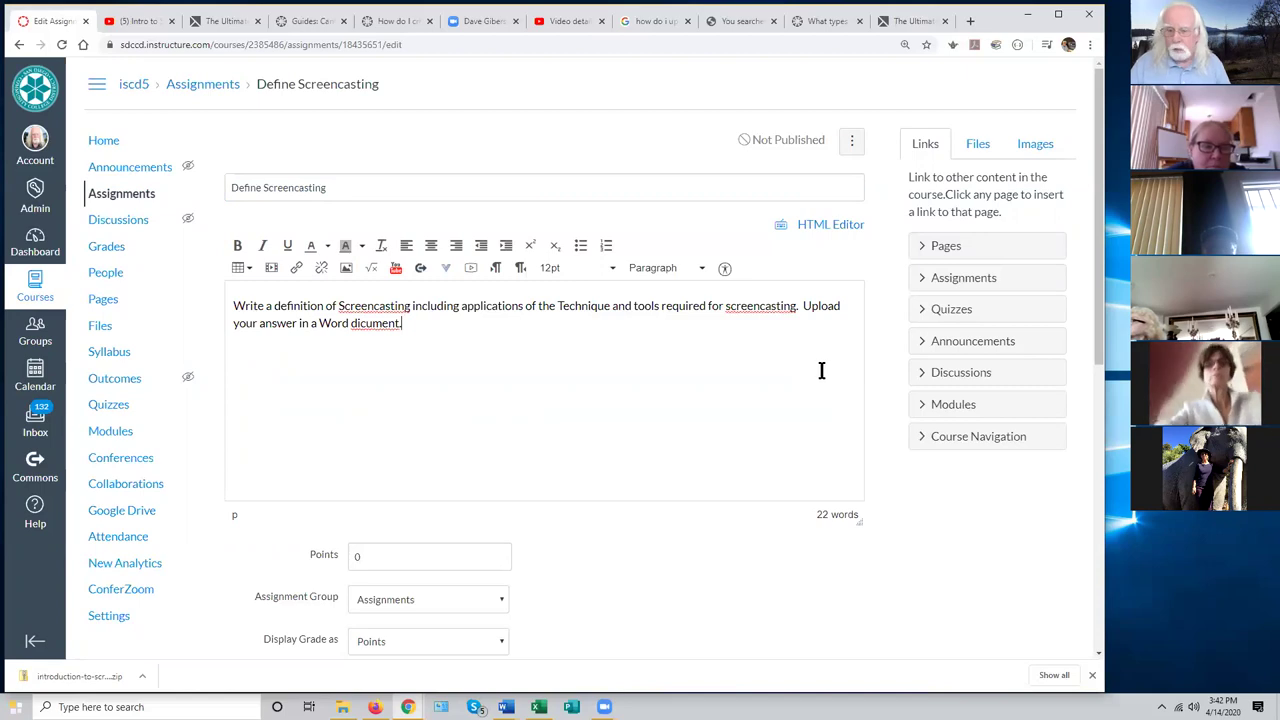
left_click(444, 329)
Replace the assignment's 0 points with 10 in the Points field
scroll(523, 366, "down", 2)
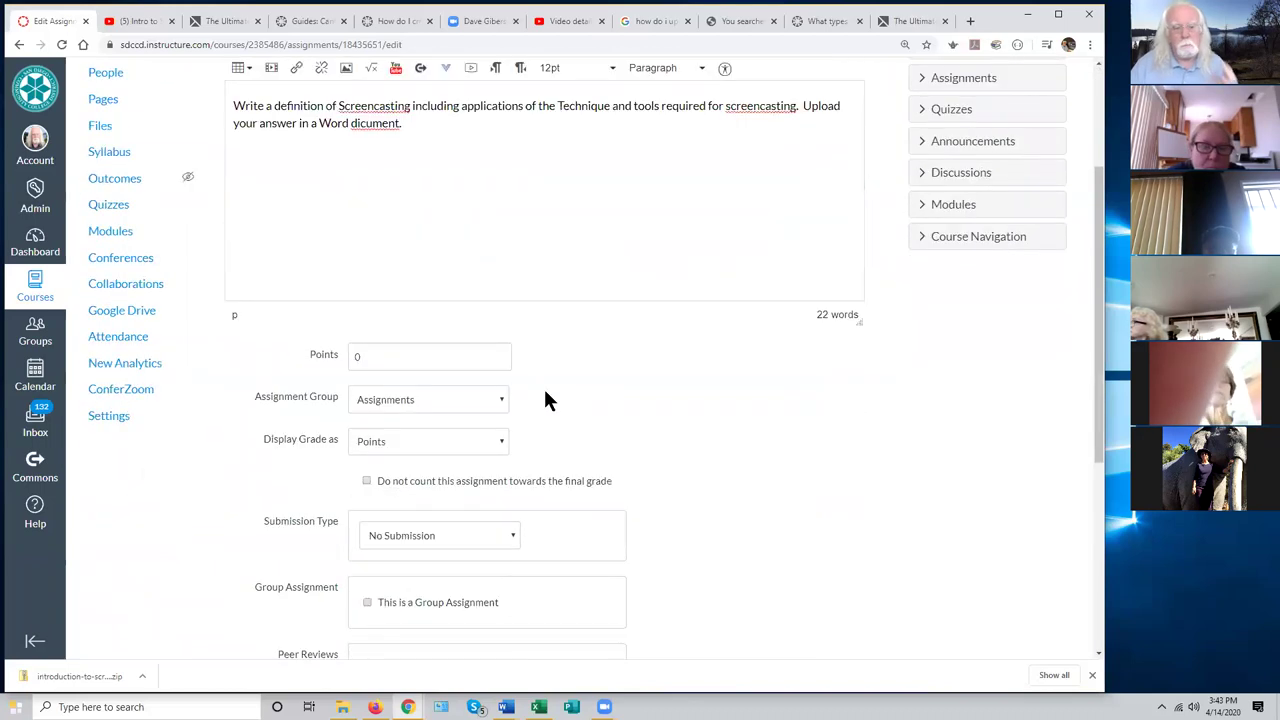
double_click(378, 354)
type("10")
scroll(652, 370, "down", 2)
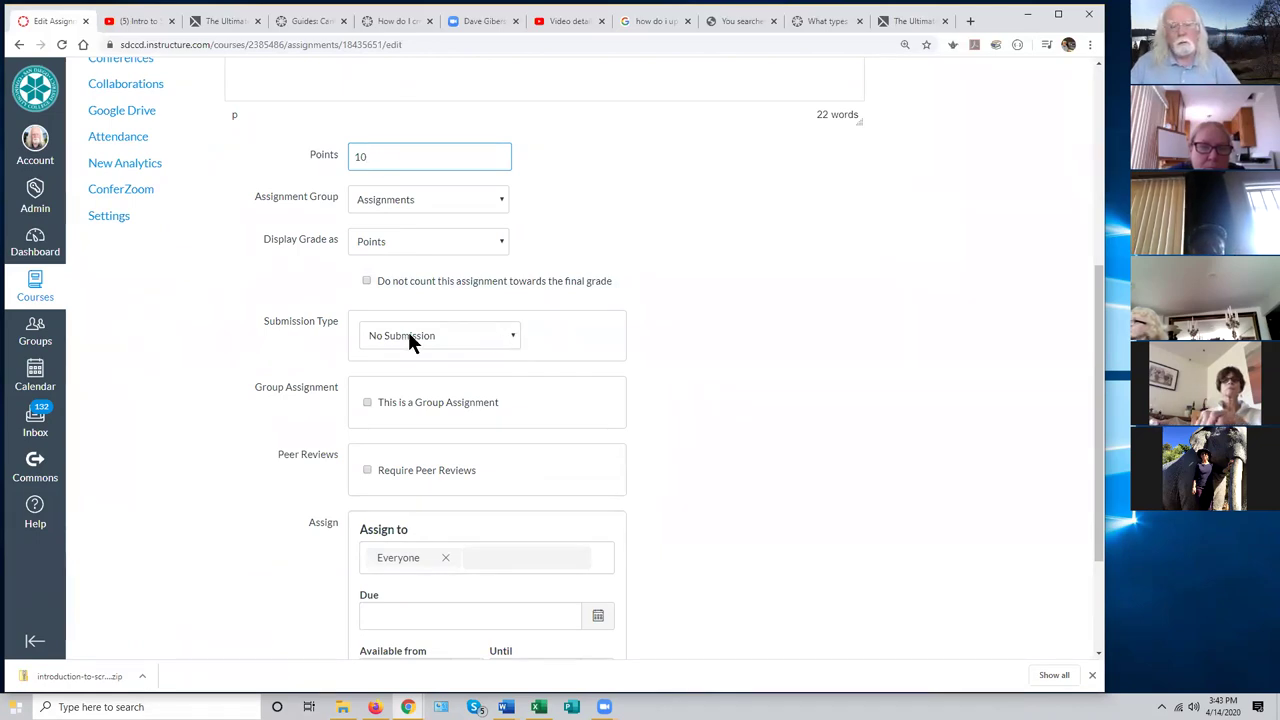
left_click(515, 342)
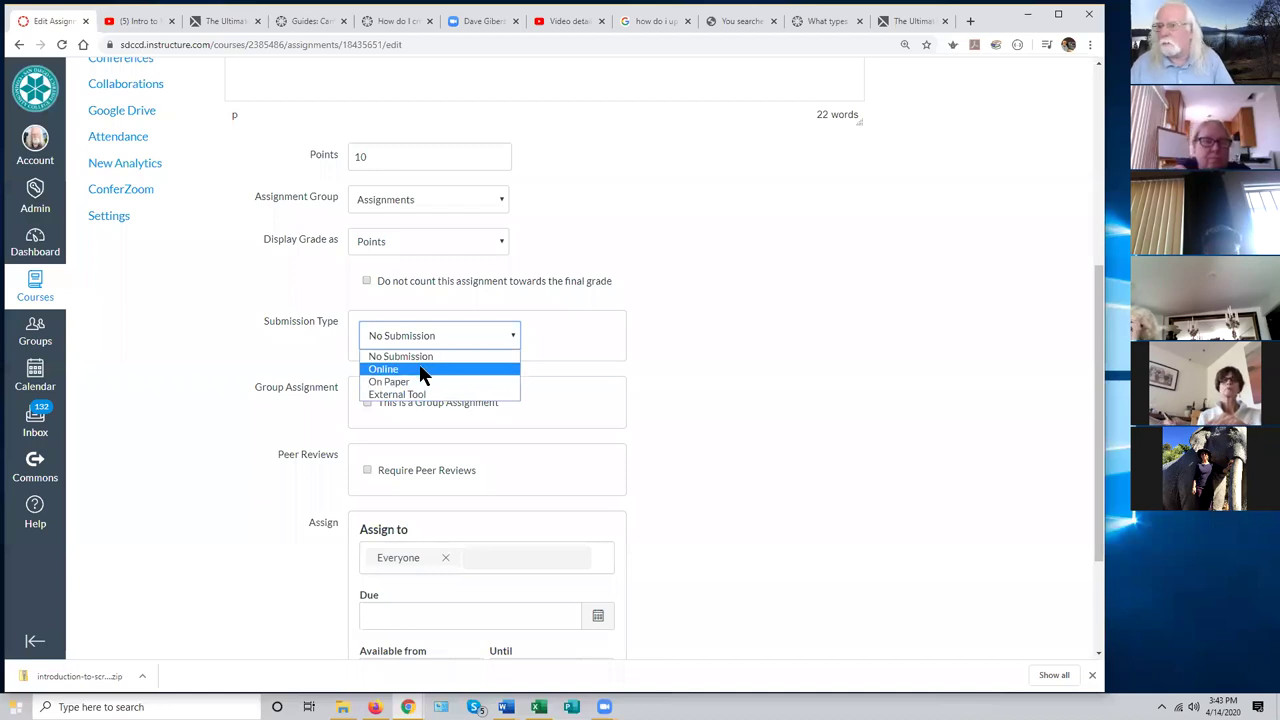
Set submission to Online File Uploads, restricted to .doc,docx file extensions
left_click(420, 370)
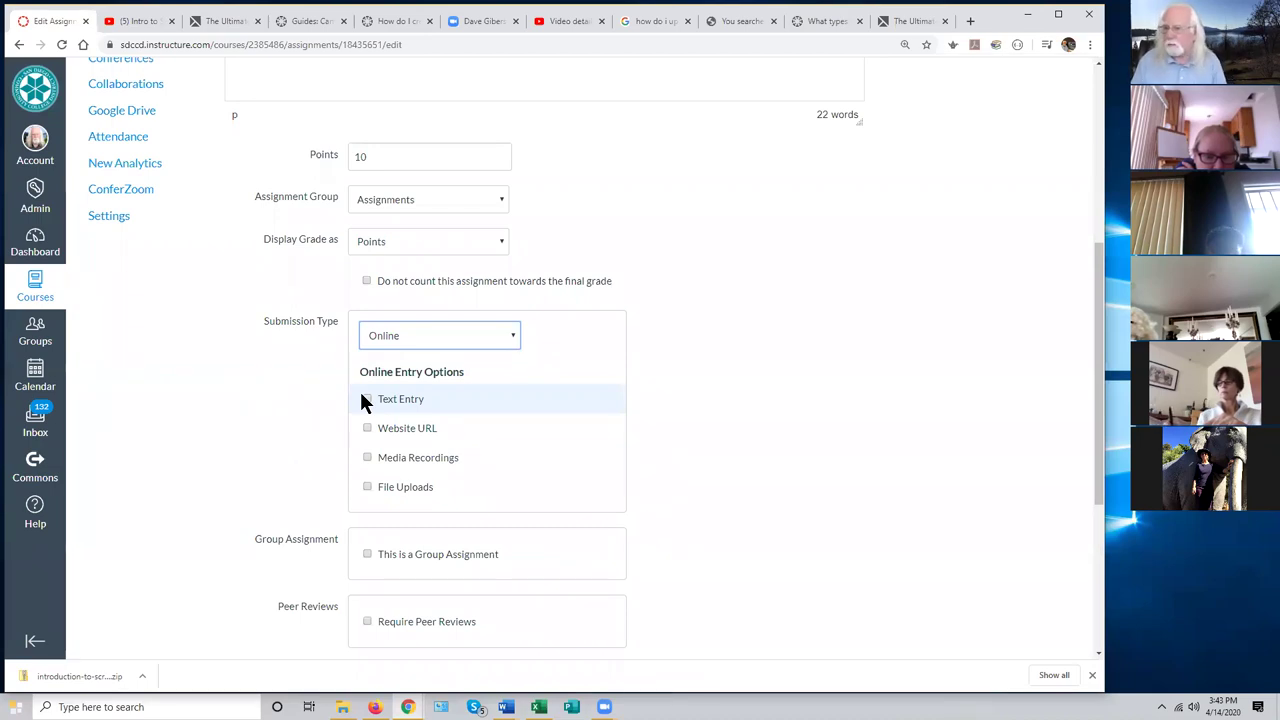
left_click(367, 487)
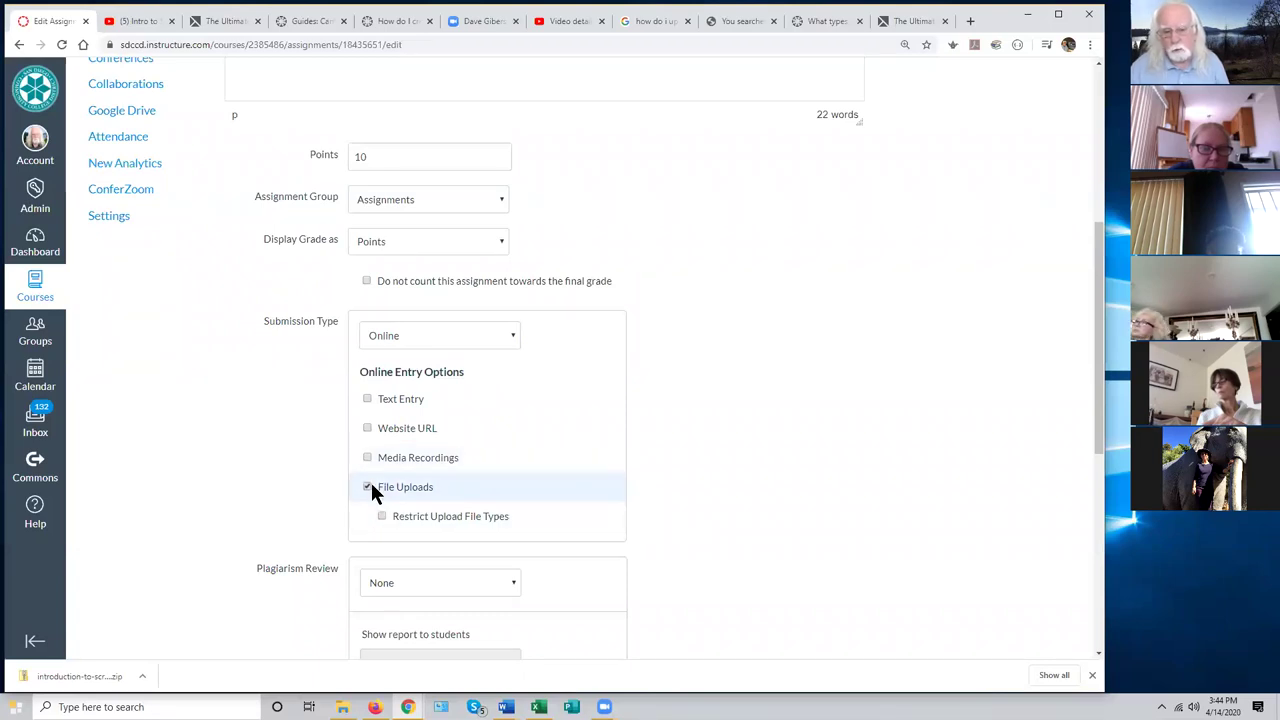
left_click(380, 522)
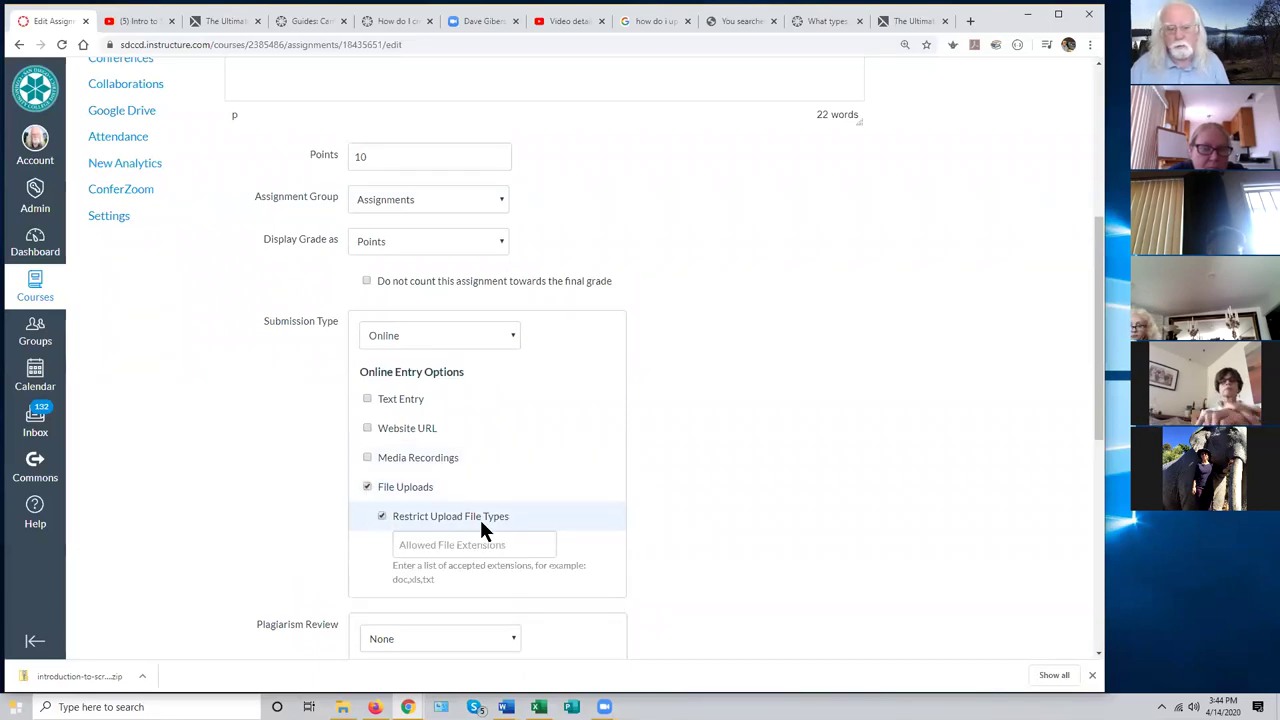
scroll(598, 505, "down", 1)
scroll(600, 512, "down", 1)
left_click(410, 413)
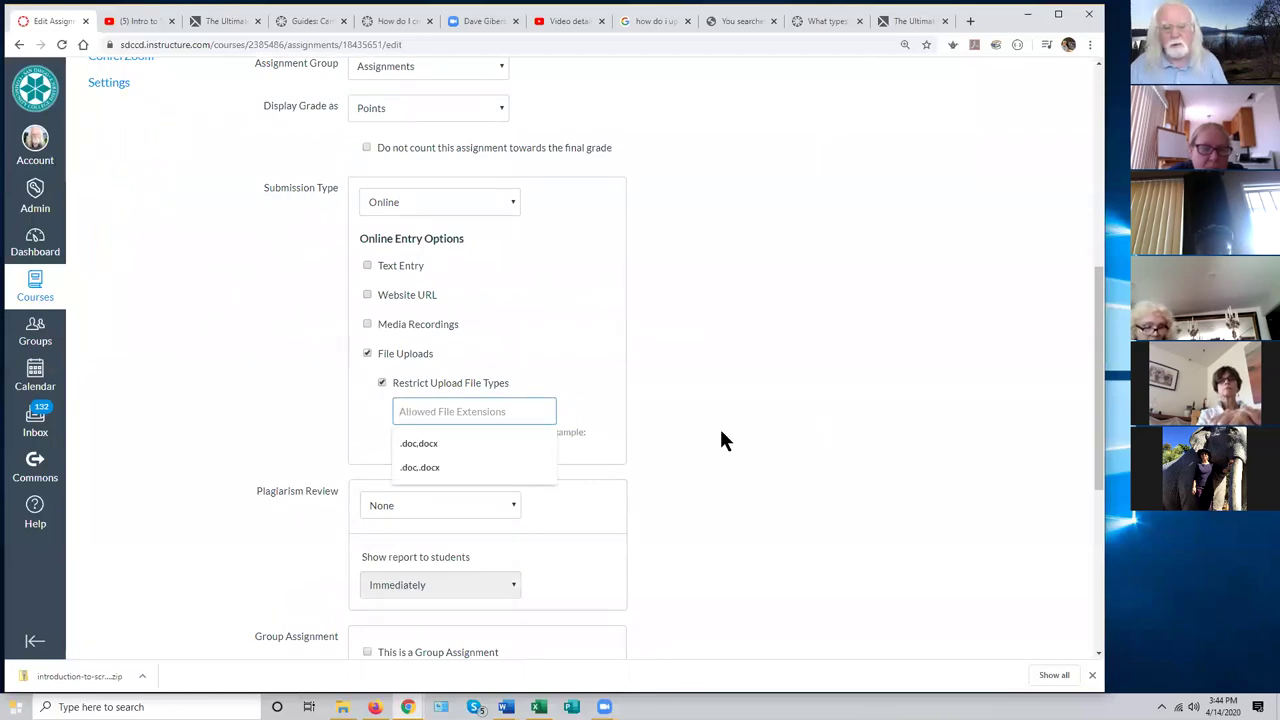
left_click(424, 445)
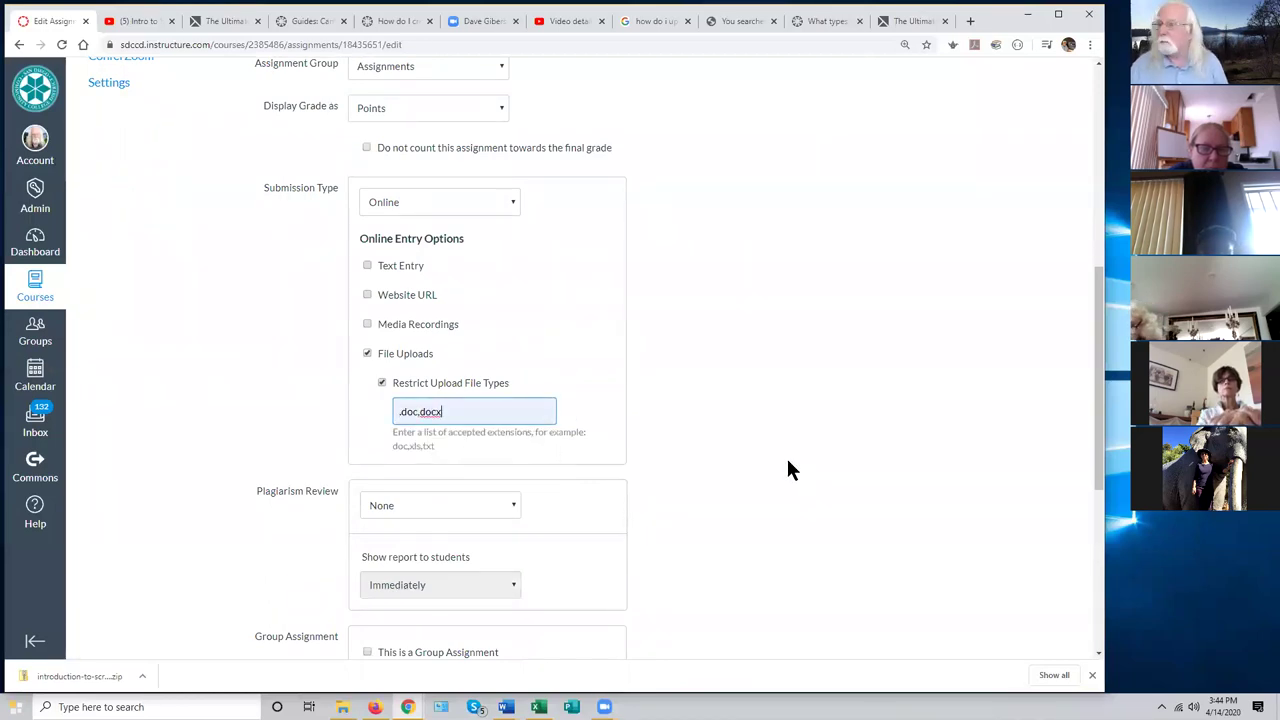
Correct 'dicument' to 'document' in the assignment description
scroll(864, 400, "up", 5)
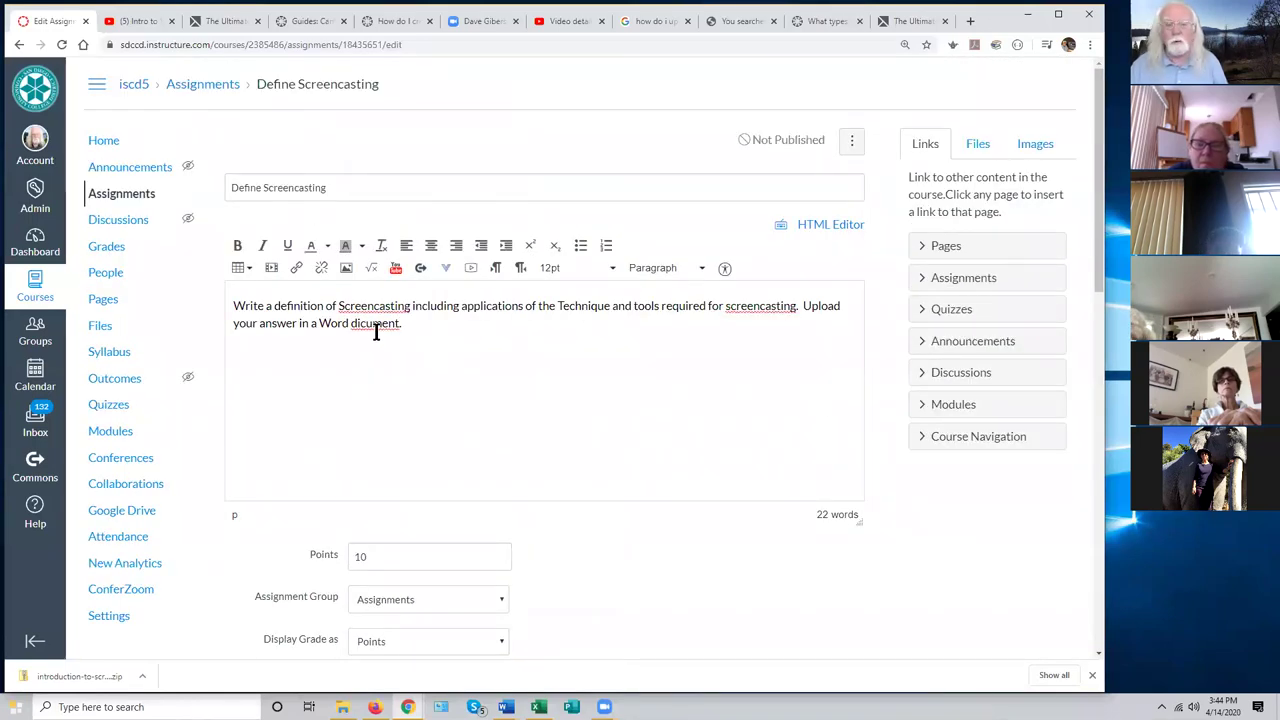
left_click(359, 326)
key("BackSpace")
type("o")
scroll(424, 390, "down", 4)
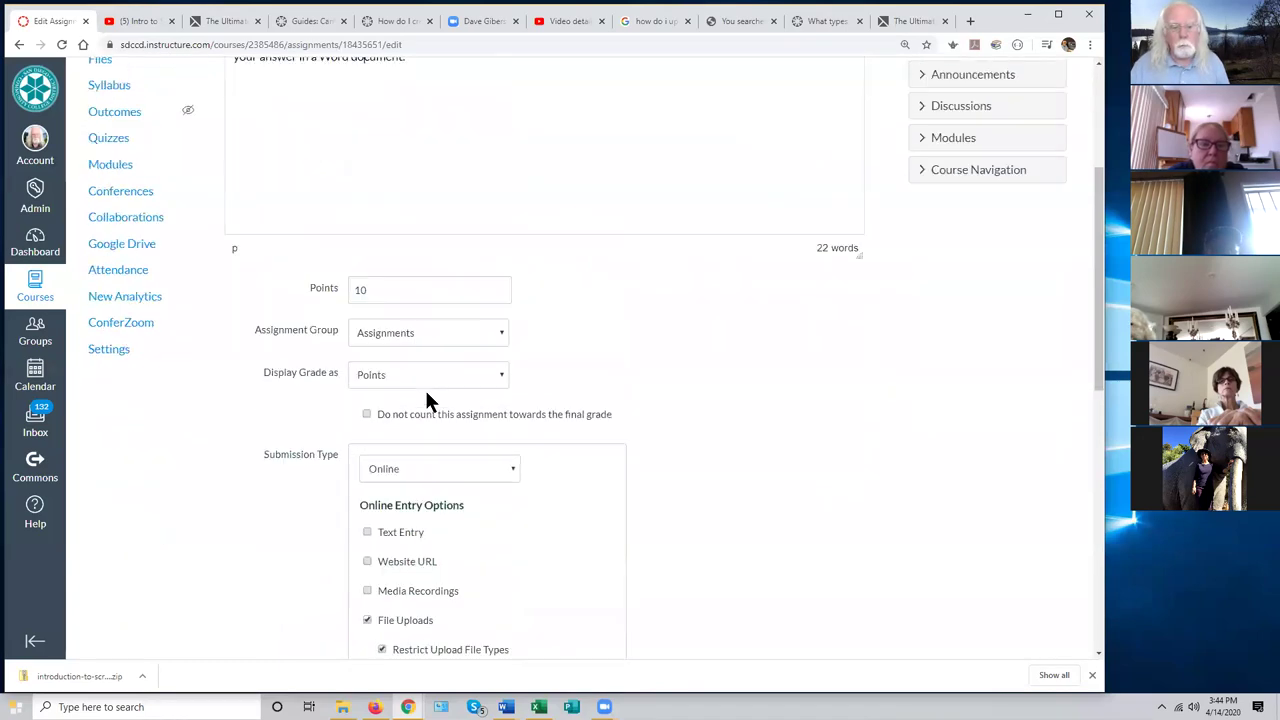
scroll(537, 445, "down", 1)
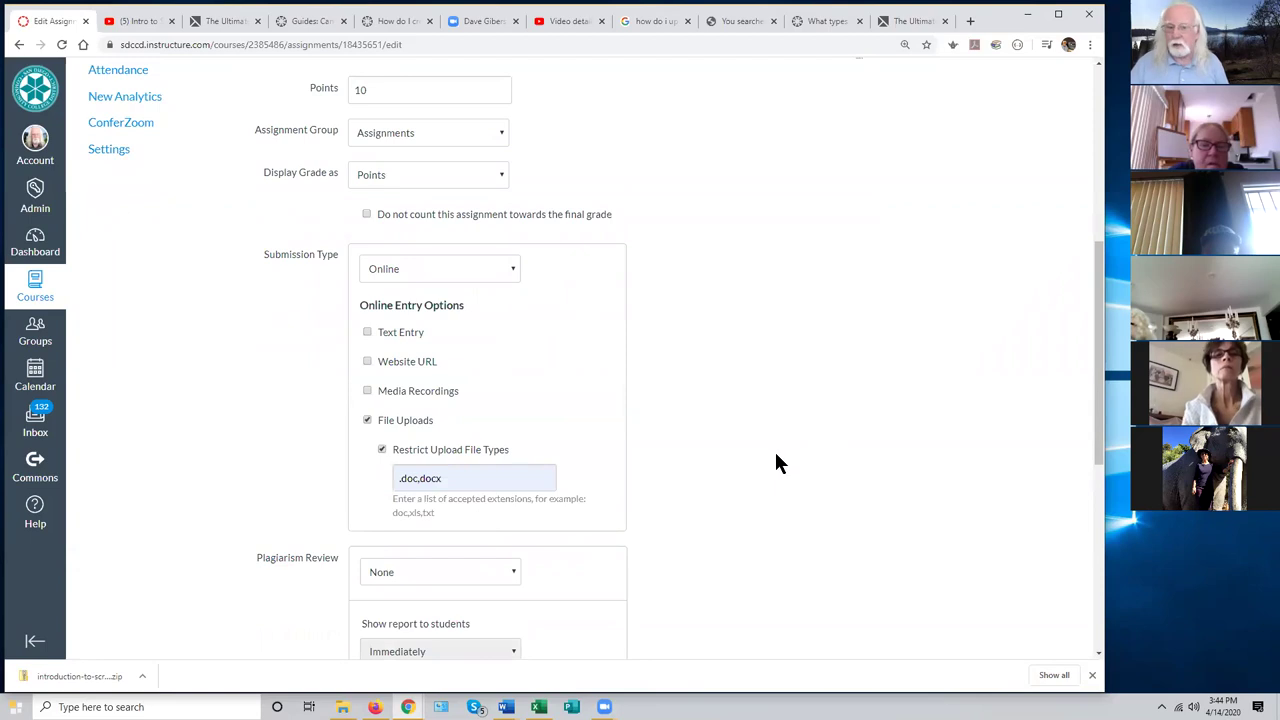
scroll(781, 462, "down", 3)
scroll(776, 460, "down", 2)
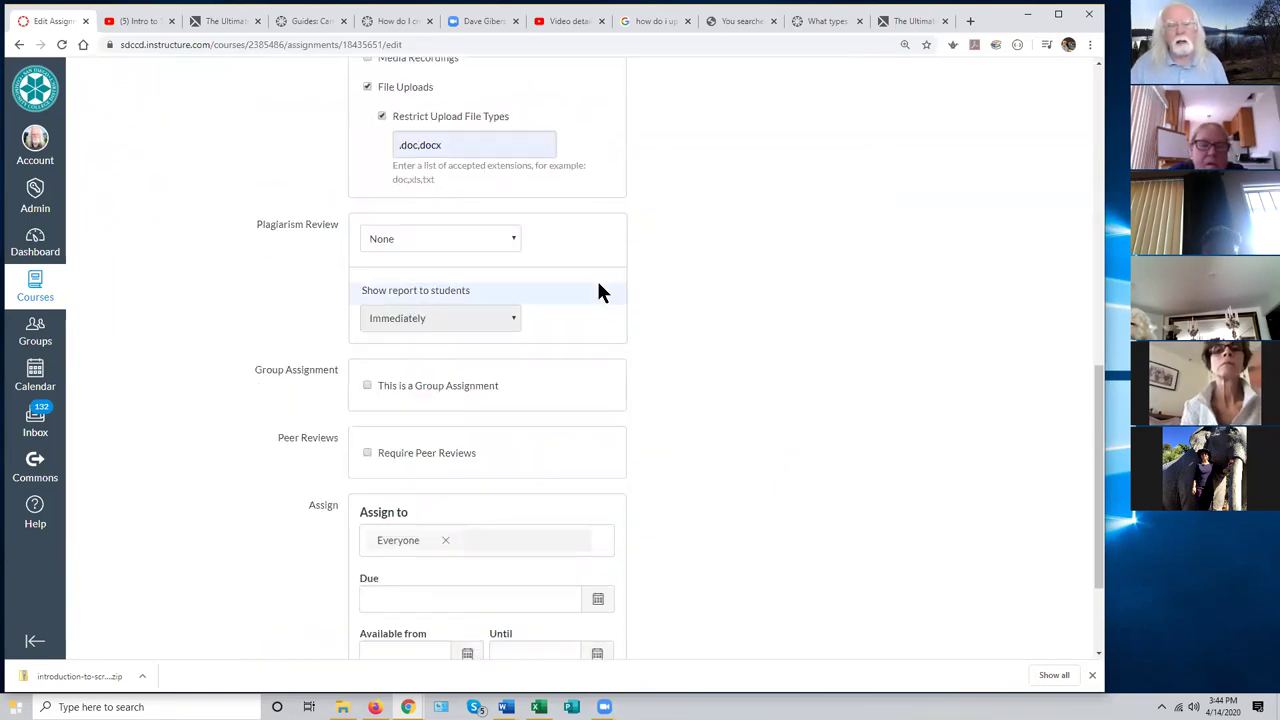
left_click(512, 241)
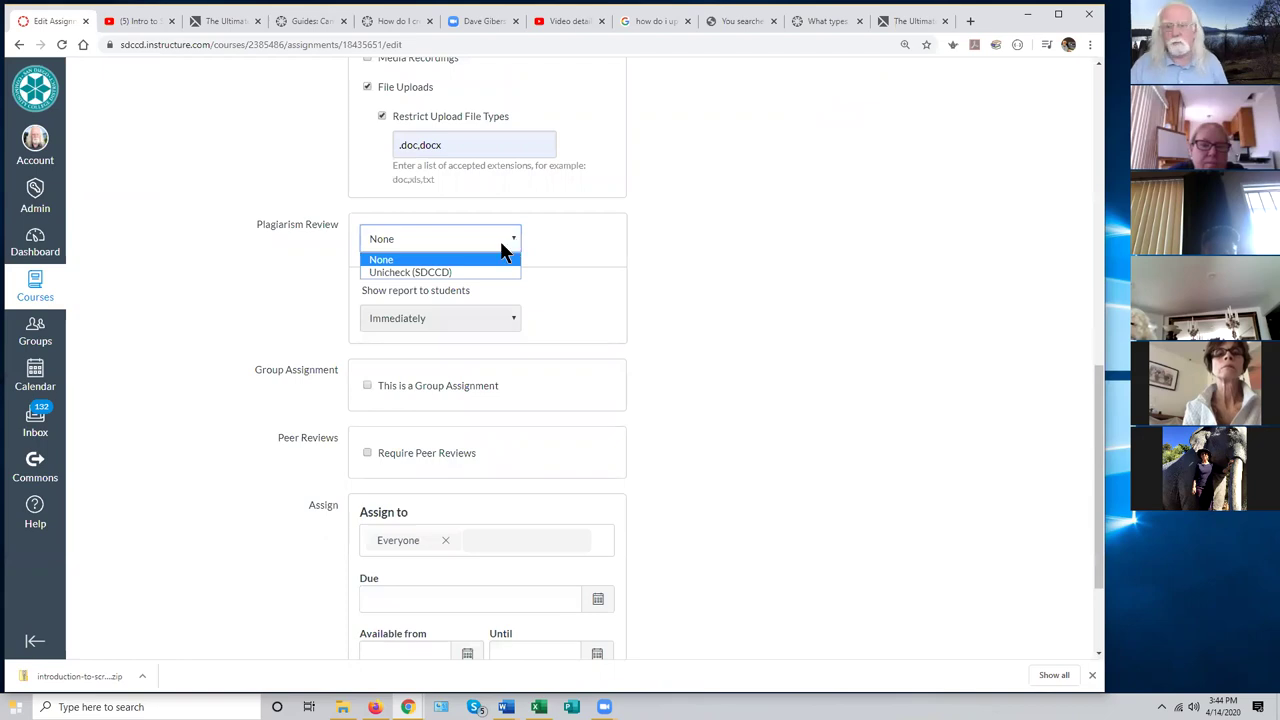
Keep Plagiarism Review at None and set both Due and Until dates to Apr 30
left_click(784, 228)
scroll(740, 310, "down", 2)
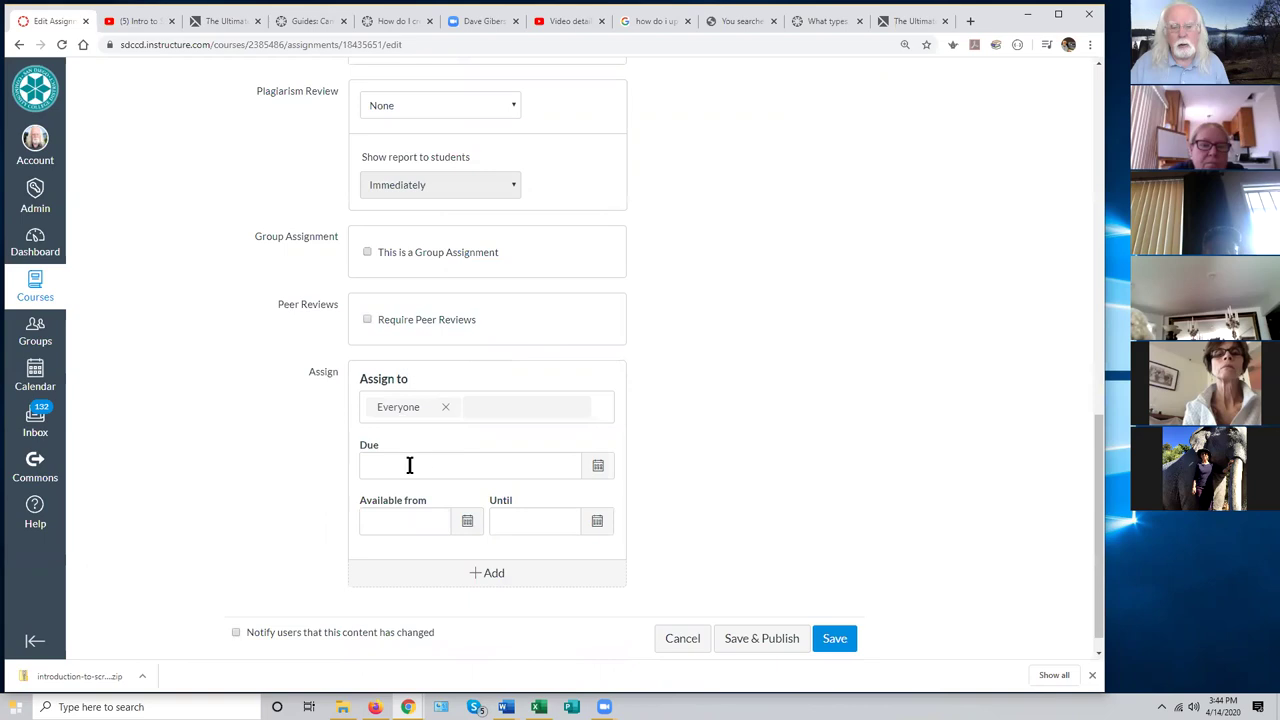
left_click(598, 468)
left_click(474, 617)
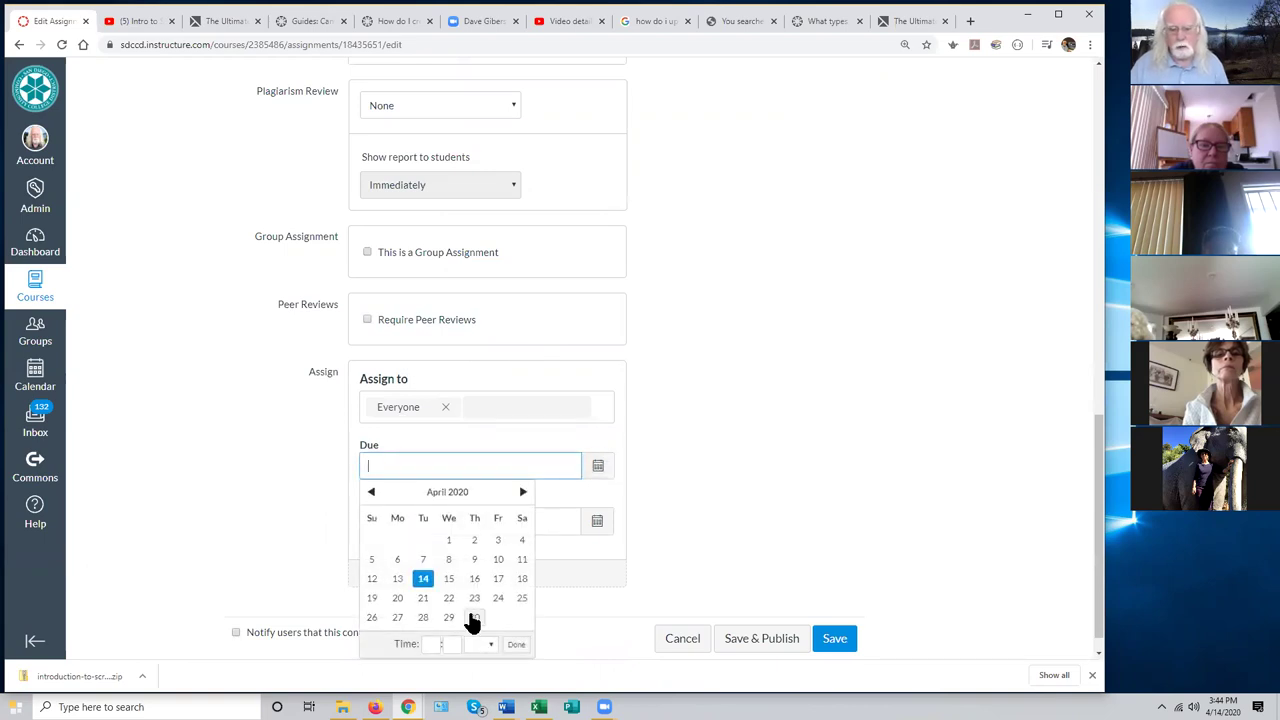
left_click(720, 510)
scroll(700, 515, "down", 1)
left_click(596, 497)
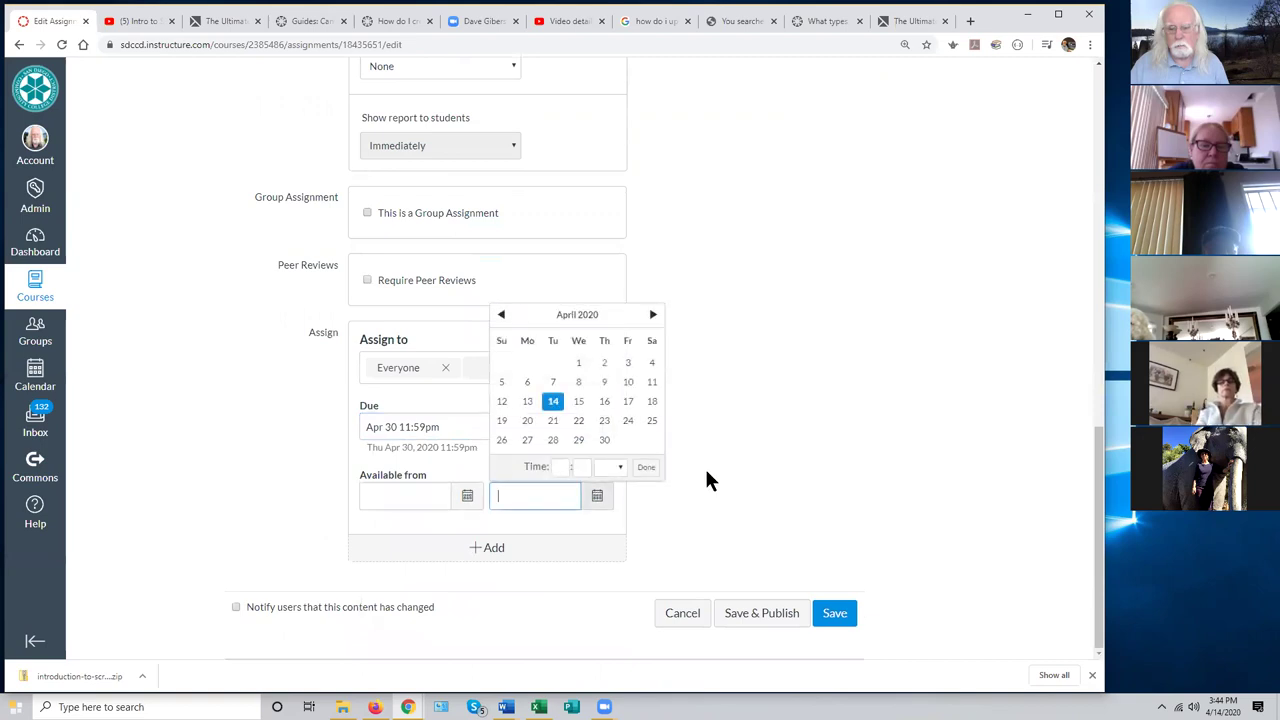
left_click(604, 441)
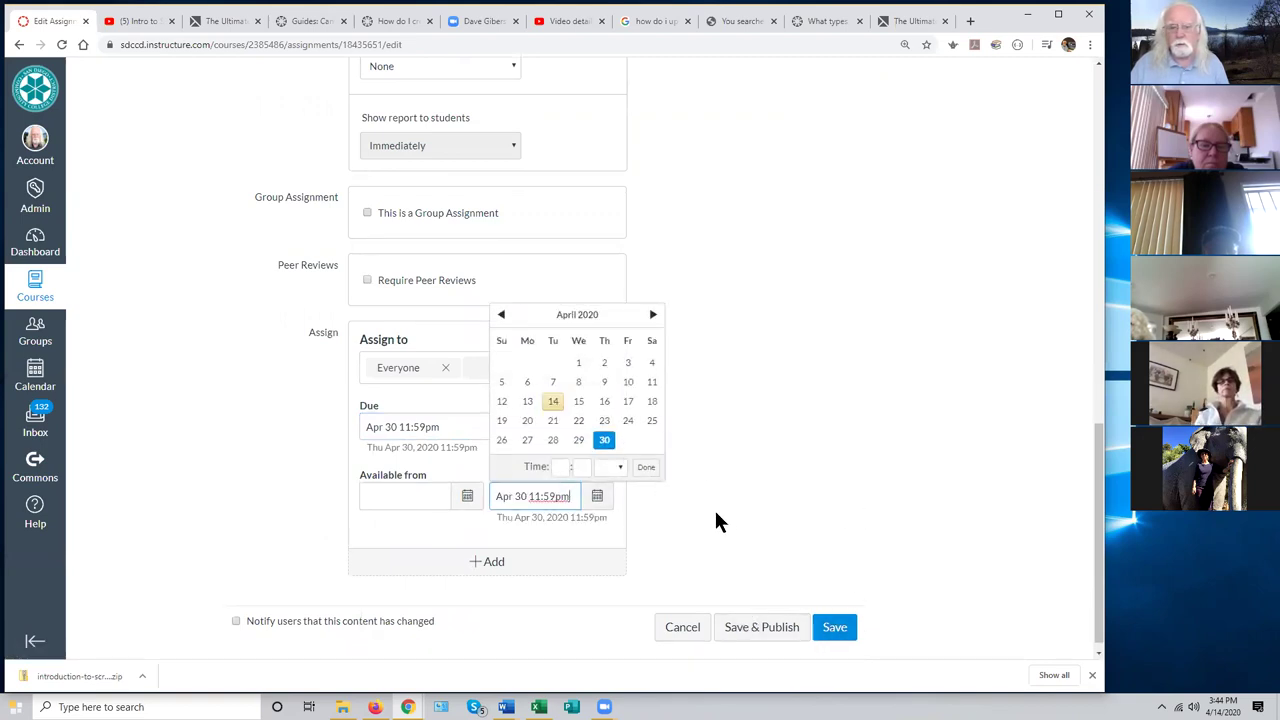
Save and publish the Define Screencasting assignment
scroll(696, 571, "up", 15)
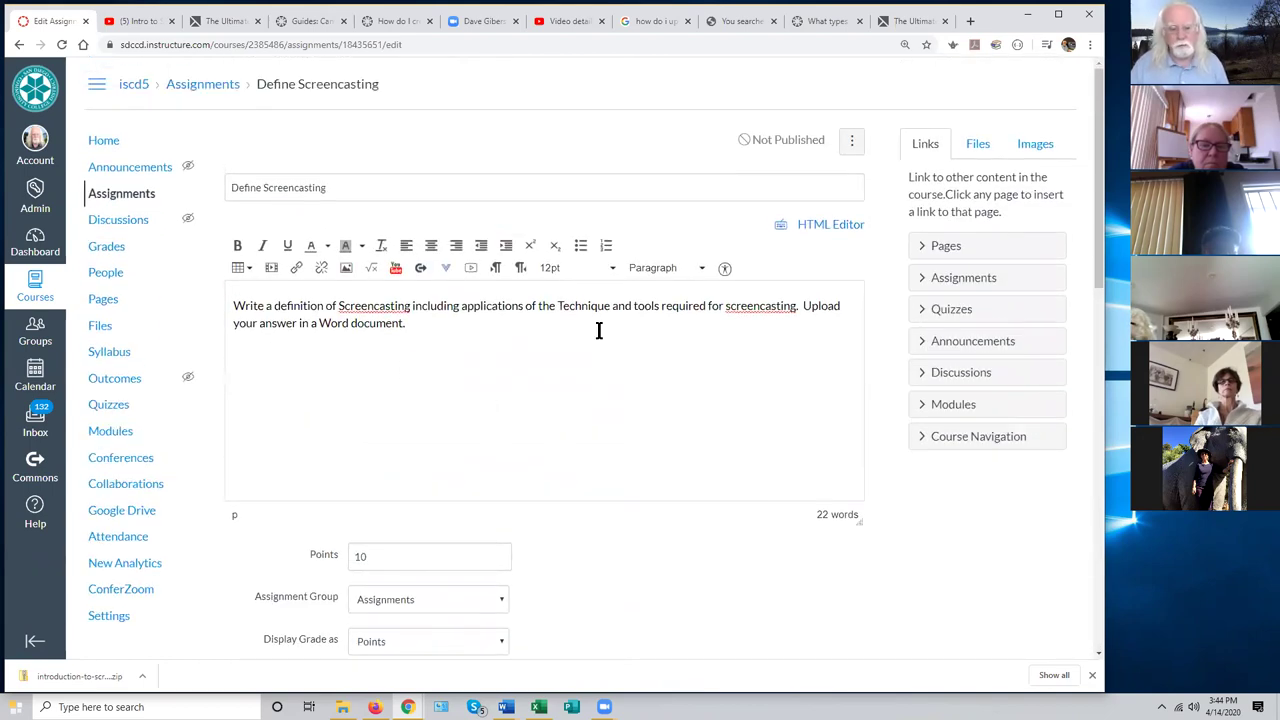
scroll(754, 617, "down", 4)
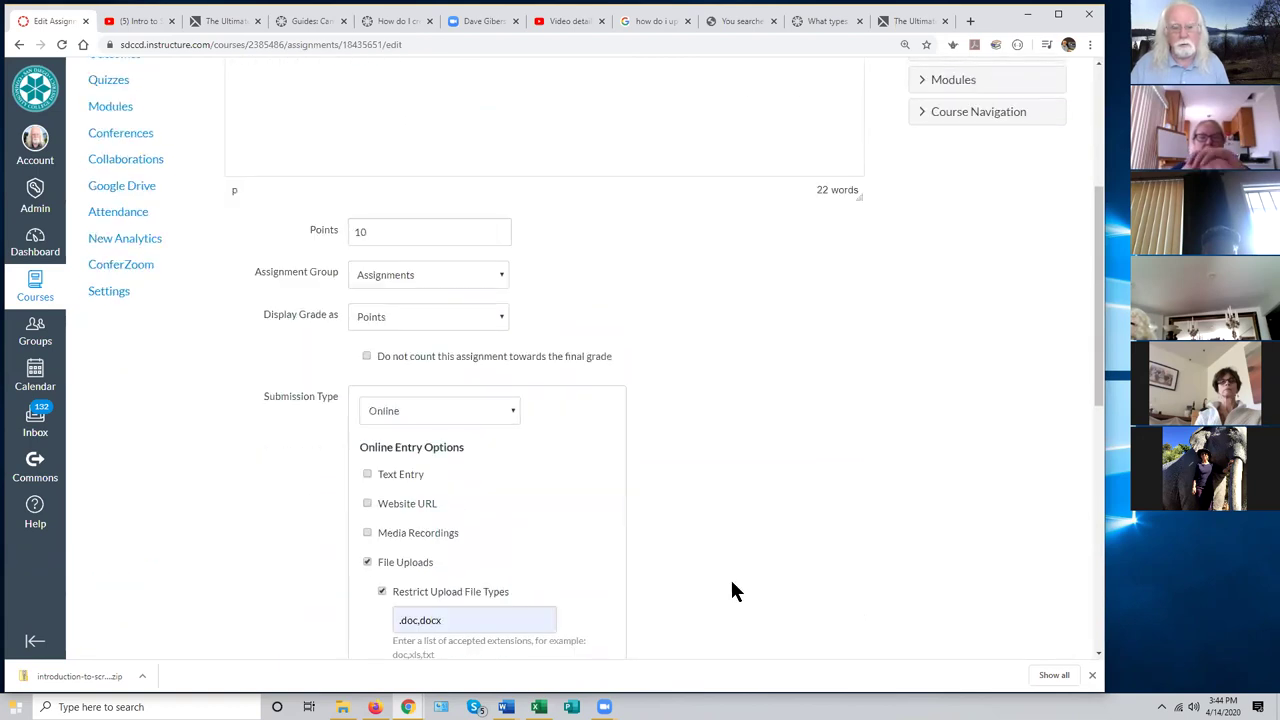
scroll(862, 550, "down", 6)
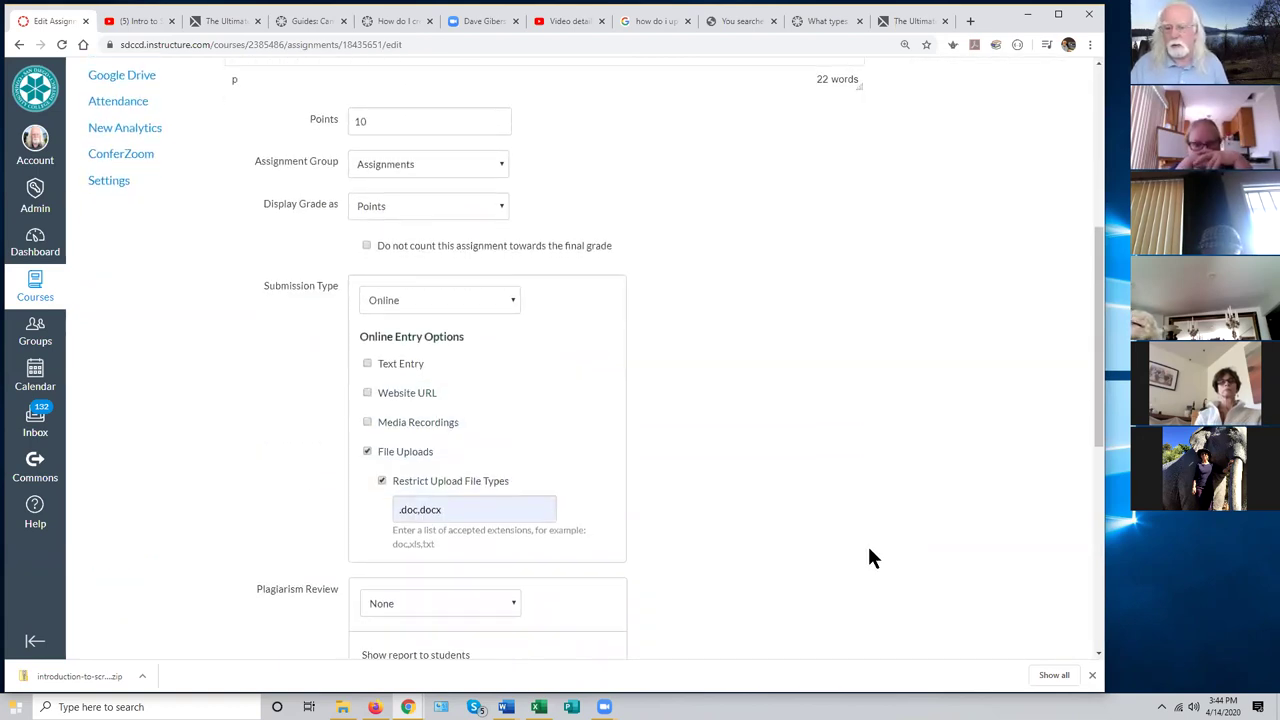
left_click(754, 612)
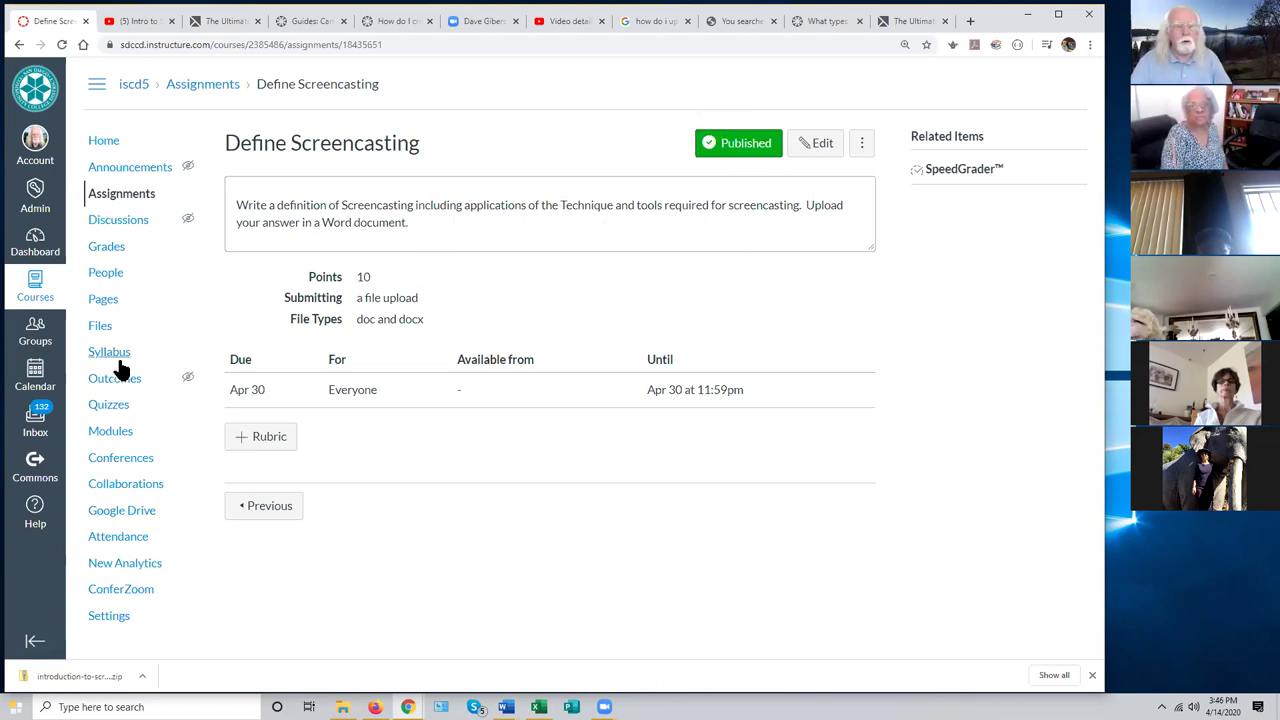
Go to the course Modules page from the course navigation
left_click(110, 432)
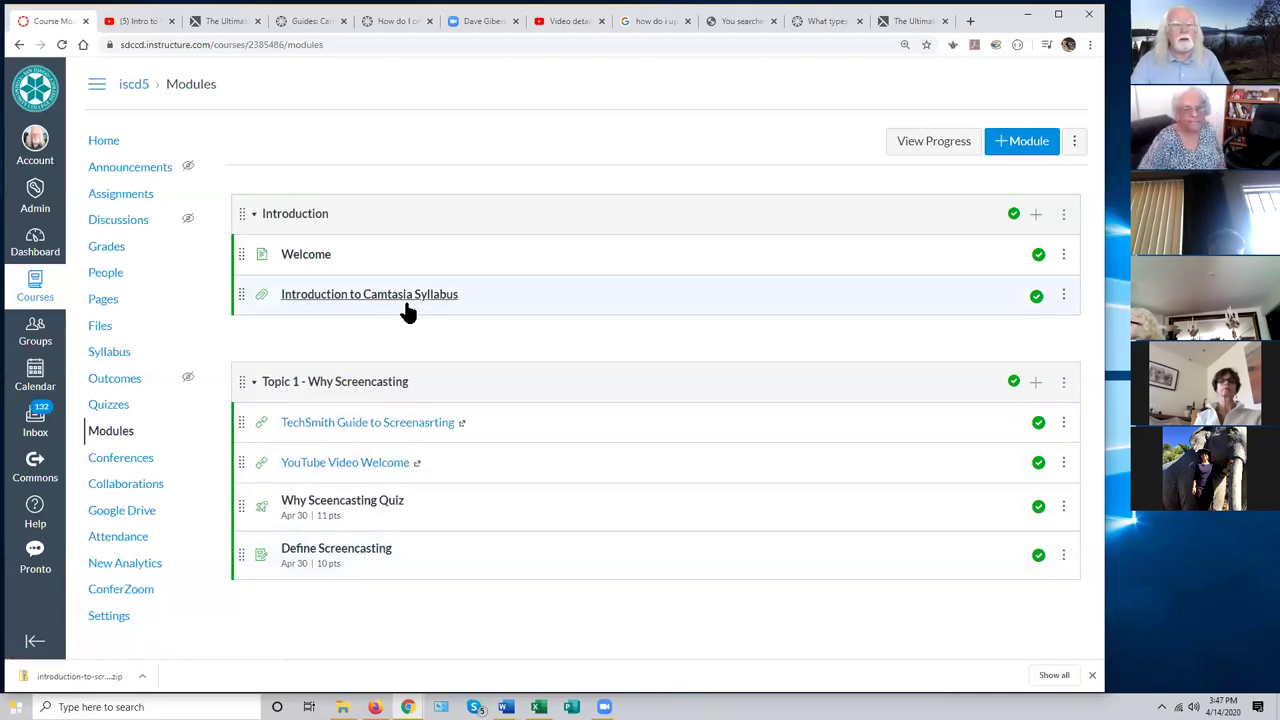
Enter Student View and open Define Screencasting's file-upload submission form
left_click(114, 146)
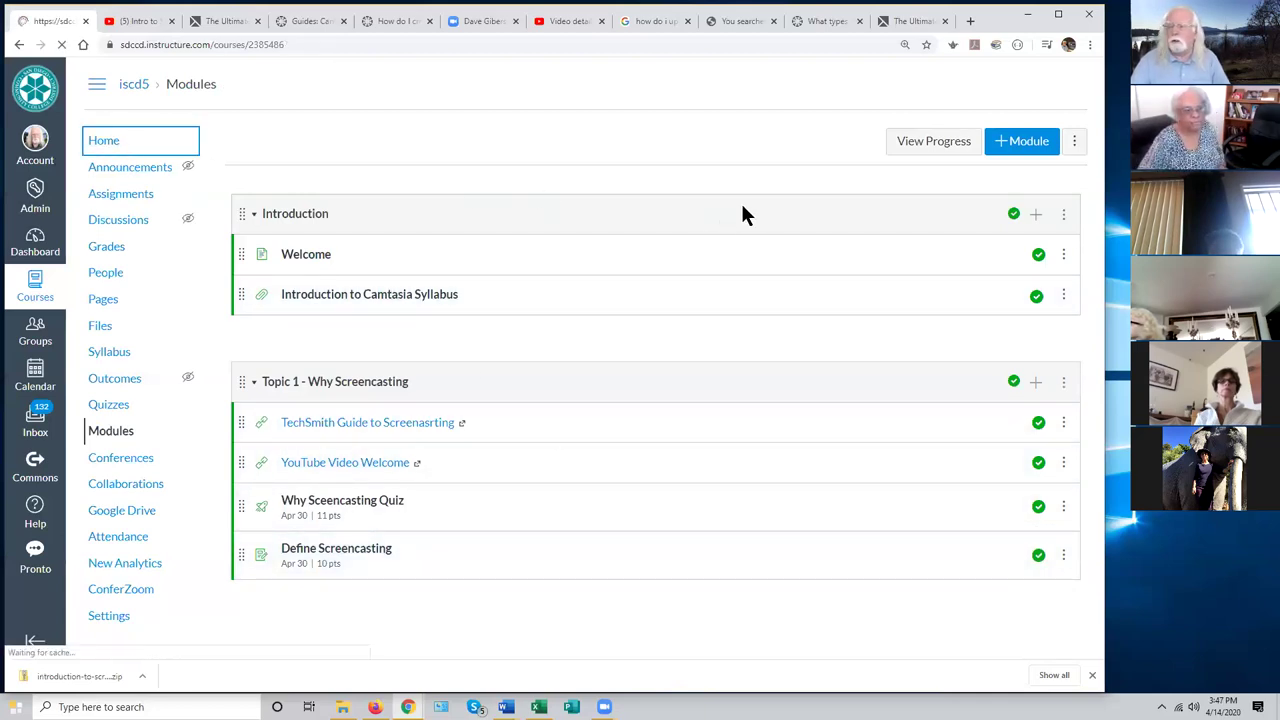
left_click(955, 345)
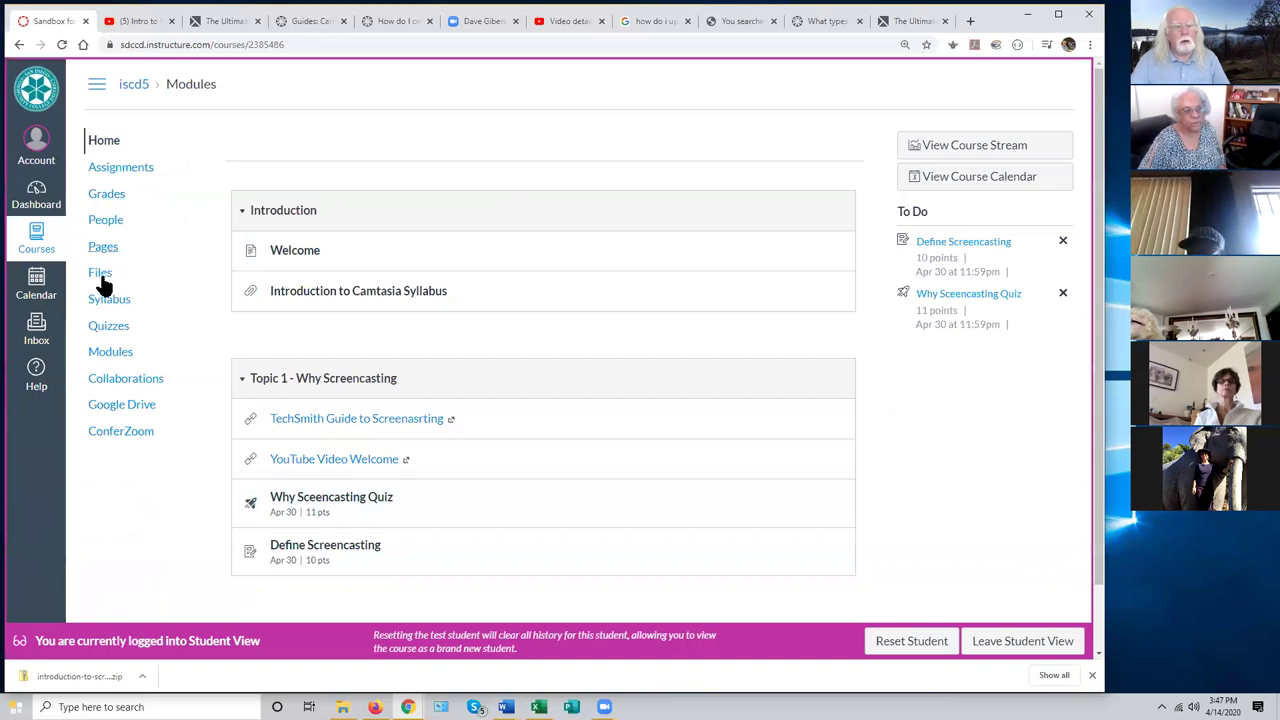
left_click(322, 552)
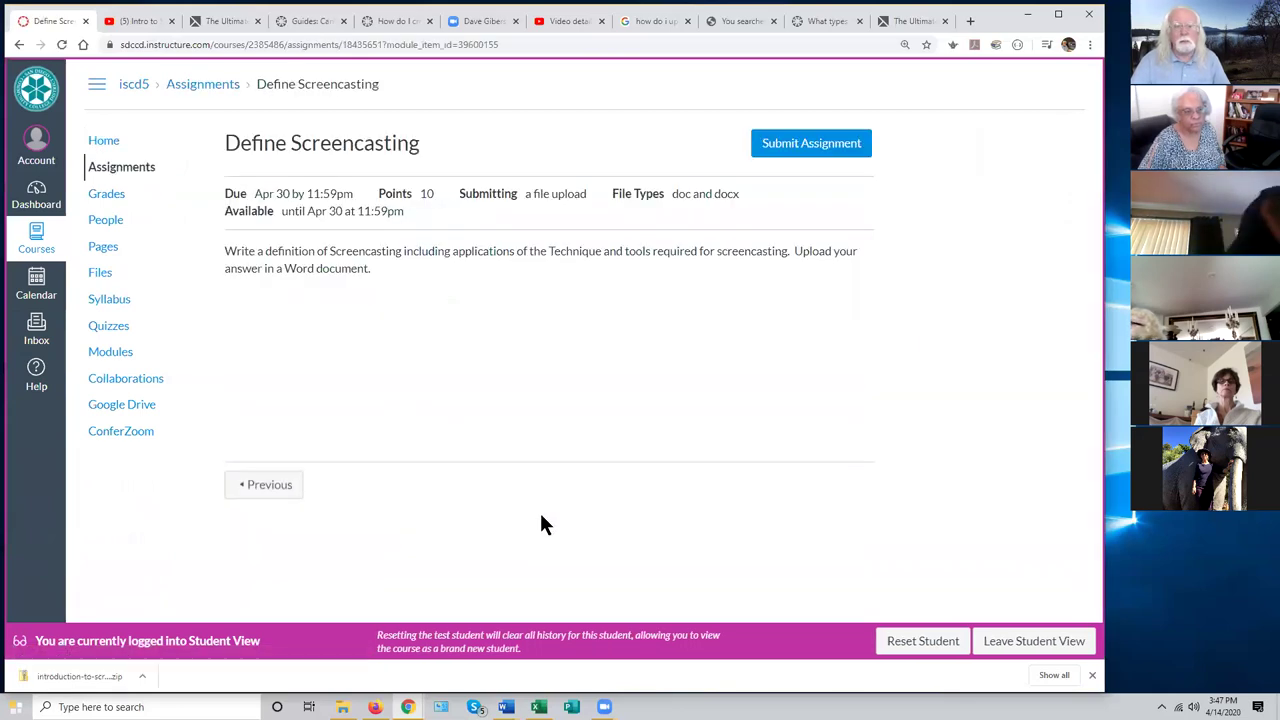
left_click(800, 148)
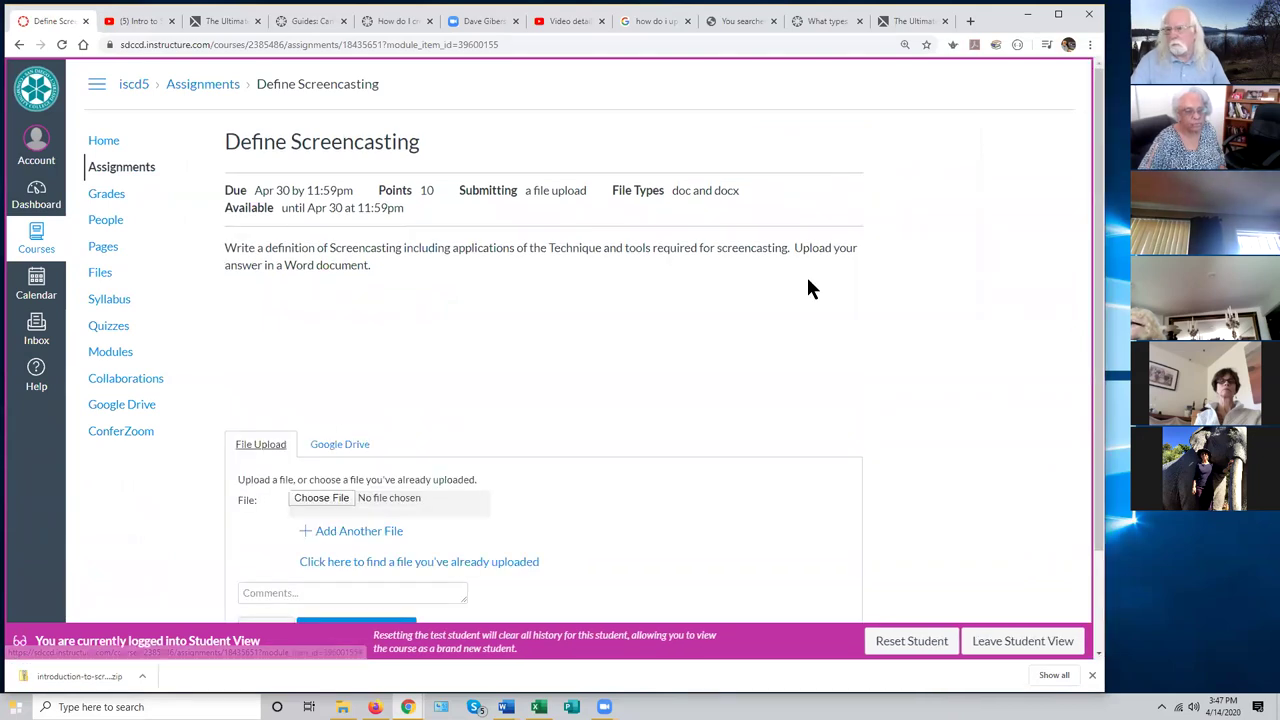
scroll(613, 368, "down", 2)
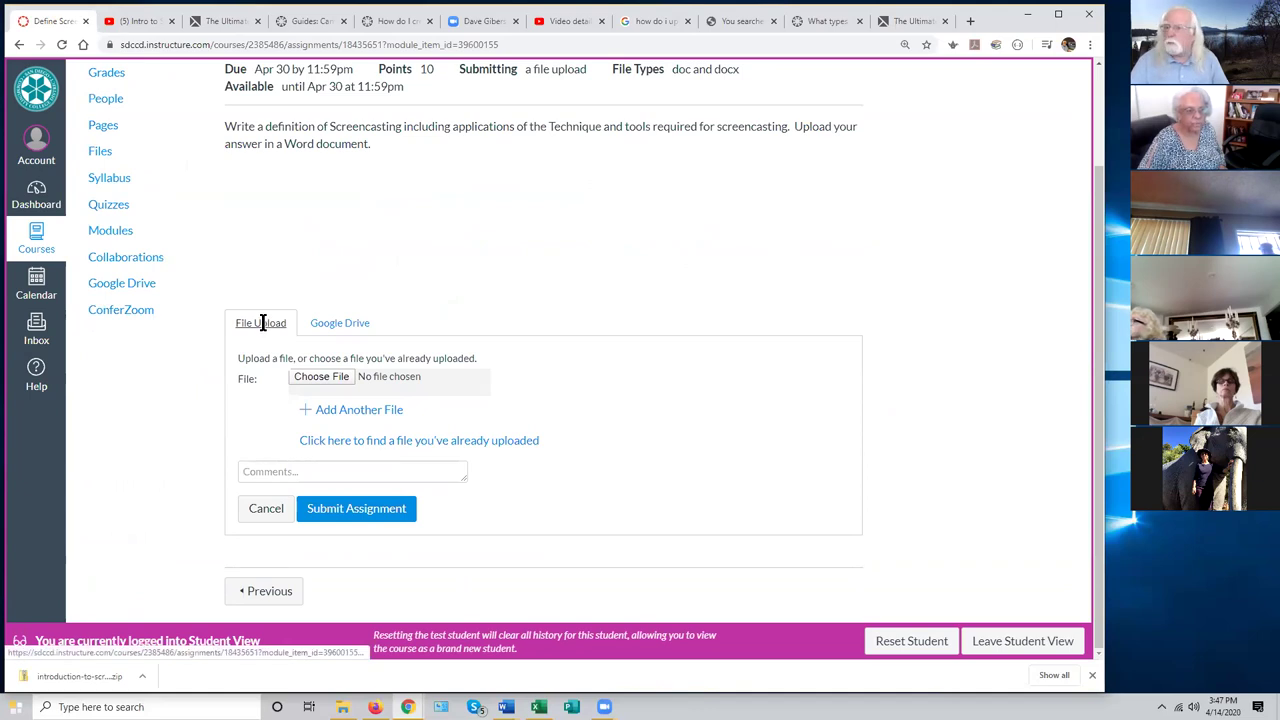
Attach screencasting_definition_2.docx from the Content Creation Tutorial Files folder to the submission
left_click(316, 378)
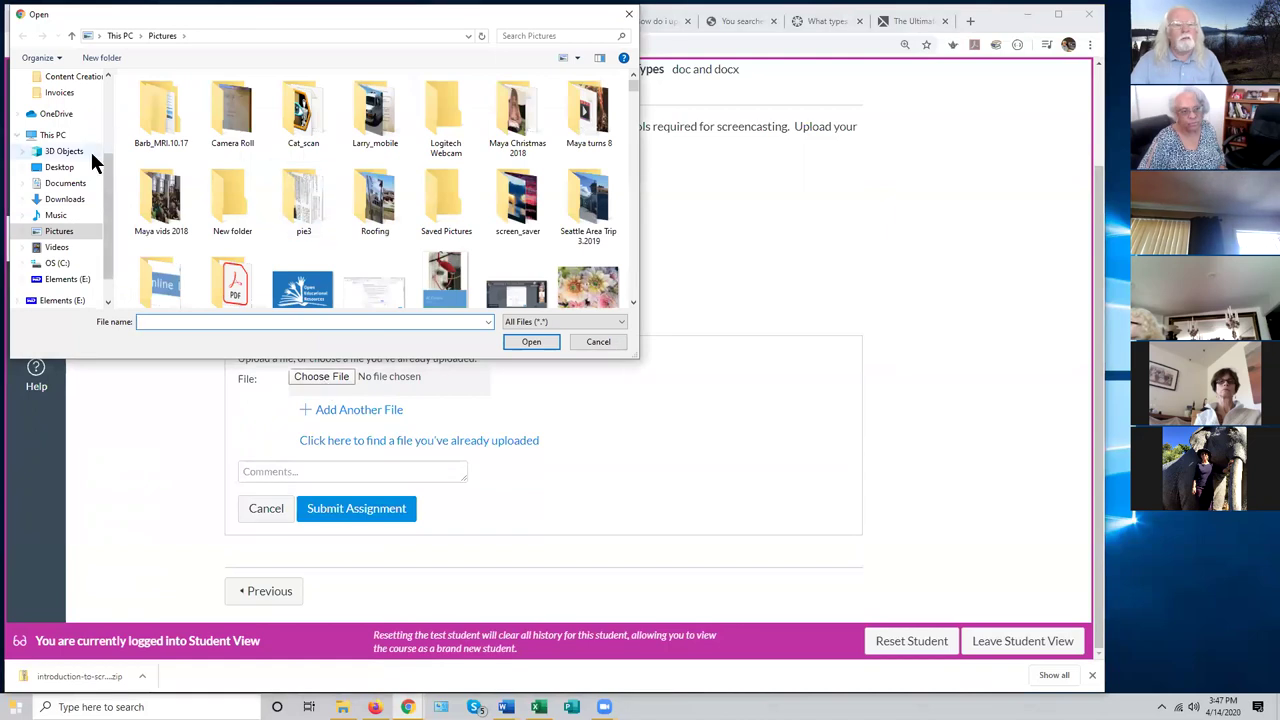
scroll(100, 120, "up", 3)
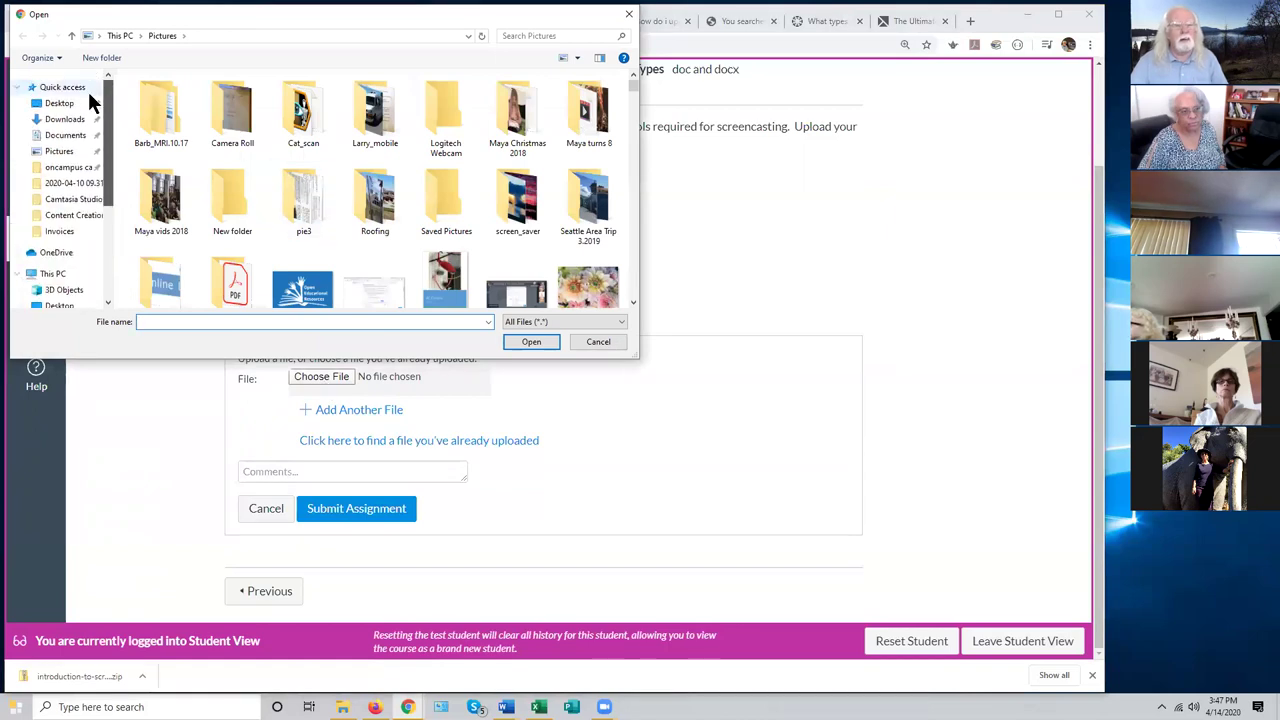
left_click(68, 172)
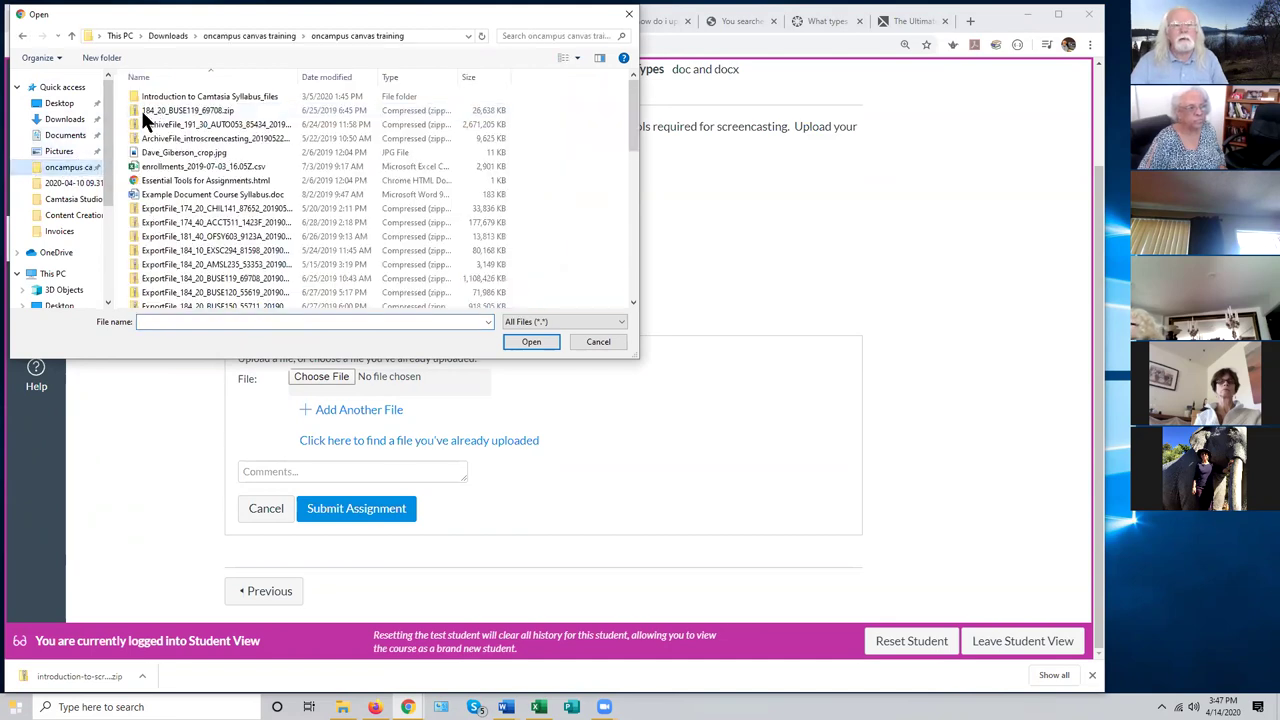
left_click(235, 31)
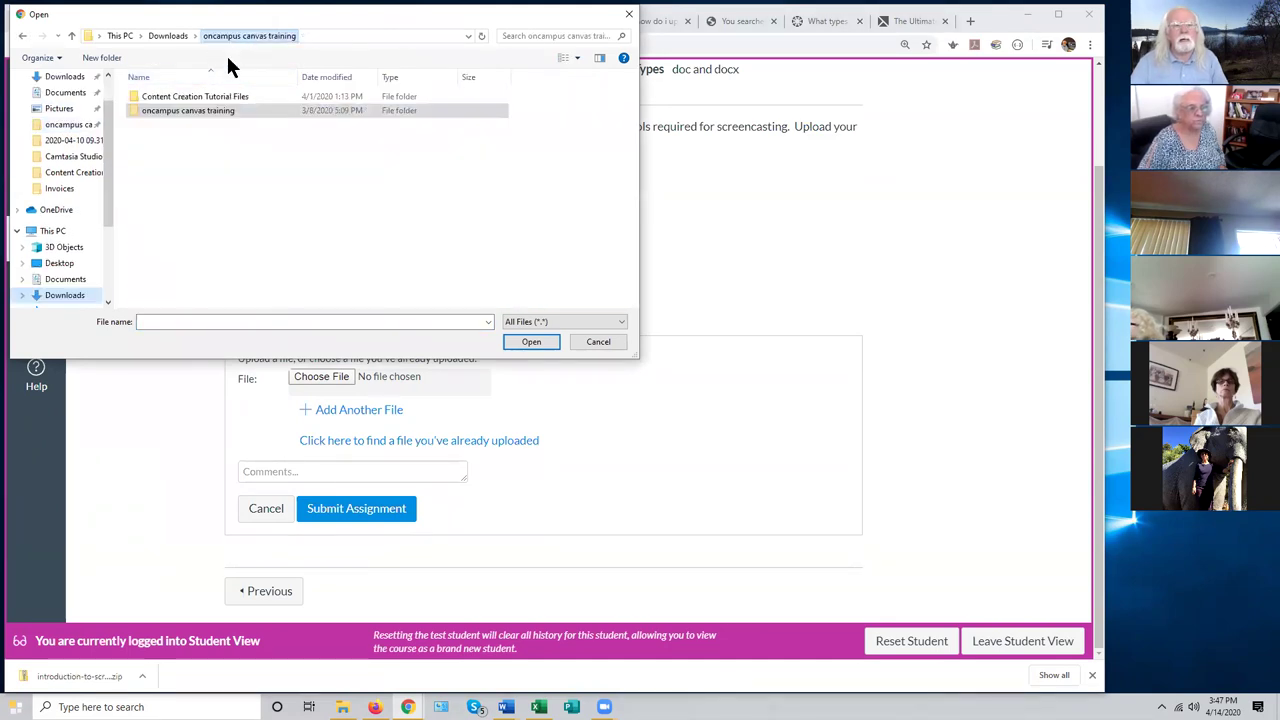
double_click(180, 96)
left_click(200, 125)
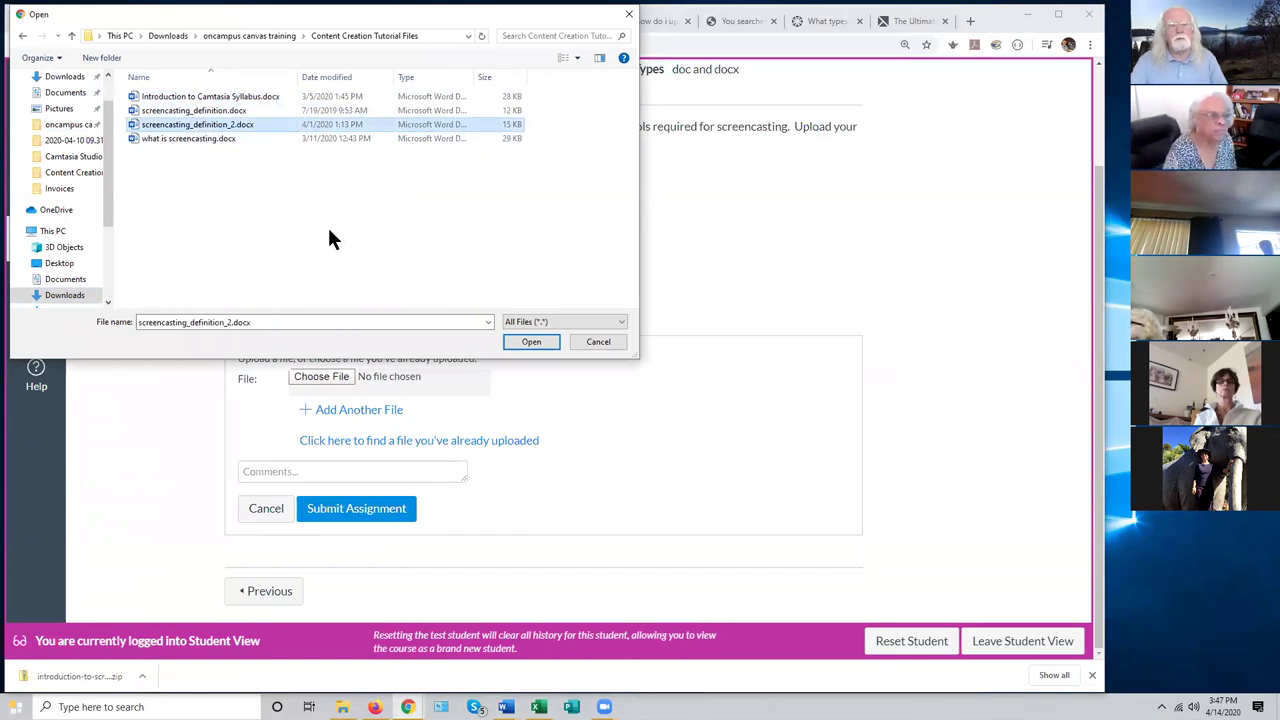
left_click(530, 342)
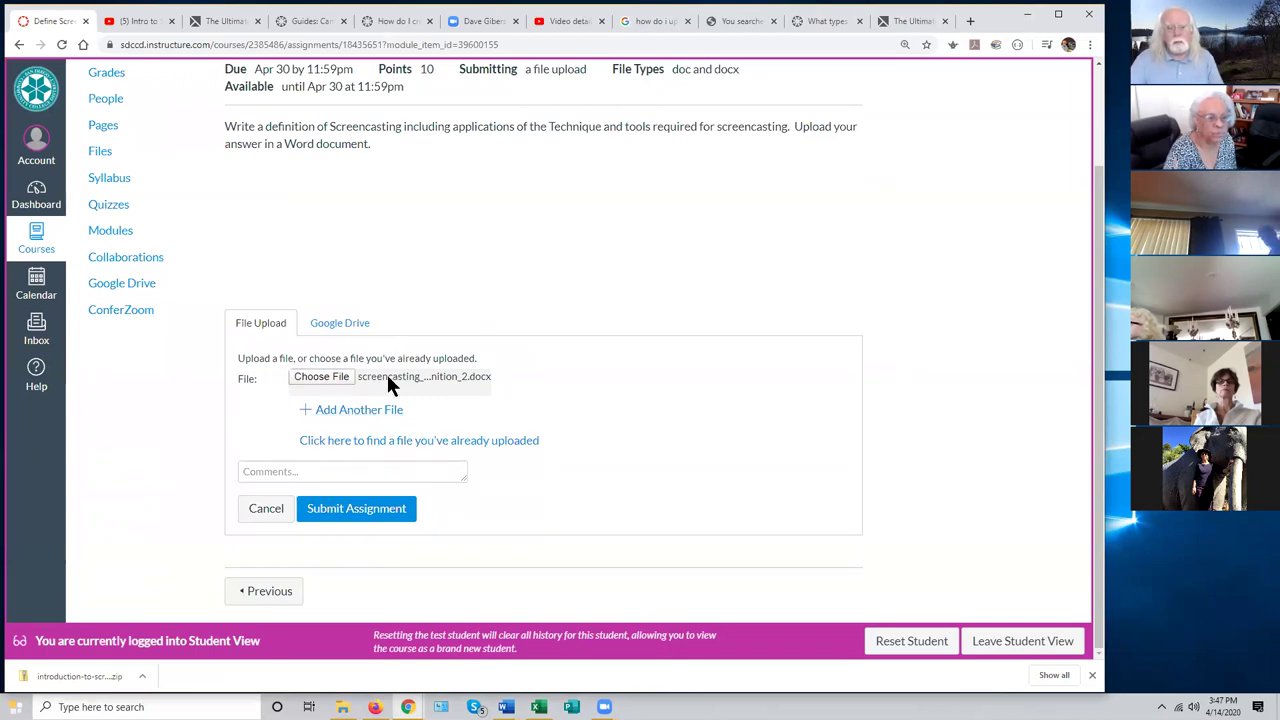
Submit the attached docx for Define Screencasting and leave Student View
left_click(355, 512)
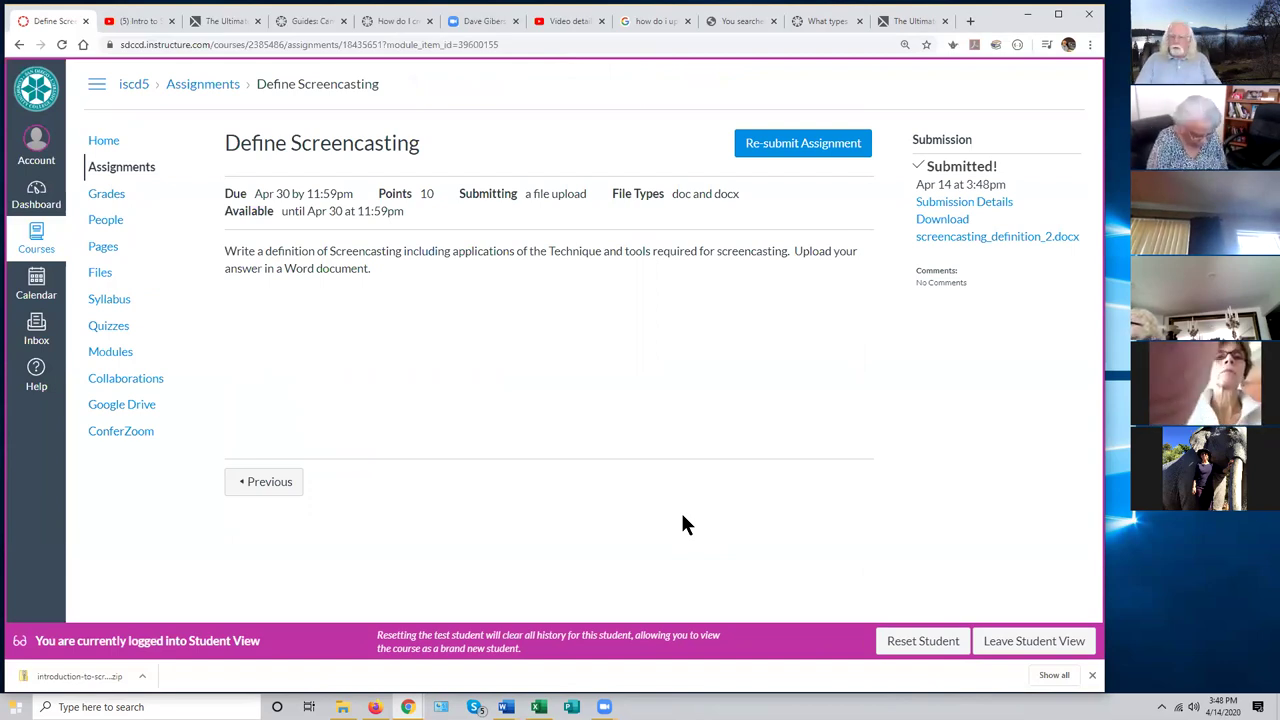
left_click(1040, 645)
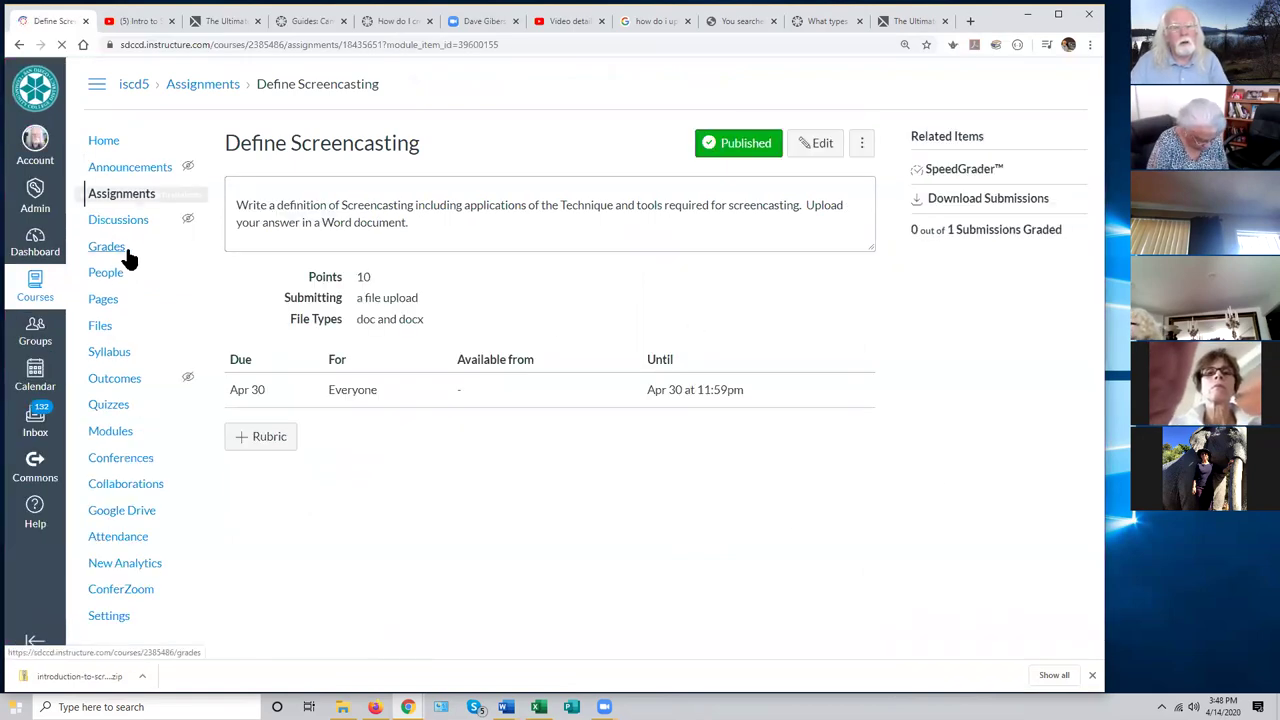
Open the Gradebook and the detail tray for the Test Student's Define Screencasting cell
left_click(110, 250)
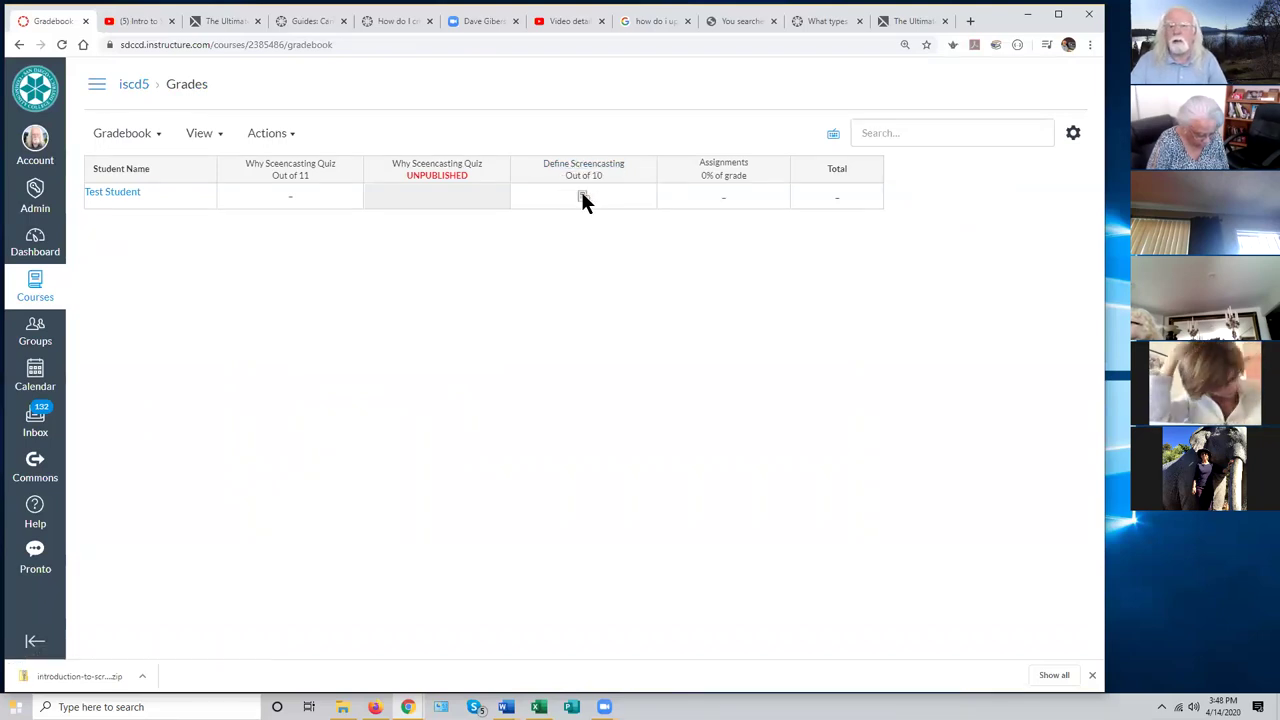
left_click(580, 190)
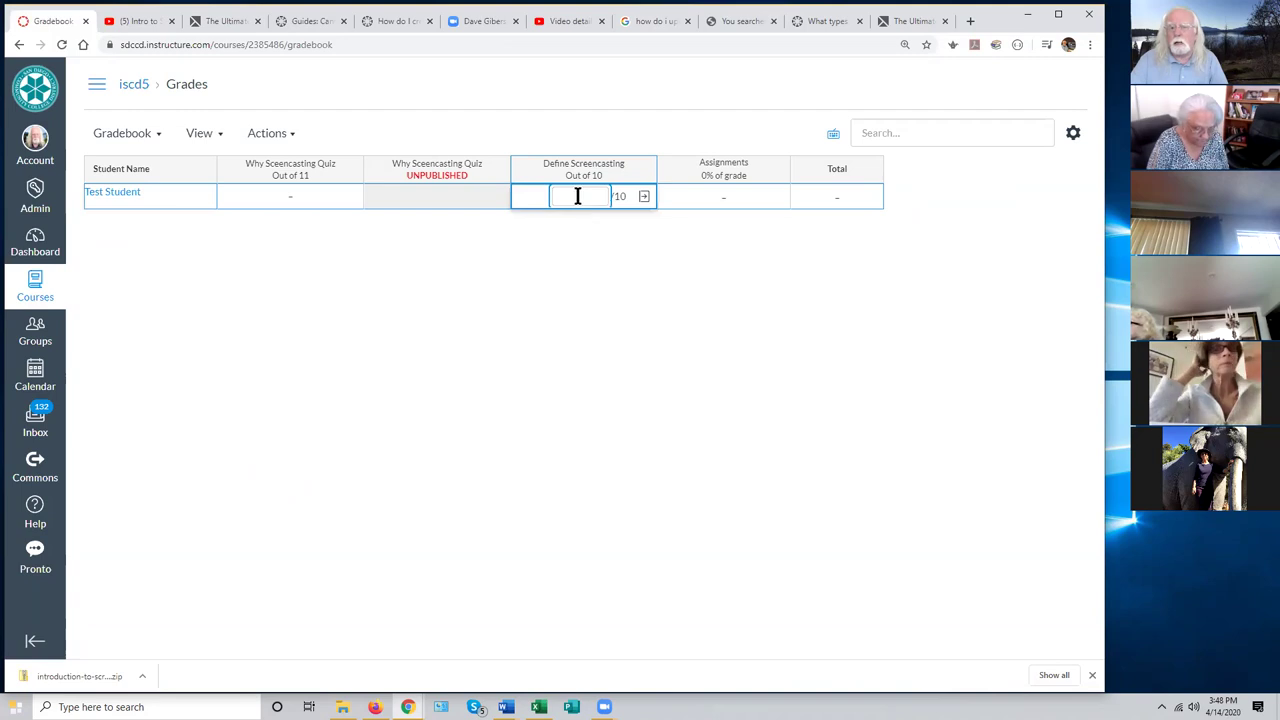
left_click(643, 196)
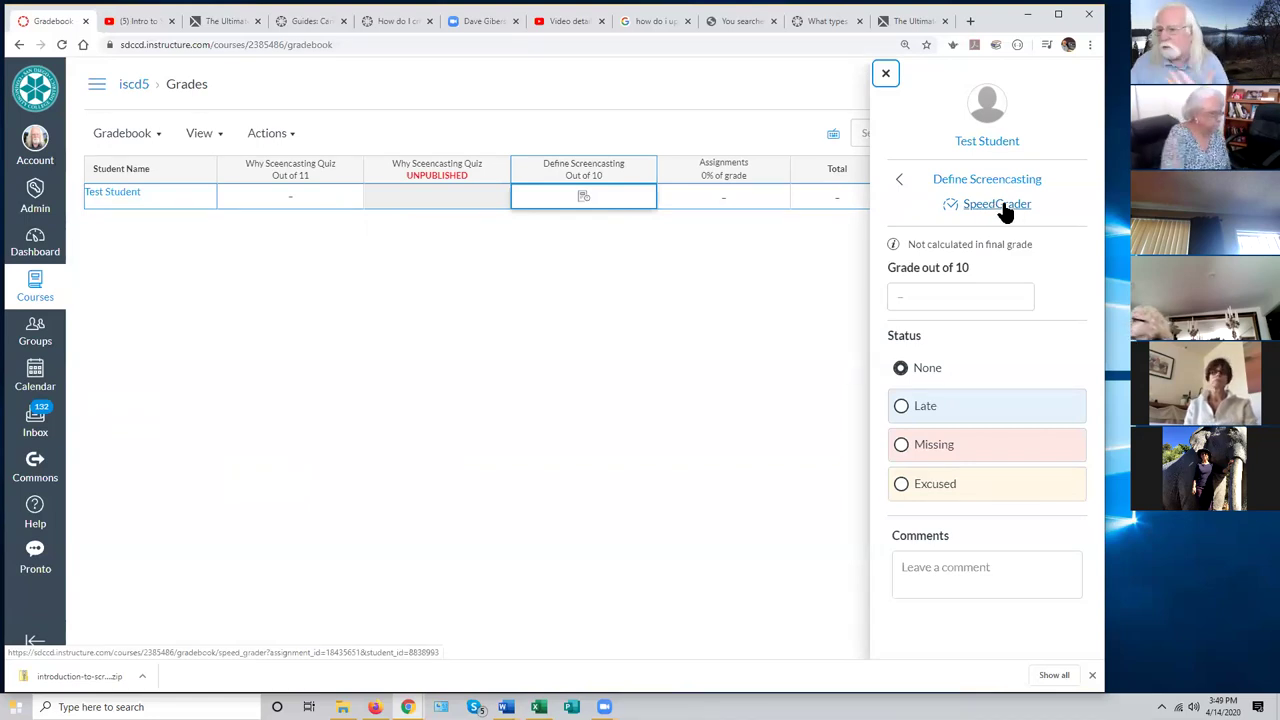
Open the submission in SpeedGrader and read through the submitted document
left_click(1003, 208)
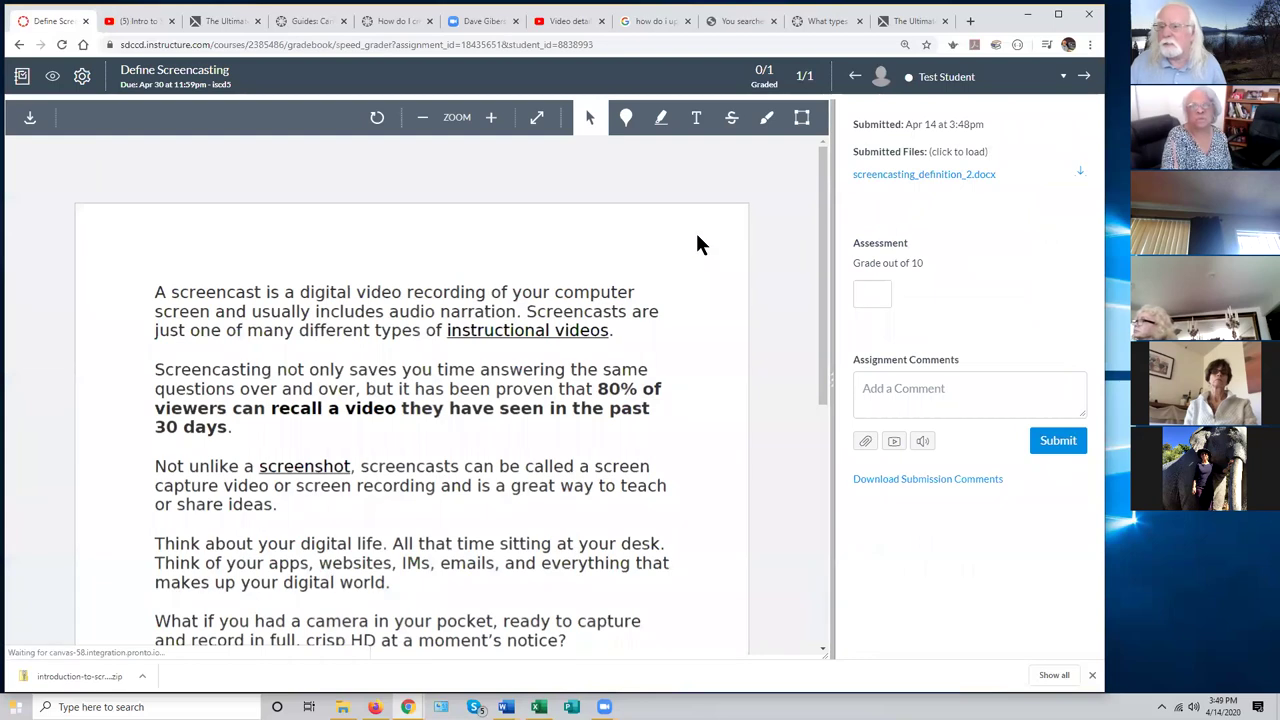
scroll(688, 334, "down", 5)
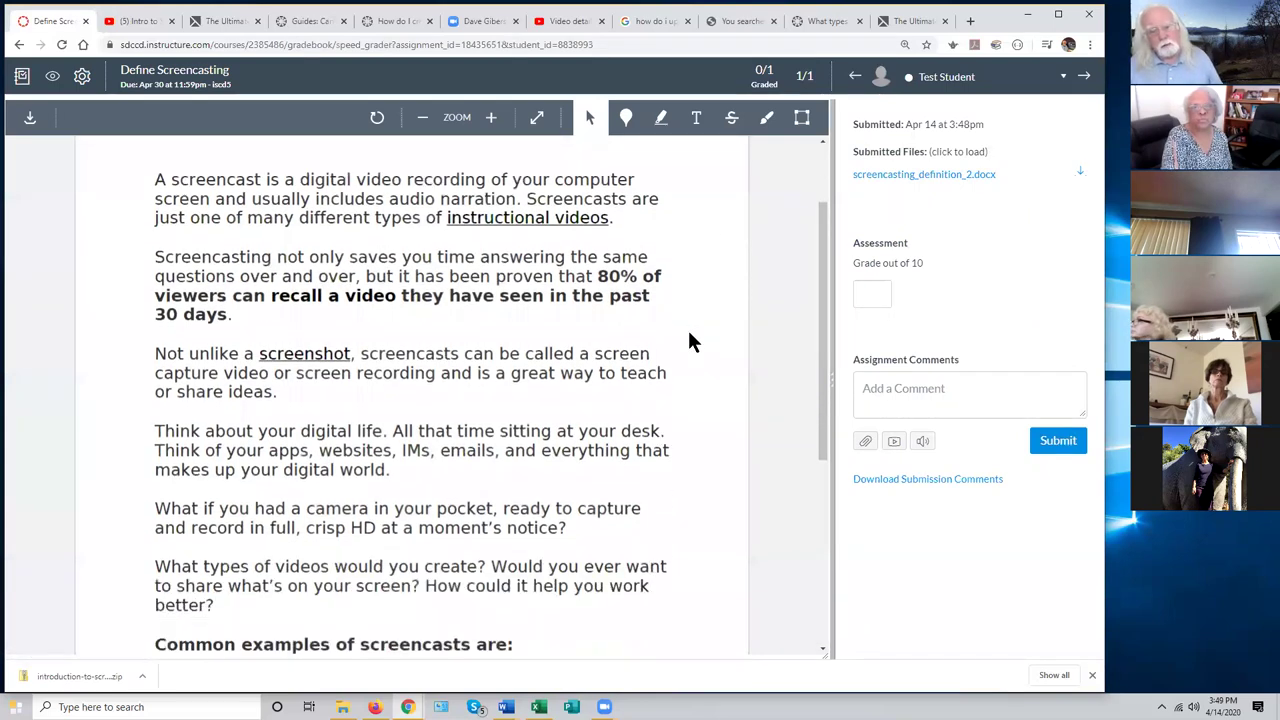
scroll(691, 335, "down", 3)
scroll(691, 336, "up", 3)
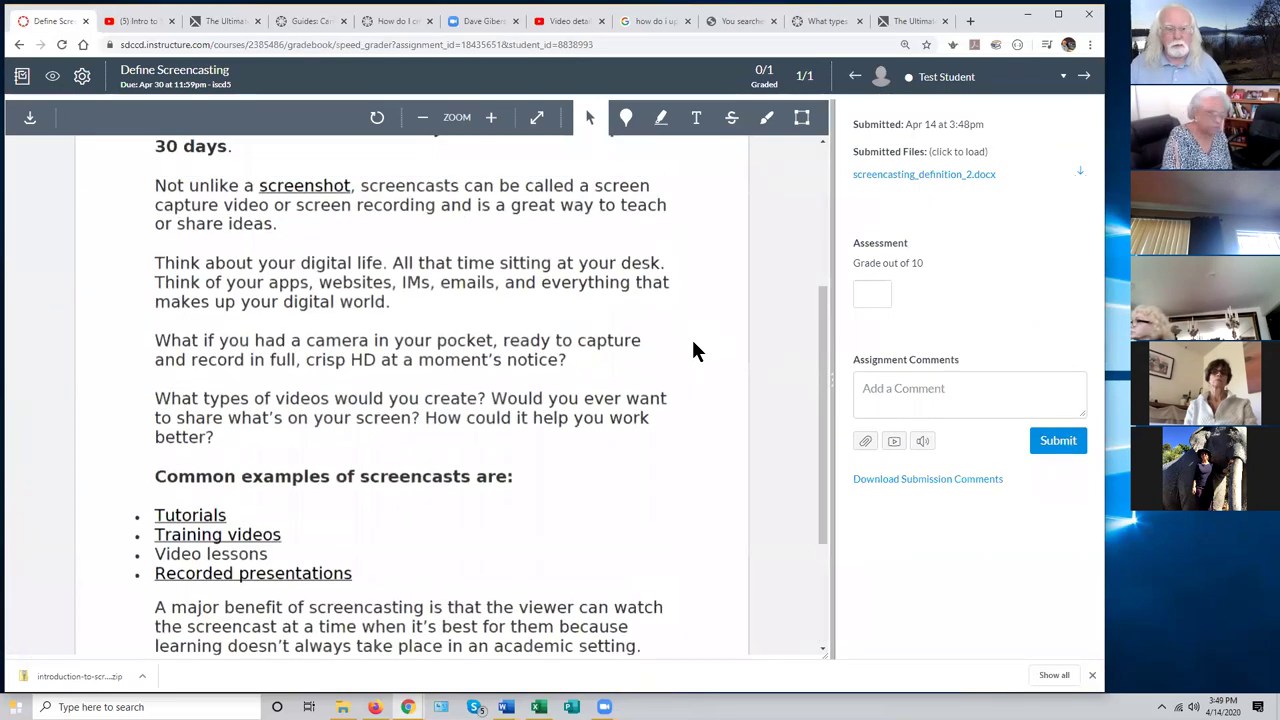
scroll(691, 345, "up", 3)
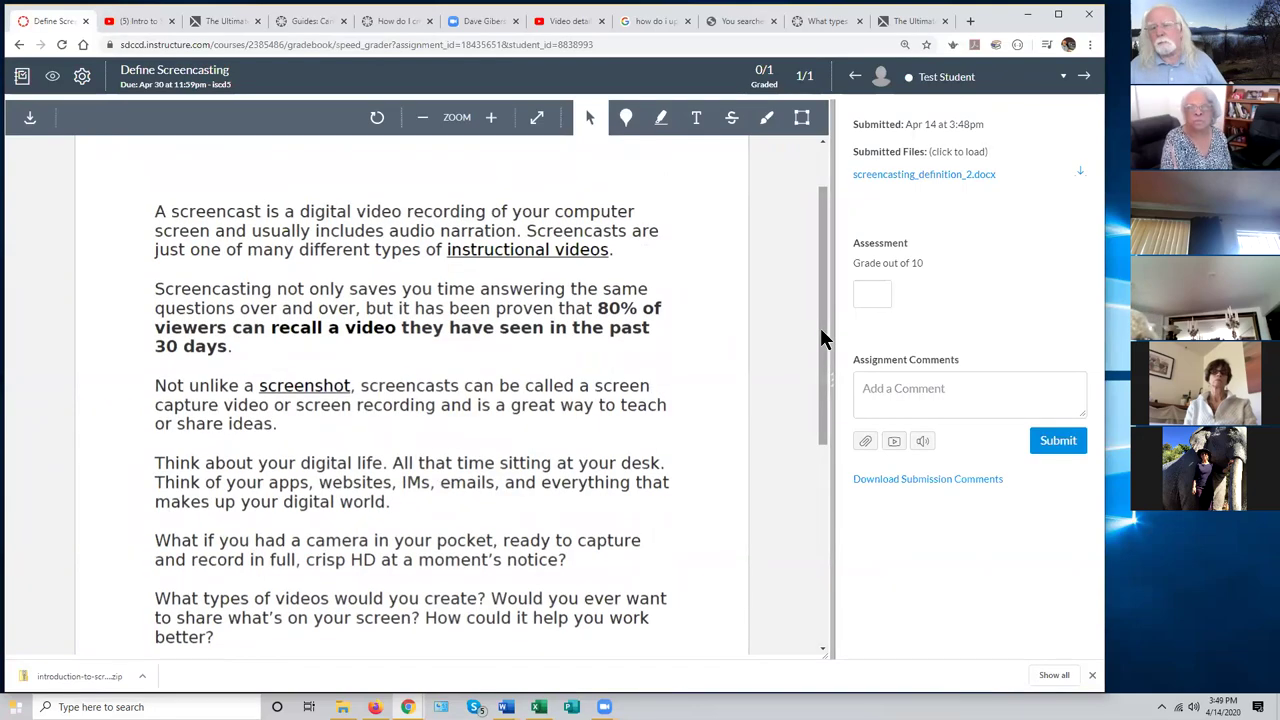
left_click_drag(820, 331, 808, 490)
scroll(805, 450, "down", 3)
scroll(791, 480, "up", 2)
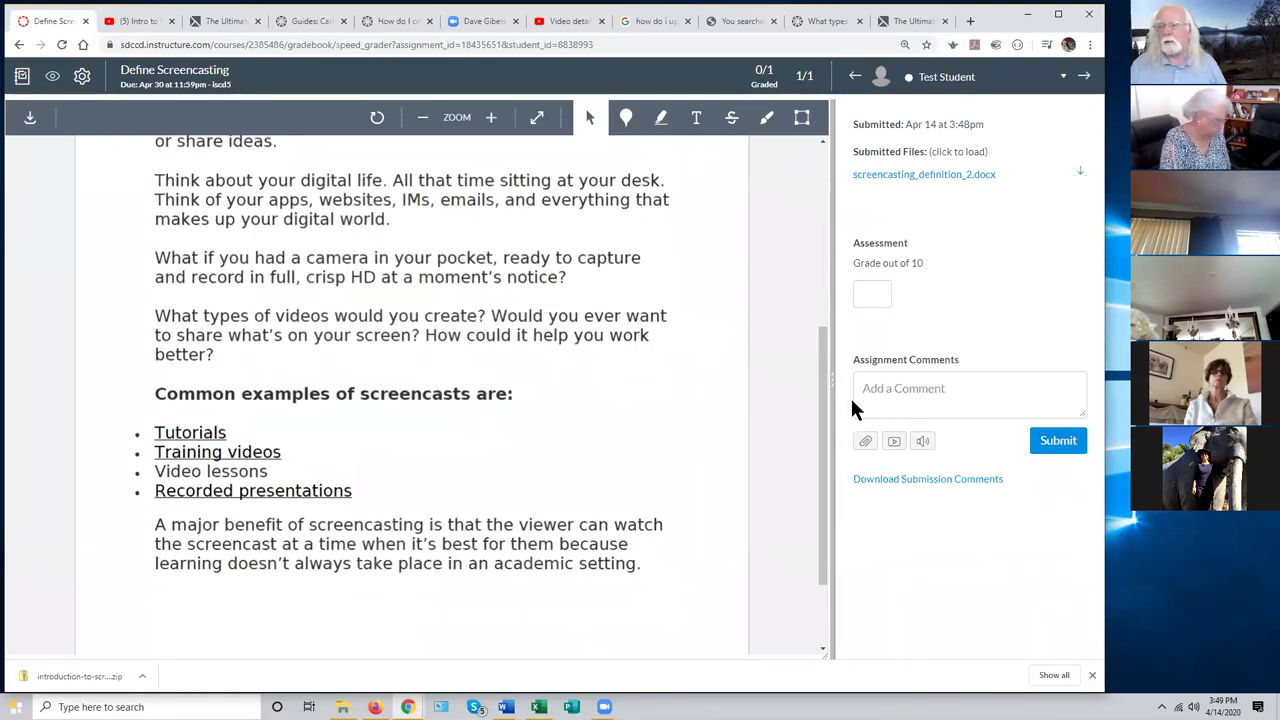
Grade the submission 8 out of 10
left_click(869, 301)
type("8.5")
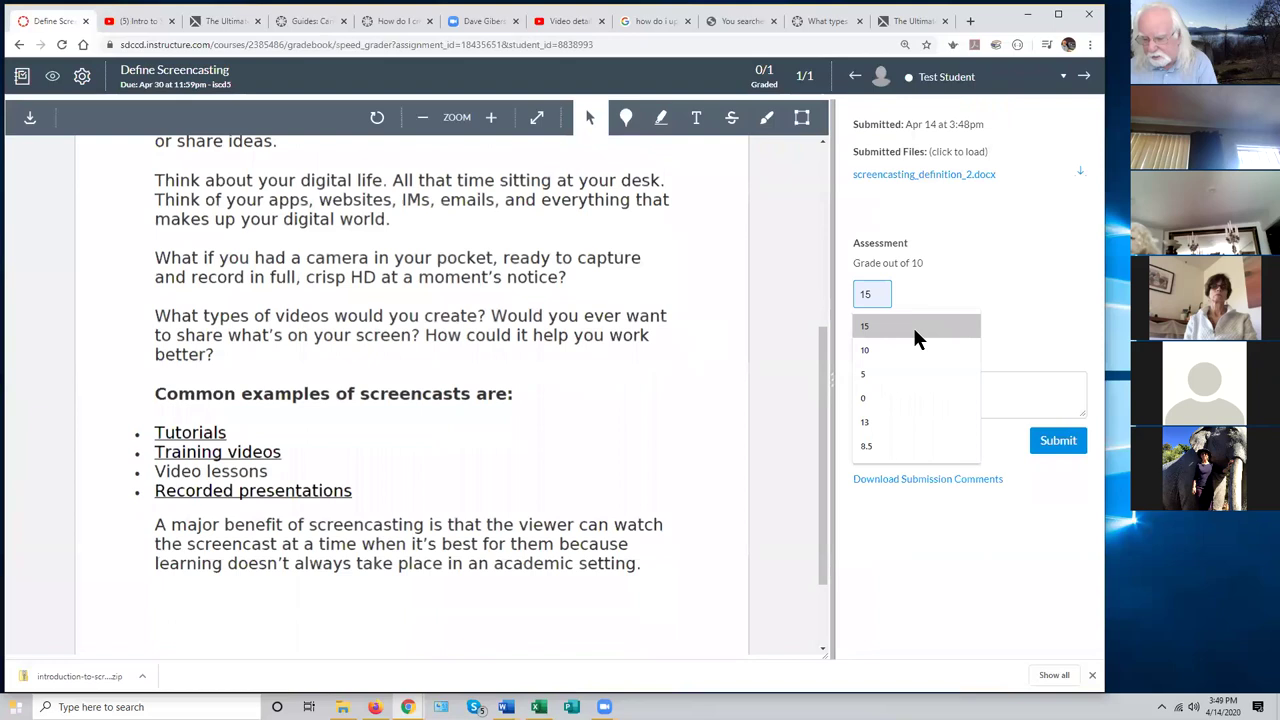
key("BackSpace")
key("BackSpace")
left_click(944, 304)
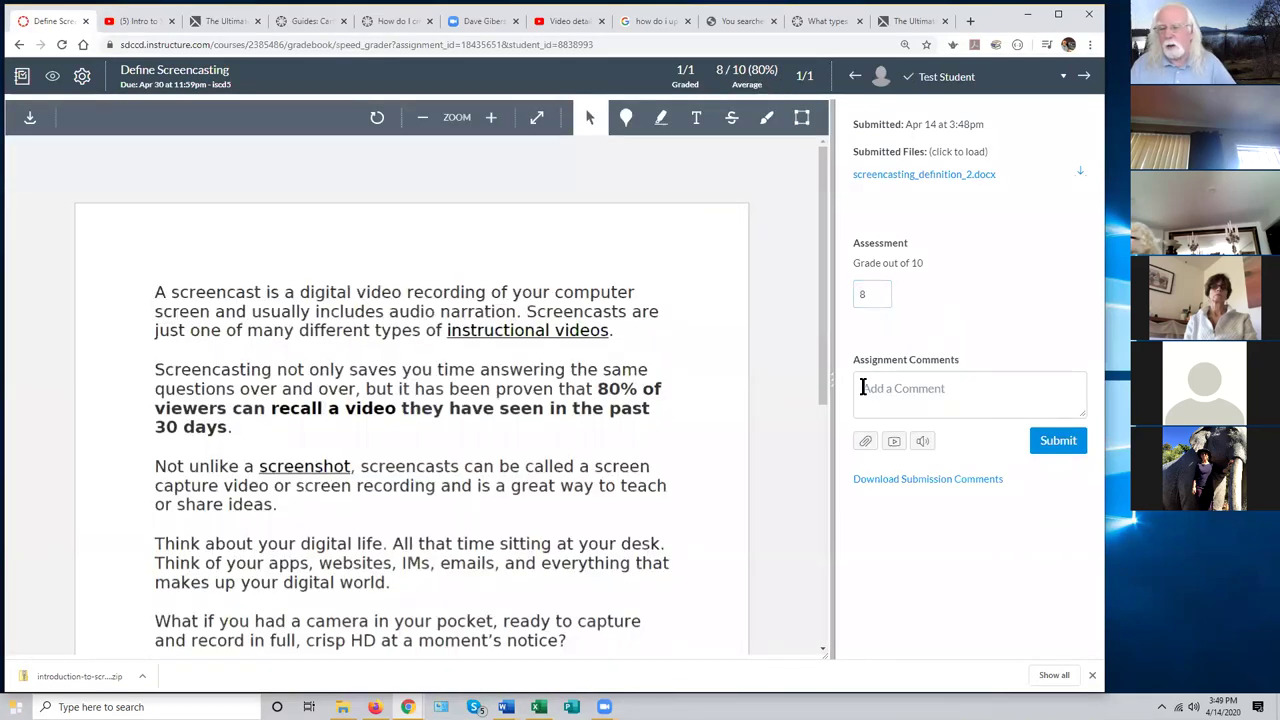
left_click(979, 393)
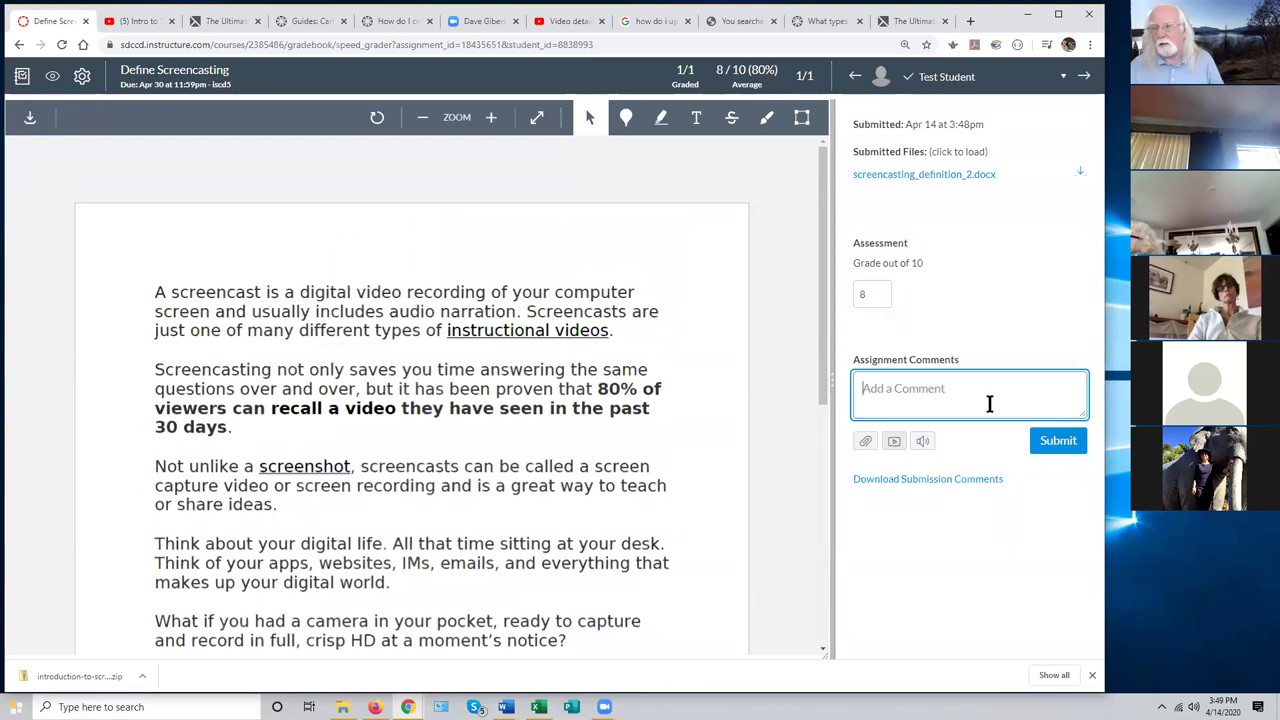
Dictate and post the comment: a pretty good answer but forgot the tools, 8/10
left_click(923, 443)
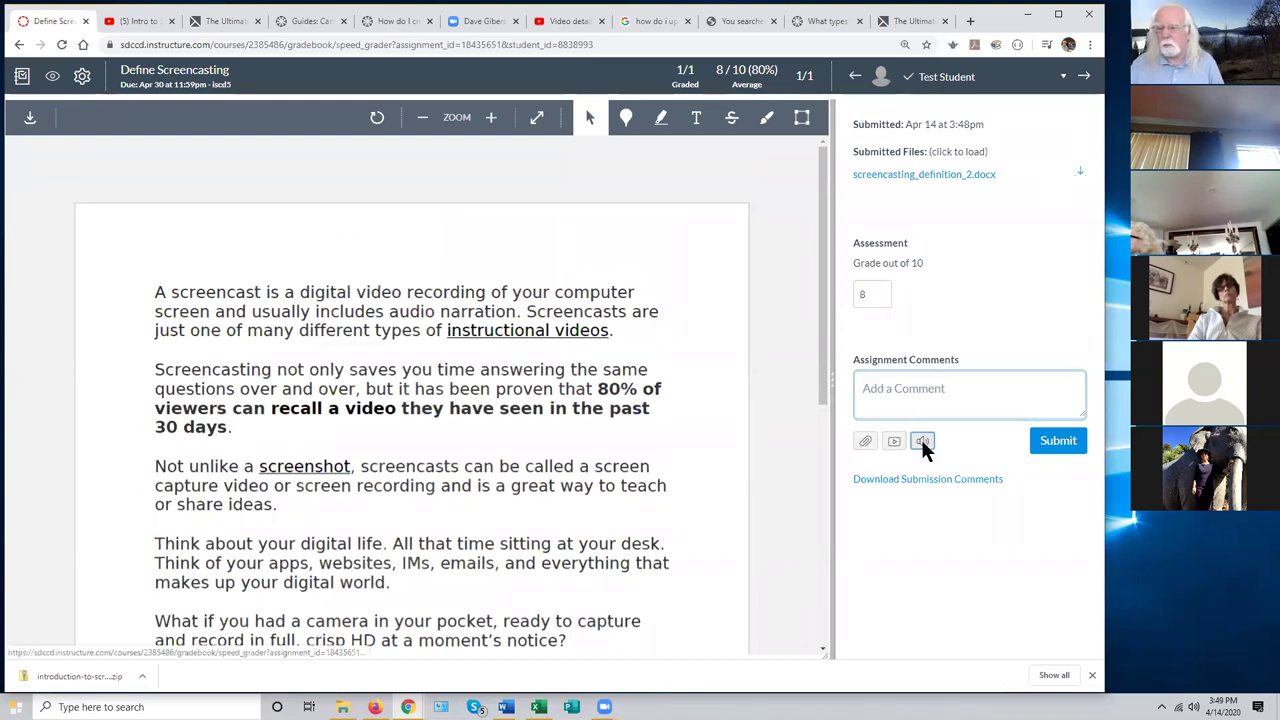
left_click(683, 445)
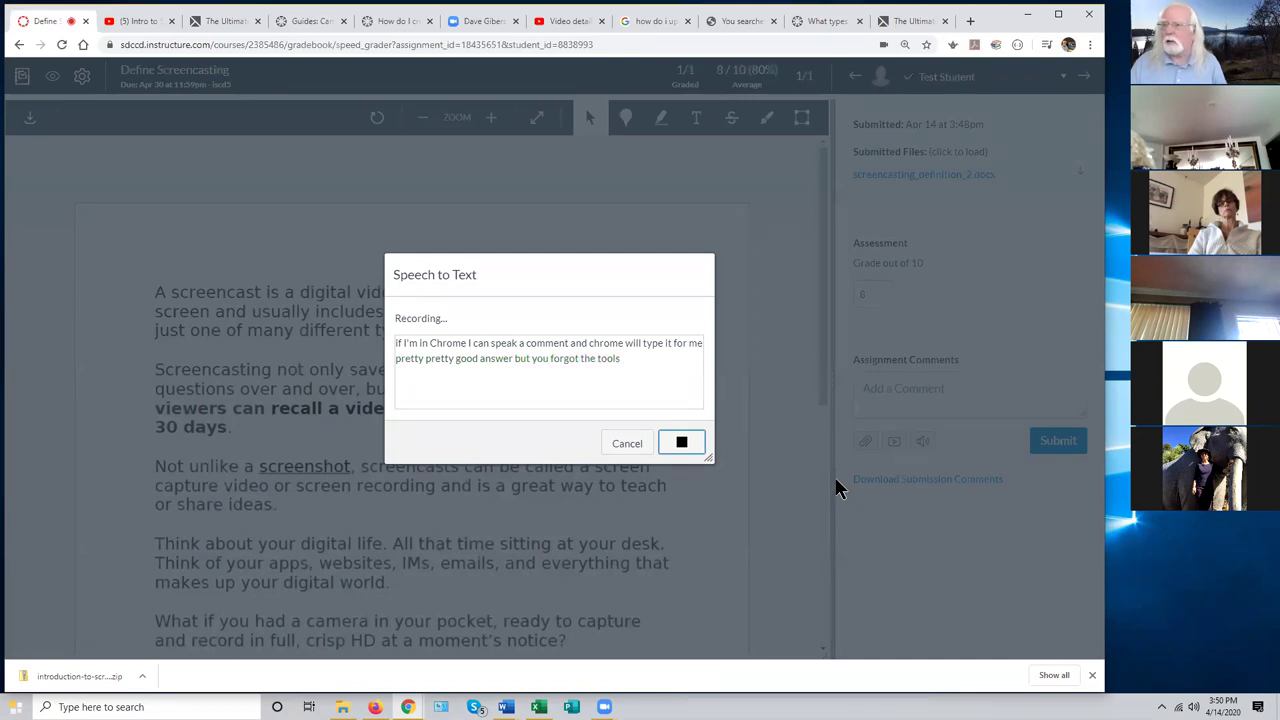
left_click(678, 443)
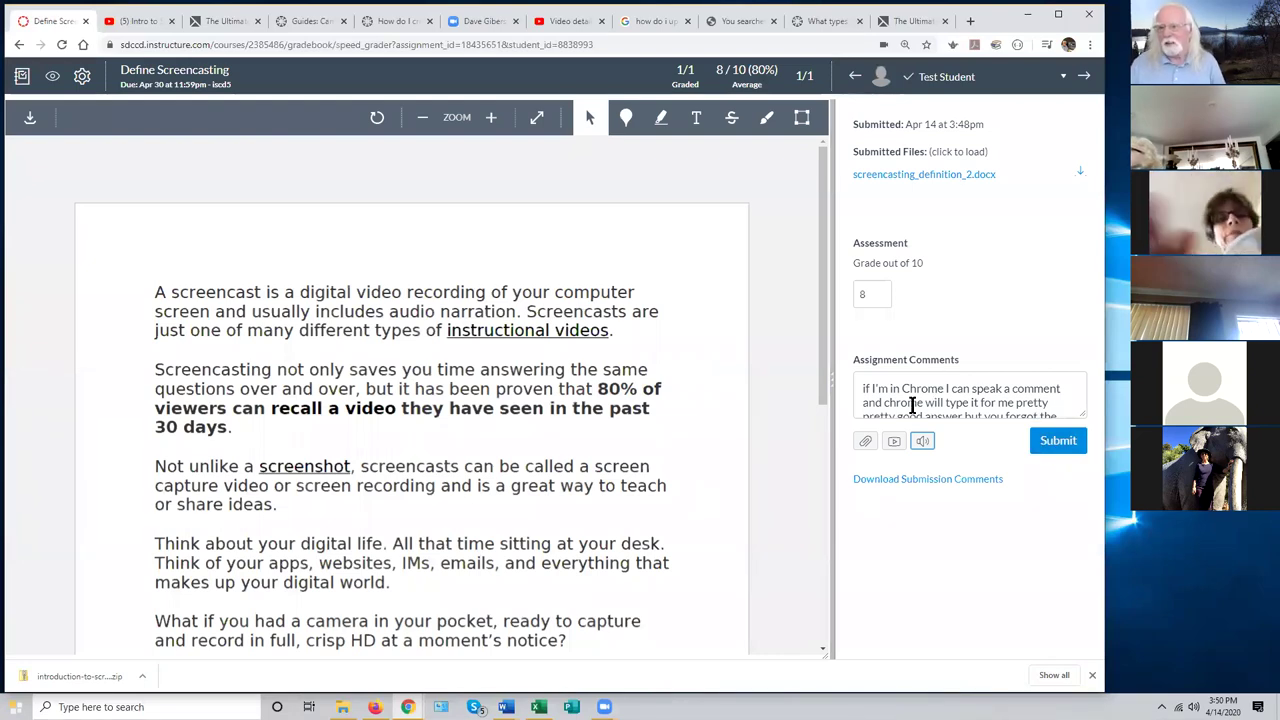
left_click(1058, 392)
left_click(1058, 392)
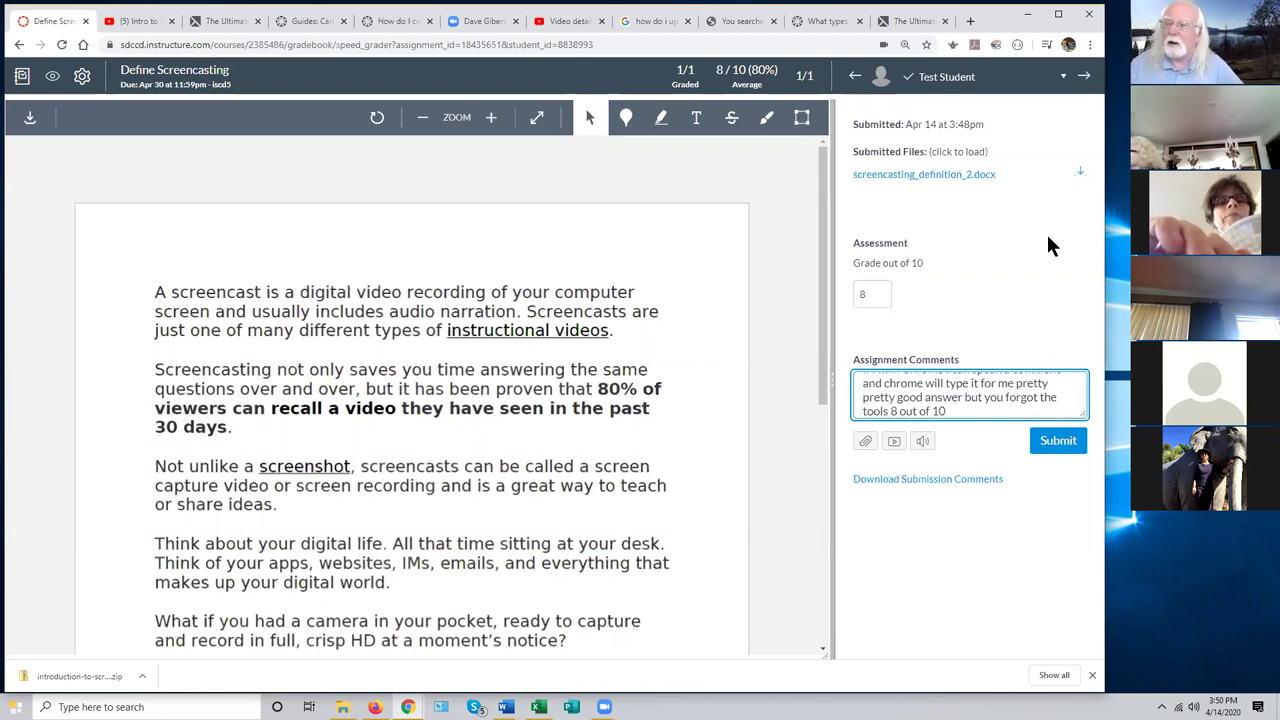
left_click(1035, 448)
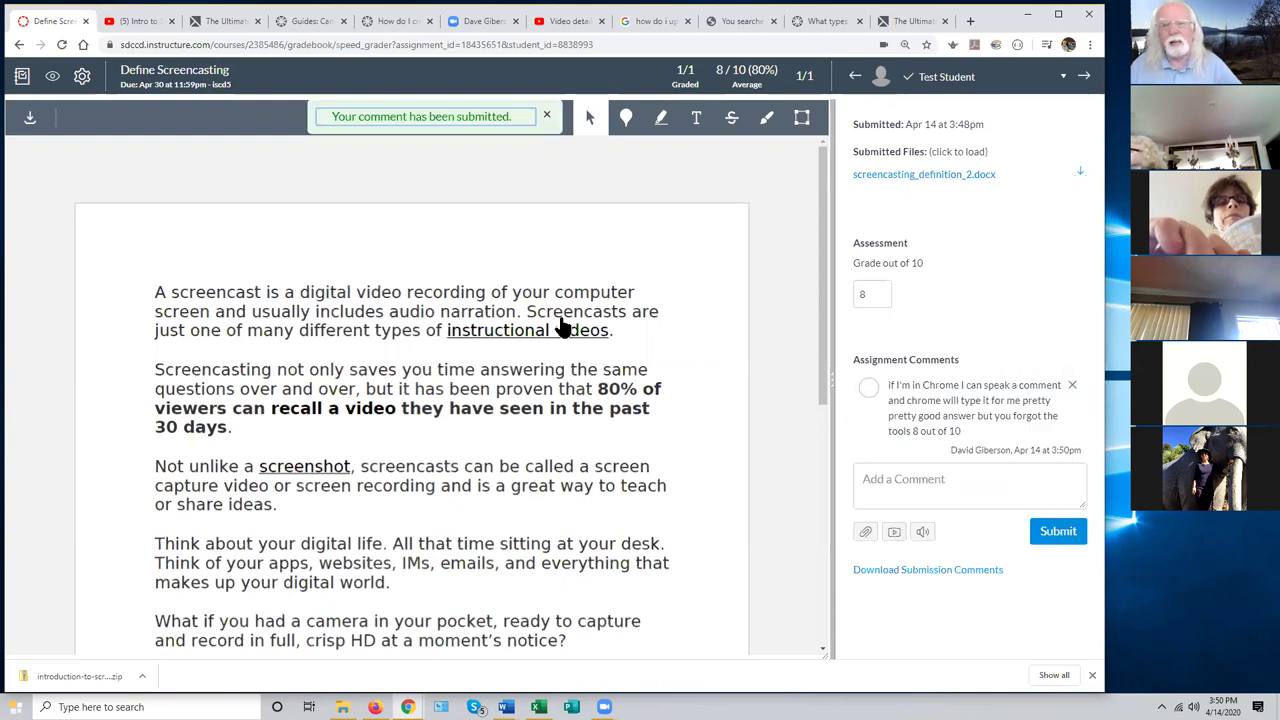
left_click(20, 77)
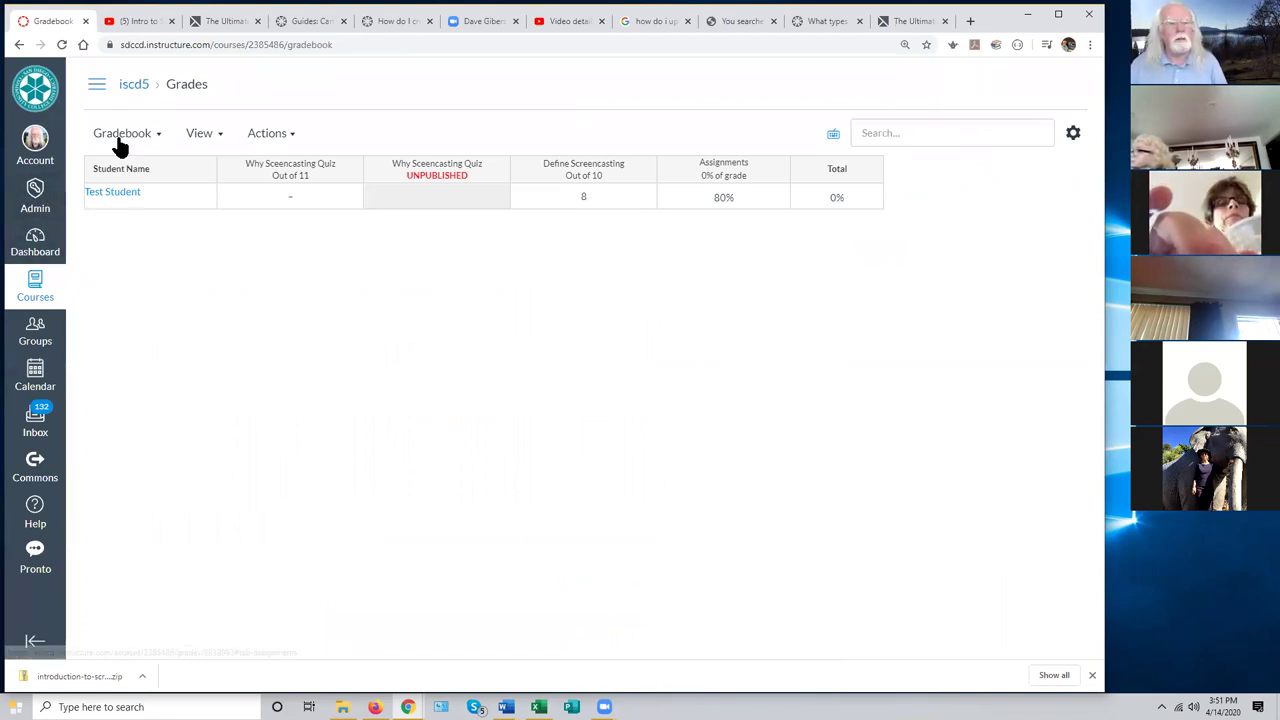
Open the course menu and go to the course Home page
left_click(96, 86)
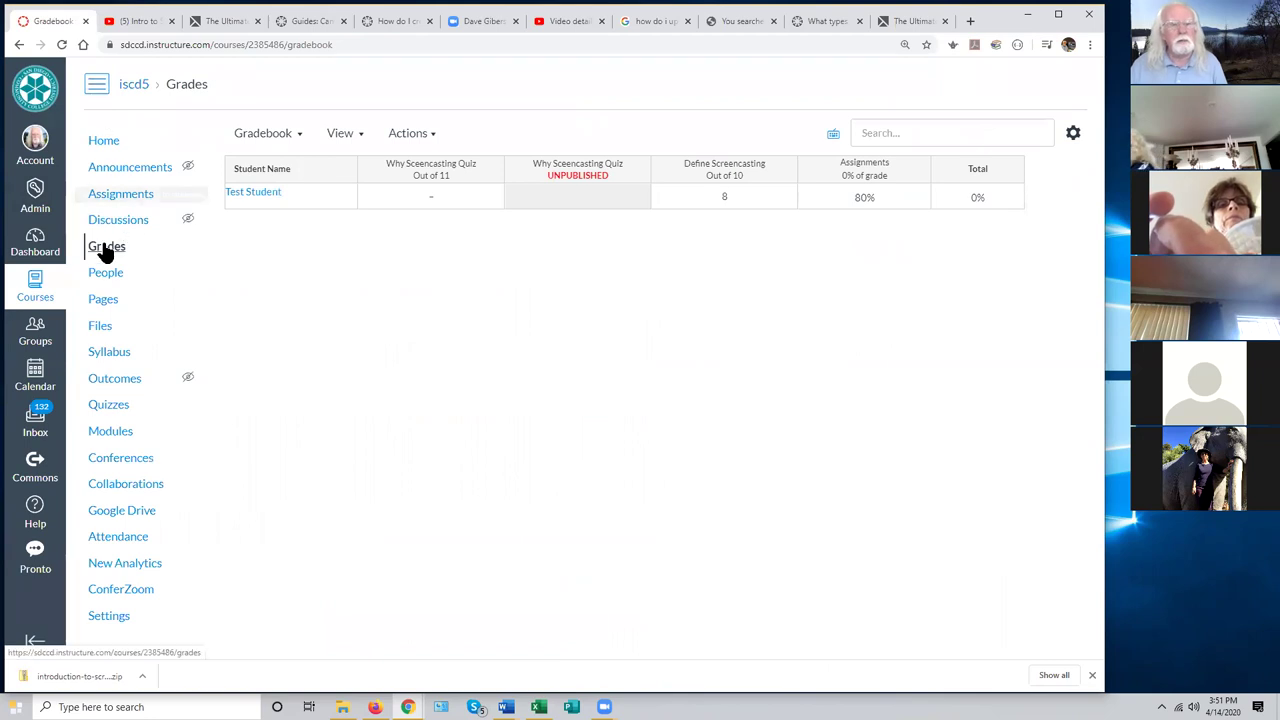
left_click(102, 142)
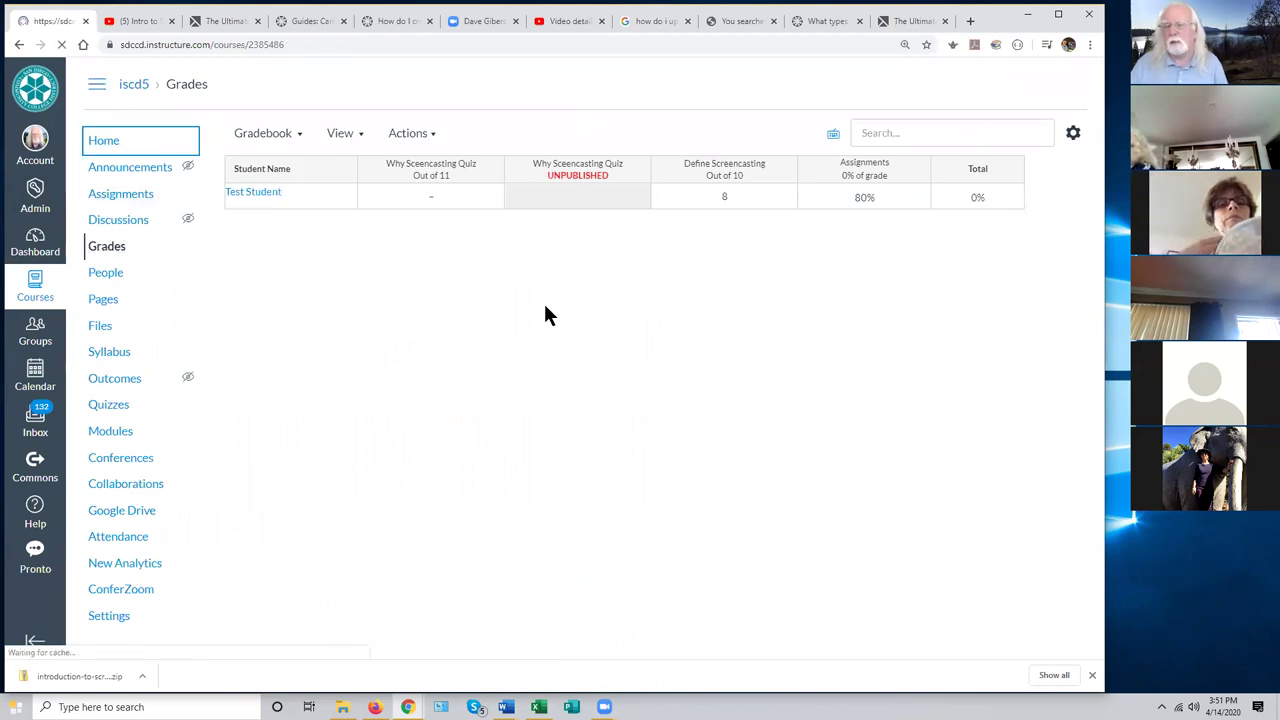
In Student View, check Define Screencasting shows 8/10 with its comment, then leave Student View
left_click(963, 338)
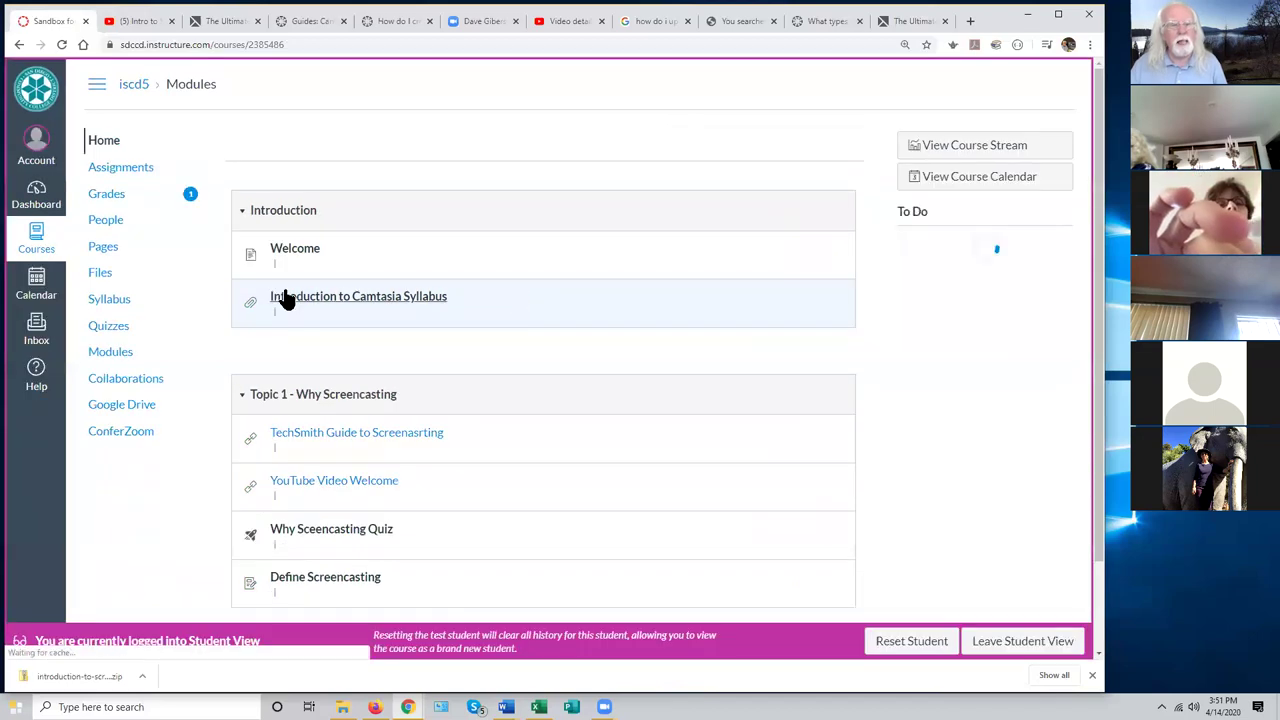
left_click(107, 196)
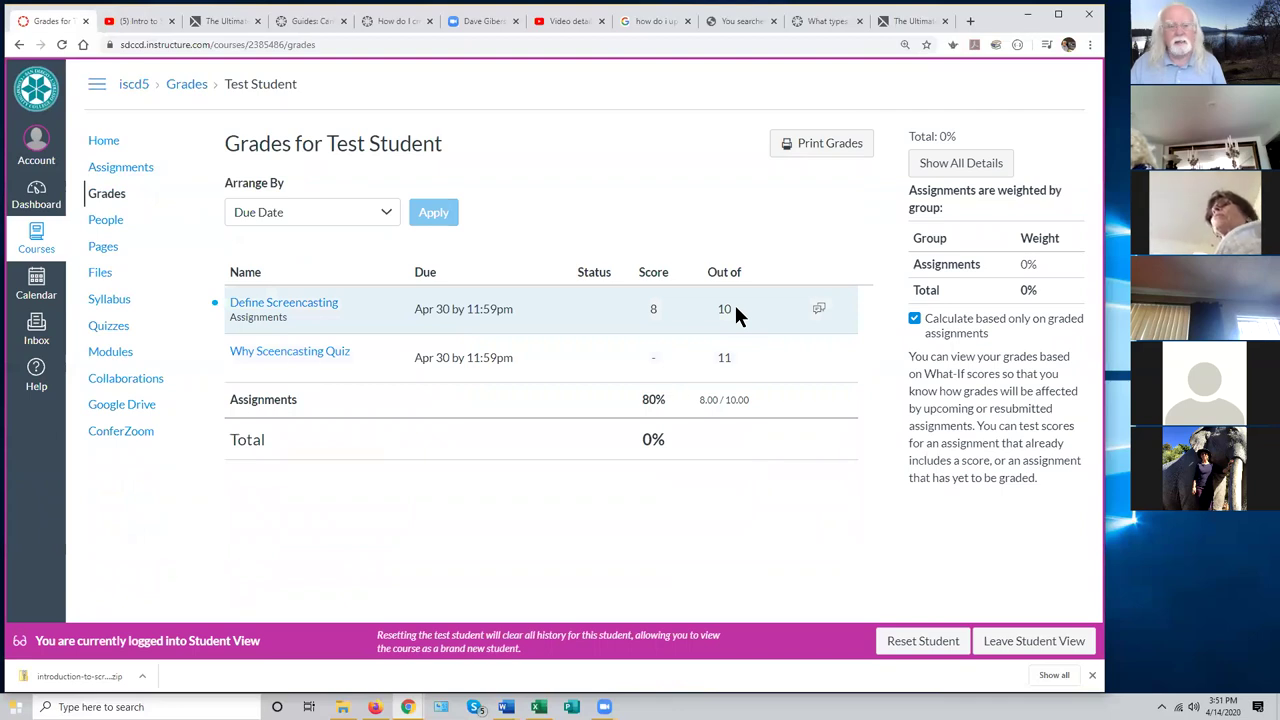
left_click(813, 310)
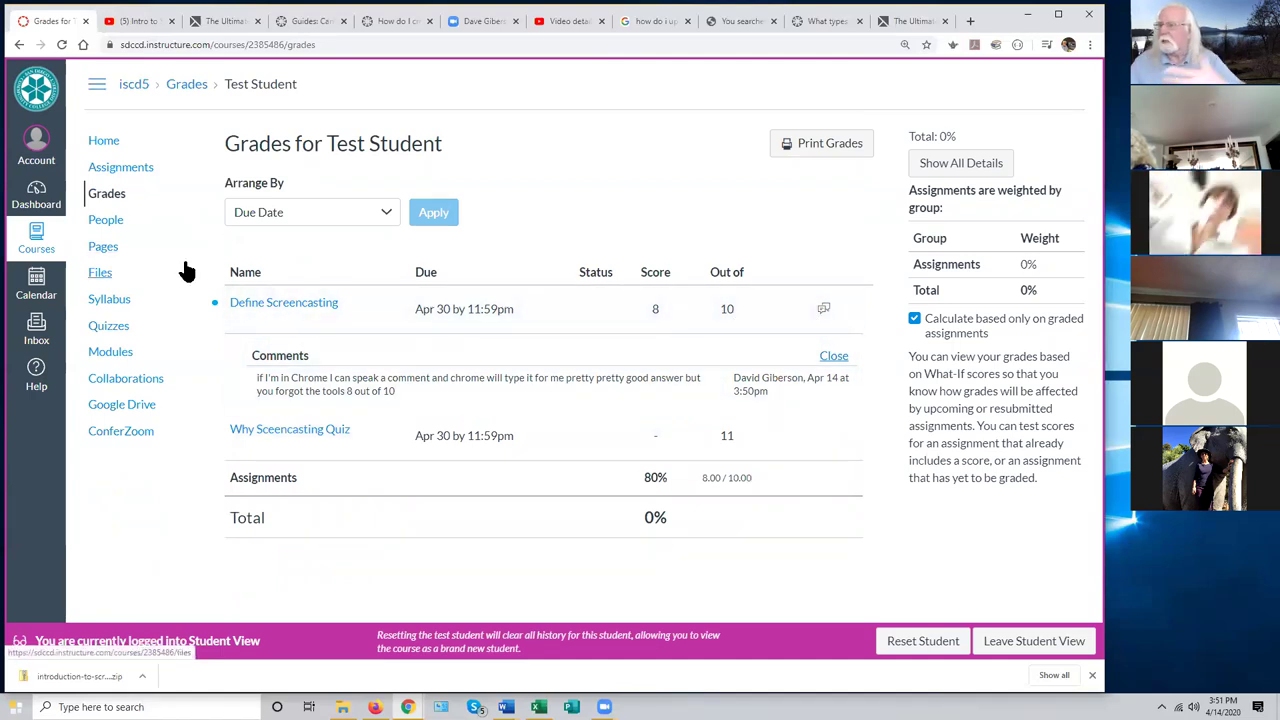
left_click(1028, 643)
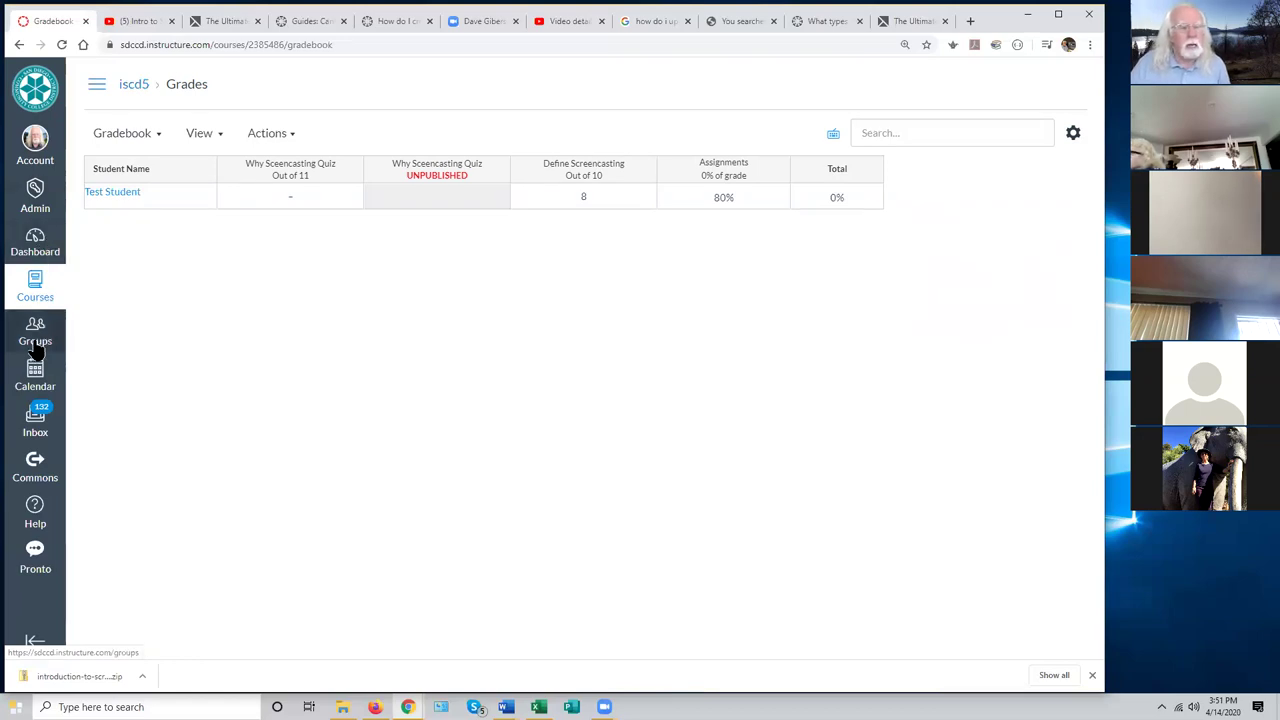
Visit the course's empty Discussions page, then go to the Dashboard
left_click(97, 86)
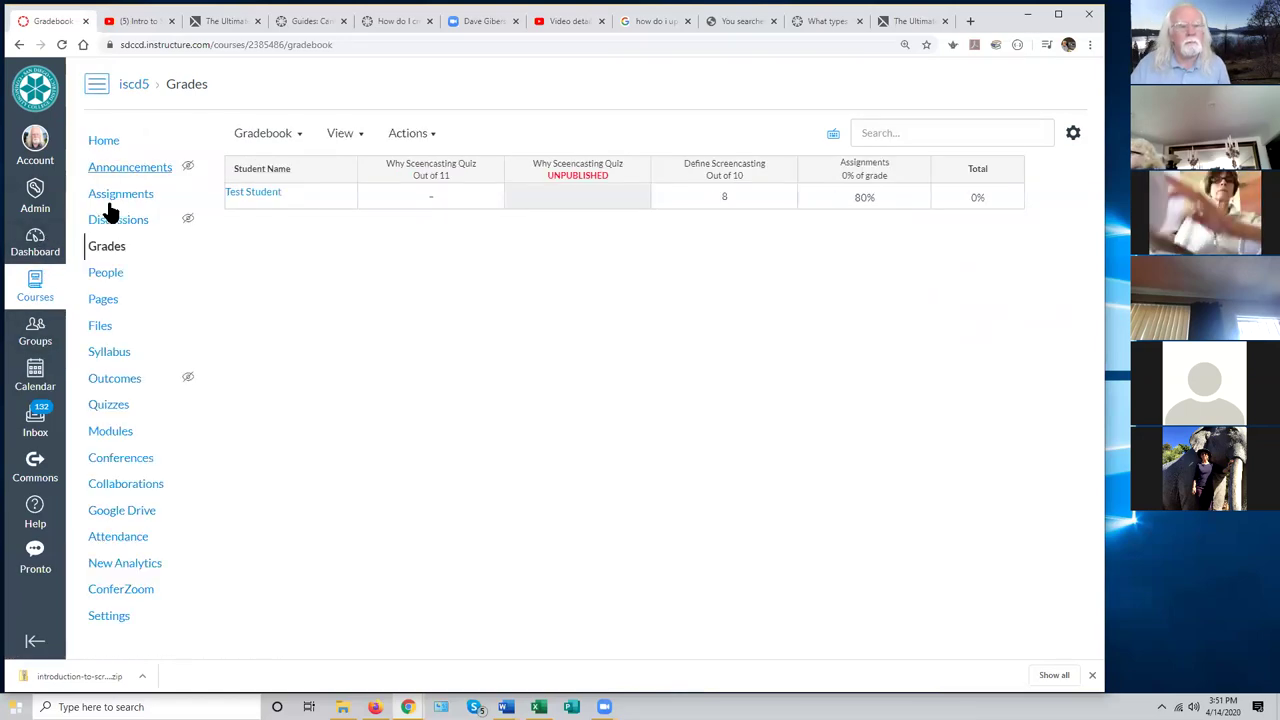
left_click(118, 221)
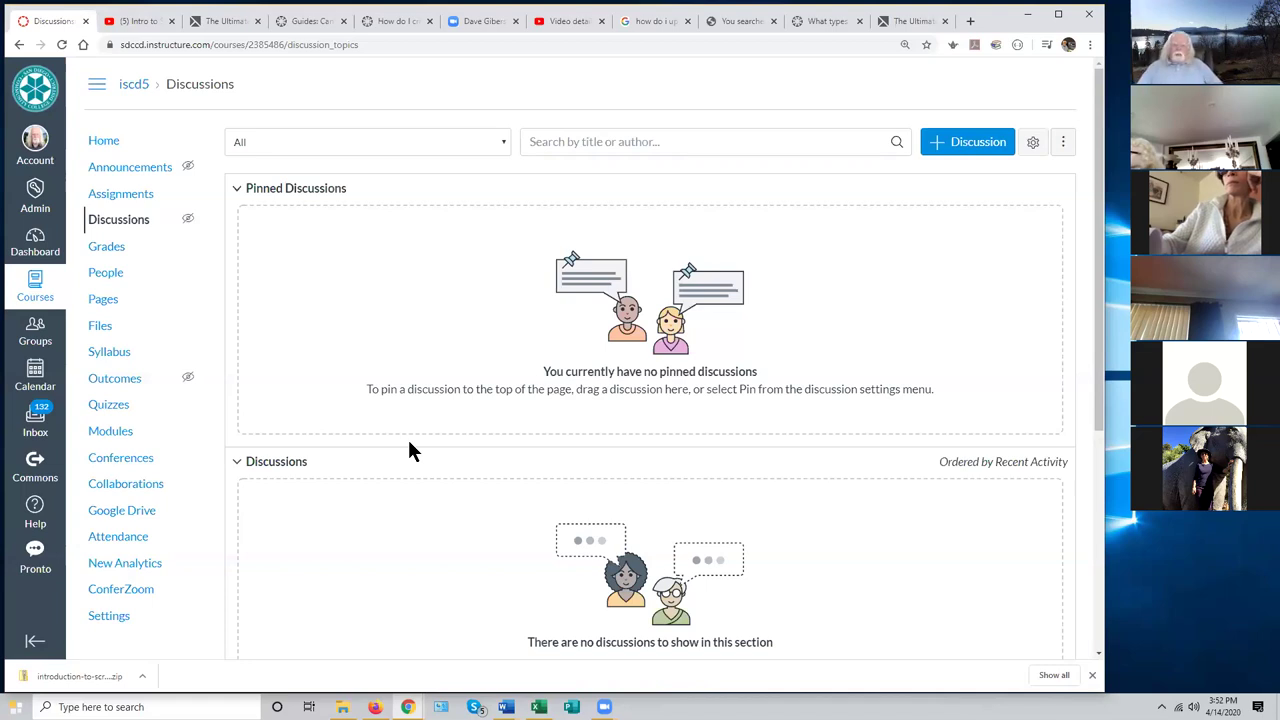
left_click(48, 248)
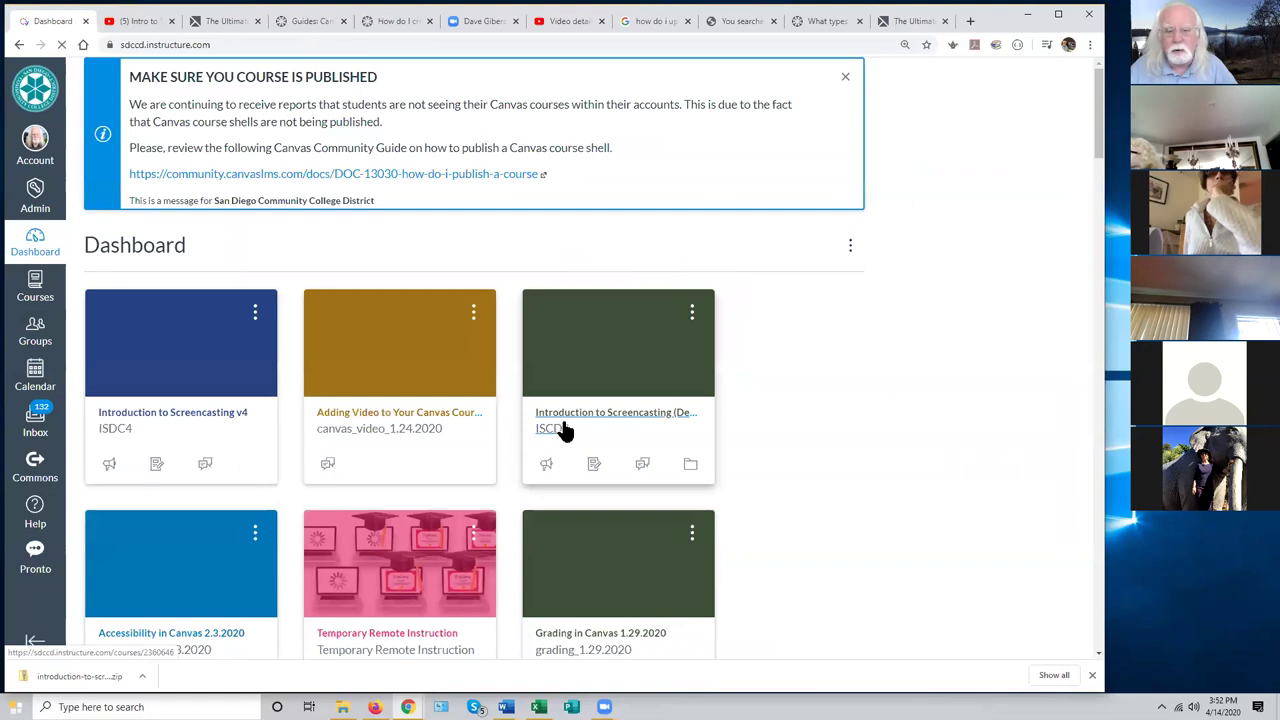
left_click(714, 460)
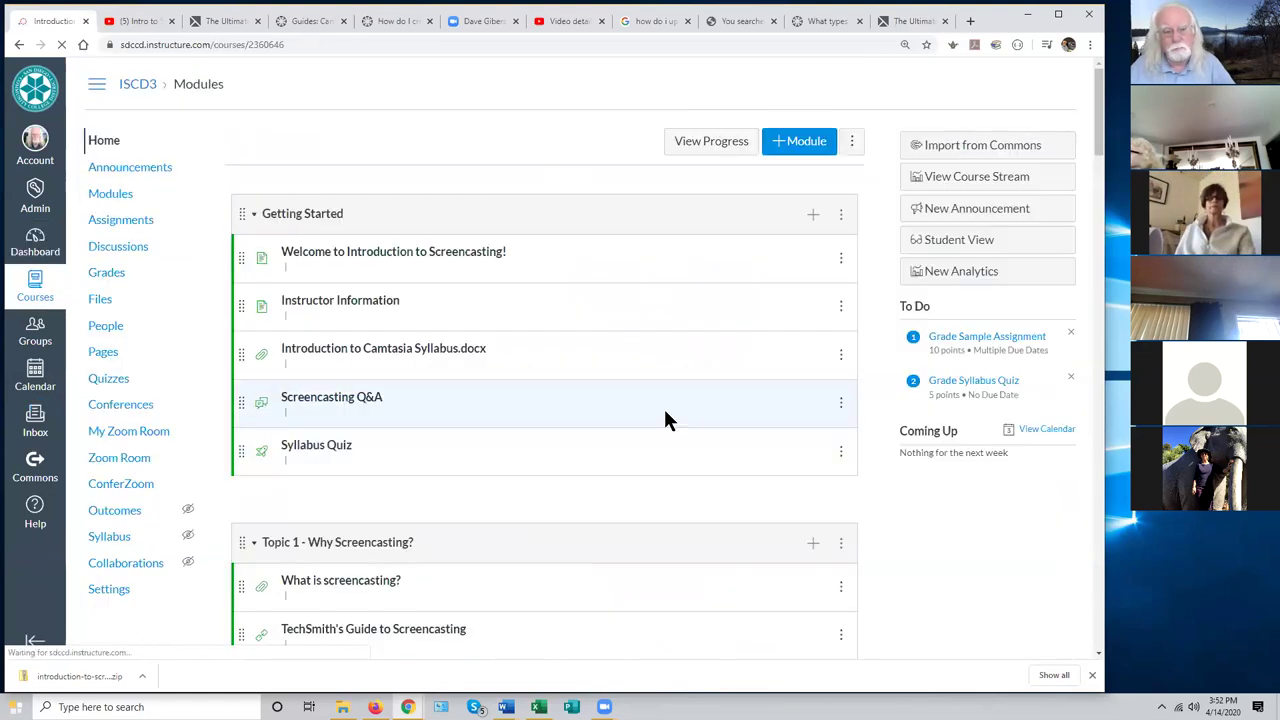
left_click(118, 248)
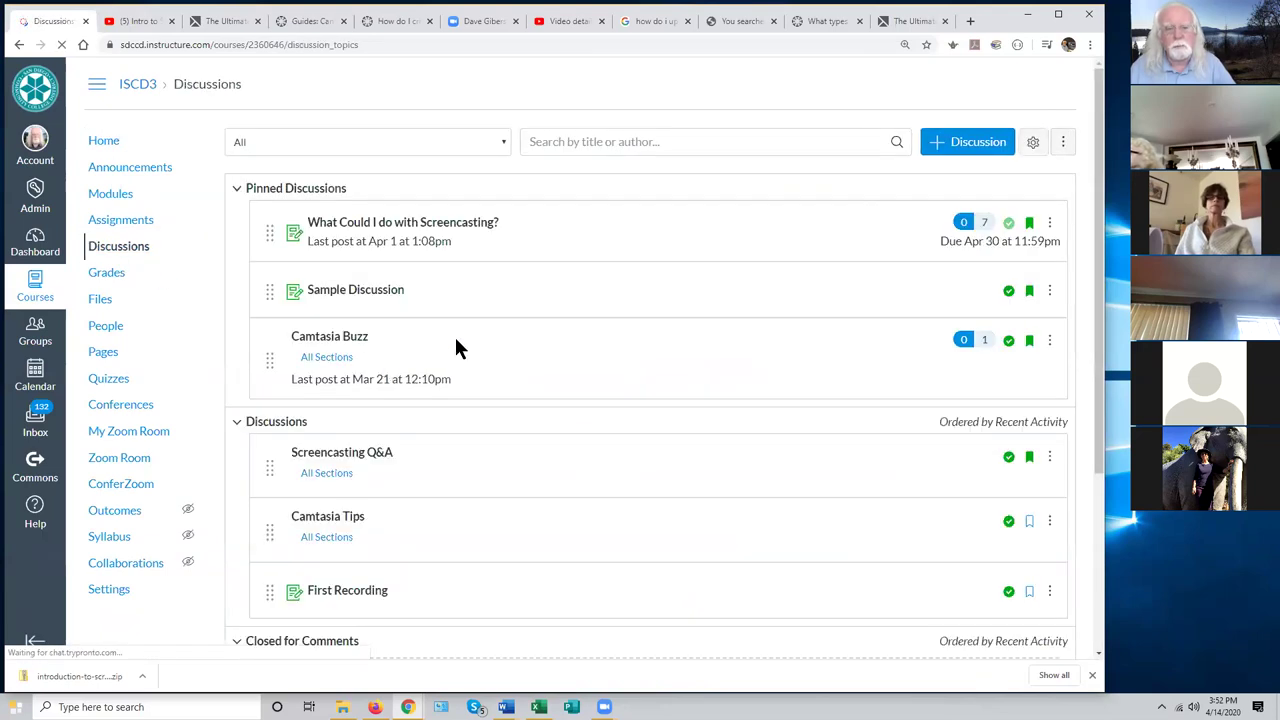
left_click(443, 226)
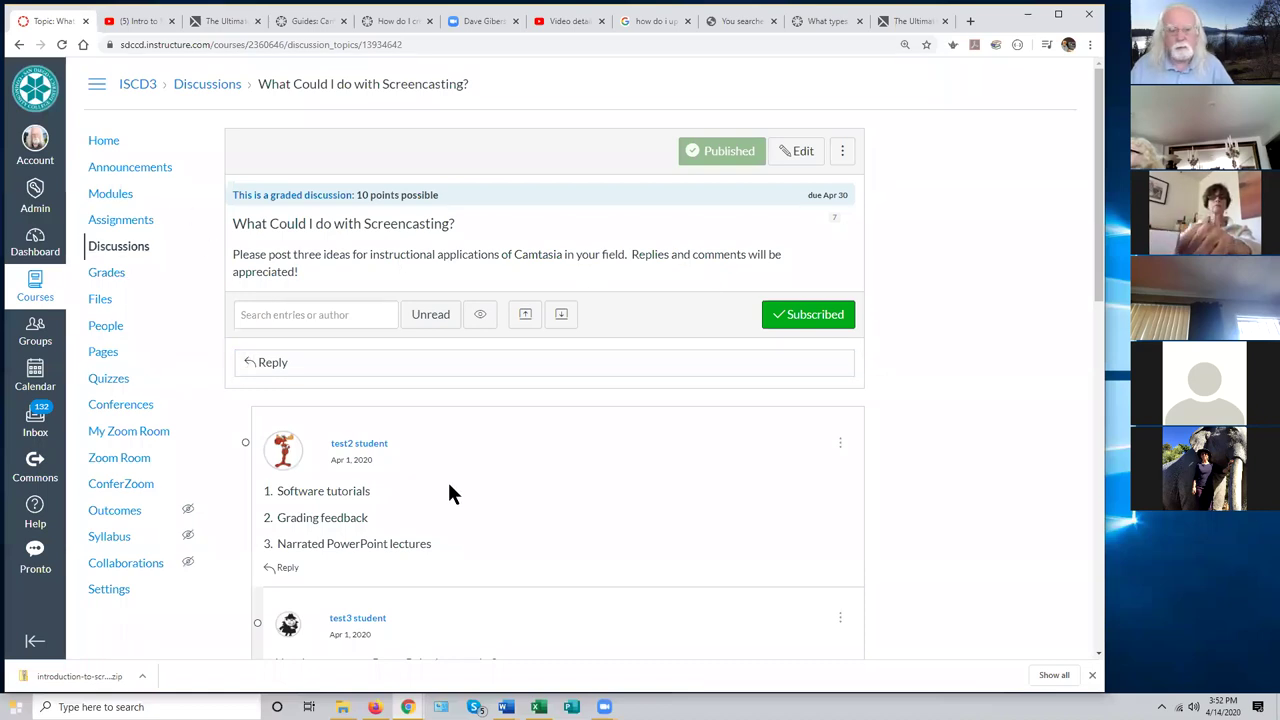
scroll(447, 479, "down", 2)
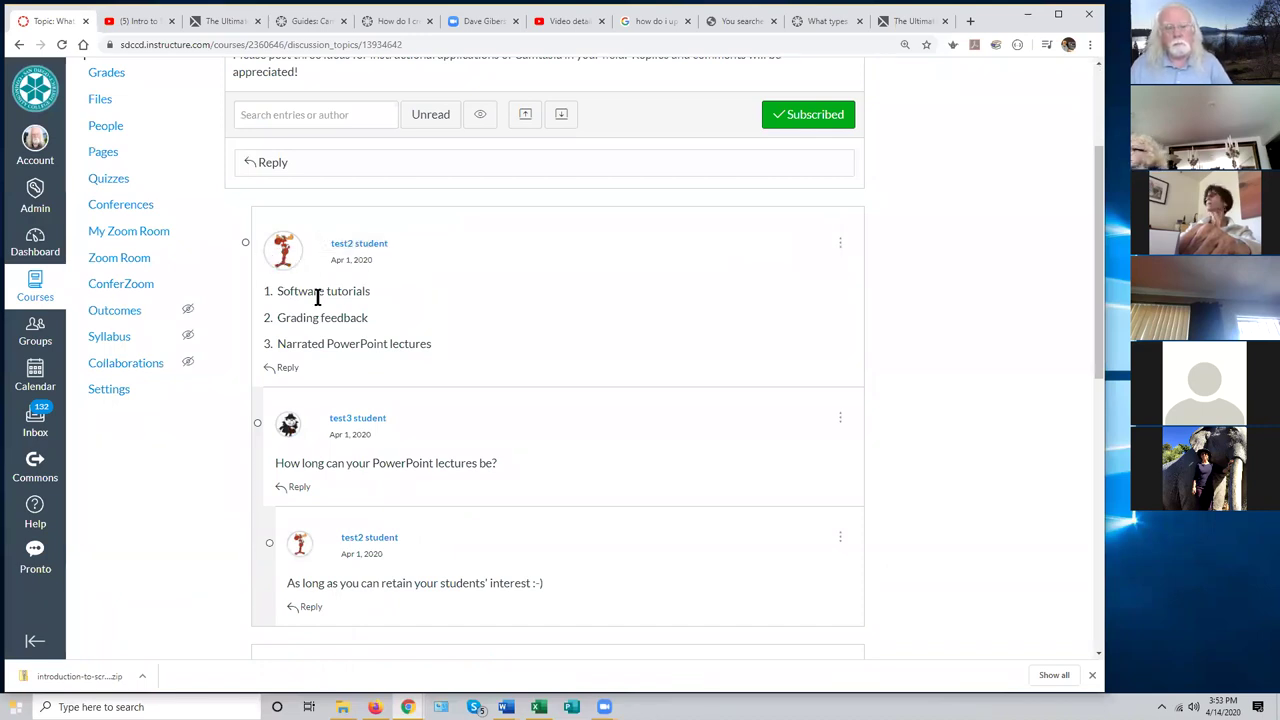
scroll(476, 293, "up", 2)
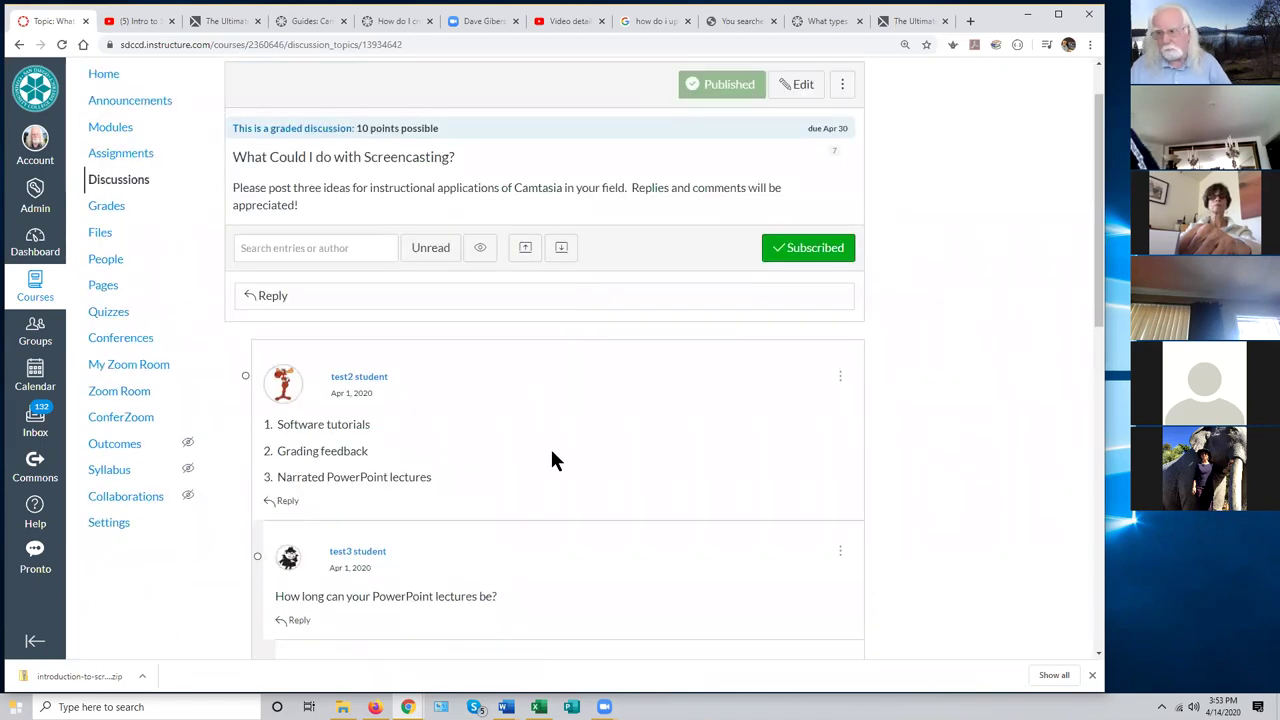
scroll(551, 460, "down", 1)
scroll(340, 206, "up", 1)
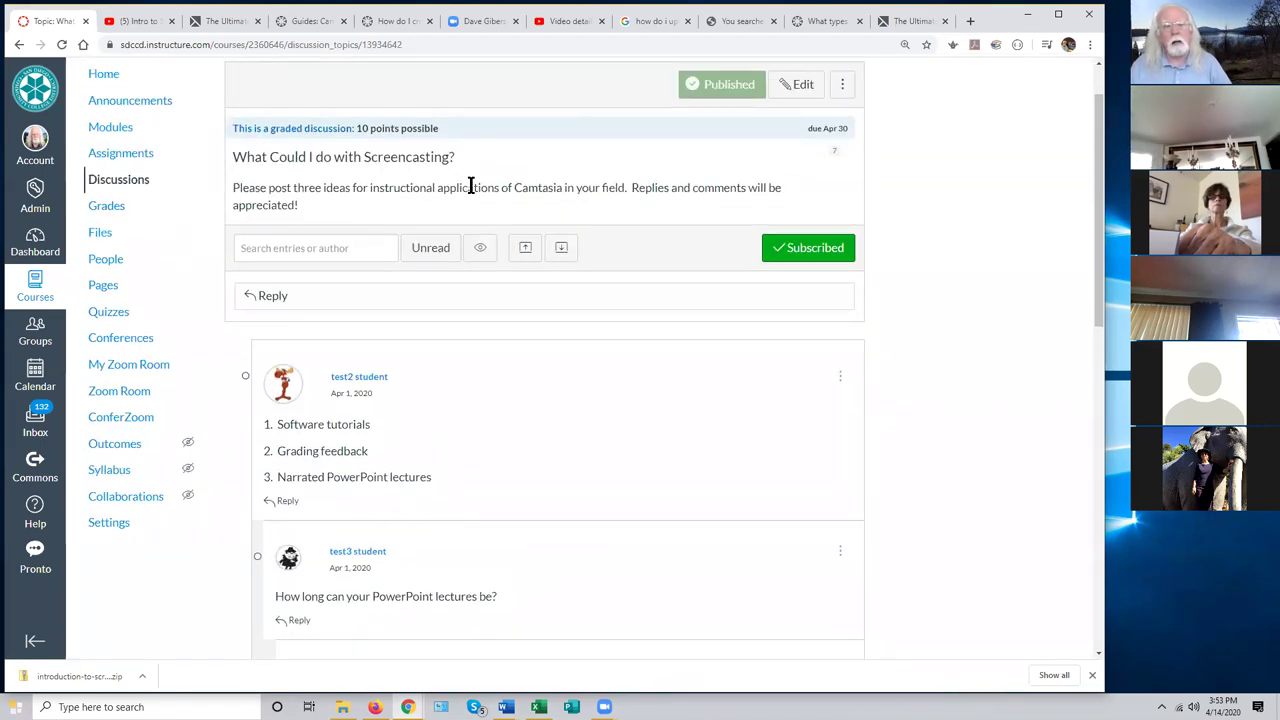
scroll(364, 310, "down", 2)
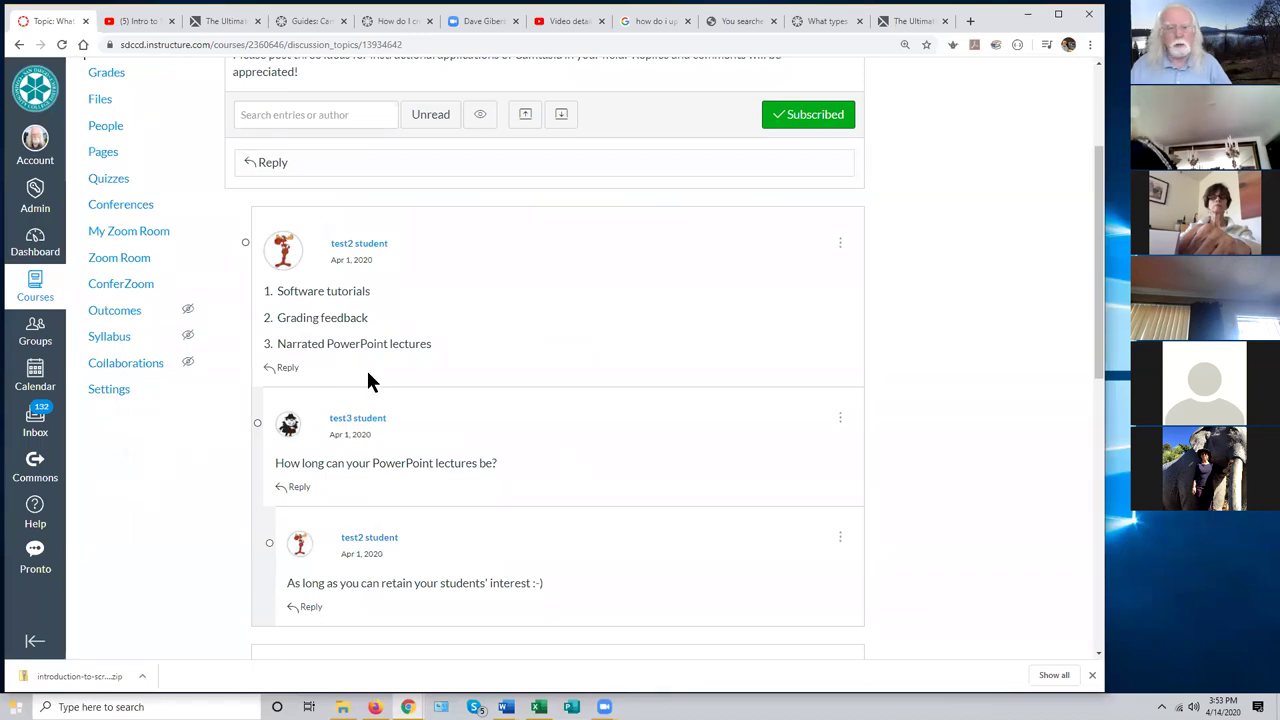
scroll(614, 412, "down", 1)
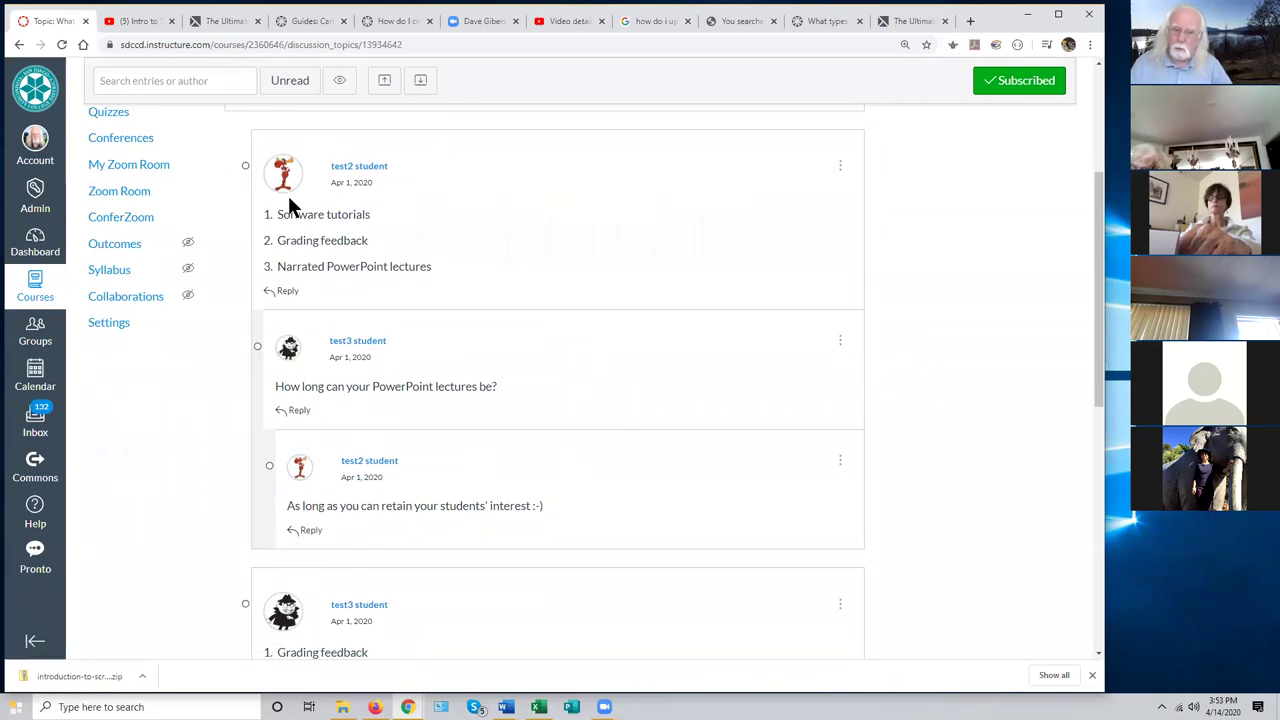
left_click(286, 292)
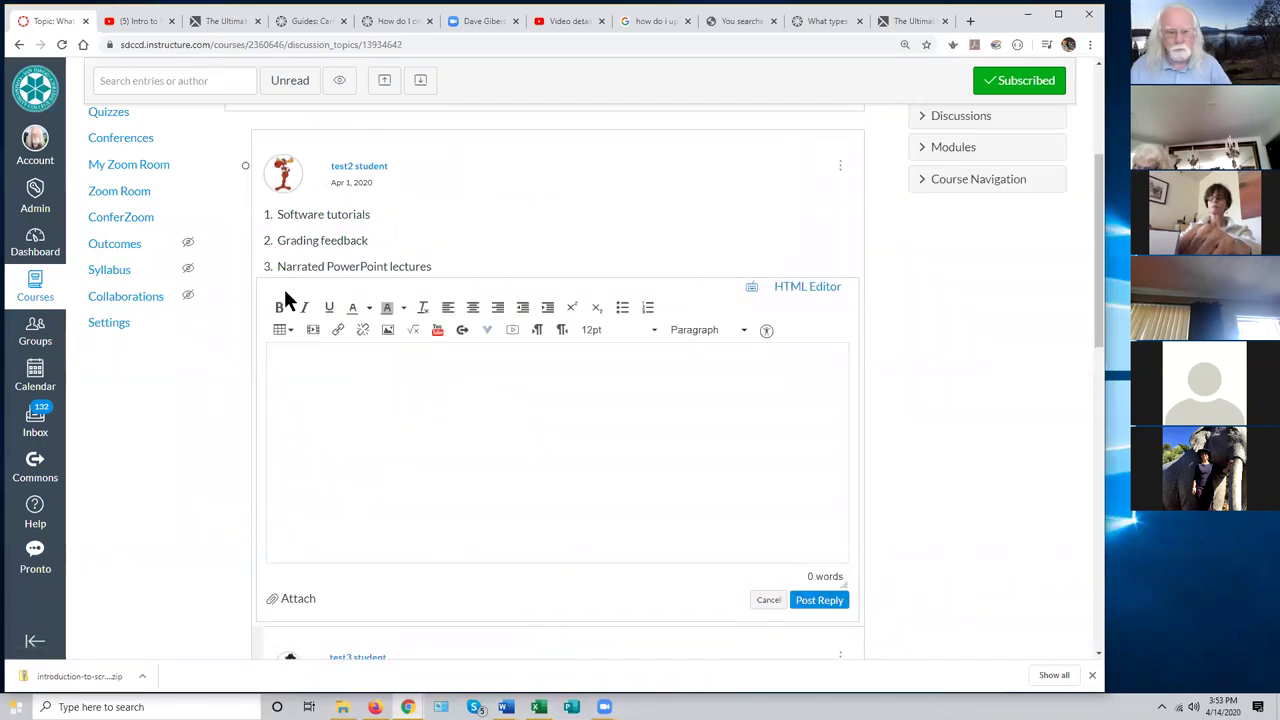
left_click(768, 601)
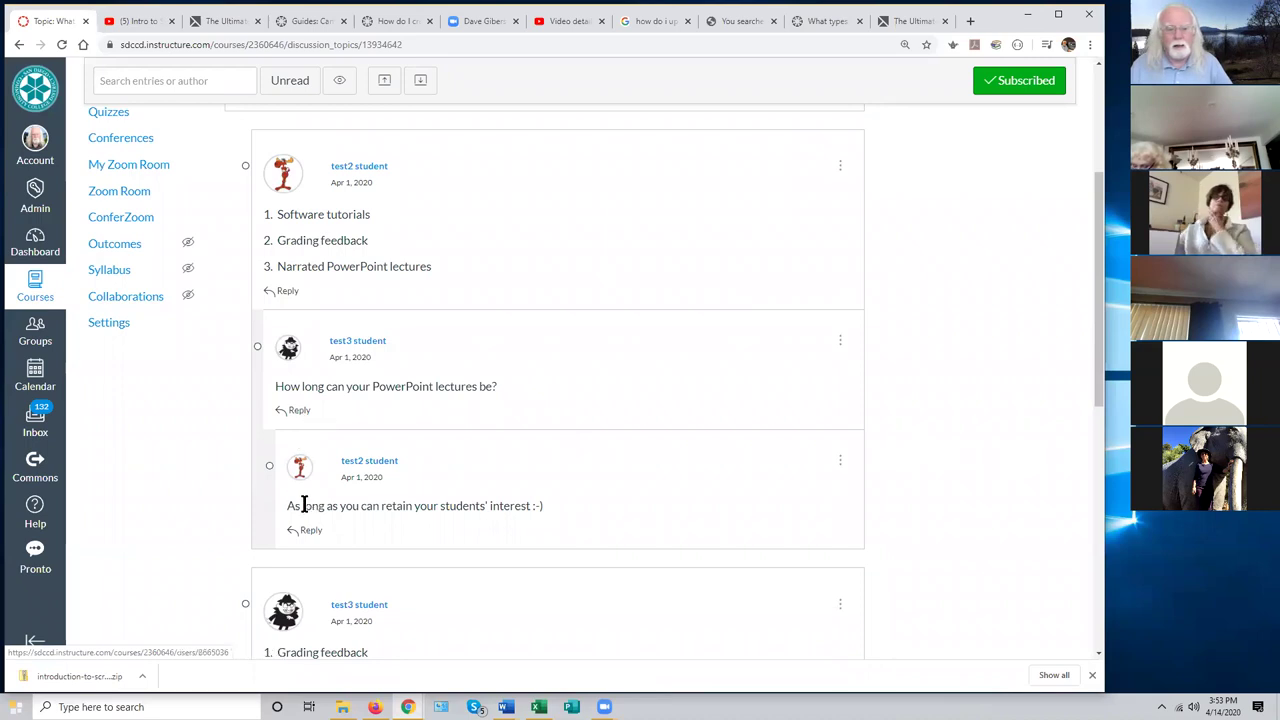
scroll(538, 522, "down", 1)
scroll(538, 530, "down", 3)
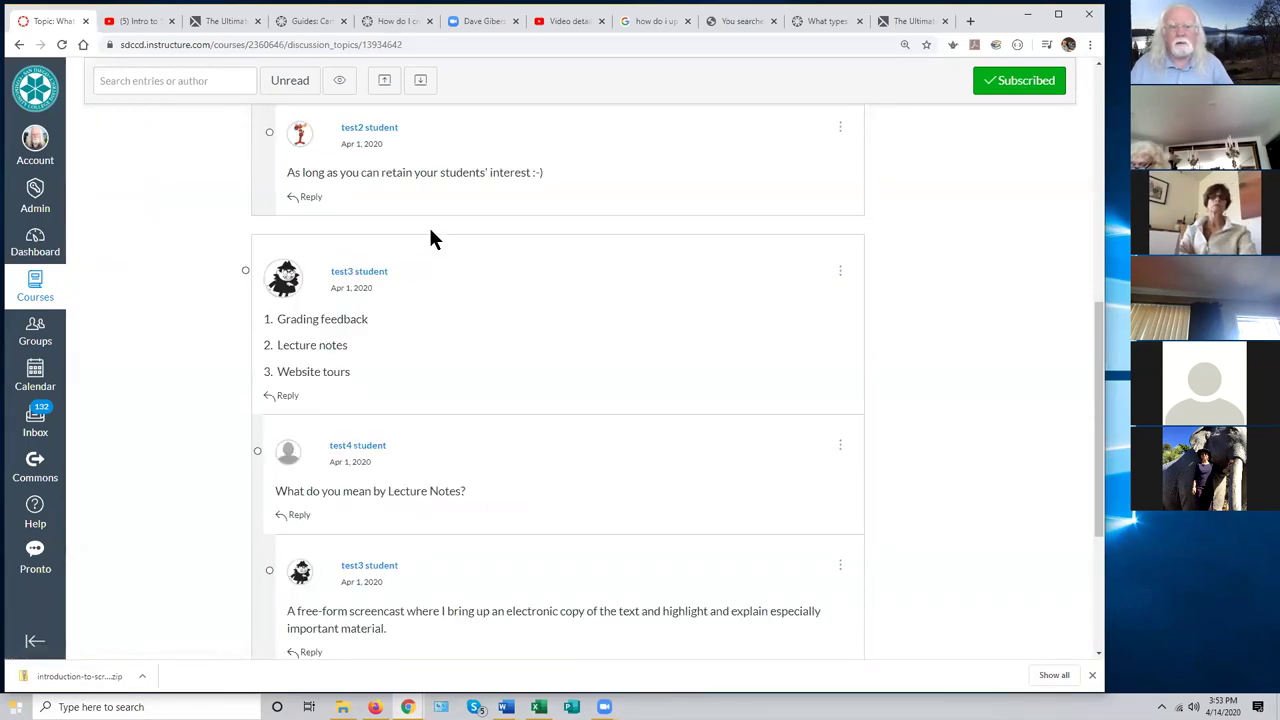
scroll(405, 186, "up", 1)
scroll(503, 469, "down", 2)
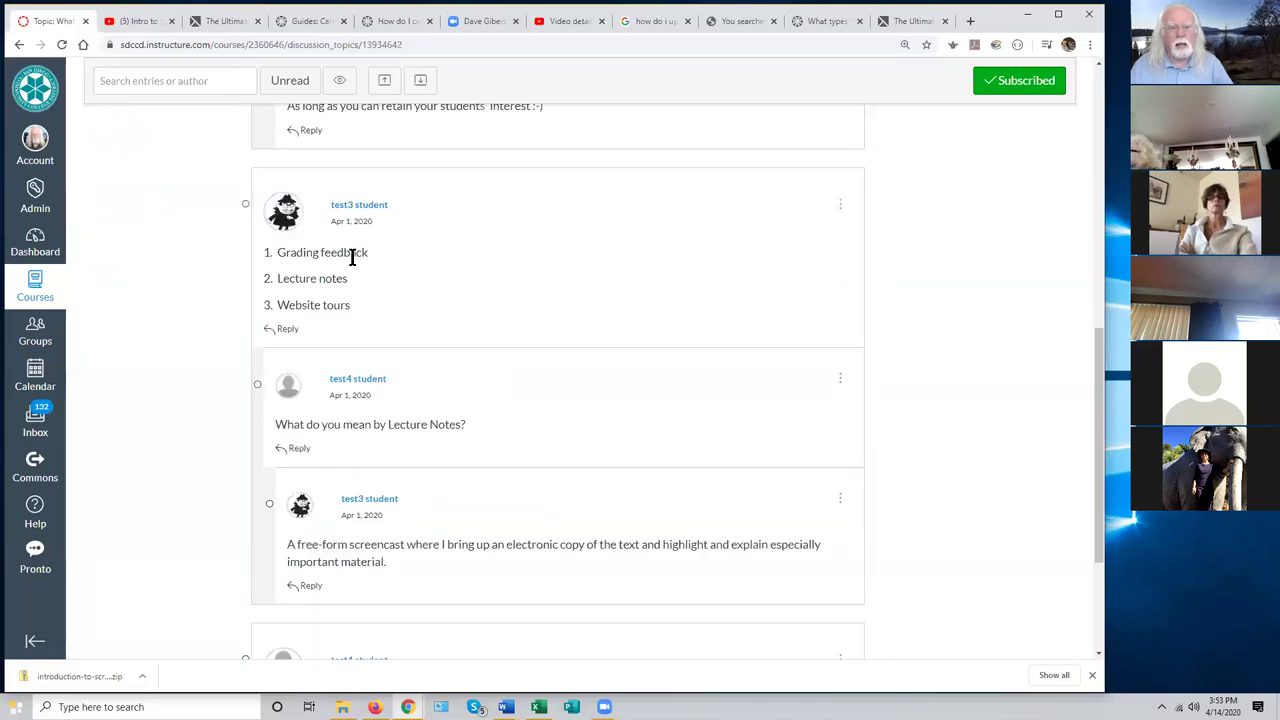
scroll(491, 360, "up", 6)
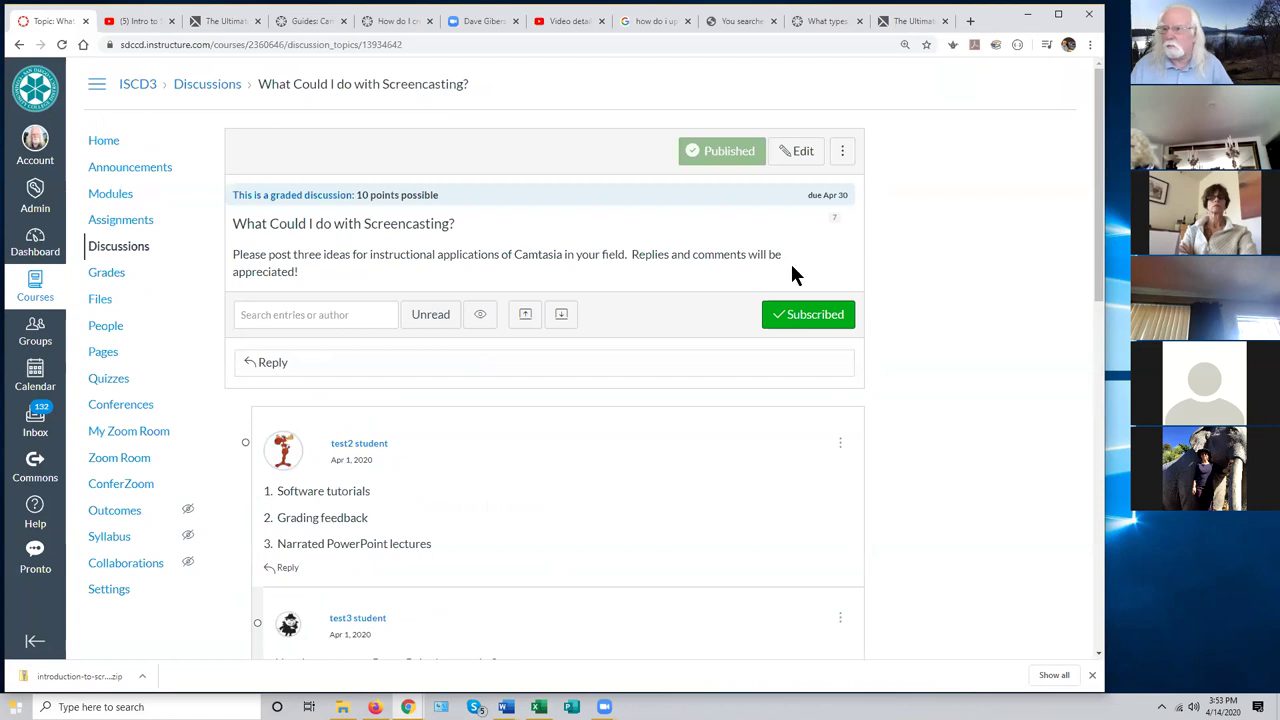
left_click(270, 364)
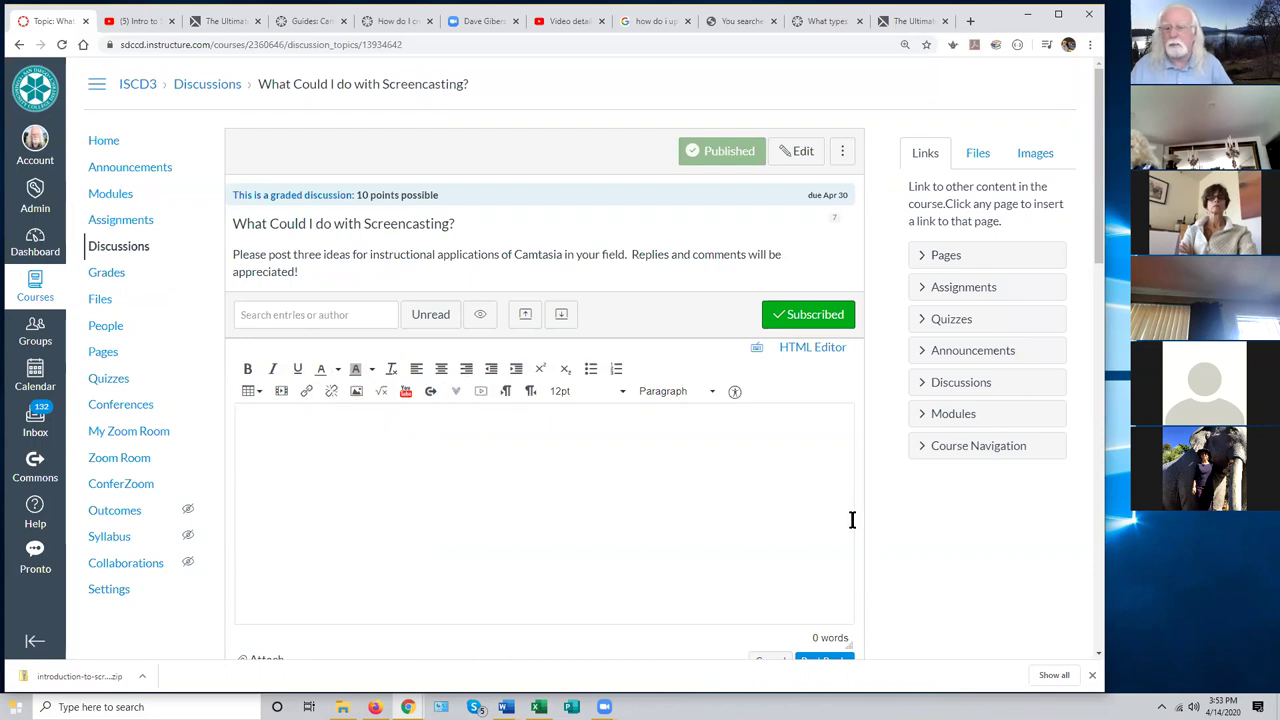
scroll(777, 598, "down", 2)
left_click(766, 529)
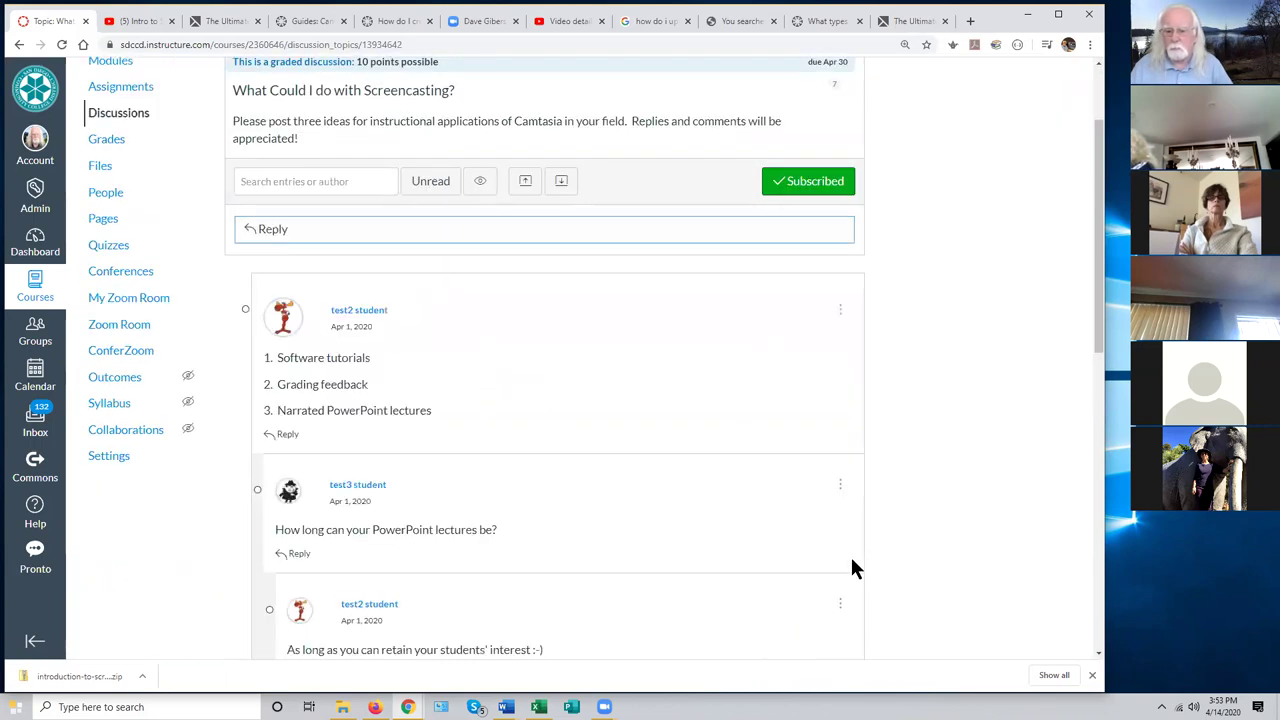
scroll(825, 608, "down", 4)
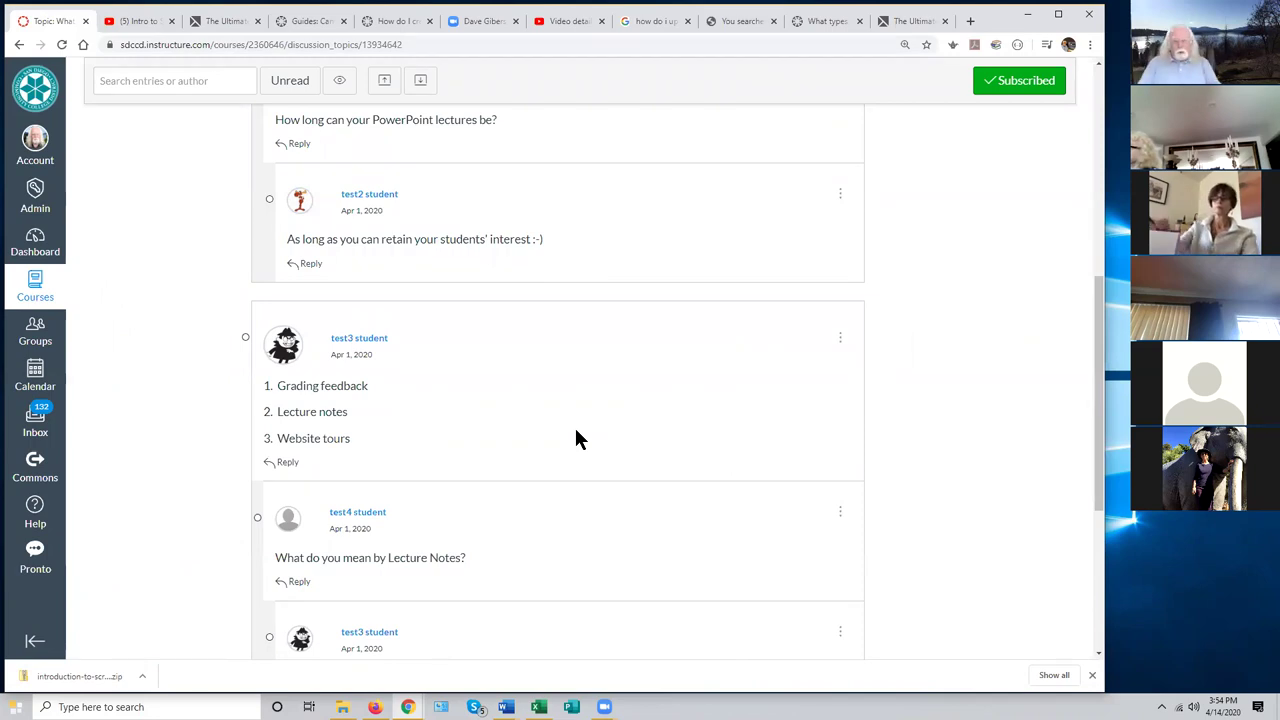
scroll(533, 362, "up", 1)
scroll(534, 372, "up", 3)
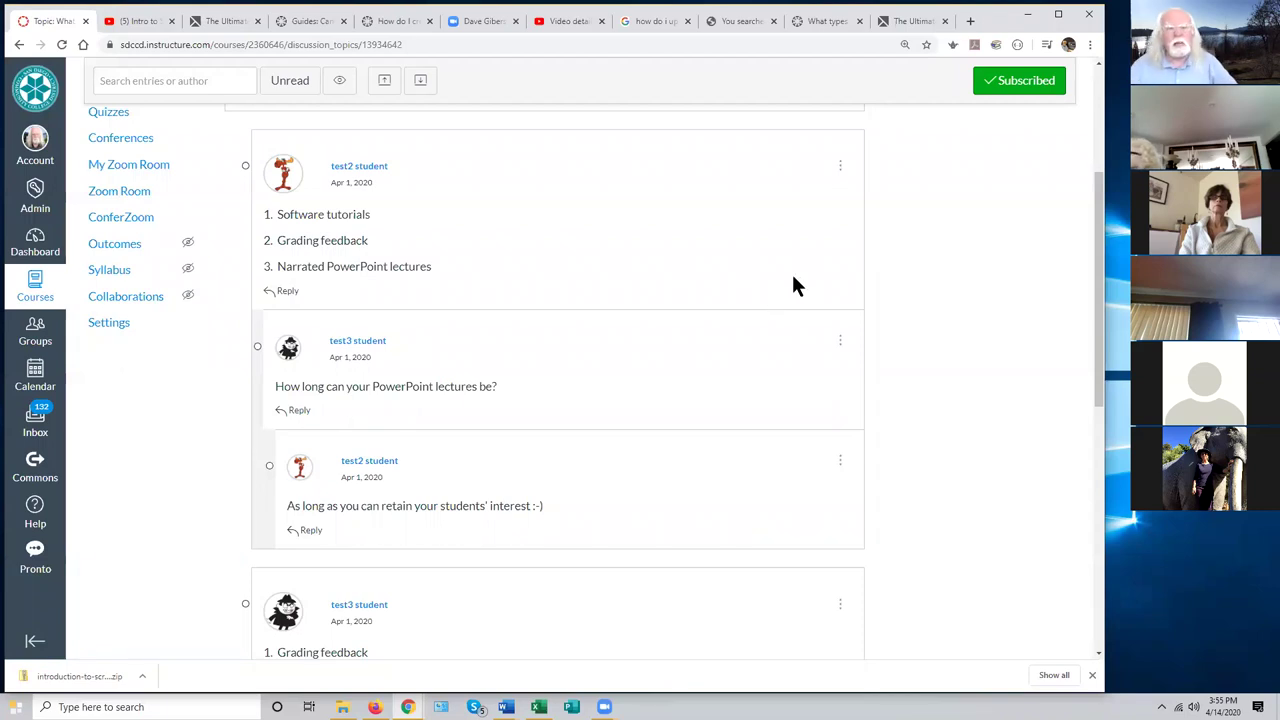
scroll(794, 286, "up", 3)
Review the Screencasting discussion's Options, Points and Assign edit settings, then head to Announcements
left_click(798, 155)
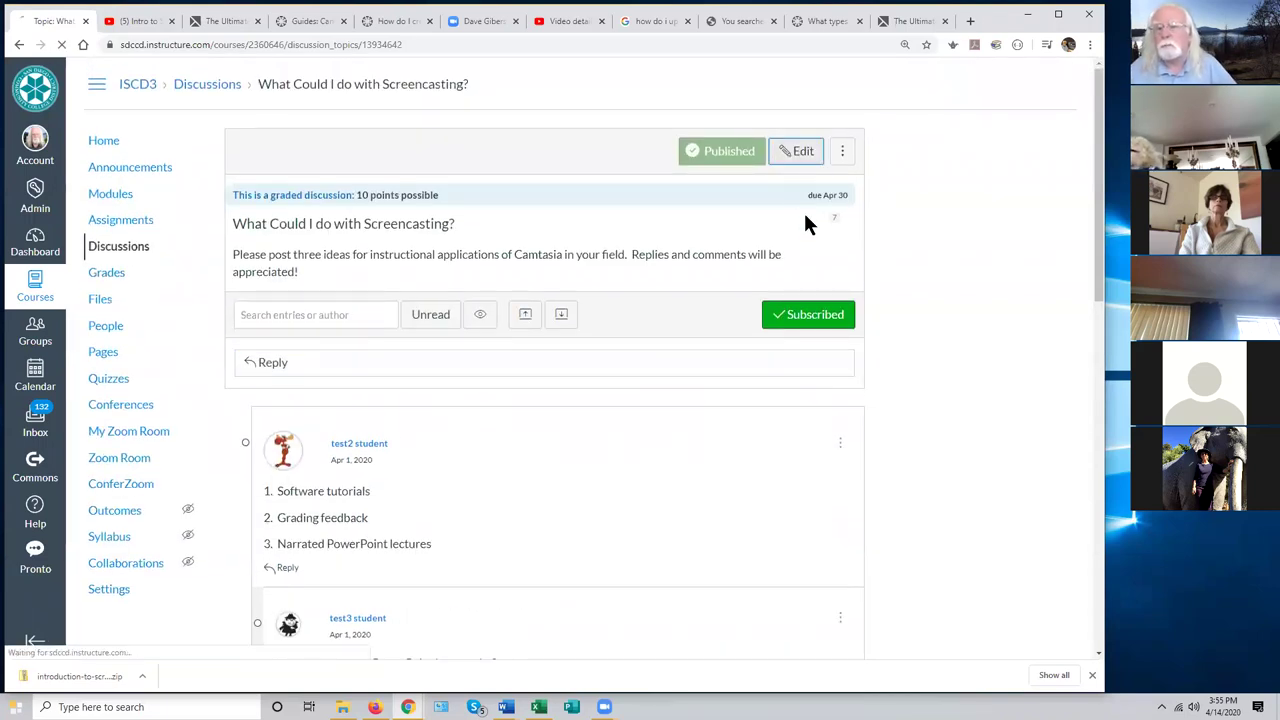
scroll(880, 365, "down", 3)
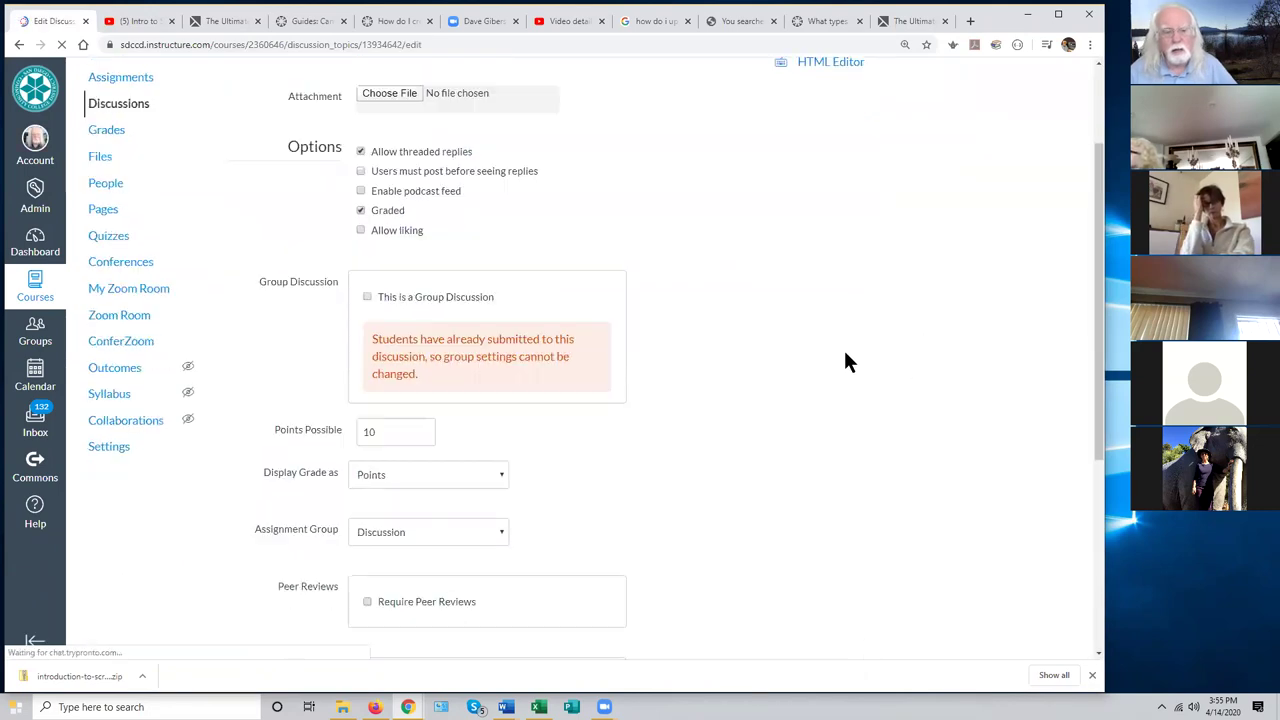
scroll(440, 410, "down", 2)
scroll(452, 427, "down", 1)
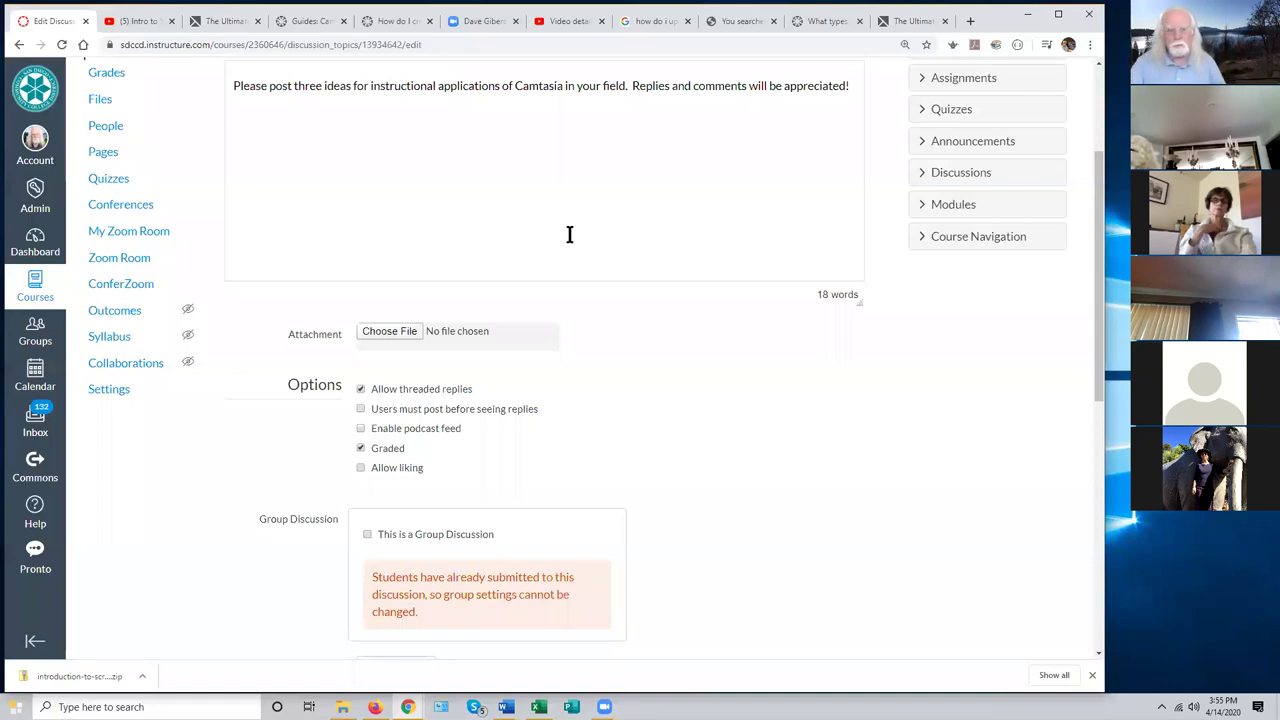
scroll(610, 390, "down", 2)
scroll(625, 424, "up", 5)
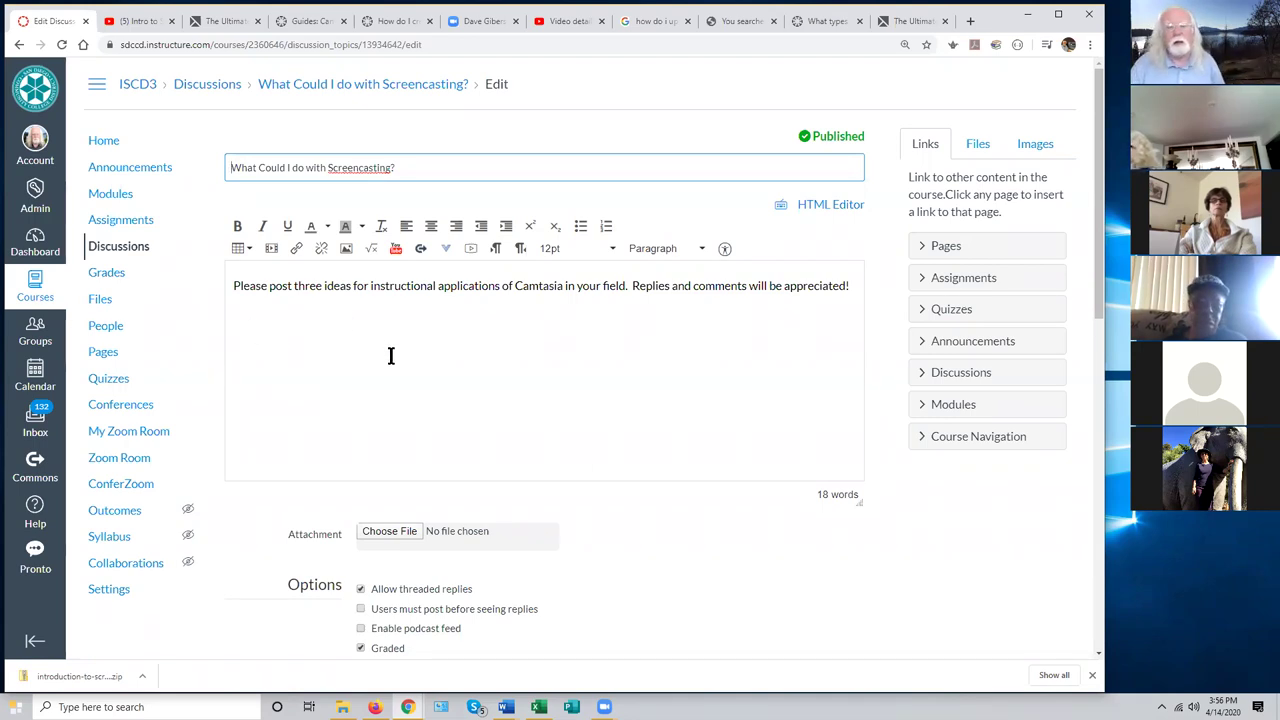
scroll(392, 358, "down", 10)
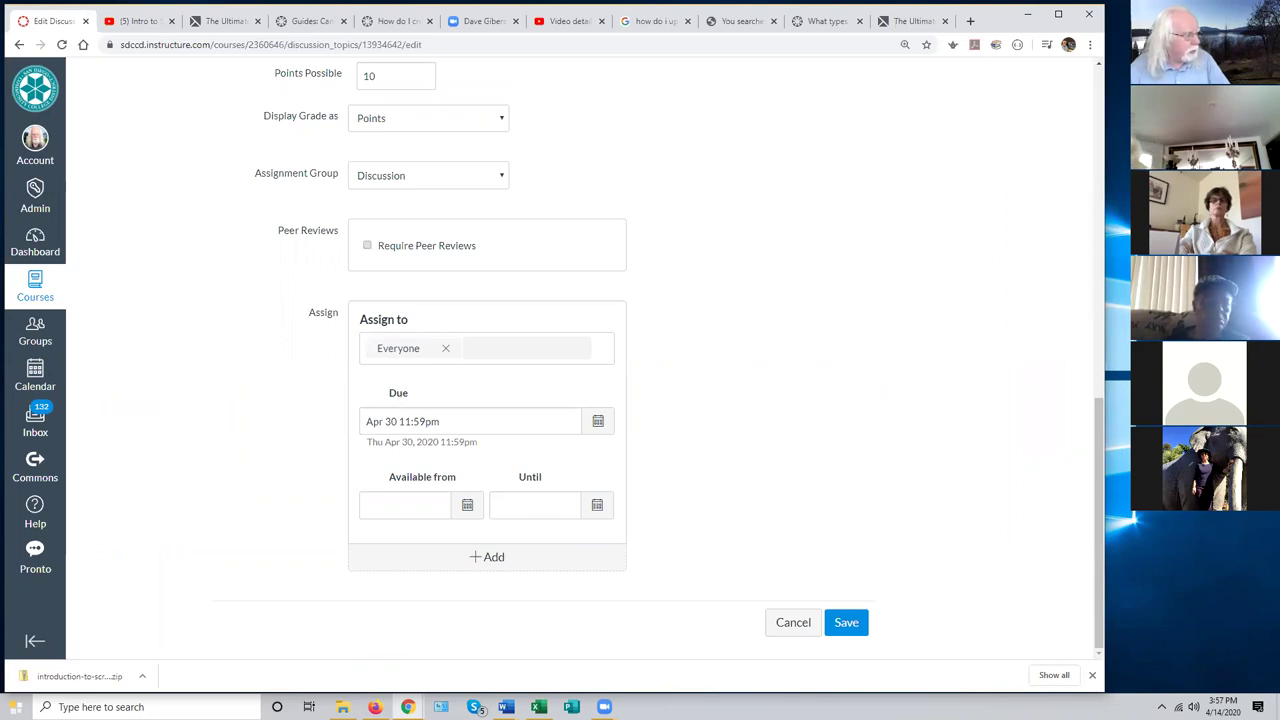
scroll(172, 246, "up", 10)
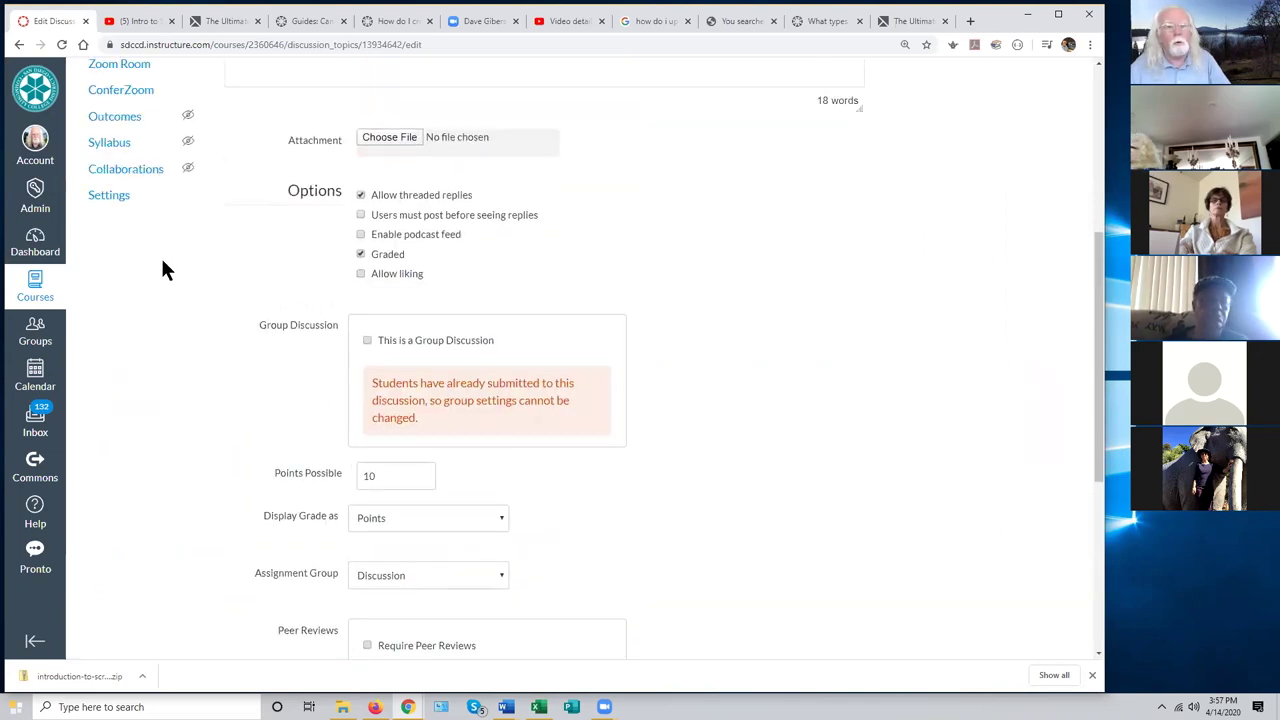
left_click(131, 170)
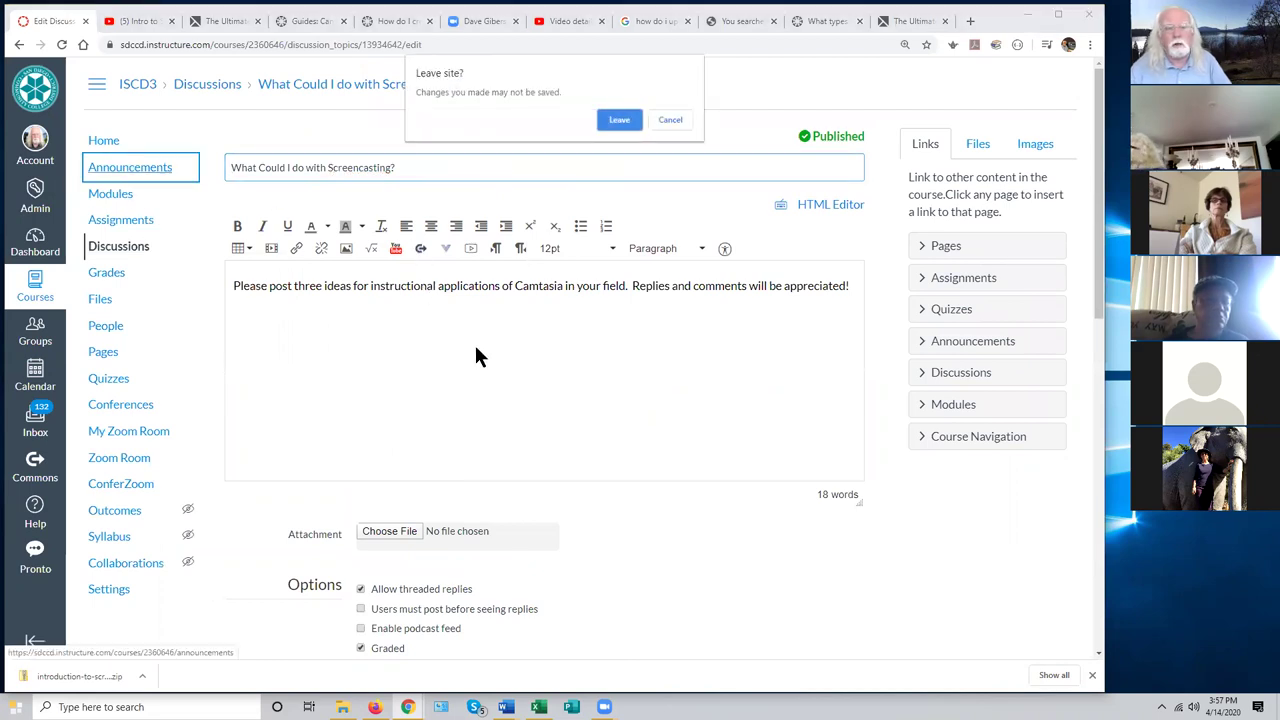
Leave the edit page unsaved, start a new announcement, then cancel it
key("Return")
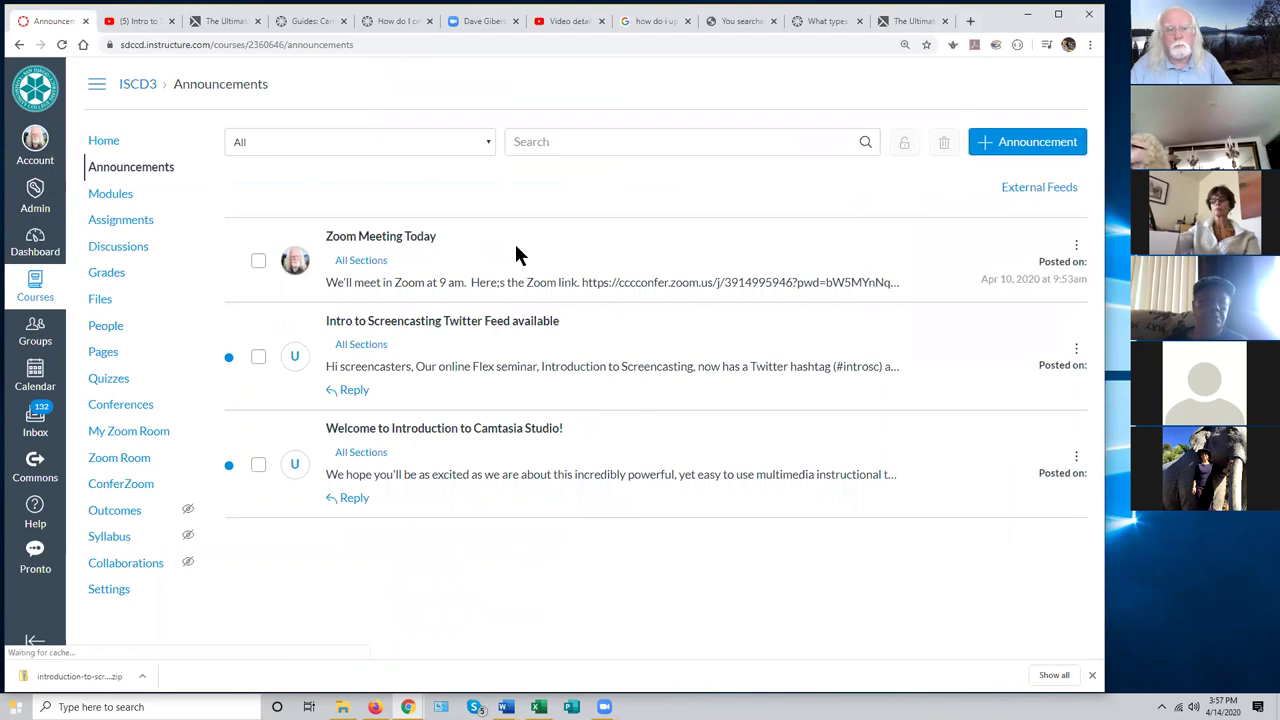
left_click(1034, 141)
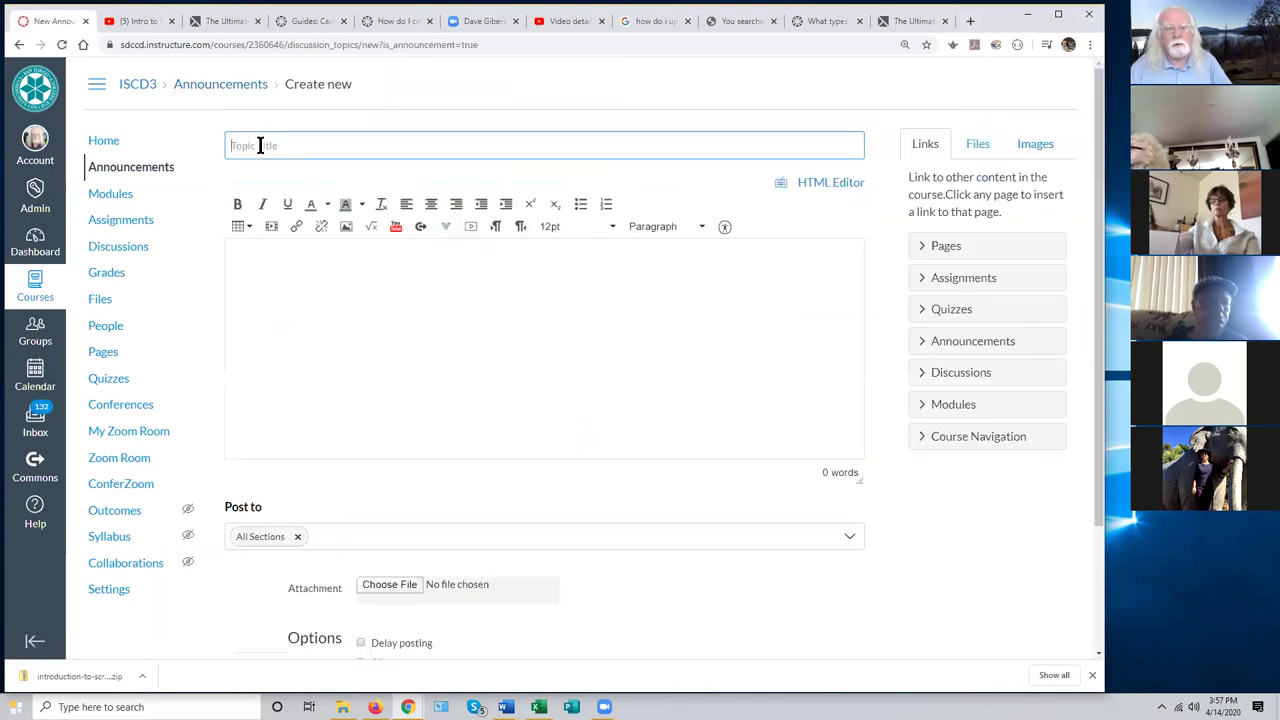
left_click(260, 143)
left_click(395, 285)
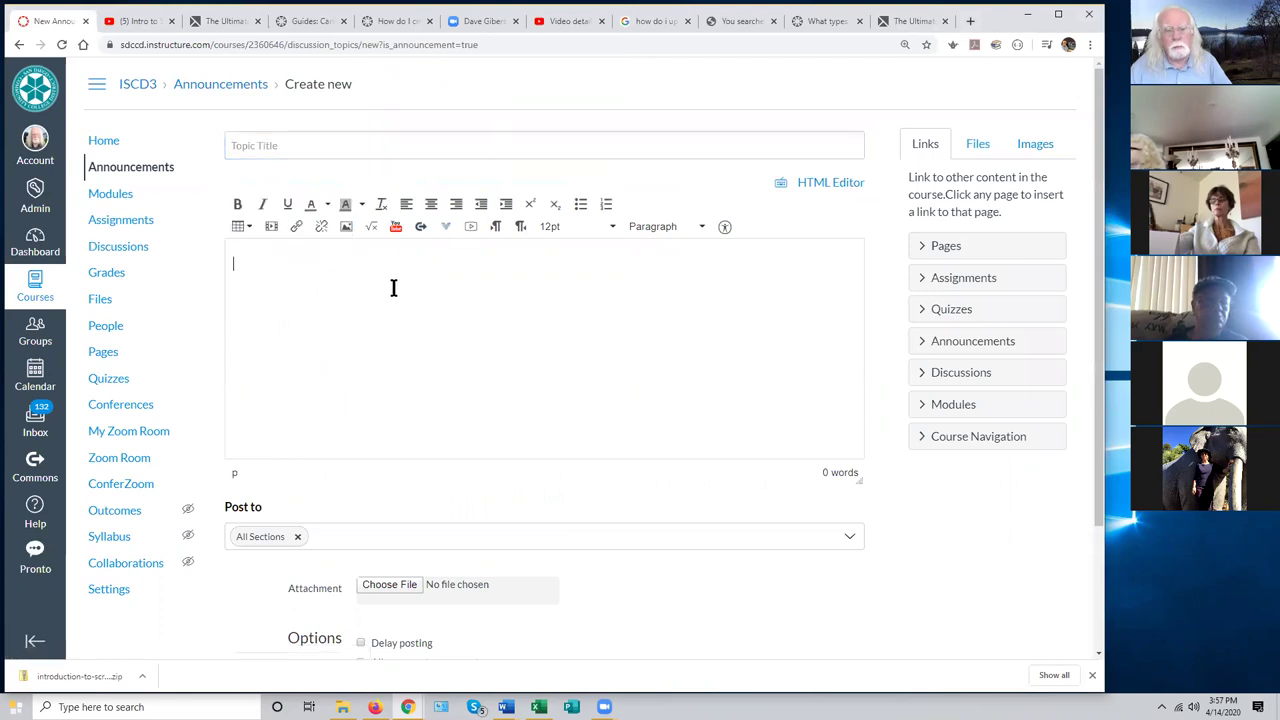
scroll(805, 640, "down", 3)
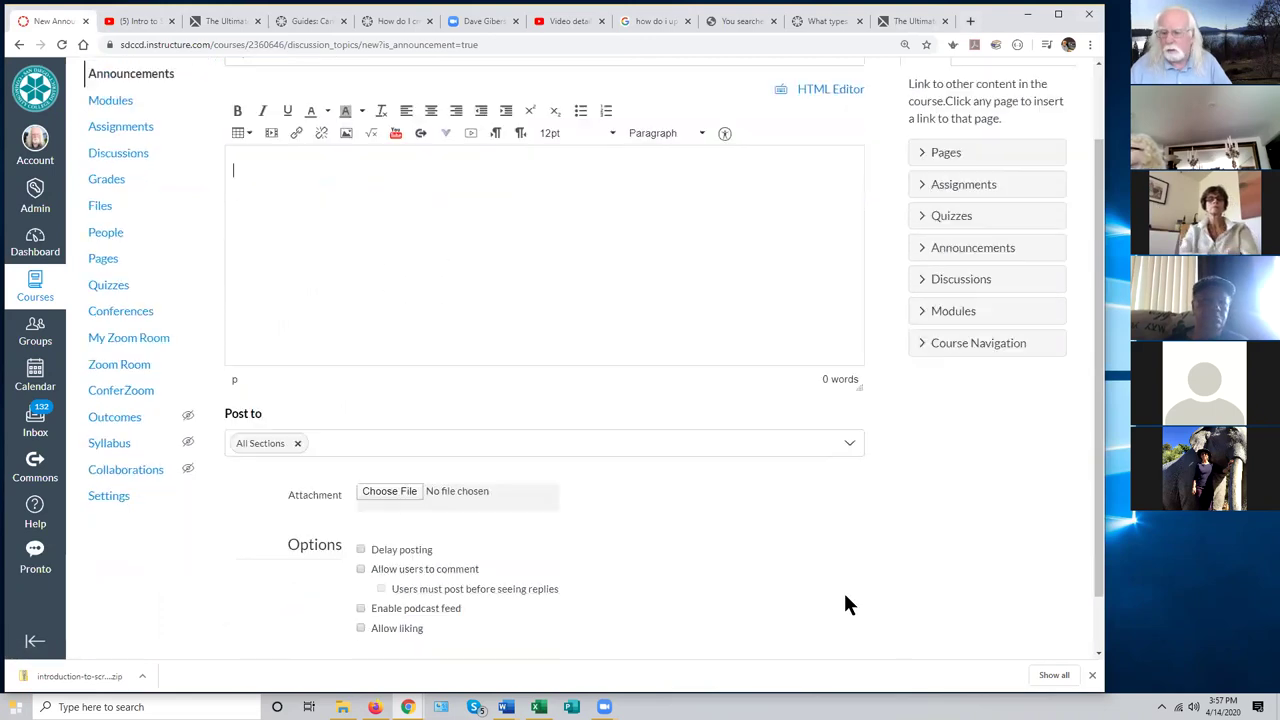
left_click(795, 624)
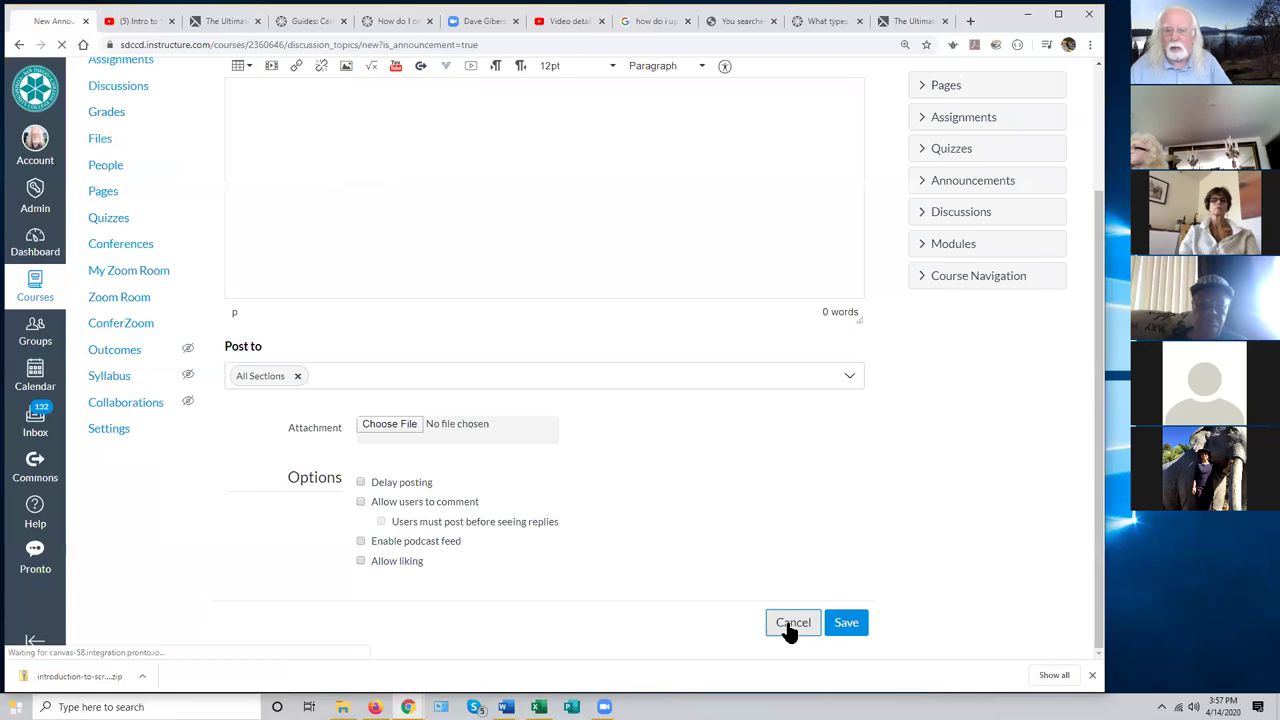
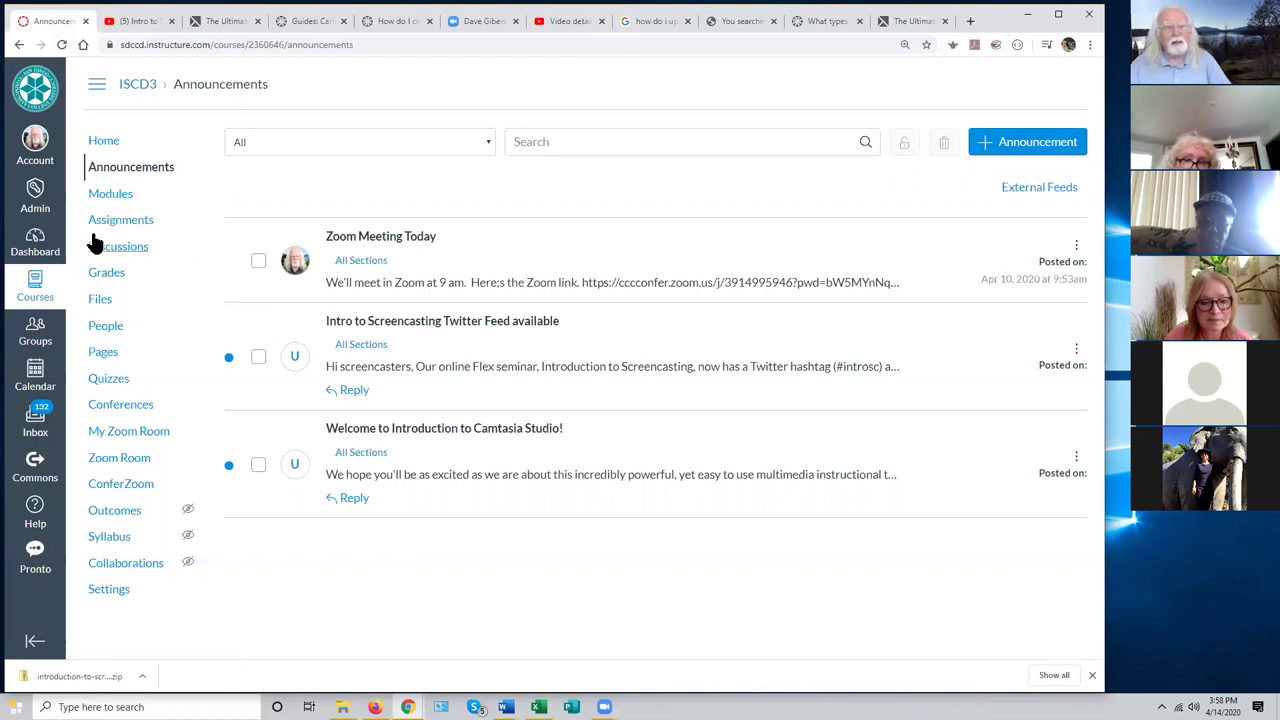
Open the account's Notification Preferences from the Account tray
left_click(30, 146)
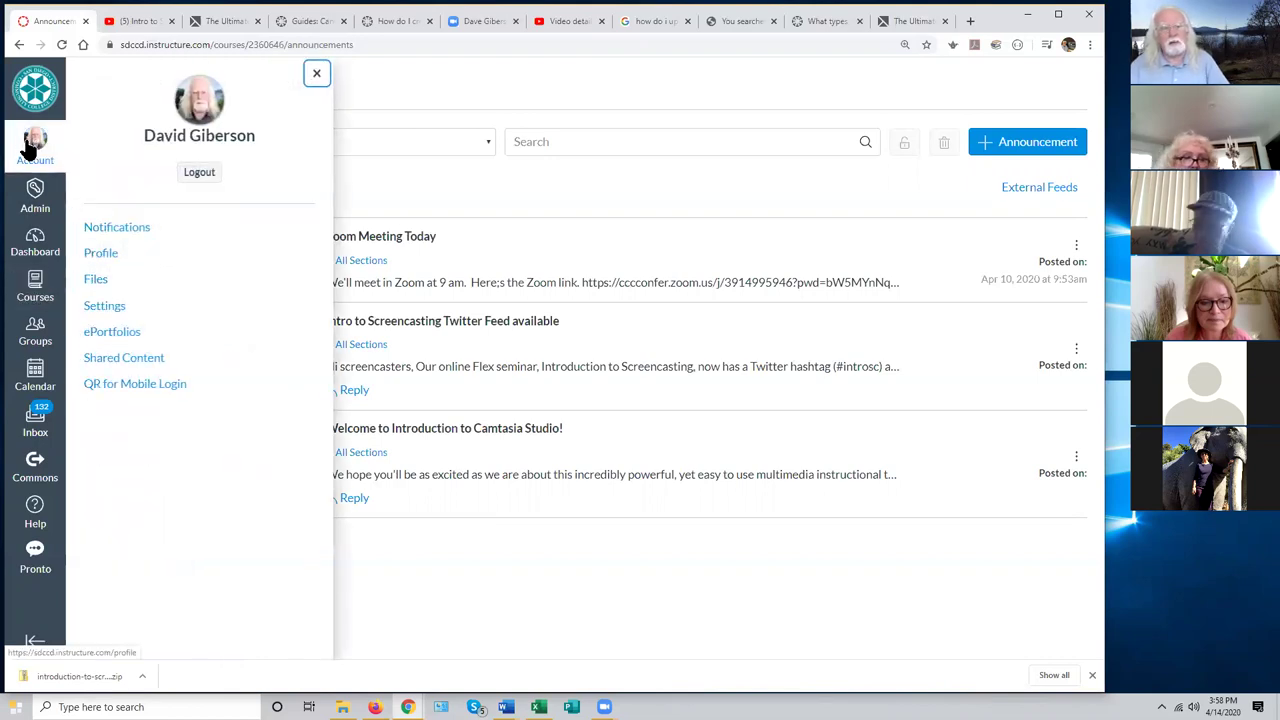
left_click(127, 230)
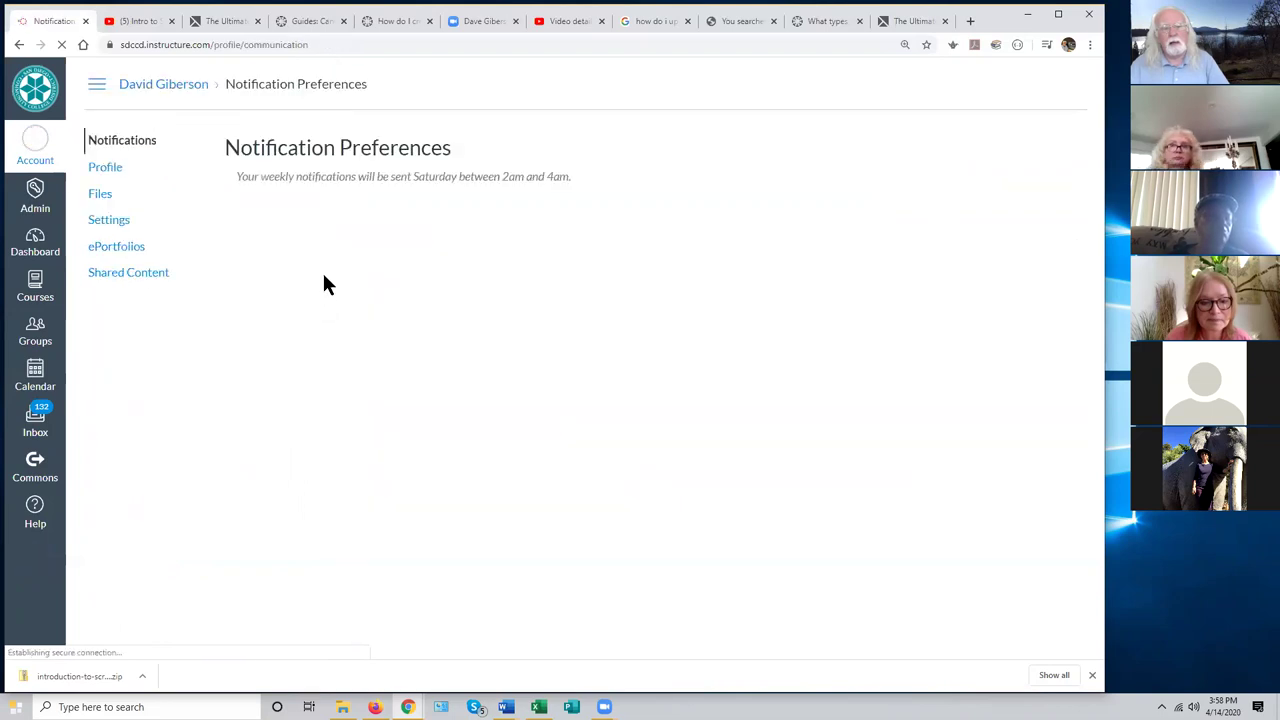
scroll(389, 286, "down", 3)
scroll(300, 257, "up", 3)
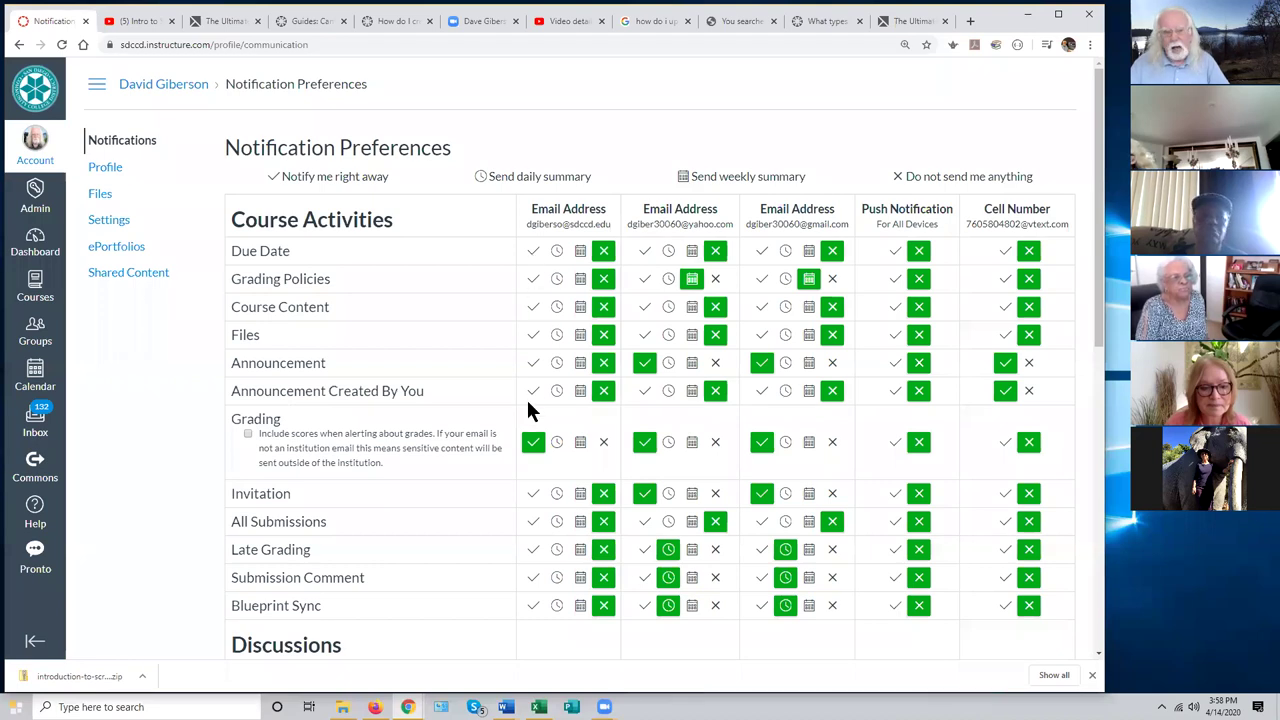
left_click(533, 363)
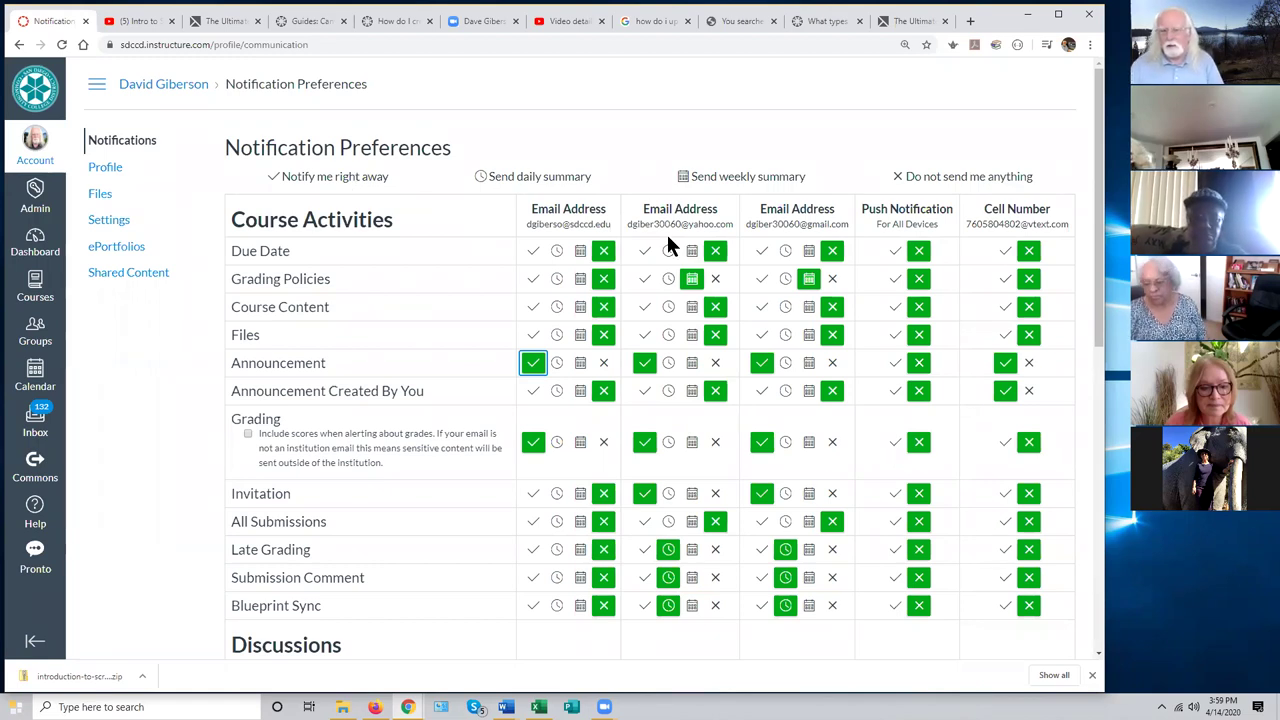
left_click(597, 360)
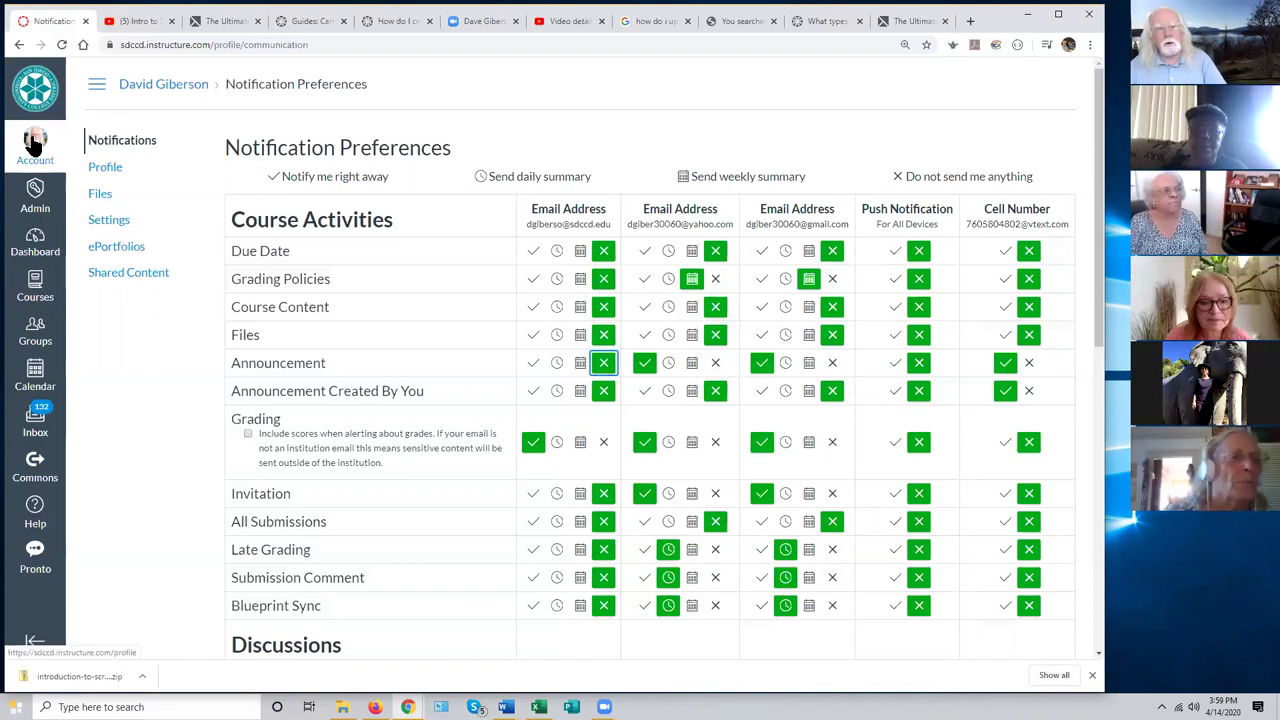
left_click(36, 147)
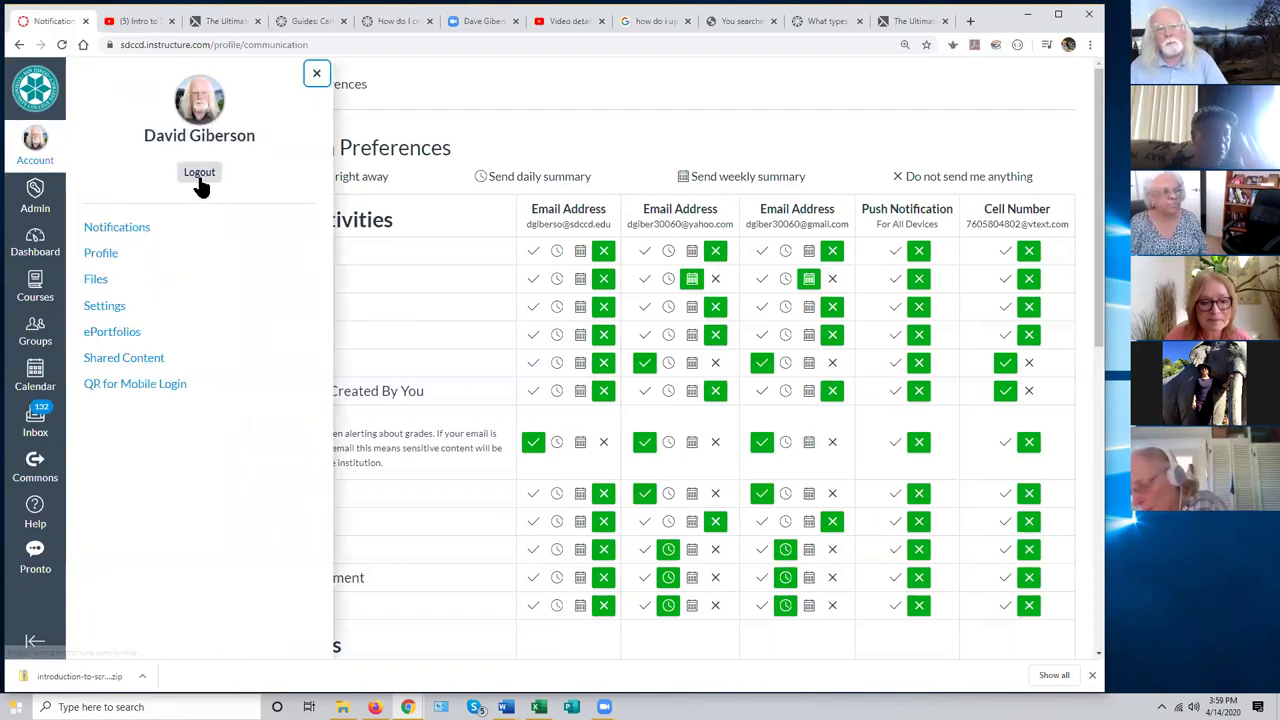
Reload Notifications and set Announcement emails to the first address to a weekly summary
left_click(125, 232)
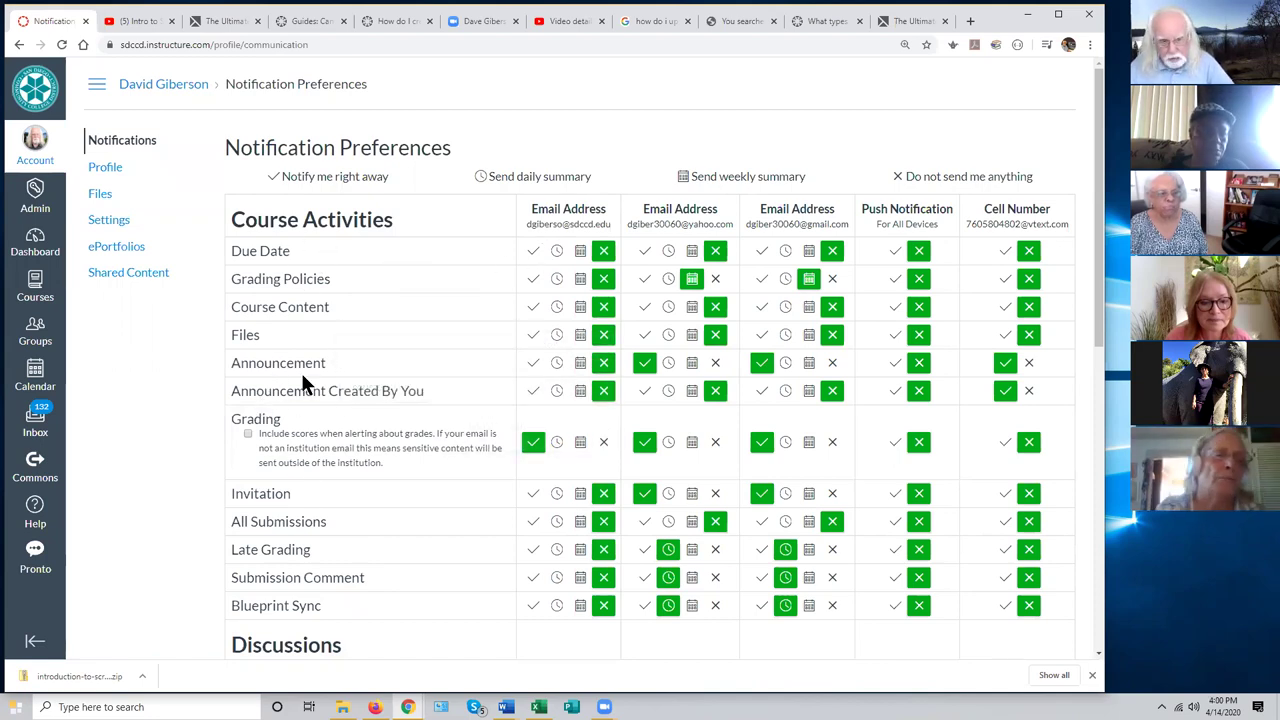
left_click(532, 364)
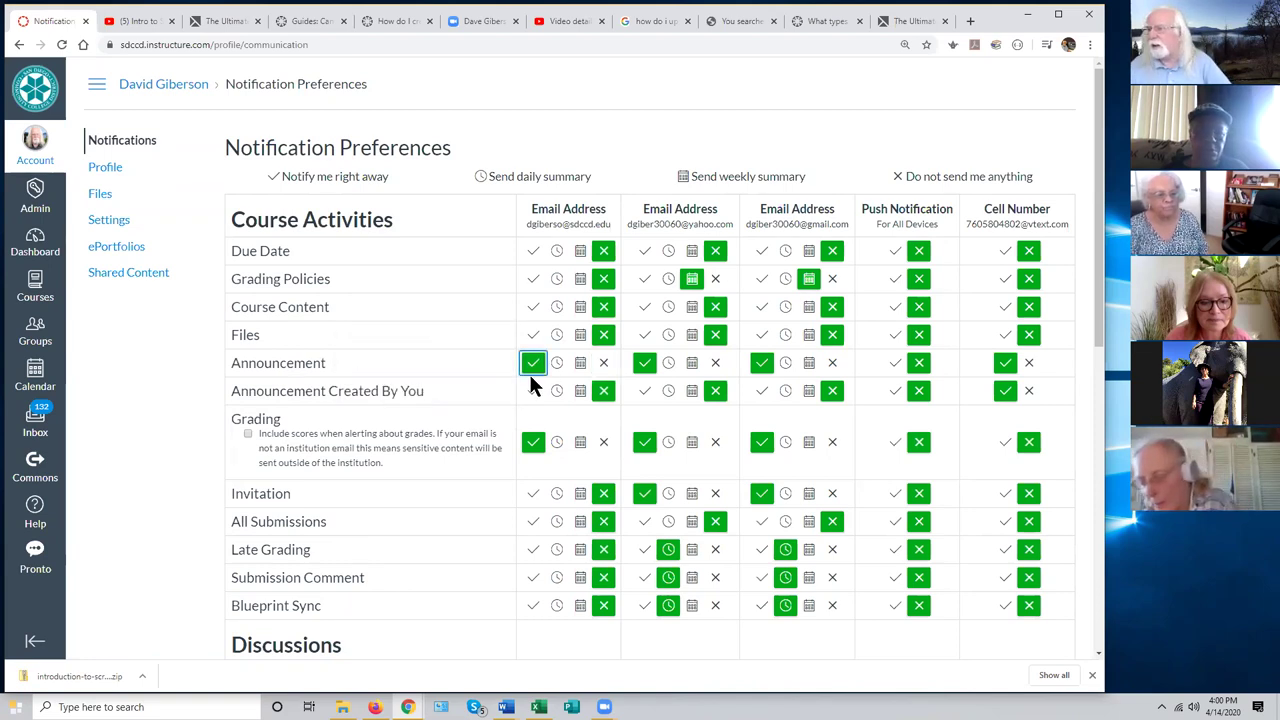
left_click(603, 363)
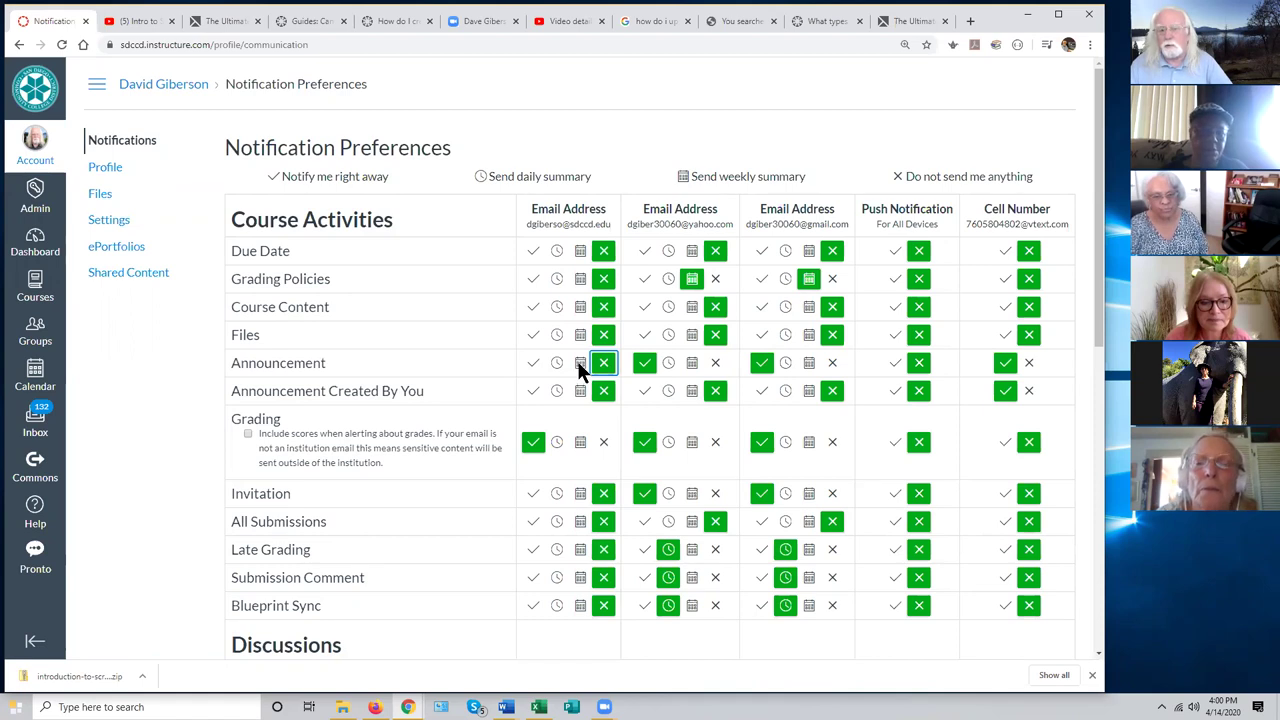
left_click(580, 363)
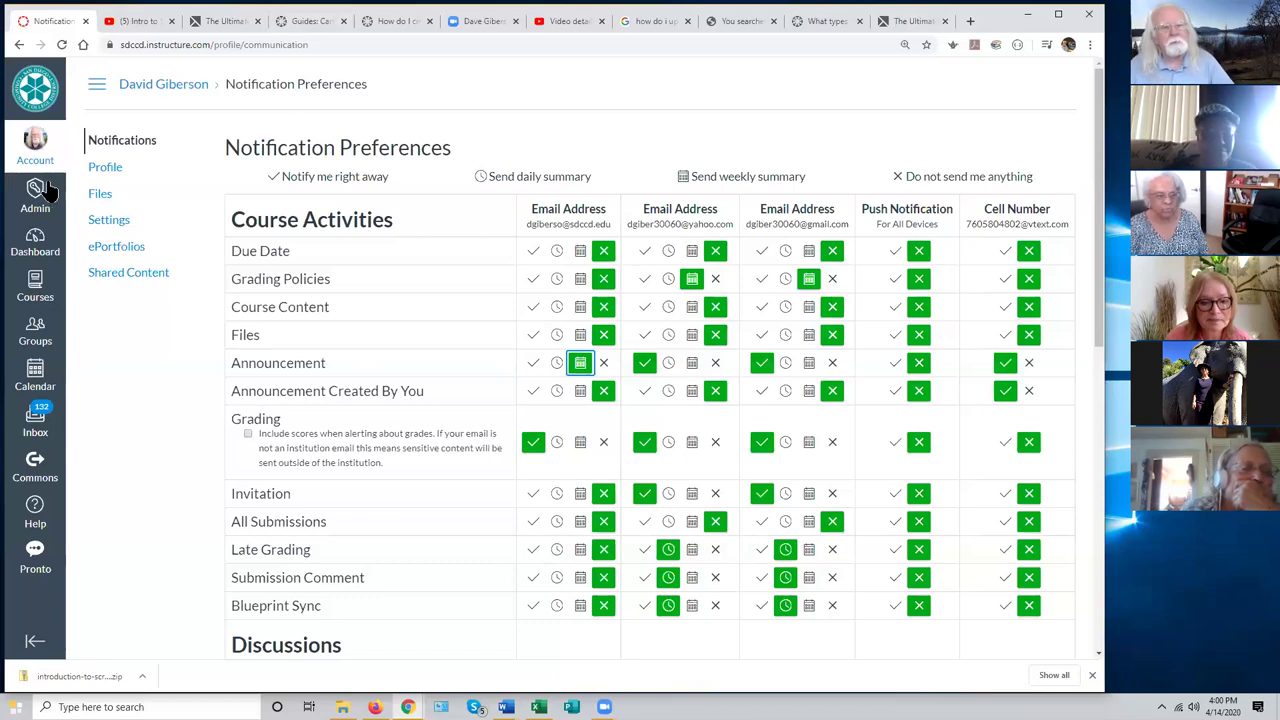
left_click(33, 150)
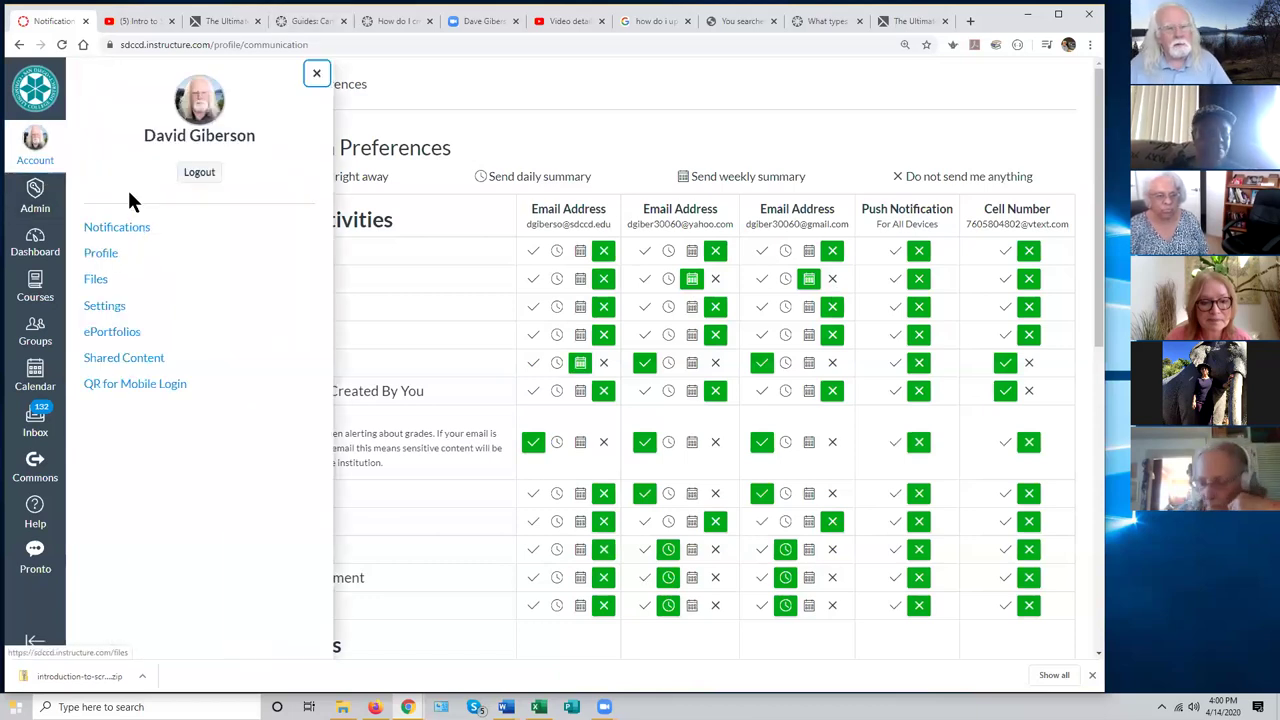
Close the Account tray and go by way of the Dashboard to the conversations Inbox
left_click(320, 77)
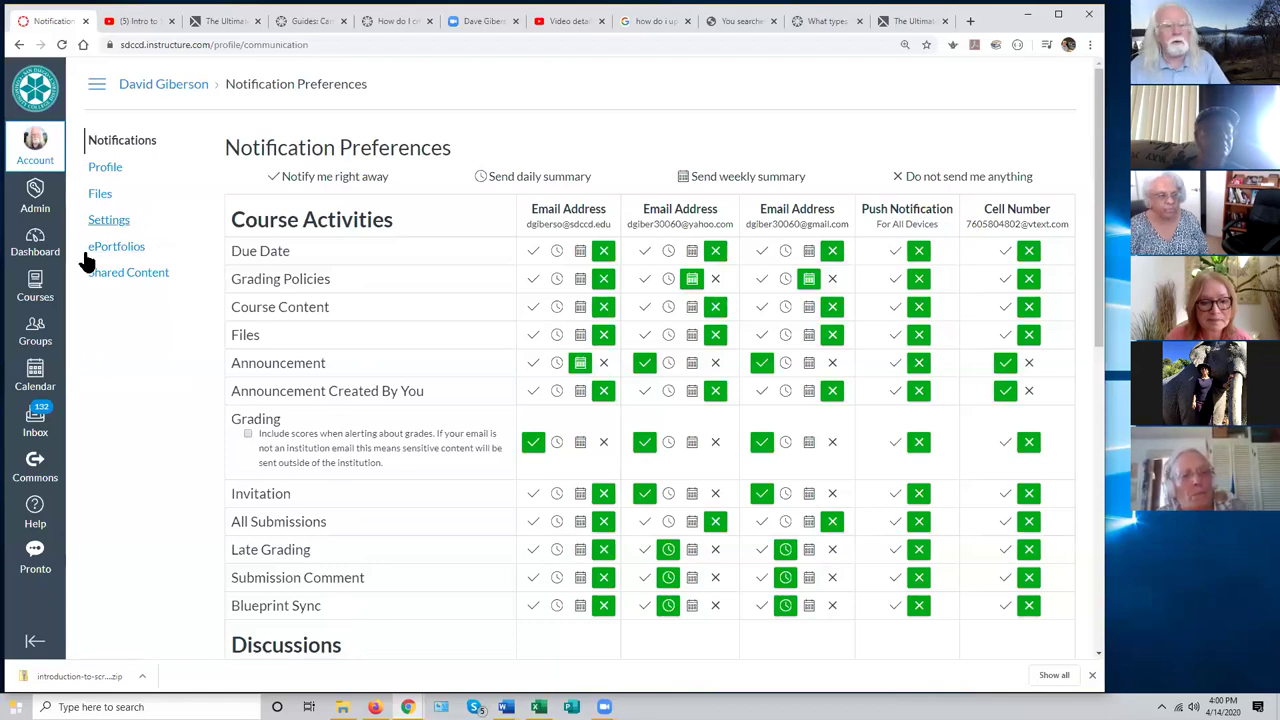
left_click(35, 243)
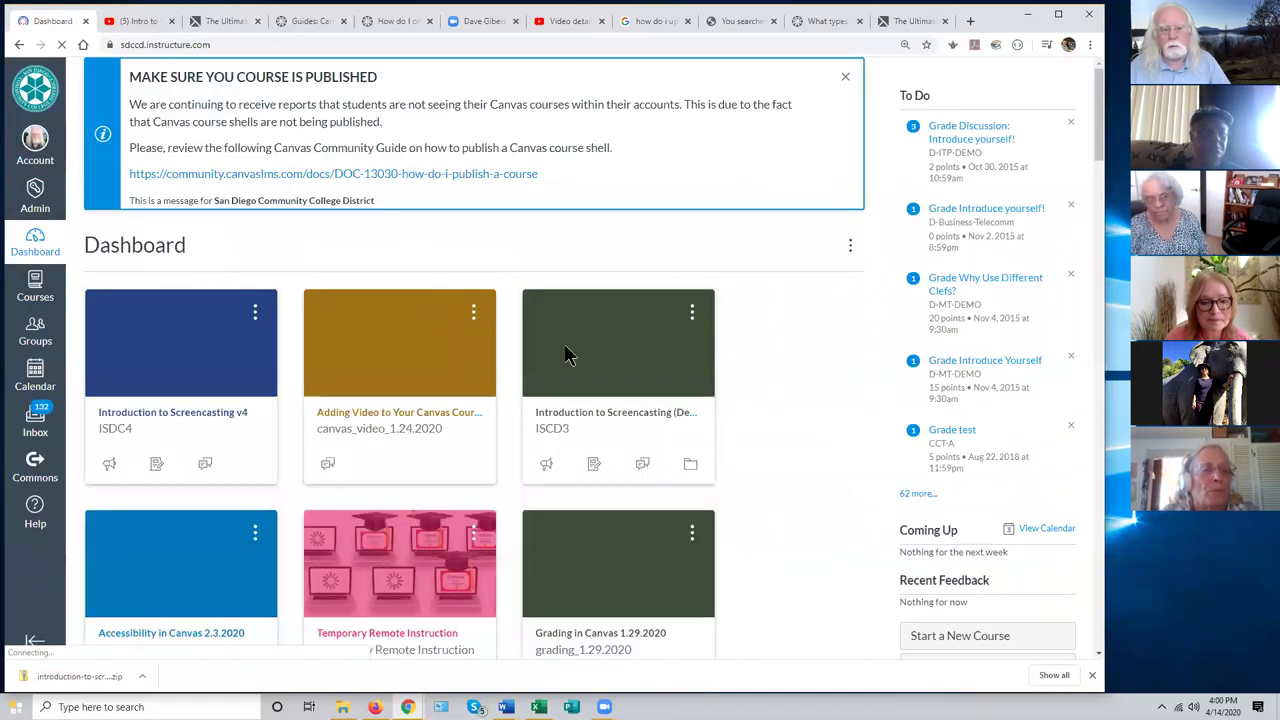
left_click(35, 420)
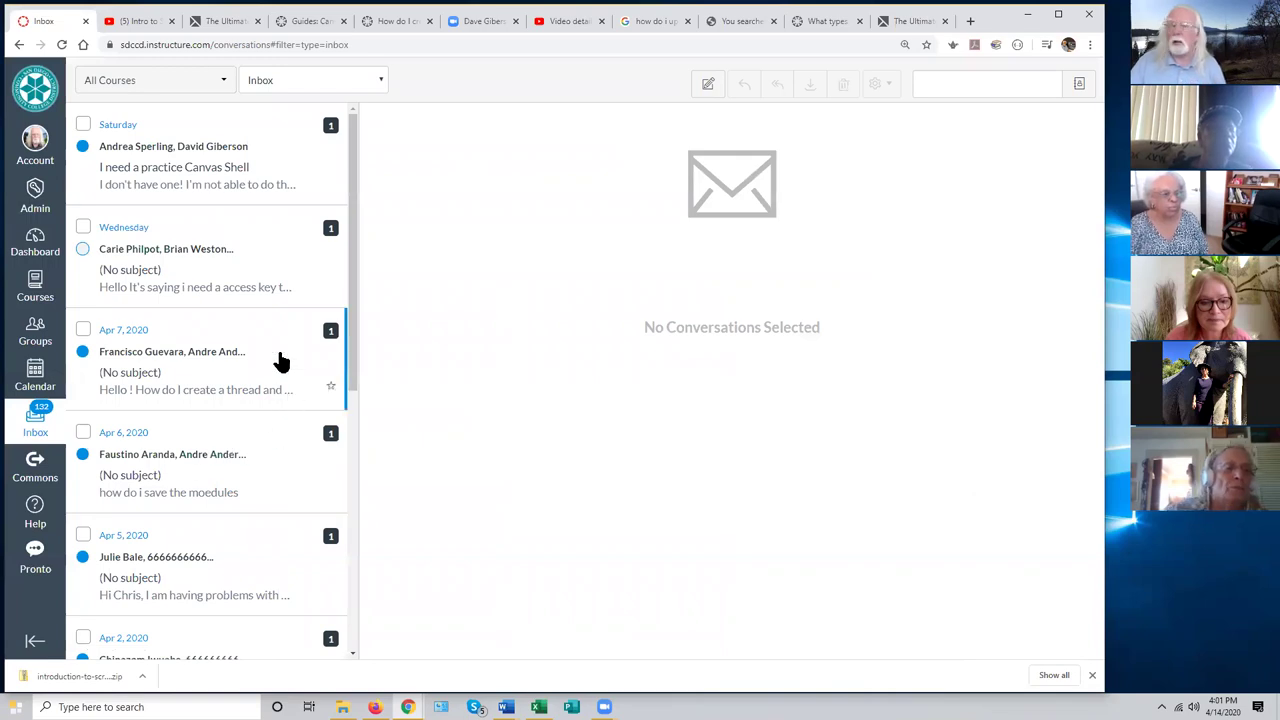
Open the 'I need a practice Canvas Shell' conversation in the Inbox
mouse_move(347, 210)
left_mouse_down()
mouse_move(340, 262)
mouse_move(349, 222)
left_mouse_up()
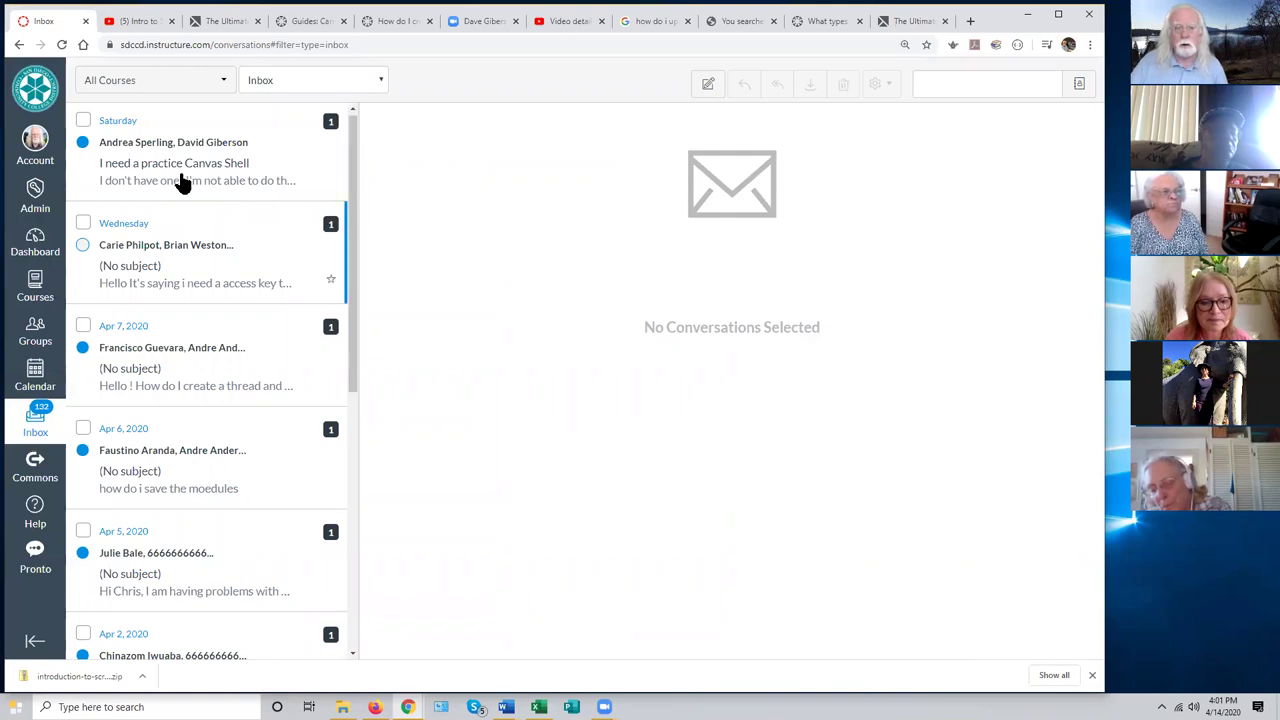
left_click(214, 166)
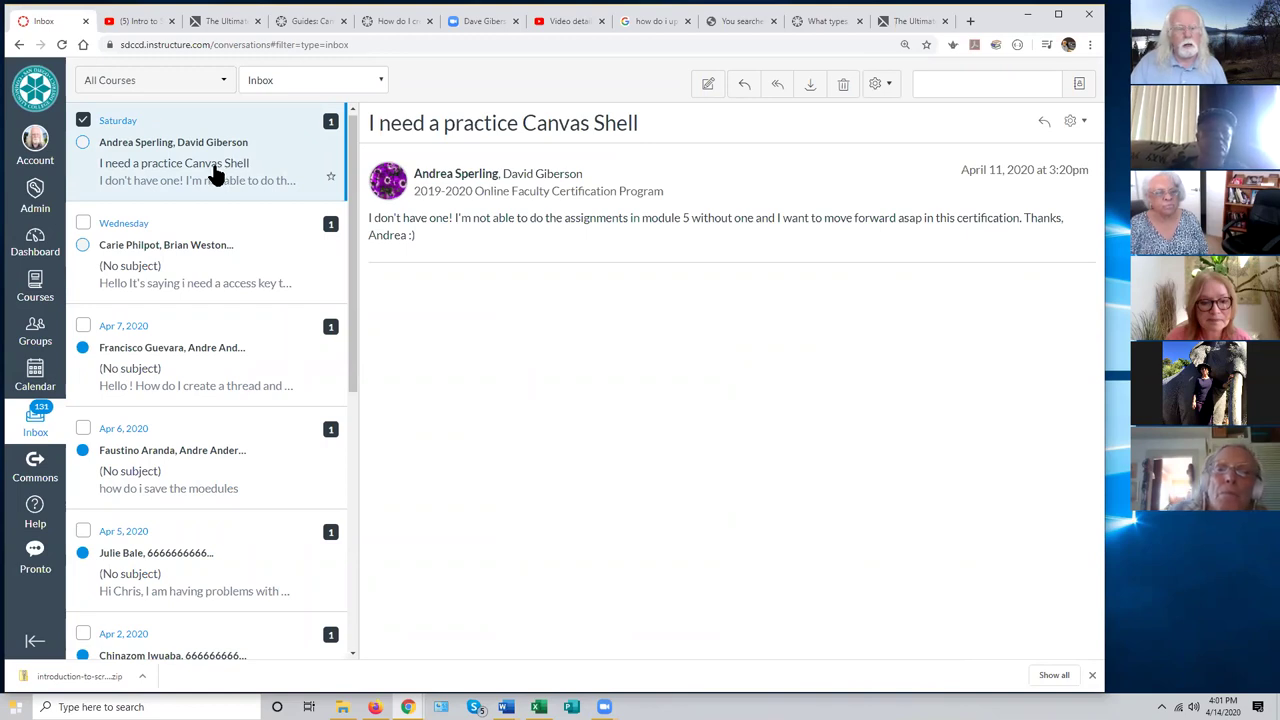
Start a new message and pick Introduction to Screencasting (Demo2) from Favorite Courses
left_click(707, 88)
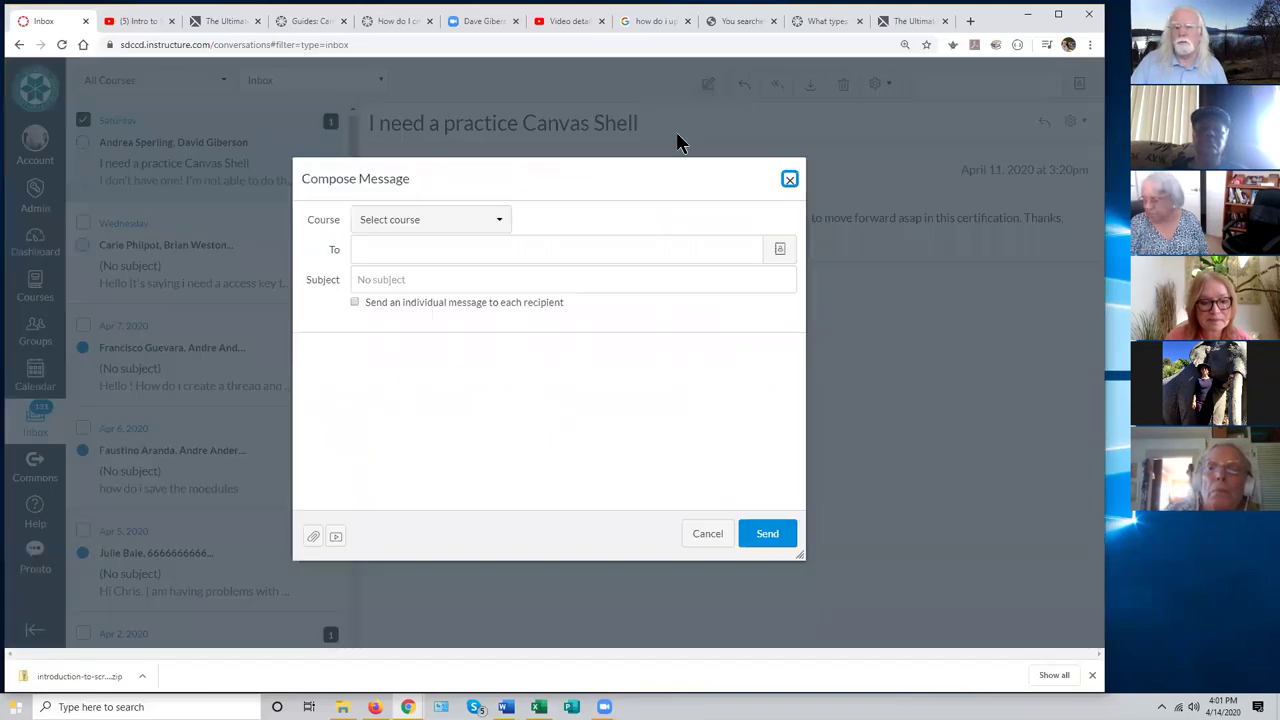
left_click(498, 228)
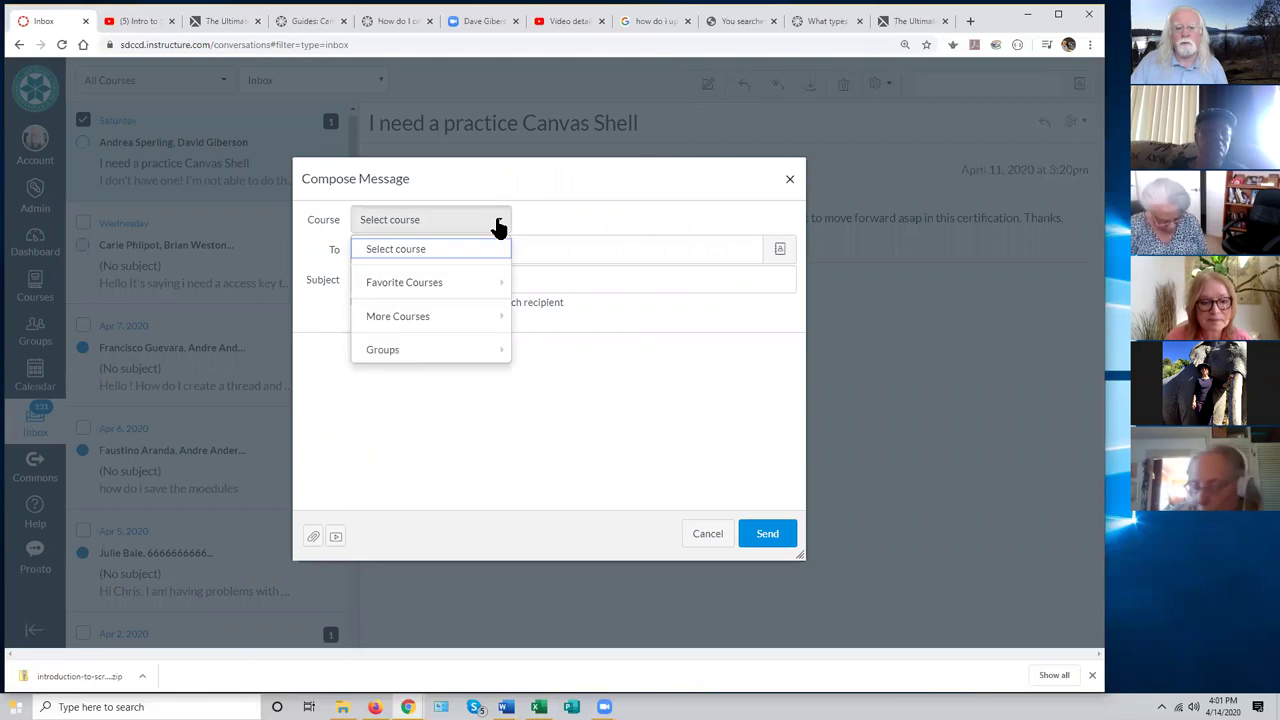
left_click(441, 289)
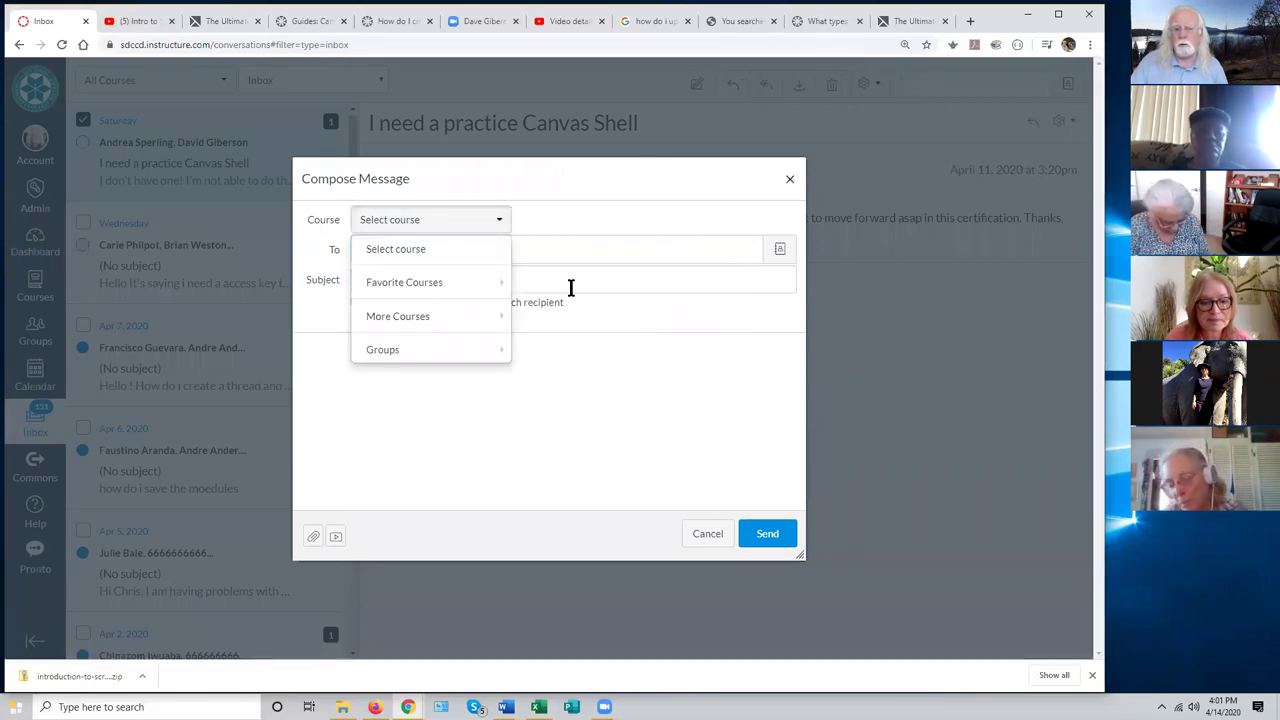
left_click(417, 286)
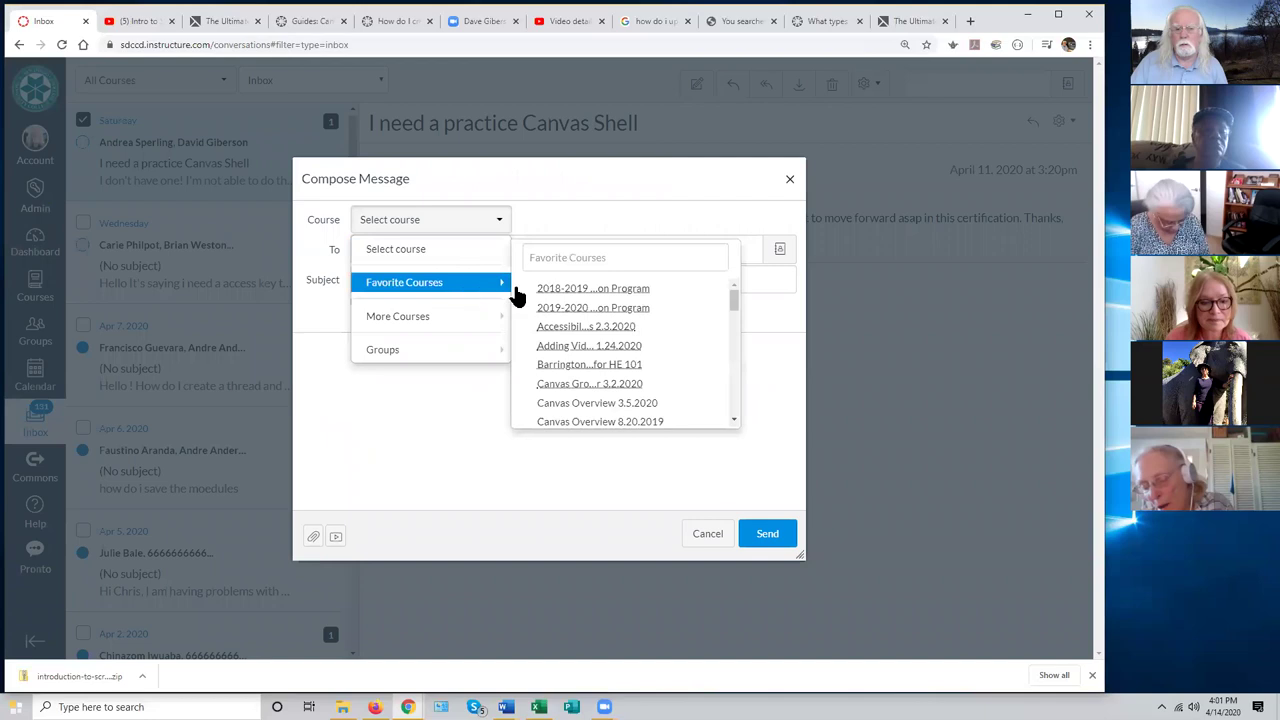
left_click(417, 285)
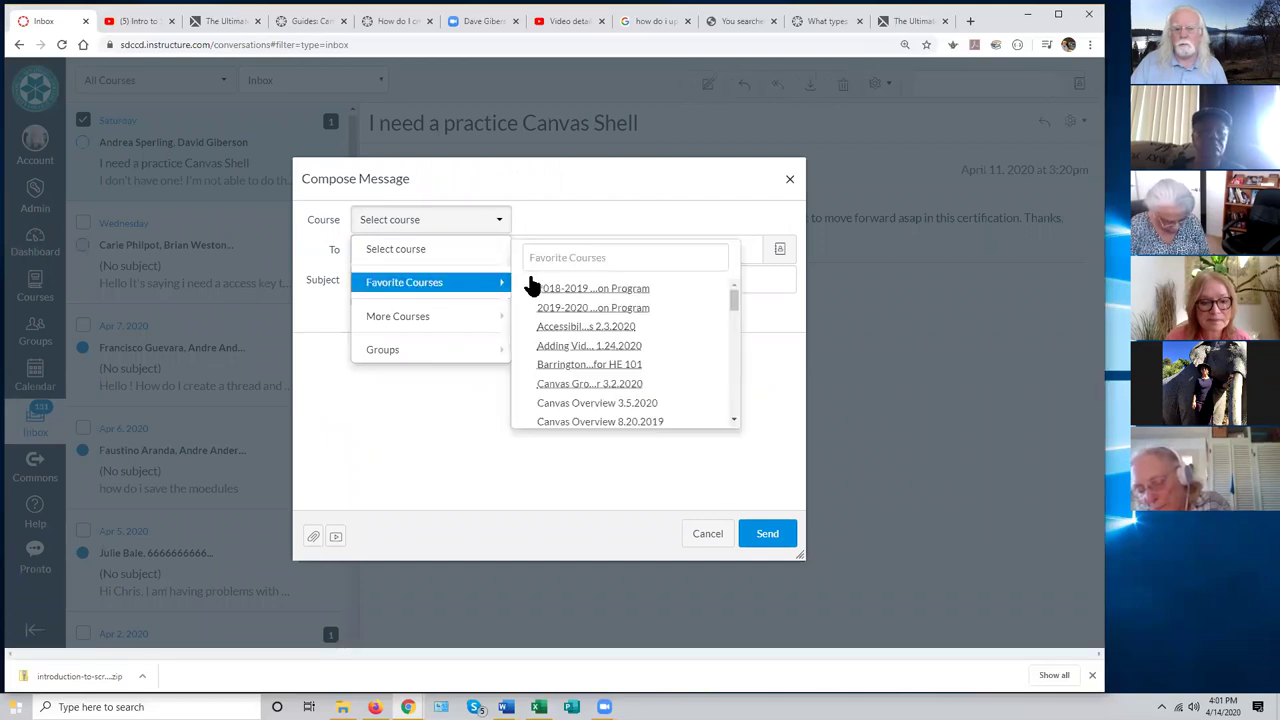
left_click(452, 282)
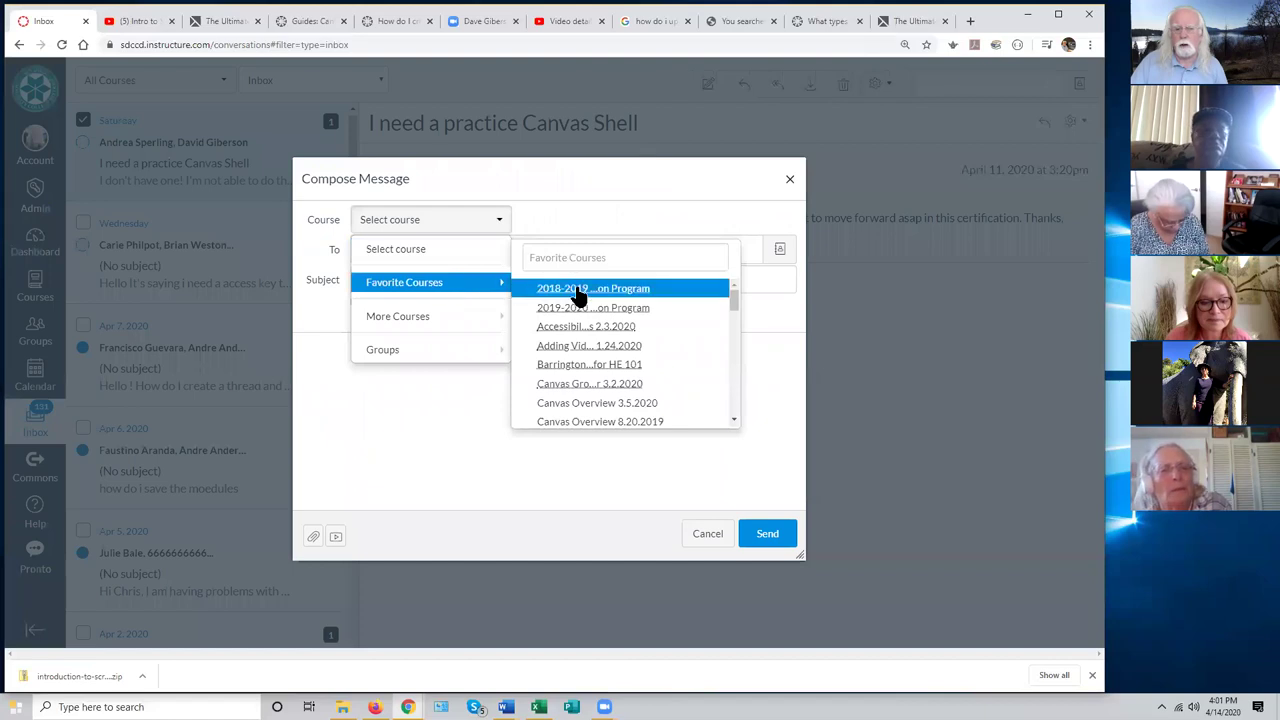
scroll(592, 334, "down", 3)
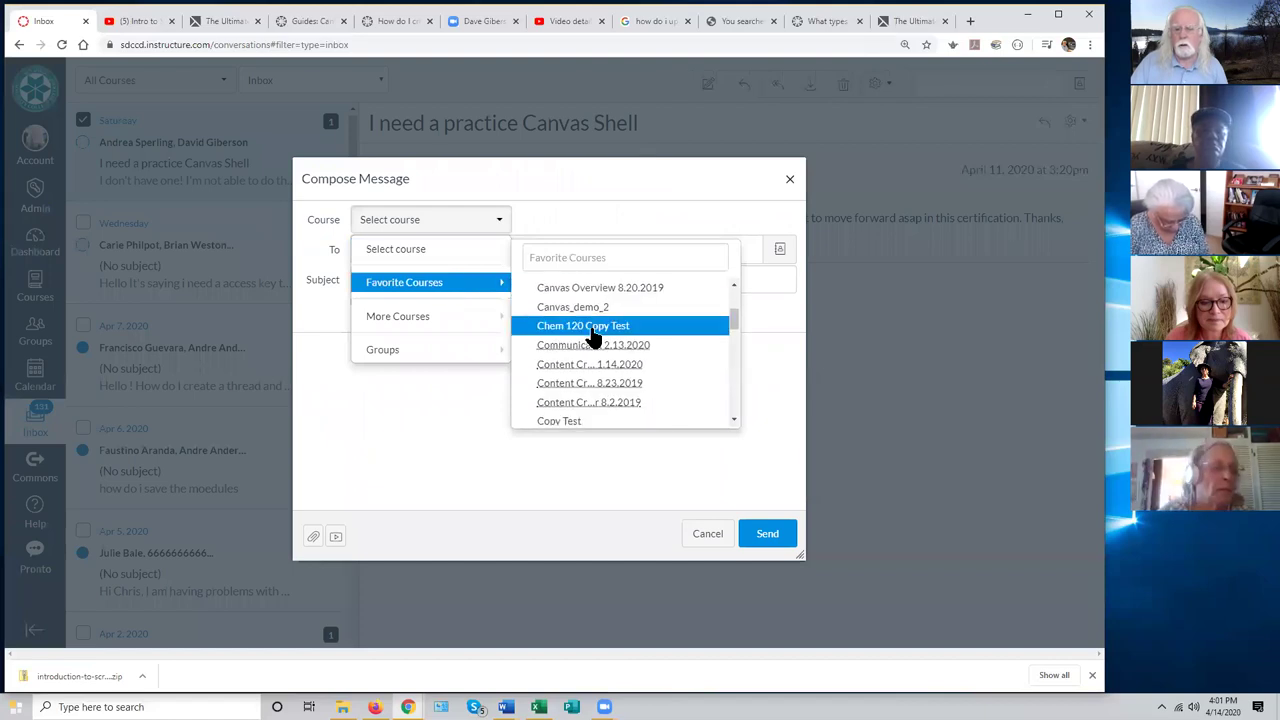
scroll(592, 337, "down", 5)
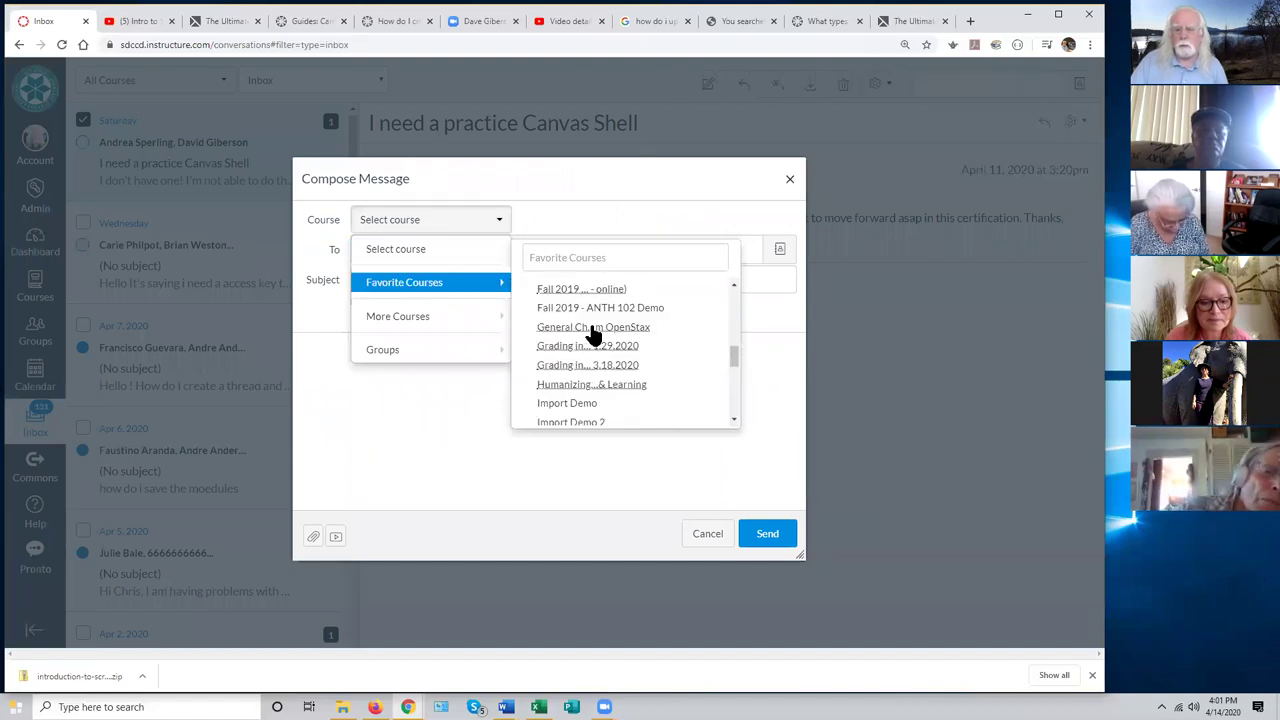
scroll(594, 336, "down", 2)
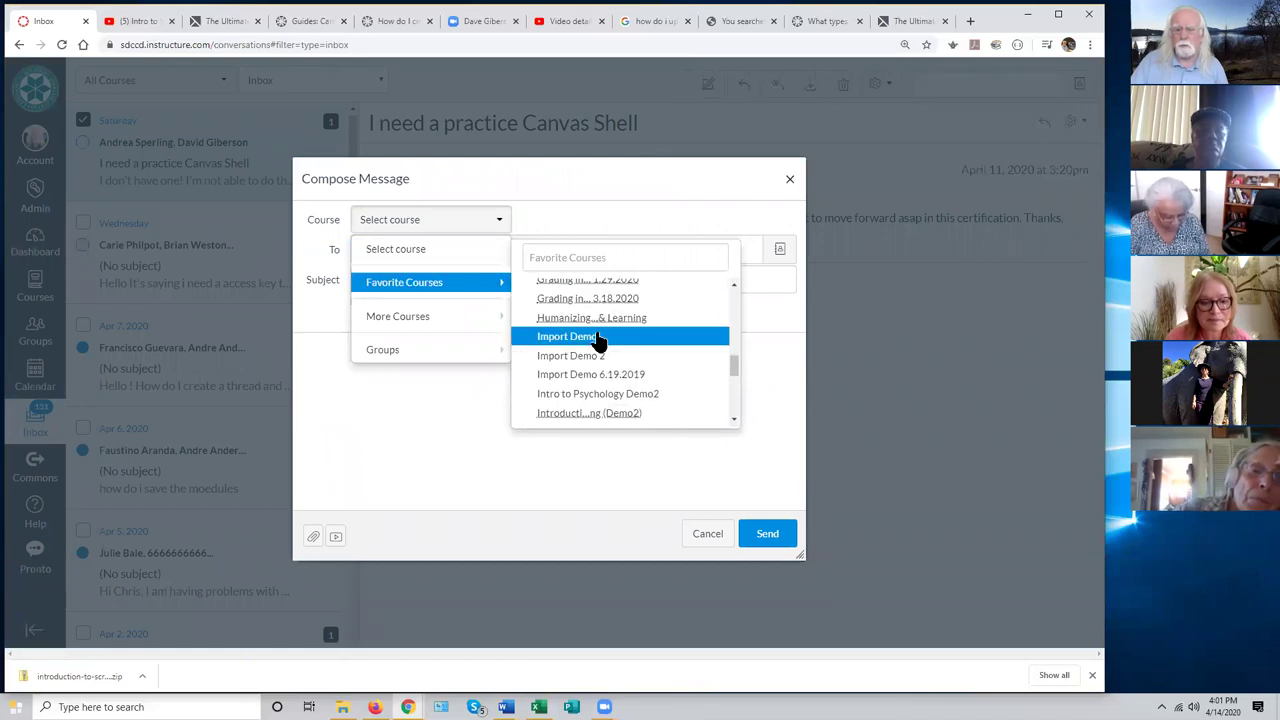
left_click(610, 414)
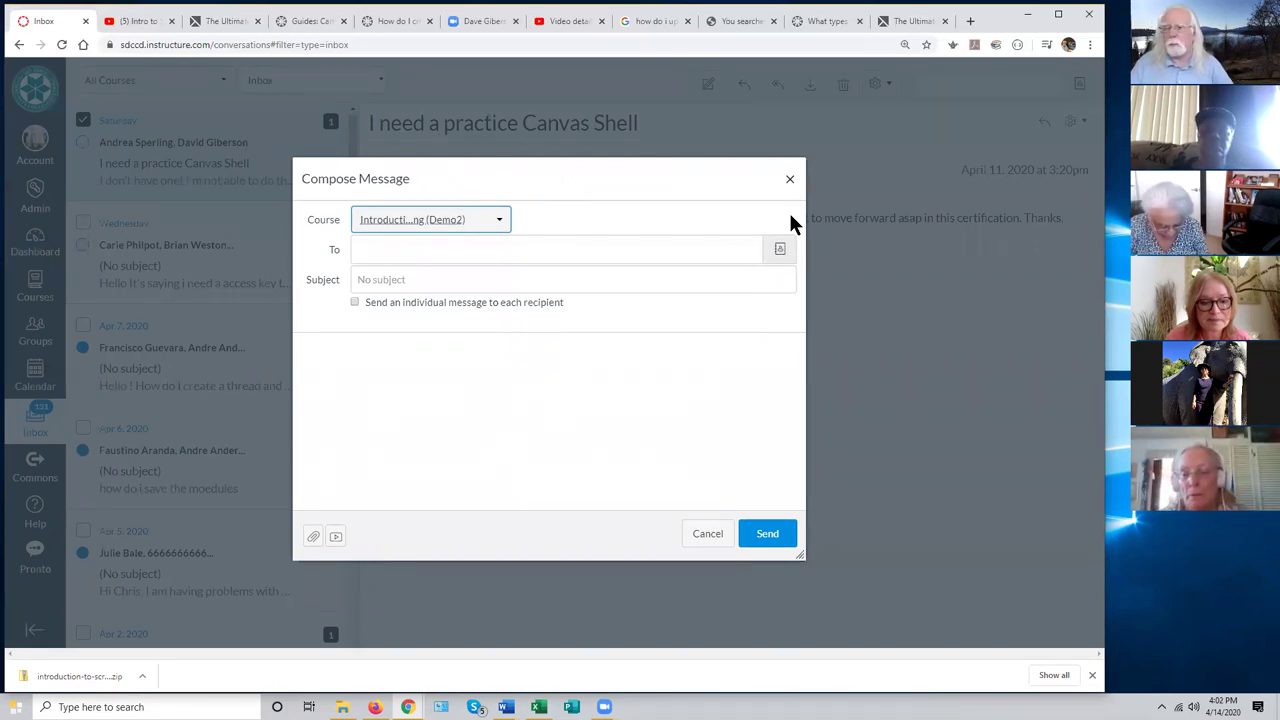
Add All Students as recipients, then show the course's individual students
left_click(780, 251)
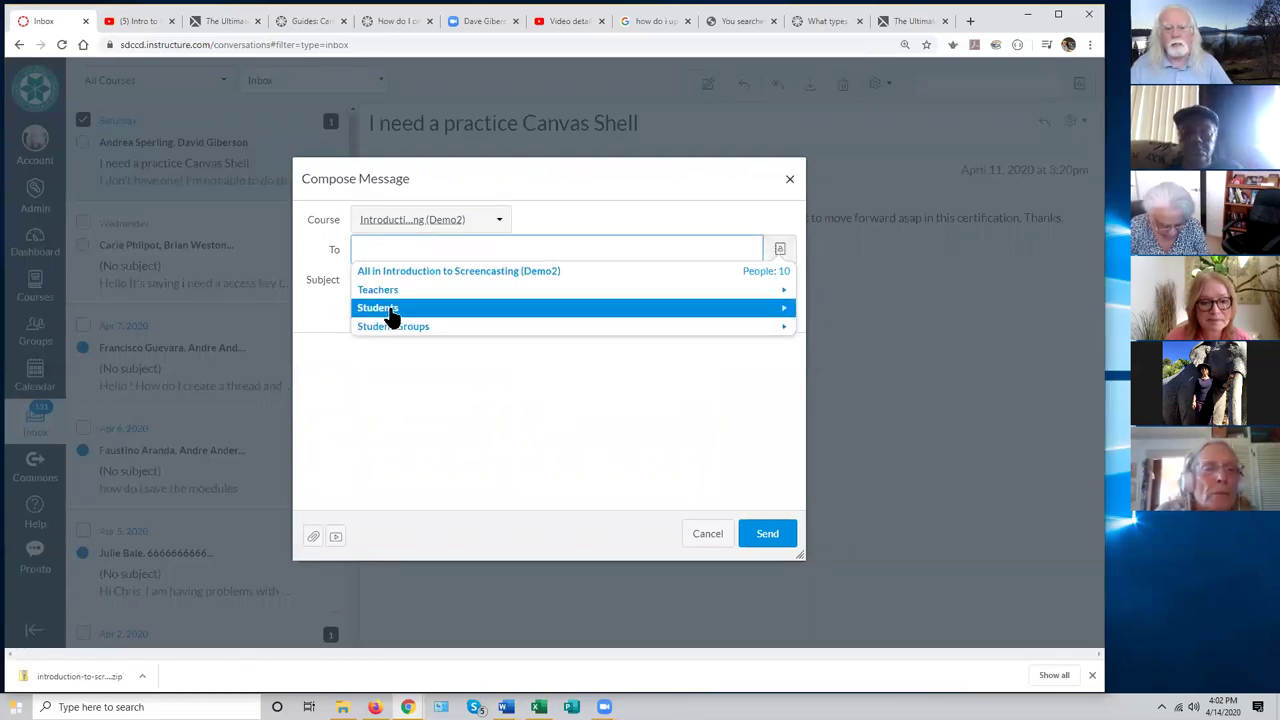
left_click(393, 312)
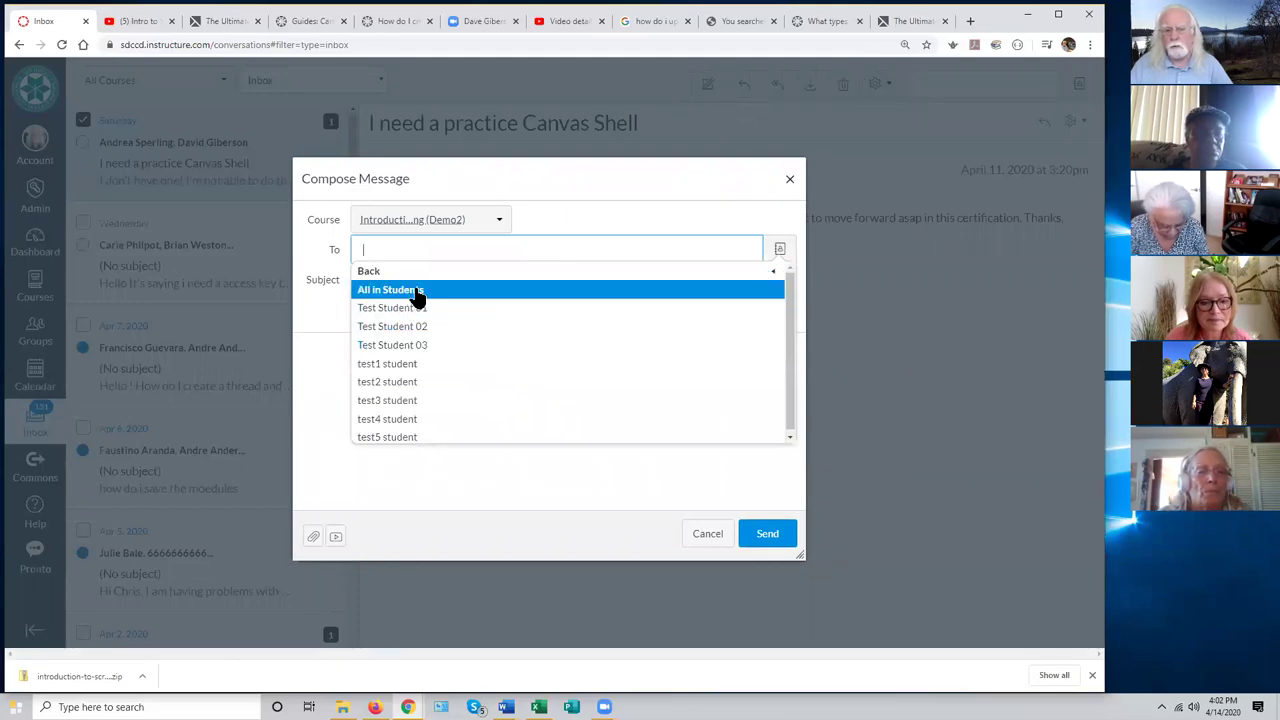
left_click(410, 291)
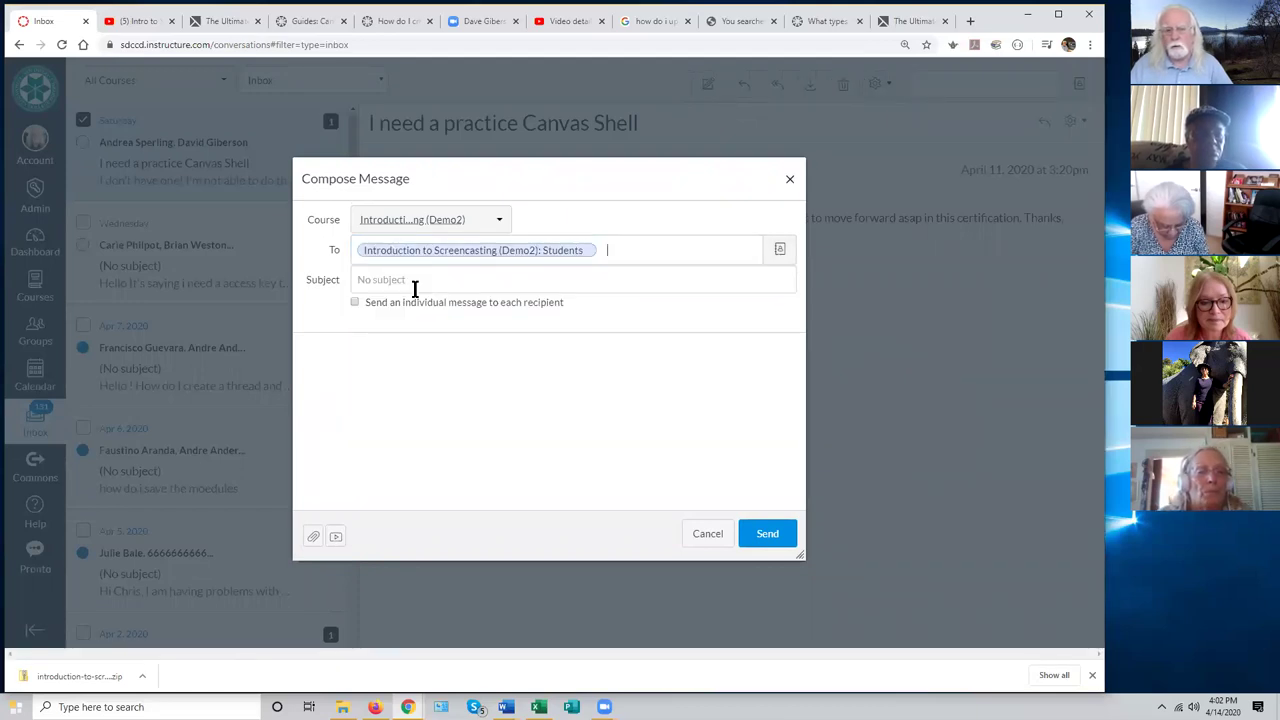
left_click(775, 258)
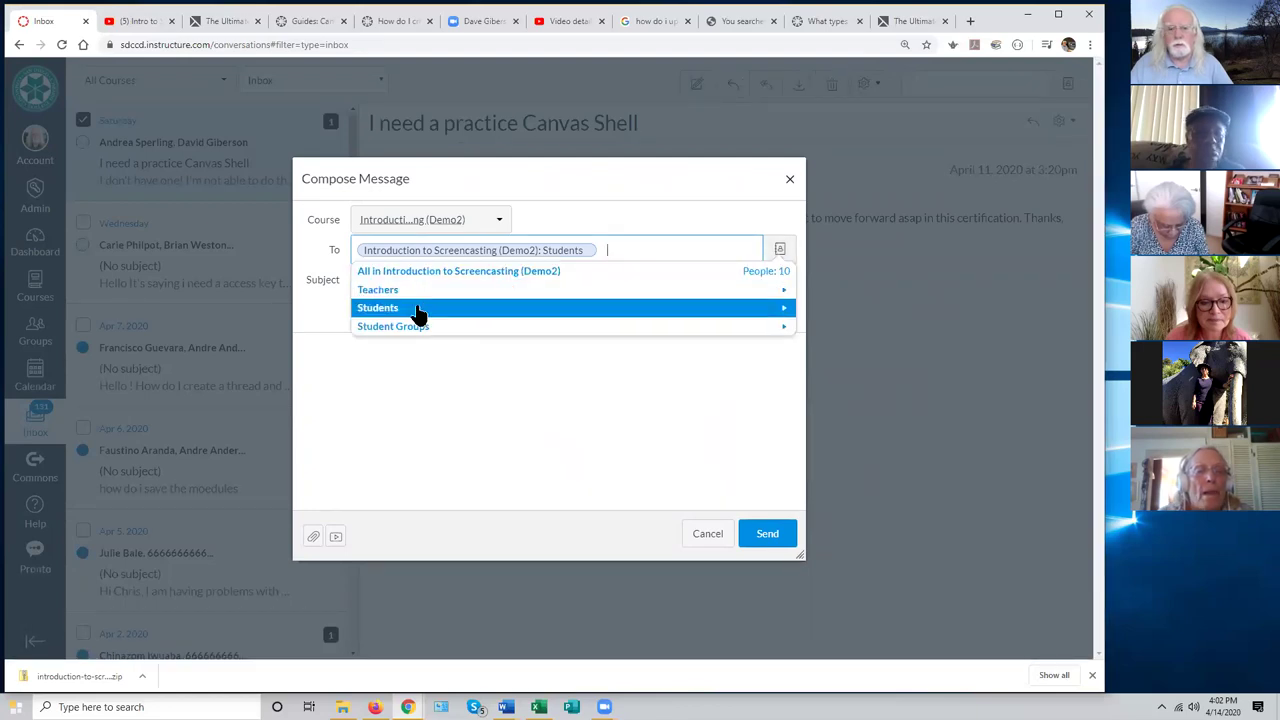
left_click(416, 311)
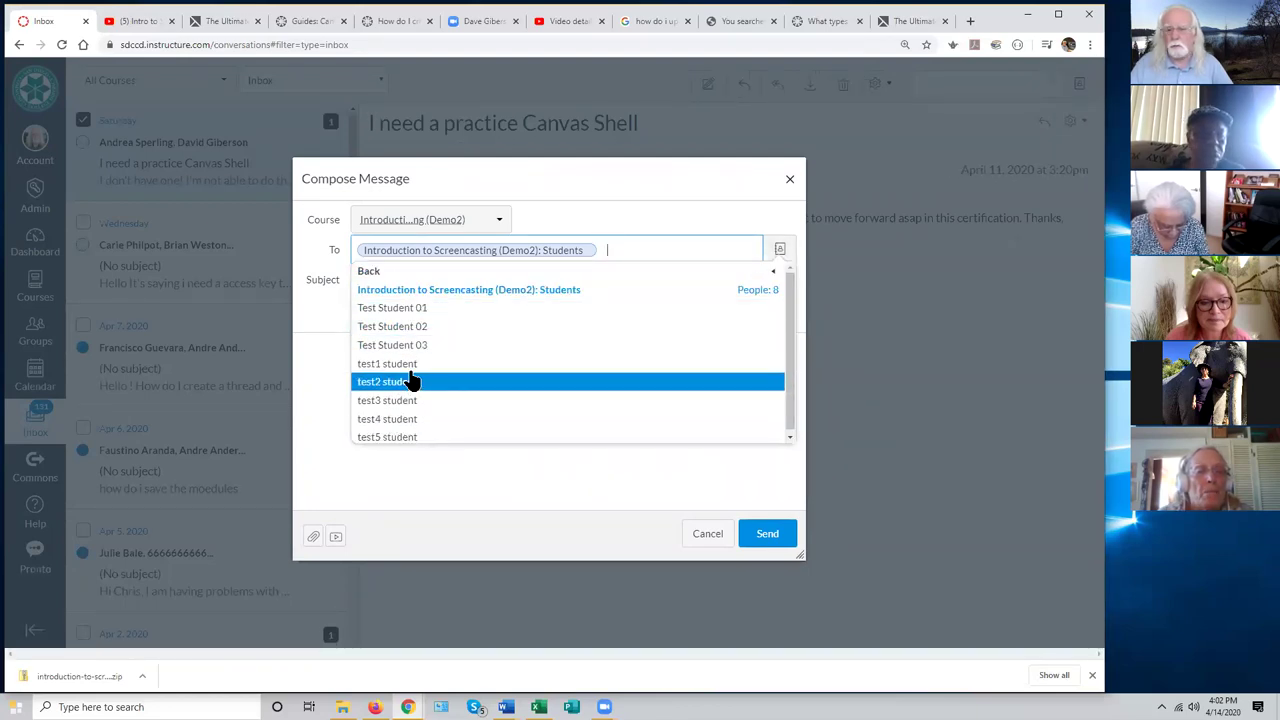
Enter subject 'test' and body 'Test Message', and send individually to each recipient
left_click(844, 352)
left_click(389, 280)
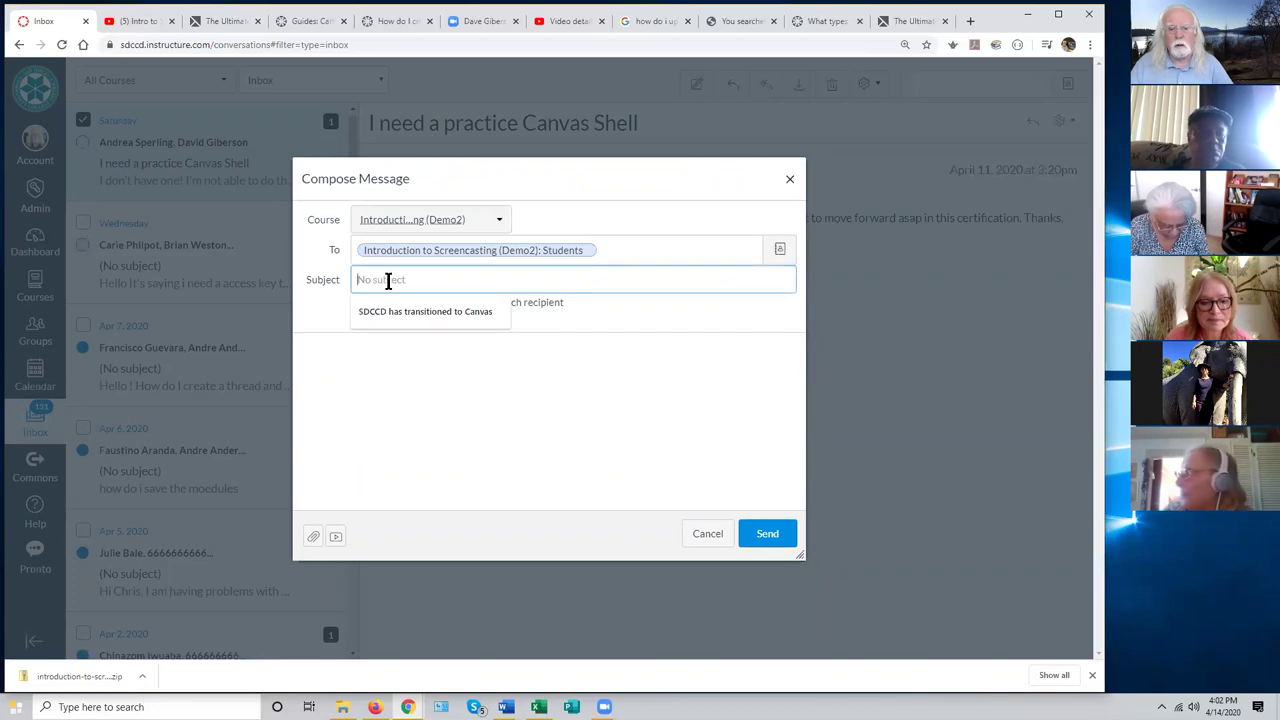
type("test")
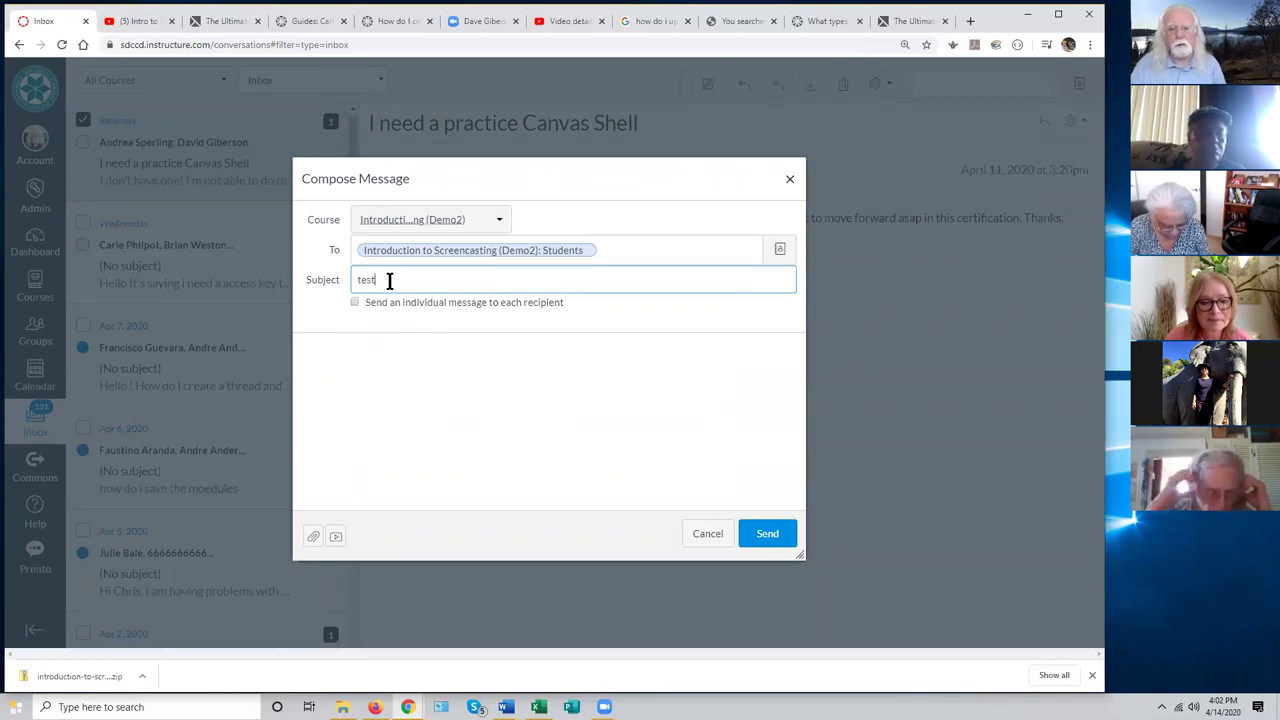
left_click(337, 354)
type("T")
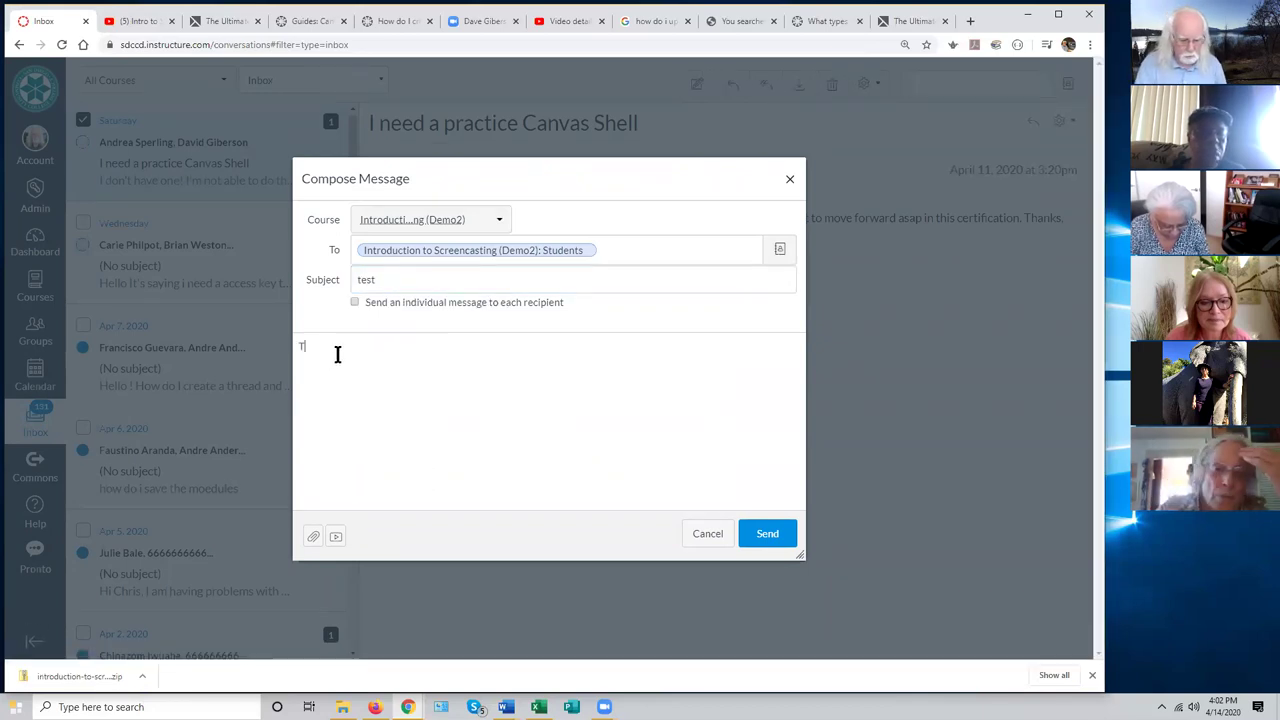
type("est Message")
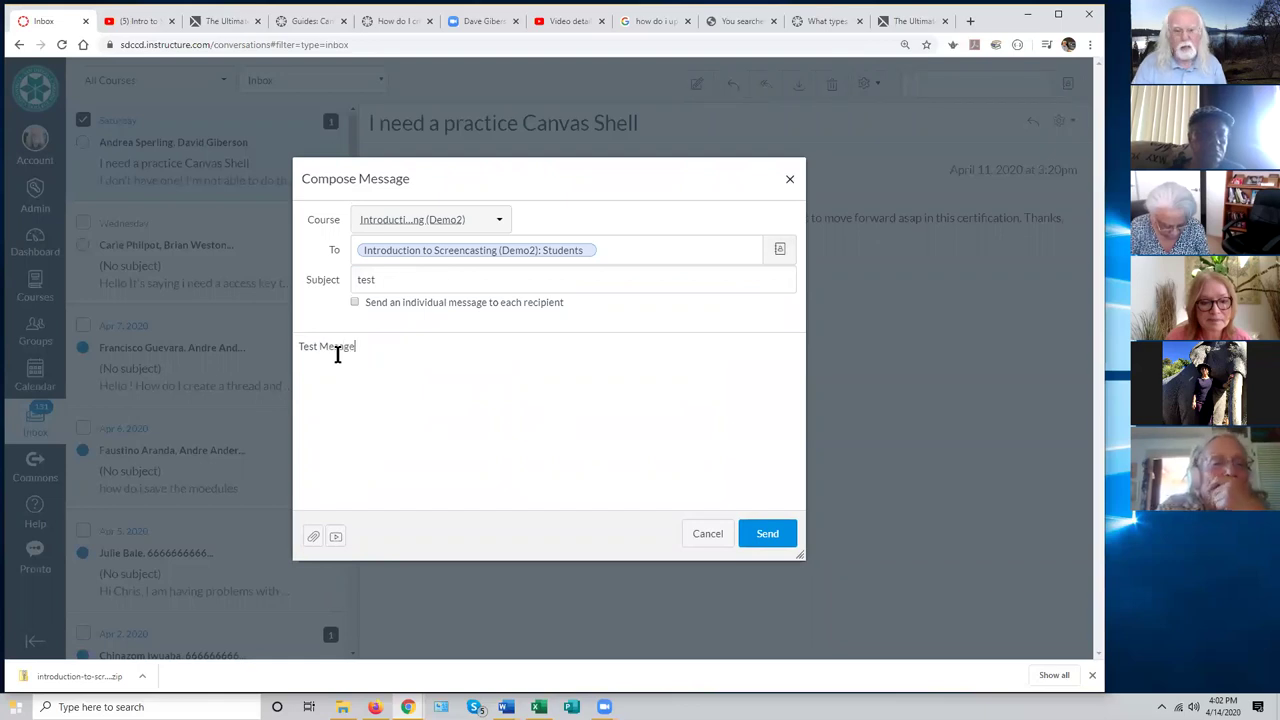
left_click(333, 348)
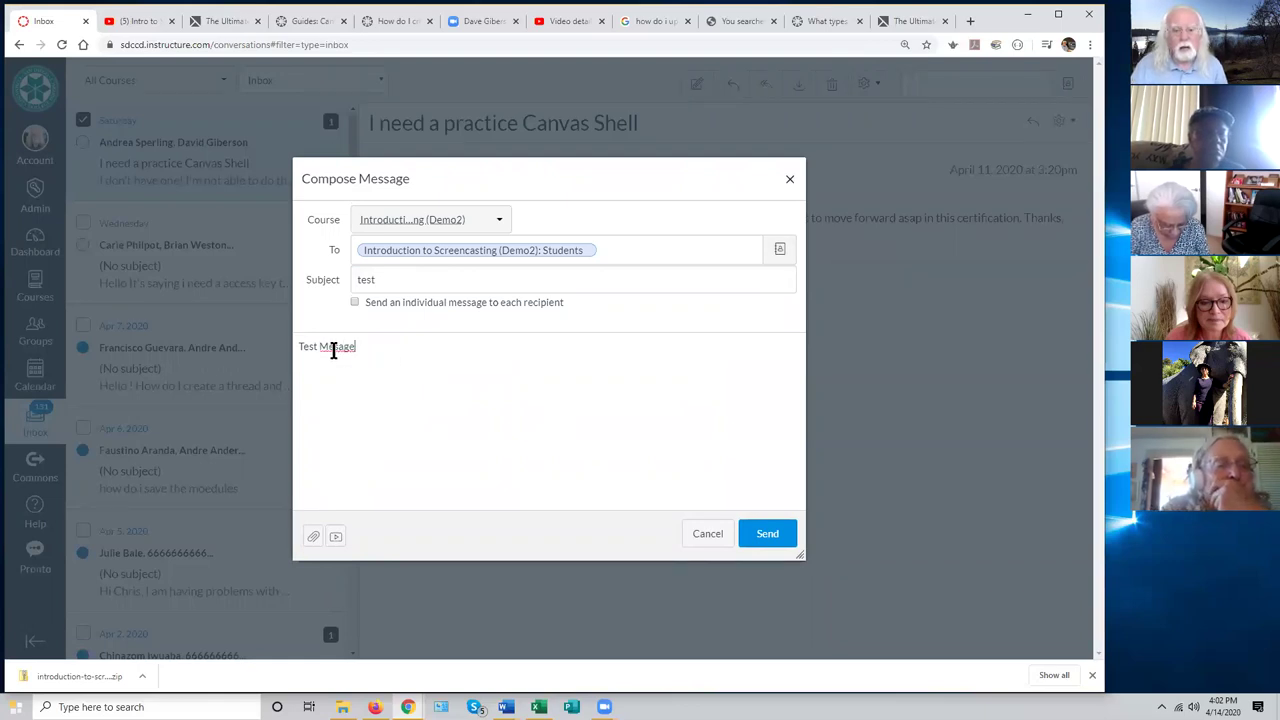
type("s")
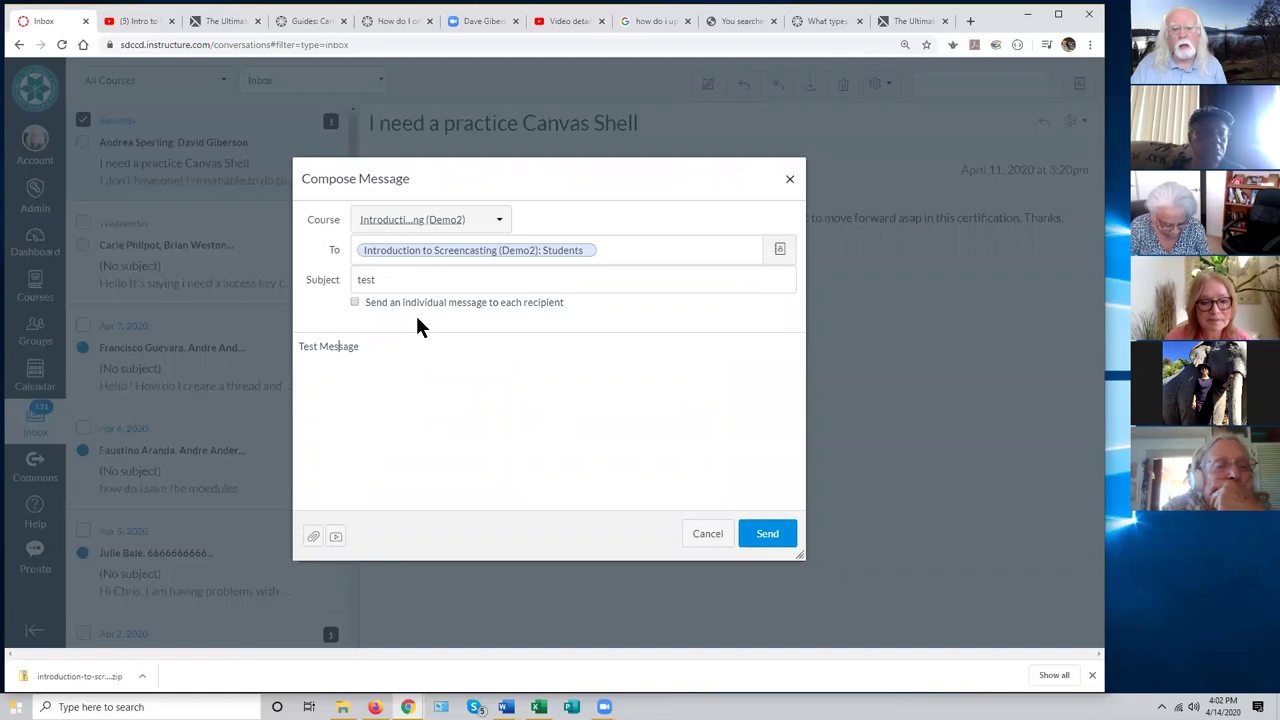
left_click(355, 302)
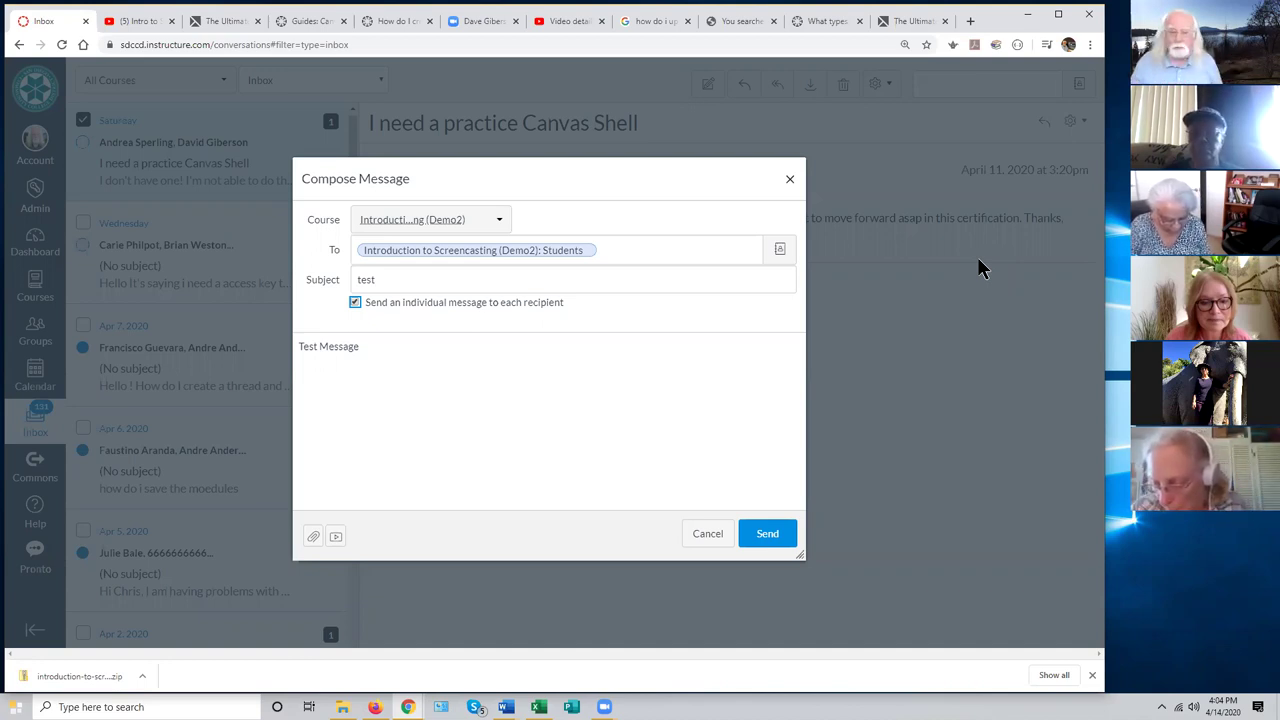
Close the Compose Message dialog without sending the draft
left_click(790, 180)
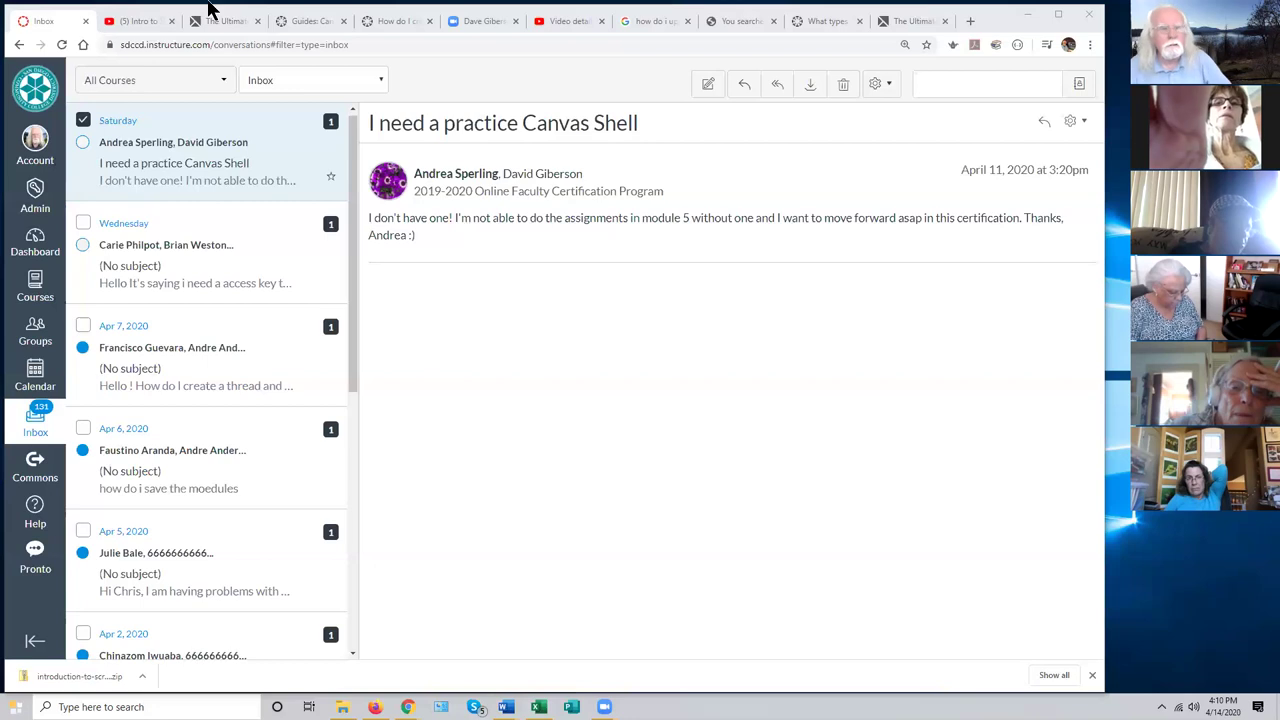
Log out, sign in with another saved account, and open Introduction to Screencasting
left_click(33, 143)
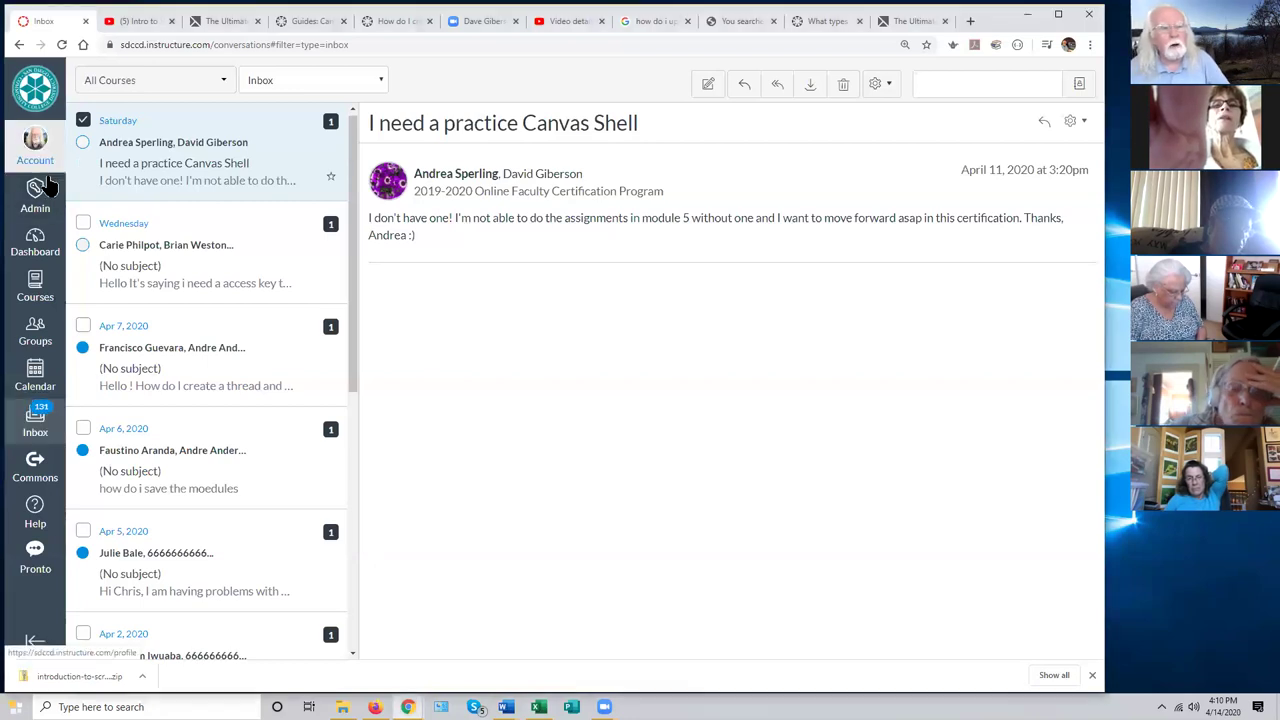
left_click(199, 174)
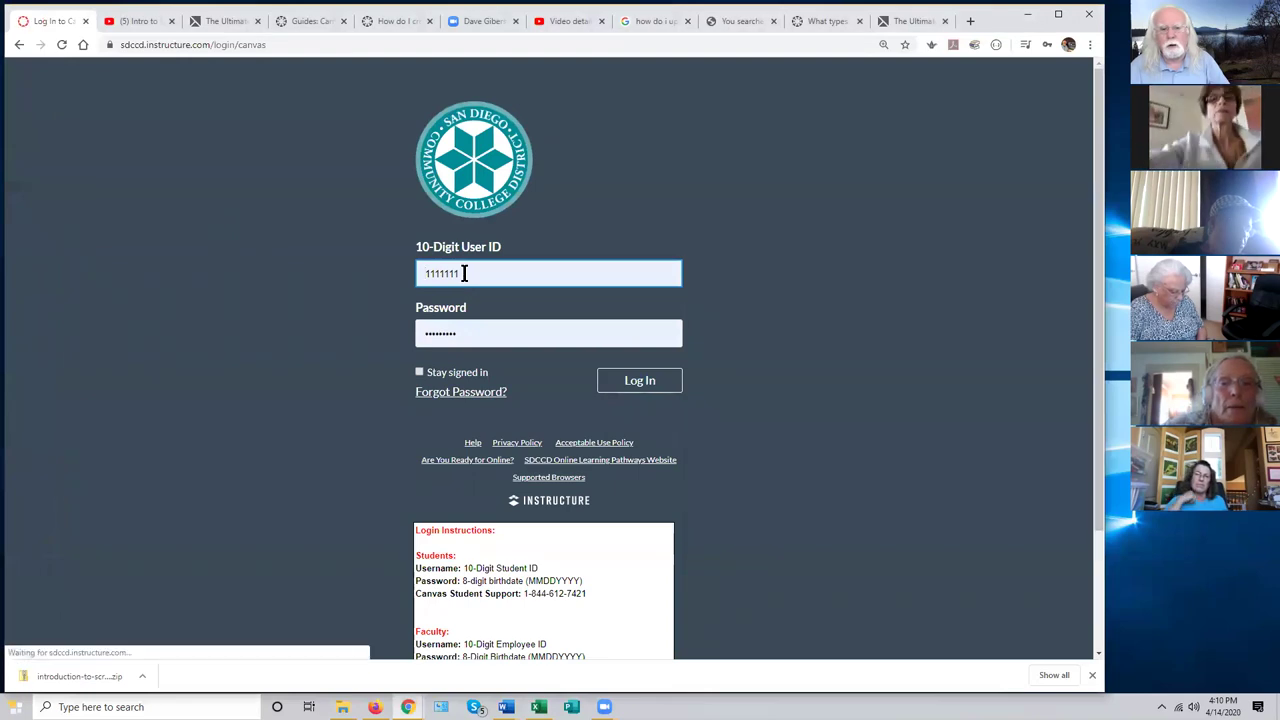
left_click(464, 273)
left_click(476, 458)
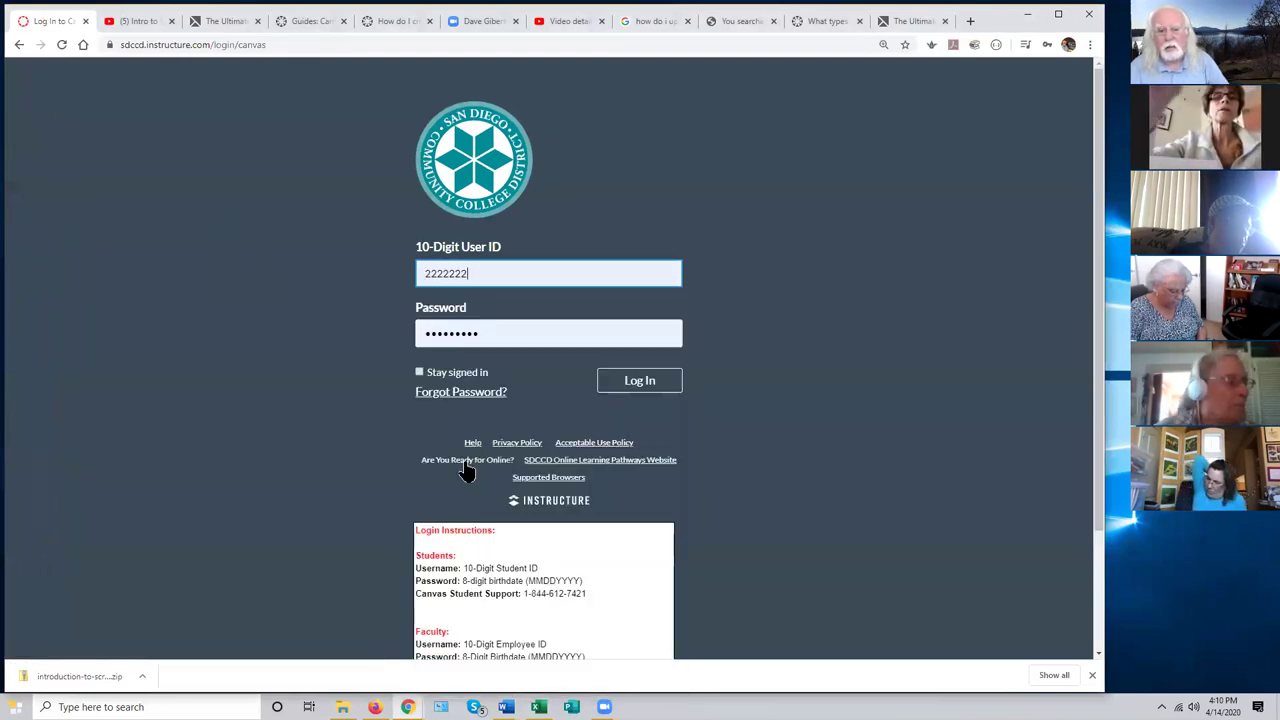
left_click(646, 384)
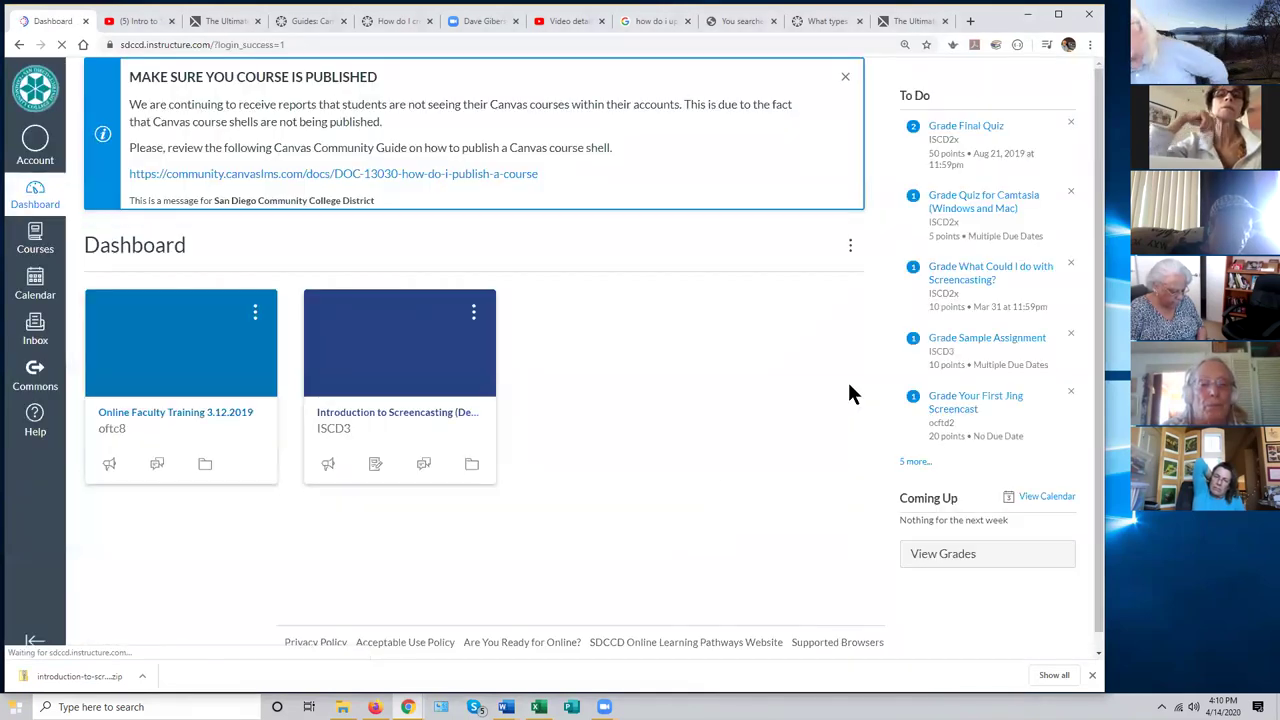
left_click(373, 393)
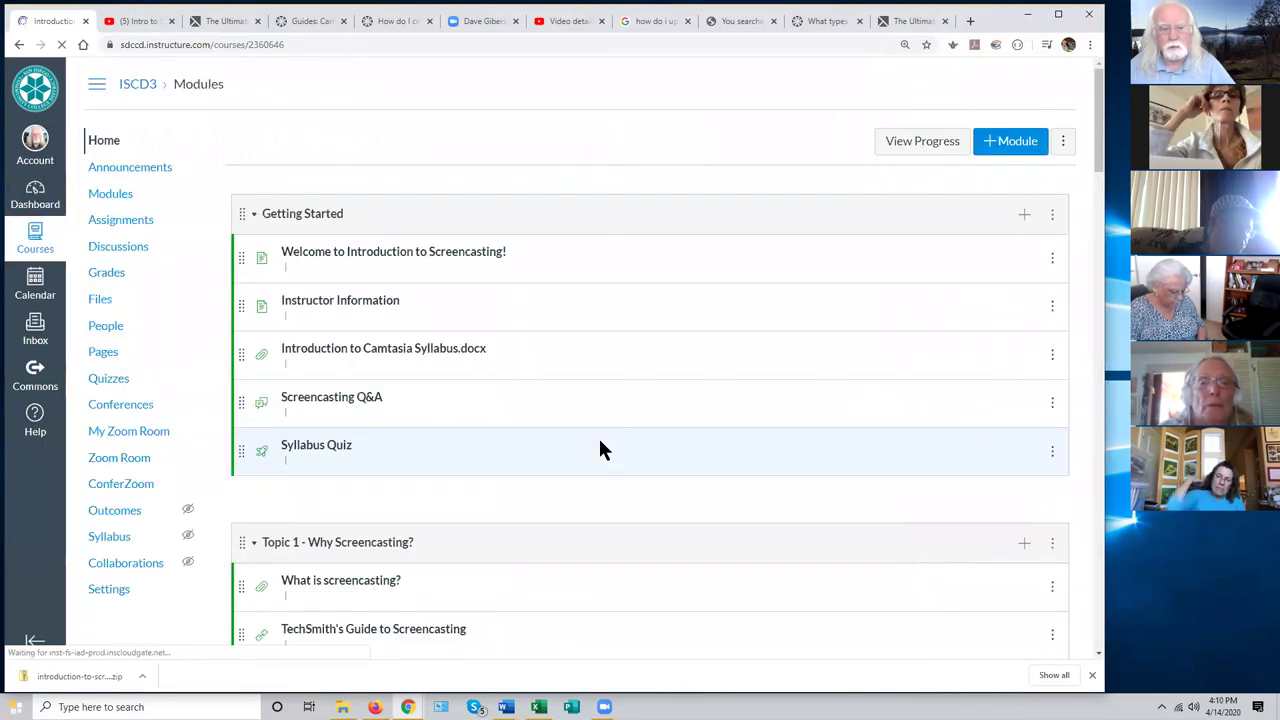
scroll(461, 445, "down", 1)
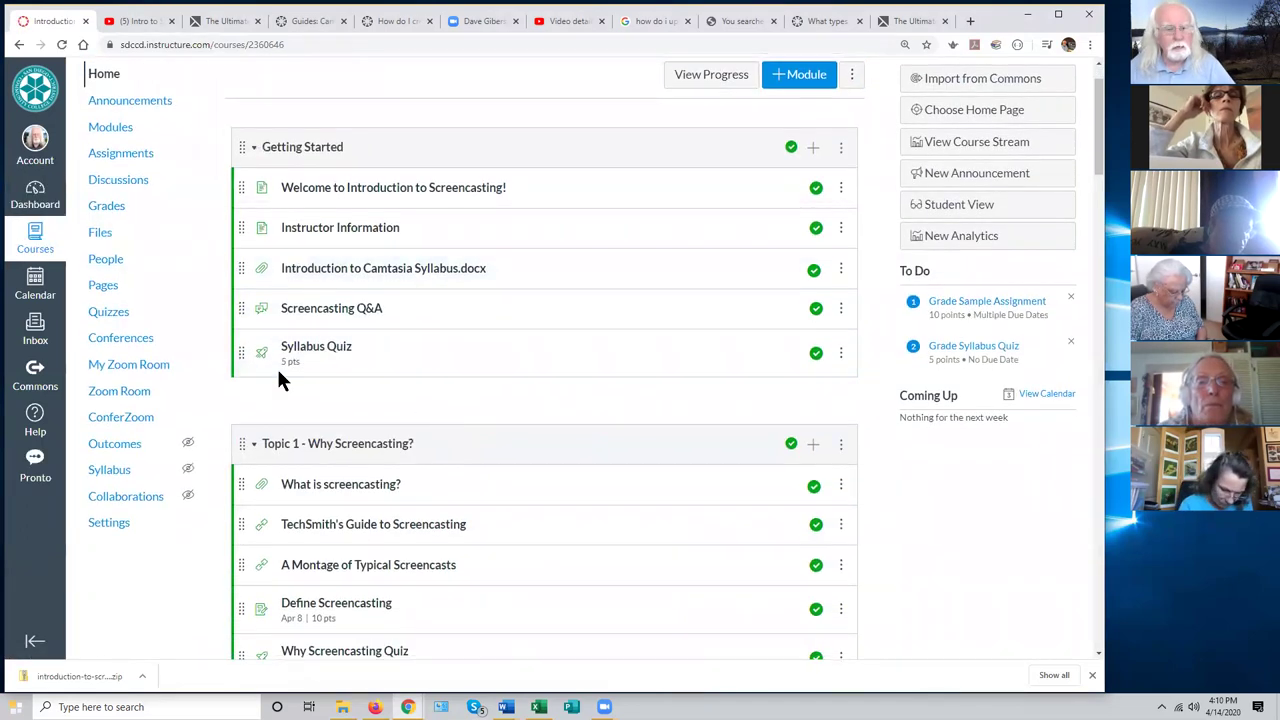
In People, add a user by entering their login ID, keeping the Student role
left_click(105, 262)
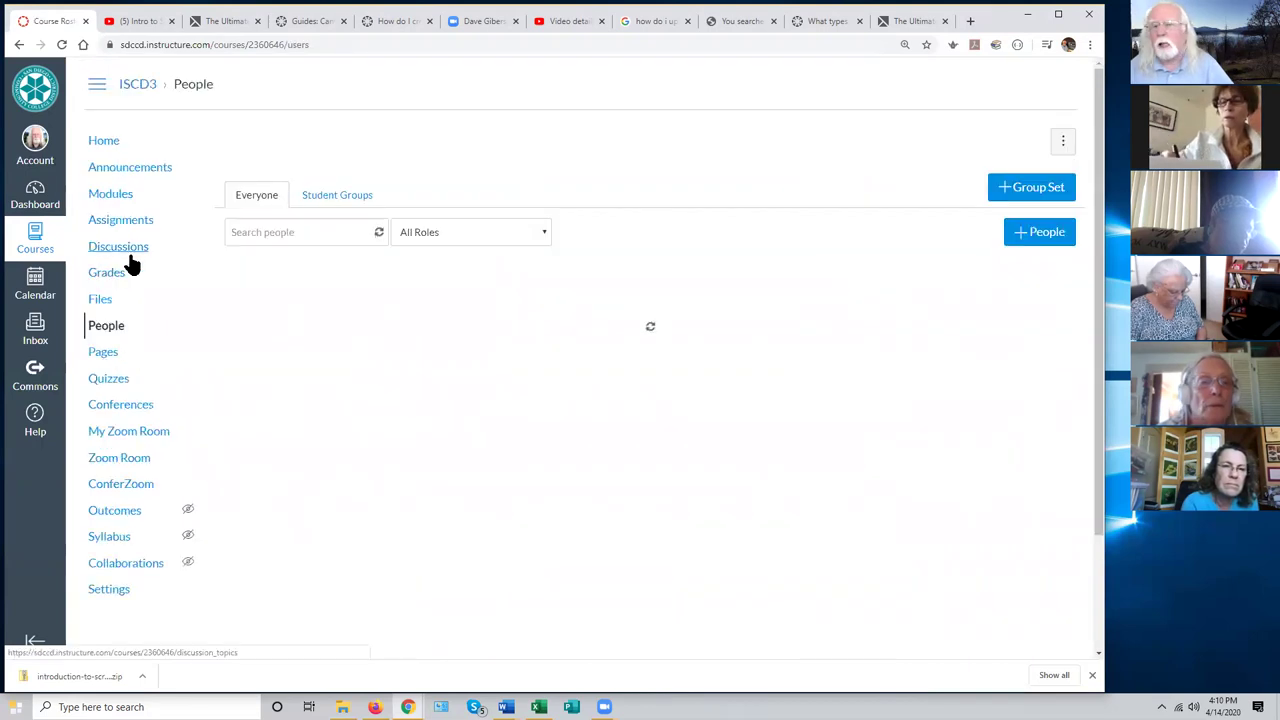
left_click(1030, 234)
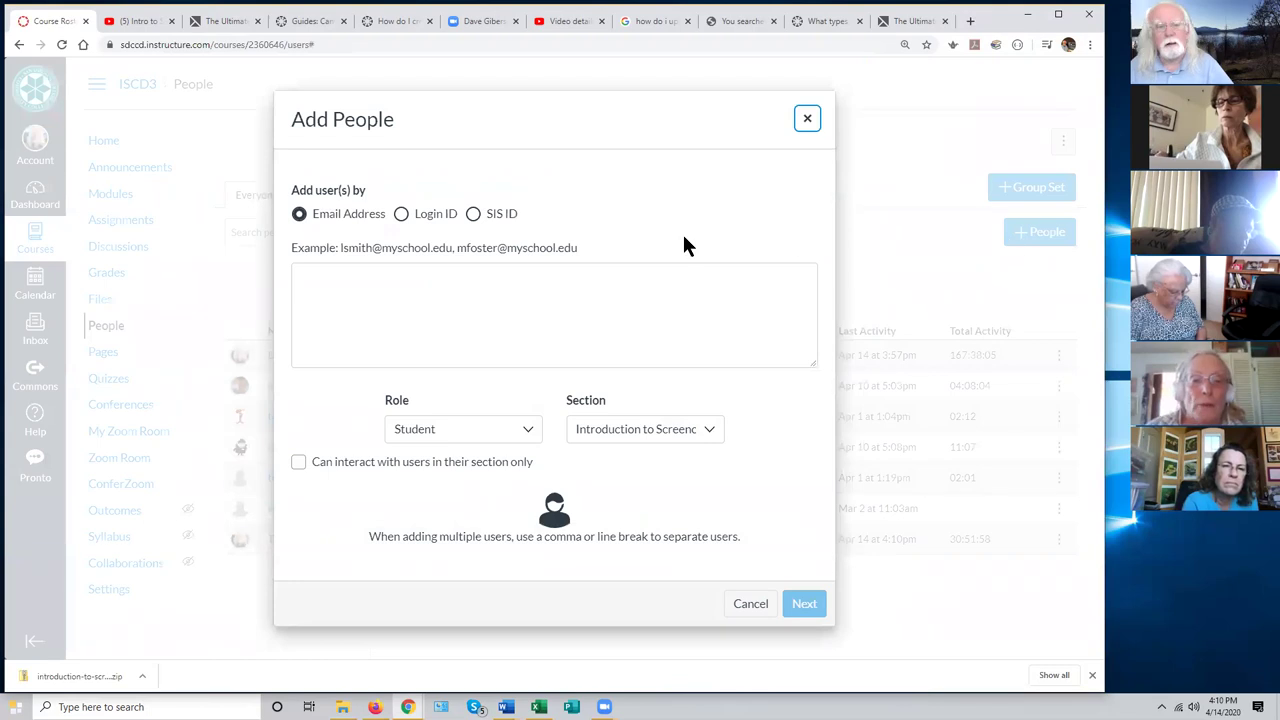
left_click(401, 213)
left_click(365, 294)
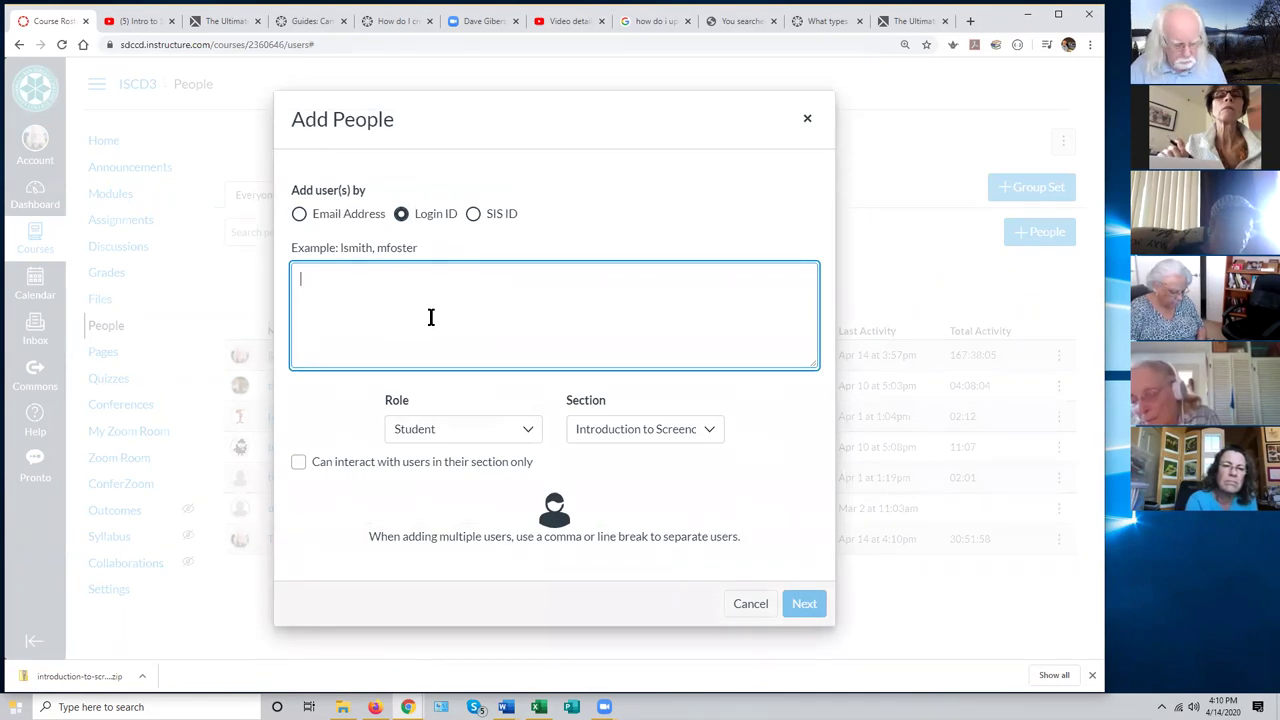
type("0001111111")
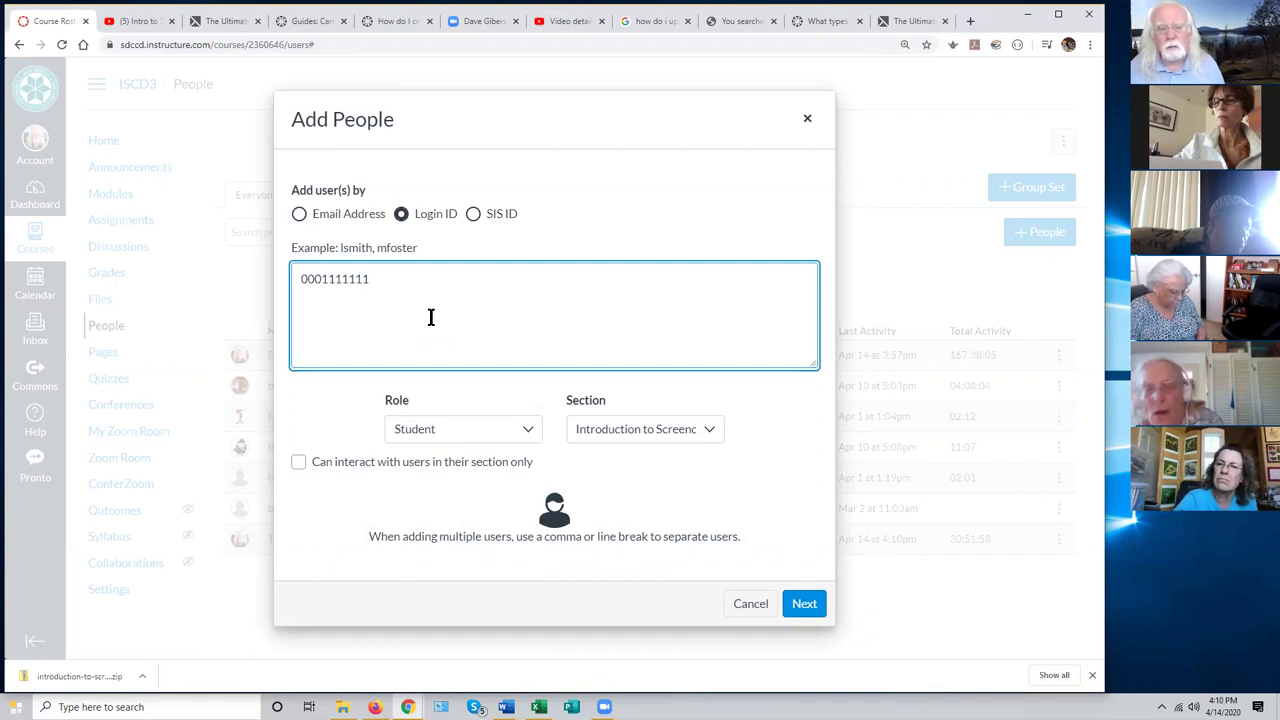
left_click(528, 431)
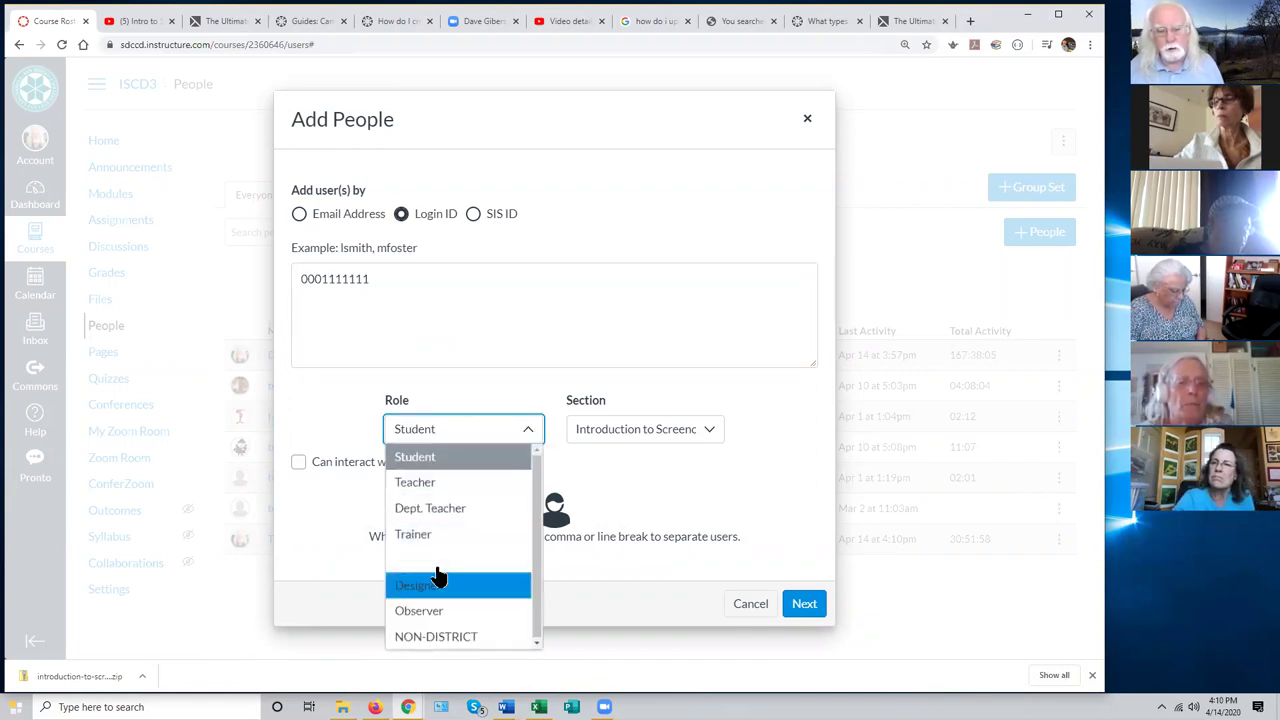
left_click(640, 510)
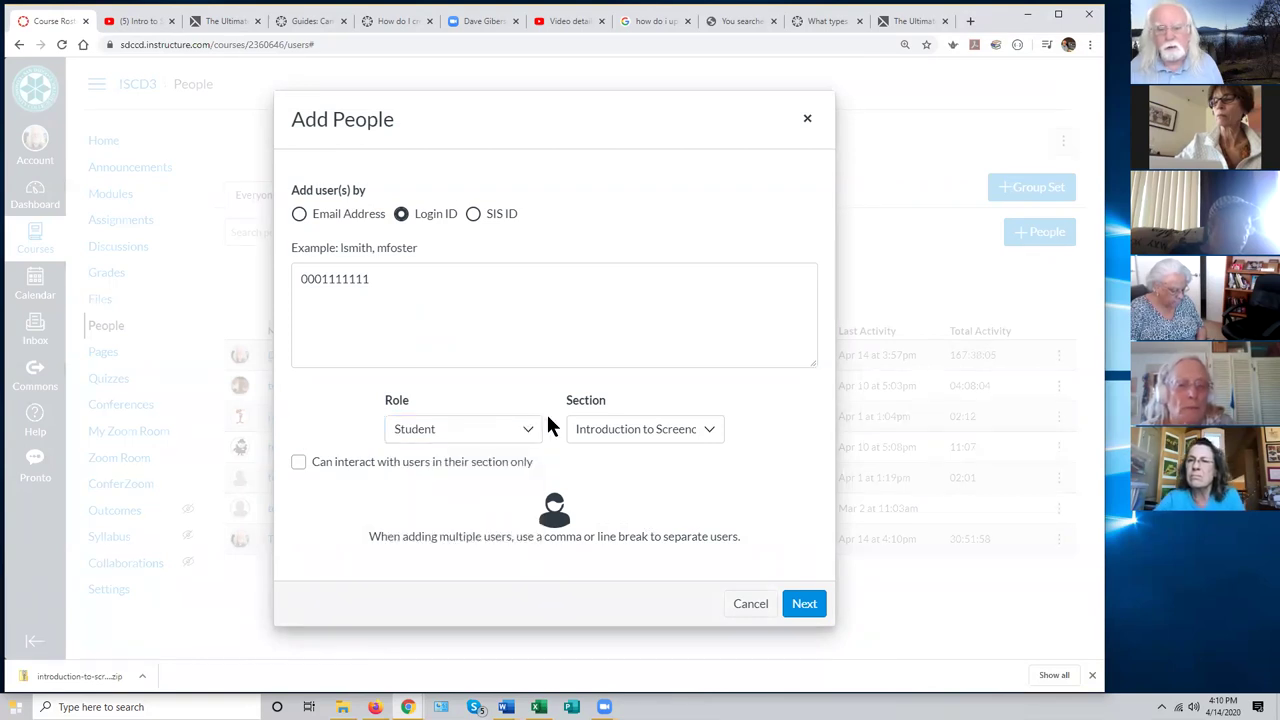
left_click(804, 603)
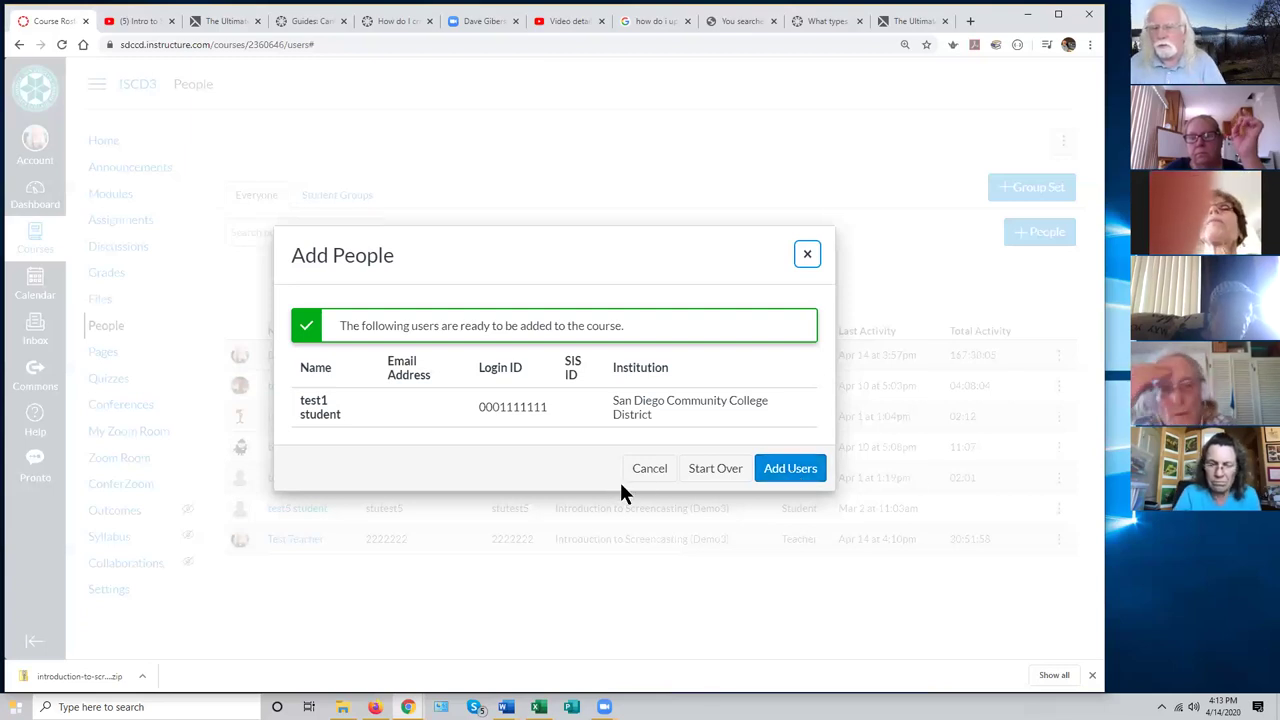
Back out of the Add People dialog without adding the matched test student
left_click(650, 470)
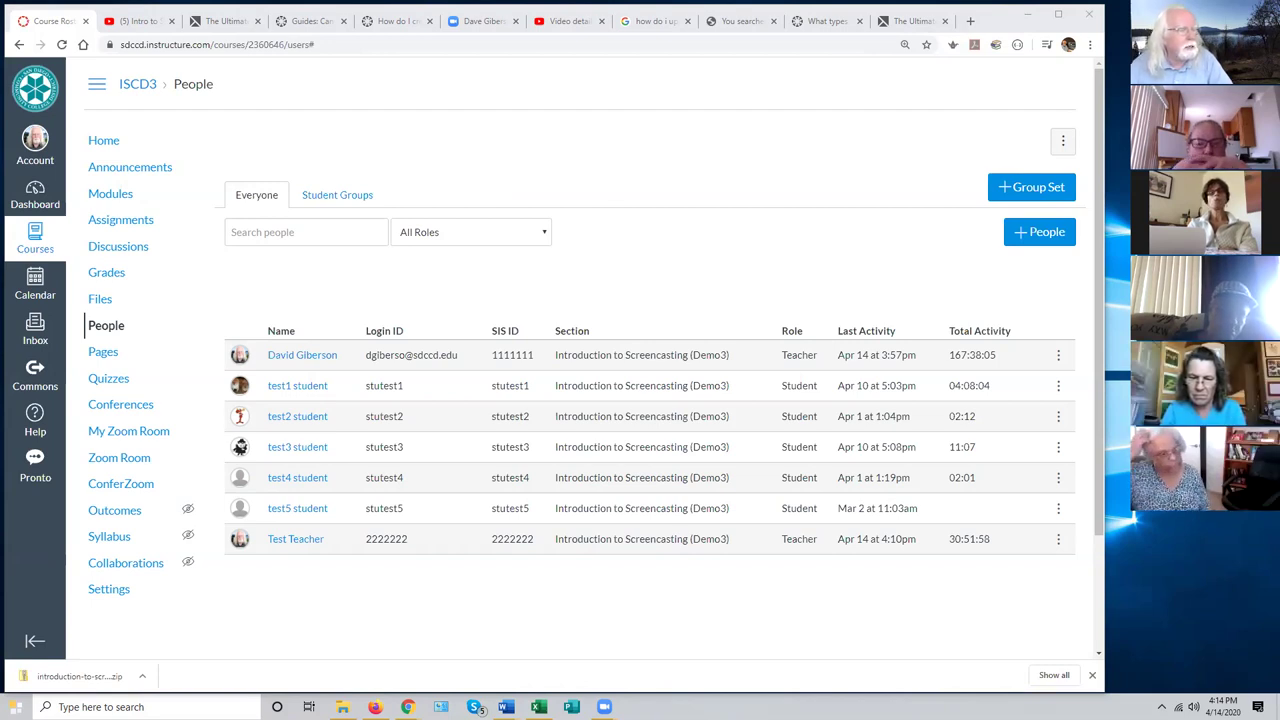
Switch windows, leaving the ISCD3 roster at two teachers and five test students
key("alt+Tab")
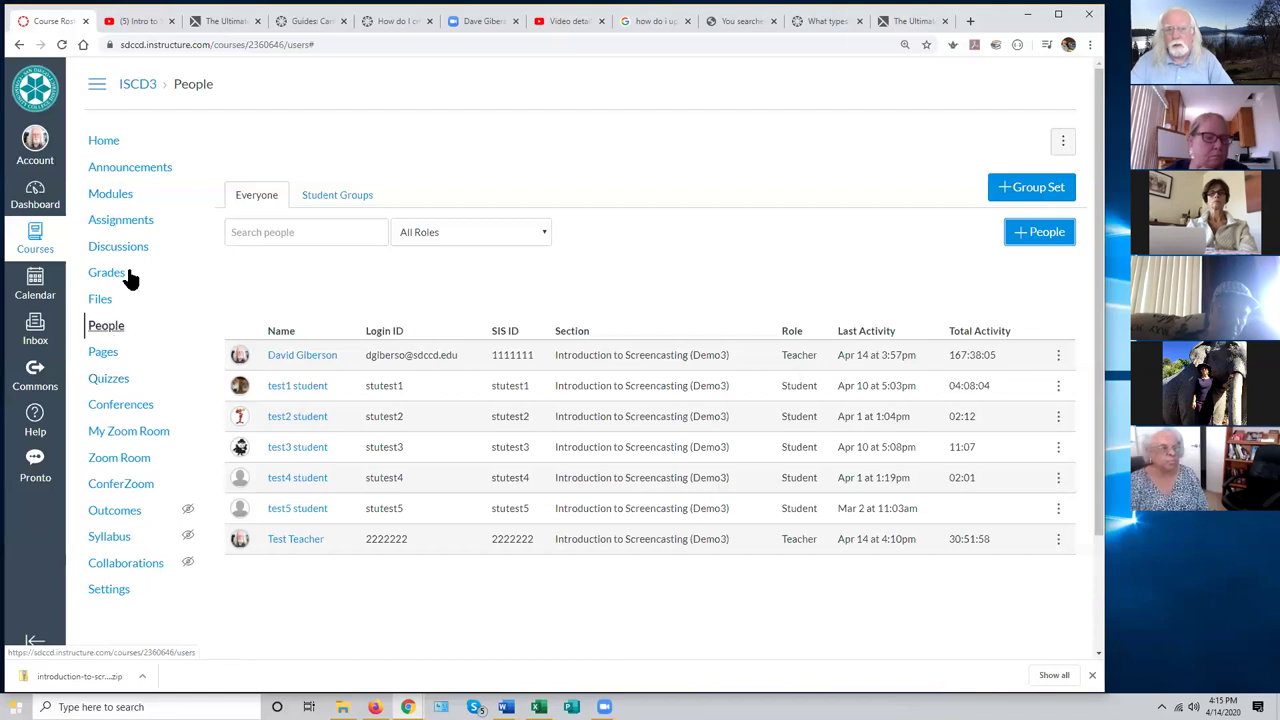
Bring up the ISCD3 course Settings on the Navigation tab
left_click(108, 597)
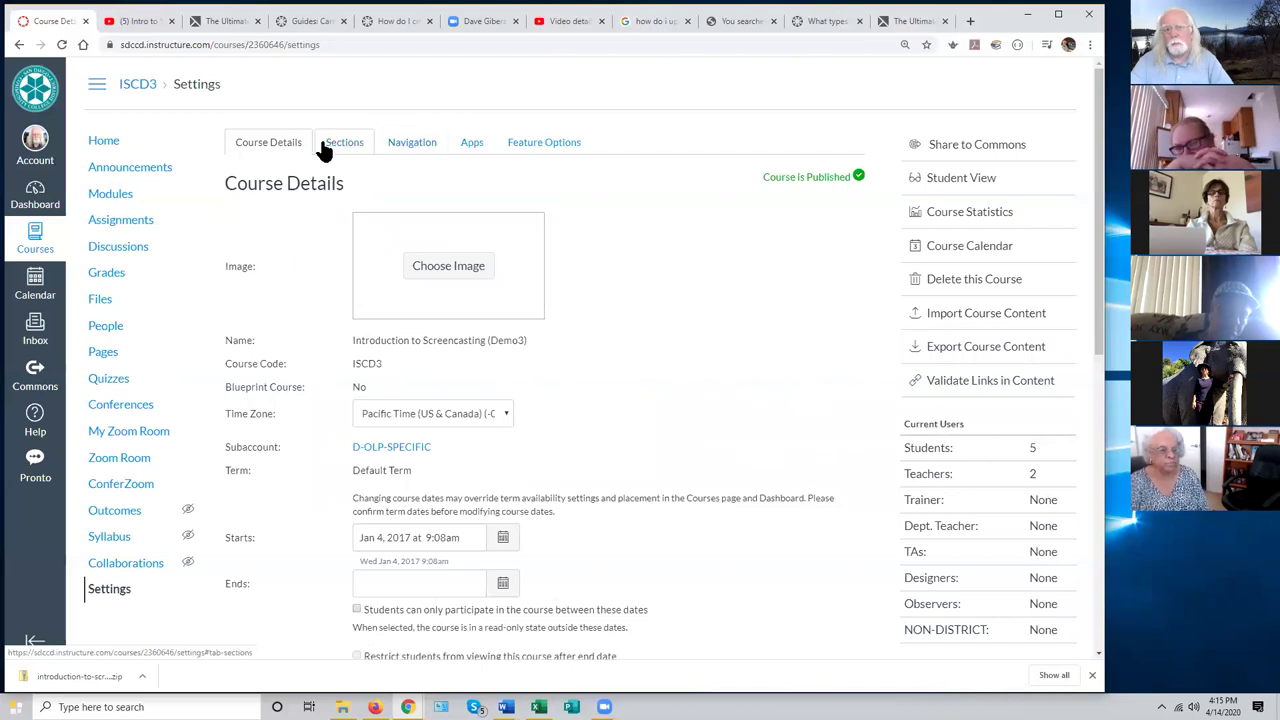
left_click(408, 148)
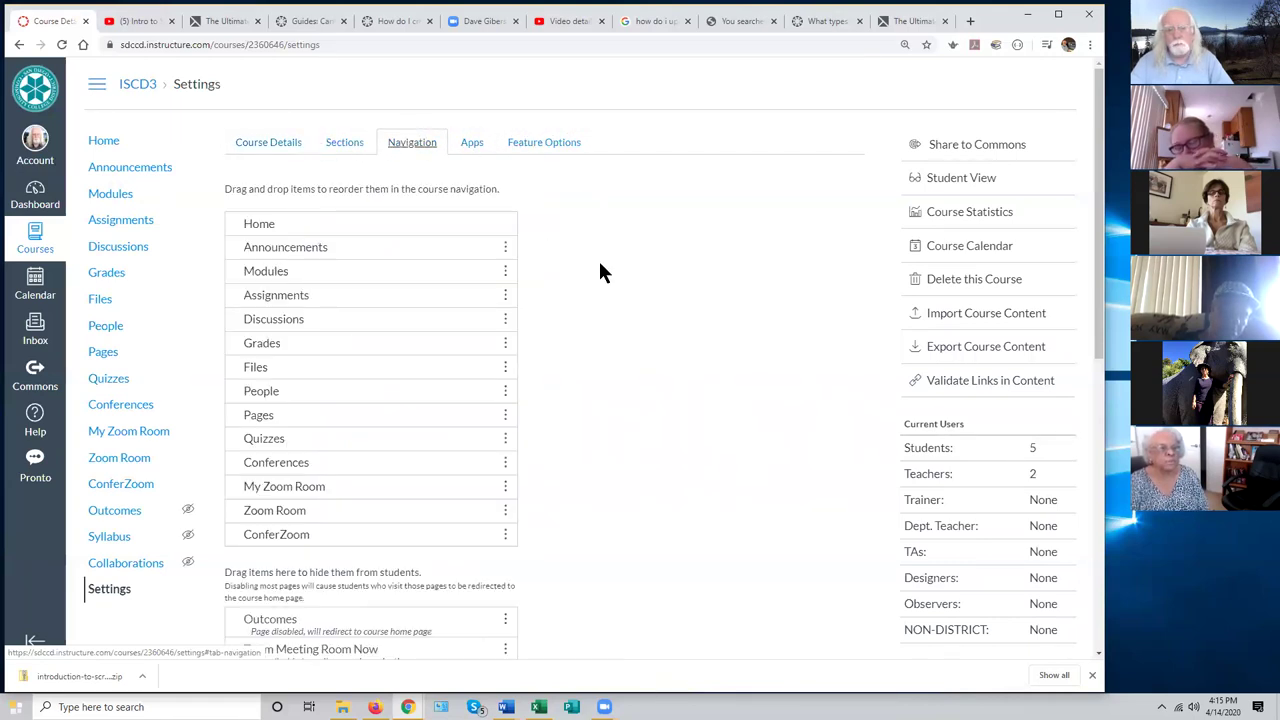
scroll(600, 271, "down", 3)
scroll(608, 283, "up", 1)
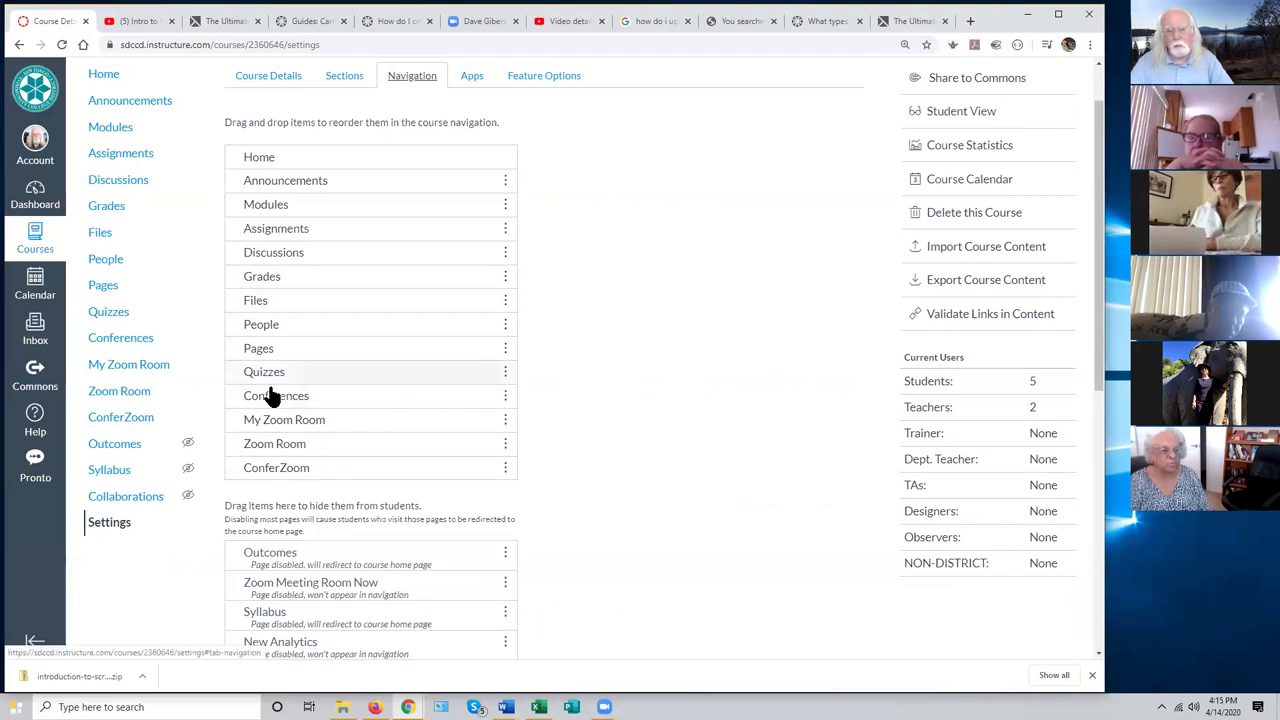
Move Outcomes from the hidden list to just above ConferZoom and save the navigation
left_click_drag(300, 580, 290, 472)
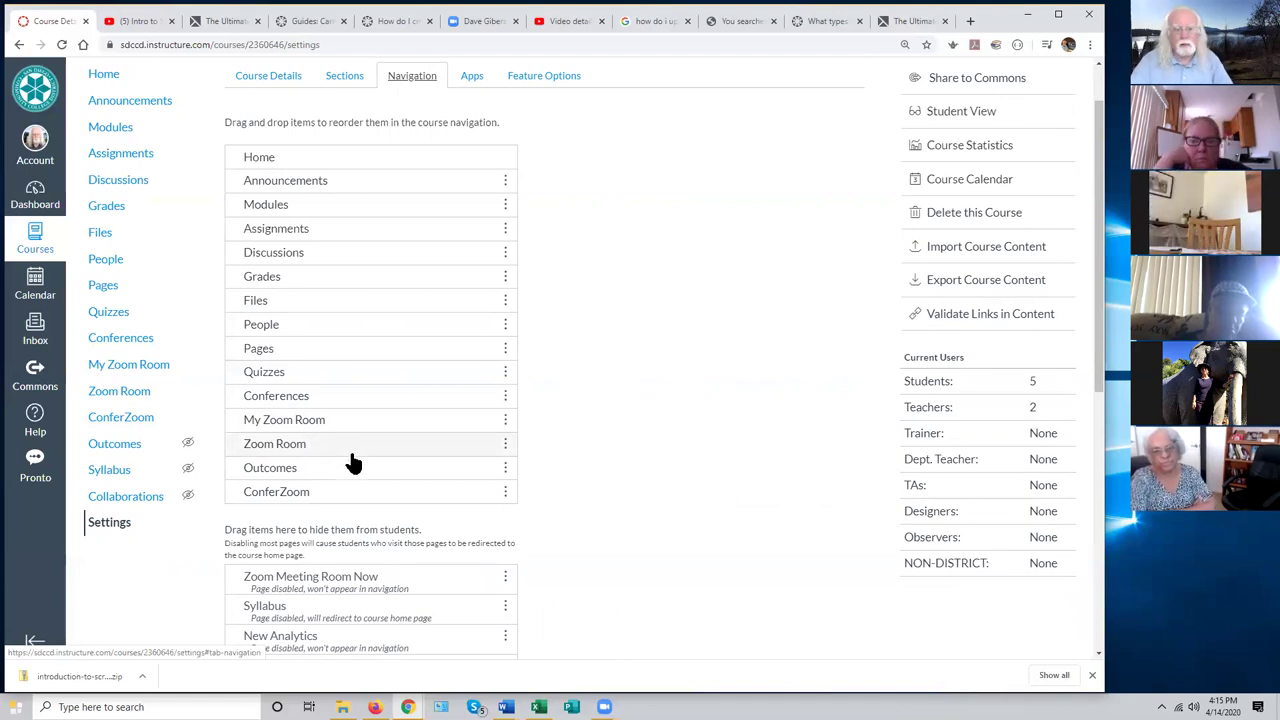
scroll(563, 452, "down", 2)
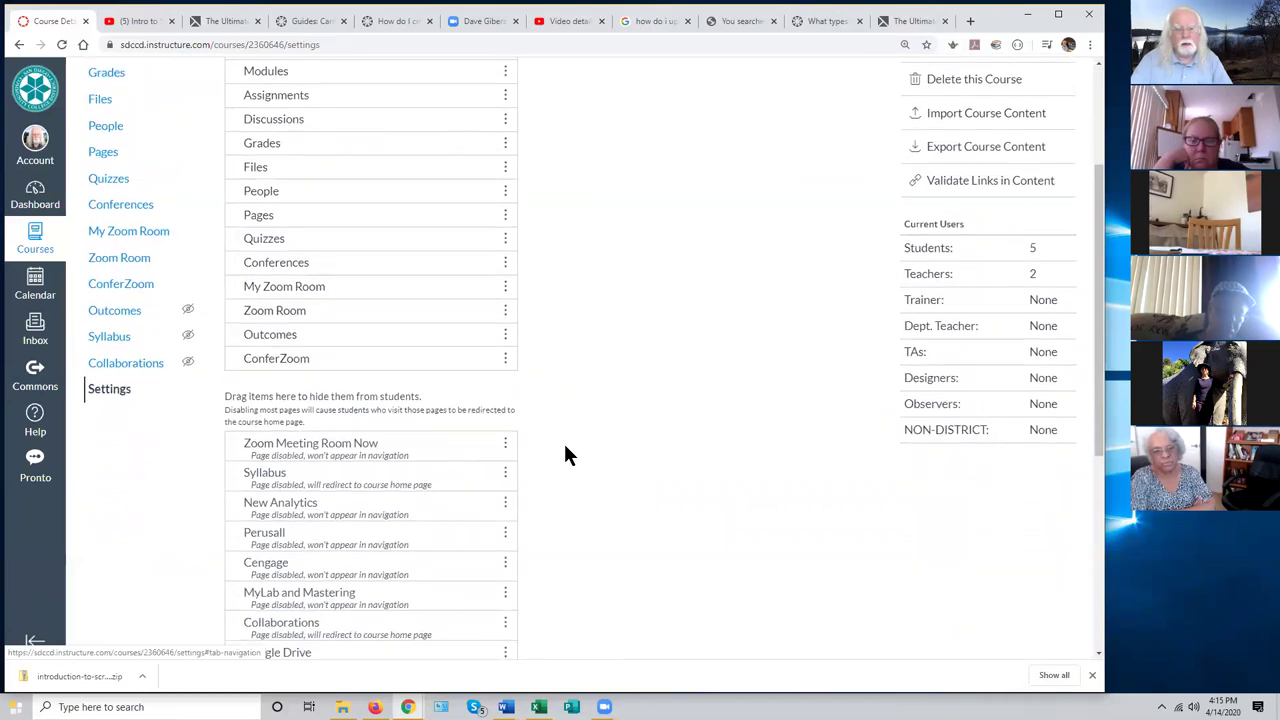
scroll(565, 455, "up", 3)
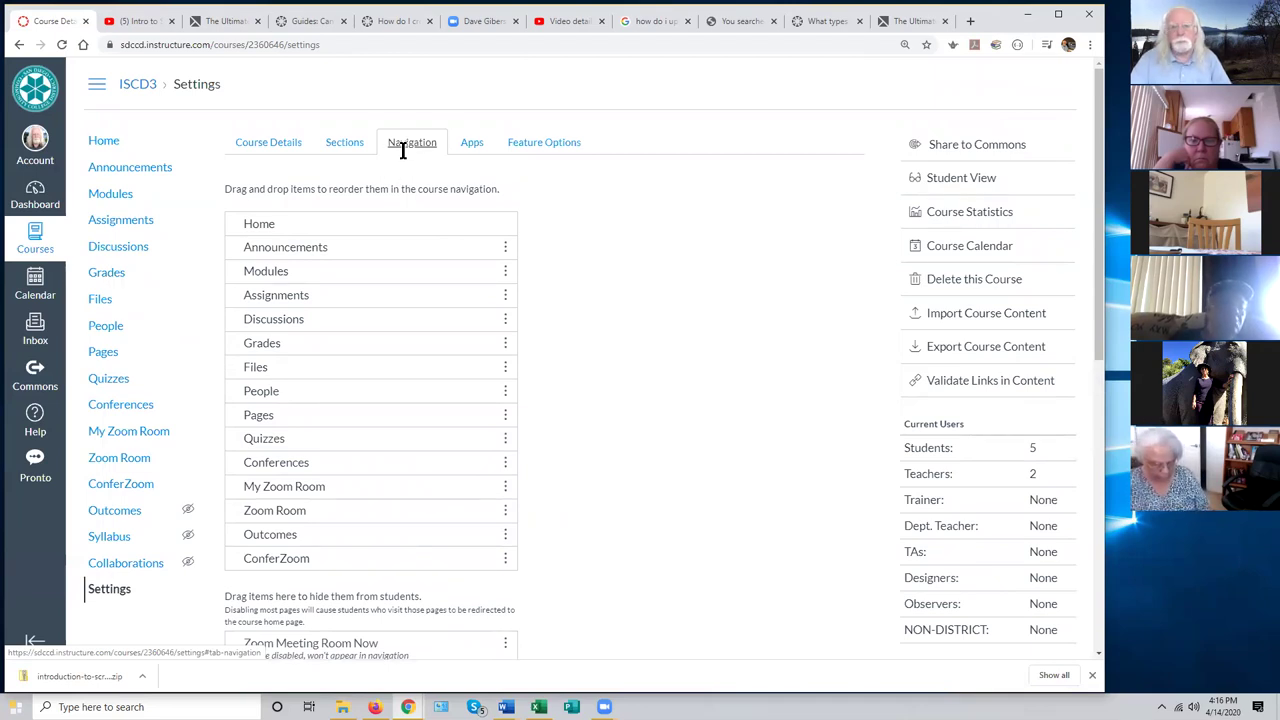
scroll(606, 275, "down", 1)
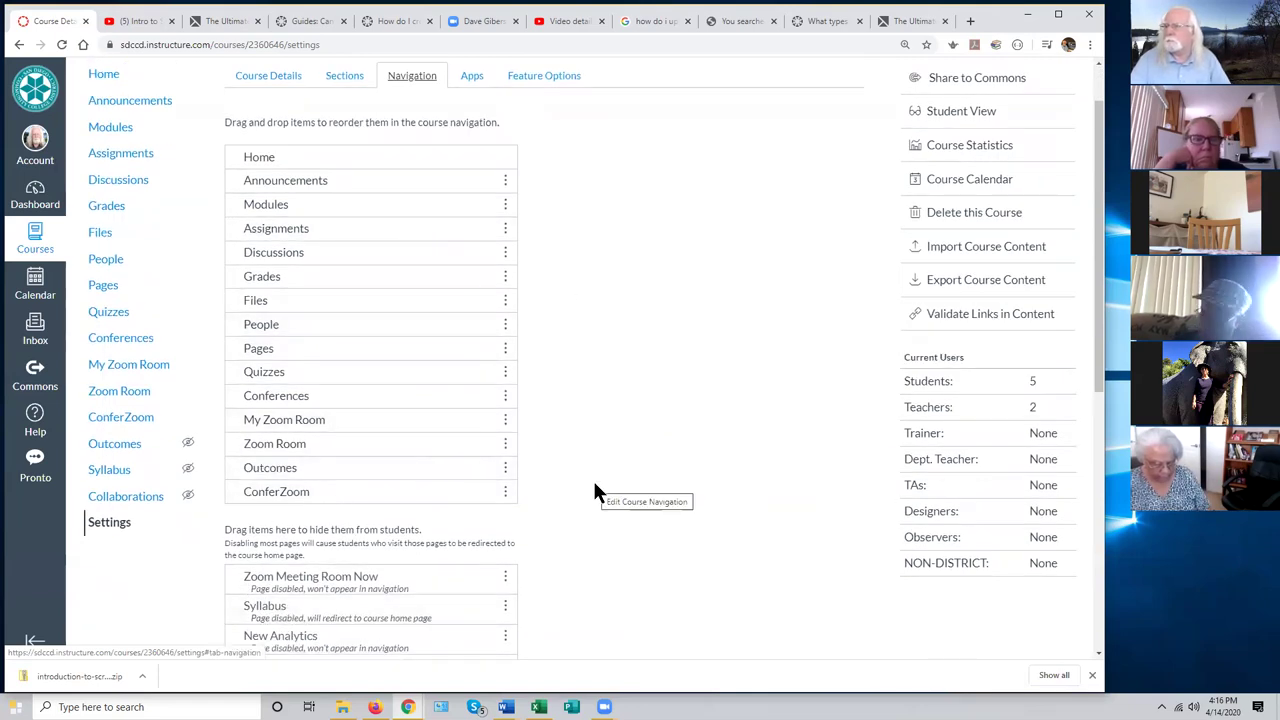
scroll(594, 491, "down", 1)
scroll(596, 493, "up", 1)
scroll(596, 493, "down", 5)
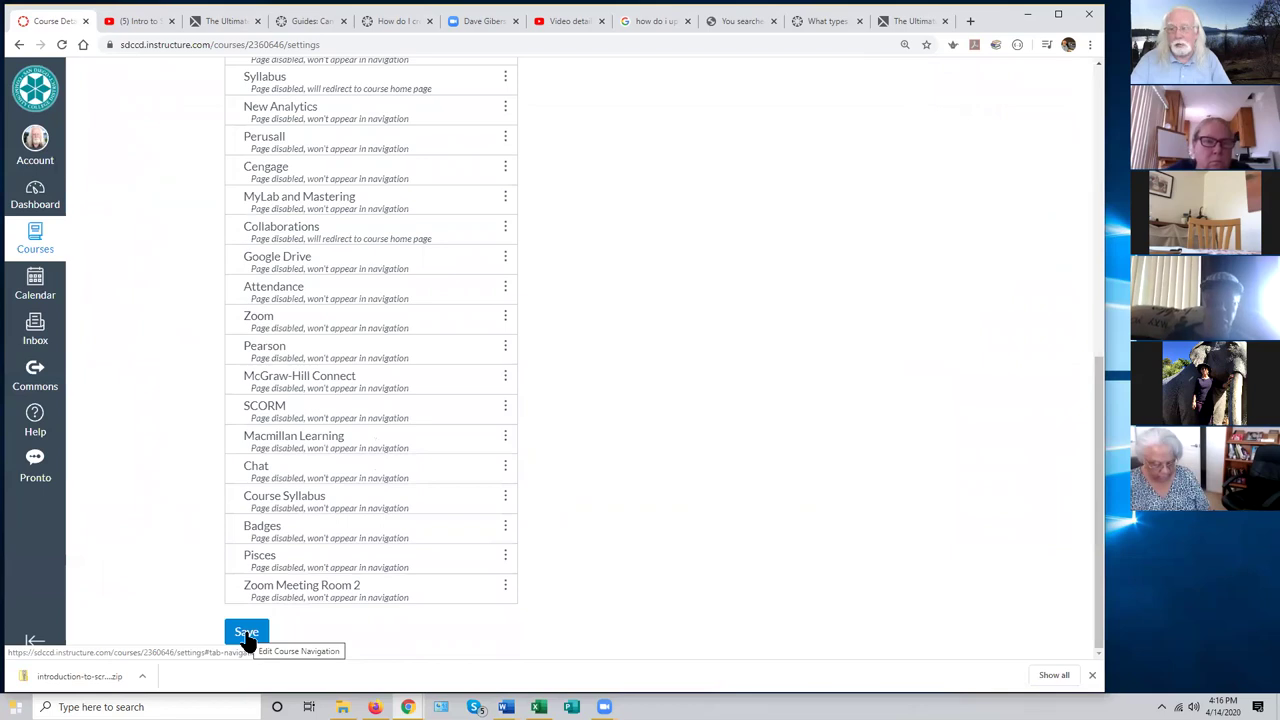
left_click(247, 634)
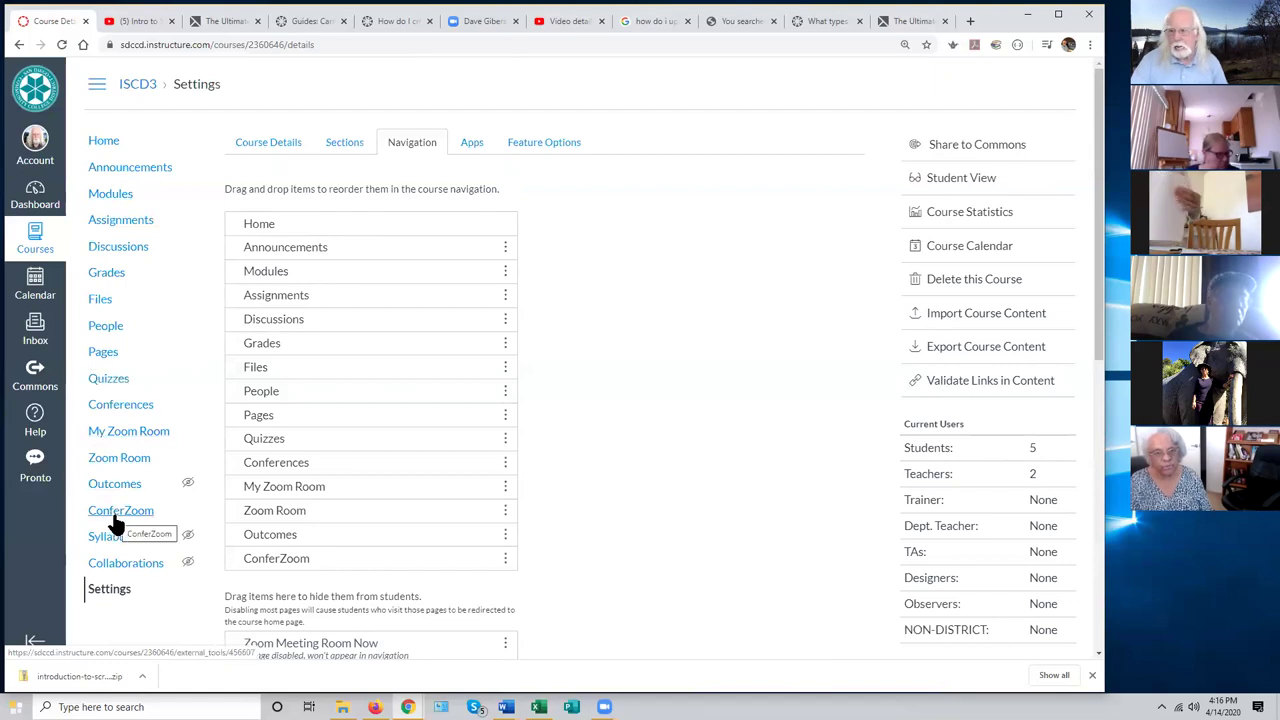
left_click(133, 490)
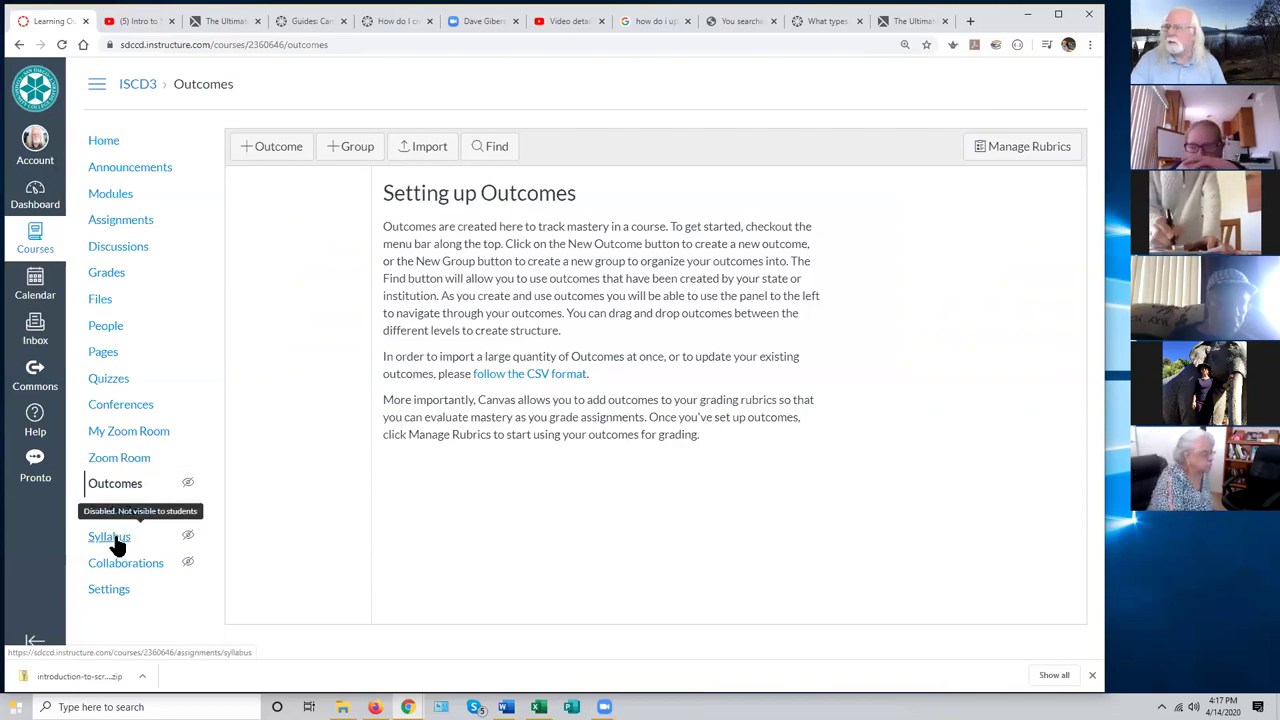
Show the ISCD3 Course Syllabus with dated assignments, quizzes and assignment group weights
left_click(118, 541)
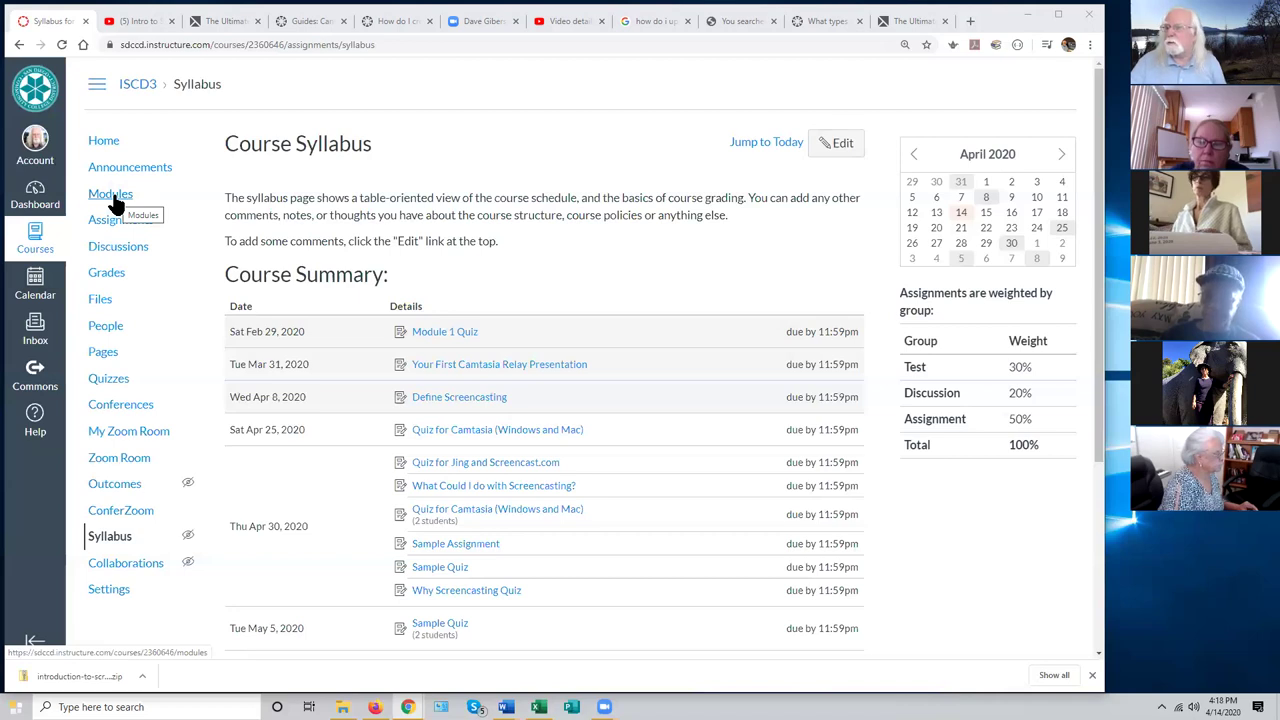
Review Topic 1's prerequisites and requirements in Edit Module Settings, closing without changes
left_click(112, 199)
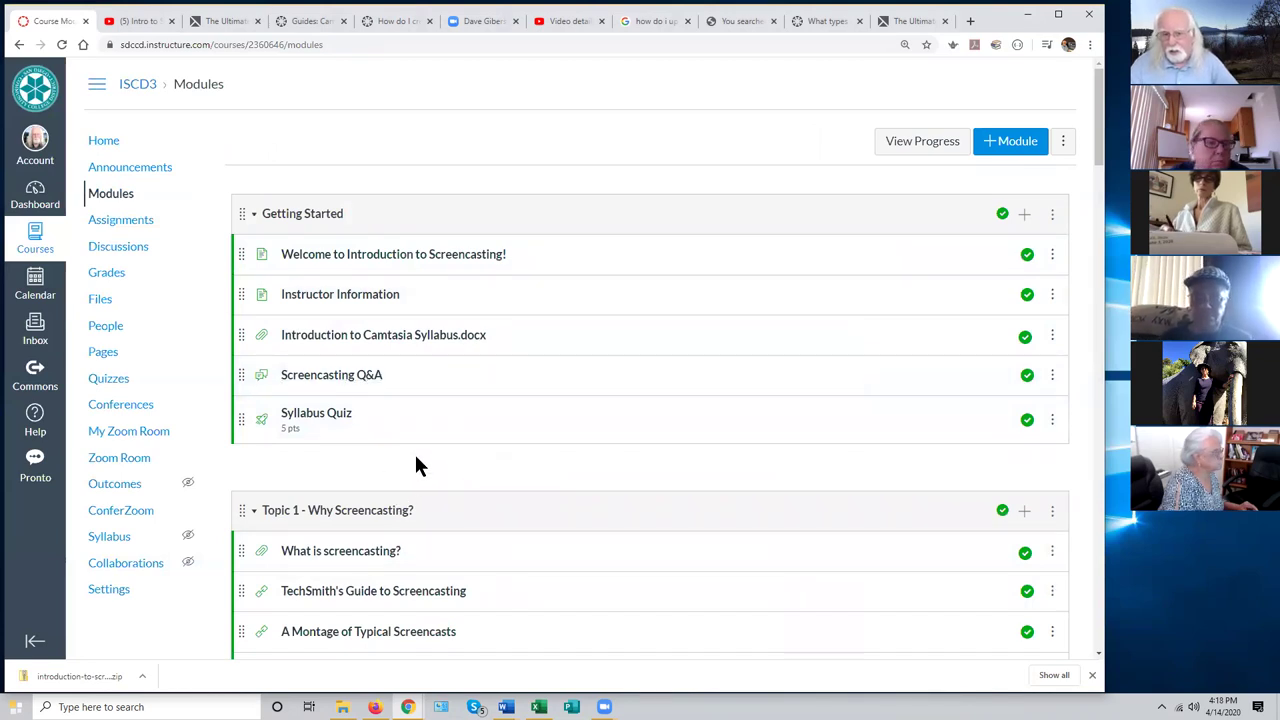
scroll(416, 458, "down", 1)
scroll(416, 462, "down", 1)
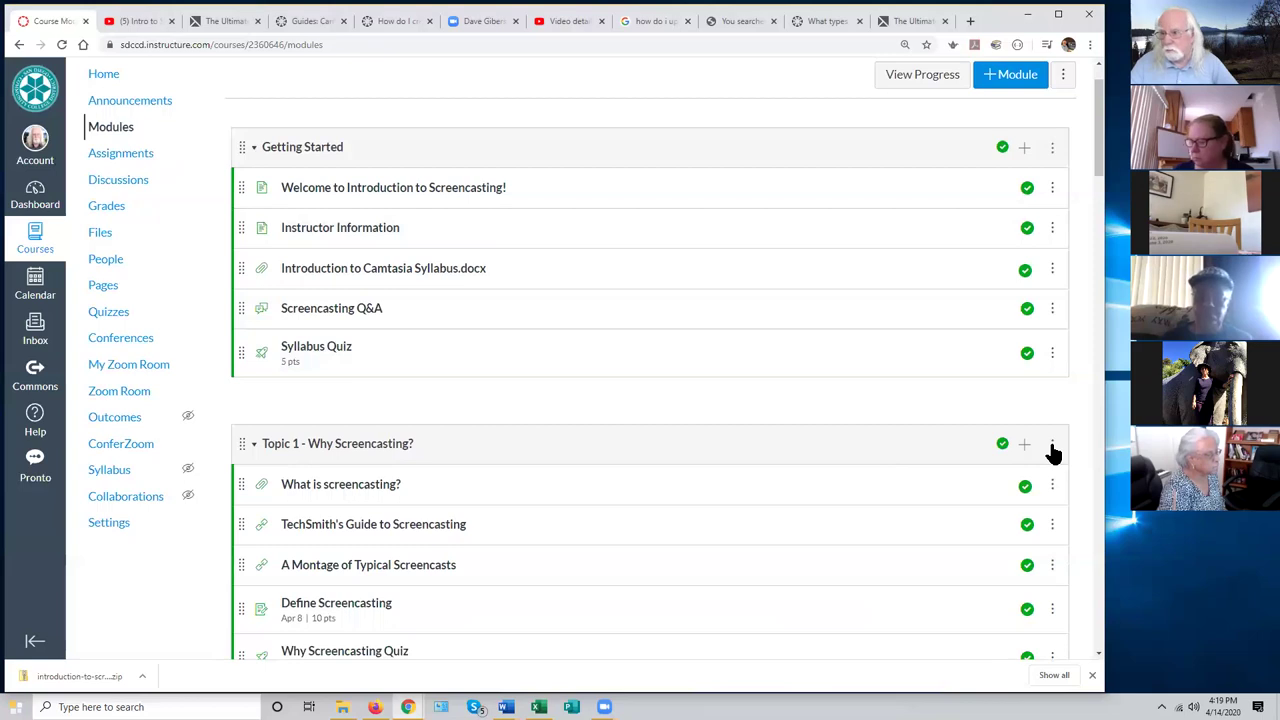
left_click(1052, 447)
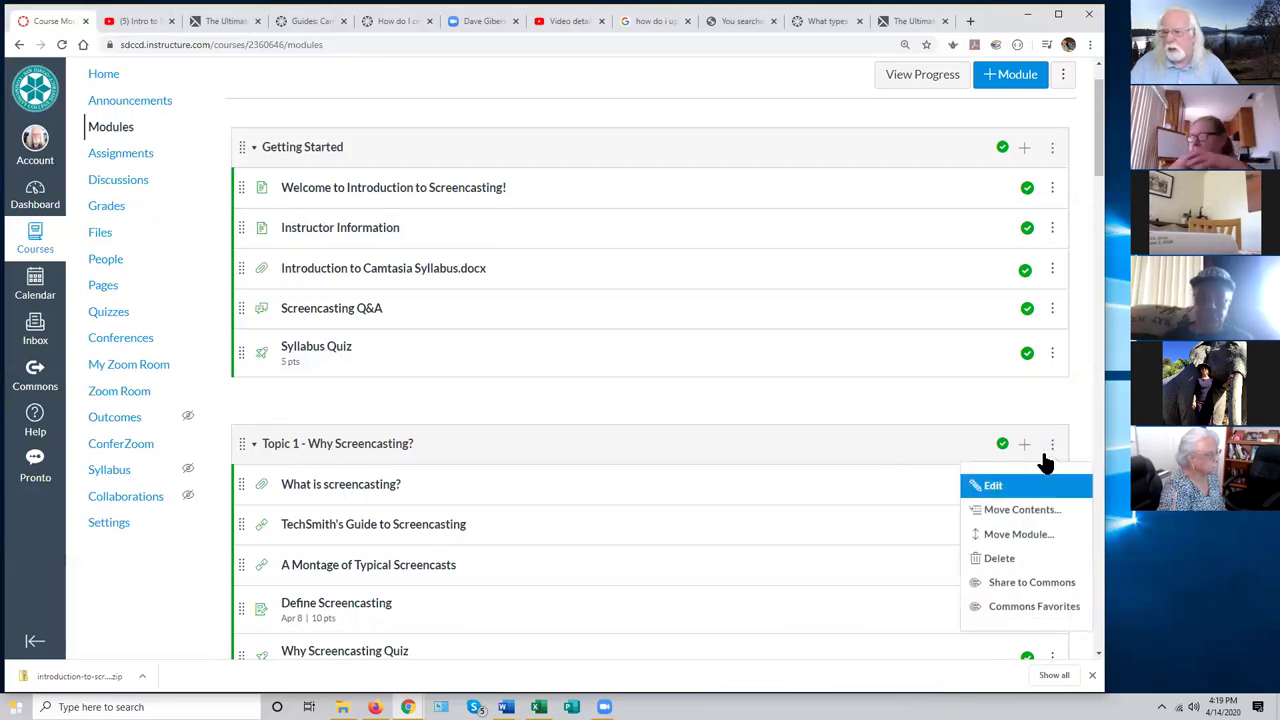
left_click(995, 486)
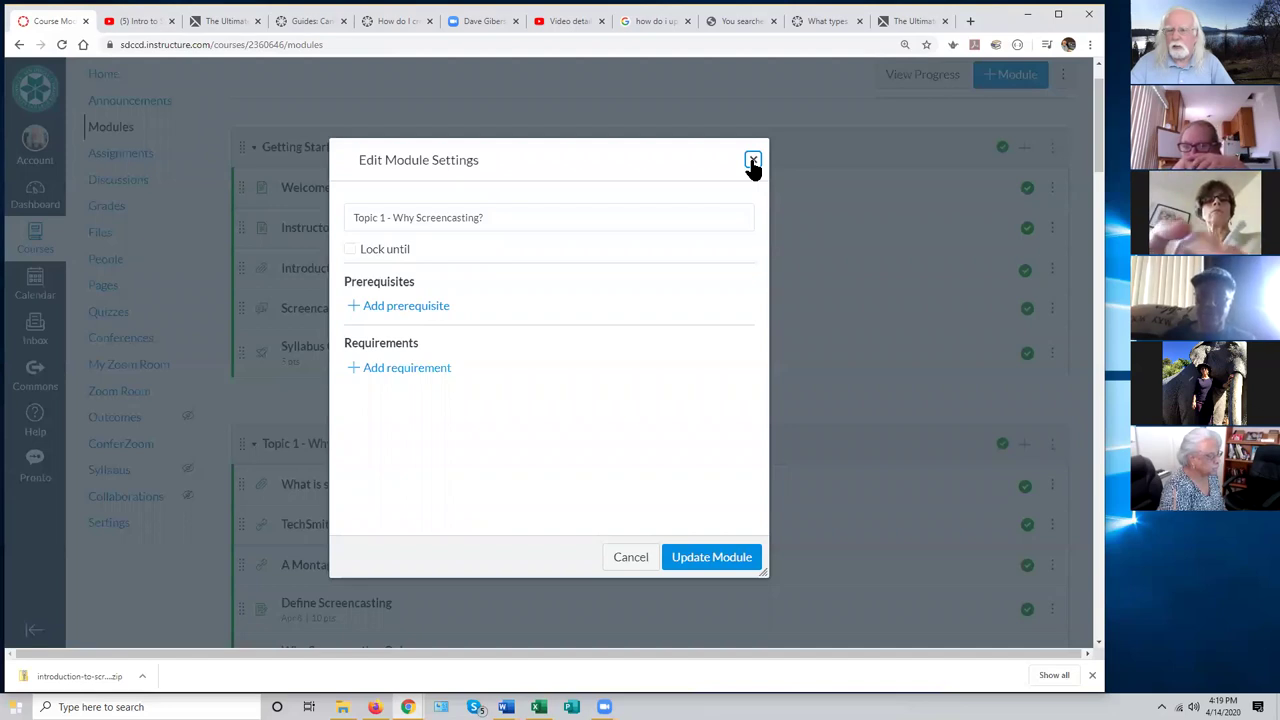
left_click(753, 162)
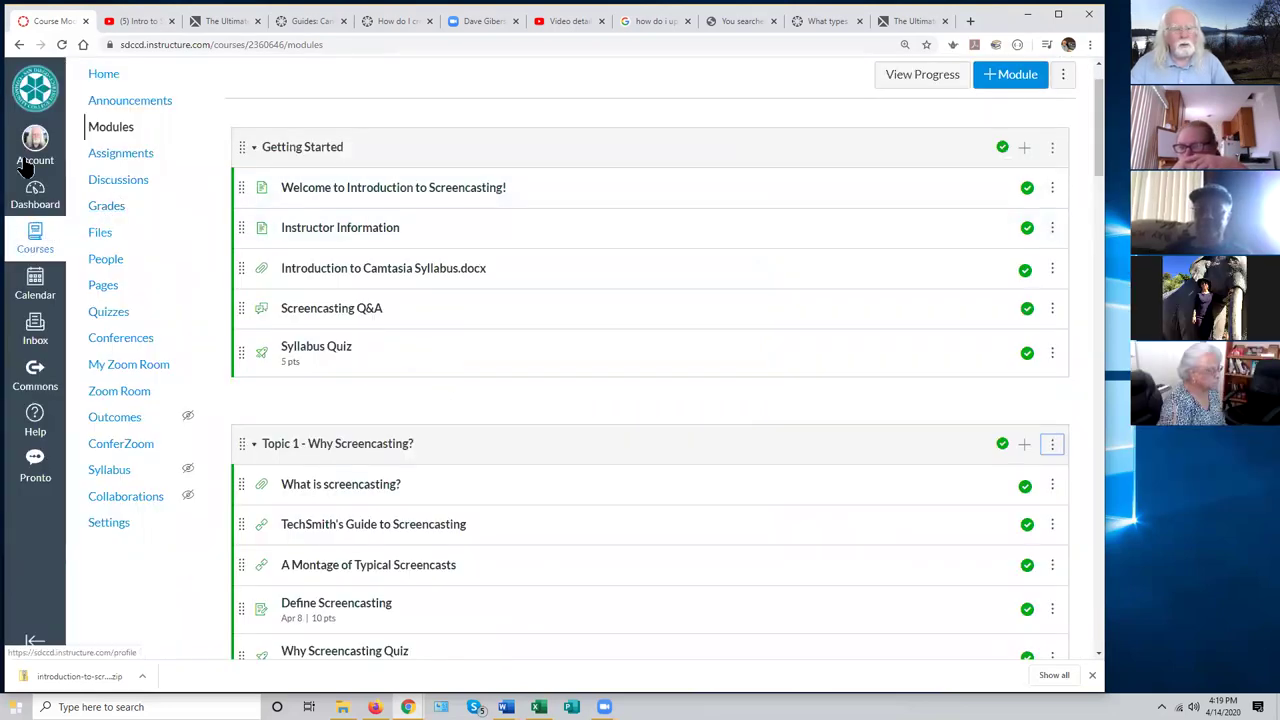
Return to the Dashboard and log out of the teacher account
left_click(35, 200)
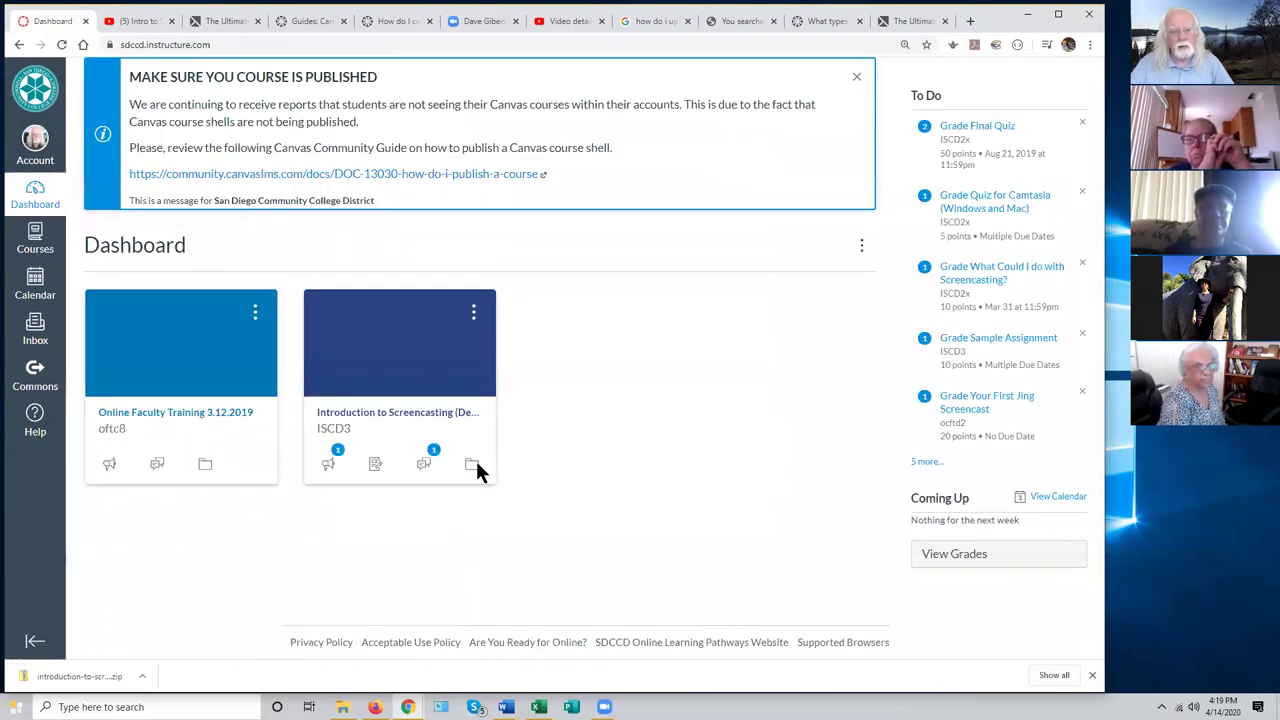
left_click(35, 143)
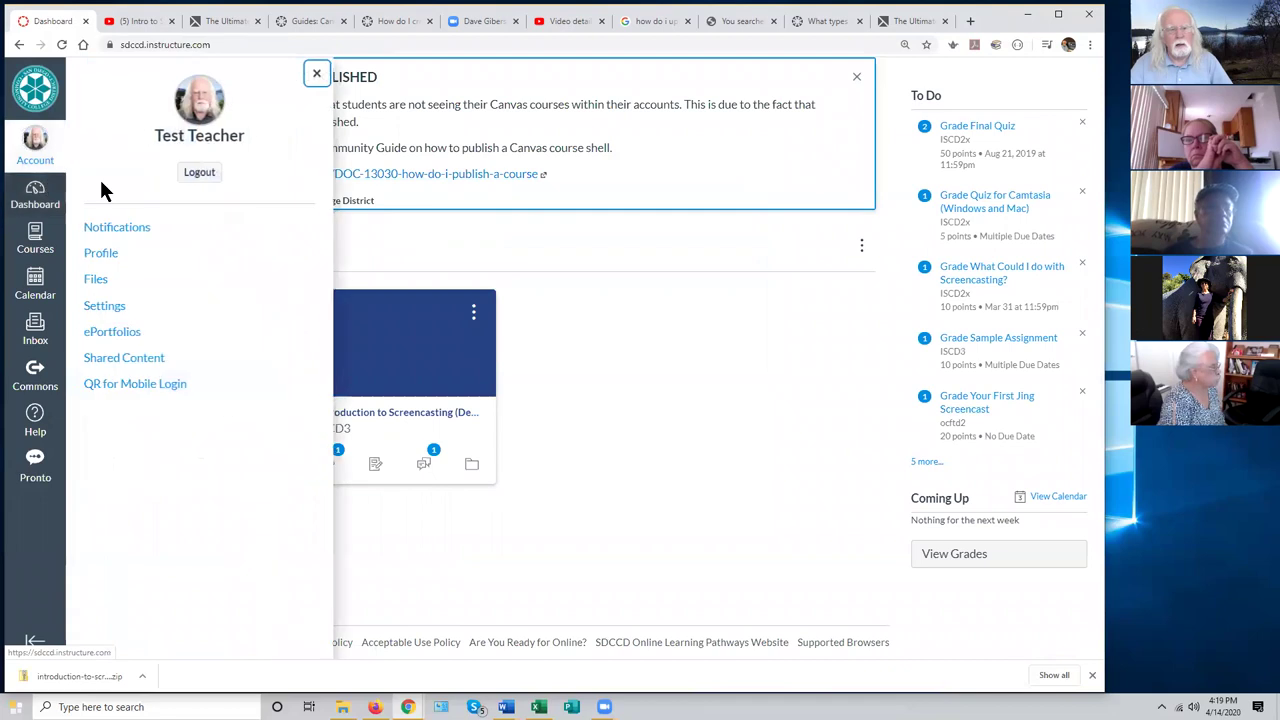
left_click(199, 172)
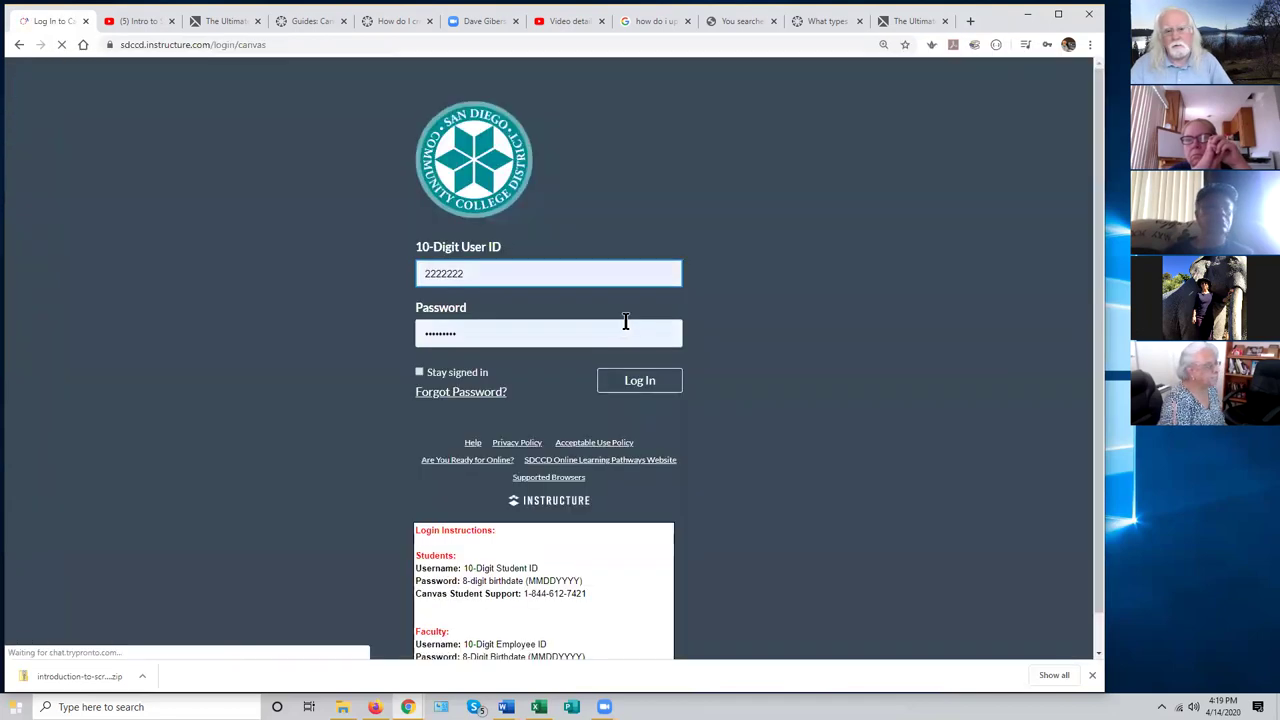
Sign in with a different saved login and scroll to the D-OFCP-2019-2020 course card
left_click(468, 273)
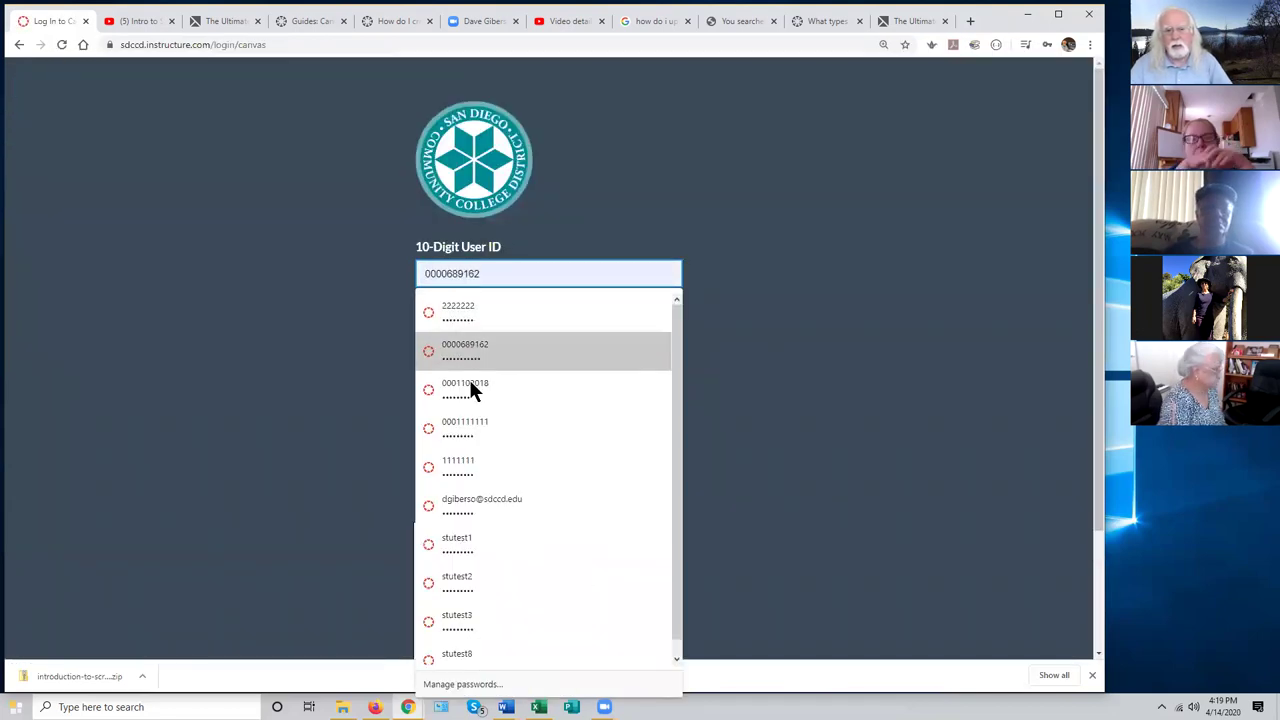
left_click(463, 463)
left_click(629, 386)
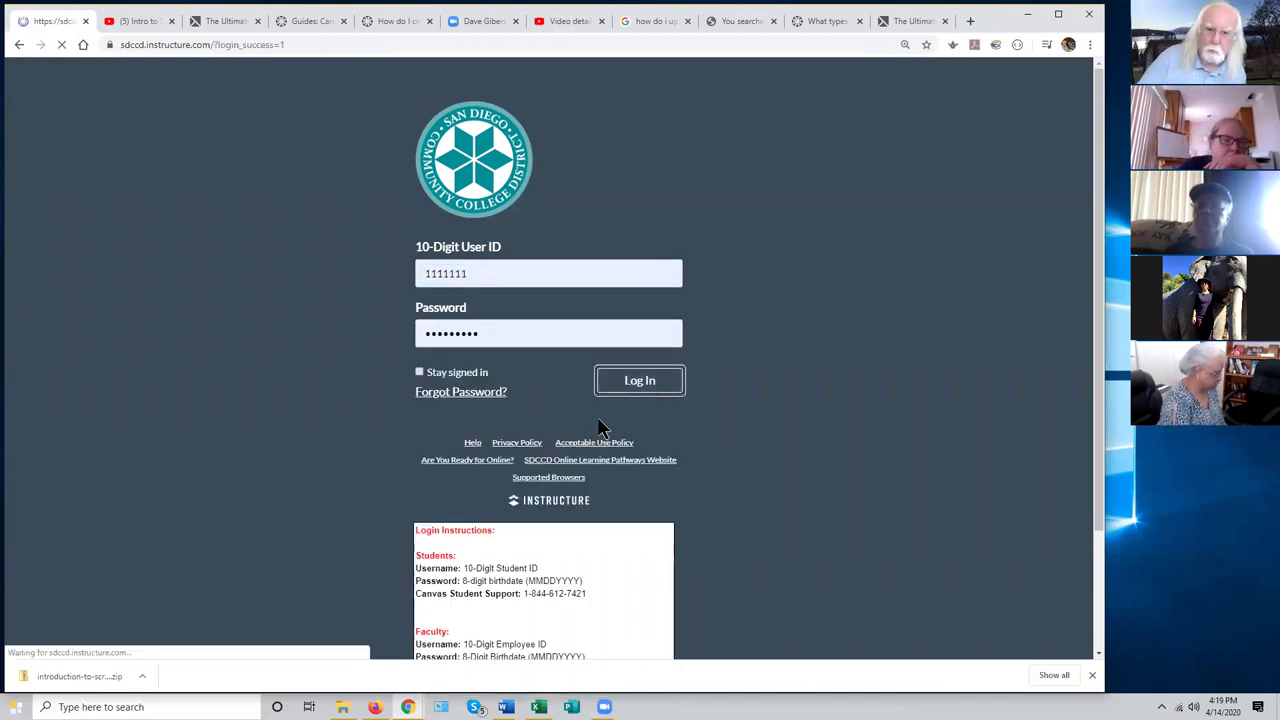
scroll(855, 478, "down", 3)
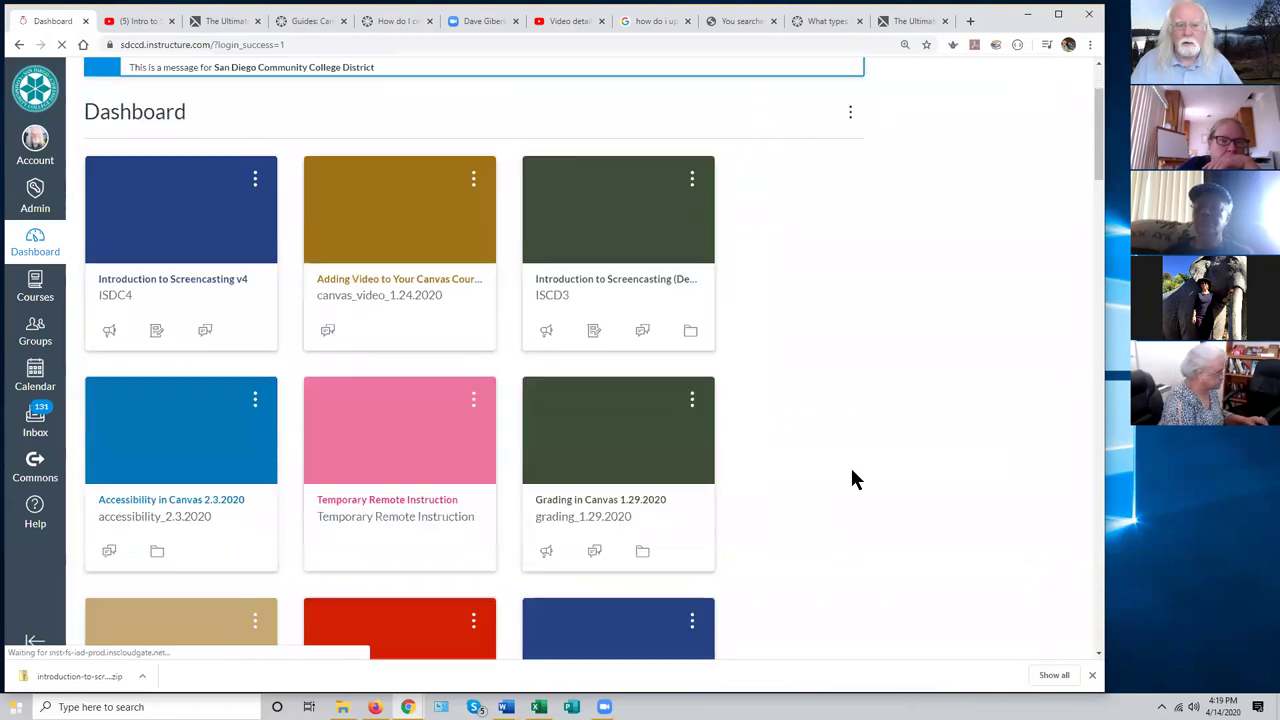
scroll(853, 473, "down", 5)
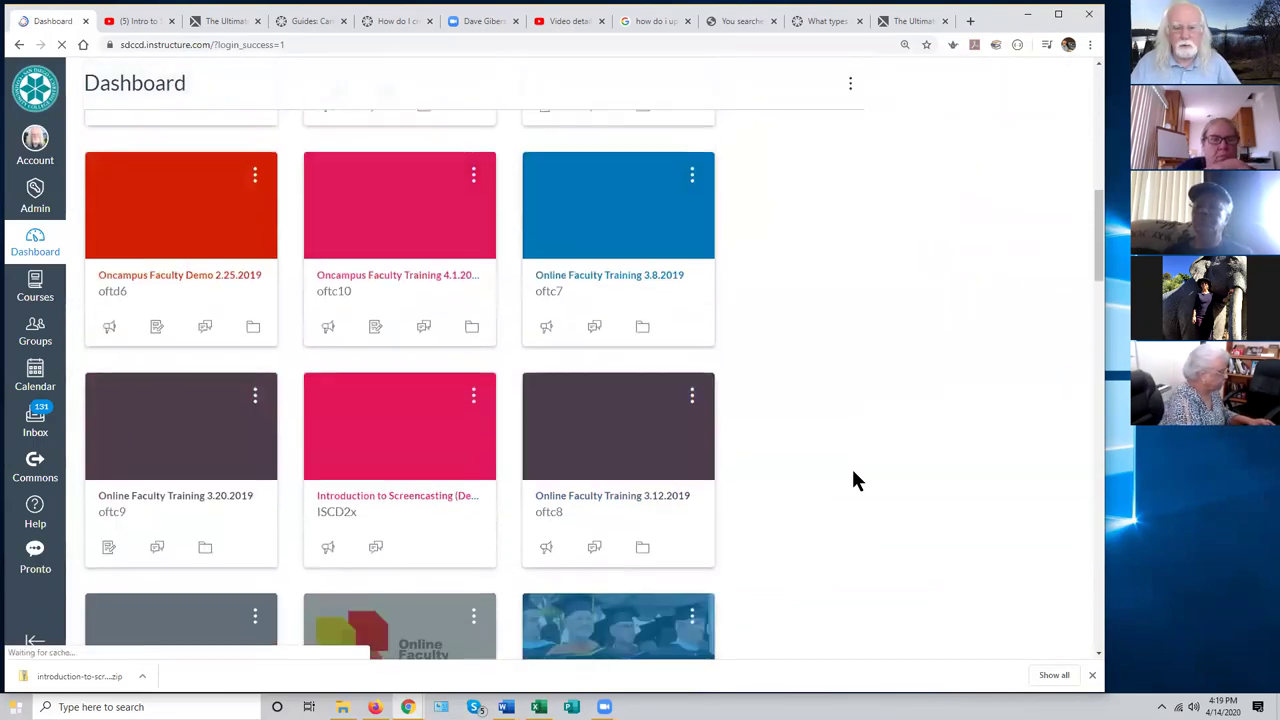
scroll(853, 481, "down", 7)
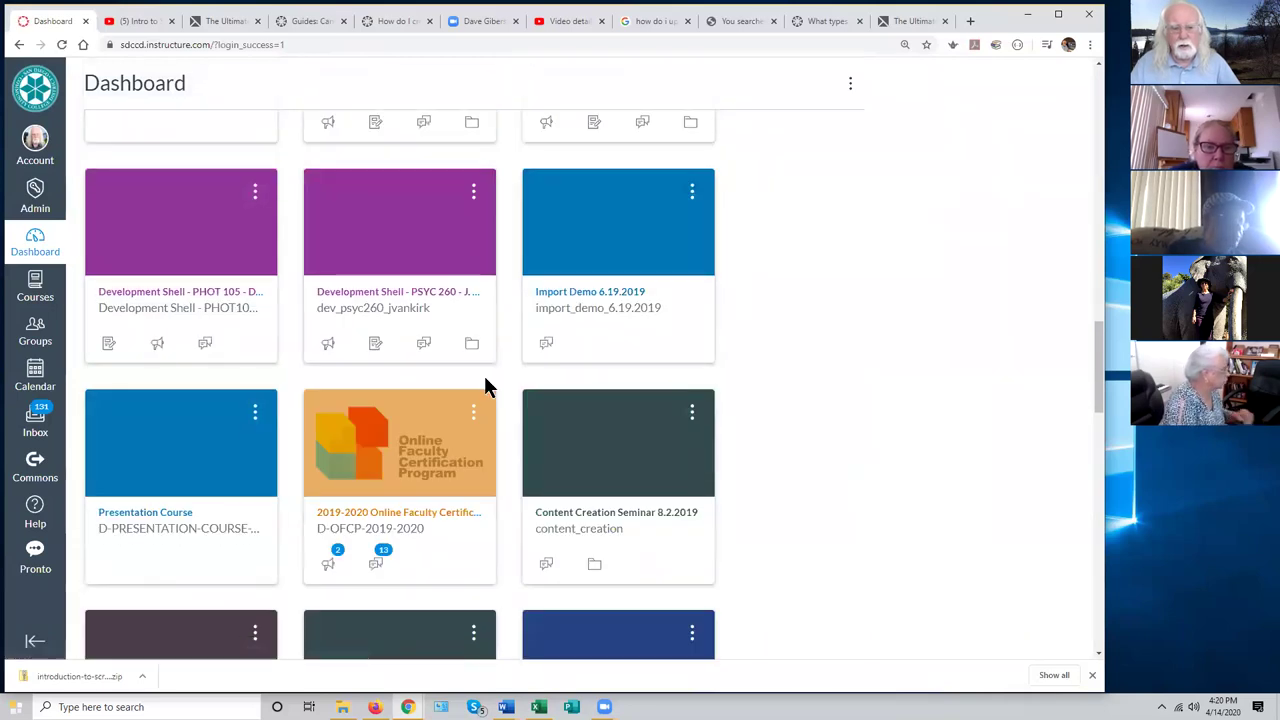
Open the D-OFCP-2019-2020 course and reach its Modules via the Module 1 link
left_click(465, 498)
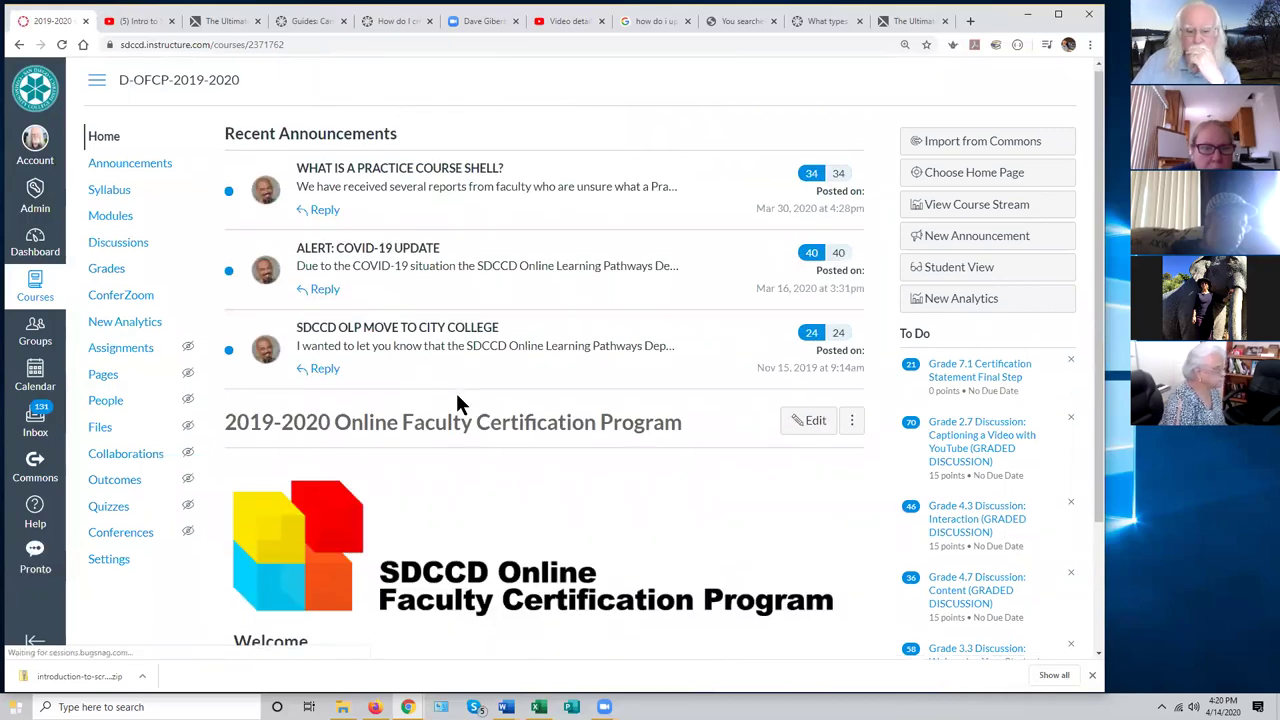
scroll(457, 400, "down", 3)
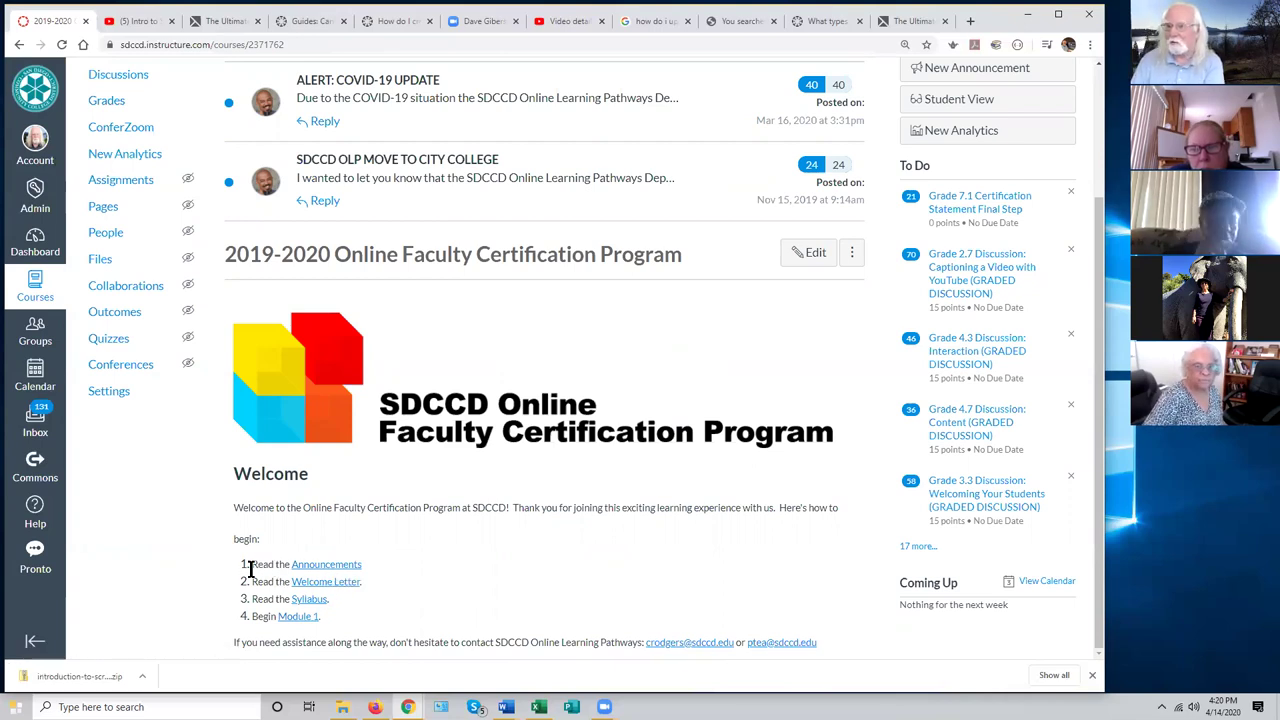
left_click(297, 618)
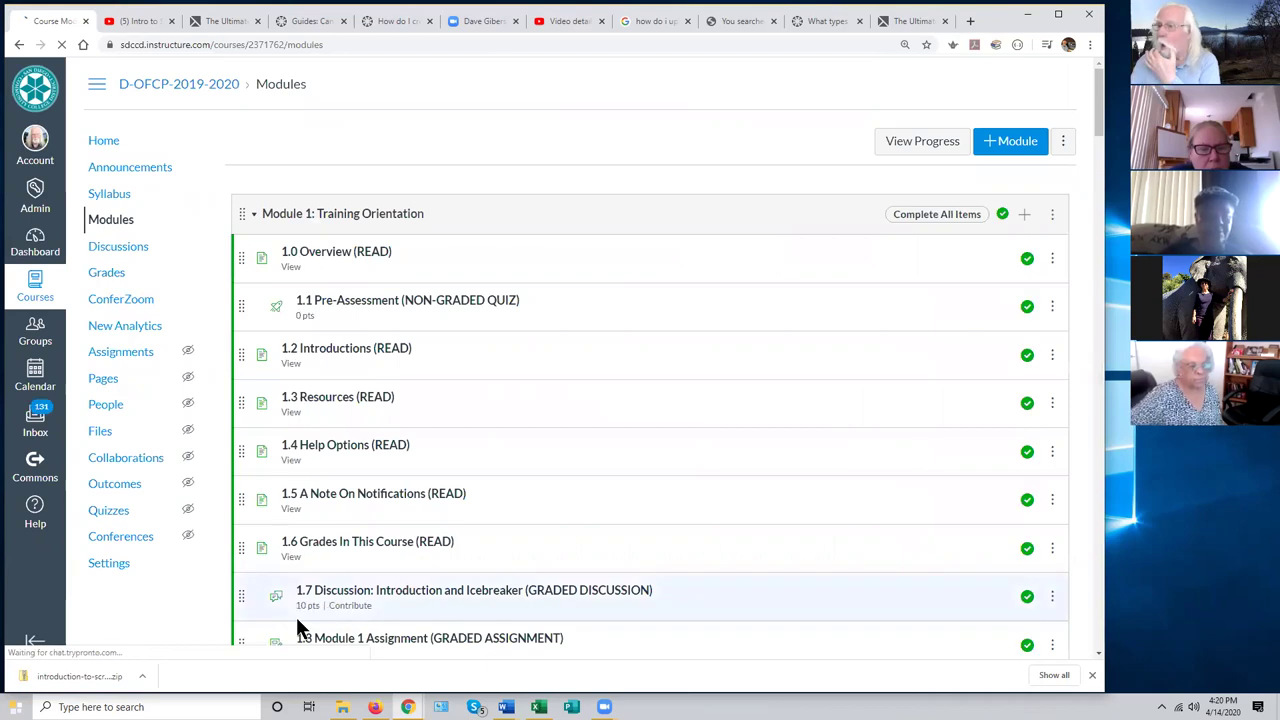
Look over Module 1 and Module 2 items and prerequisites, then return to the course home
scroll(653, 506, "down", 5)
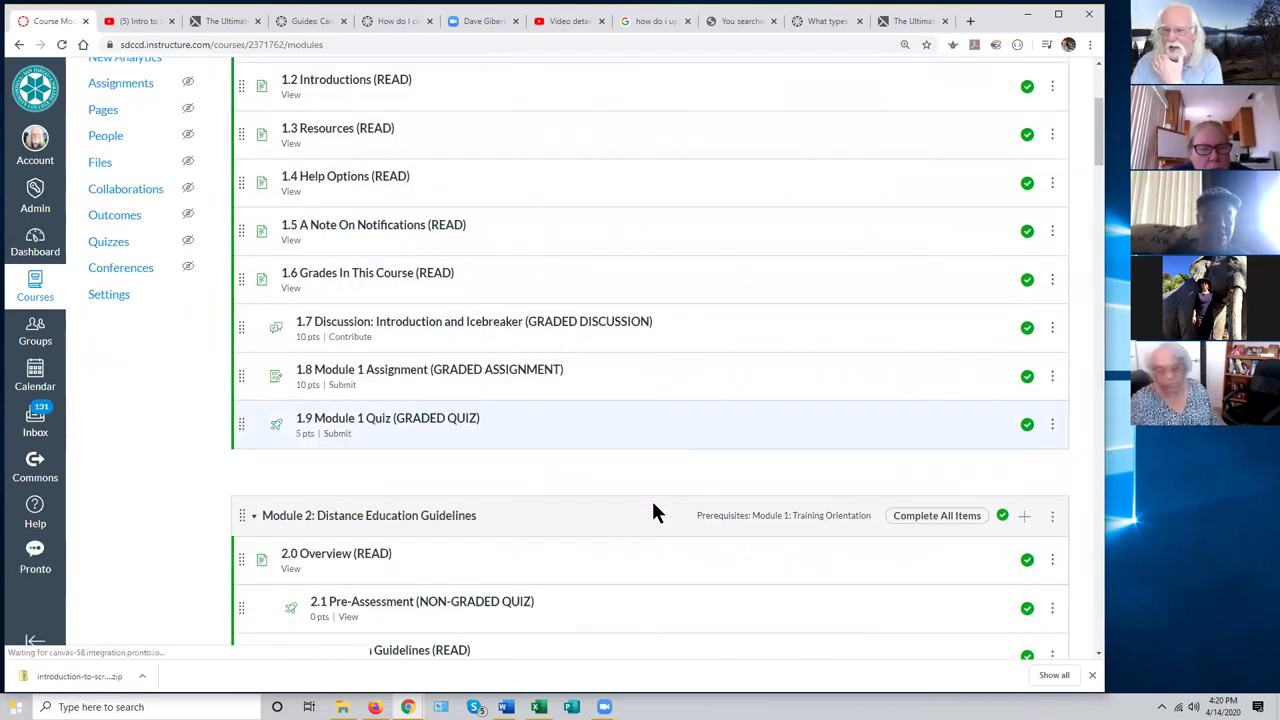
scroll(653, 506, "down", 8)
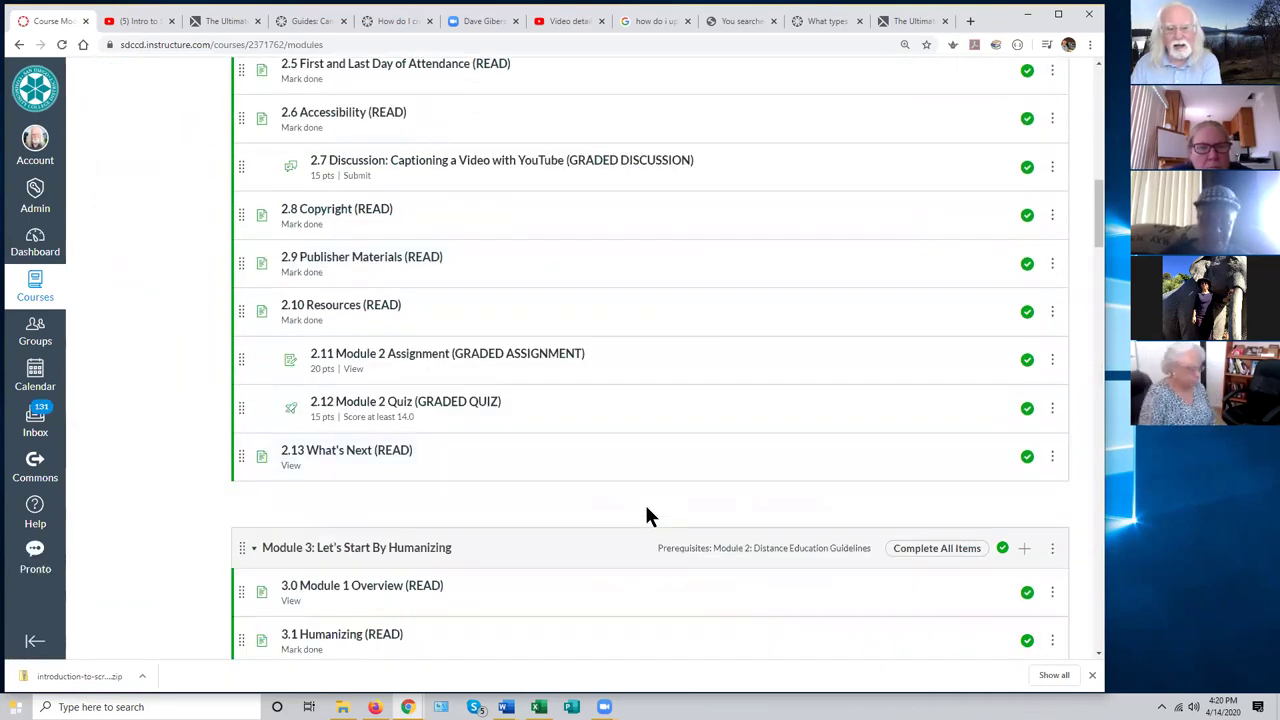
scroll(646, 512, "down", 4)
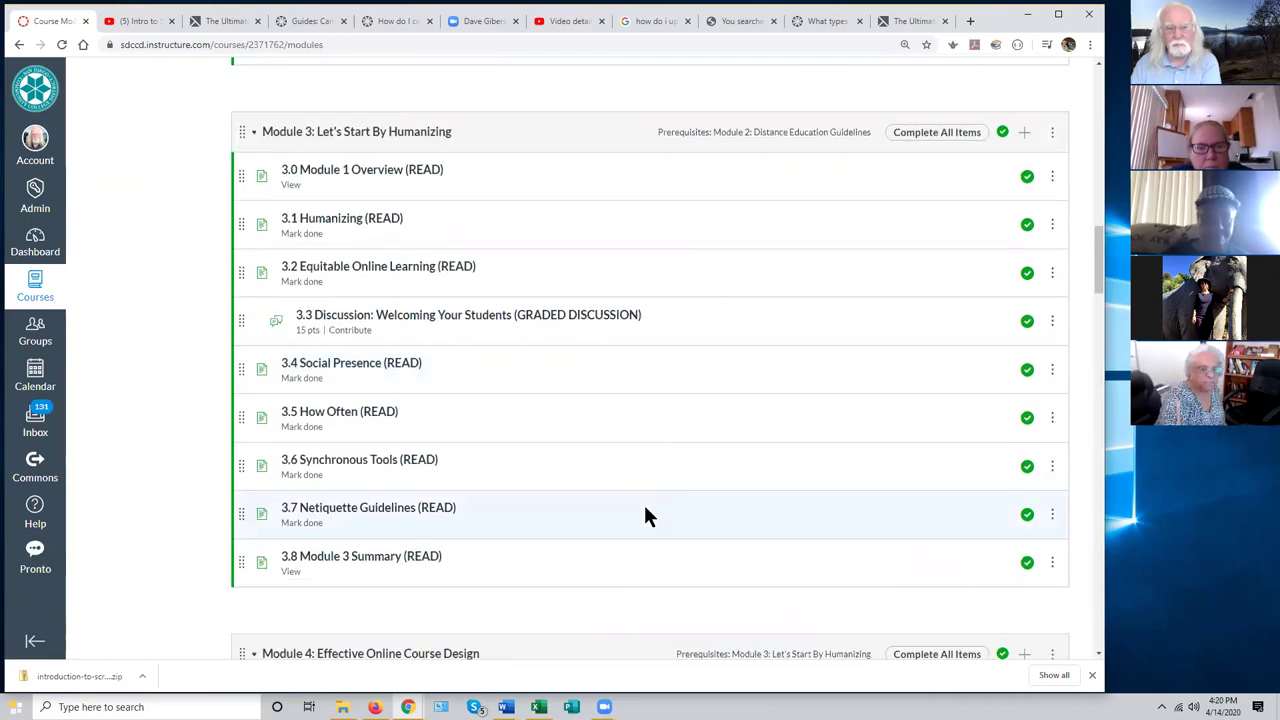
scroll(645, 512, "up", 16)
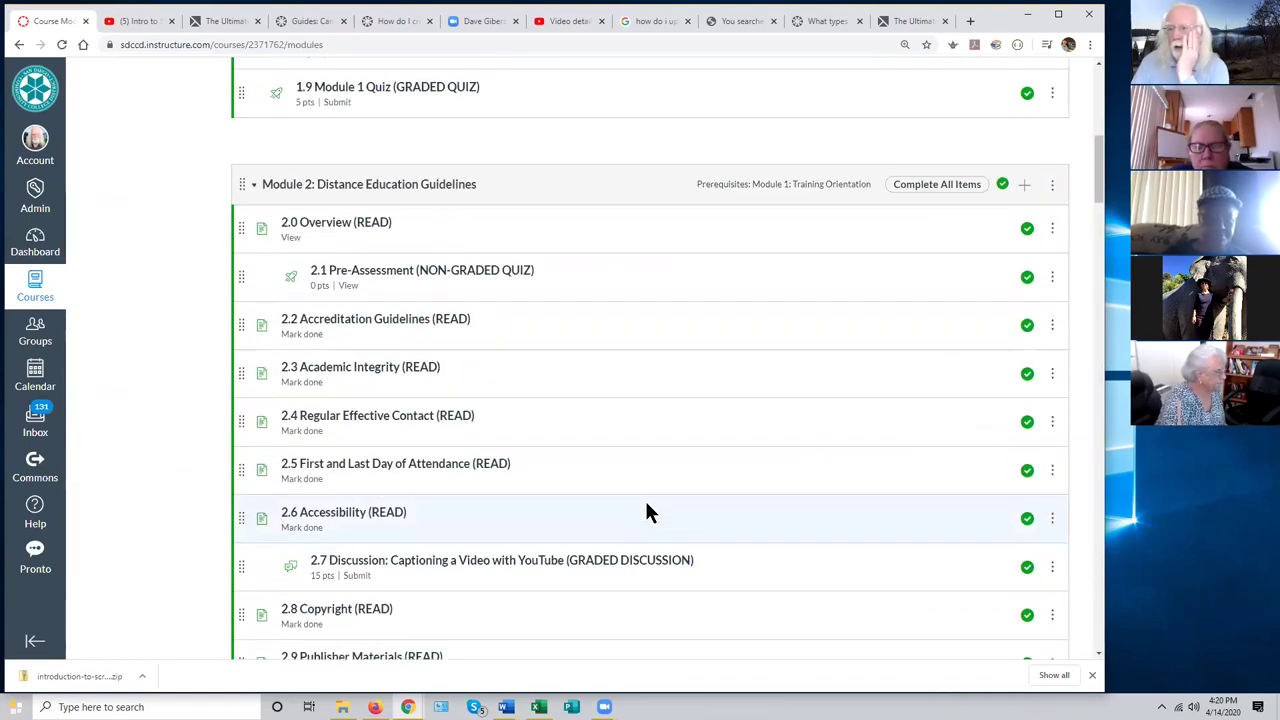
scroll(647, 503, "up", 3)
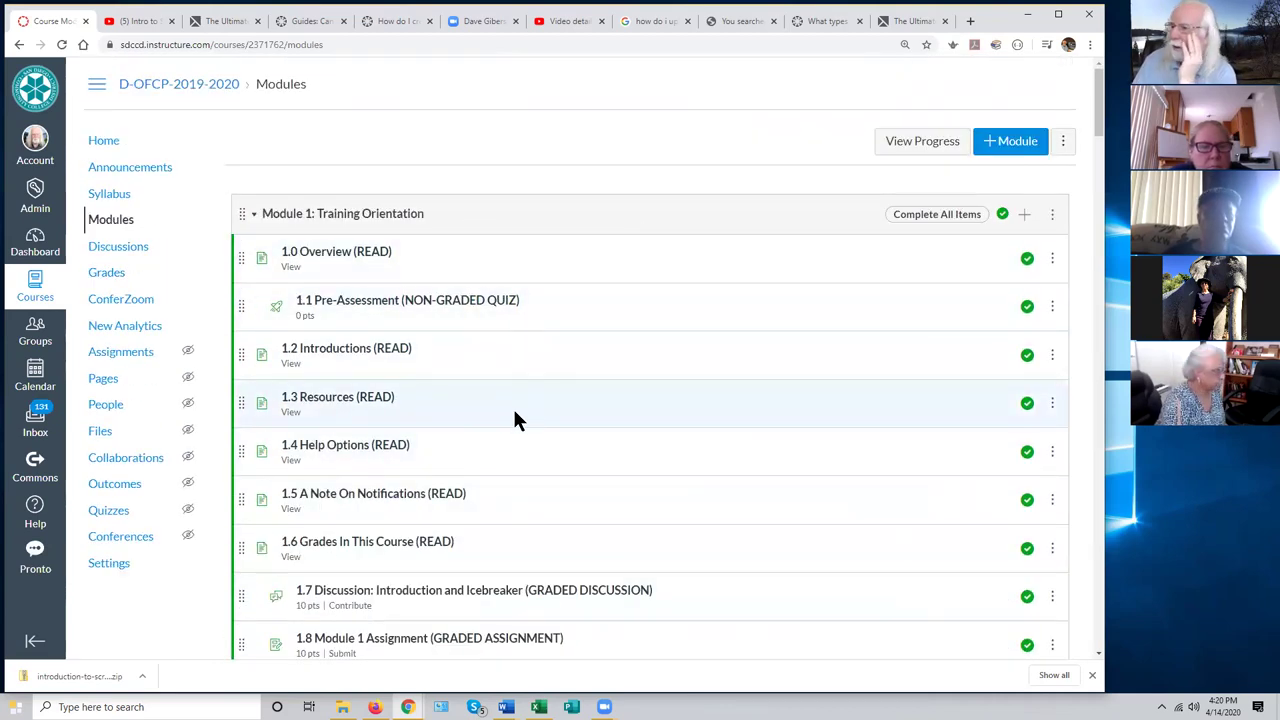
scroll(515, 420, "down", 5)
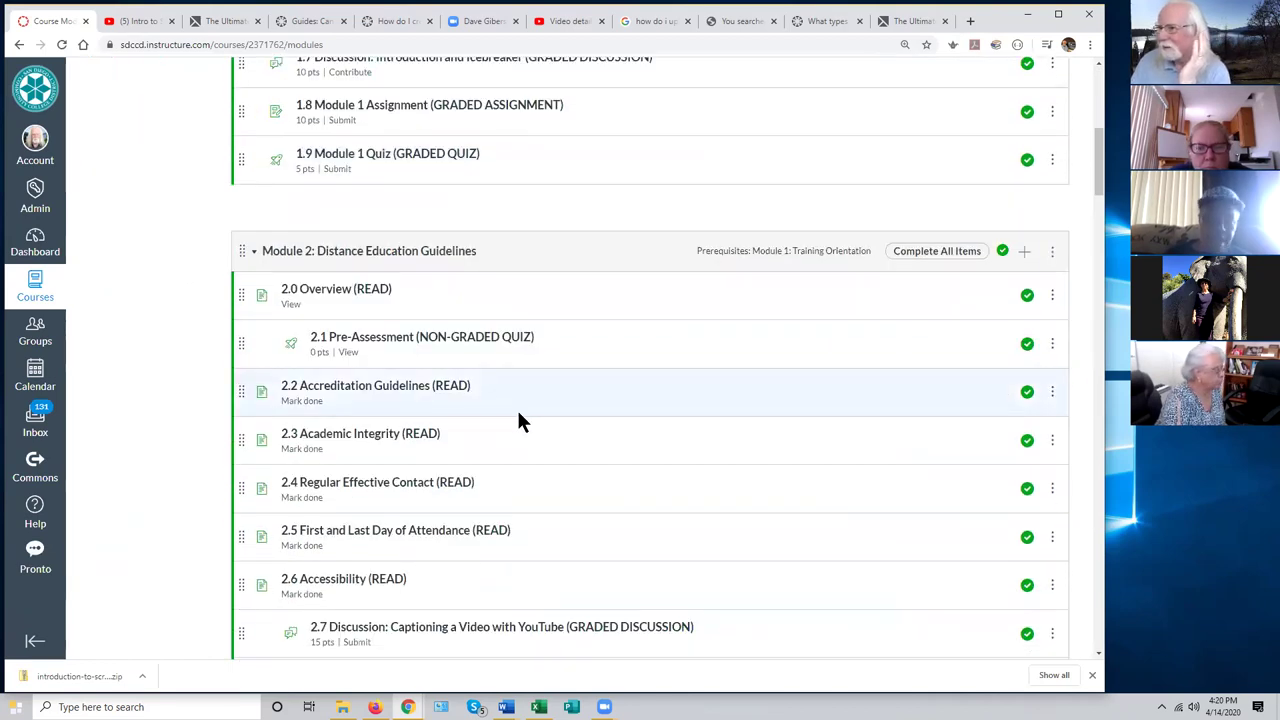
scroll(518, 407, "up", 2)
scroll(477, 323, "up", 3)
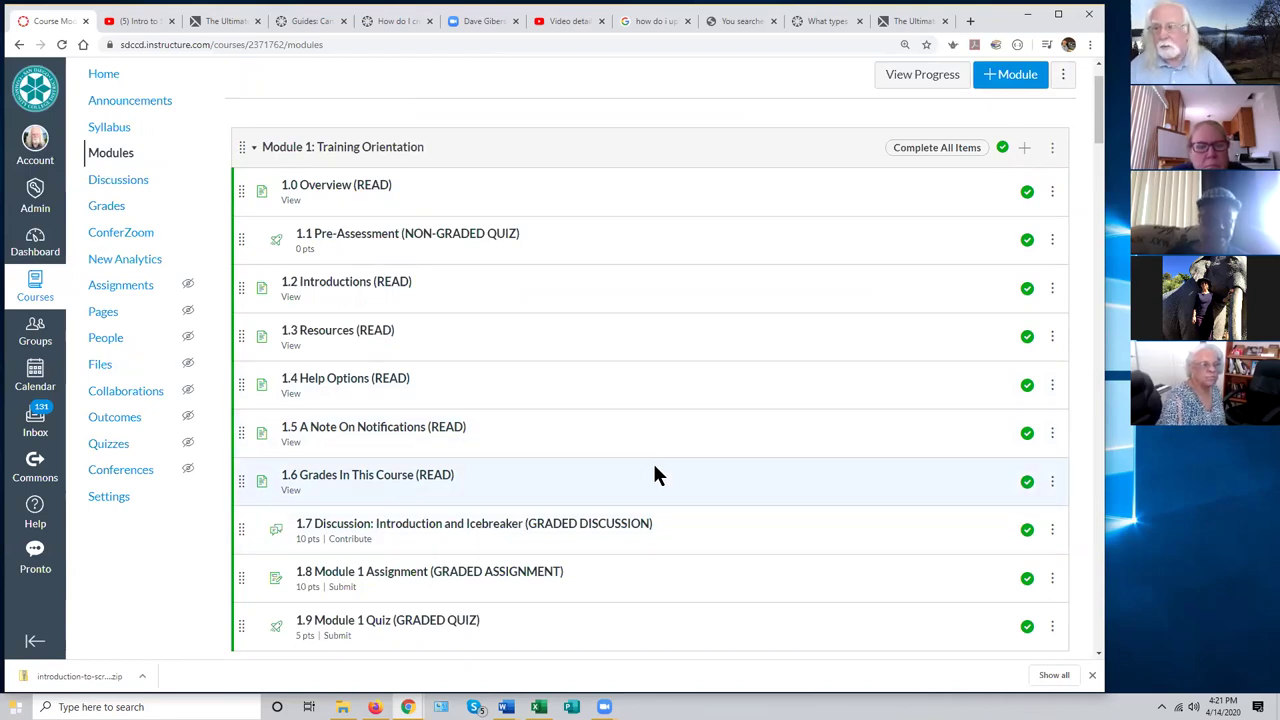
scroll(655, 475, "down", 5)
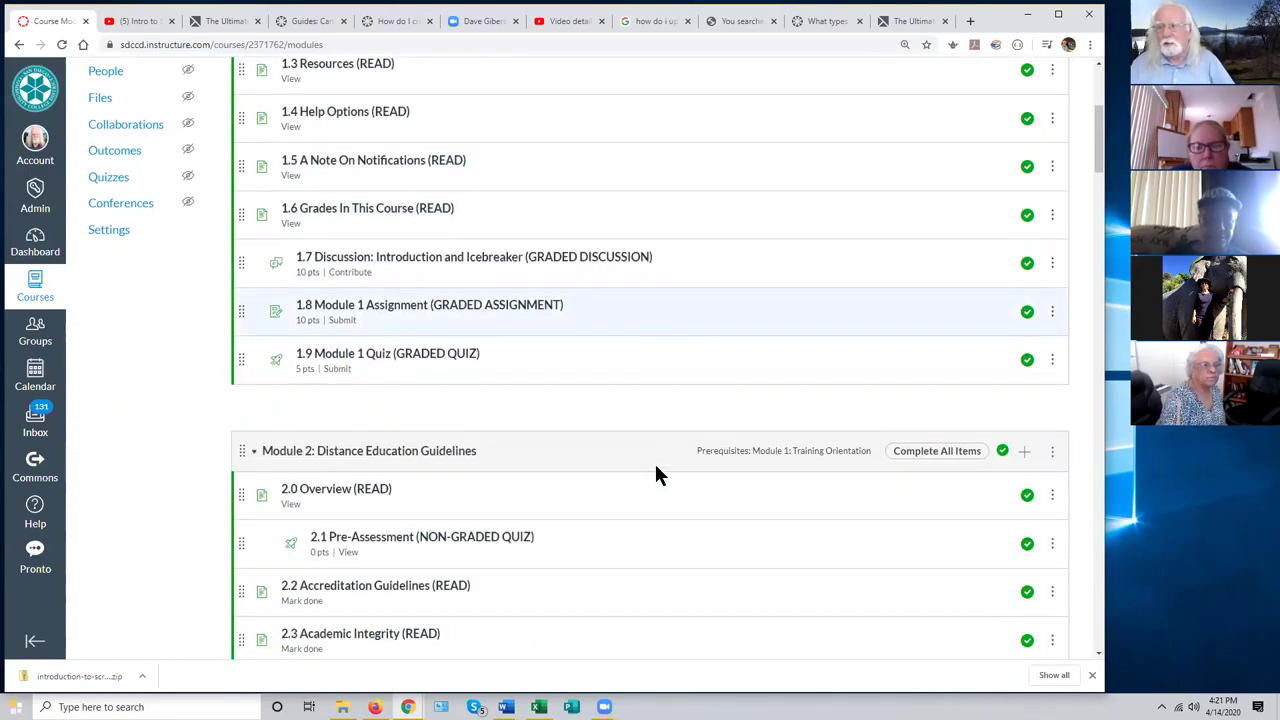
scroll(655, 475, "down", 1)
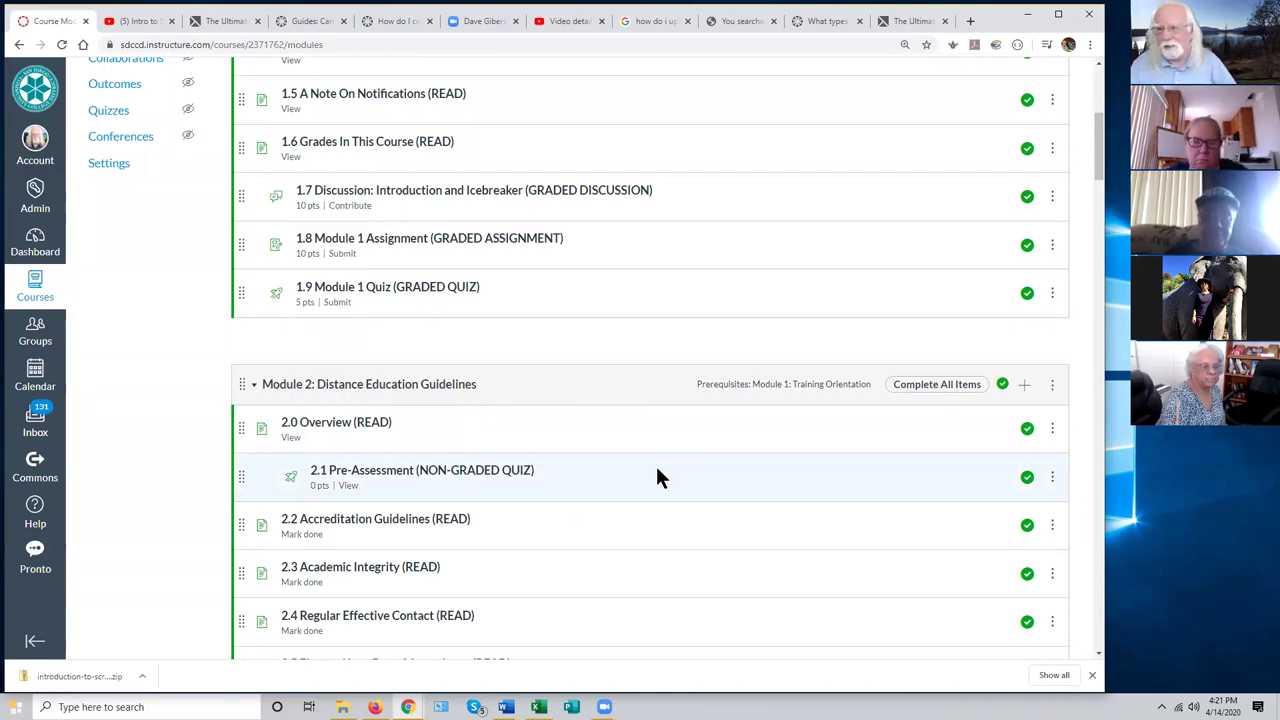
scroll(655, 478, "down", 3)
scroll(656, 478, "up", 3)
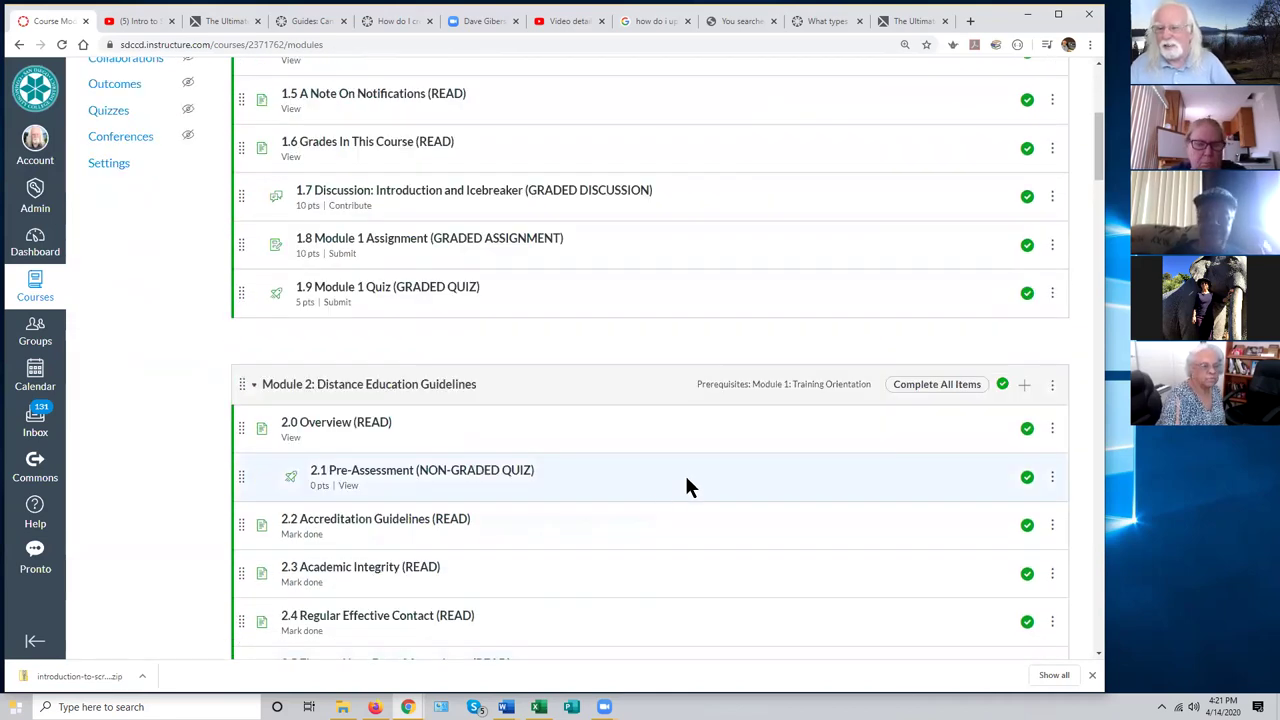
scroll(700, 478, "up", 6)
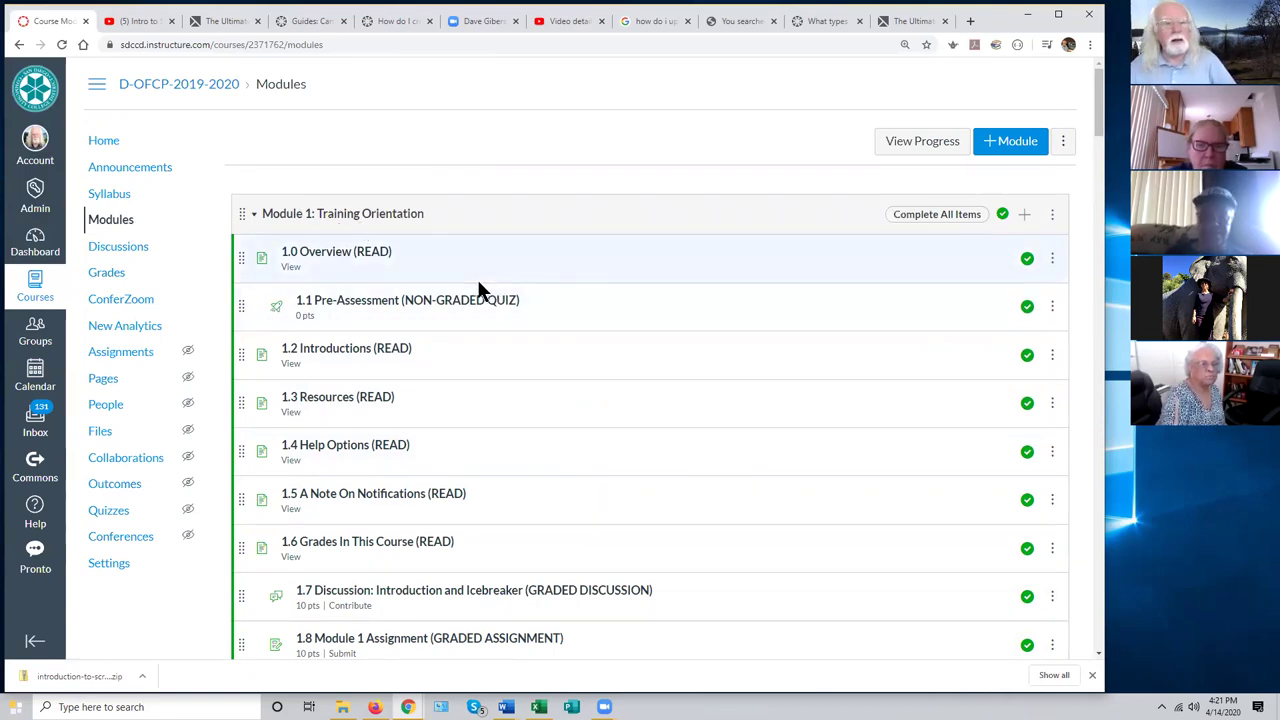
left_click(104, 141)
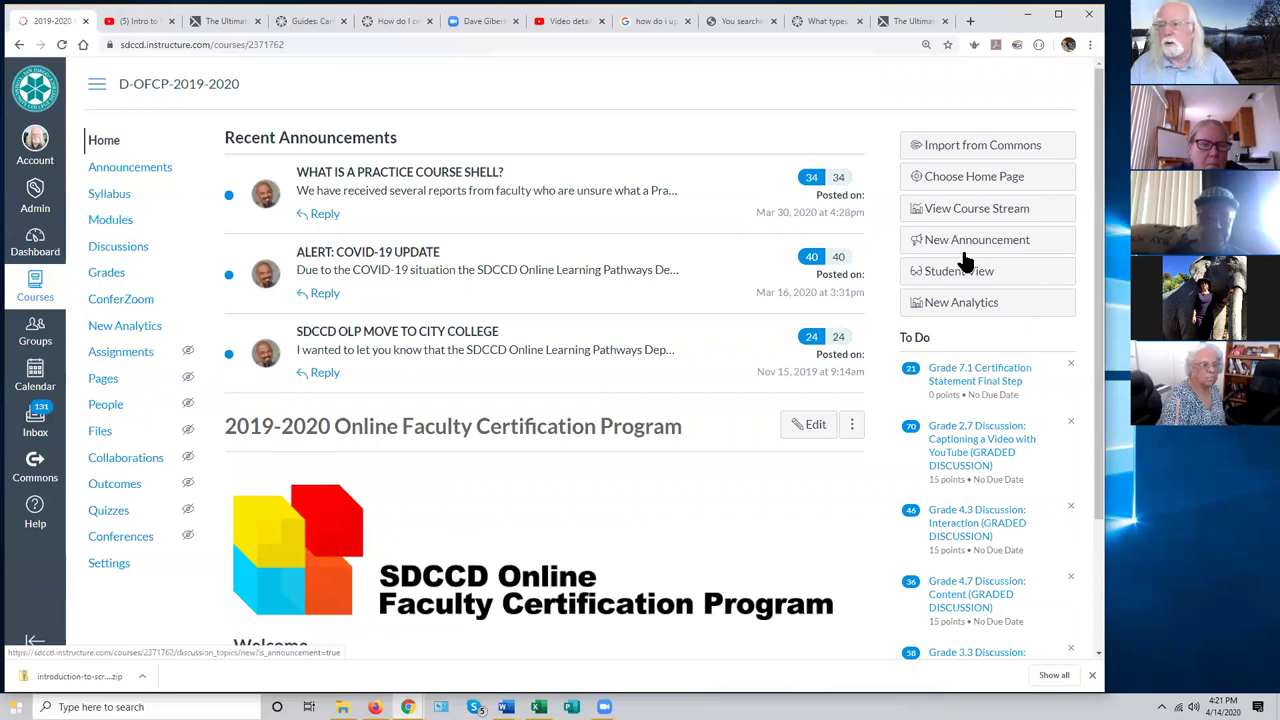
Enter Student View and open D-OFCP-2019-2020 Modules through the Module 1 link in Welcome
left_click(966, 276)
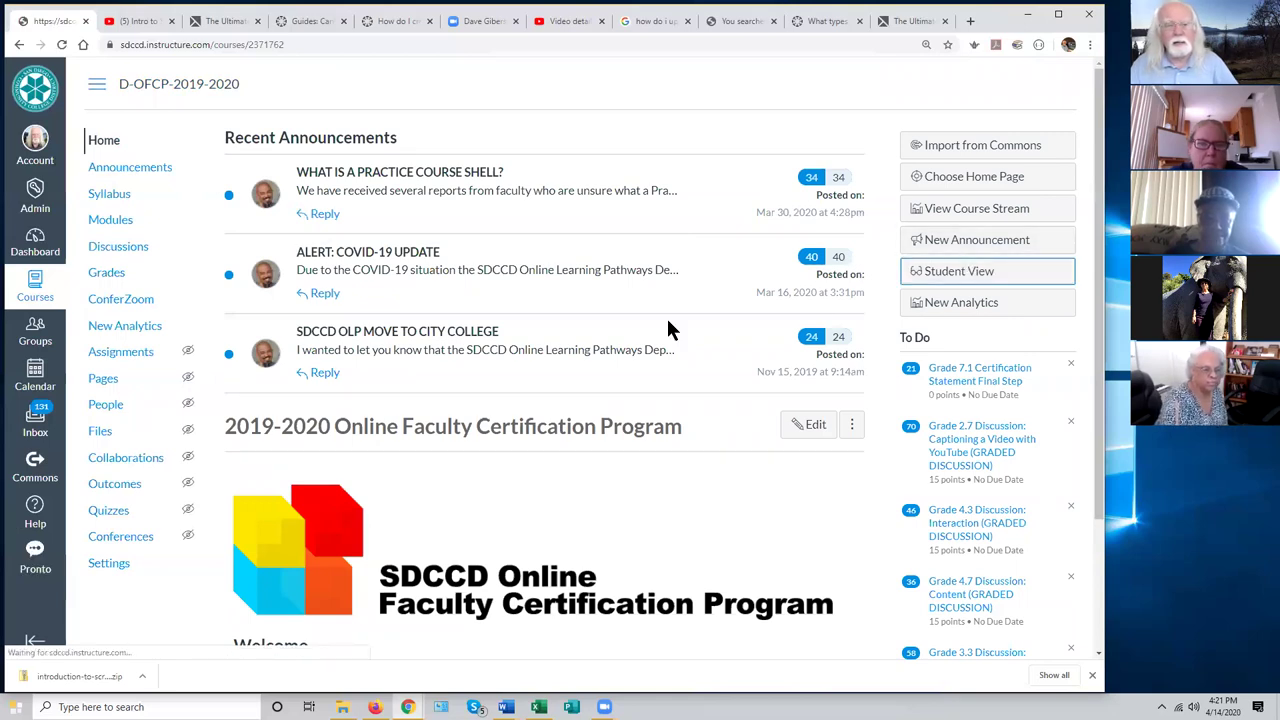
scroll(545, 354, "down", 3)
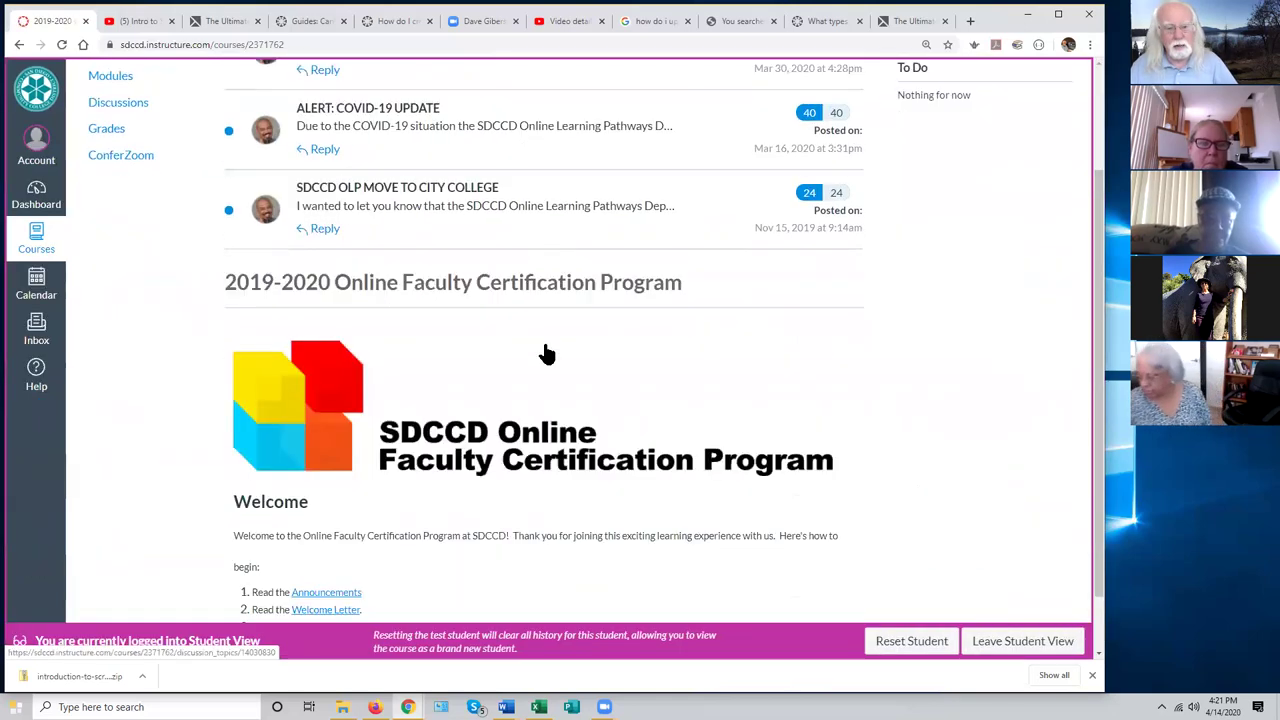
left_click(298, 572)
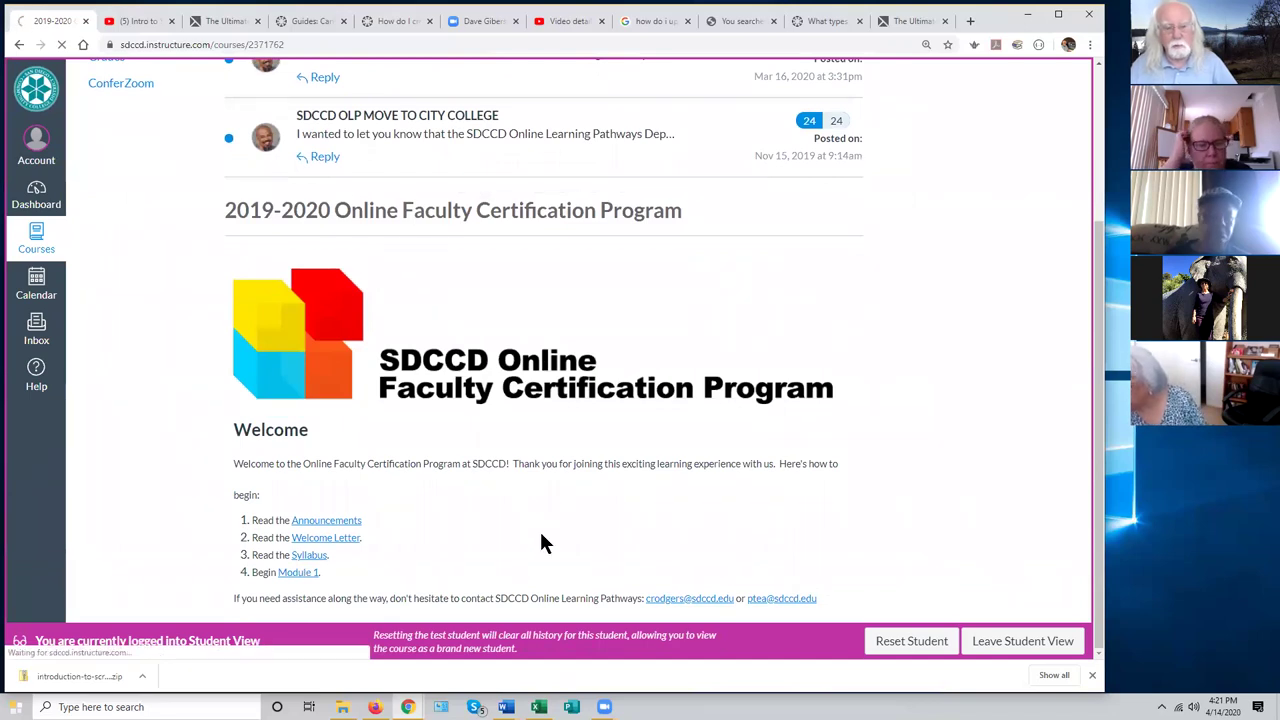
scroll(600, 490, "down", 5)
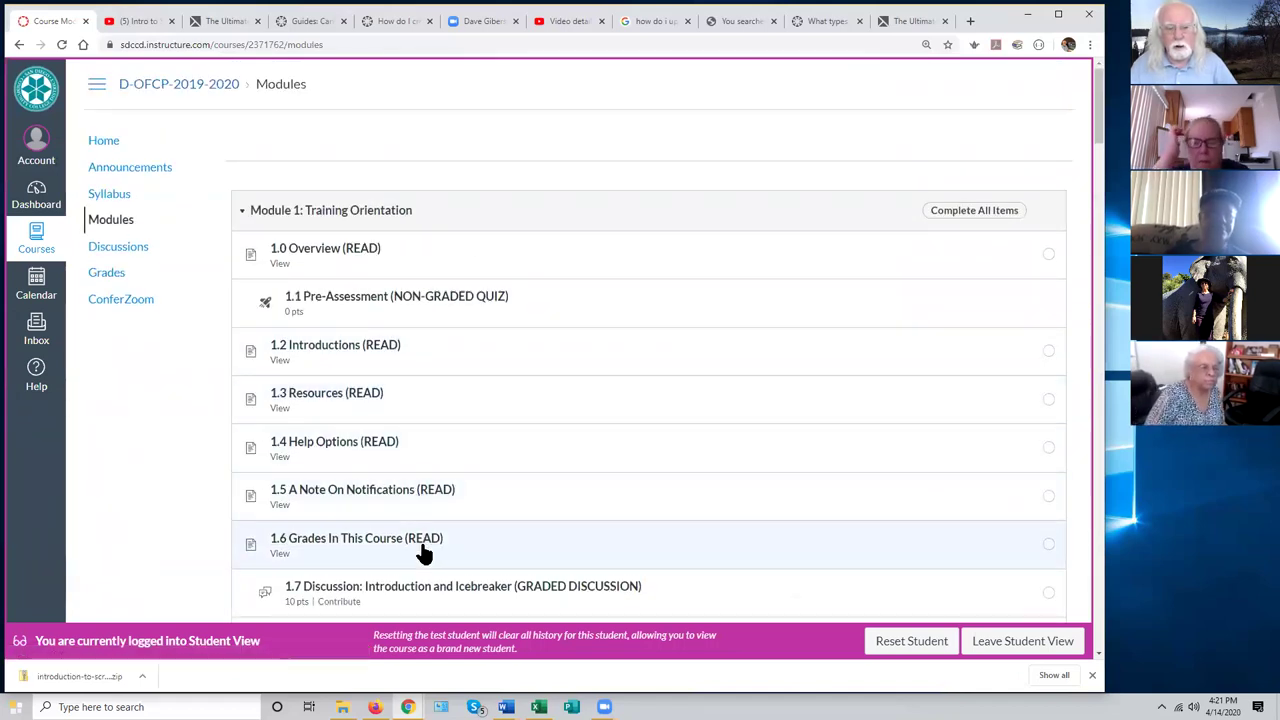
scroll(428, 548, "down", 2)
scroll(428, 540, "down", 2)
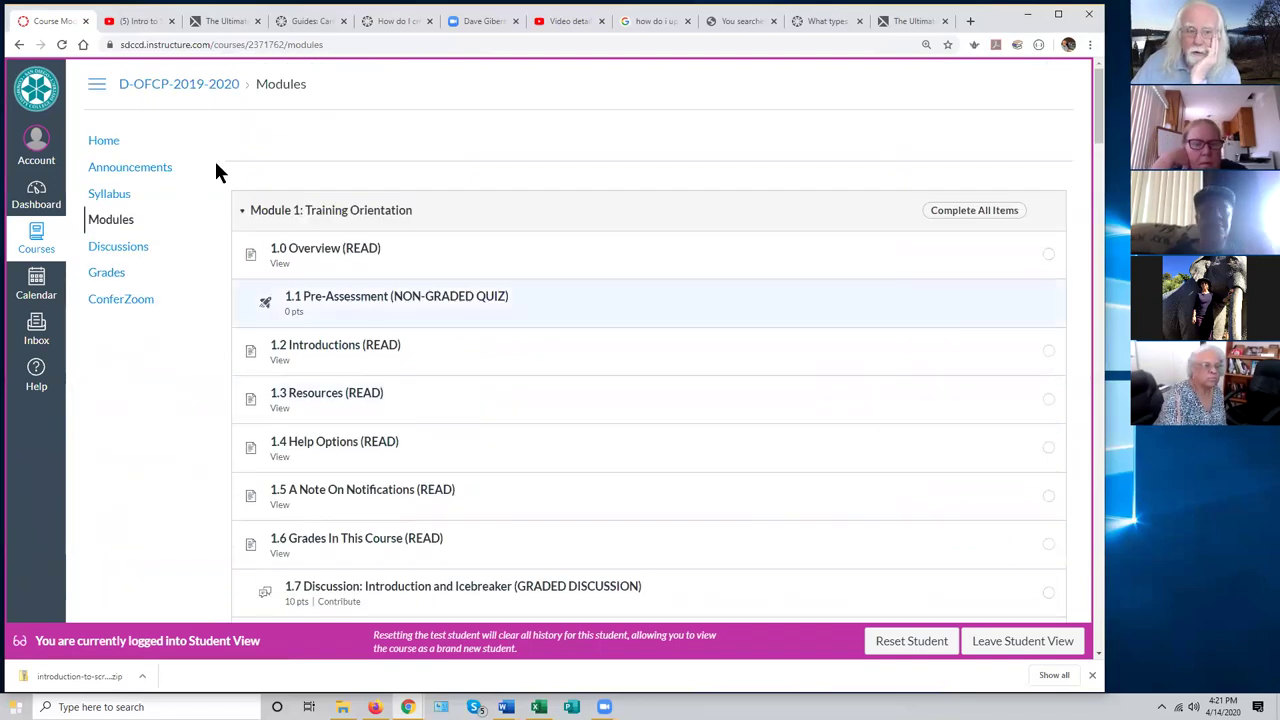
left_click(100, 145)
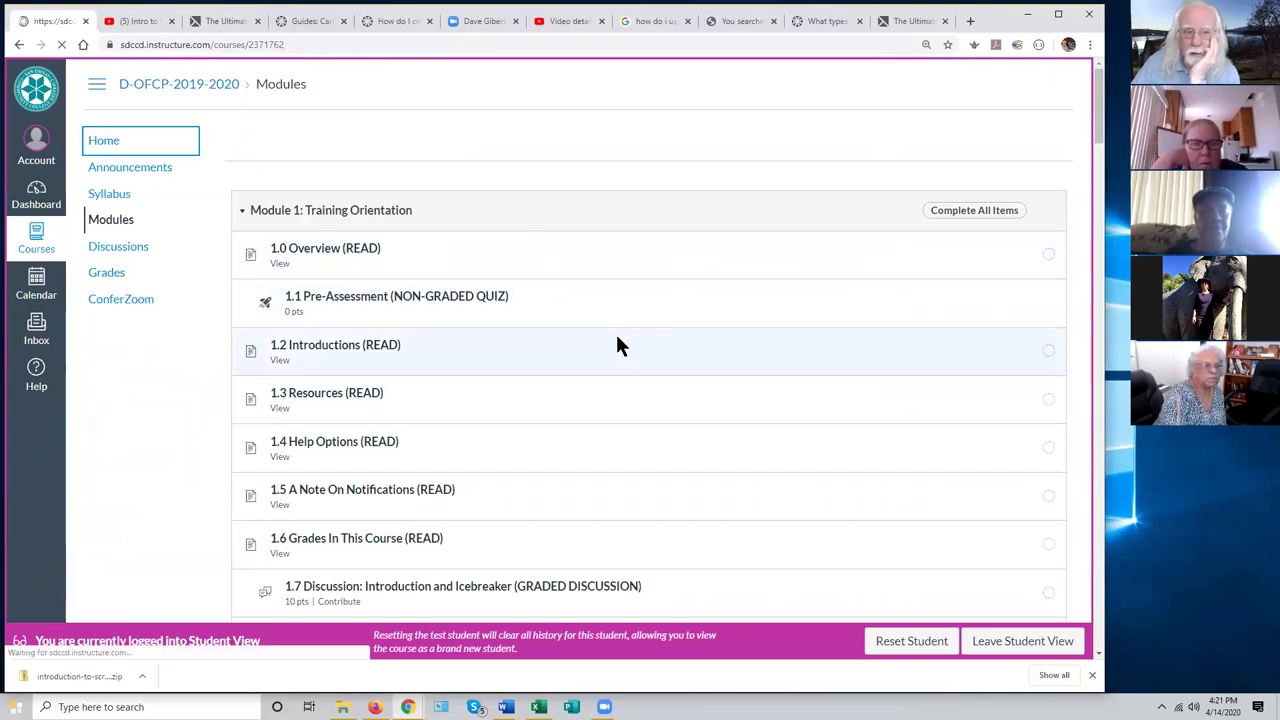
scroll(664, 407, "down", 2)
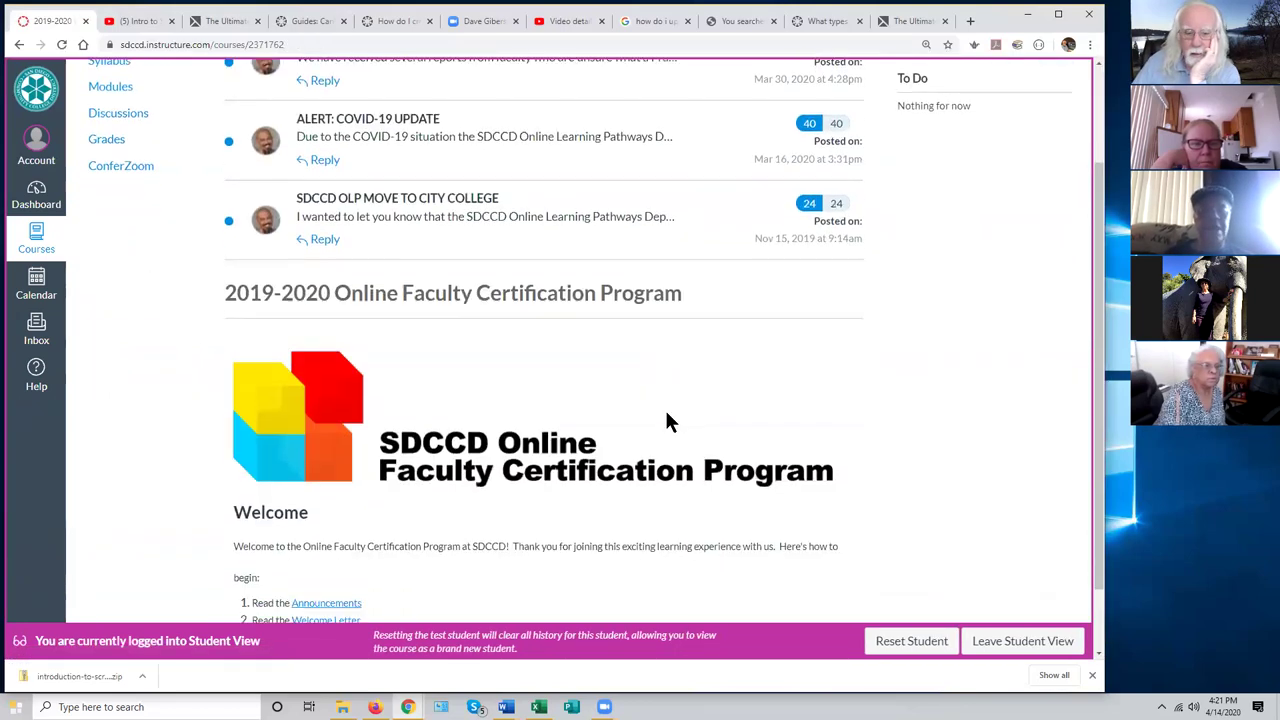
scroll(664, 406, "down", 1)
scroll(666, 410, "down", 1)
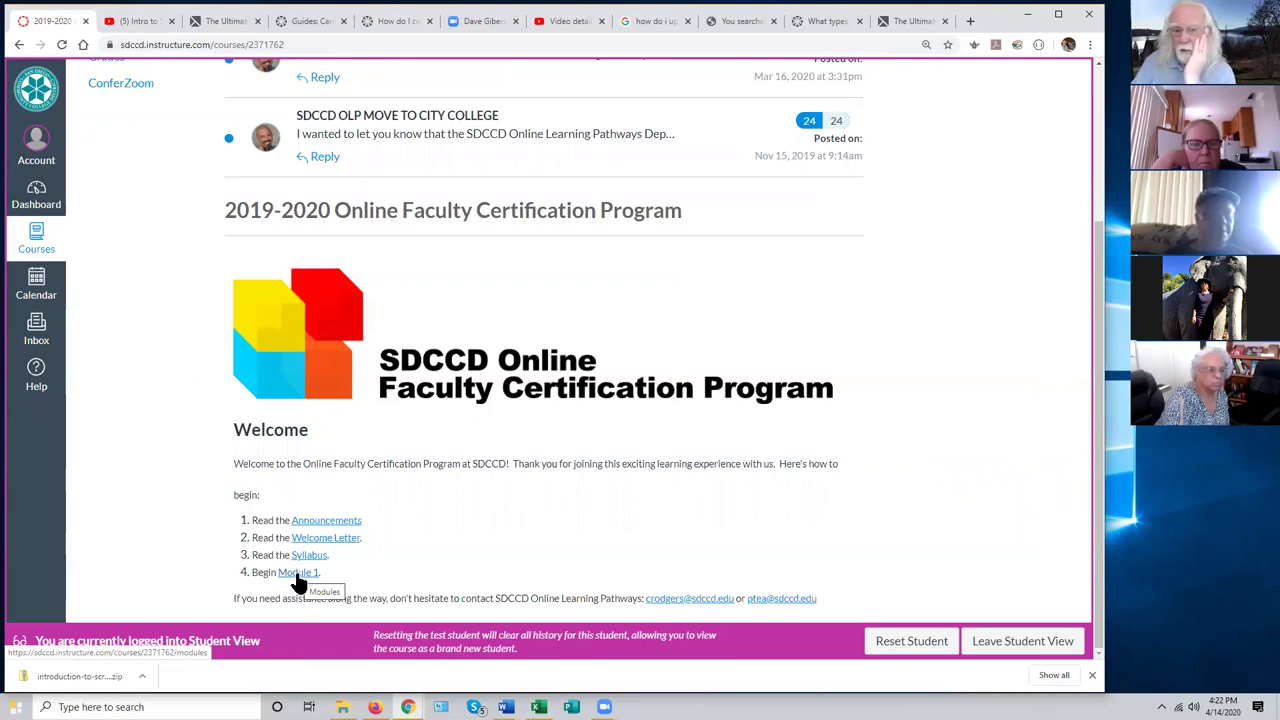
scroll(346, 523, "up", 4)
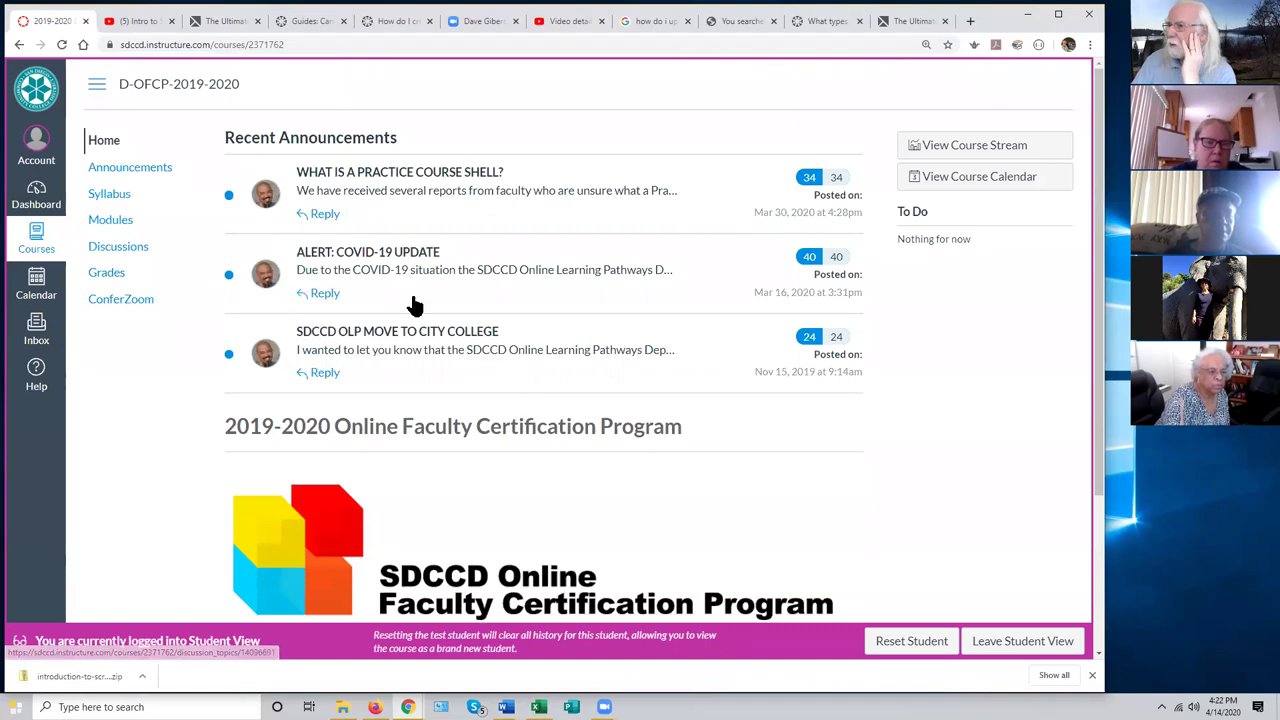
scroll(406, 340, "down", 2)
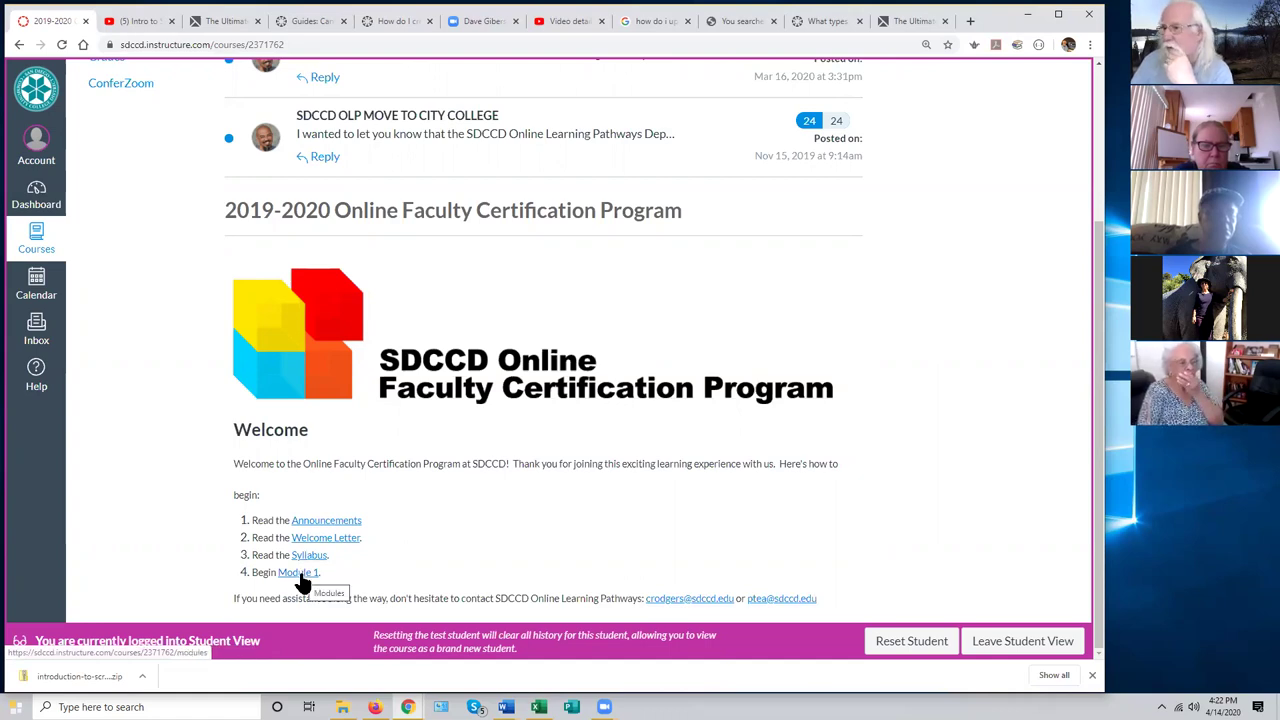
left_click(300, 575)
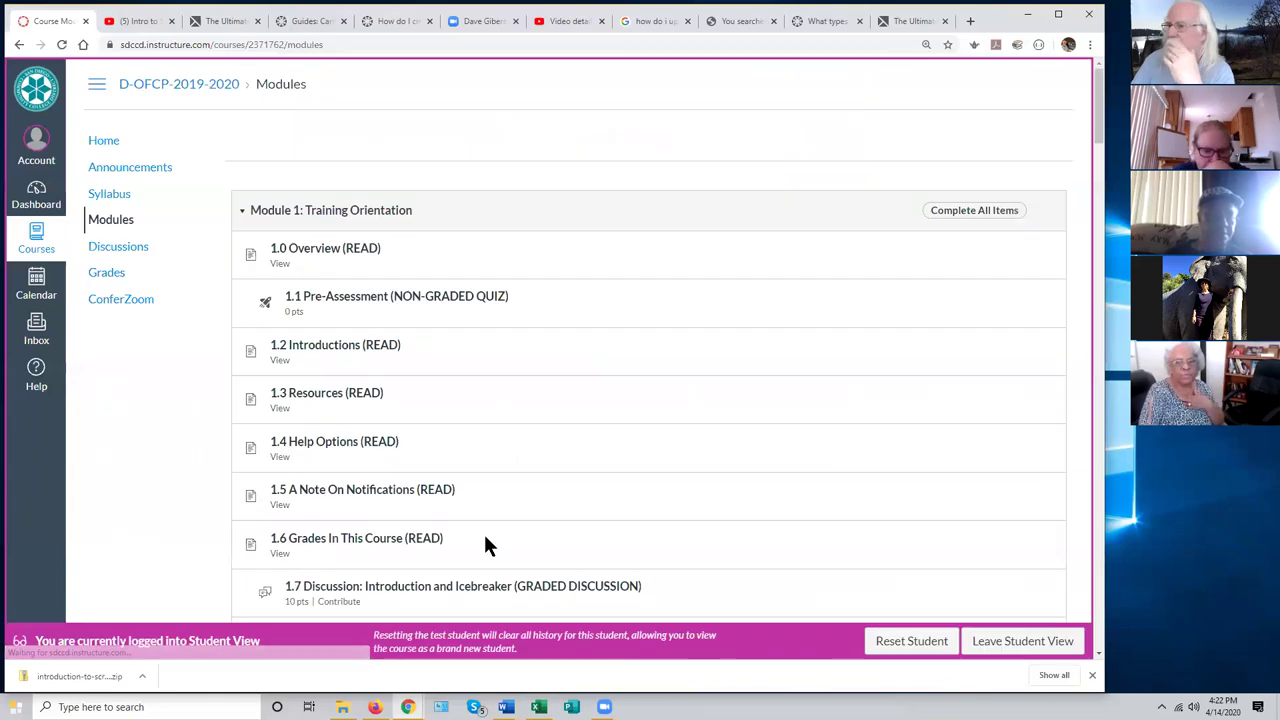
scroll(612, 440, "down", 3)
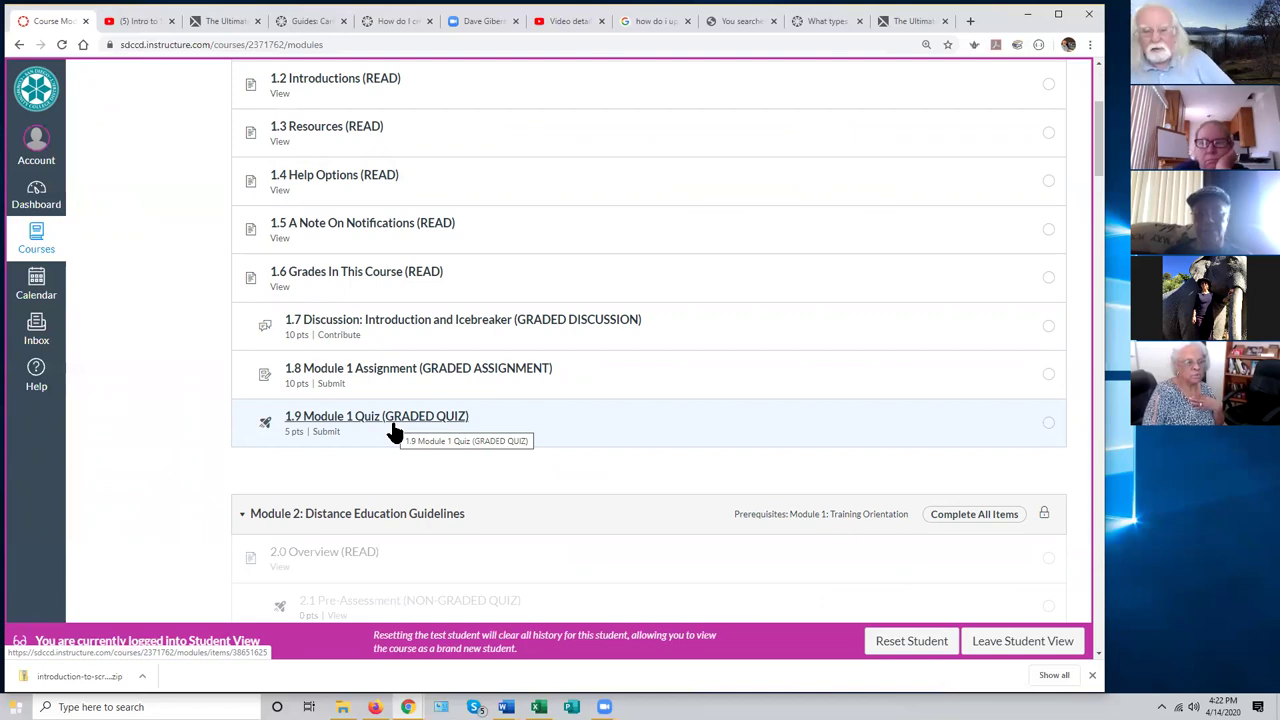
scroll(291, 470, "up", 4)
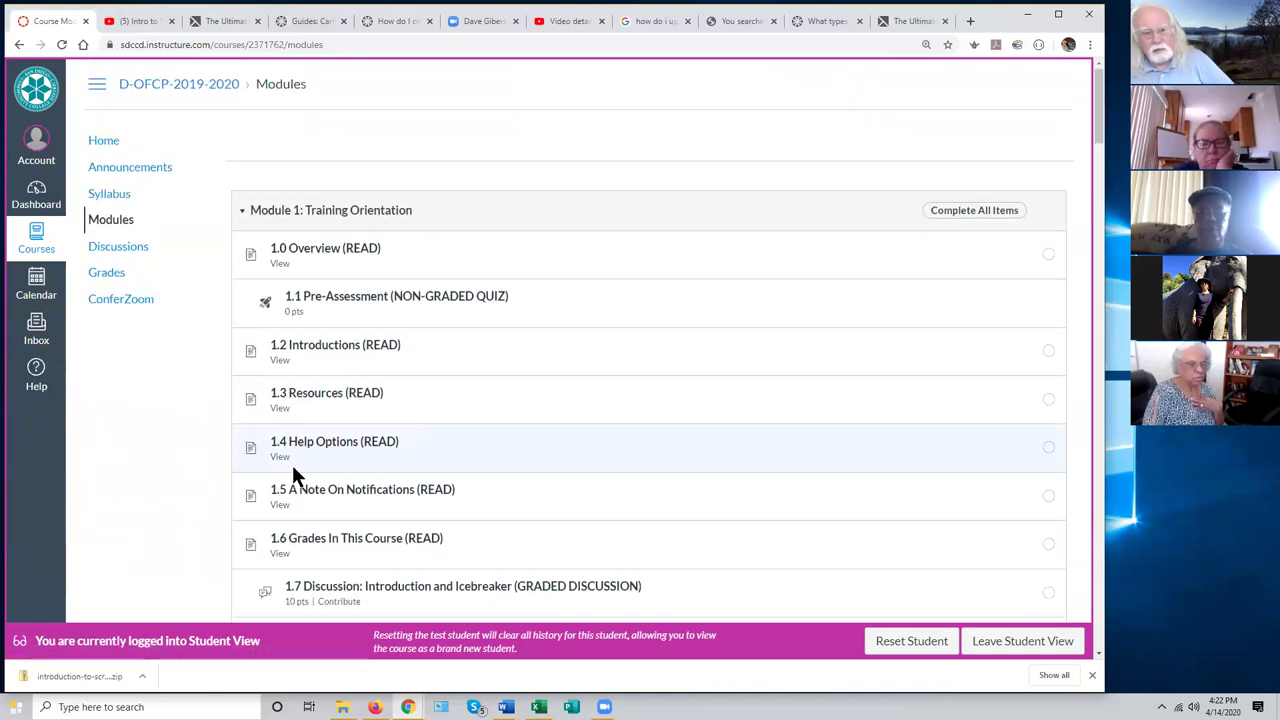
left_click(103, 143)
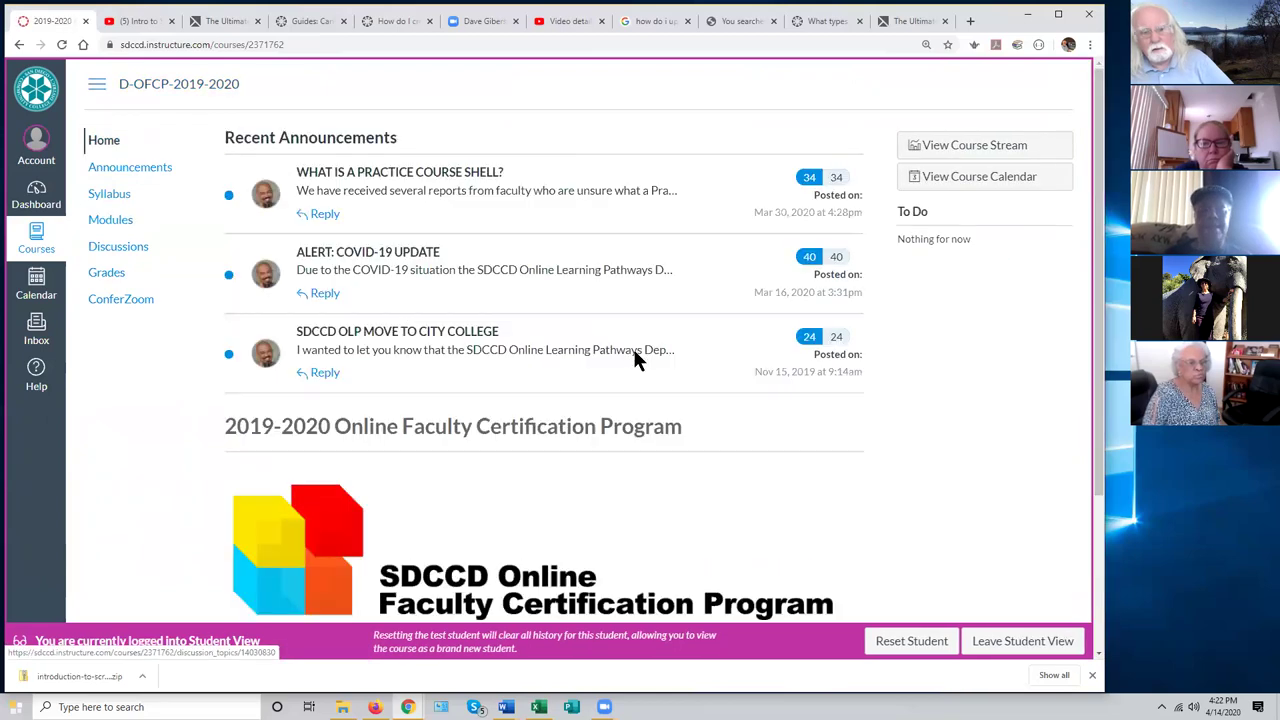
scroll(634, 354, "down", 2)
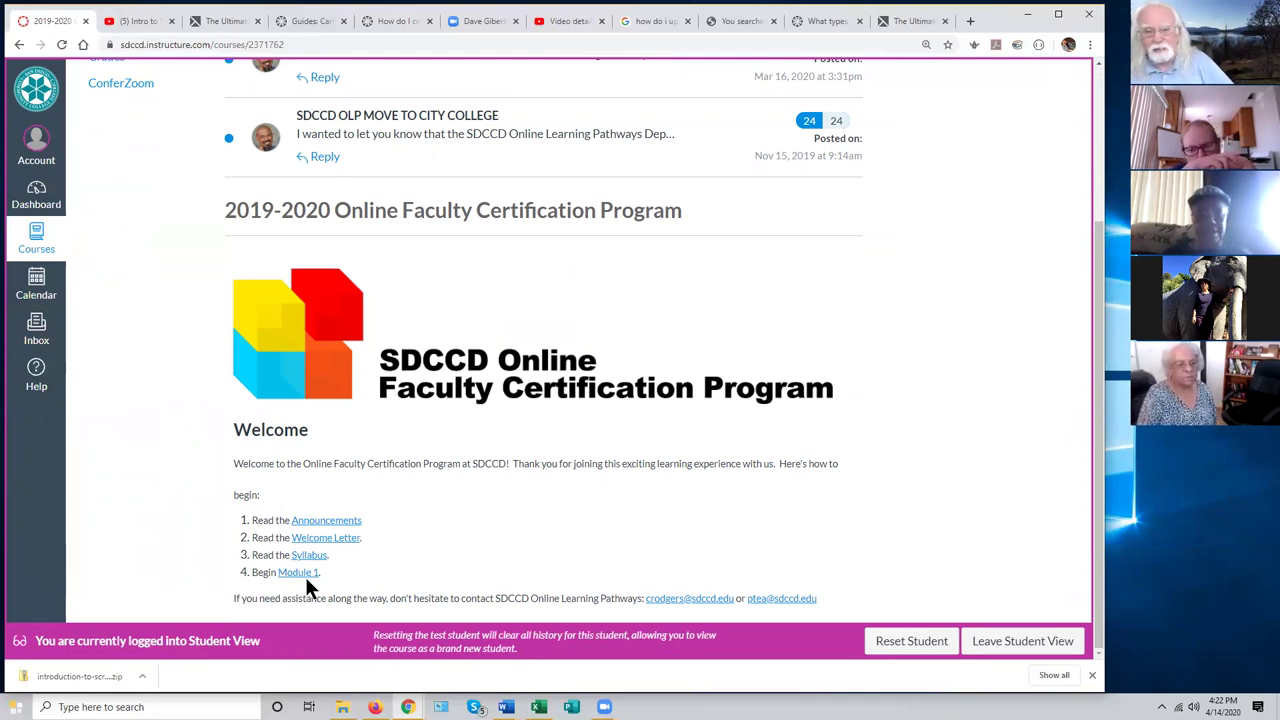
scroll(330, 549, "up", 3)
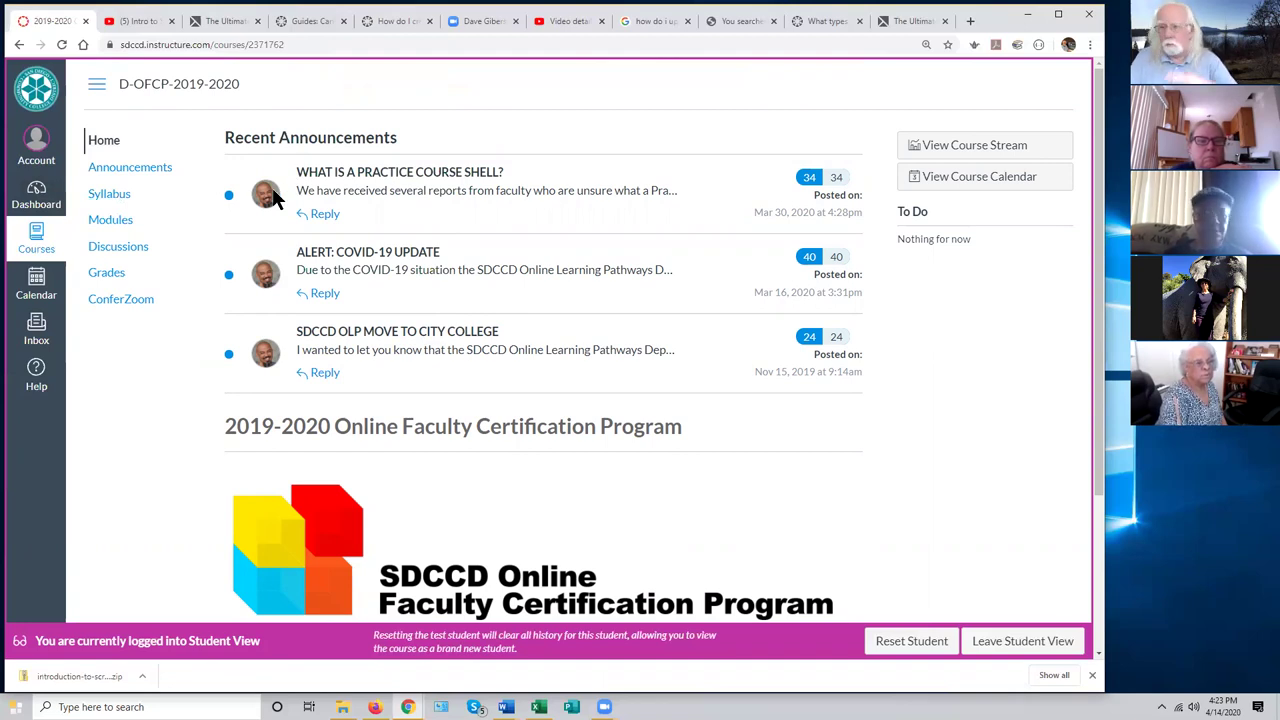
scroll(268, 200, "down", 2)
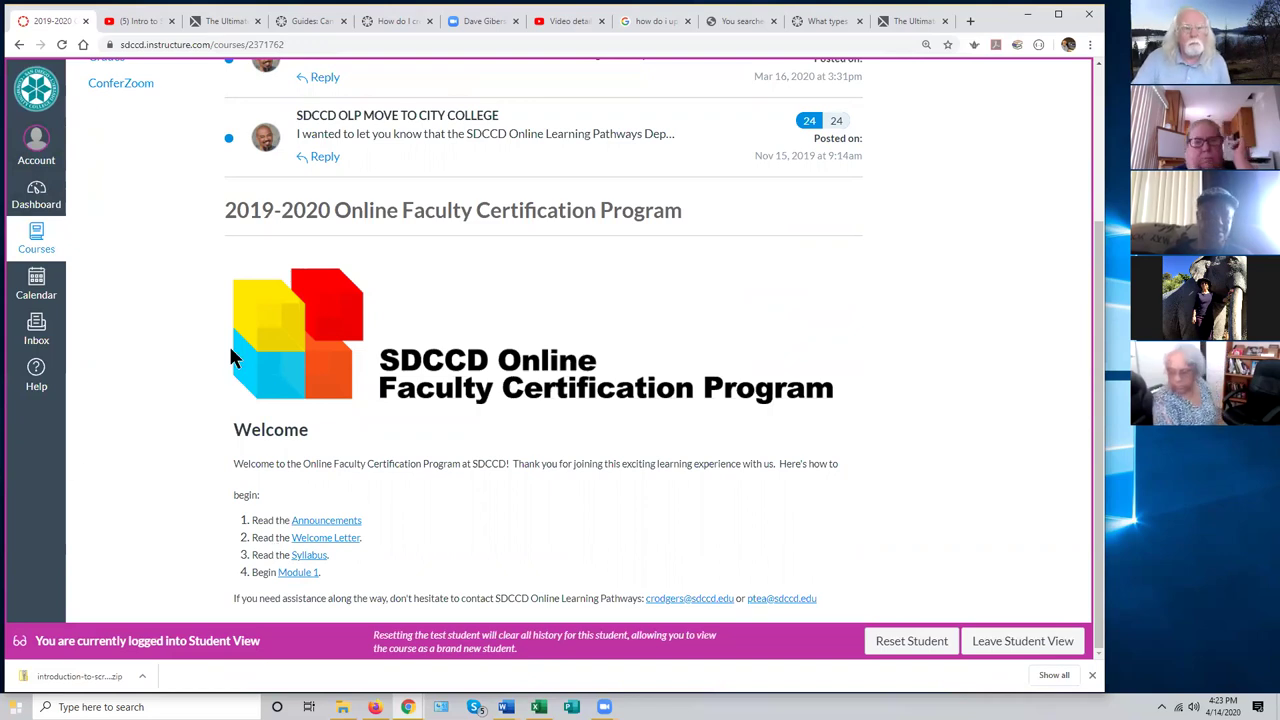
scroll(228, 343, "up", 1)
Exit Student View, reopen Modules as instructor, and bring up Module 2's options menu
left_click(1006, 641)
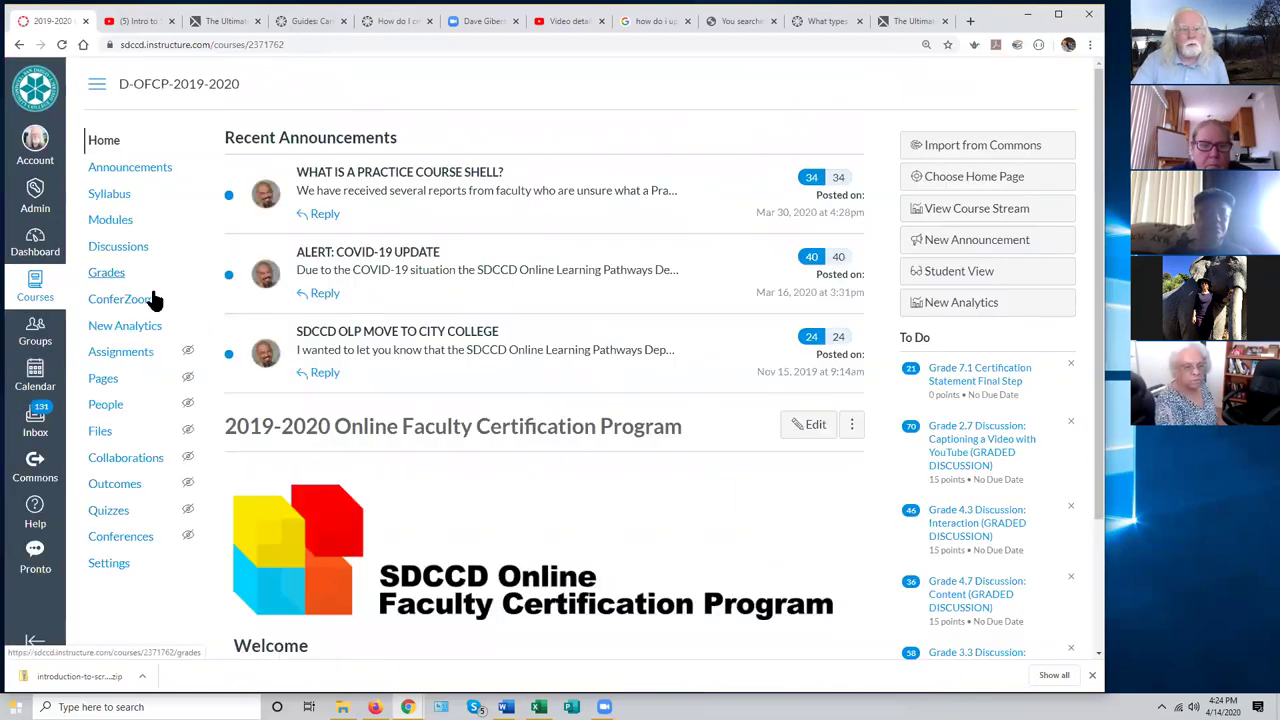
left_click(116, 222)
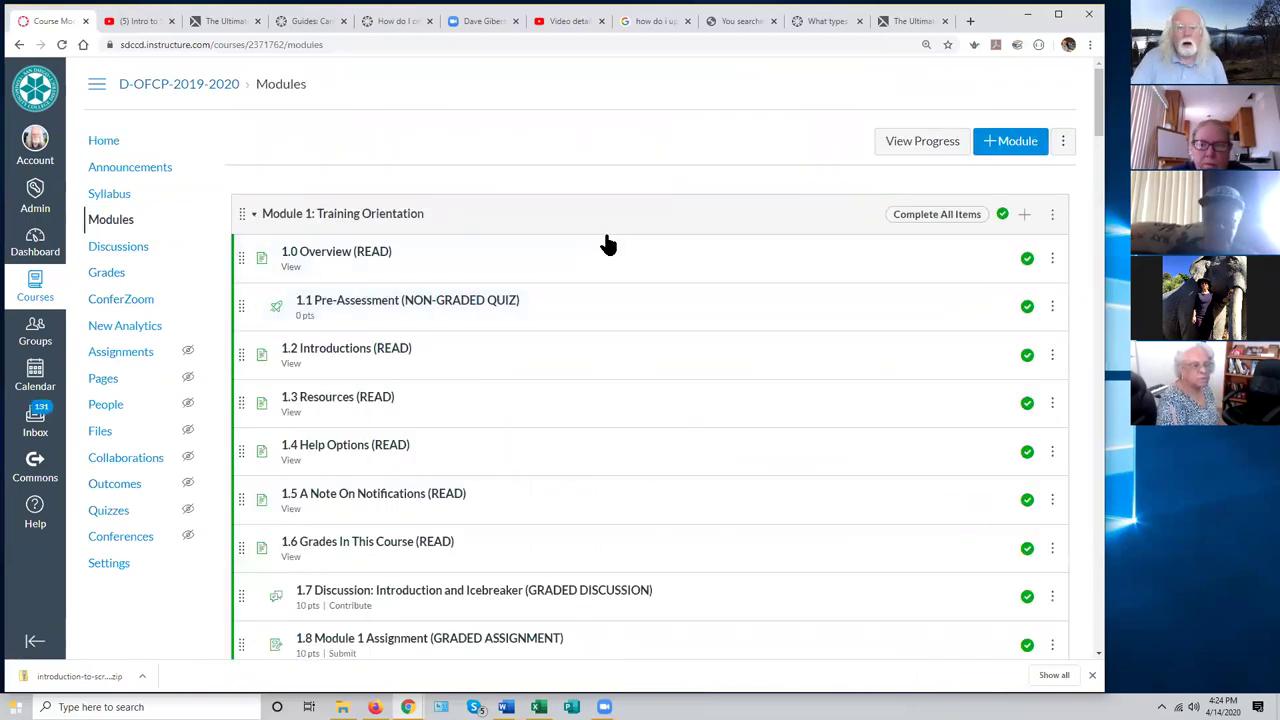
scroll(604, 240, "down", 5)
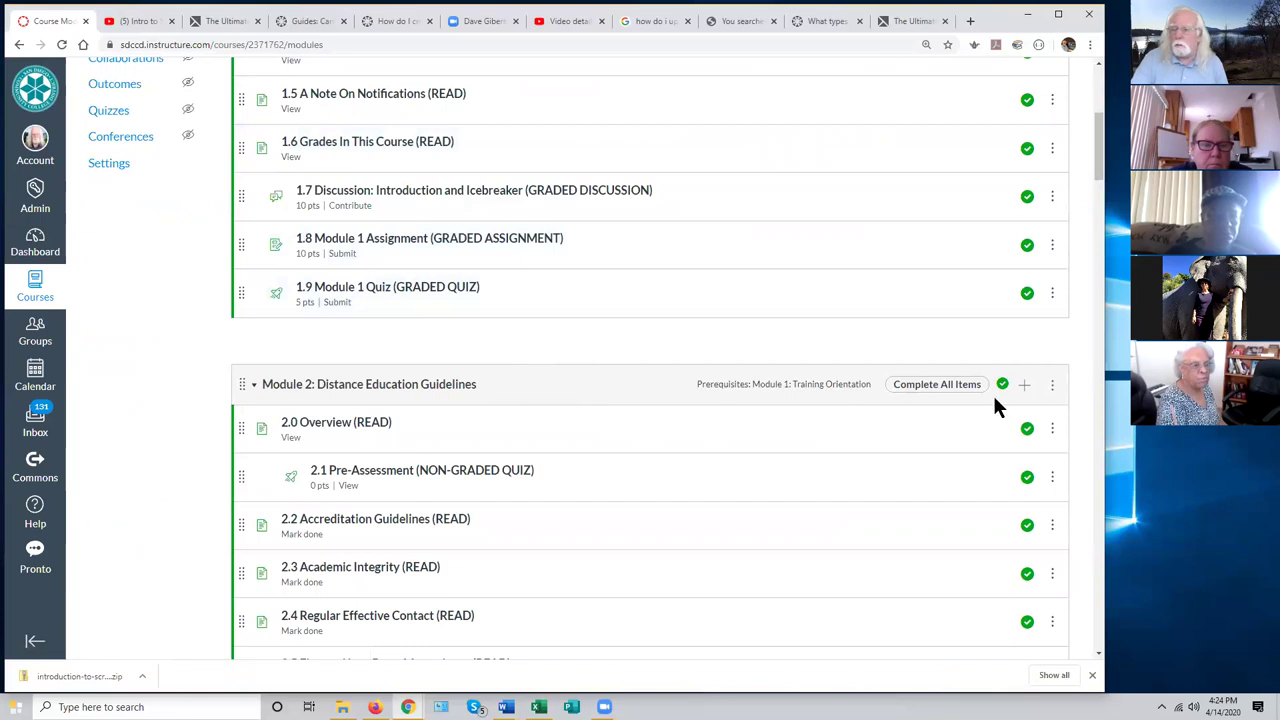
left_click(1052, 386)
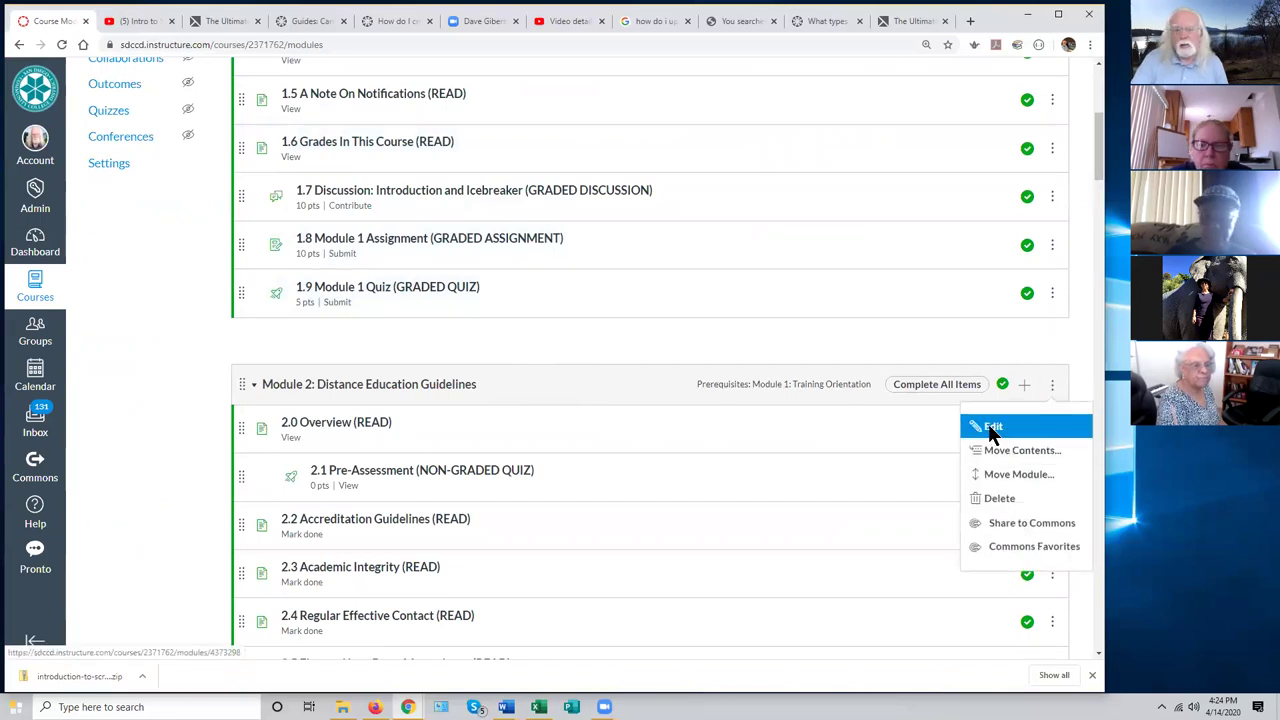
left_click(993, 428)
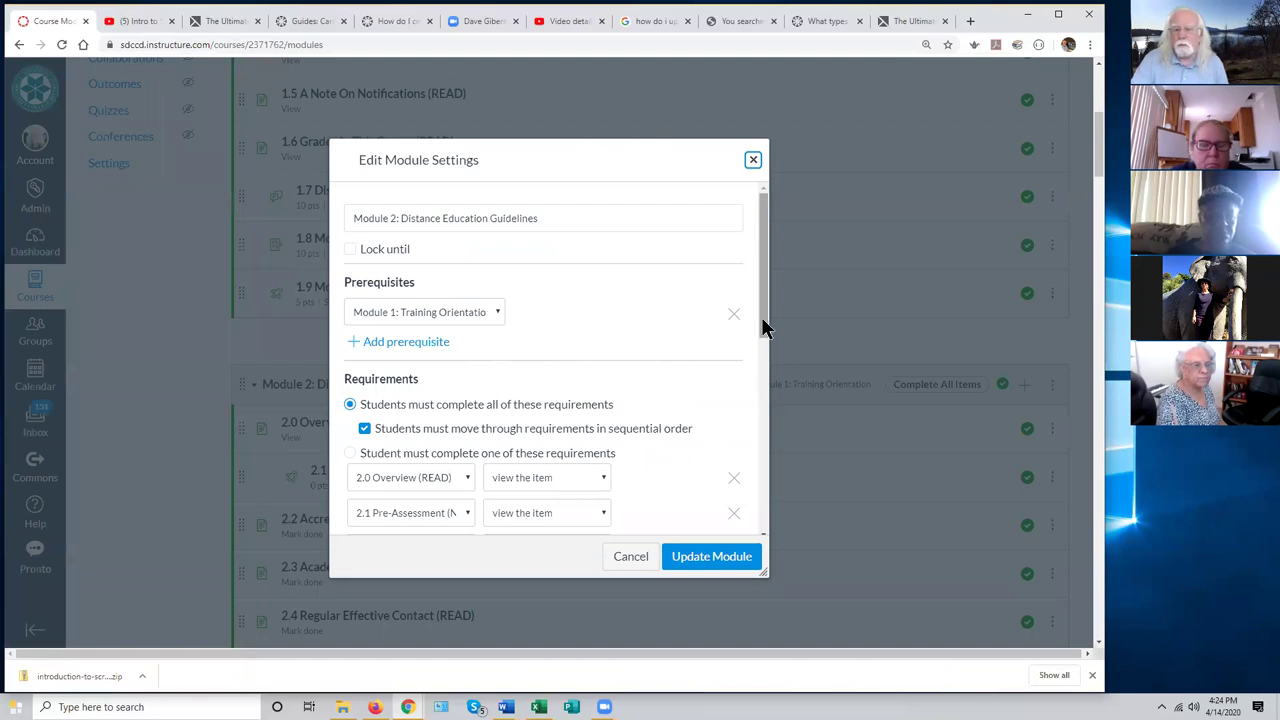
left_click_drag(763, 328, 766, 400)
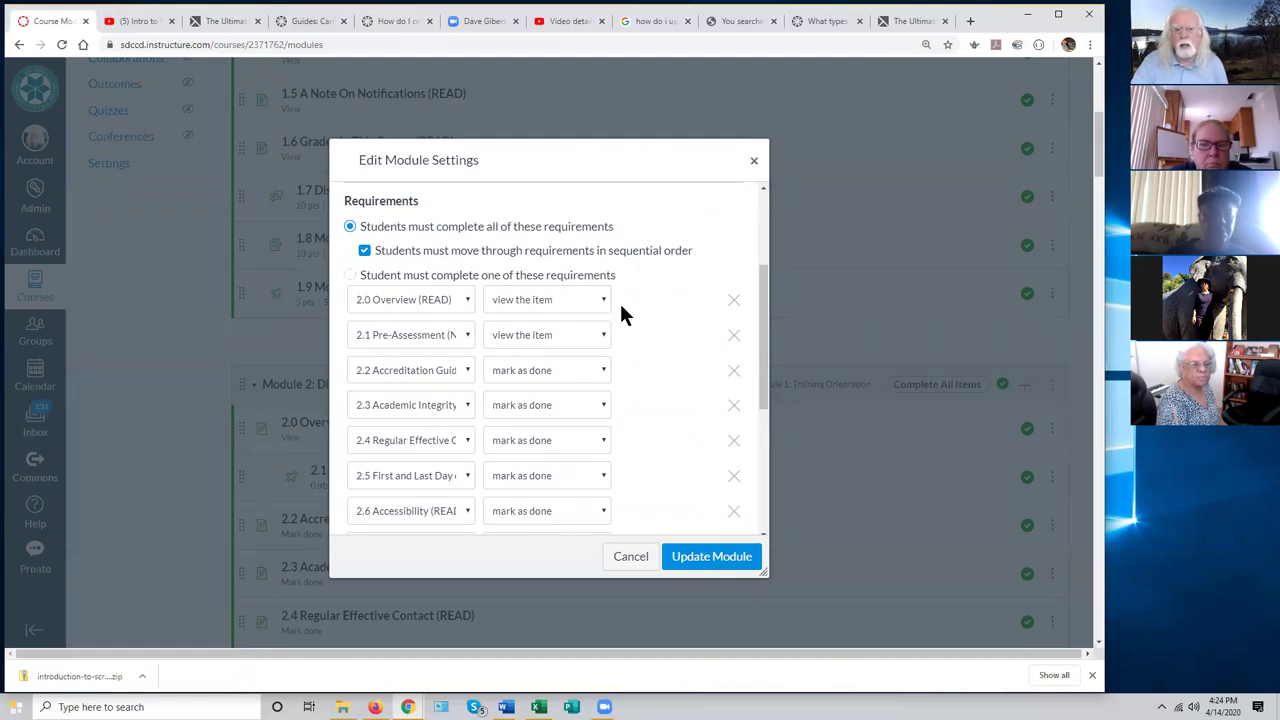
scroll(622, 316, "down", 5)
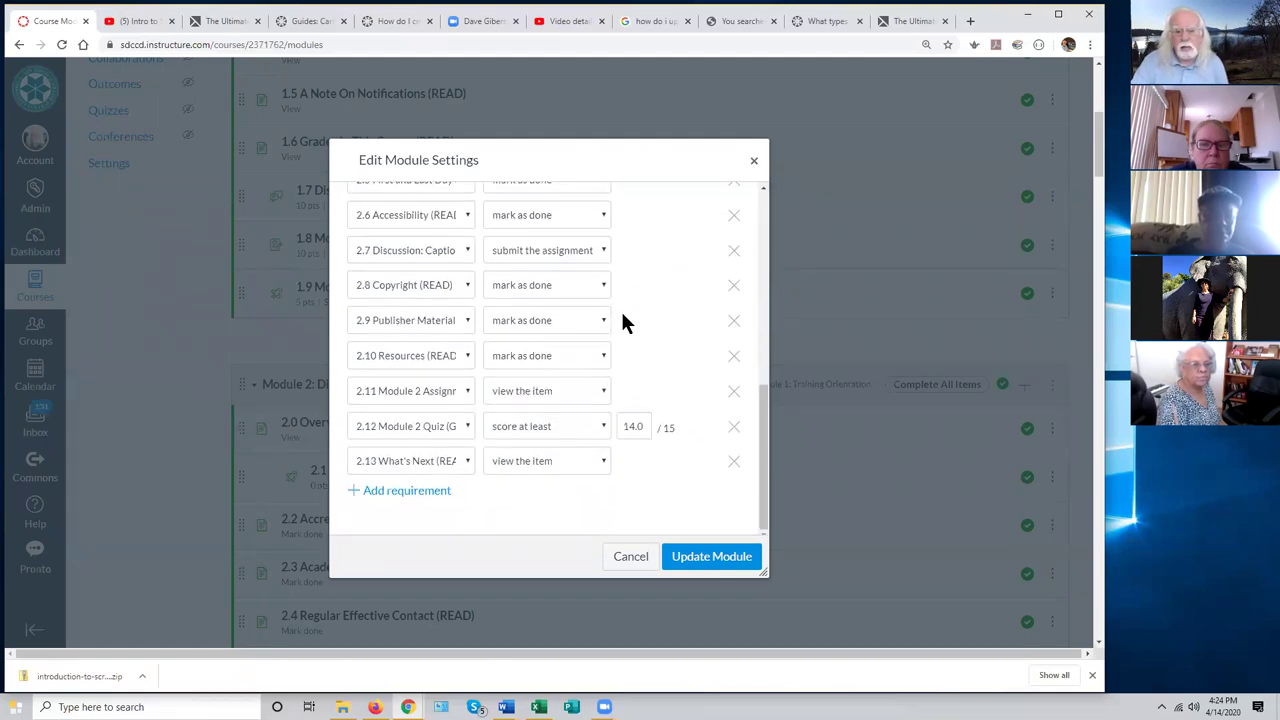
scroll(622, 318, "up", 6)
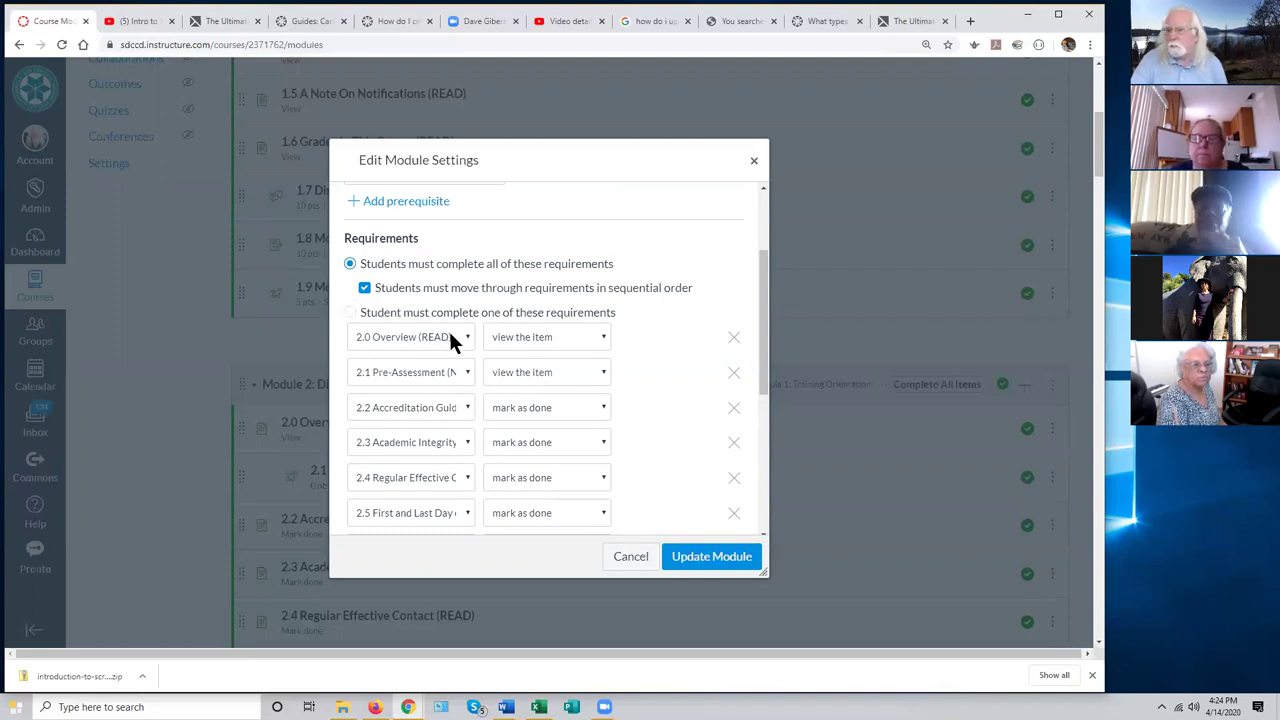
left_click(753, 162)
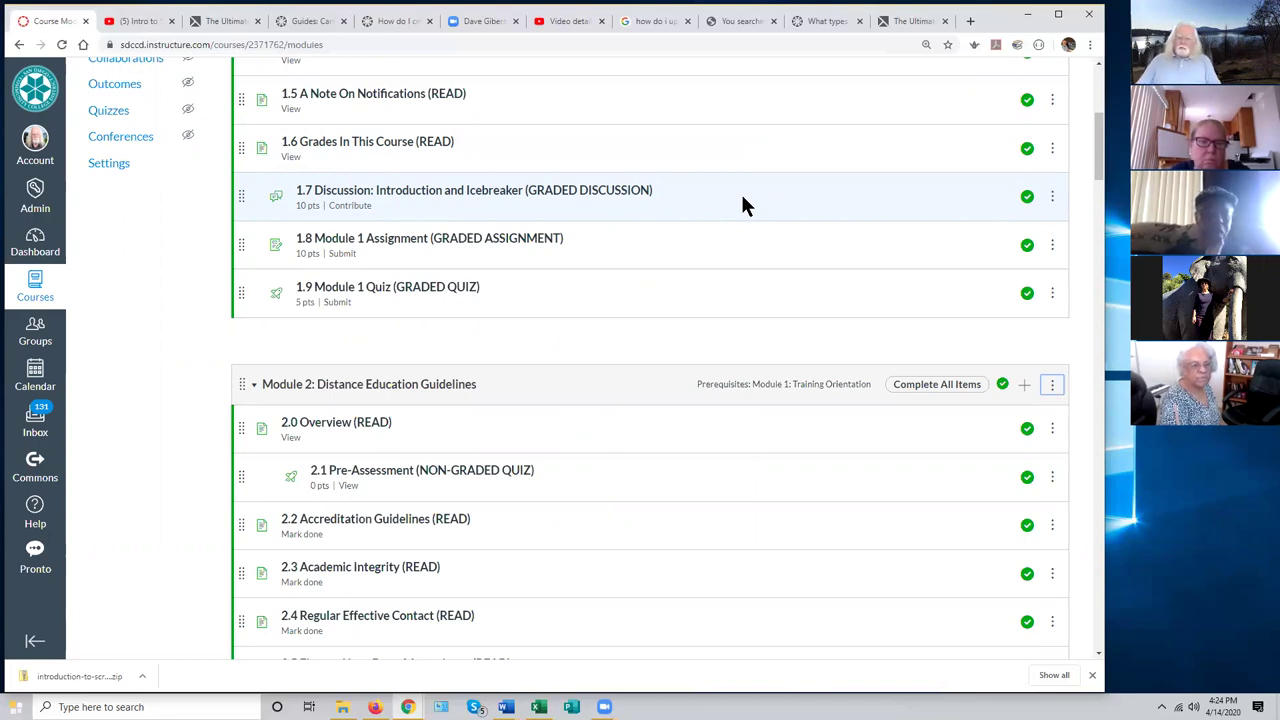
Scroll to the top of Modules and go to the Canvas Dashboard
scroll(930, 180, "up", 4)
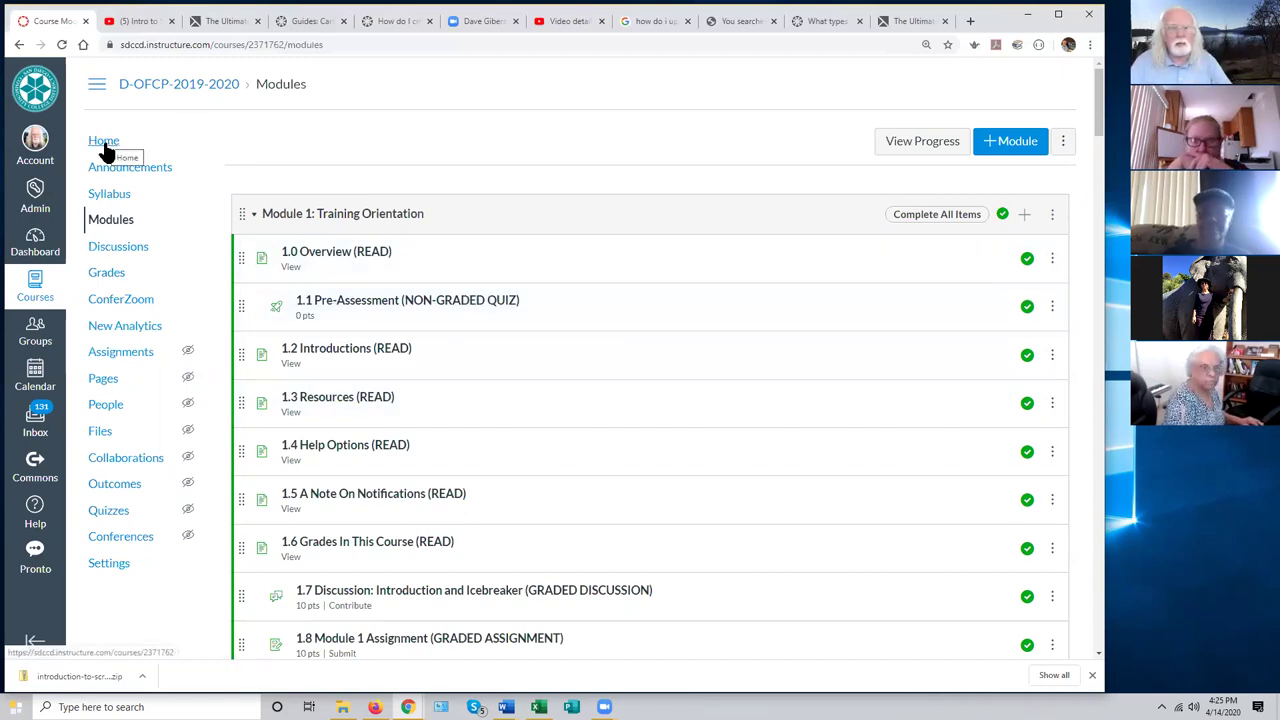
left_click(35, 245)
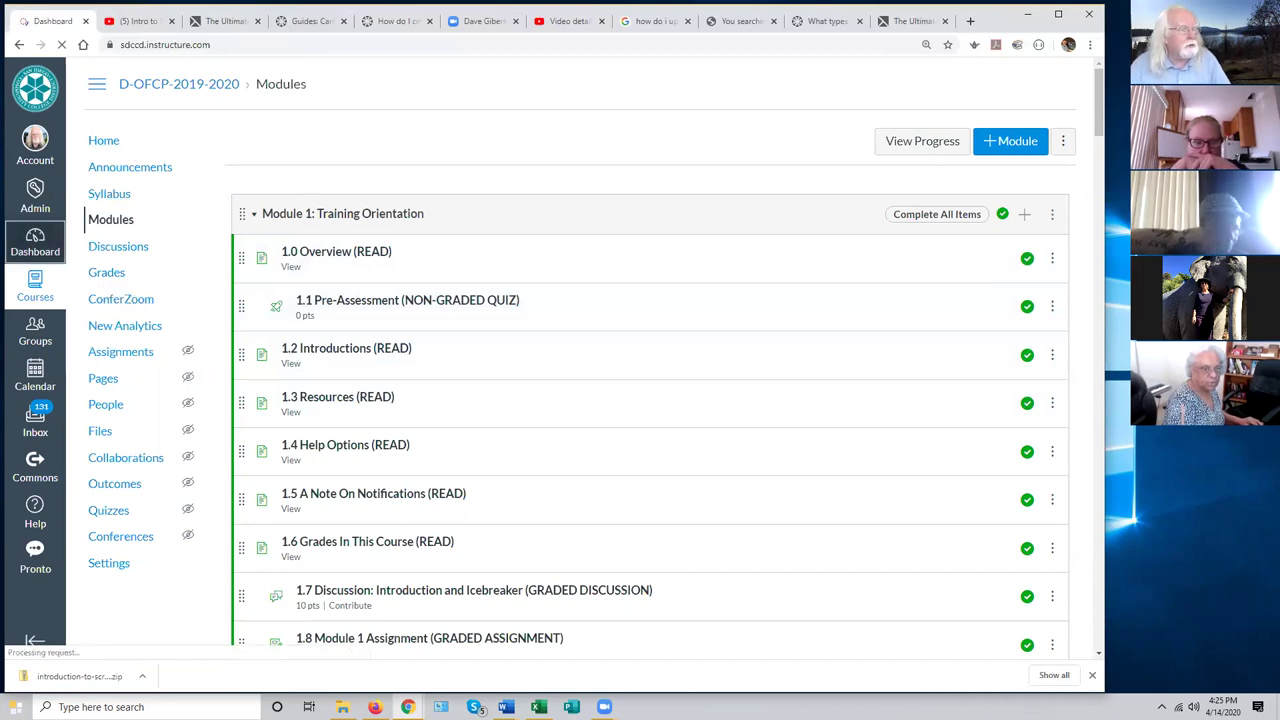
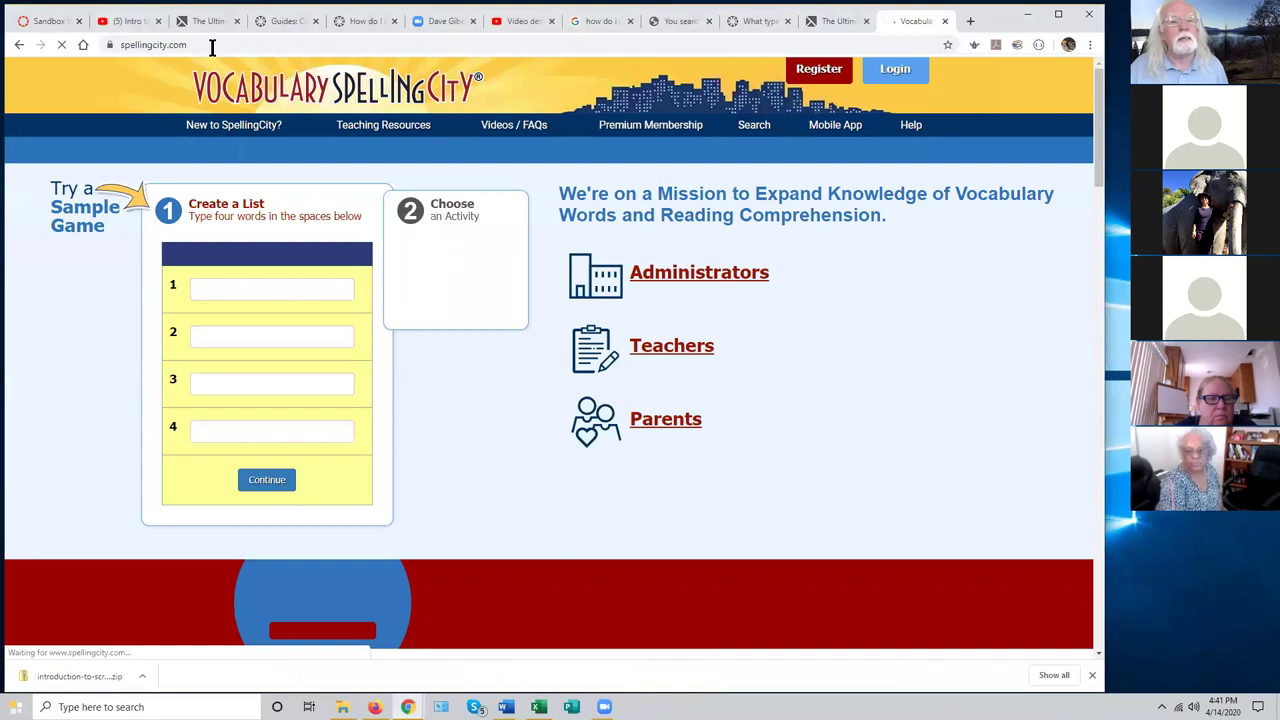
Copy the SpellingCity web address from Chrome and return to the Canvas Sandbox tab
left_click(202, 45)
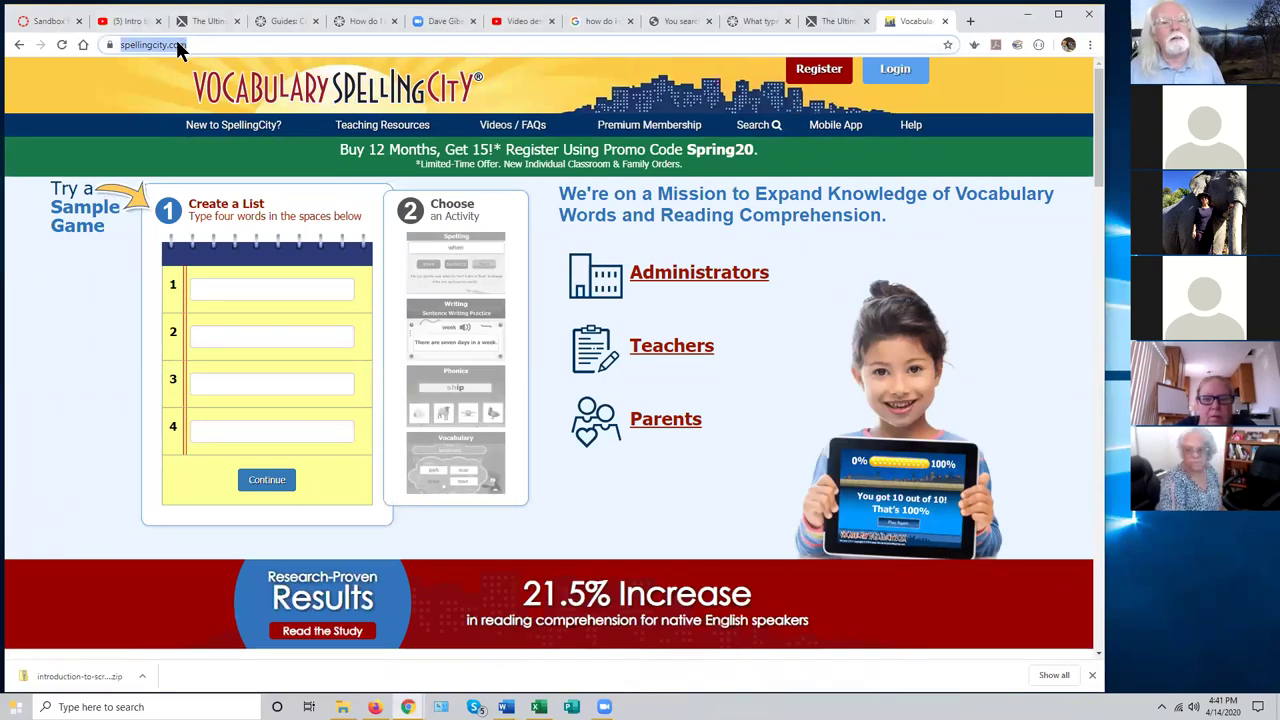
right_click(177, 43)
left_click(210, 113)
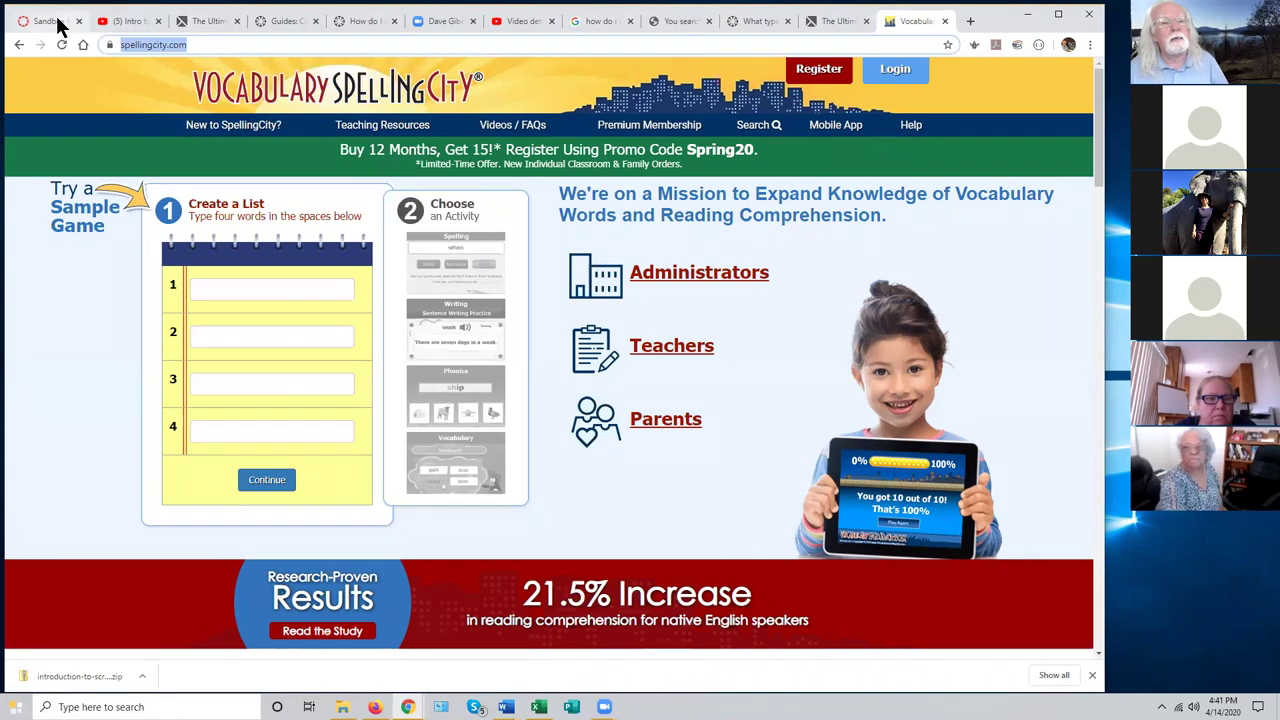
left_click(60, 21)
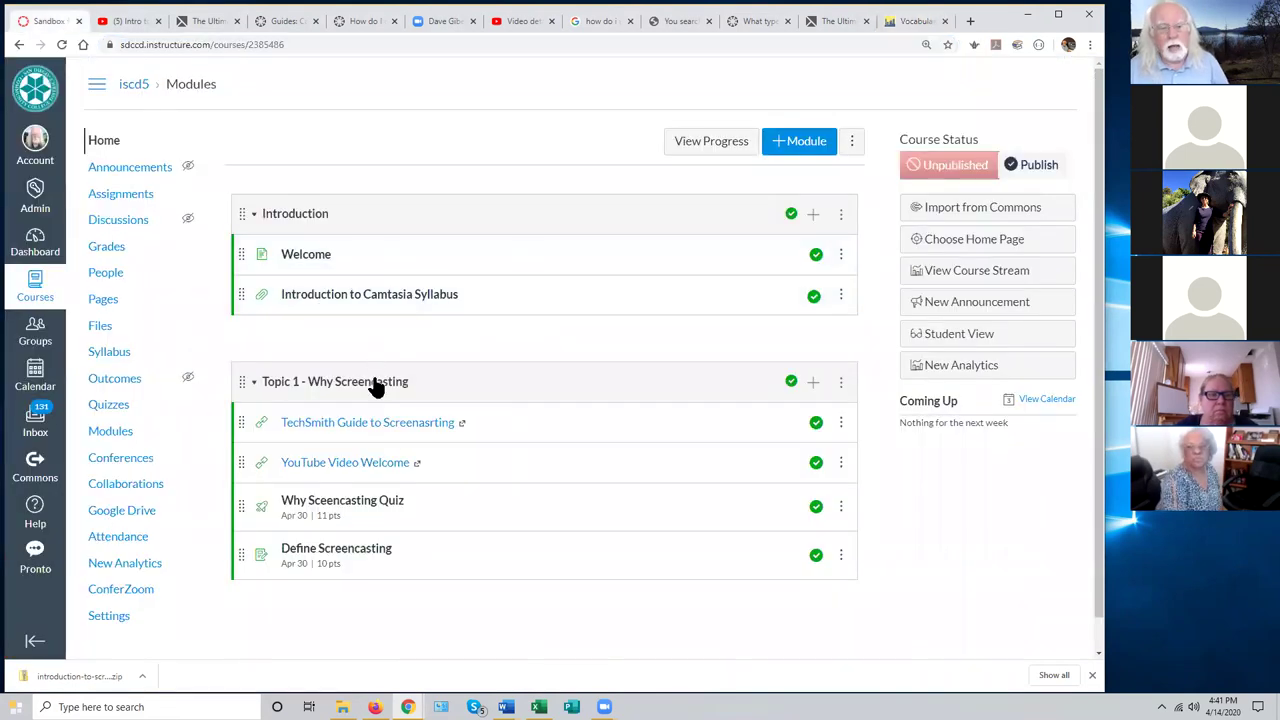
Create a new module named 'Spelling City' at the bottom of the Modules page
left_click(797, 148)
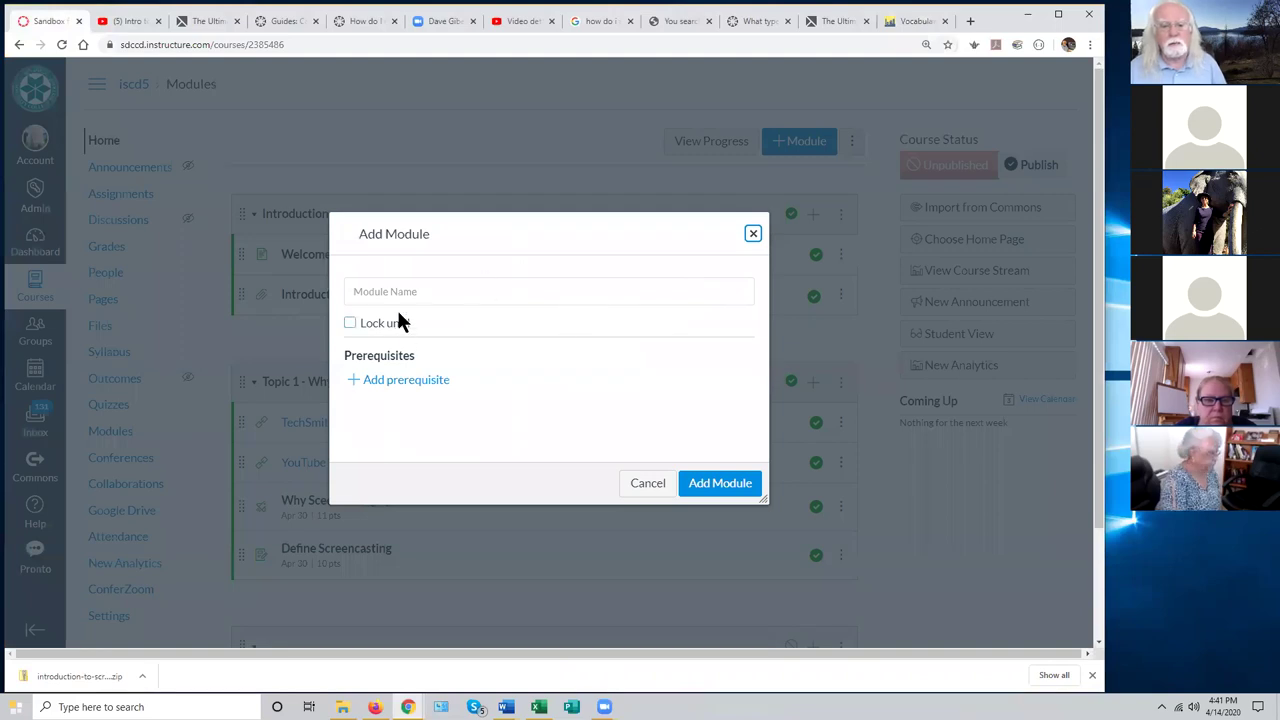
left_click(394, 291)
type("Sp")
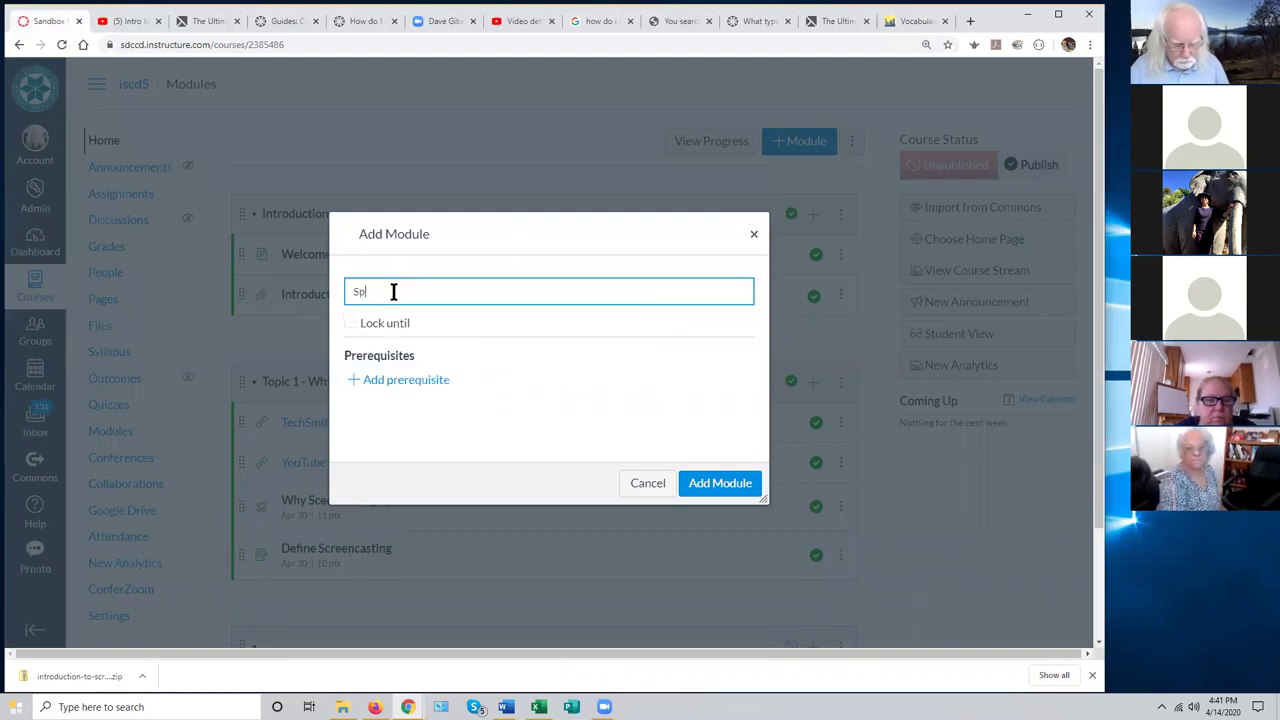
type("elling City")
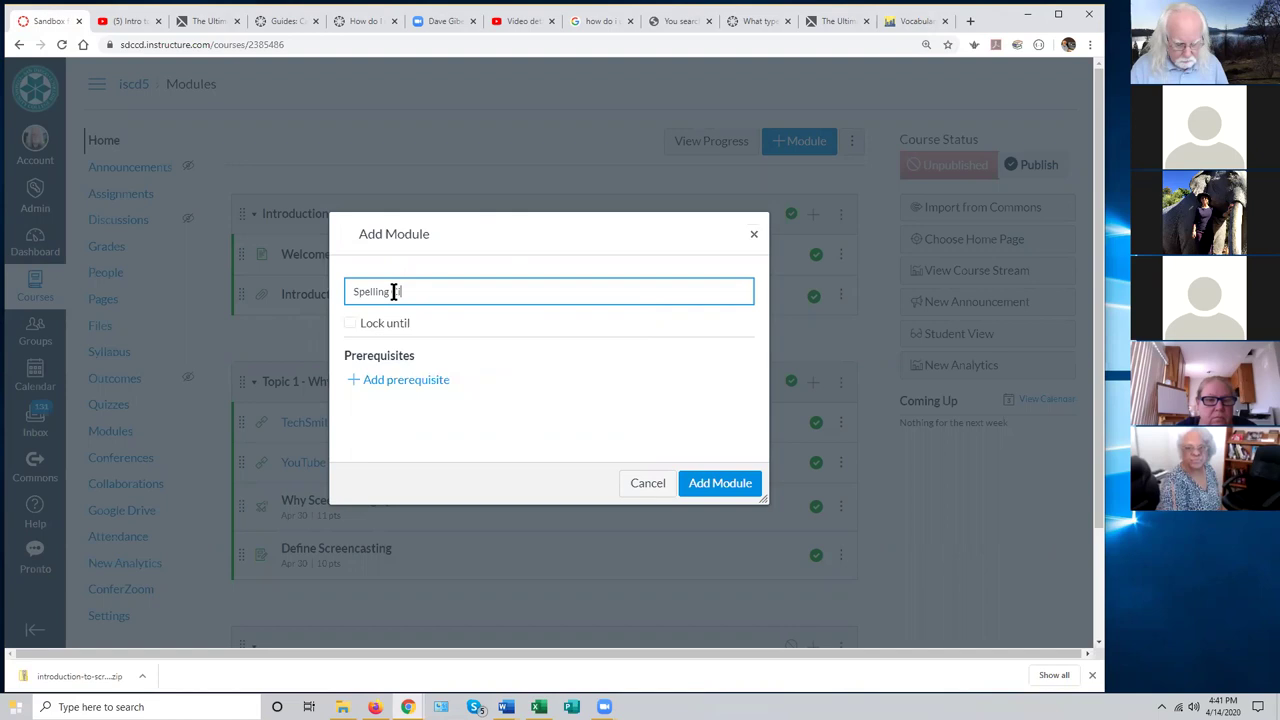
left_click(720, 482)
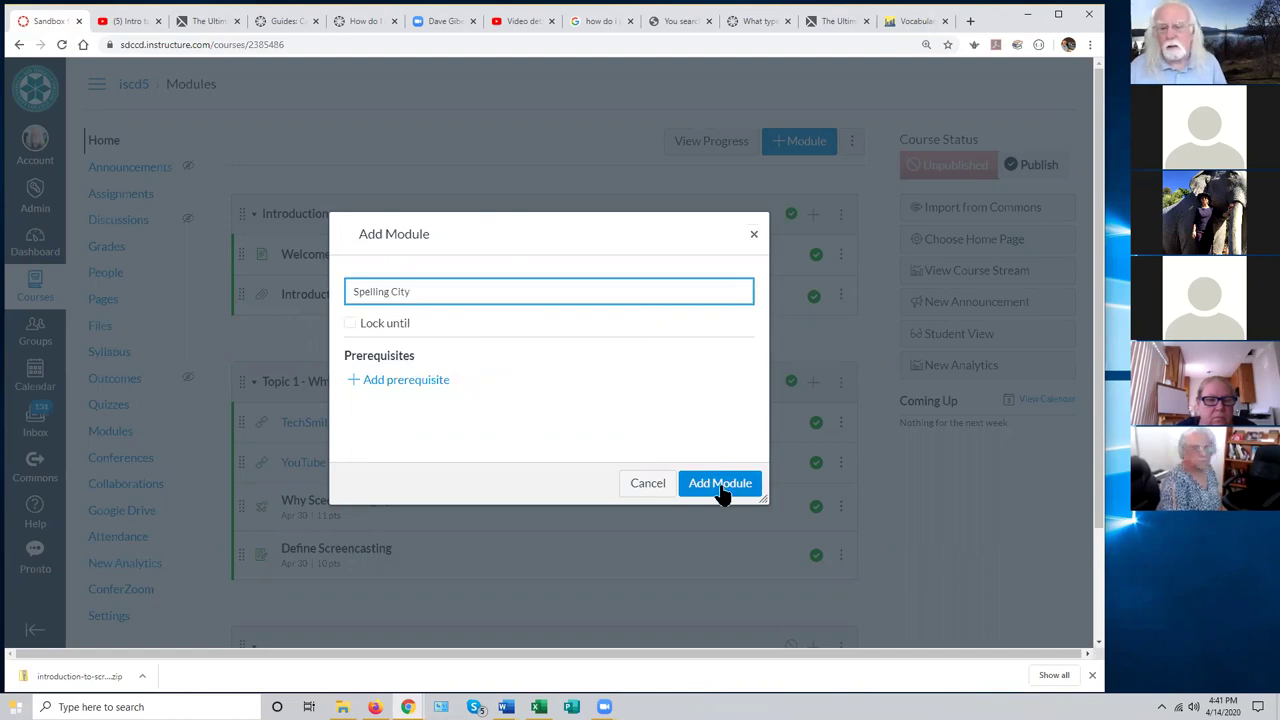
scroll(600, 415, "down", 2)
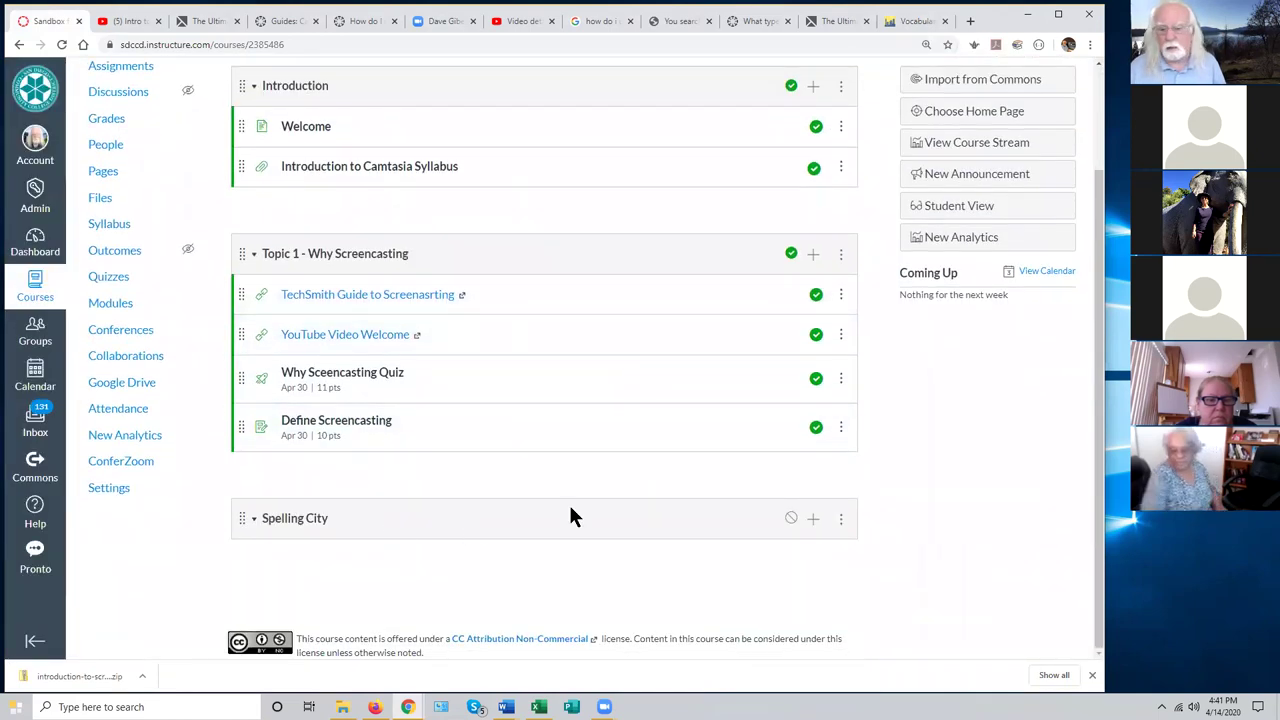
left_click(813, 520)
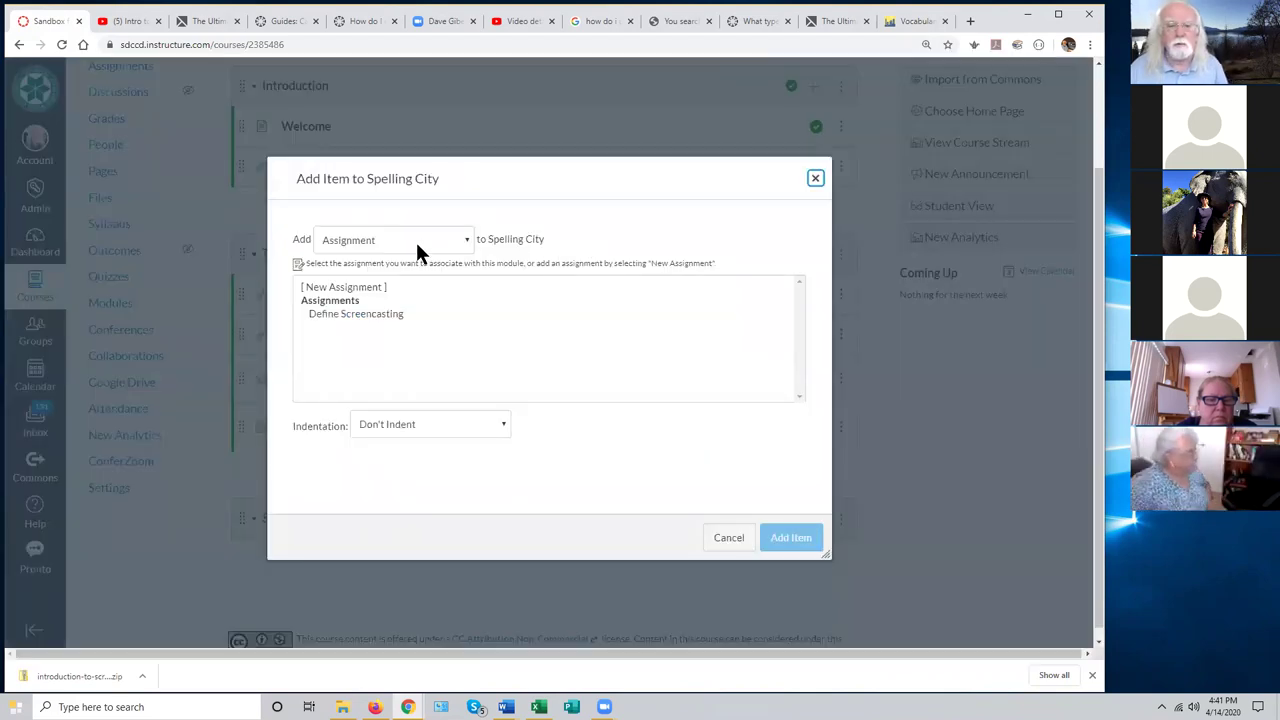
left_click(465, 241)
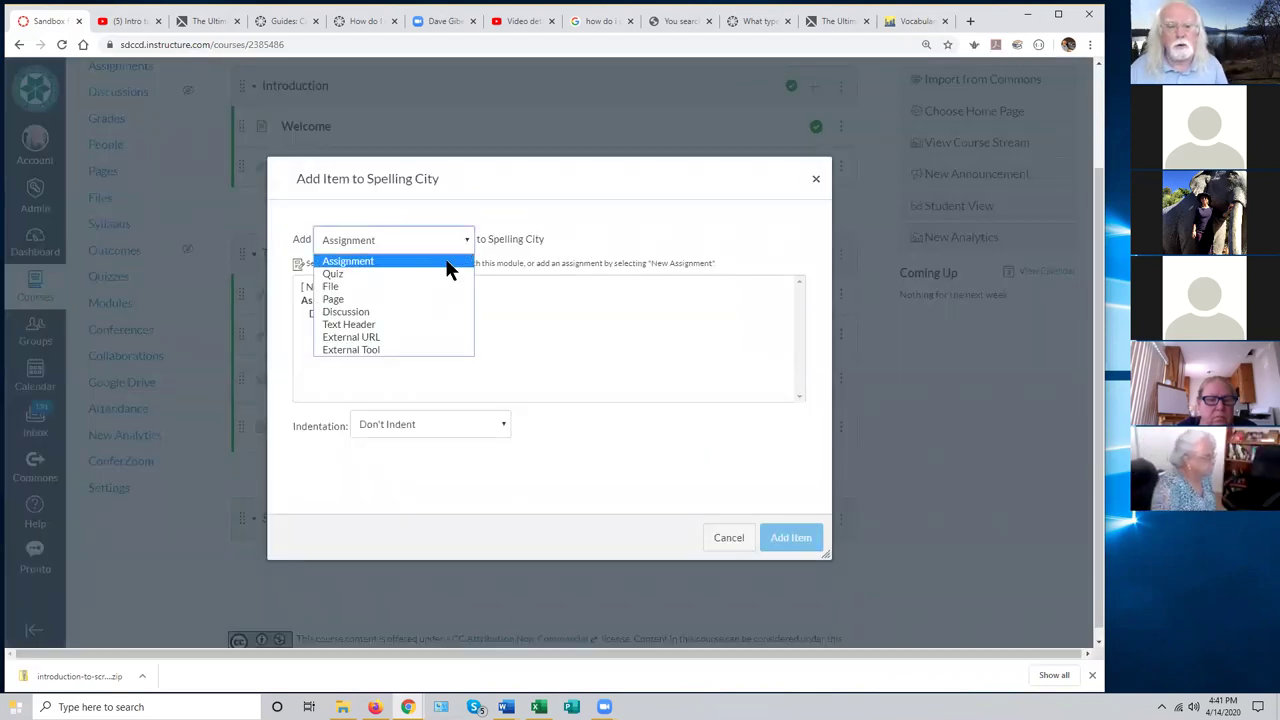
left_click(371, 338)
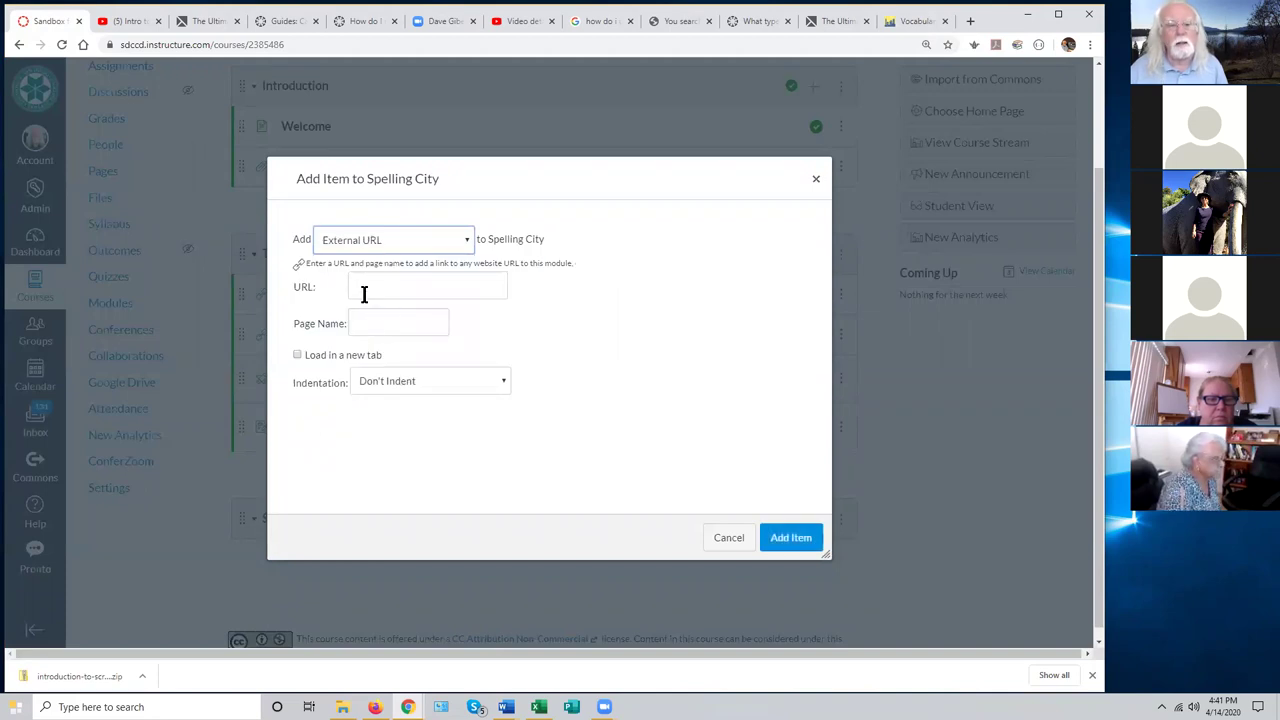
left_click(372, 287)
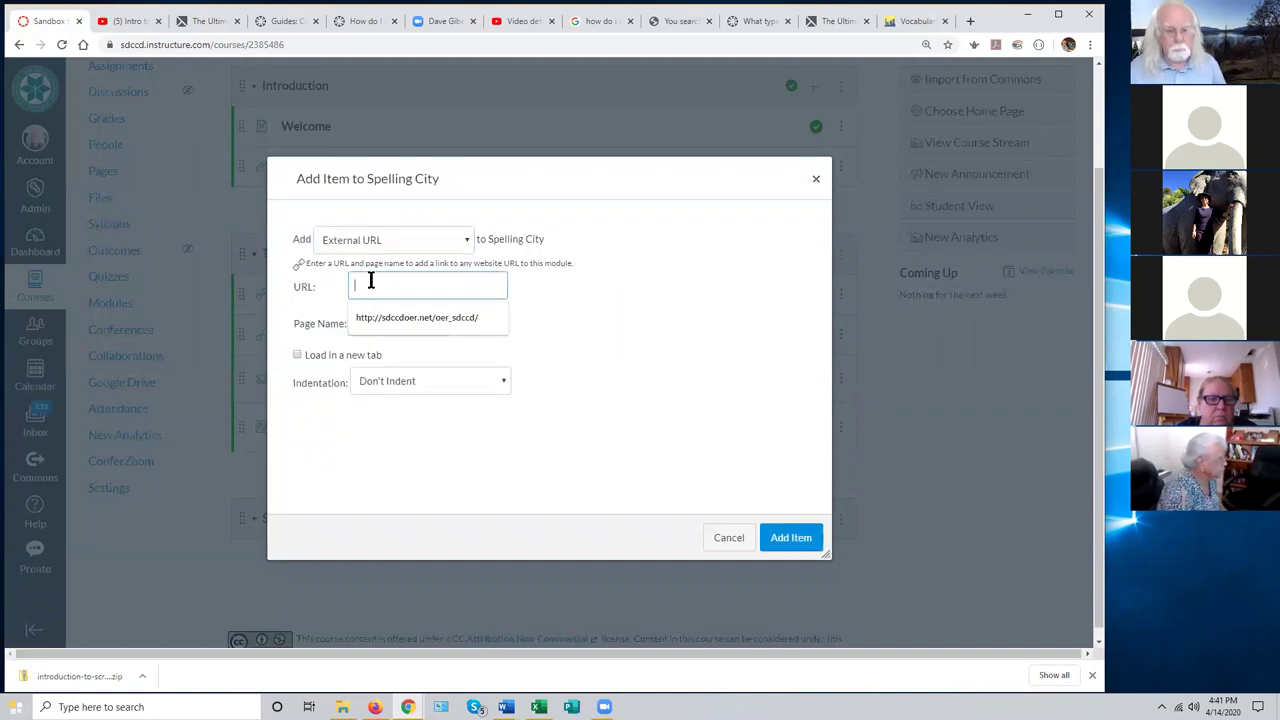
right_click(369, 283)
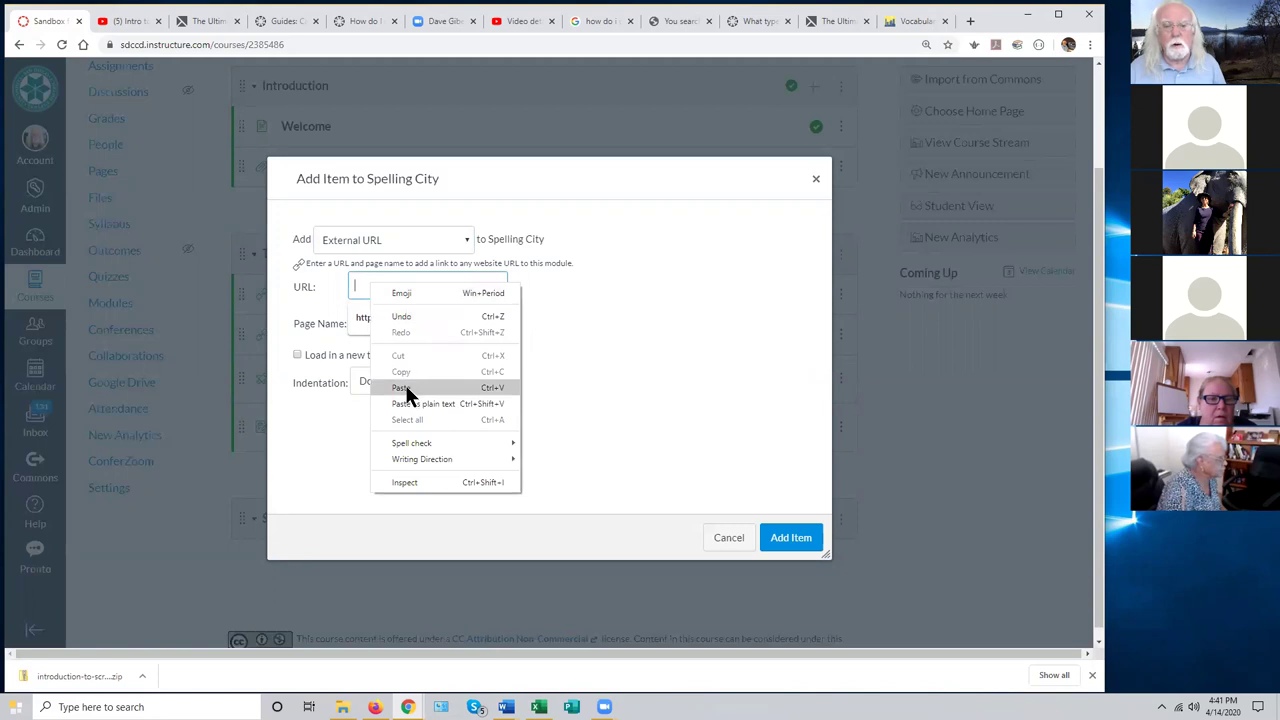
left_click(404, 386)
left_click(380, 325)
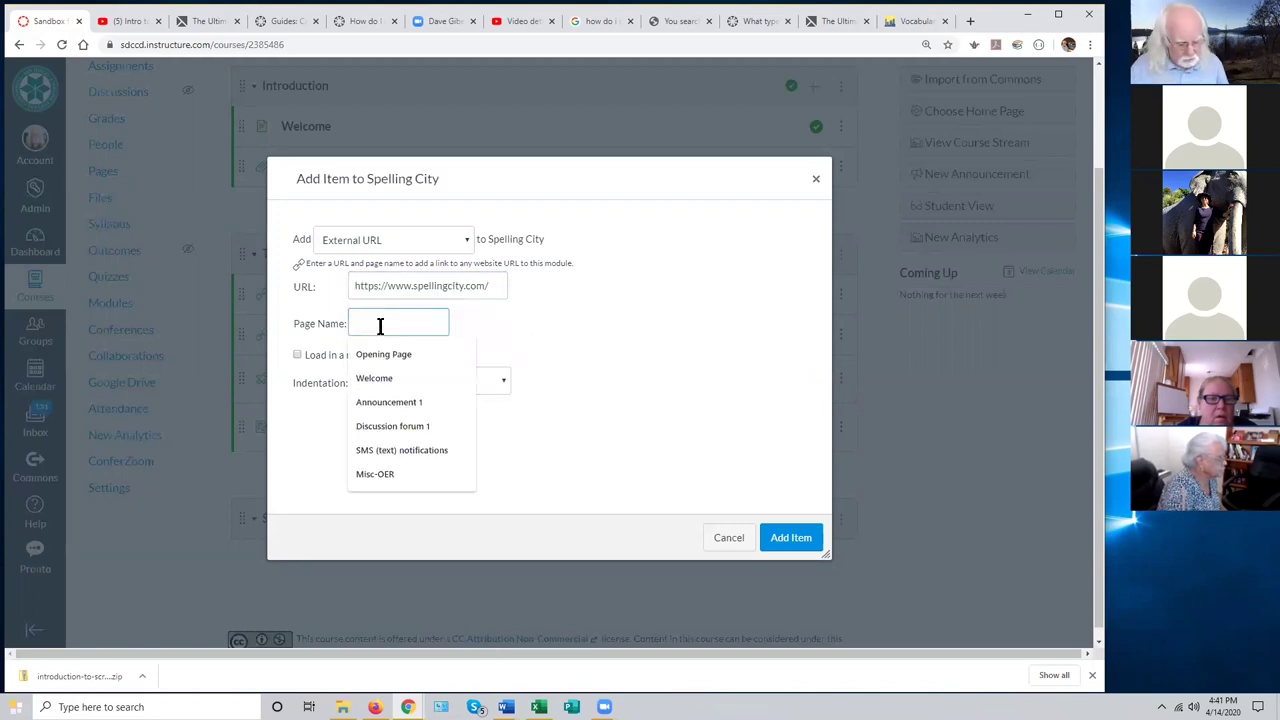
type("Spelling City Access")
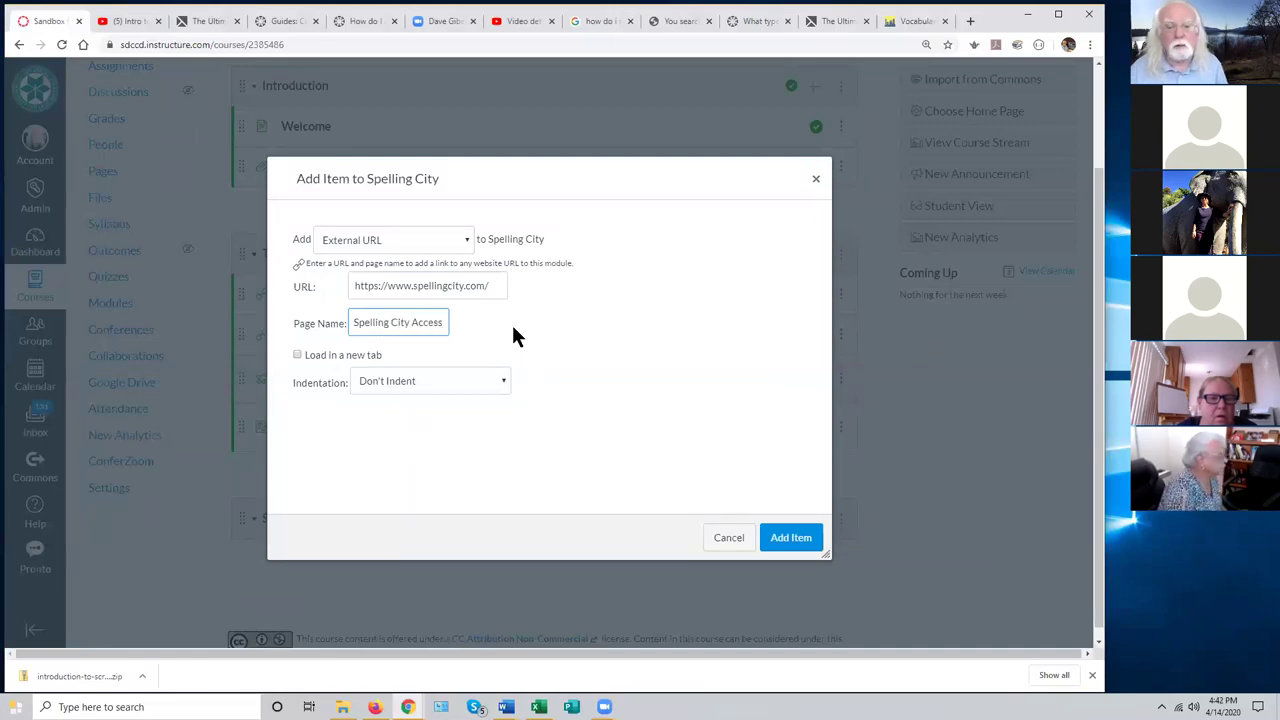
left_click(297, 357)
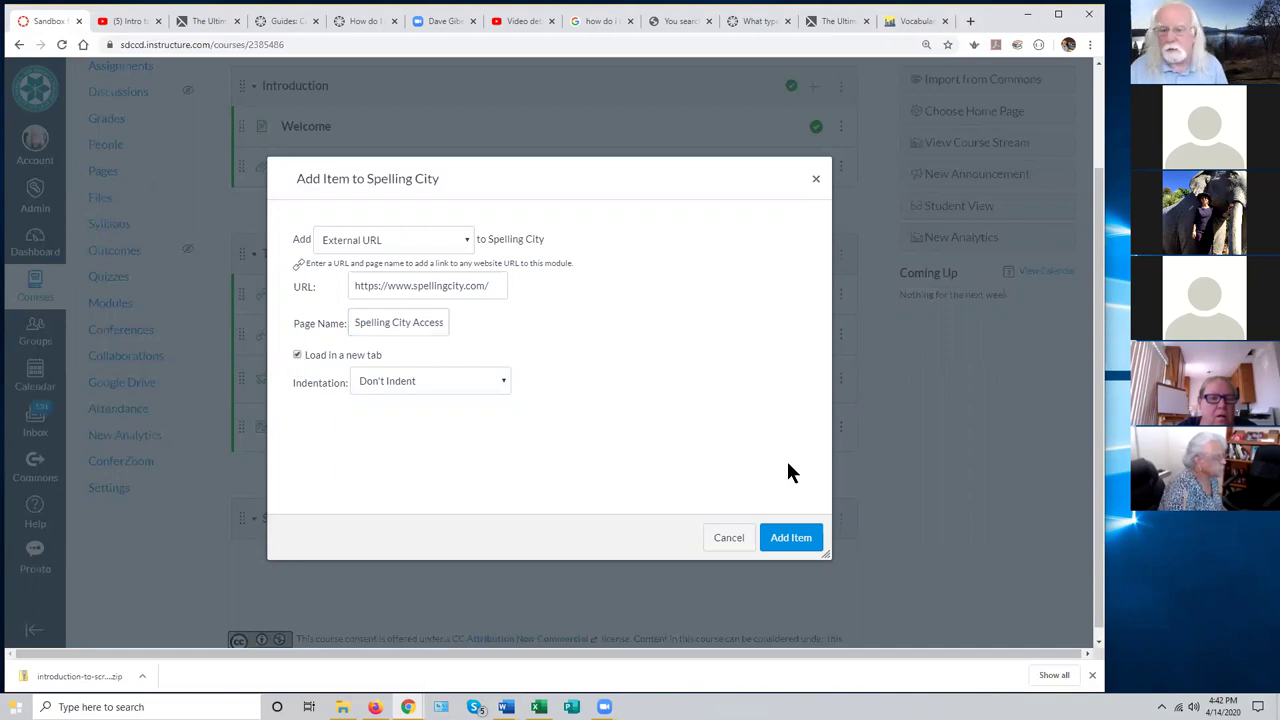
left_click(786, 537)
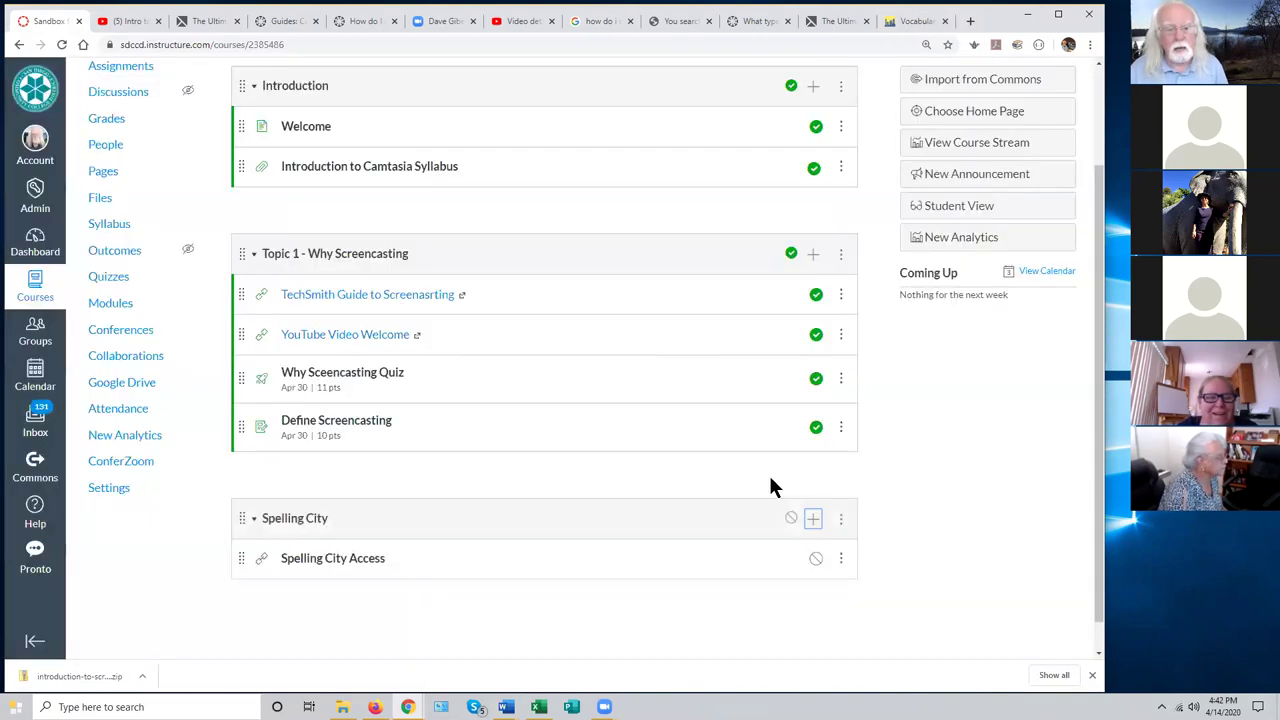
Publish the Spelling City module and test that Spelling City Access opens the SpellingCity site
left_click(790, 518)
scroll(850, 541, "down", 1)
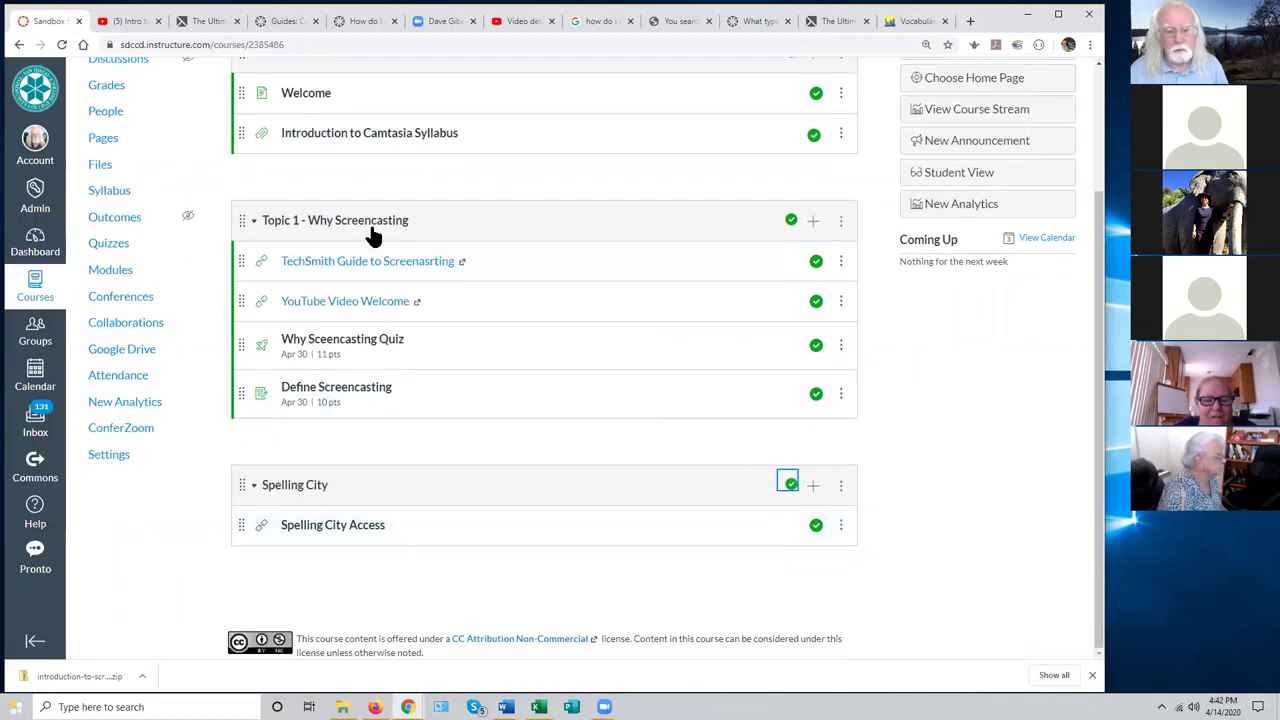
left_click(336, 528)
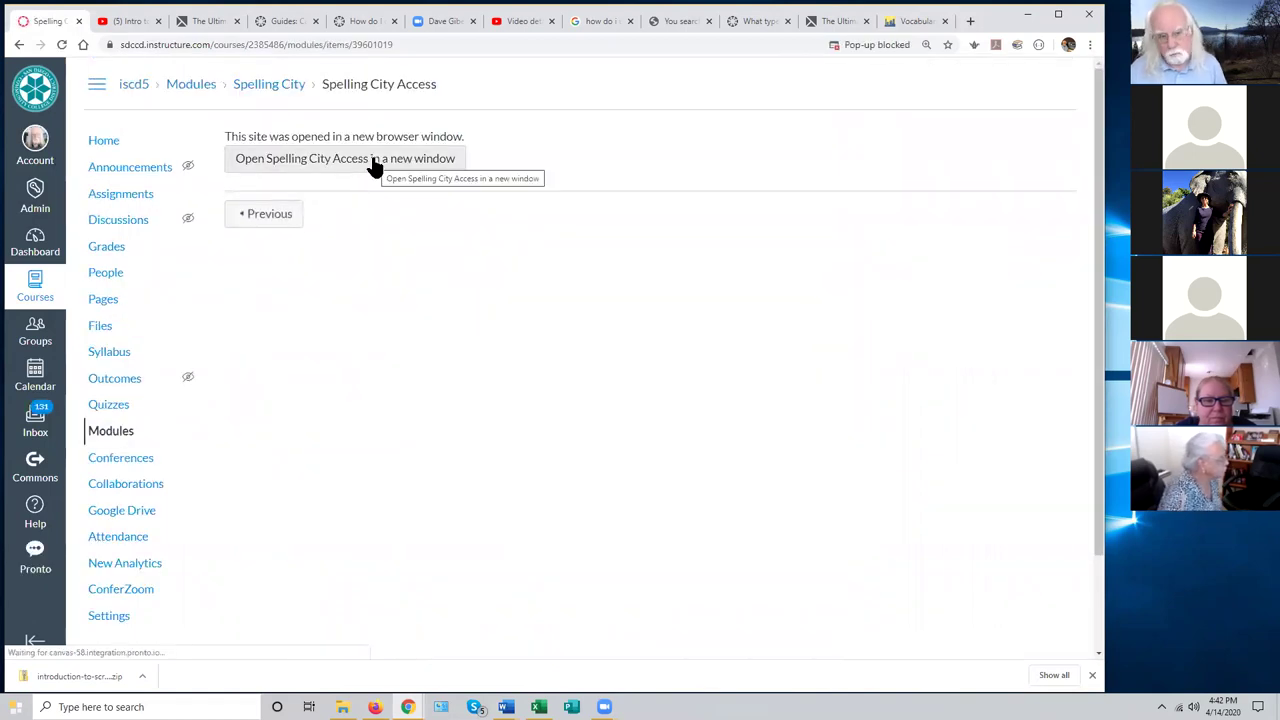
left_click(376, 166)
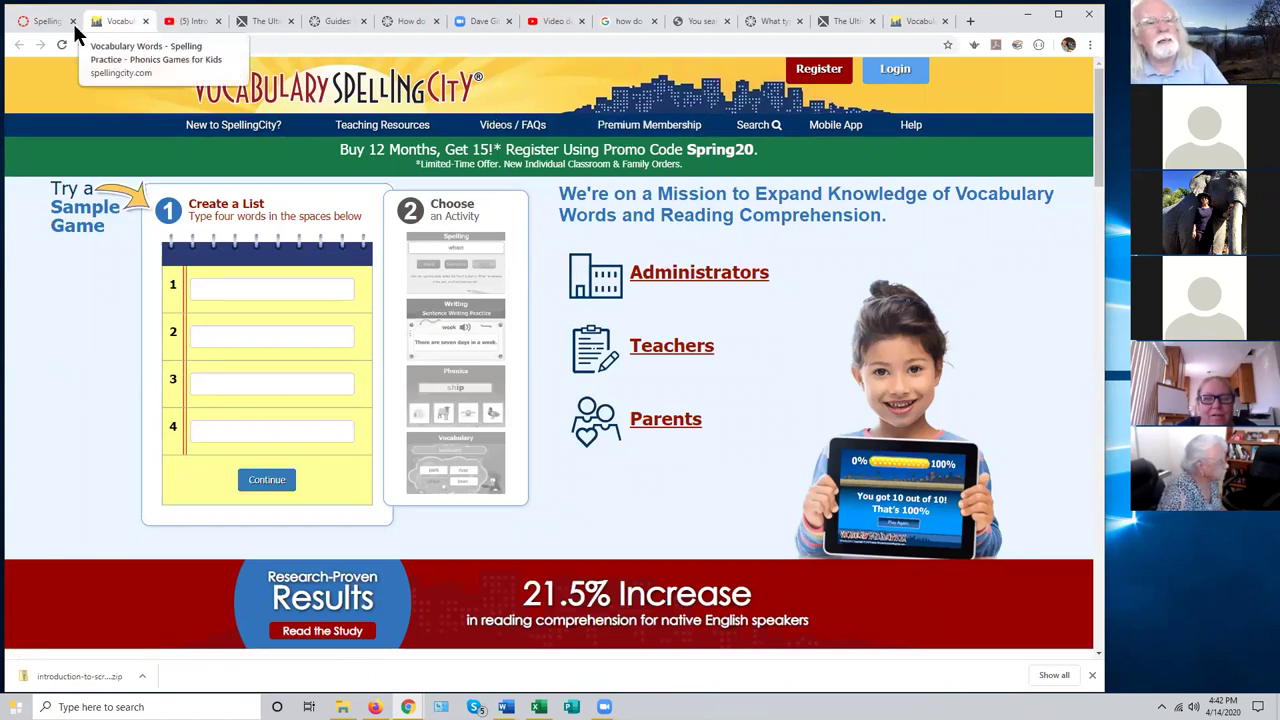
left_click(44, 28)
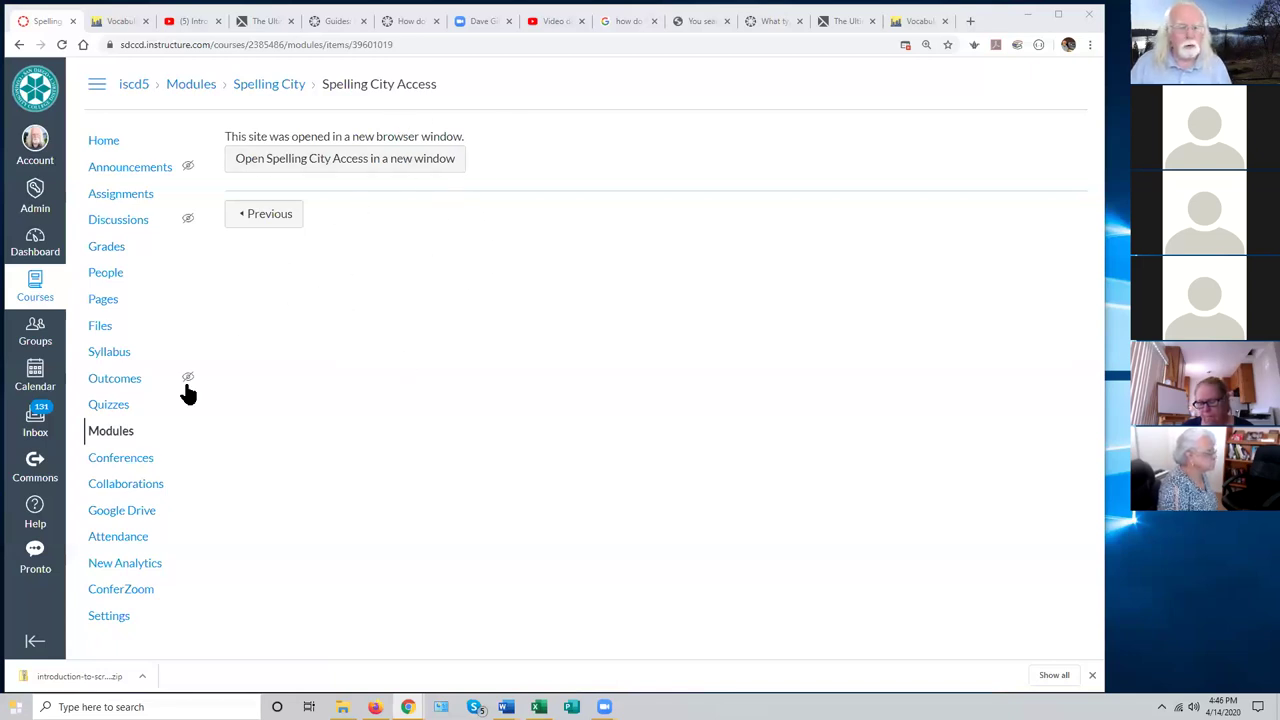
In course Settings' more options, enable 'Let students self-enroll by sharing with them a secret URL'
left_click(110, 617)
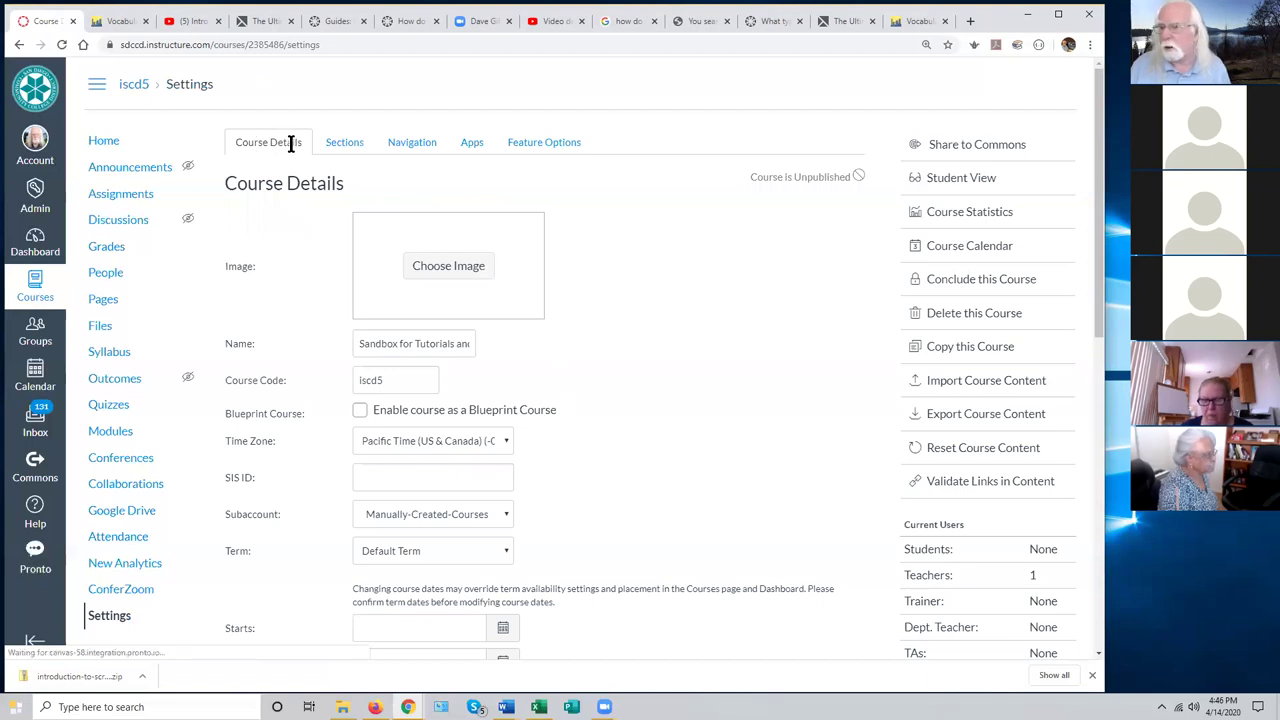
scroll(734, 388, "down", 2)
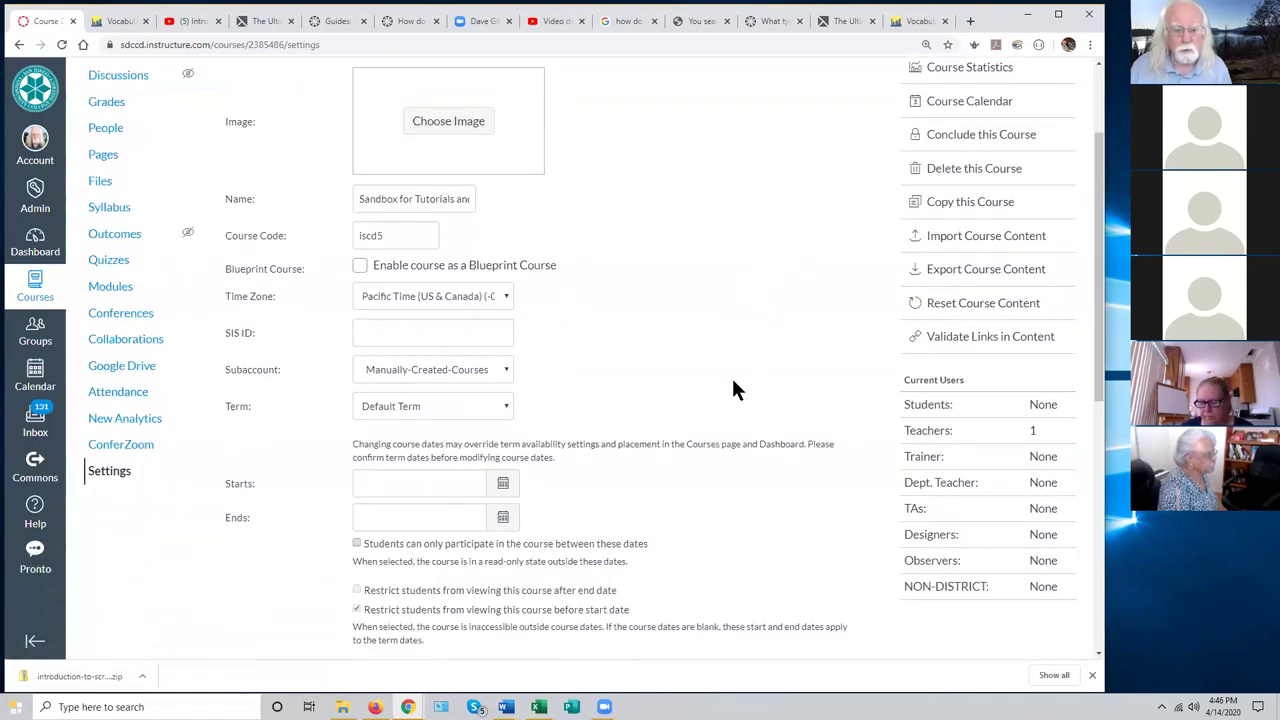
scroll(733, 388, "down", 5)
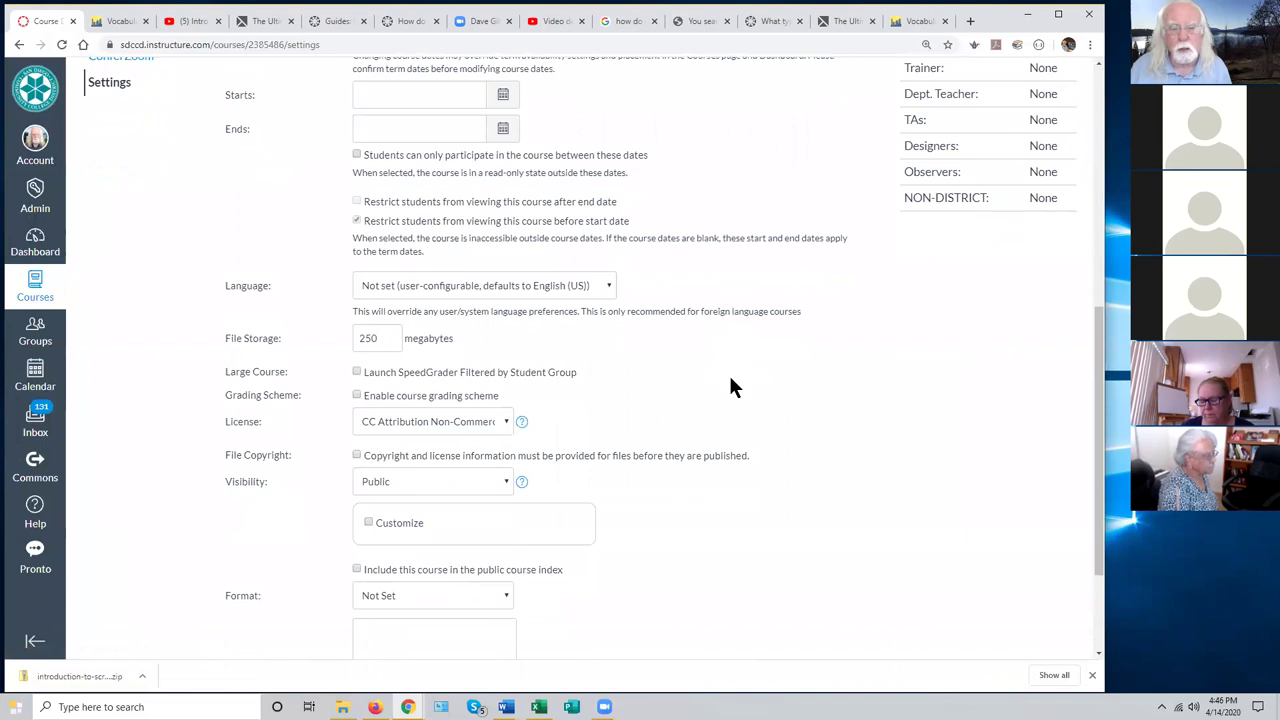
scroll(731, 386, "down", 2)
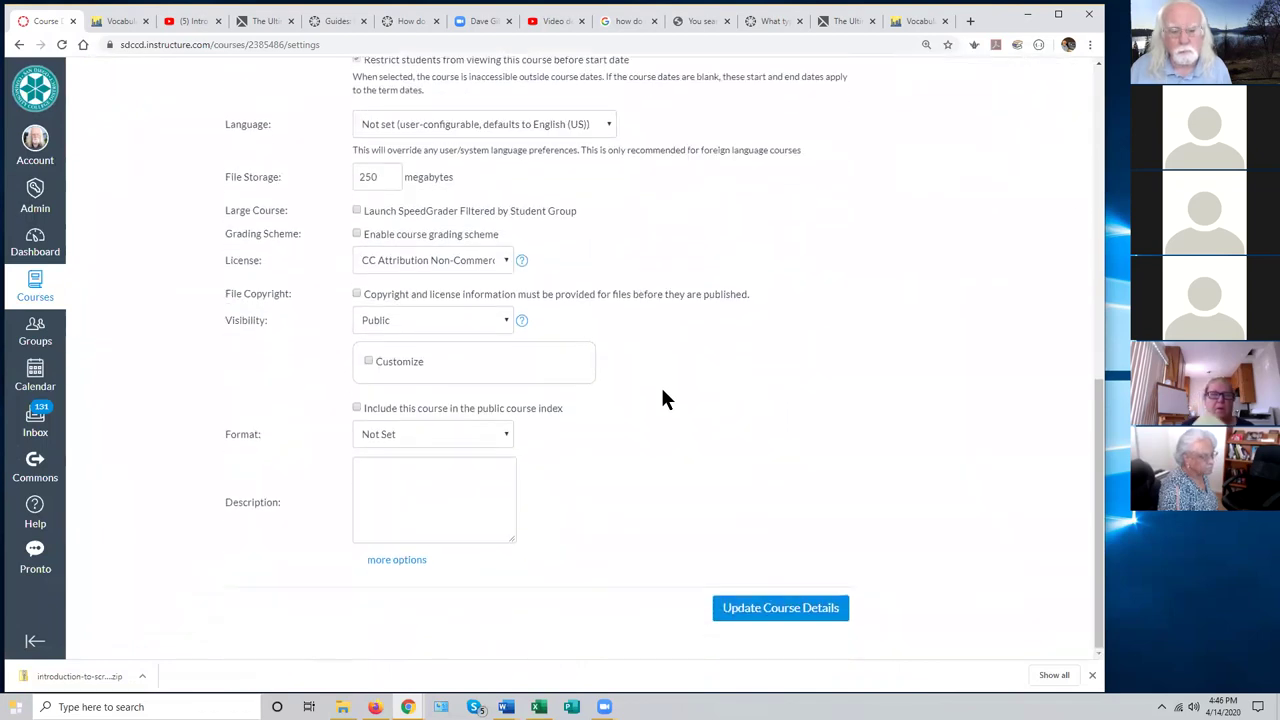
left_click(396, 561)
scroll(815, 510, "down", 2)
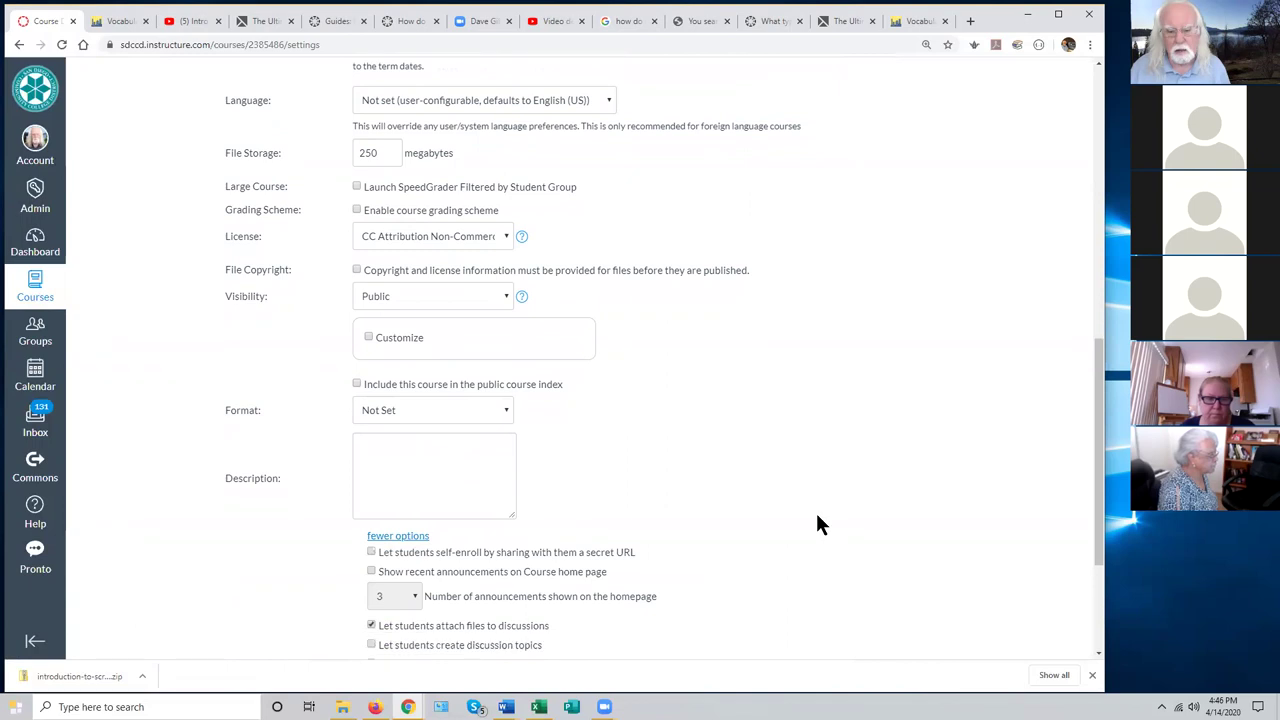
scroll(808, 503, "down", 2)
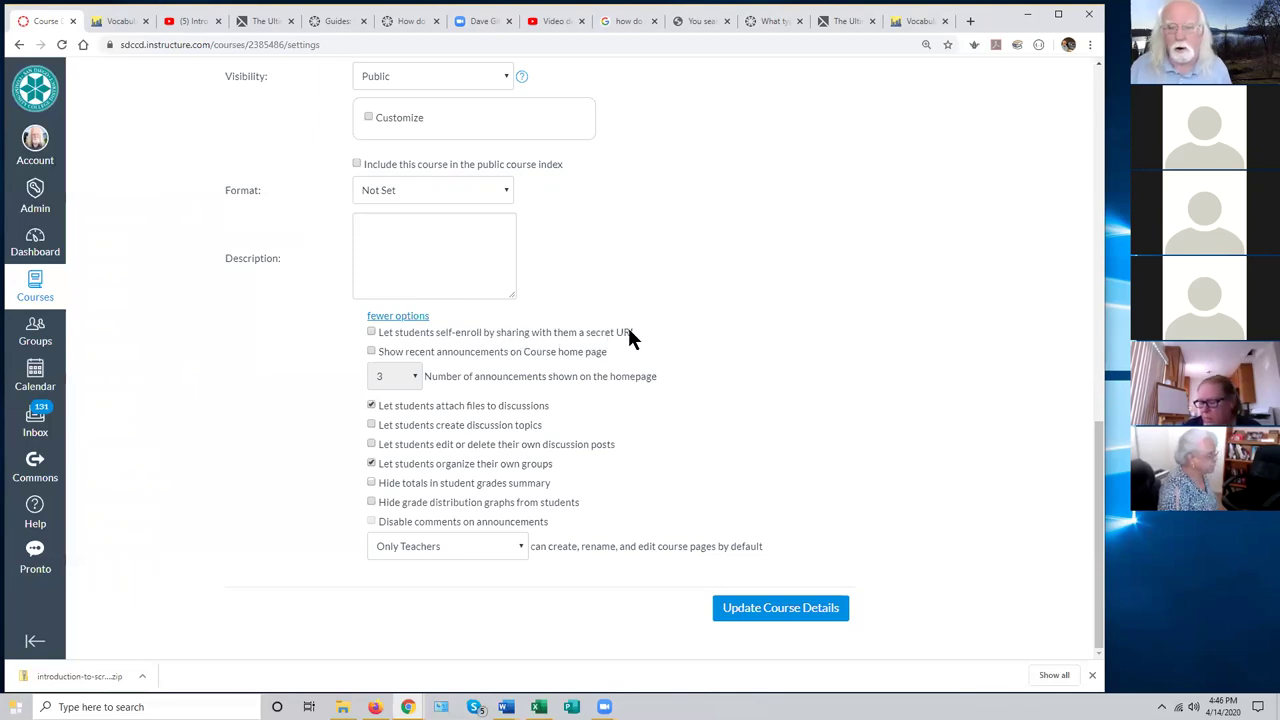
left_click(371, 333)
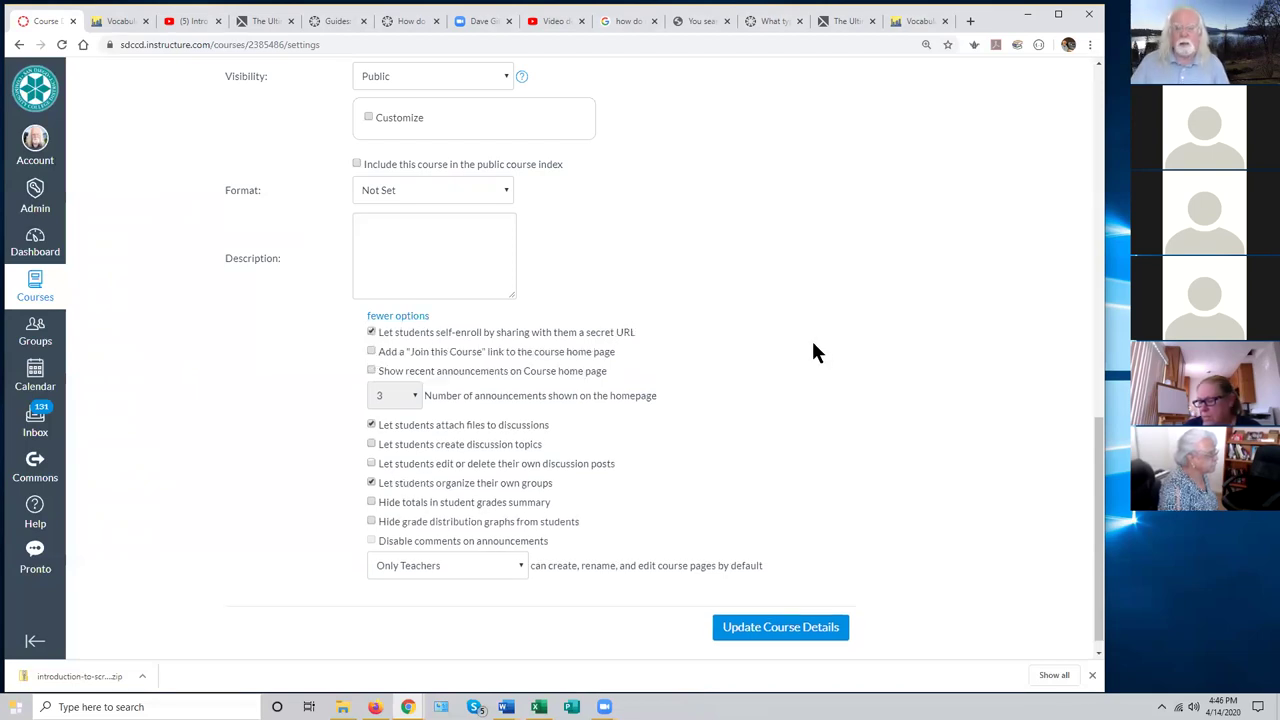
Save the course details and select the self-enrollment URL shown under Description
left_click(780, 628)
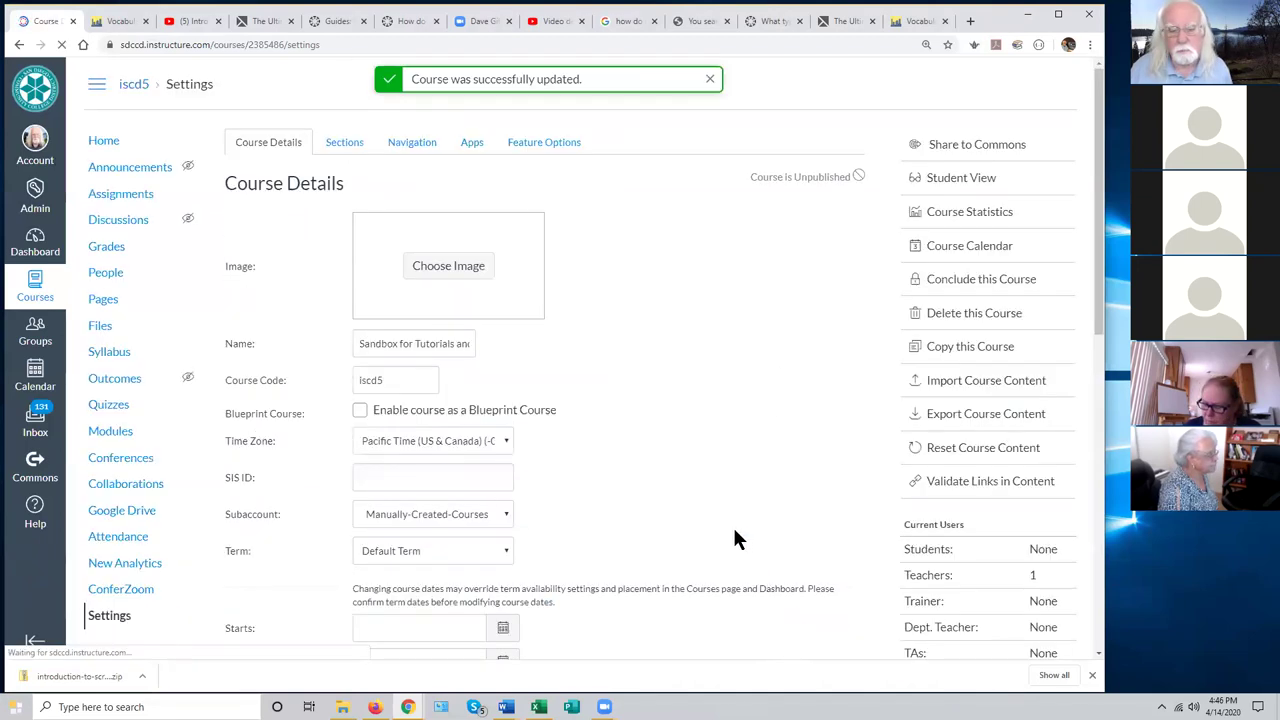
scroll(728, 515, "down", 10)
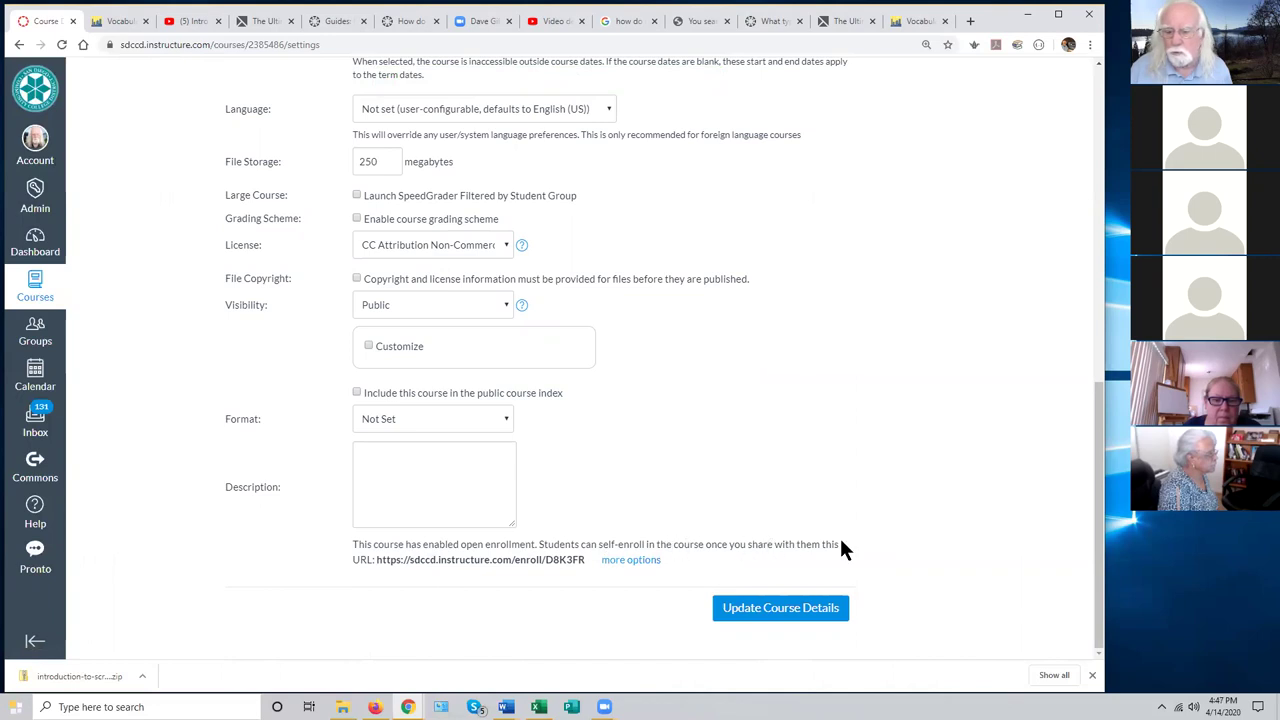
left_click_drag(374, 561, 582, 563)
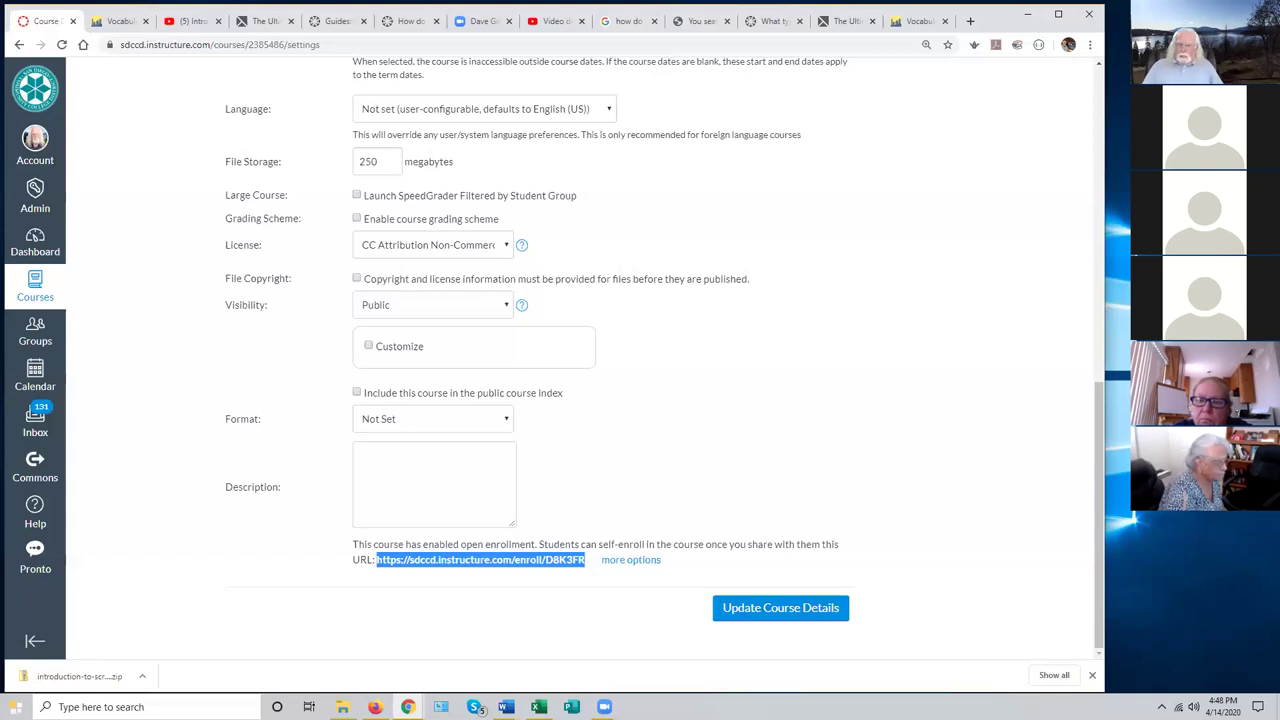
scroll(347, 345, "up", 10)
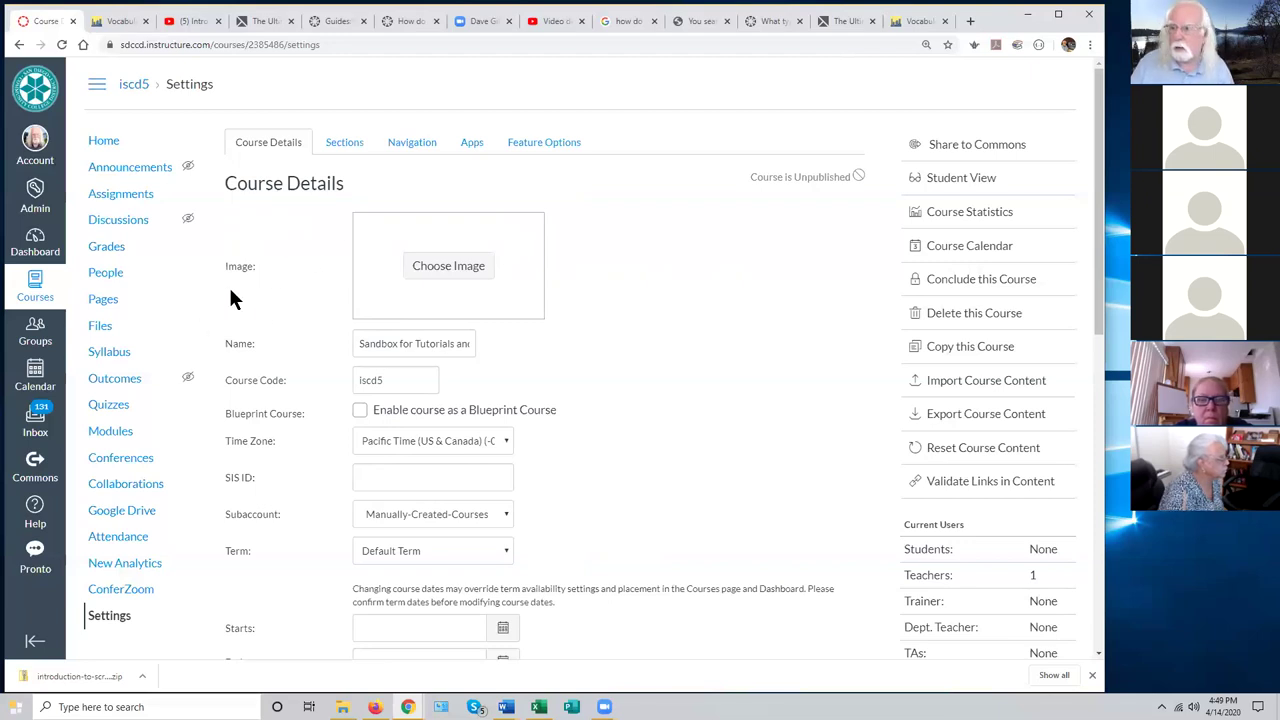
View the Assignments list, briefly starting a new assignment before returning to the list
left_click(124, 198)
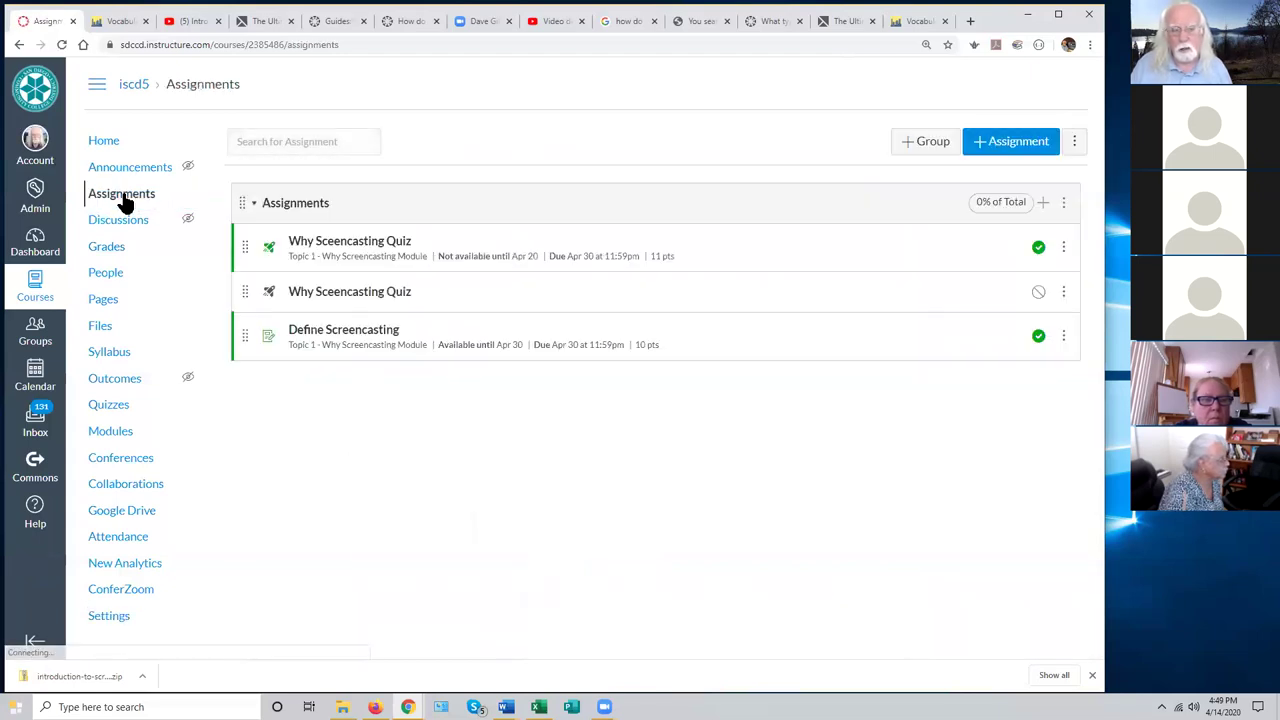
left_click(1010, 146)
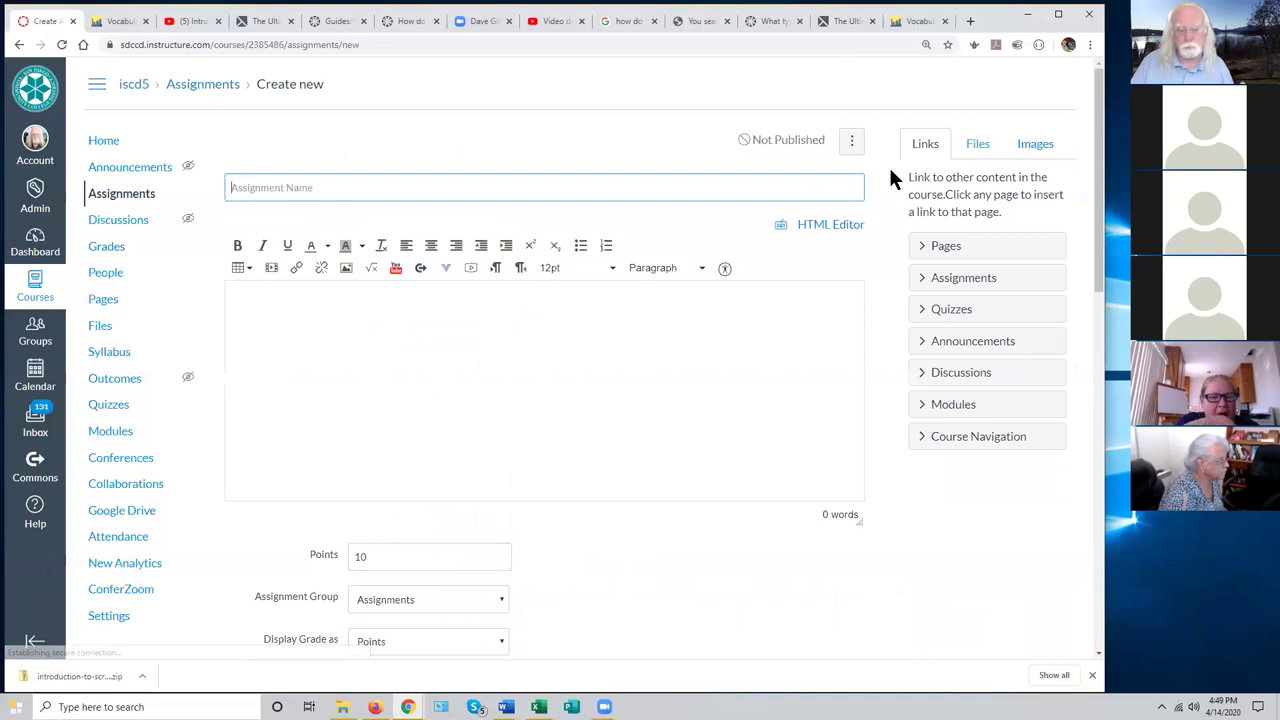
left_click(122, 198)
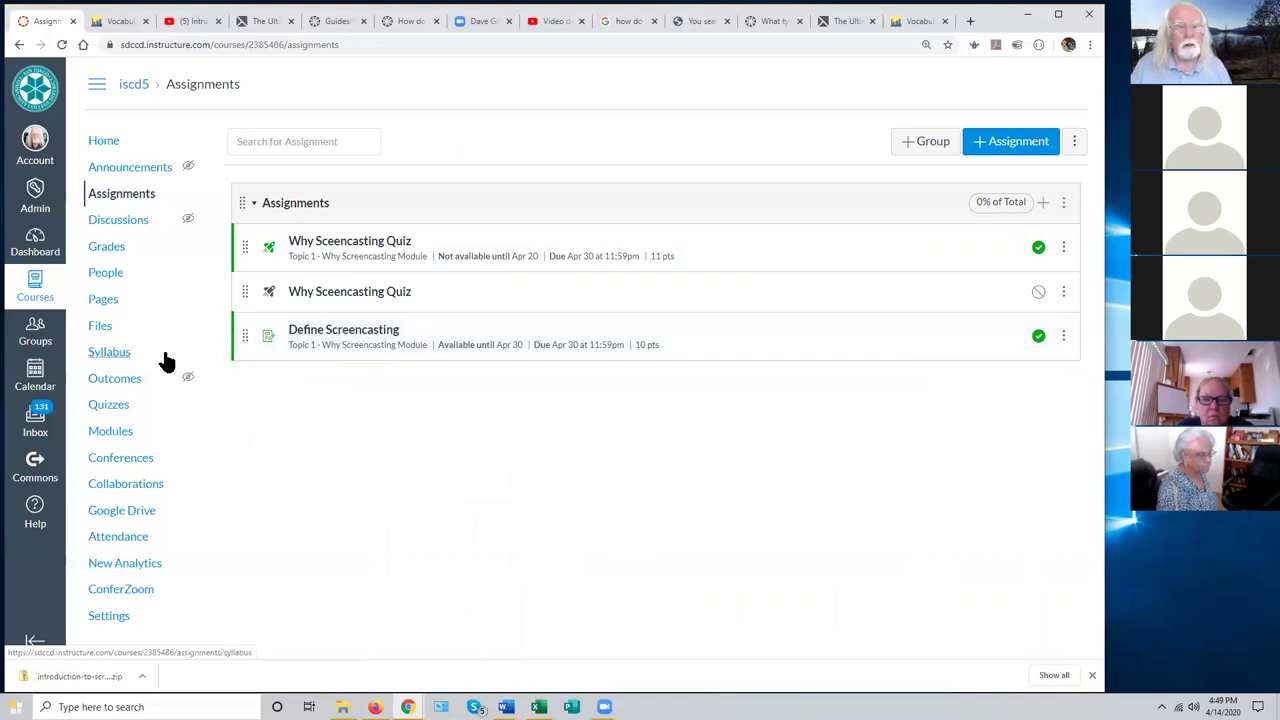
Look over the Quizzes list, then move on to the course's Discussions
left_click(112, 410)
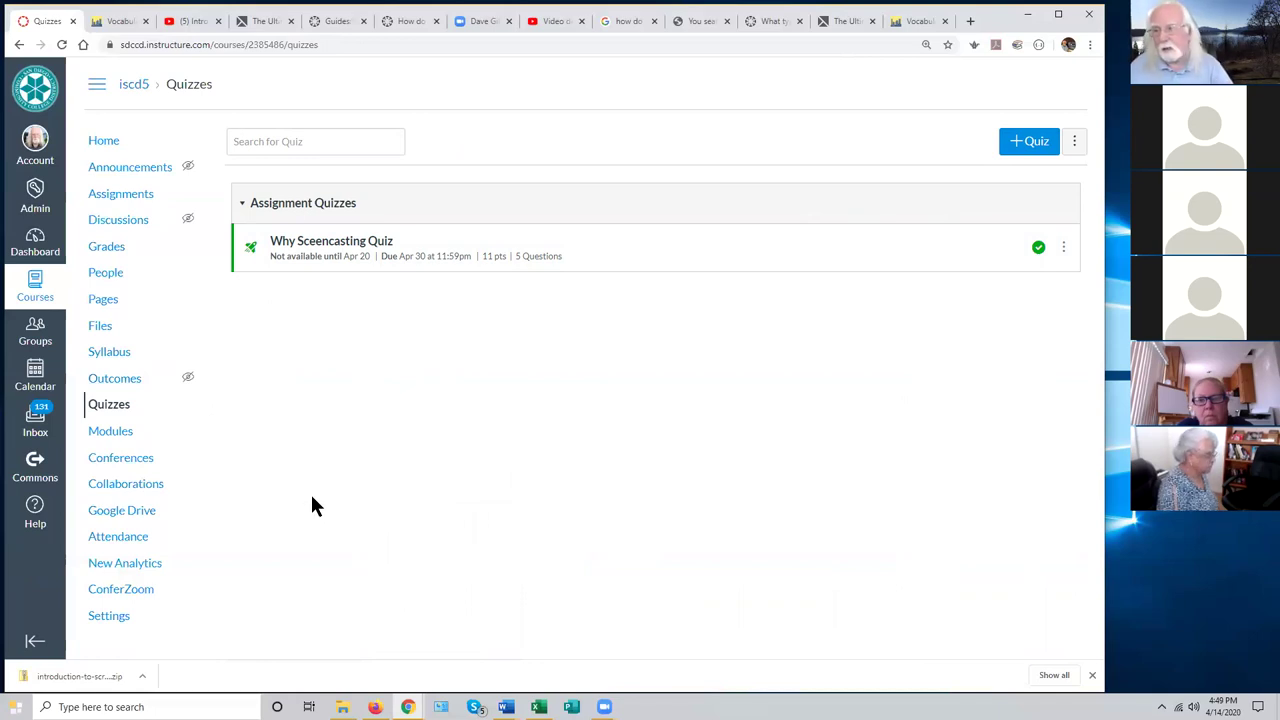
left_click(120, 226)
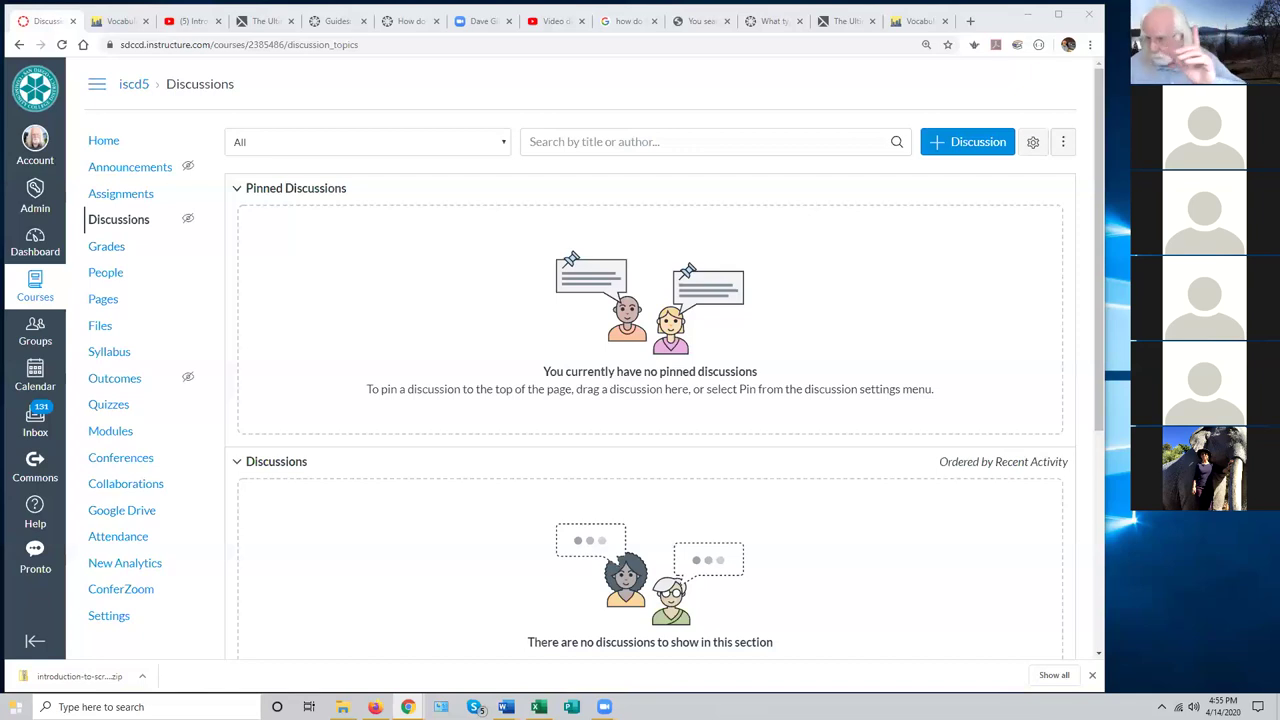
Switch to the OnDemand tab showing the ipevo search results
left_click(700, 22)
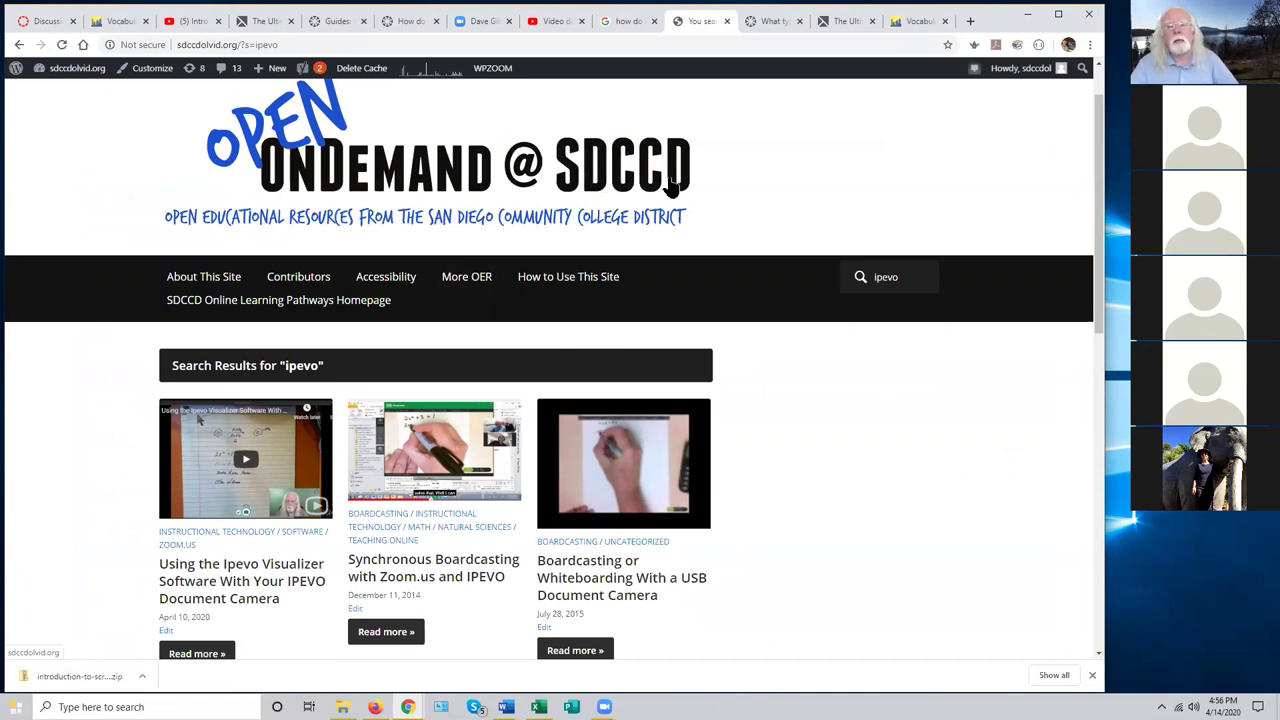
Go from the ipevo results to OnDemand's Workshop Archives page via the top menu
scroll(600, 170, "up", 1)
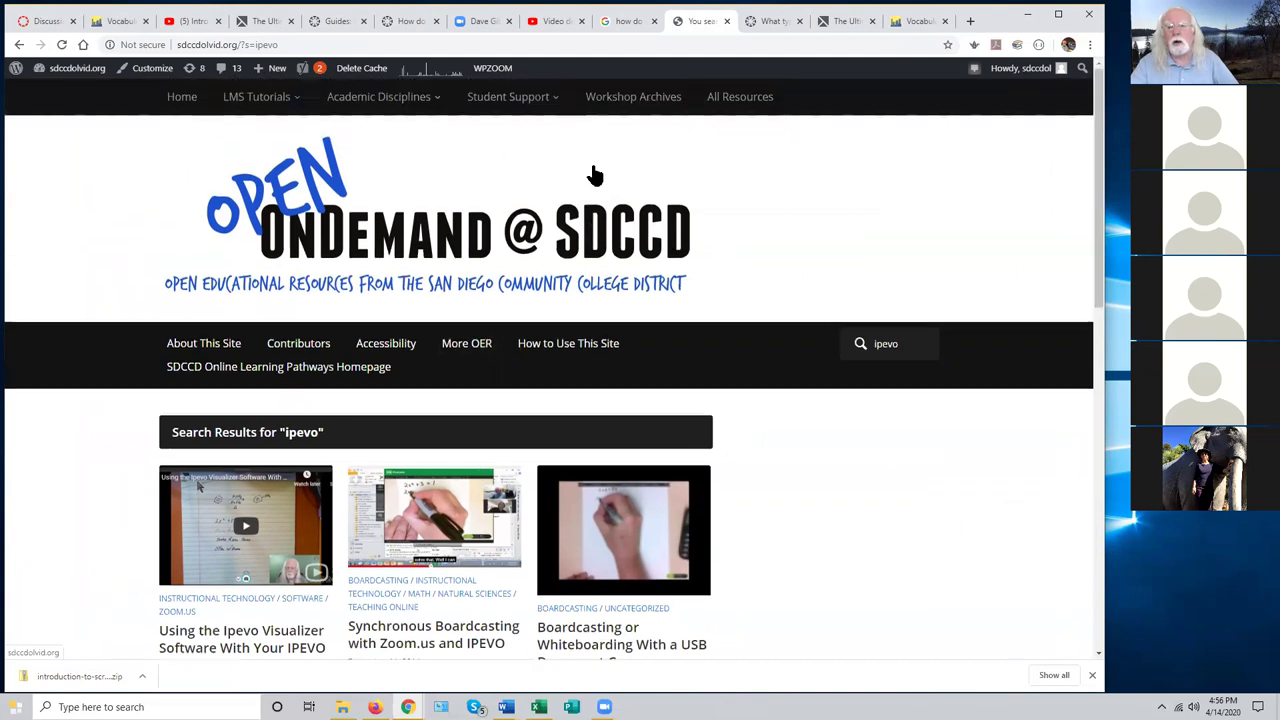
left_click(630, 100)
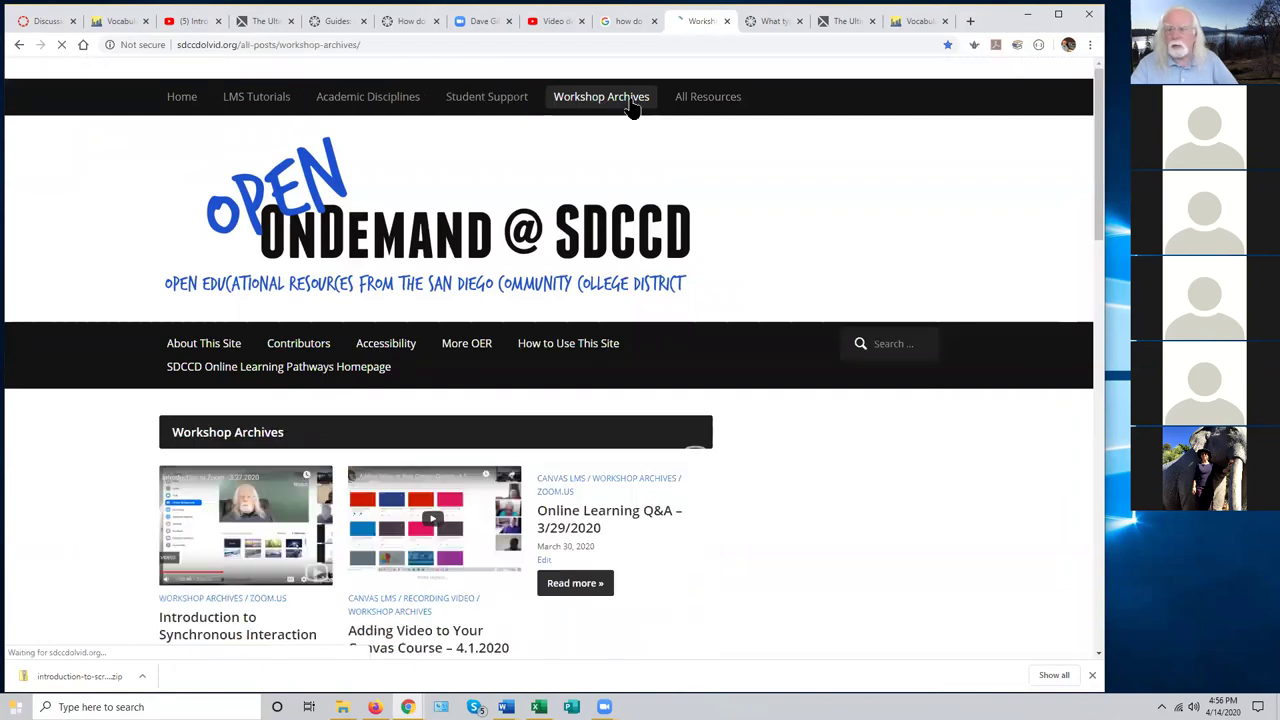
scroll(679, 580, "down", 5)
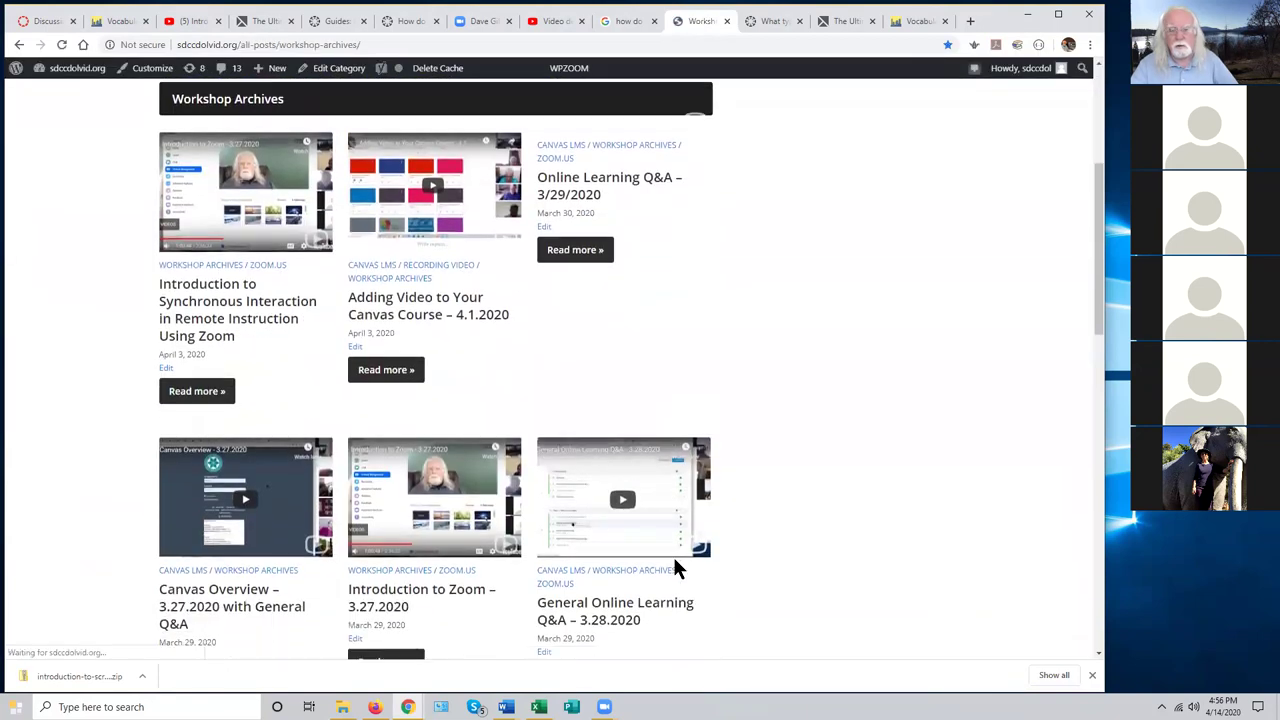
scroll(670, 566, "down", 2)
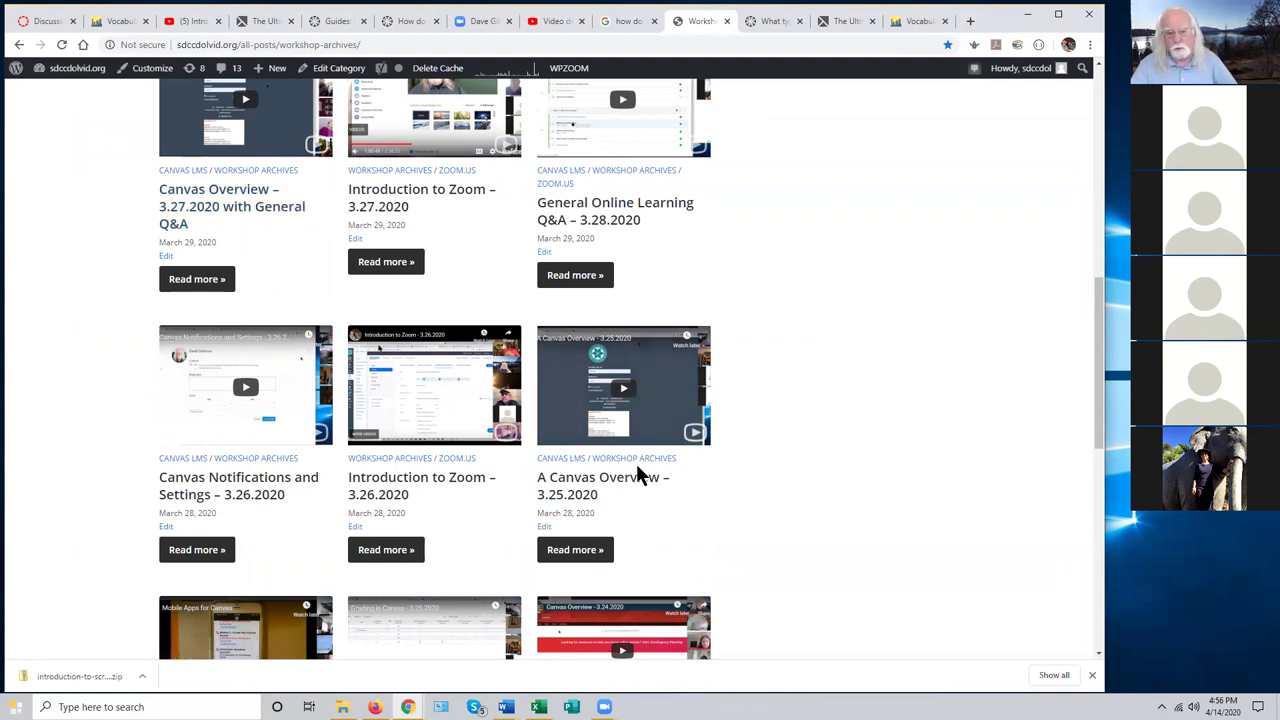
scroll(827, 445, "down", 3)
scroll(827, 447, "up", 9)
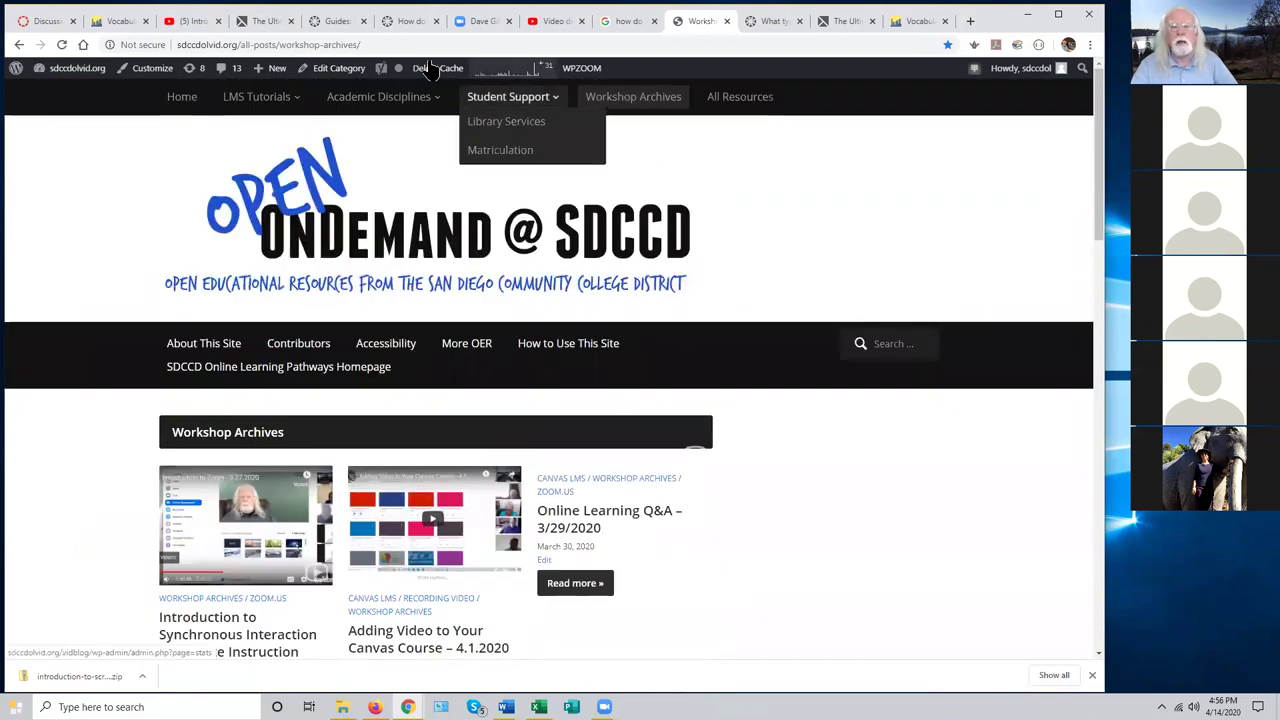
left_click(369, 44)
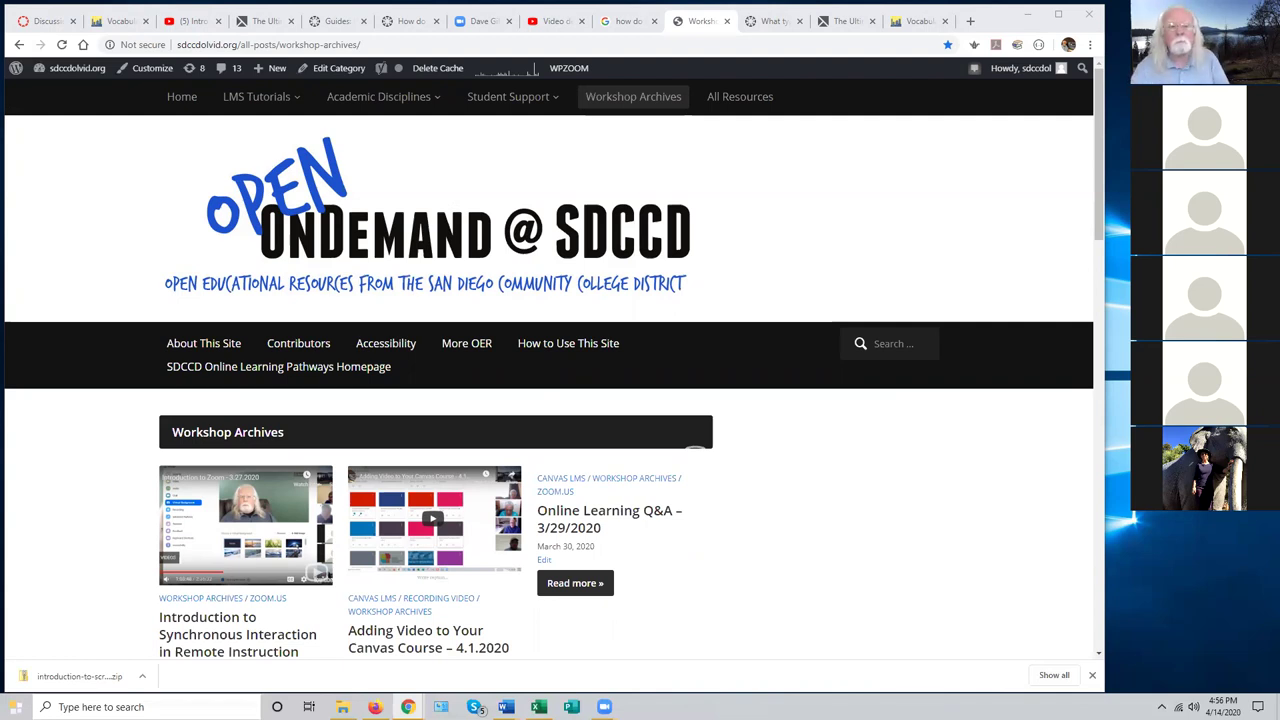
Highlight the domain sdccdolvid.org within the Workshop Archives page's web address
left_click(218, 44)
double_click(229, 44)
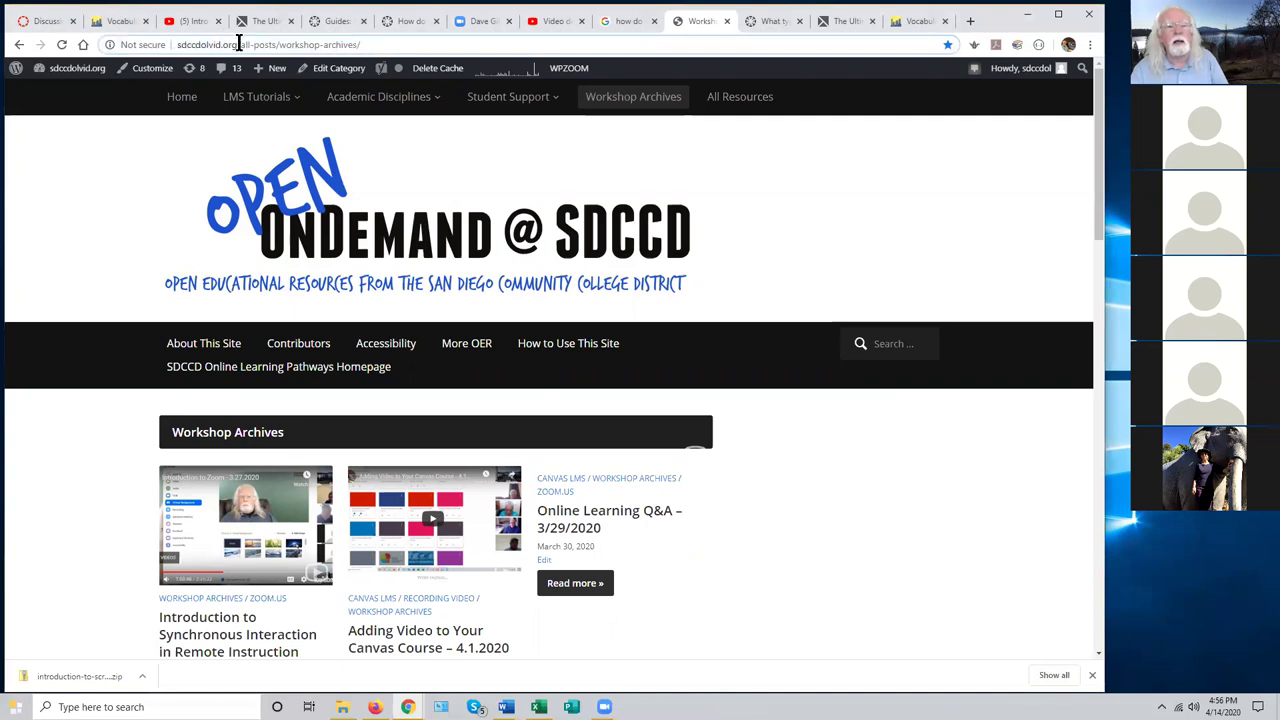
left_click_drag(204, 47, 178, 46)
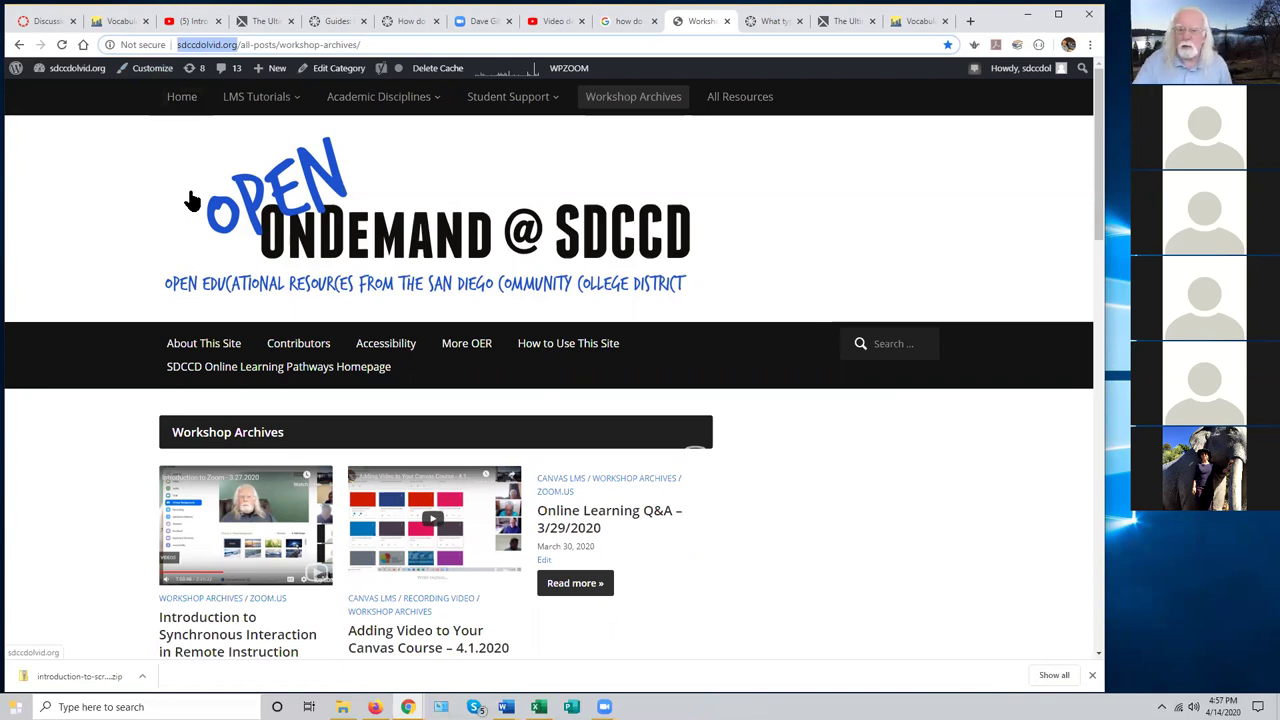
mouse_move(255, 113)
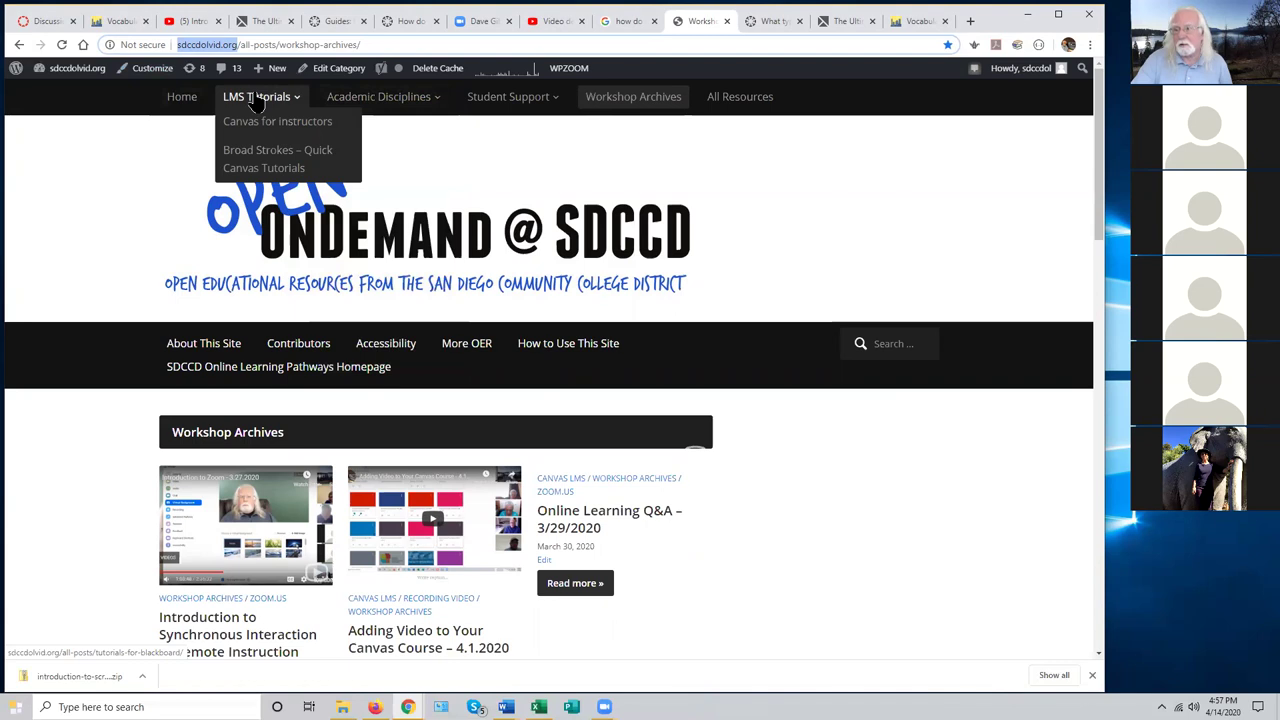
Open LMS Tutorials' Broad Strokes – Quick Canvas Tutorials page and browse its tutorial thumbnails
left_click(262, 165)
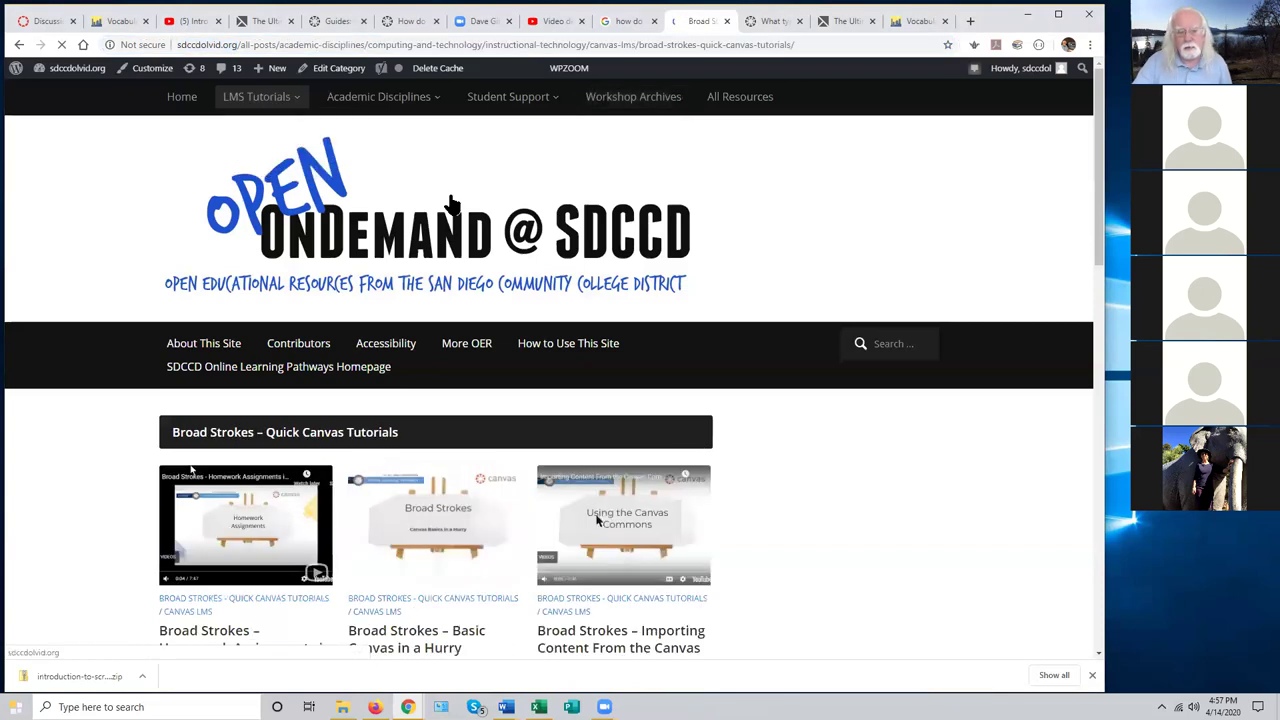
scroll(898, 390, "down", 7)
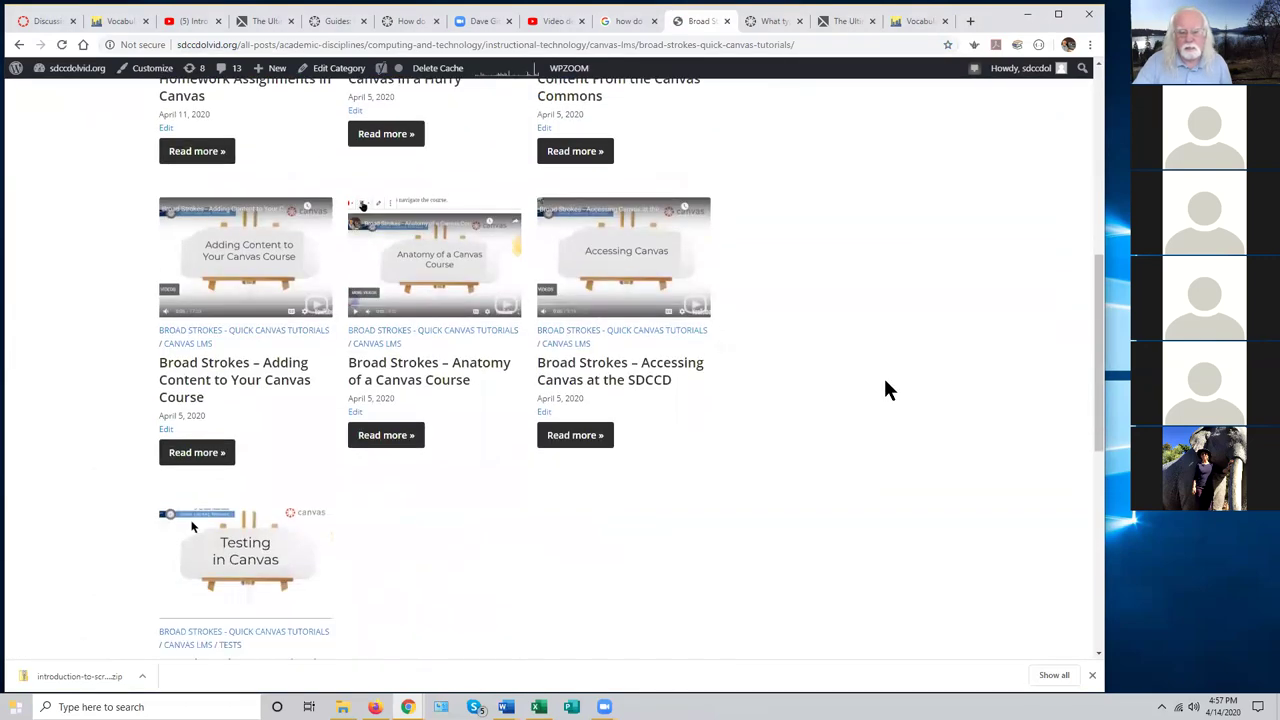
scroll(885, 382, "up", 3)
scroll(885, 382, "up", 3)
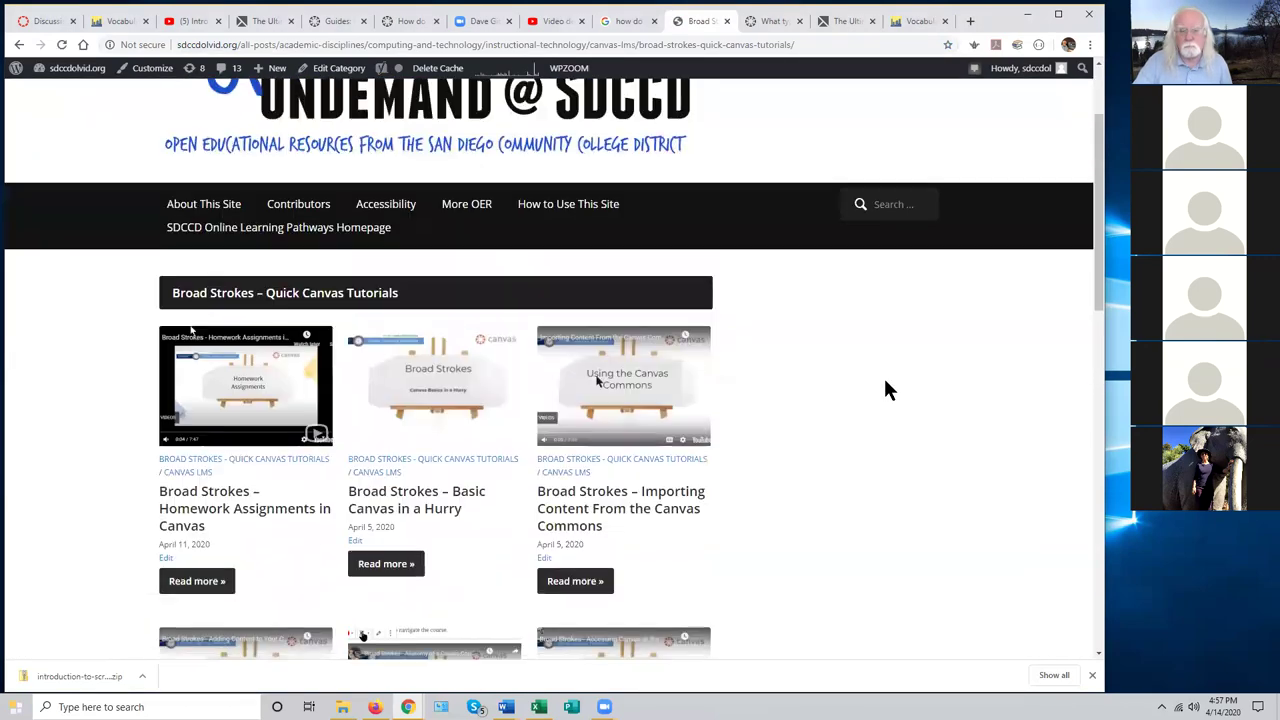
scroll(890, 390, "down", 3)
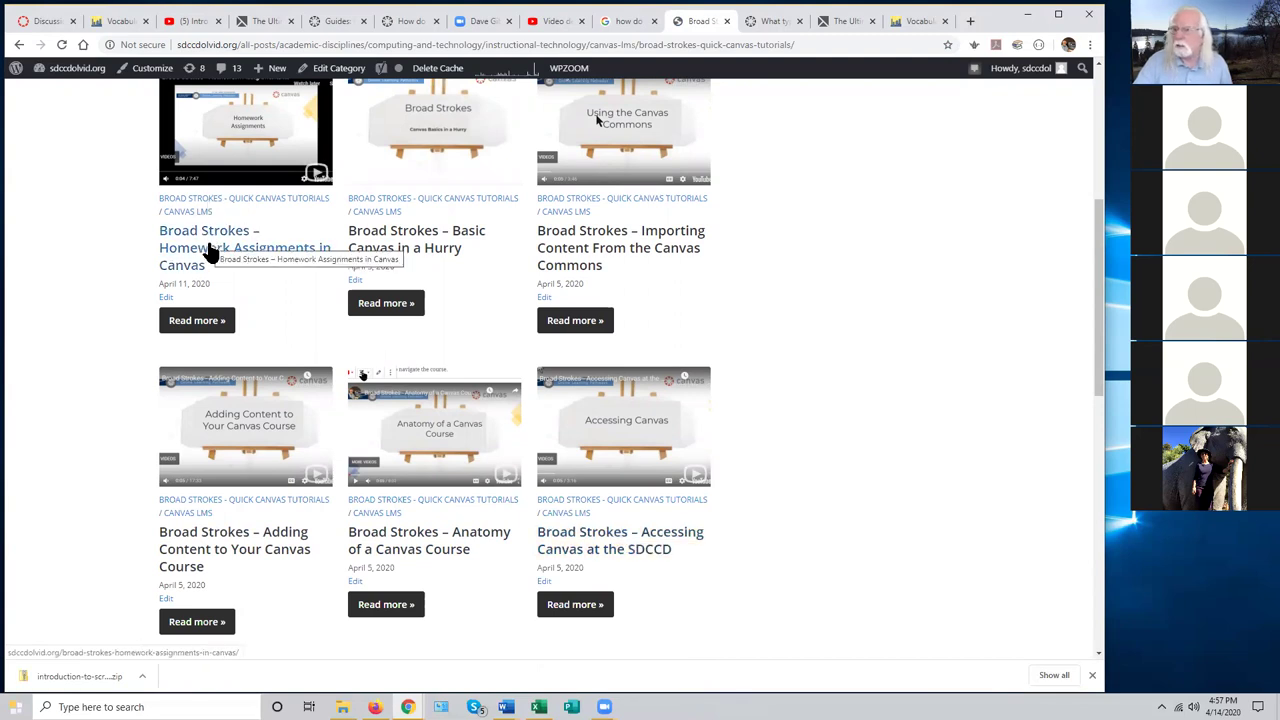
scroll(795, 279, "up", 5)
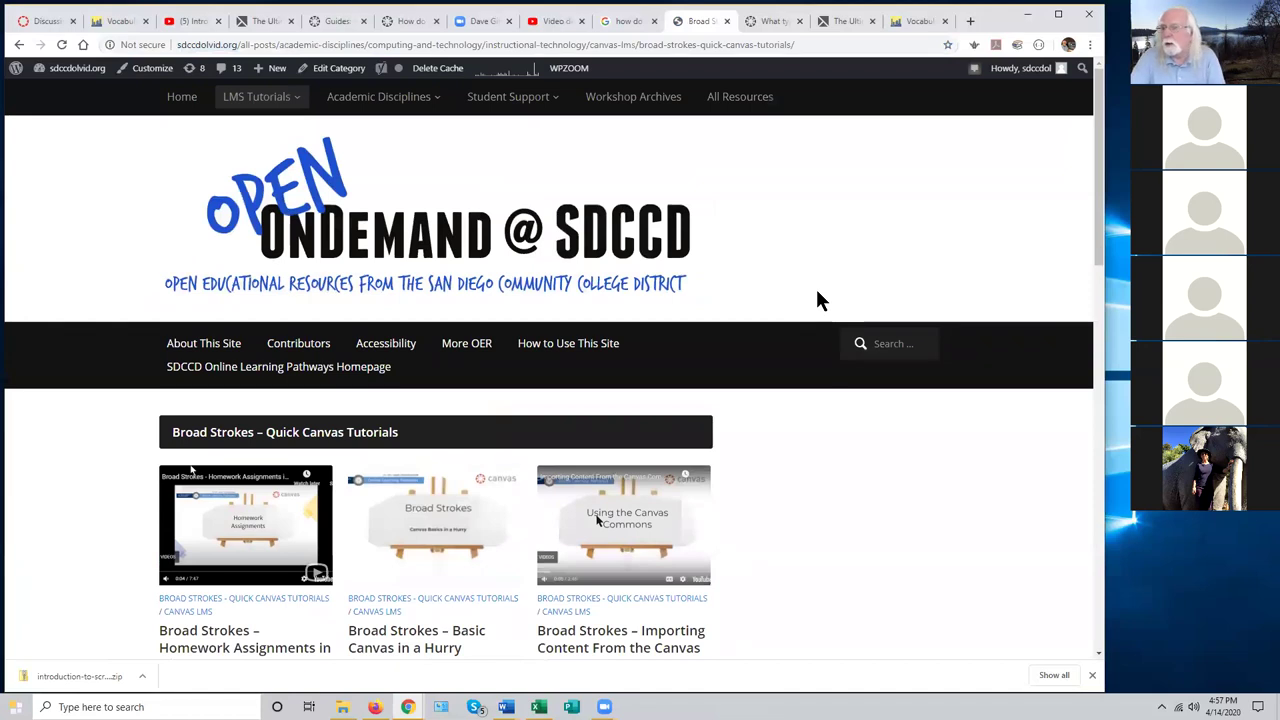
scroll(810, 410, "down", 2)
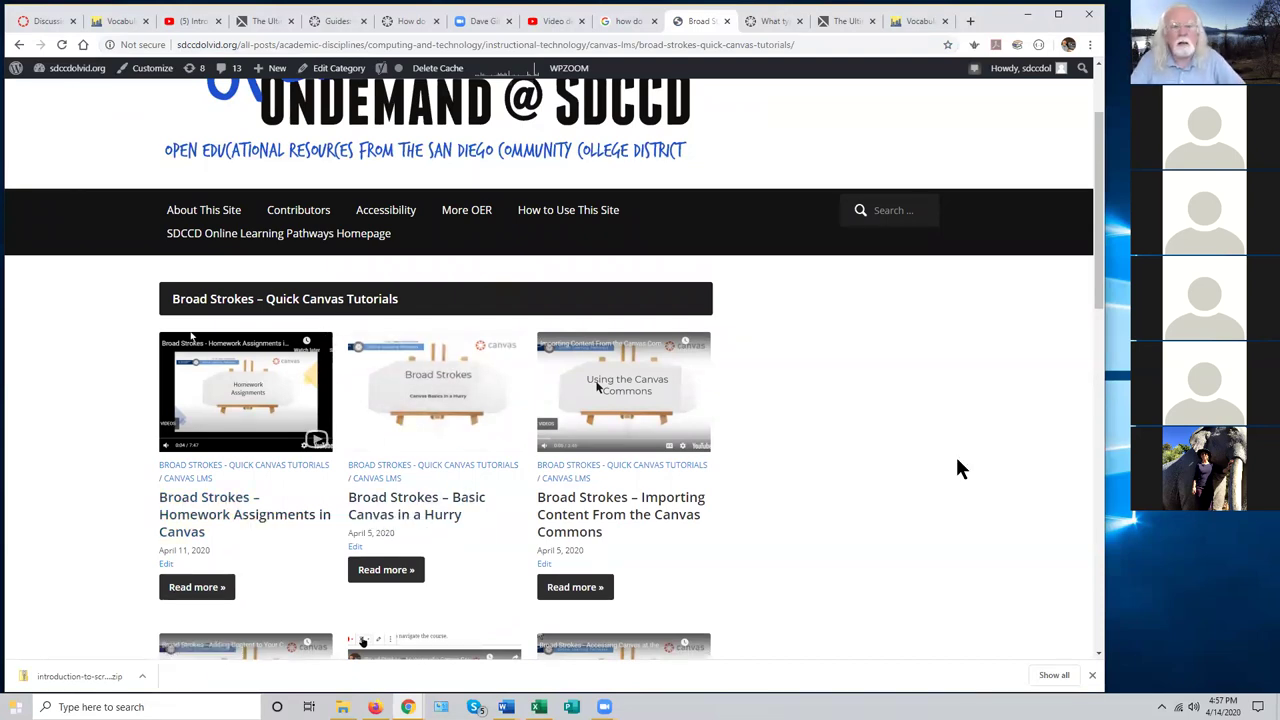
scroll(900, 458, "up", 2)
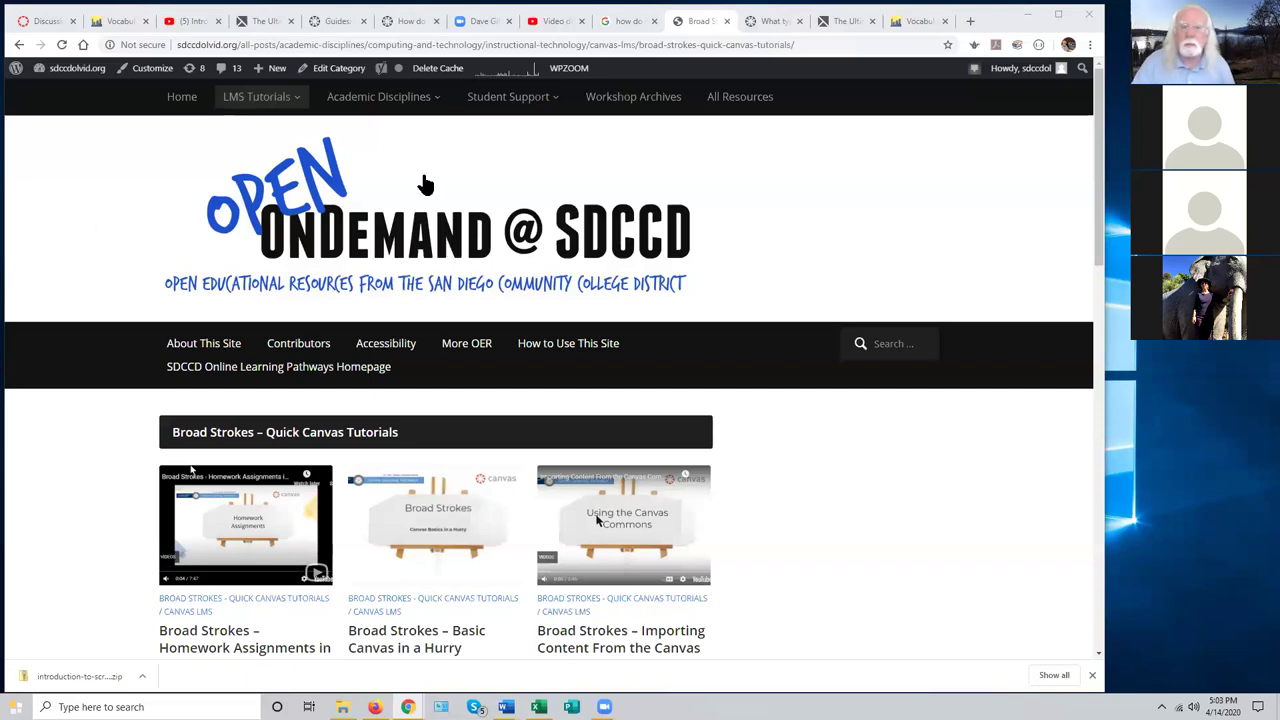
Leave the Broad Strokes tutorials page and start a new browser tab
mouse_move(330, 96)
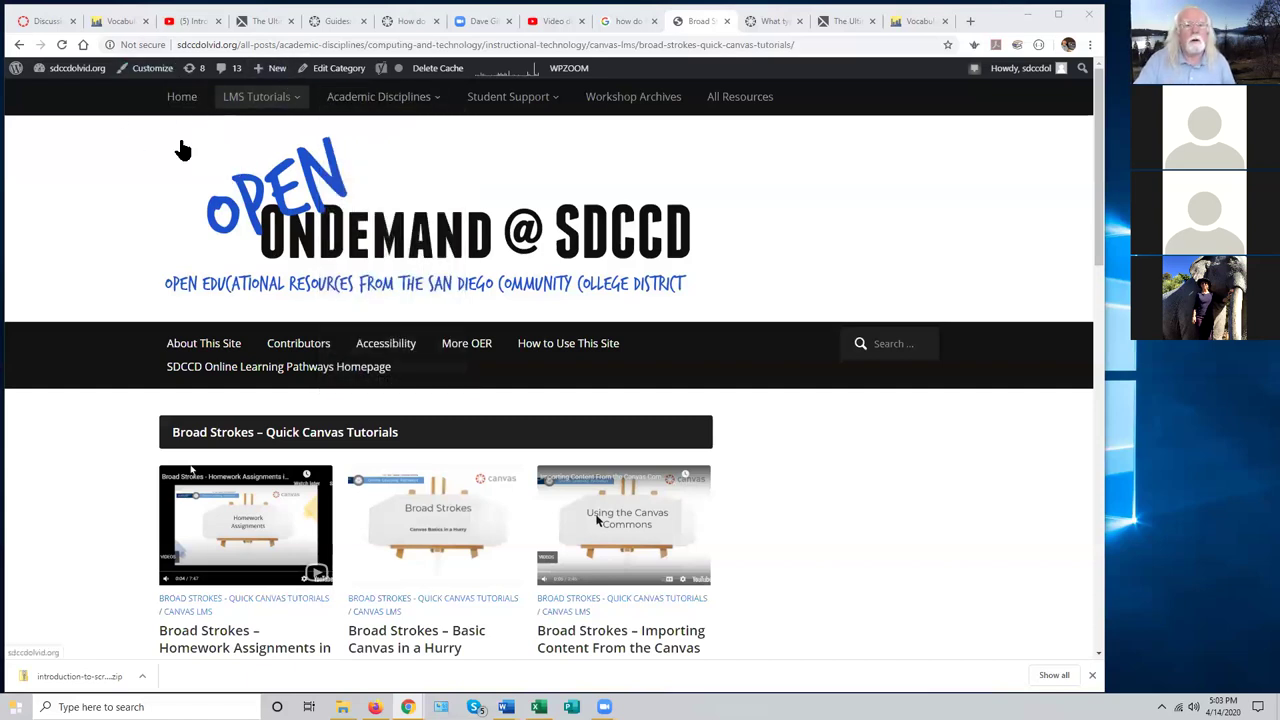
left_click(966, 22)
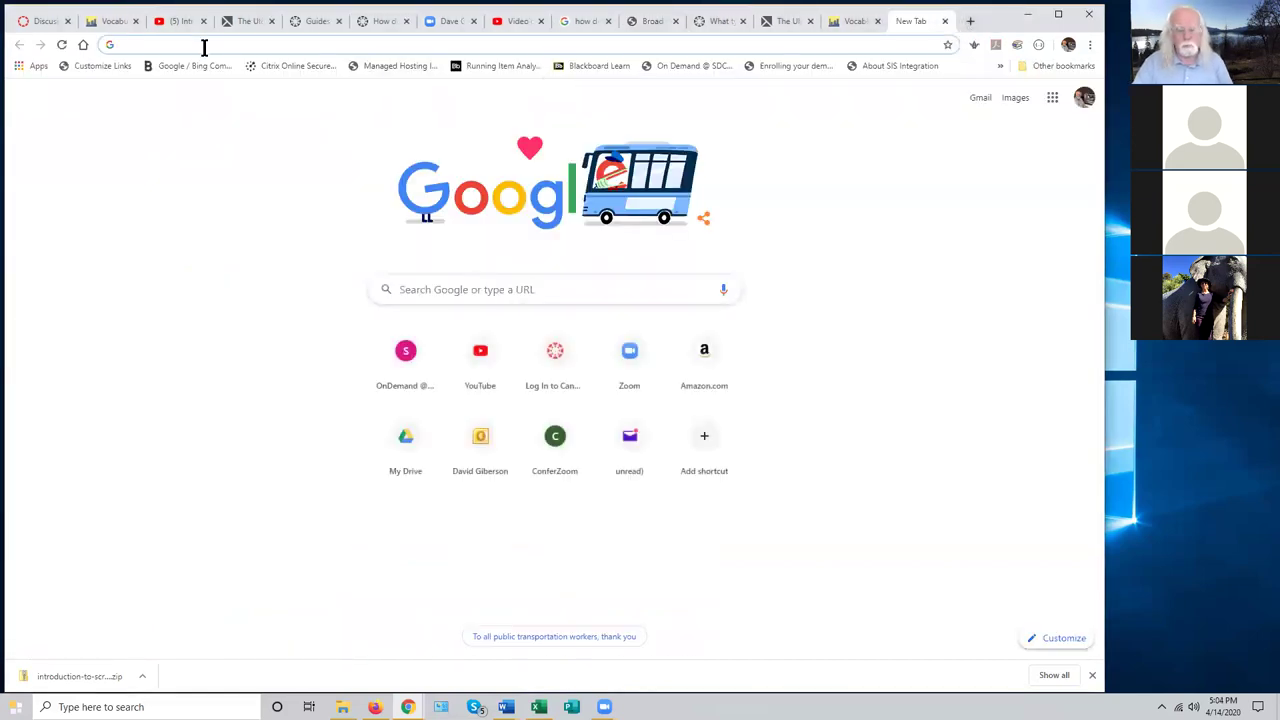
type("ww")
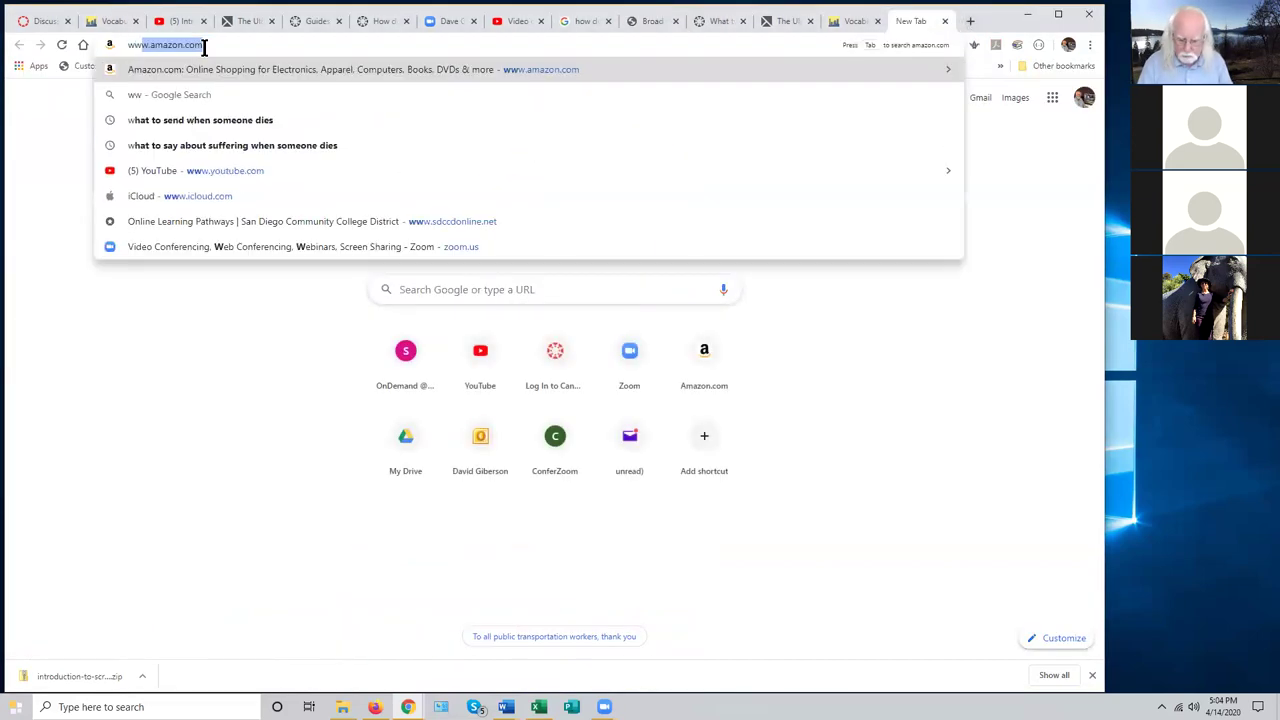
type("w.sdccdo")
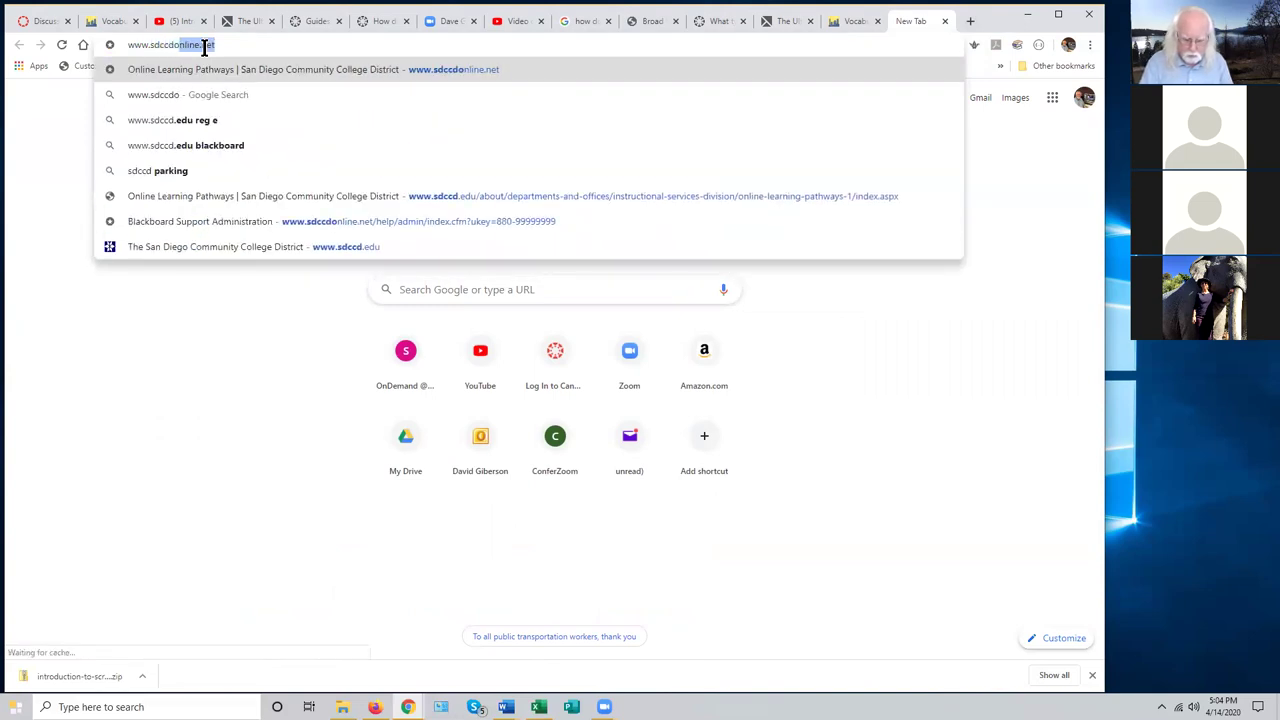
type("nline.net")
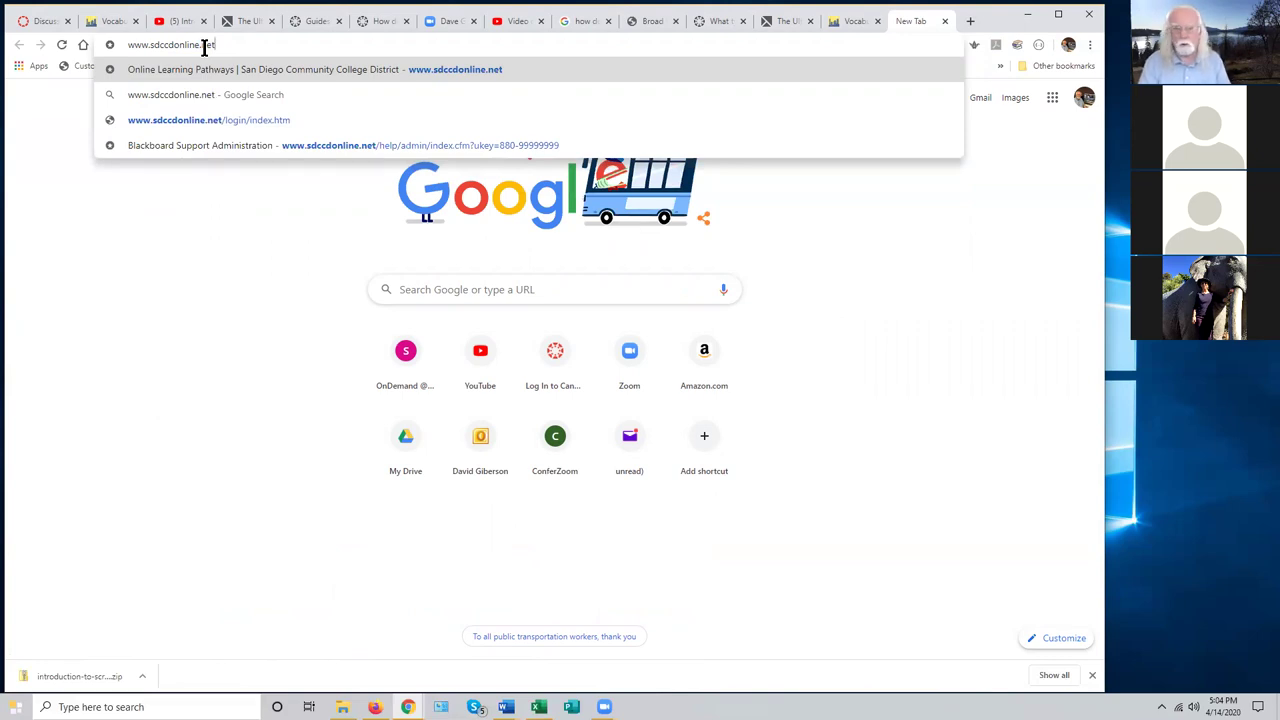
key("Return")
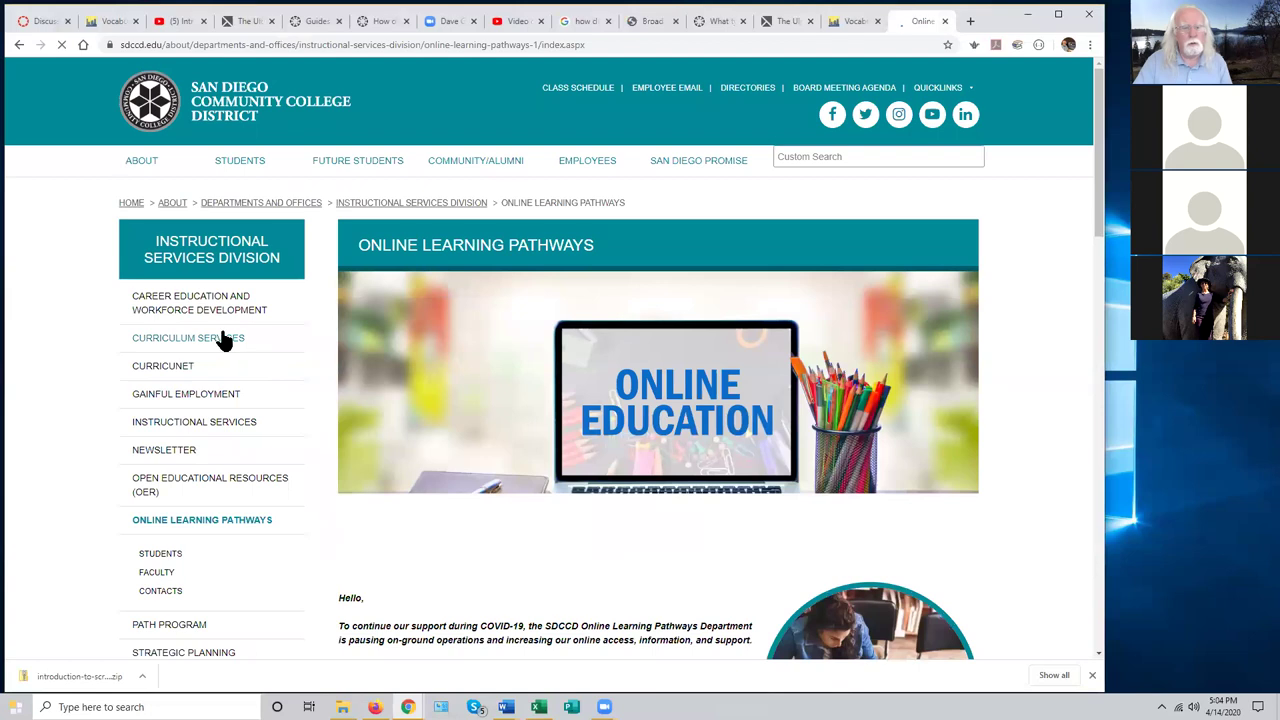
Go through FACULTY and TRAINING to the Online Faculty Certification Program page
left_click(156, 572)
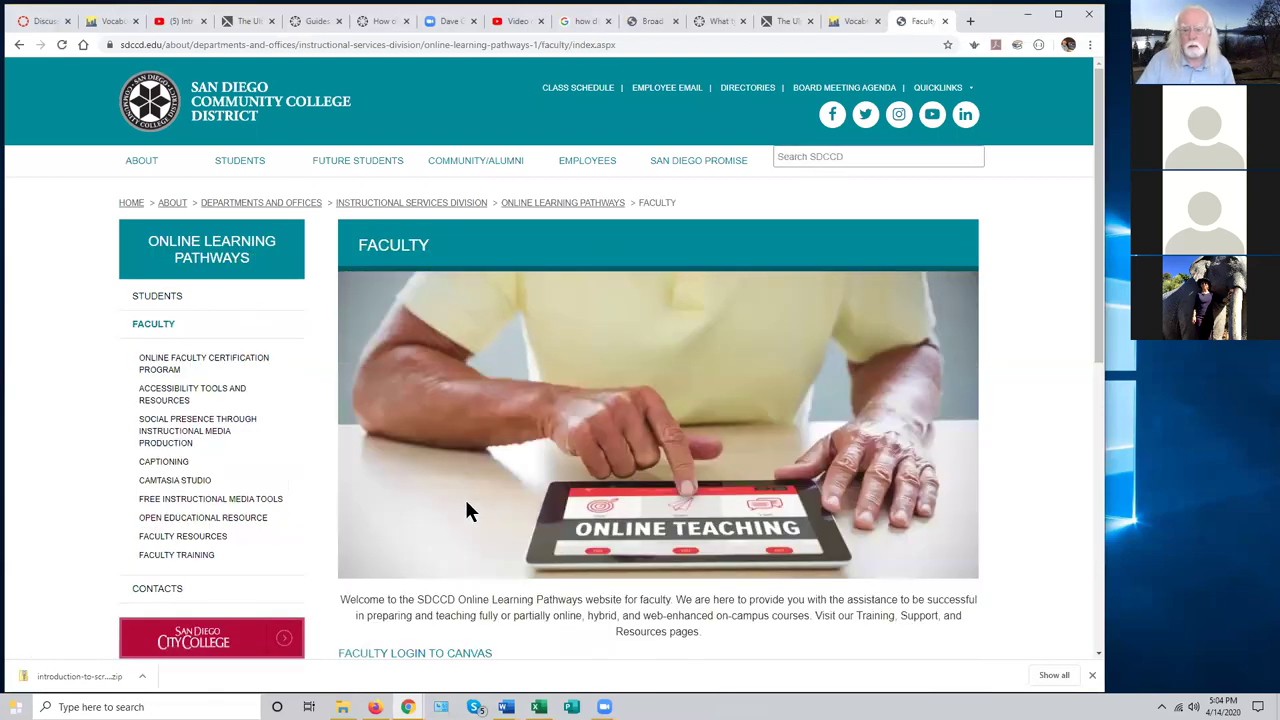
scroll(466, 497, "down", 2)
scroll(467, 497, "down", 1)
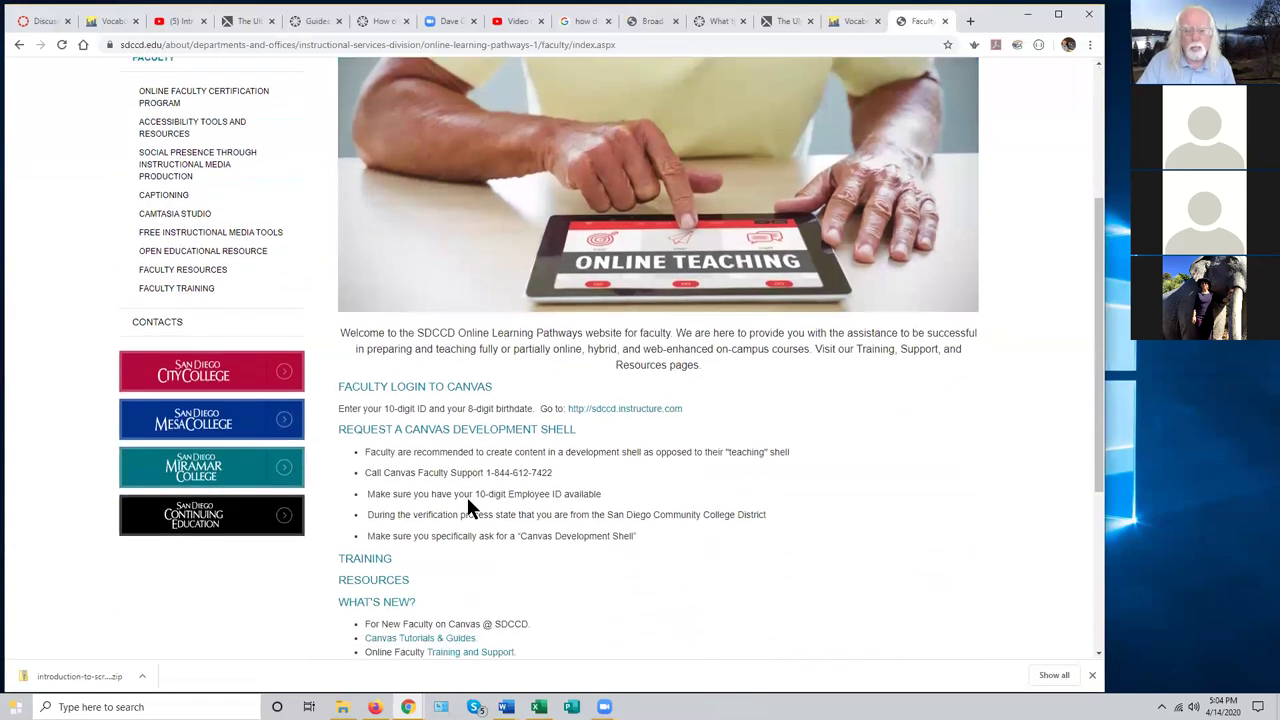
scroll(467, 497, "down", 1)
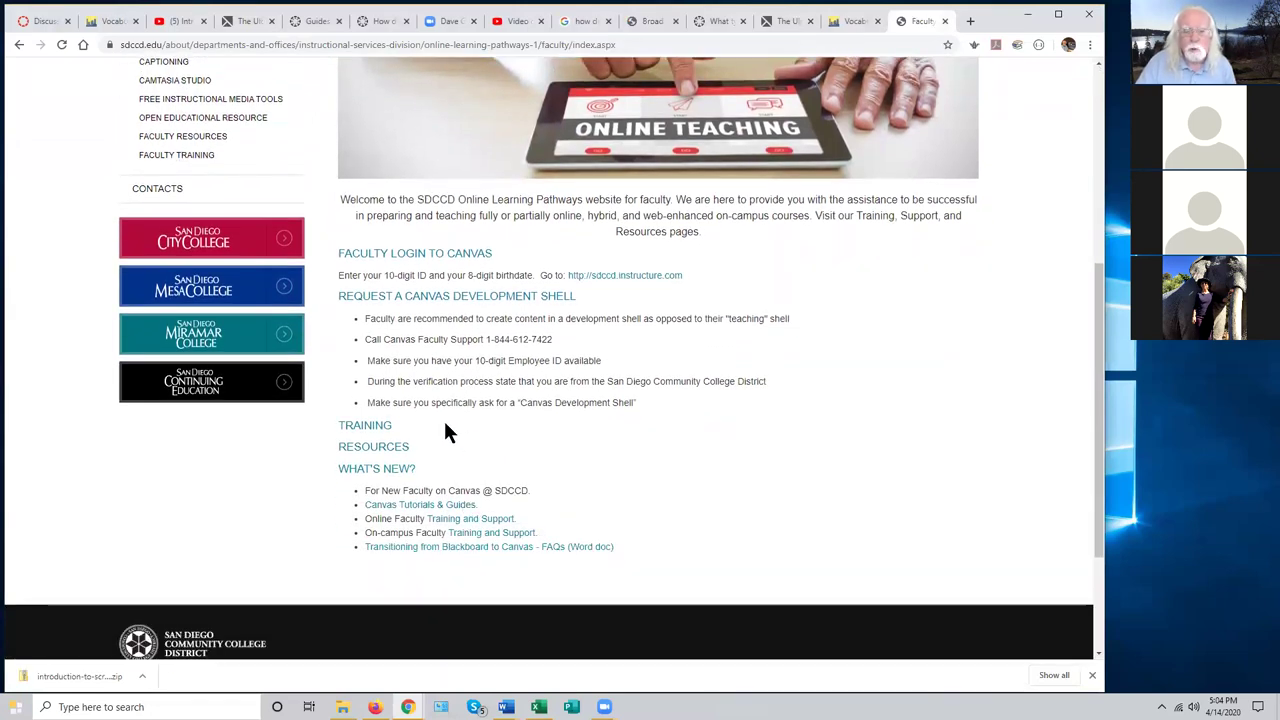
left_click(371, 426)
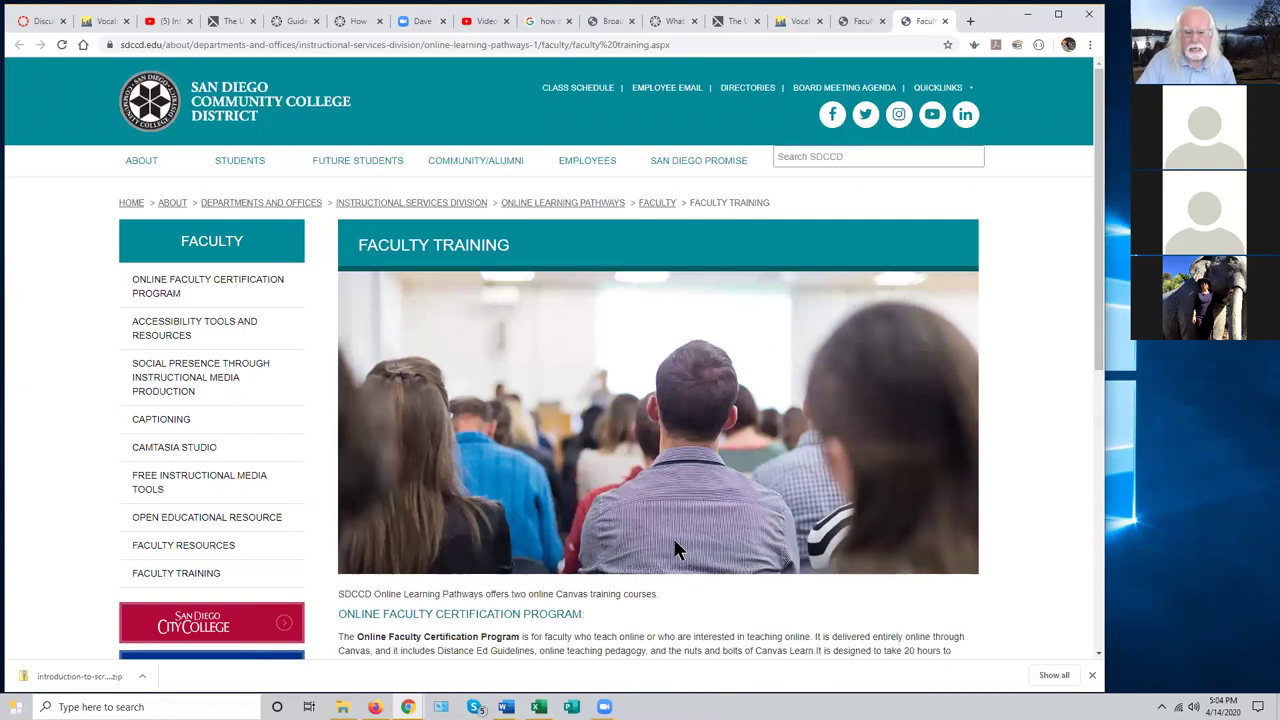
scroll(672, 534, "down", 3)
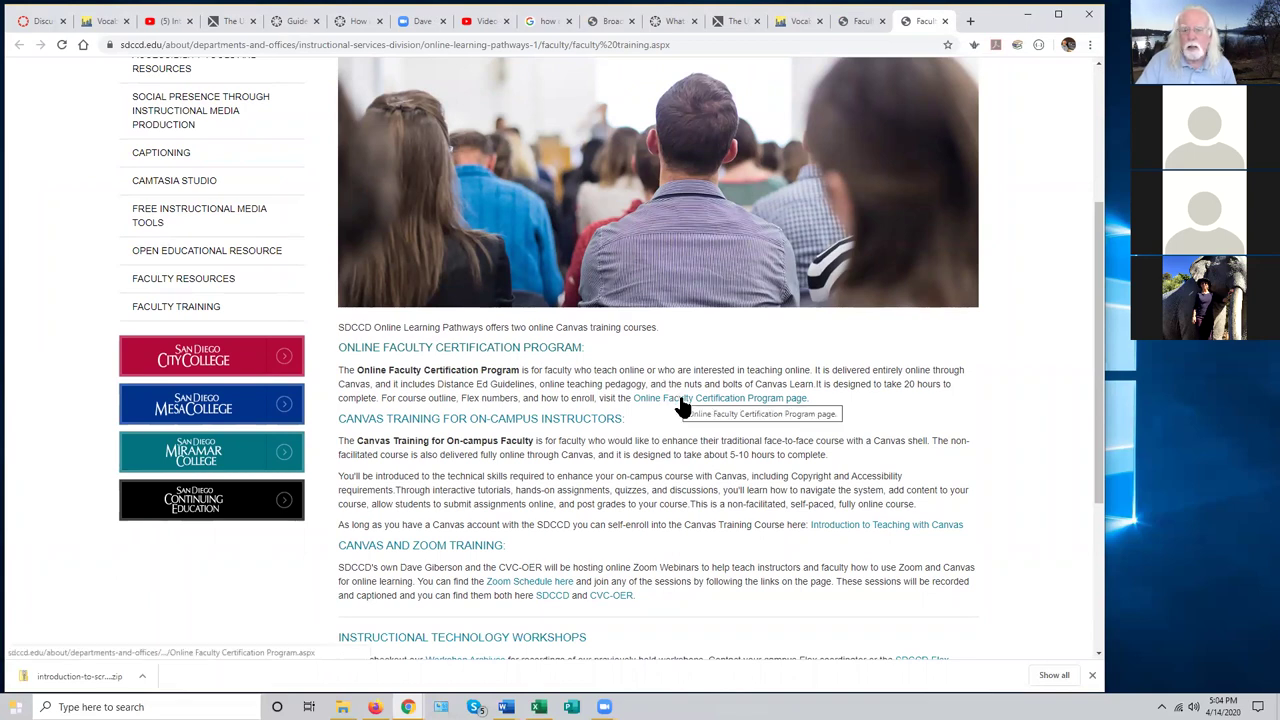
left_click(733, 404)
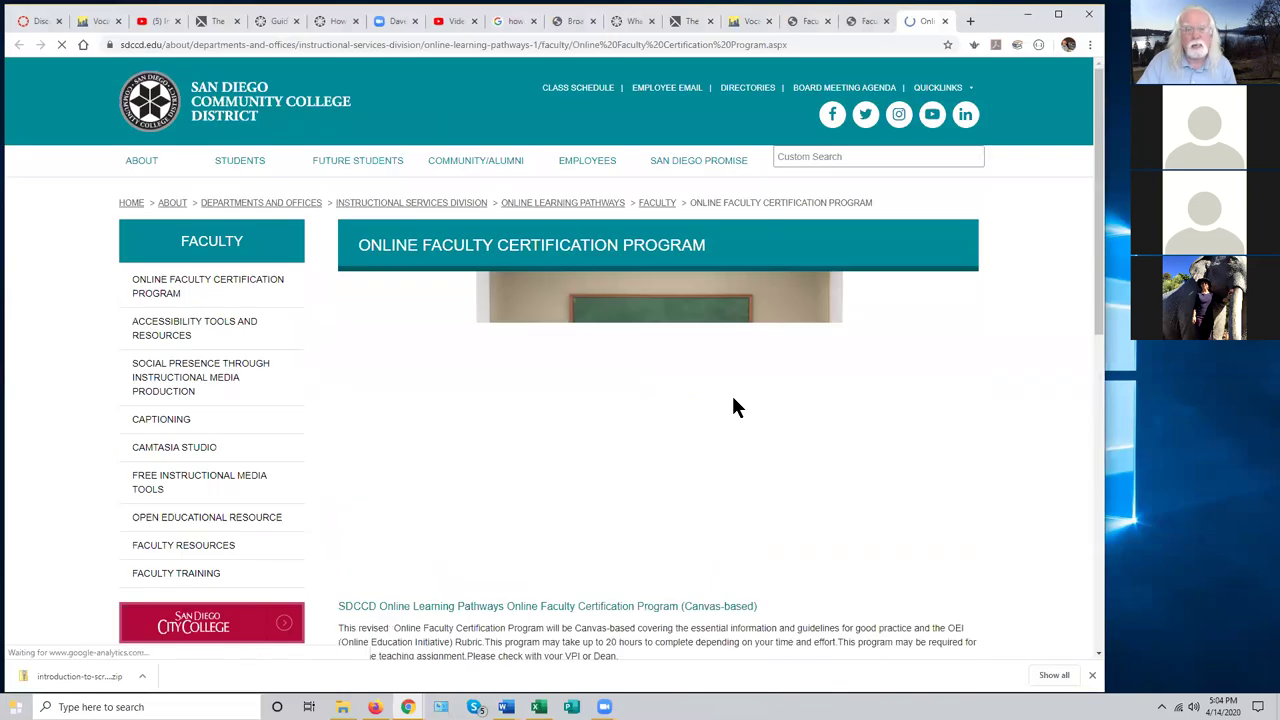
left_click(585, 44)
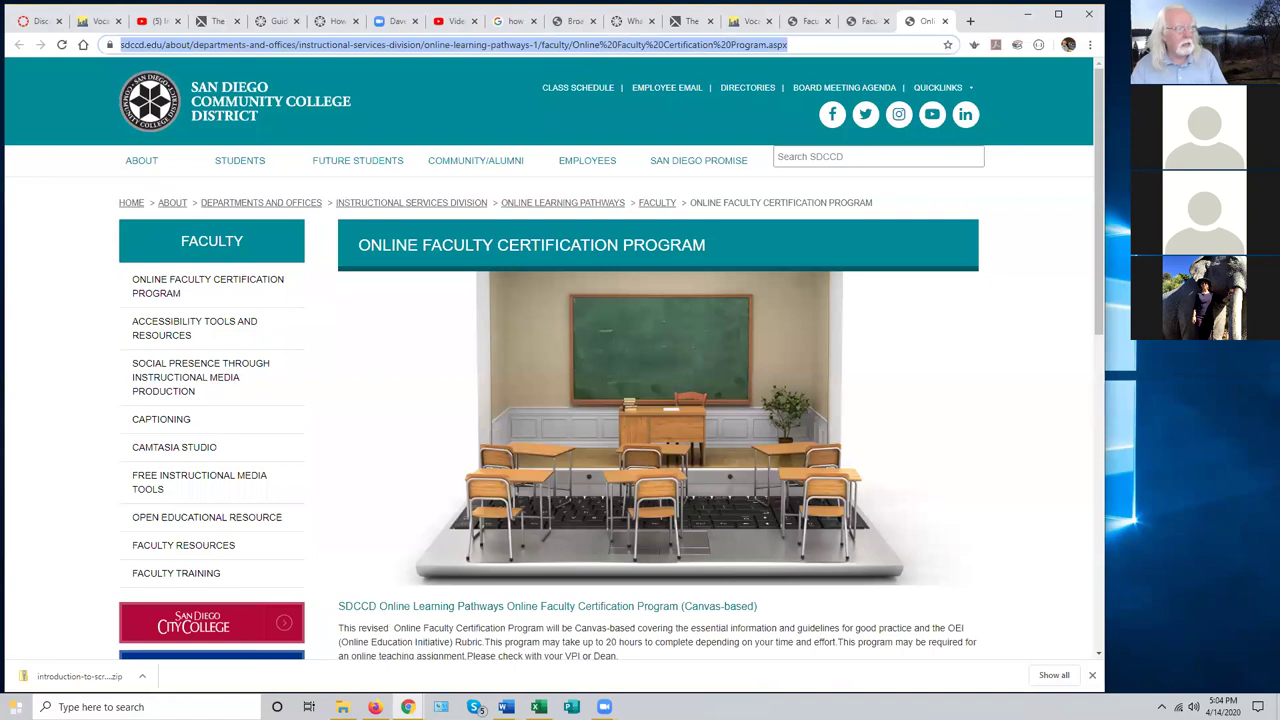
key("alt+Tab")
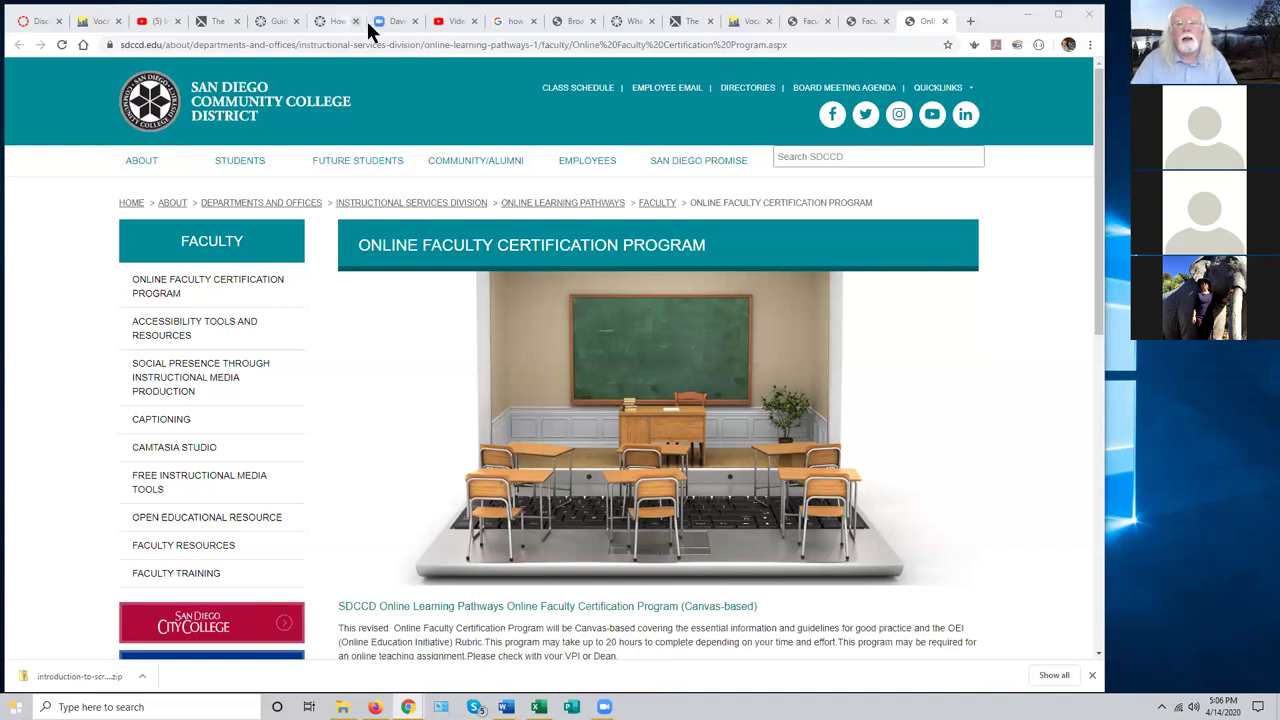
Close the Zoom cloud recording tab and return to YouTube Studio's Intro to Screencasting details
left_click(392, 24)
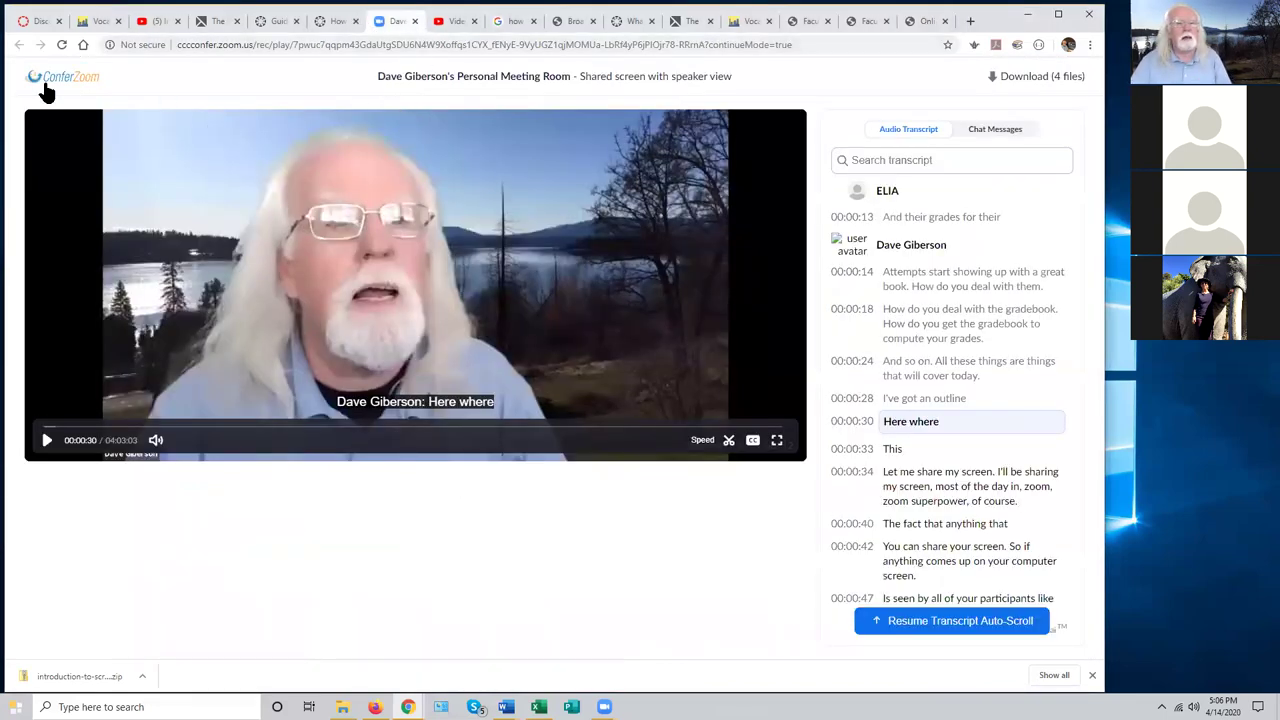
left_click(416, 21)
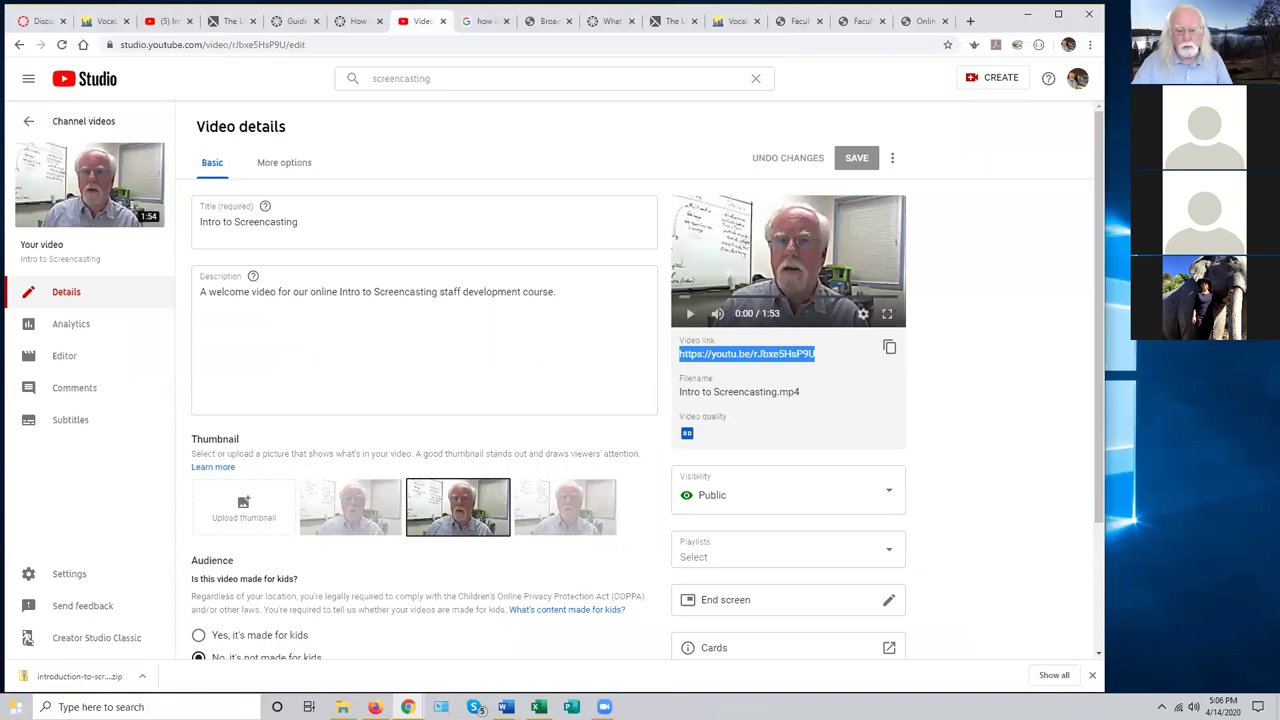
mouse_move(408, 707)
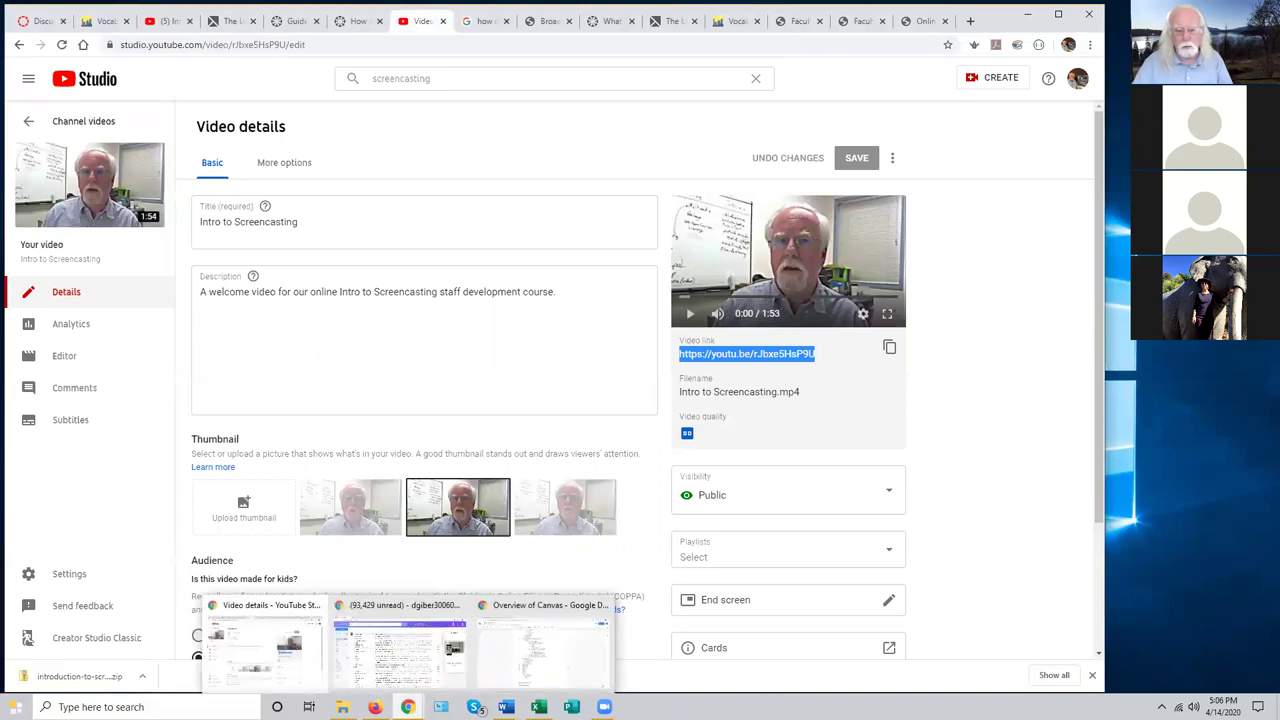
mouse_move(557, 648)
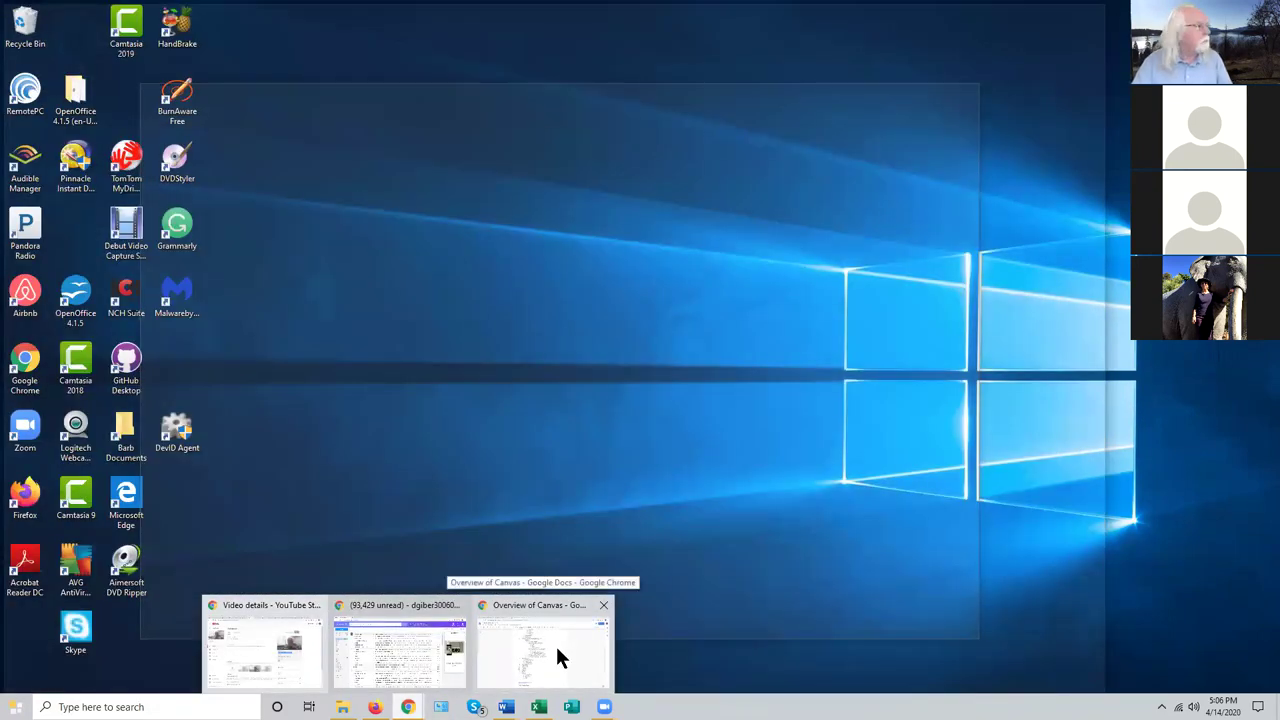
mouse_move(407, 652)
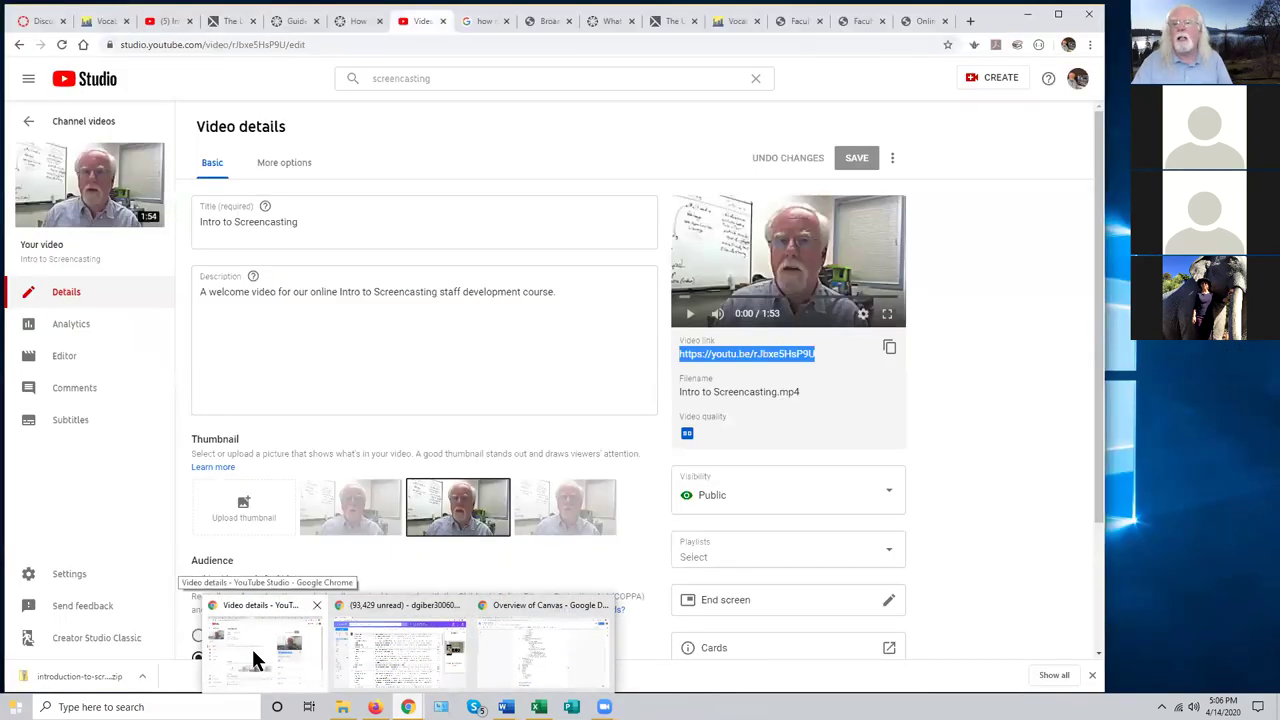
left_click(251, 646)
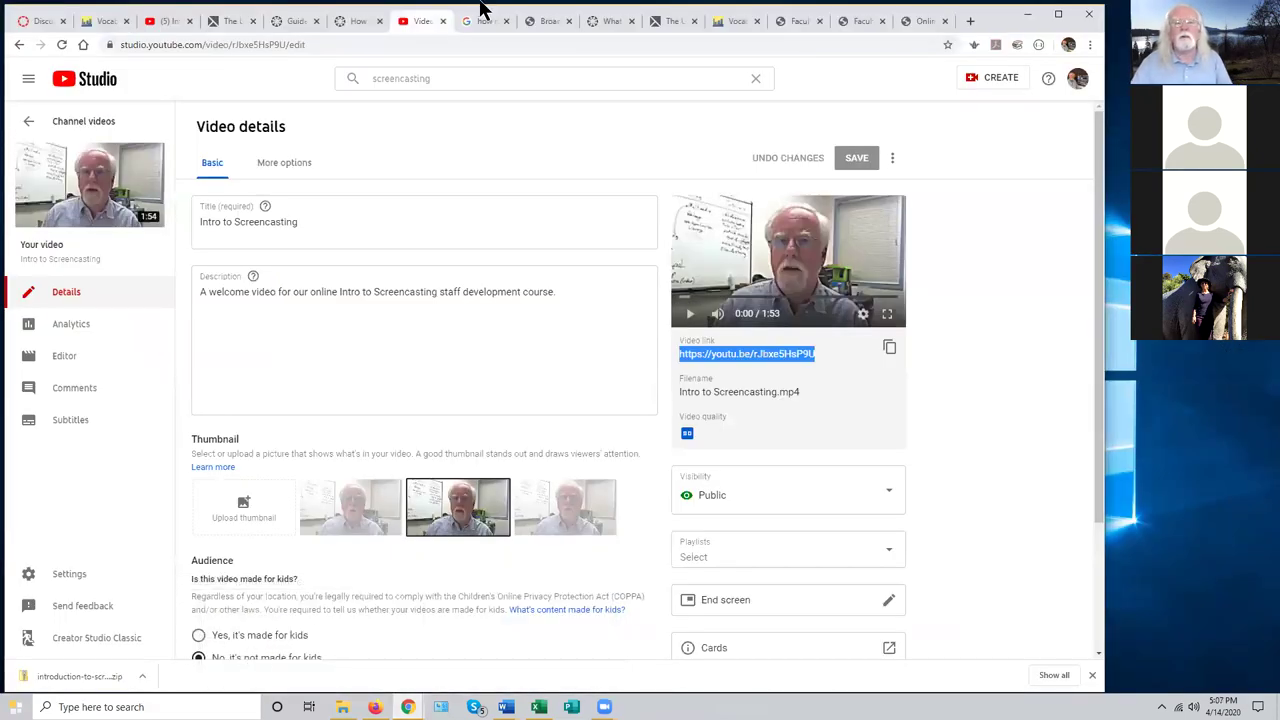
Open a new tab and load zoom.us
key("ctrl+t")
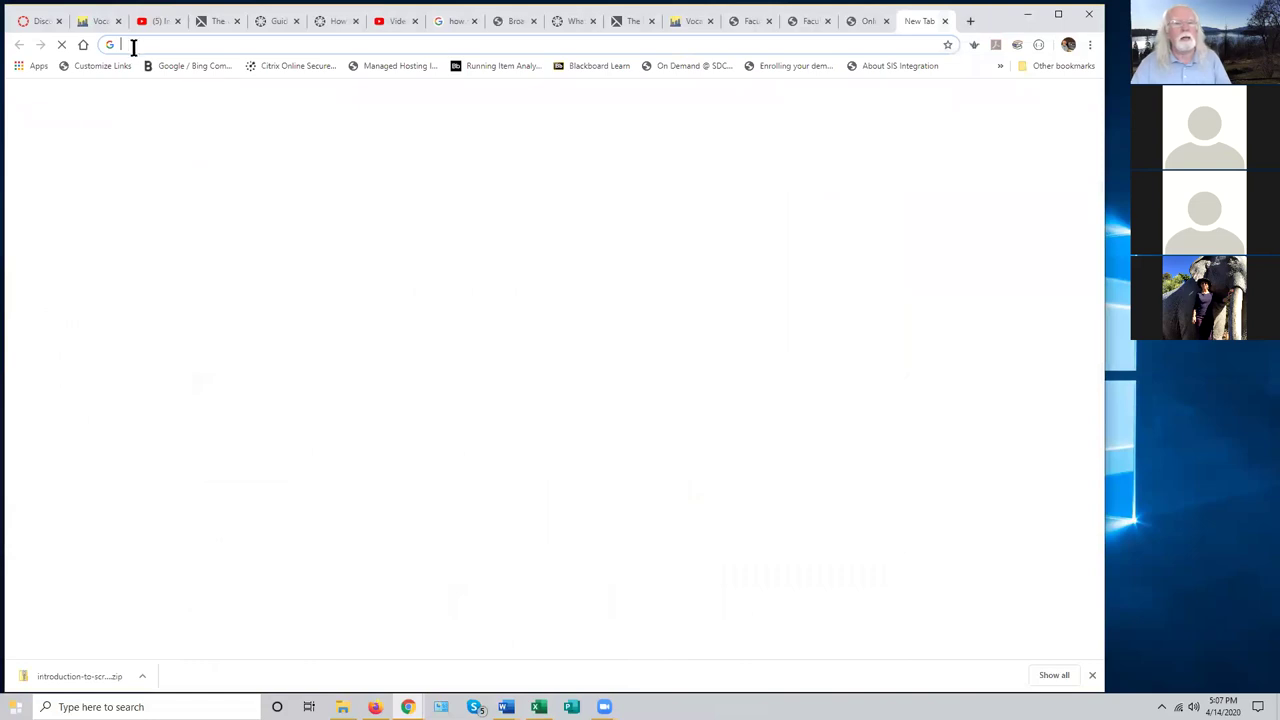
type("zoom.u")
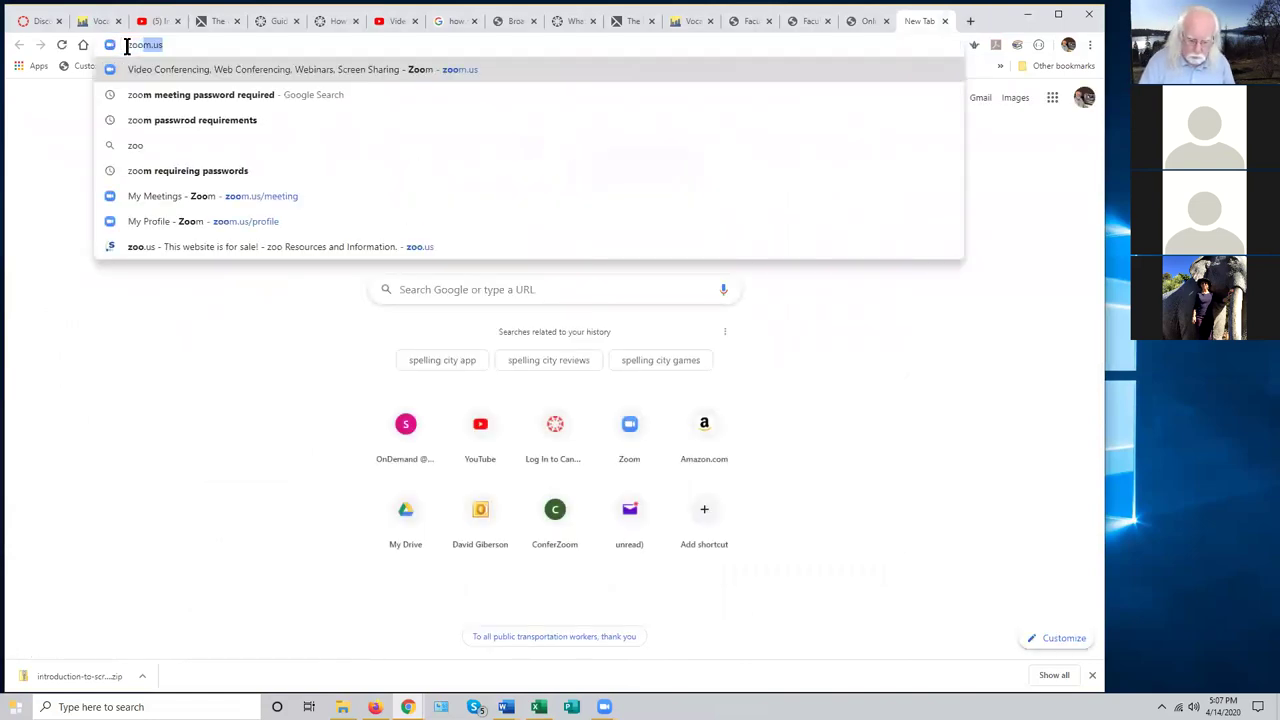
type("s")
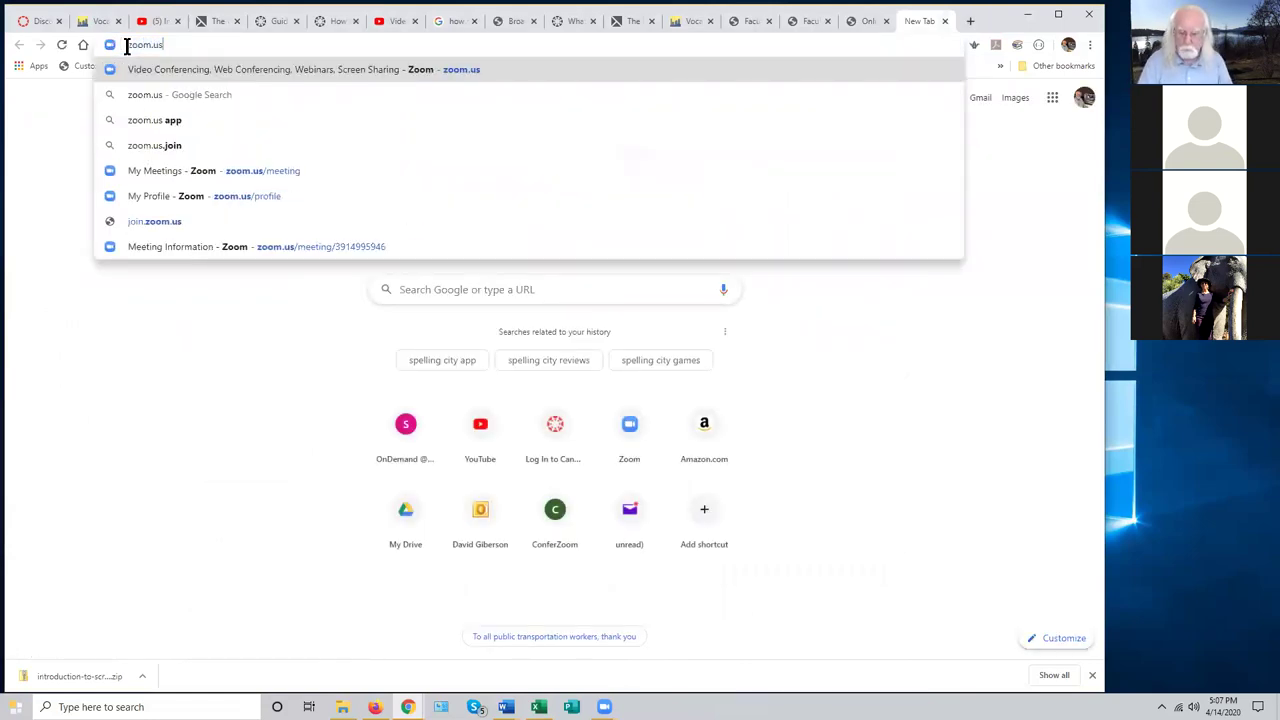
key("Return")
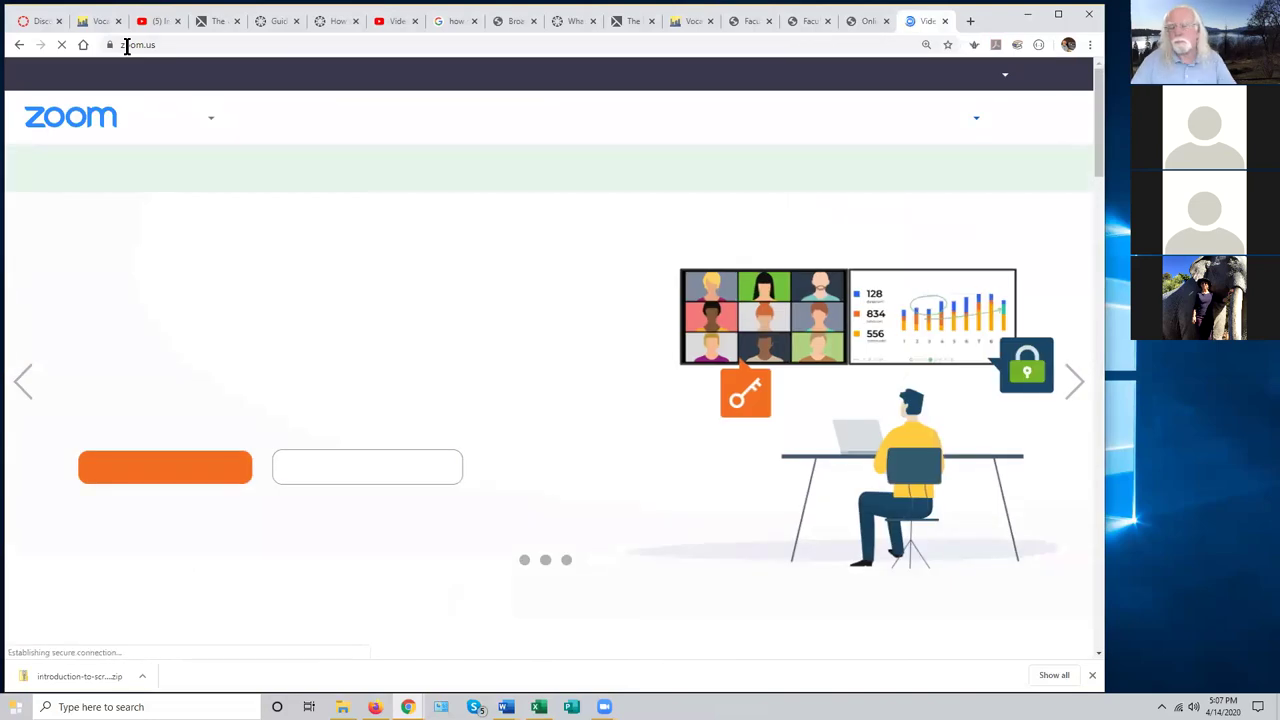
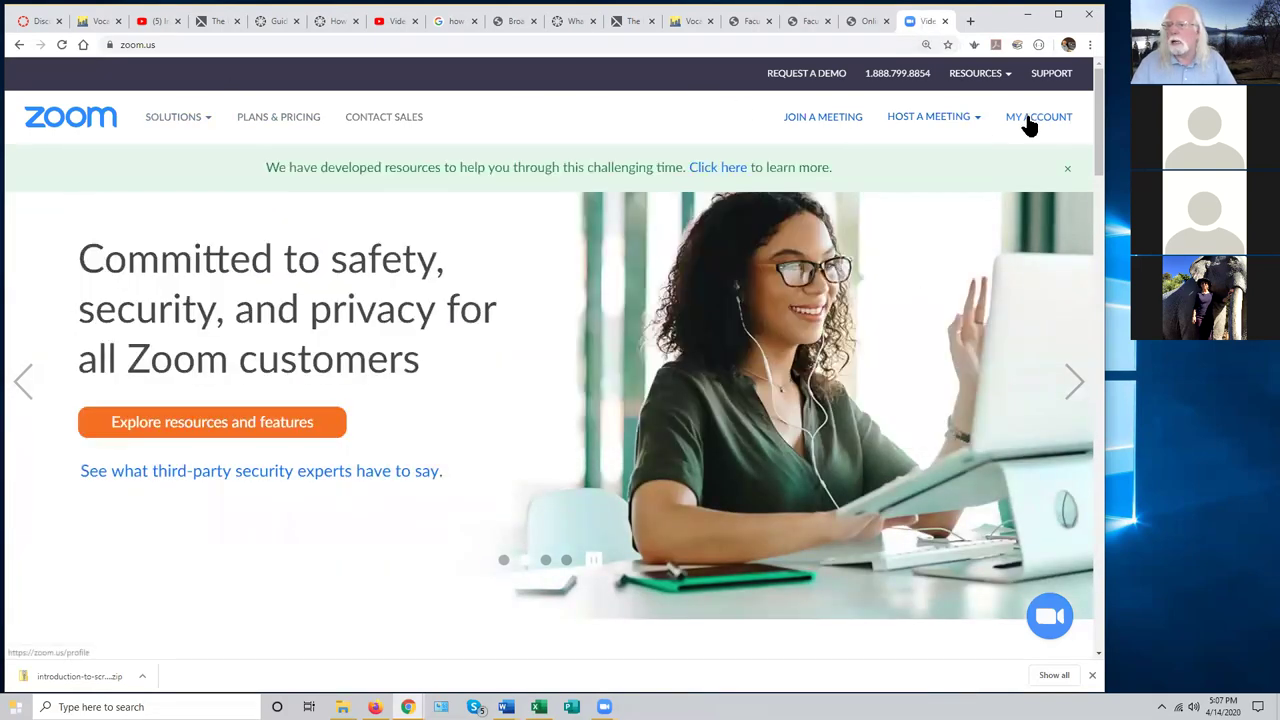
Sign out of the Zoom account from the avatar menu, then sign back in with the saved credentials
left_click(1030, 125)
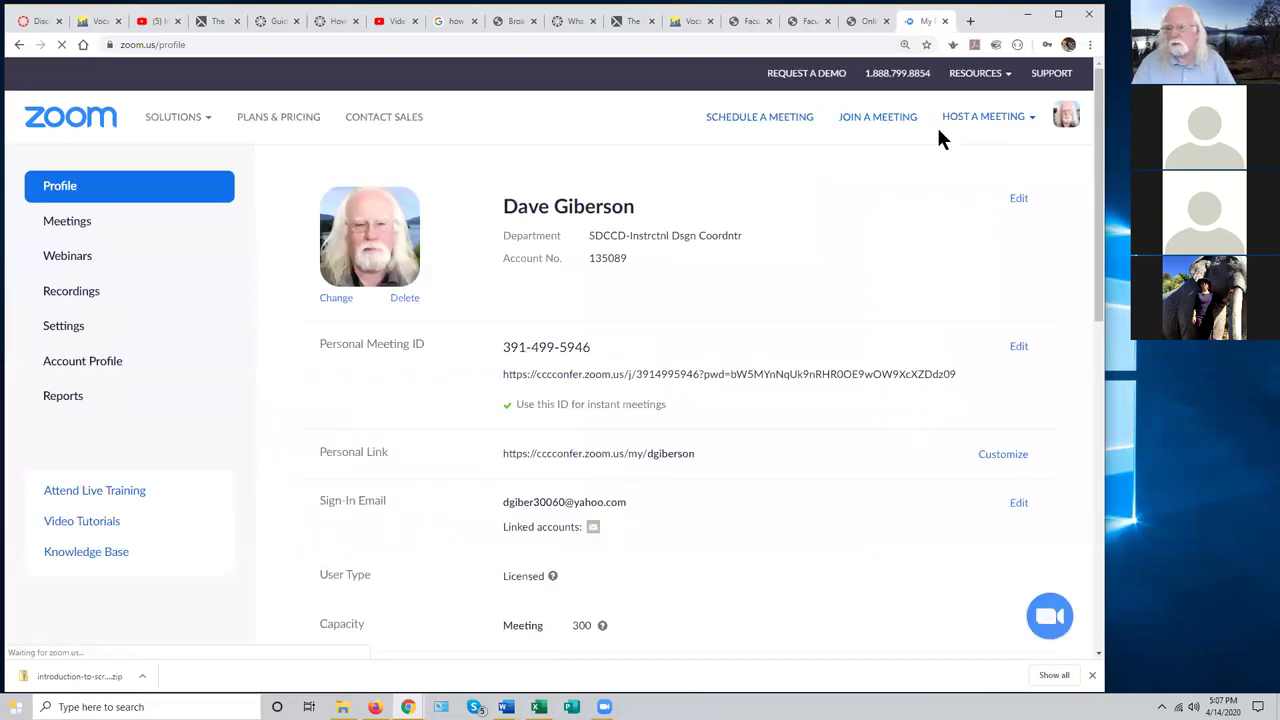
mouse_move(1064, 118)
left_click(941, 236)
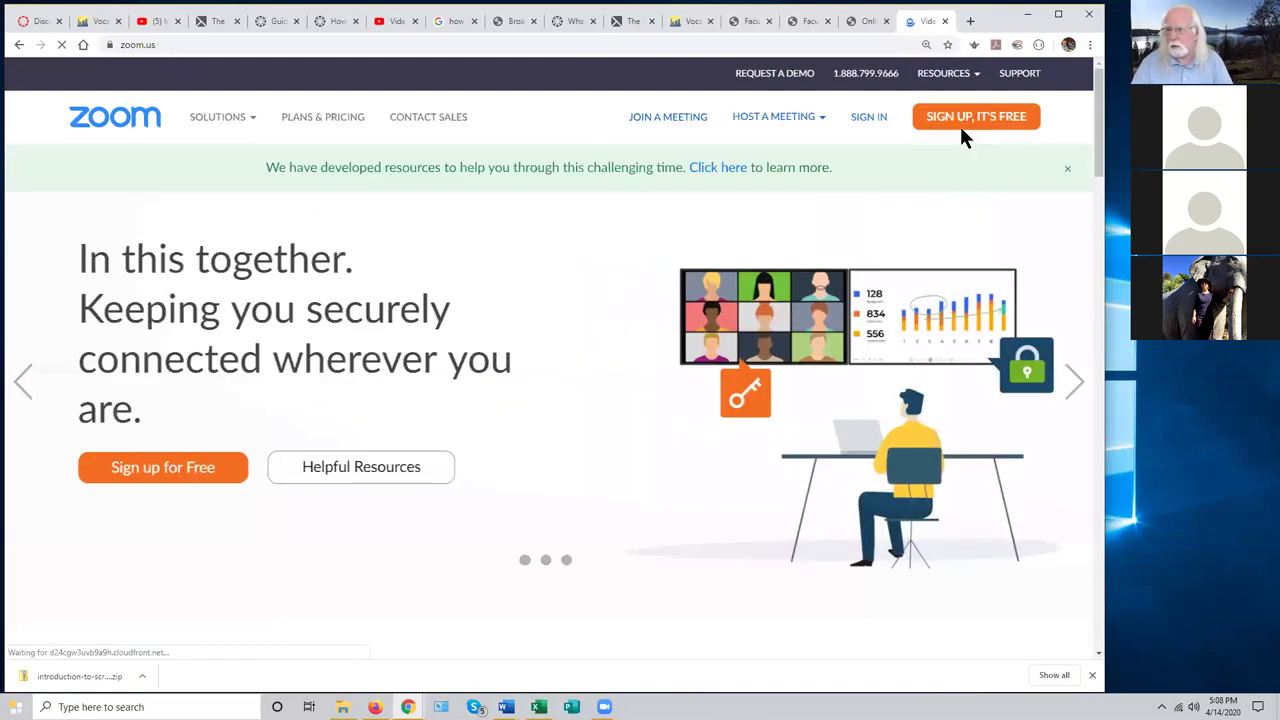
left_click(869, 118)
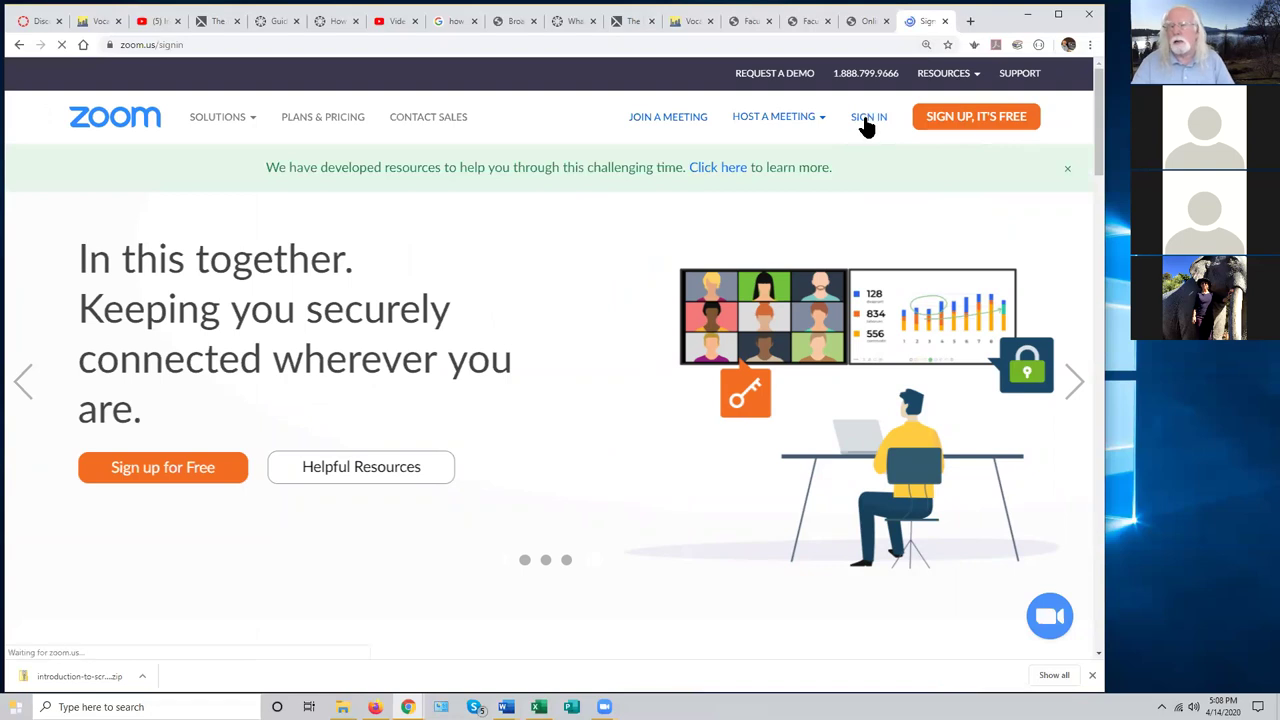
left_click(531, 402)
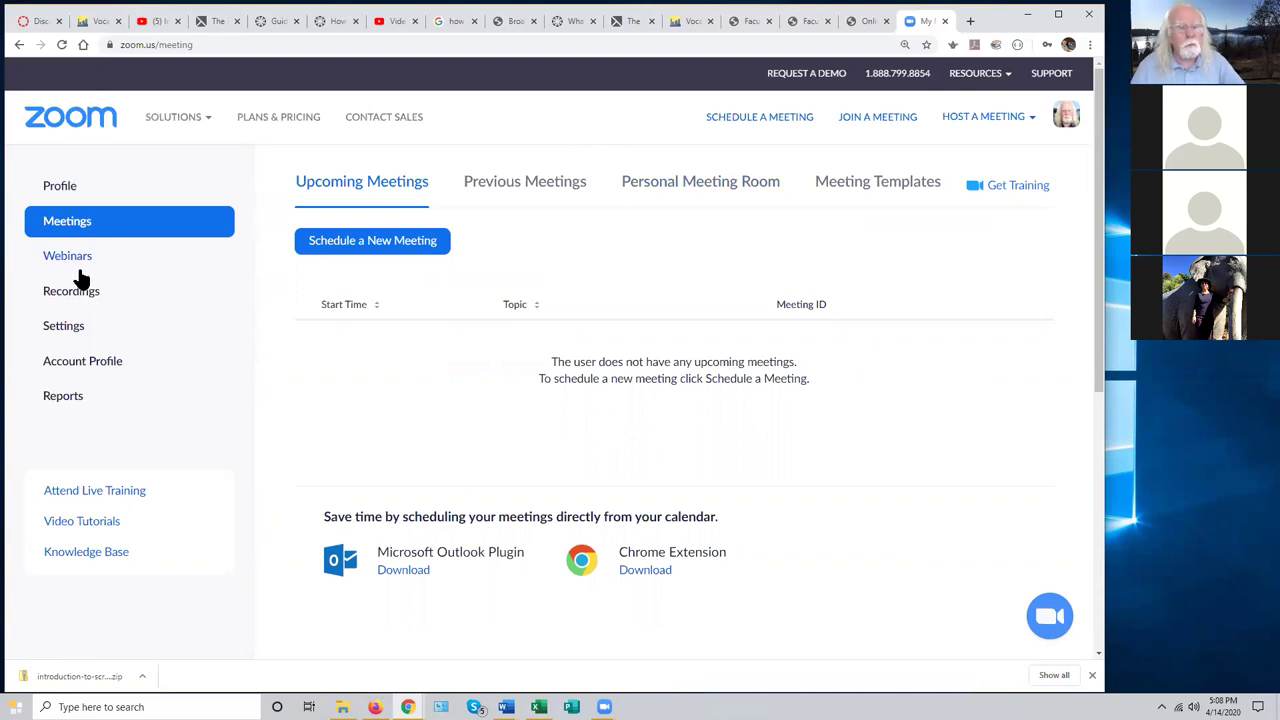
Go through the Meeting tab's Schedule Meeting options in Settings, then return to the top
left_click(70, 330)
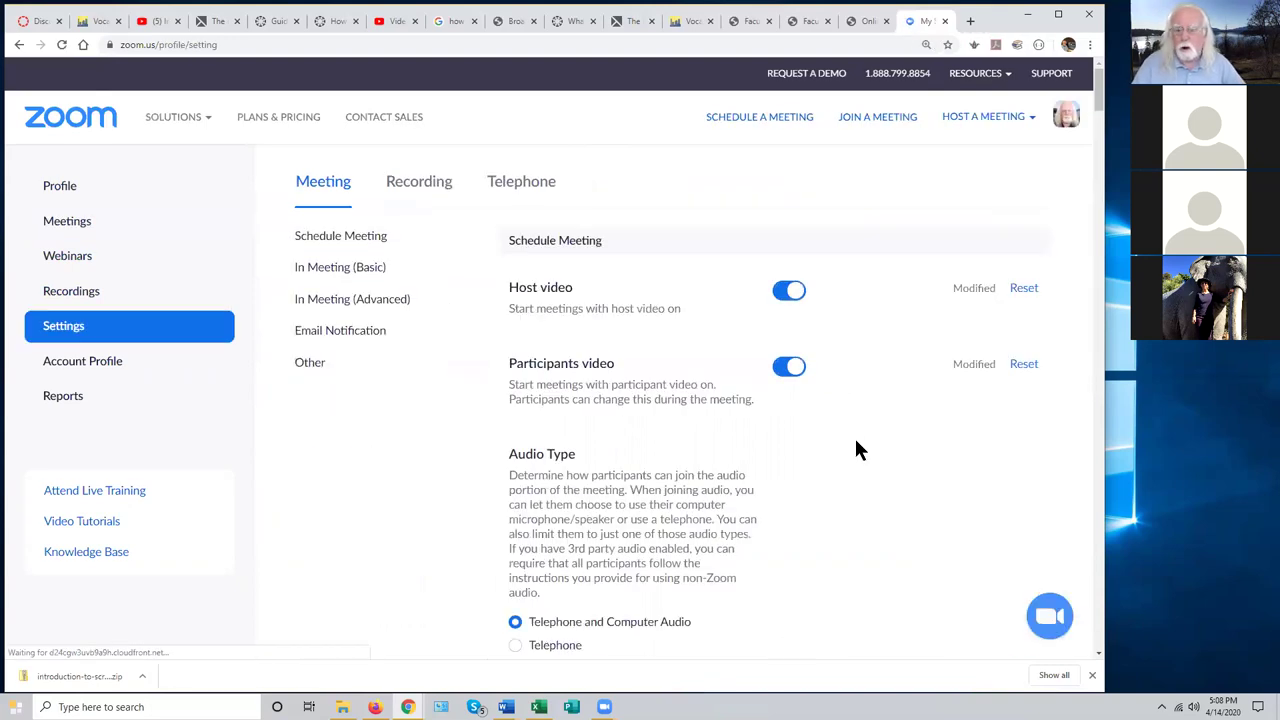
scroll(854, 435, "down", 2)
scroll(858, 440, "down", 3)
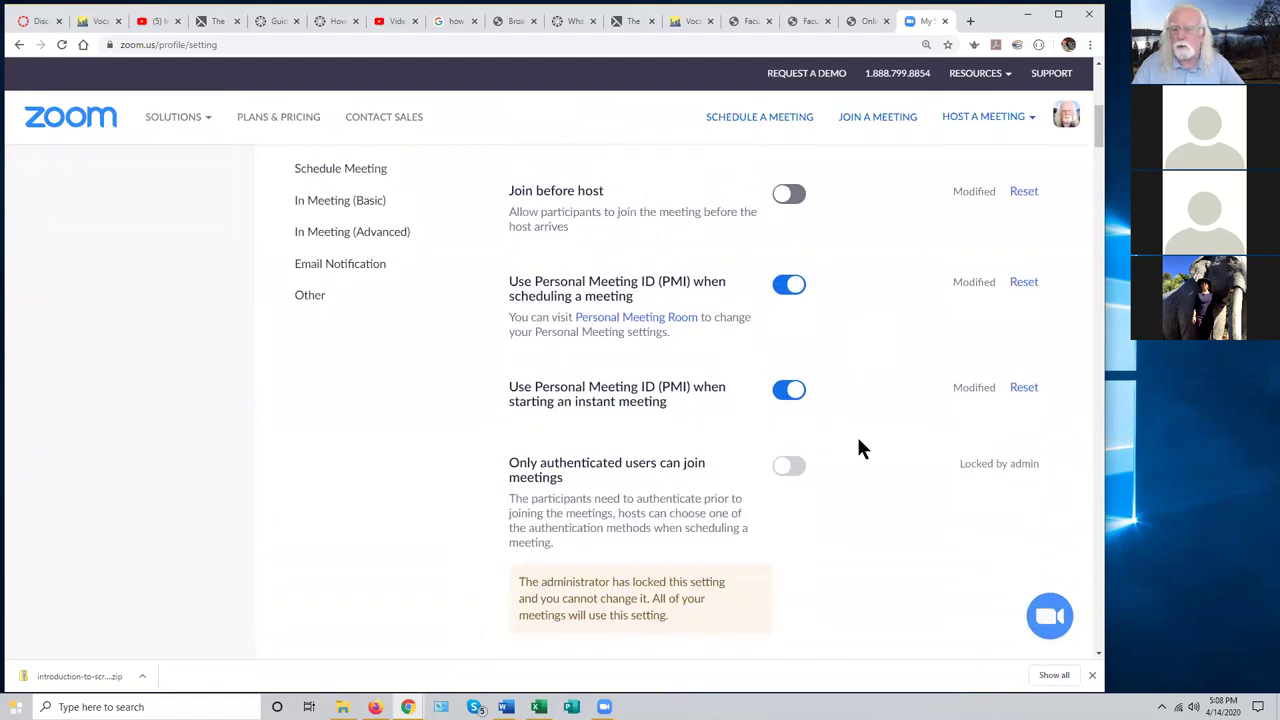
scroll(860, 452, "down", 3)
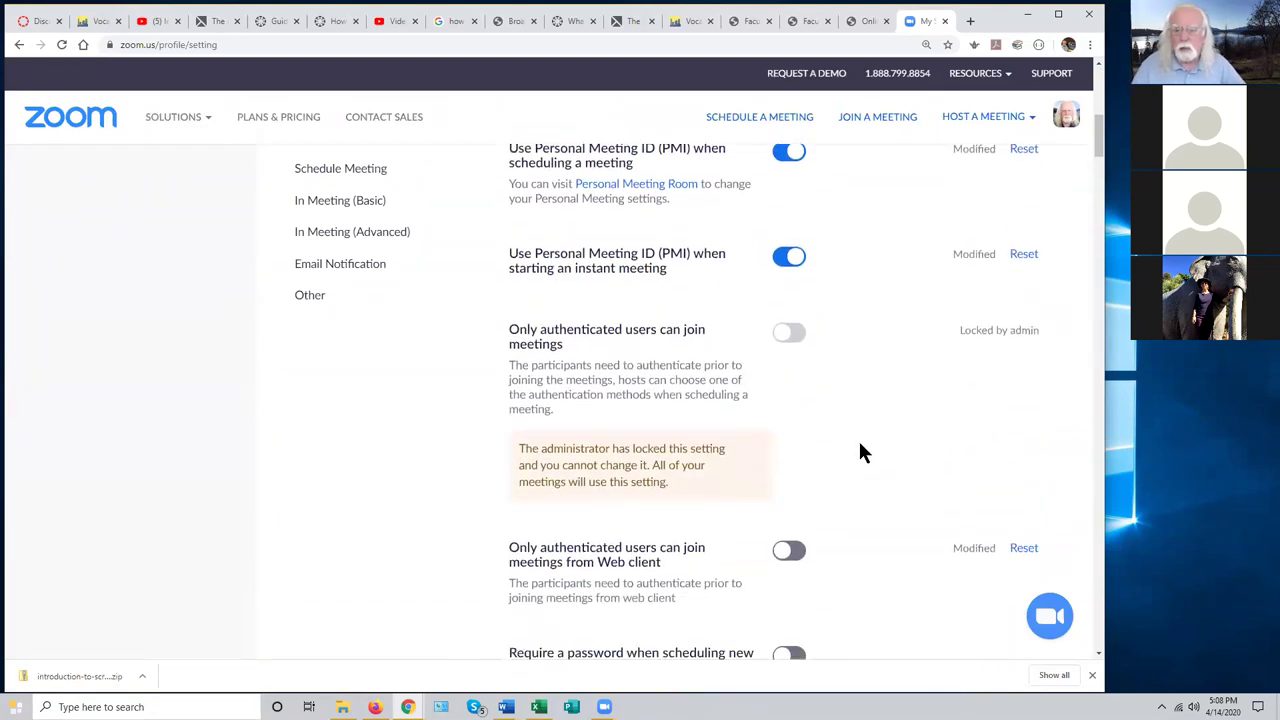
scroll(840, 440, "down", 1)
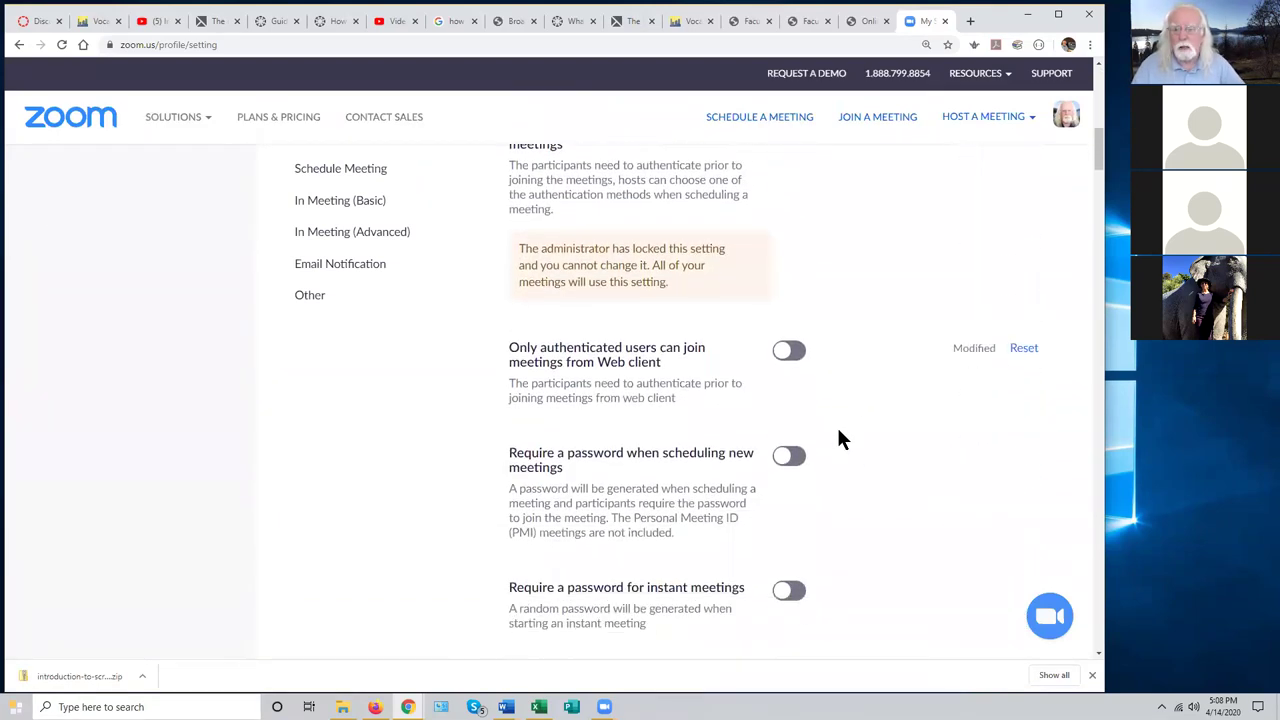
scroll(871, 426, "down", 2)
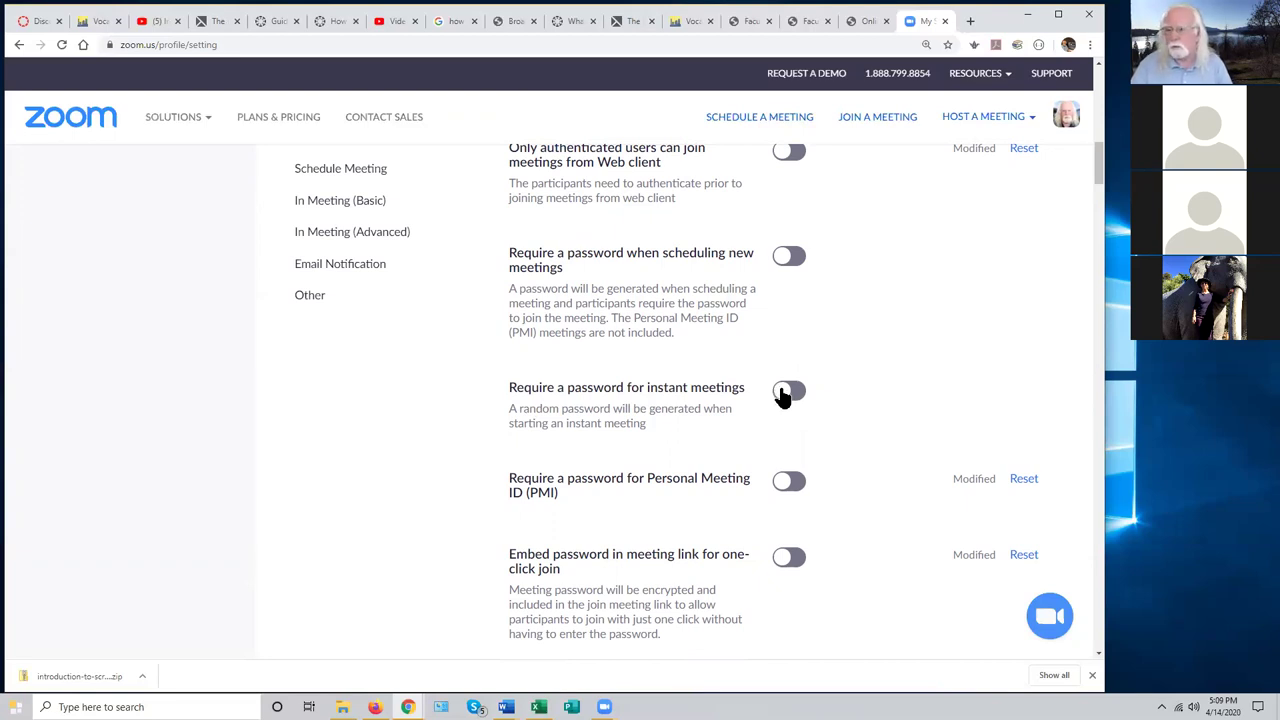
scroll(731, 406, "down", 2)
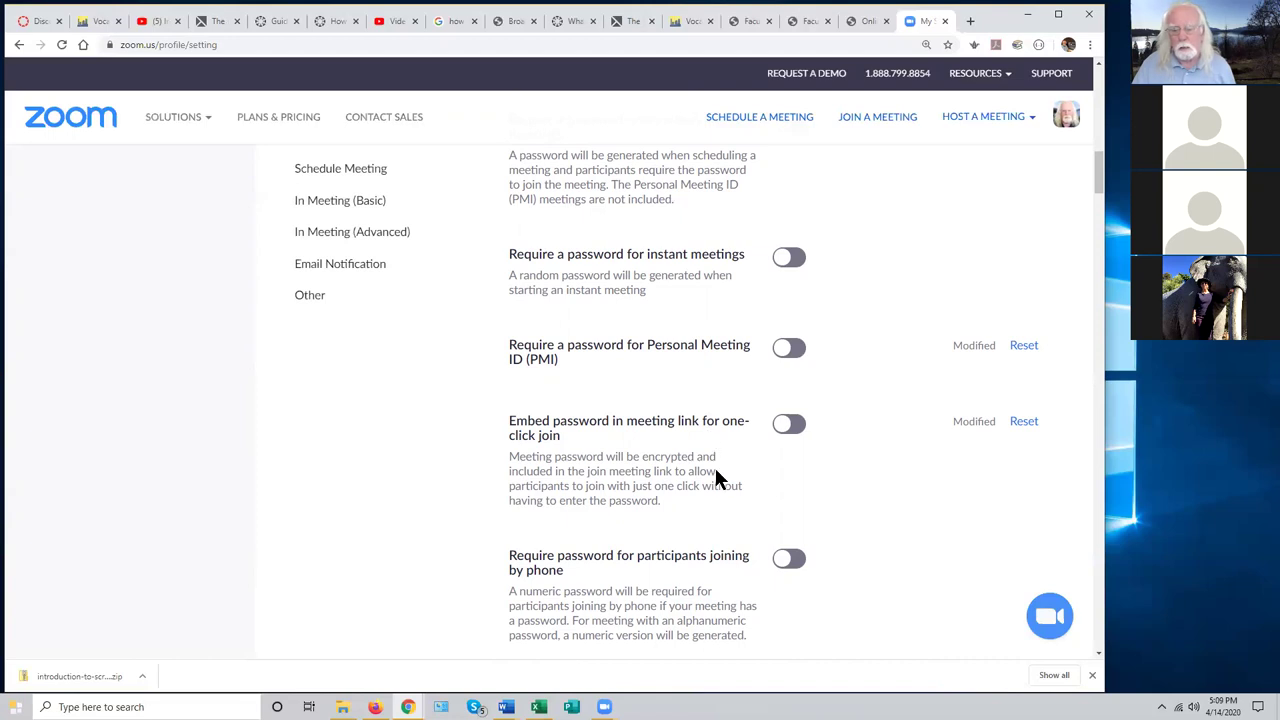
scroll(710, 489, "down", 3)
mouse_move(713, 490)
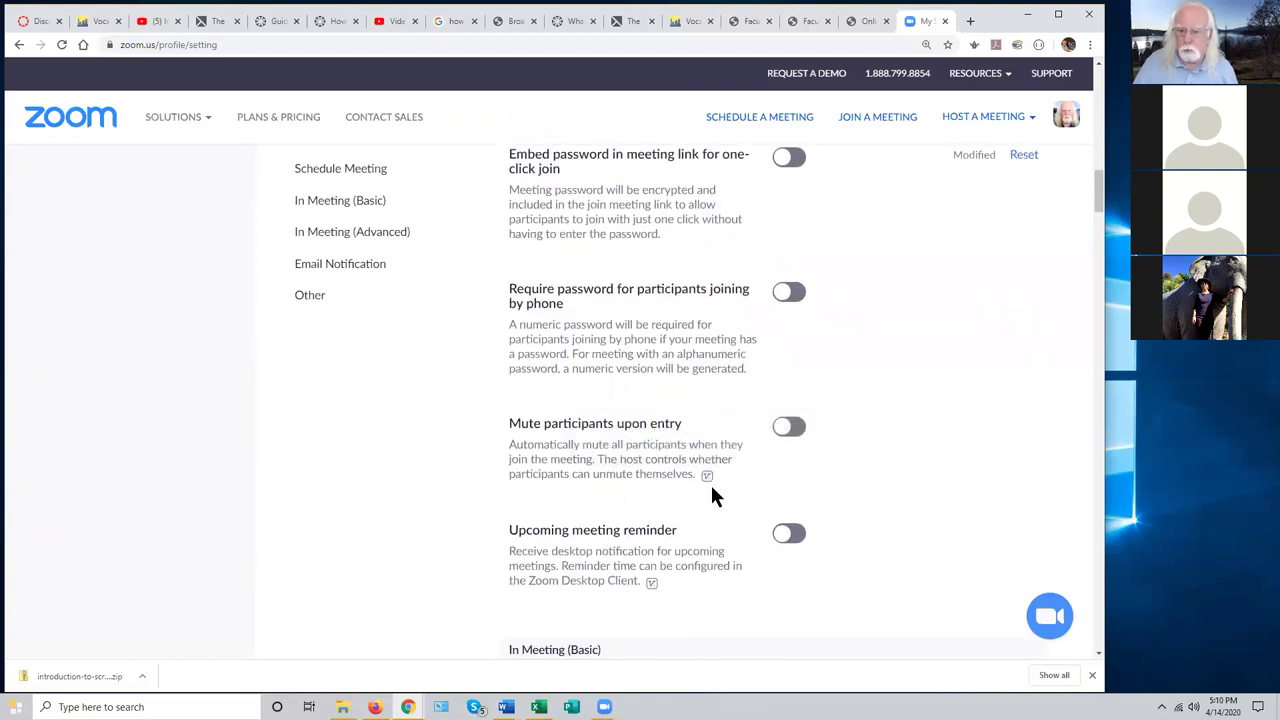
scroll(712, 488, "up", 2)
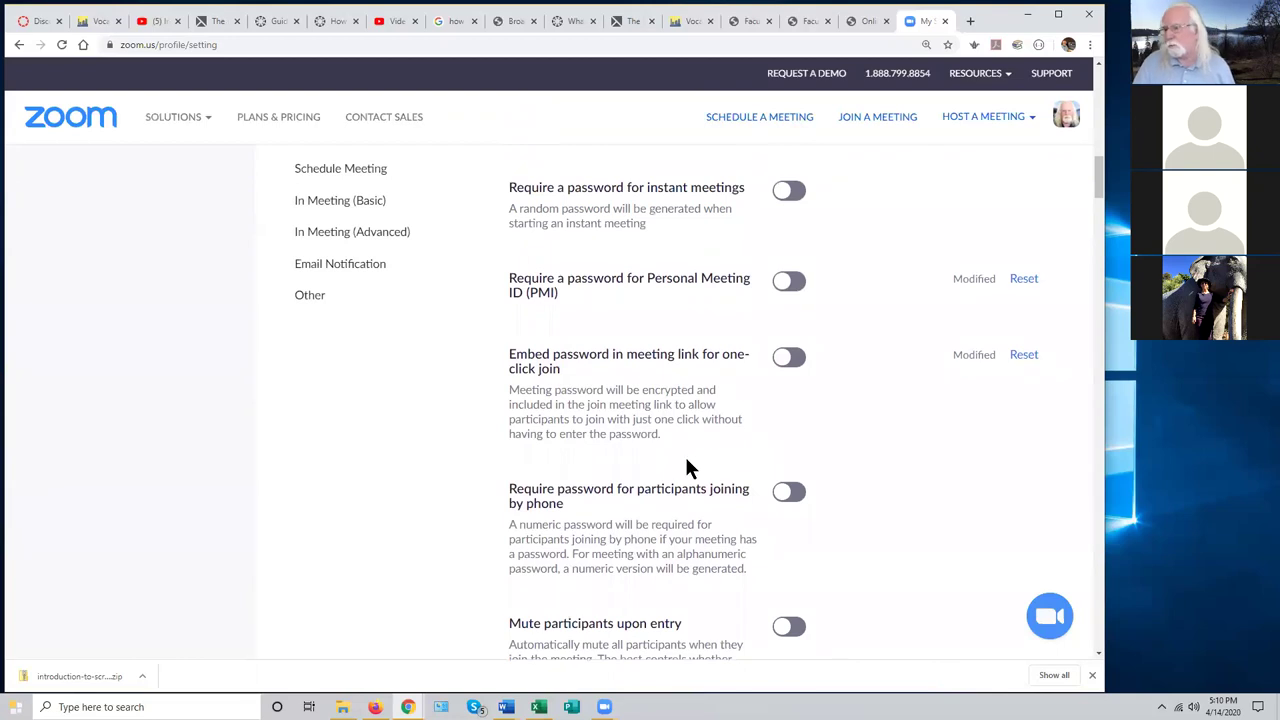
scroll(681, 462, "up", 8)
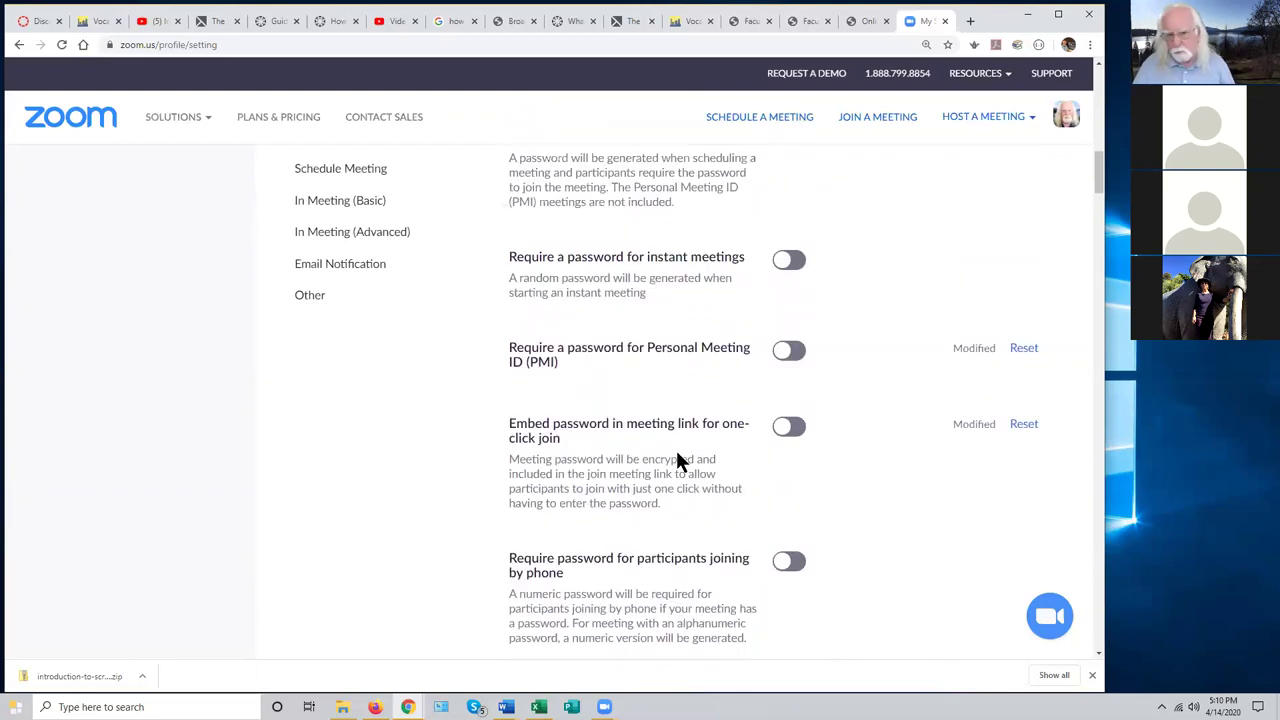
scroll(669, 439, "up", 2)
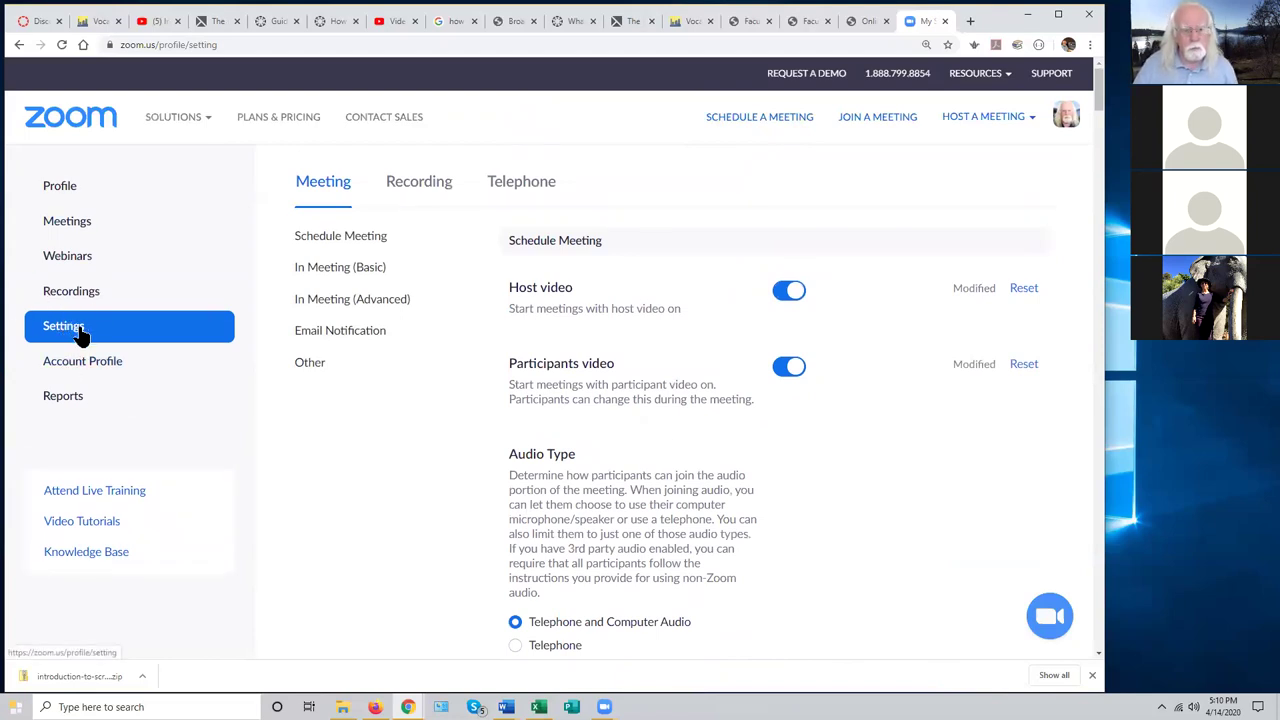
Review the Personal Meeting Room's password and meeting options, then start editing the room
left_click(99, 224)
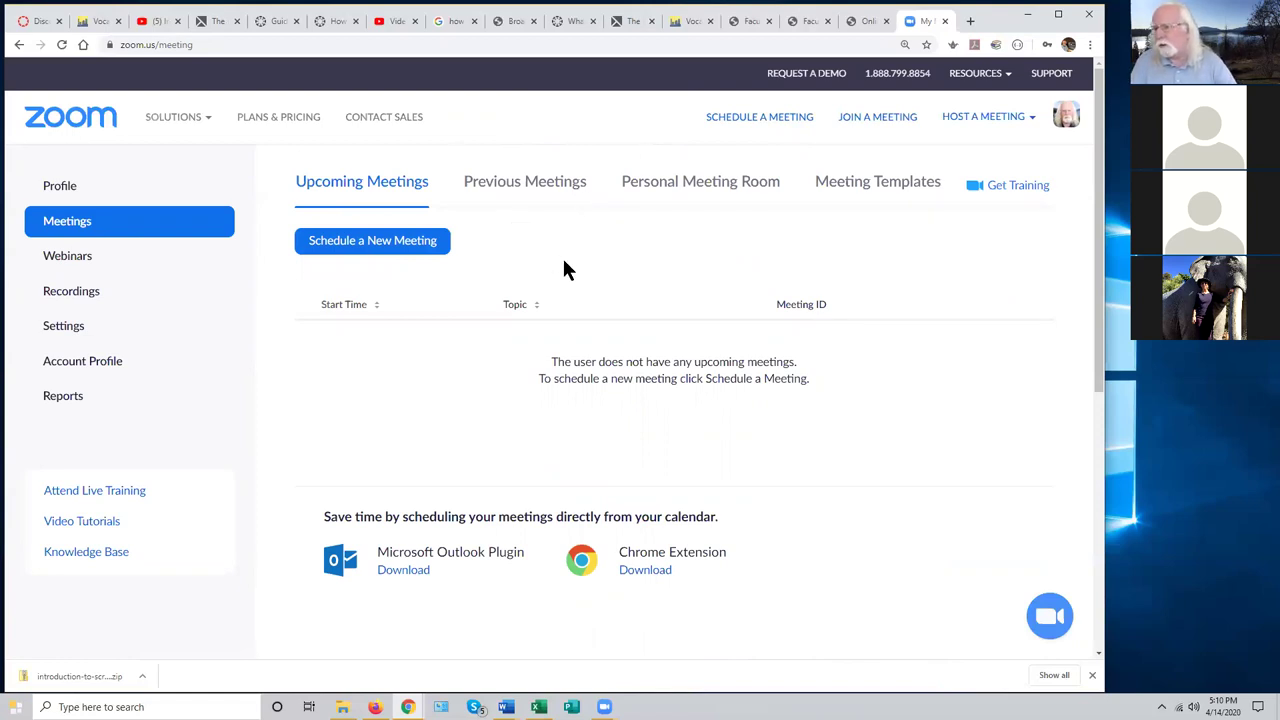
left_click(681, 190)
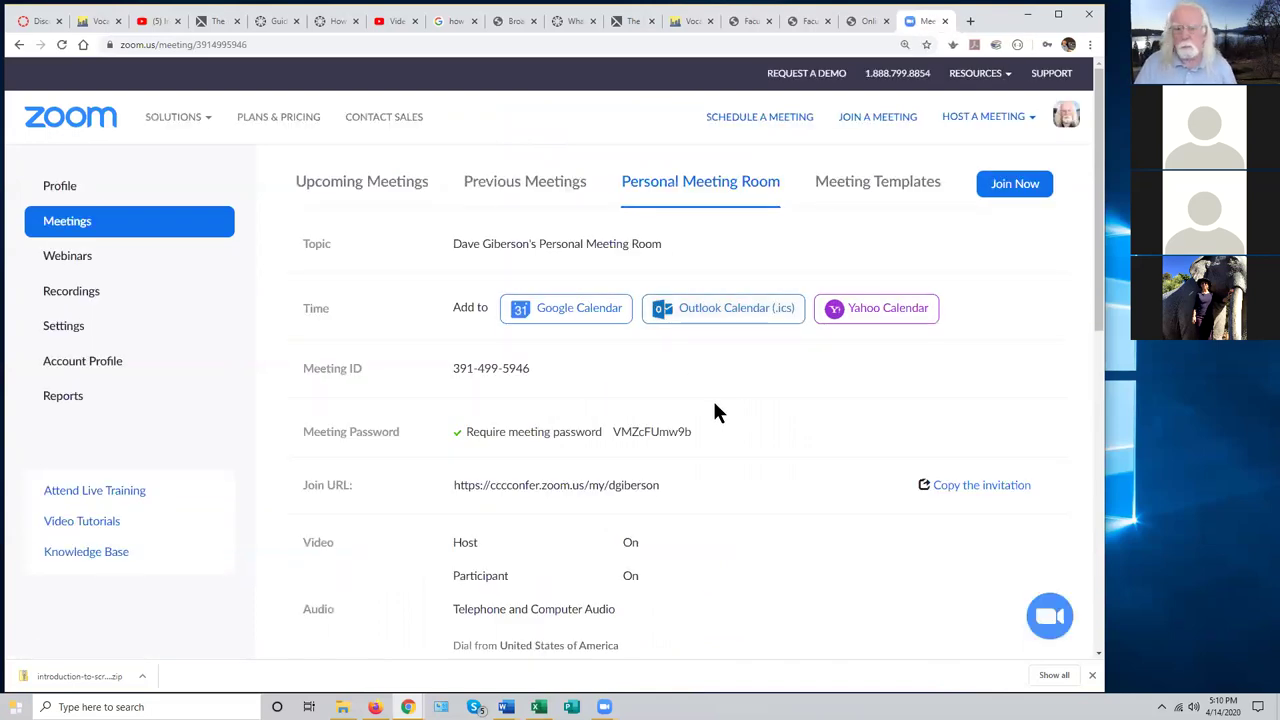
scroll(715, 412, "down", 2)
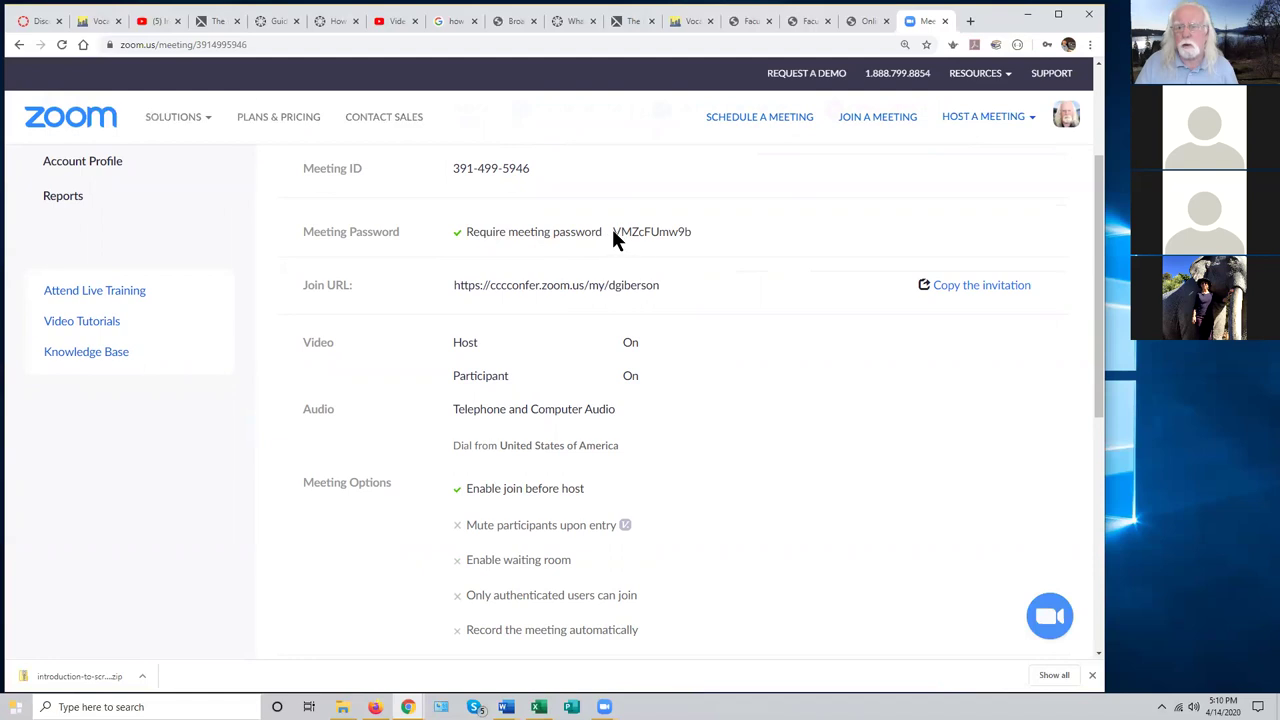
left_click(761, 253)
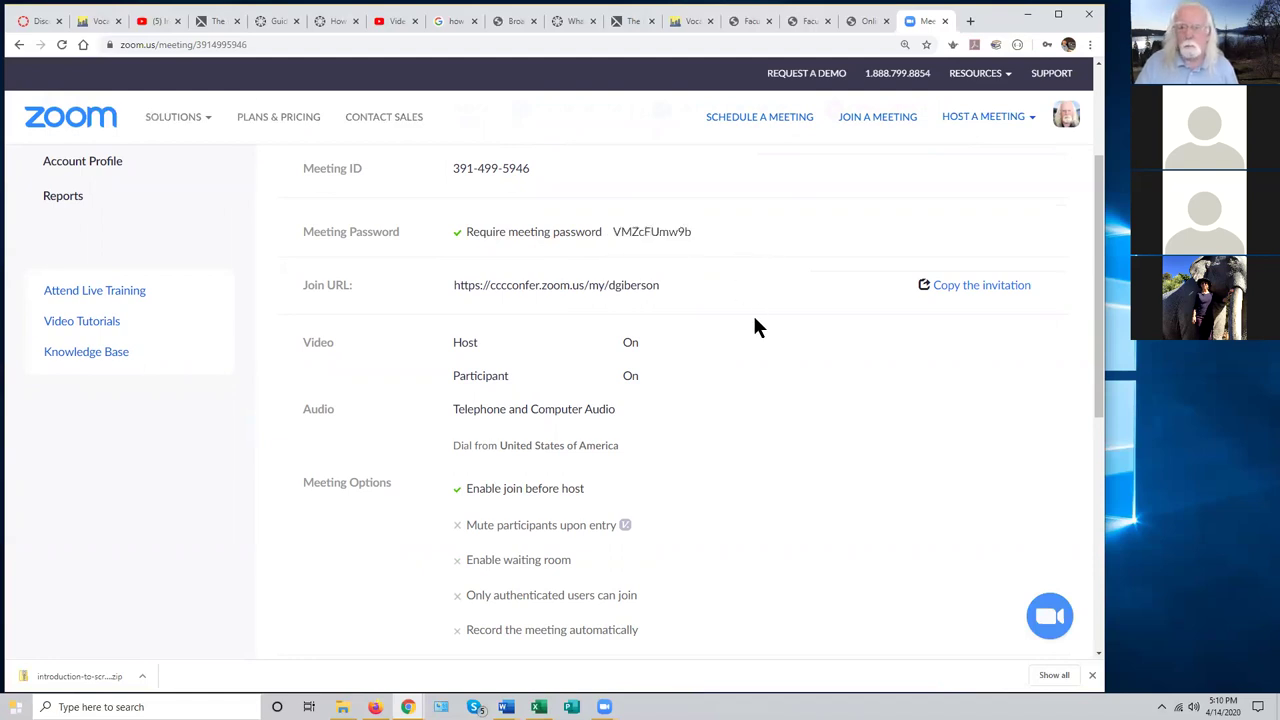
scroll(763, 332, "down", 4)
scroll(766, 337, "up", 1)
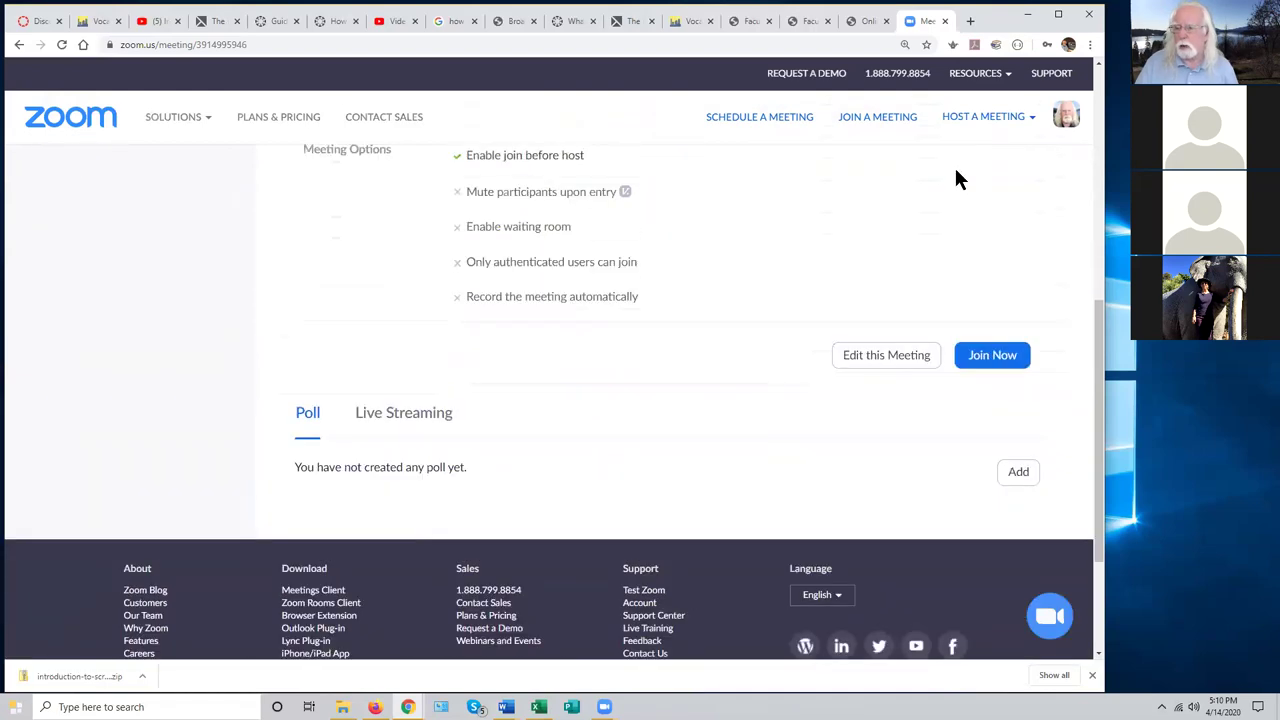
left_click(884, 360)
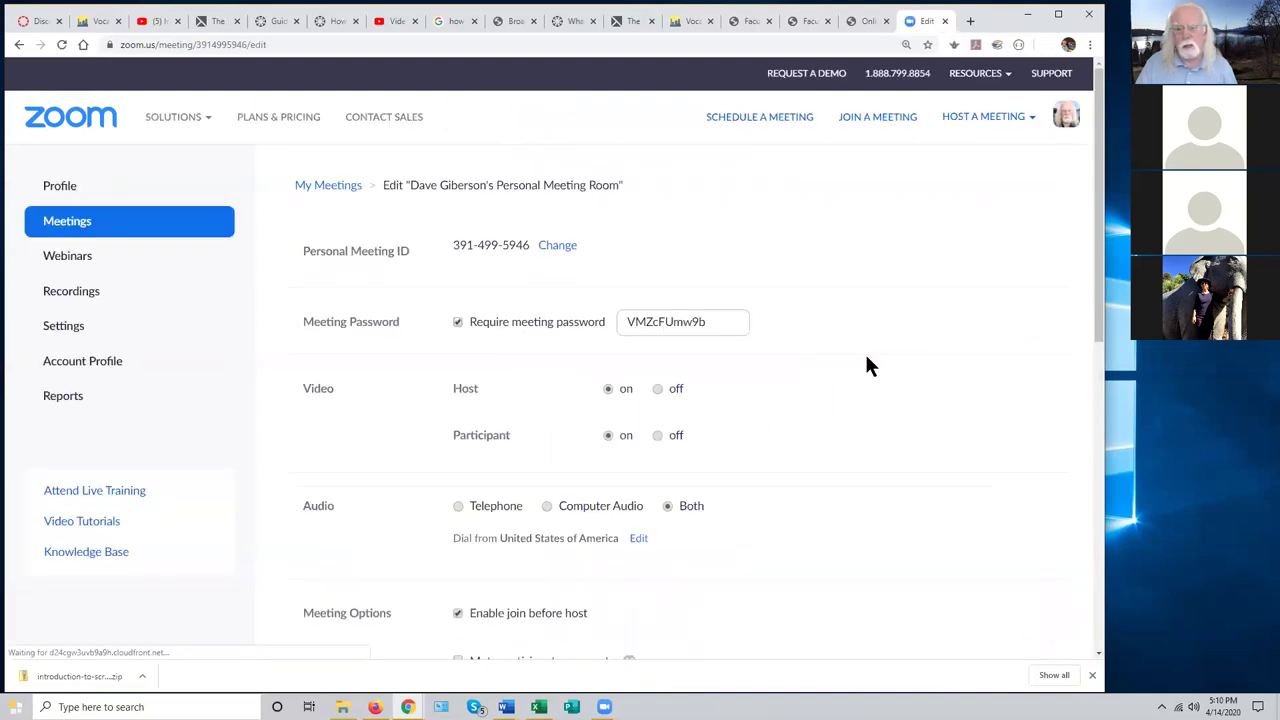
Uncheck Require meeting password in the Personal Meeting Room form, then cancel the edits
scroll(850, 362, "down", 1)
left_click(457, 256)
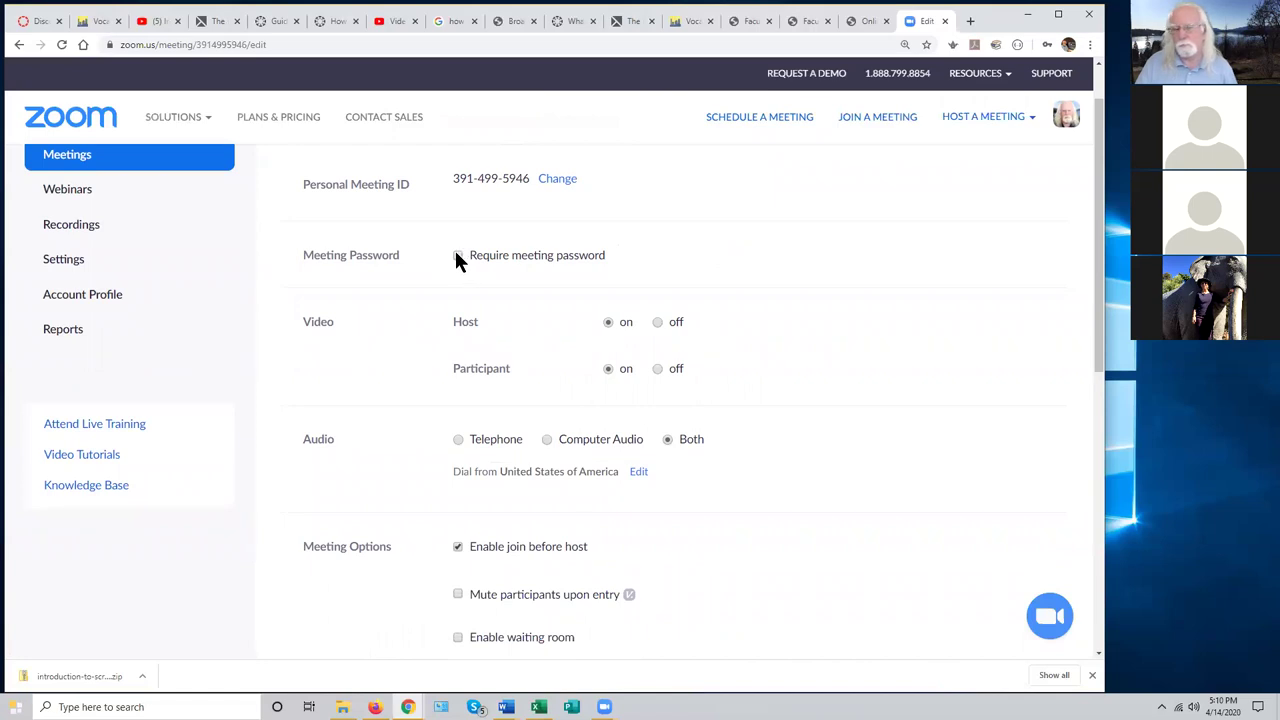
scroll(813, 425, "down", 8)
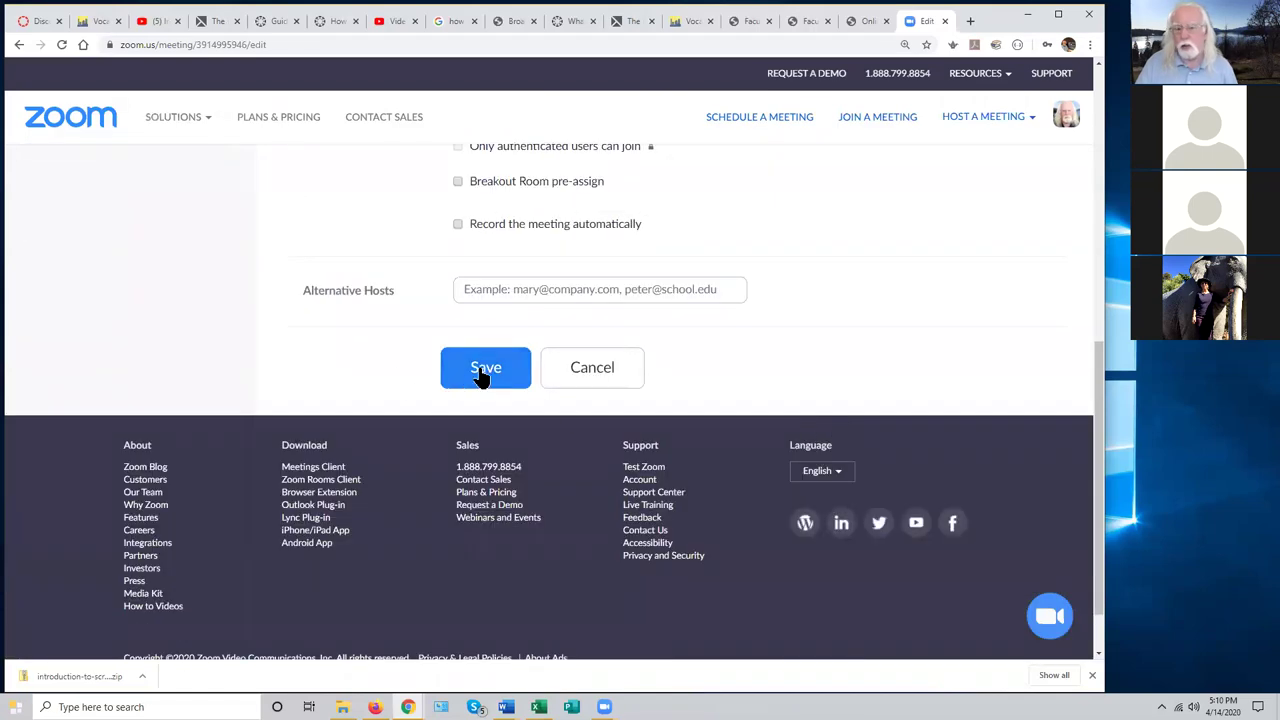
scroll(868, 419, "up", 9)
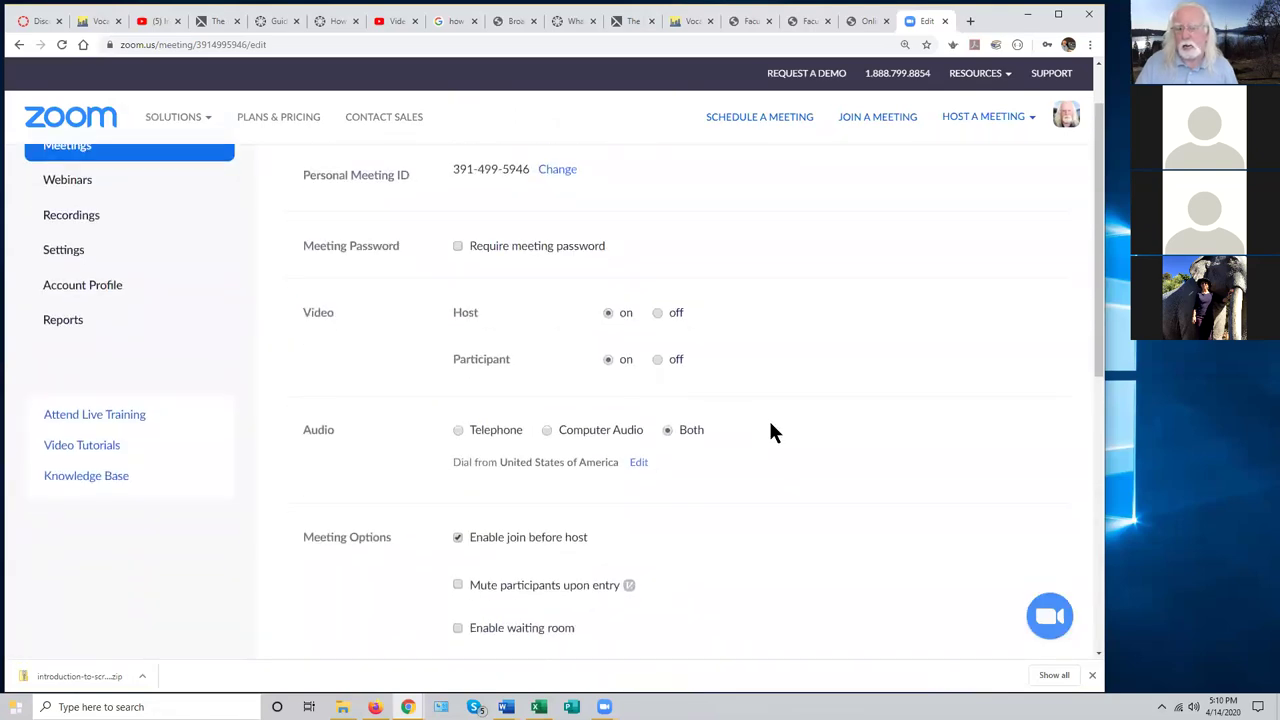
scroll(765, 430, "down", 4)
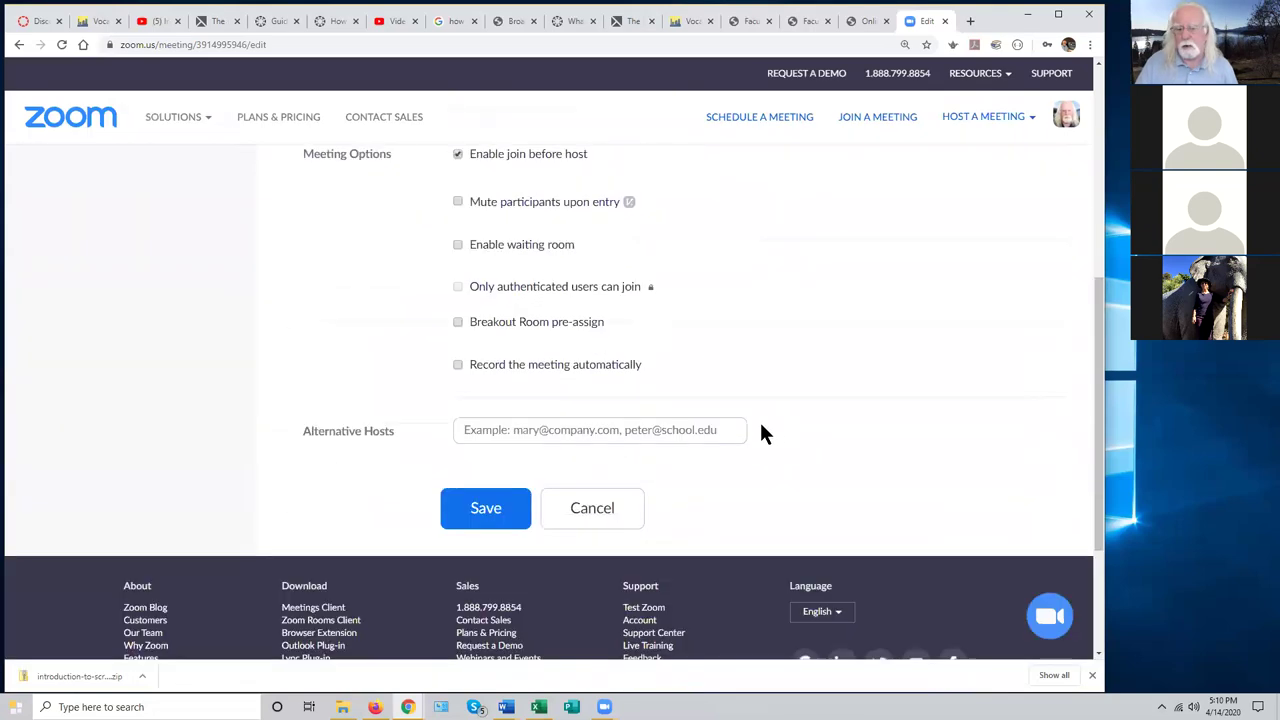
left_click(592, 501)
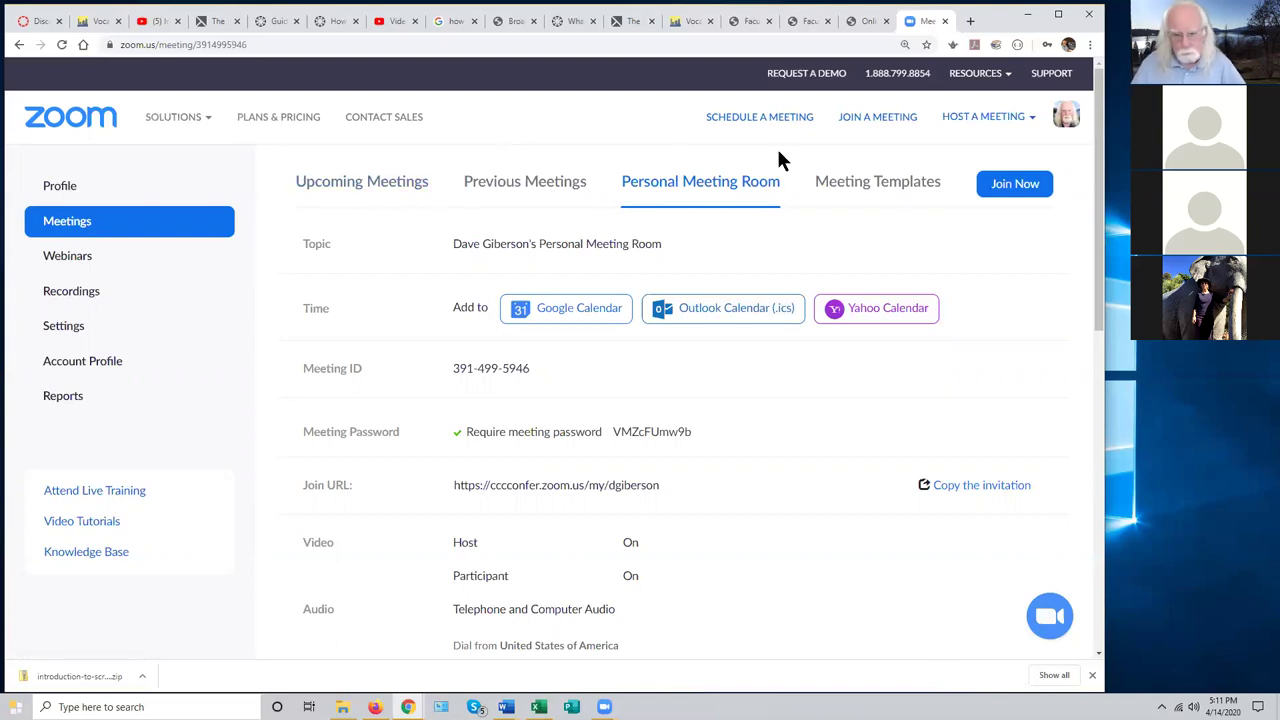
Start scheduling a new meeting from the Meetings page and scroll down its form
left_click(105, 228)
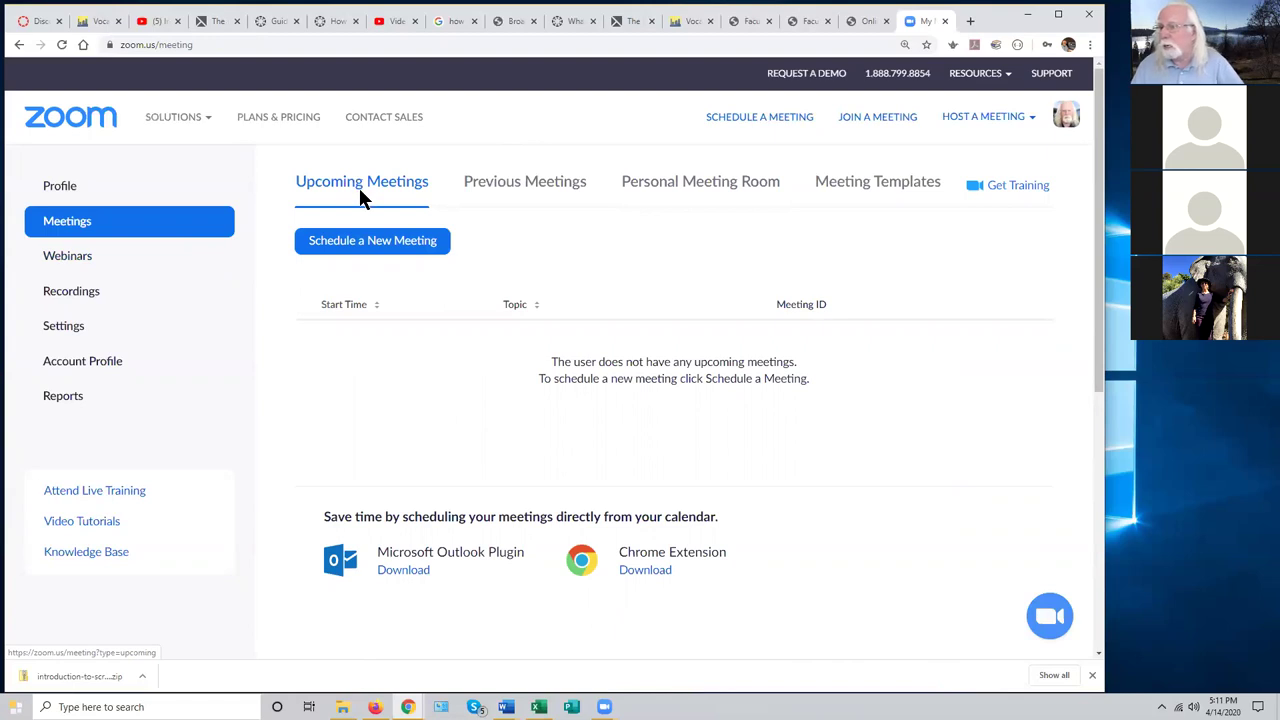
left_click(375, 252)
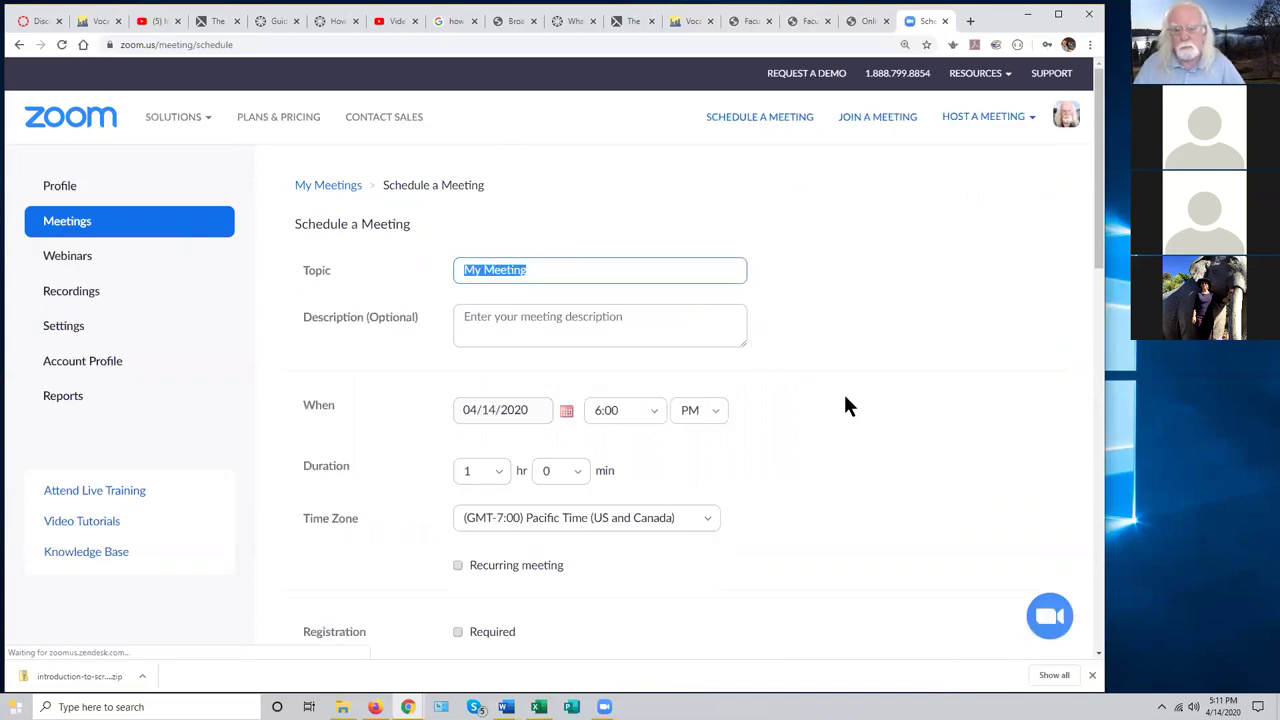
scroll(843, 395, "down", 2)
scroll(843, 402, "down", 2)
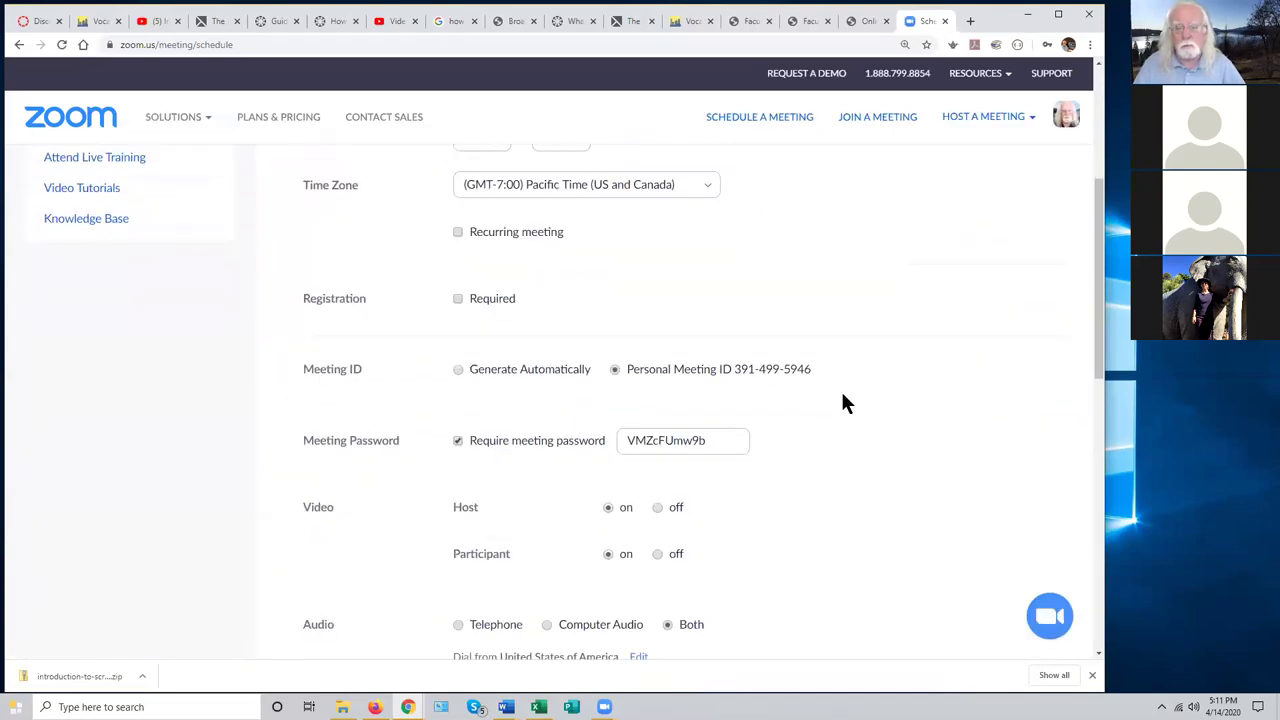
scroll(843, 402, "down", 1)
scroll(843, 402, "down", 2)
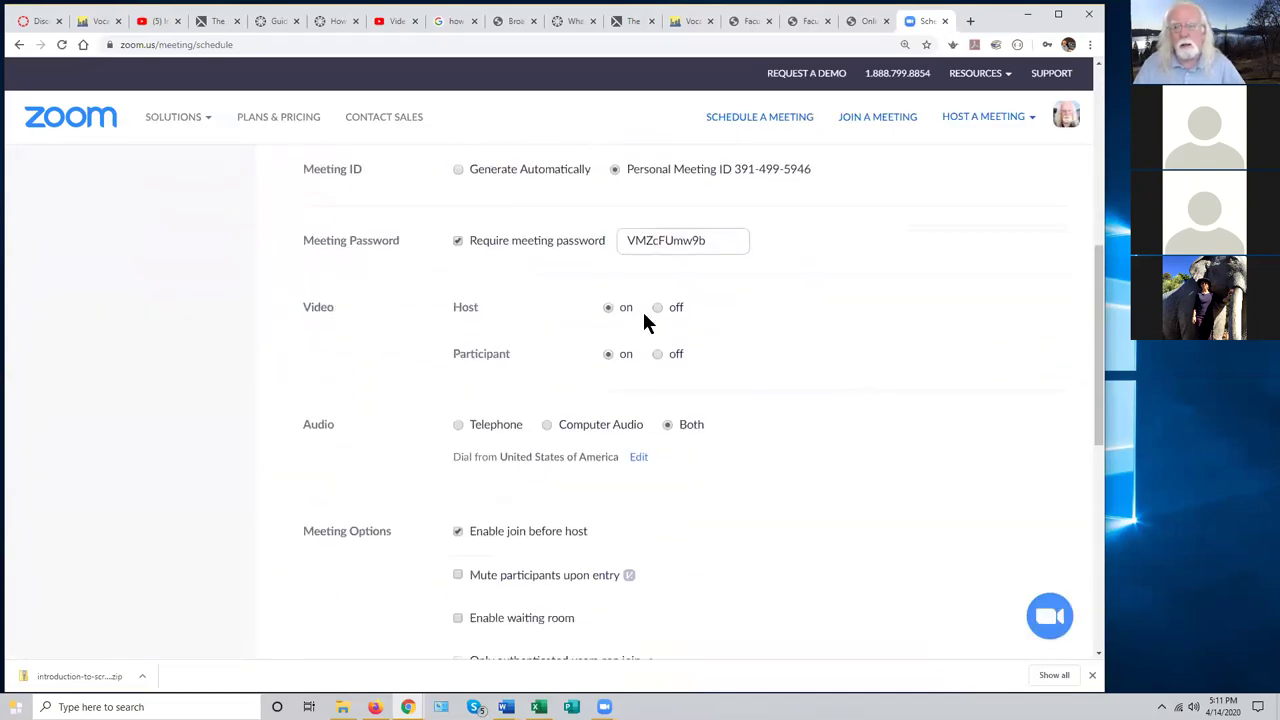
Toggle Require meeting password off and back on, leaving it checked
left_click(457, 241)
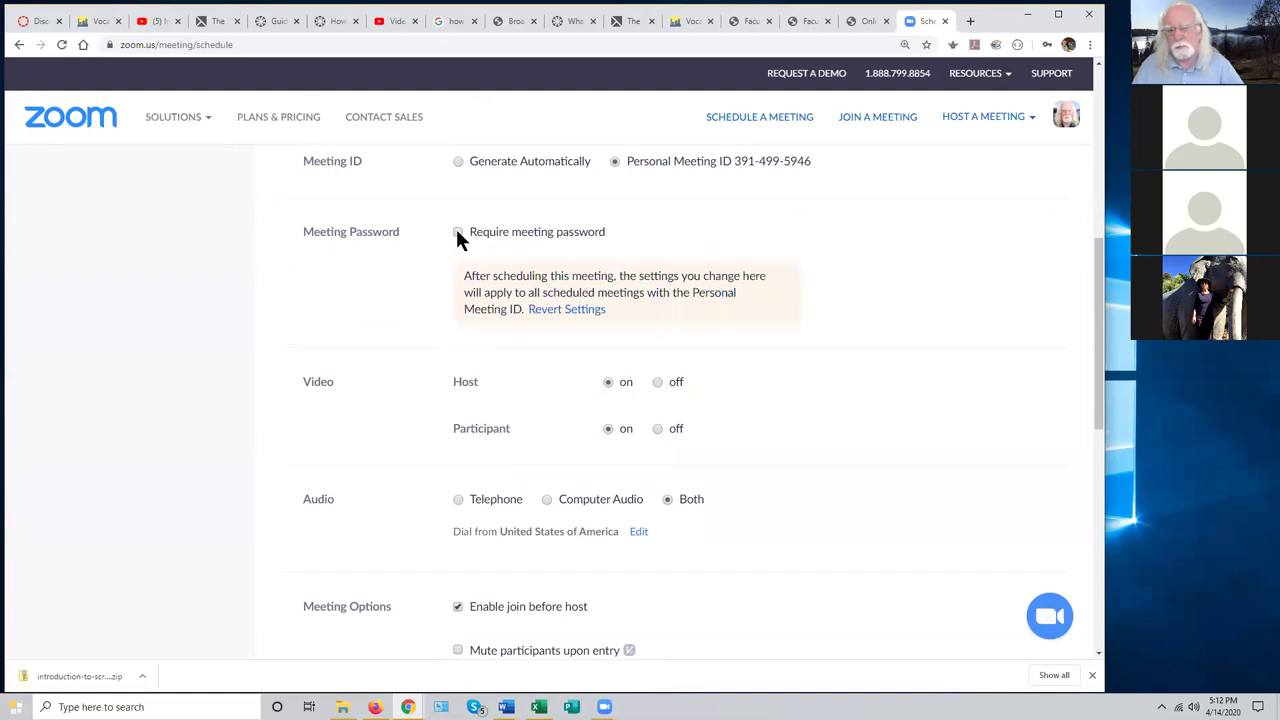
left_click(457, 232)
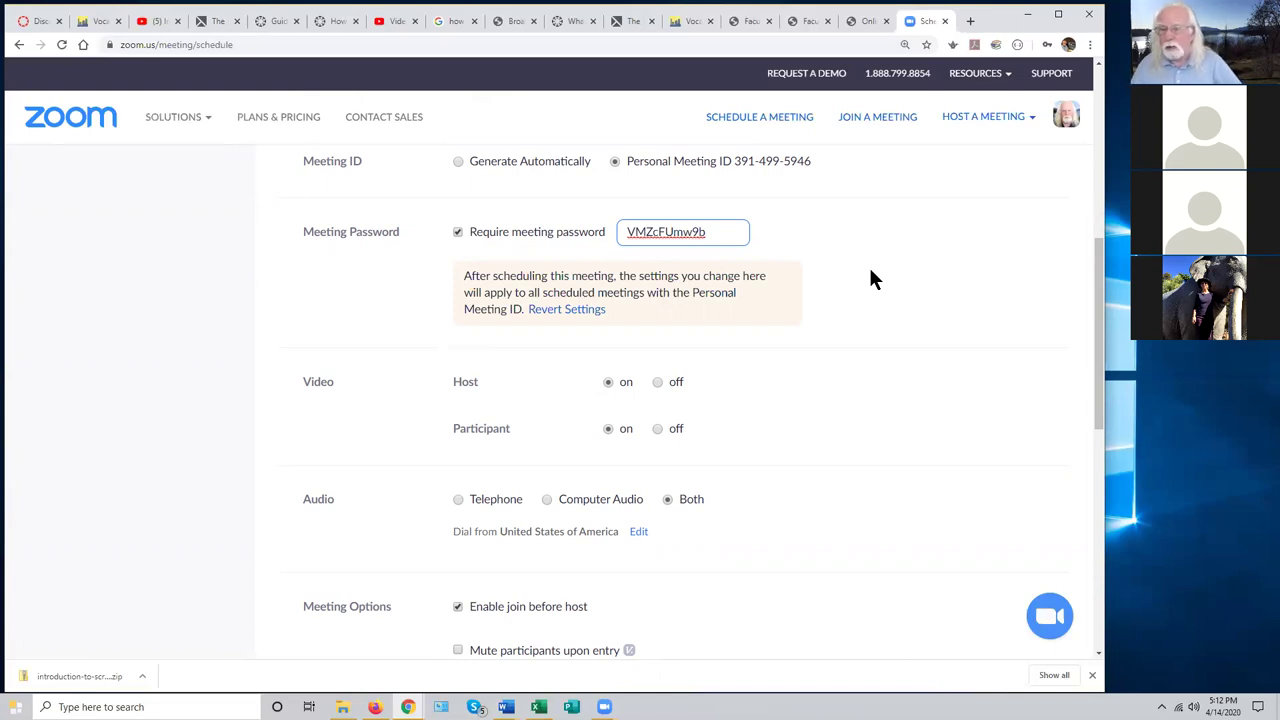
scroll(882, 285, "up", 2)
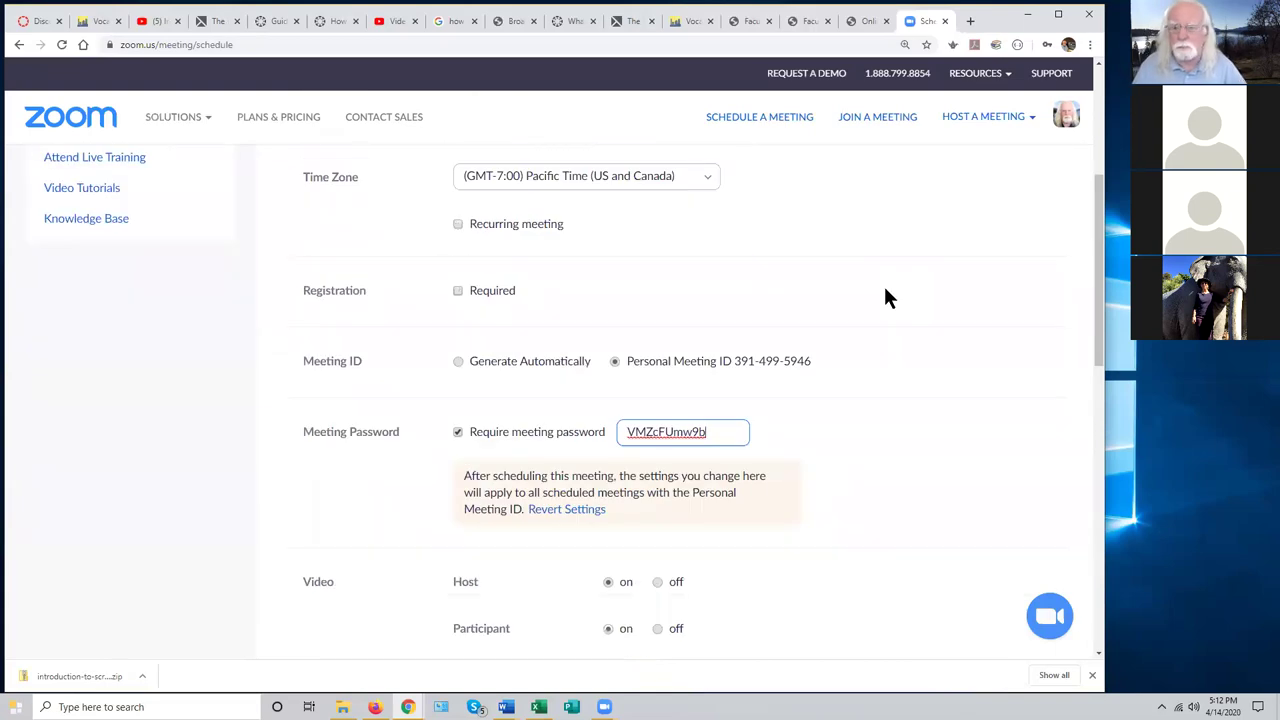
scroll(872, 295, "up", 2)
scroll(865, 318, "down", 4)
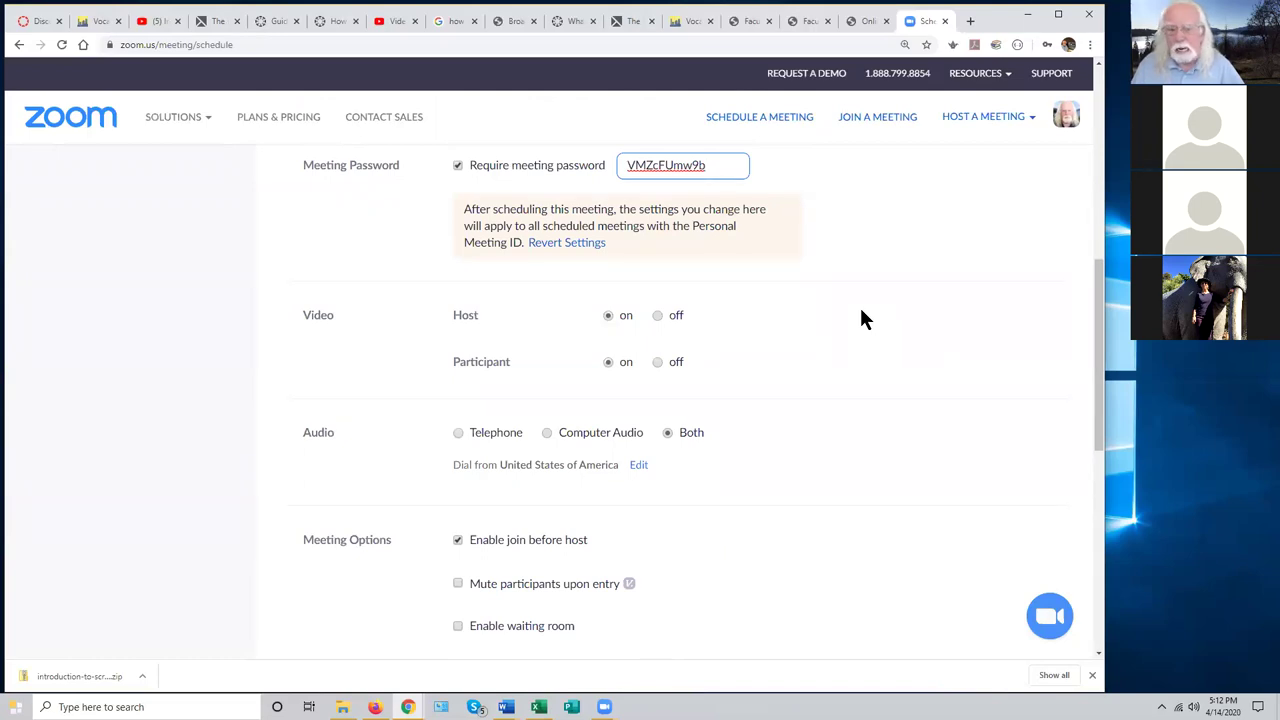
scroll(865, 318, "down", 1)
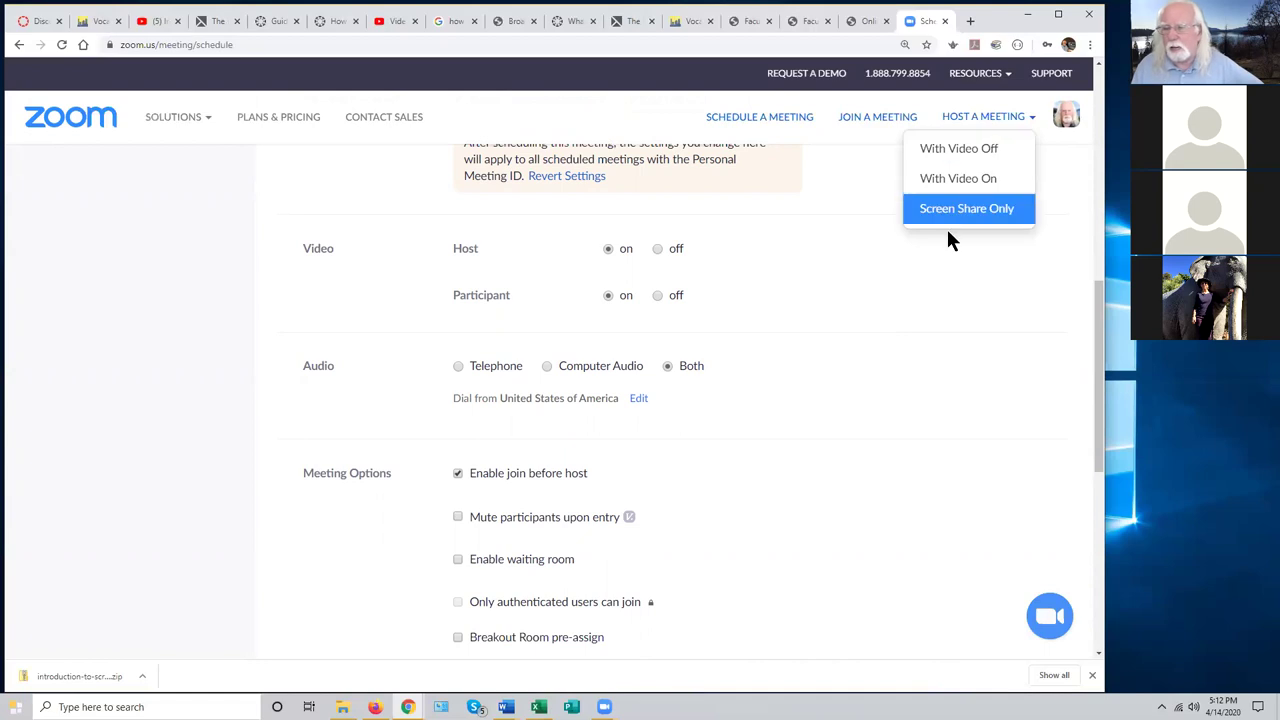
scroll(808, 248, "up", 2)
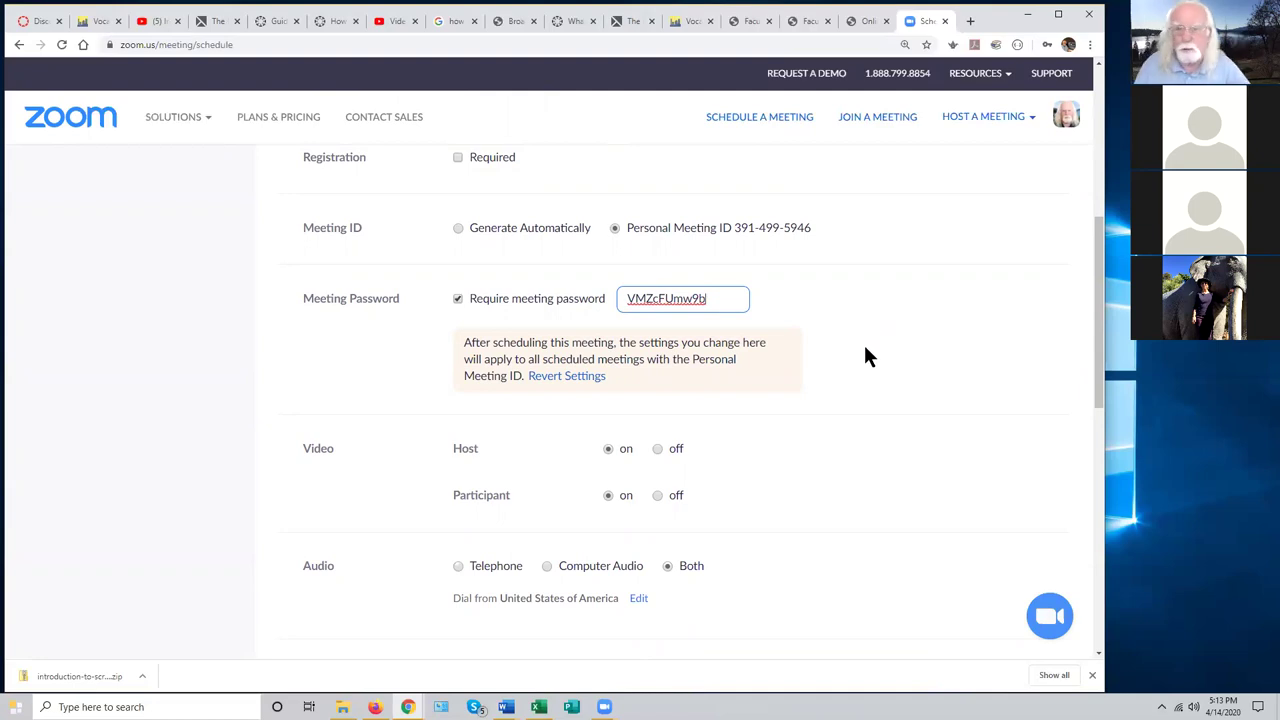
scroll(866, 356, "down", 2)
scroll(866, 358, "down", 1)
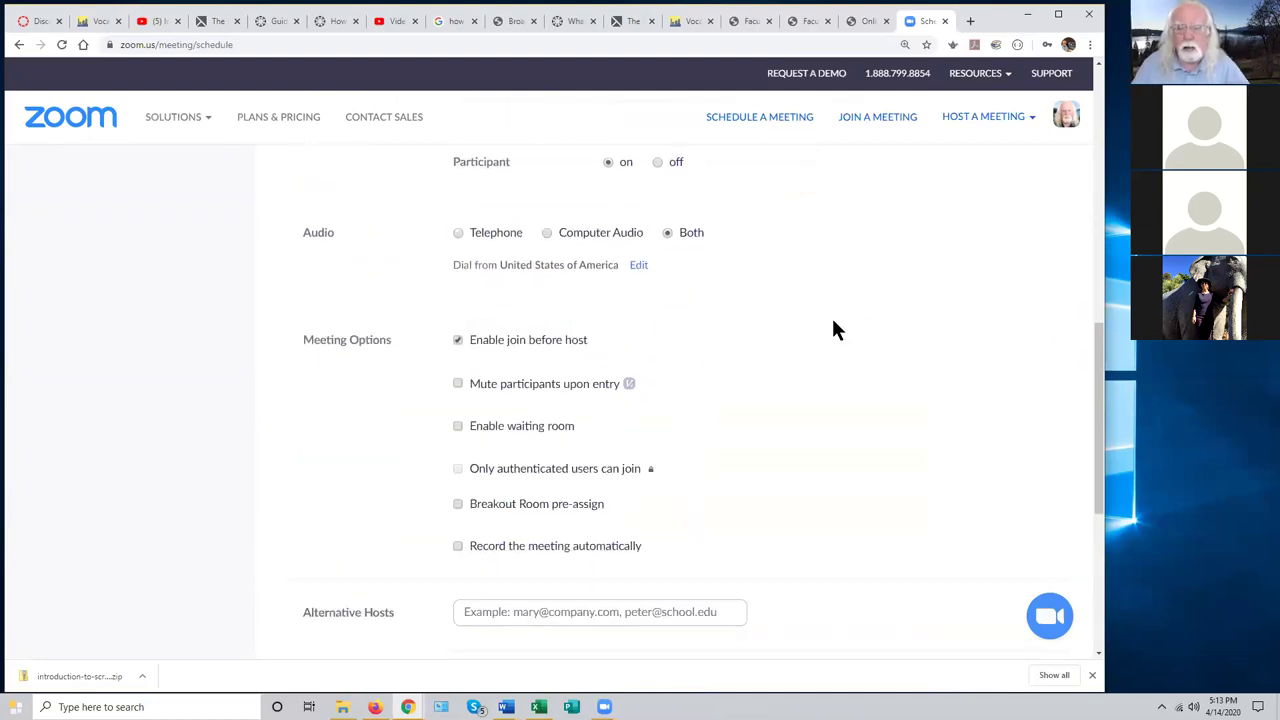
scroll(817, 332, "up", 4)
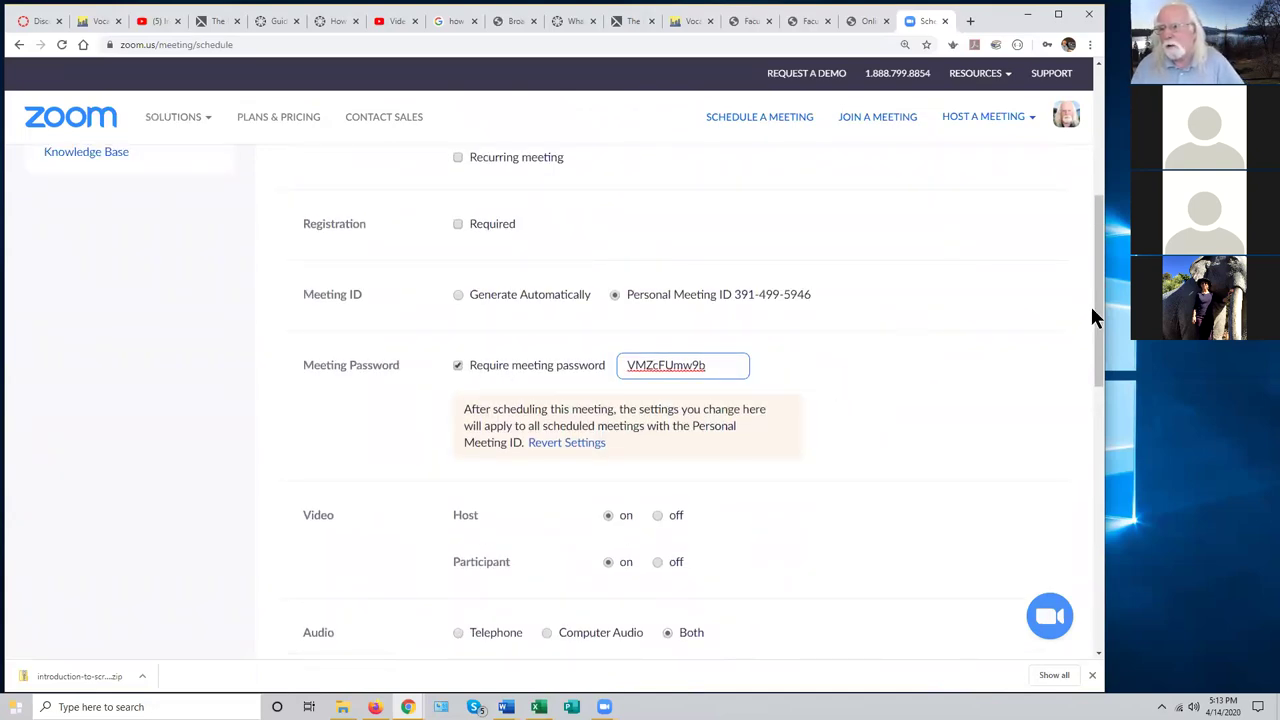
left_click_drag(1095, 306, 1058, 174)
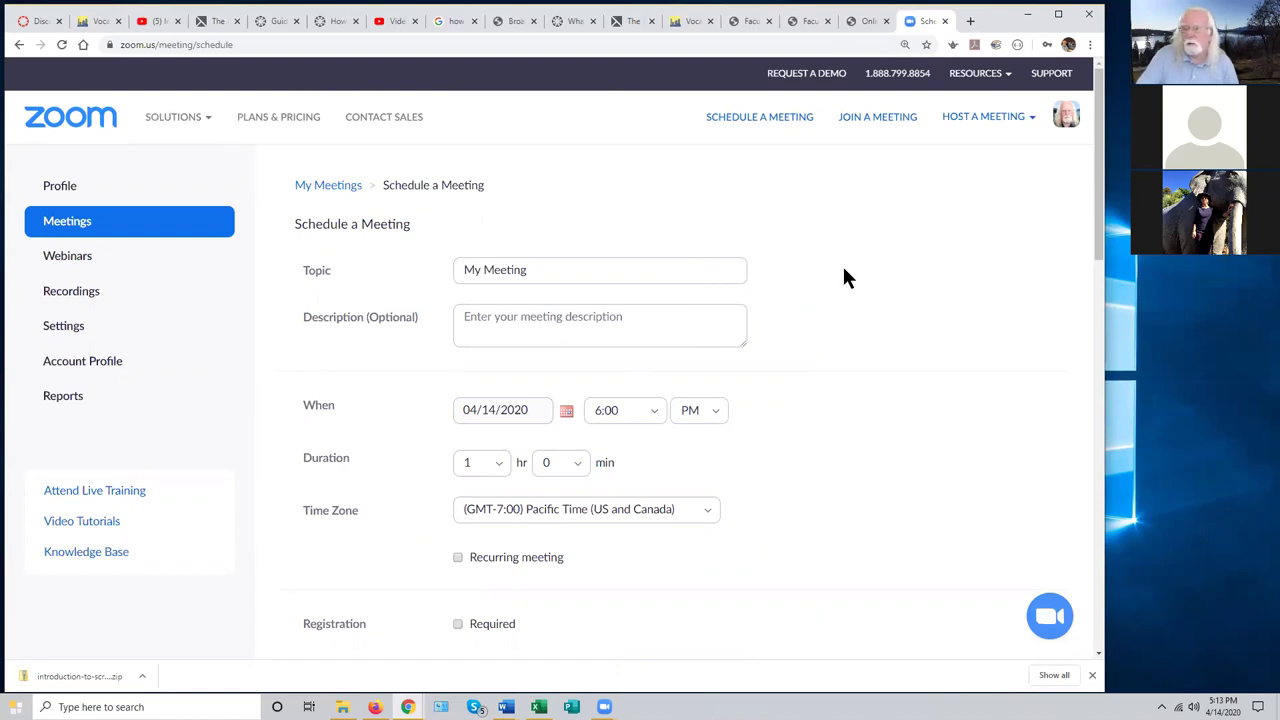
Look over the My Meeting schedule form, then open a new browser tab
scroll(845, 275, "down", 3)
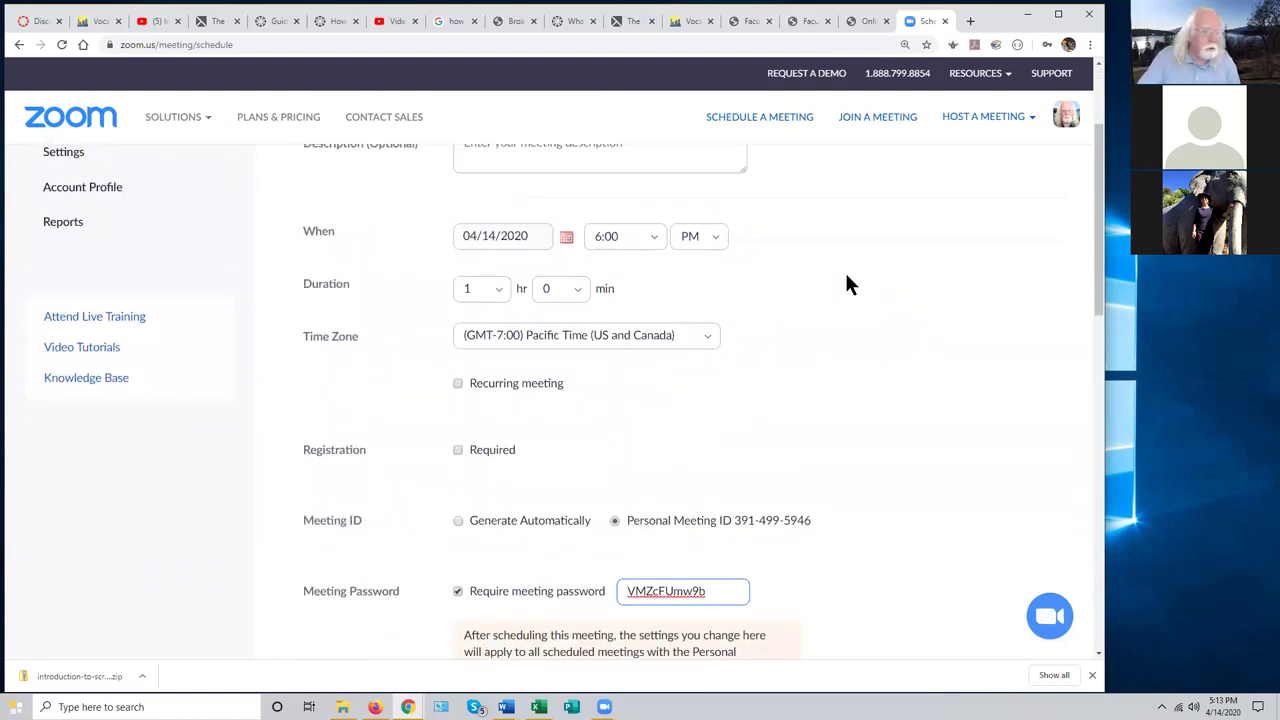
scroll(846, 278, "up", 3)
scroll(834, 297, "down", 3)
scroll(834, 297, "up", 3)
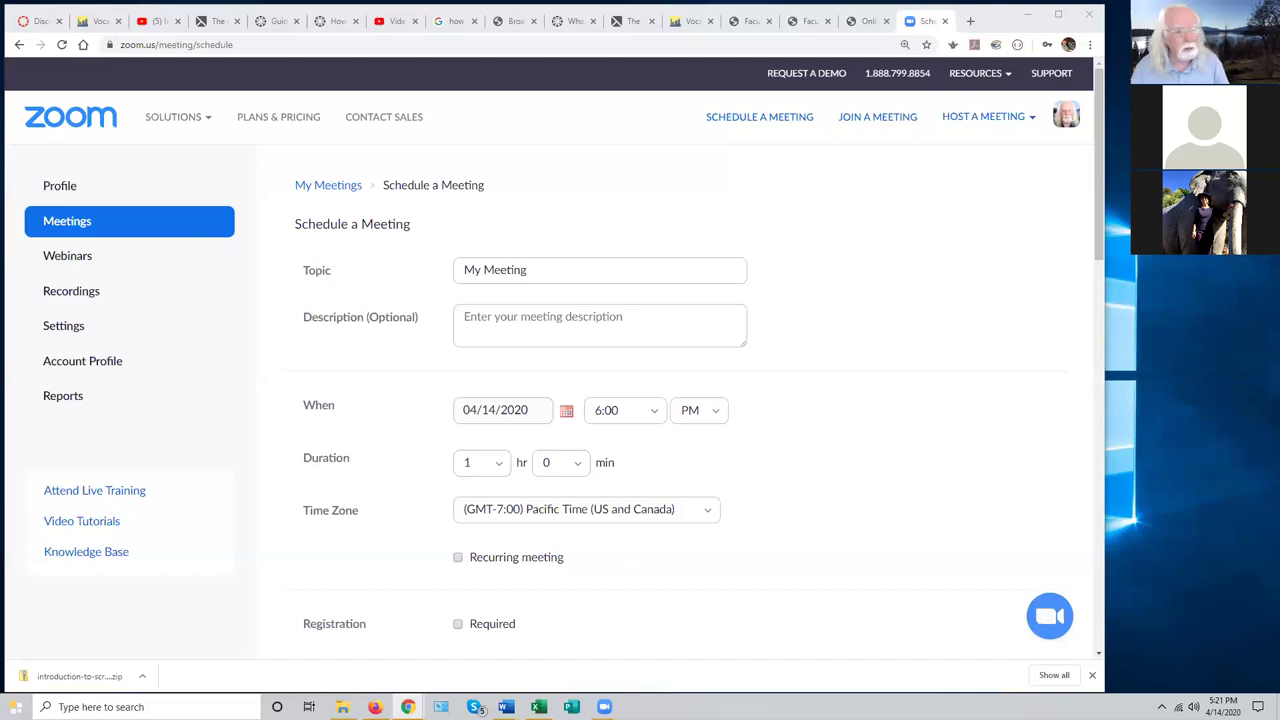
left_click(970, 21)
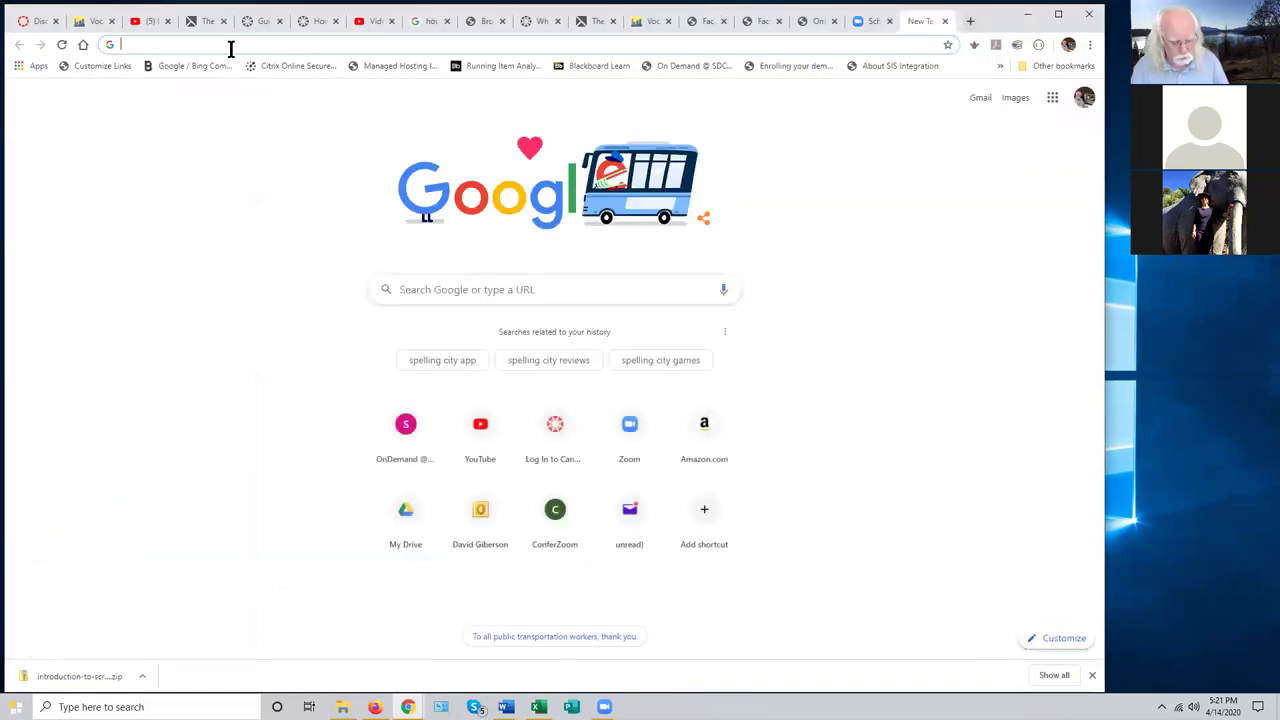
Go to sdccdolvid.org/getreal to load the Get Real! home page
type("sdccdolvid.org/")
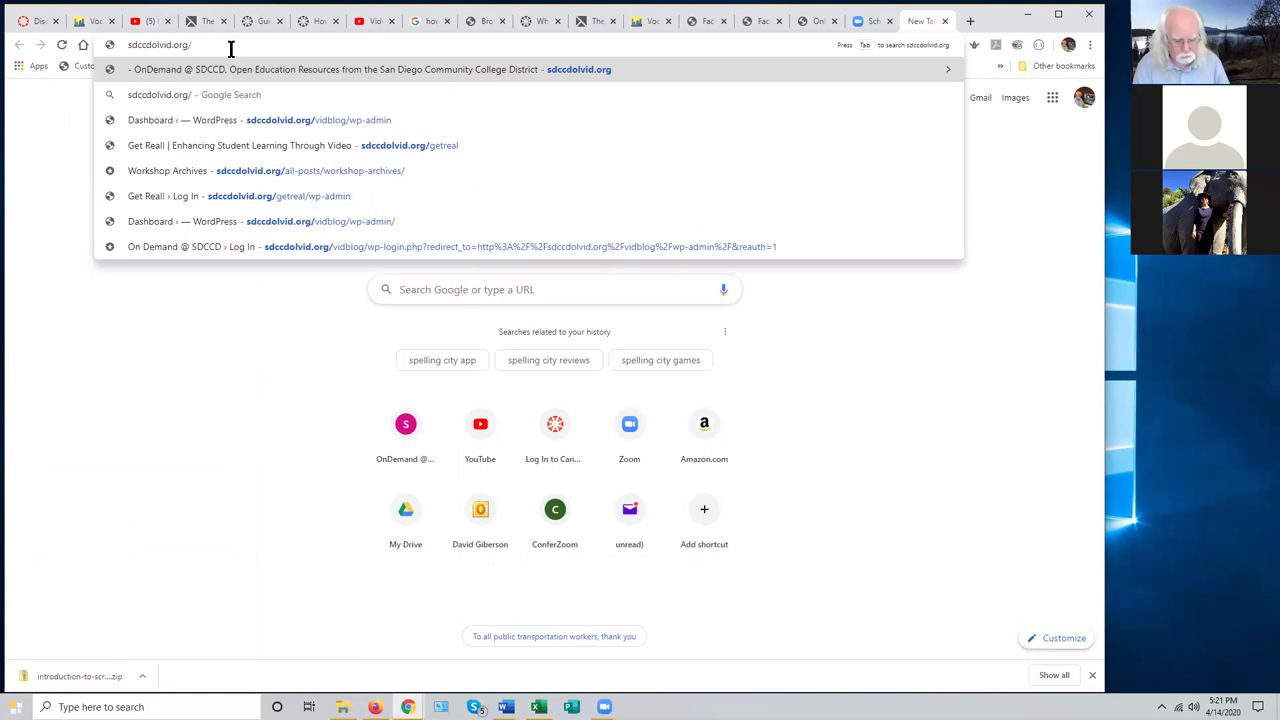
type("getreal")
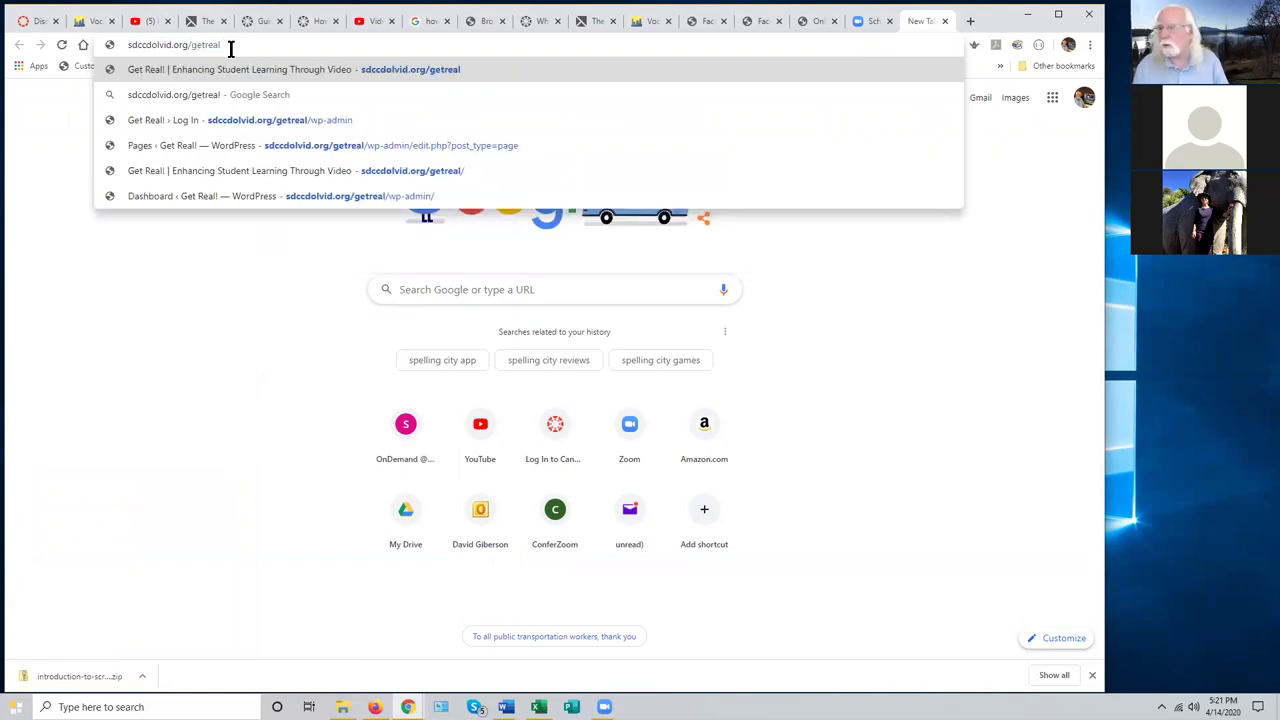
key("Return")
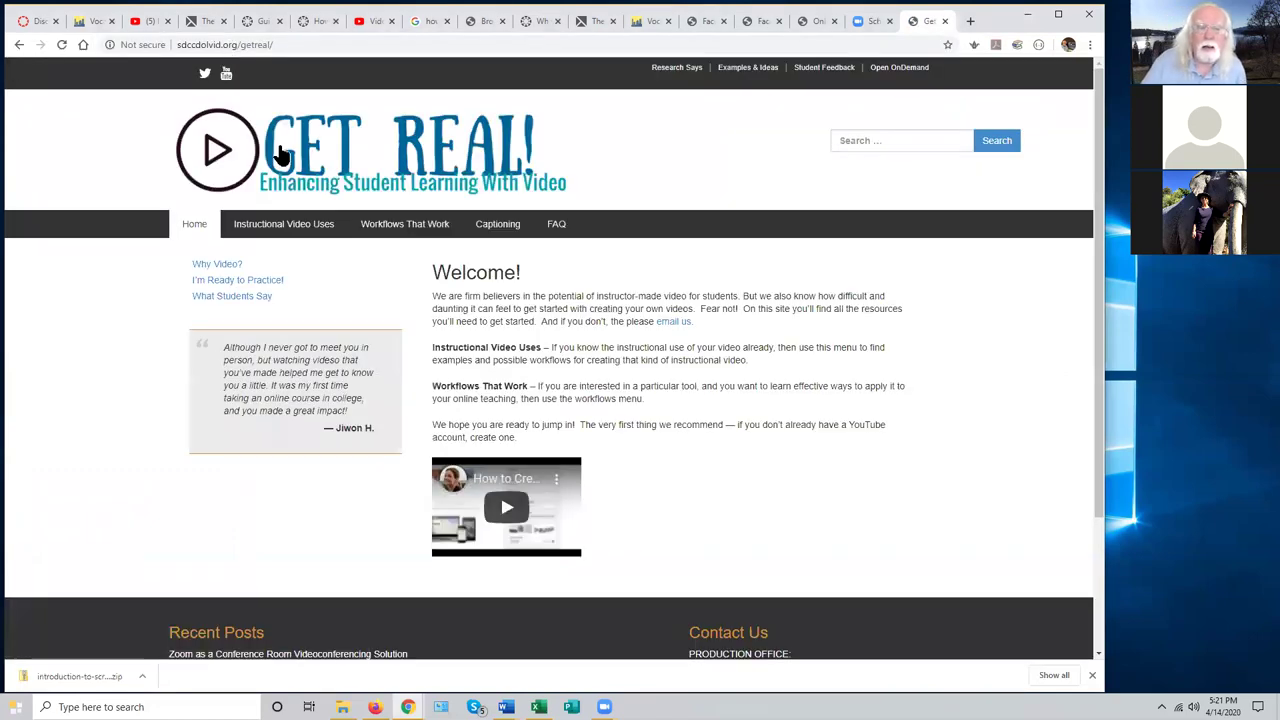
mouse_move(310, 236)
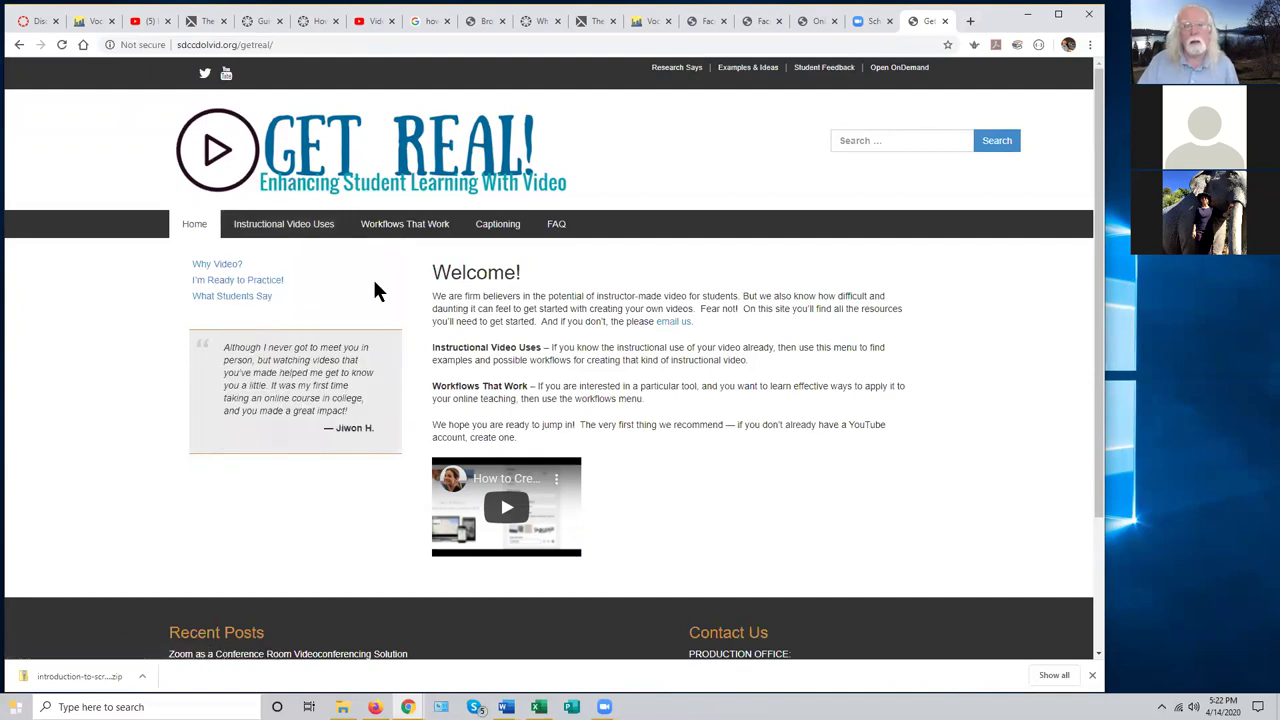
mouse_move(390, 230)
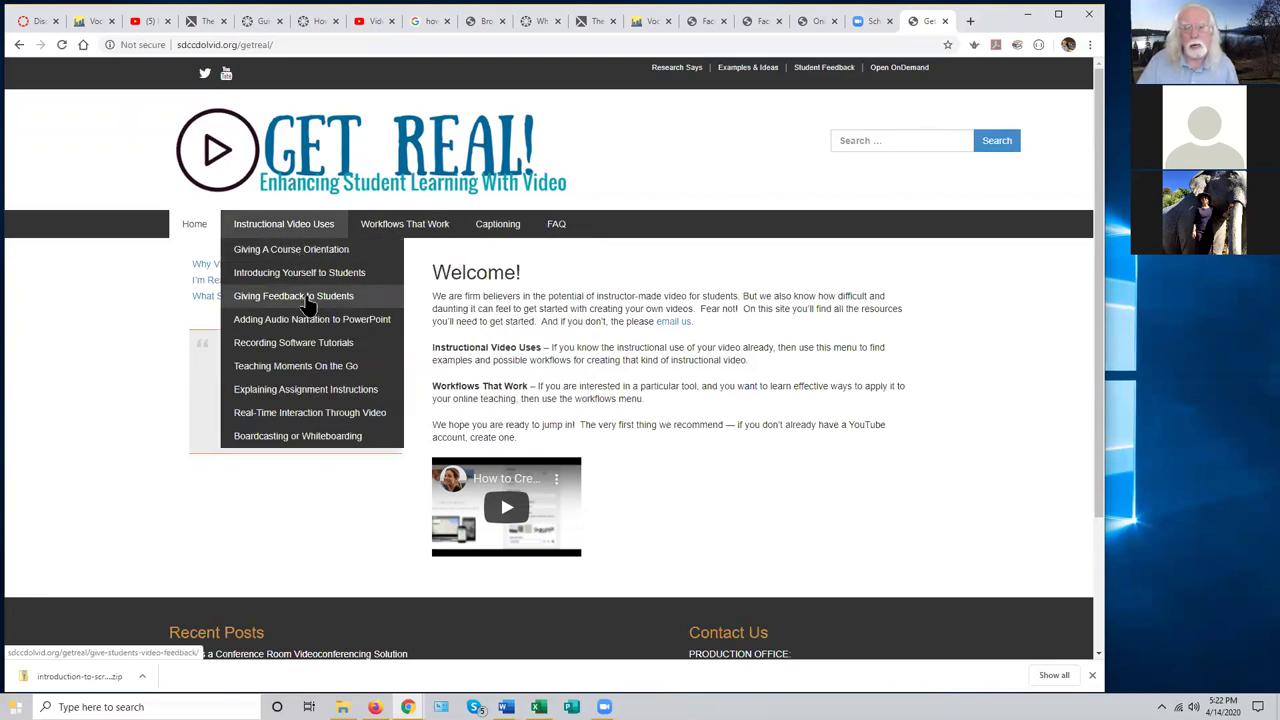
From Giving Feedback to Students, open the Screencastomatic to YouTube page and expand Practice Activity #1
left_click(338, 300)
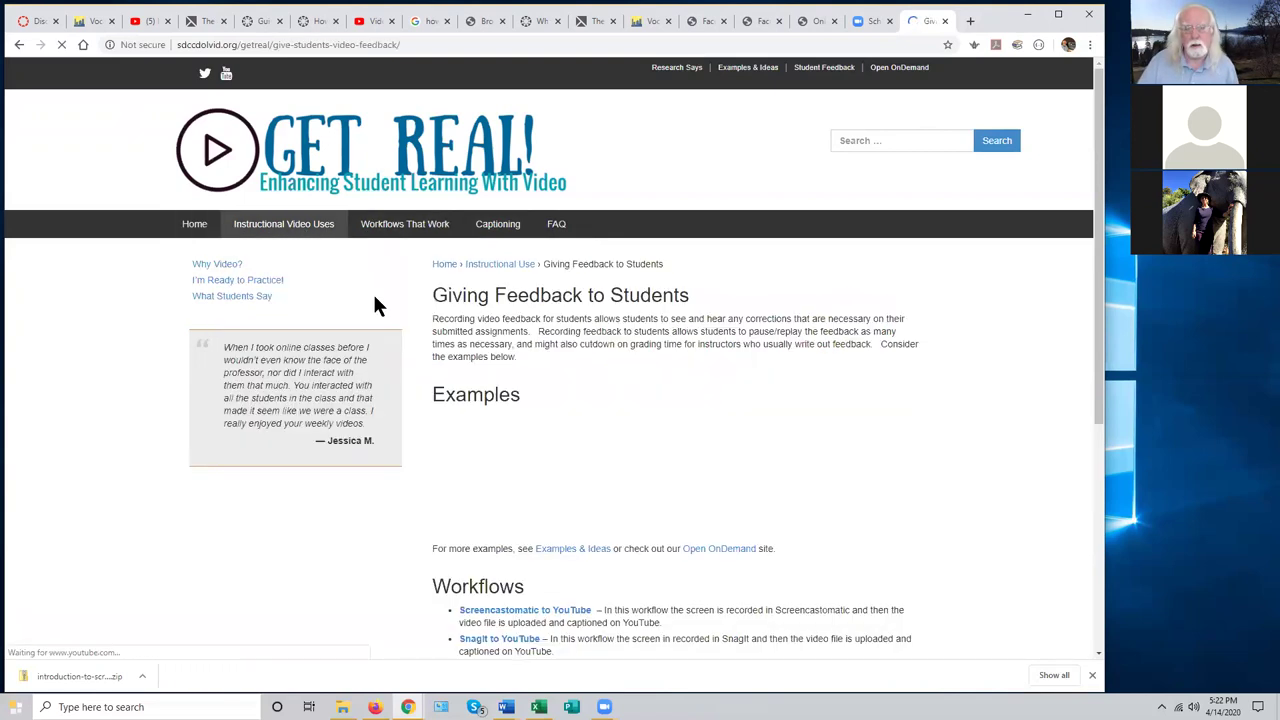
scroll(830, 403, "down", 2)
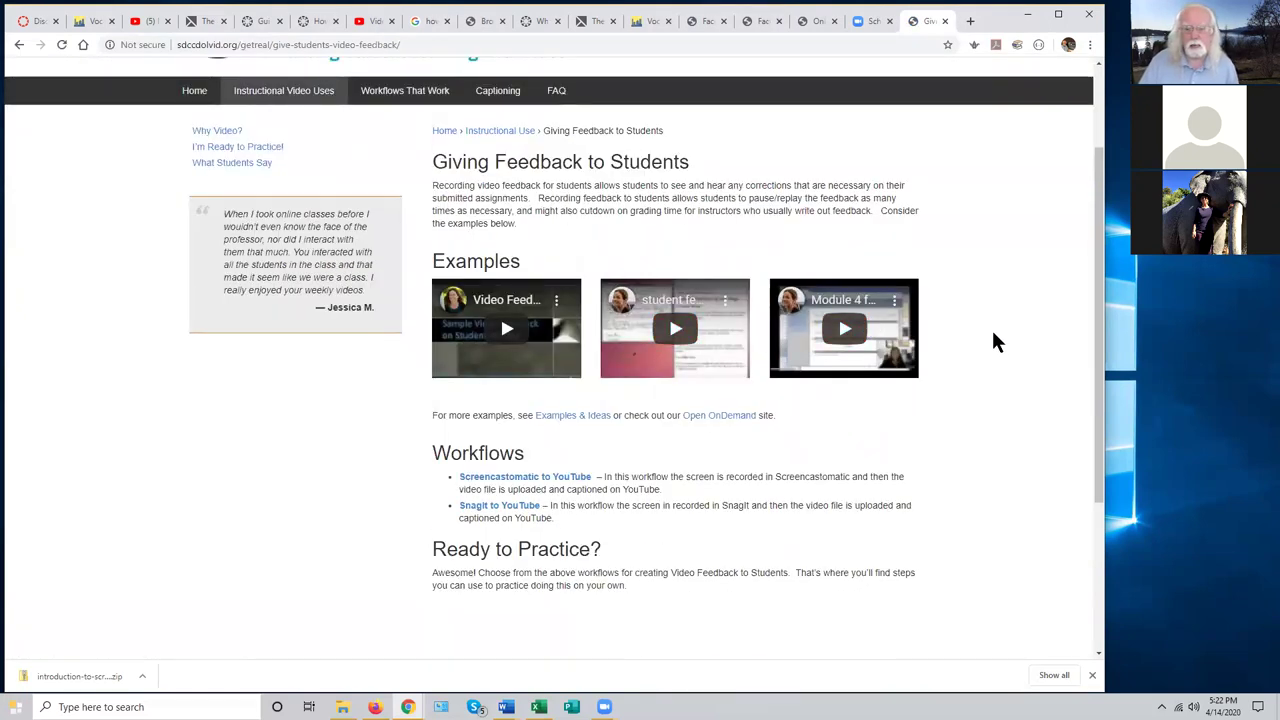
scroll(994, 346, "down", 2)
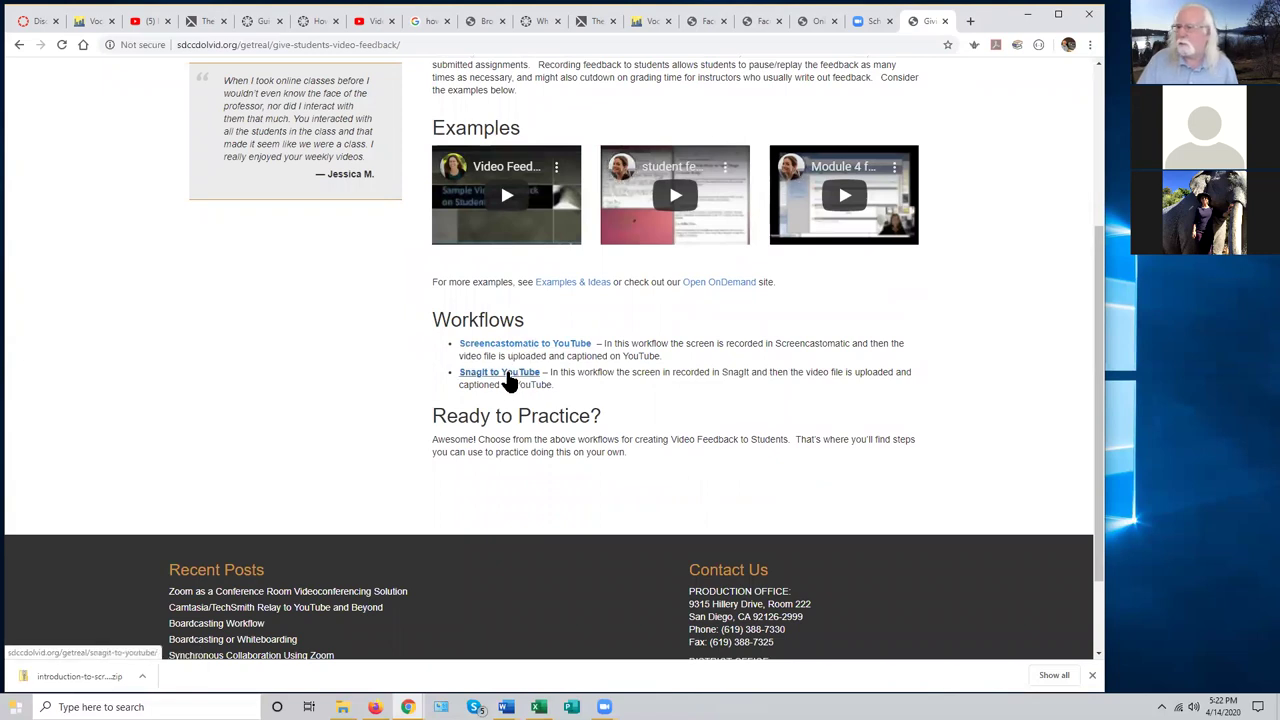
left_click(537, 346)
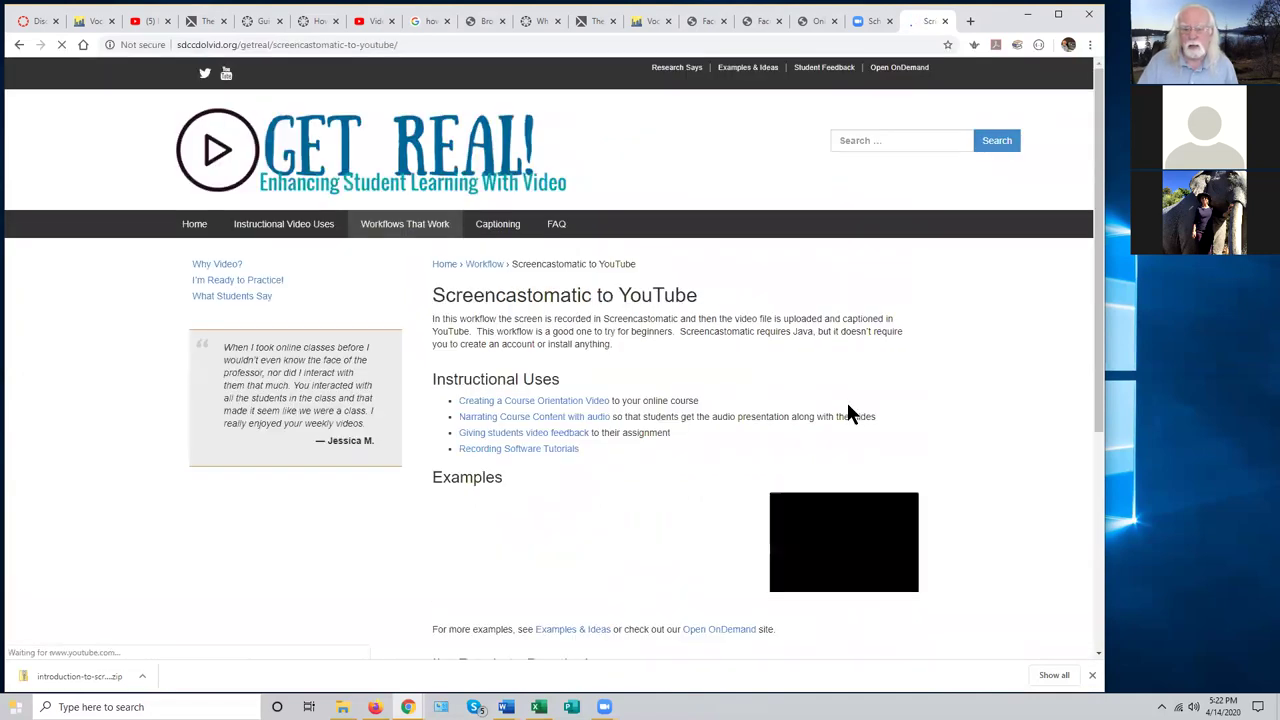
scroll(1003, 414, "down", 2)
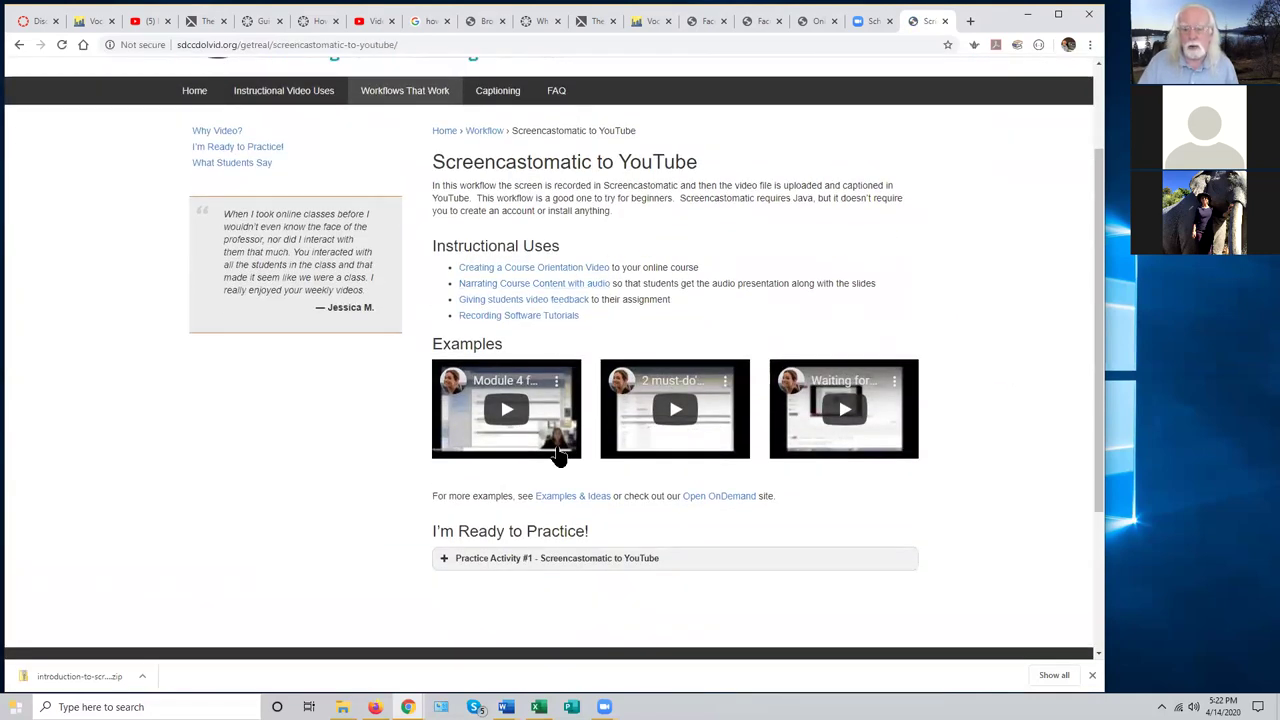
left_click(468, 557)
scroll(884, 532, "down", 3)
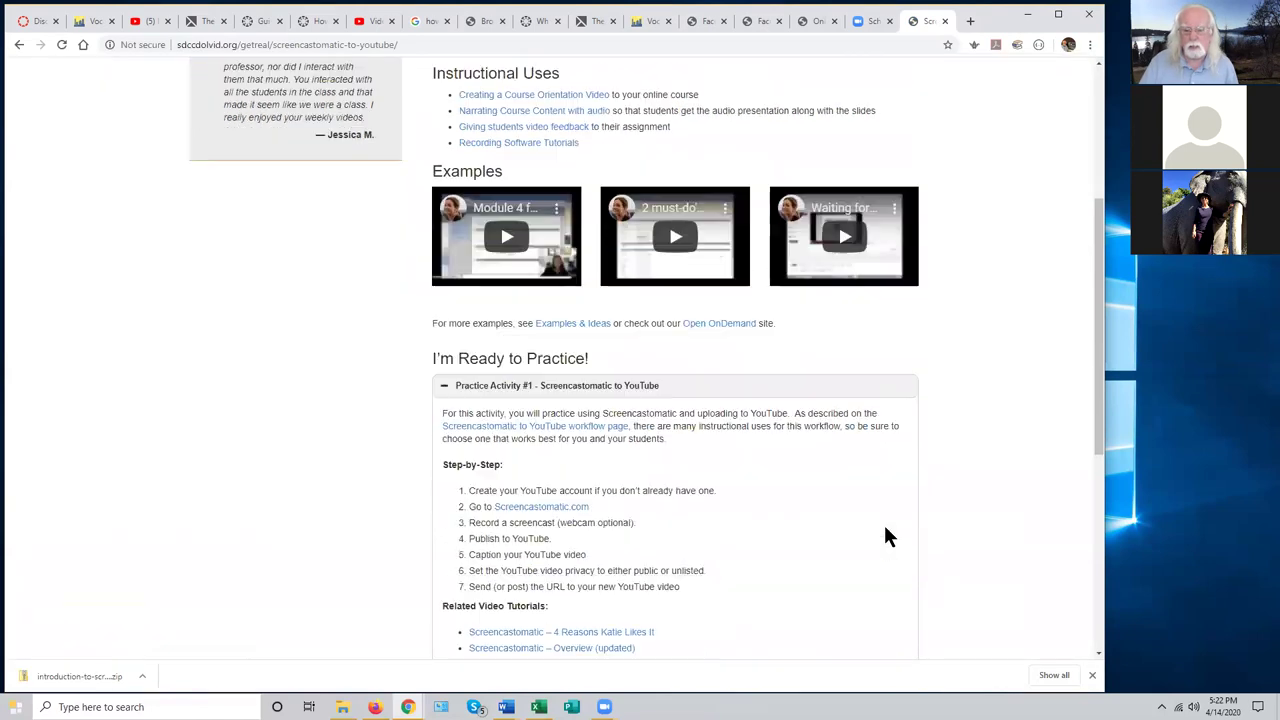
scroll(884, 528, "down", 3)
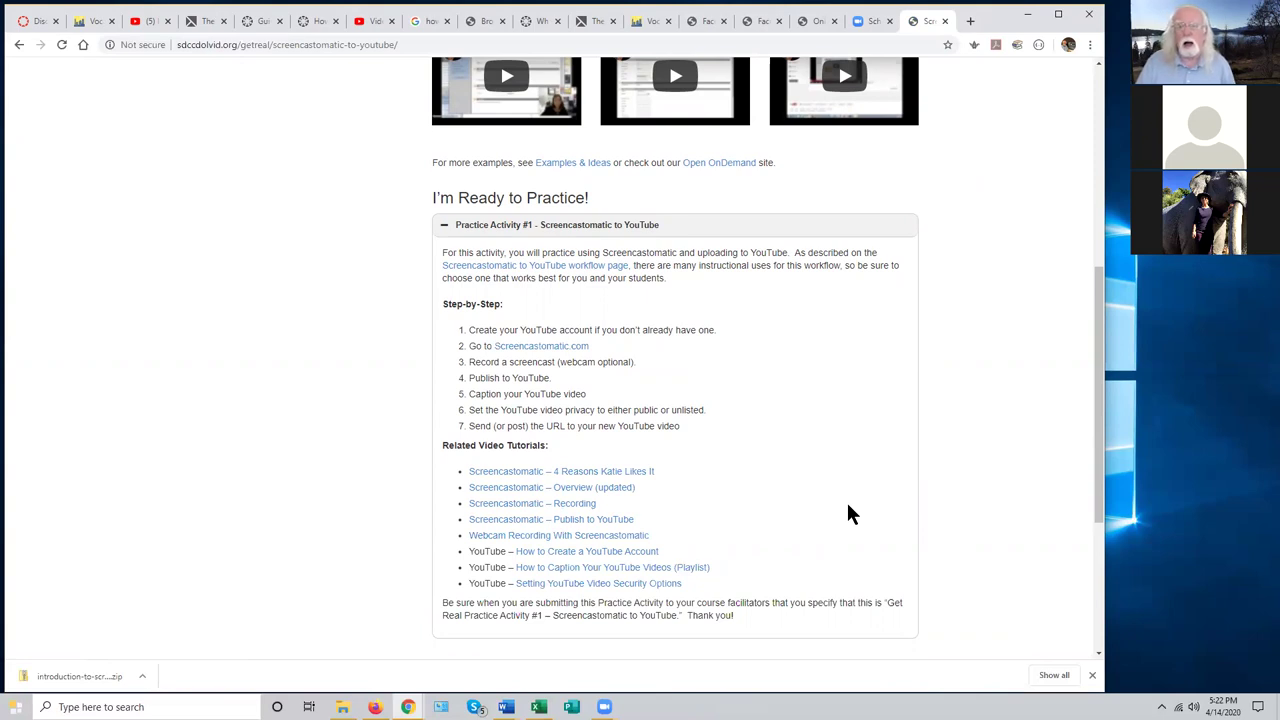
scroll(848, 513, "up", 2)
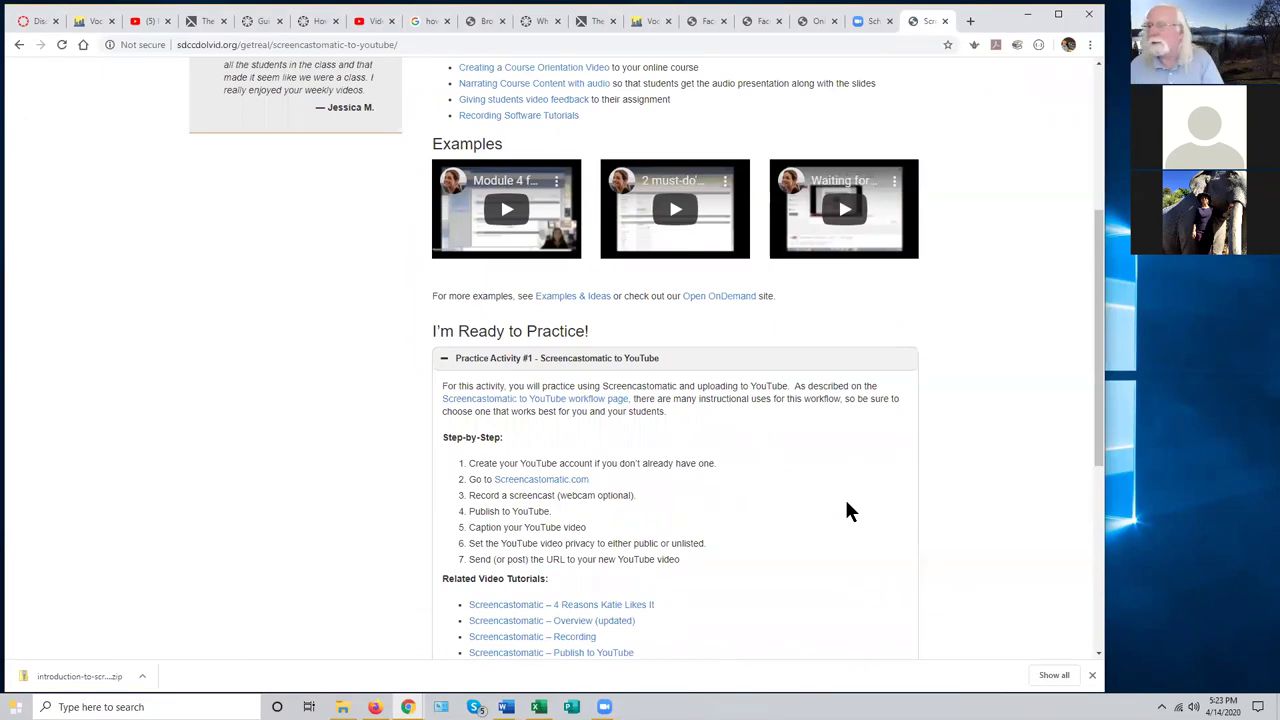
scroll(780, 348, "up", 2)
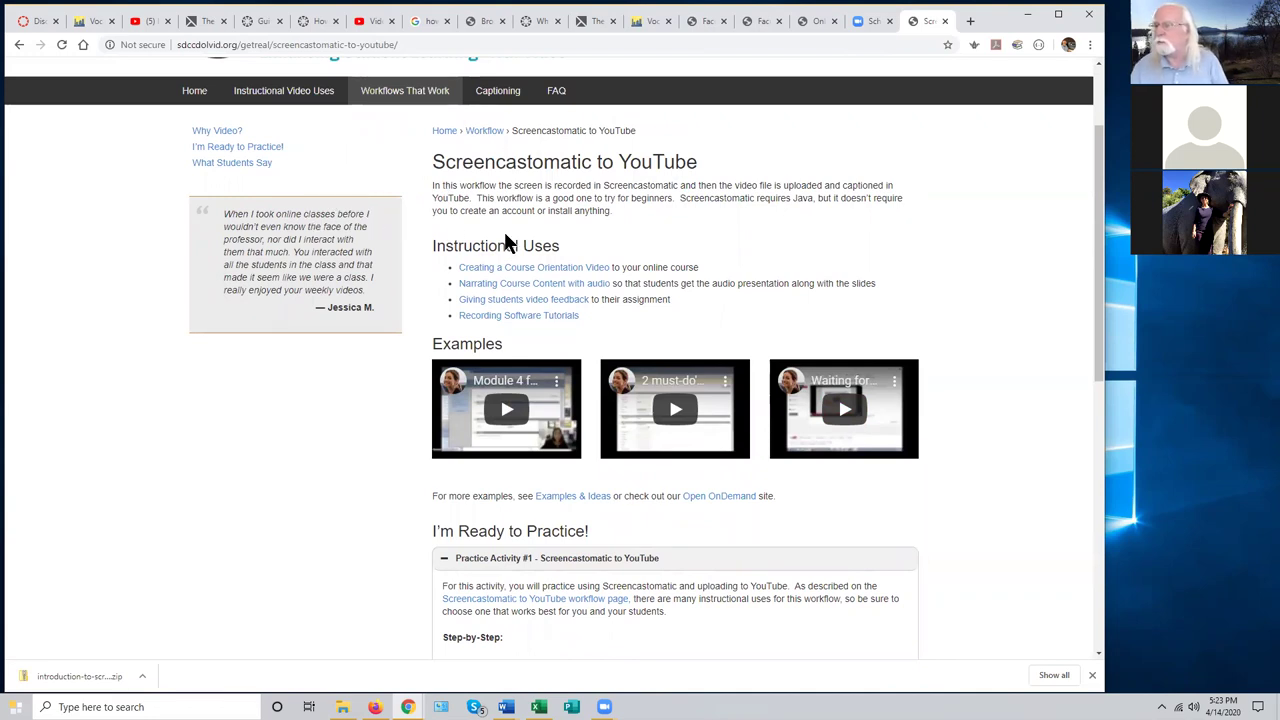
scroll(1000, 310, "down", 4)
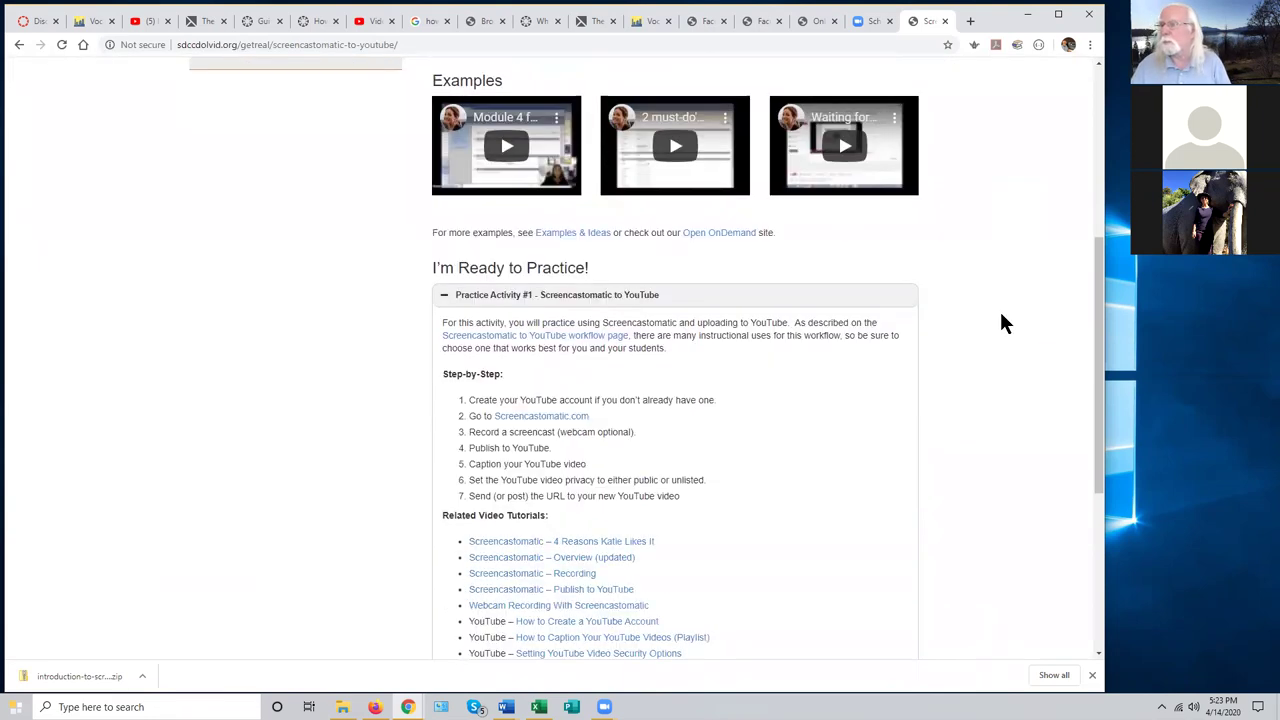
scroll(990, 310, "down", 1)
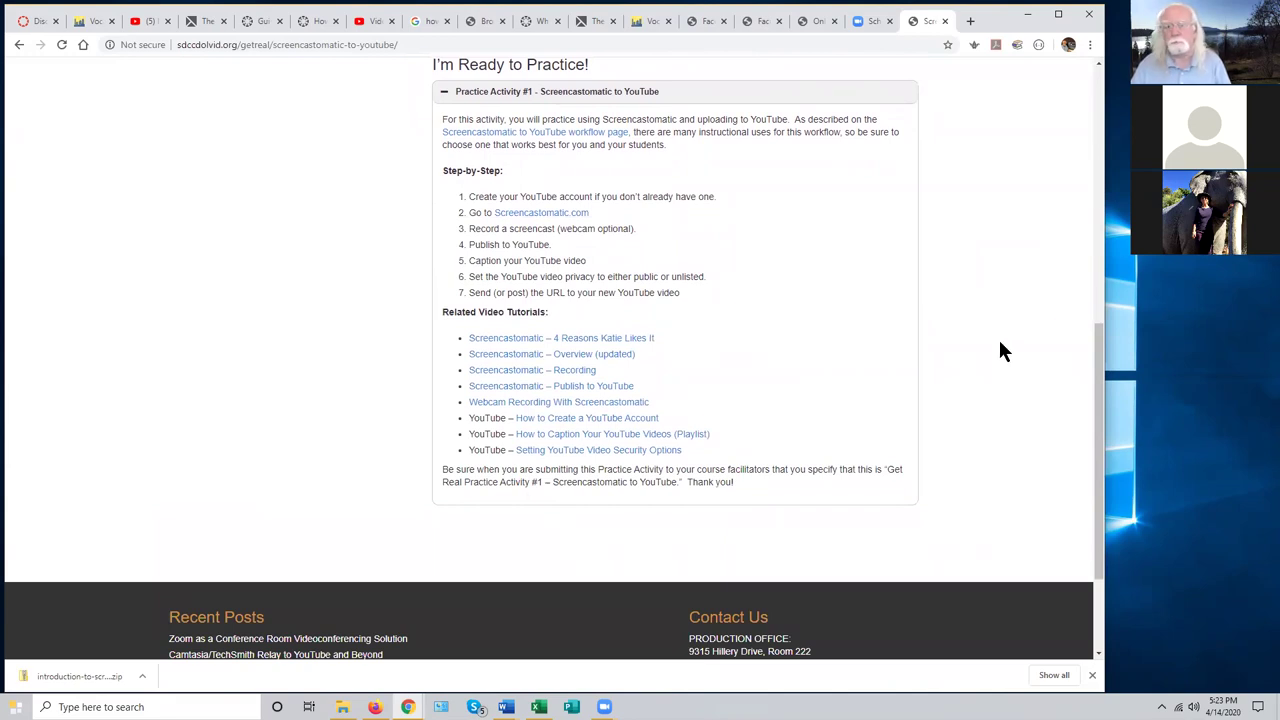
scroll(1004, 337, "up", 4)
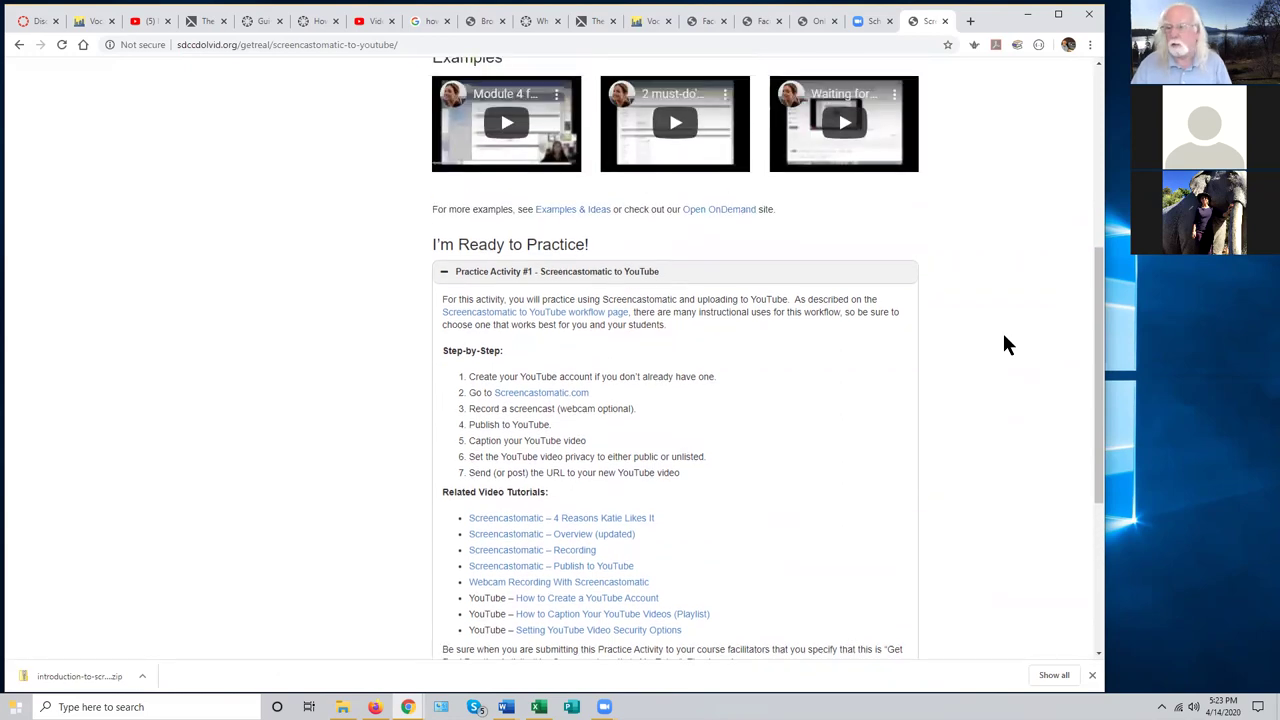
scroll(1006, 347, "up", 3)
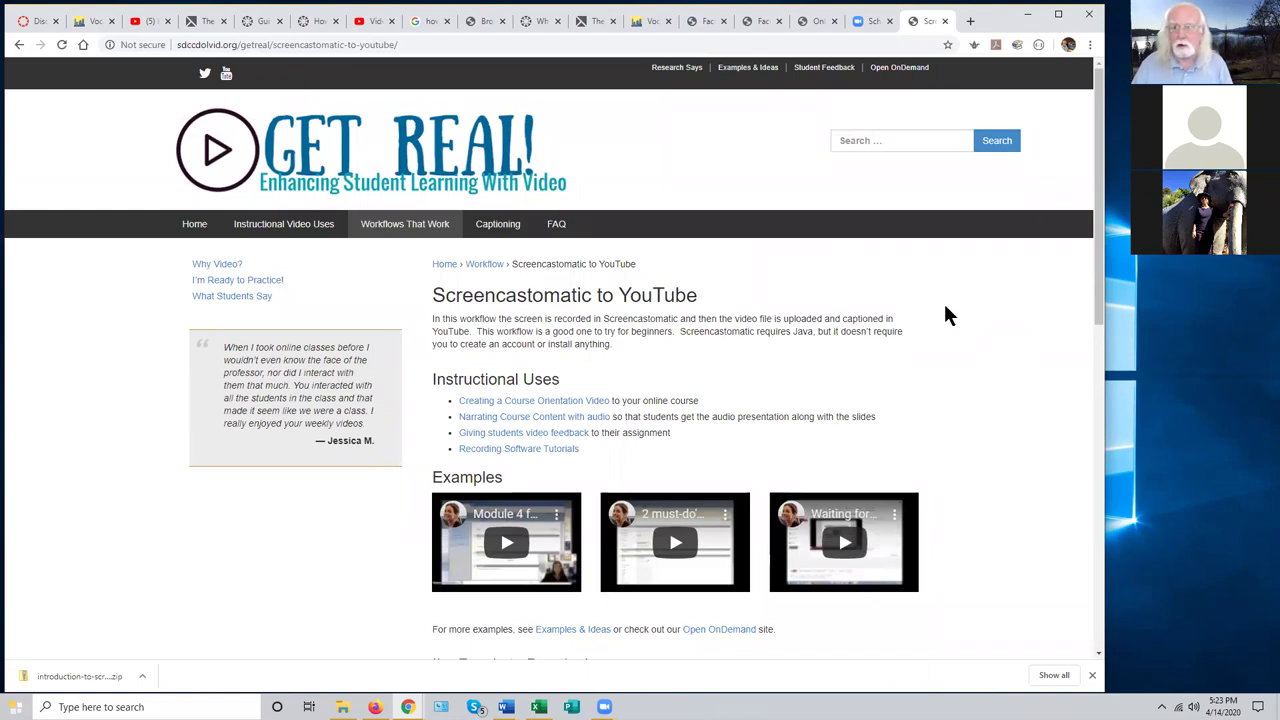
scroll(974, 326, "down", 4)
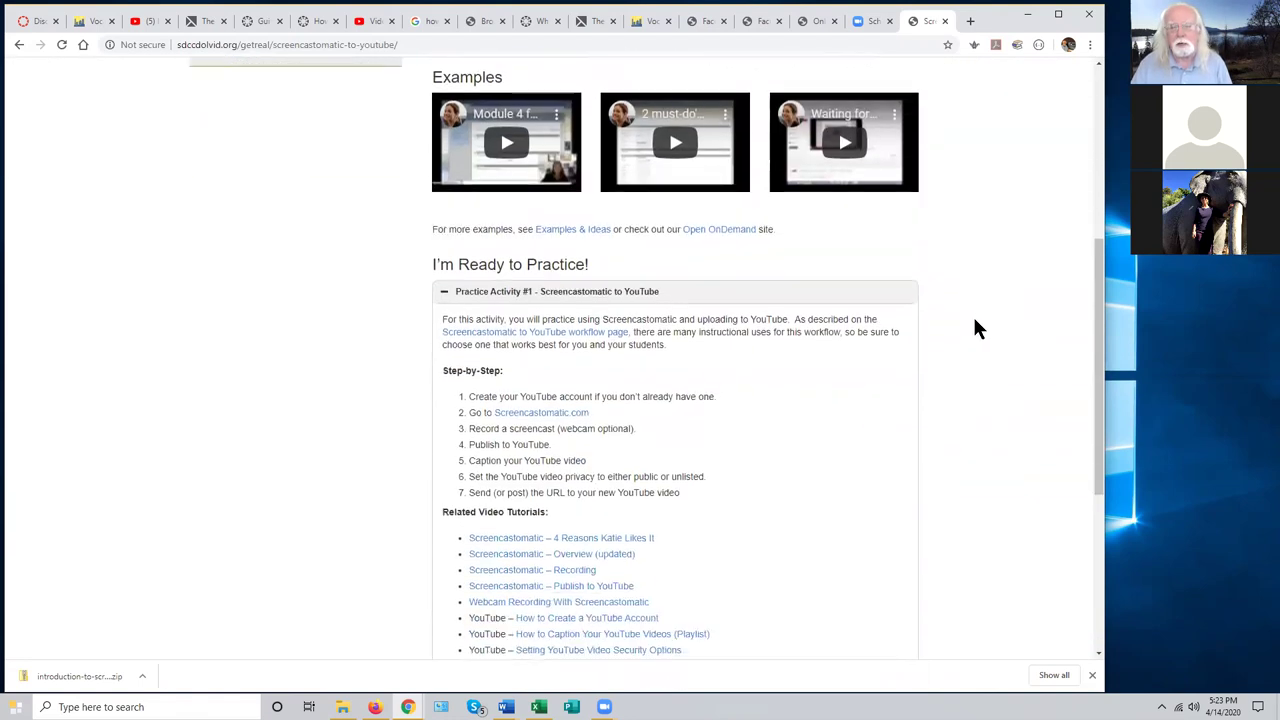
scroll(976, 328, "up", 4)
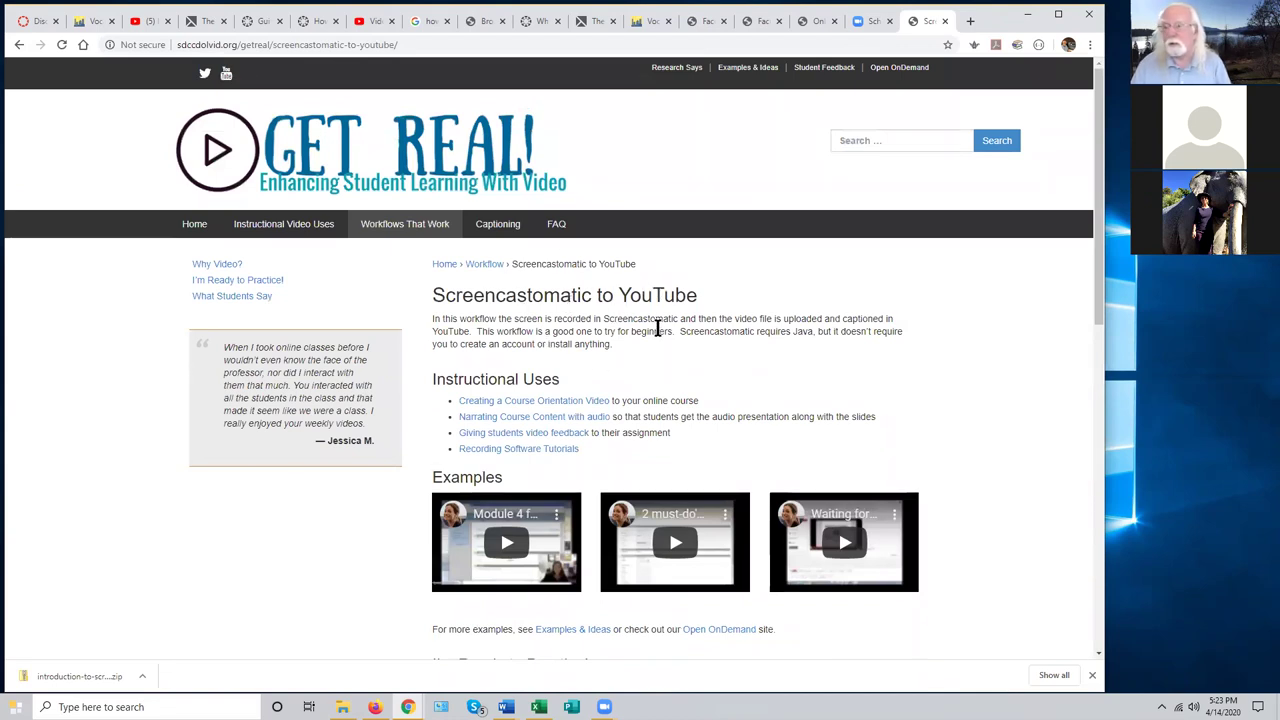
mouse_move(405, 226)
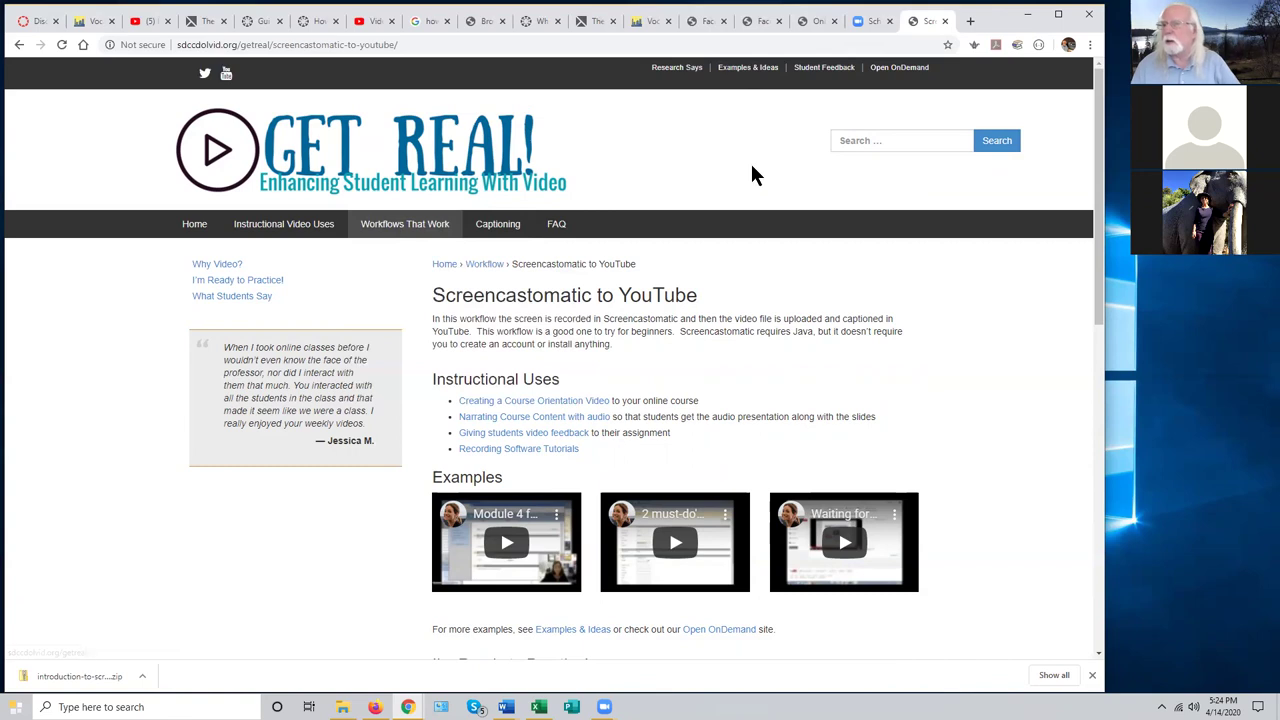
Scroll back to the top of the Screencastomatic page, then switch to the OnDemand Broad Strokes tab
scroll(751, 160, "down", 2)
scroll(755, 160, "up", 2)
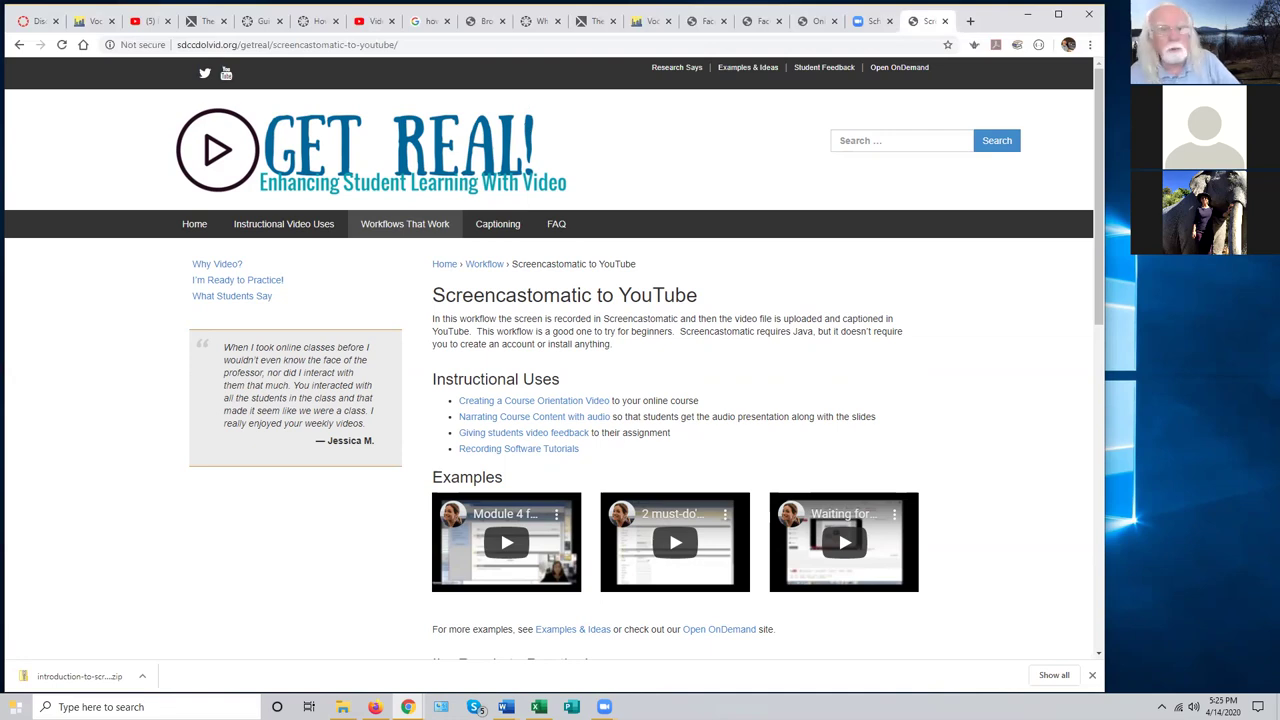
left_click(484, 22)
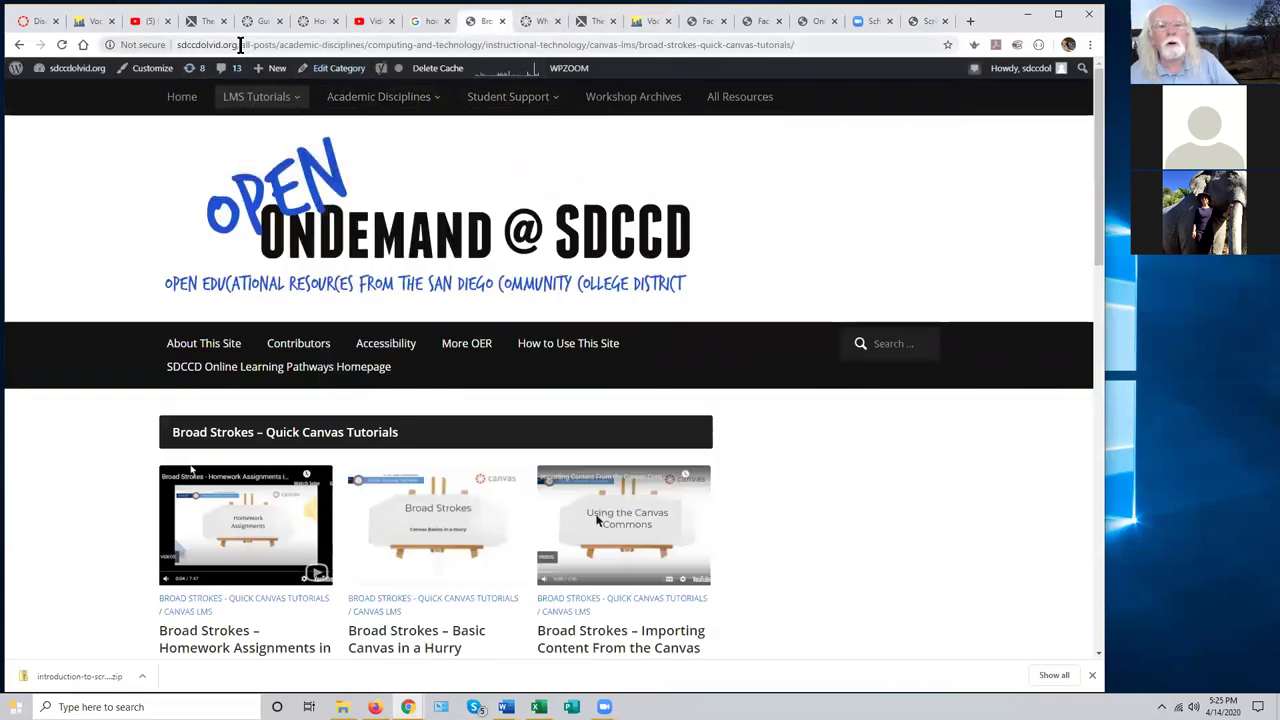
Open Workshop Archives on OnDemand @ SDCCD and scroll through the recorded workshop posts
left_click(653, 105)
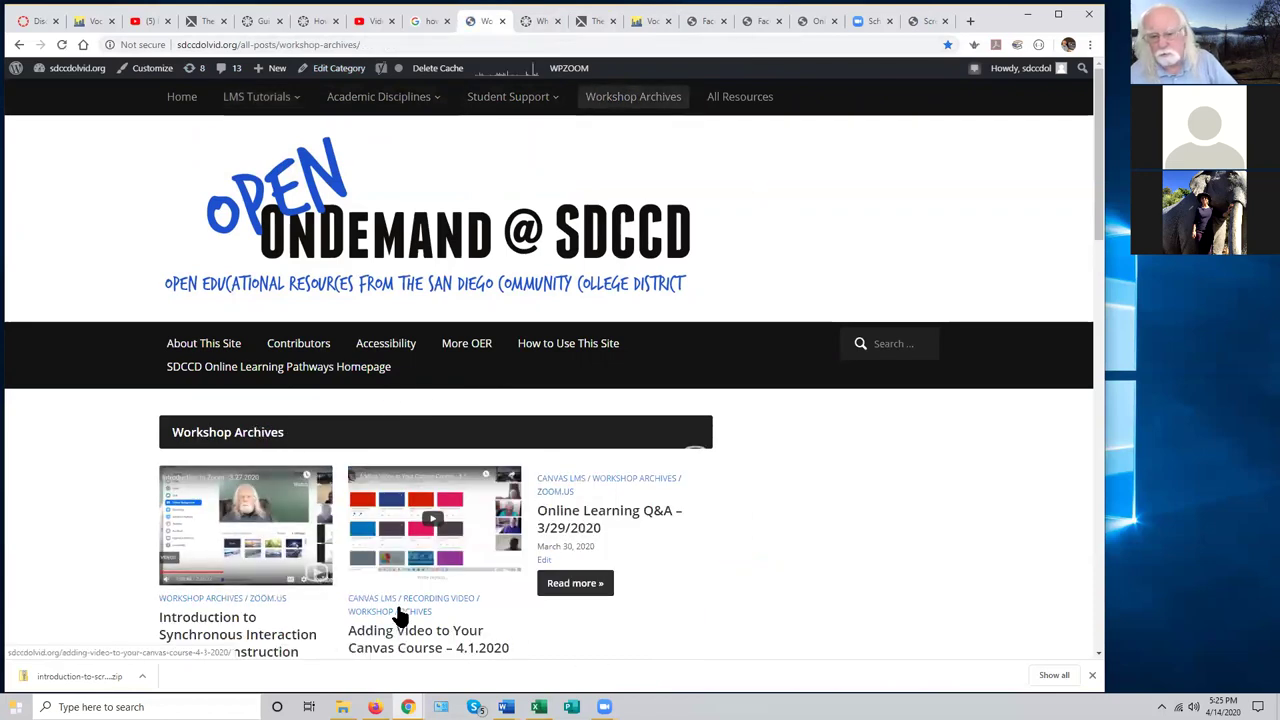
scroll(924, 517, "down", 4)
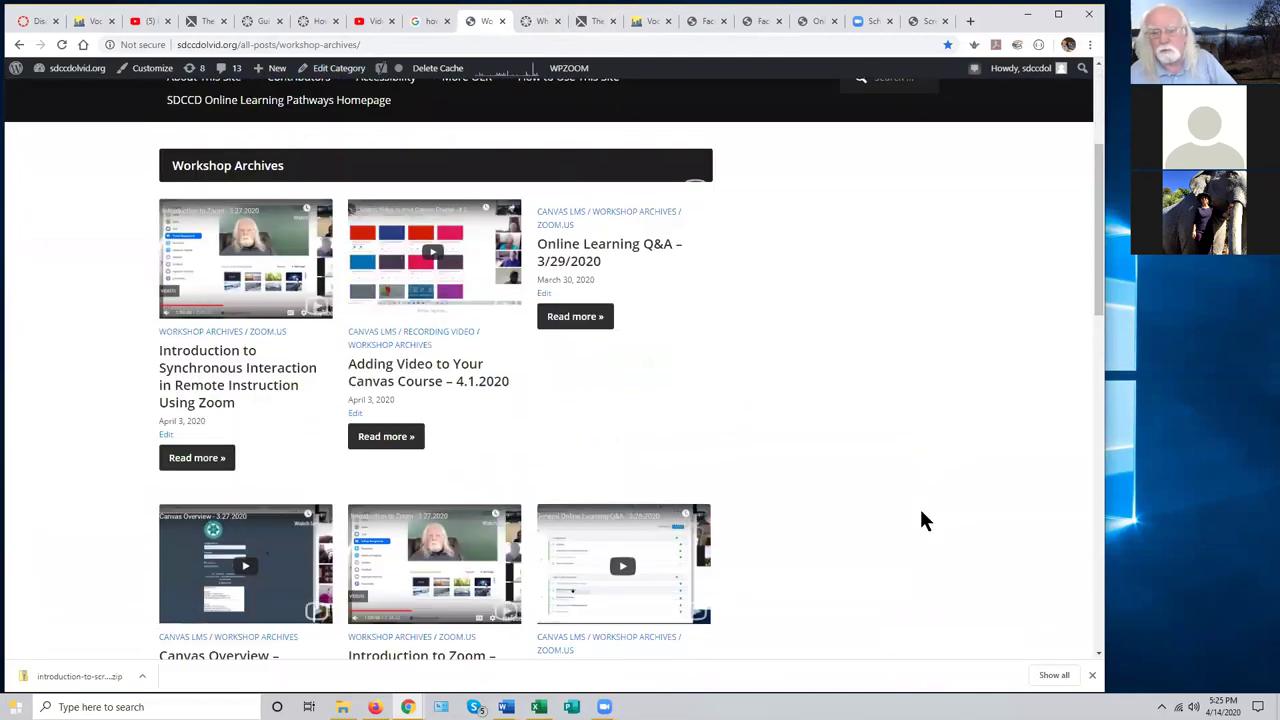
scroll(921, 511, "up", 4)
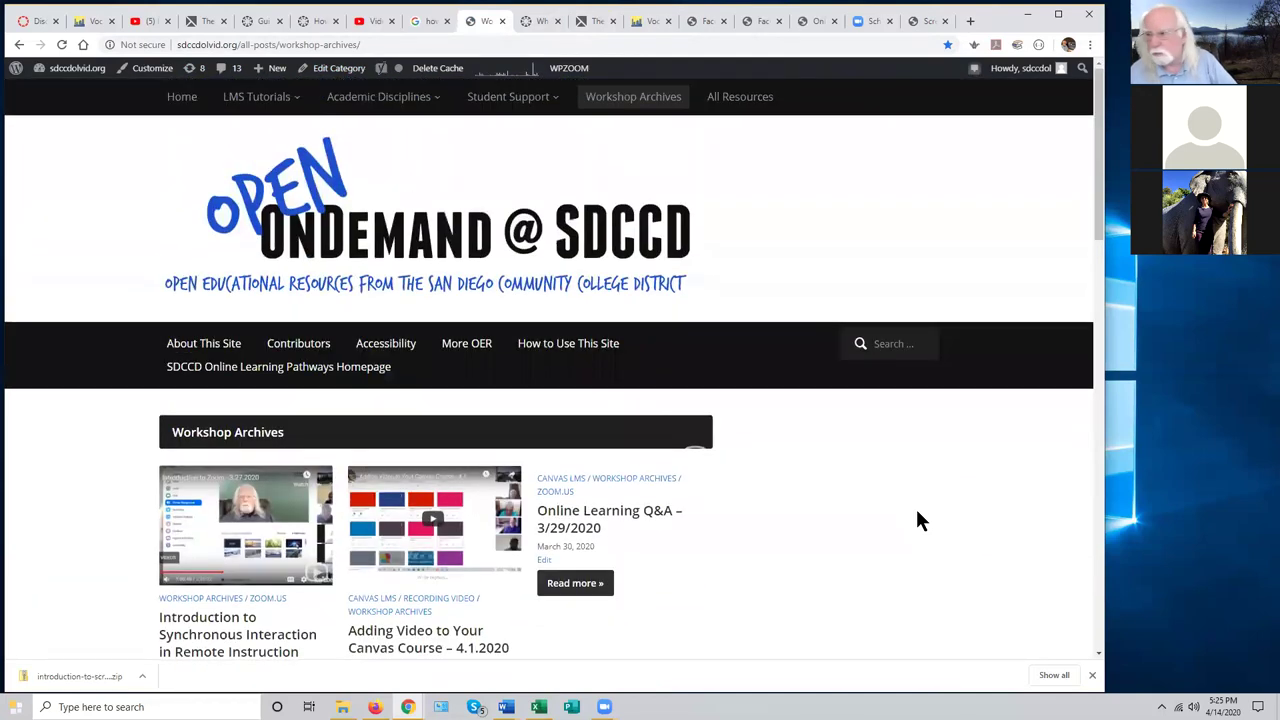